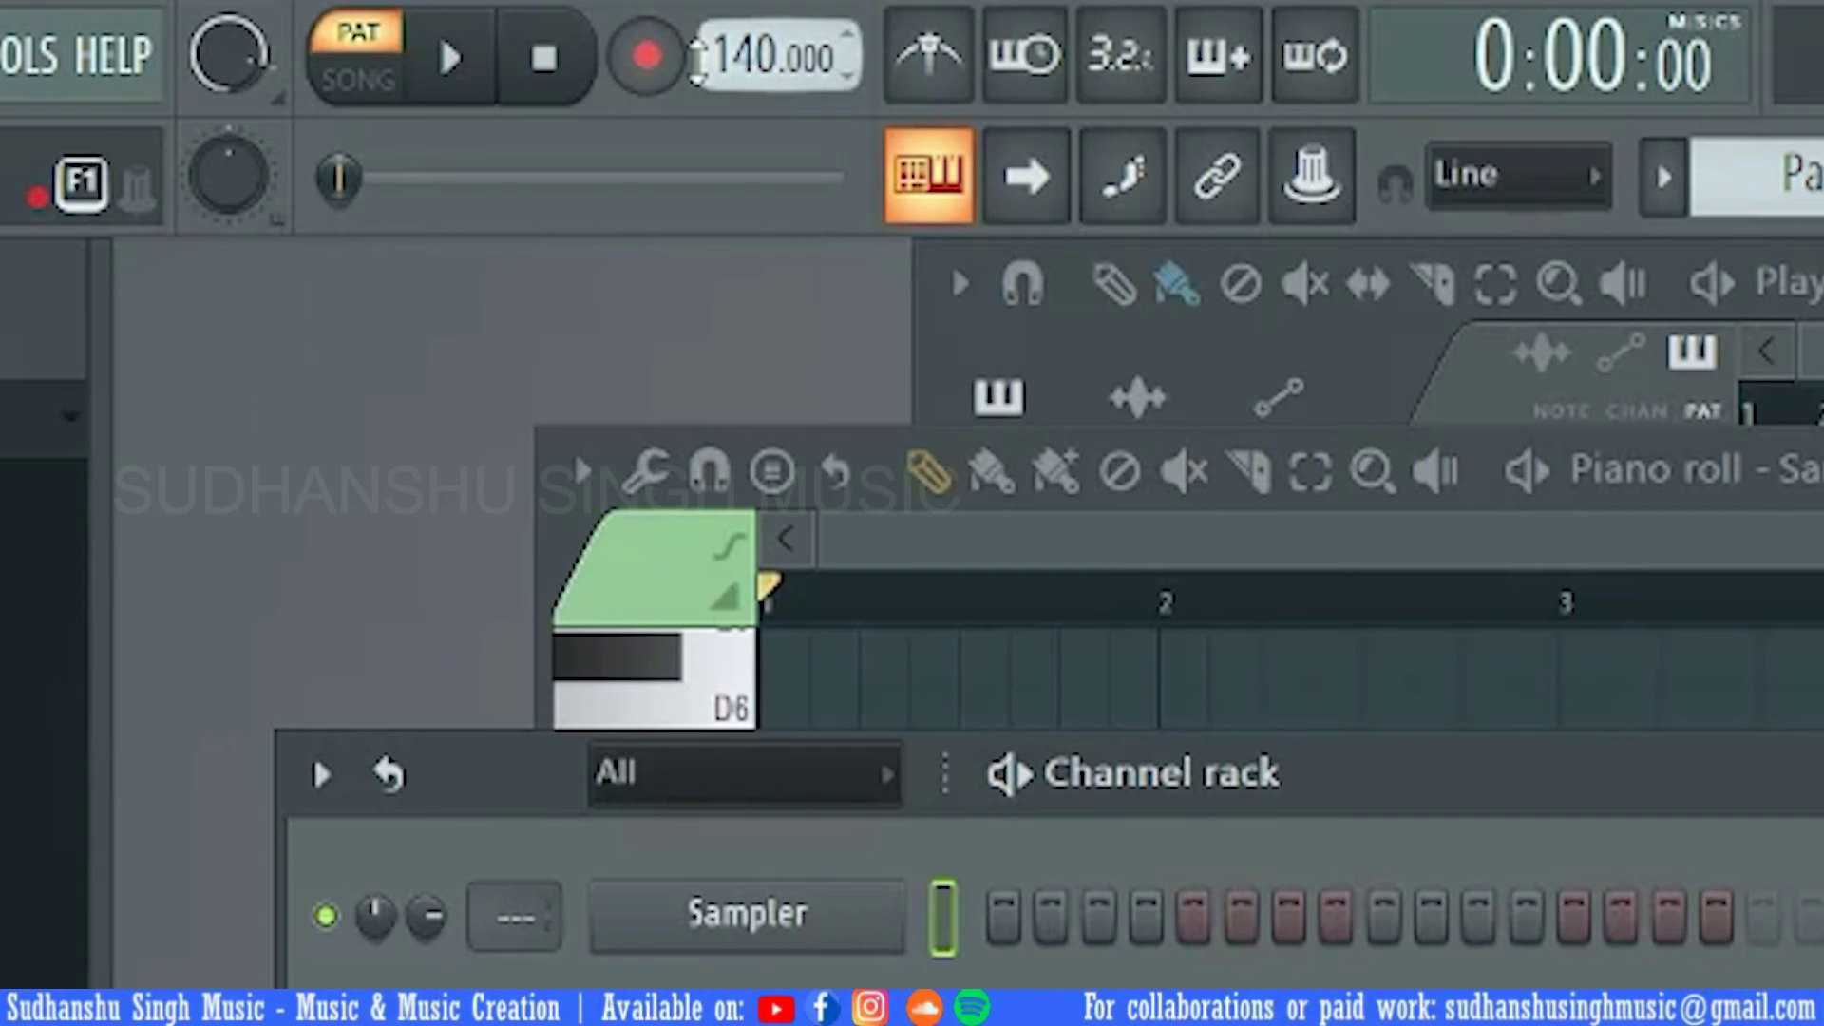
Set the project tempo to exactly 60 BPM by entering the value
right_click(724, 55)
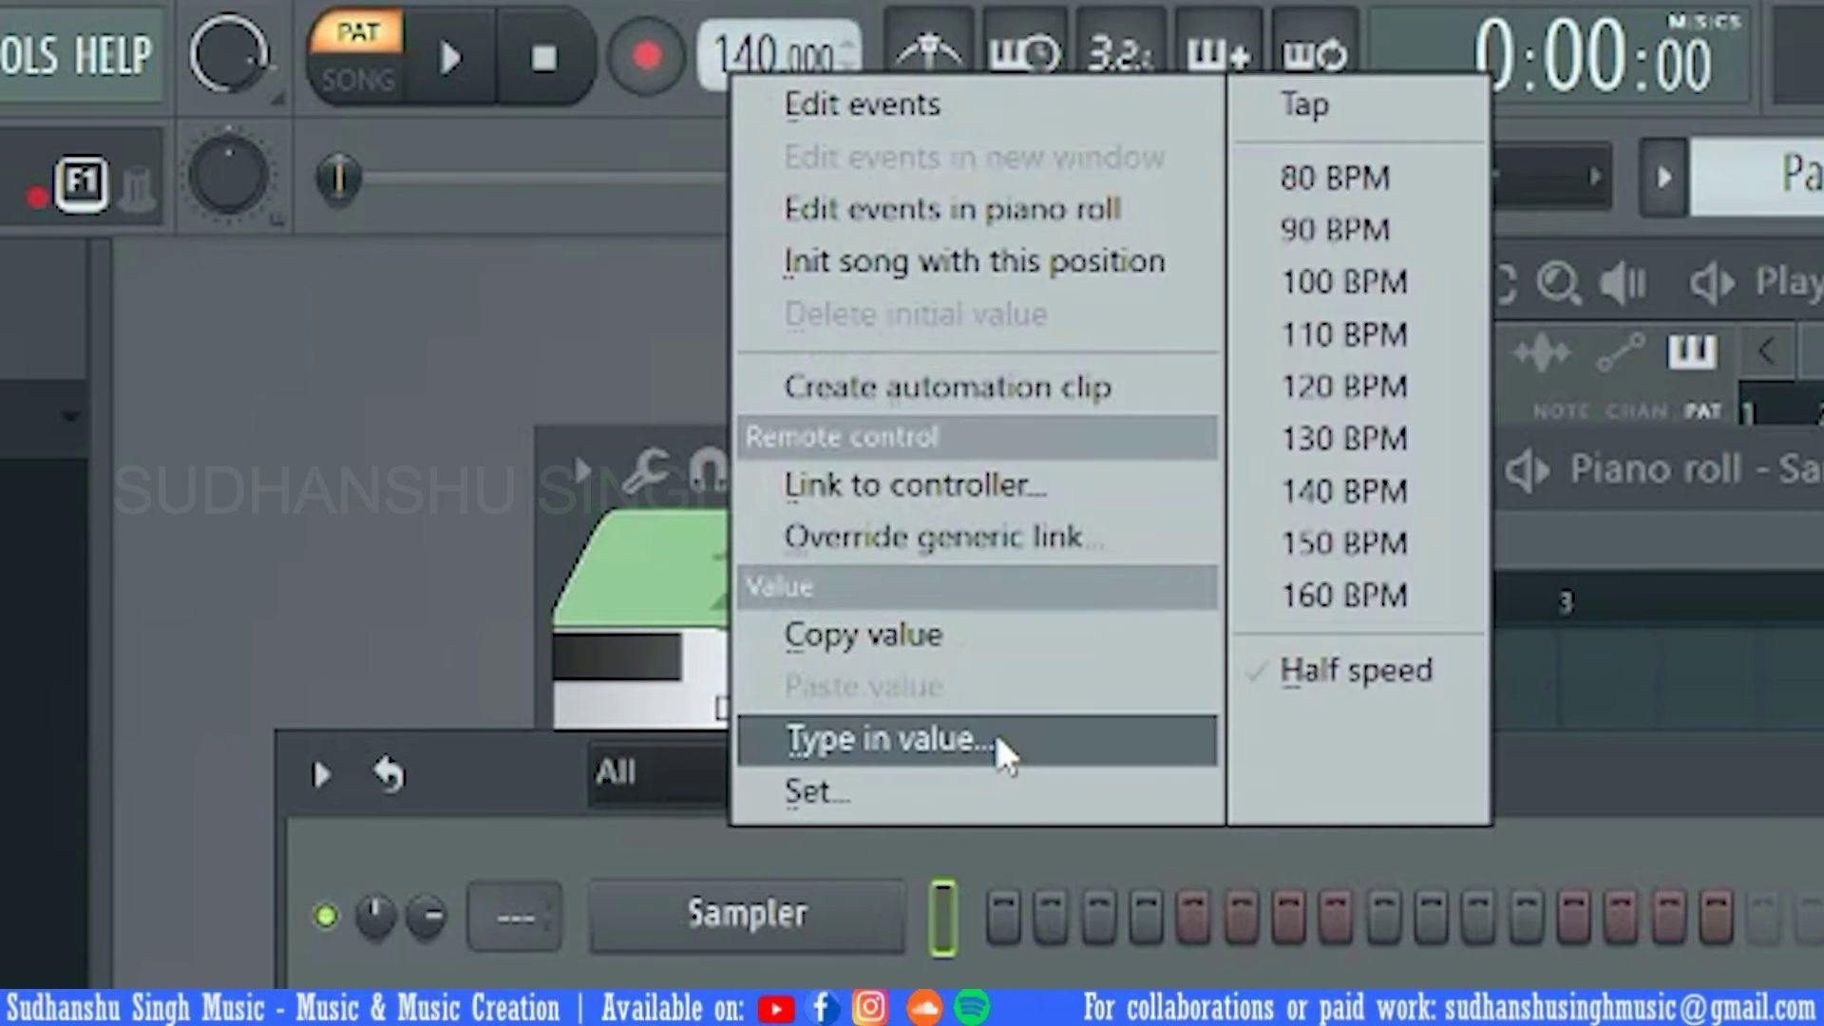
click(1025, 760)
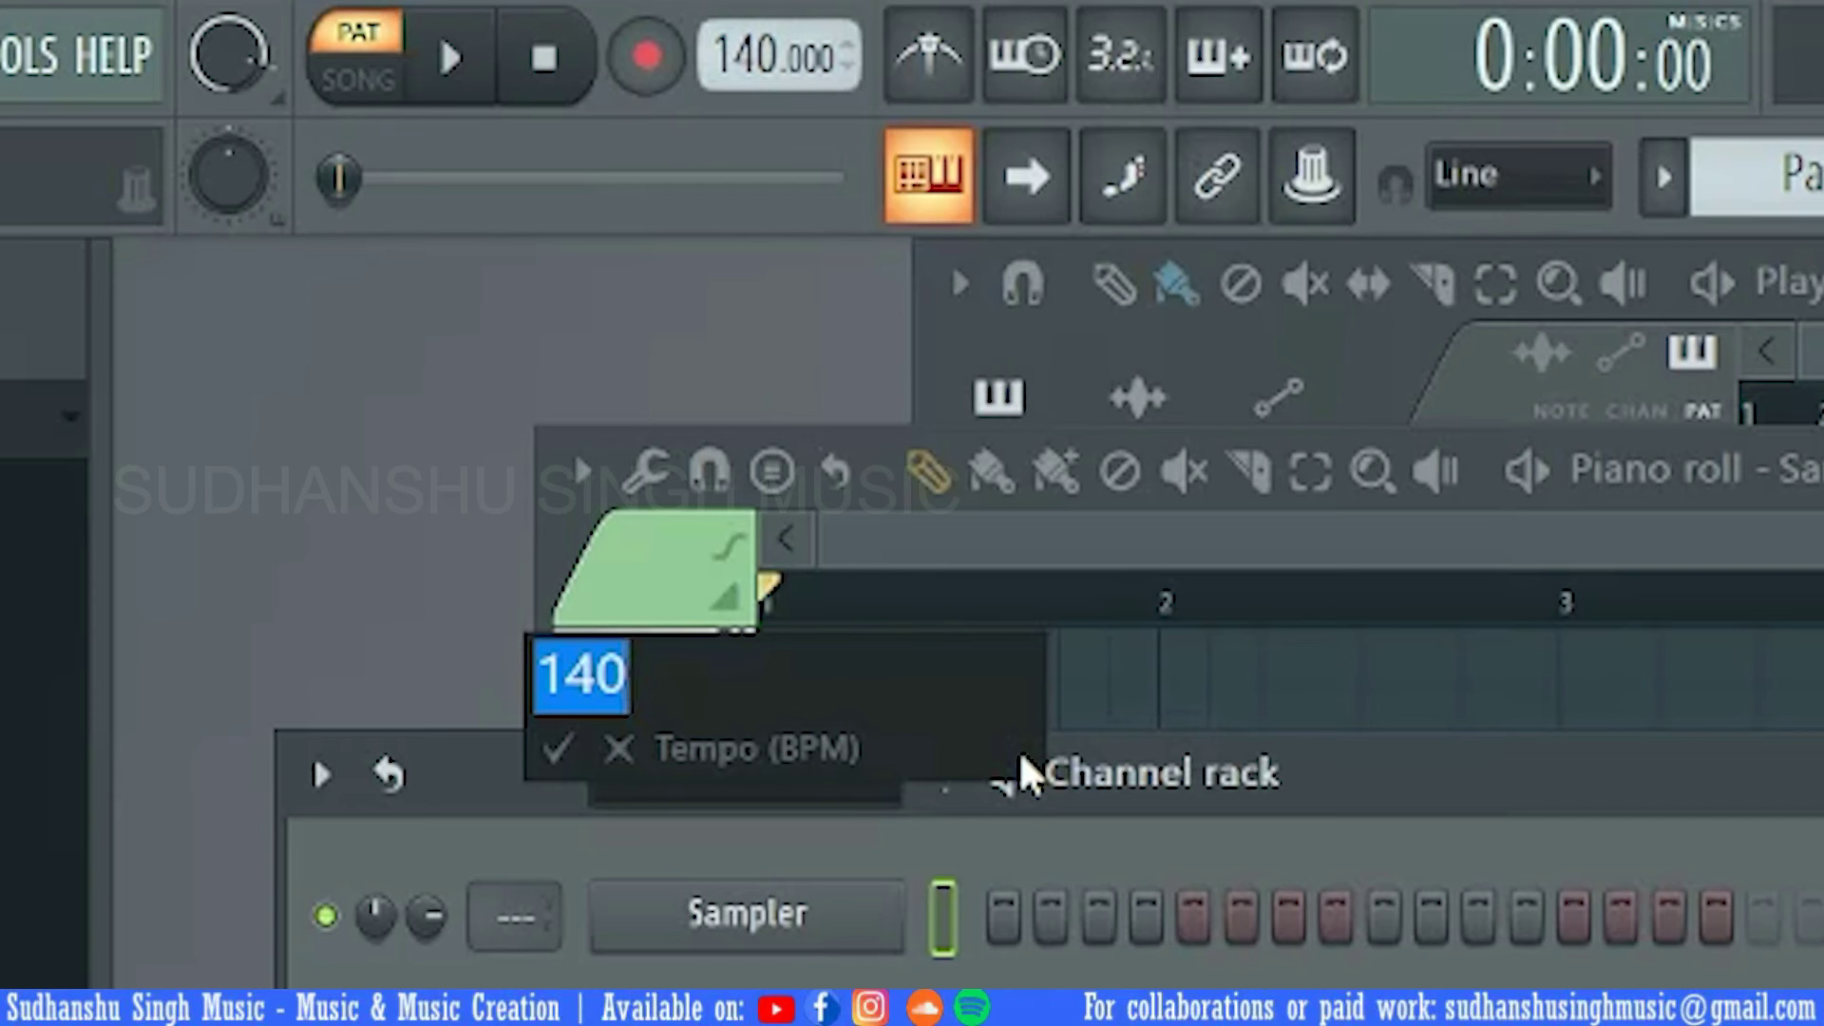
text(60)
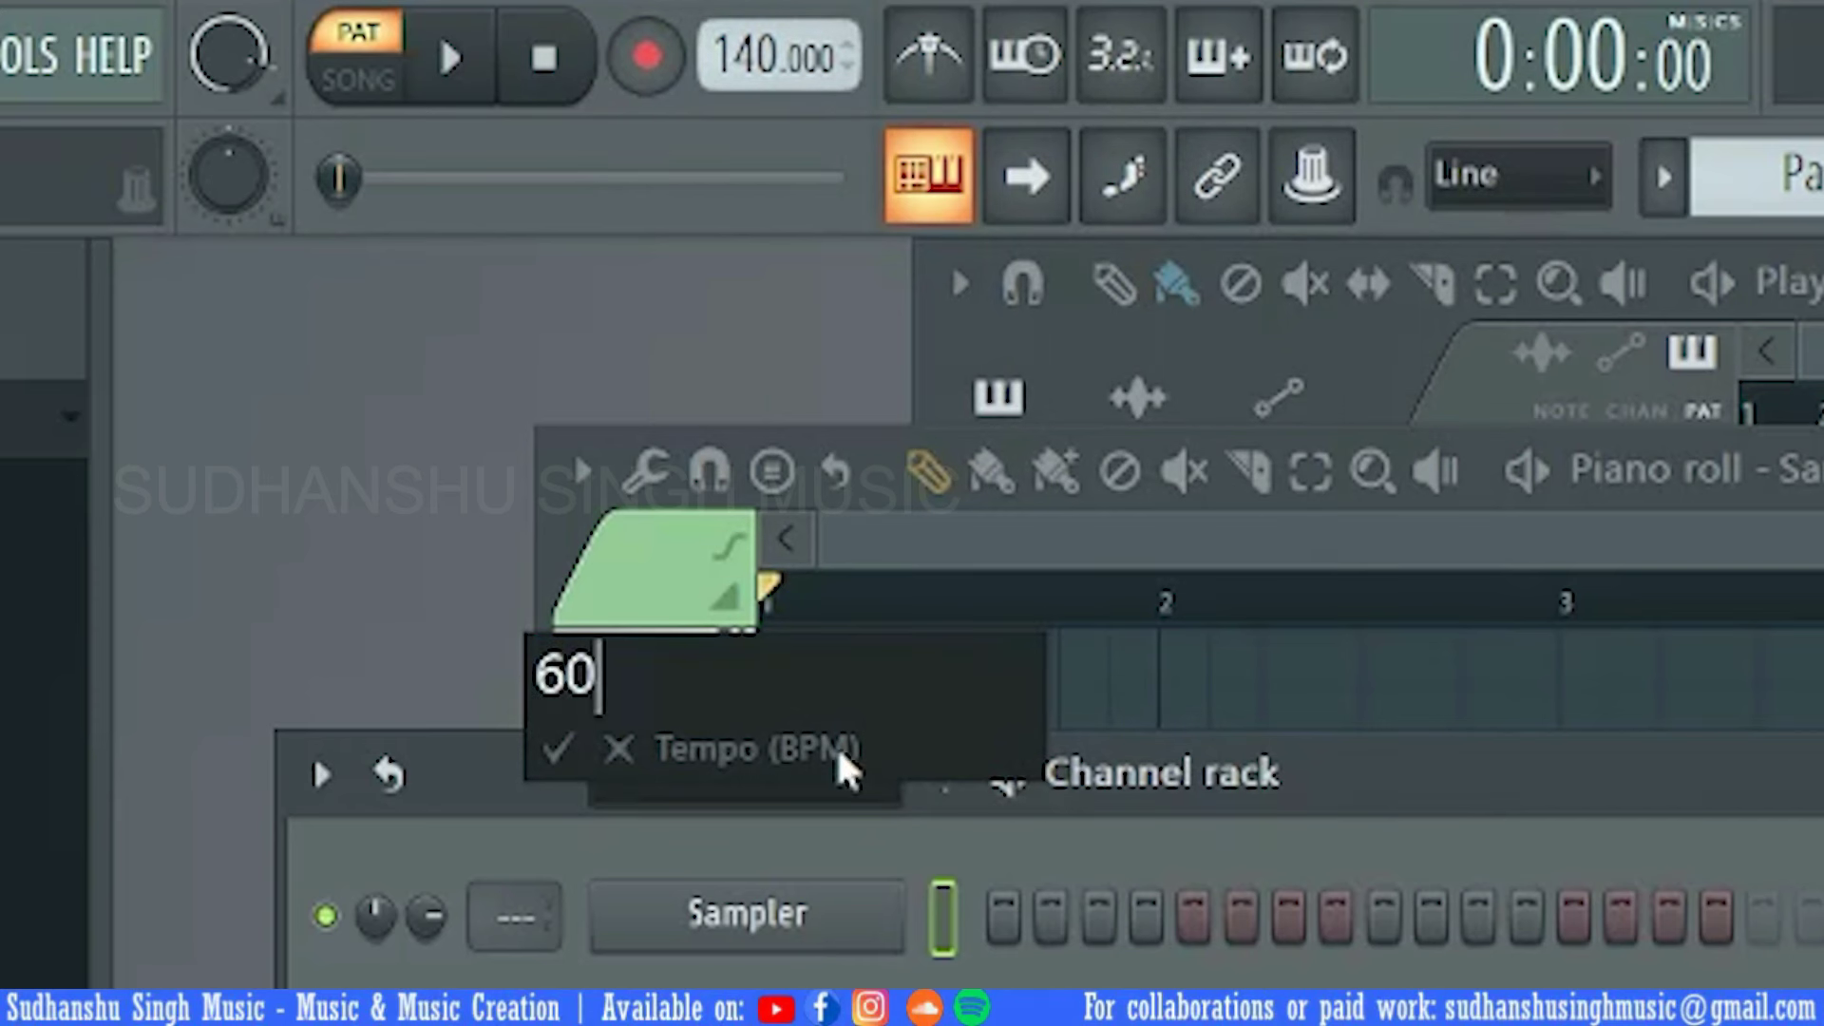
click(555, 748)
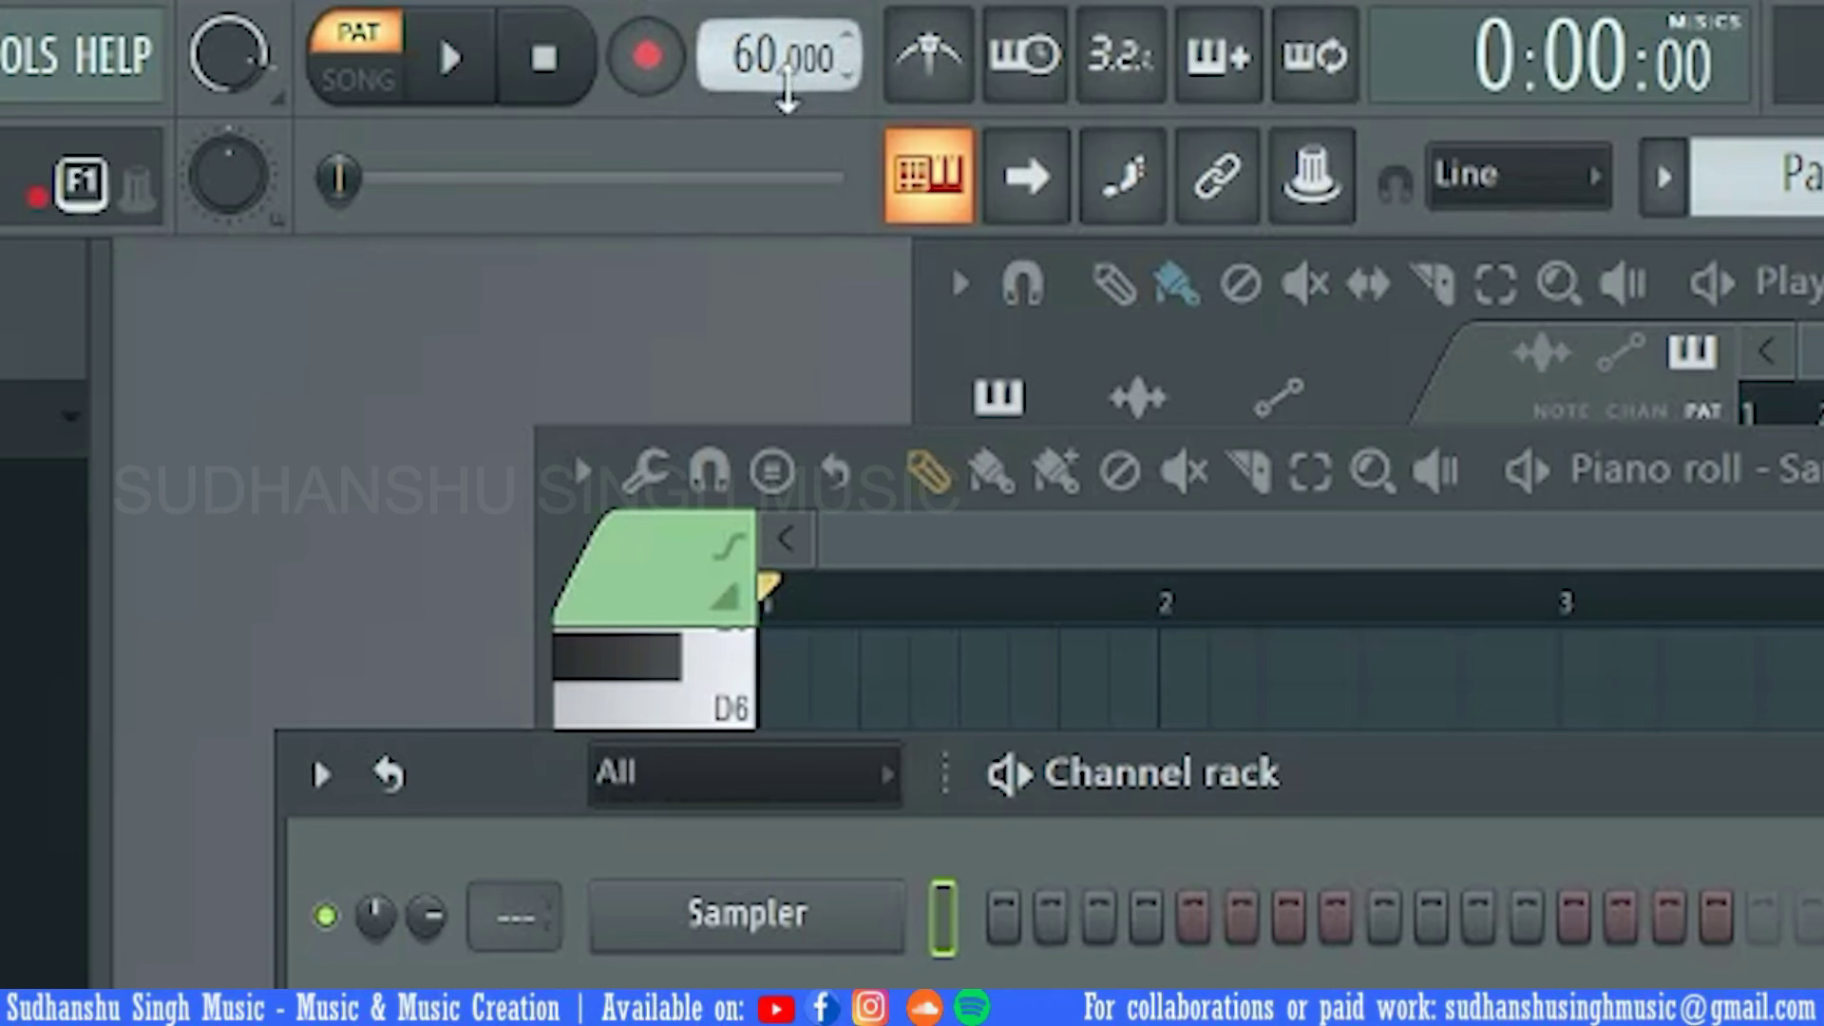
Turn on the metronome and play the empty pattern to hear the beat at 60 BPM, stopping playback when done
click(945, 83)
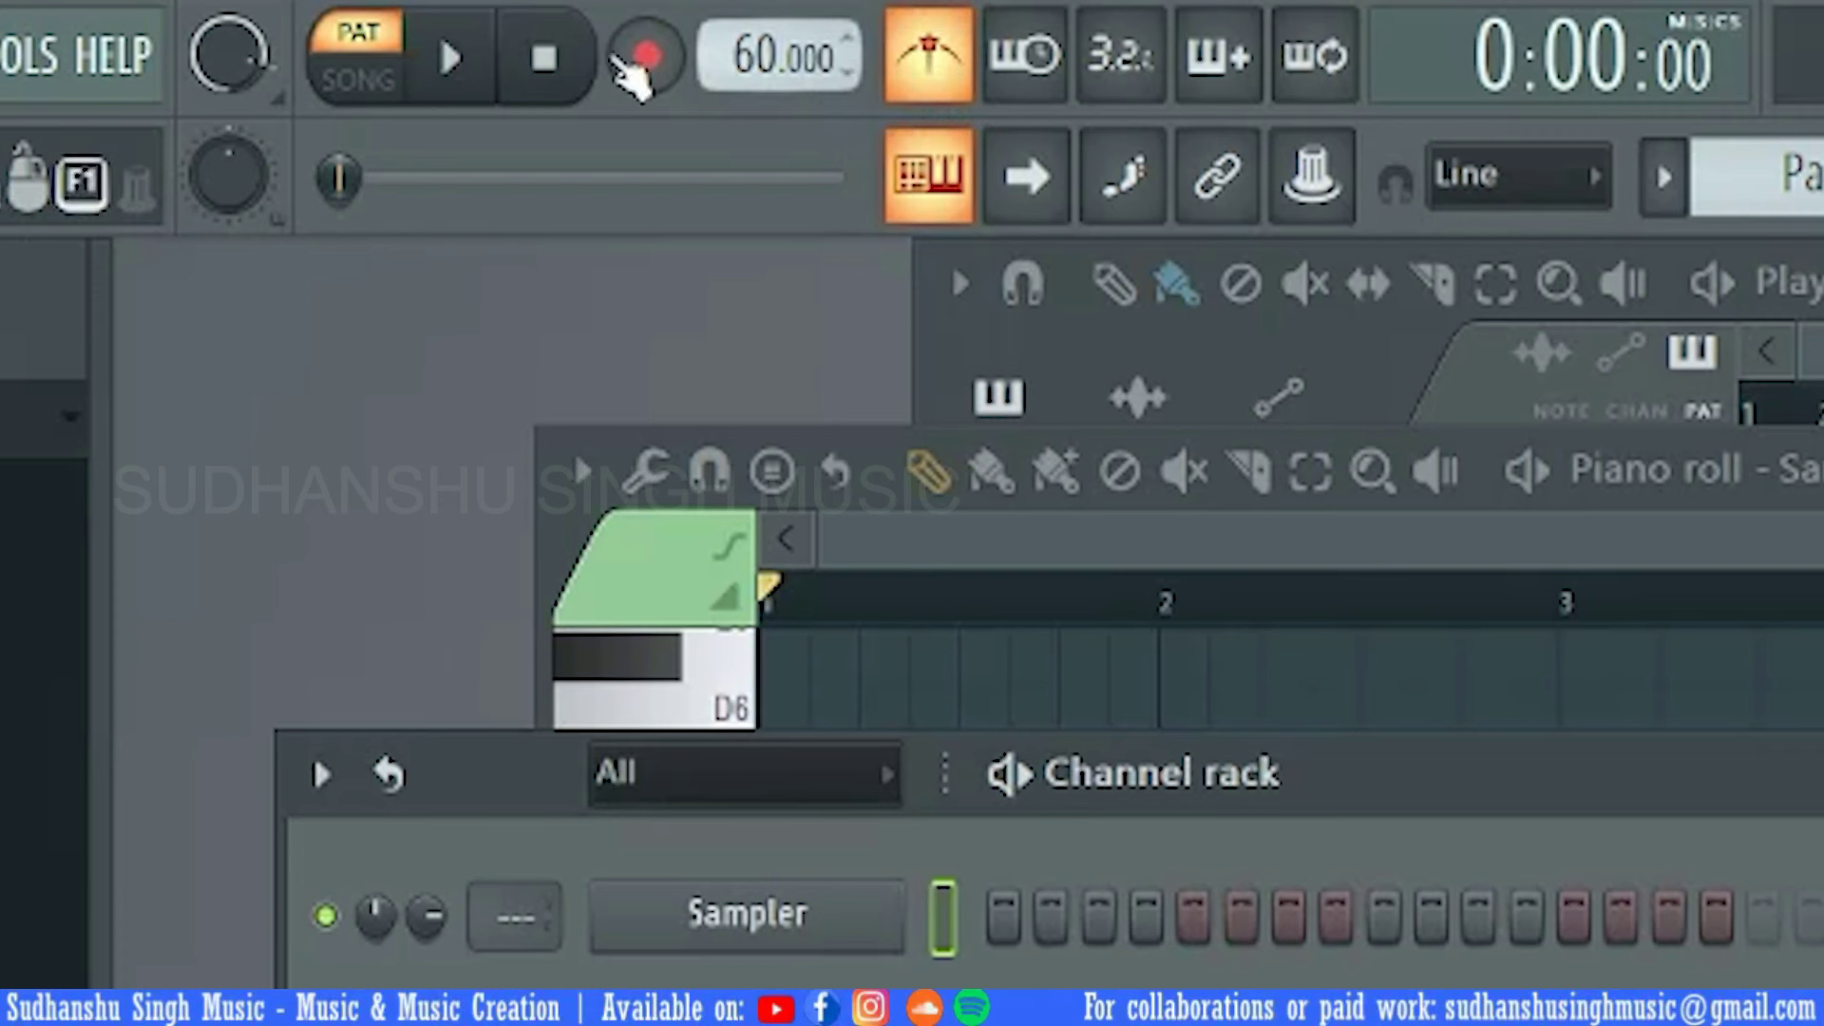
click(454, 61)
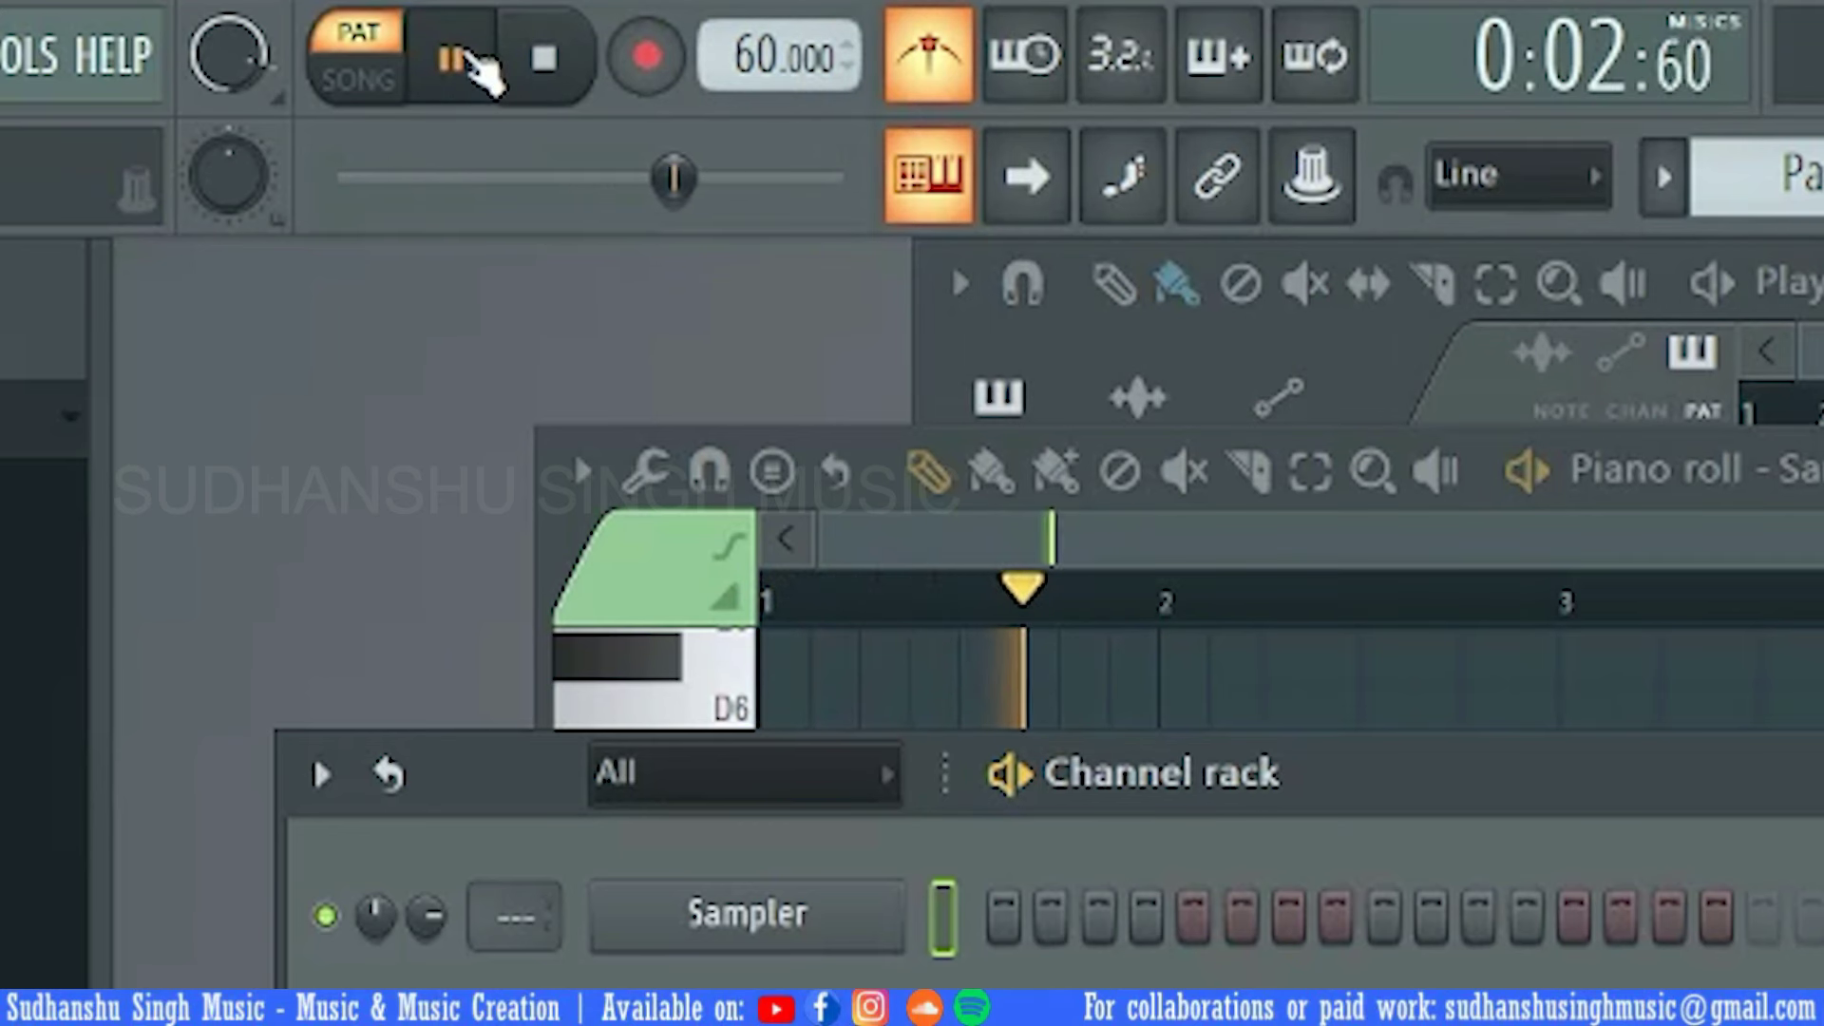
click(527, 47)
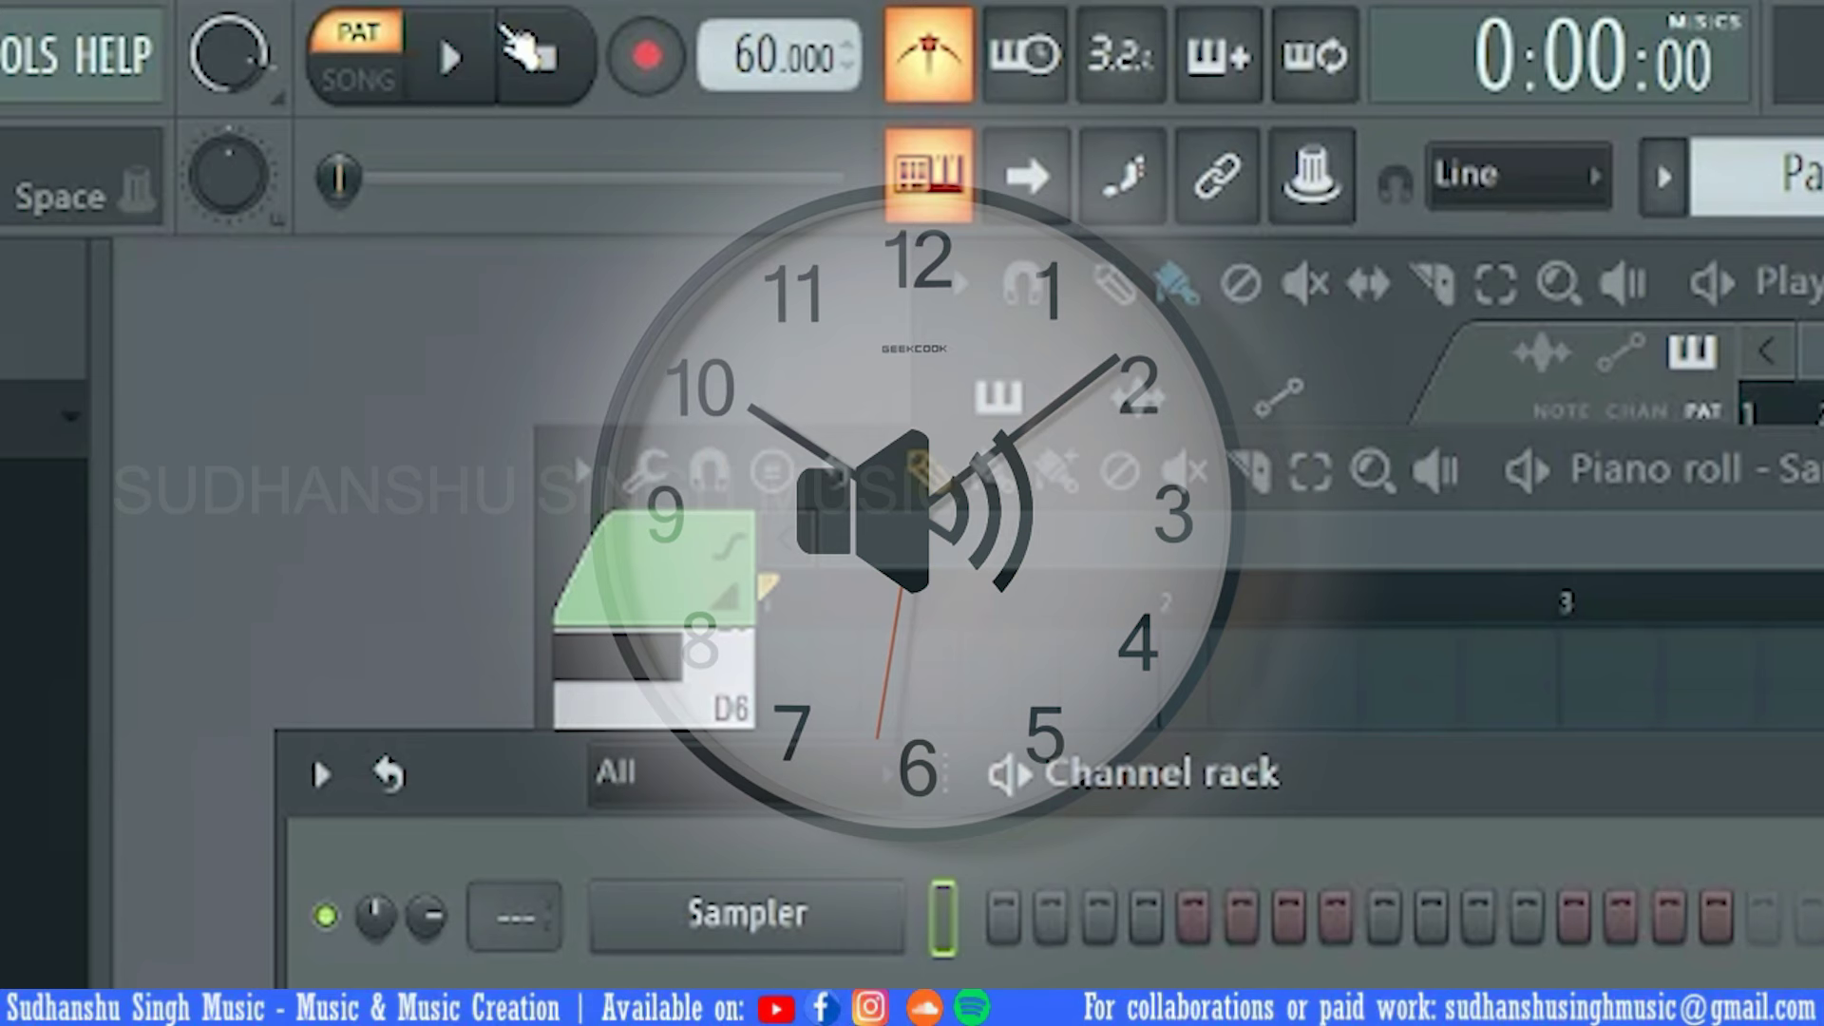
Set the project tempo to 120 BPM and play the pattern to hear the metronome, stopping playback when done
right_click(741, 50)
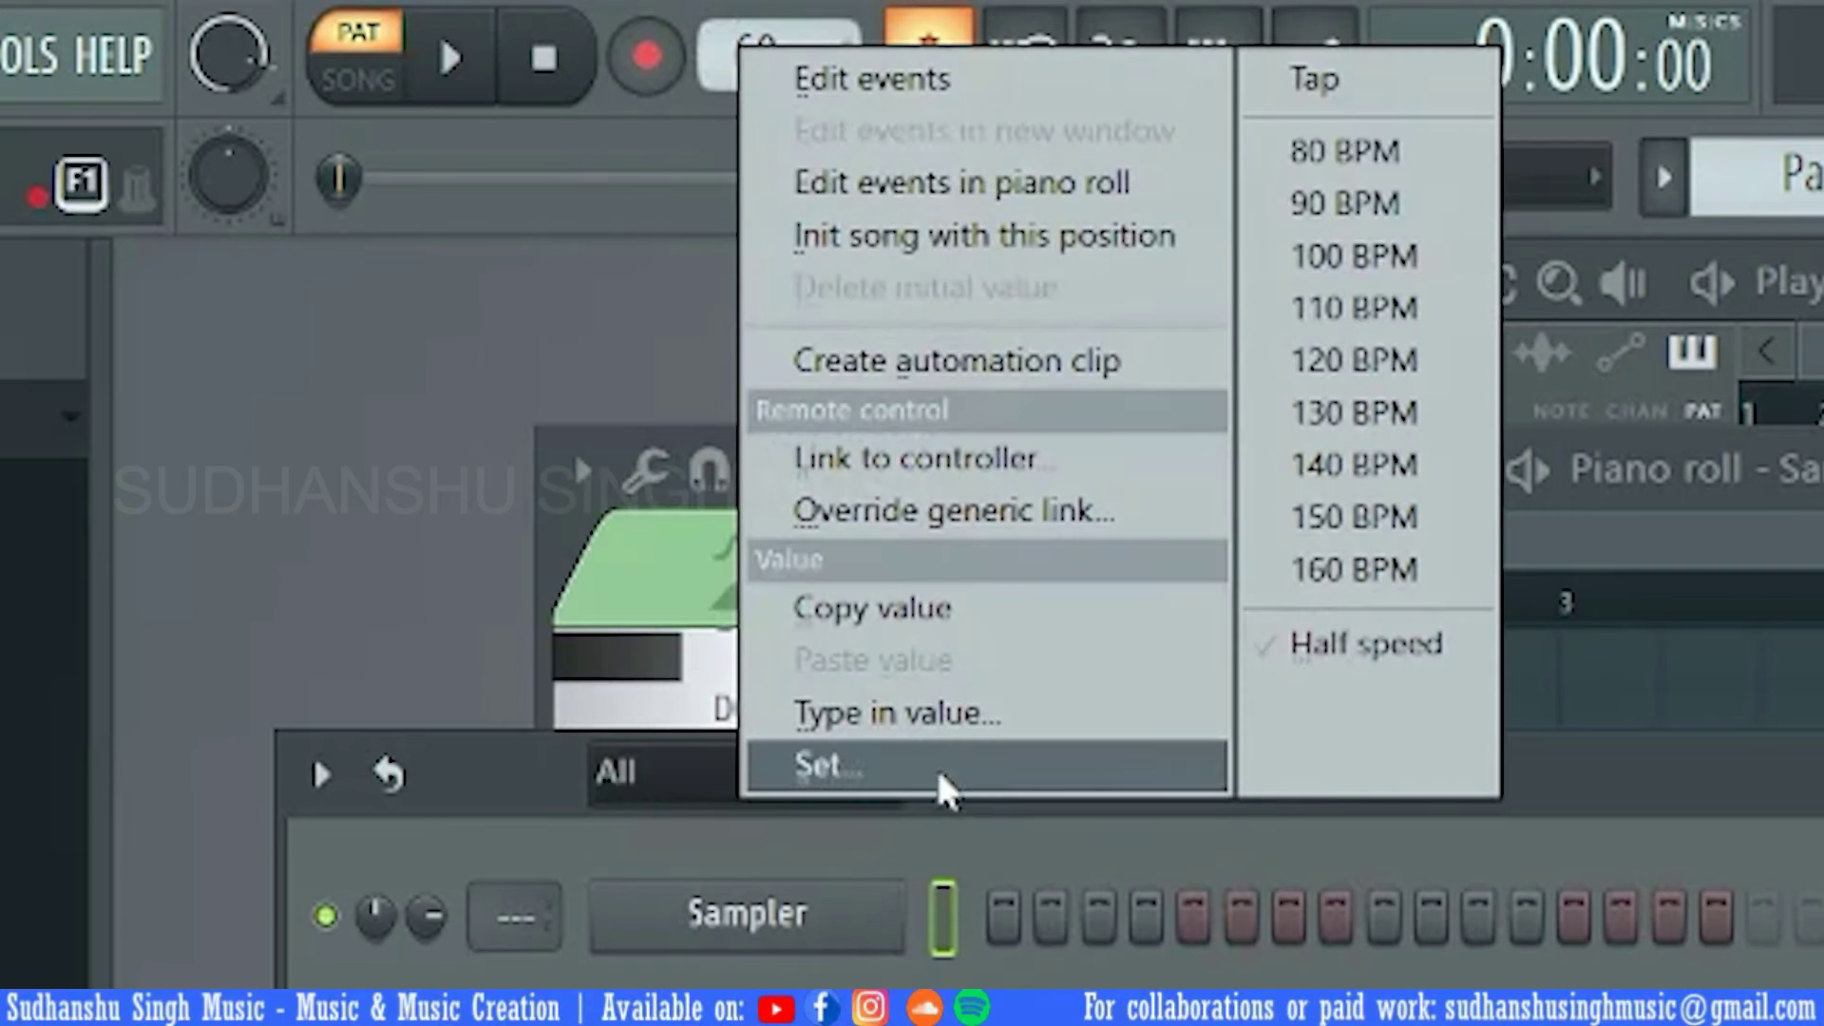
click(986, 732)
text(120)
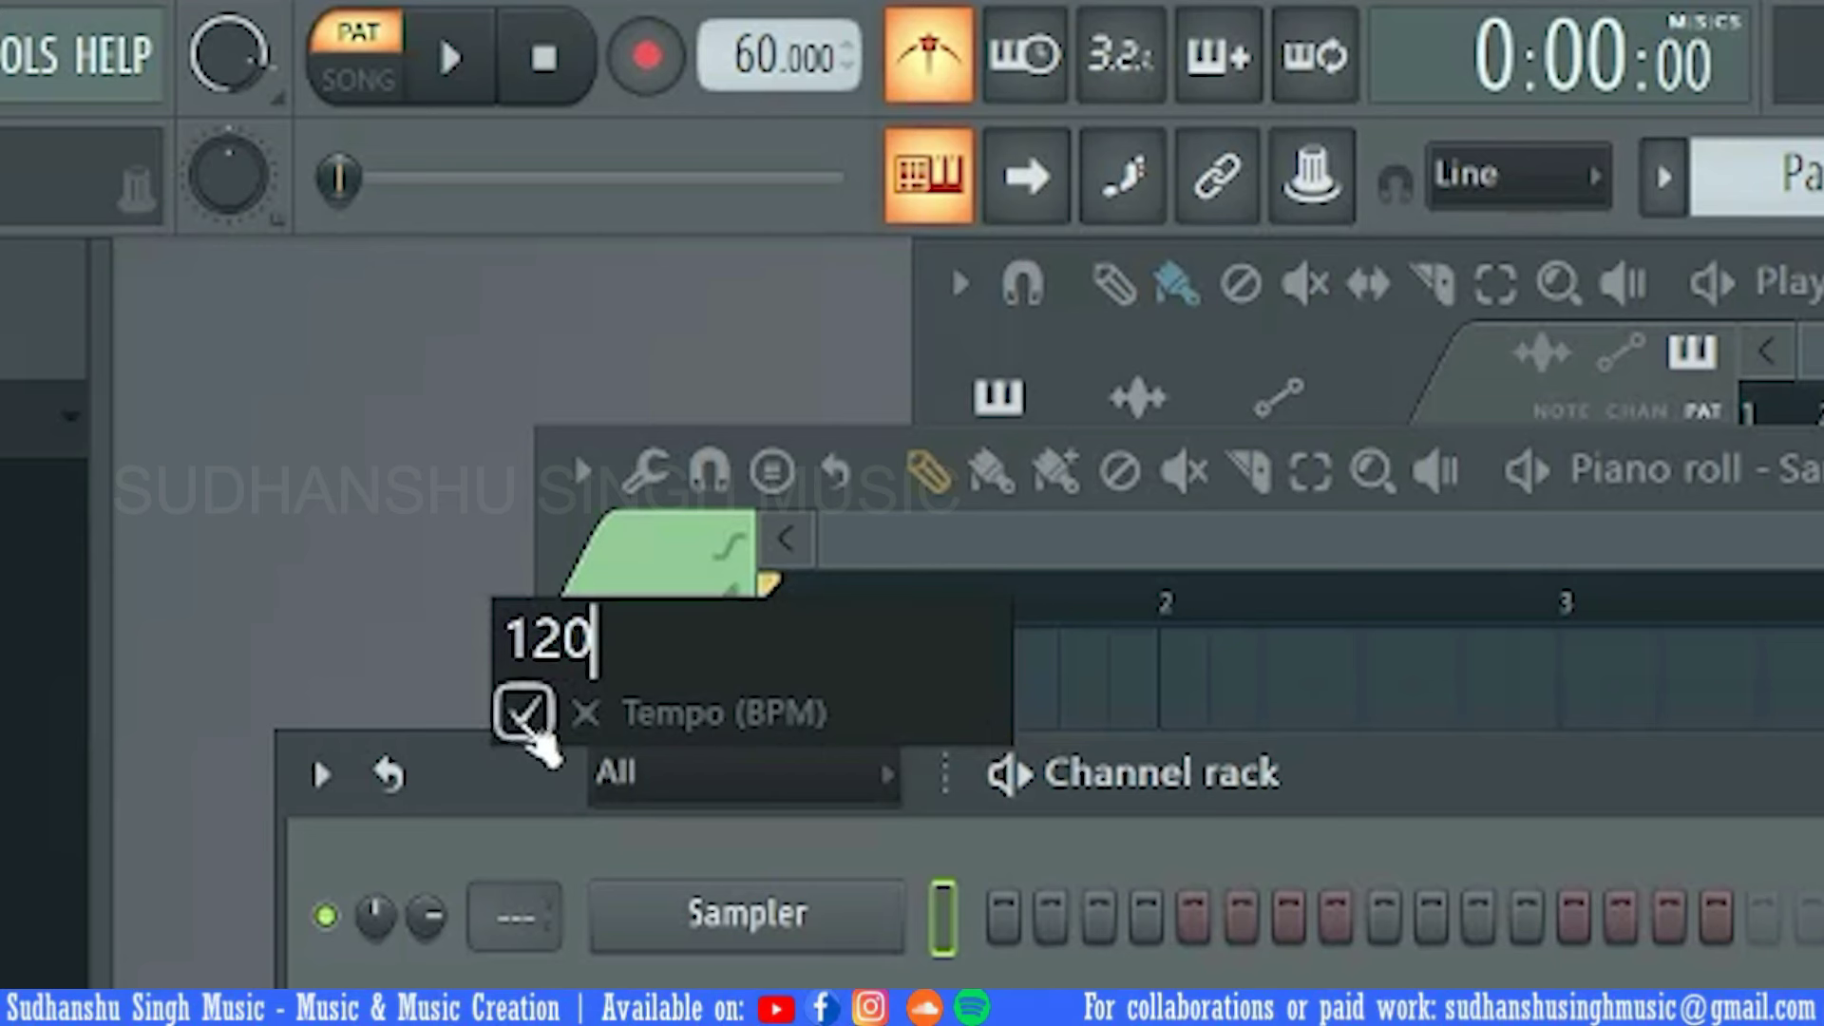
click(521, 712)
click(437, 62)
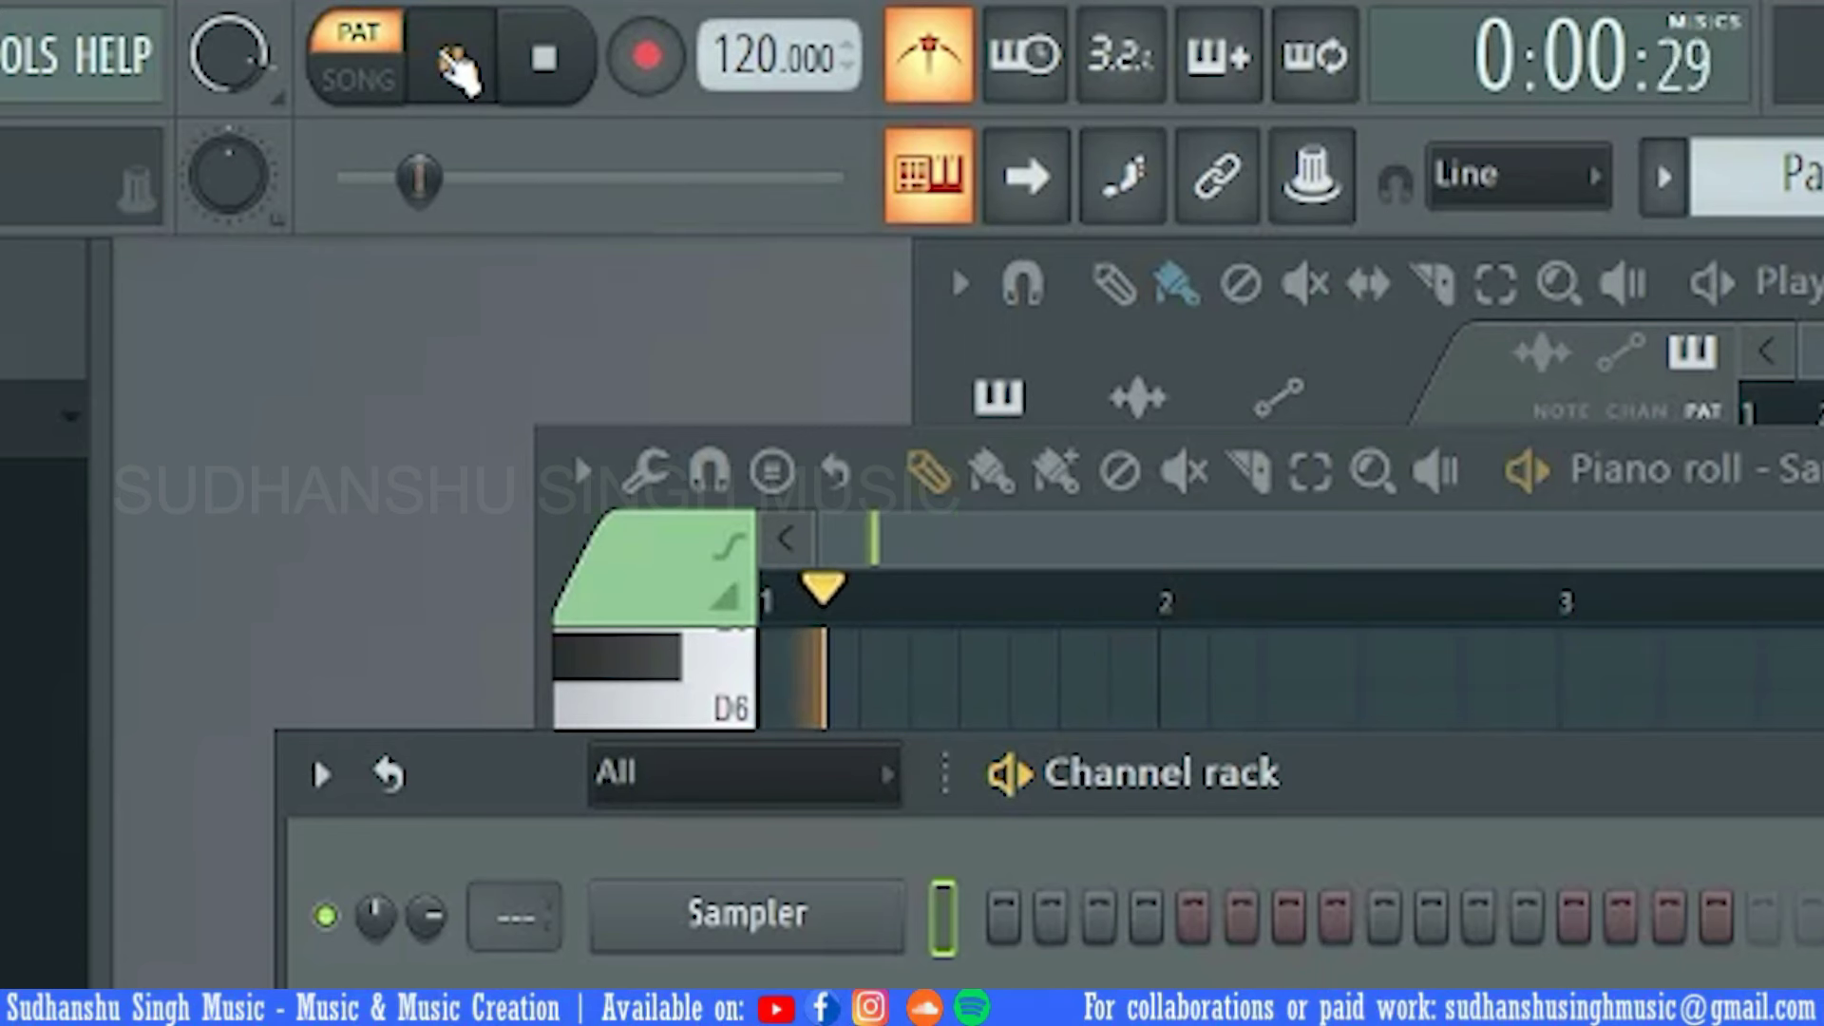
click(570, 59)
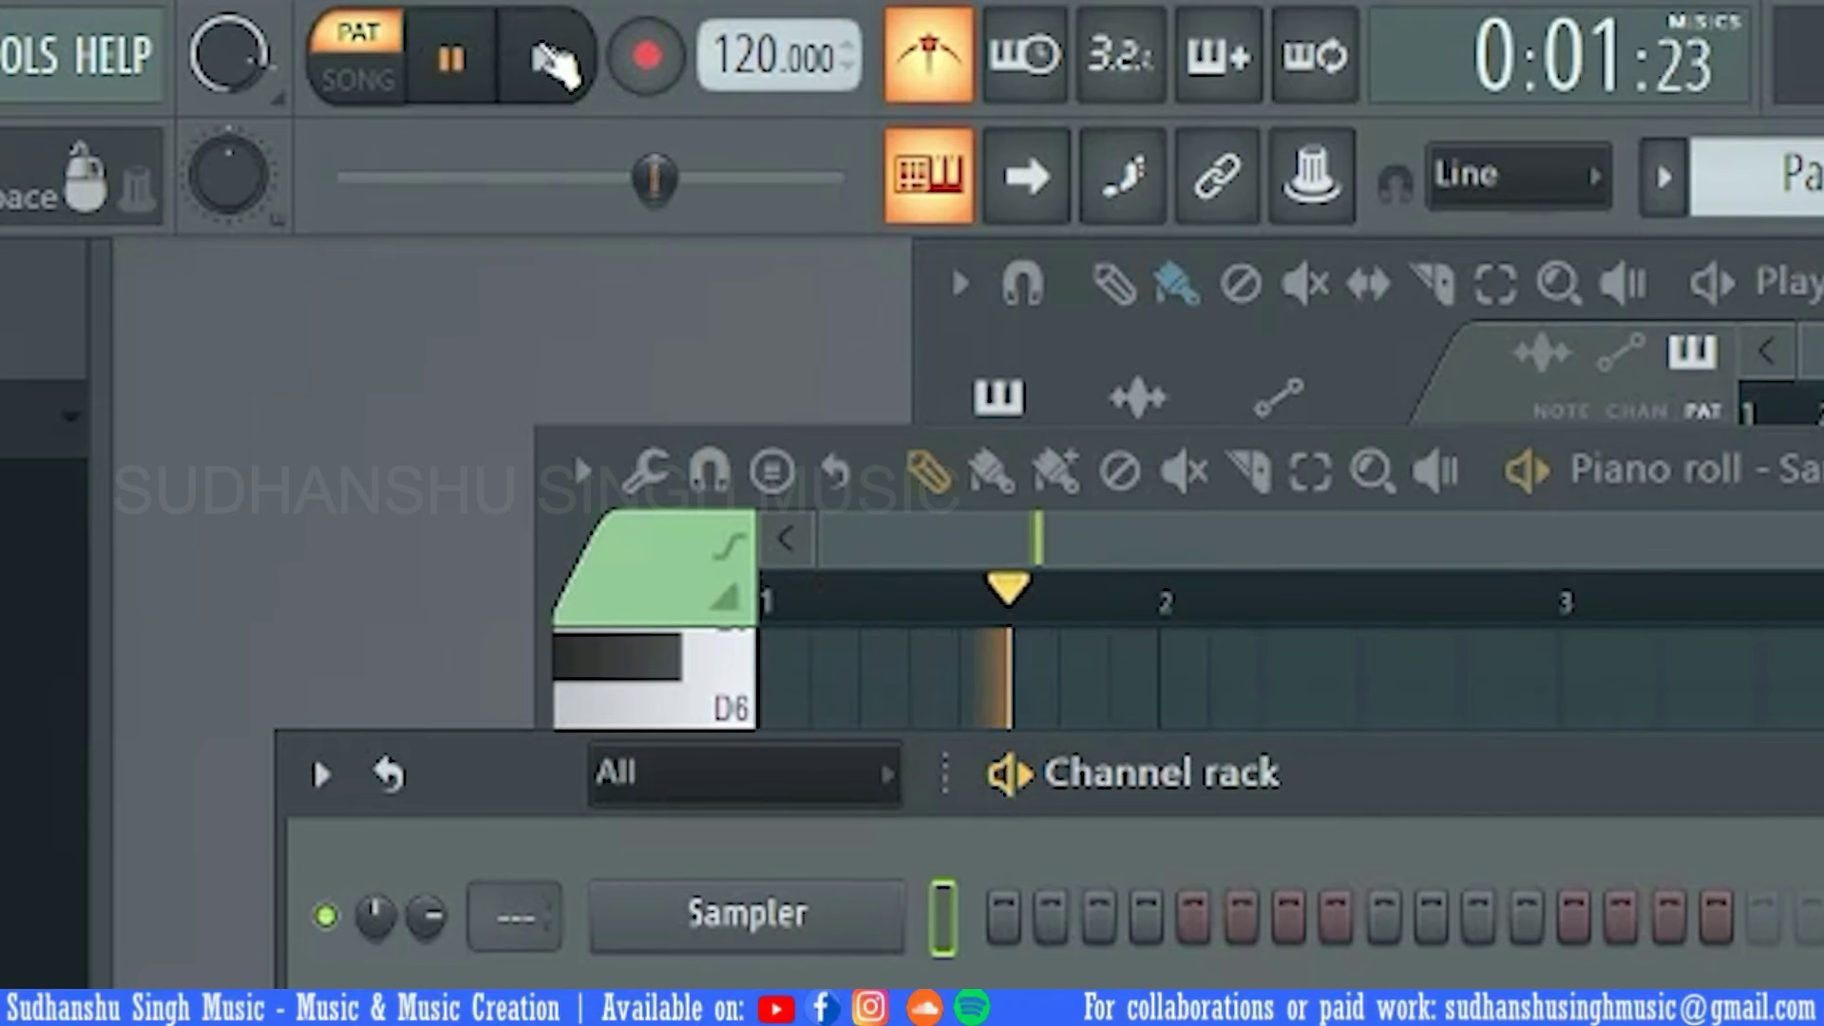
click(570, 58)
Set the project tempo to 180 BPM and audition the metronome at that speed, stopping playback when done
right_click(711, 57)
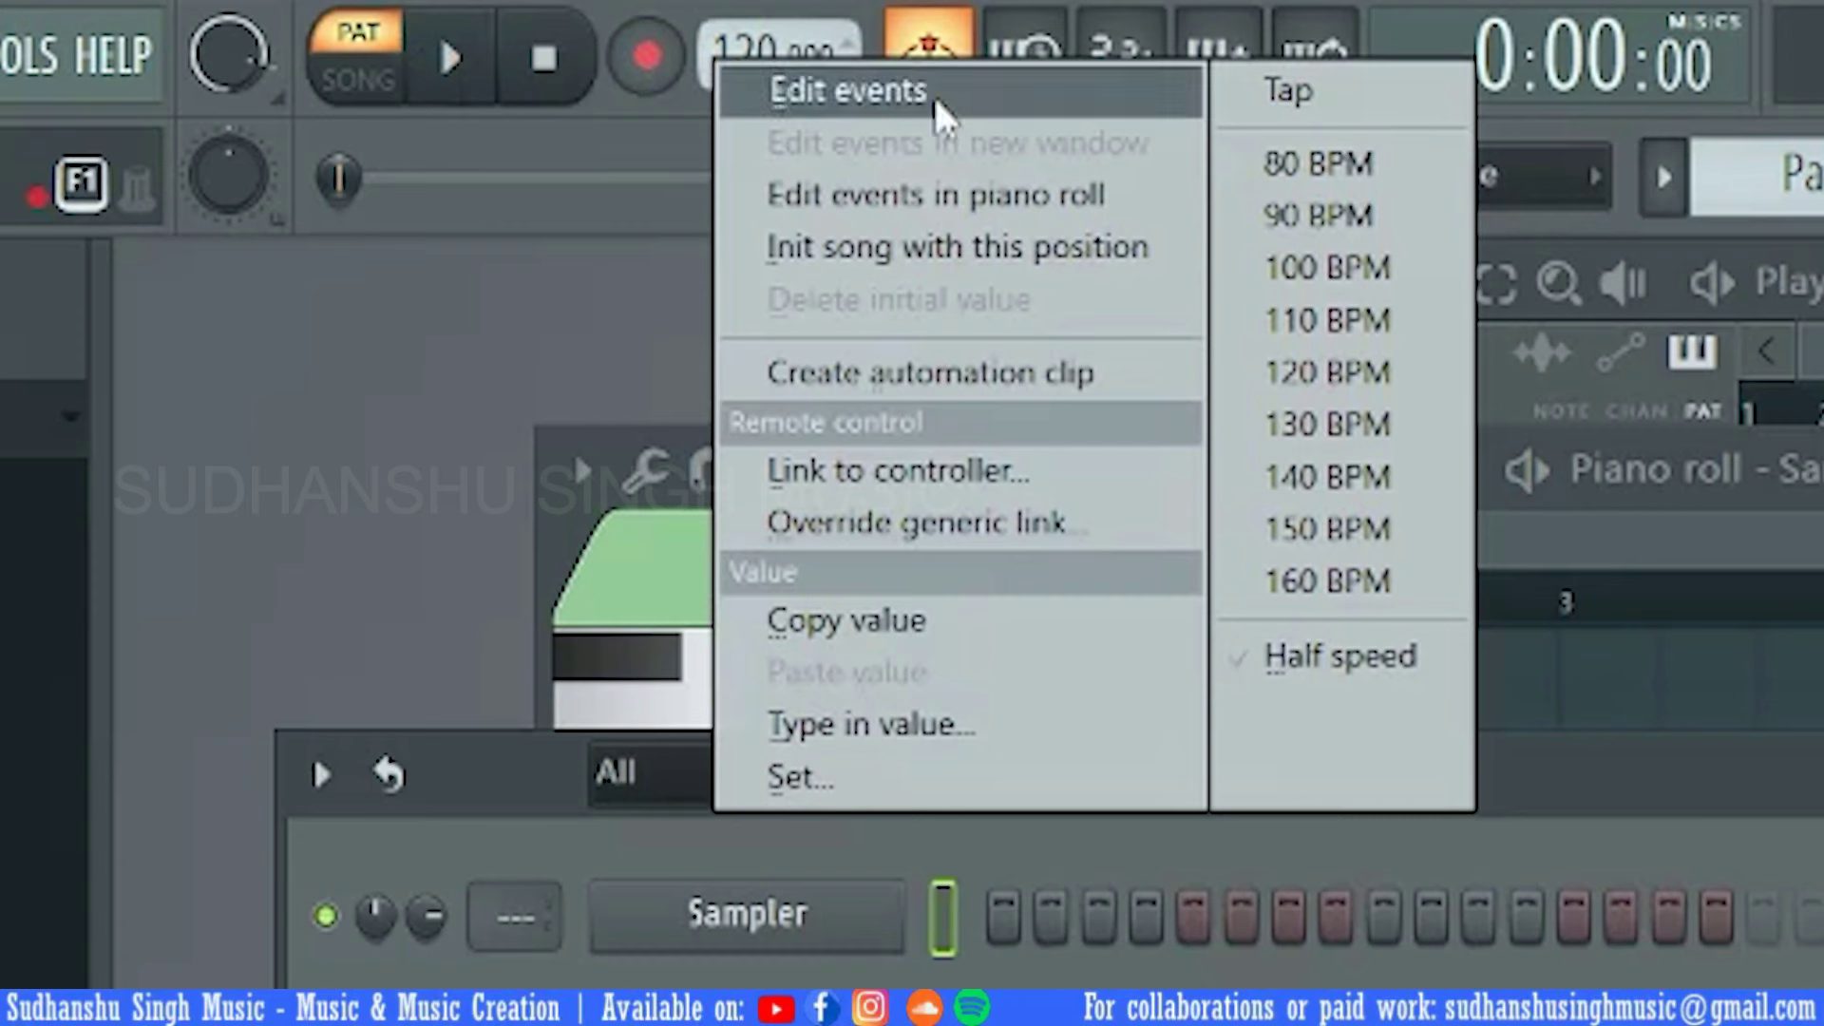
click(928, 737)
text(1)
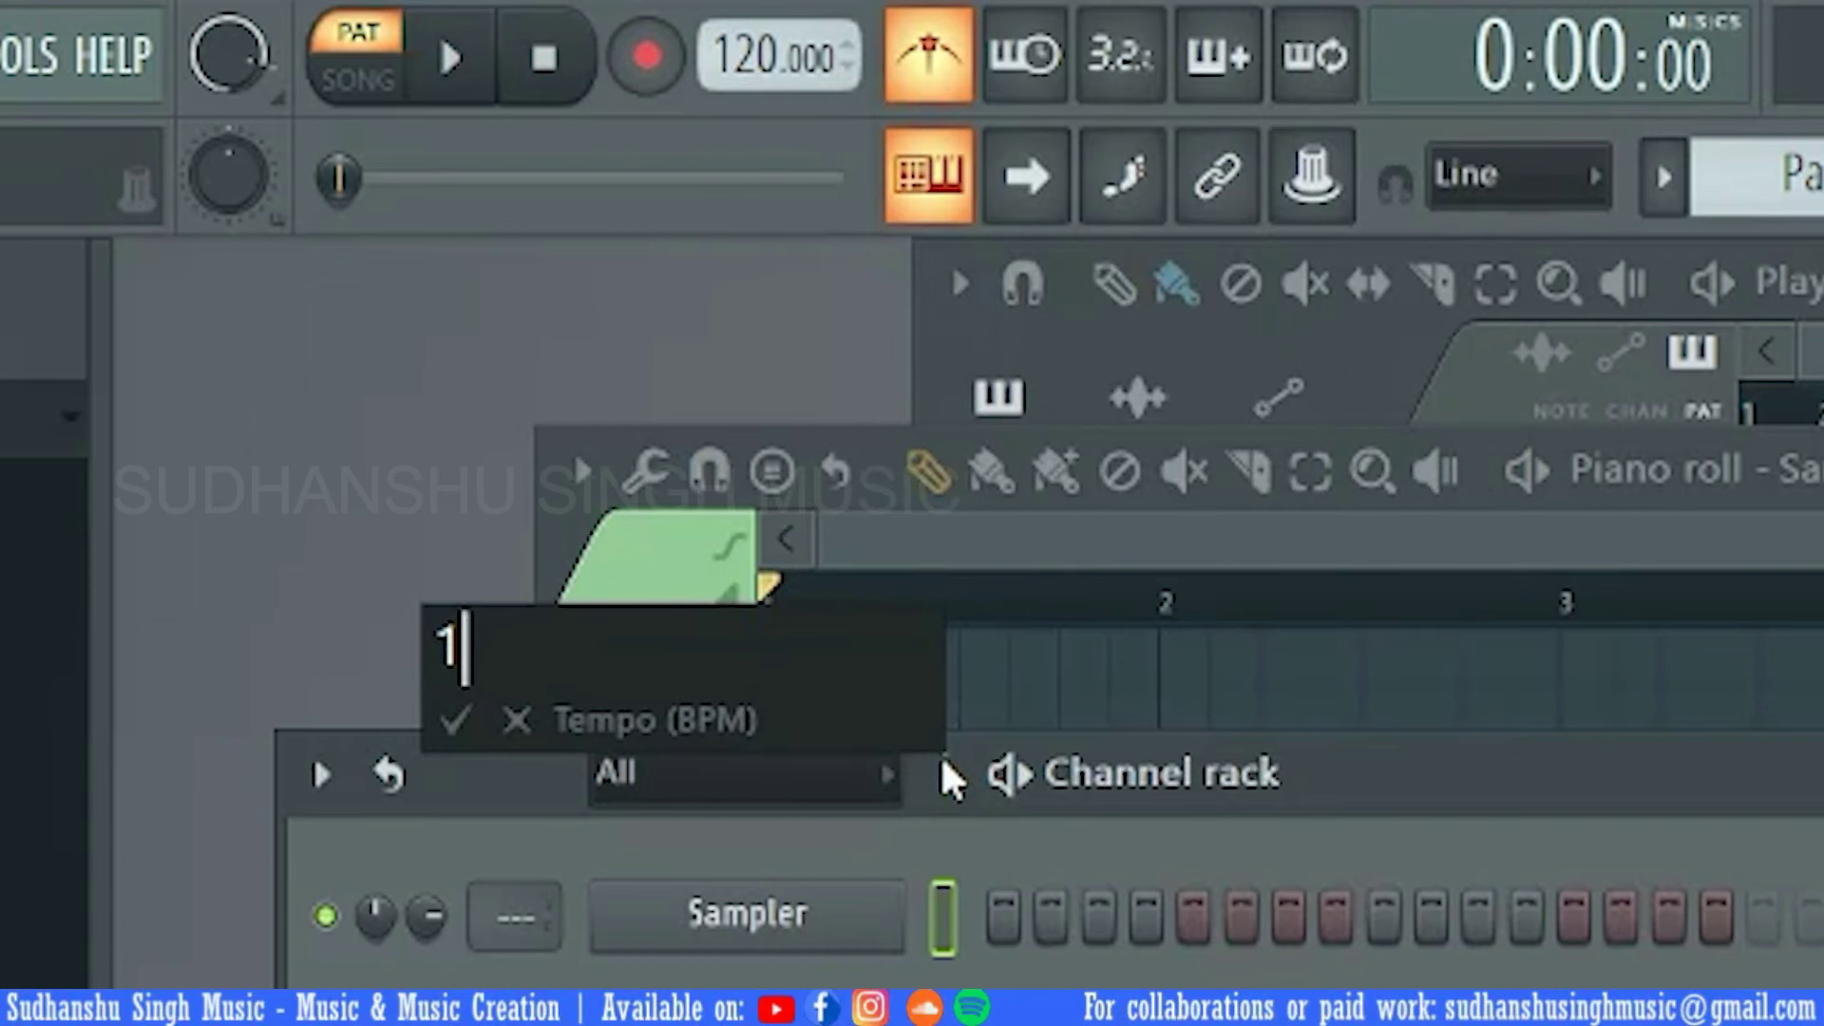
text(80)
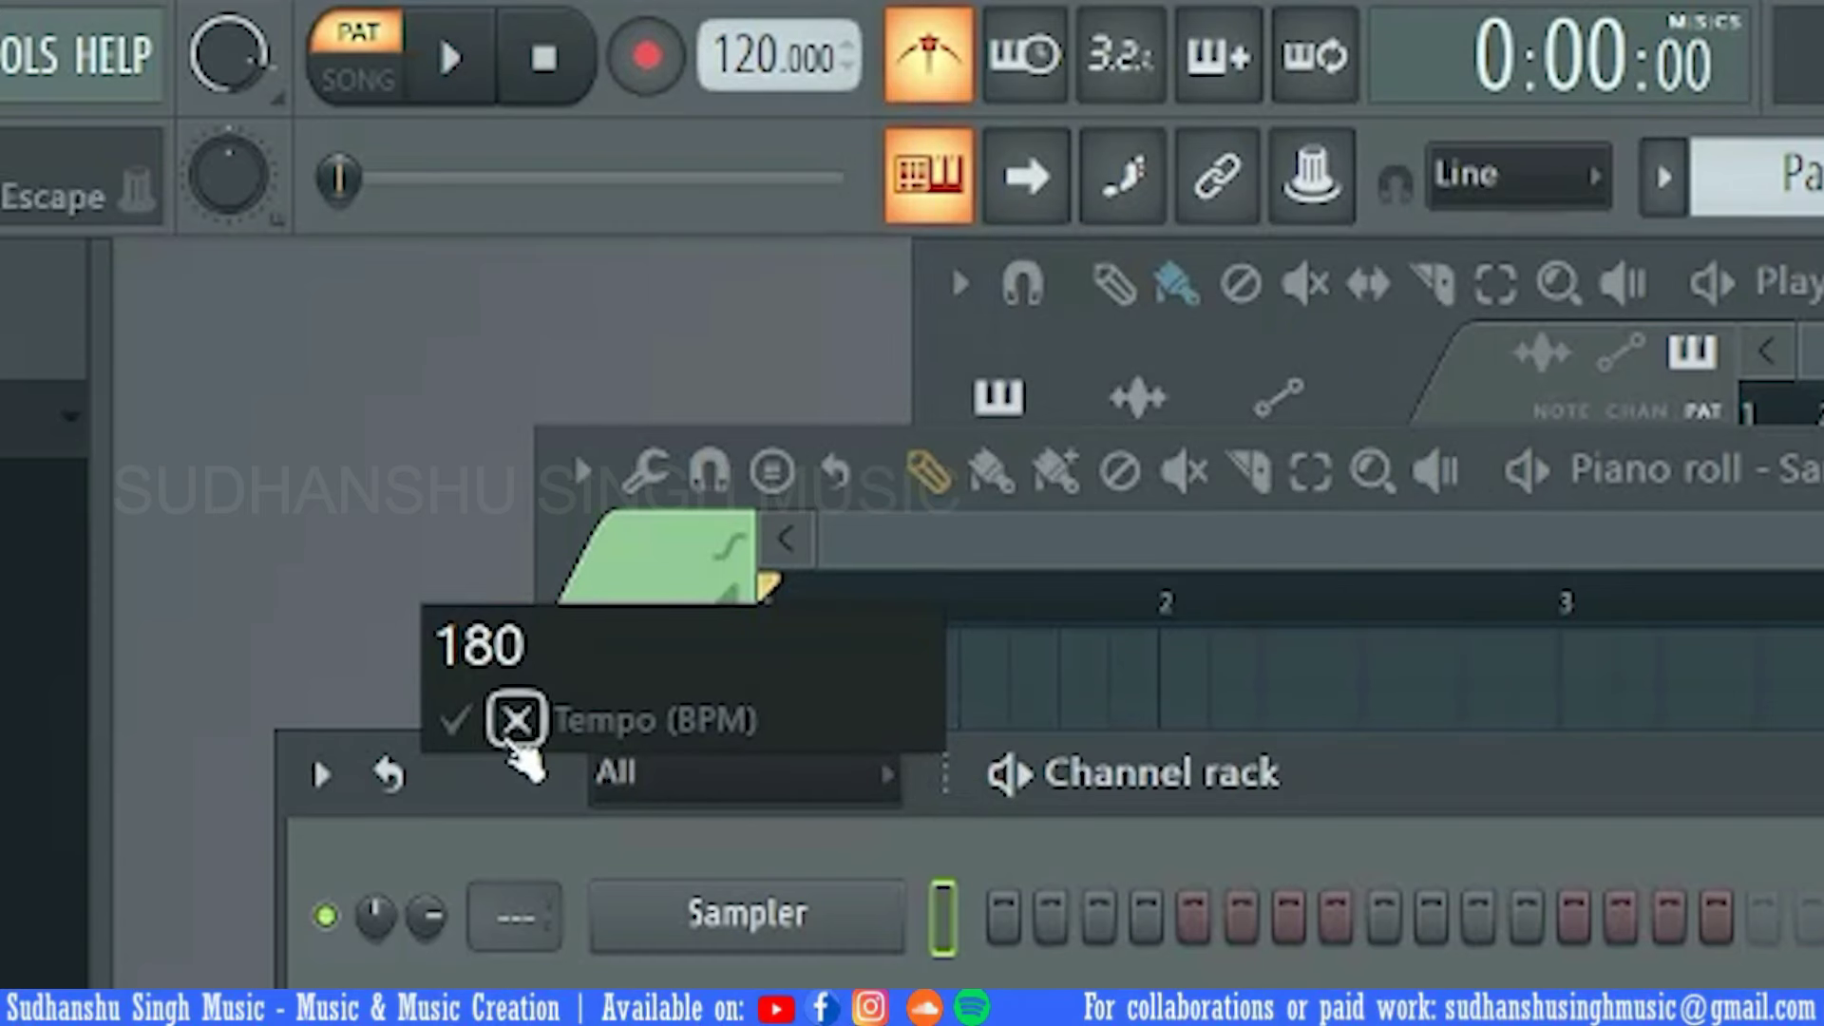
click(453, 720)
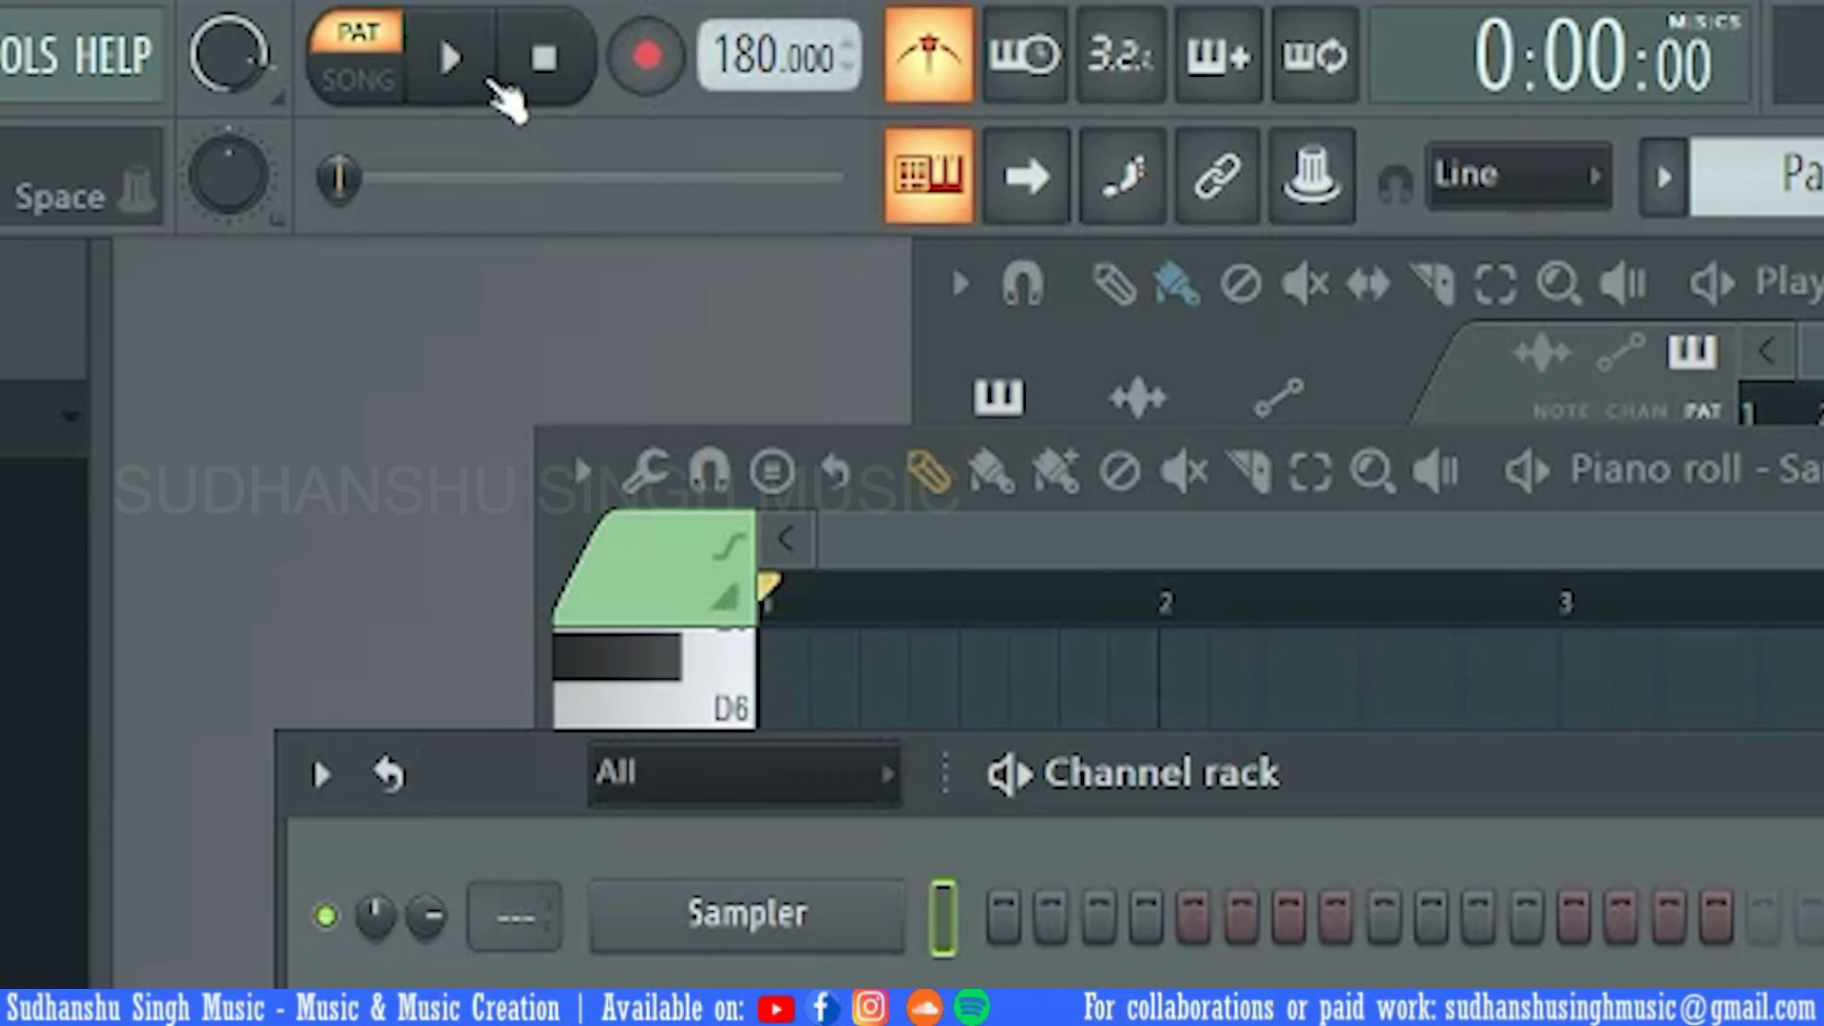
click(481, 55)
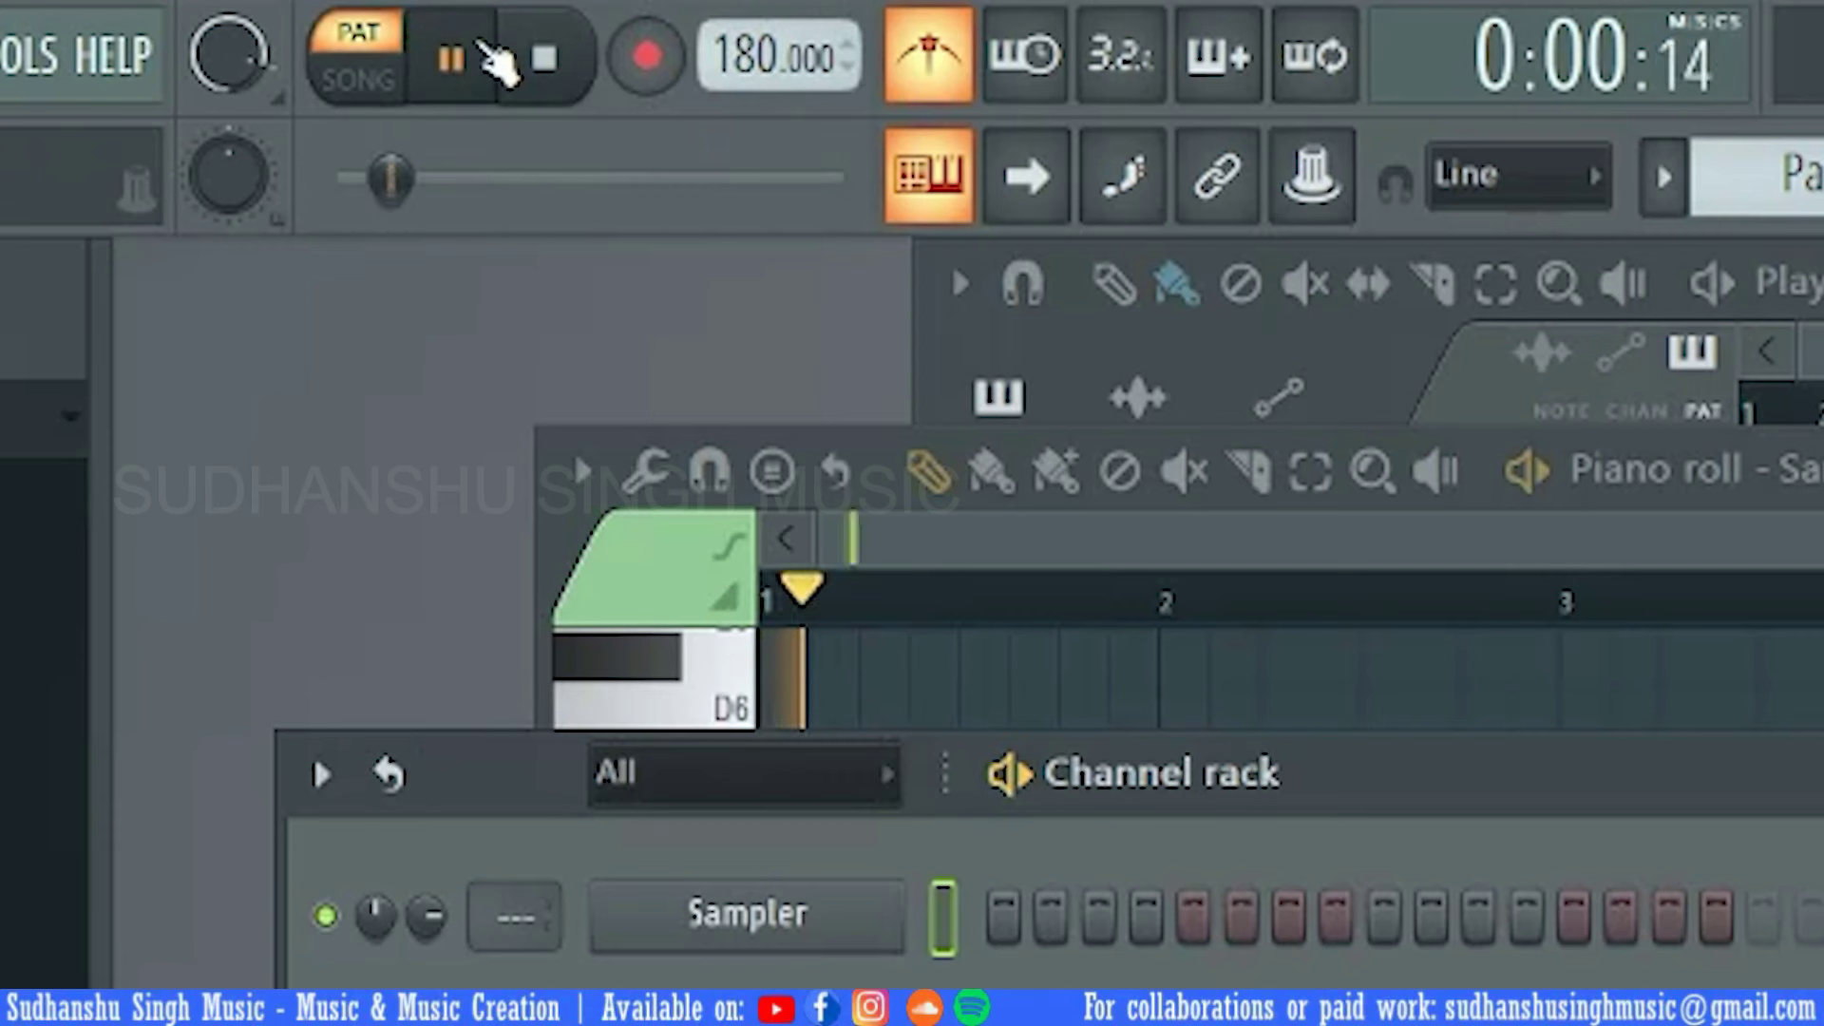
click(546, 59)
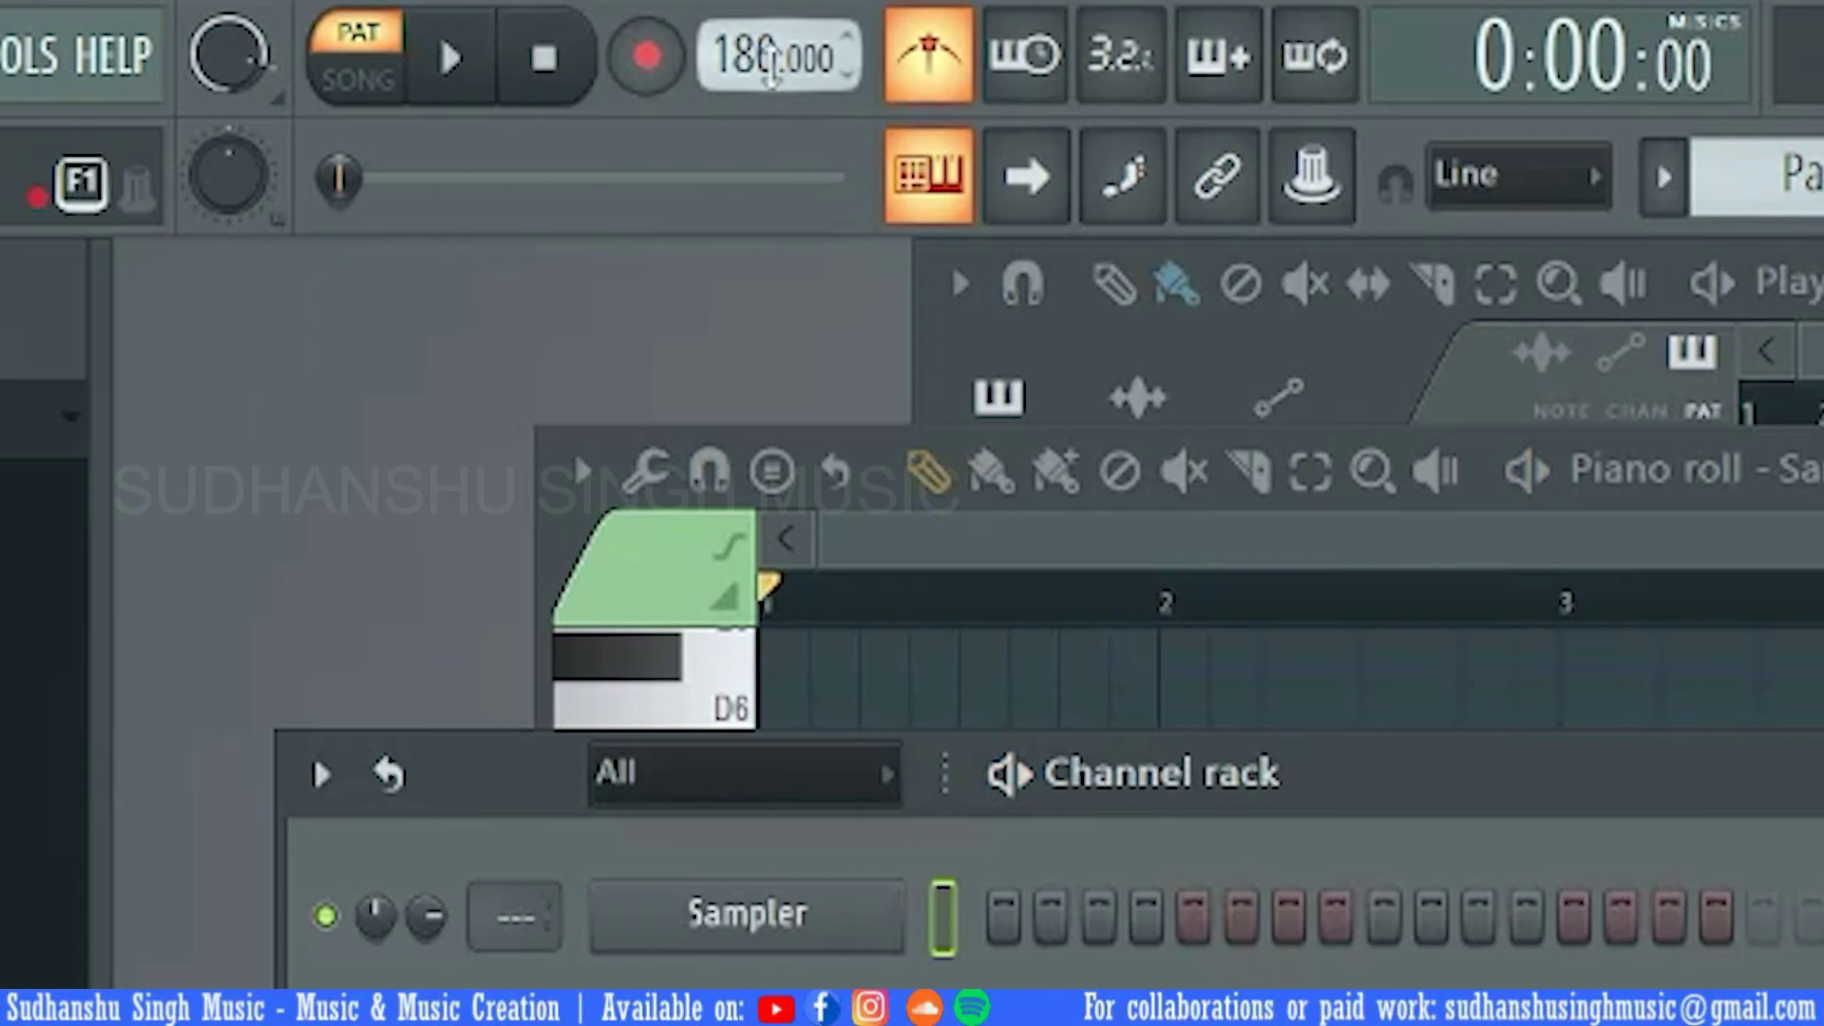
Set the project tempo to 240 BPM and audition the metronome at that speed, stopping playback when done
right_click(746, 55)
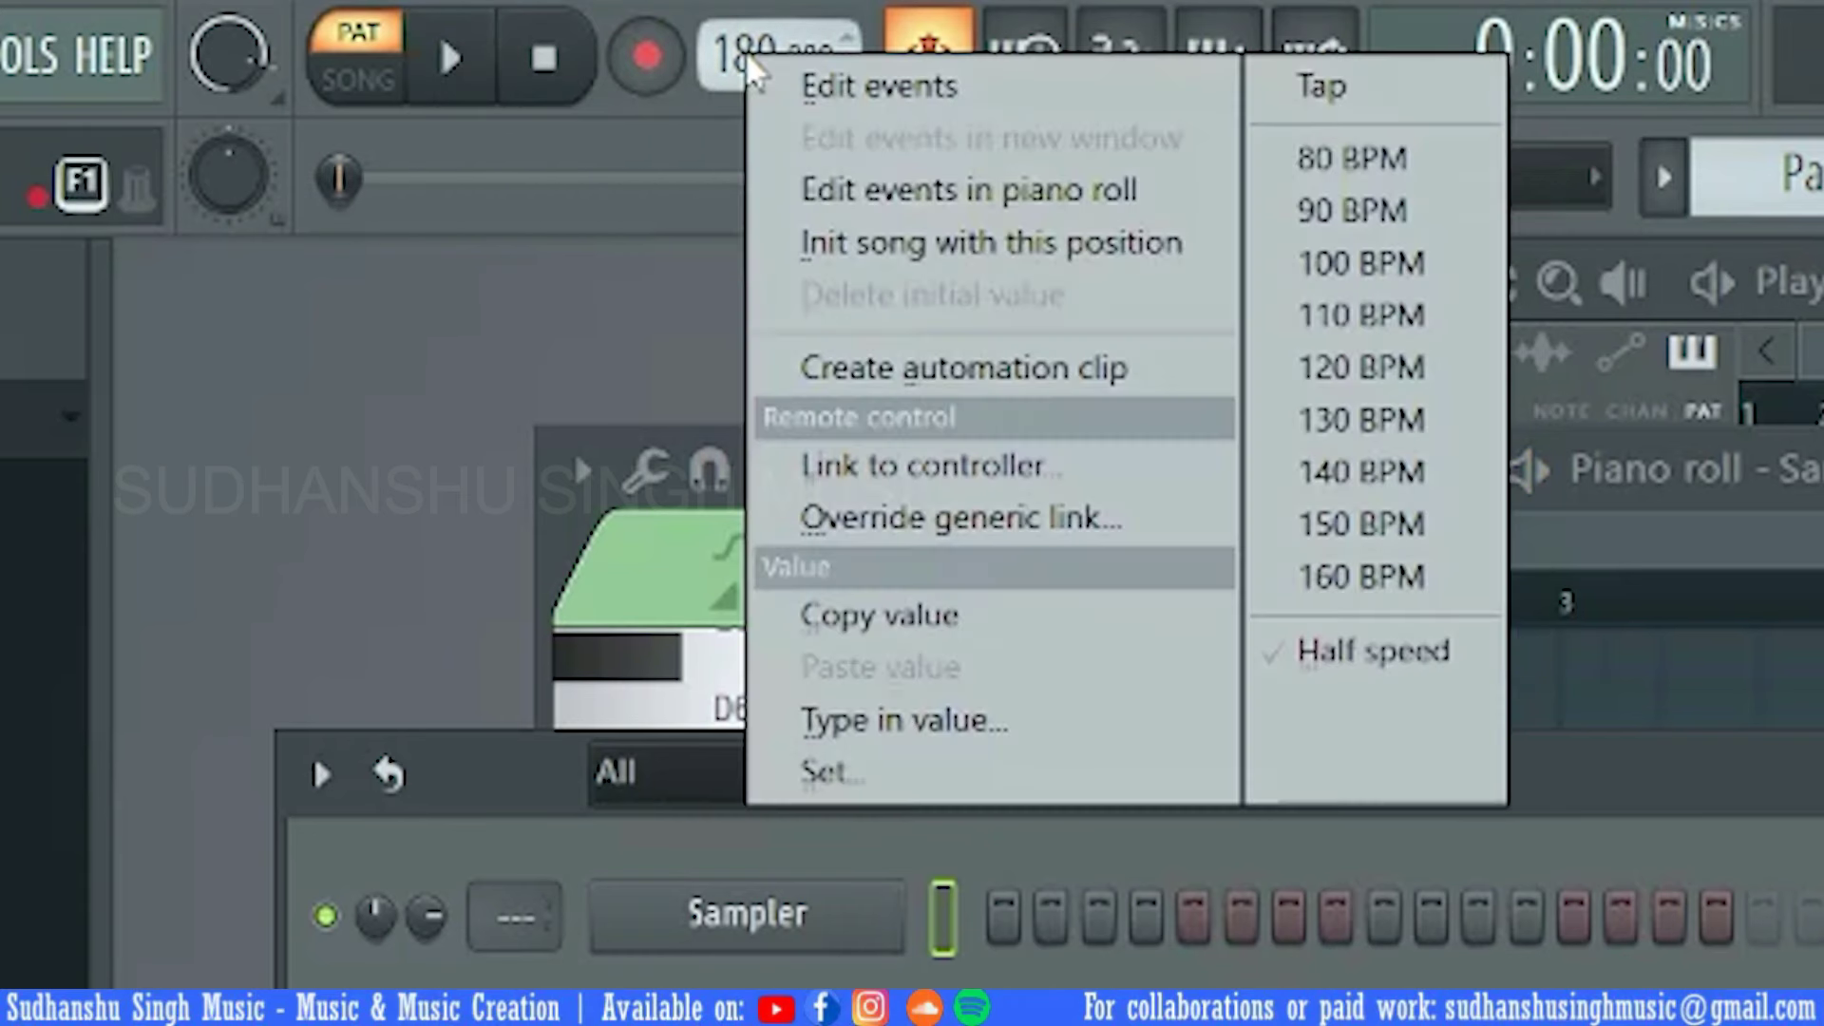
click(844, 724)
text(240)
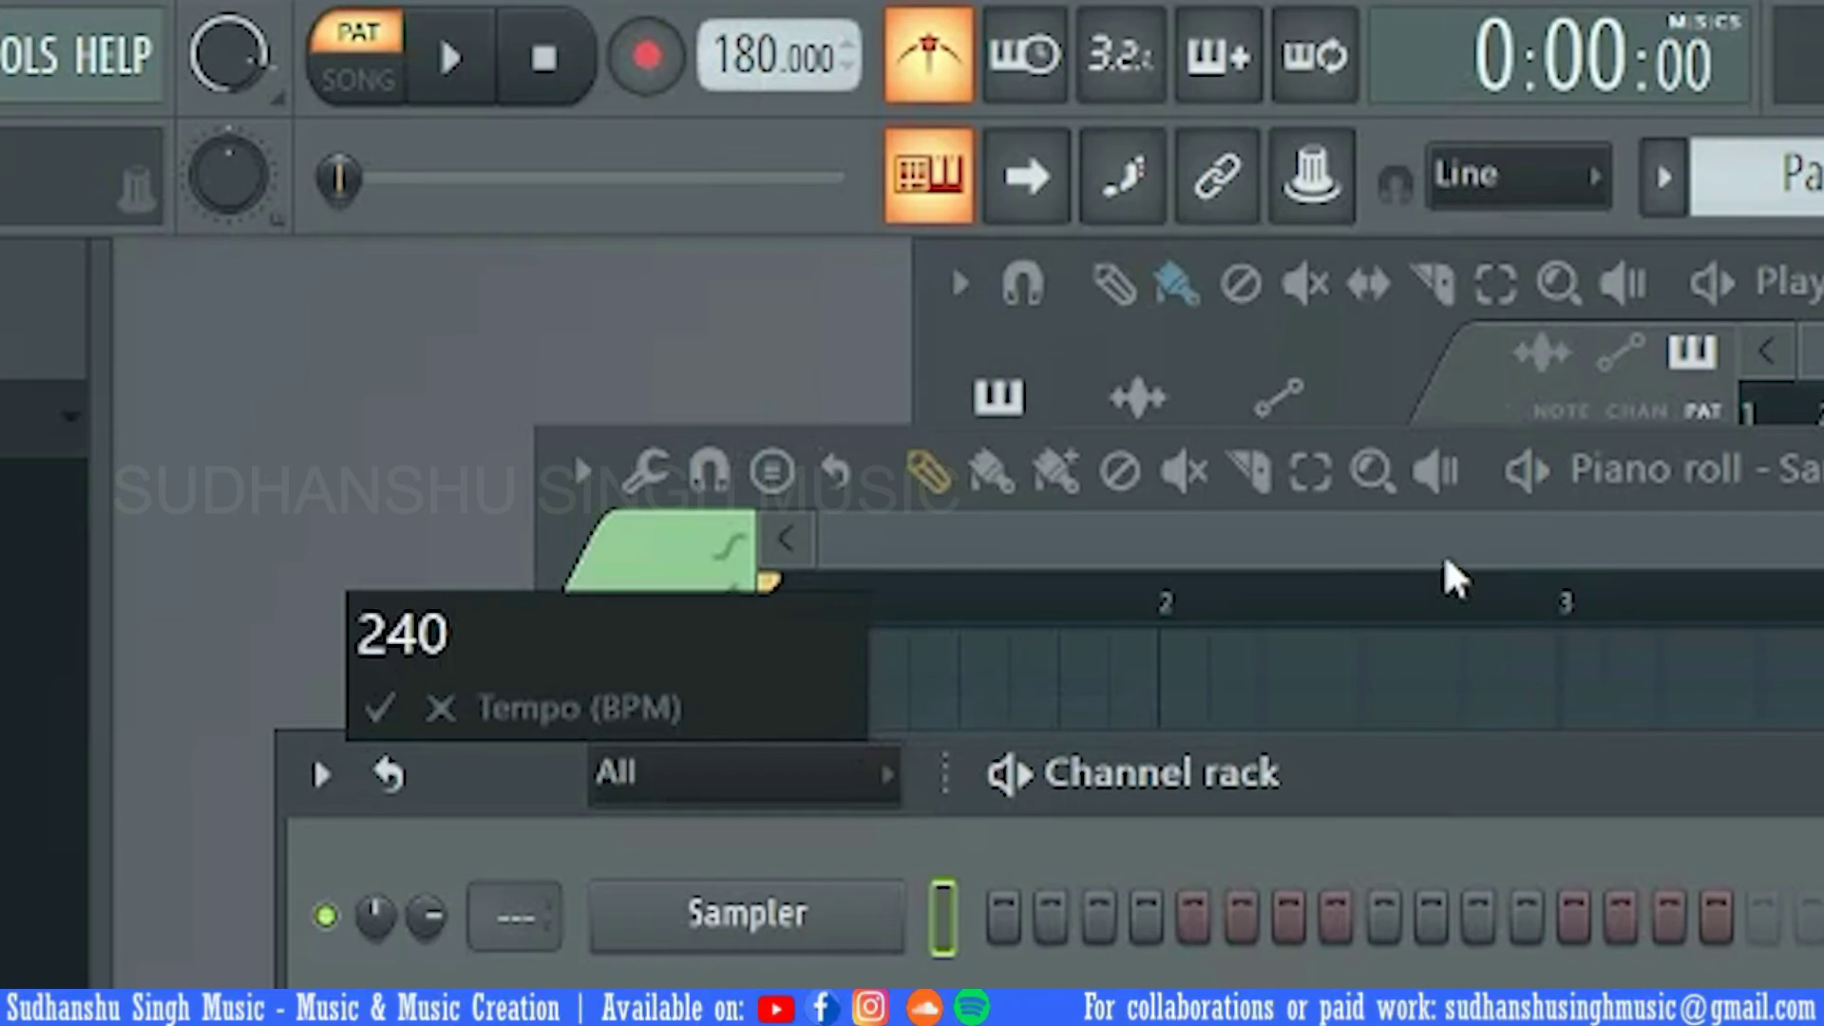
click(380, 707)
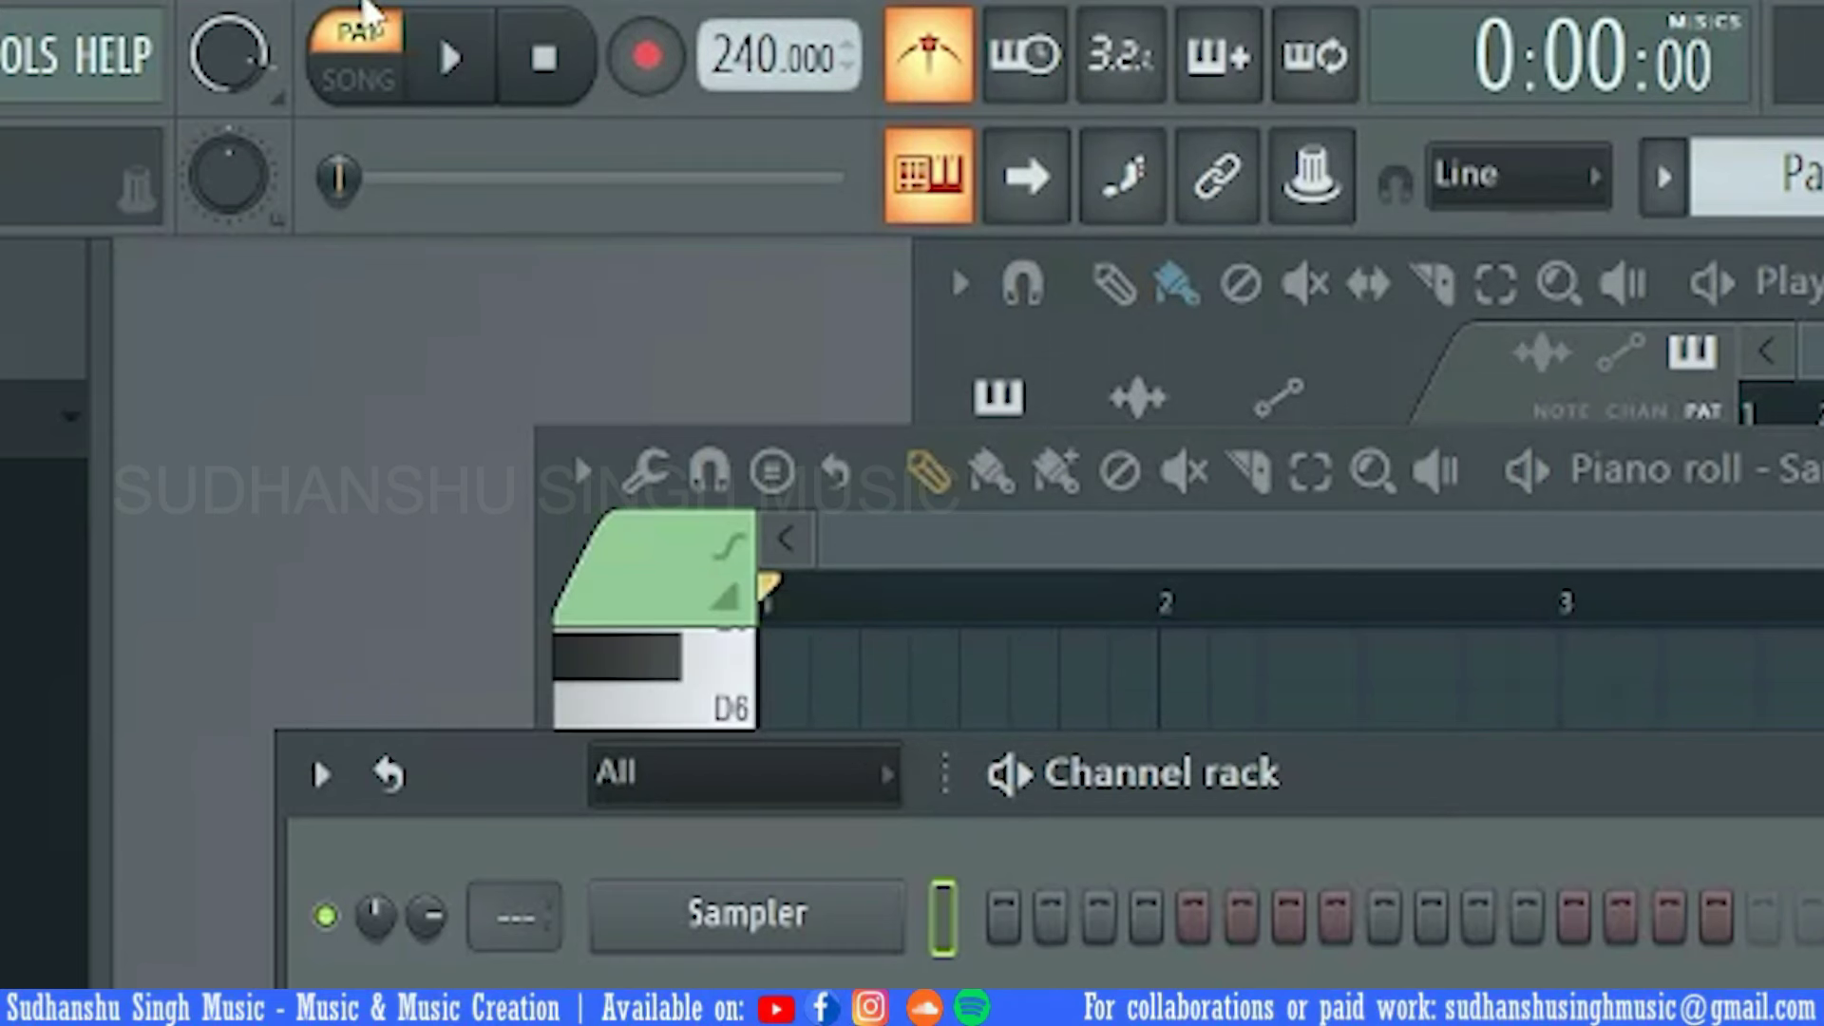
click(454, 57)
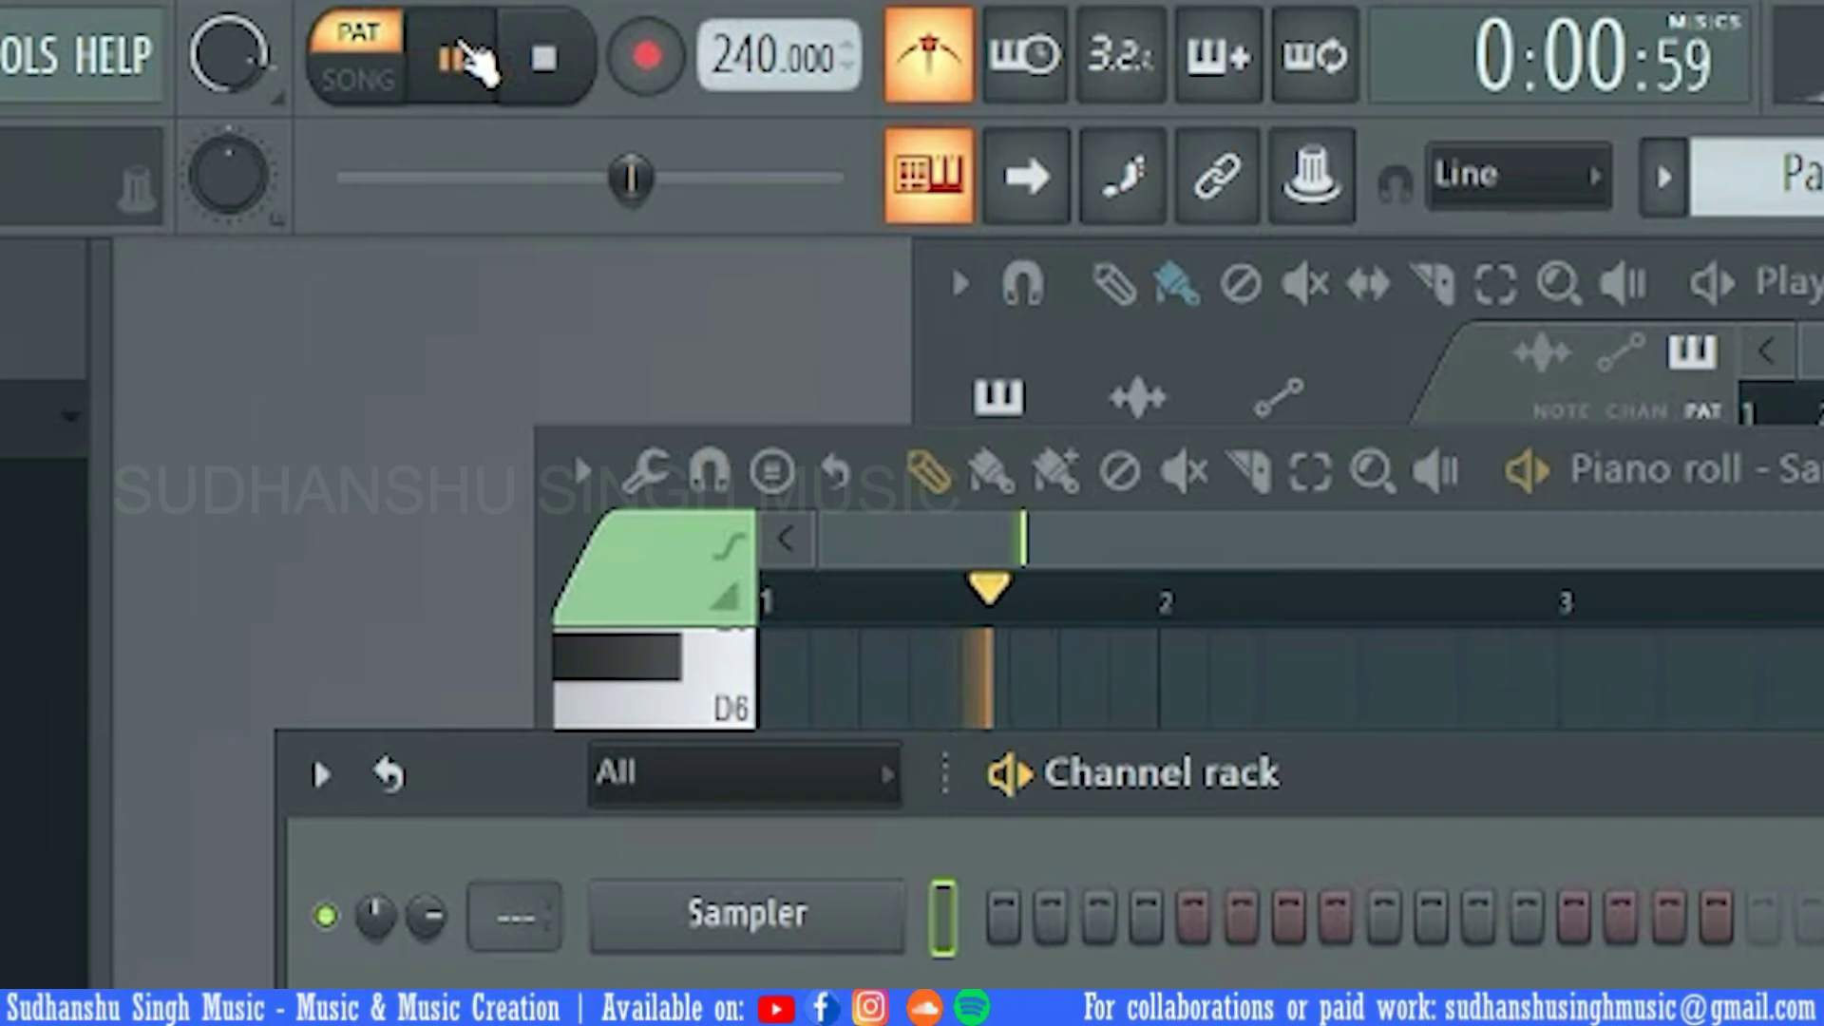
click(576, 49)
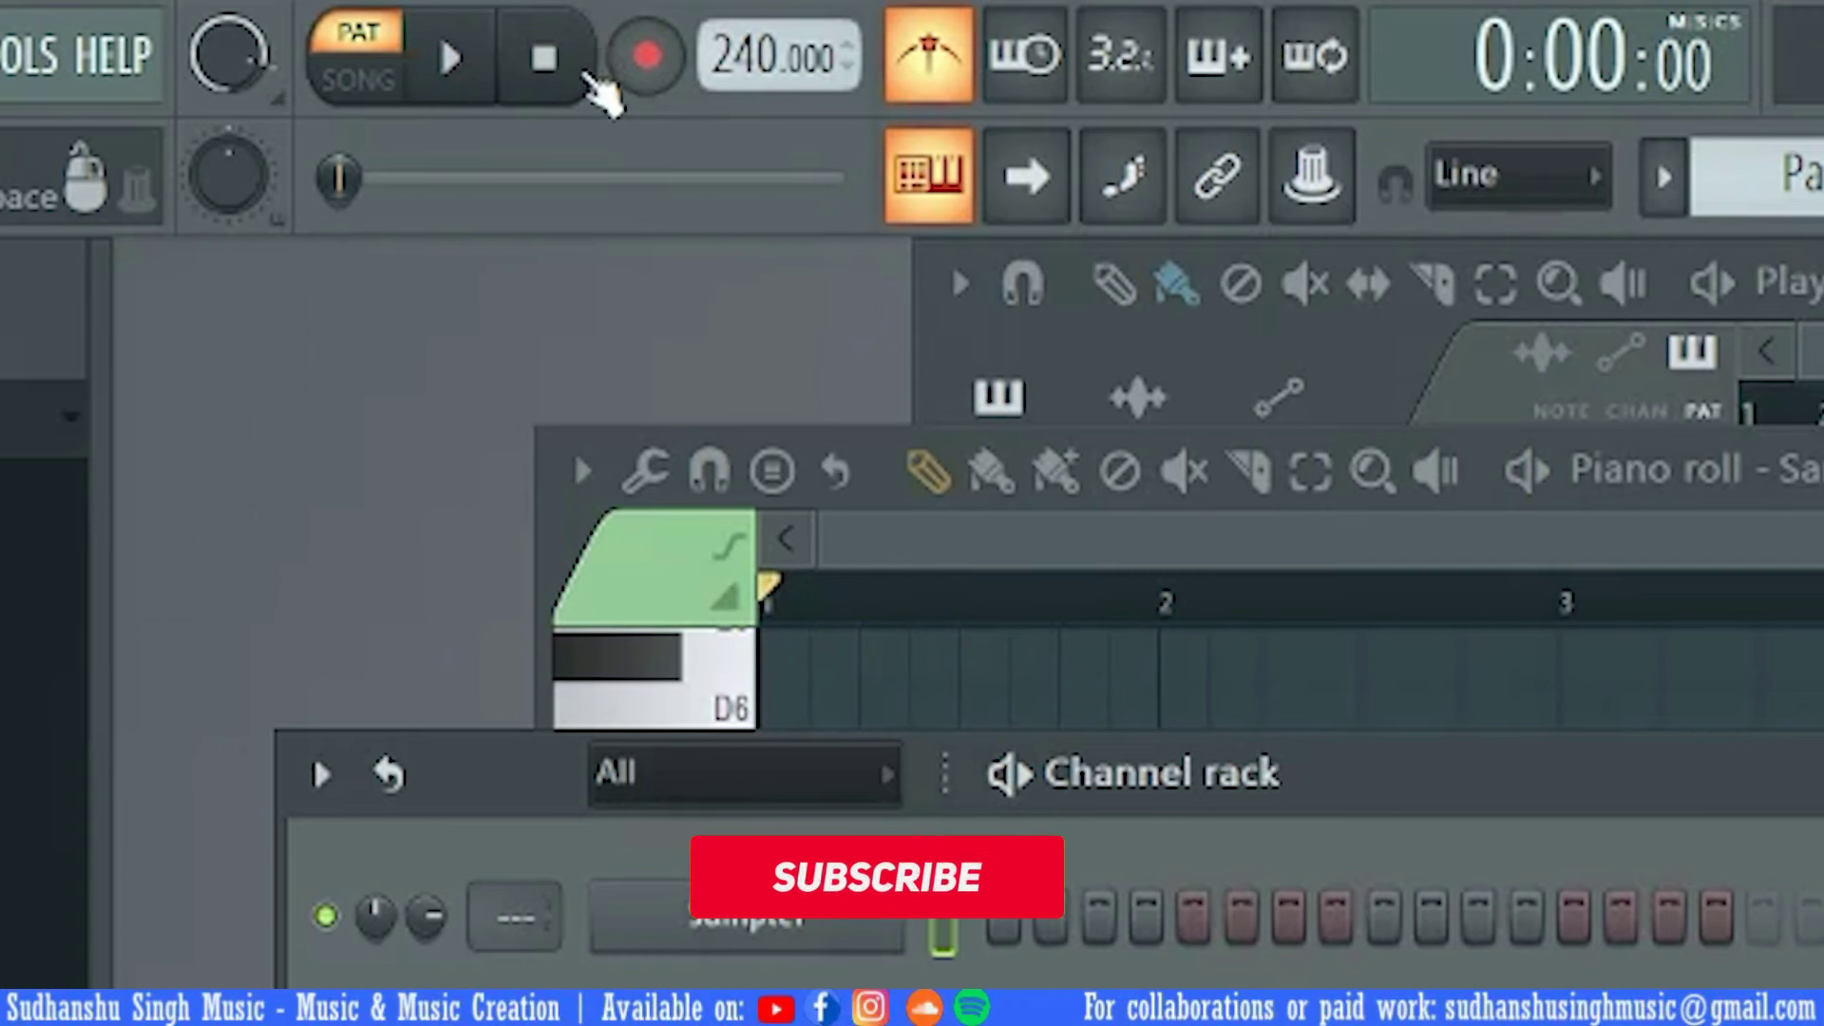
Set the project tempo back to 60 BPM and start playing the pattern with the metronome
right_click(771, 55)
click(933, 717)
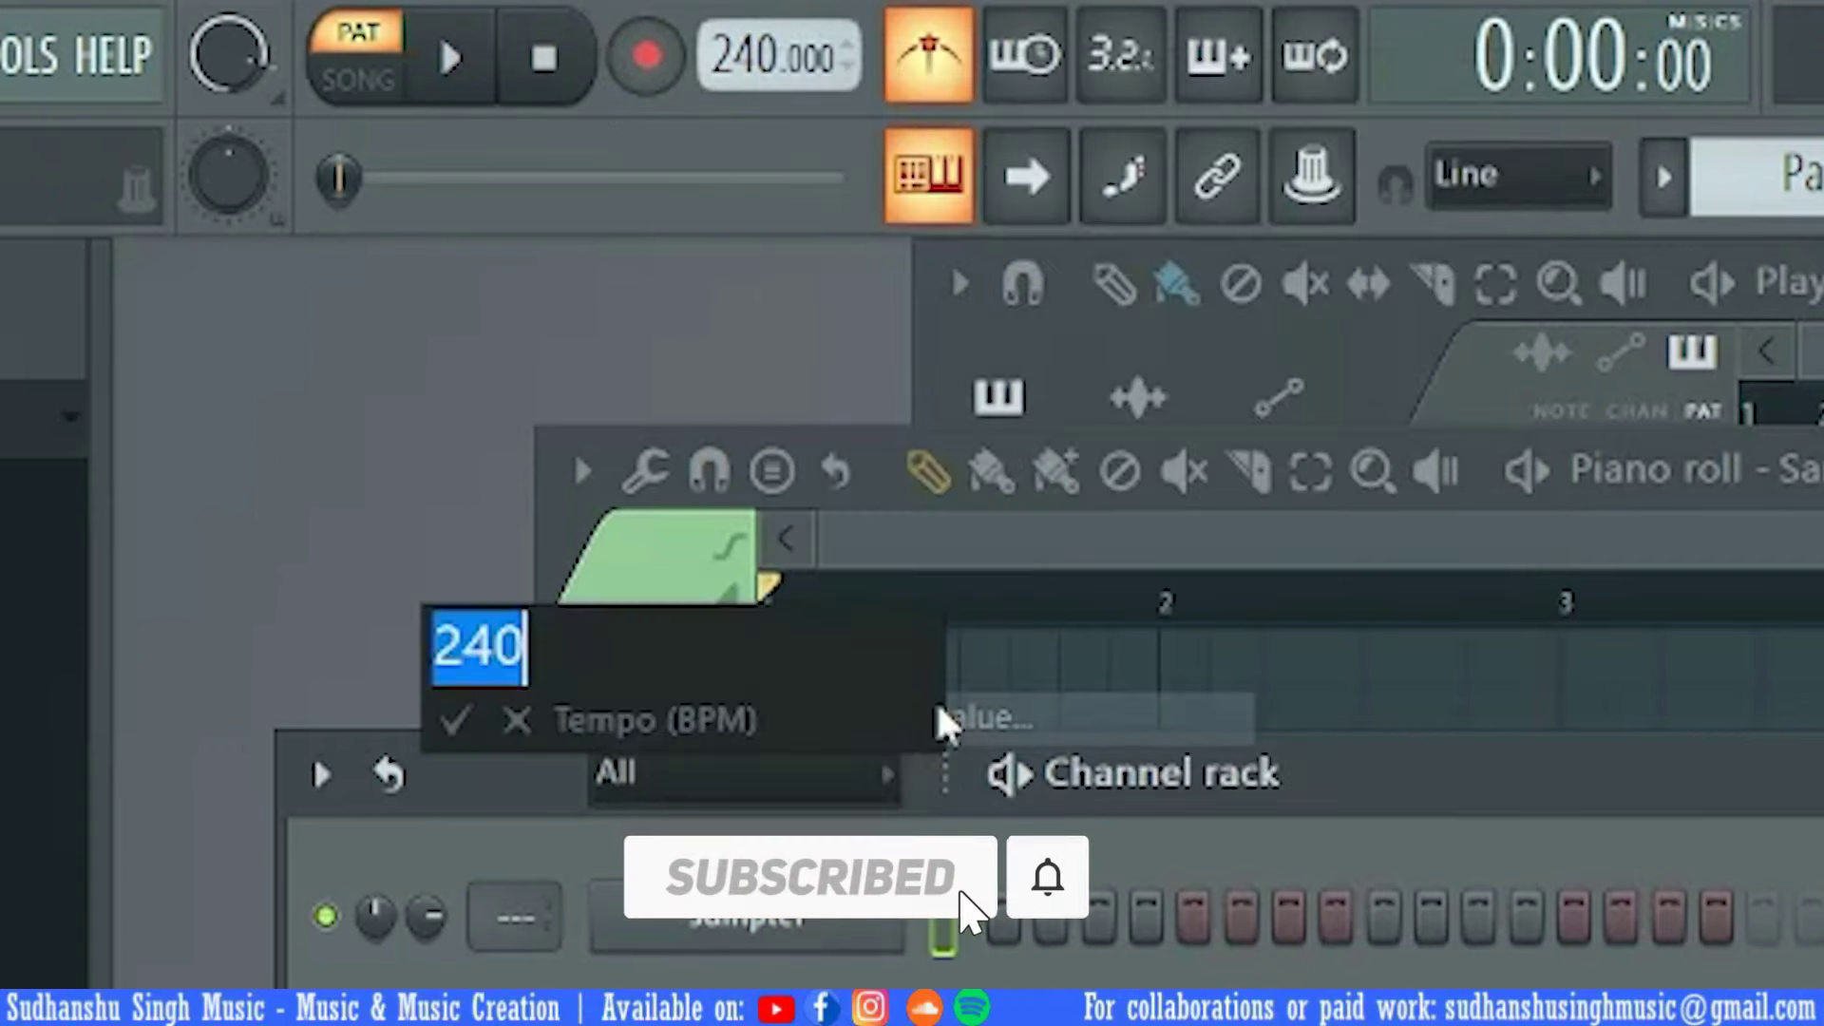
text(60)
key(Return)
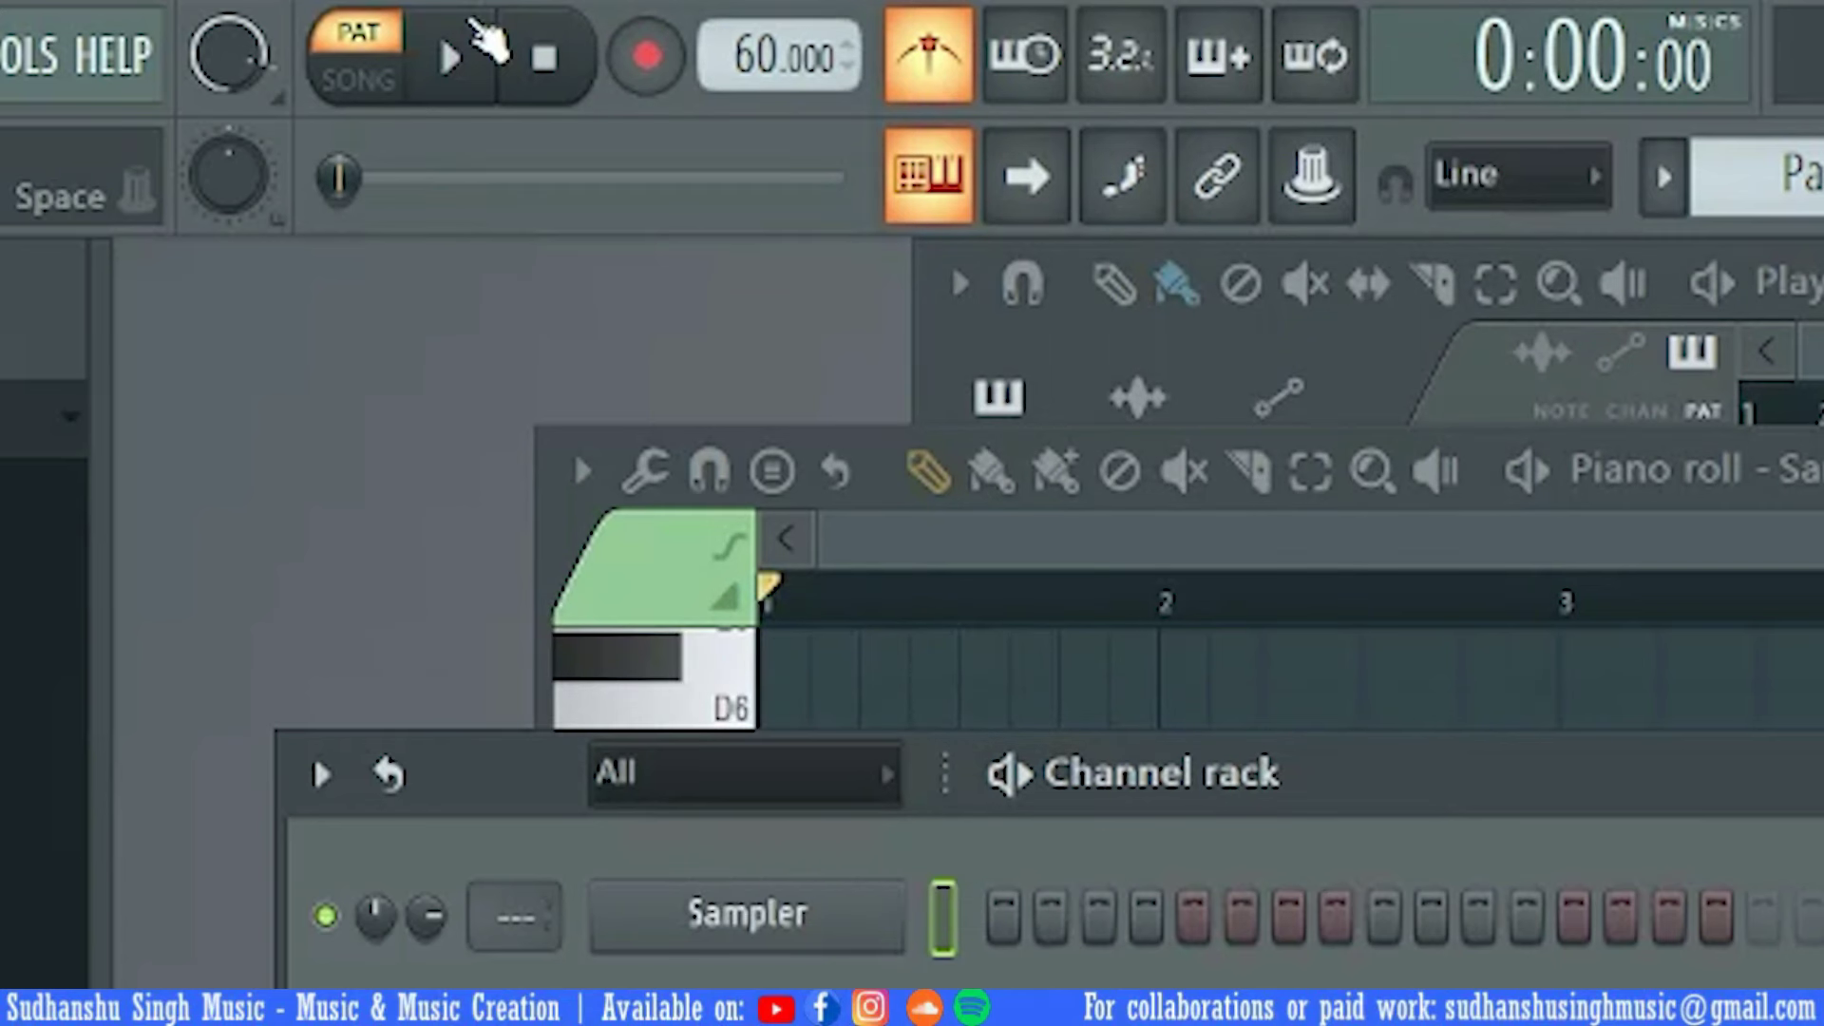
click(480, 38)
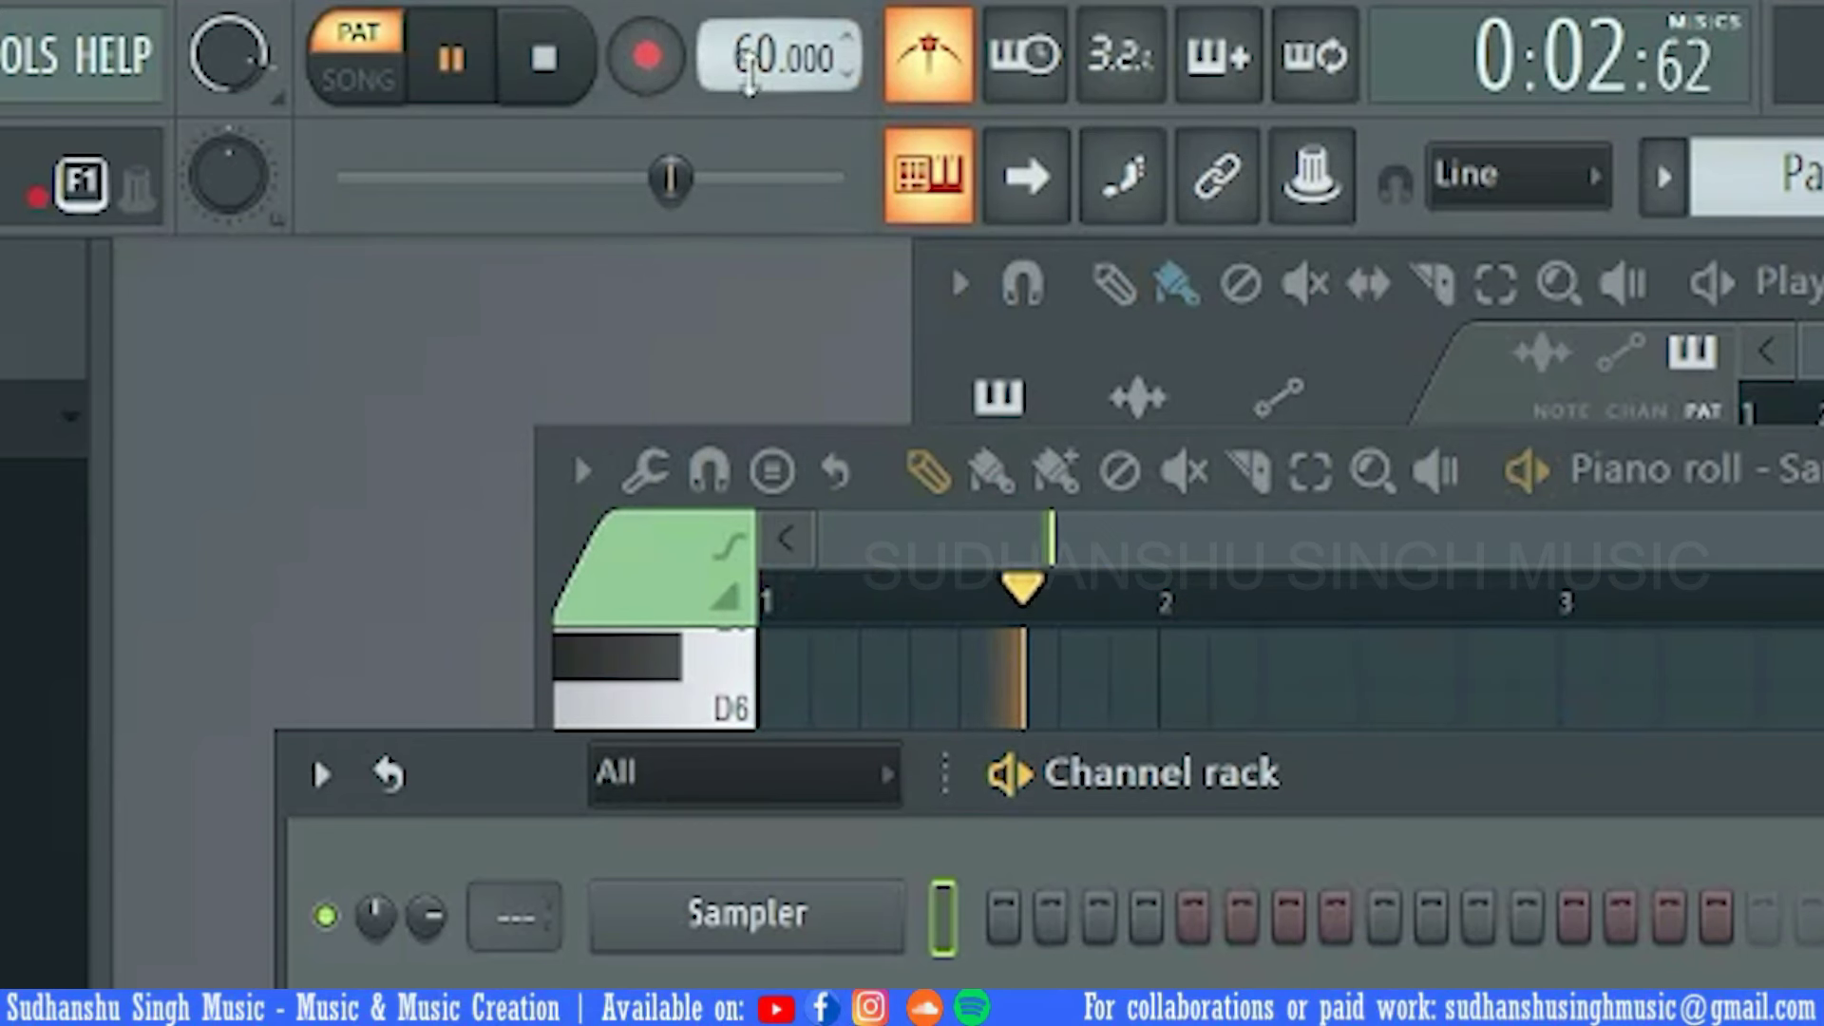
Vary the tempo during playback, raising it to 117 and 170 BPM and lowering it to 20 and 10 BPM
drag(748, 70, 749, 3)
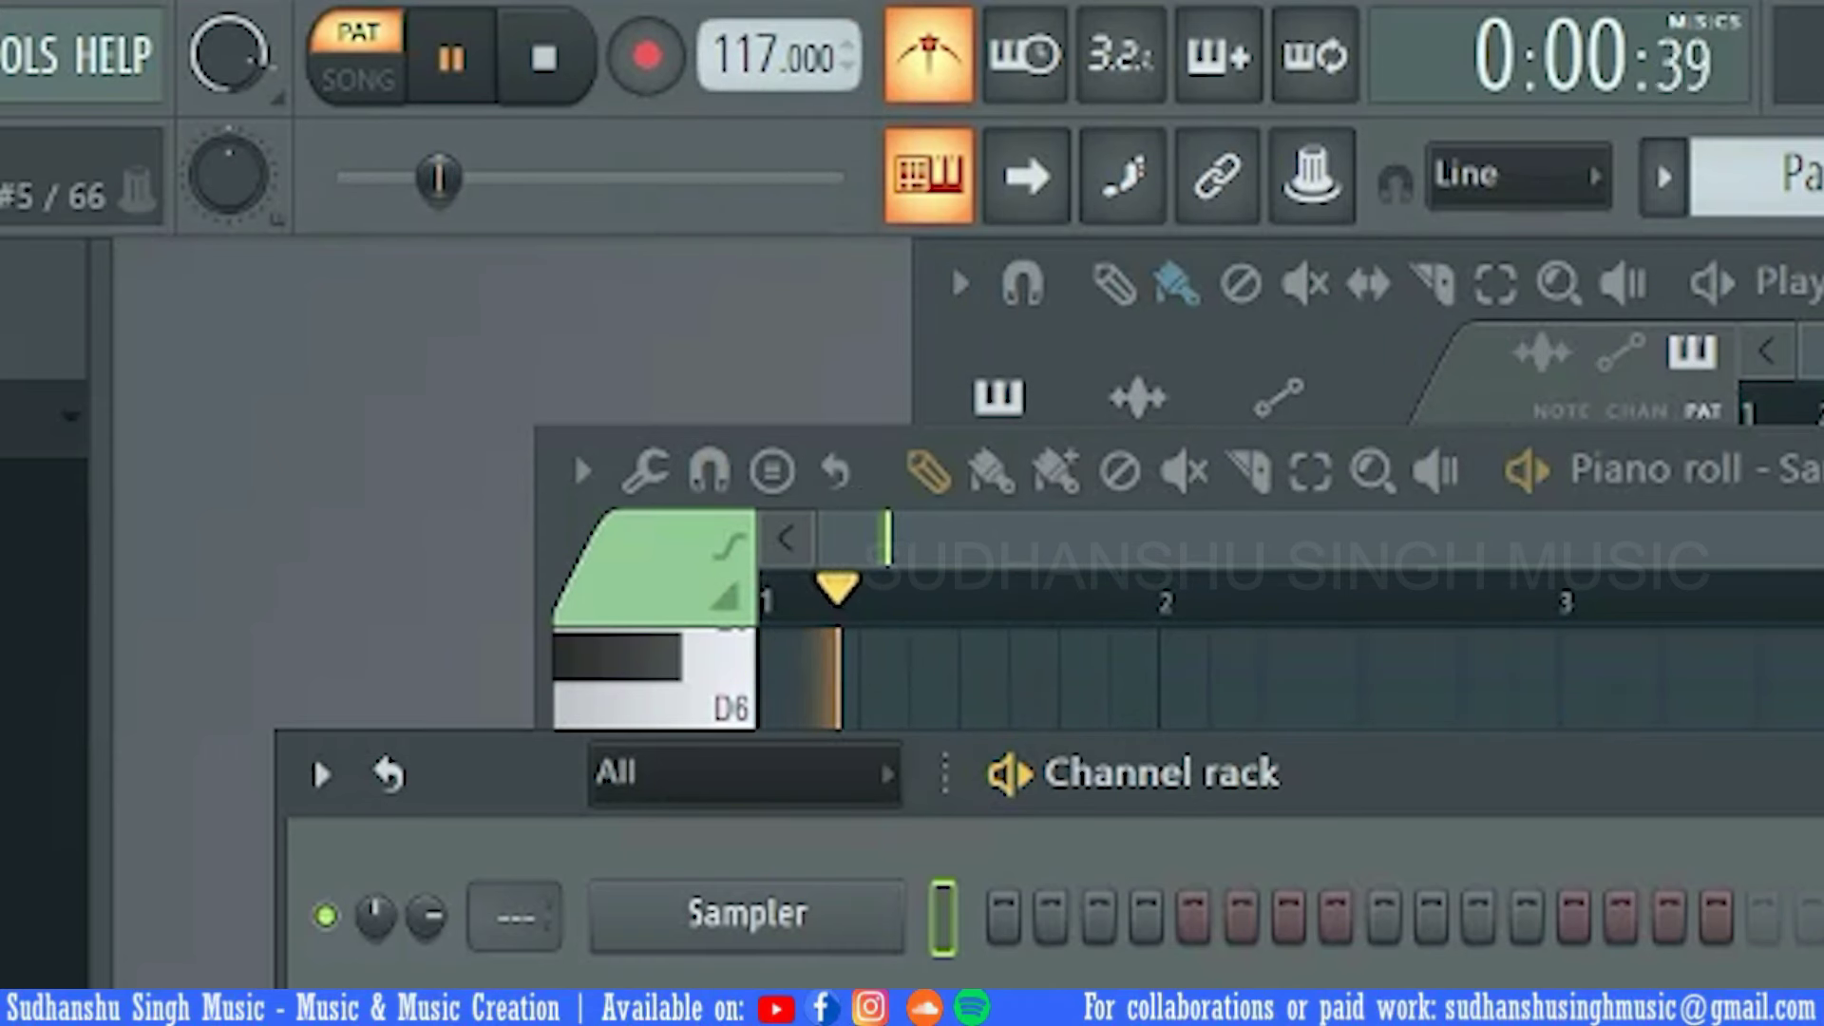
drag(760, 57, 760, 9)
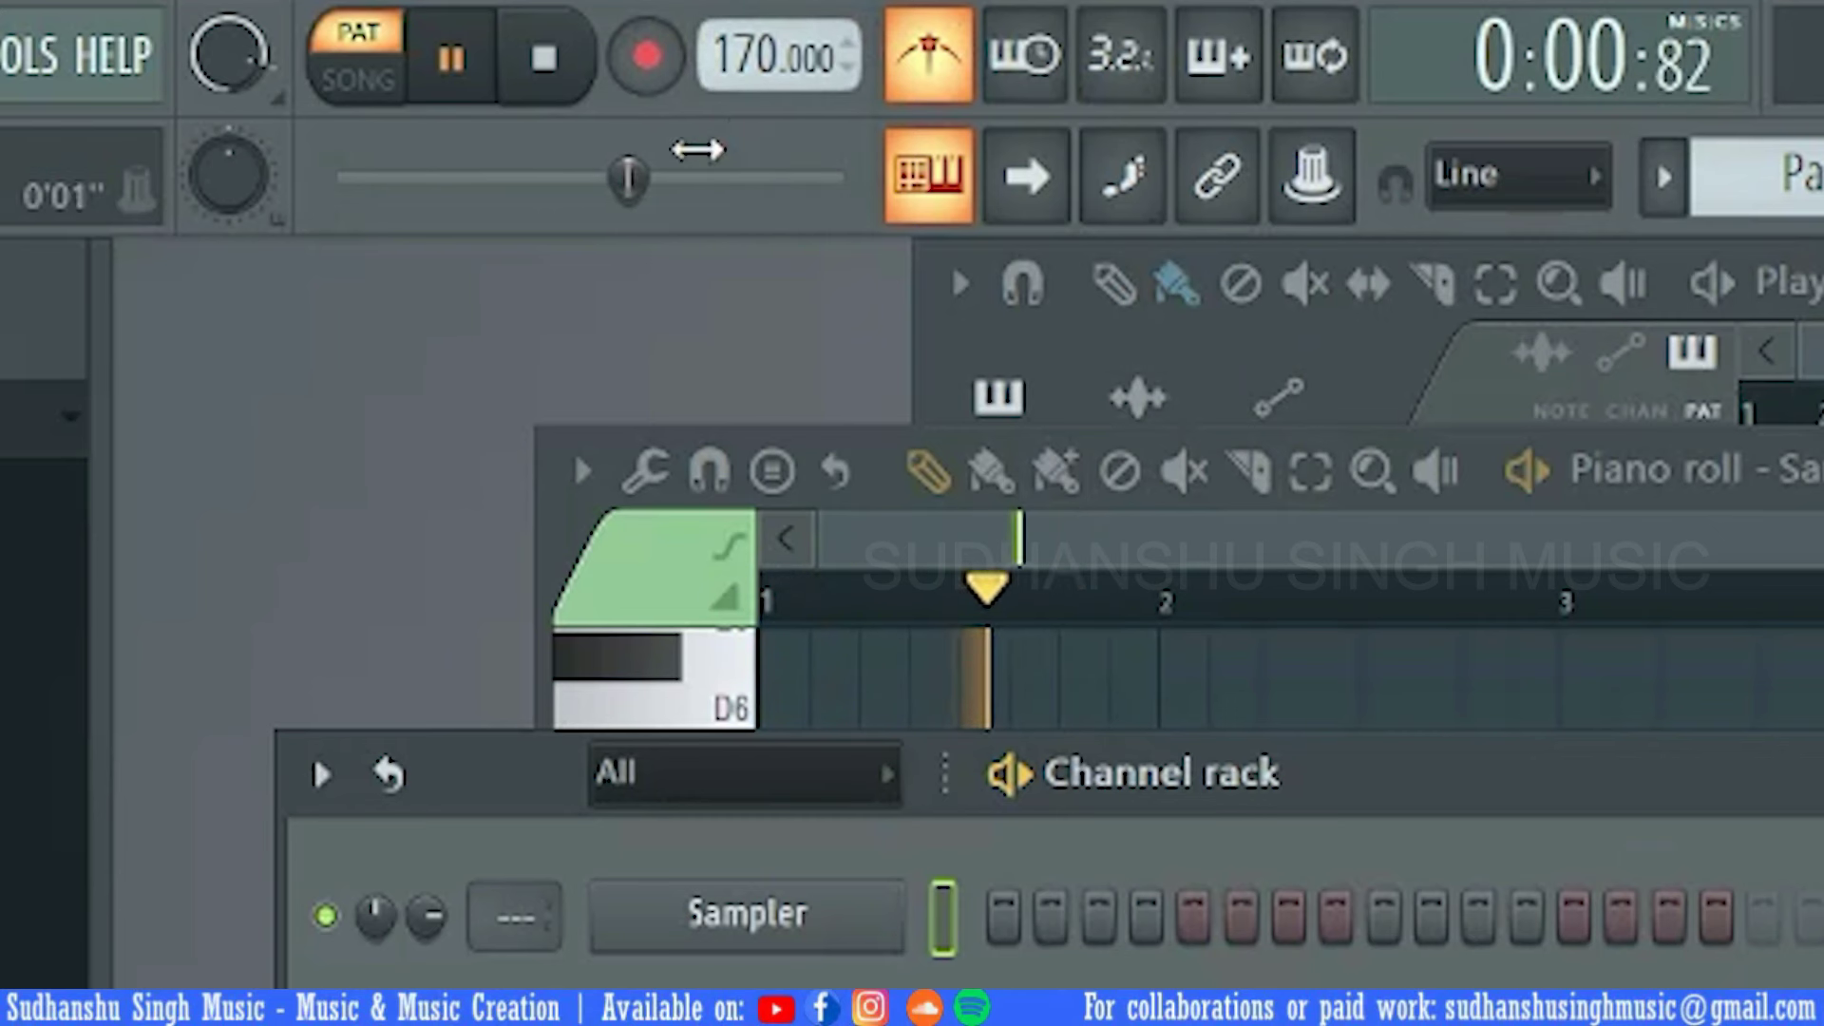
drag(732, 71, 772, 242)
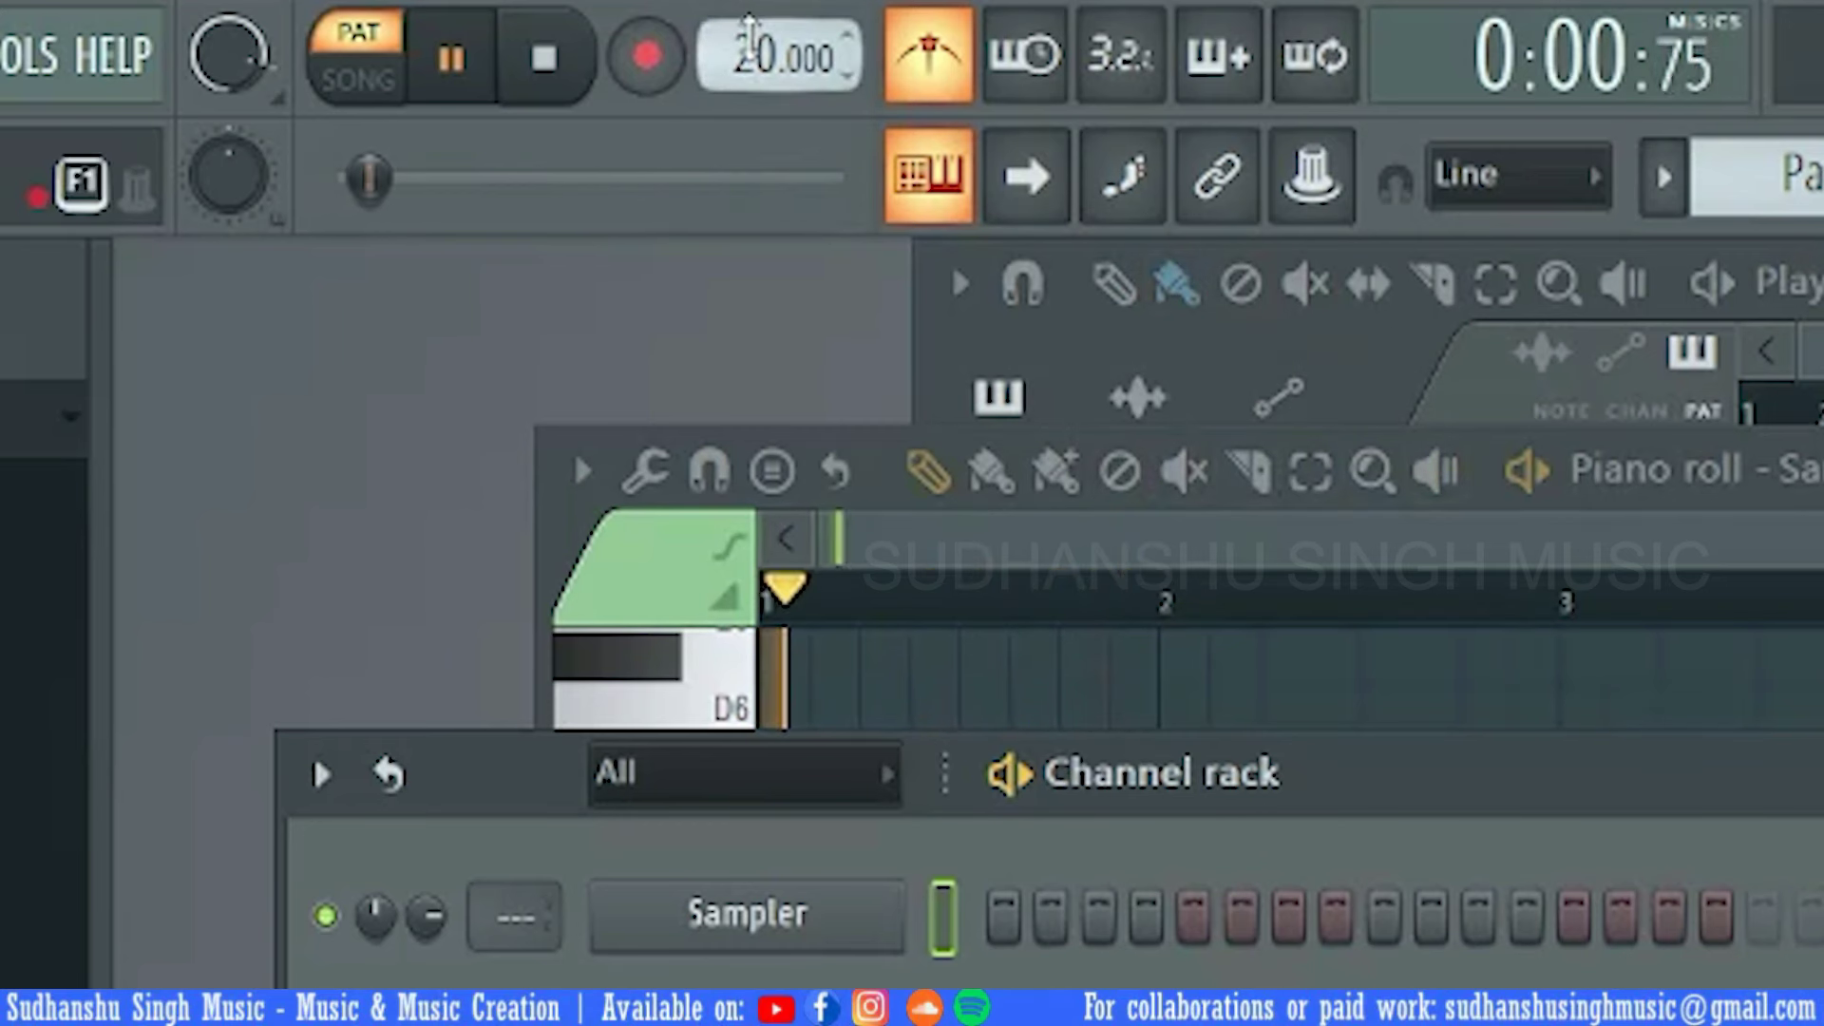
drag(777, 57, 777, 68)
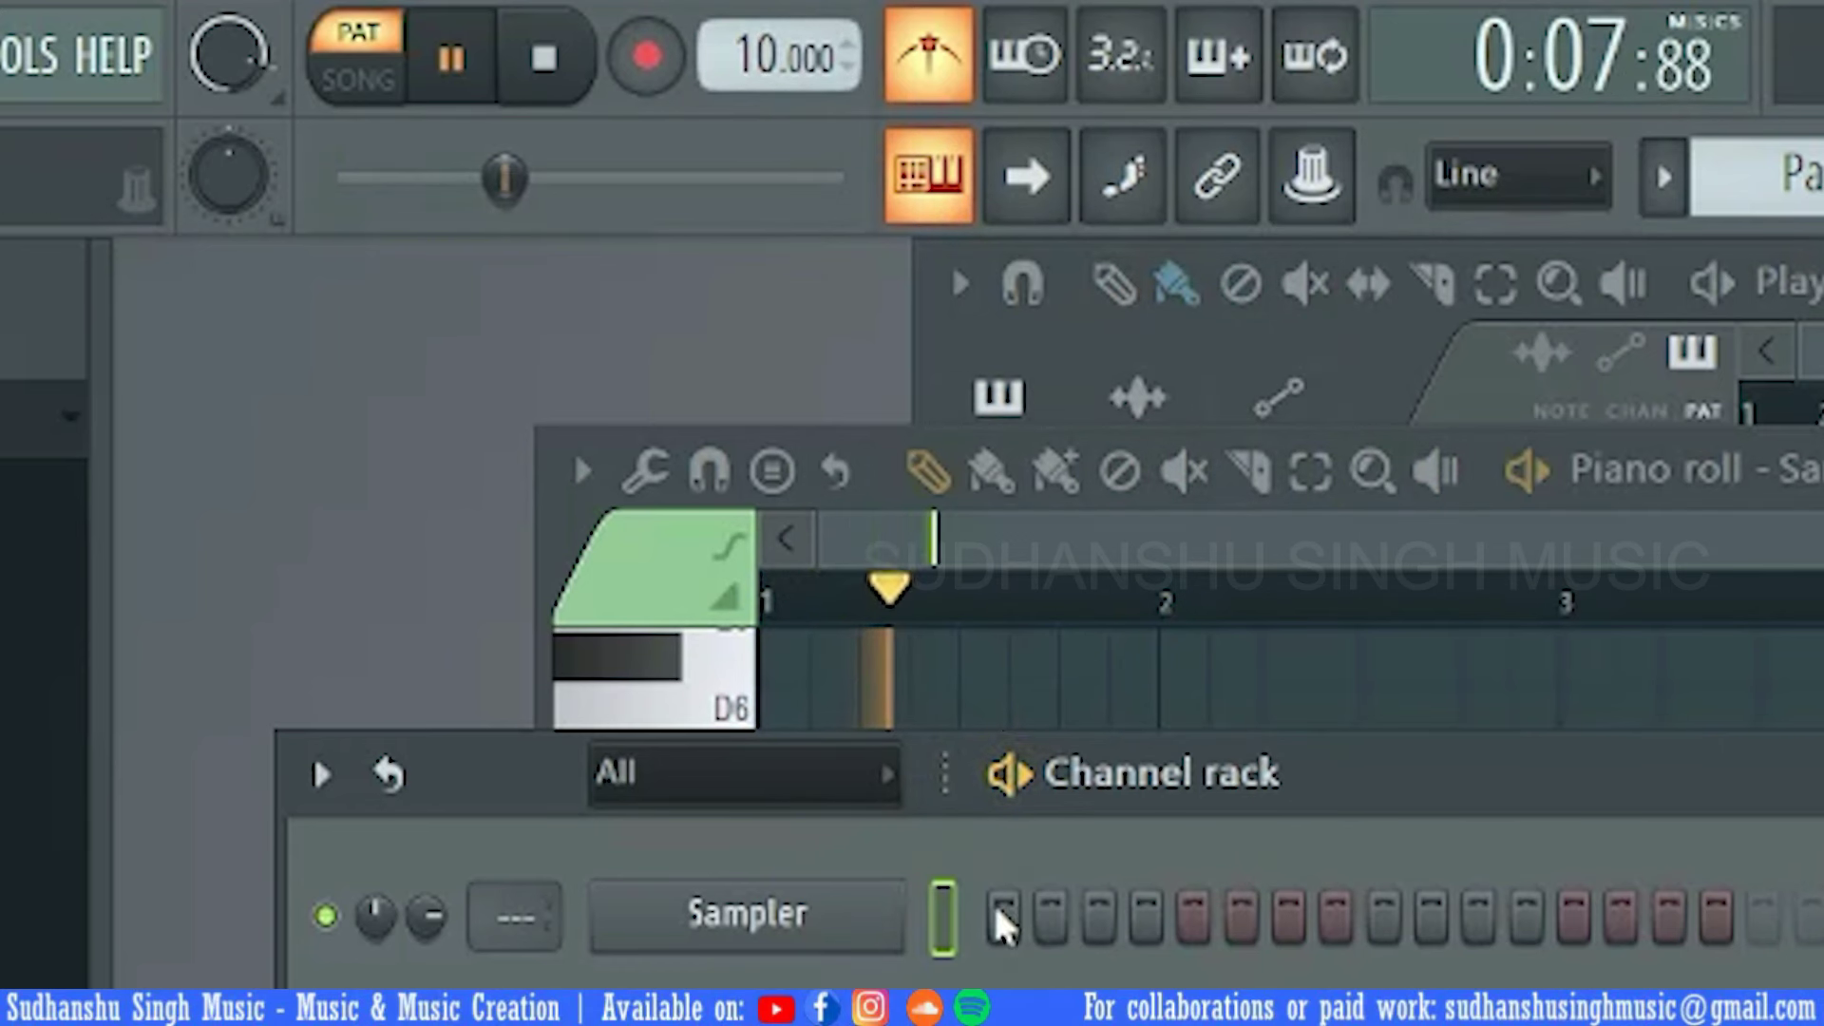
Set the tempo to 60 BPM while the pattern is playing and stop playback
right_click(777, 57)
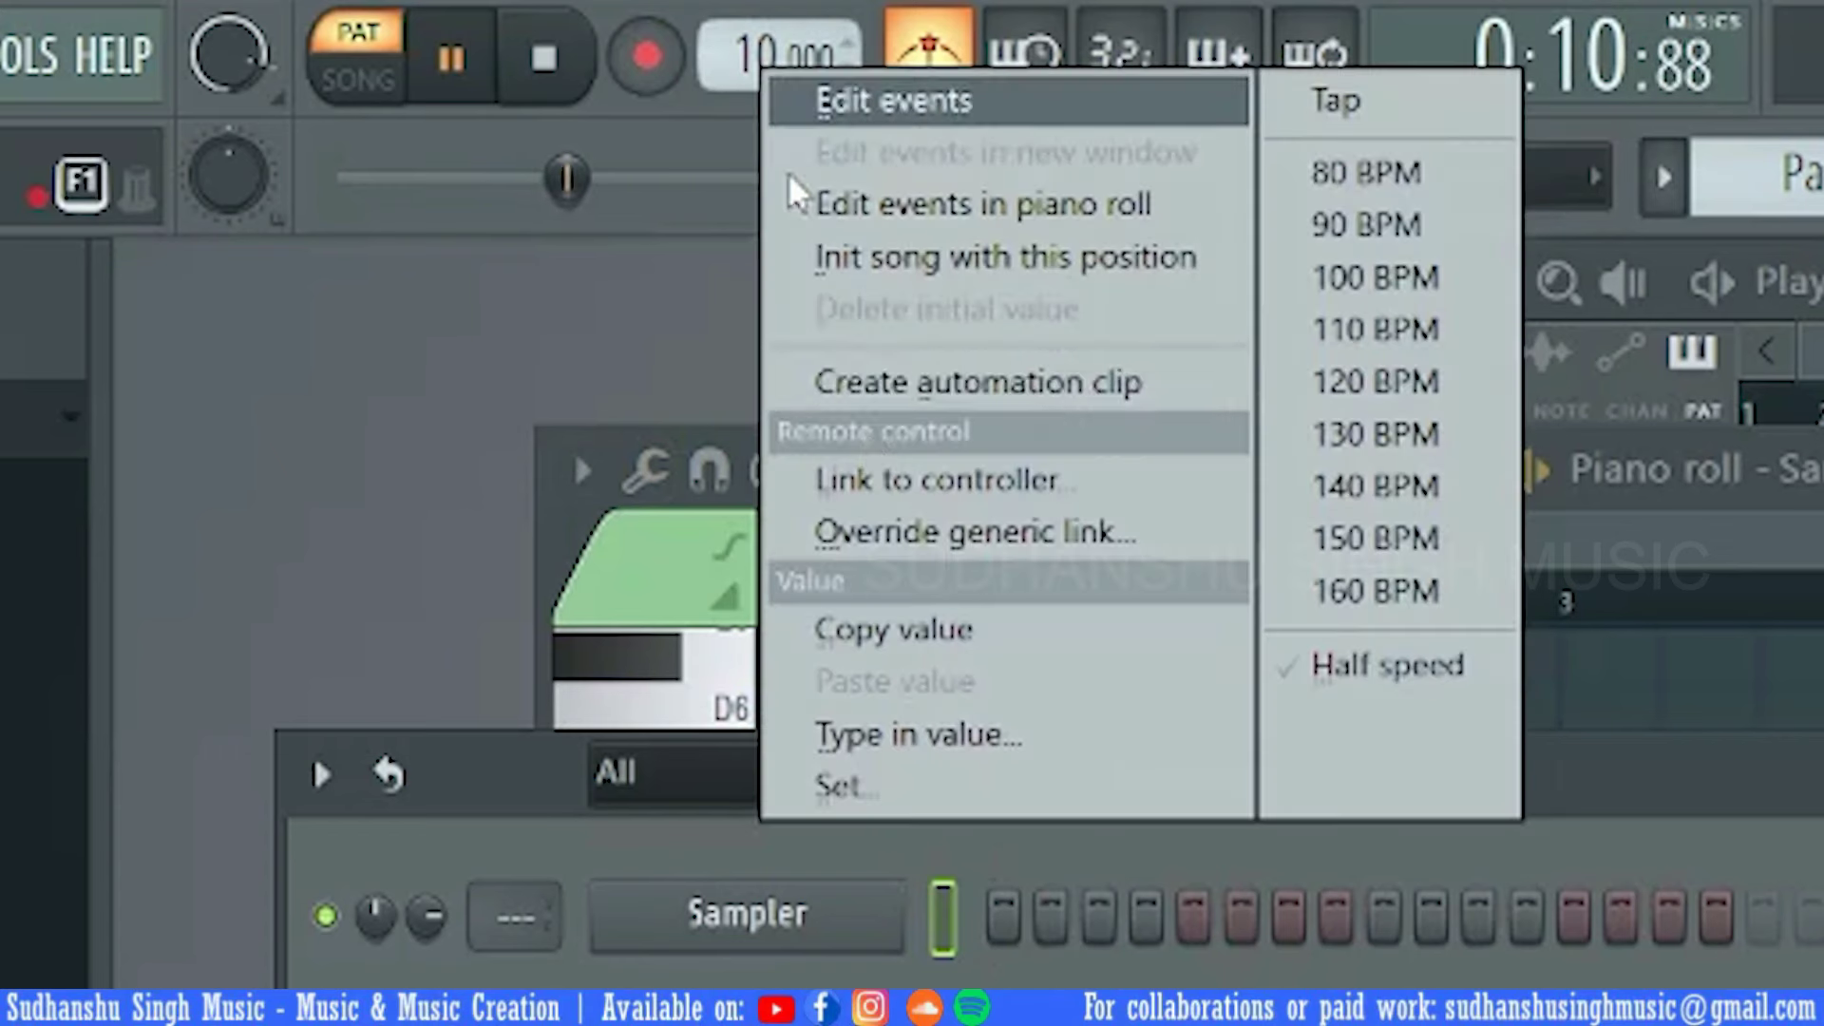
click(982, 739)
text(60)
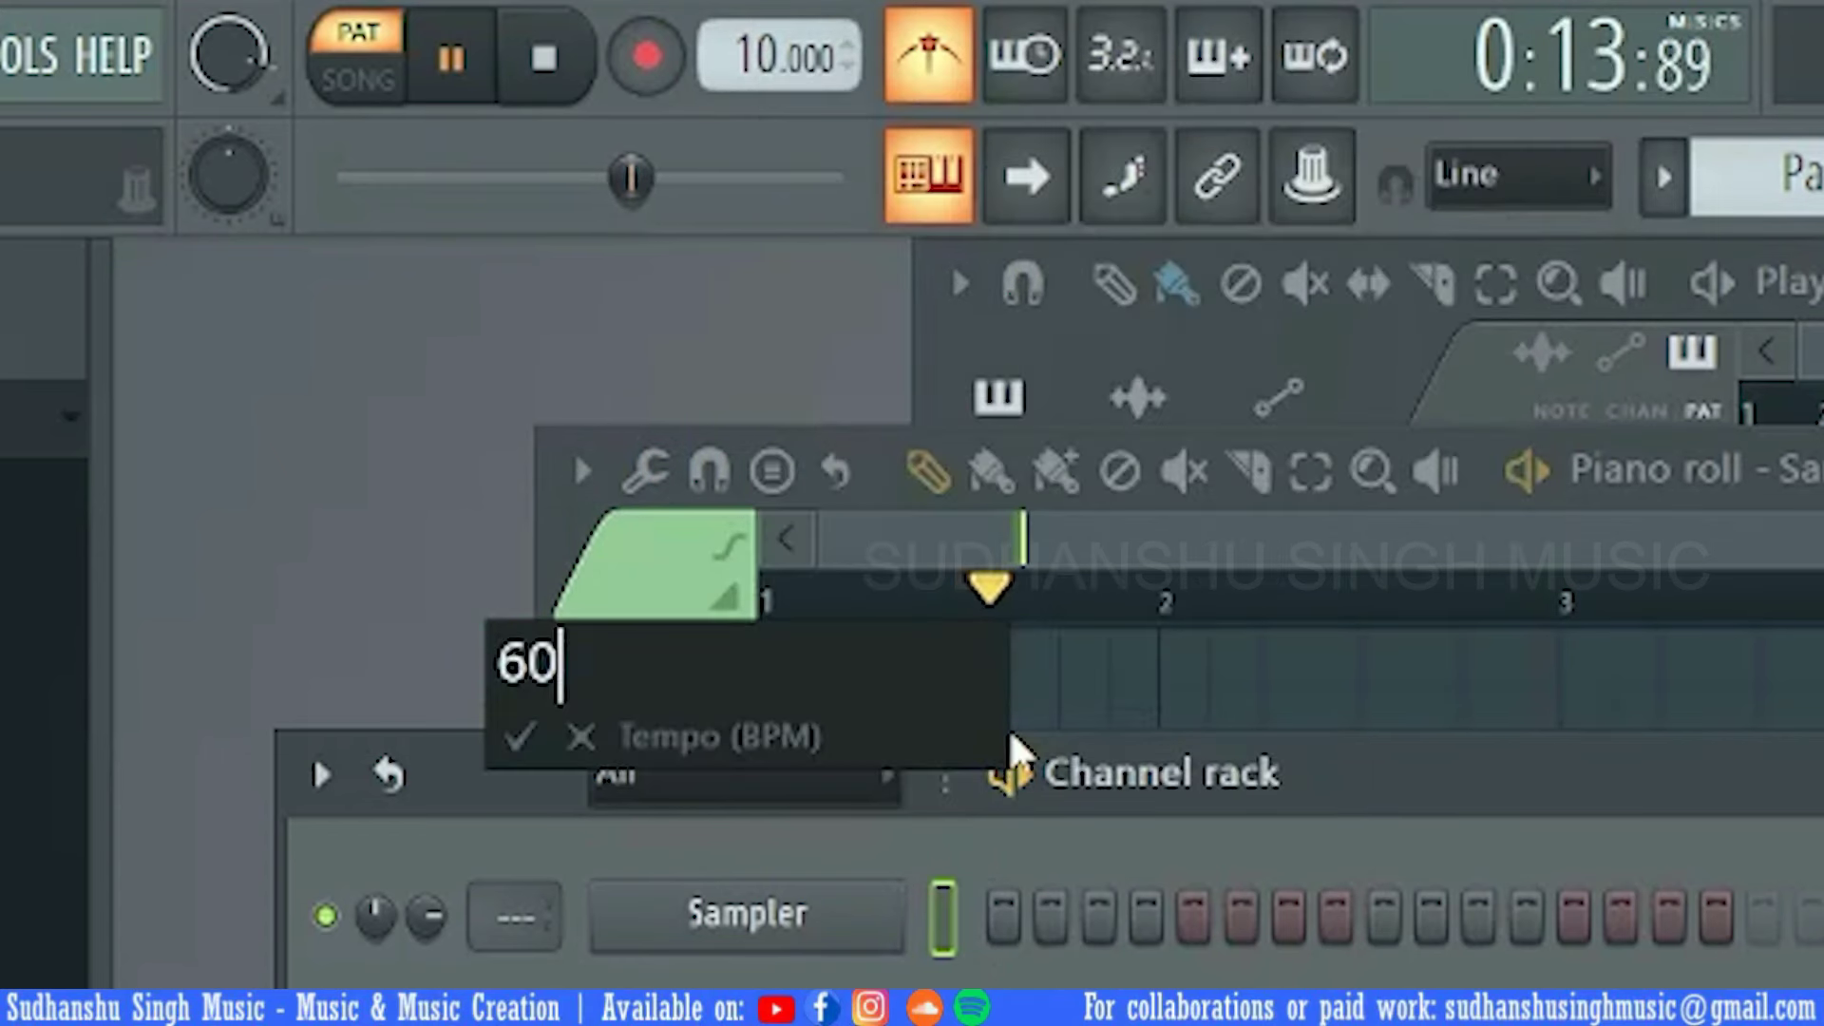
key(Return)
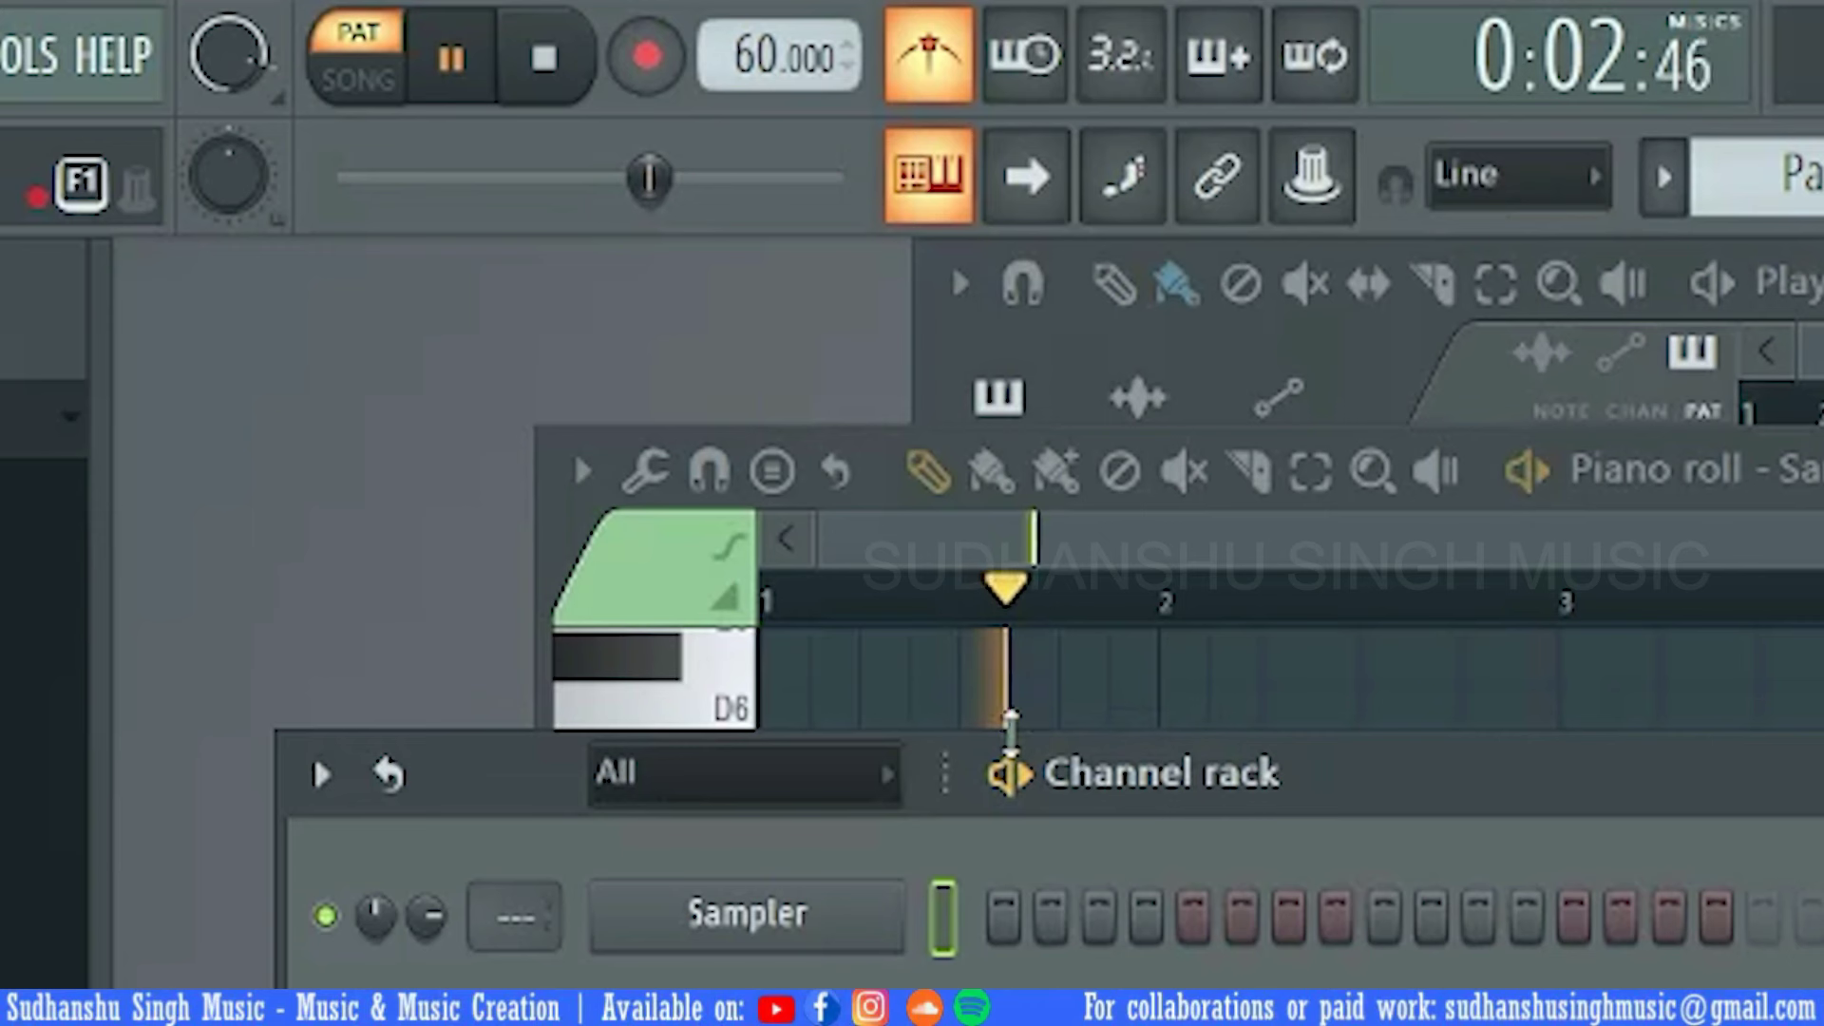
click(543, 66)
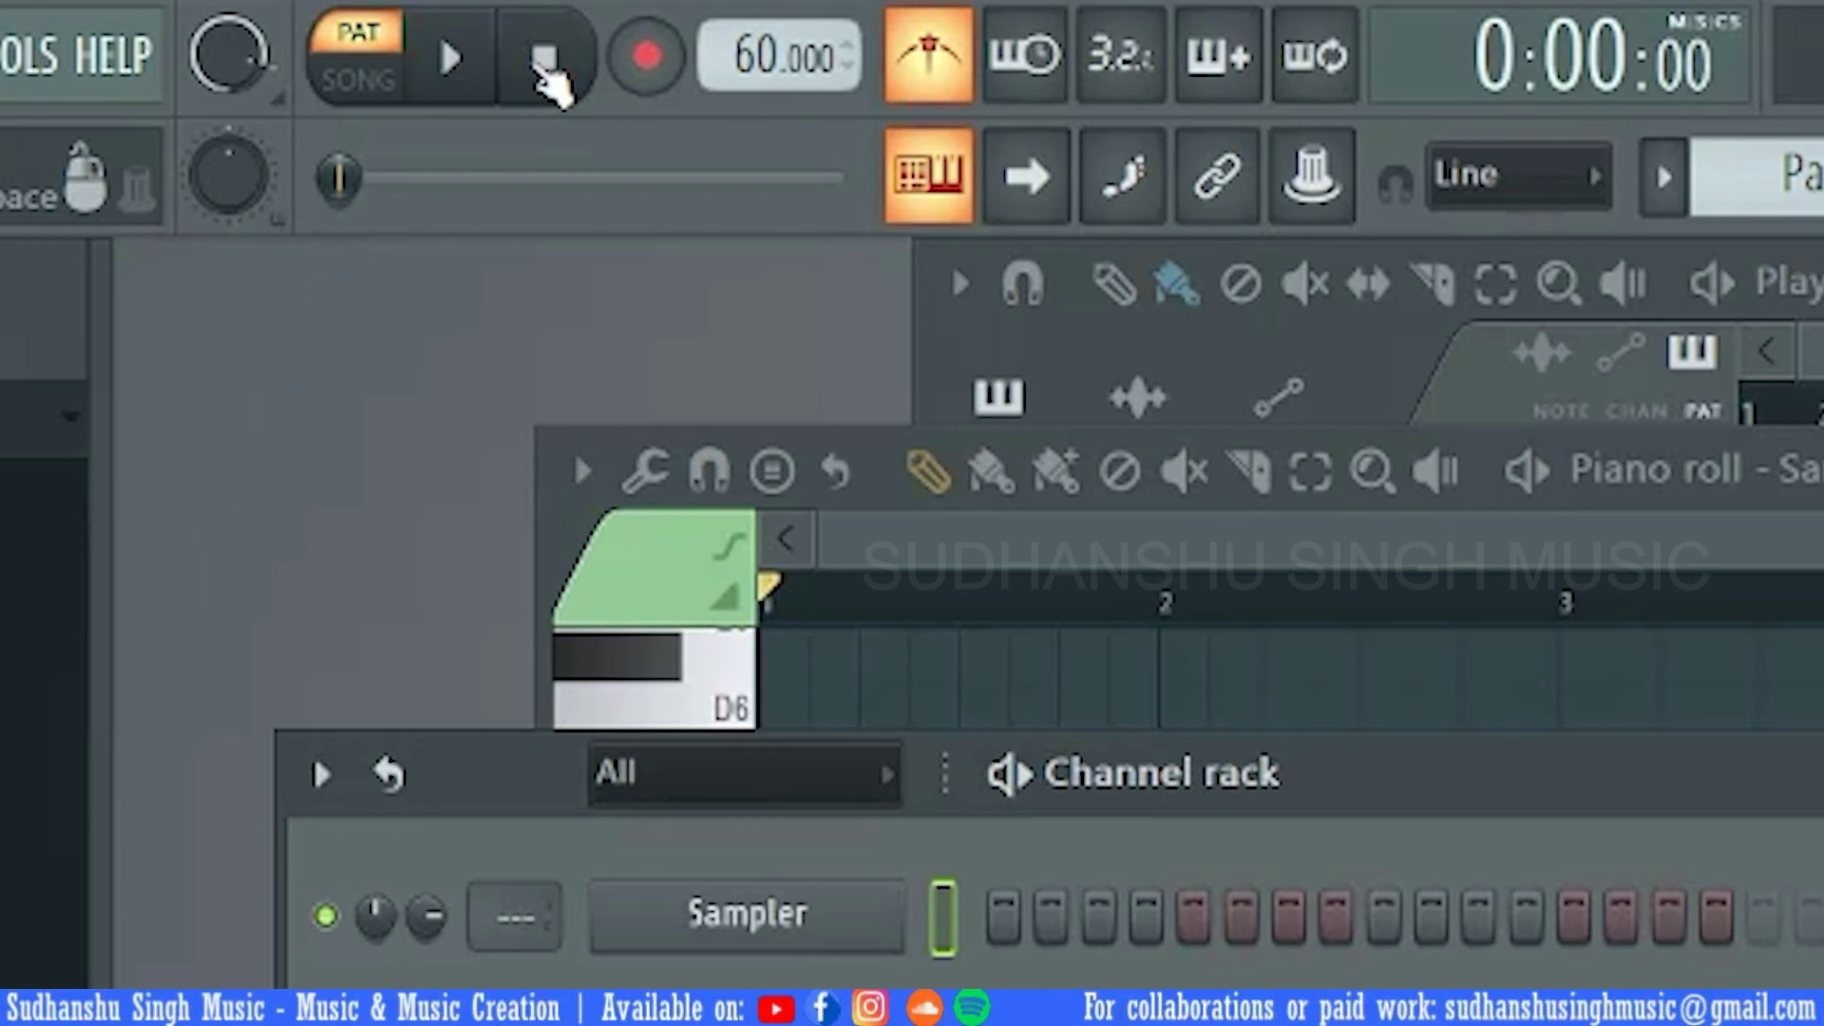
Set the project tempo to 128 BPM
right_click(737, 71)
click(994, 740)
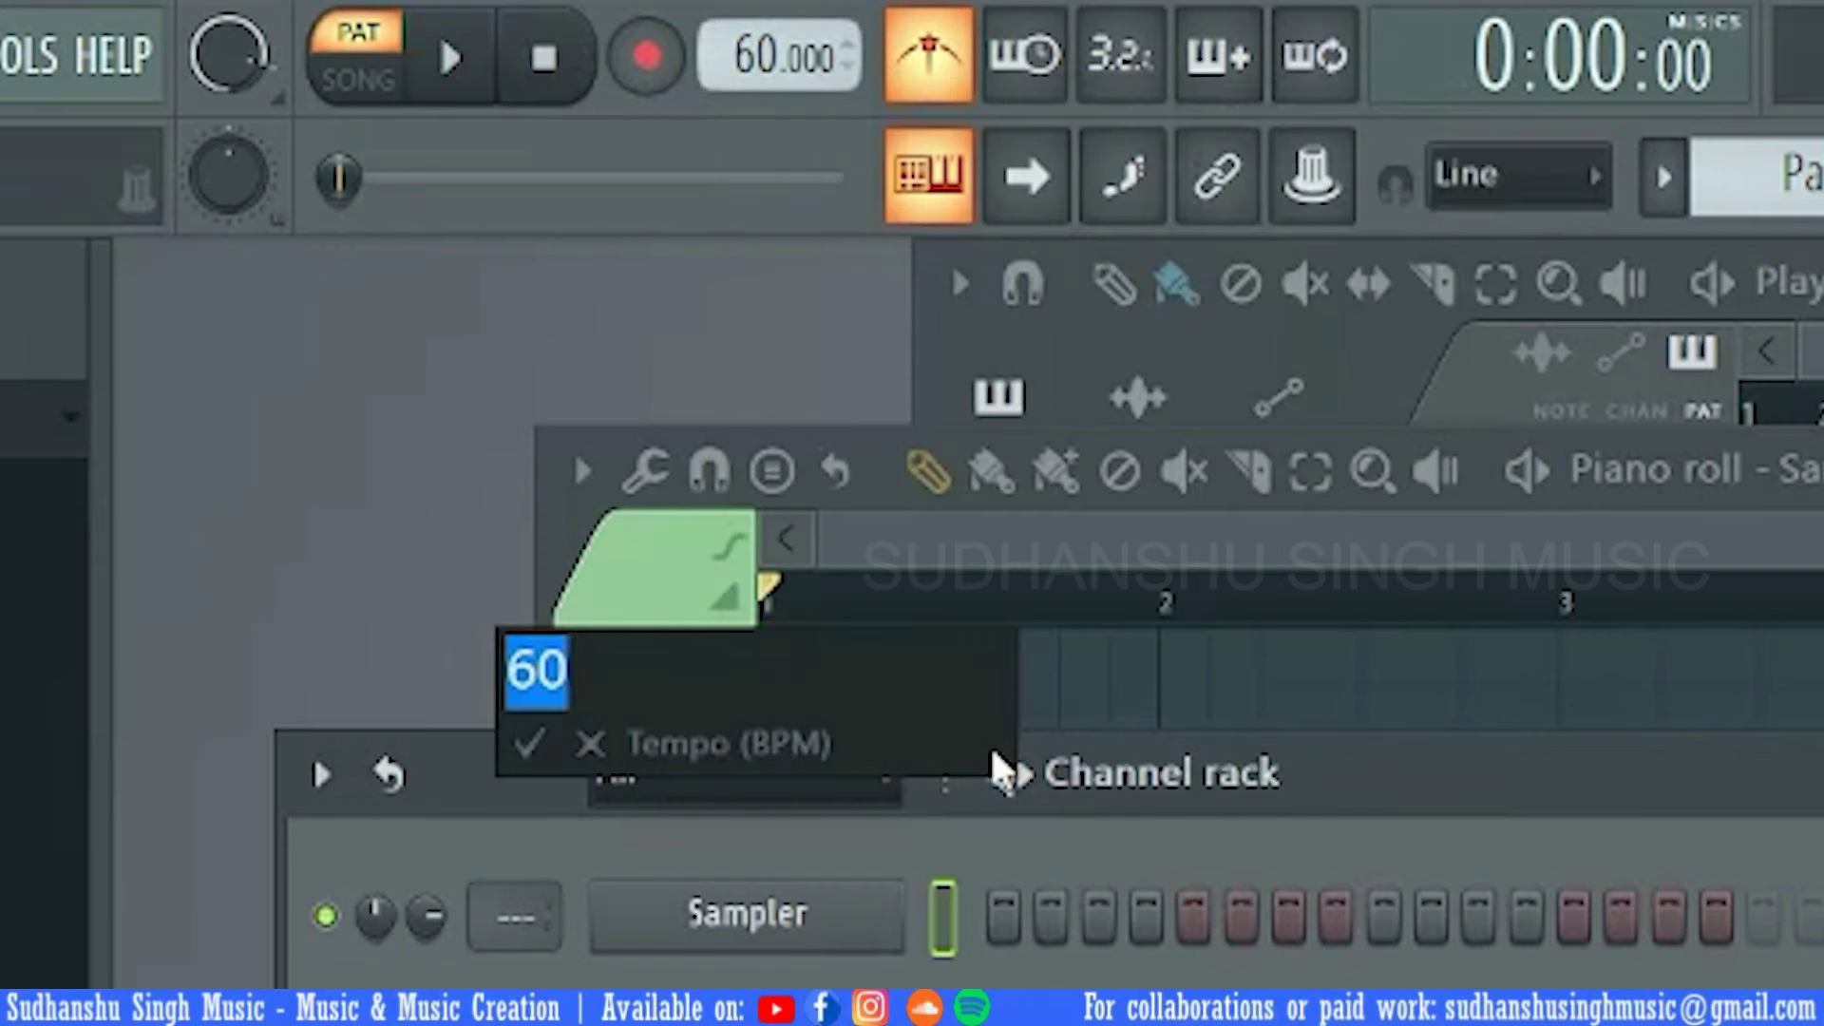
text(128)
key(Return)
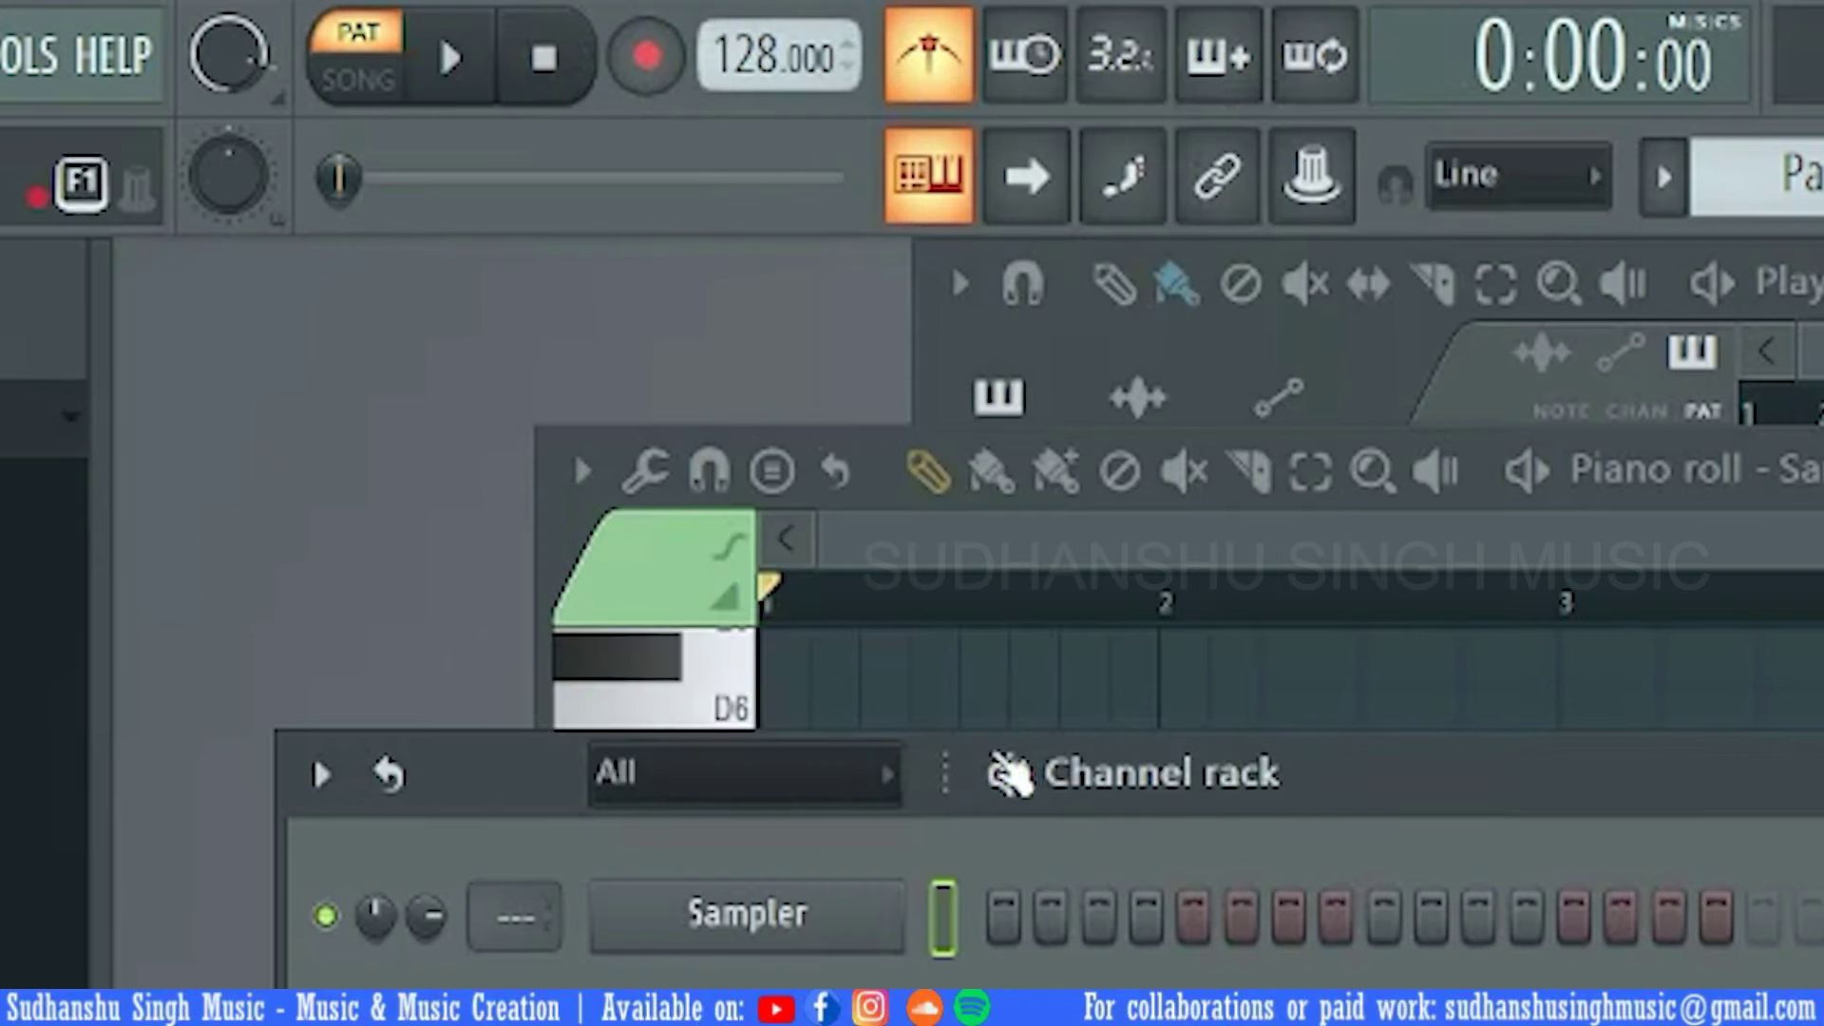
Play the pattern to hear the metronome at 128 BPM and stop playback
click(451, 59)
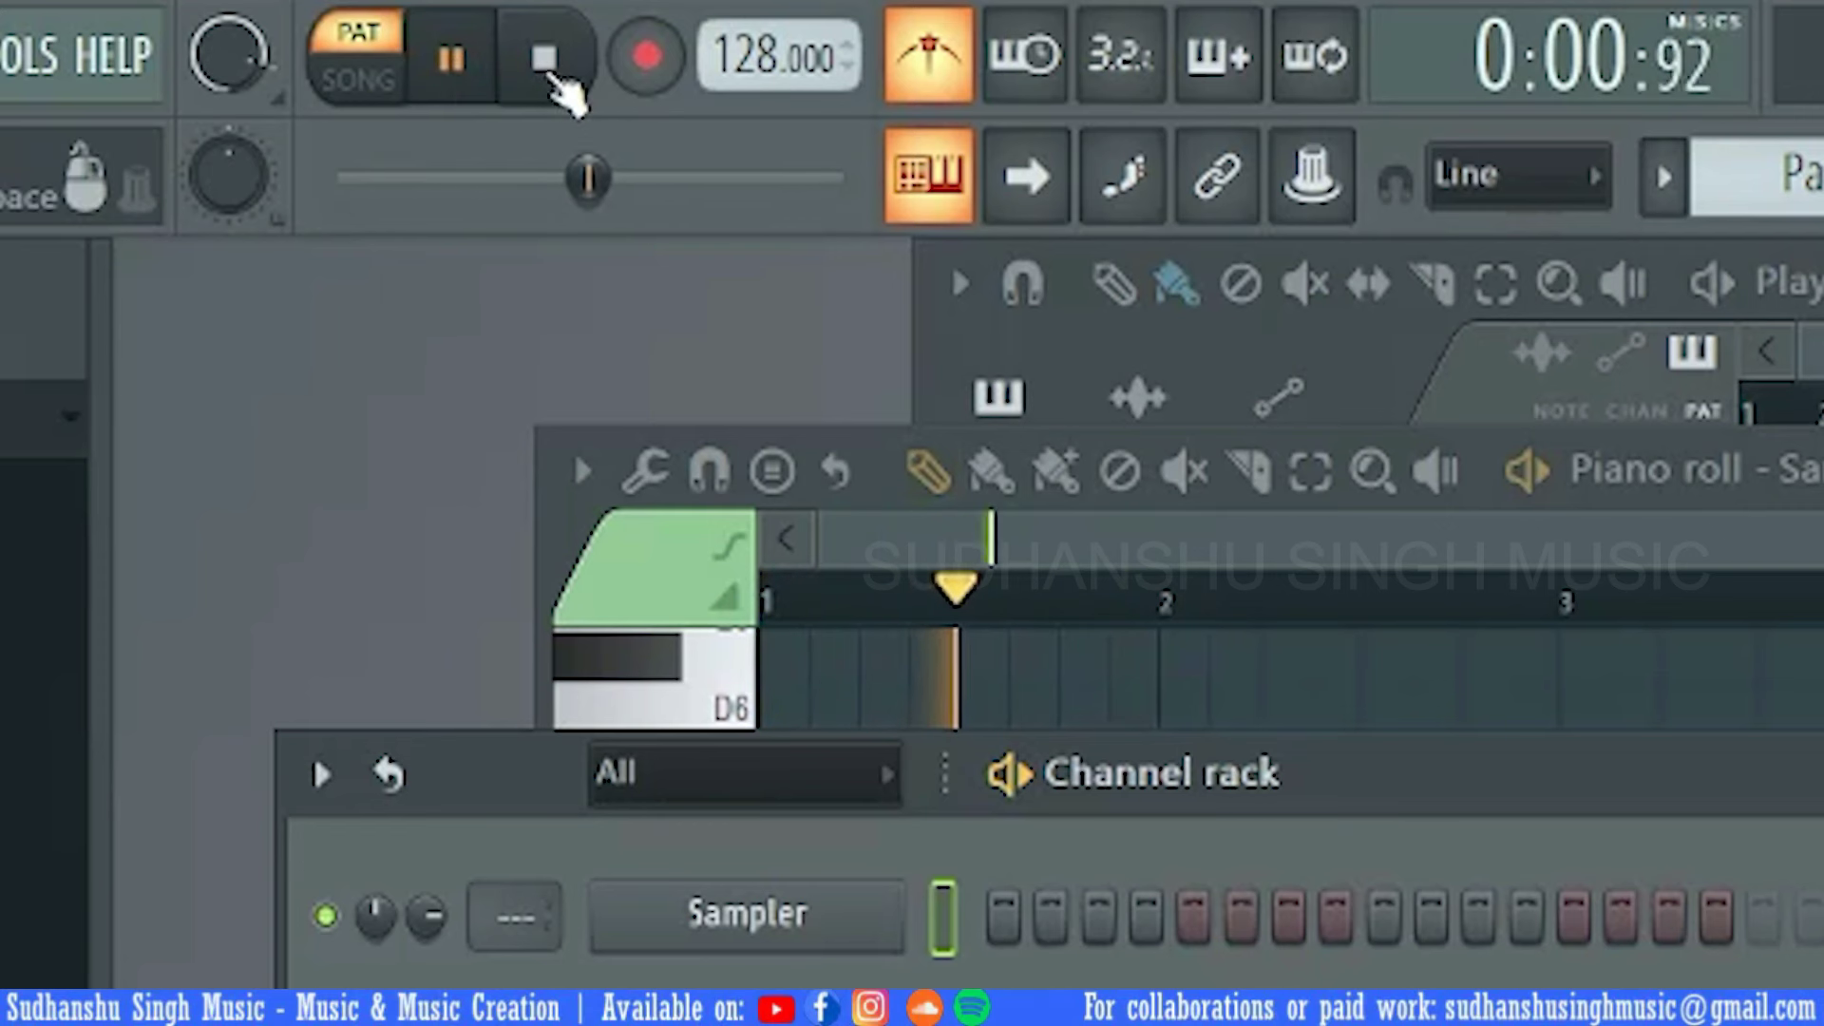
click(556, 83)
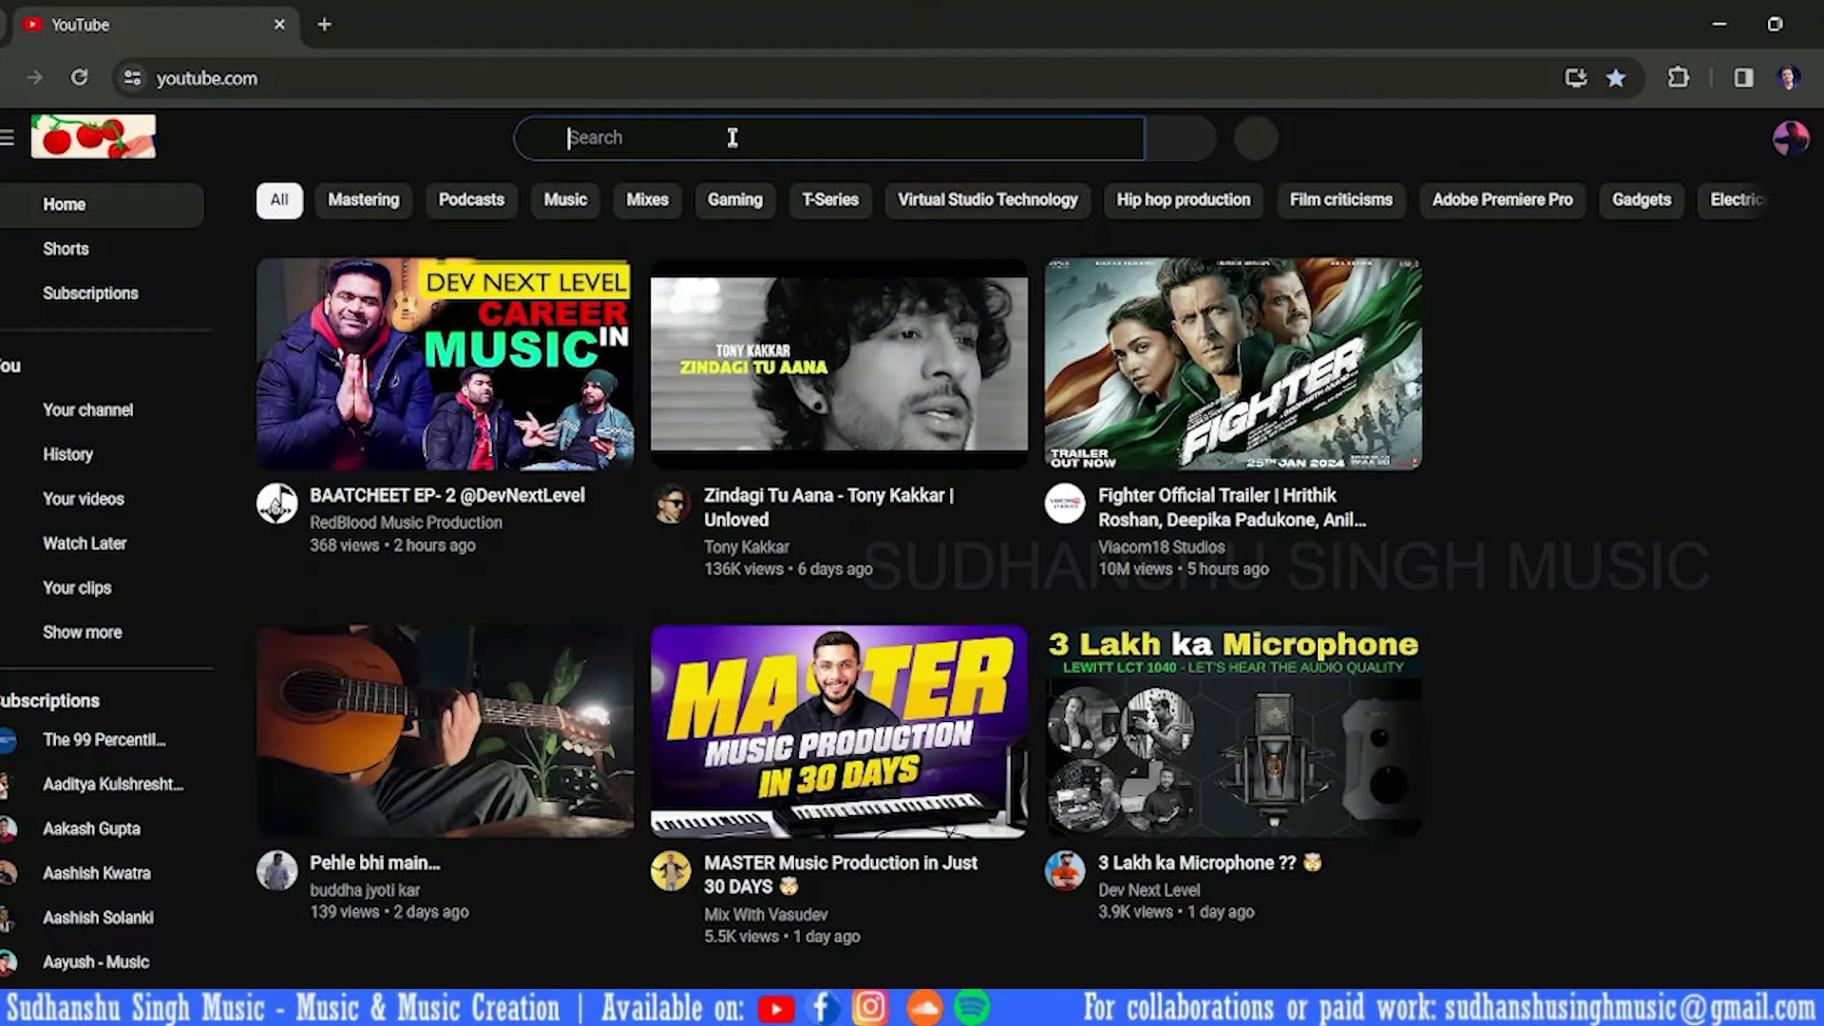
Search YouTube for "high on life", play the official Martin Garrix feat. Bonn video and pause it
click(730, 138)
text(hi)
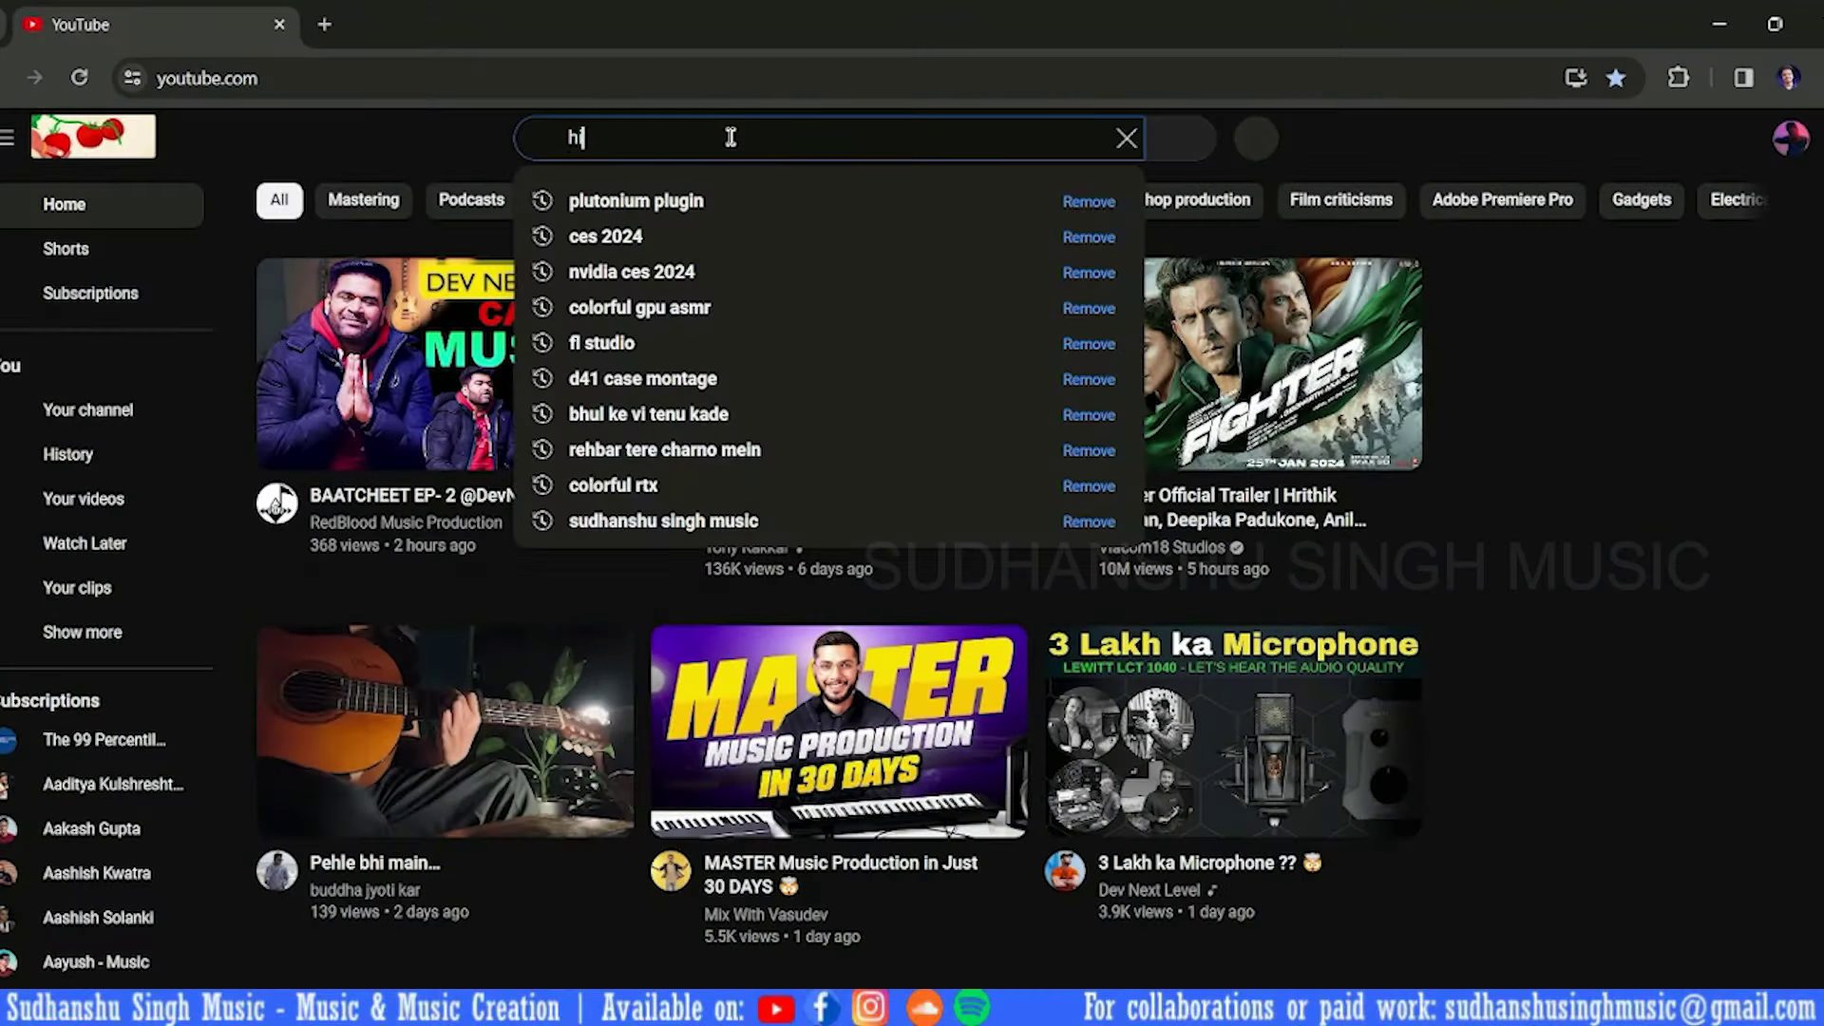
text(gh on life)
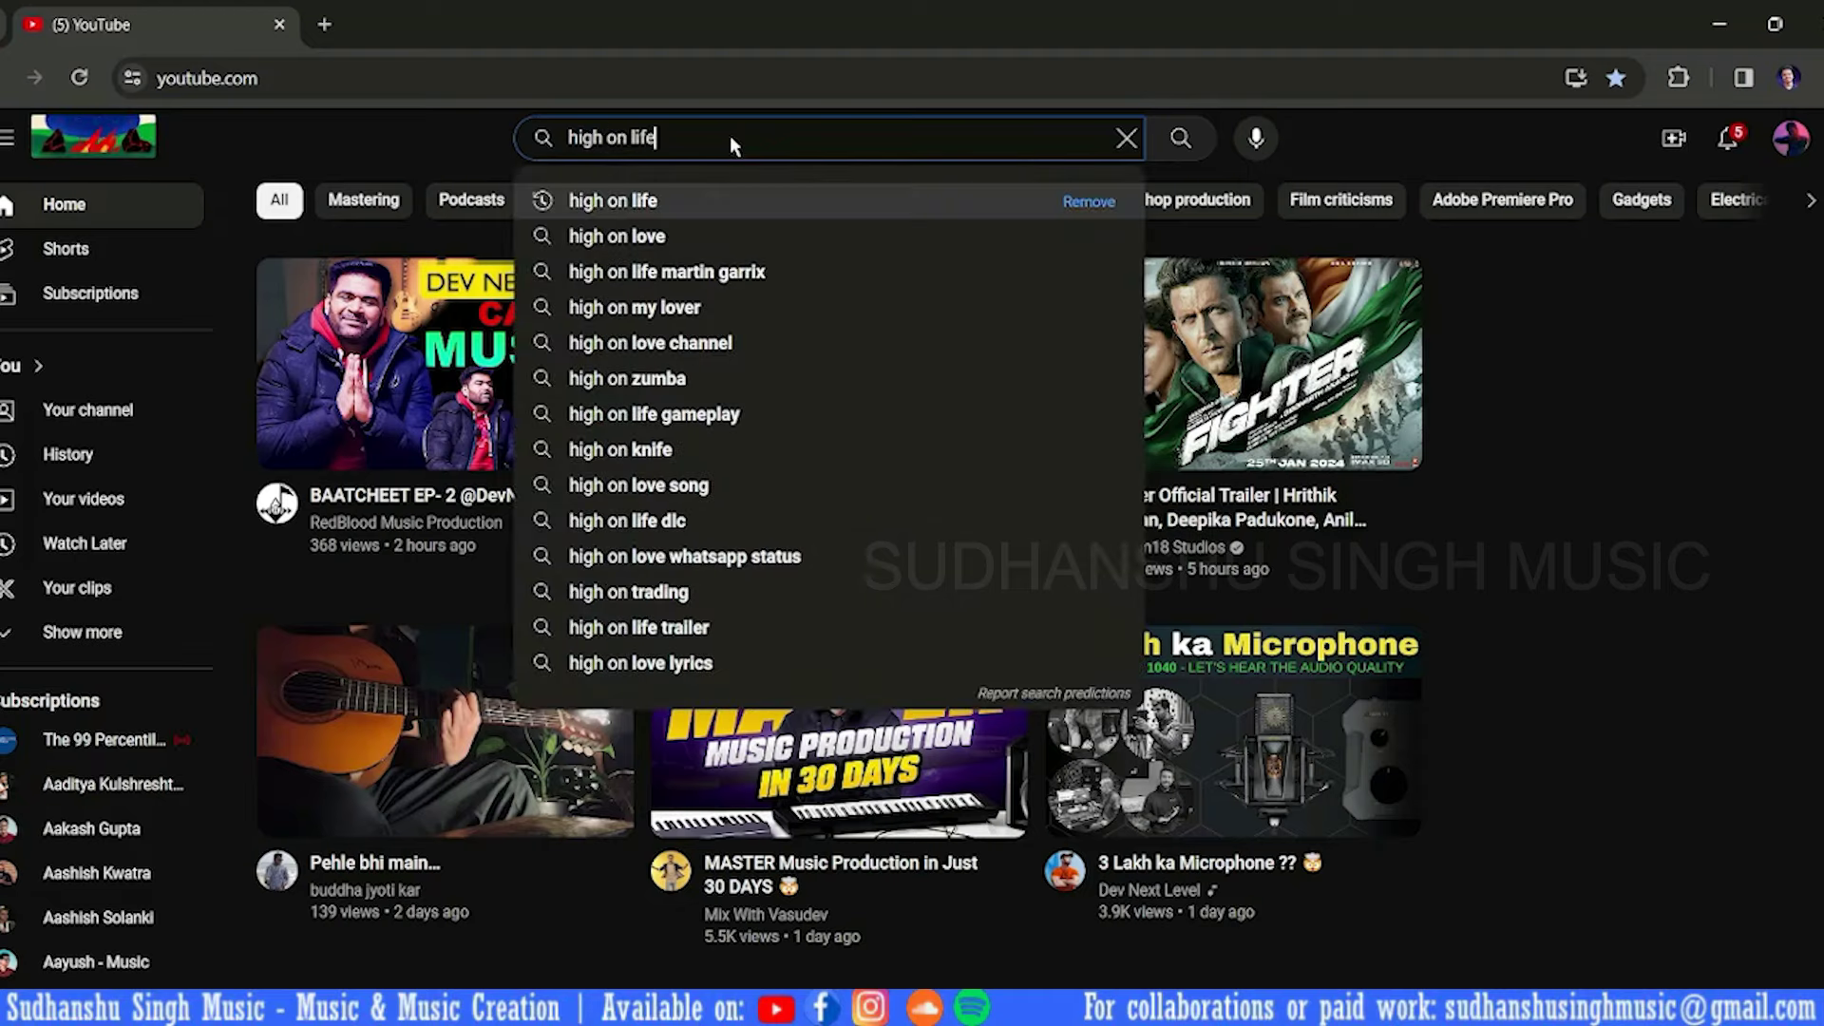
key(Return)
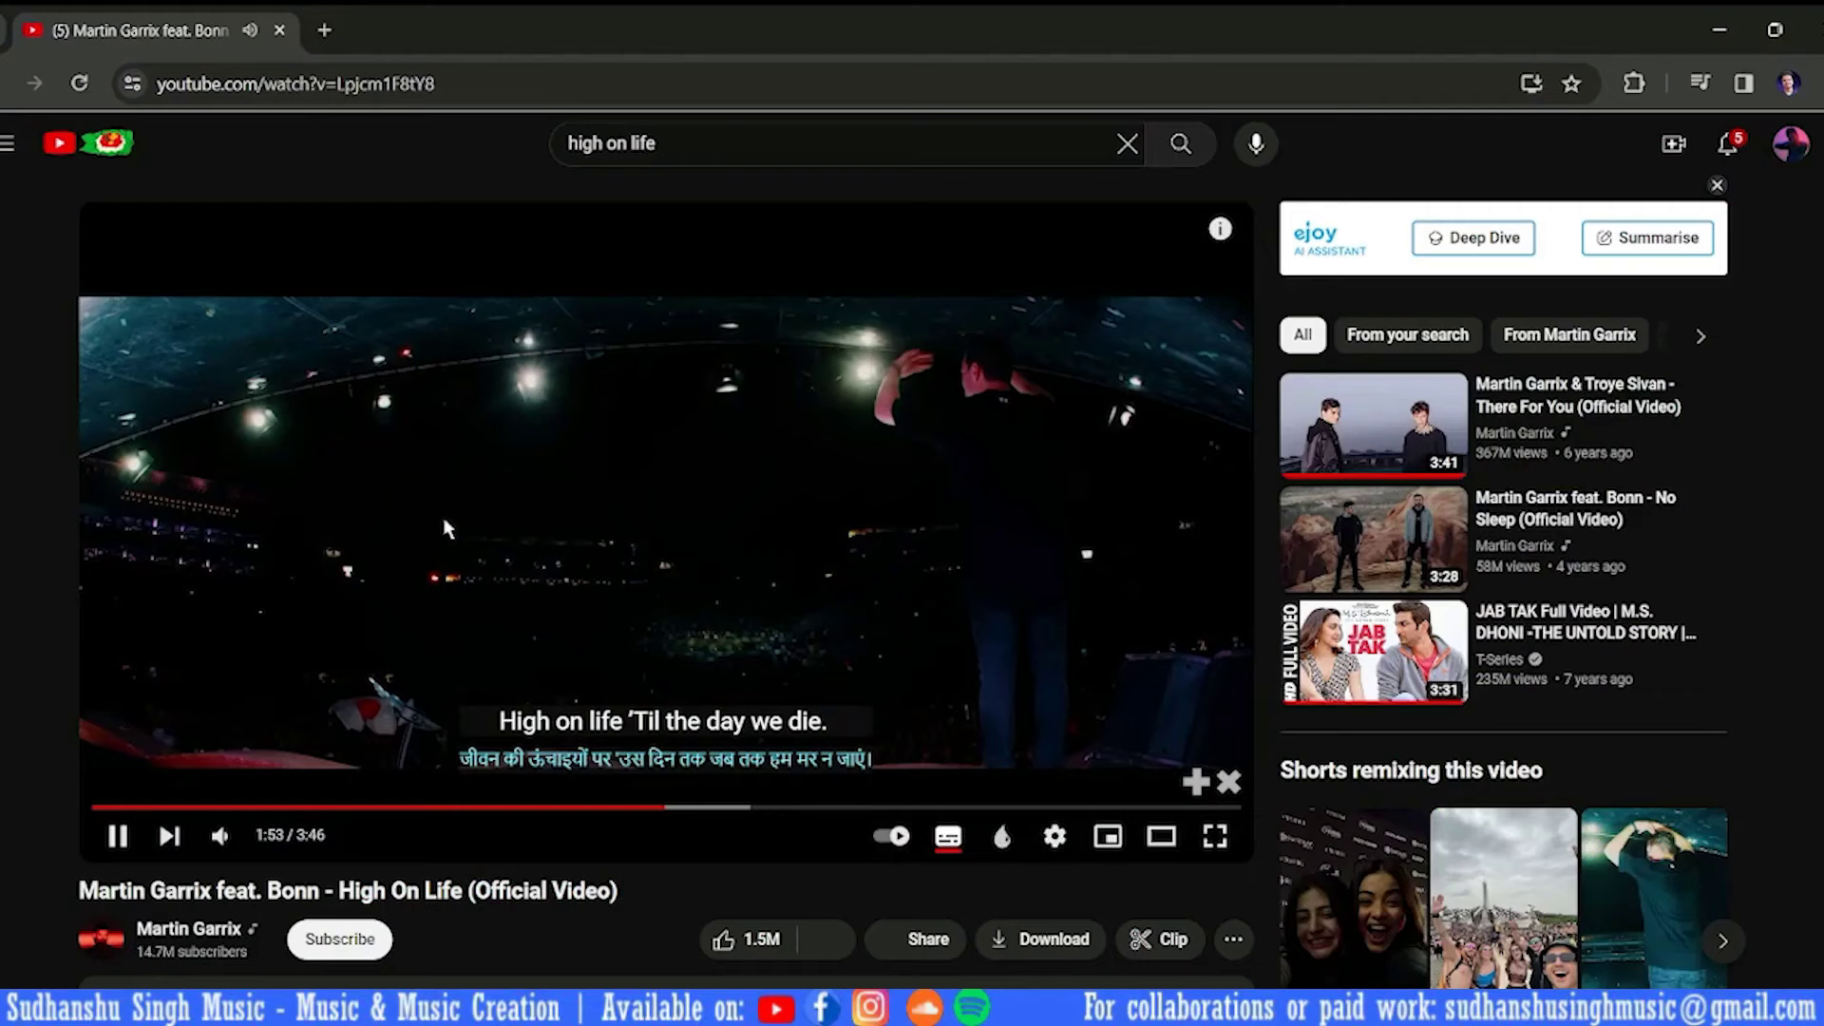
click(444, 537)
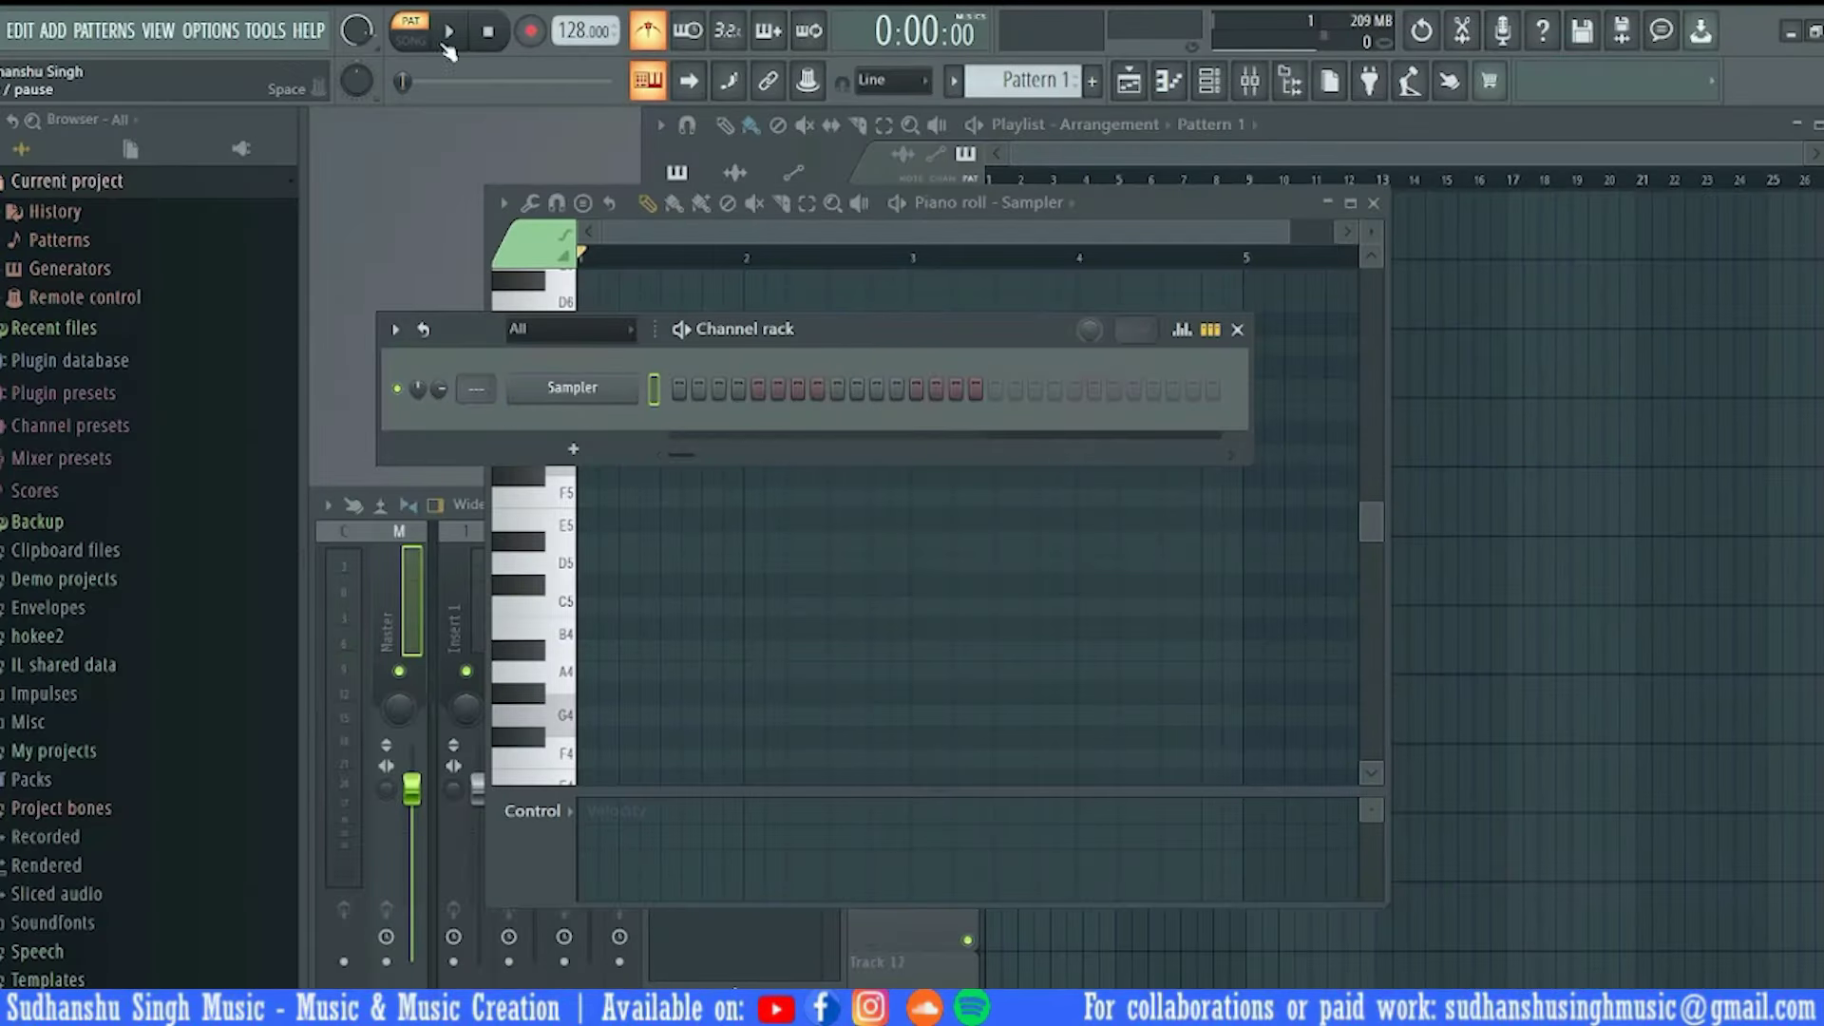
Play the metronome in FL Studio at the song's 128 BPM tempo and stop playback
click(458, 34)
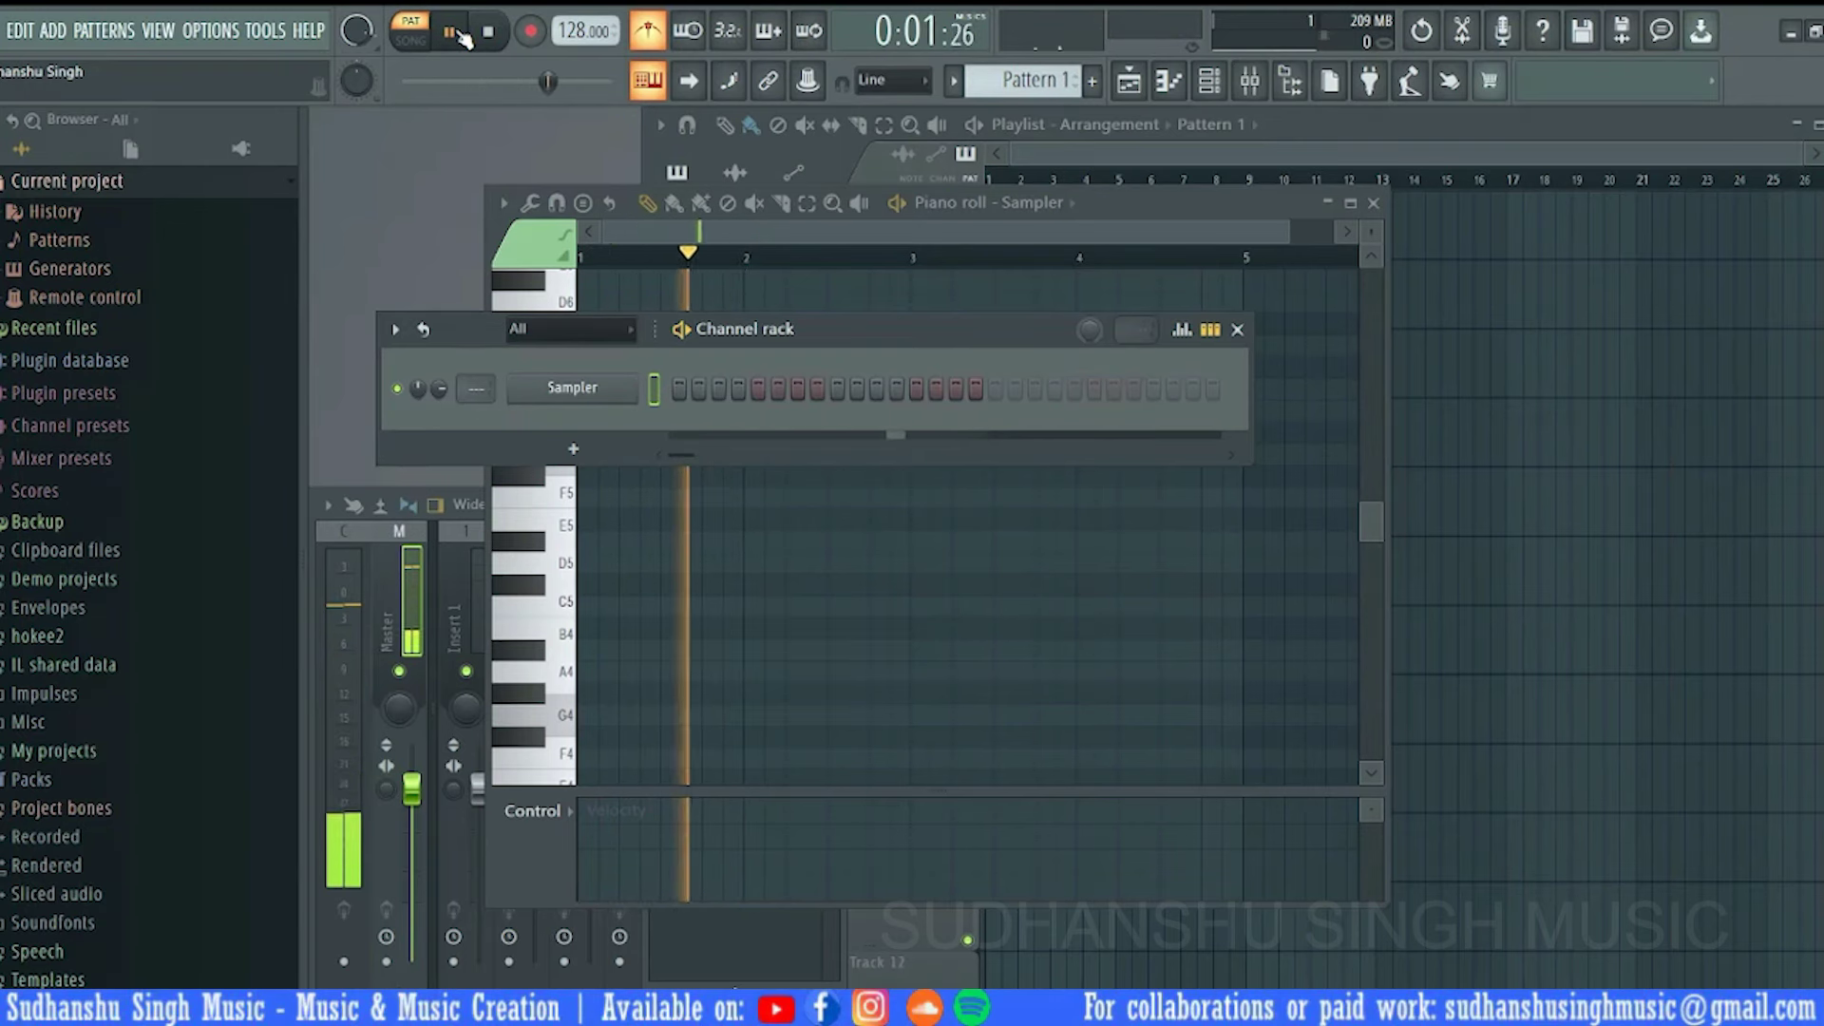
click(457, 34)
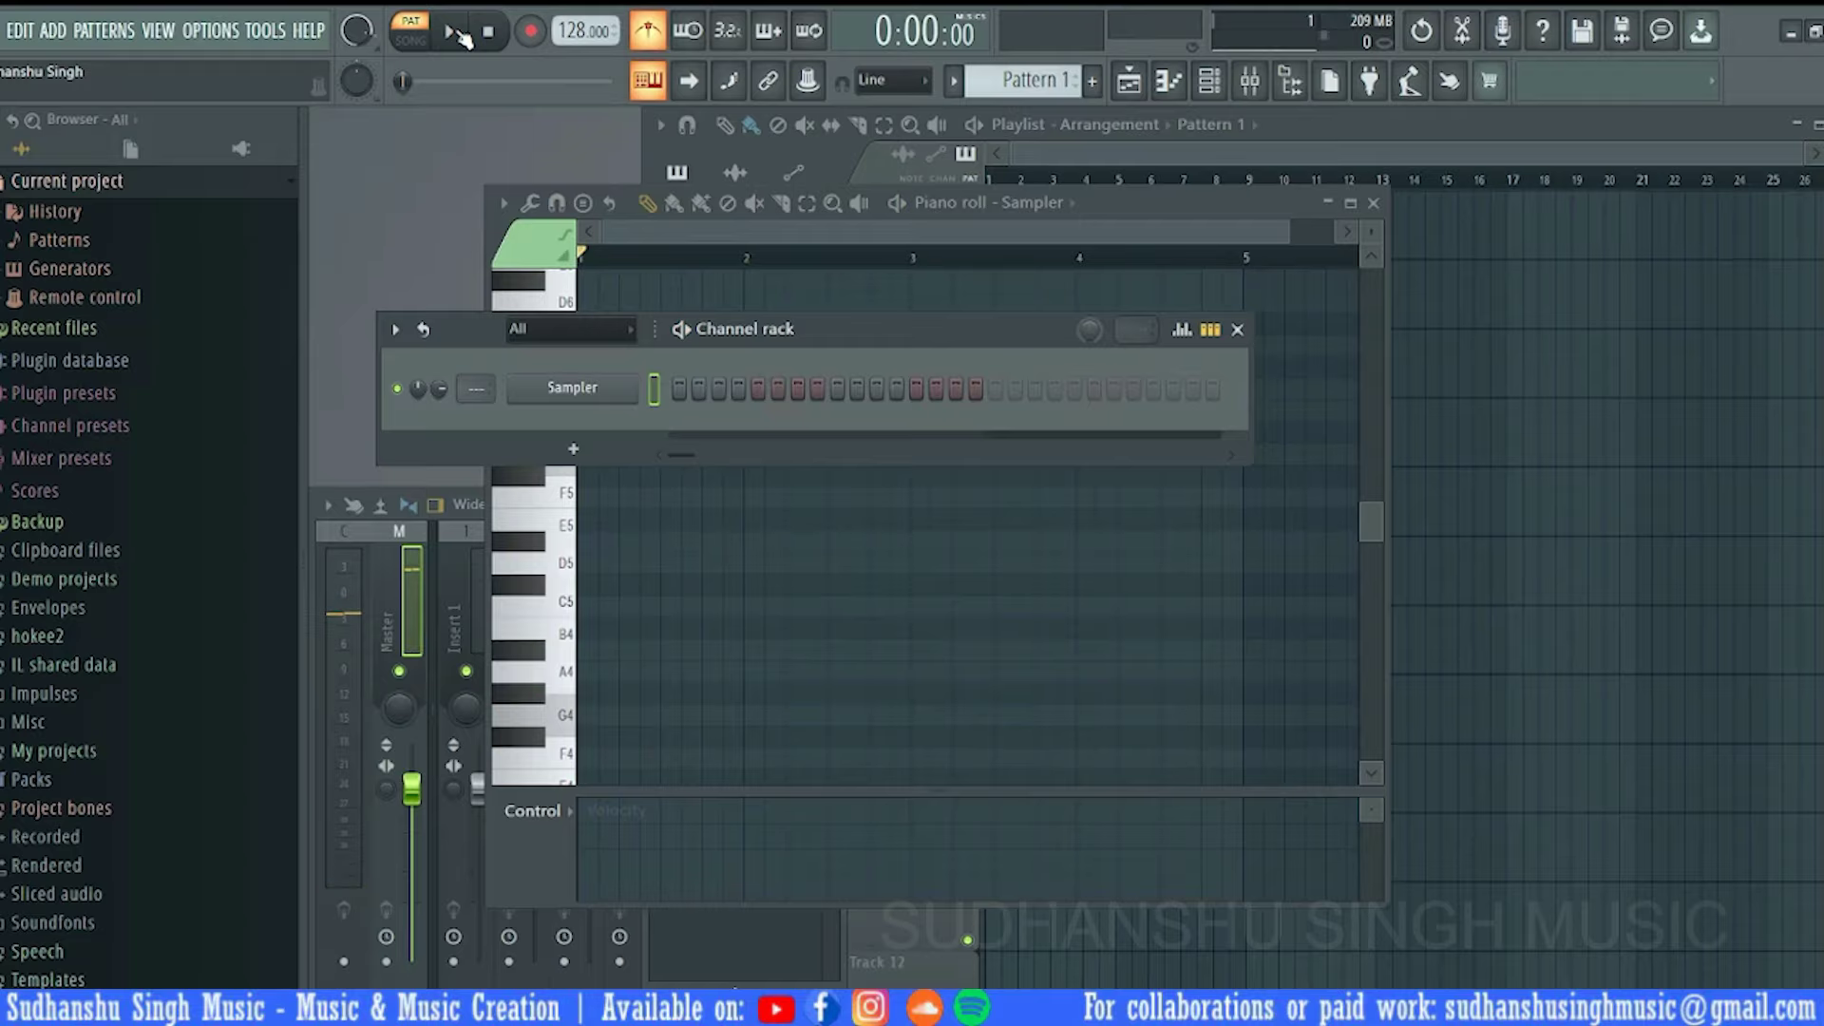
Switch back to YouTube and open the suggested "Mannat Official Lyrical Video" as a second comparison song
key(alt+Tab)
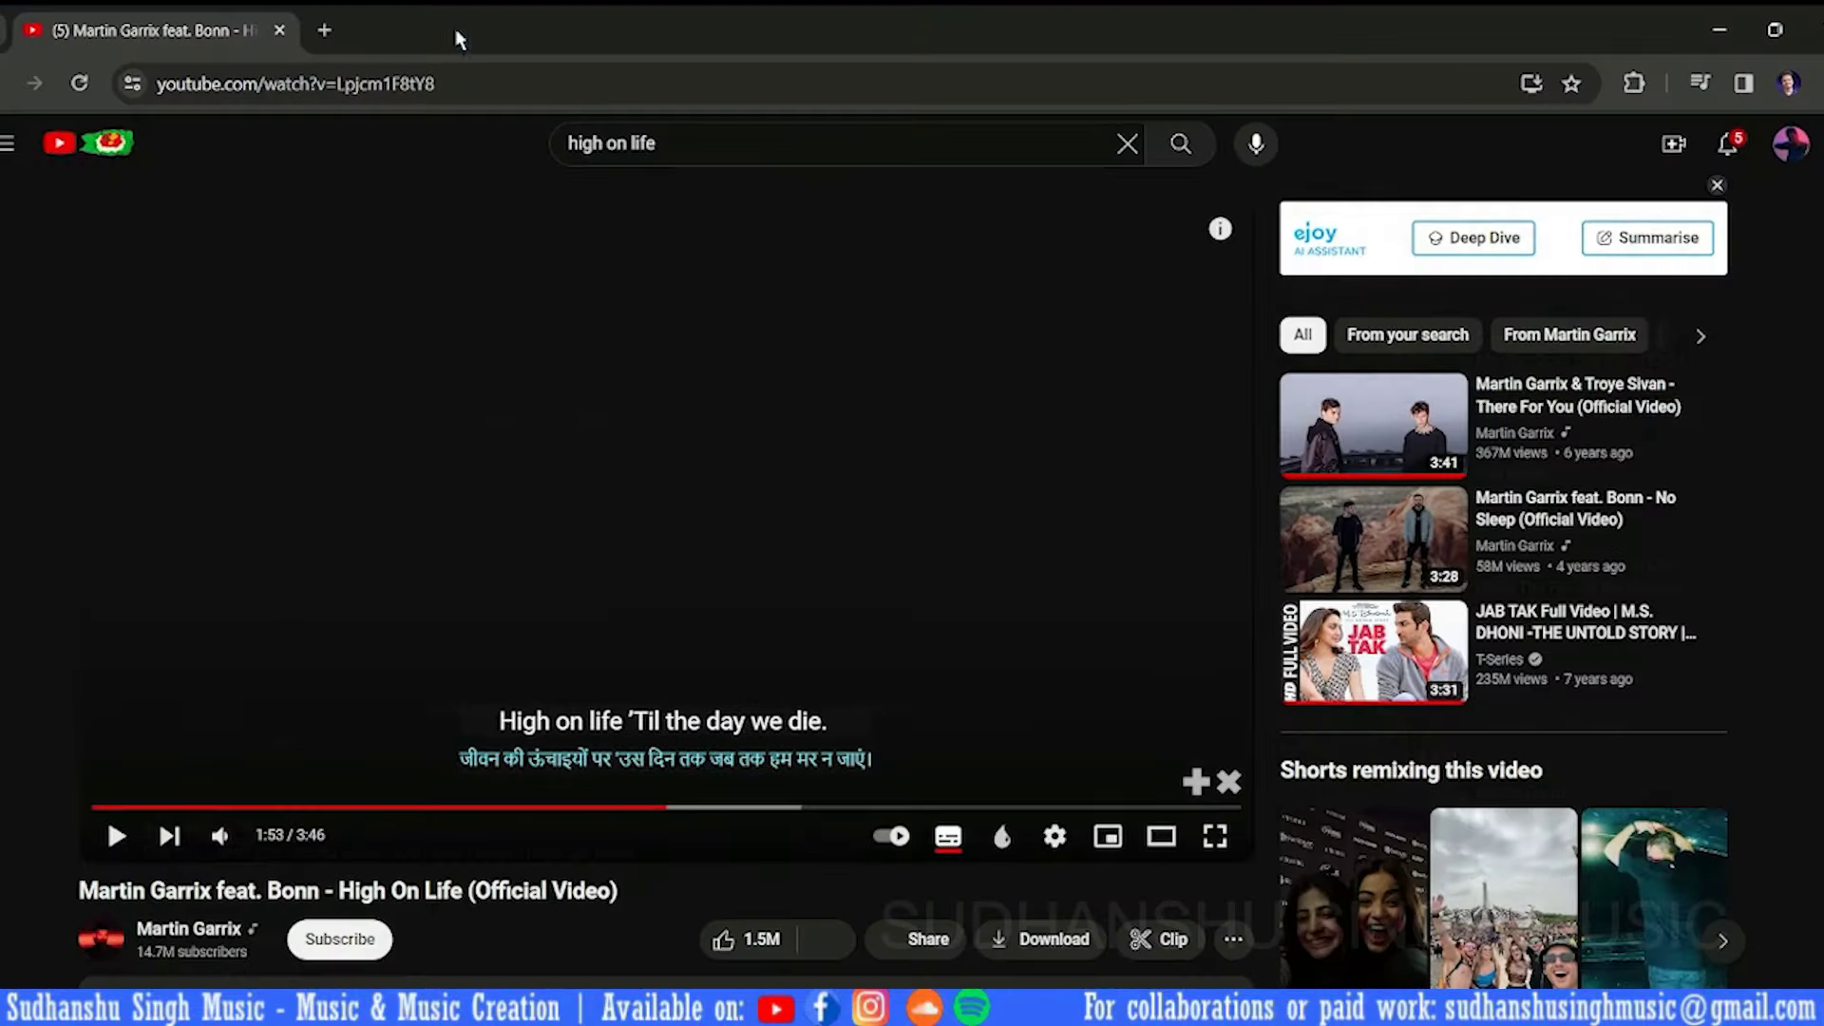
triple_click(729, 150)
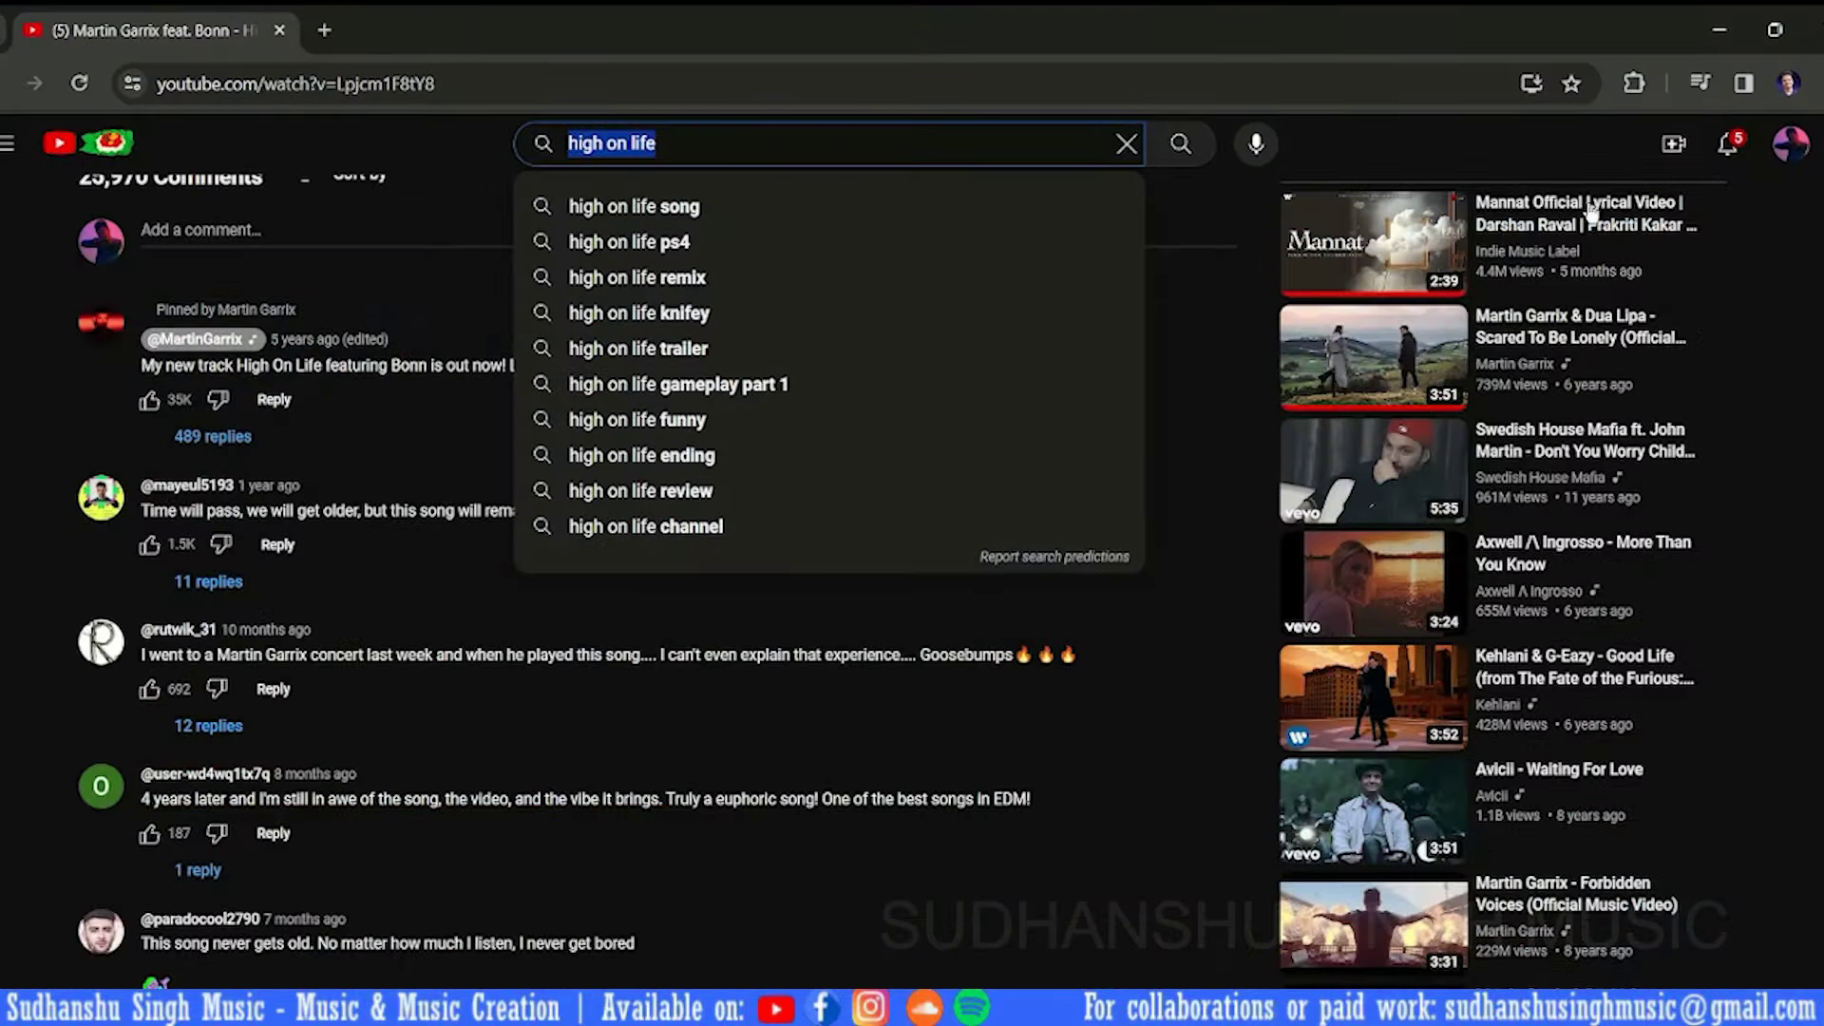
click(1580, 224)
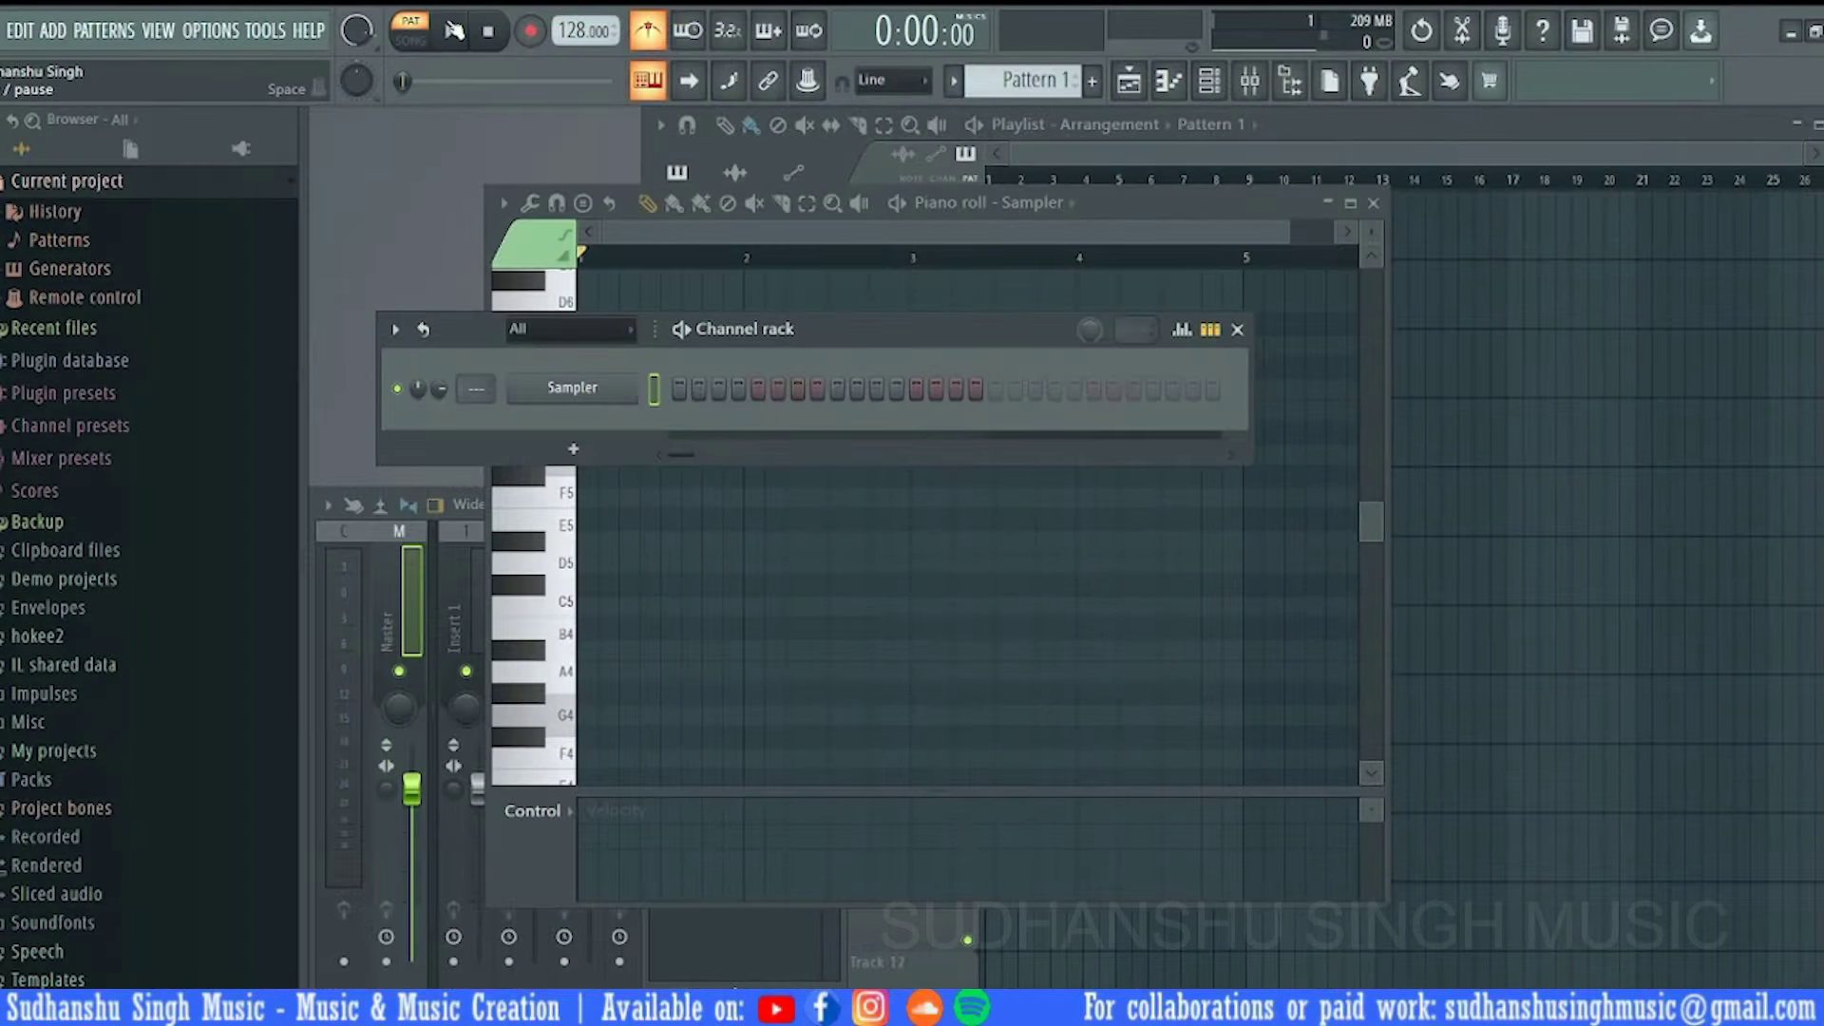
Lower the project tempo to 100 BPM, play the pattern with the metronome at that tempo and stop playback
click(452, 32)
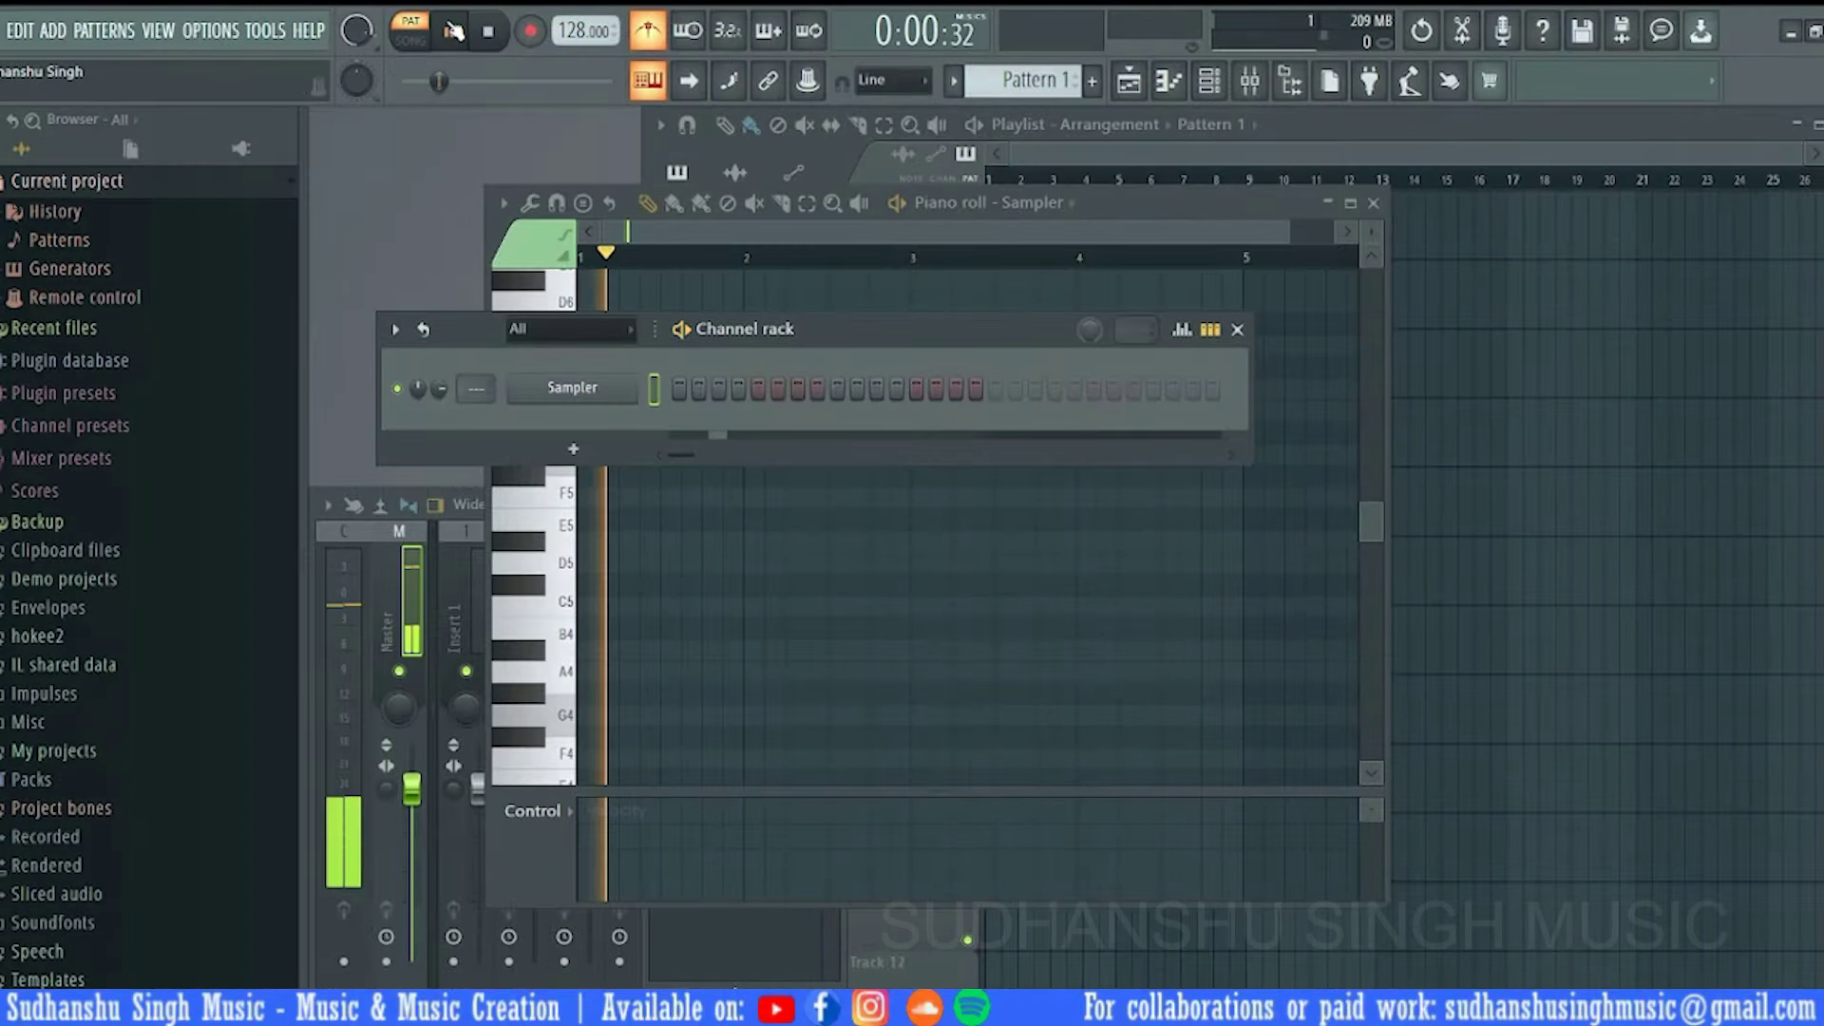
click(507, 31)
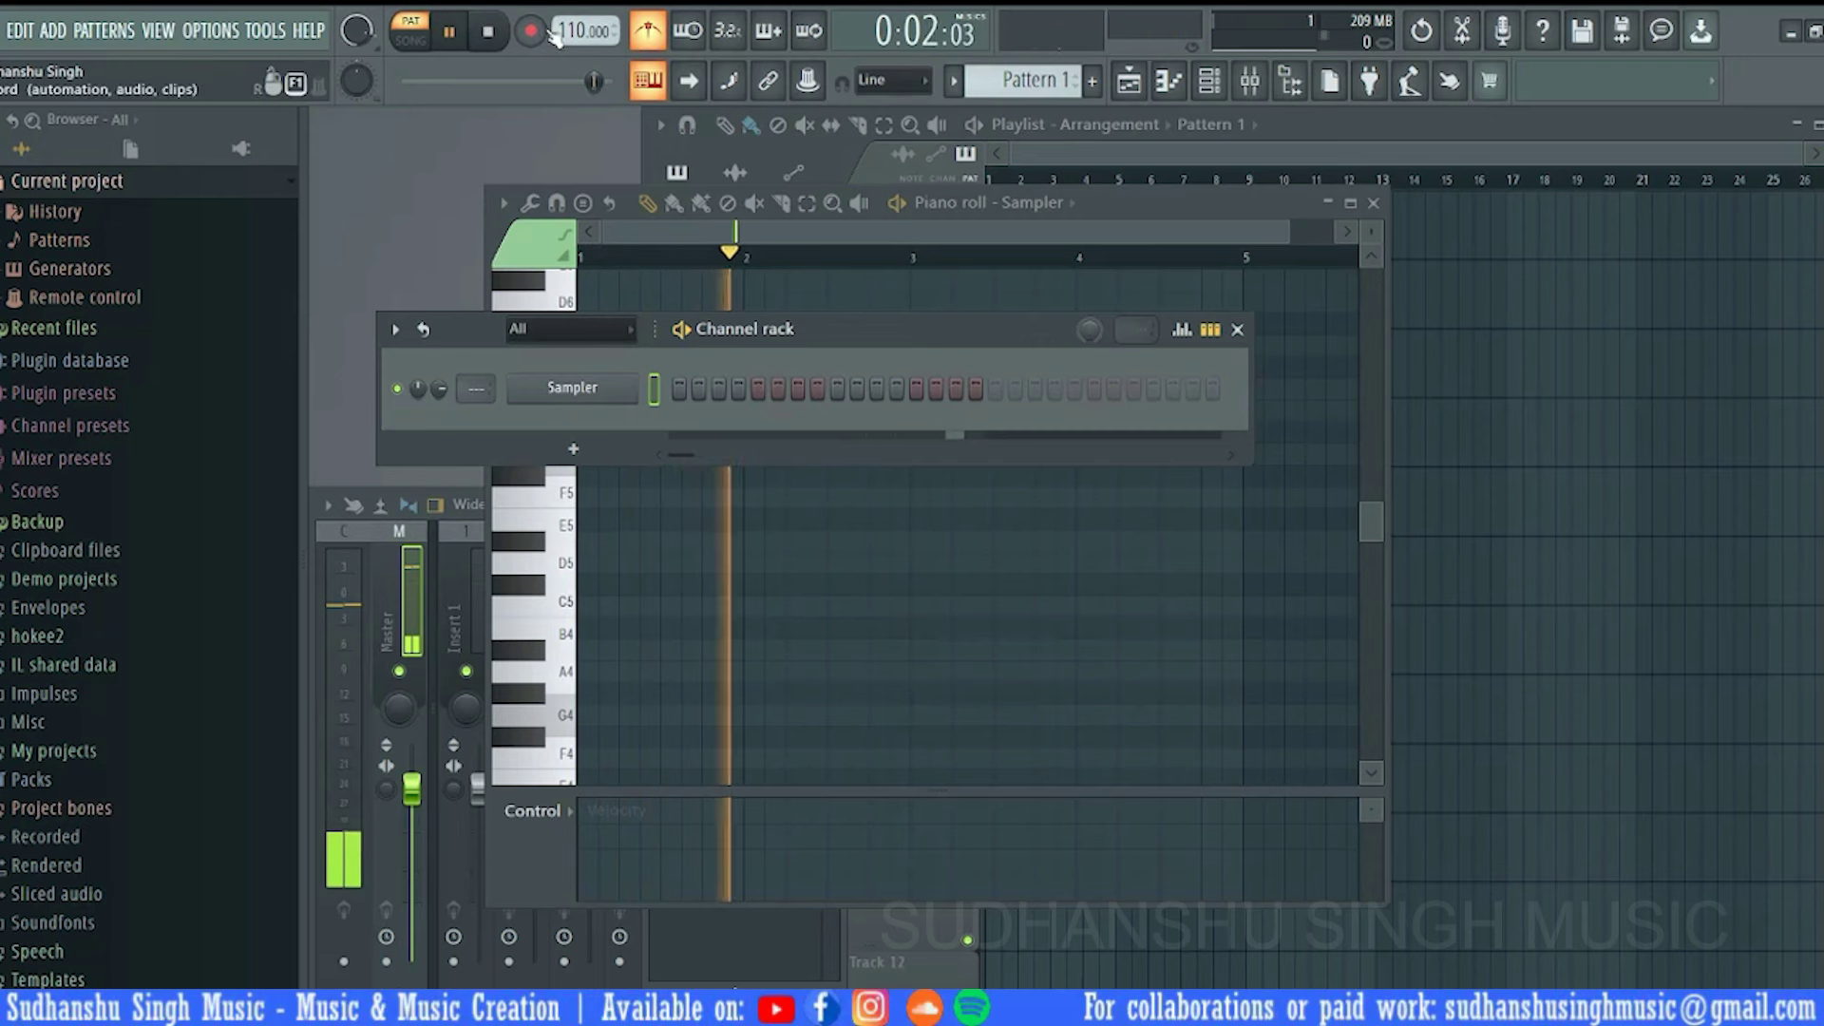
click(494, 35)
drag(572, 33, 573, 34)
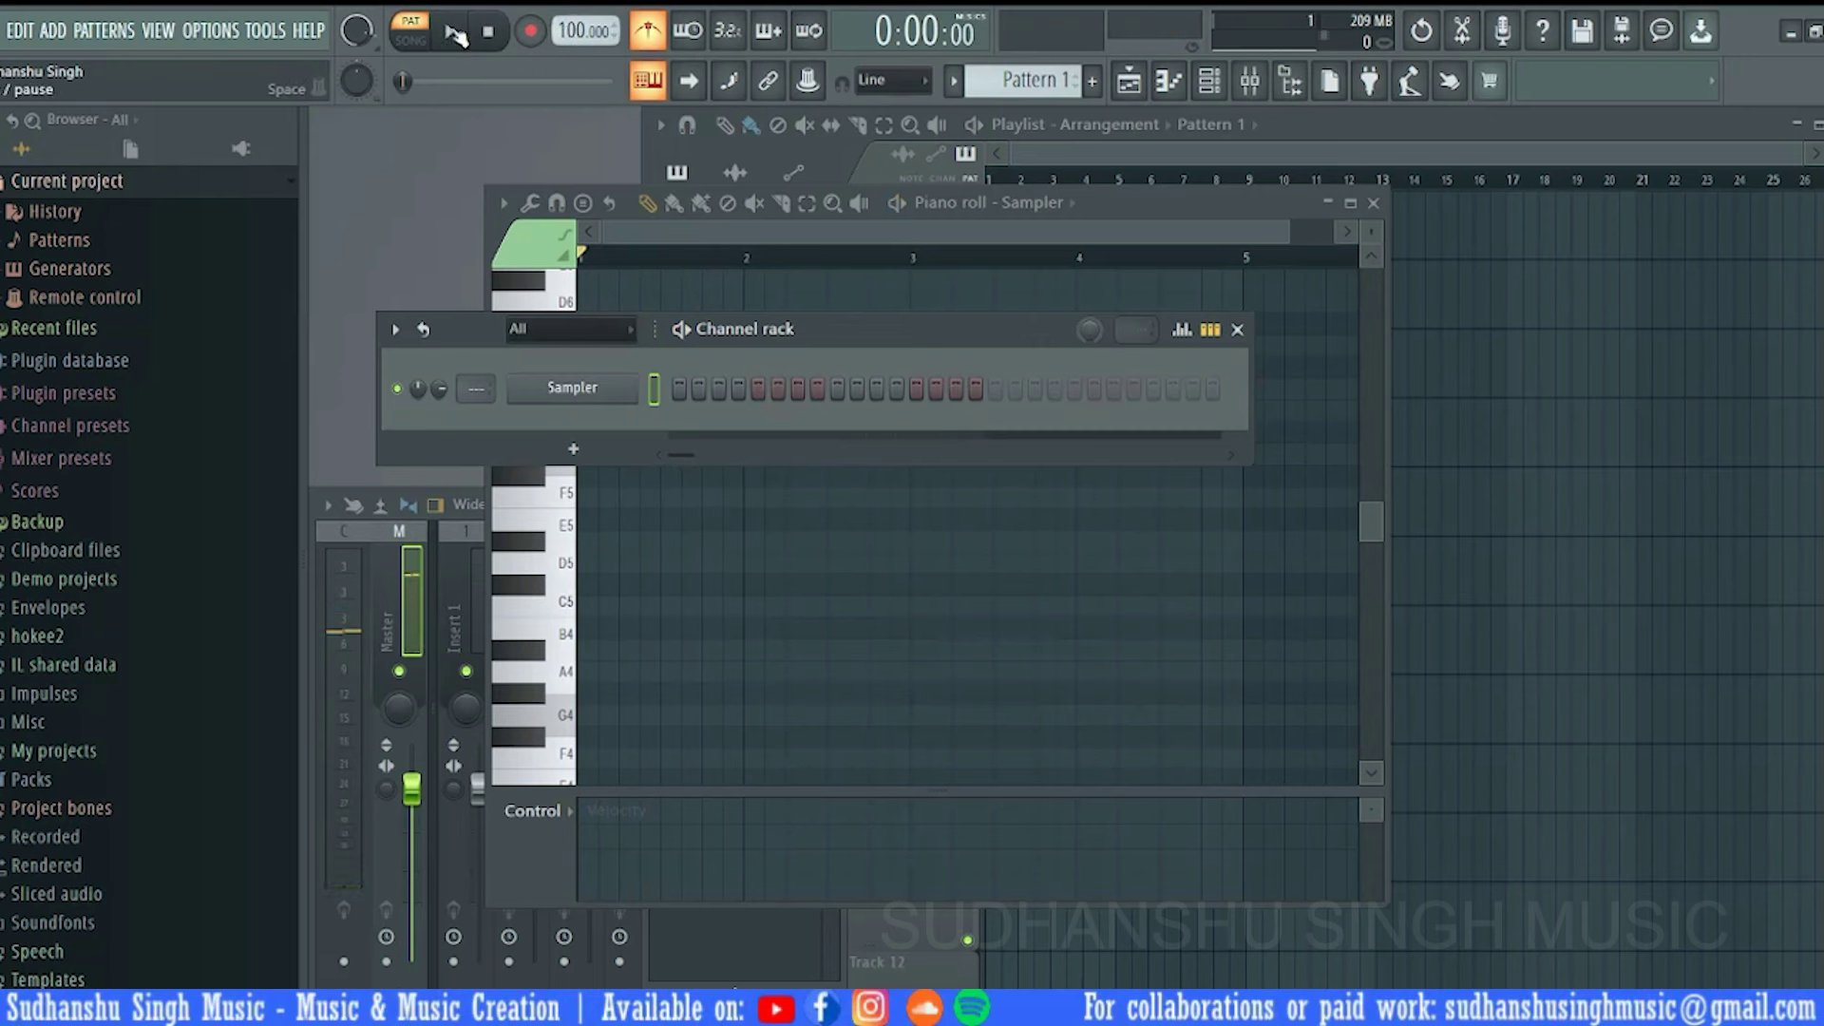
click(452, 33)
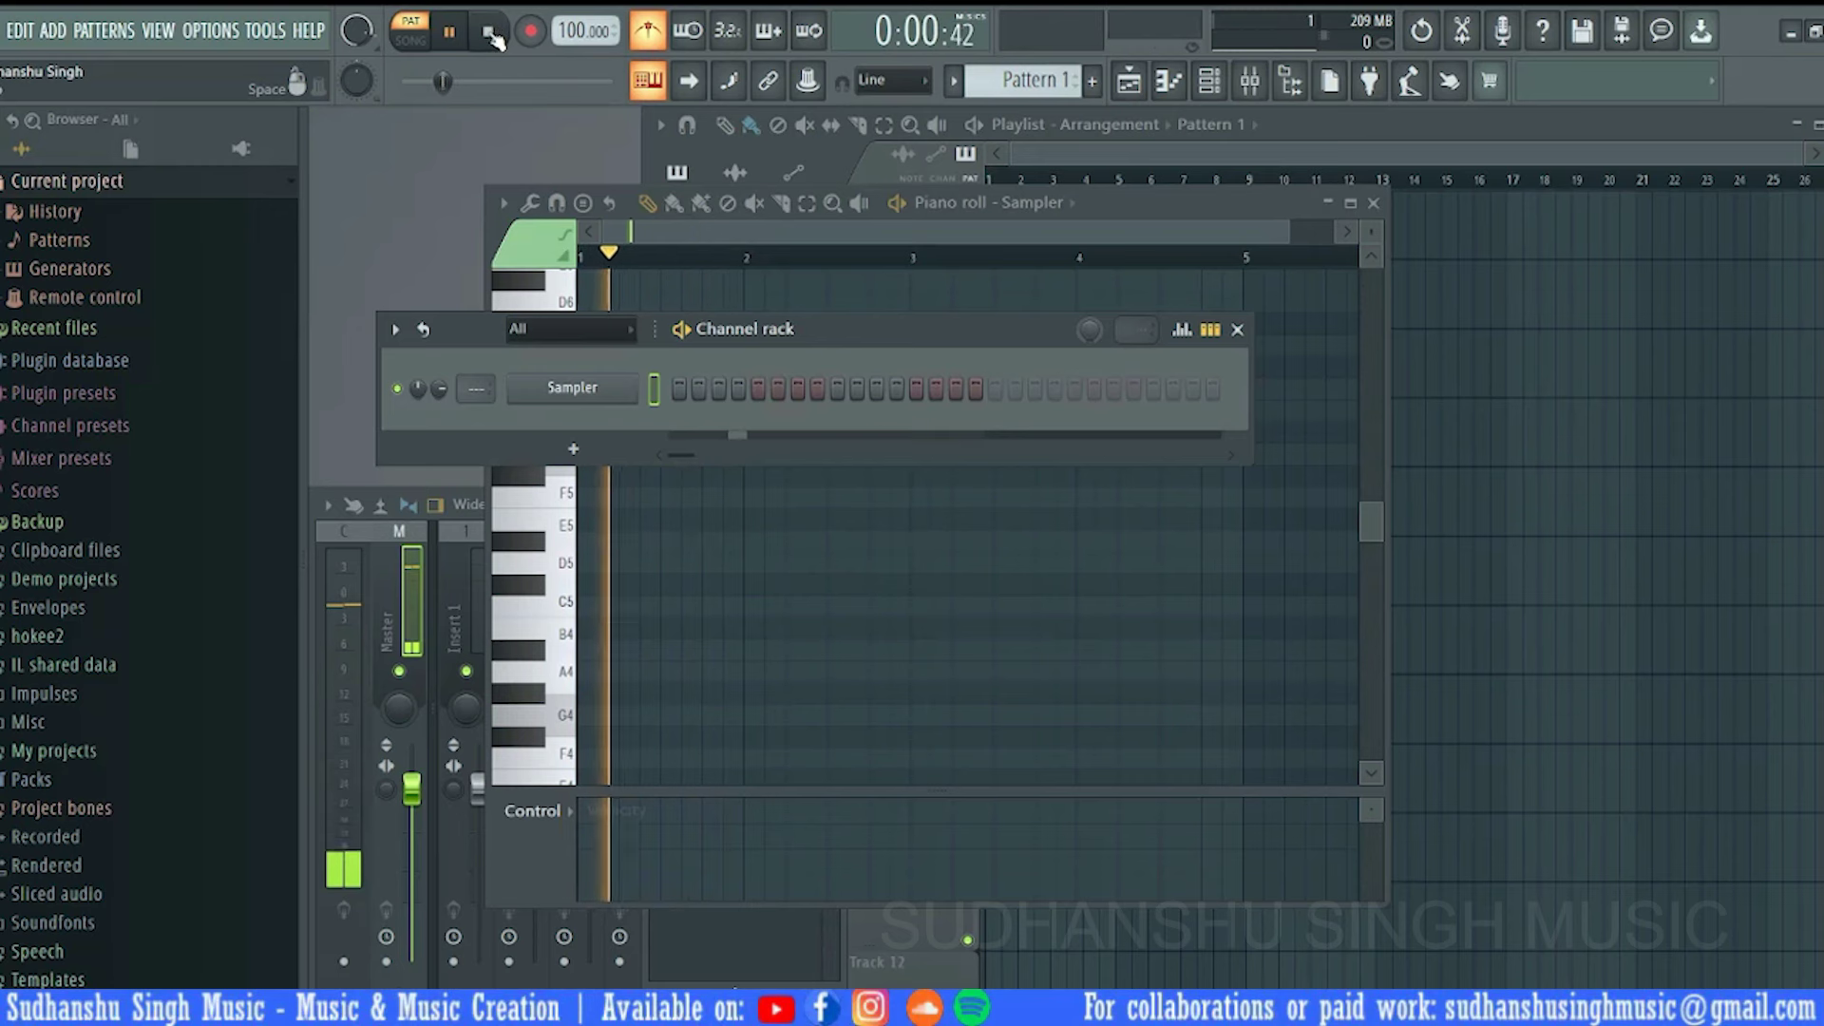
click(489, 34)
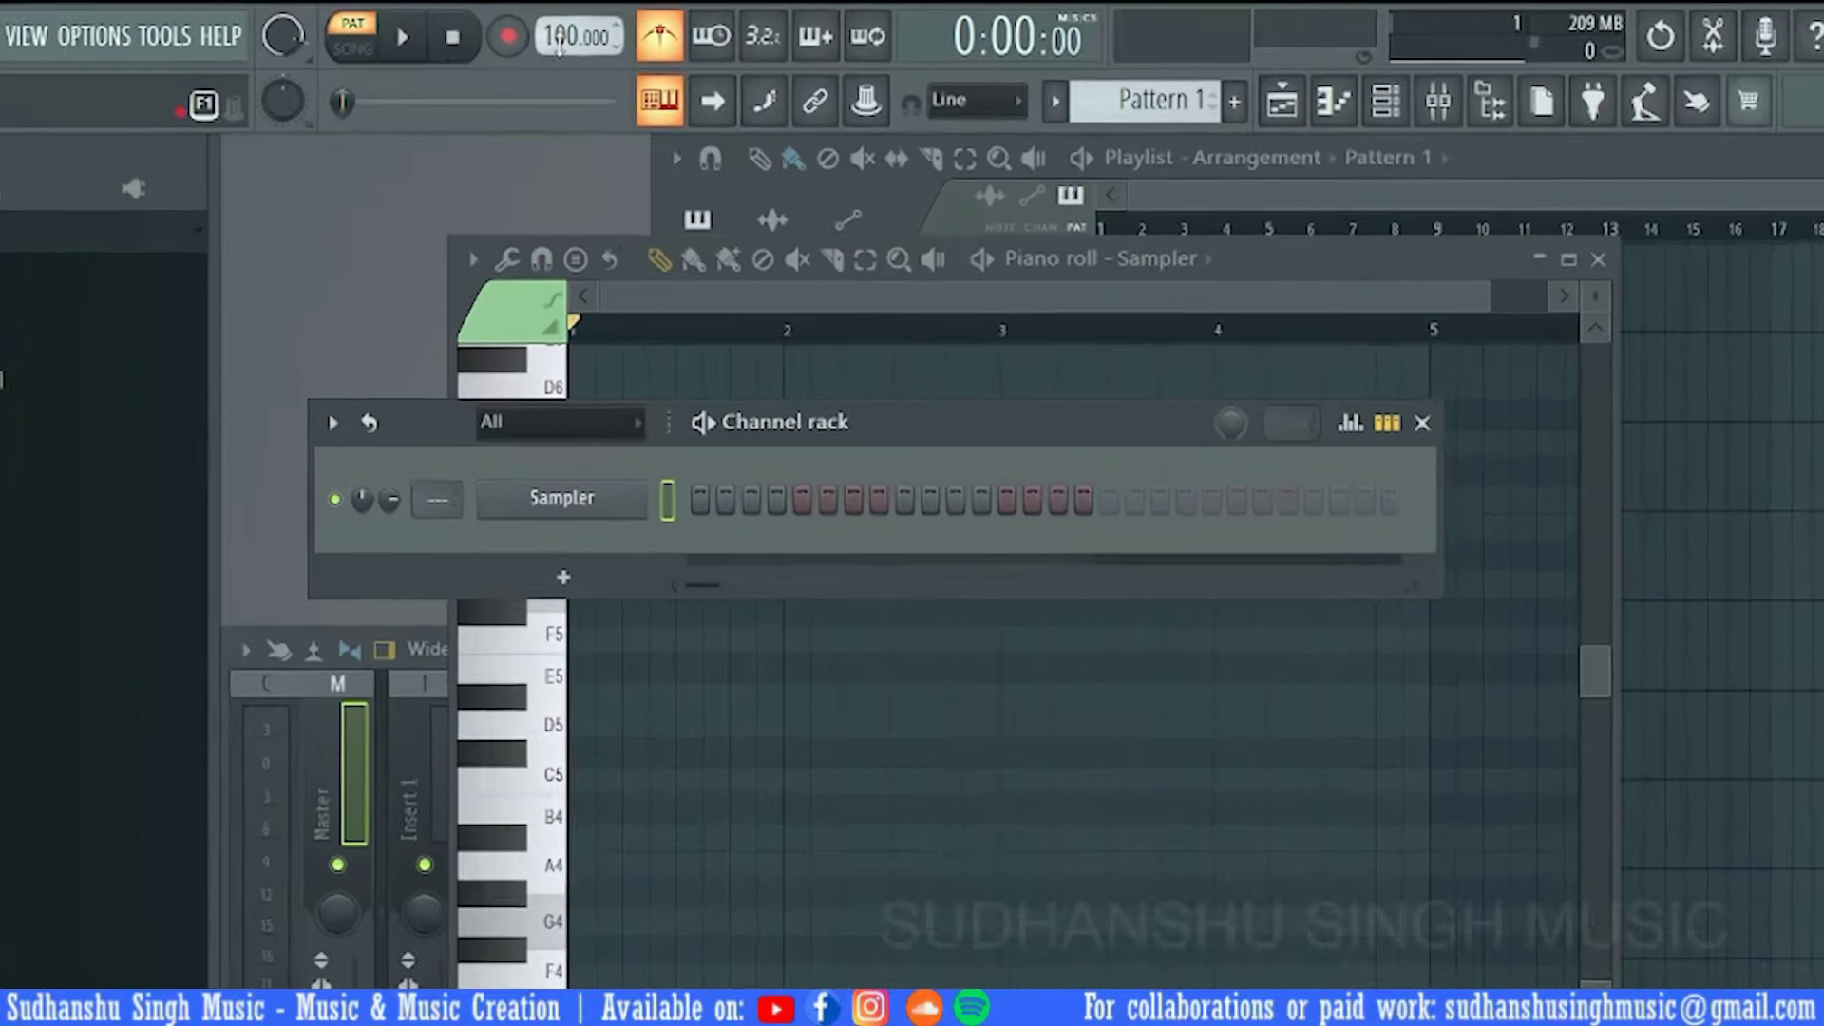
Open the Tempo tapper for the project tempo and move its window over the Channel rack's left end
right_click(579, 37)
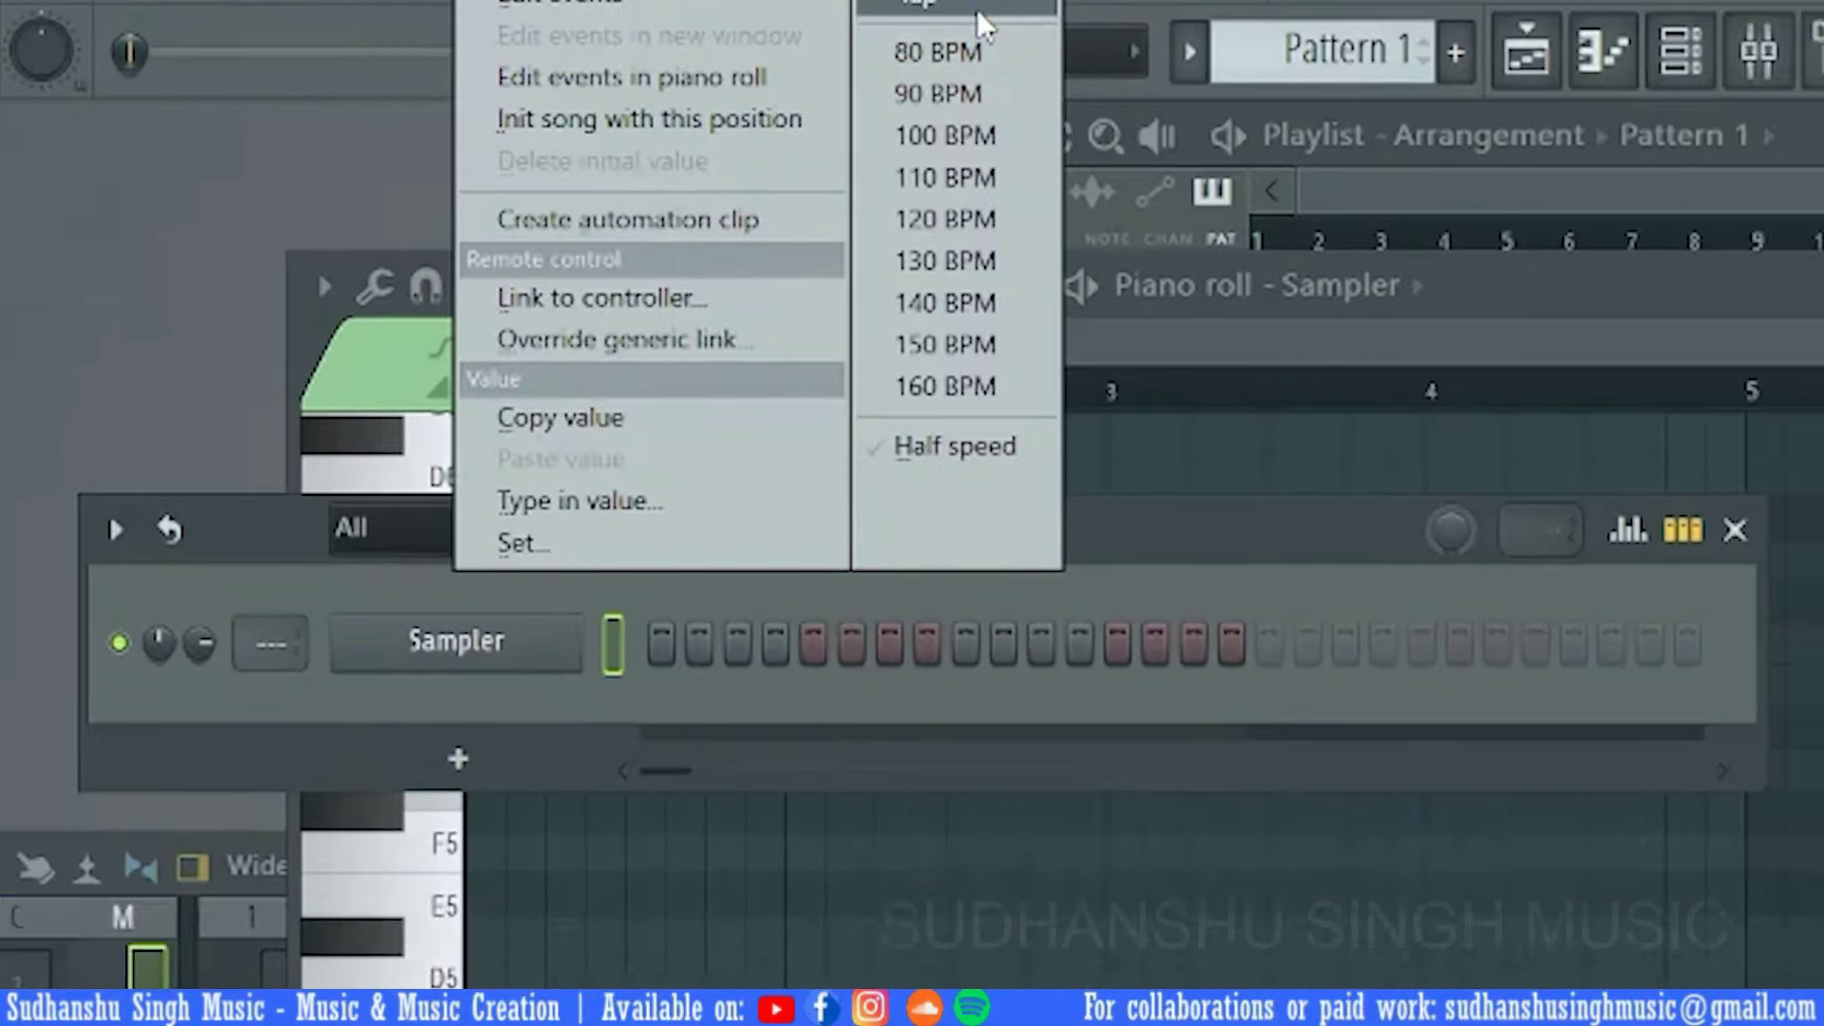
click(1066, 95)
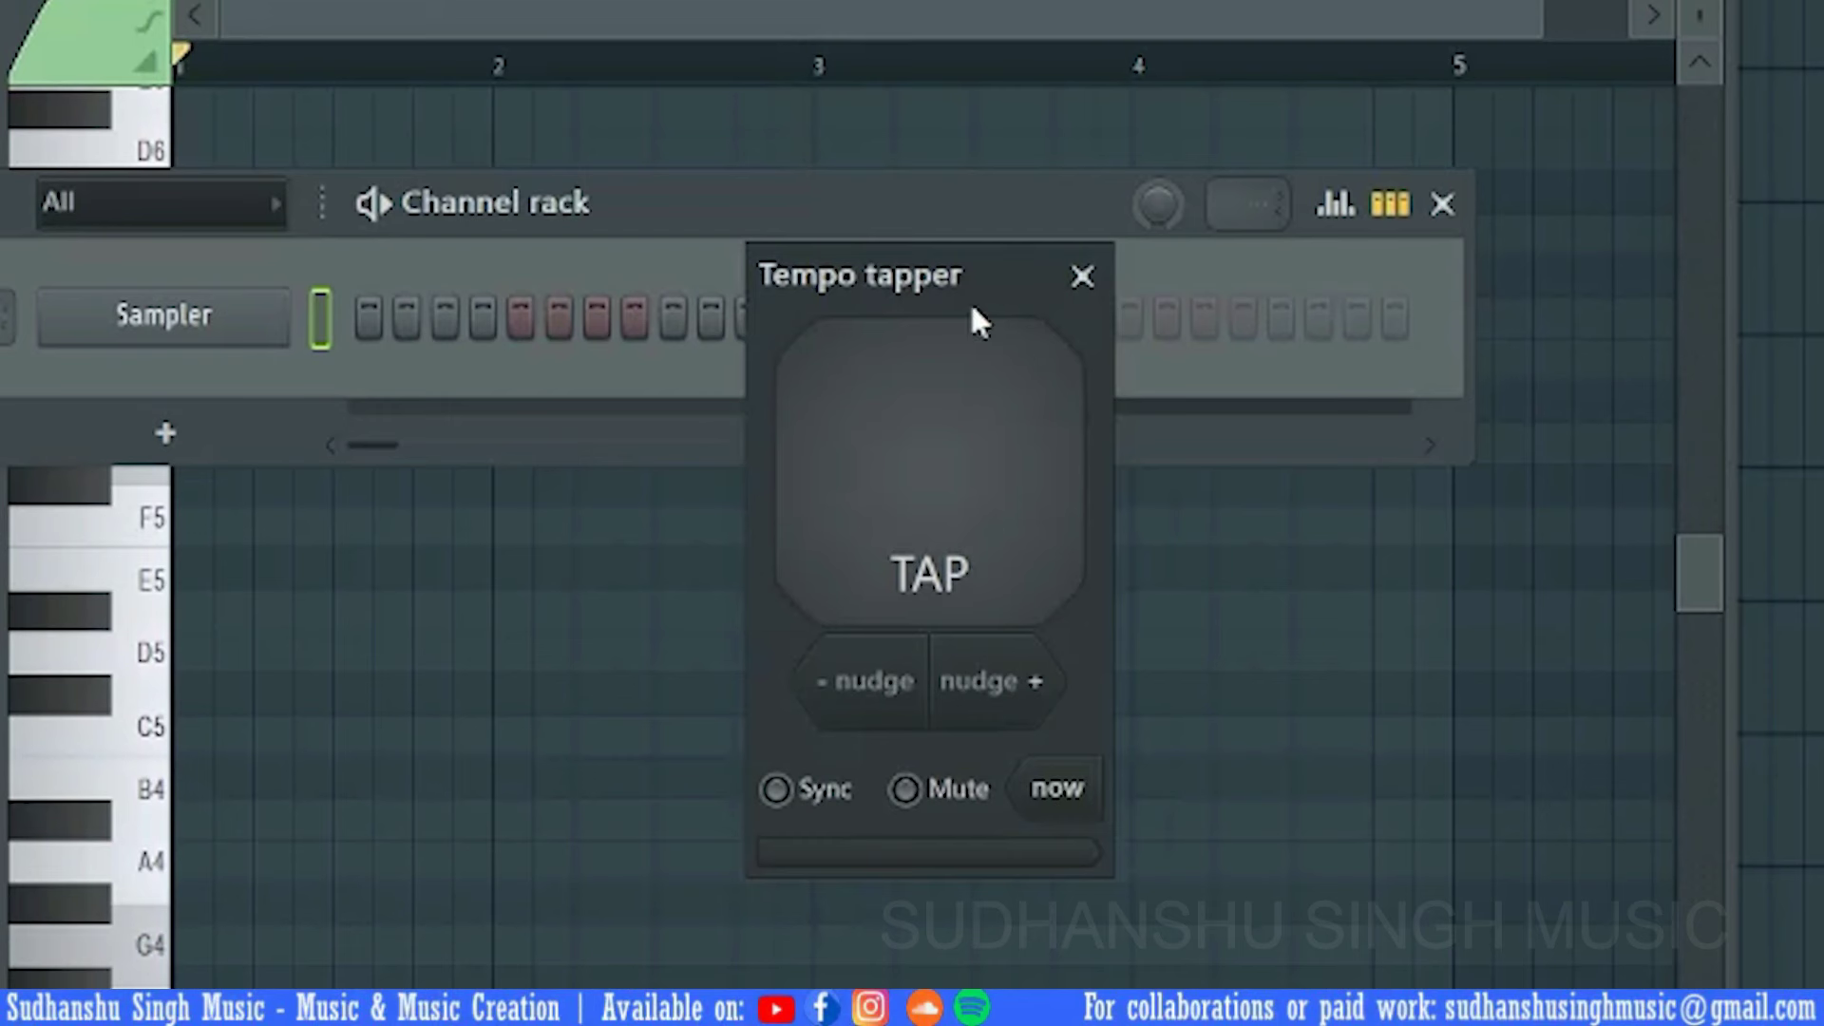
drag(891, 287, 204, 99)
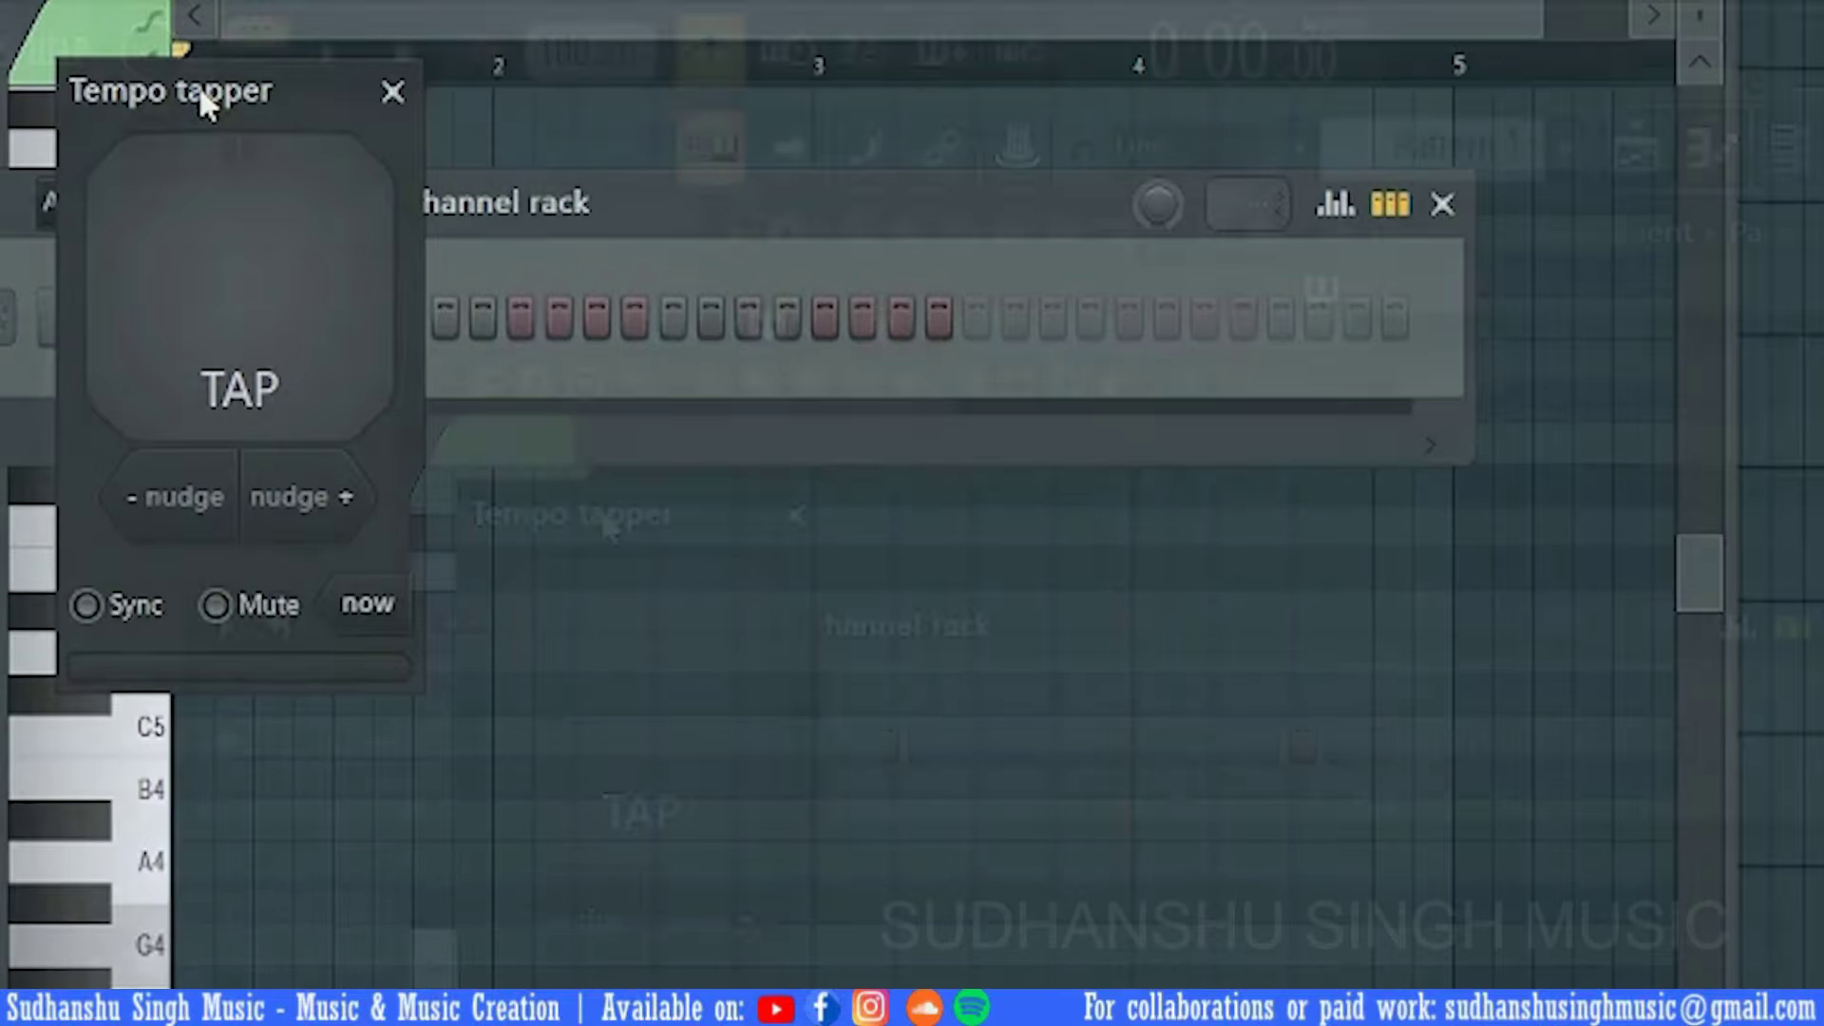
Tap a steady beat in the Tempo tapper to set the project tempo to 108 BPM and close the tapper
click(298, 311)
click(300, 312)
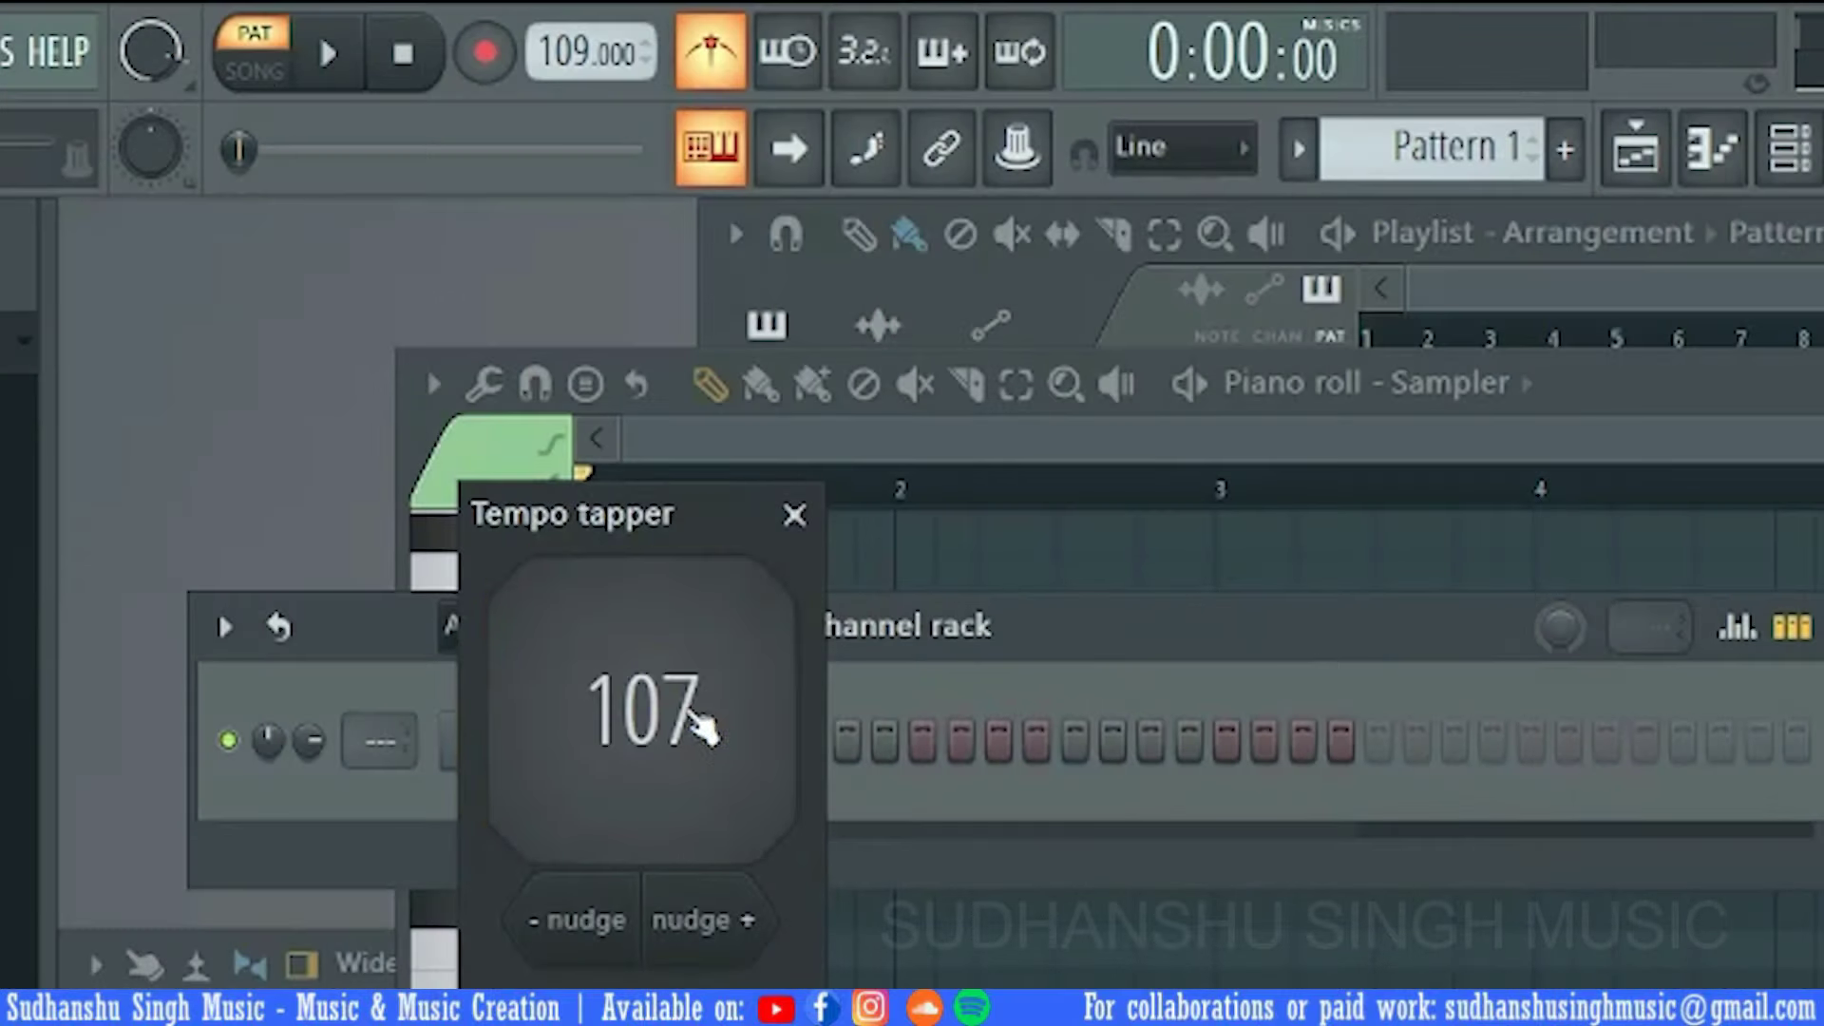
click(703, 736)
click(705, 739)
click(706, 741)
click(705, 739)
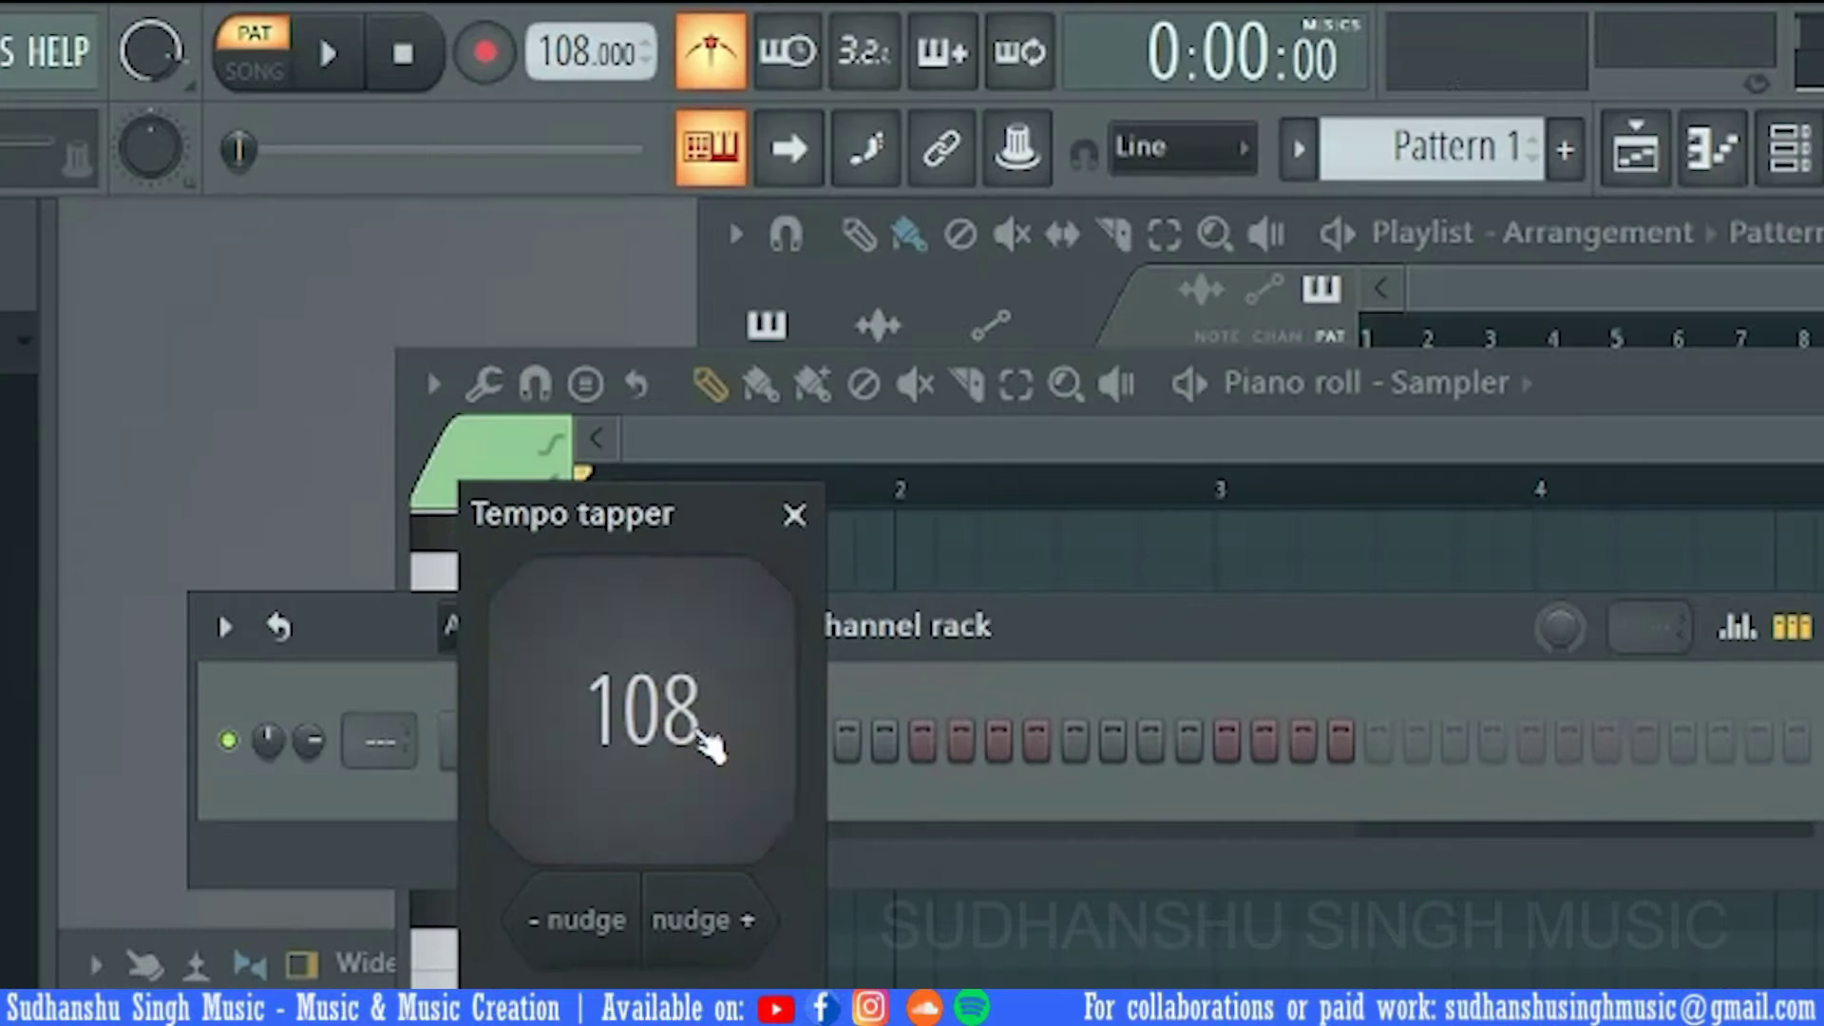
click(705, 739)
click(705, 740)
click(705, 740)
click(705, 743)
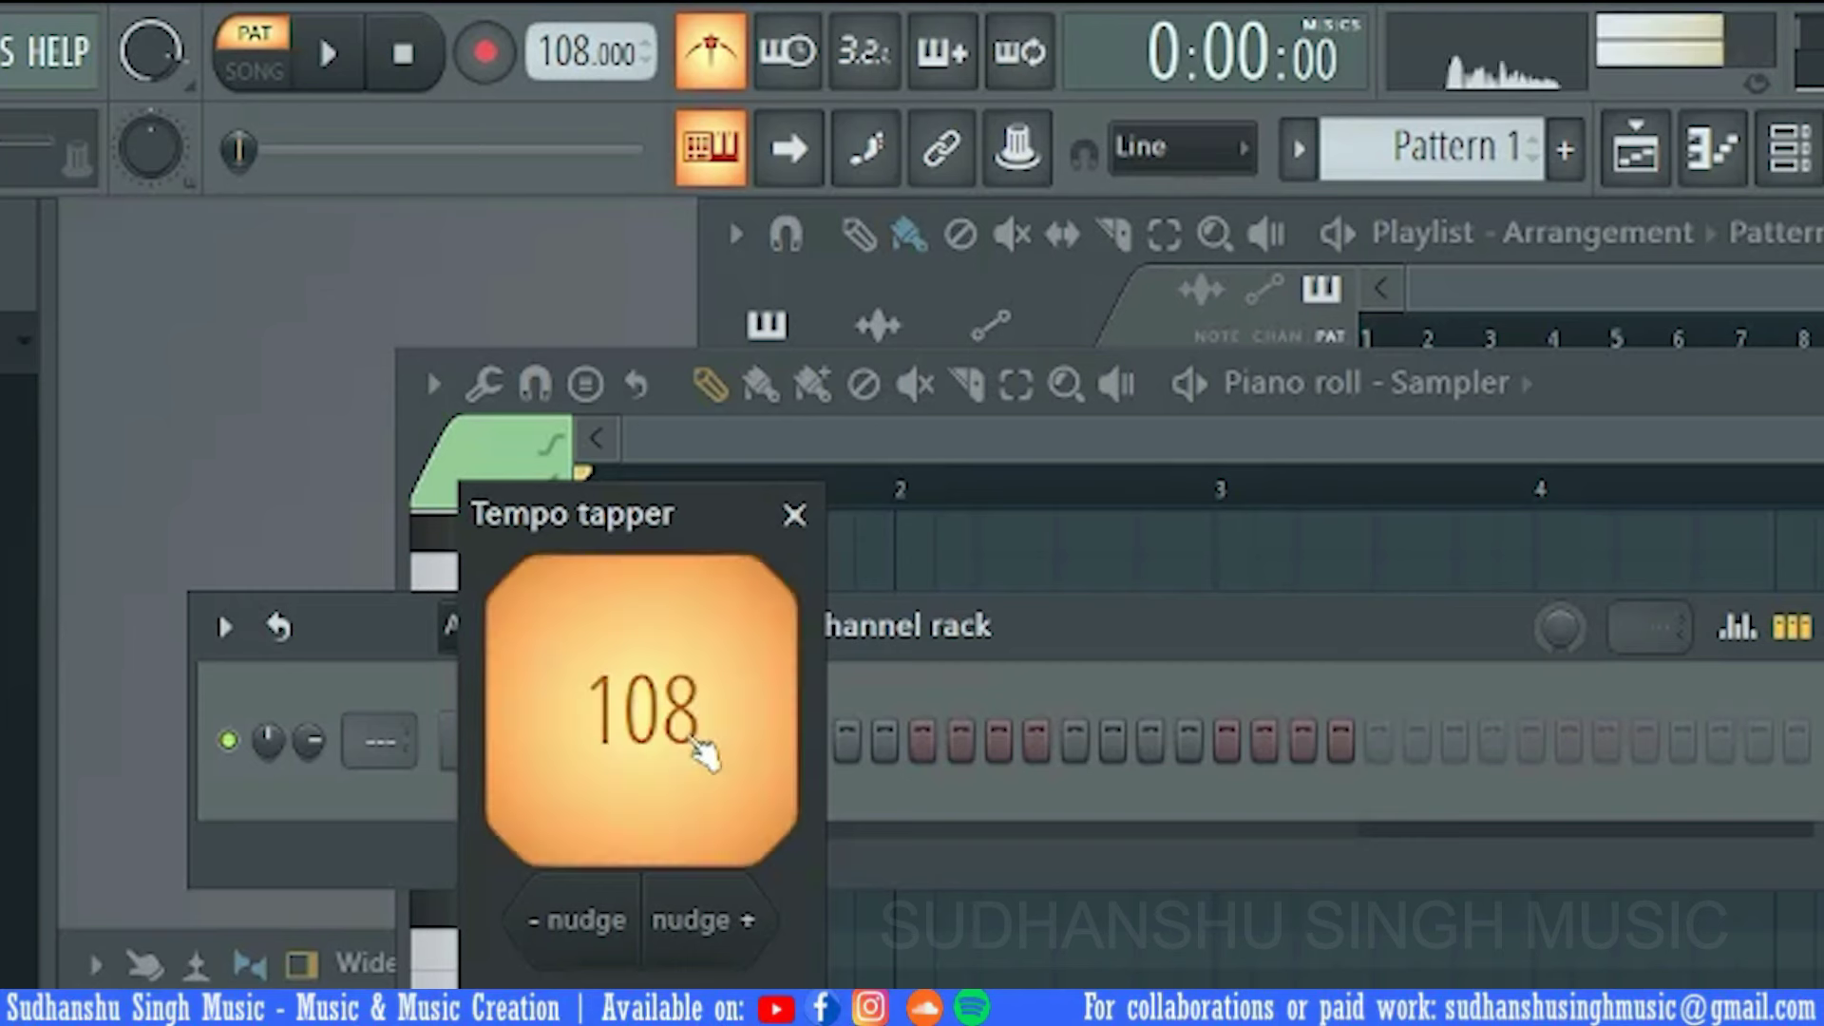
click(705, 742)
click(705, 743)
click(705, 745)
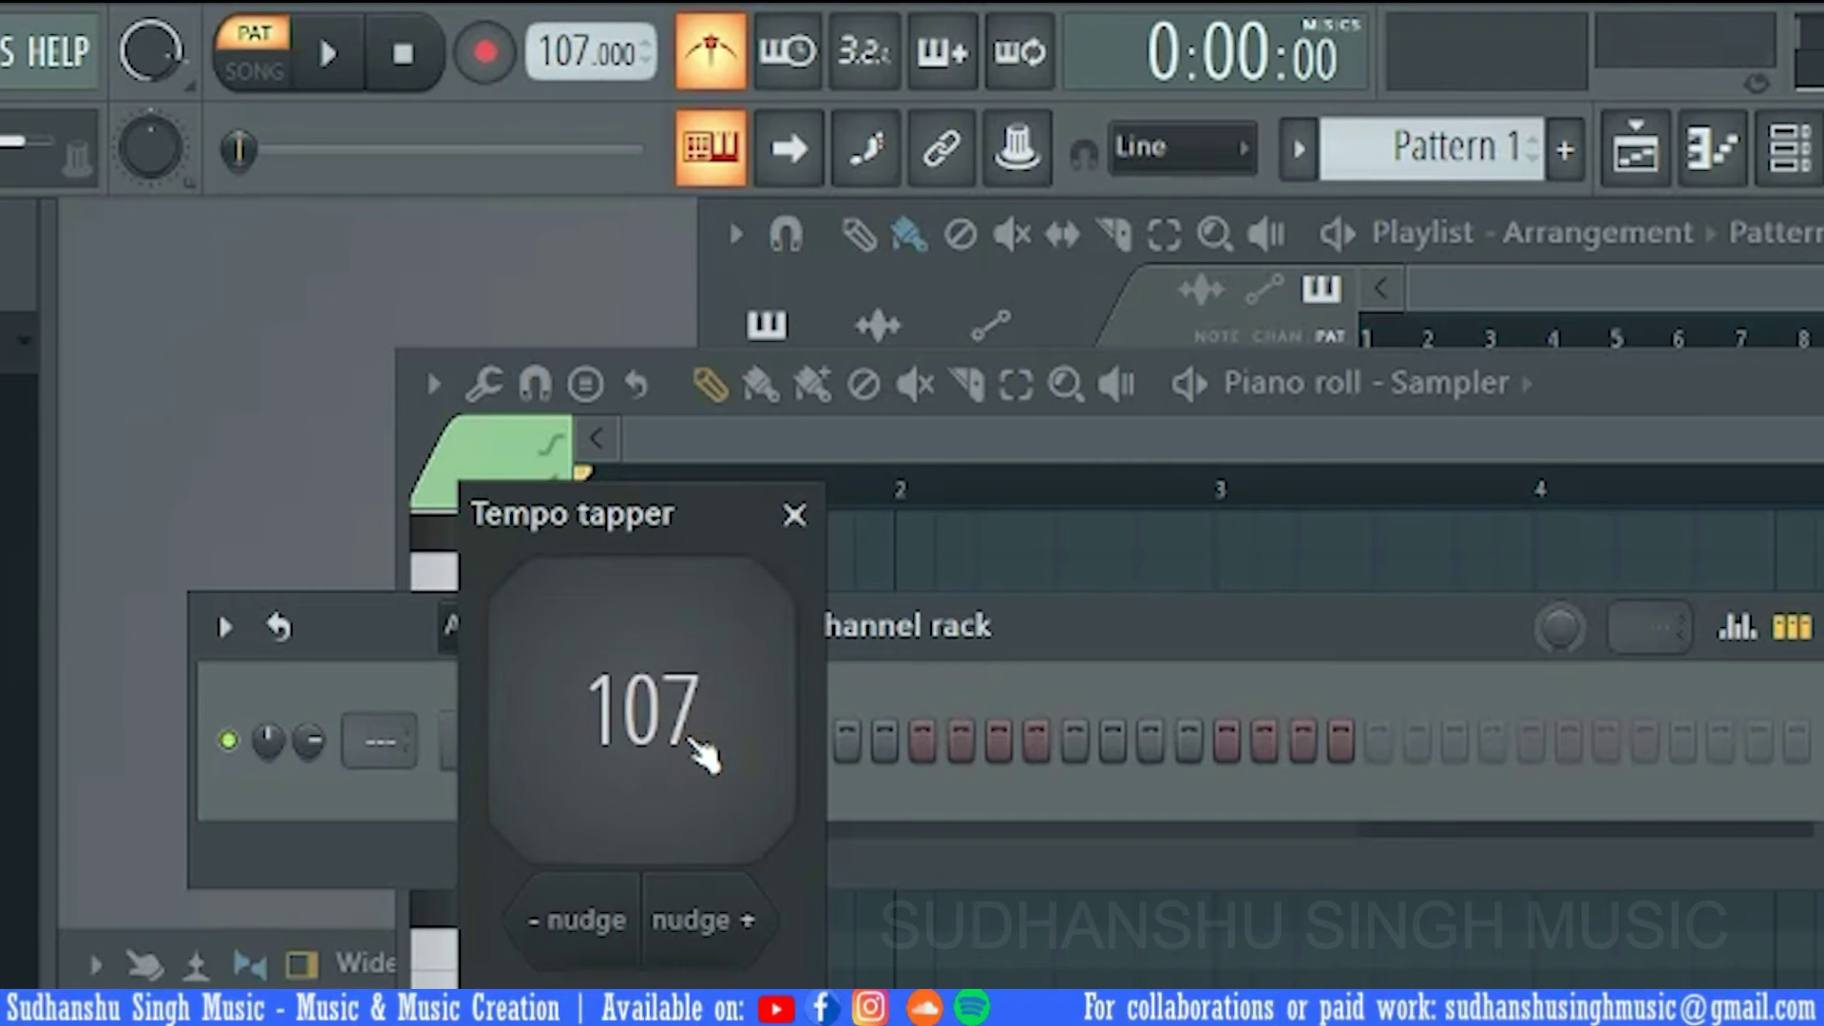
click(705, 747)
click(707, 750)
click(794, 515)
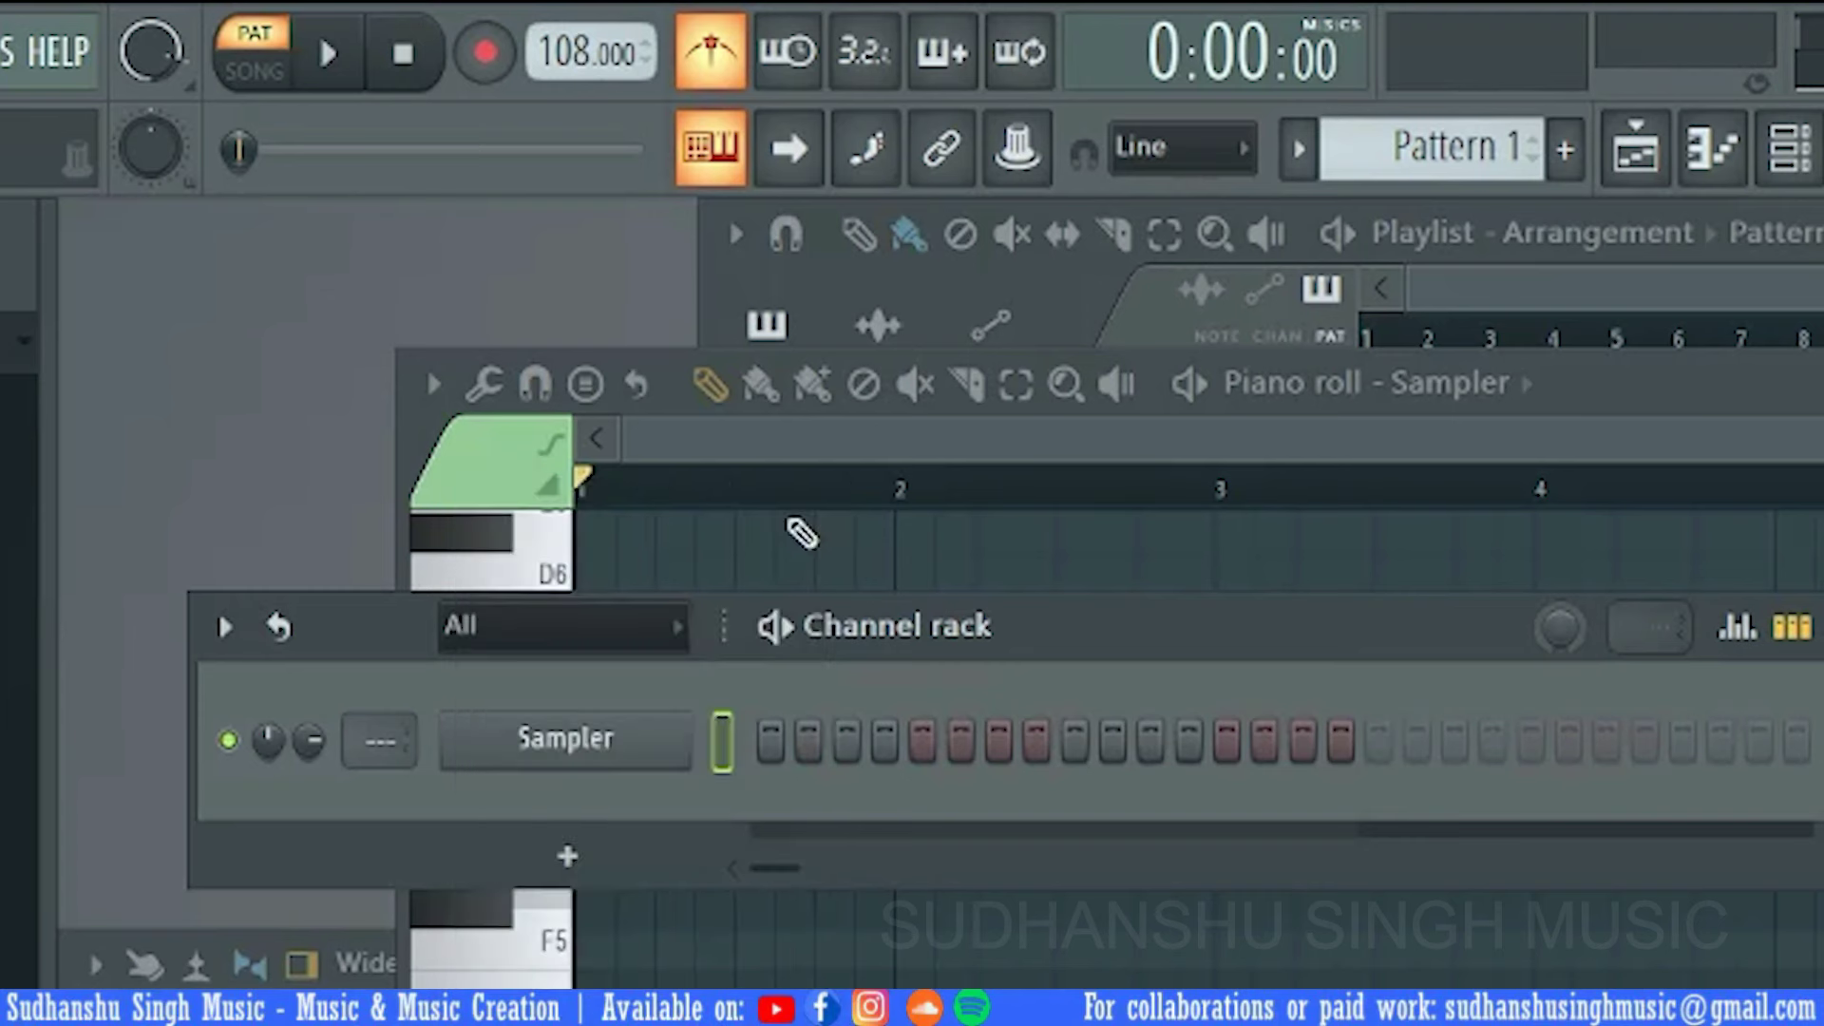
Play the pattern to hear the metronome at the tapped 108 BPM tempo and stop playback
click(332, 55)
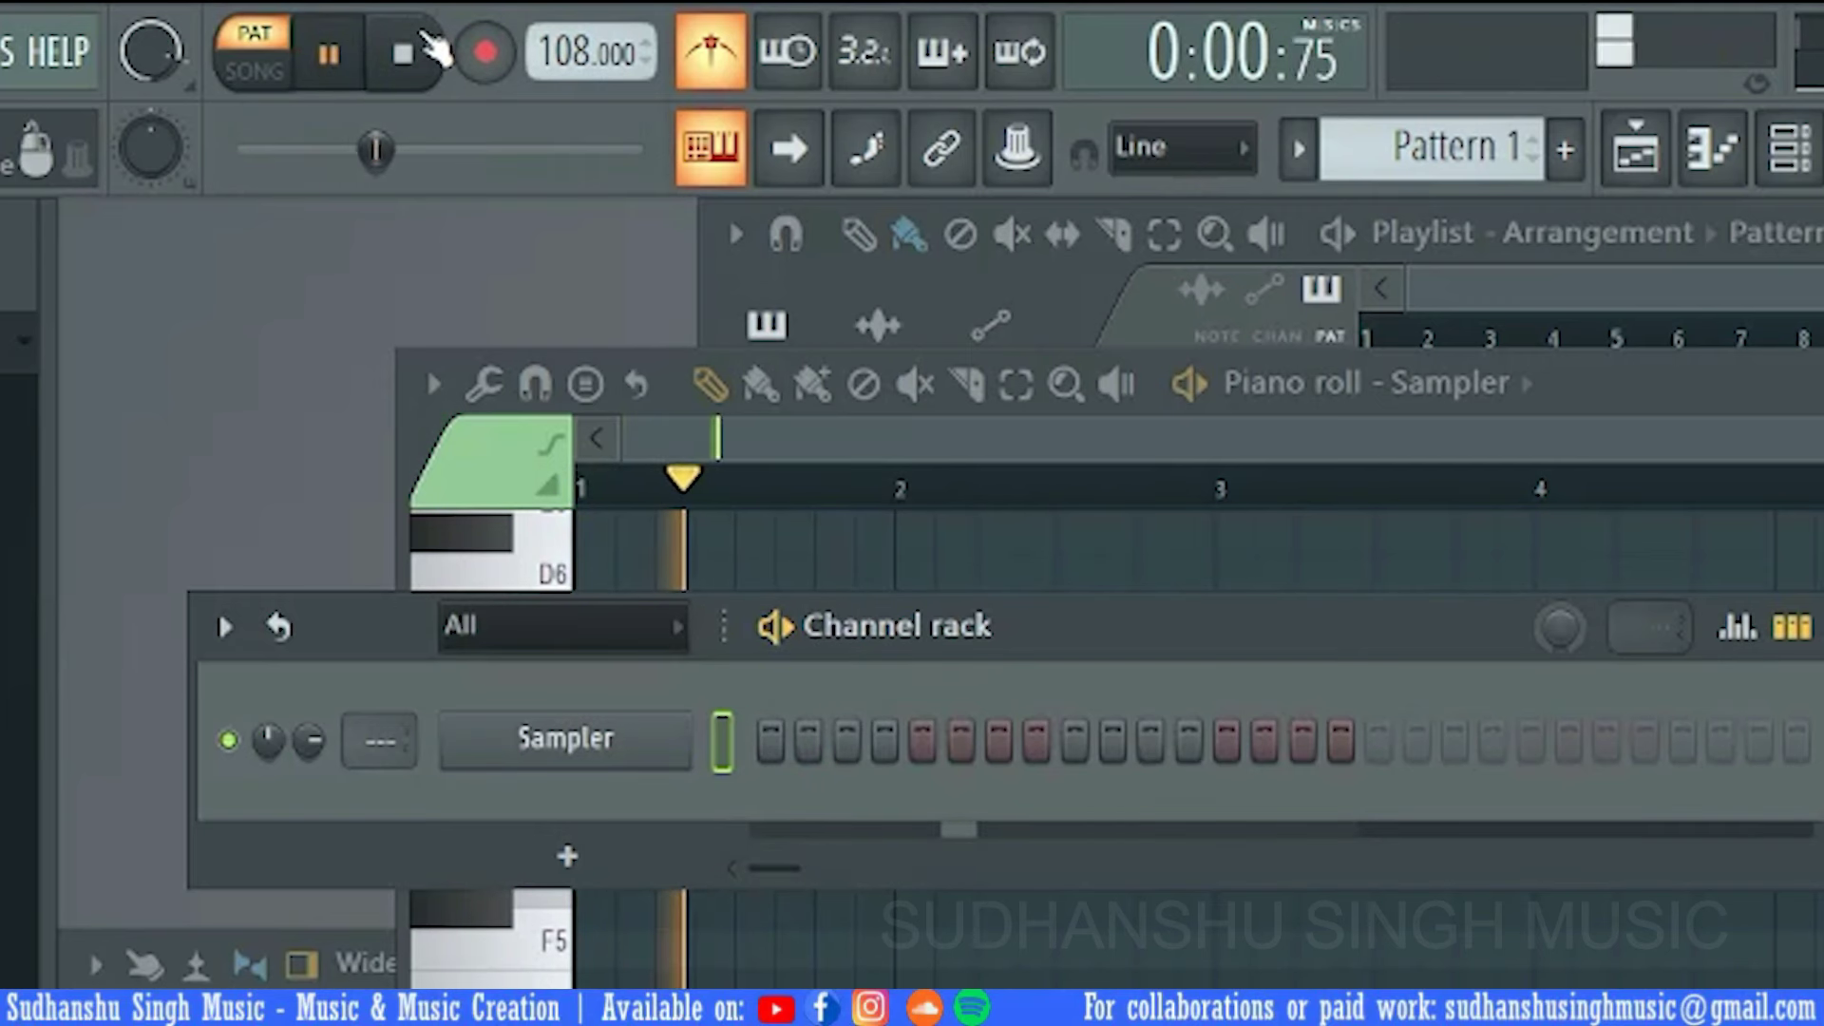
click(426, 47)
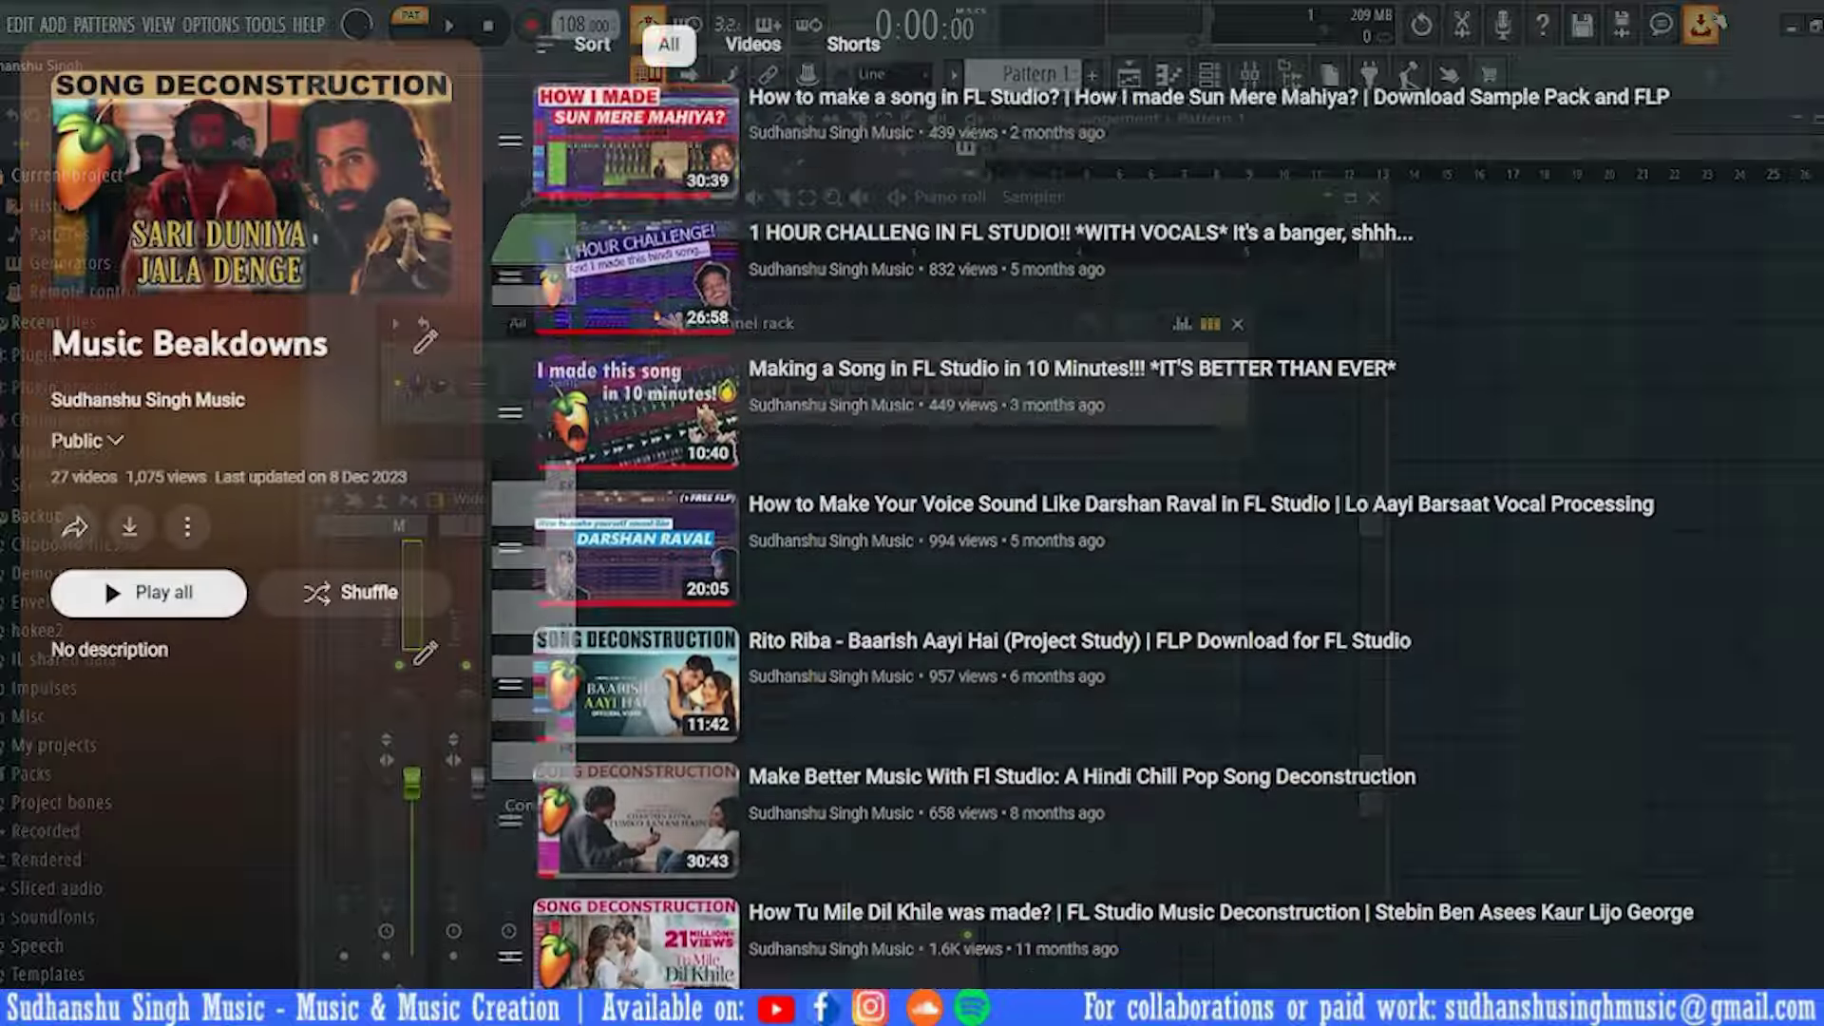
scroll(1092, 532, down, 8)
scroll(1092, 532, down, 15)
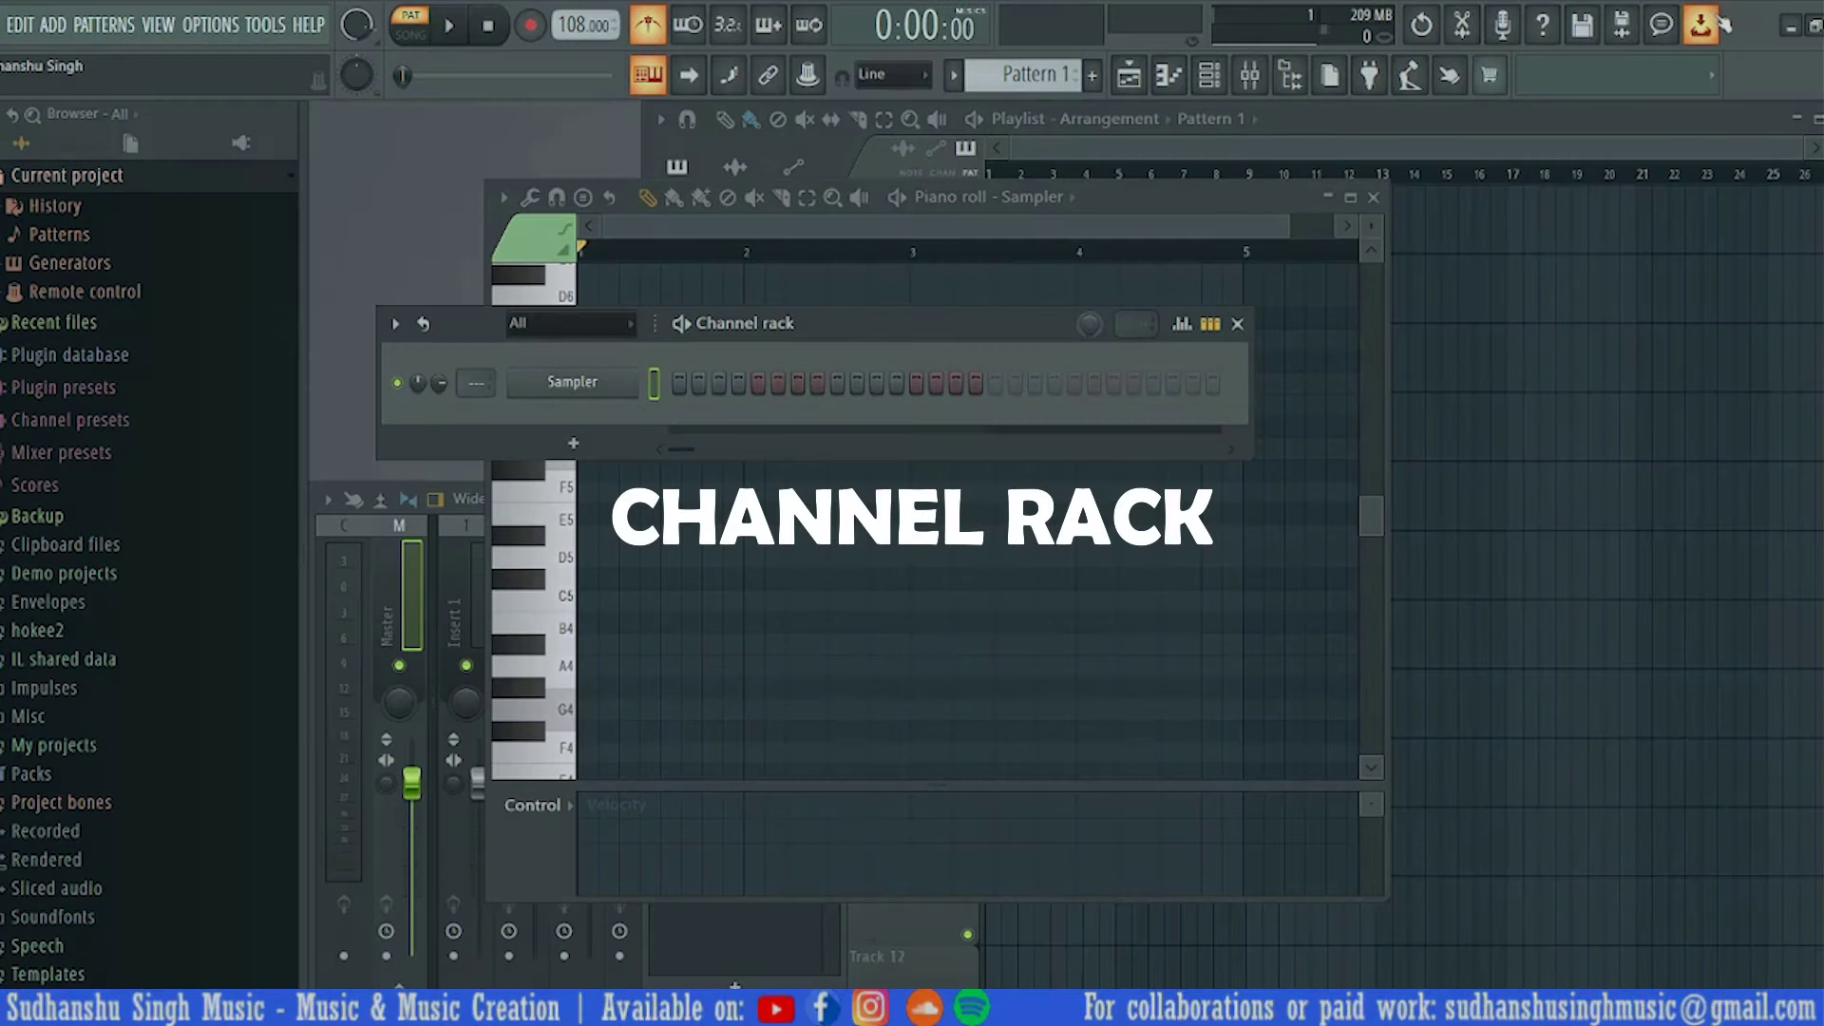
Hide the Piano roll, Mixer and Playlist and reposition the Channel rack in the empty workspace
click(1371, 198)
key(F9)
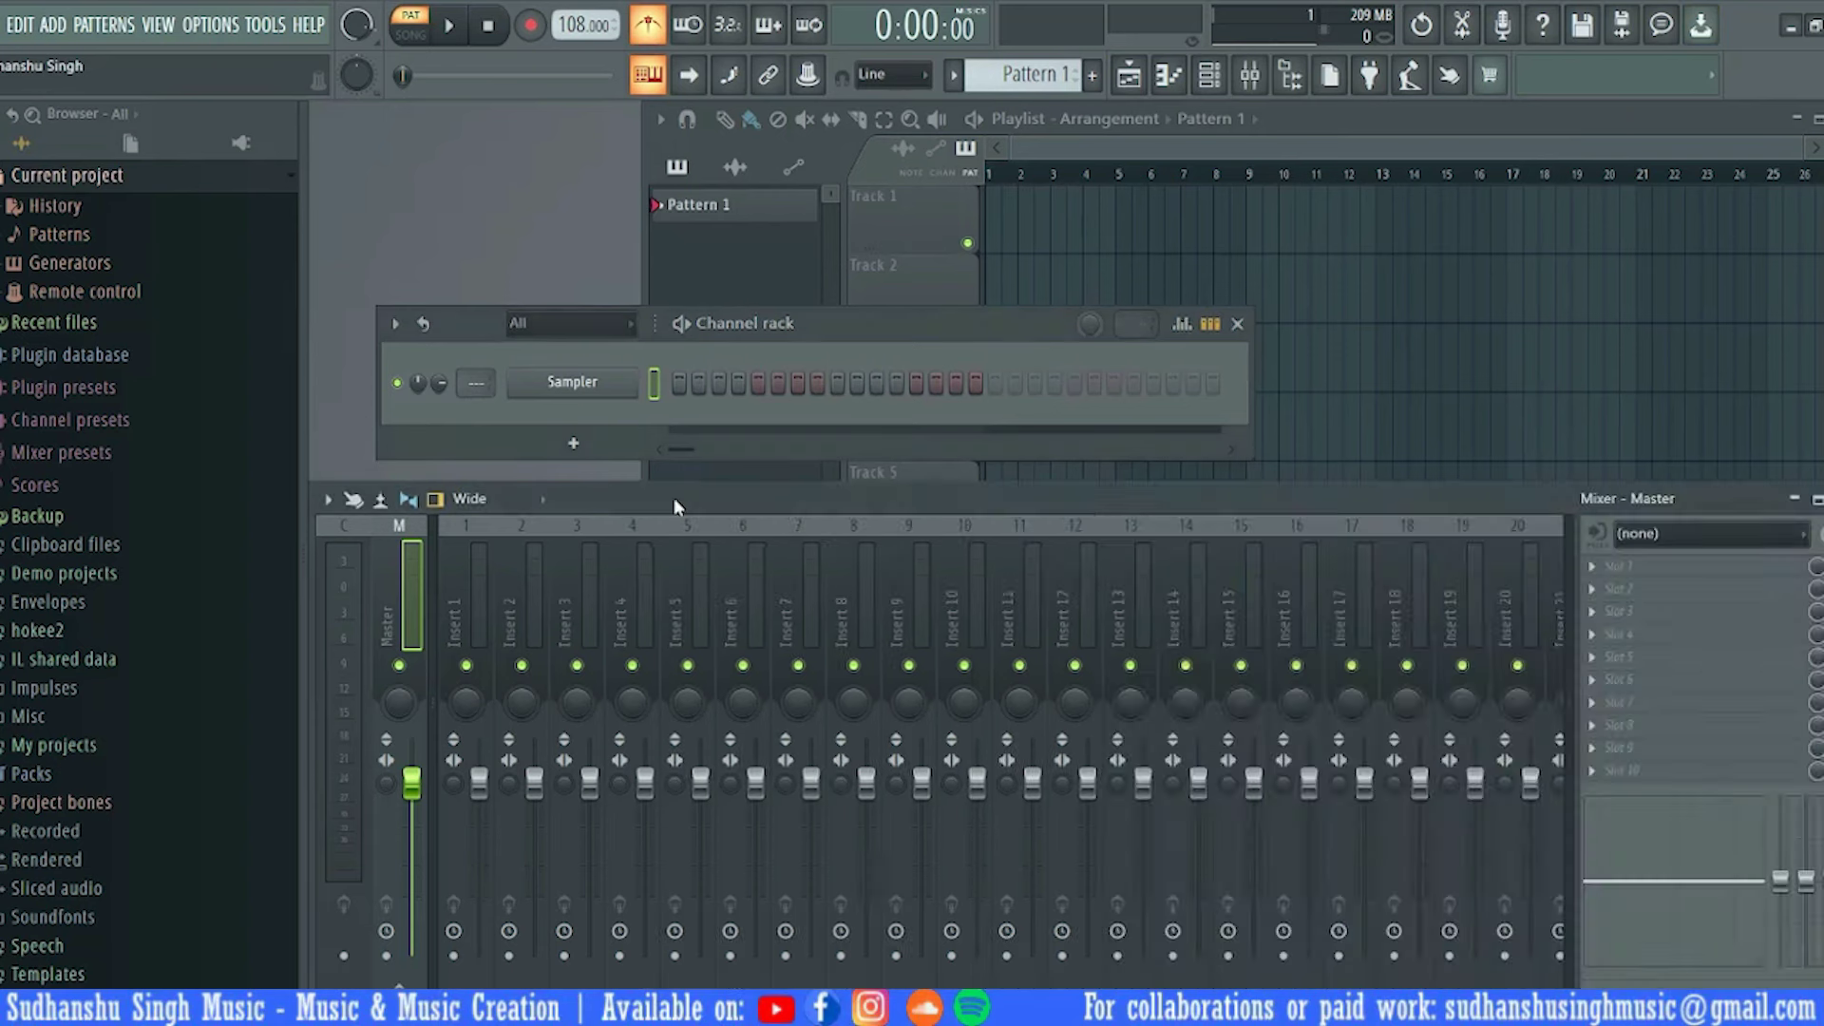
key(F9)
key(F5)
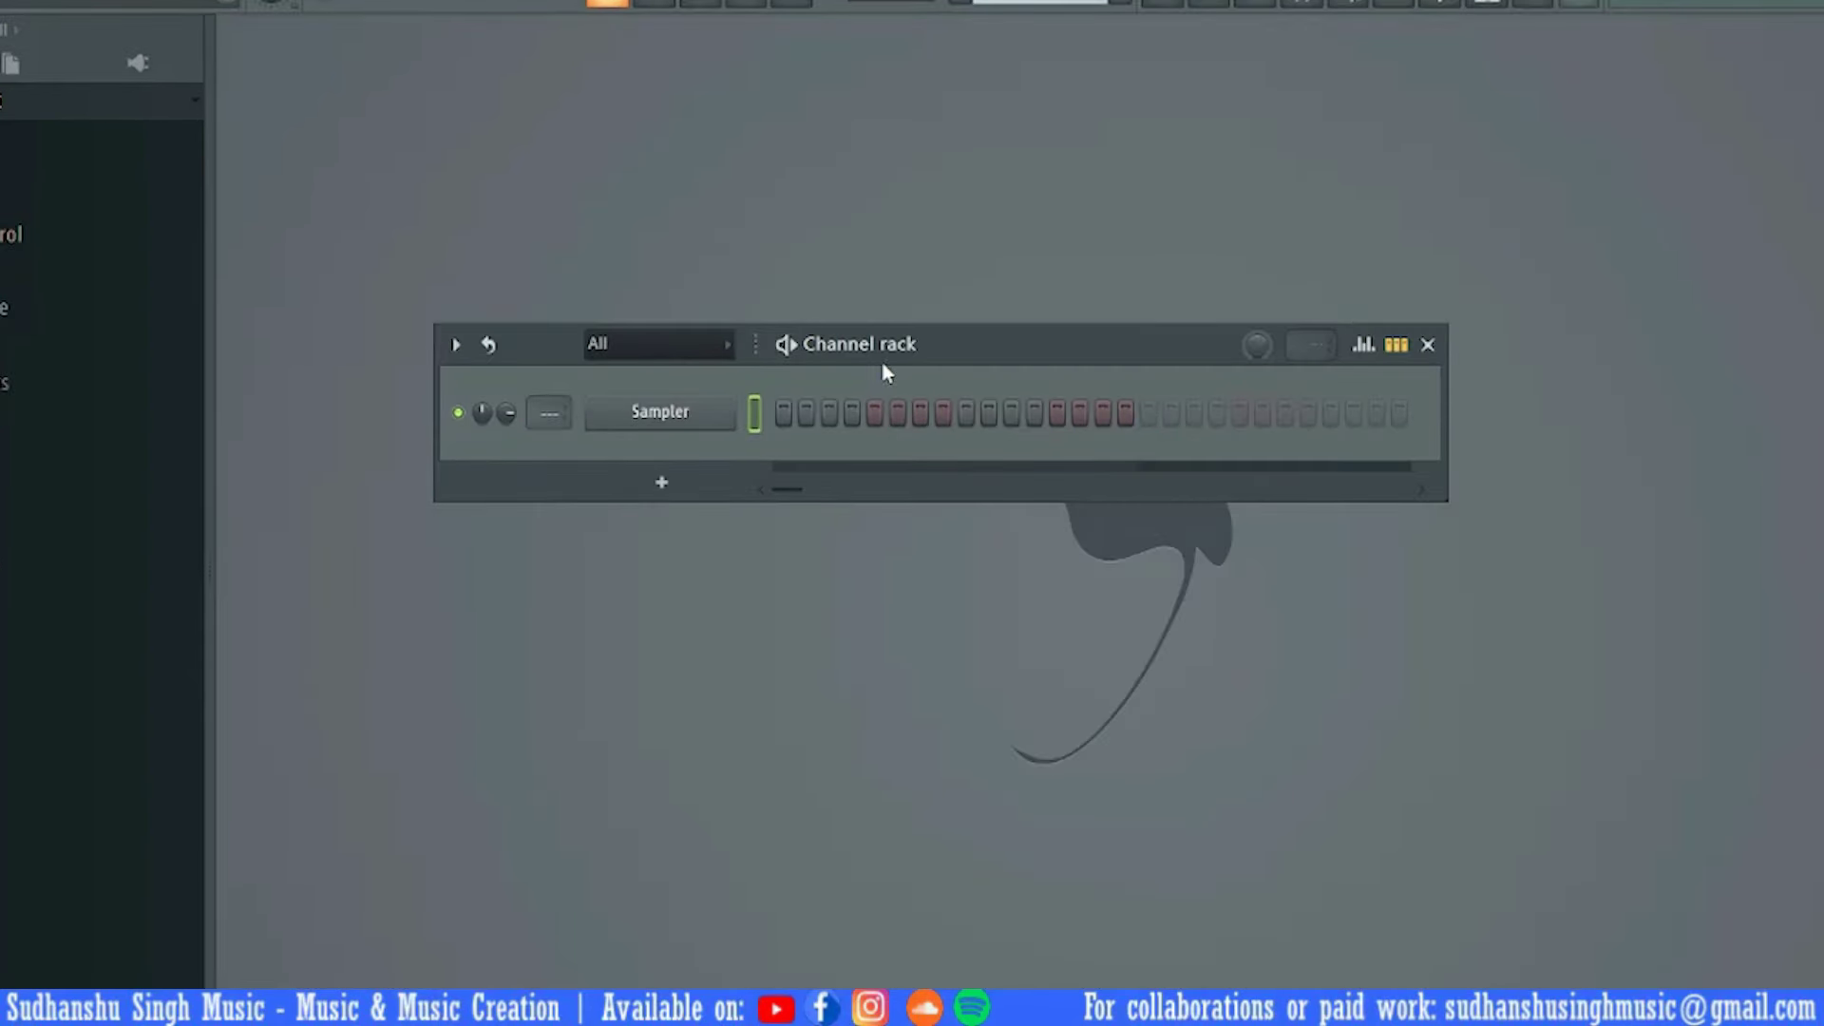
drag(884, 364, 981, 343)
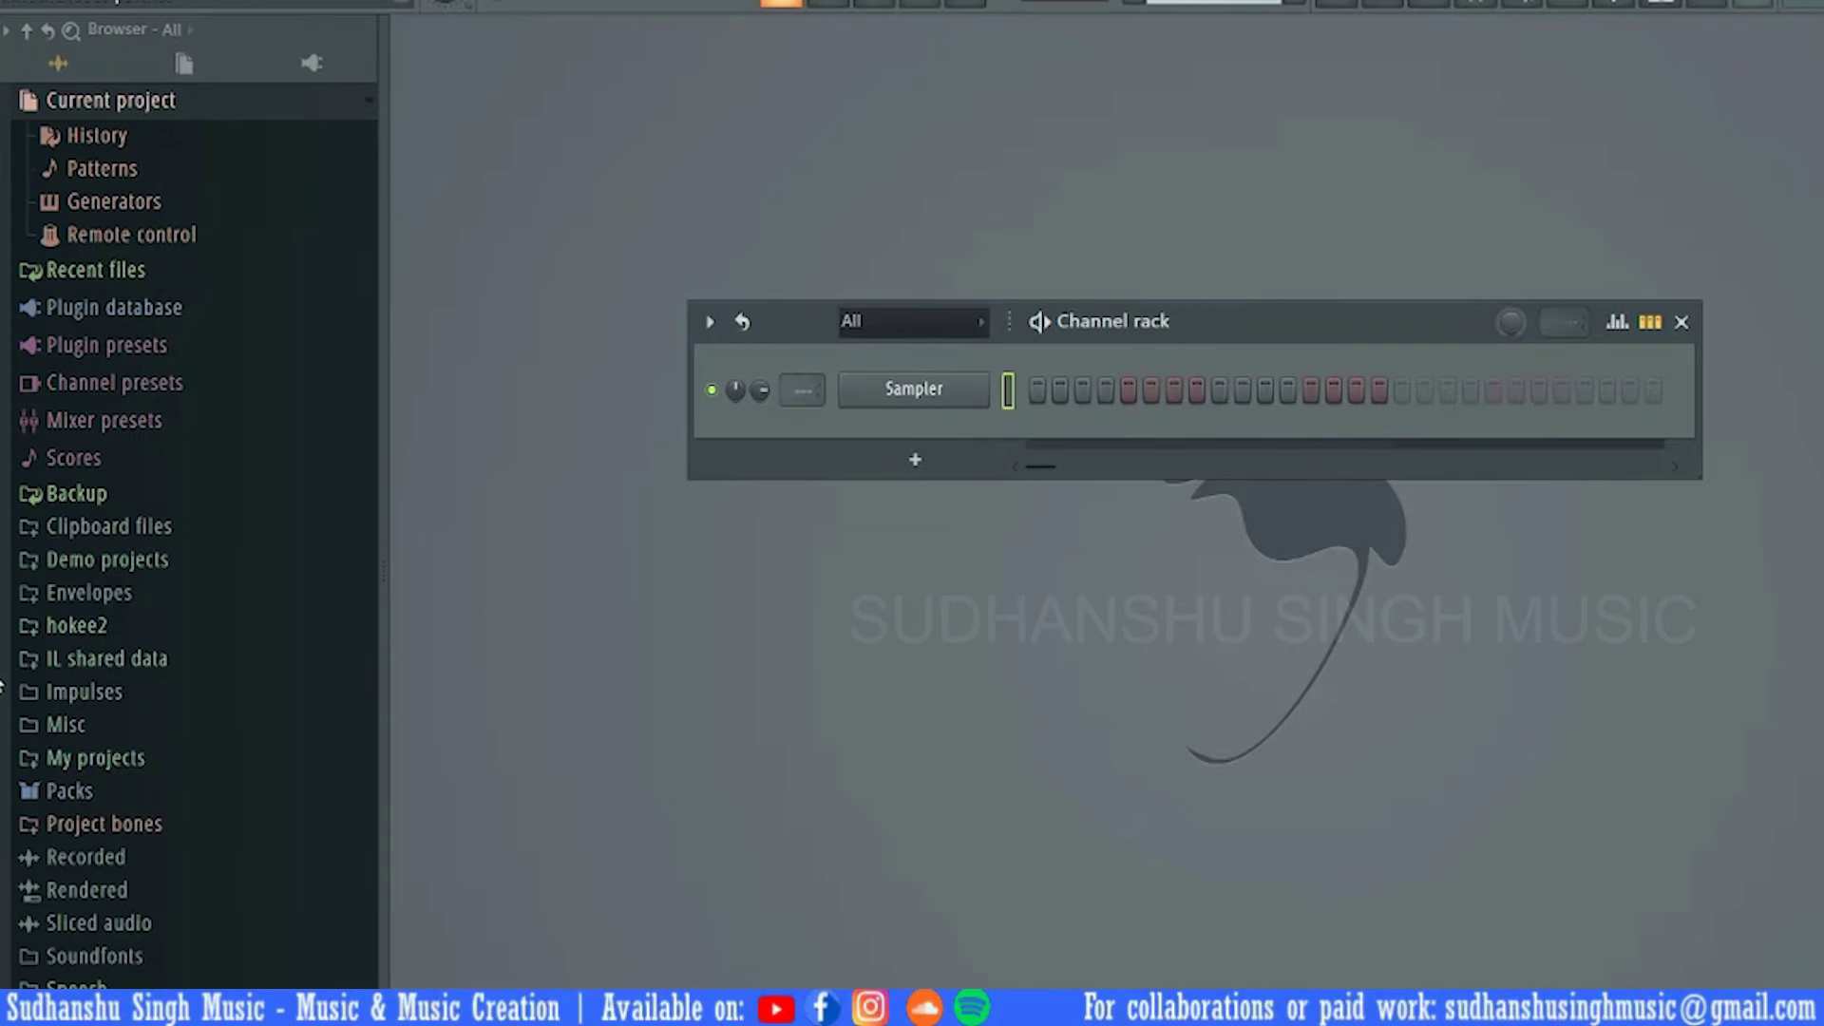
Expand Packs, Legacy, Drums and HipHop in the browser and preview the HIP_Kick sample
click(72, 793)
scroll(74, 823, down, 3)
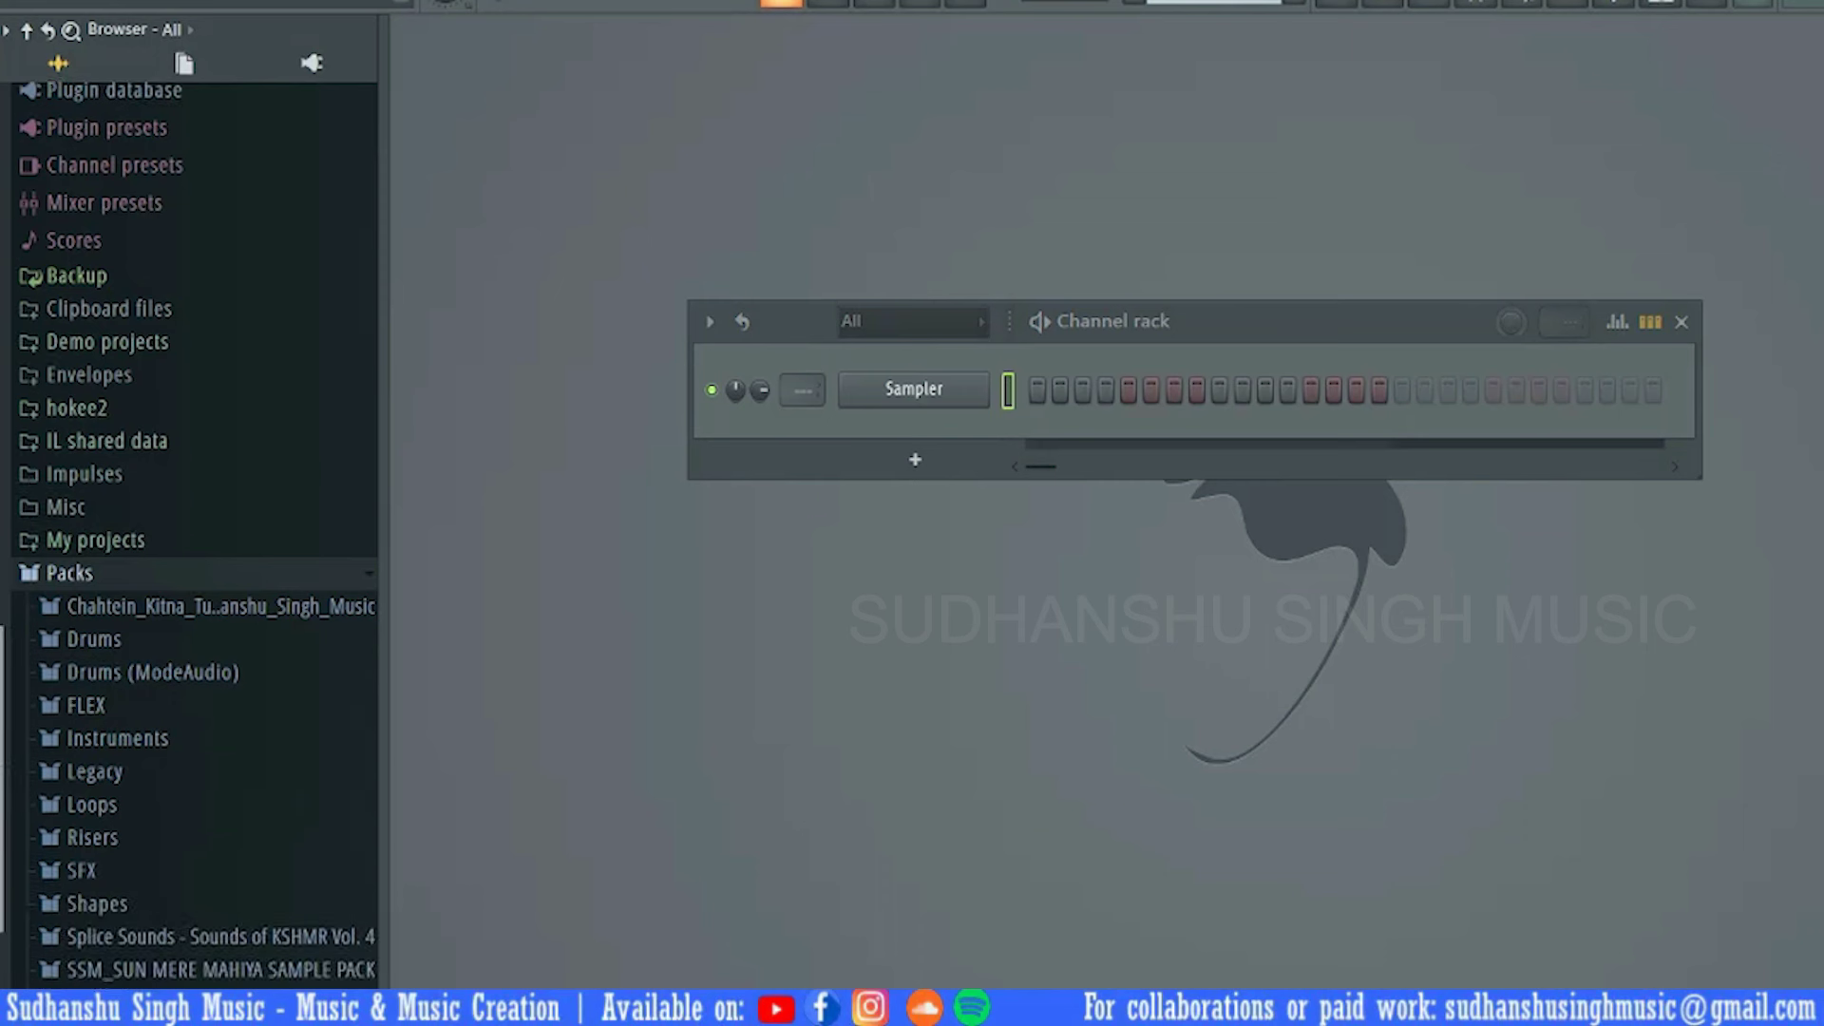
scroll(203, 561, up, 2)
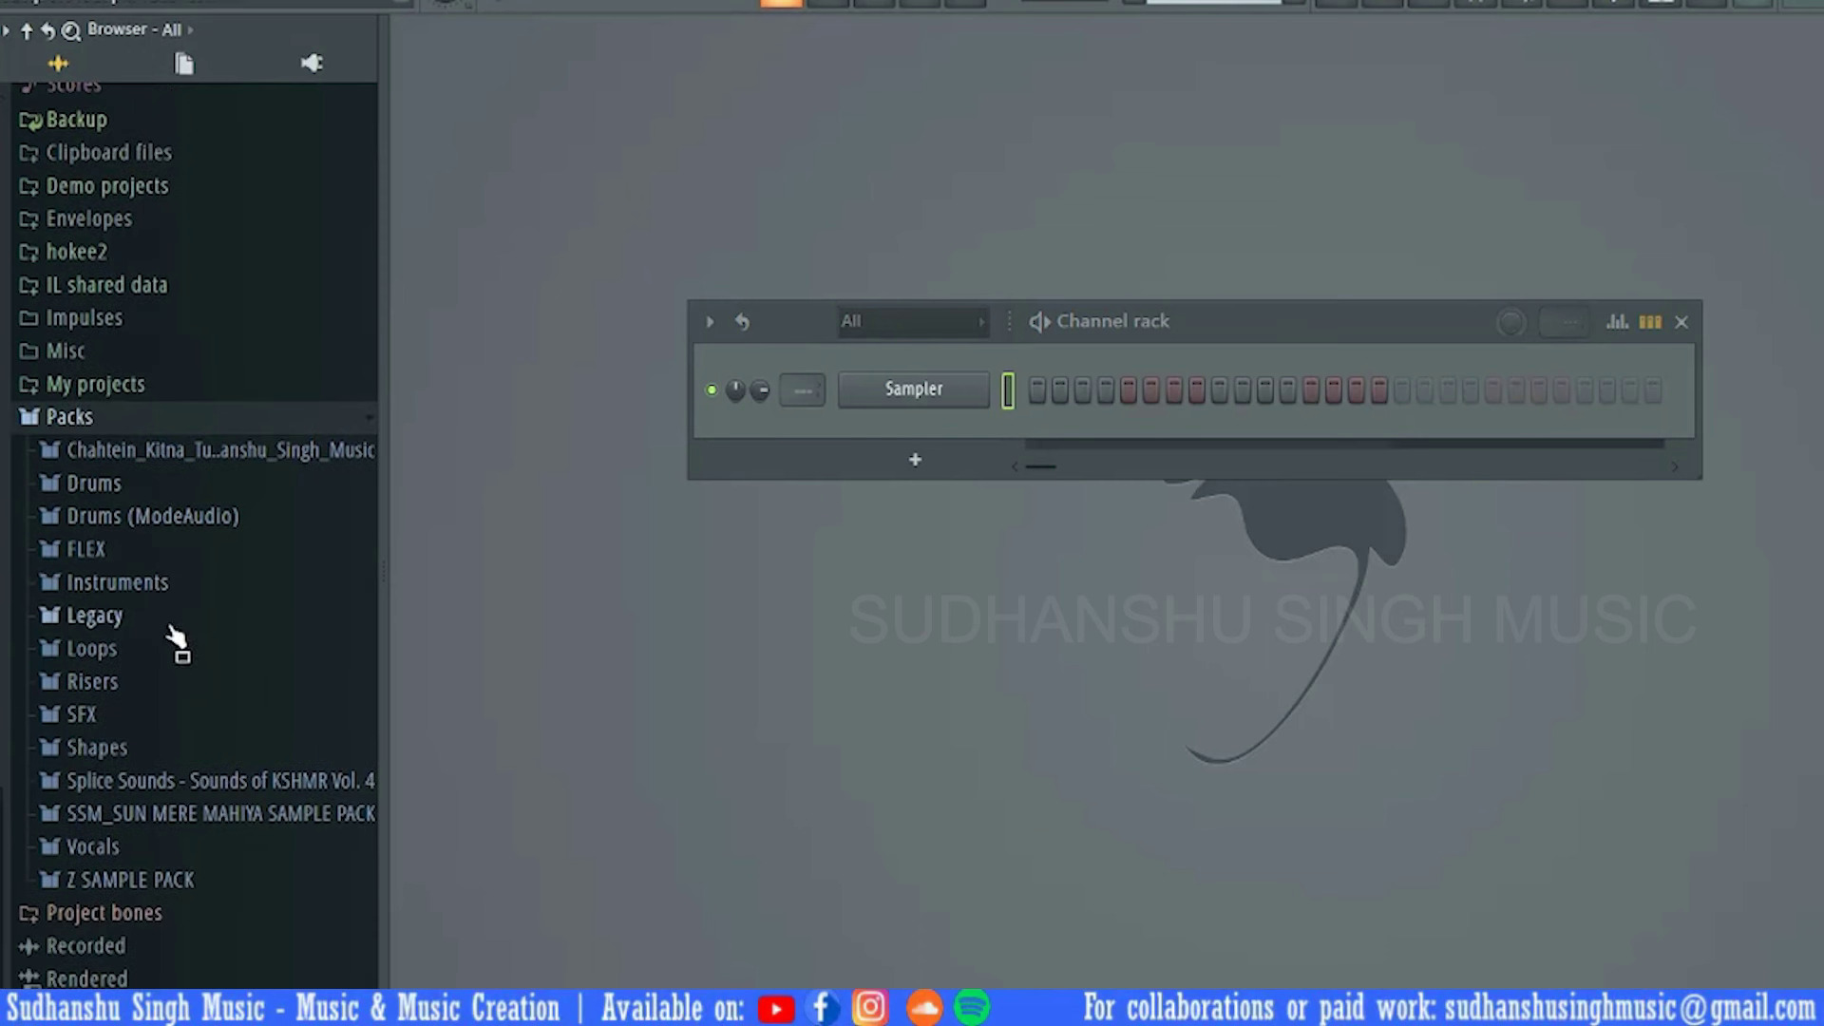
click(163, 616)
click(163, 646)
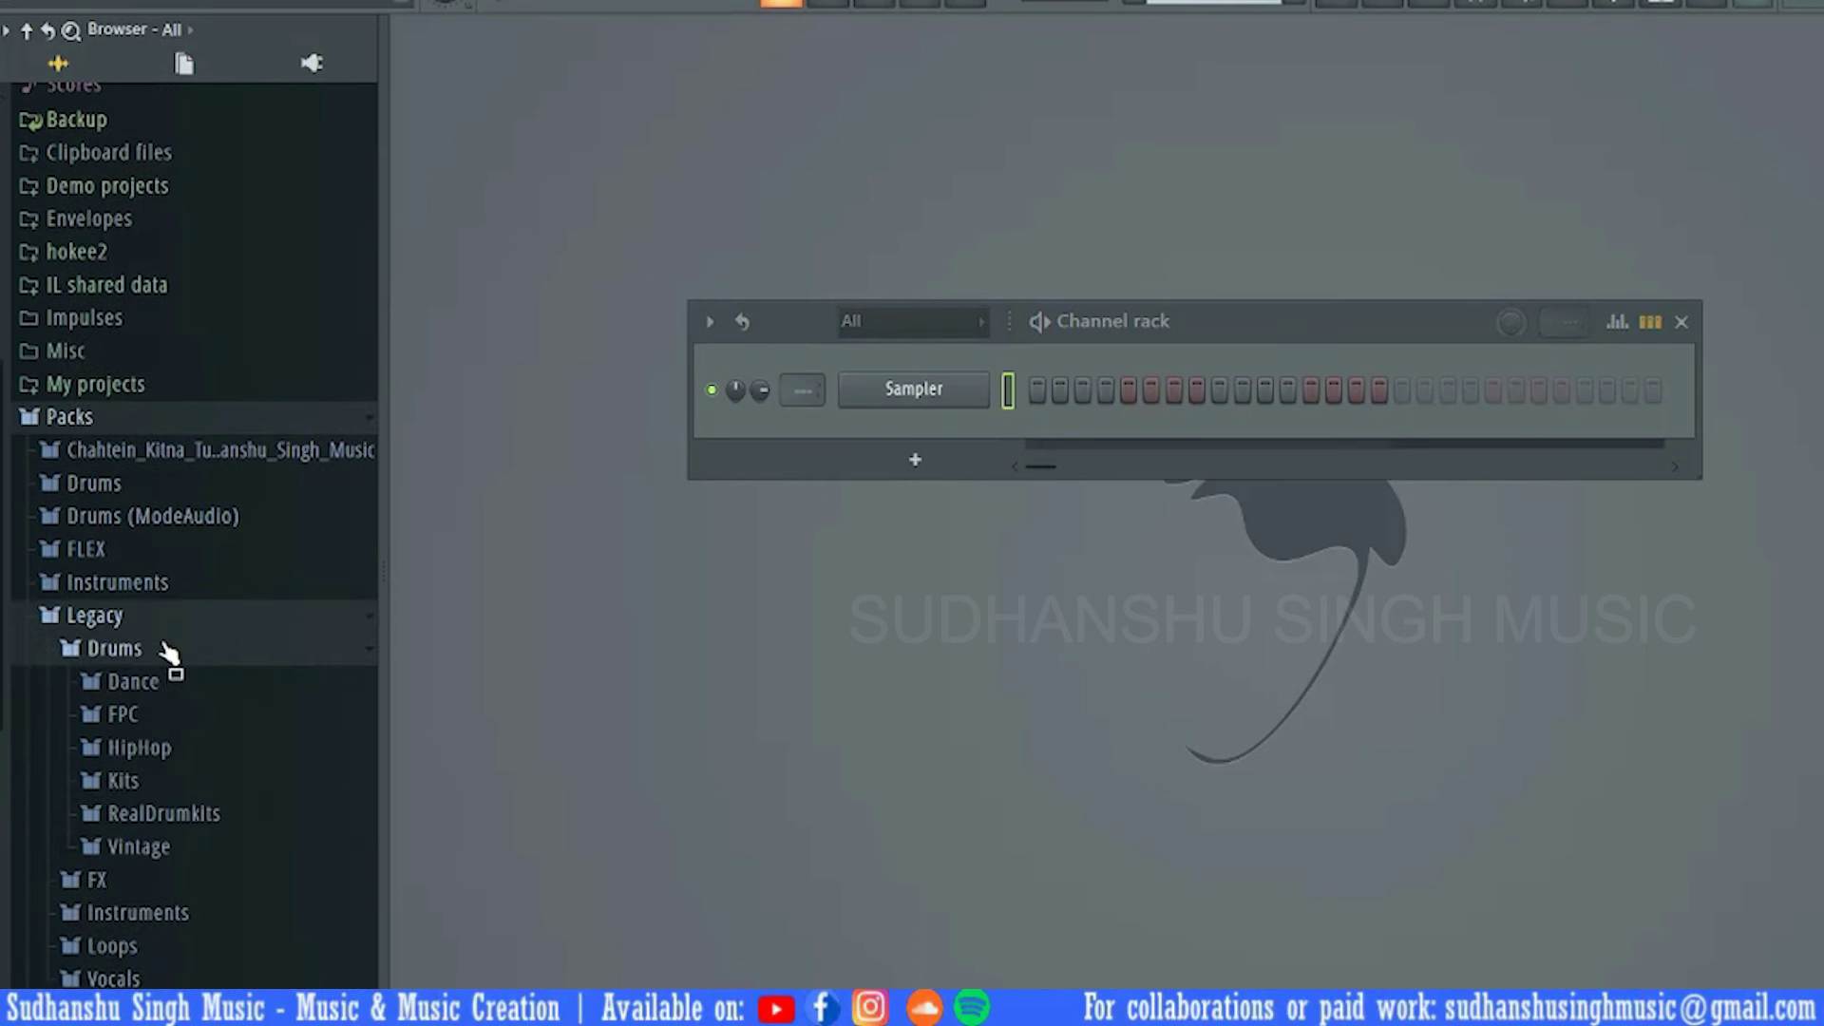
click(198, 749)
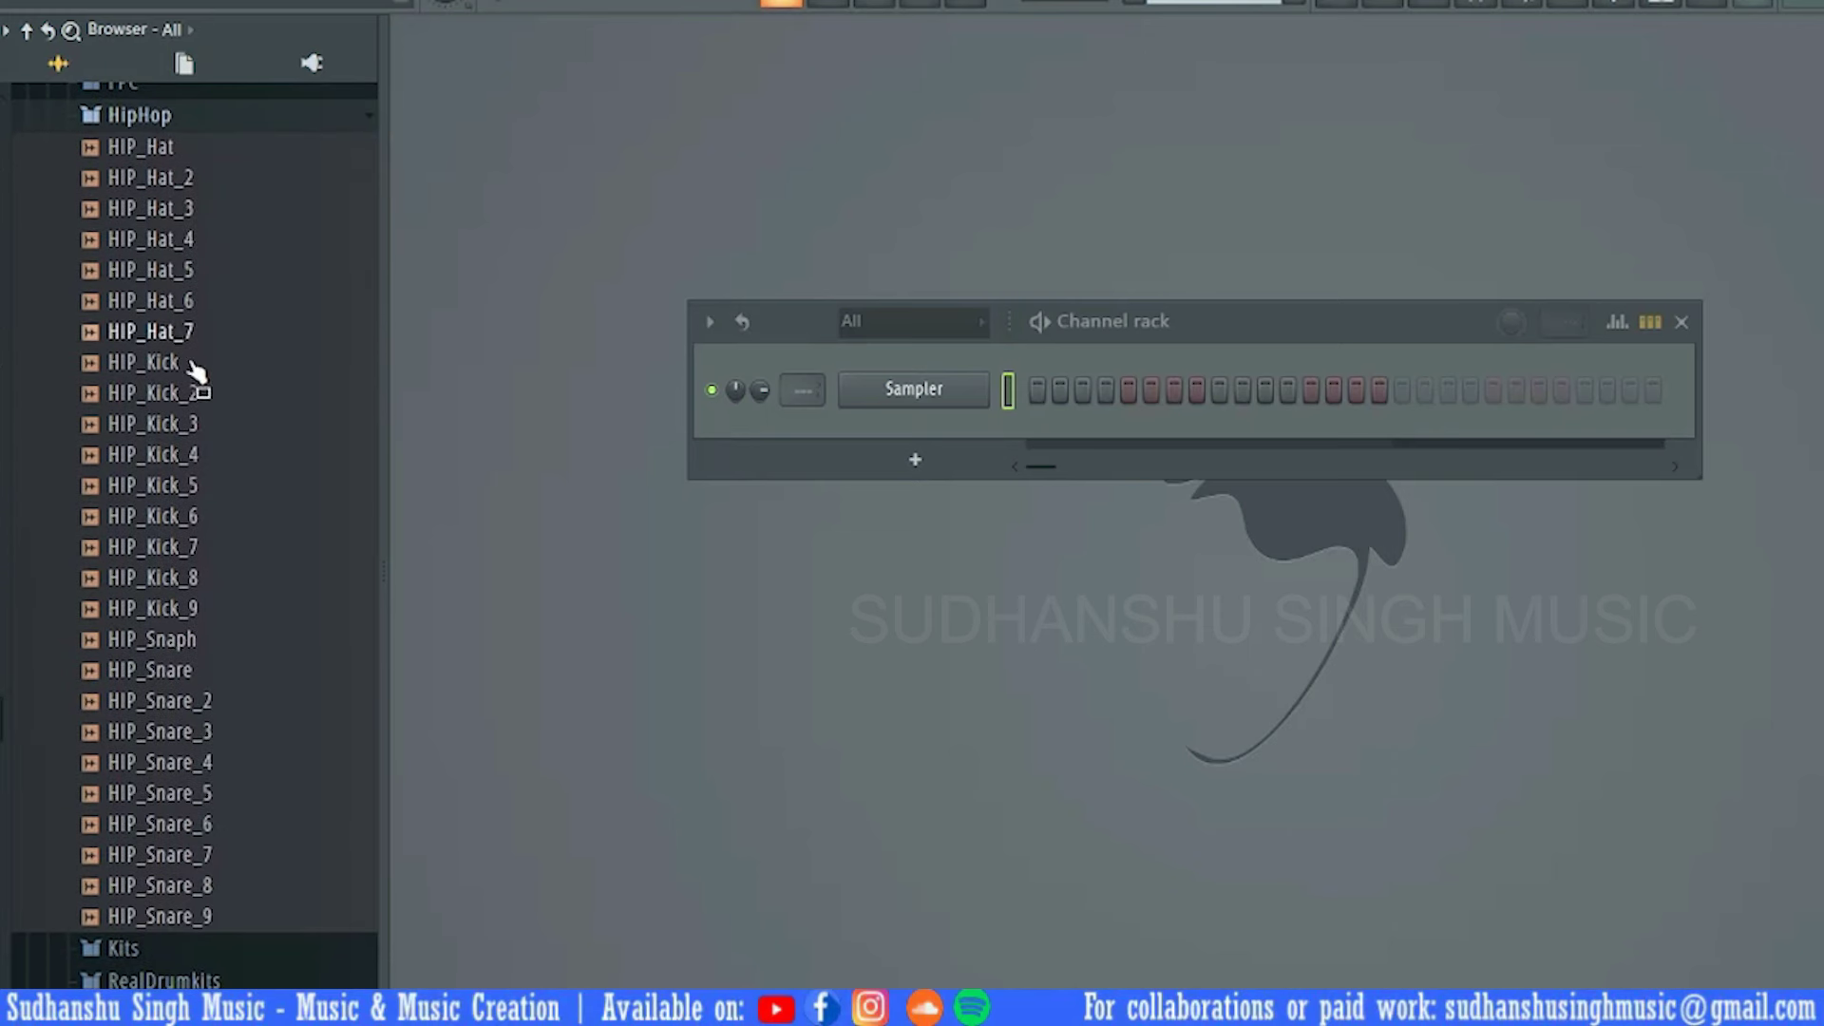
drag(215, 372, 217, 377)
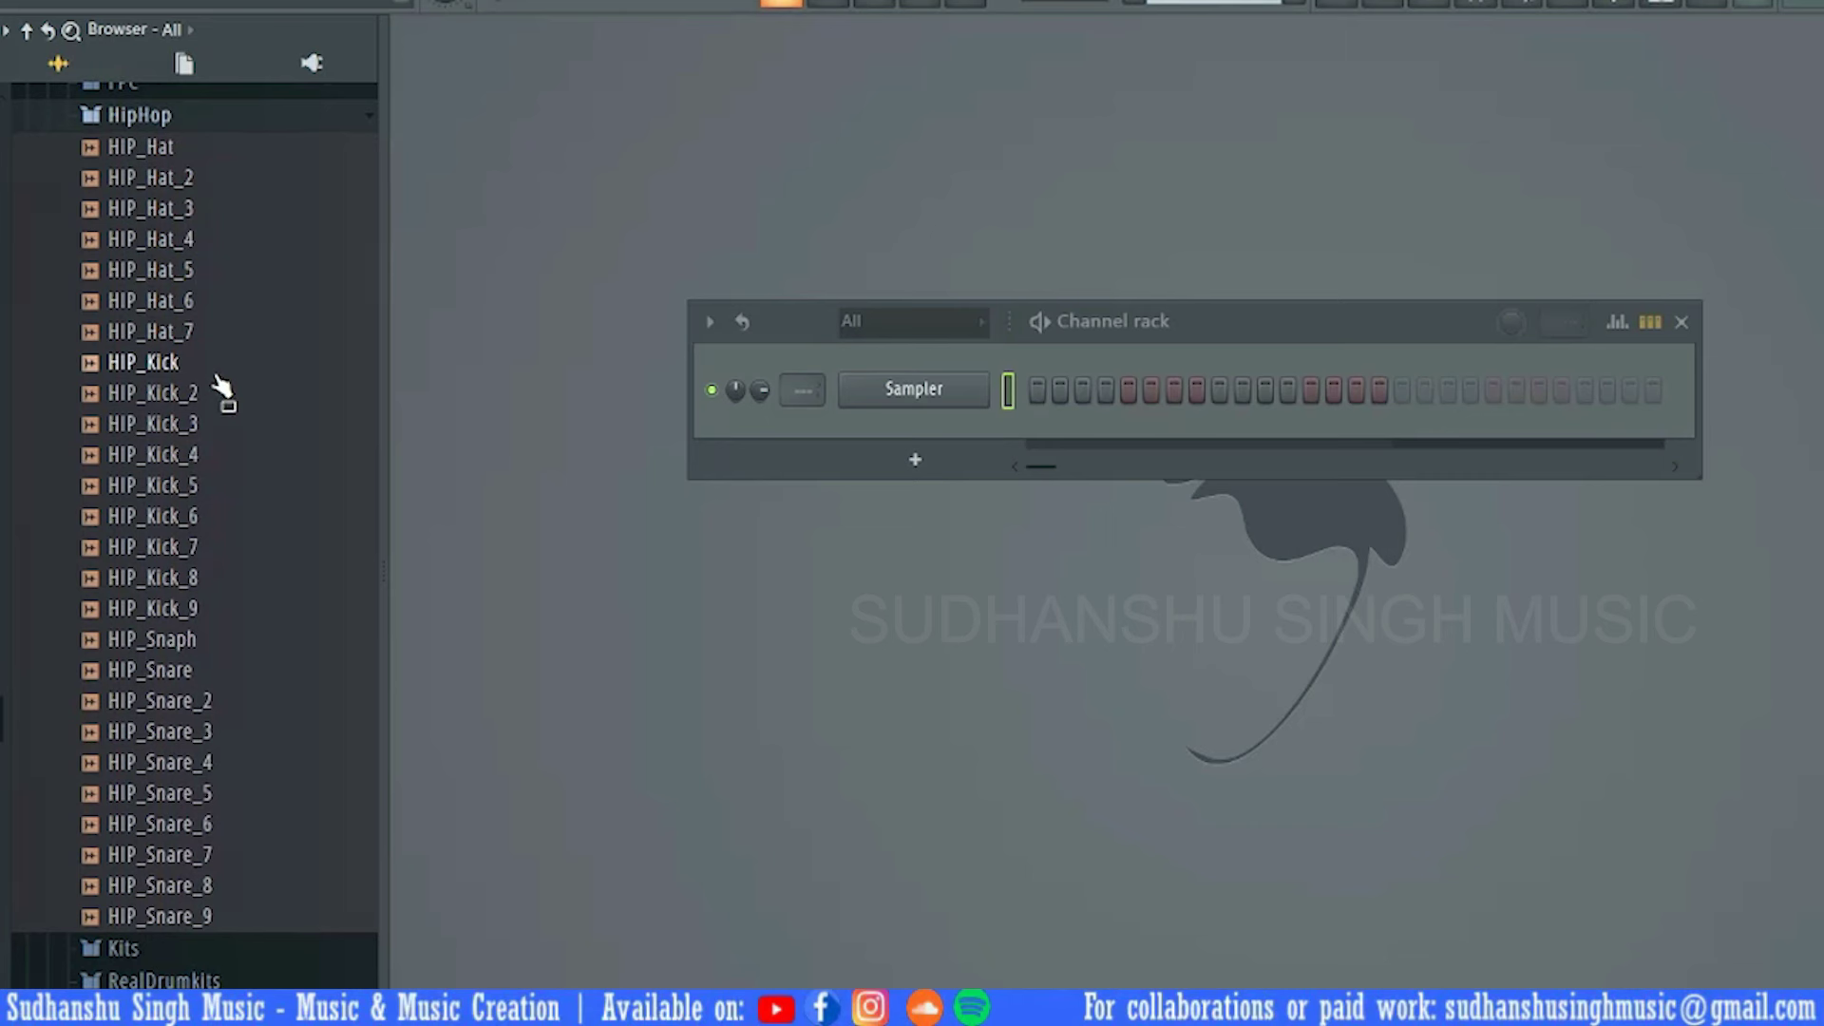
Audition the HipHop kick samples from HIP_Kick through HIP_Kick_9 to compare their sounds
click(216, 372)
click(216, 403)
click(218, 429)
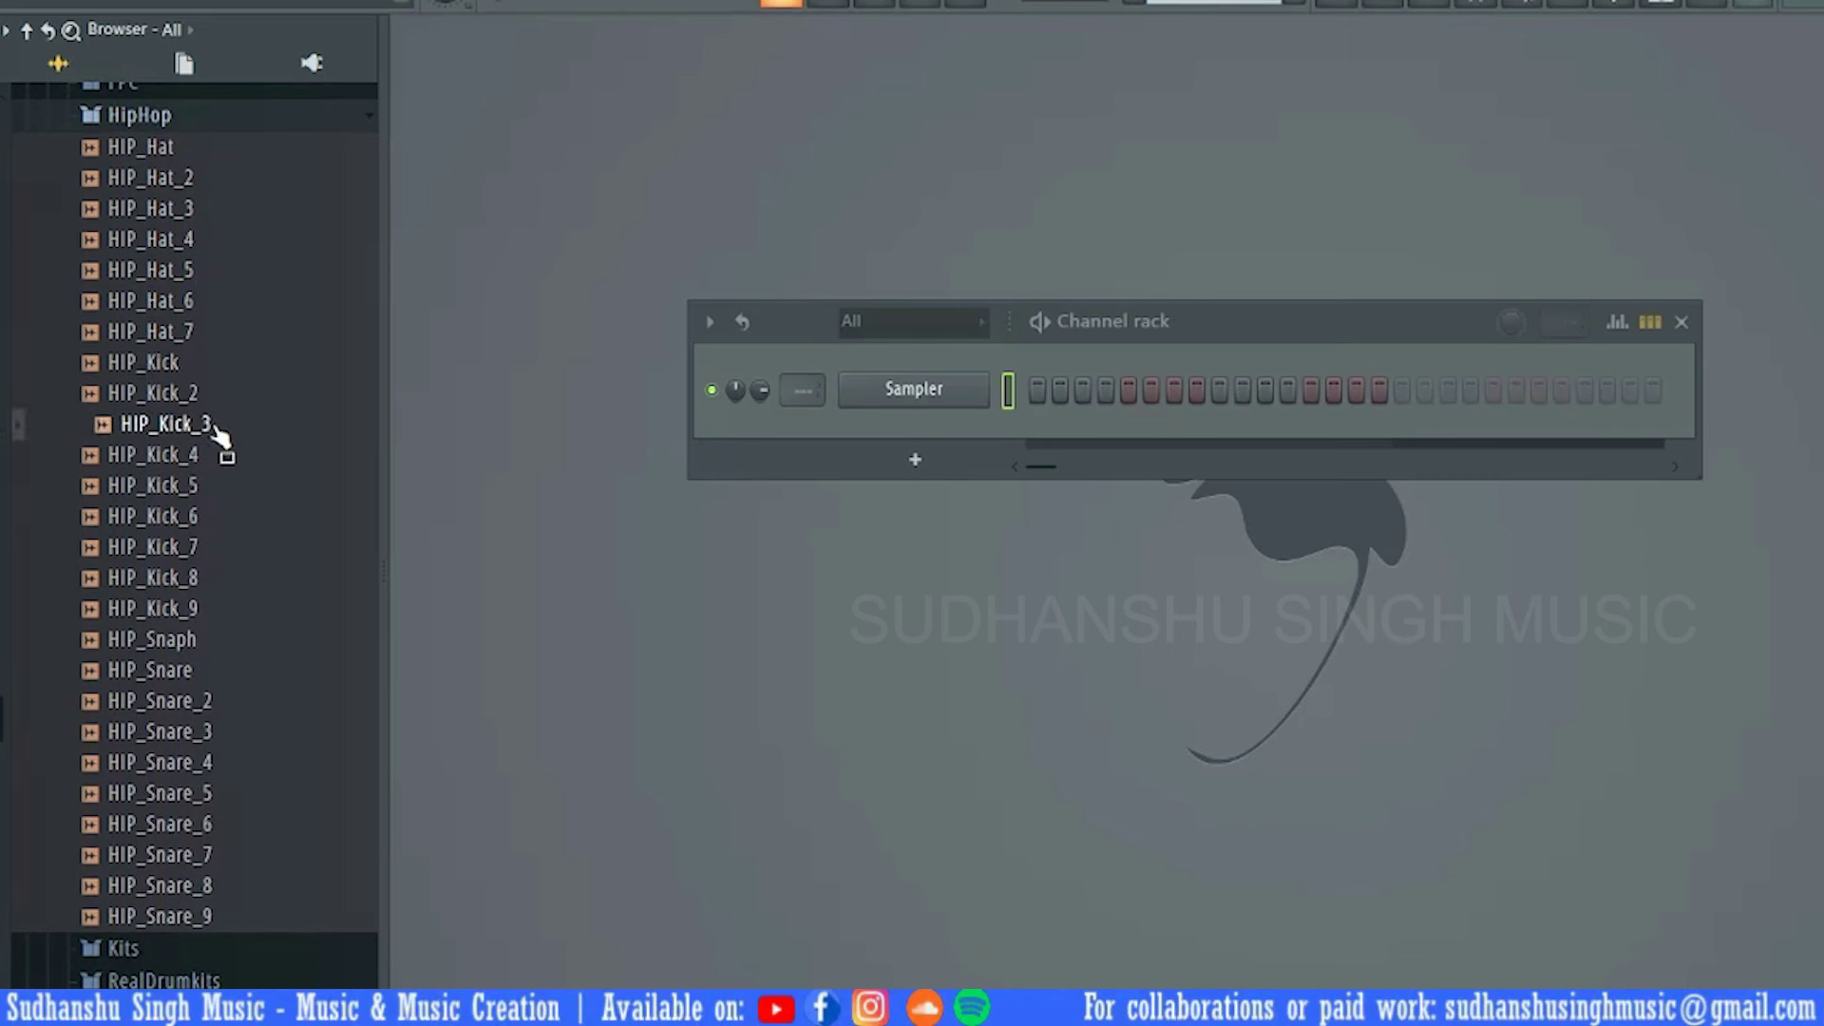
click(214, 460)
click(220, 487)
click(226, 515)
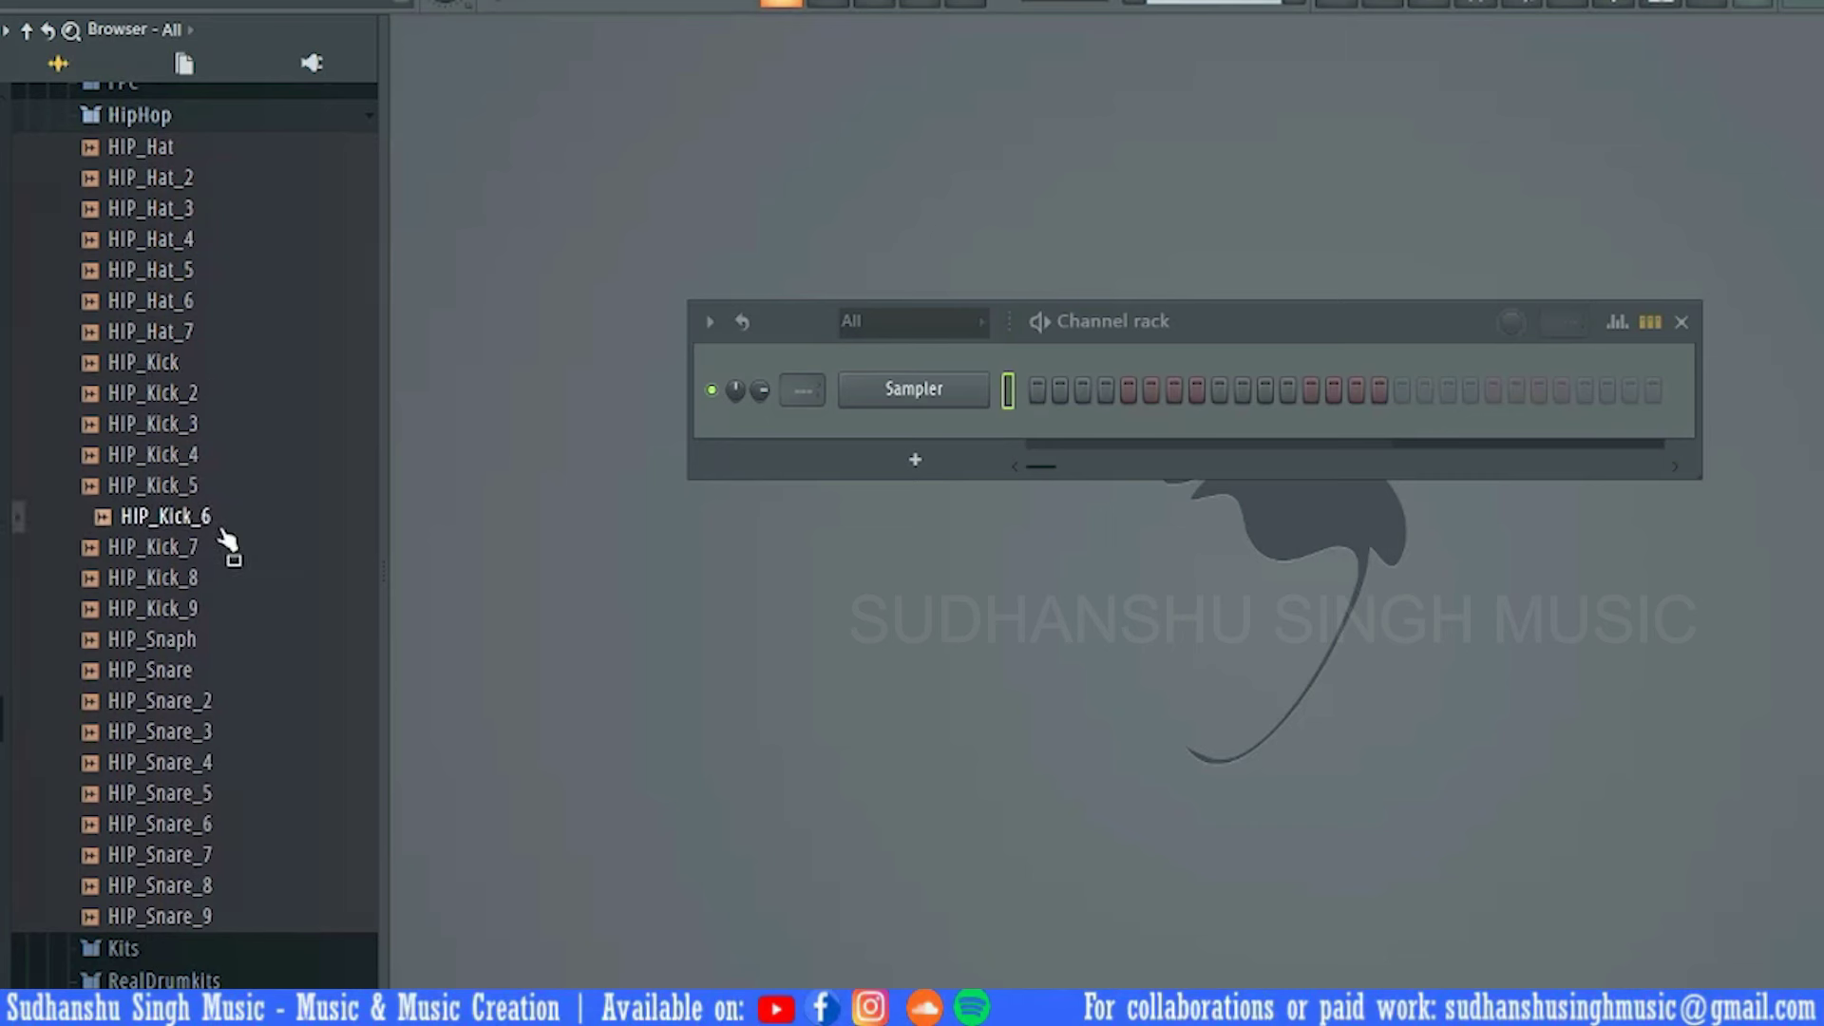
click(227, 573)
click(226, 556)
click(226, 573)
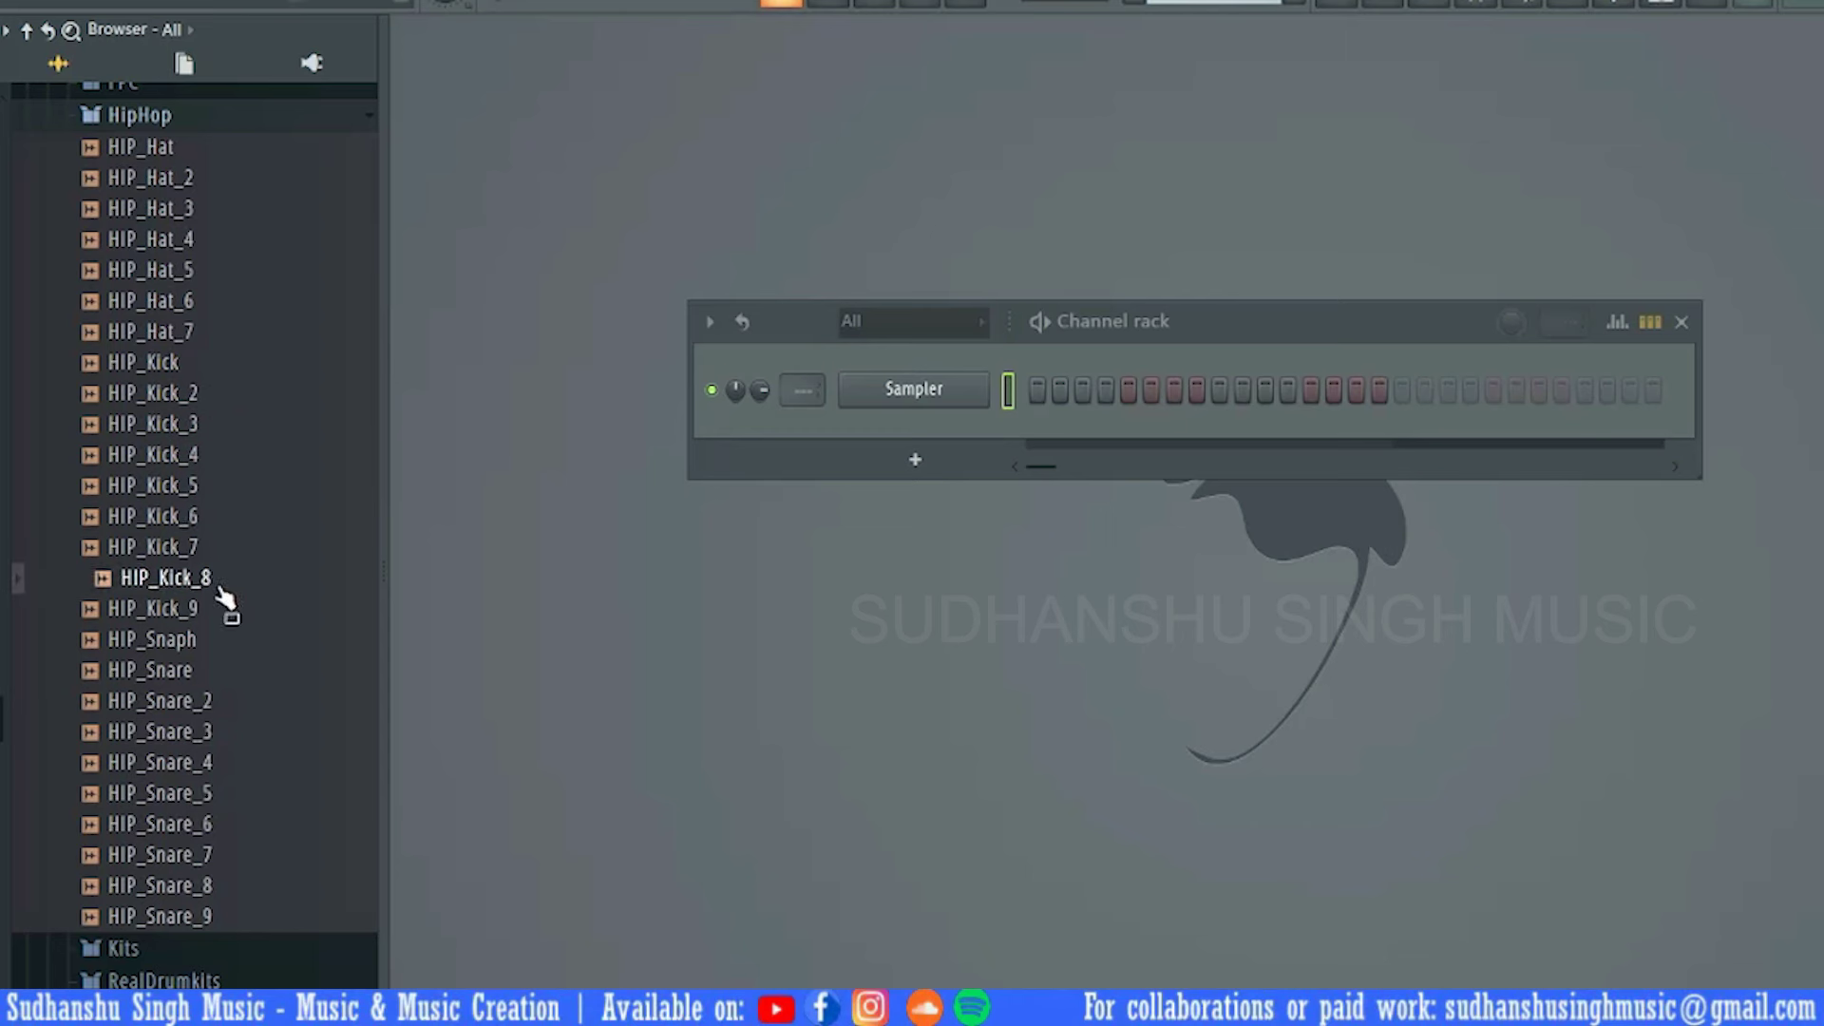
click(224, 611)
click(212, 580)
click(201, 551)
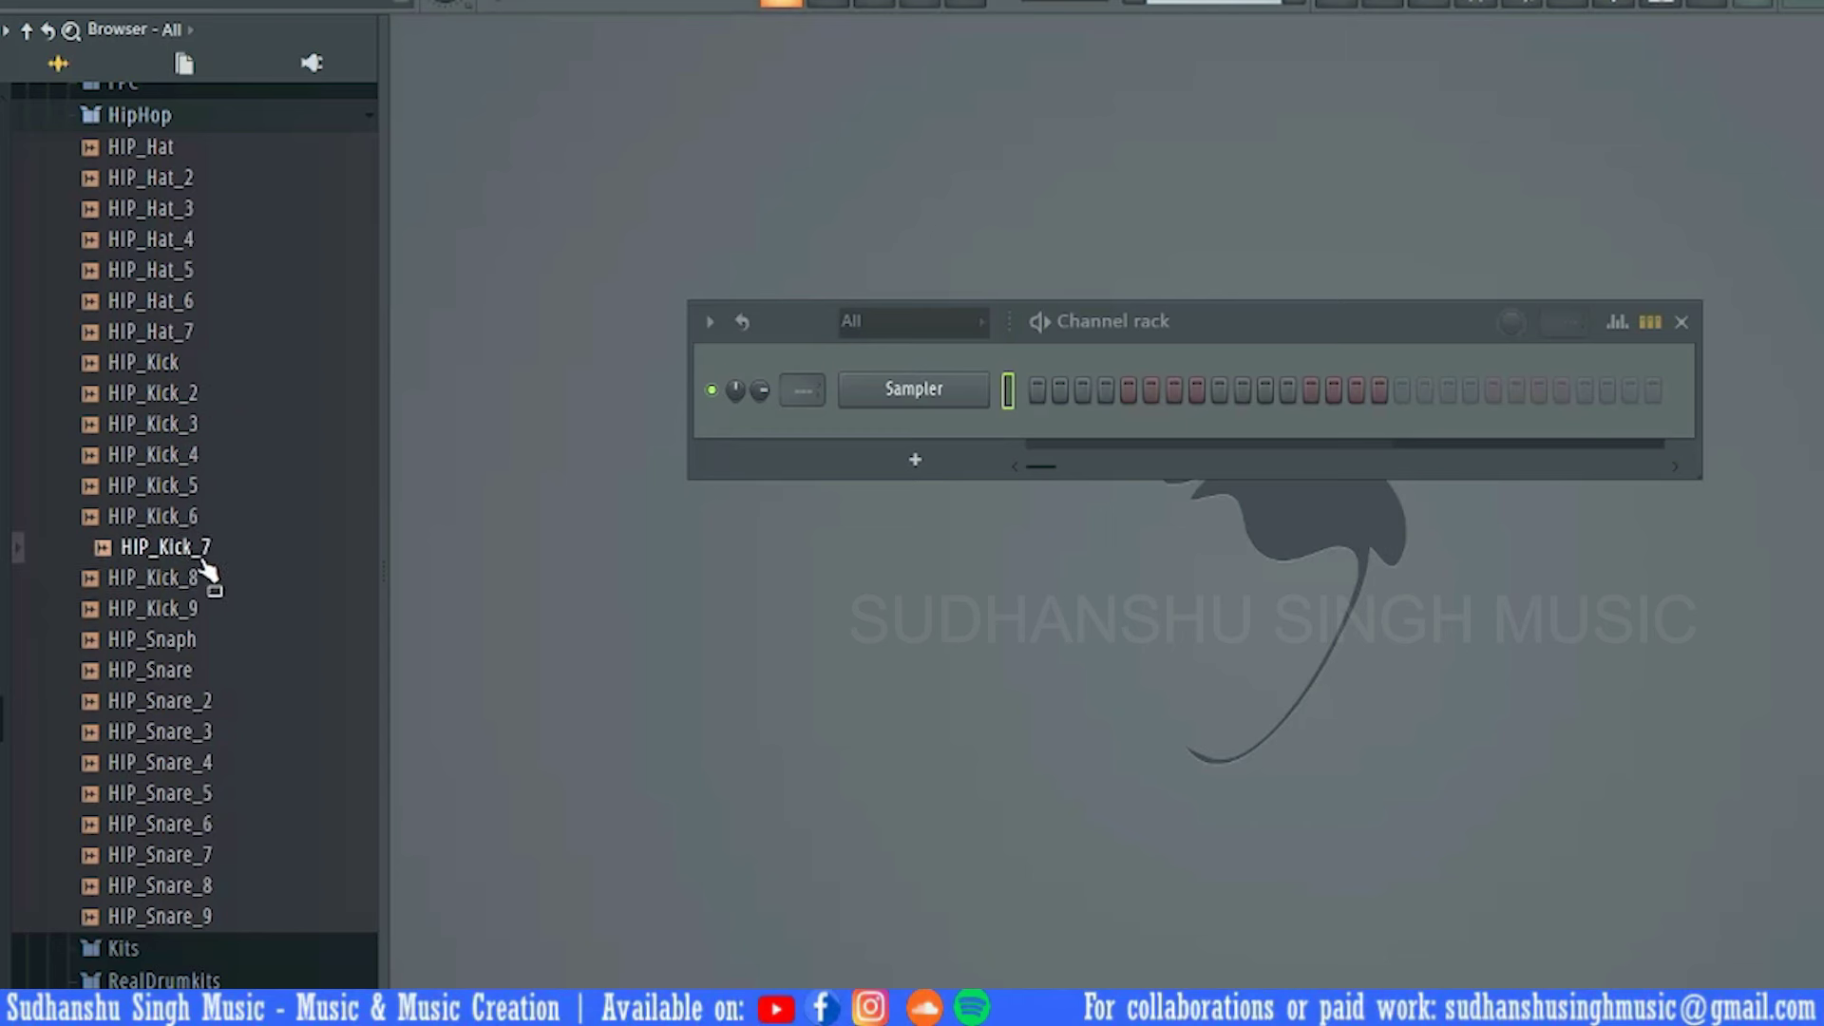
click(199, 581)
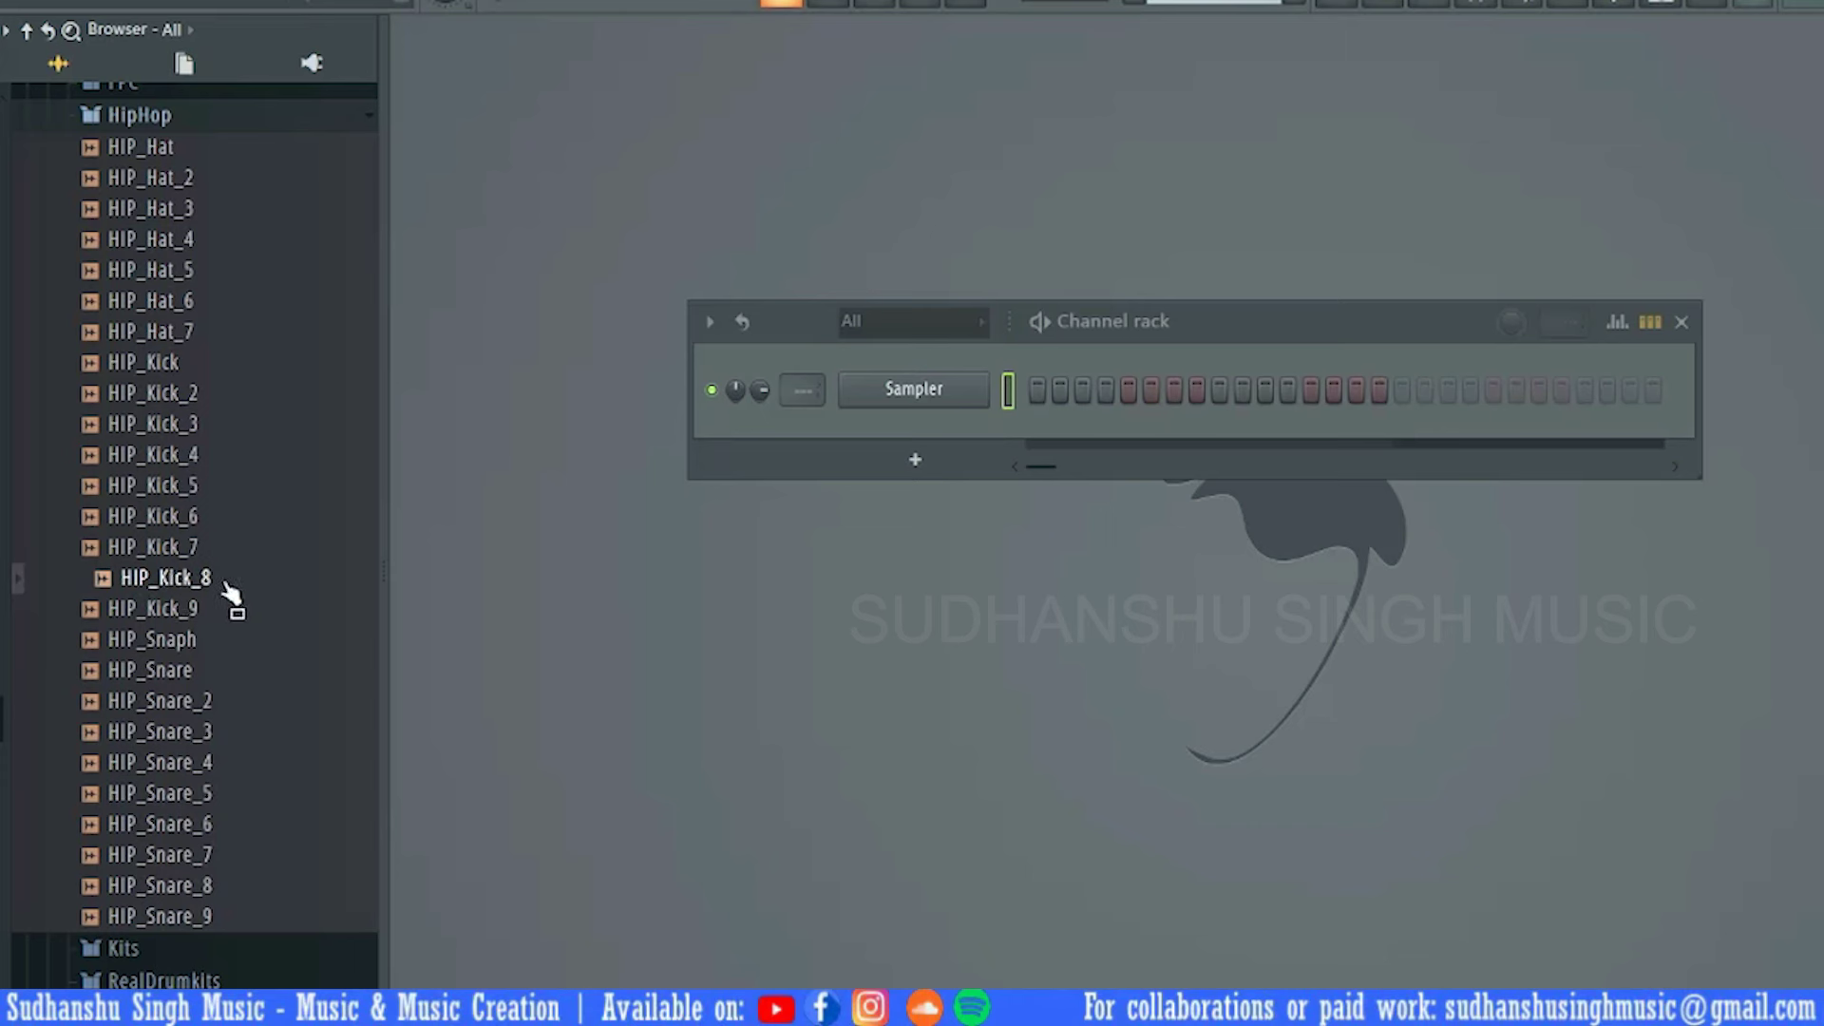
Add the HIP_Kick_8 sample as a new channel below Sampler, and view and close its channel settings window
drag(167, 581, 938, 397)
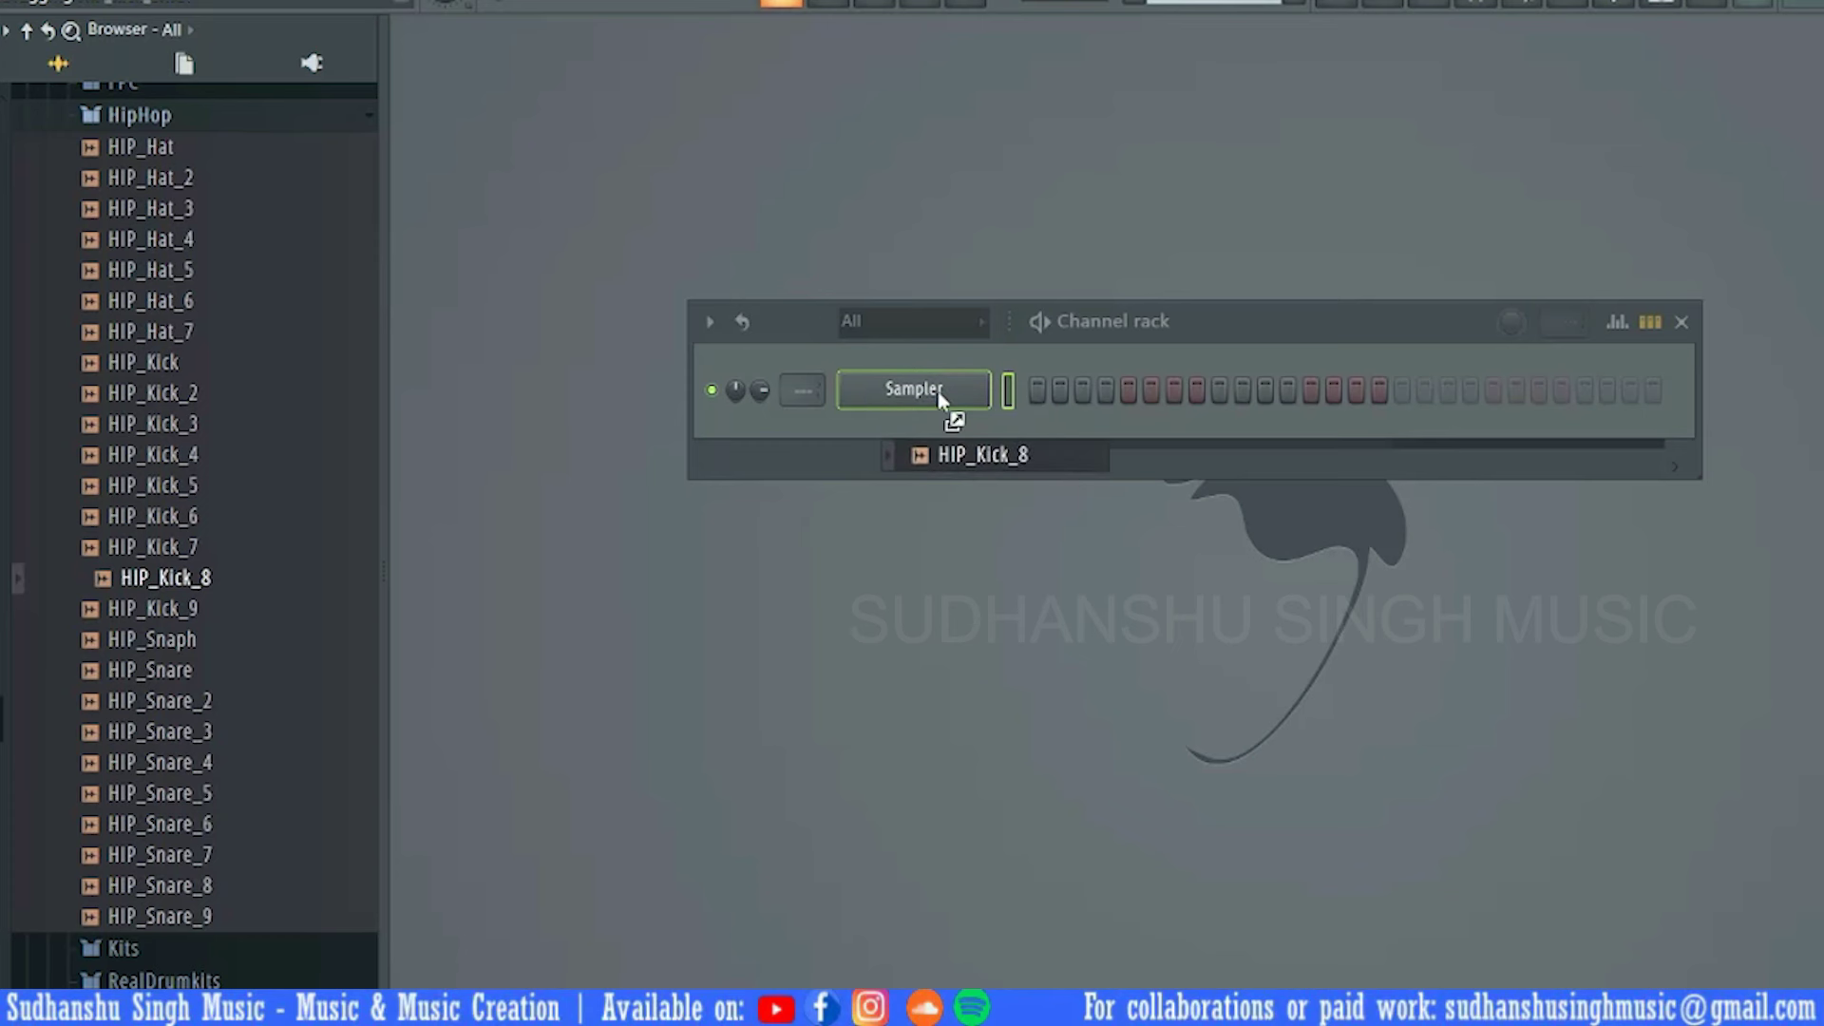
drag(939, 397, 935, 426)
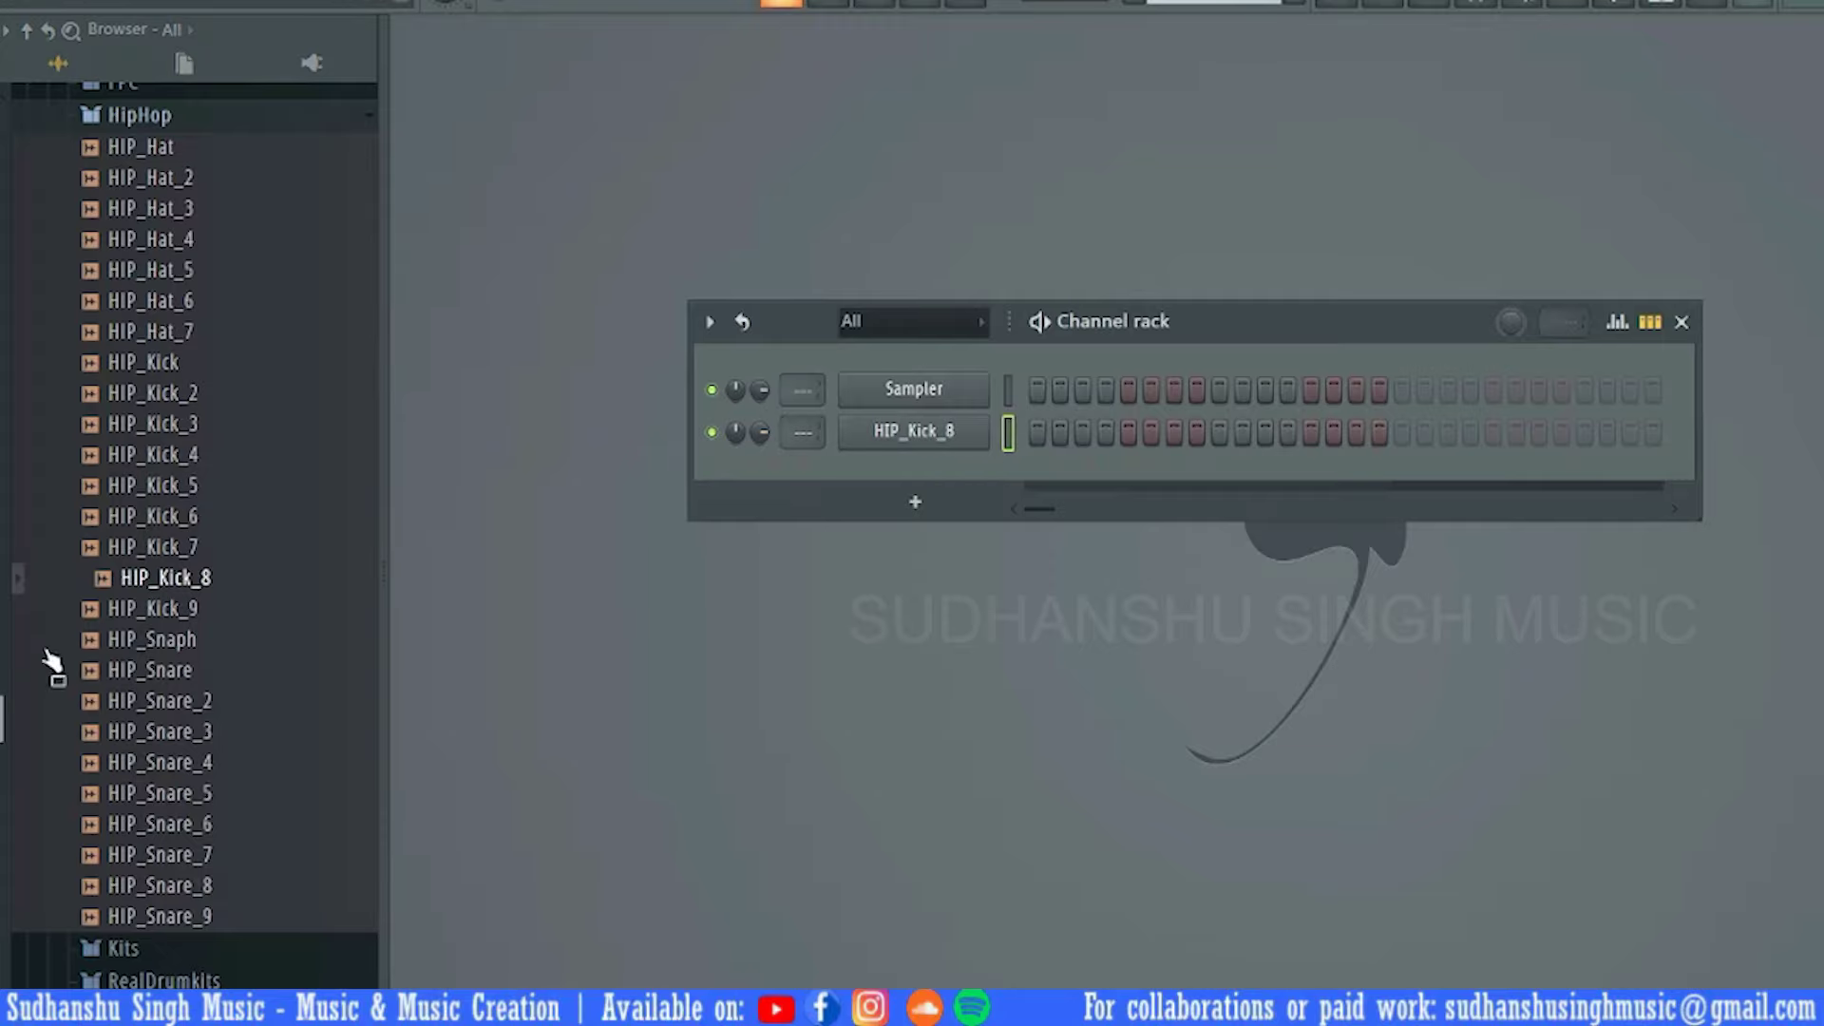
click(961, 439)
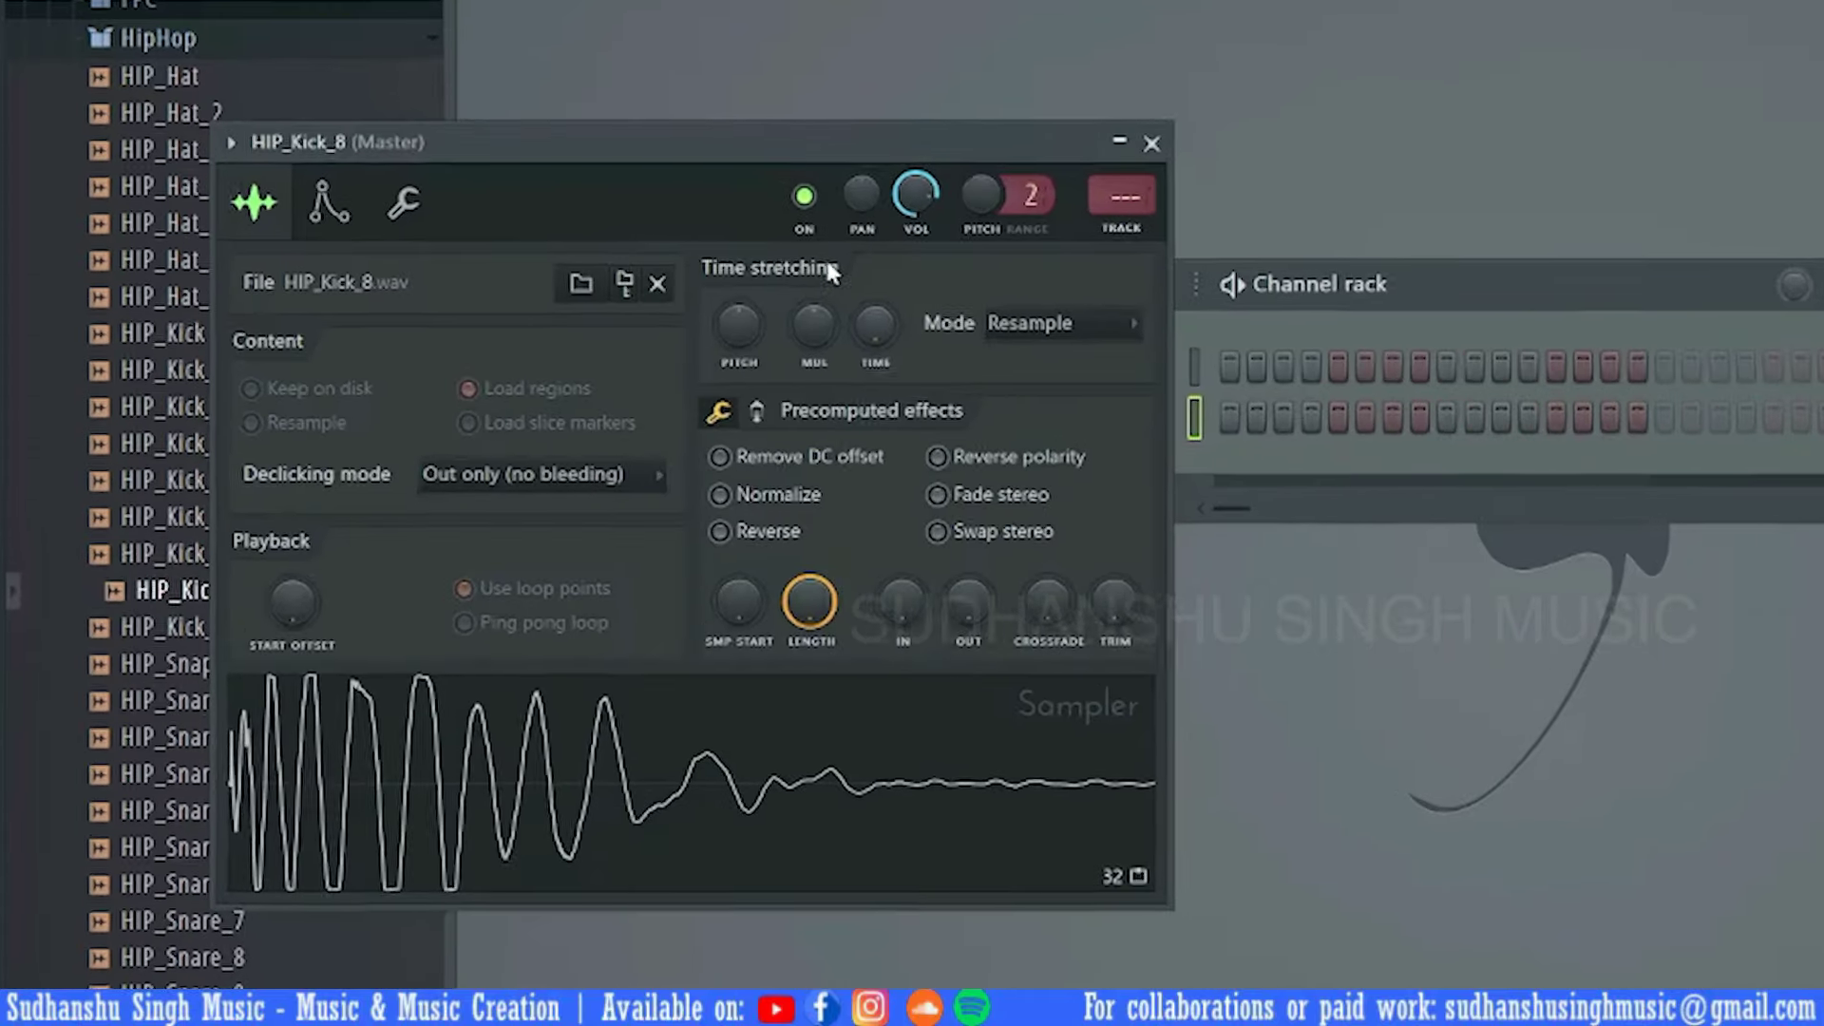
drag(750, 147, 811, 12)
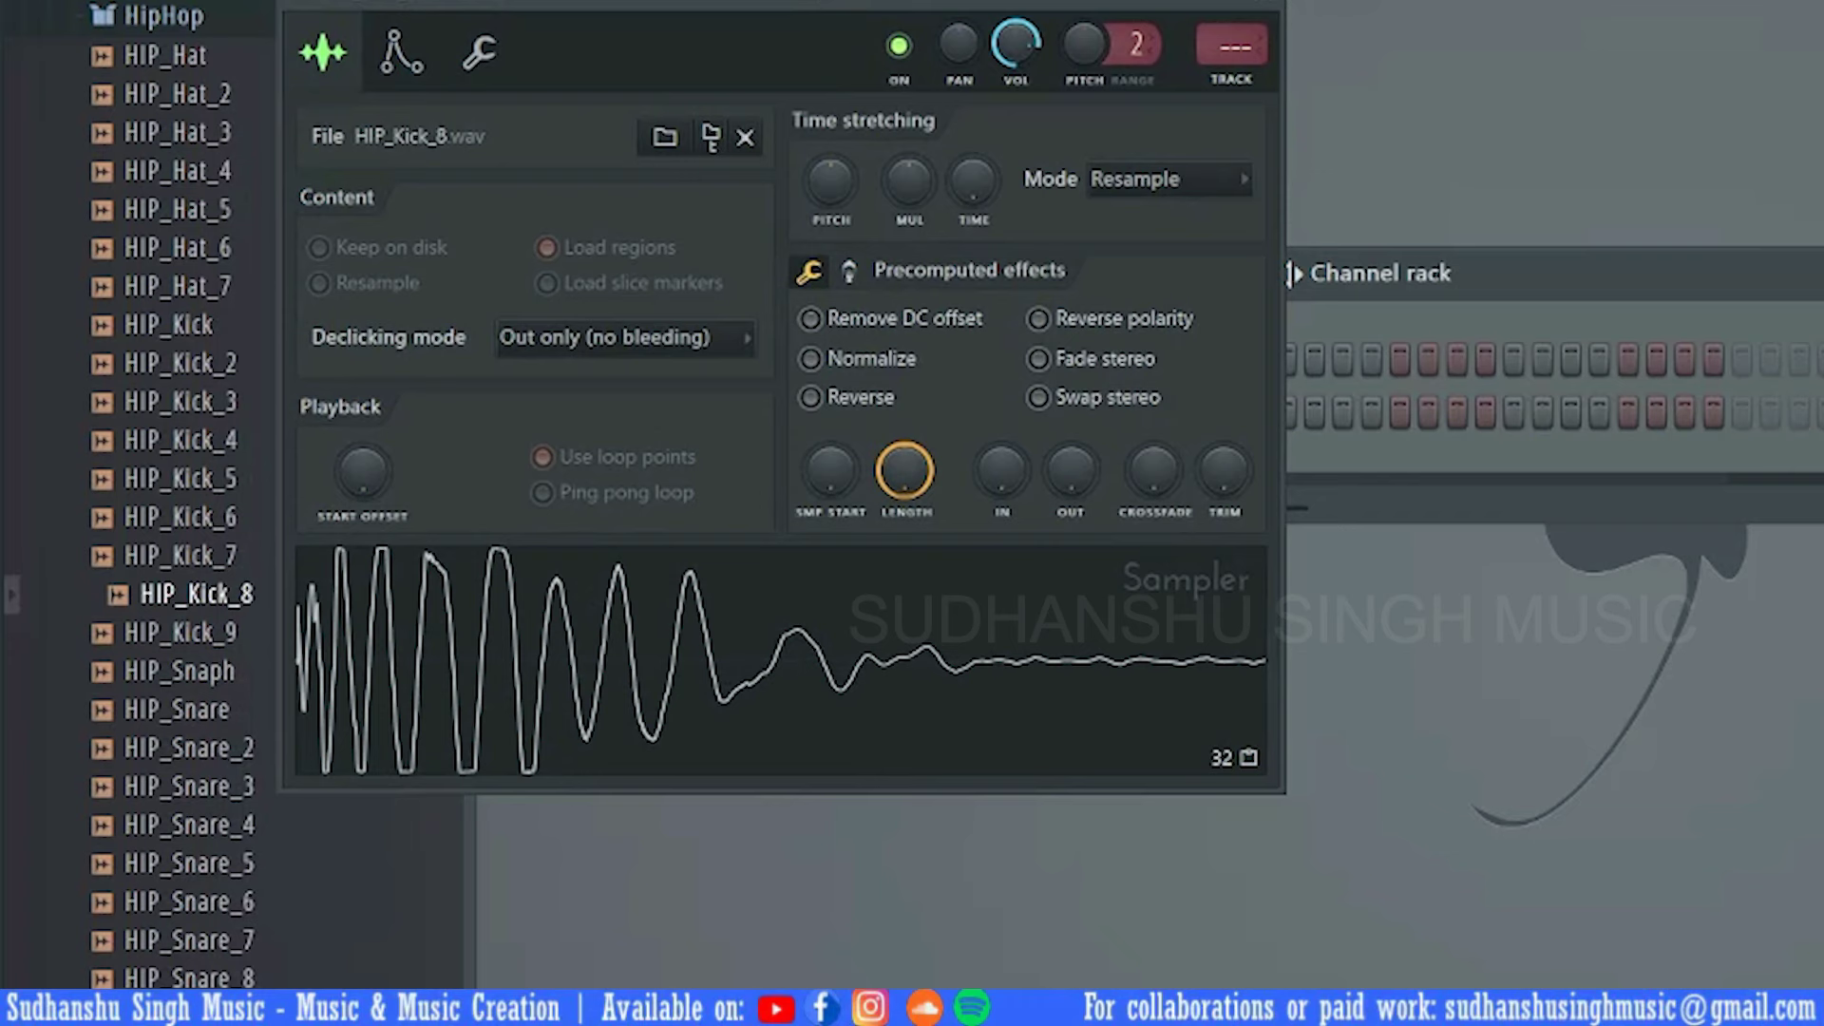
drag(363, 2, 596, 34)
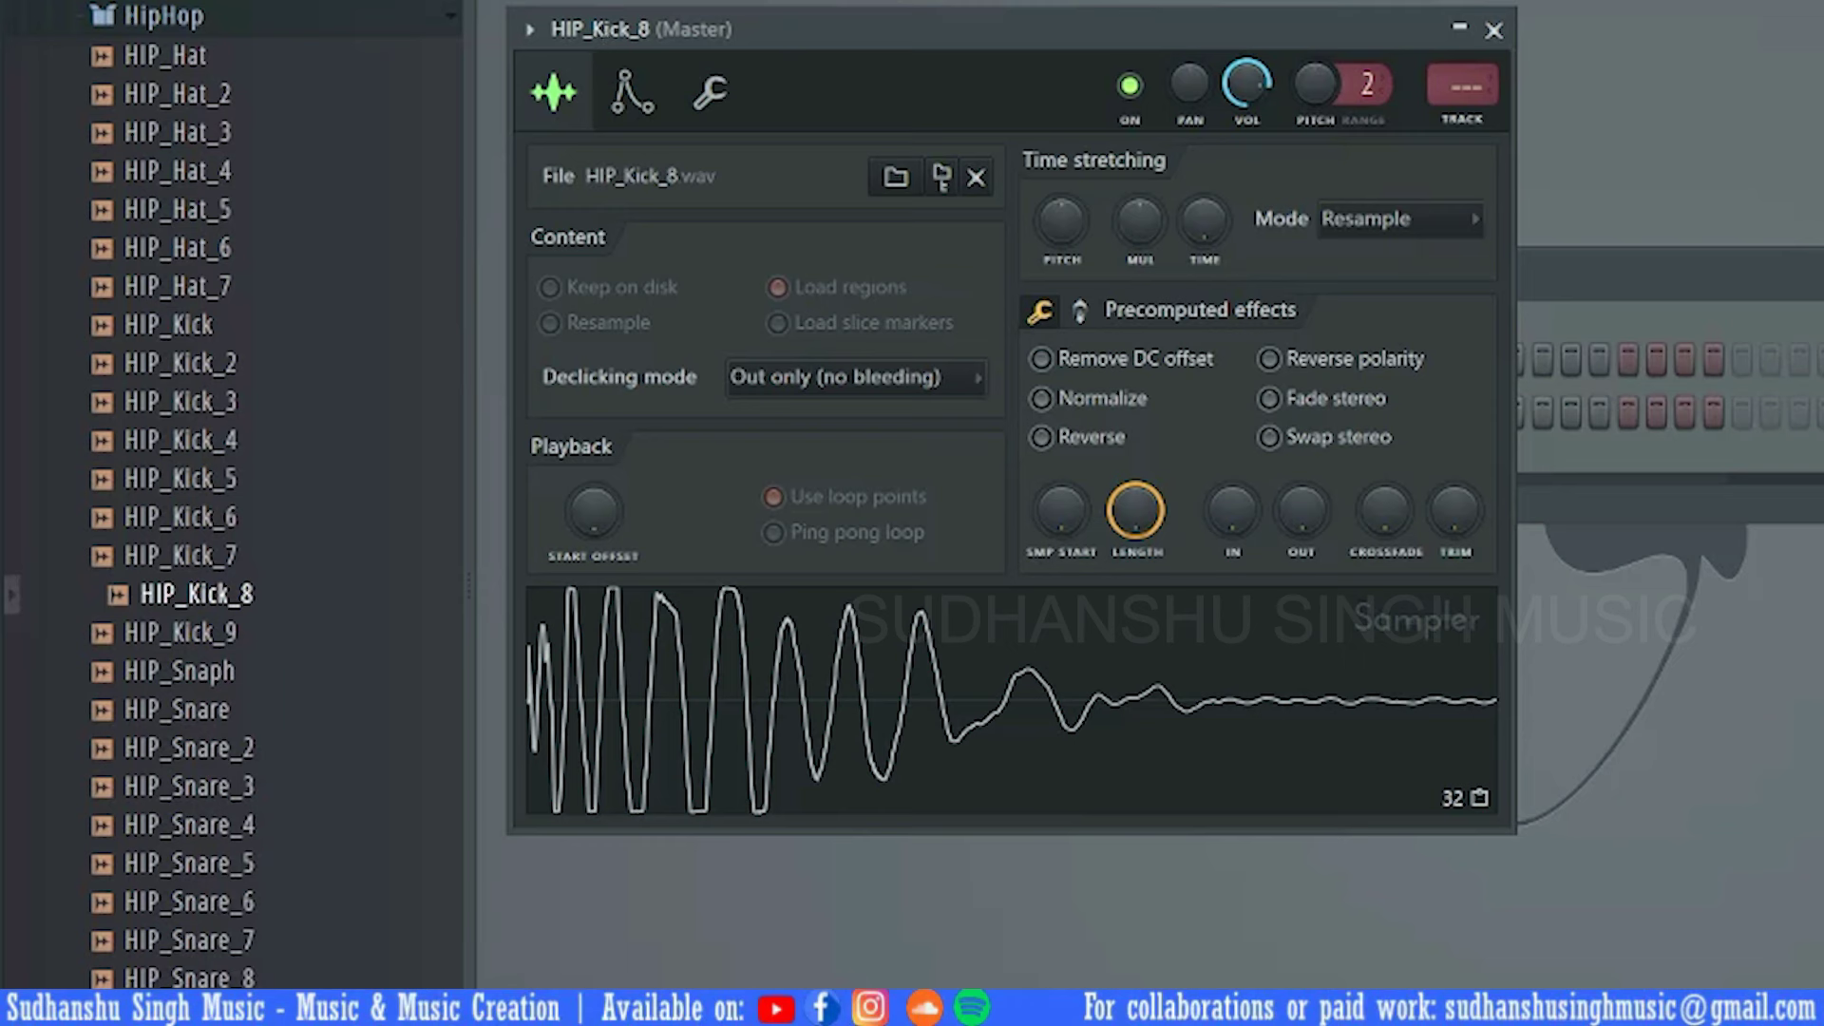
click(1493, 30)
Move the Channel rack beside the browser and program HIP_Kick_8 on steps 1, 5, 9 and 13
drag(1451, 266, 1072, 179)
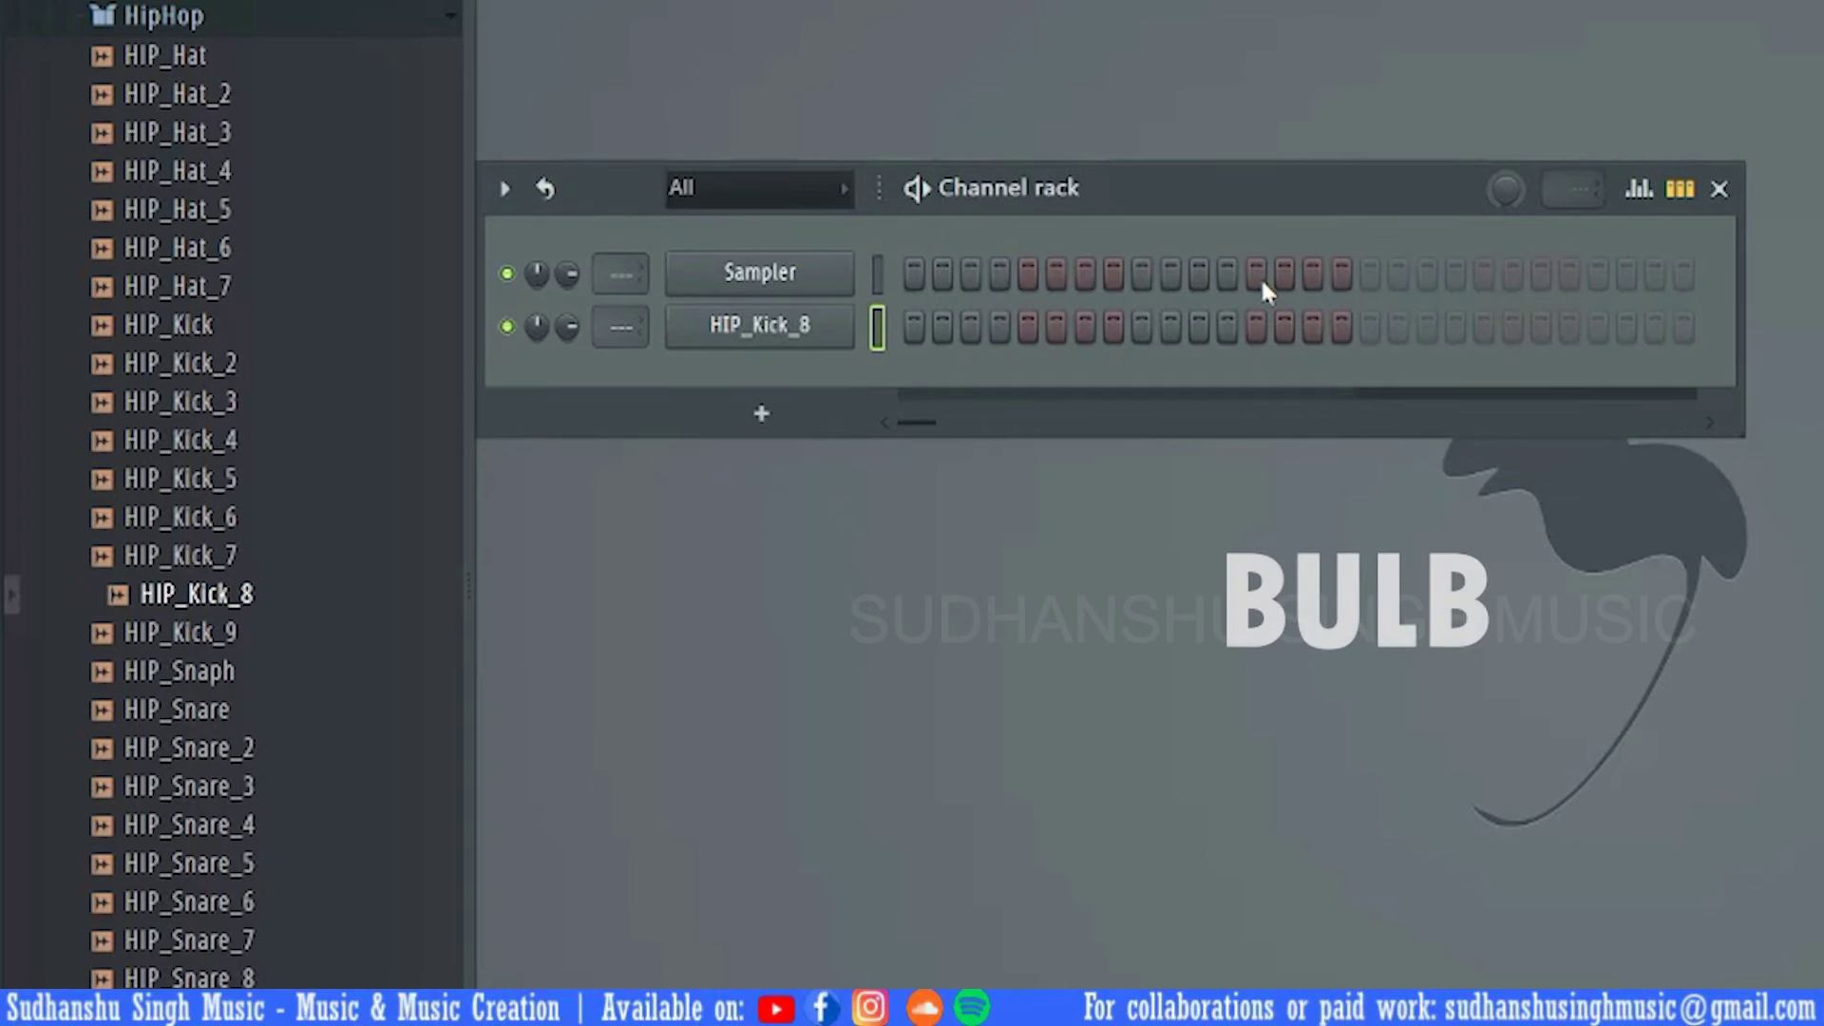
click(1000, 327)
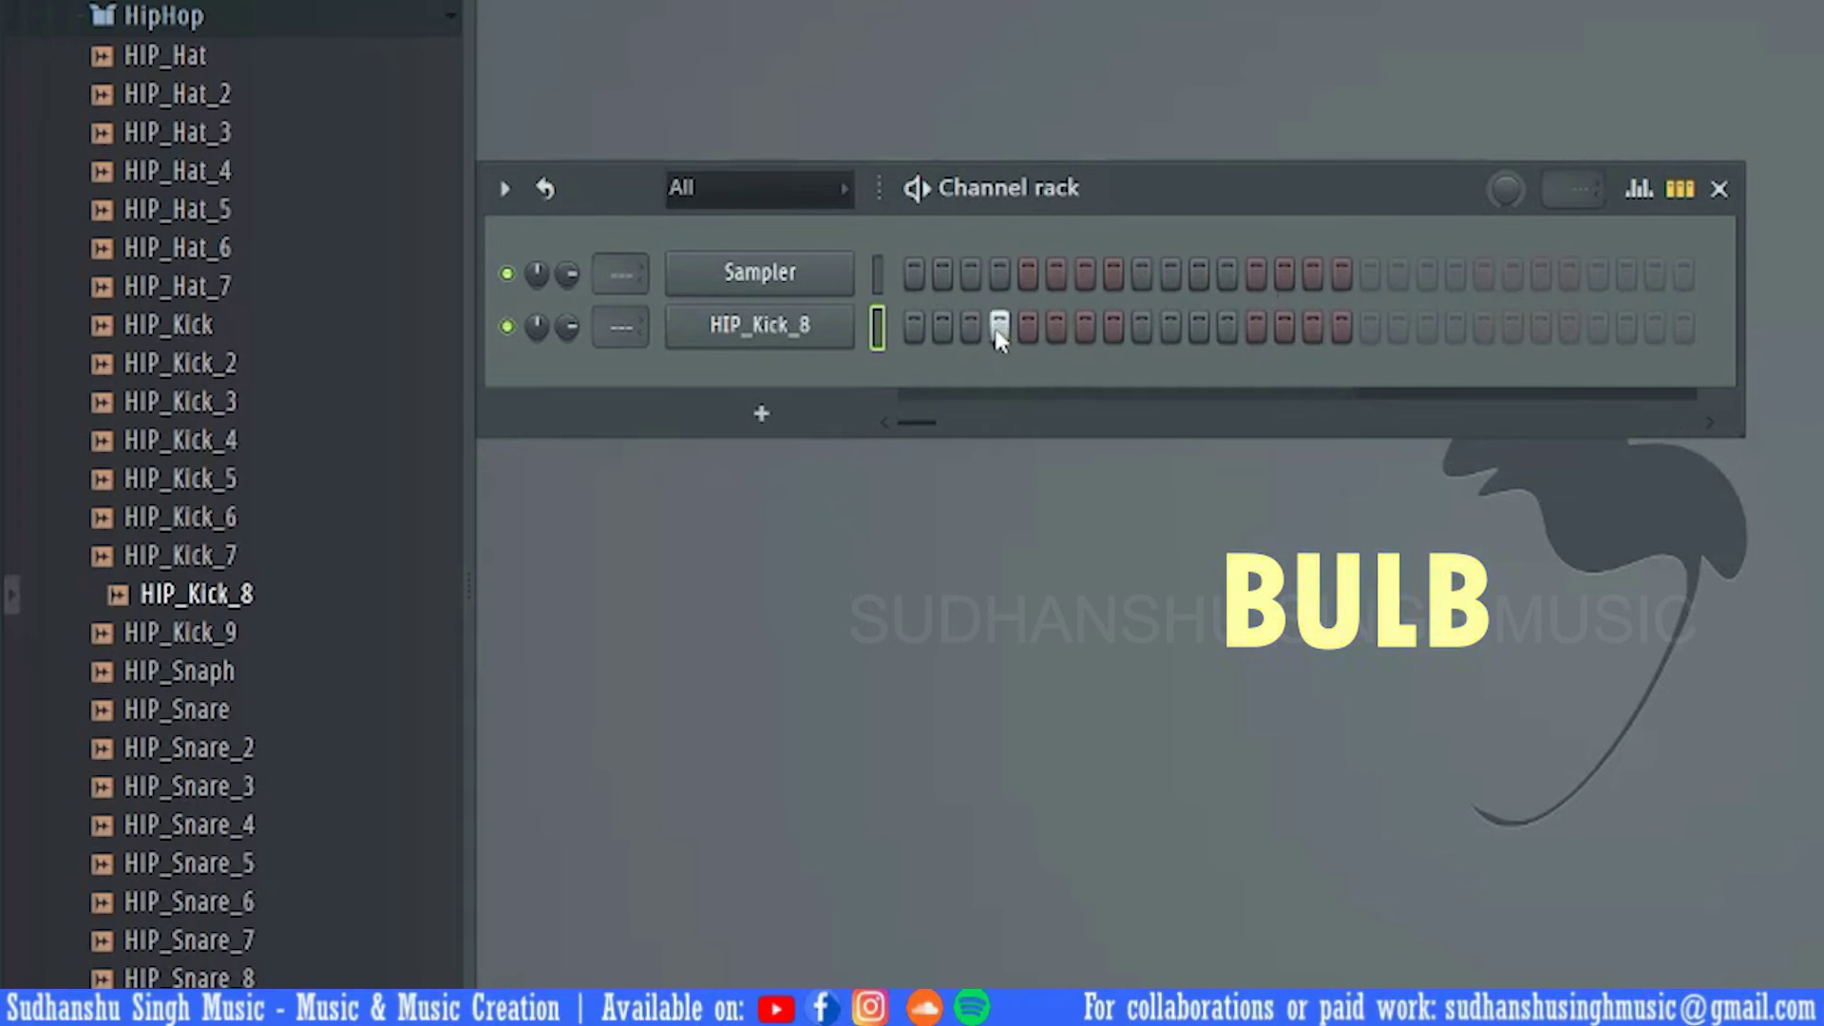
click(999, 327)
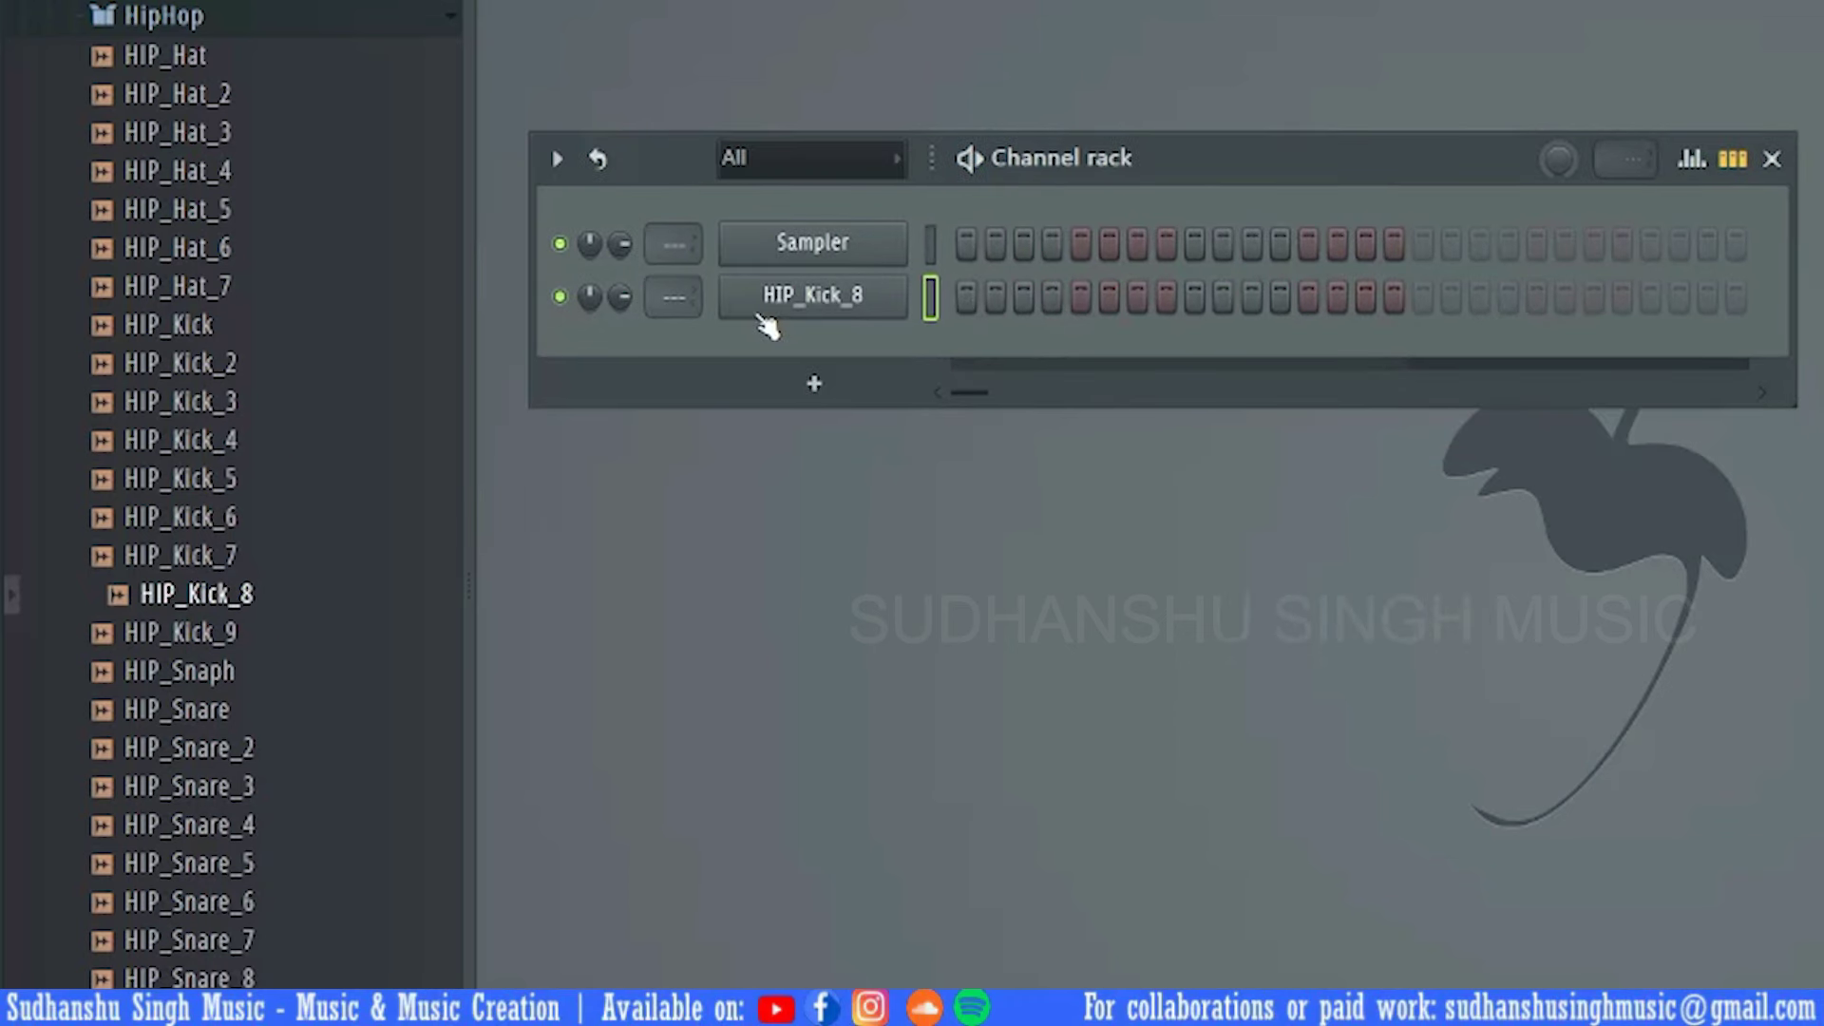
click(965, 295)
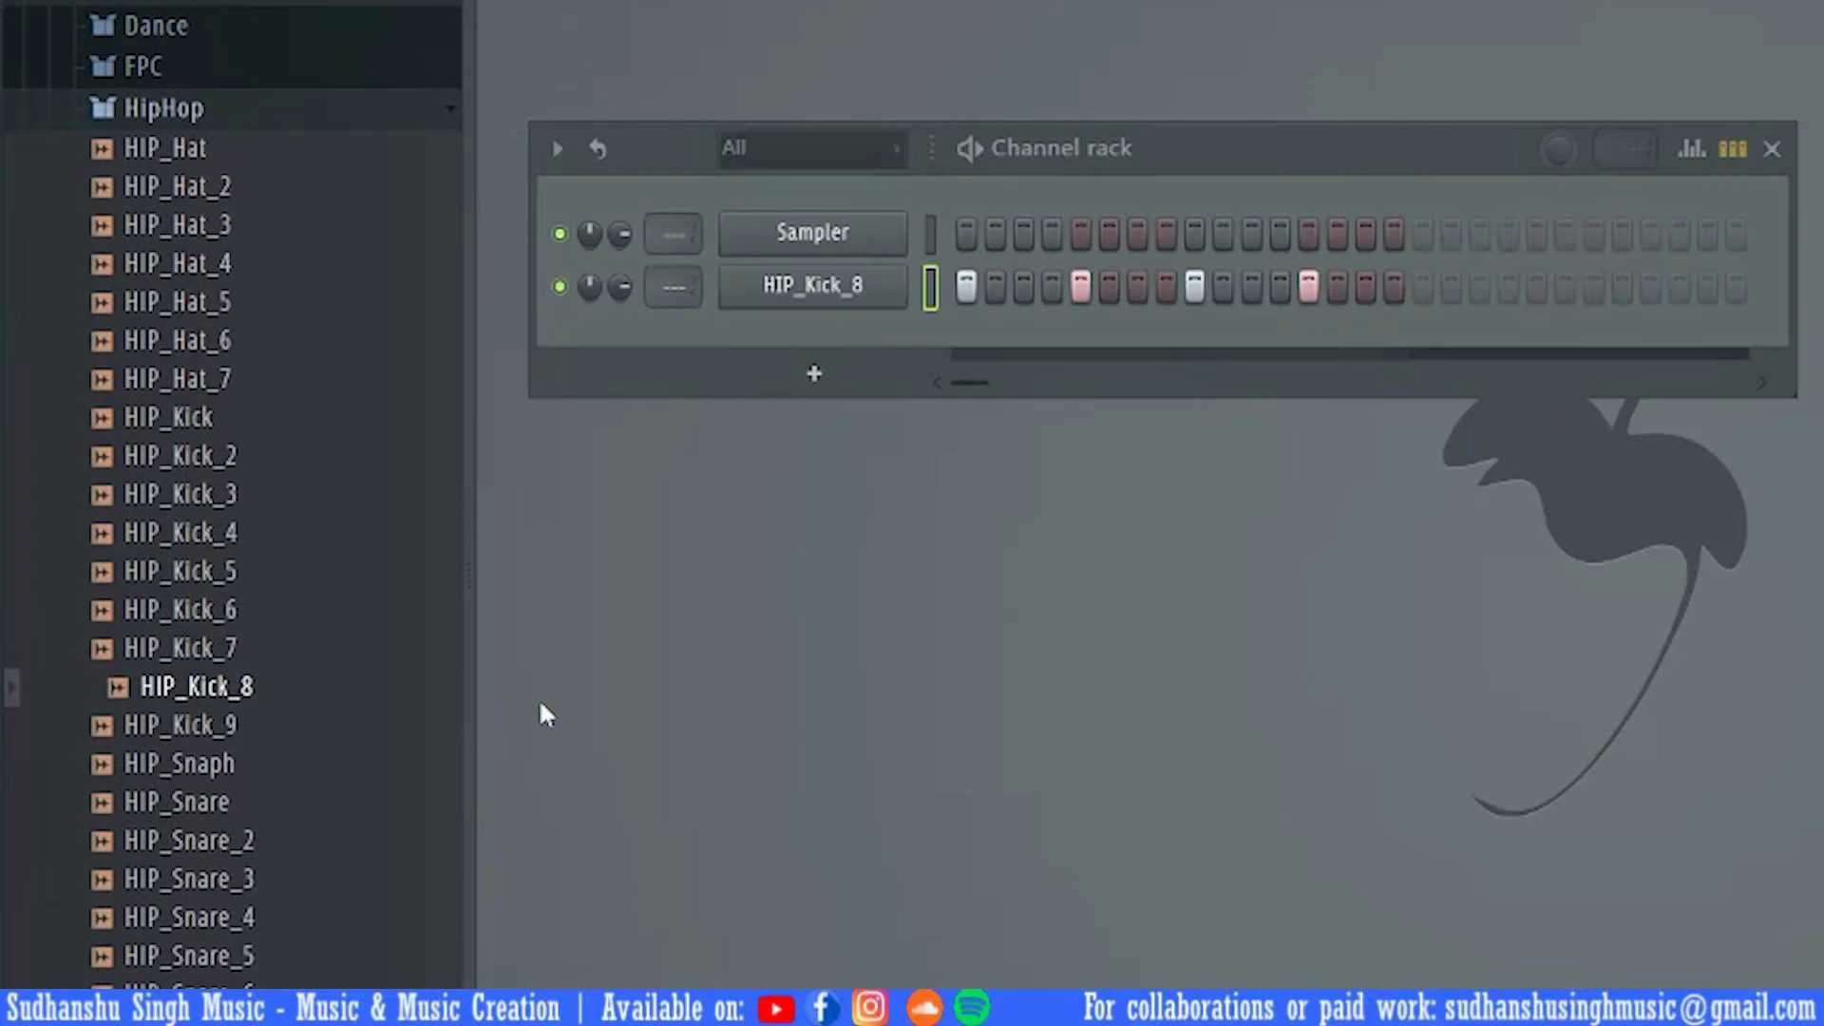
Add HIP_Snare_9 as a new channel below HIP_Kick_8 with hits on steps 5 and 13 and audition the pattern
click(330, 841)
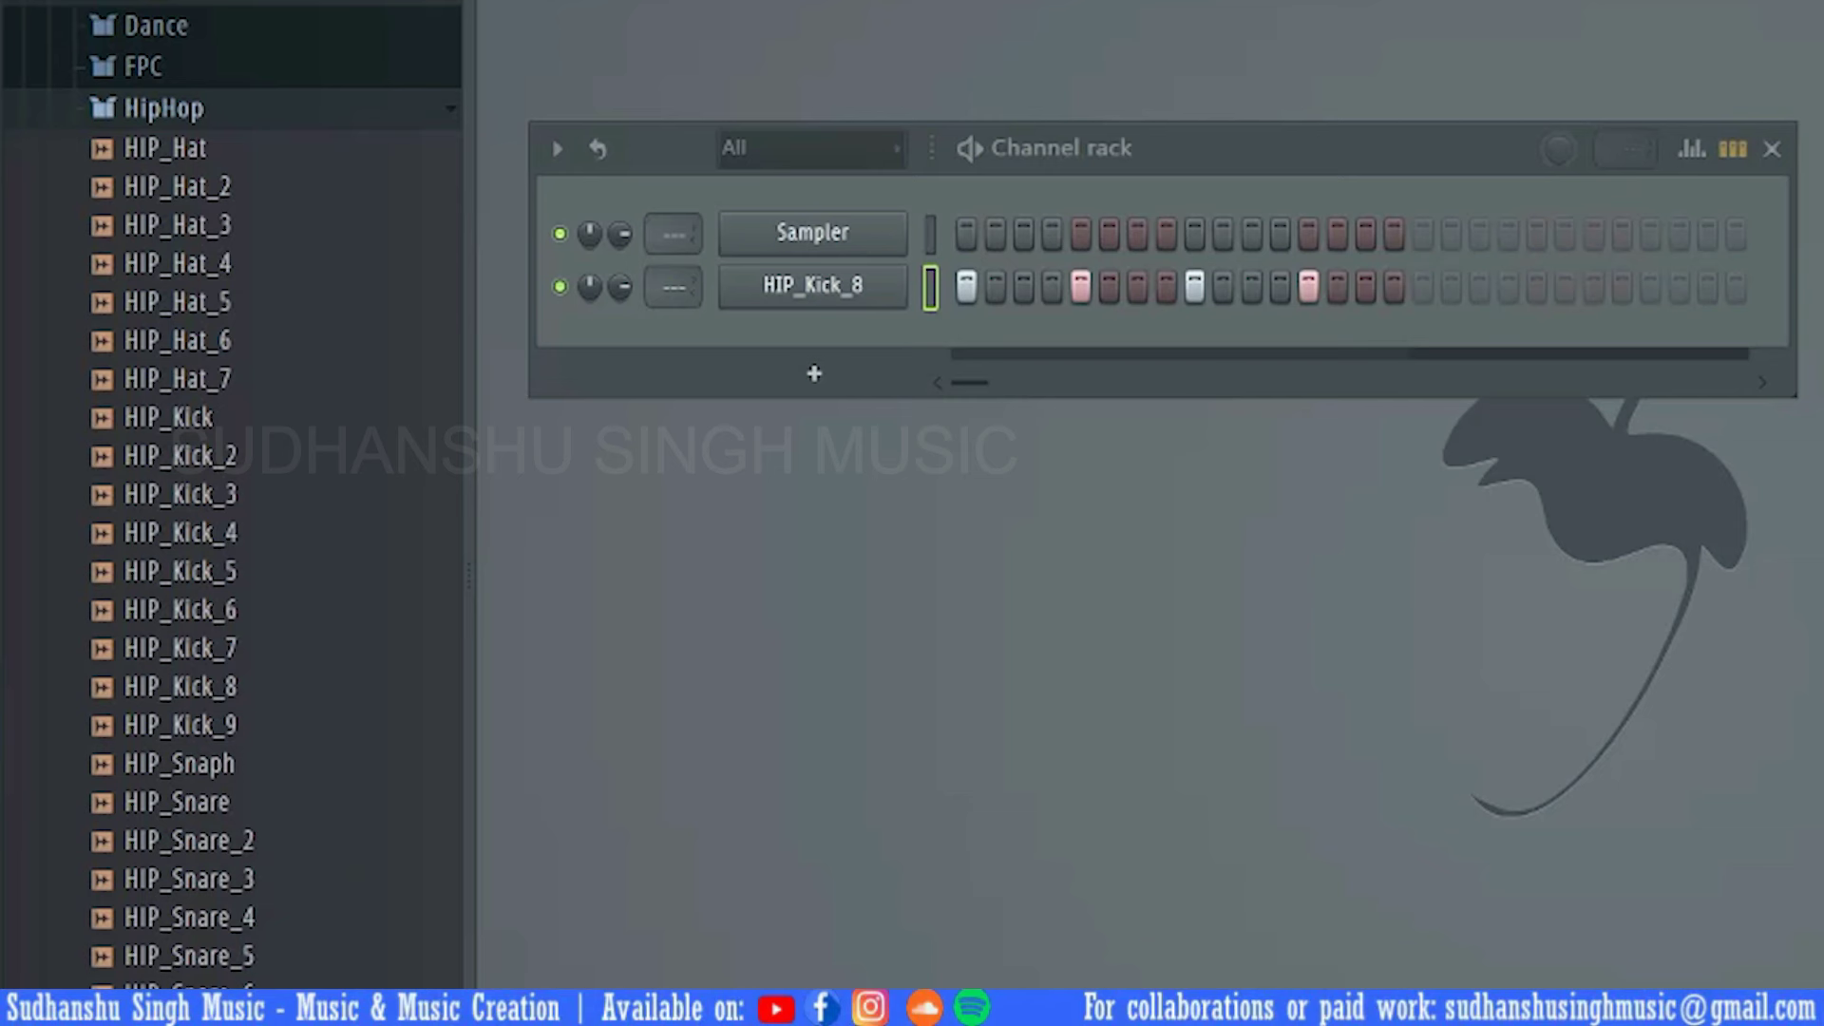
drag(567, 744, 802, 366)
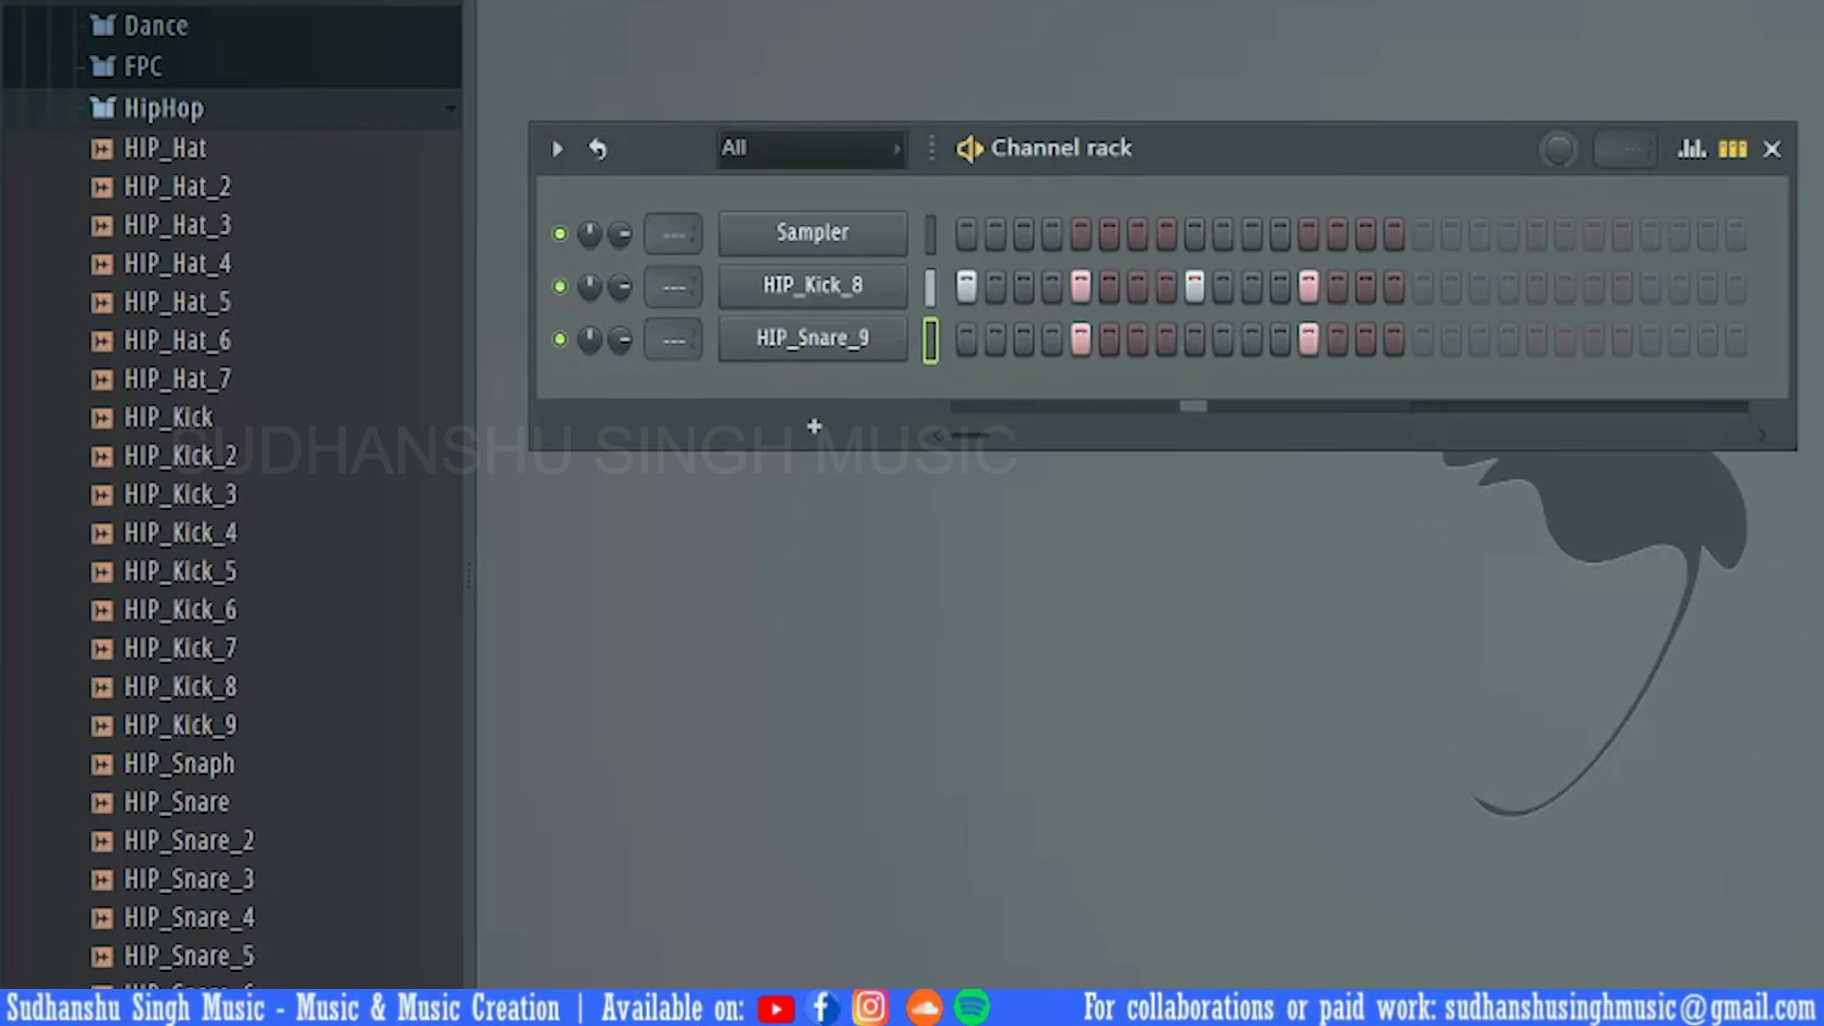
key(space)
Replace the HIP_Snare_9 hits on steps 5 and 13 with hits on steps 4, 7, 12 and 15
click(1080, 339)
click(1308, 339)
click(1052, 340)
click(1137, 340)
key(space)
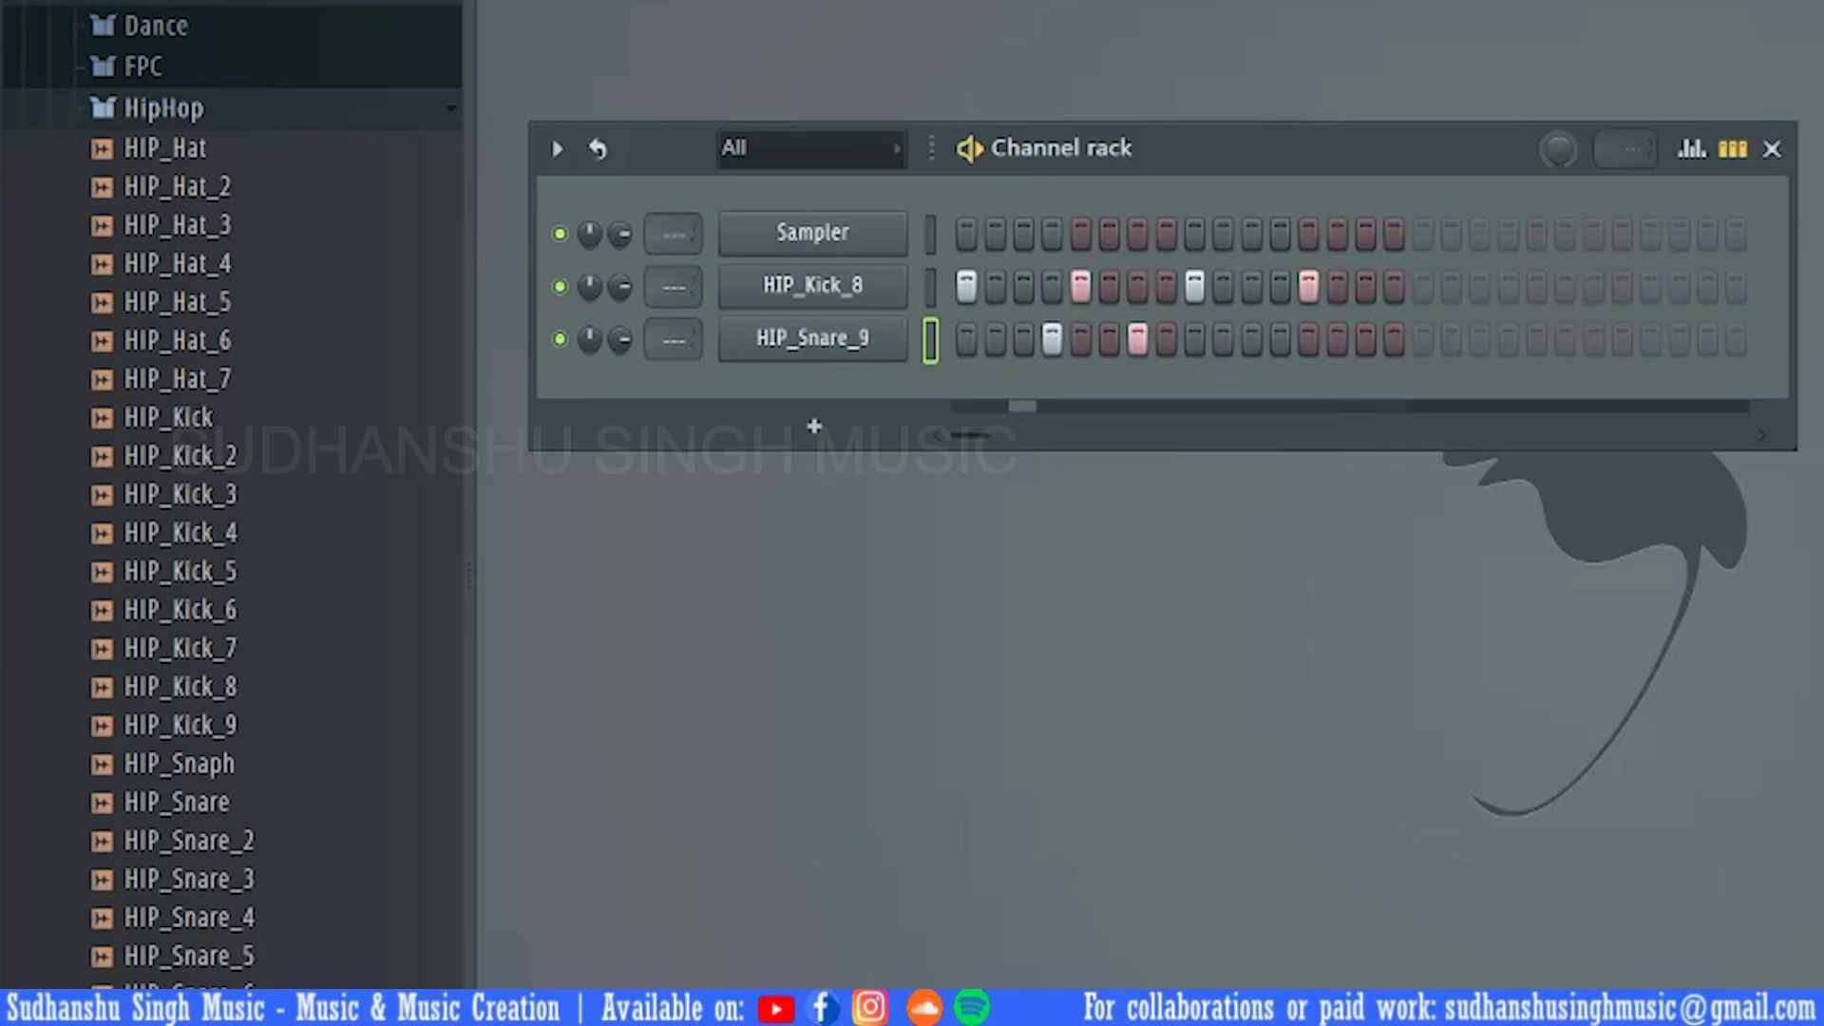
click(1280, 339)
click(1365, 339)
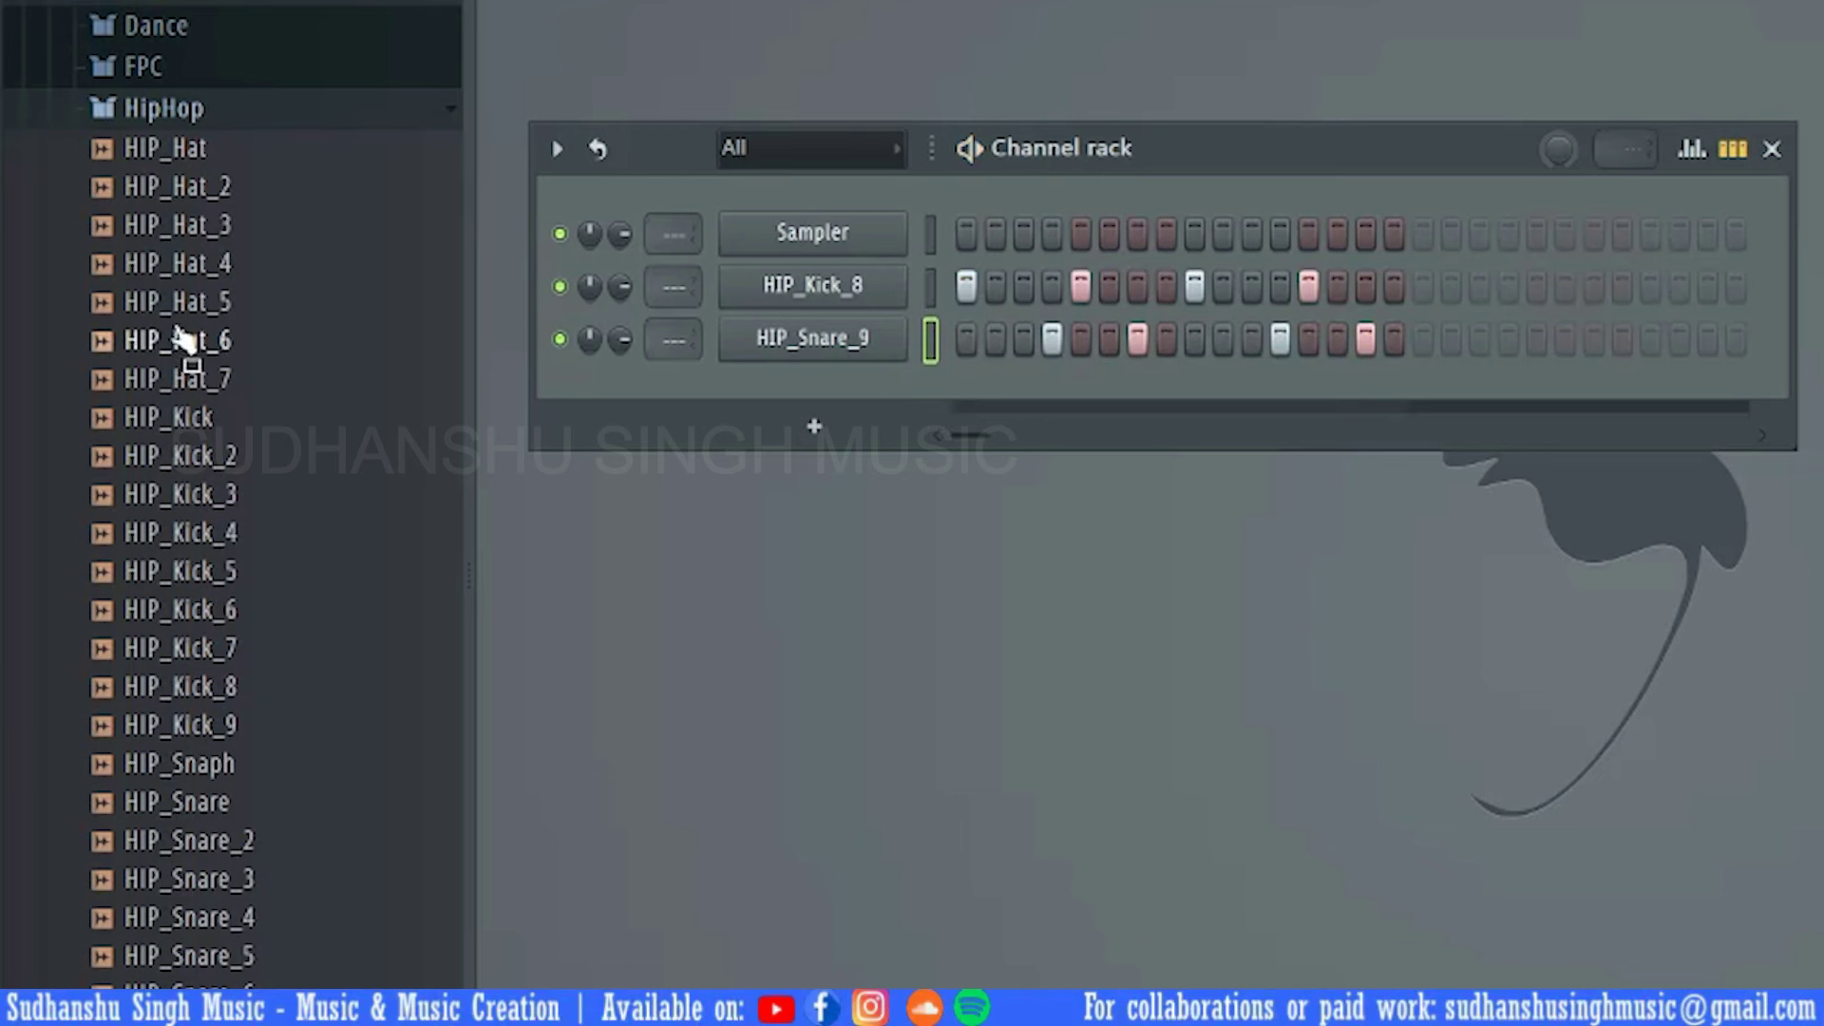
Preview the hat samples, add HIP_Hat_3 as a new channel and enable every second step from 1 to 15
click(224, 189)
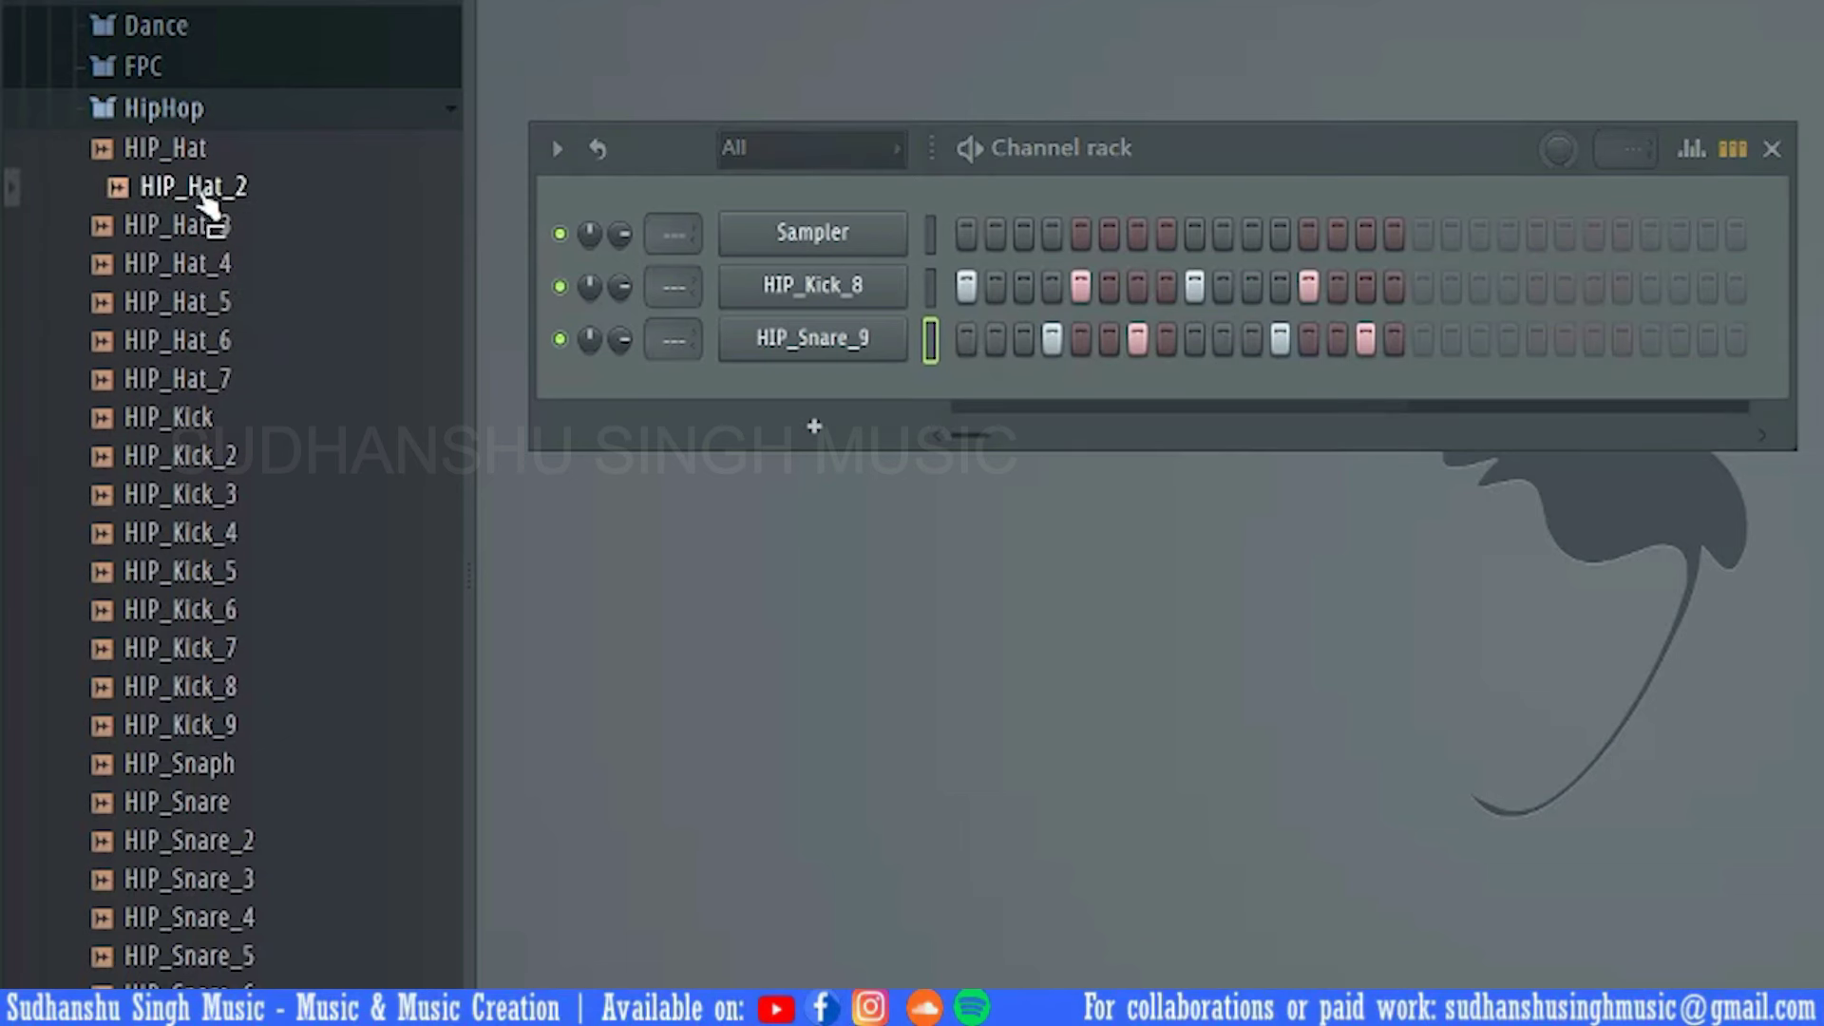
drag(218, 235, 928, 403)
click(1023, 391)
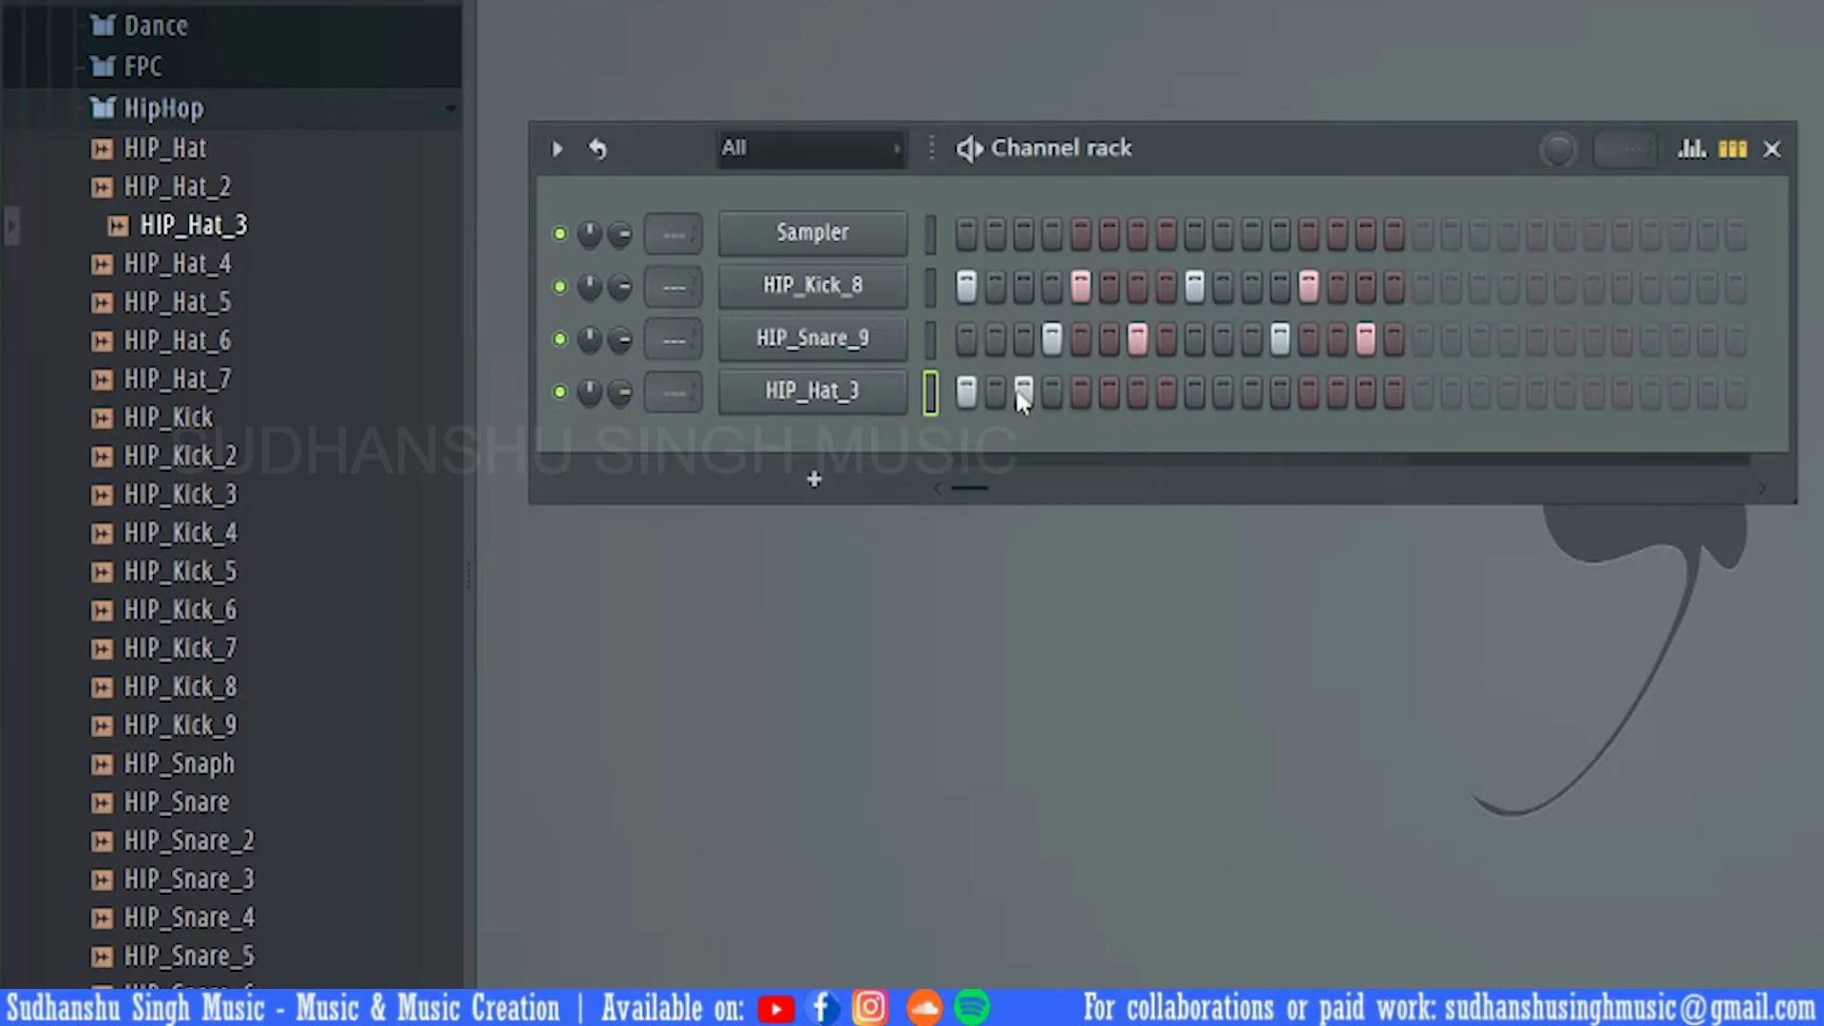
click(1082, 392)
click(1138, 391)
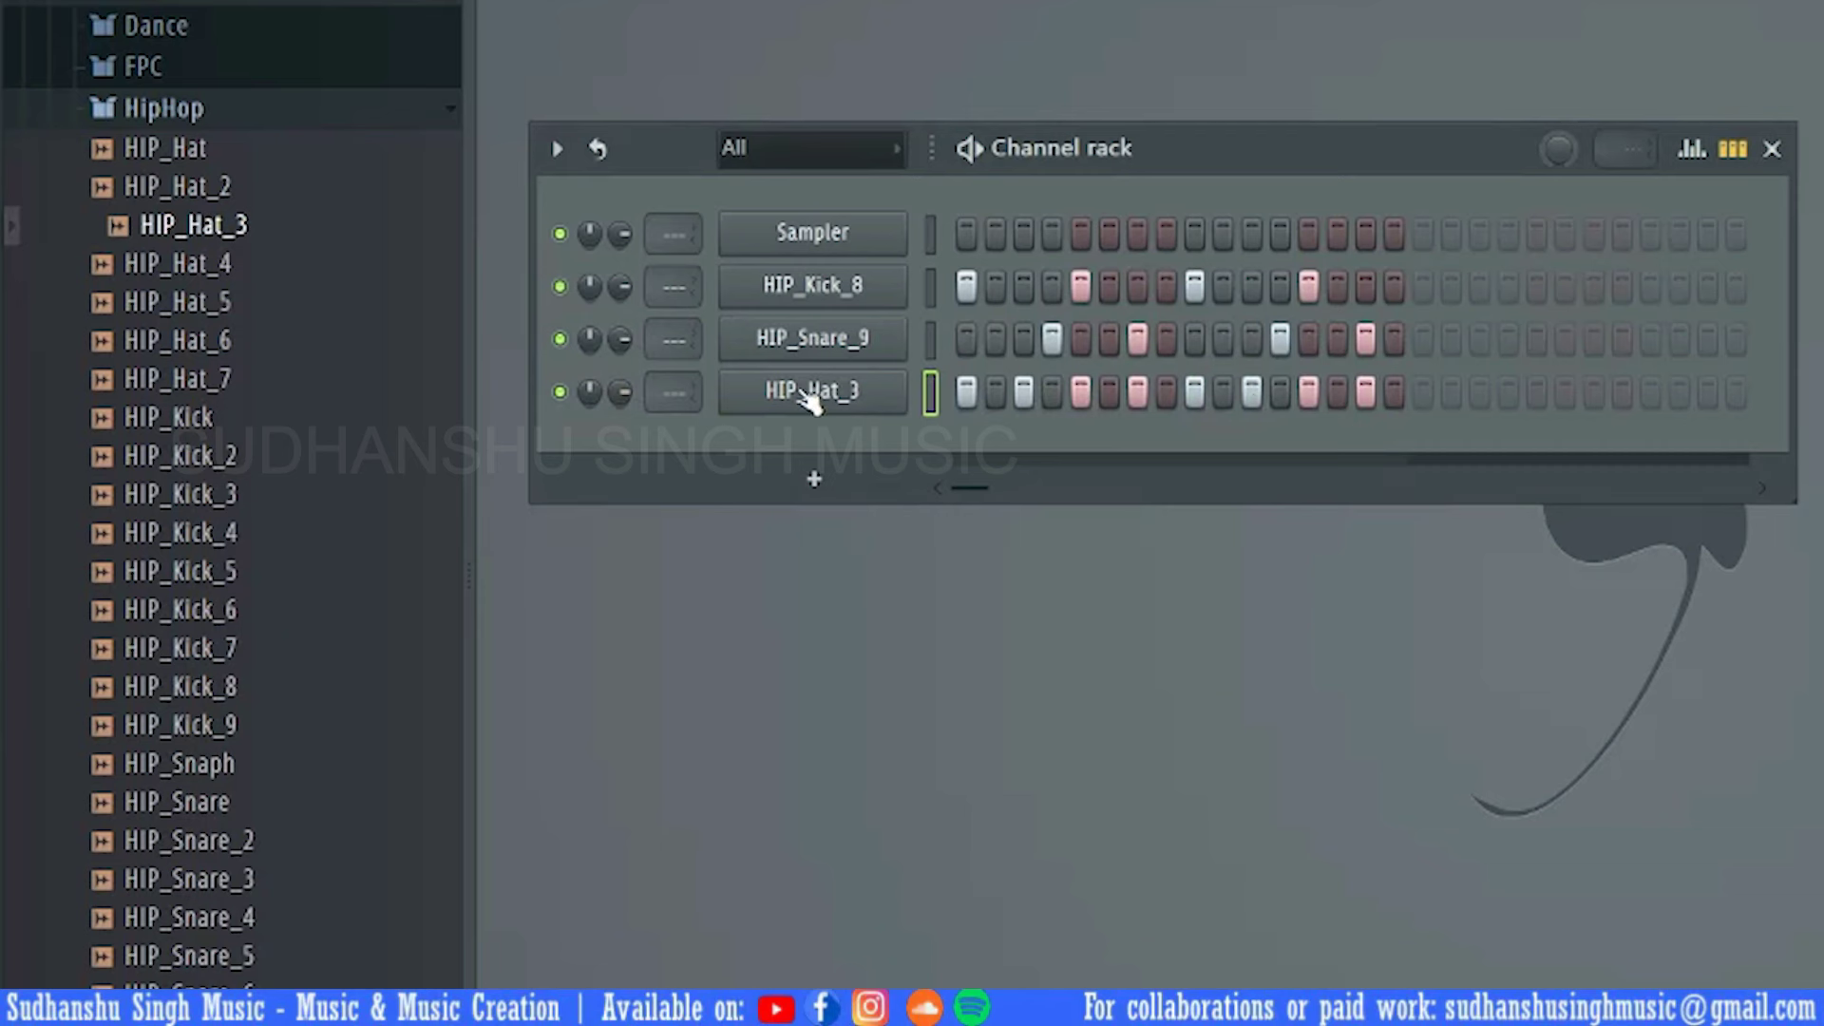
Clear all active steps of the HIP_Hat_3 channel
right_click(1309, 391)
right_click(1252, 392)
right_click(1195, 391)
right_click(1138, 392)
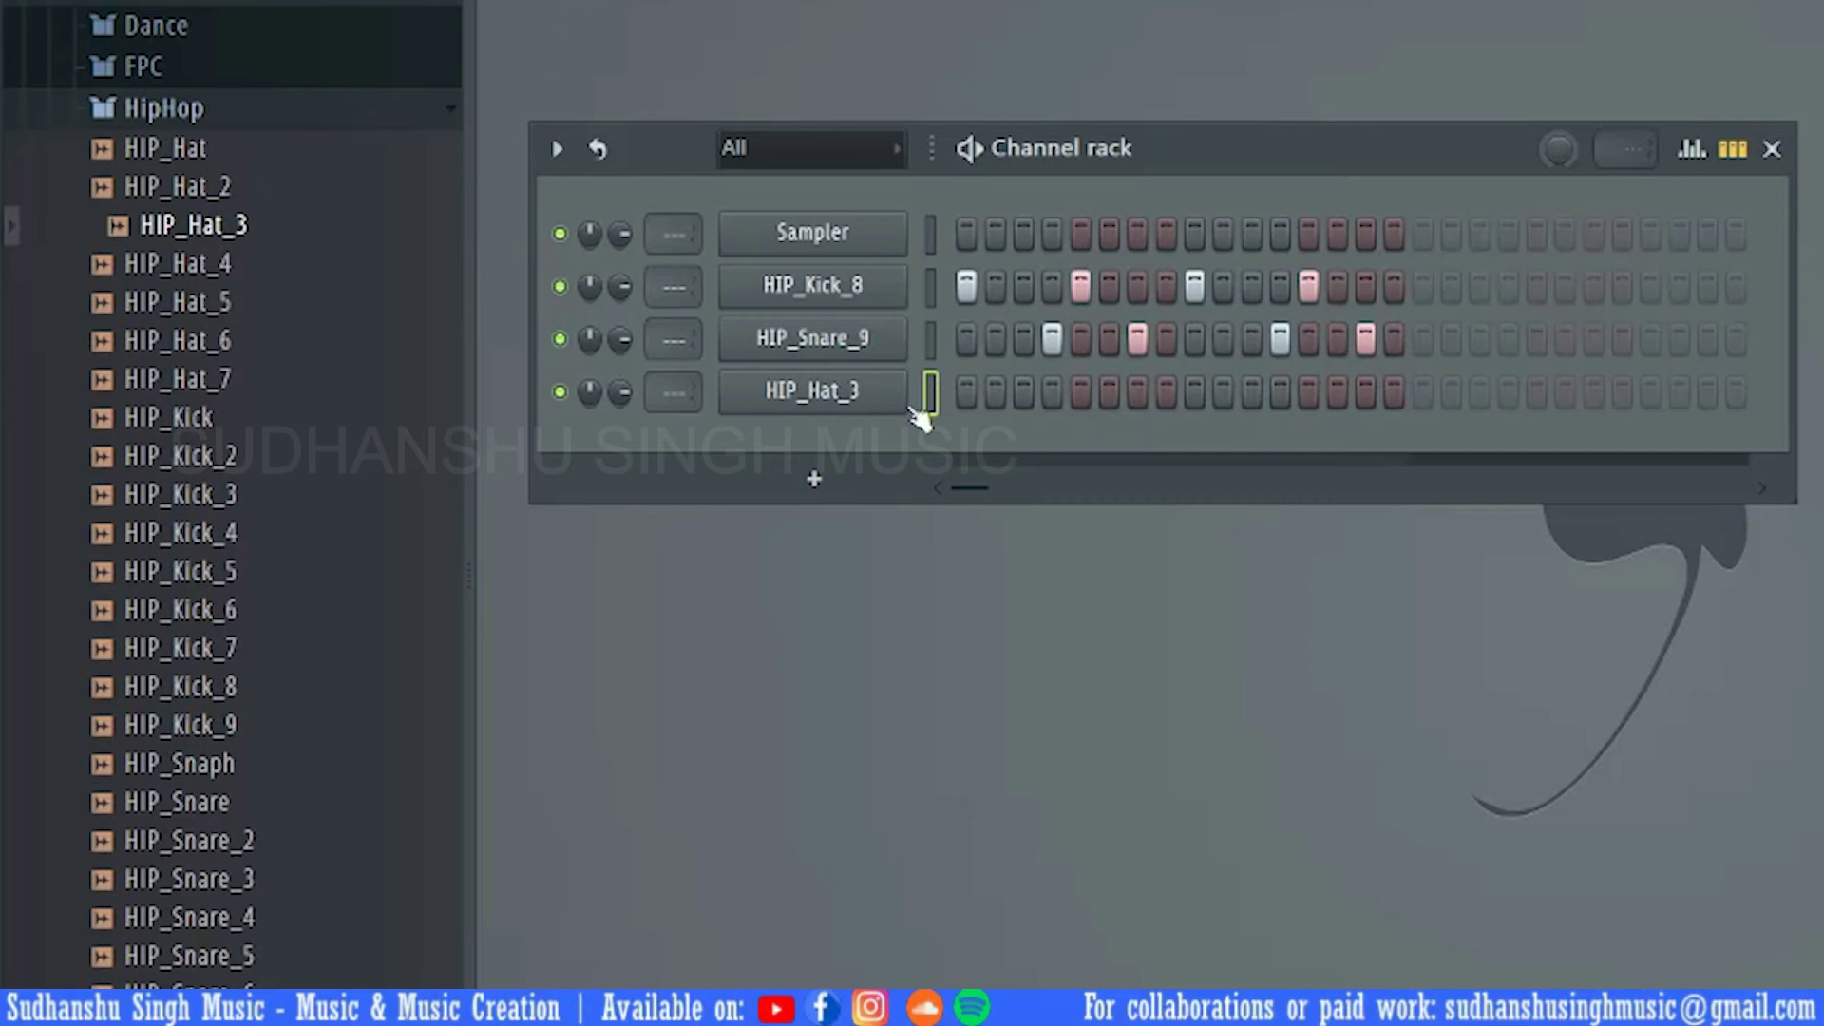
Fill the HIP_Hat_3 channel with a hit on each 2 steps and play the pattern
right_click(851, 390)
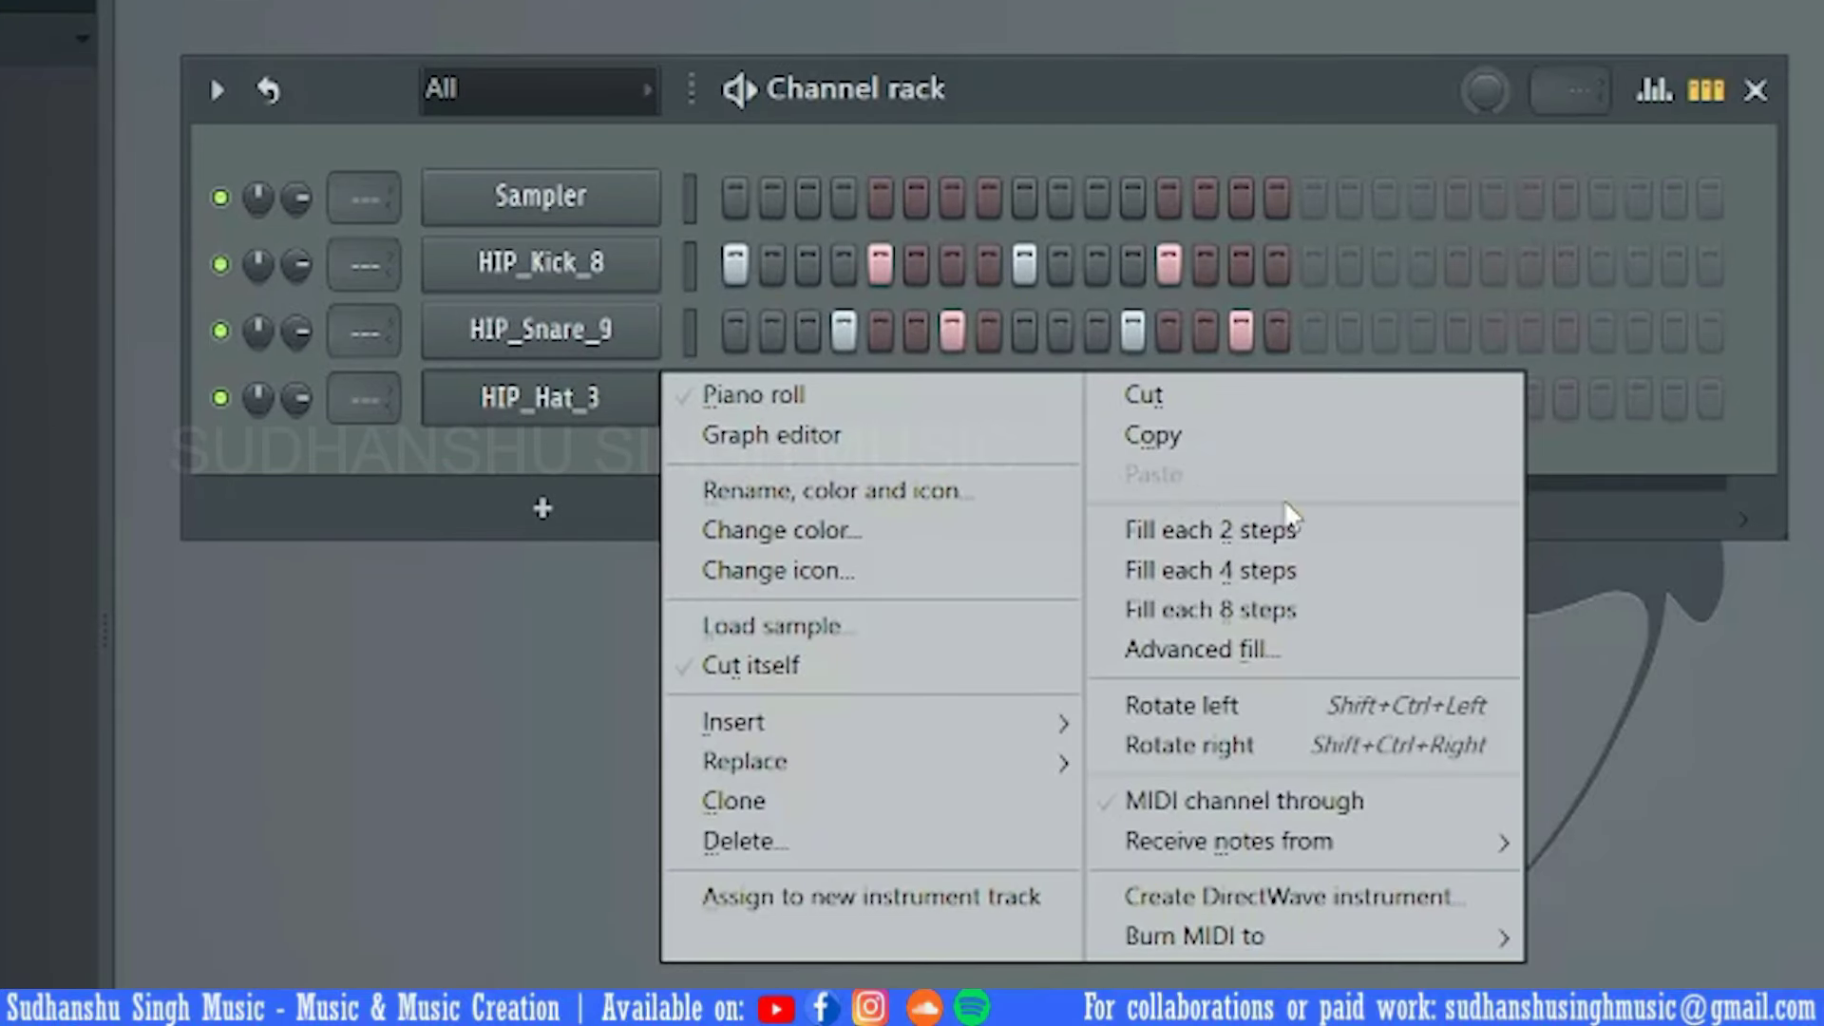
click(1358, 535)
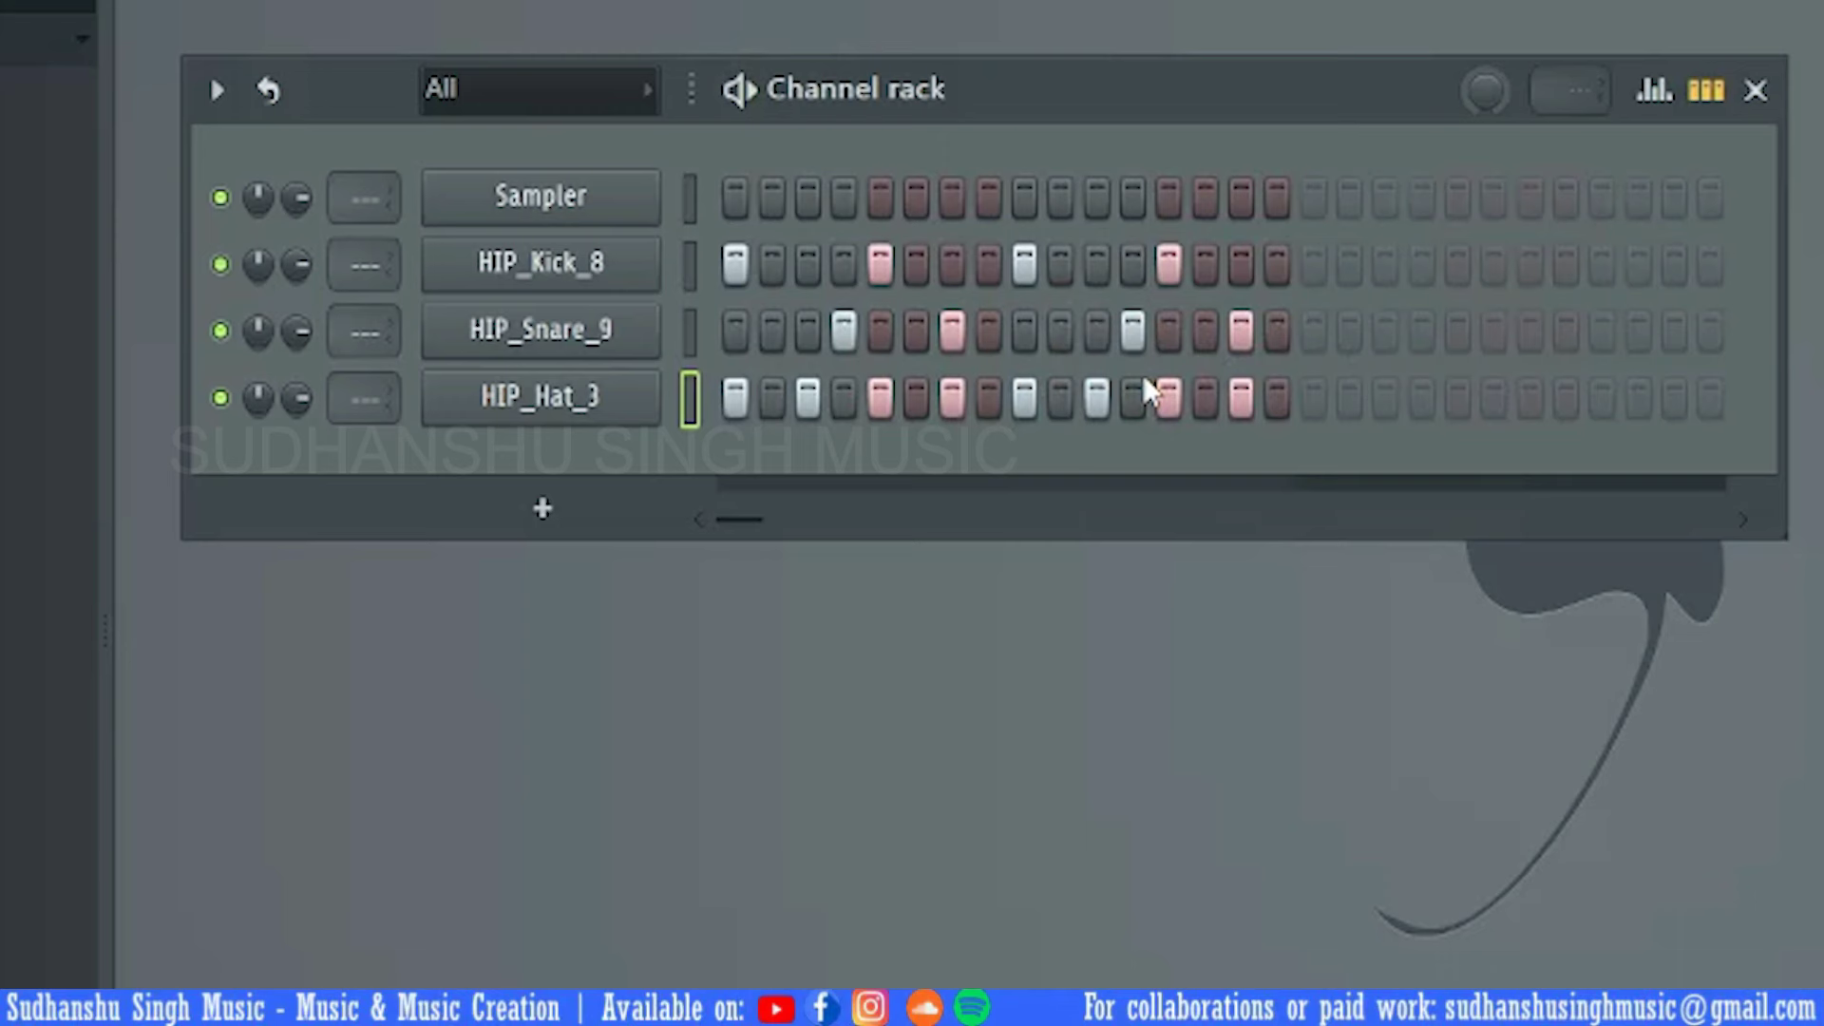
key(space)
drag(977, 84, 980, 32)
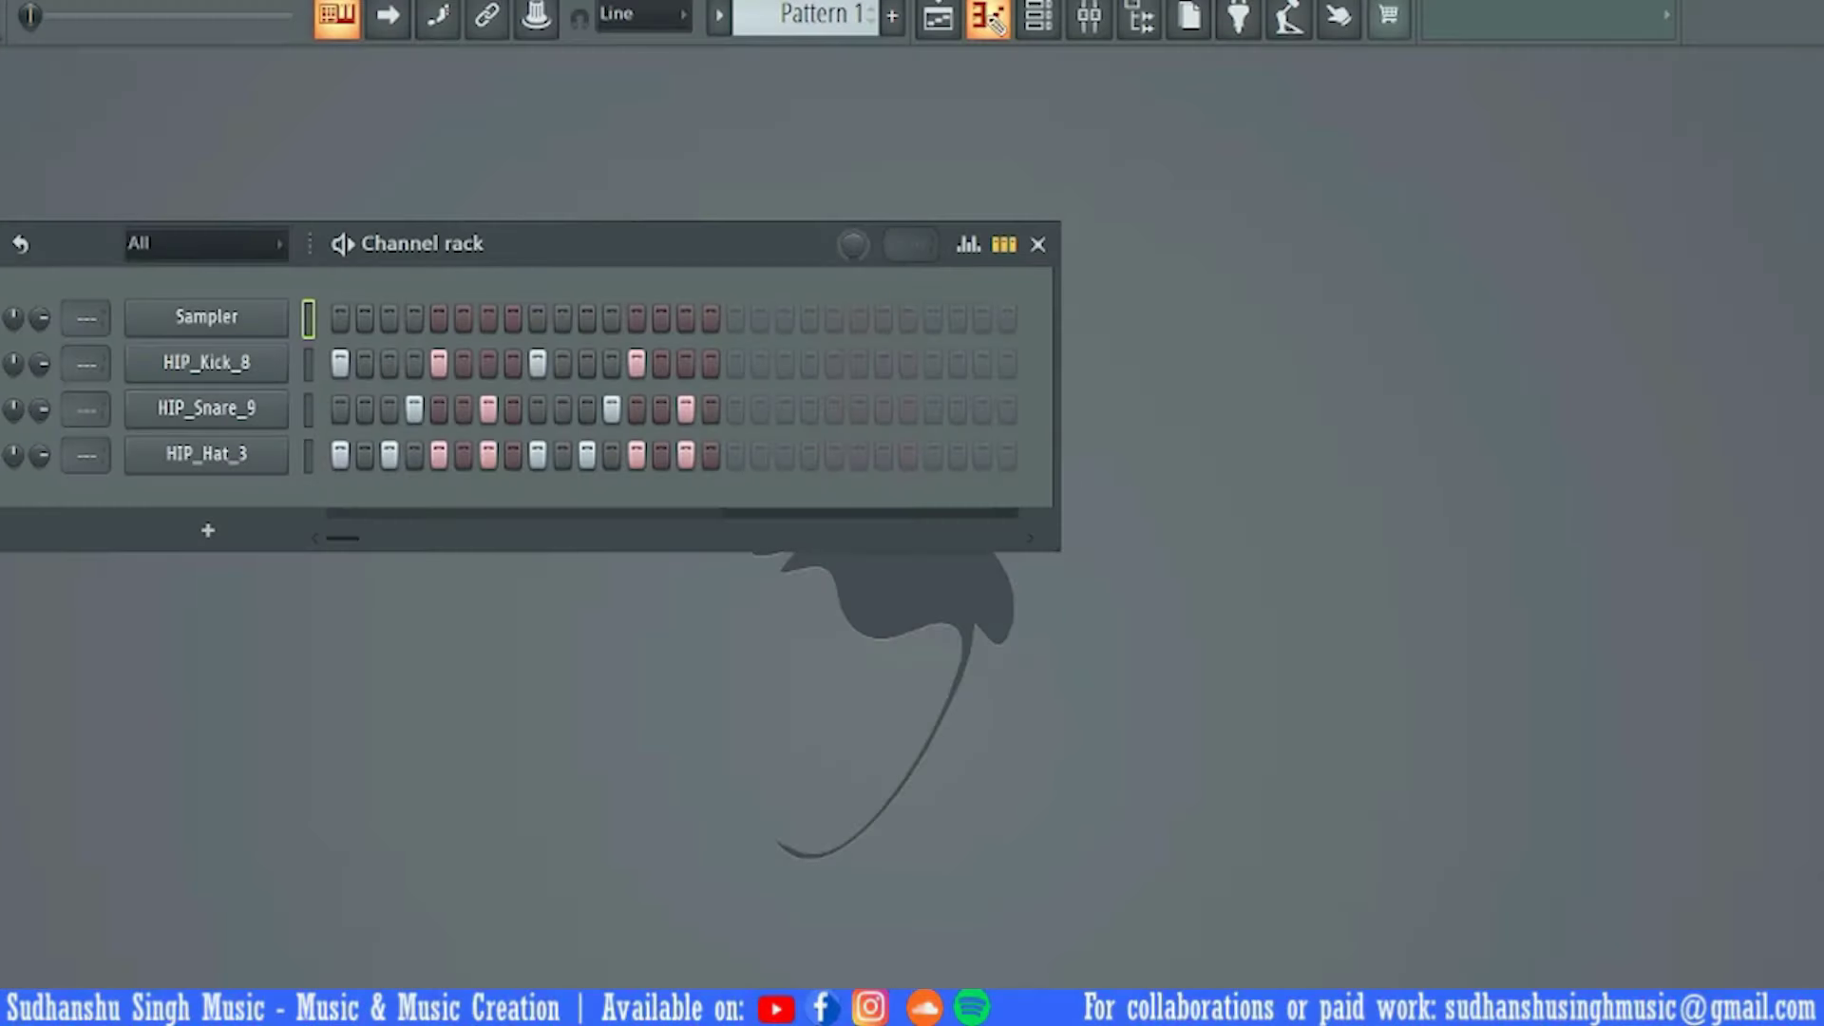
Open the Piano roll for the Sampler channel and position its window beside the channel names
click(989, 17)
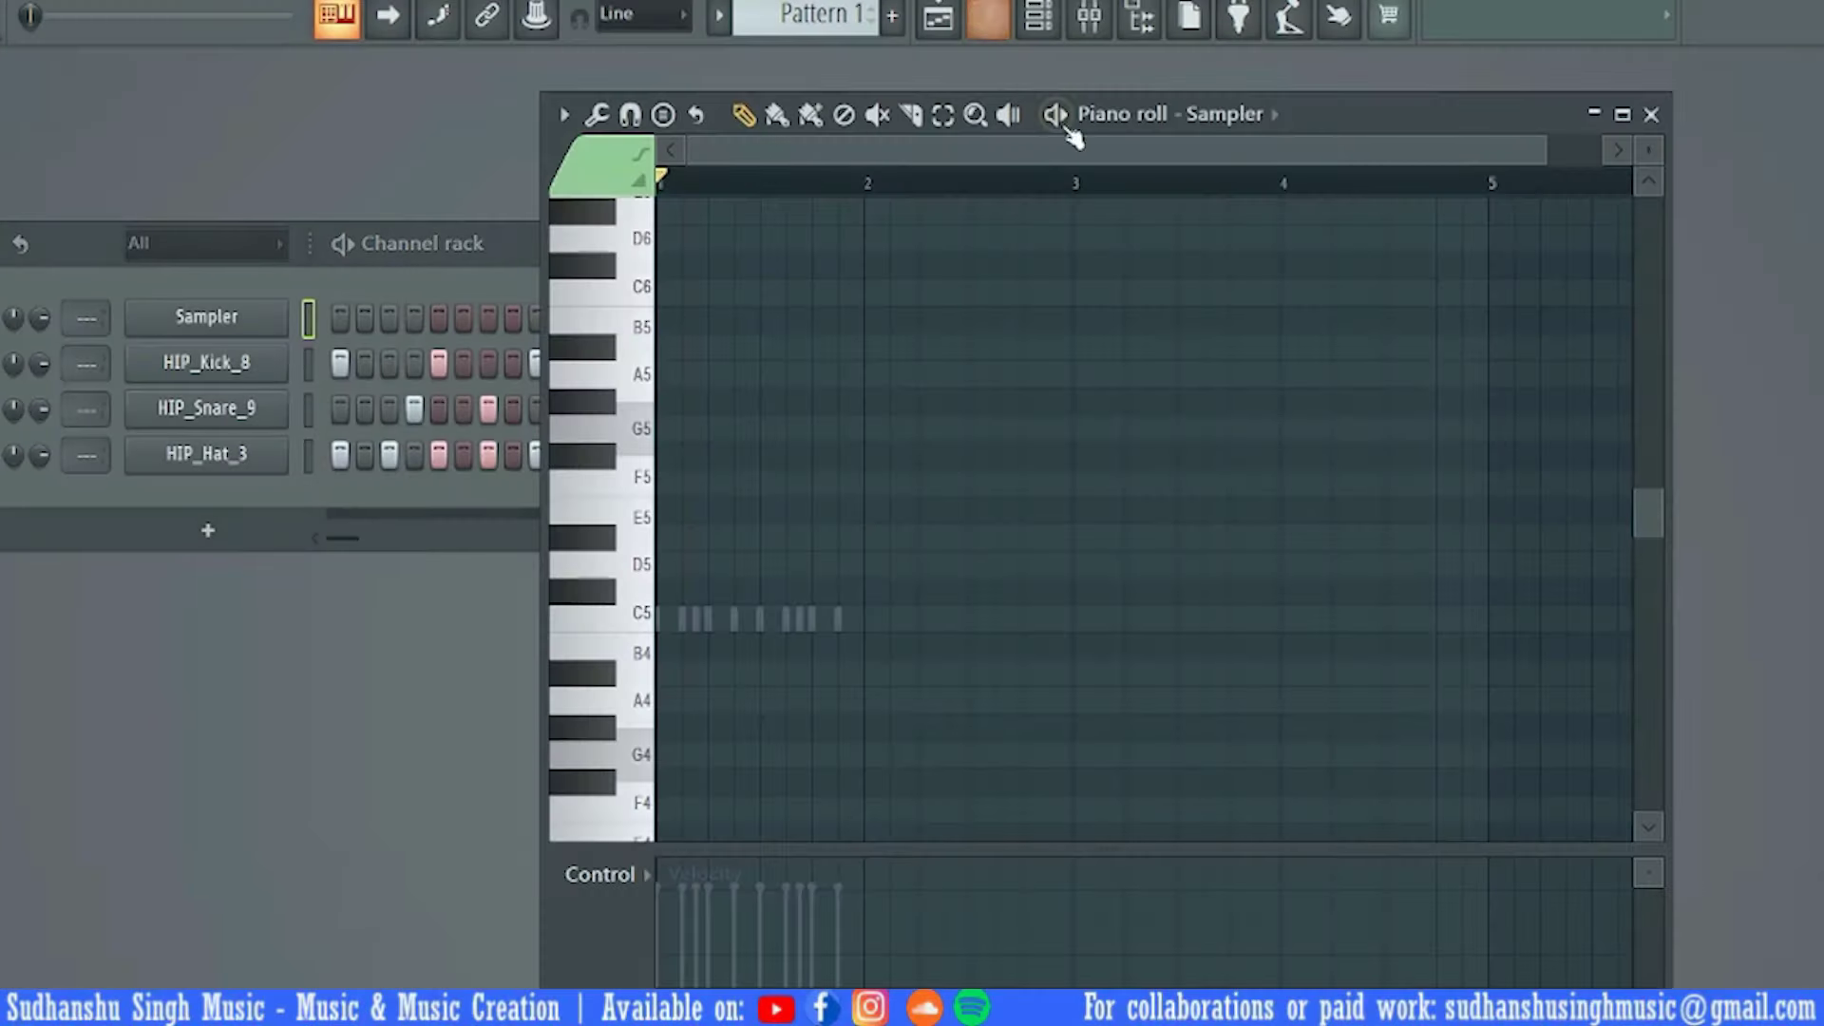
drag(1368, 107, 1136, 167)
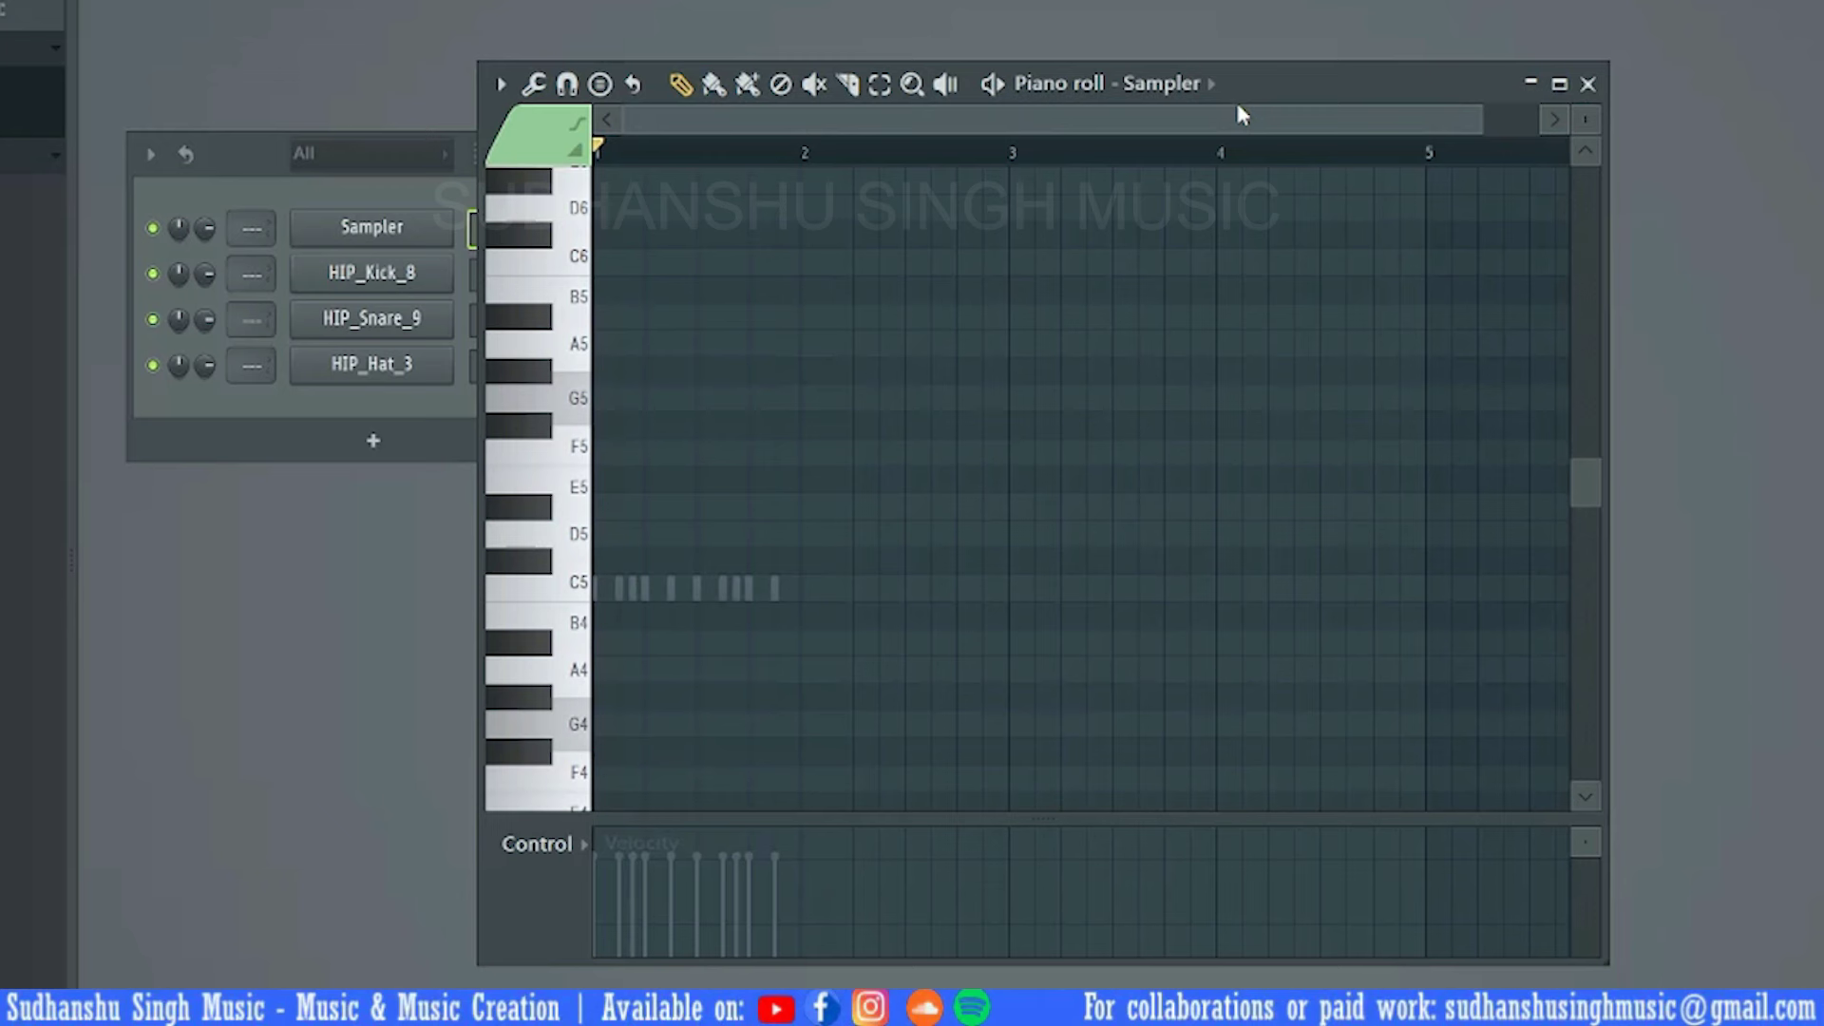
mouse_move(565, 214)
mouse_down()
mouse_move(536, 422)
mouse_move(554, 629)
mouse_move(529, 692)
mouse_move(534, 323)
mouse_up()
drag(1344, 85, 1381, 81)
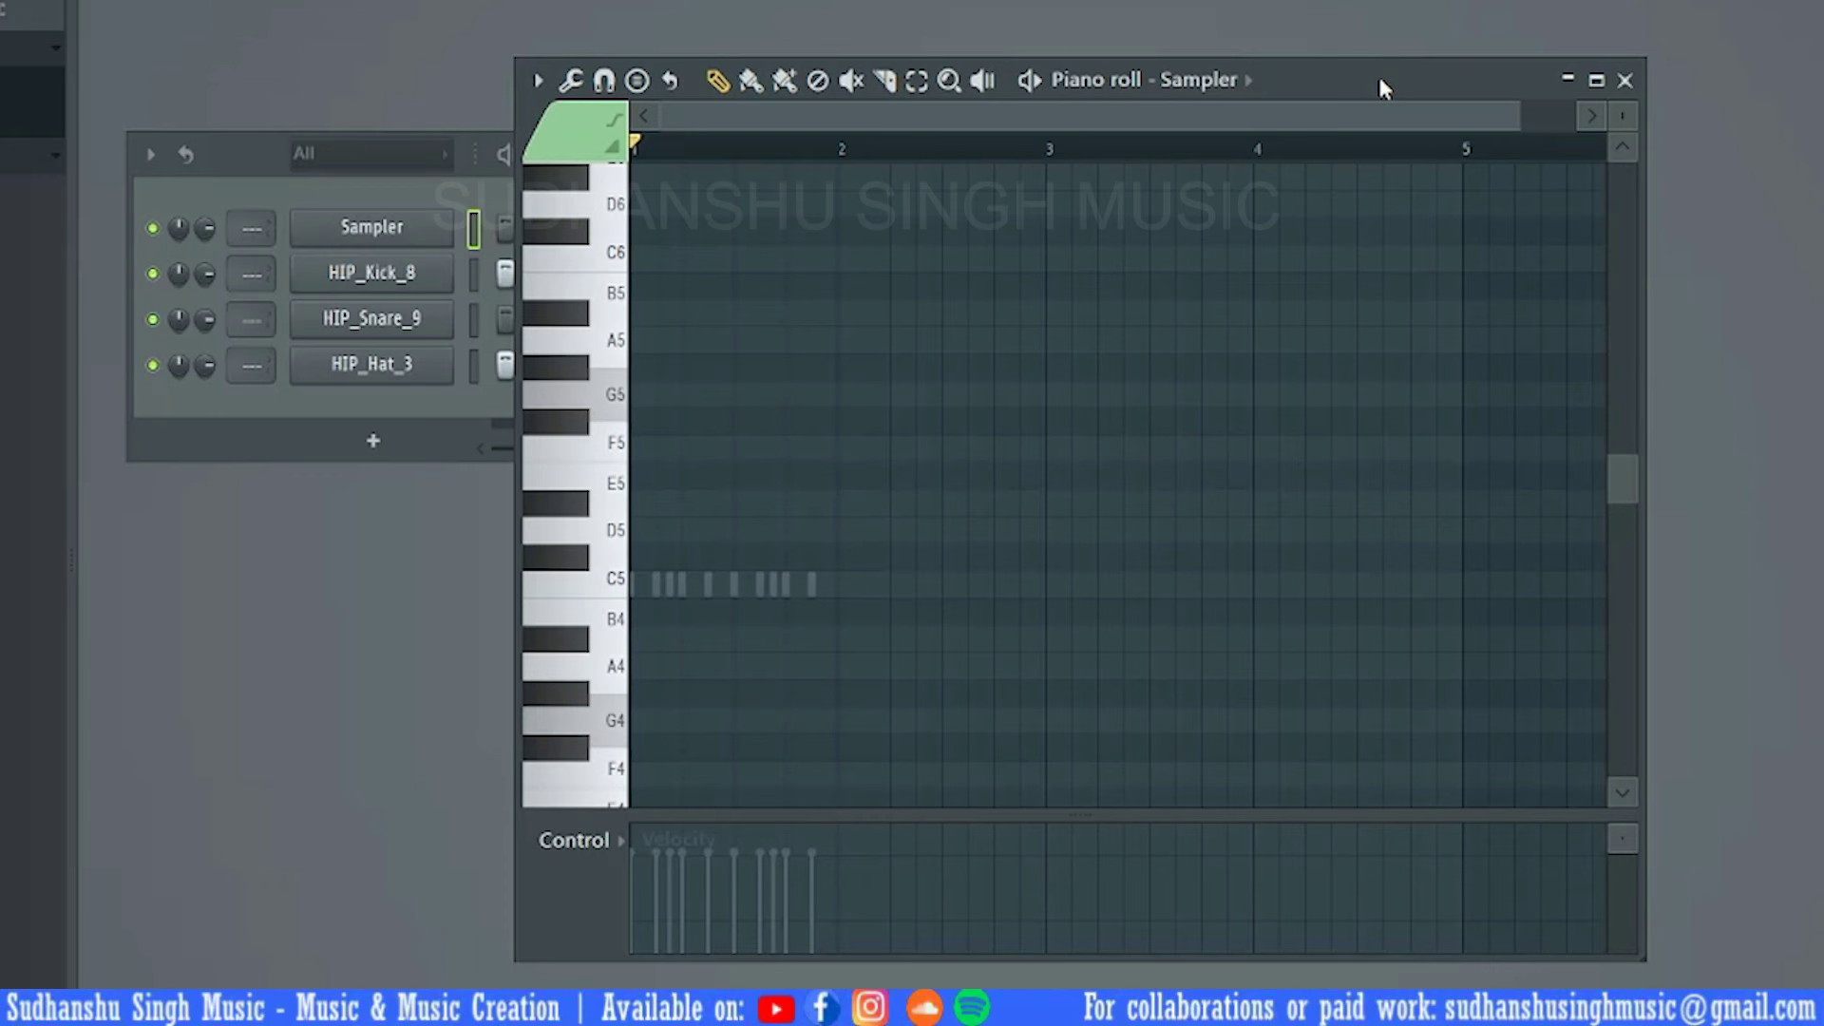
Switch the Piano roll to HIP_Kick_8 and audition the kick at different pitches on the keyboard
click(1179, 84)
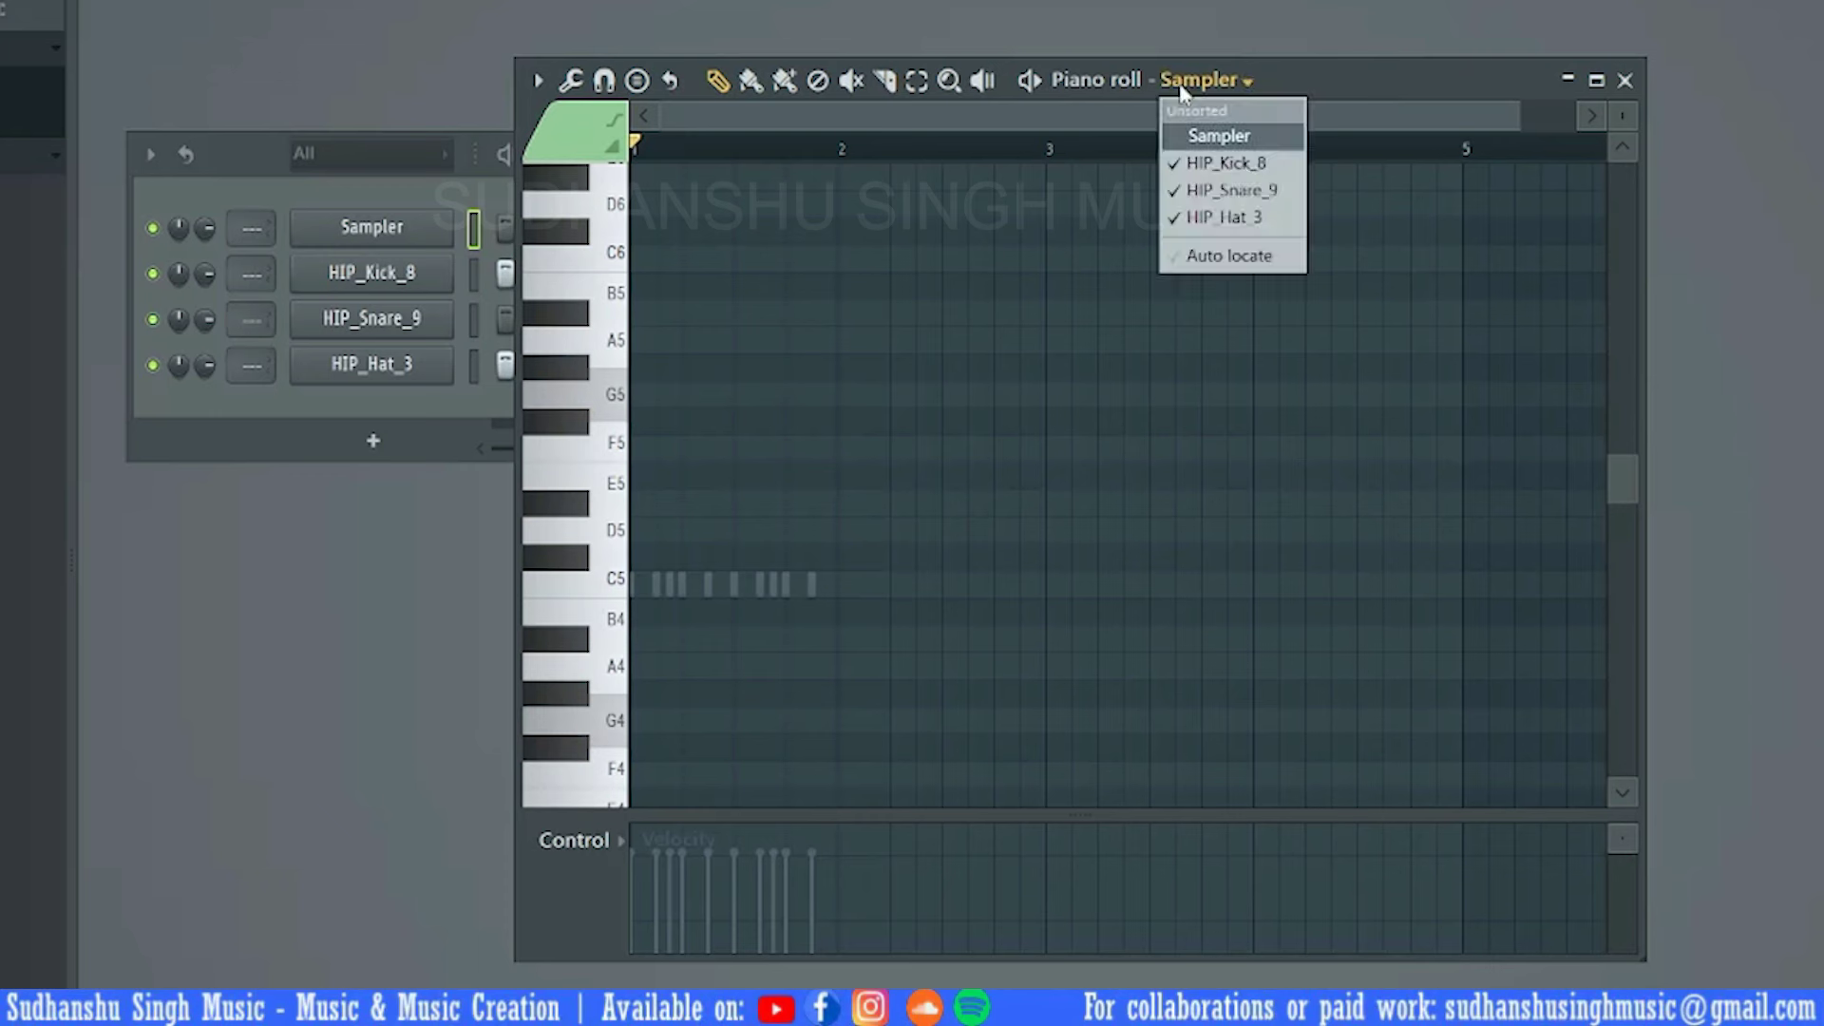
click(1227, 162)
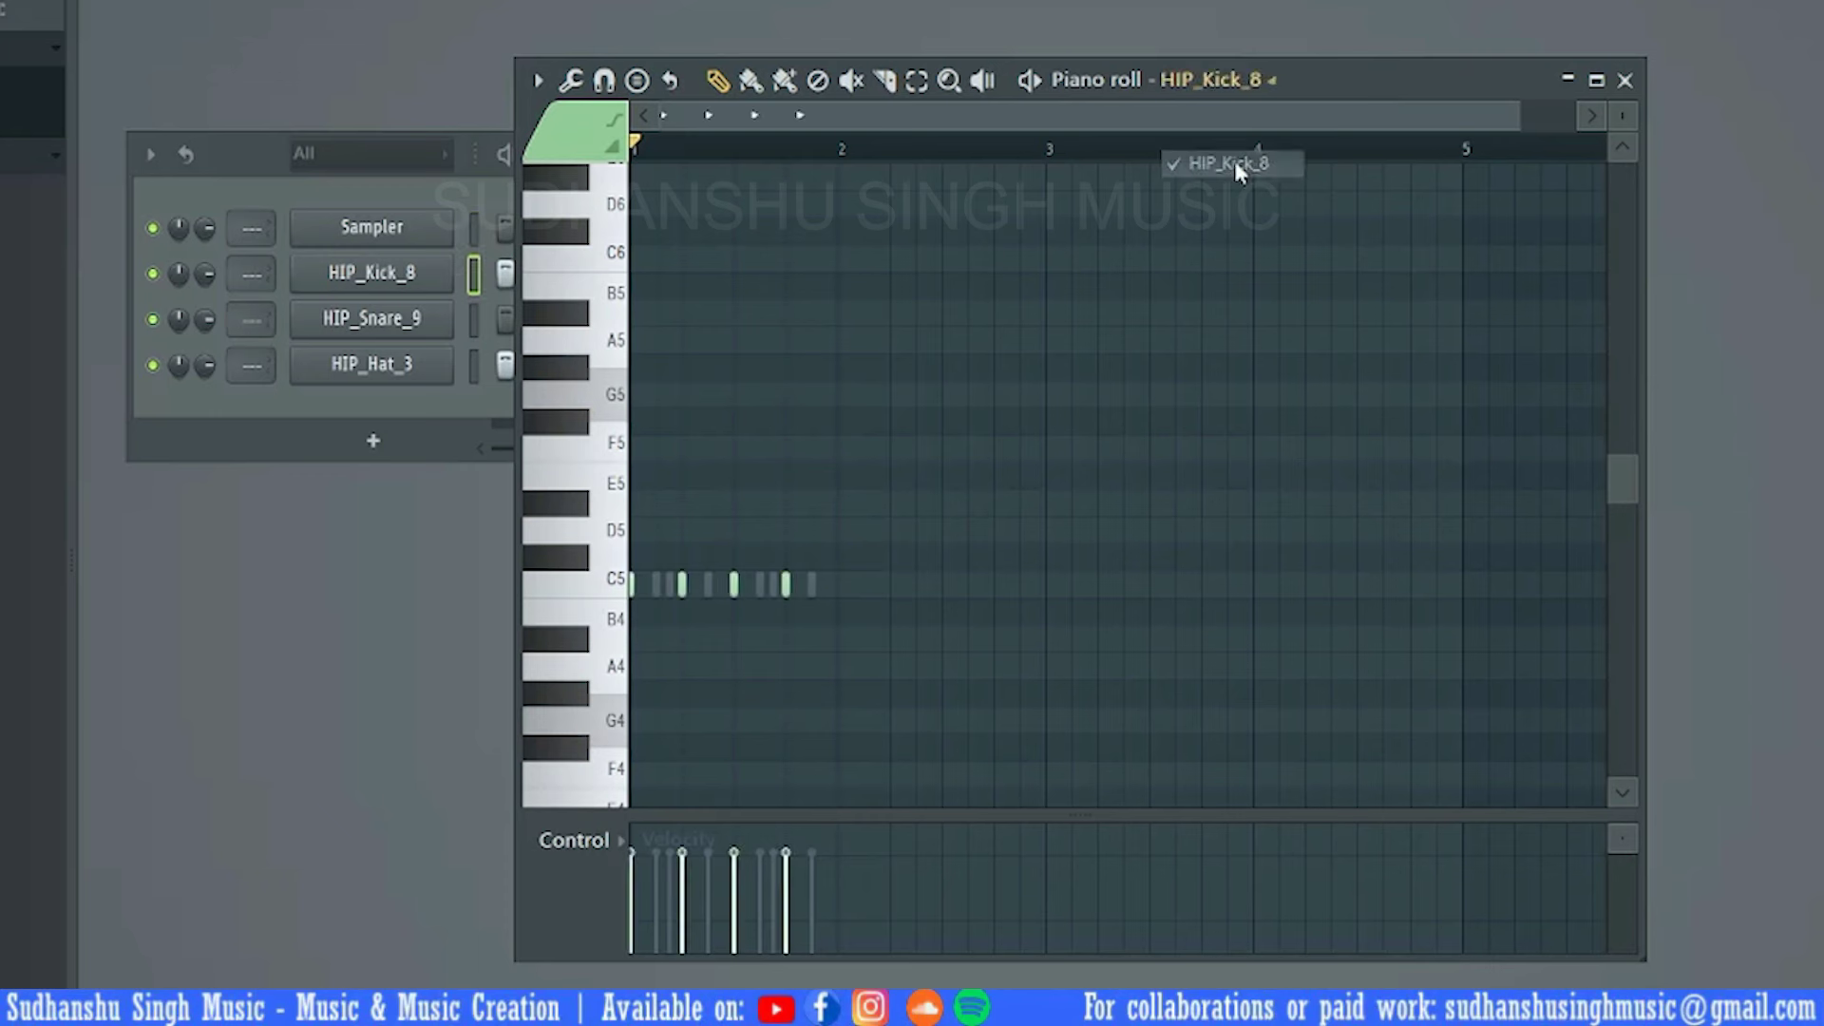
click(613, 342)
click(607, 483)
click(606, 617)
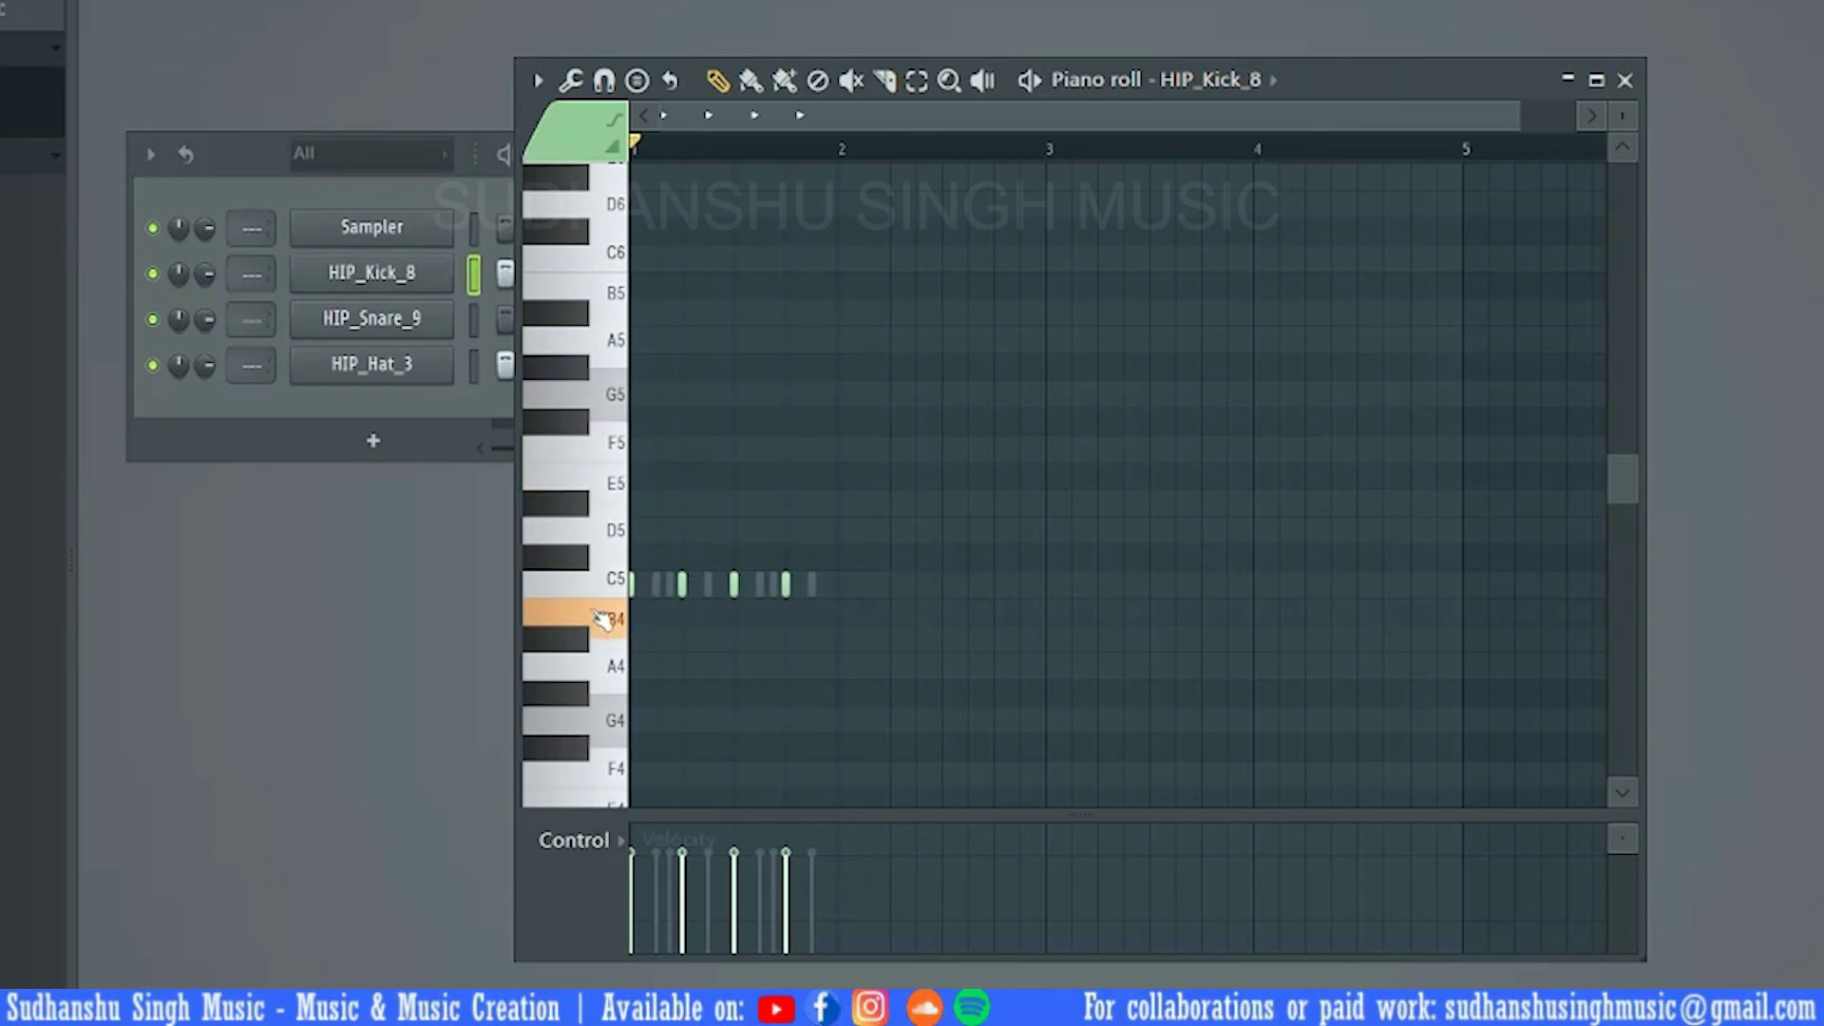
click(602, 533)
mouse_move(595, 528)
mouse_down()
mouse_move(577, 181)
mouse_move(600, 802)
mouse_up()
Switch the Piano roll to HIP_Snare_9 and audition the snare on the keys around C5
click(1265, 80)
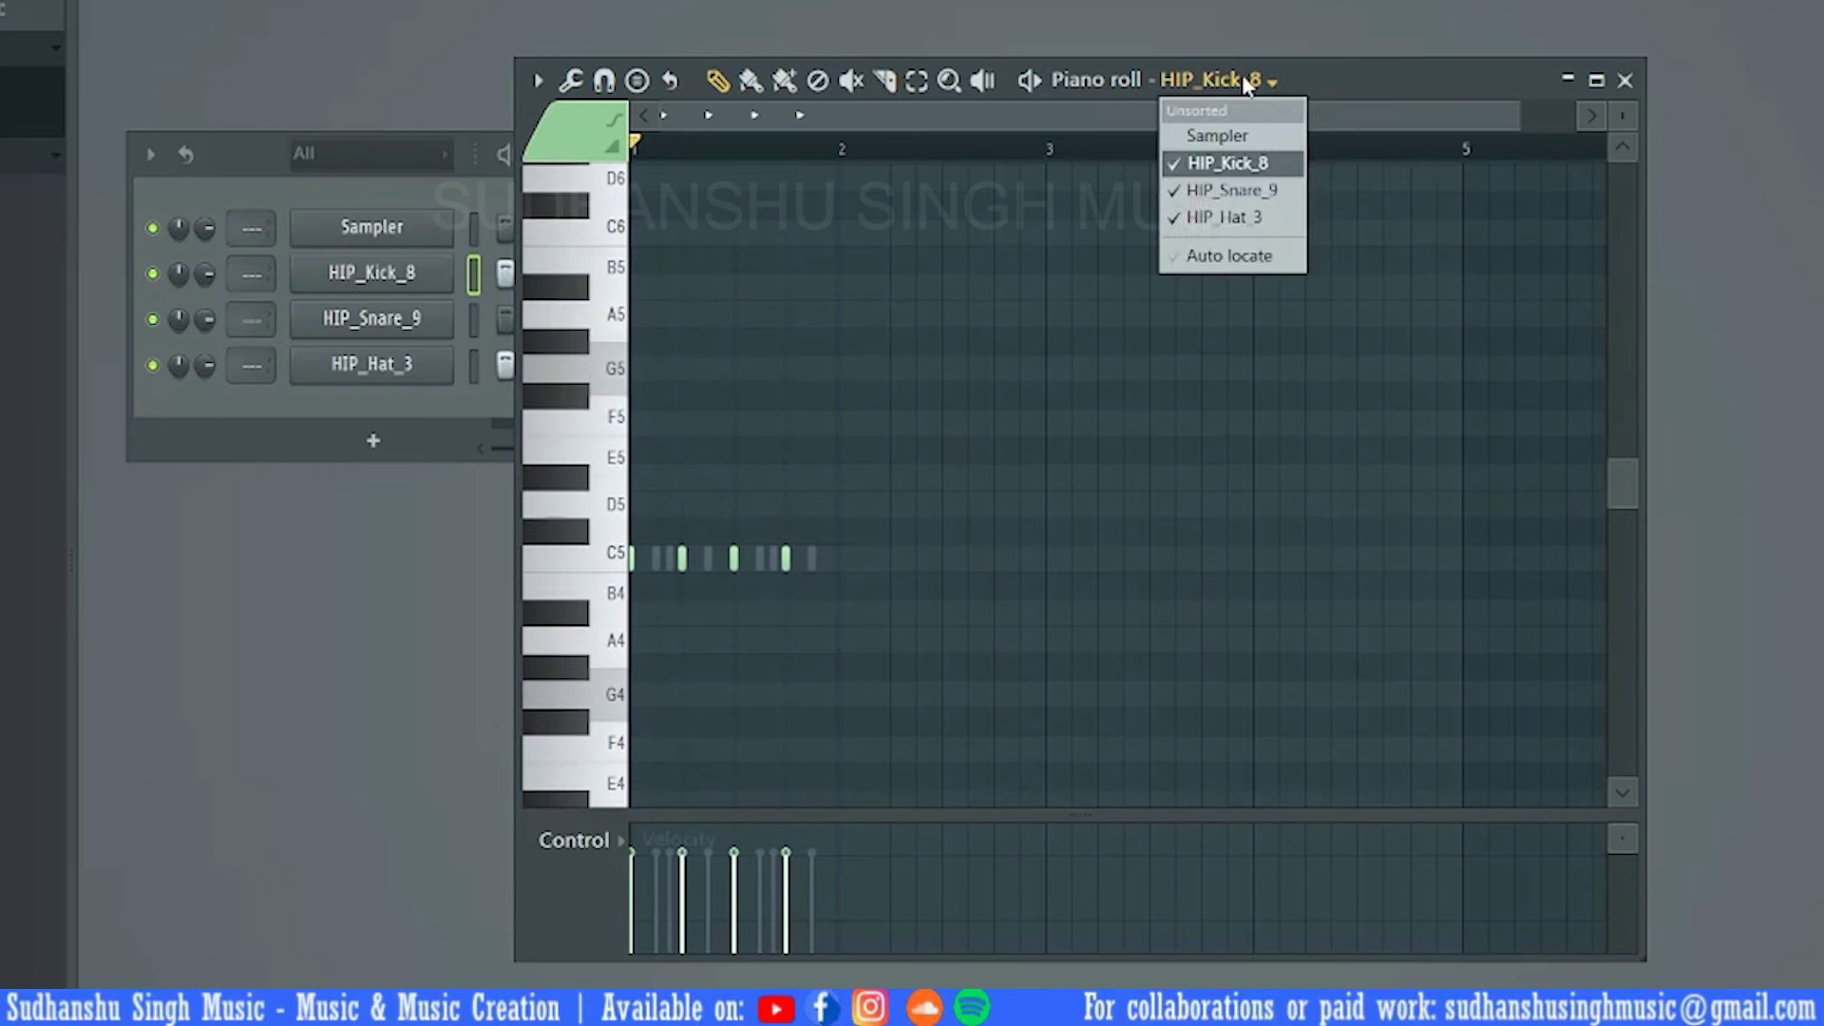
click(1239, 188)
mouse_move(606, 570)
mouse_down()
mouse_move(601, 201)
mouse_move(602, 551)
mouse_up()
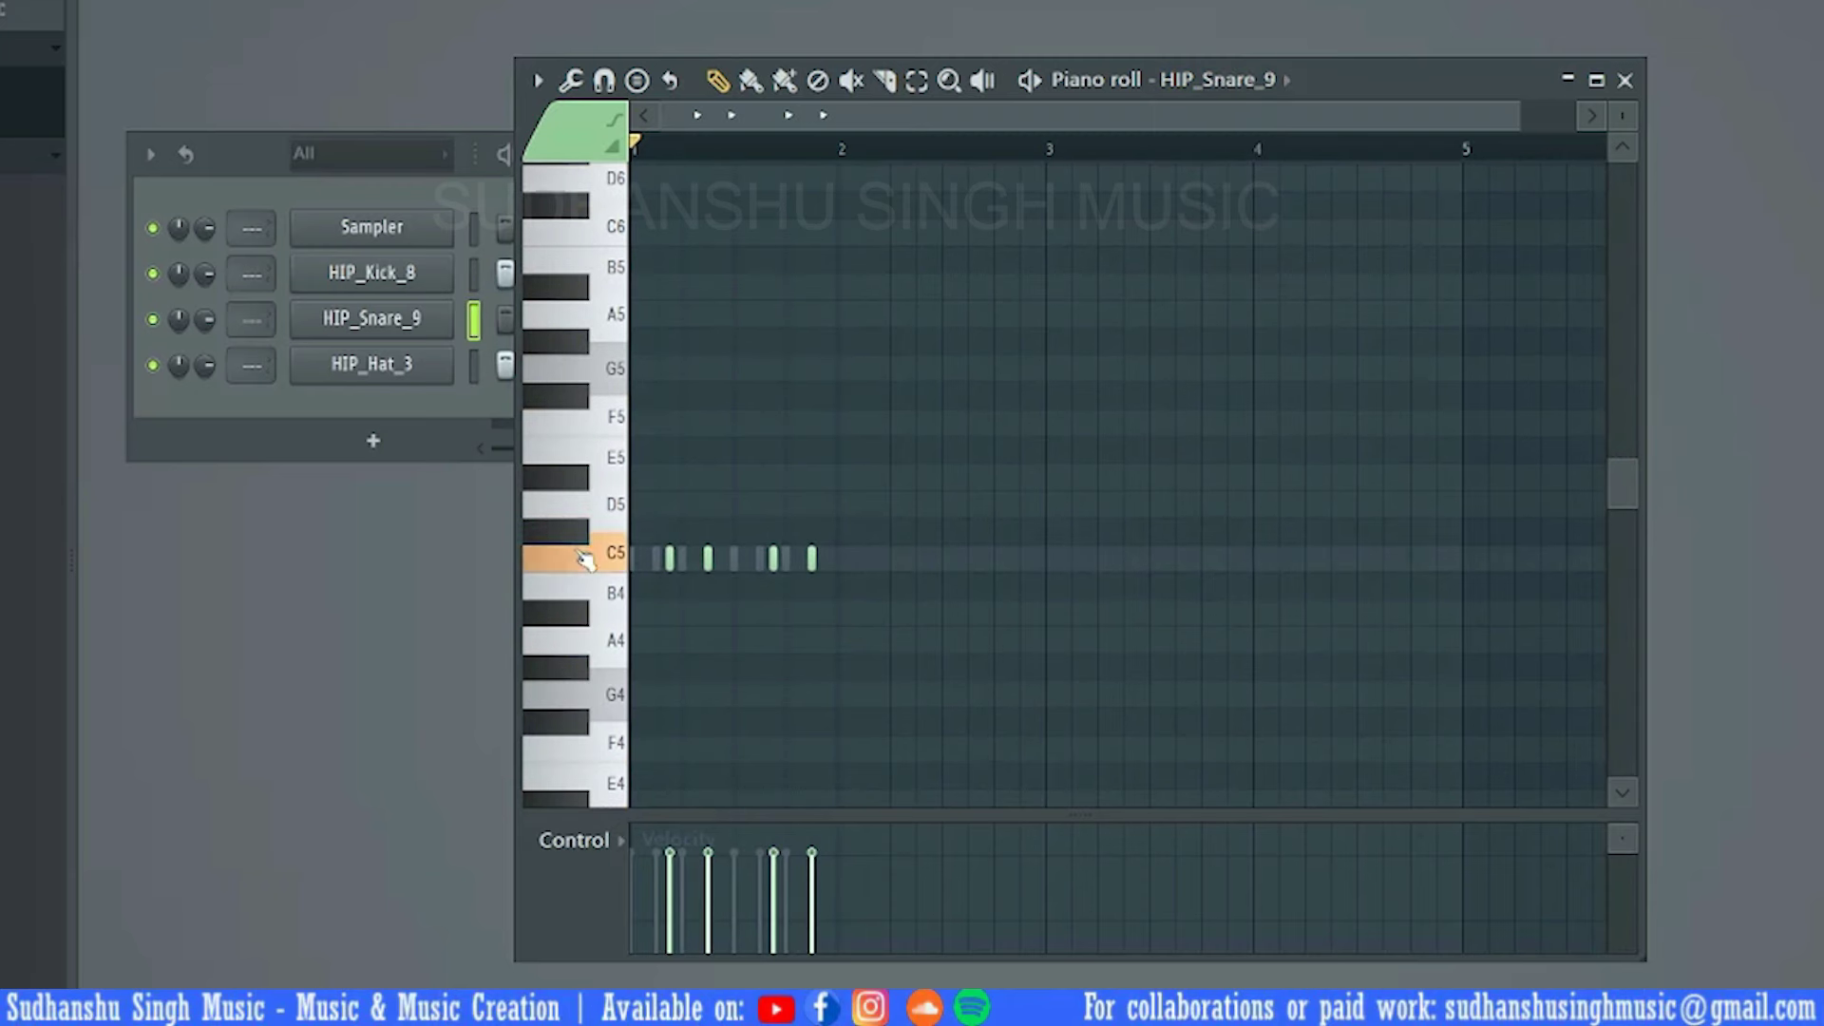
Switch the Piano roll to HIP_Hat_3, audition the hat across the keys and close the Piano roll
click(1273, 80)
click(1271, 220)
mouse_move(627, 278)
mouse_down()
mouse_move(628, 366)
mouse_move(573, 611)
mouse_move(601, 200)
mouse_up()
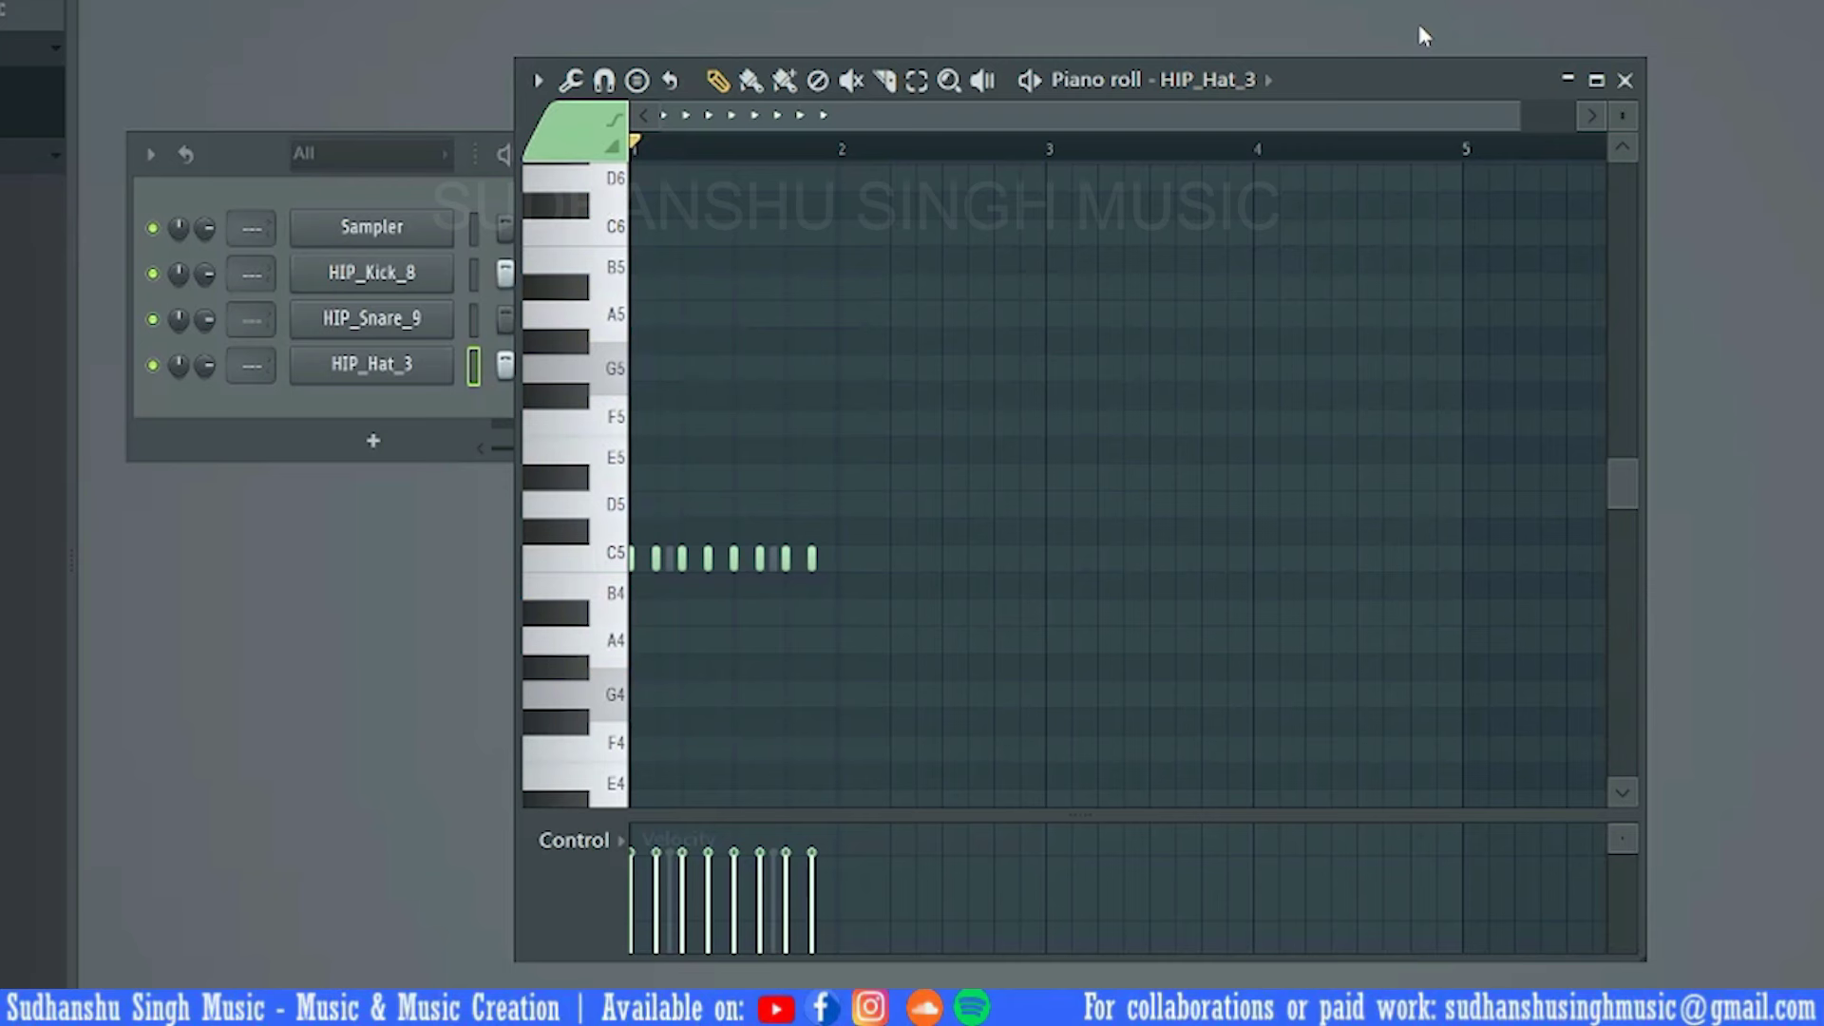
click(1624, 80)
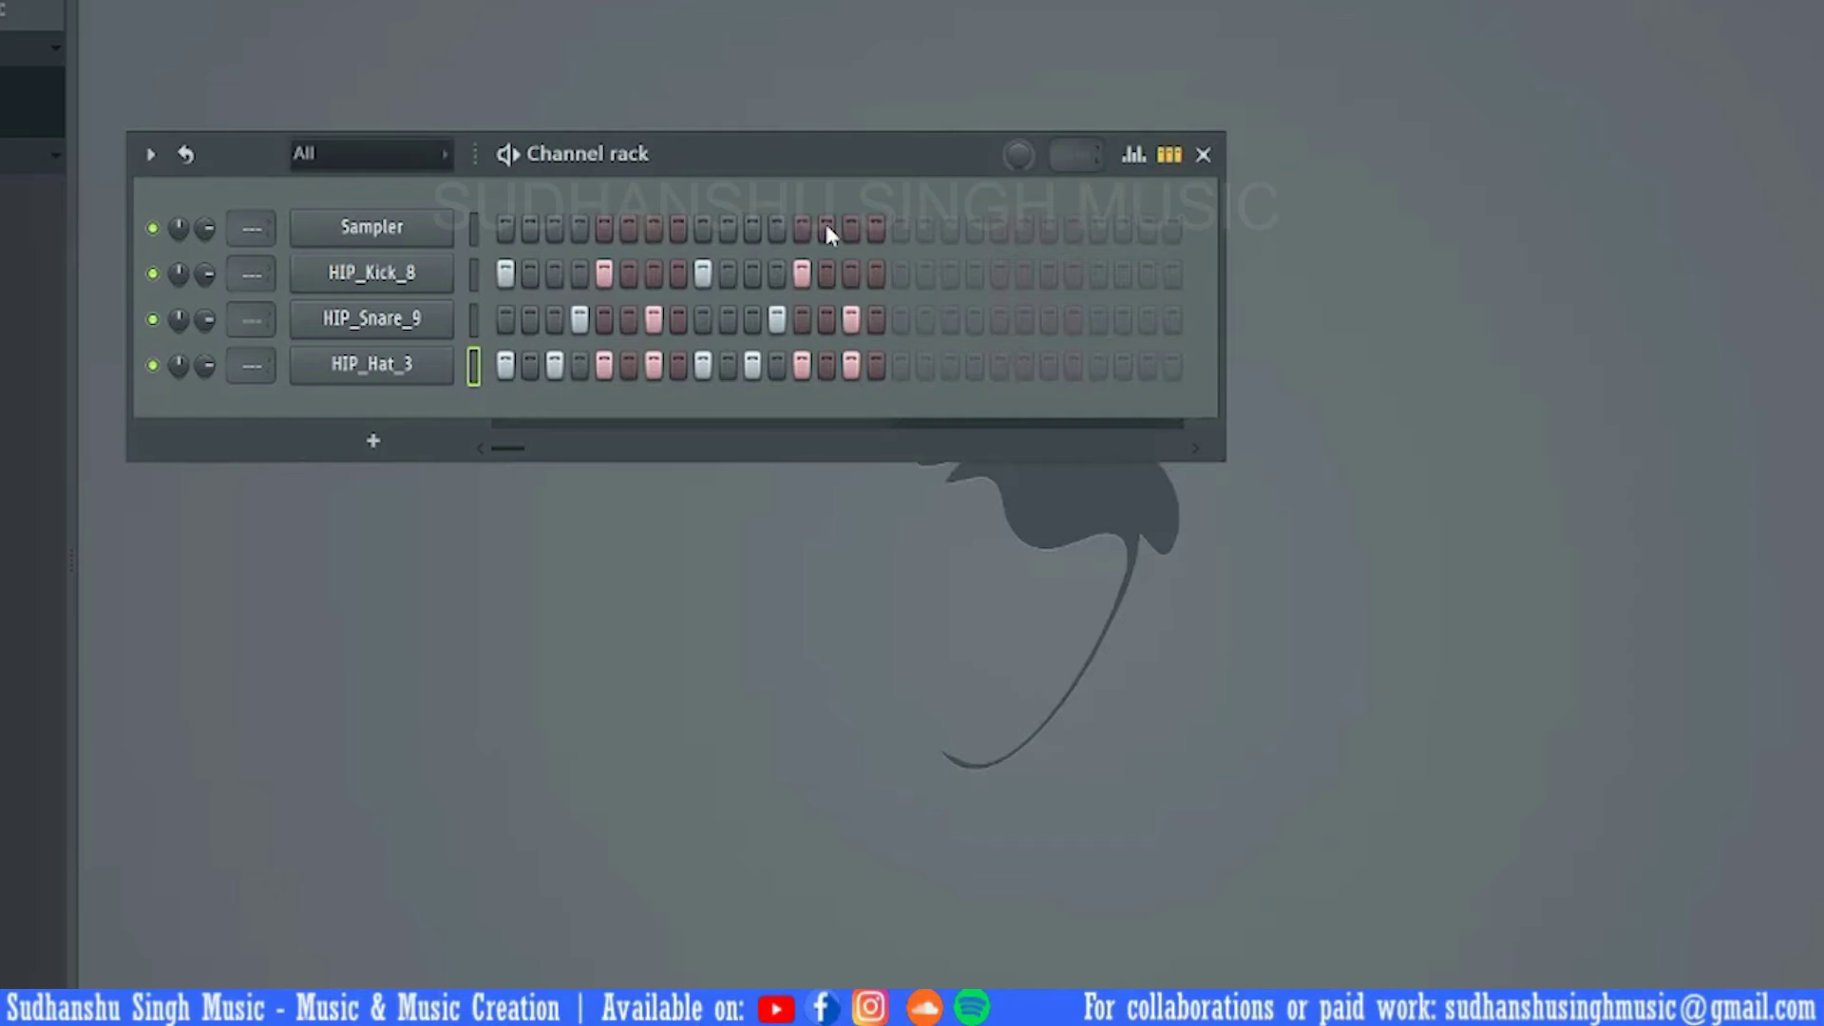
Browse the instrument list, then add an FL Keys channel to the Channel rack from the plugin picker
click(427, 465)
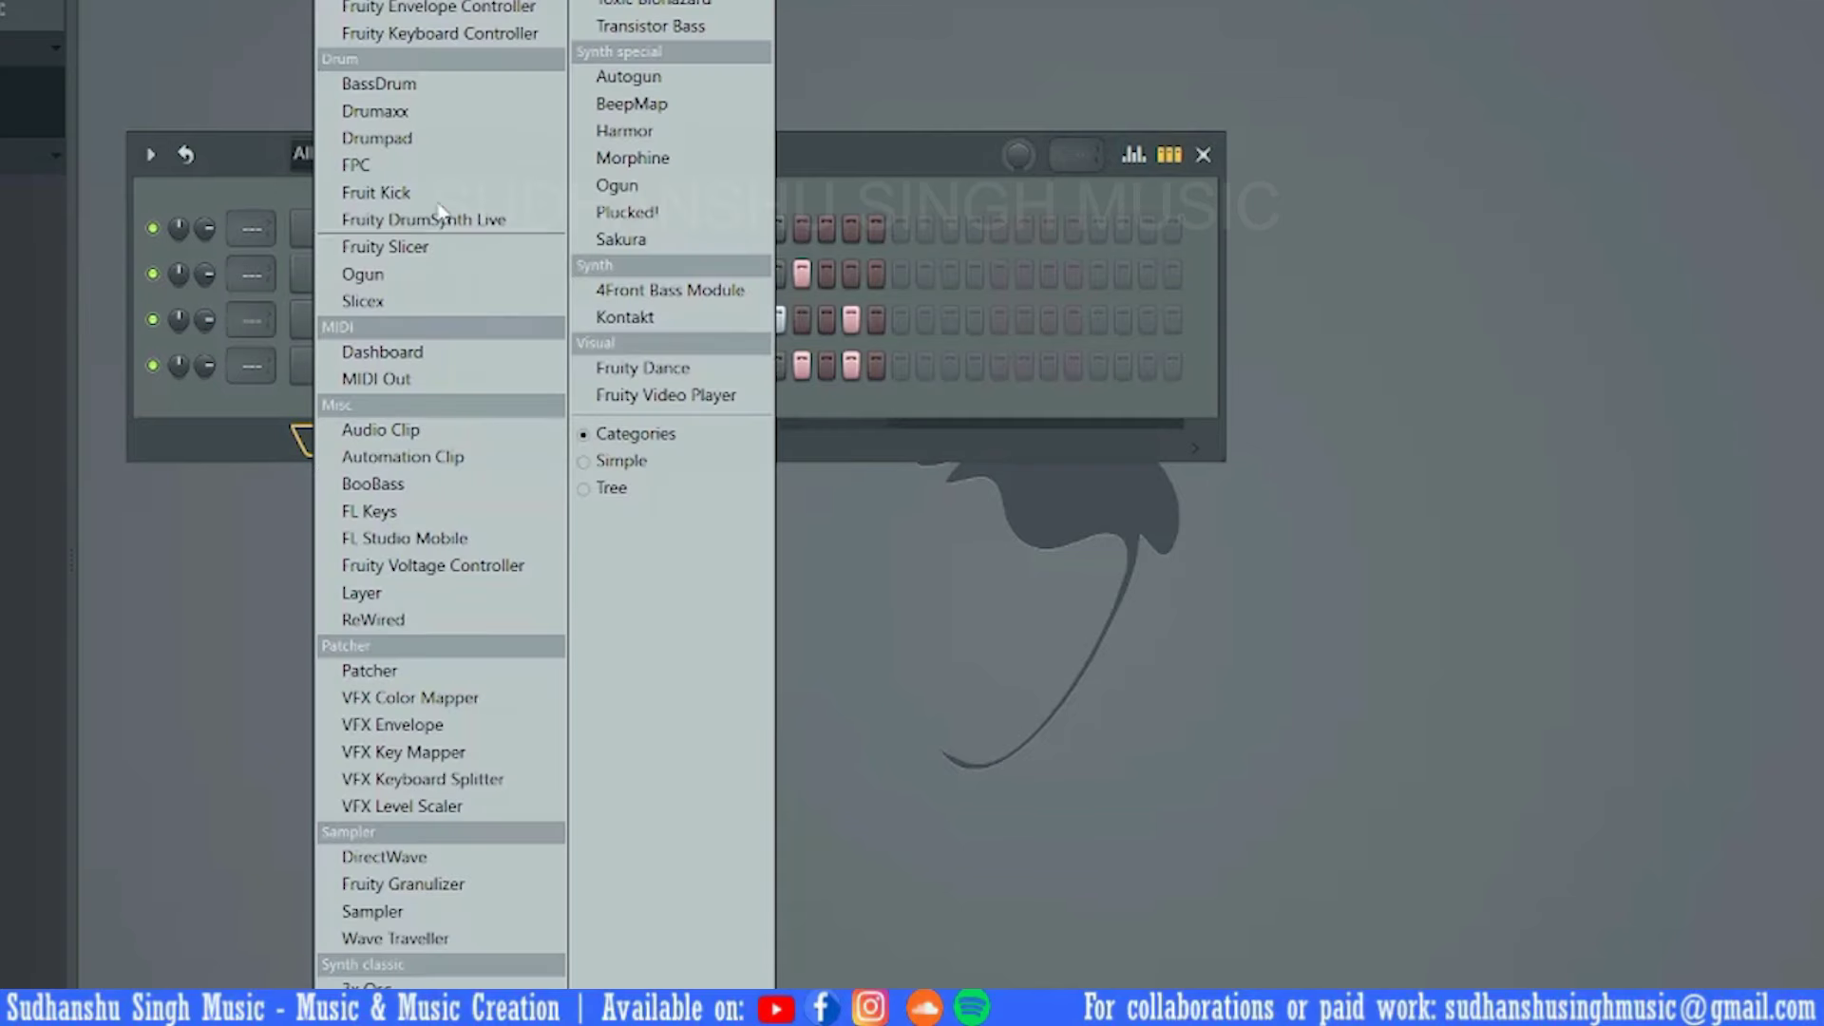
click(902, 159)
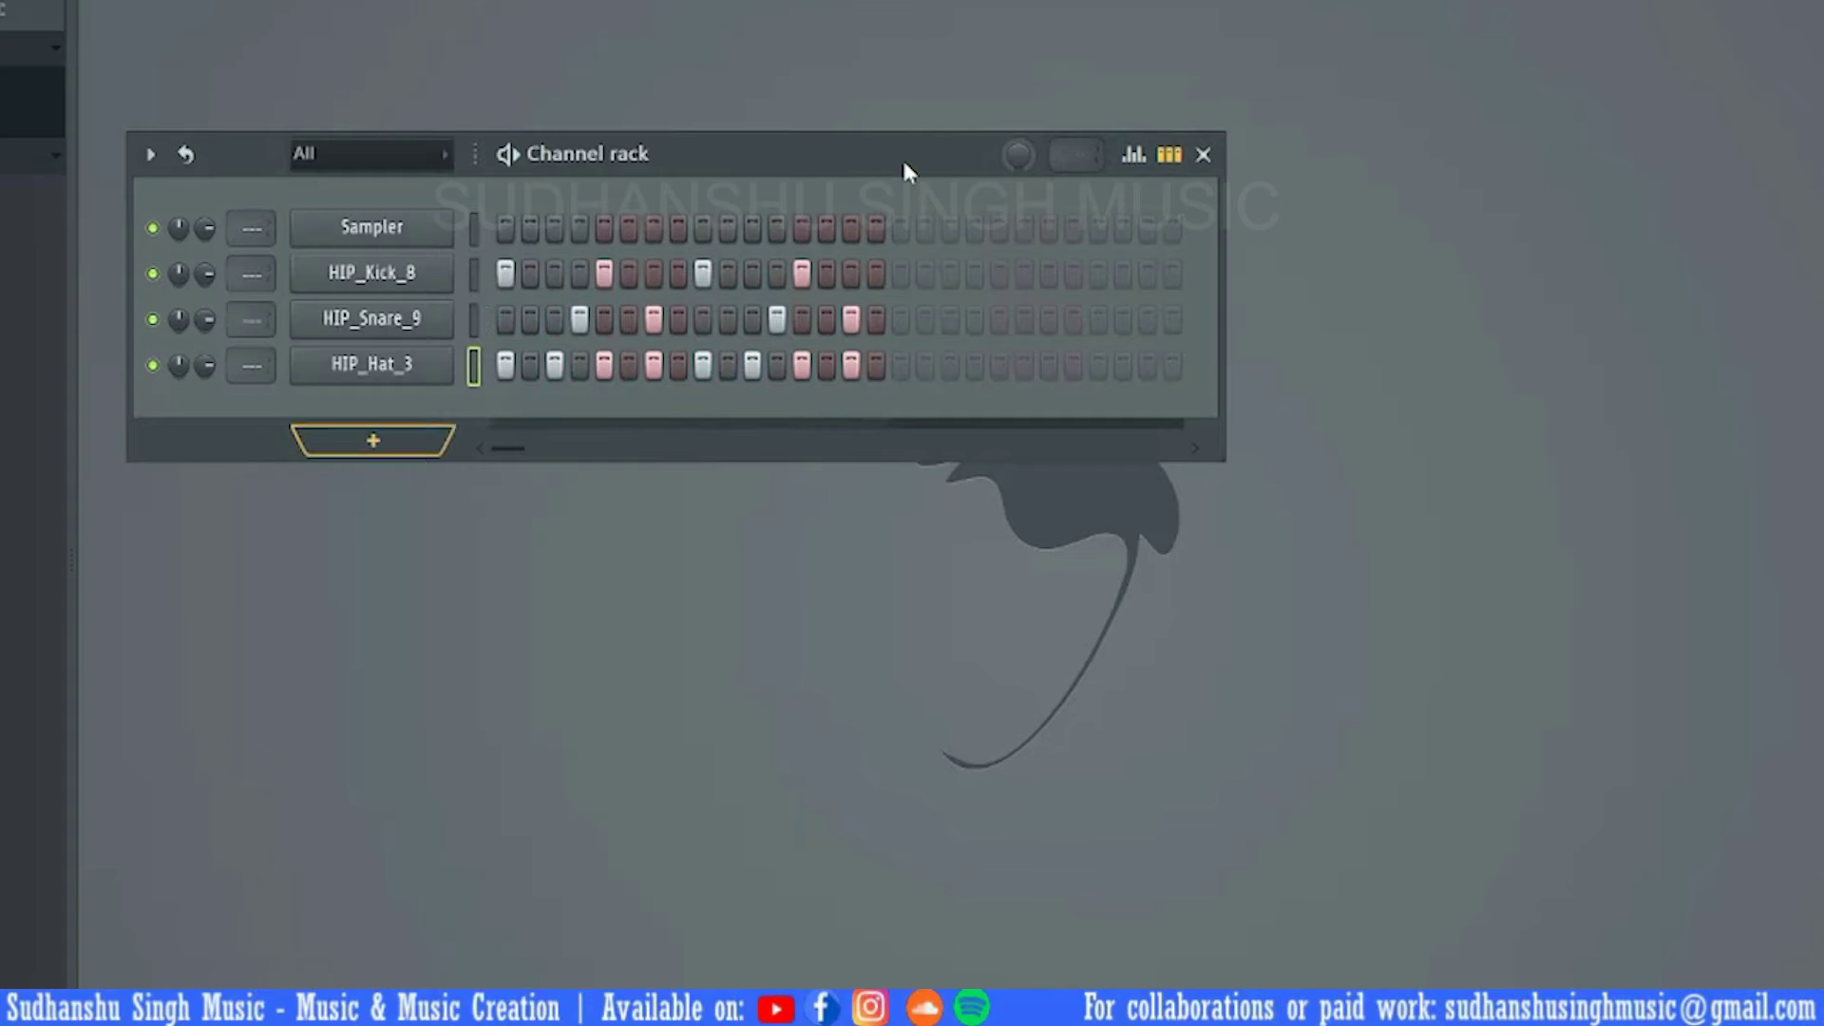
right_click(401, 435)
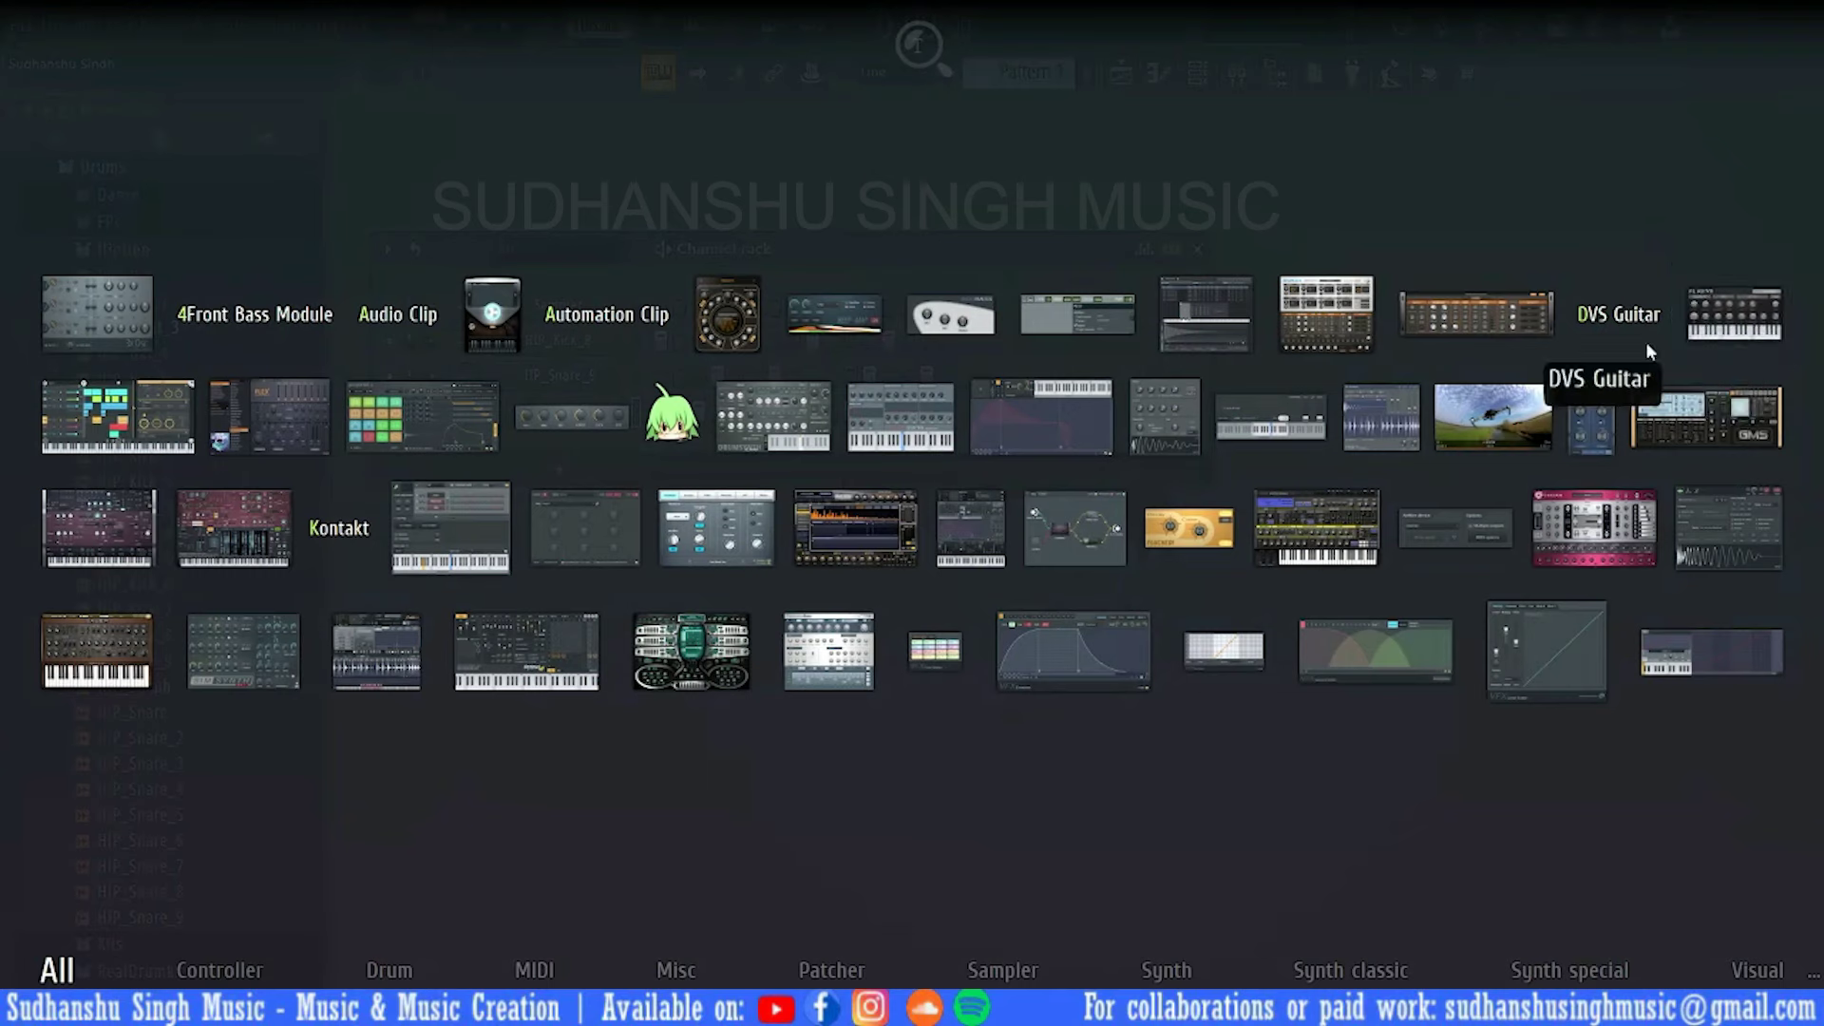
drag(1733, 314, 591, 431)
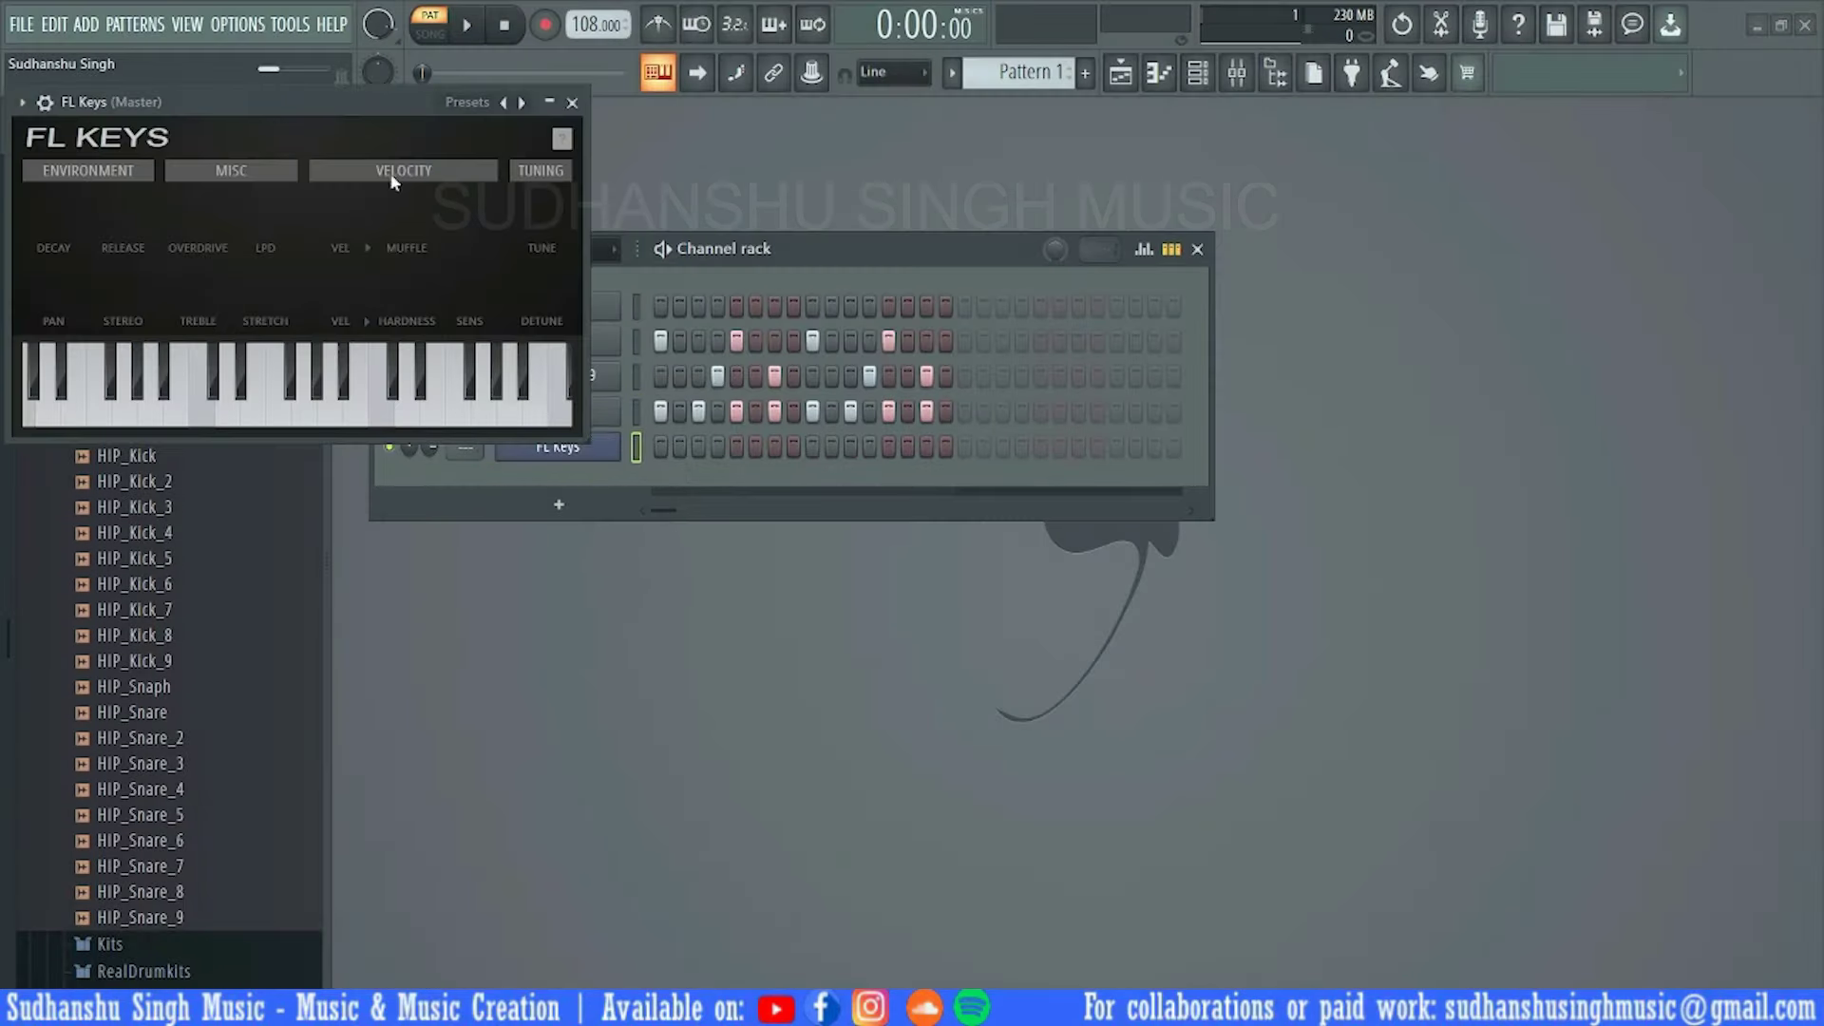
Move the FL Keys window beside the channel names and audition the Grand Piano on its keyboard
drag(224, 95, 891, 314)
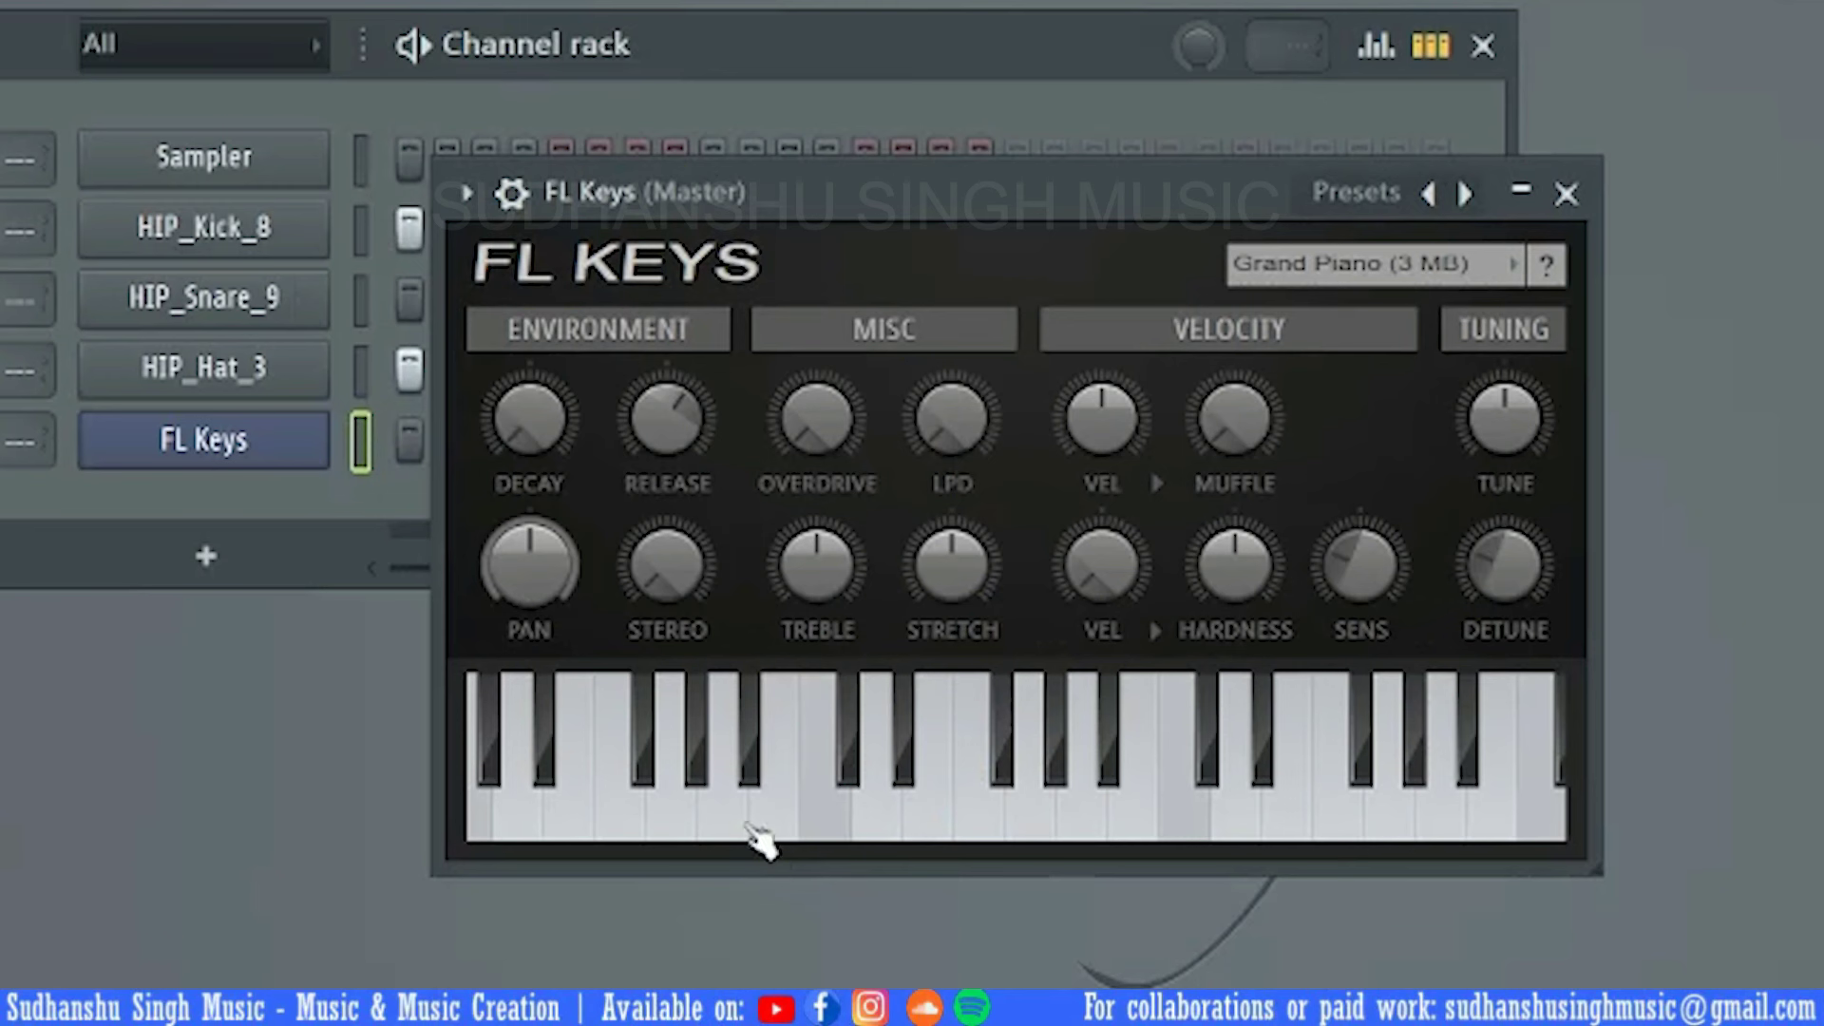
drag(833, 642, 1104, 643)
drag(1290, 834, 1312, 836)
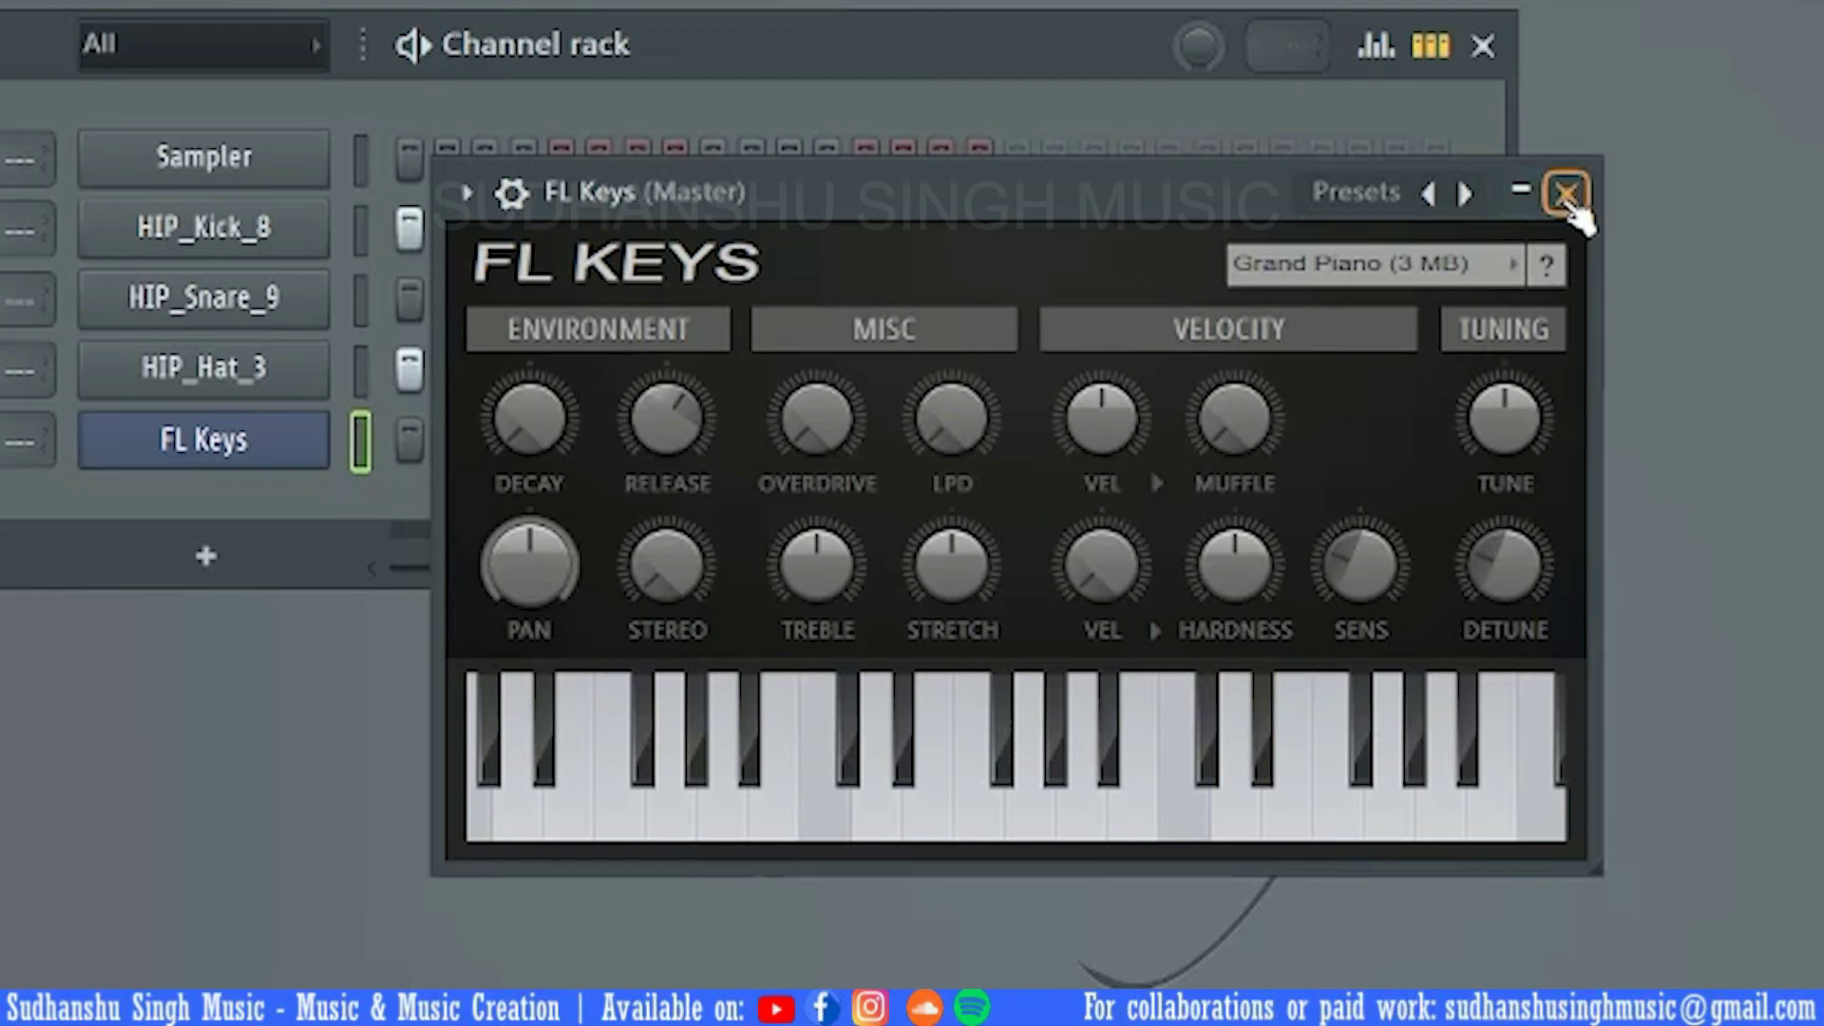
Close the FL Keys window and delete the FL Keys channel from the Channel rack
click(1566, 194)
right_click(162, 451)
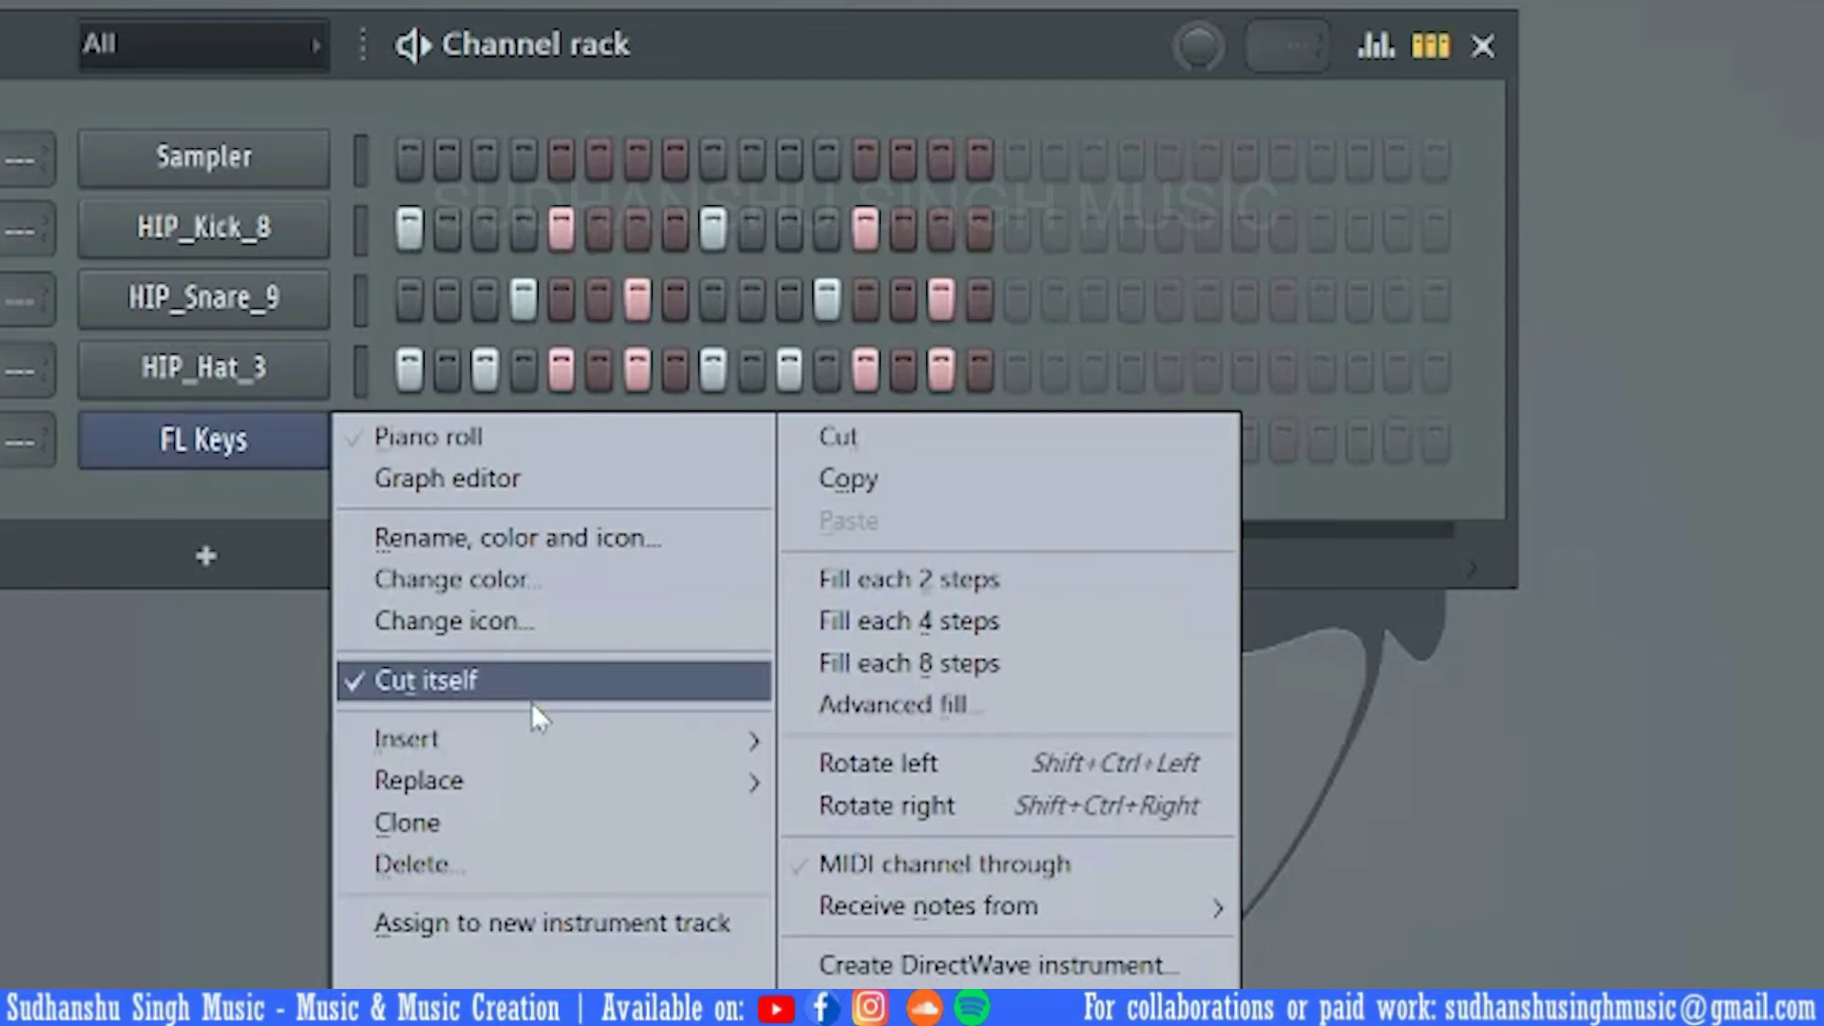
click(520, 862)
click(1140, 746)
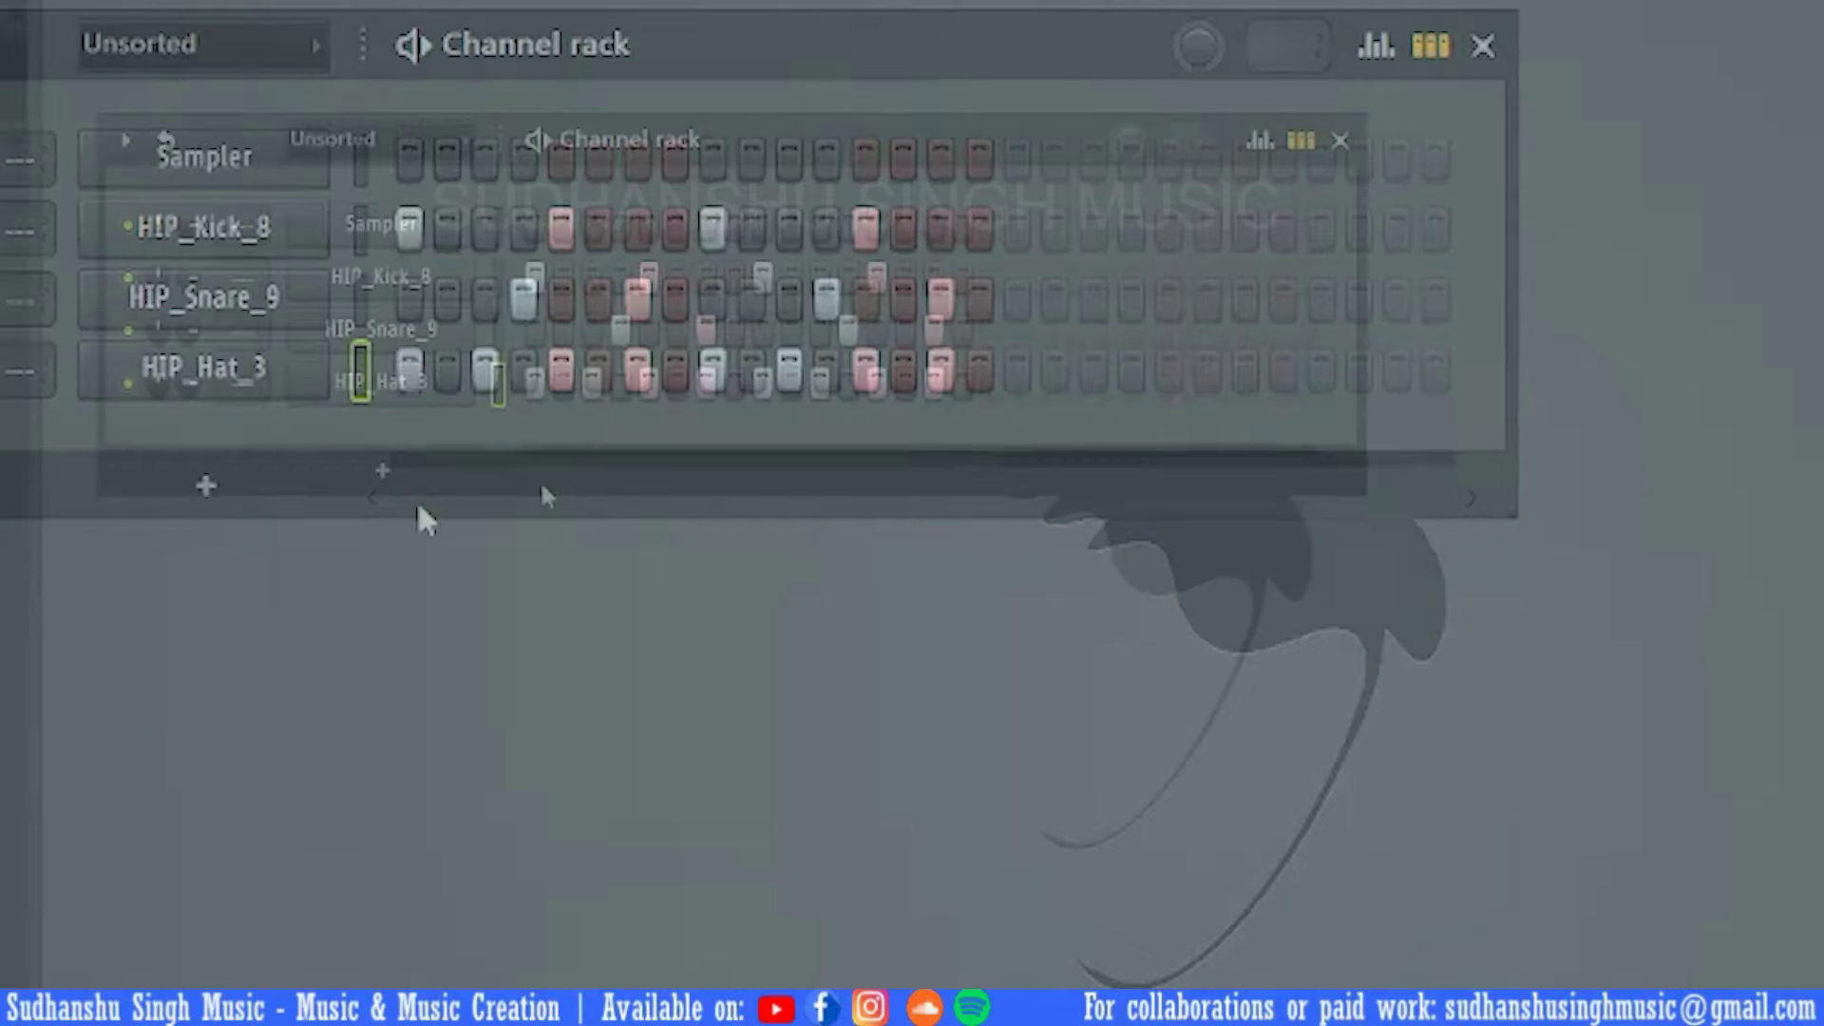
Add an FL Keys channel from the Misc instruments, audition the piano across its keyboard and close its window
click(418, 489)
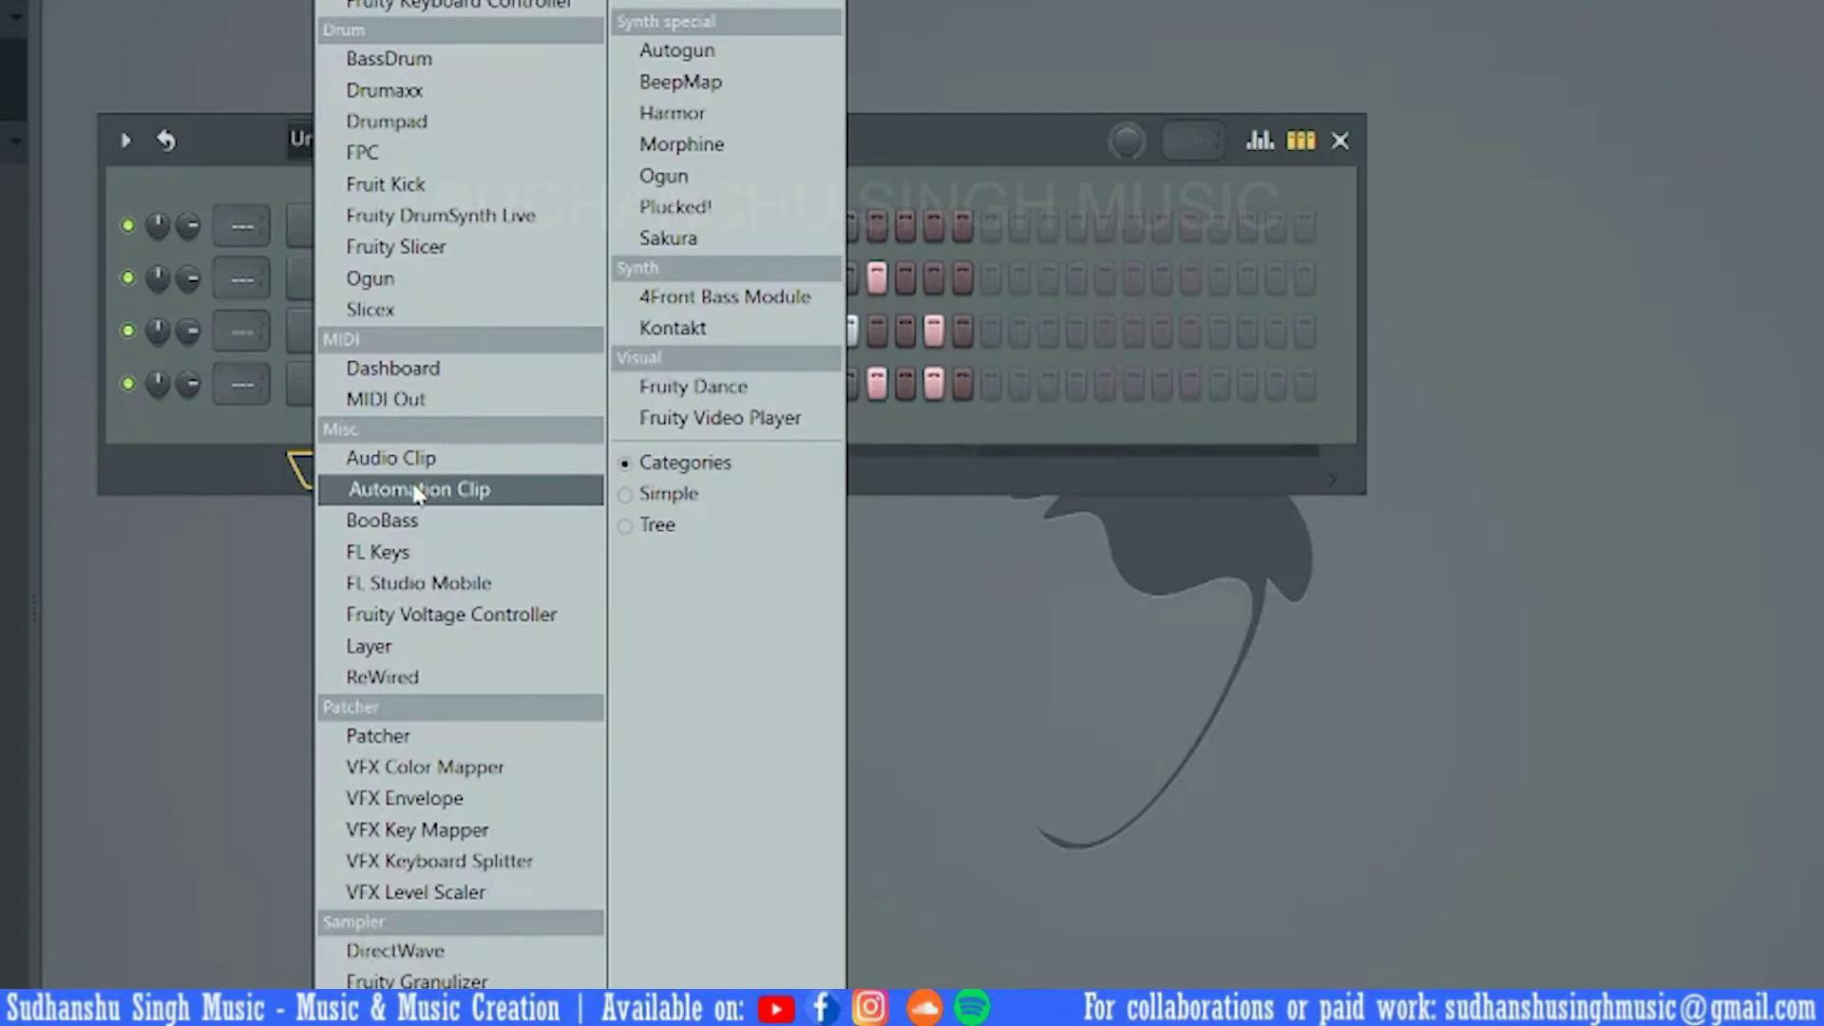
click(378, 553)
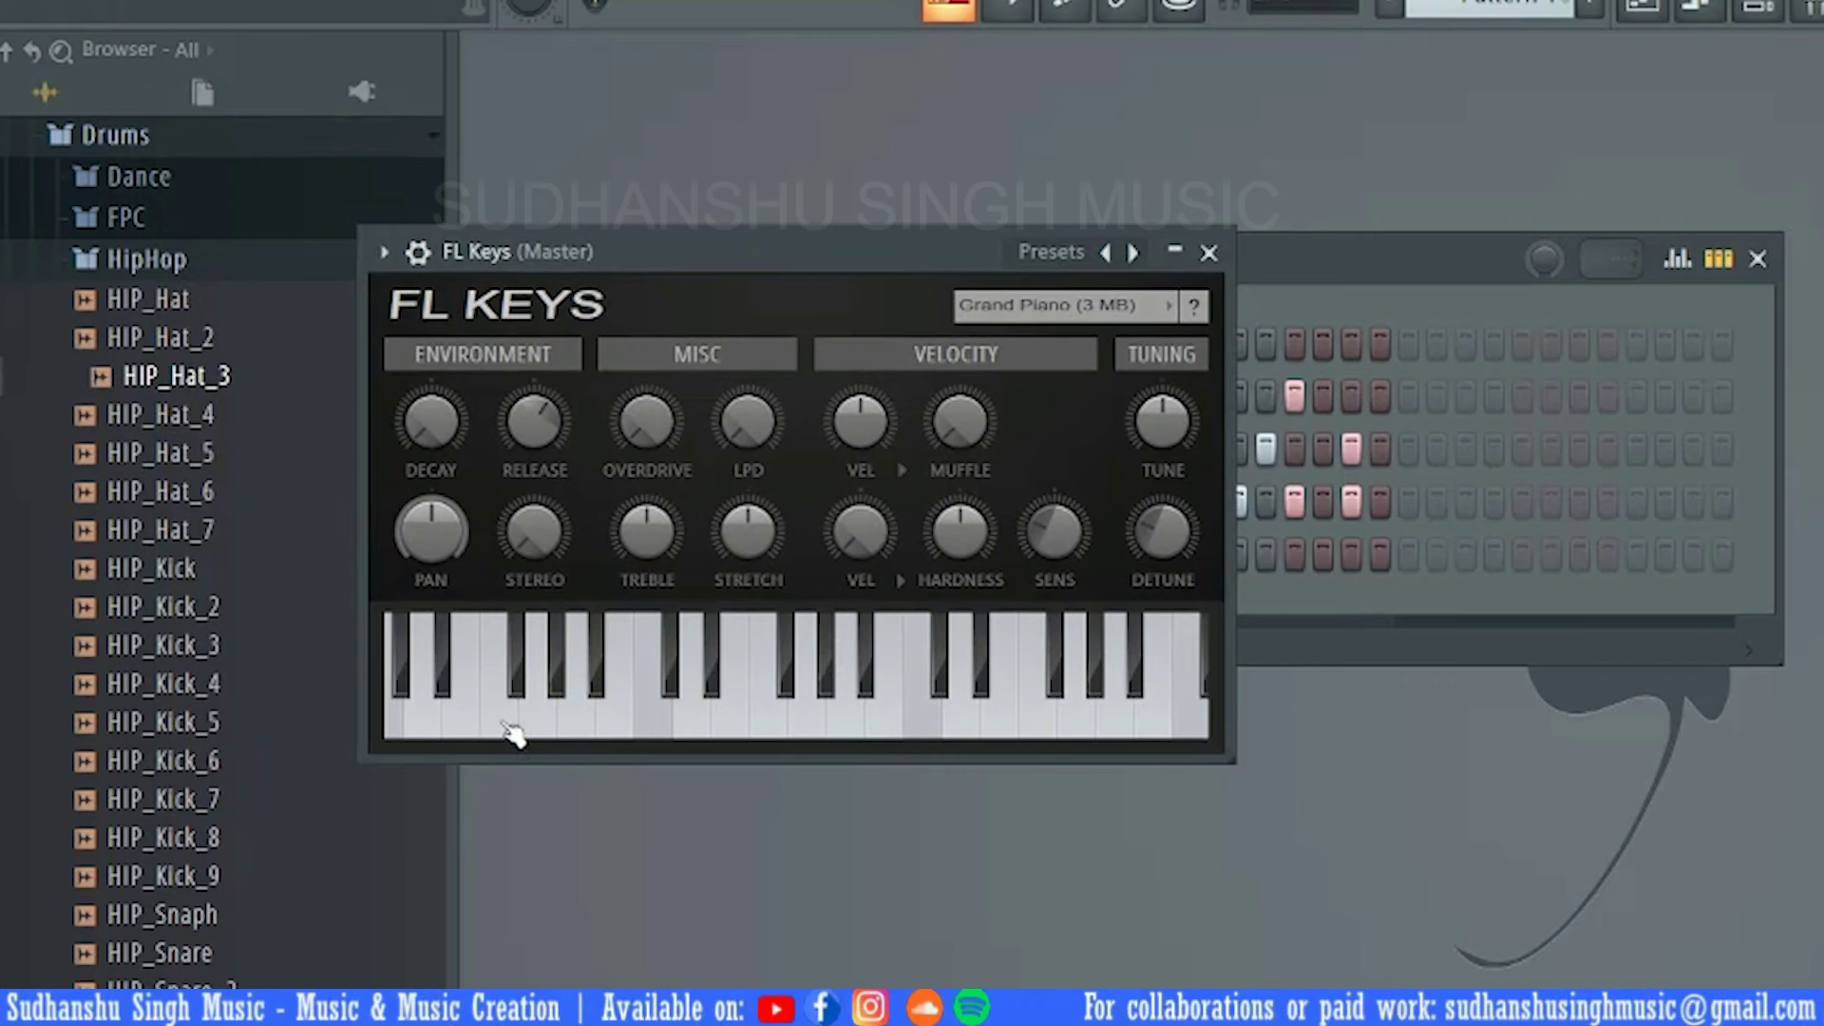
drag(655, 736, 1083, 741)
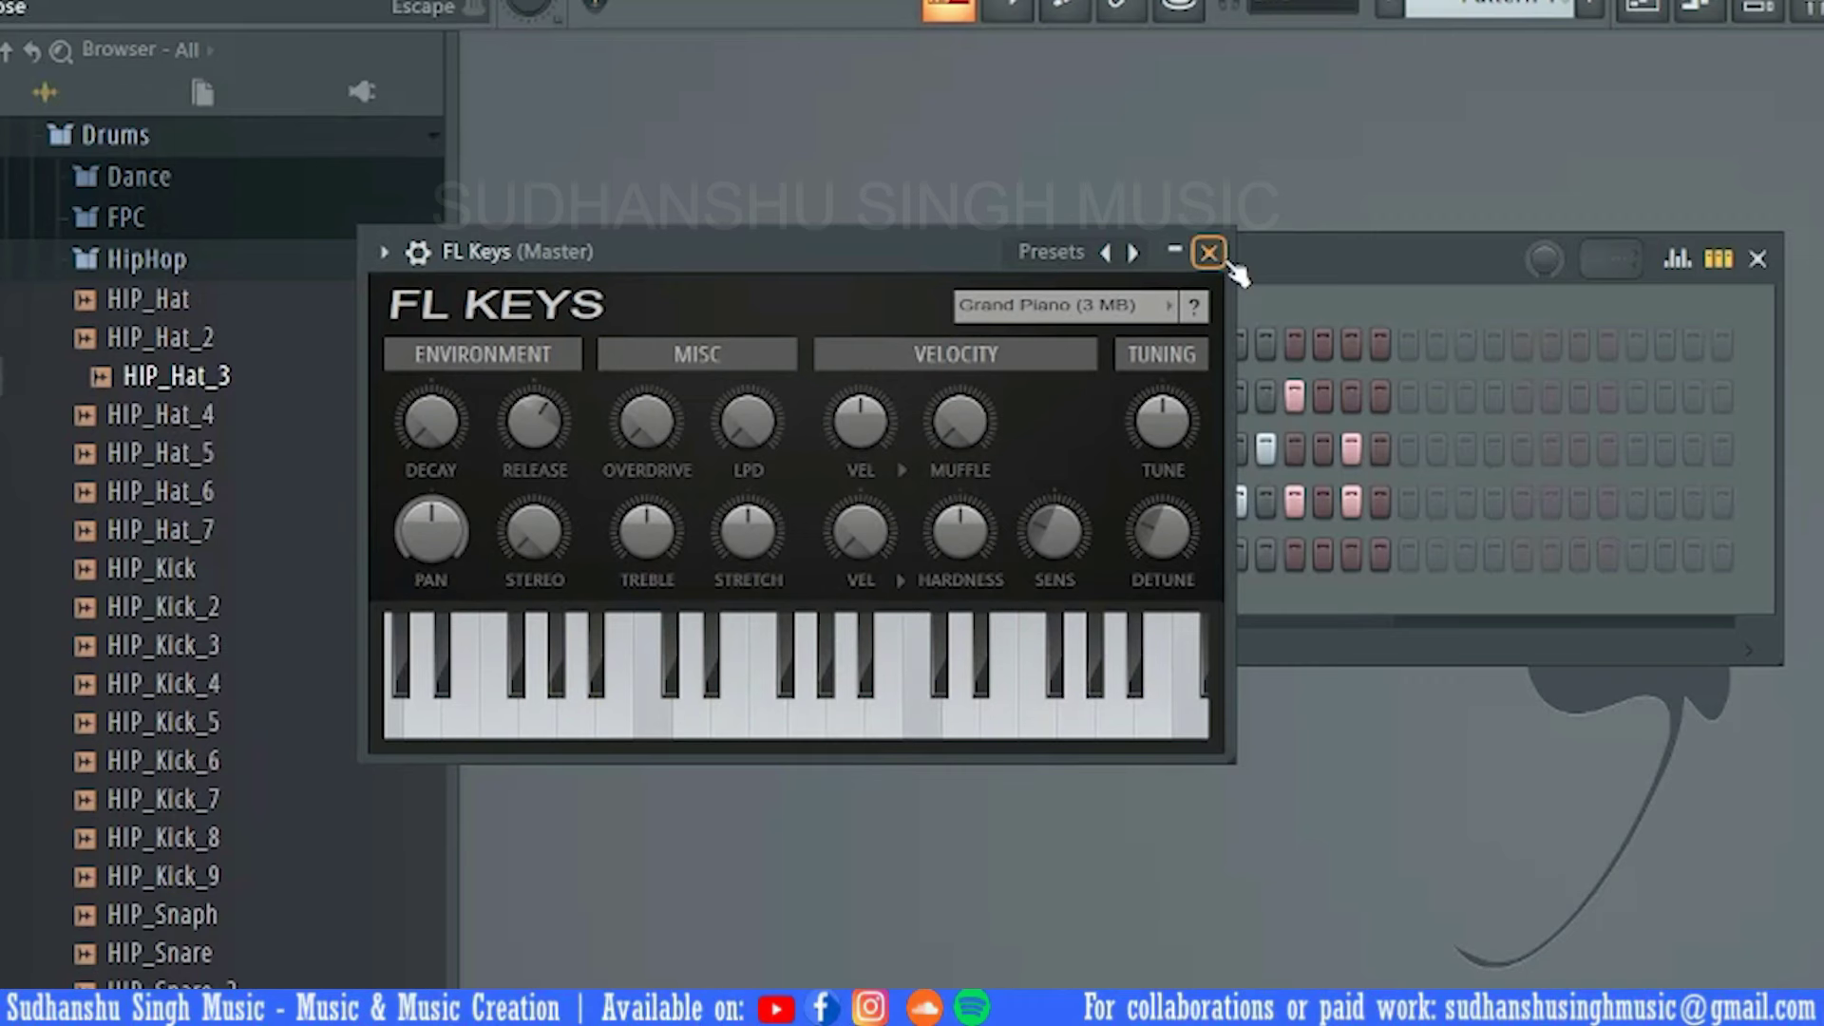
click(1208, 253)
Open the Piano roll for FL Keys and audition the piano from C6 down to the lower keys
right_click(888, 546)
click(965, 557)
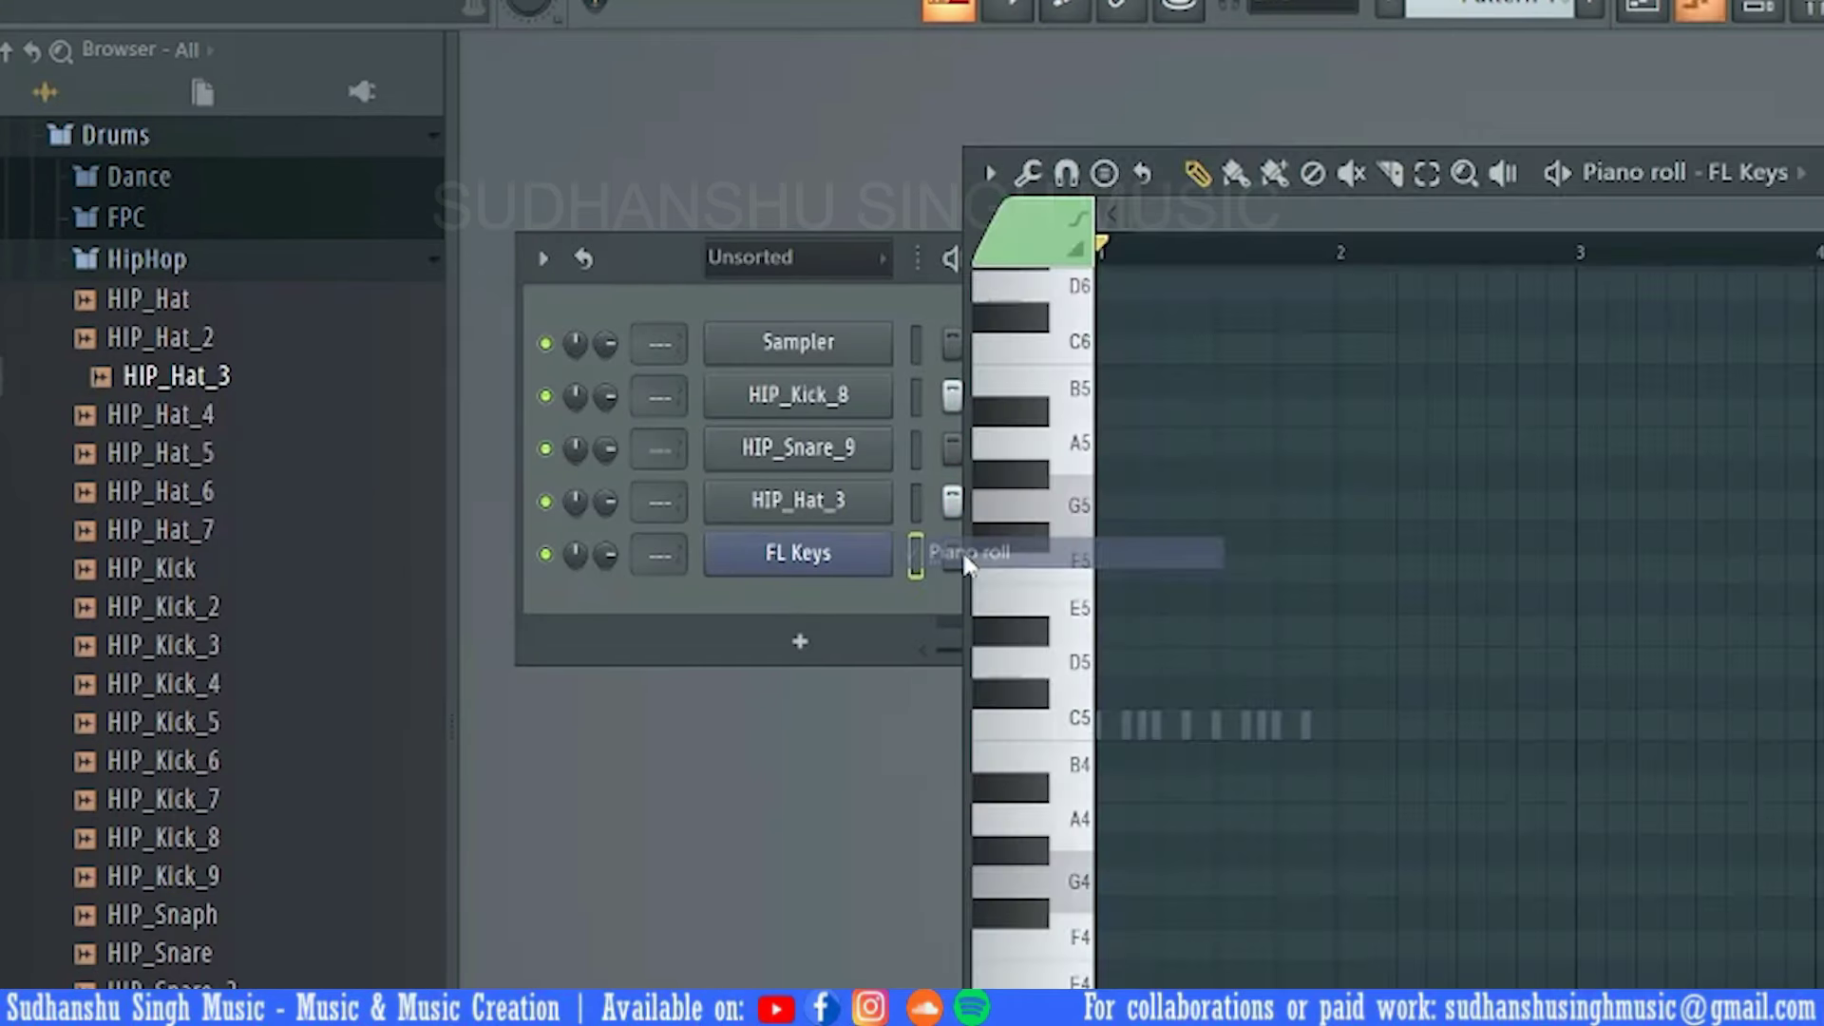
drag(1823, 181, 1684, 172)
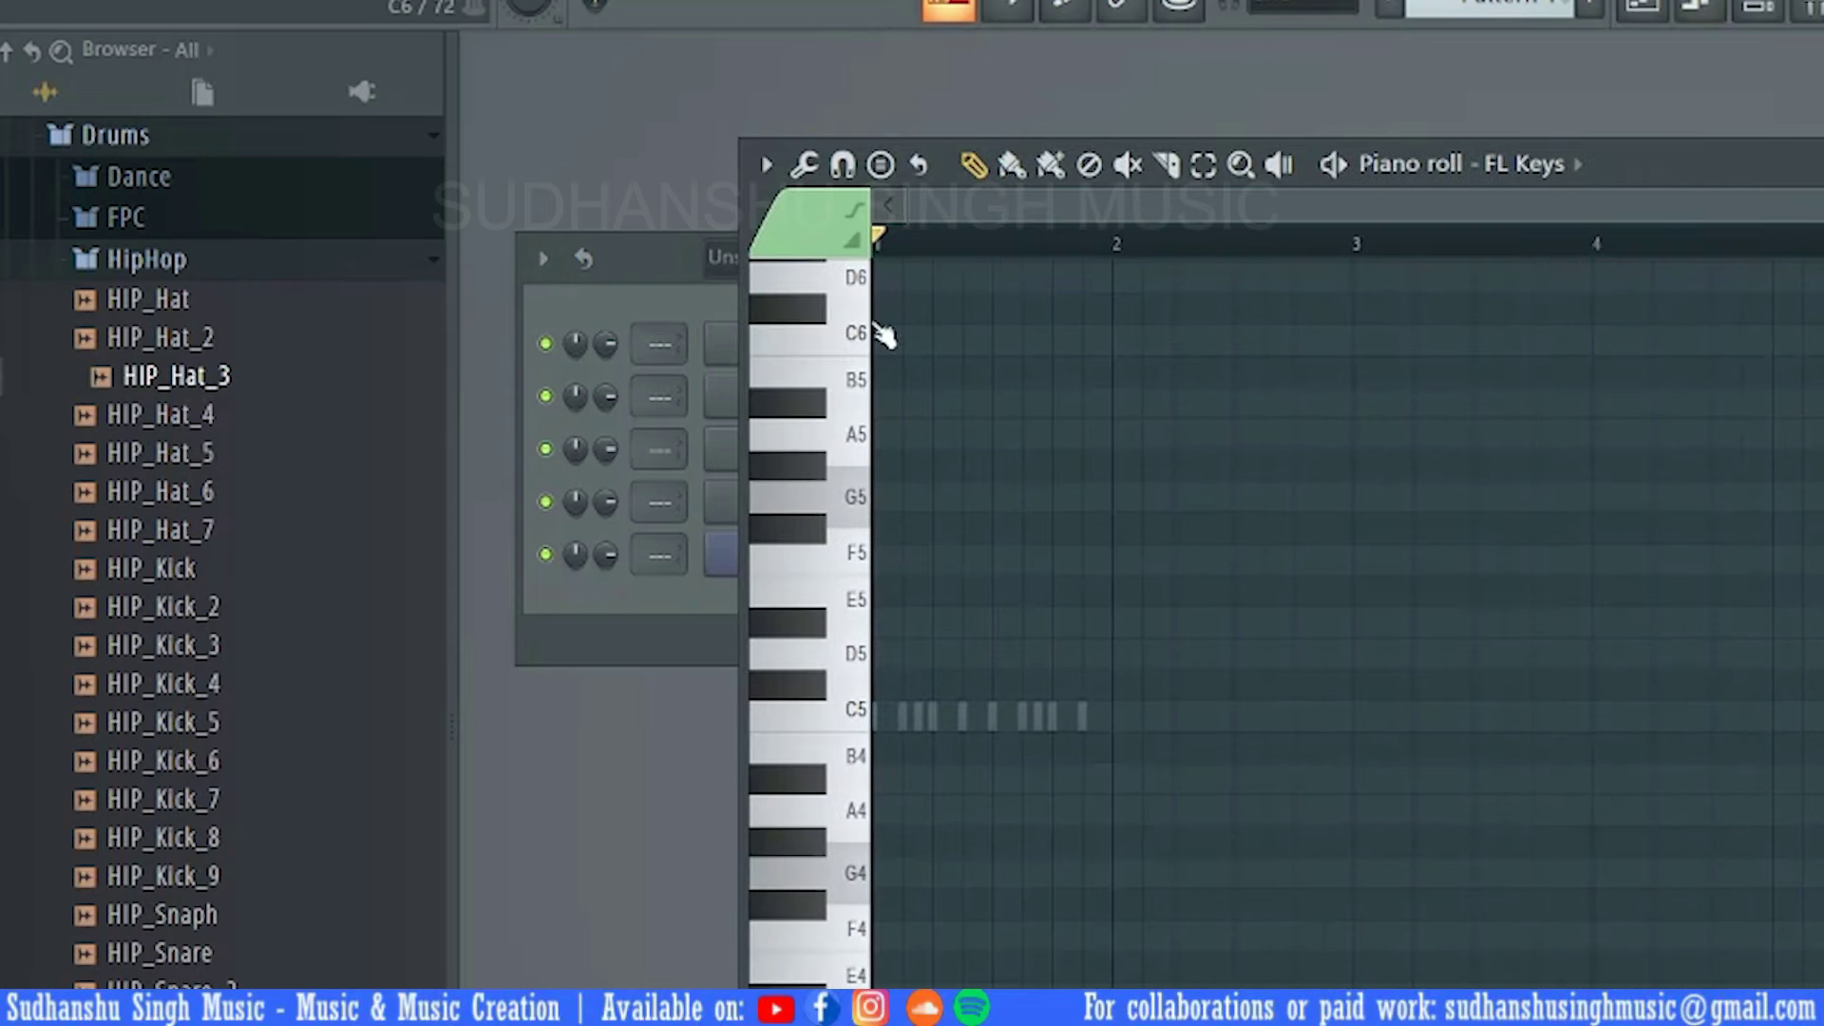
mouse_move(855, 333)
mouse_down()
mouse_move(836, 532)
mouse_move(802, 619)
mouse_move(806, 969)
mouse_up()
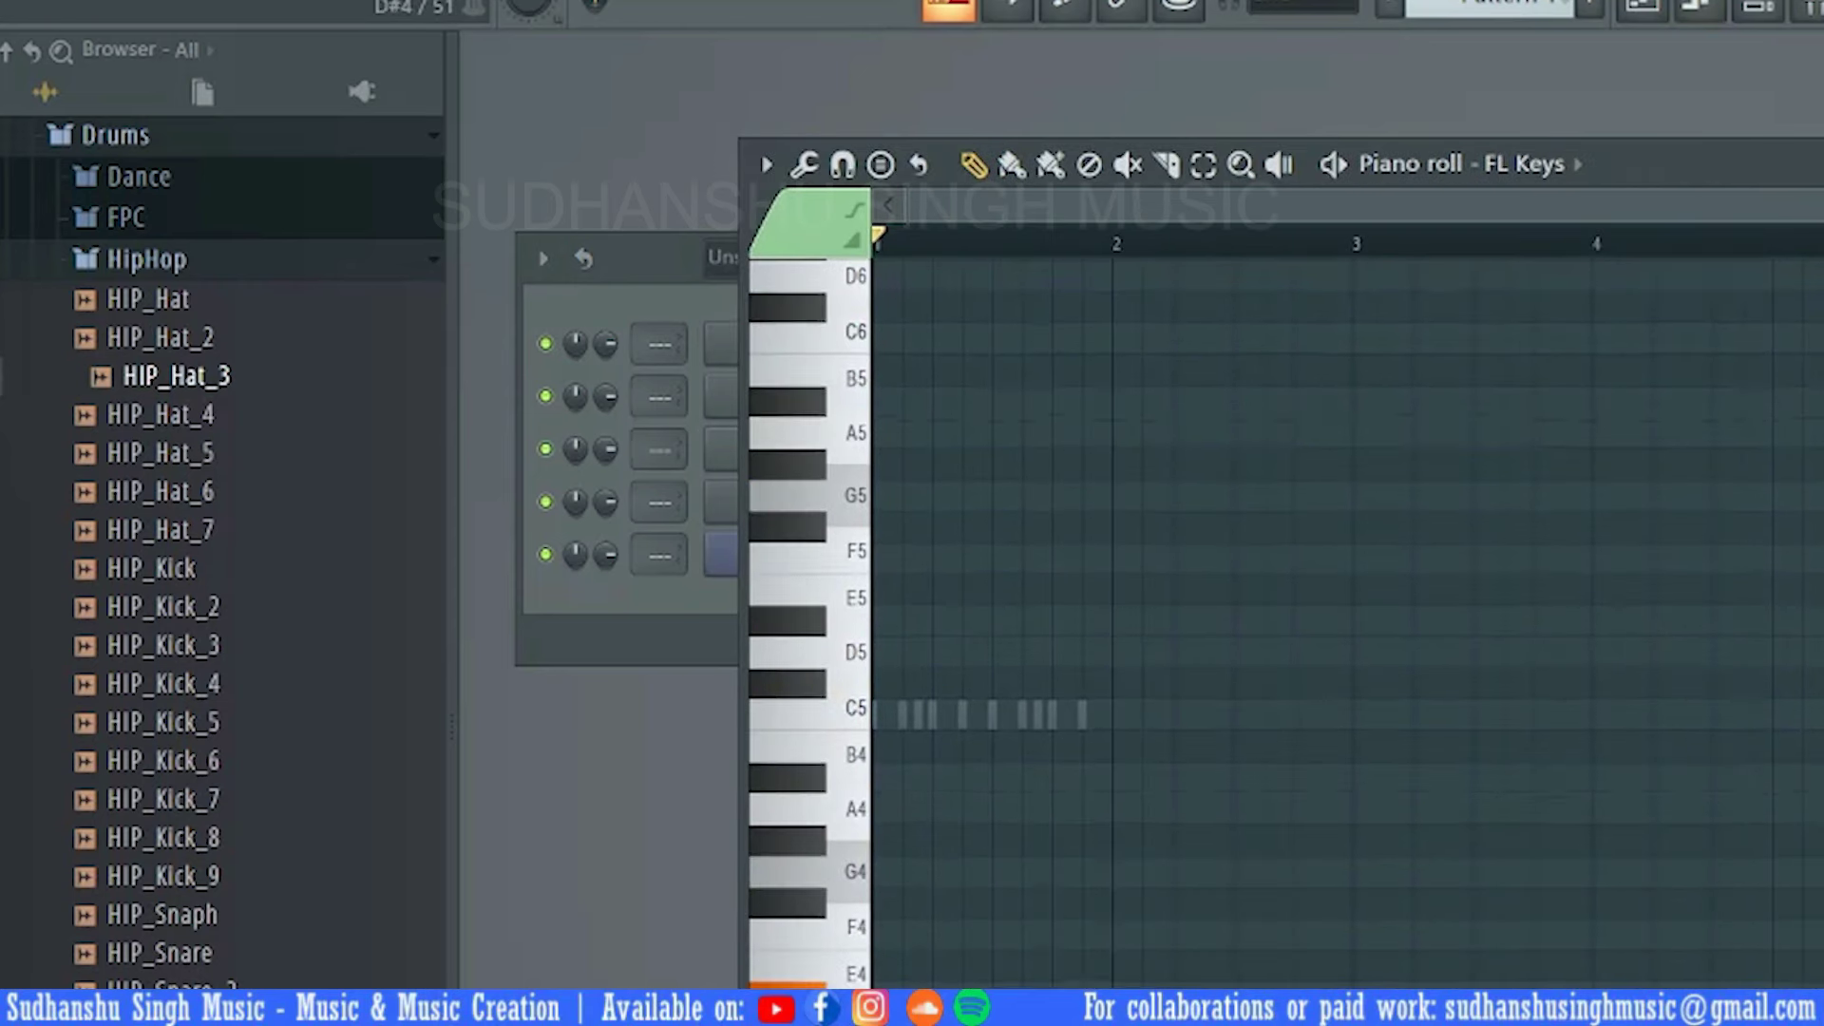
scroll(825, 965, down, 8)
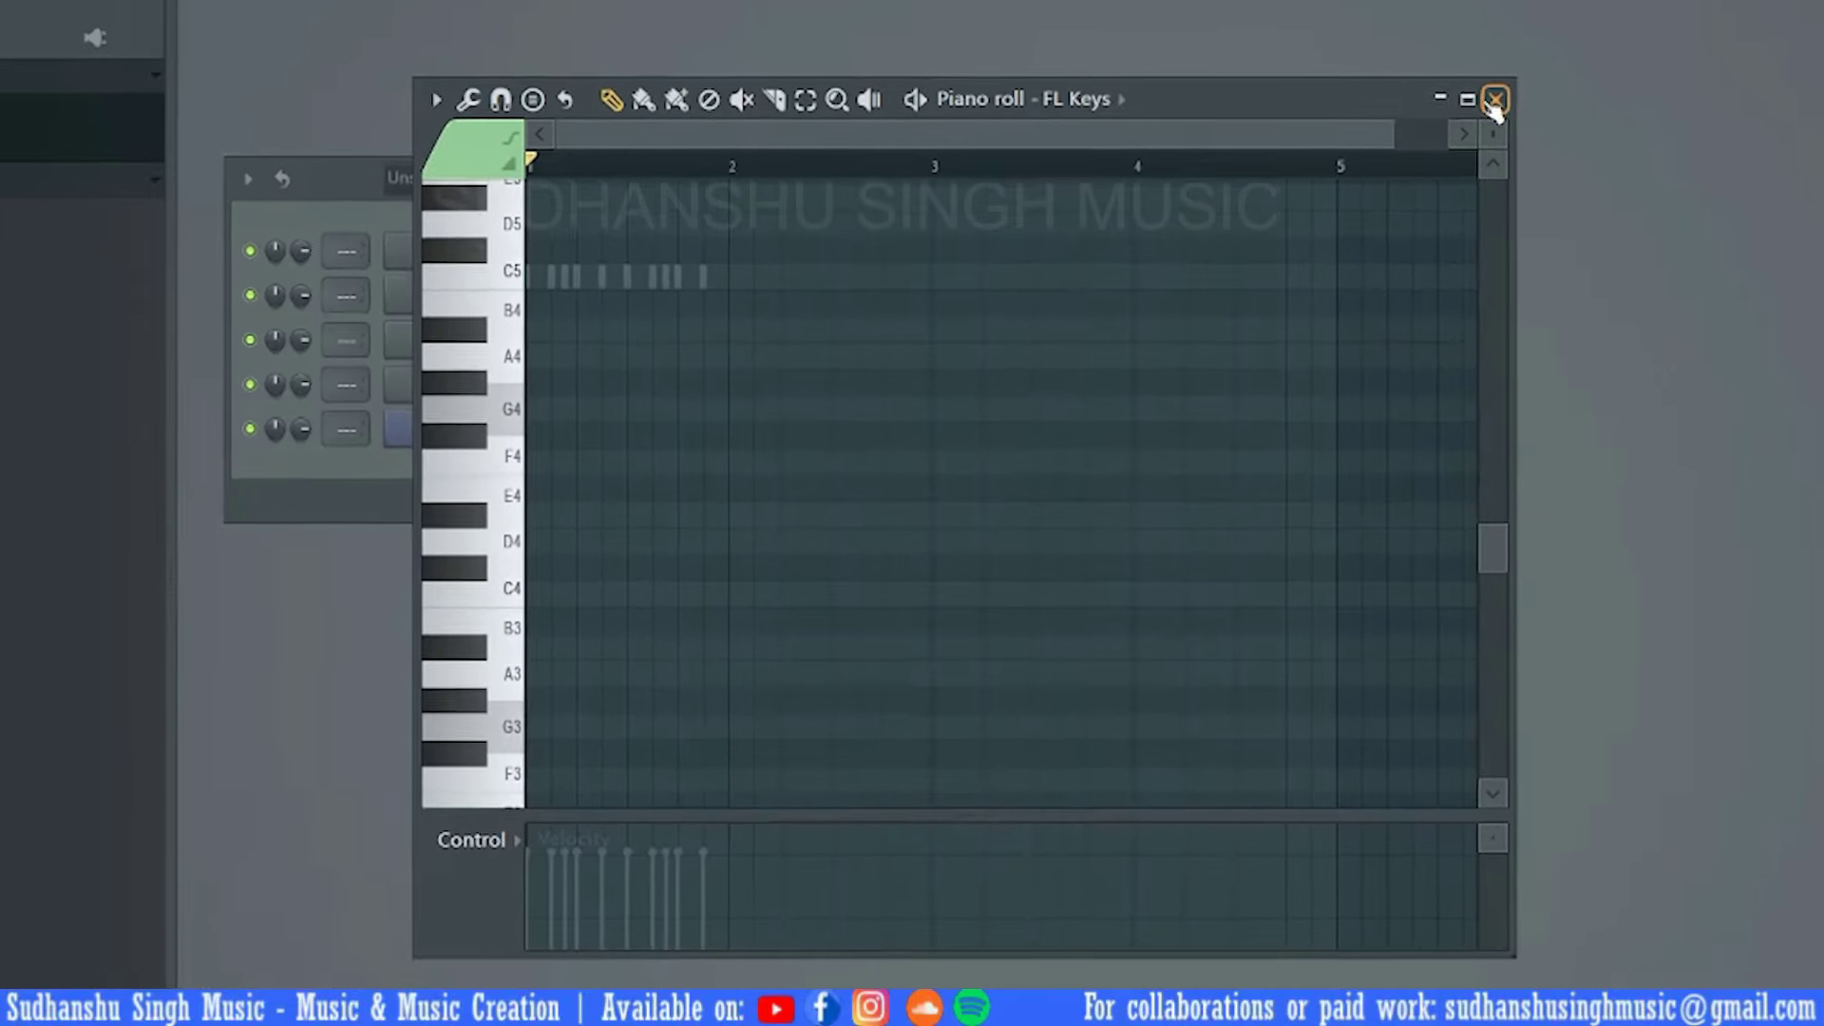
Maximize the Piano roll and add a C5 note at the start of bar 1
click(1396, 155)
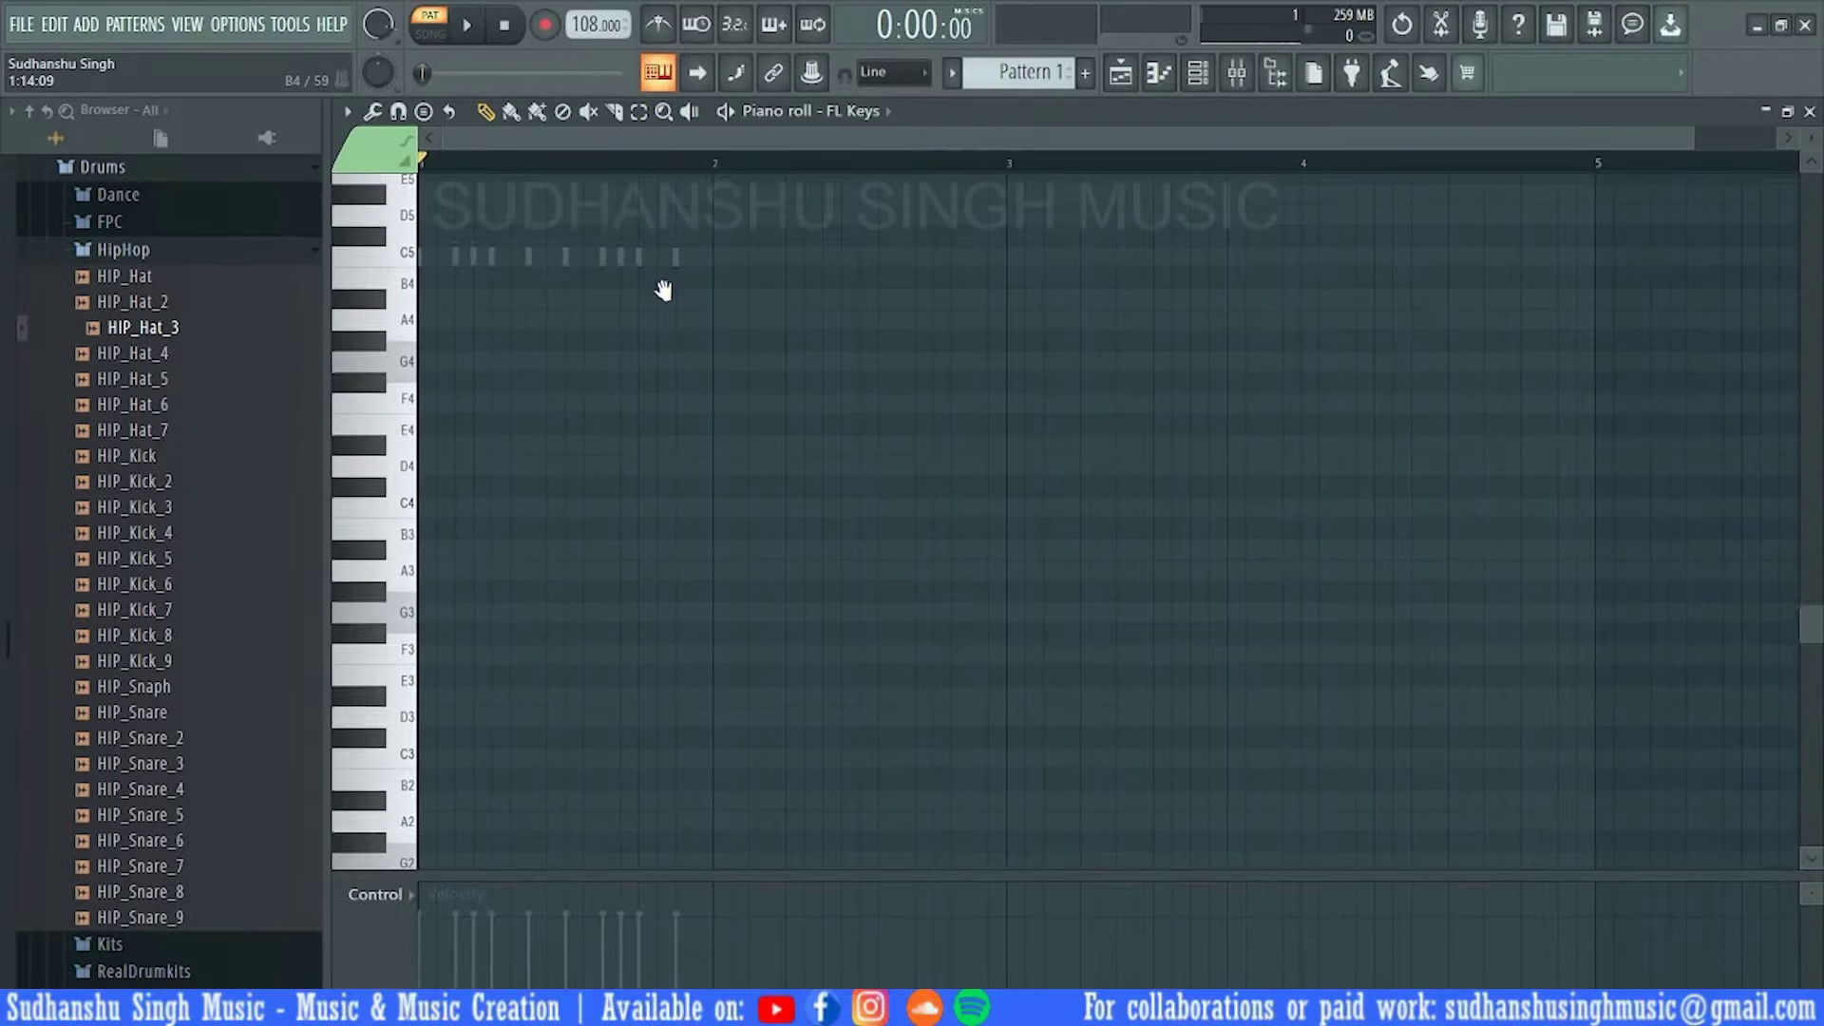
scroll(675, 385, up, 3)
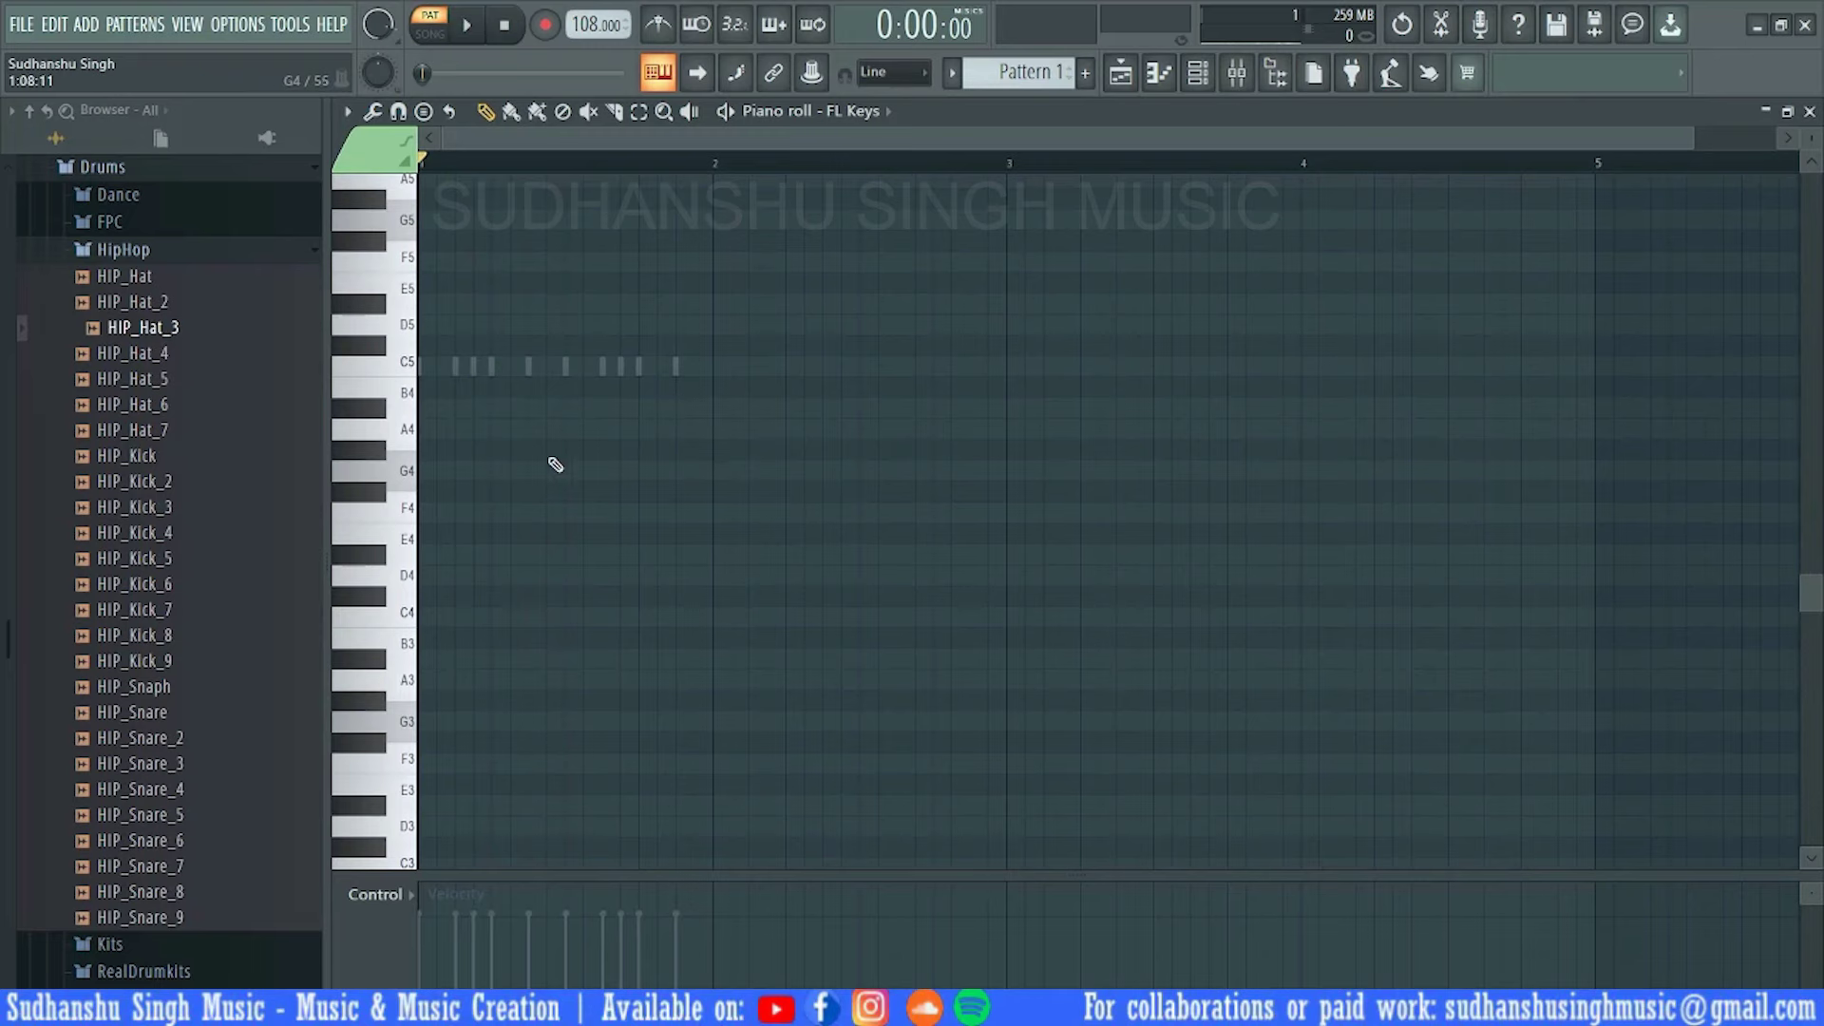
click(449, 362)
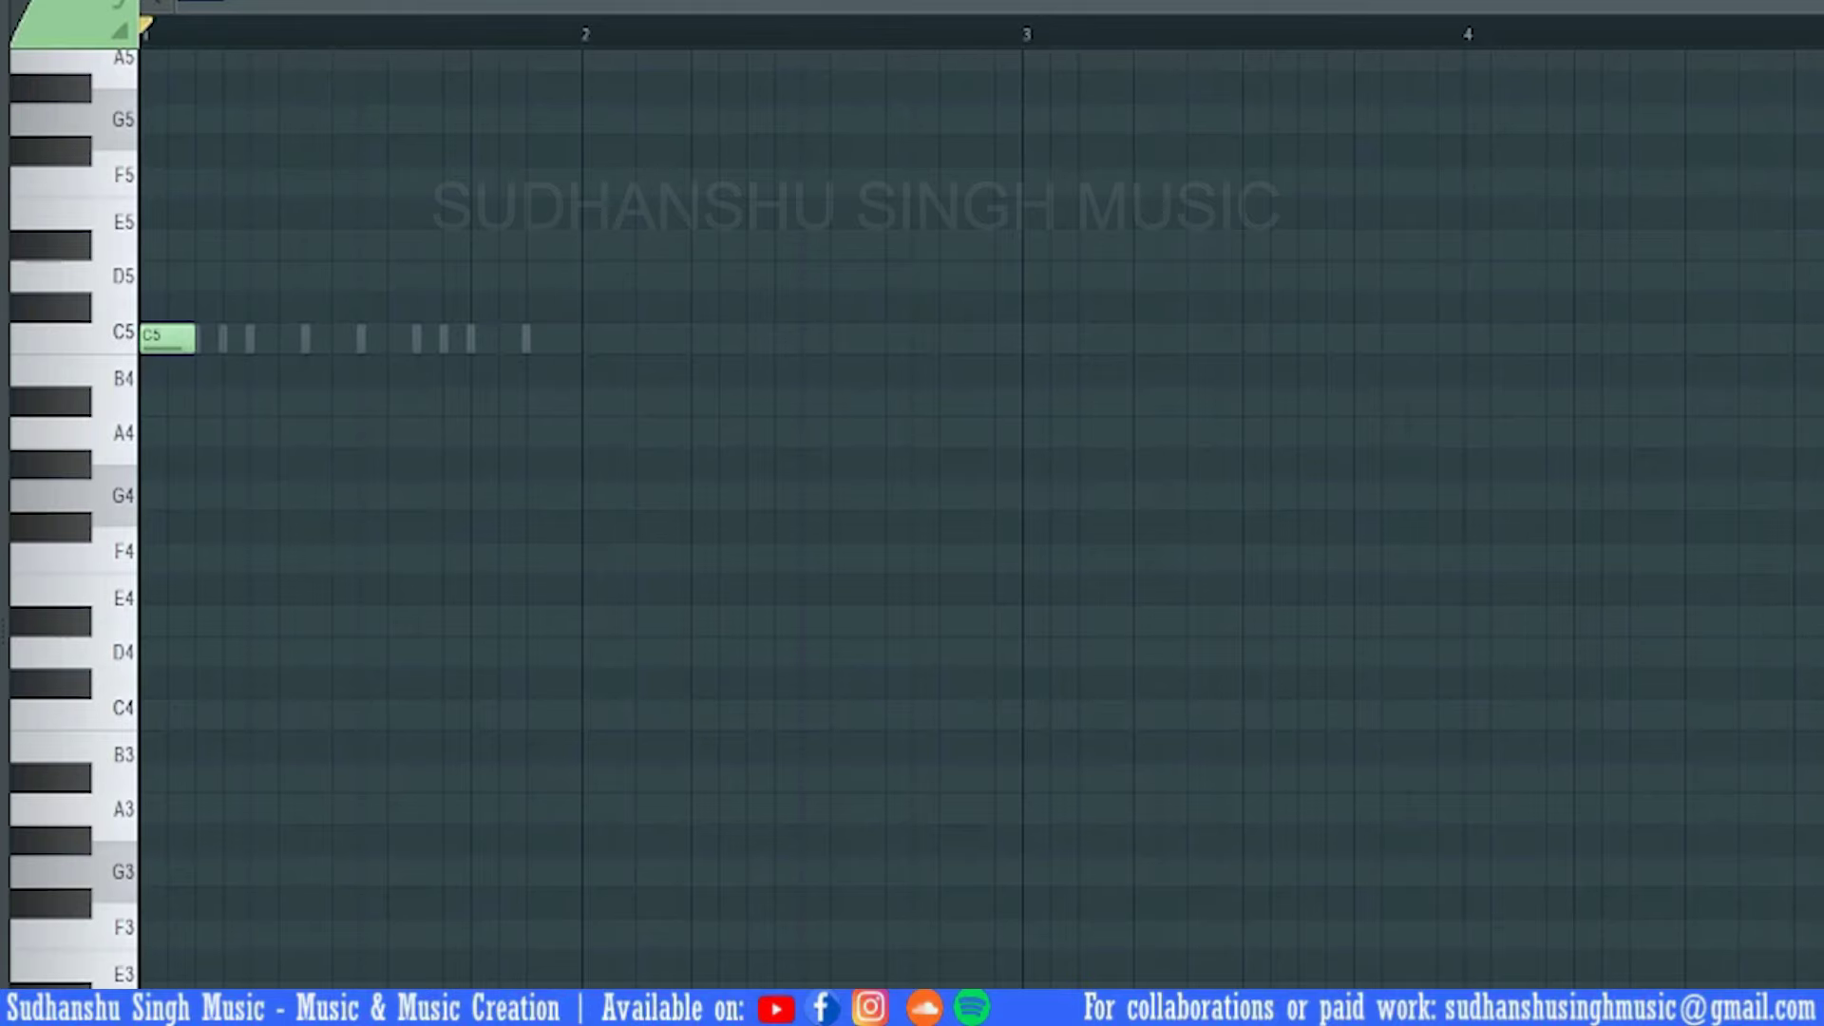
Fill the rest of bar 1 with alternating F5 and C5 notes placed end to end, finishing on F5
drag(1810, 7, 608, 6)
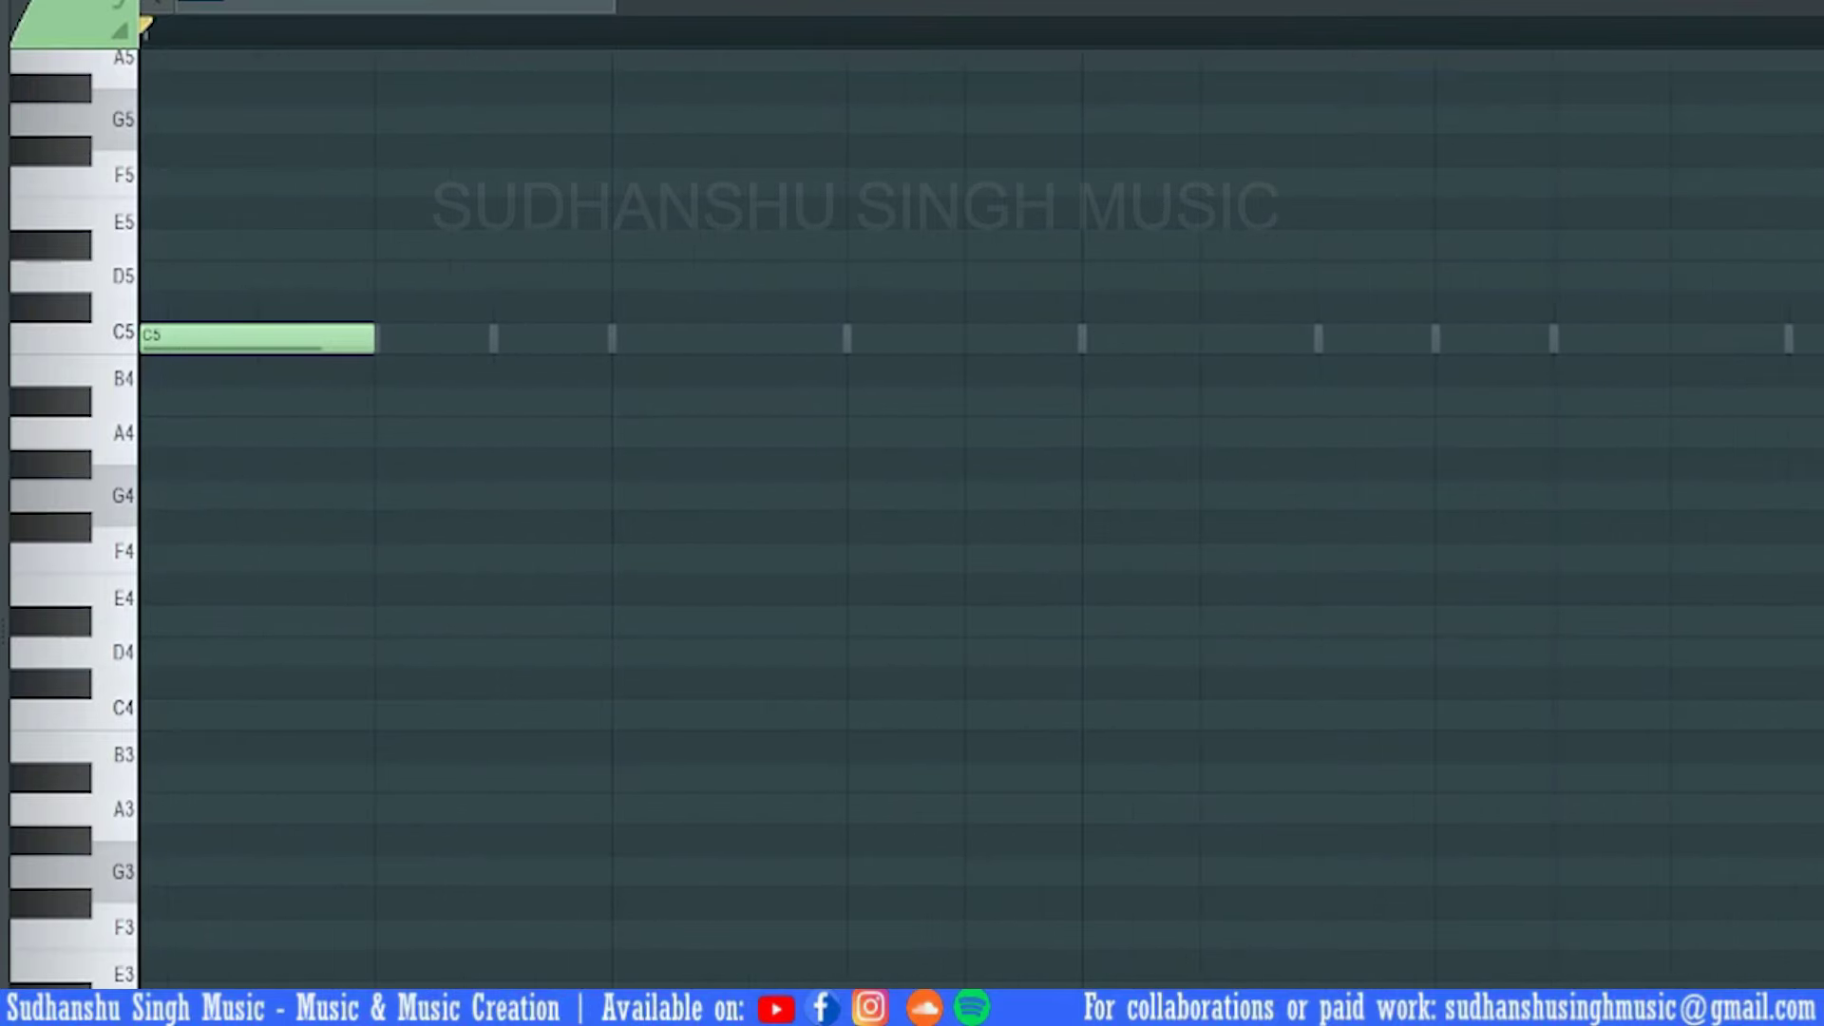
scroll(1262, 499, up, 5)
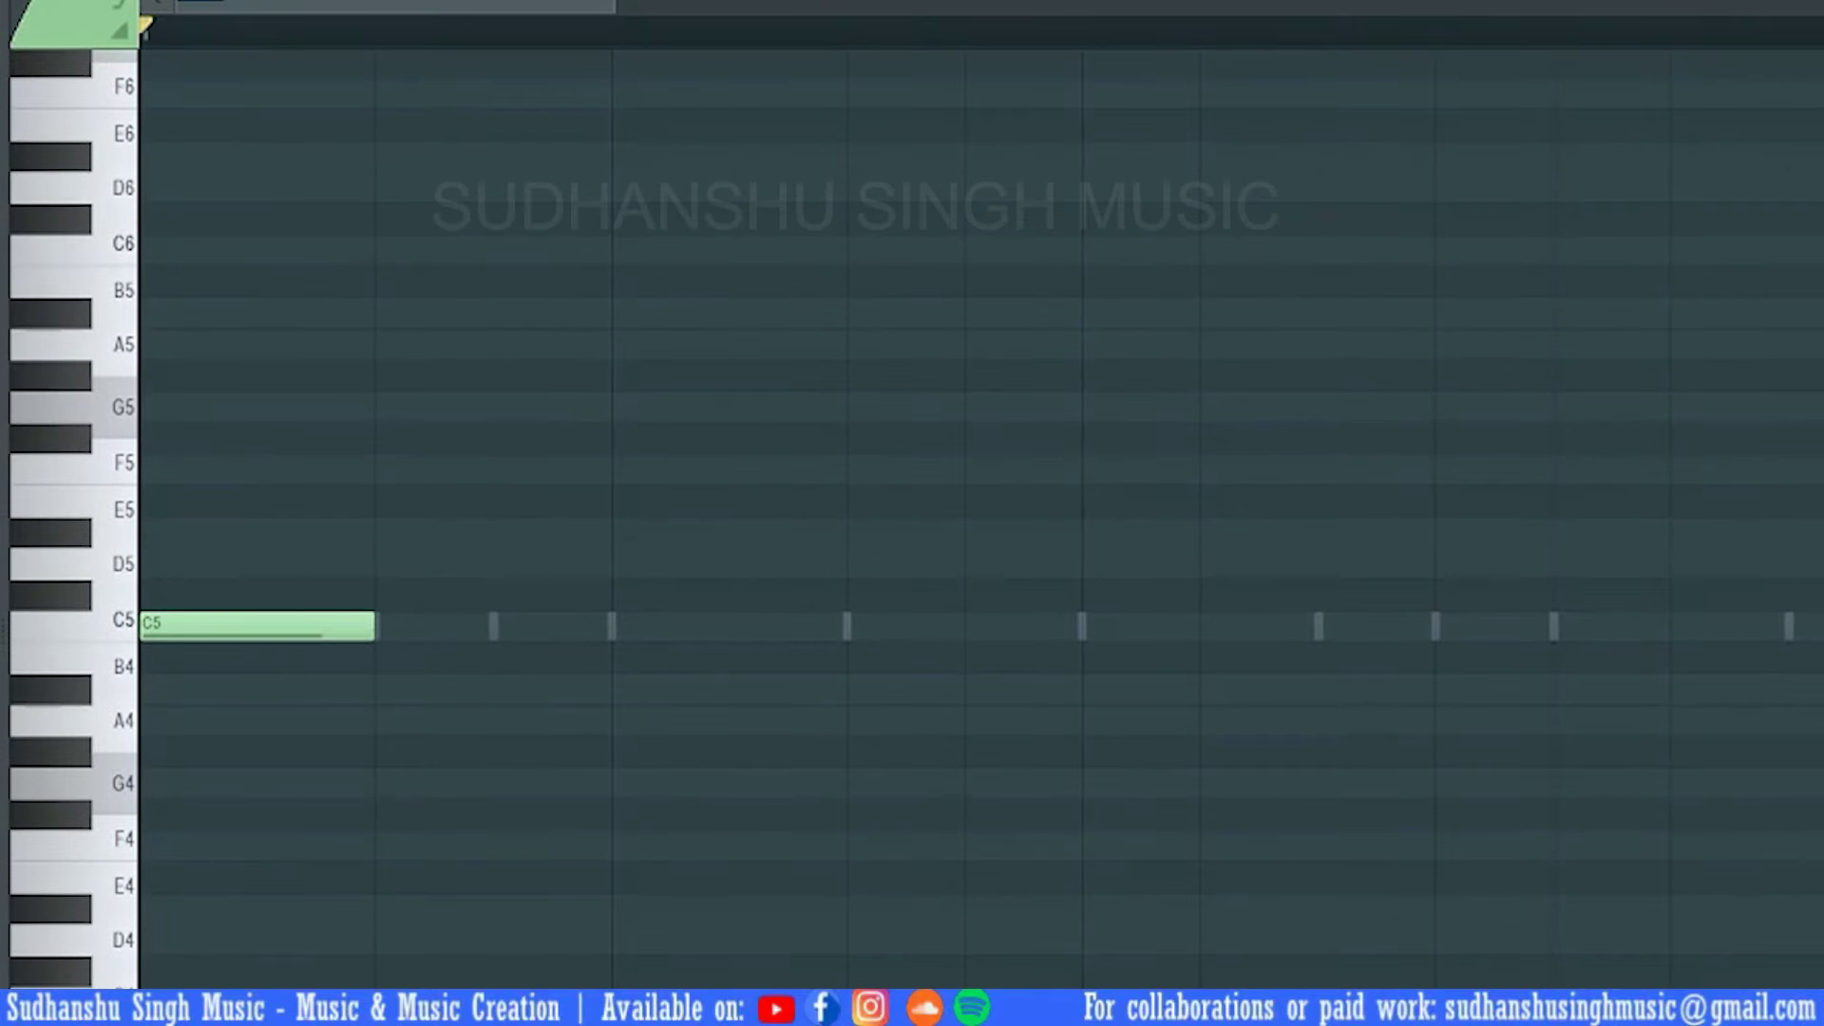
click(376, 469)
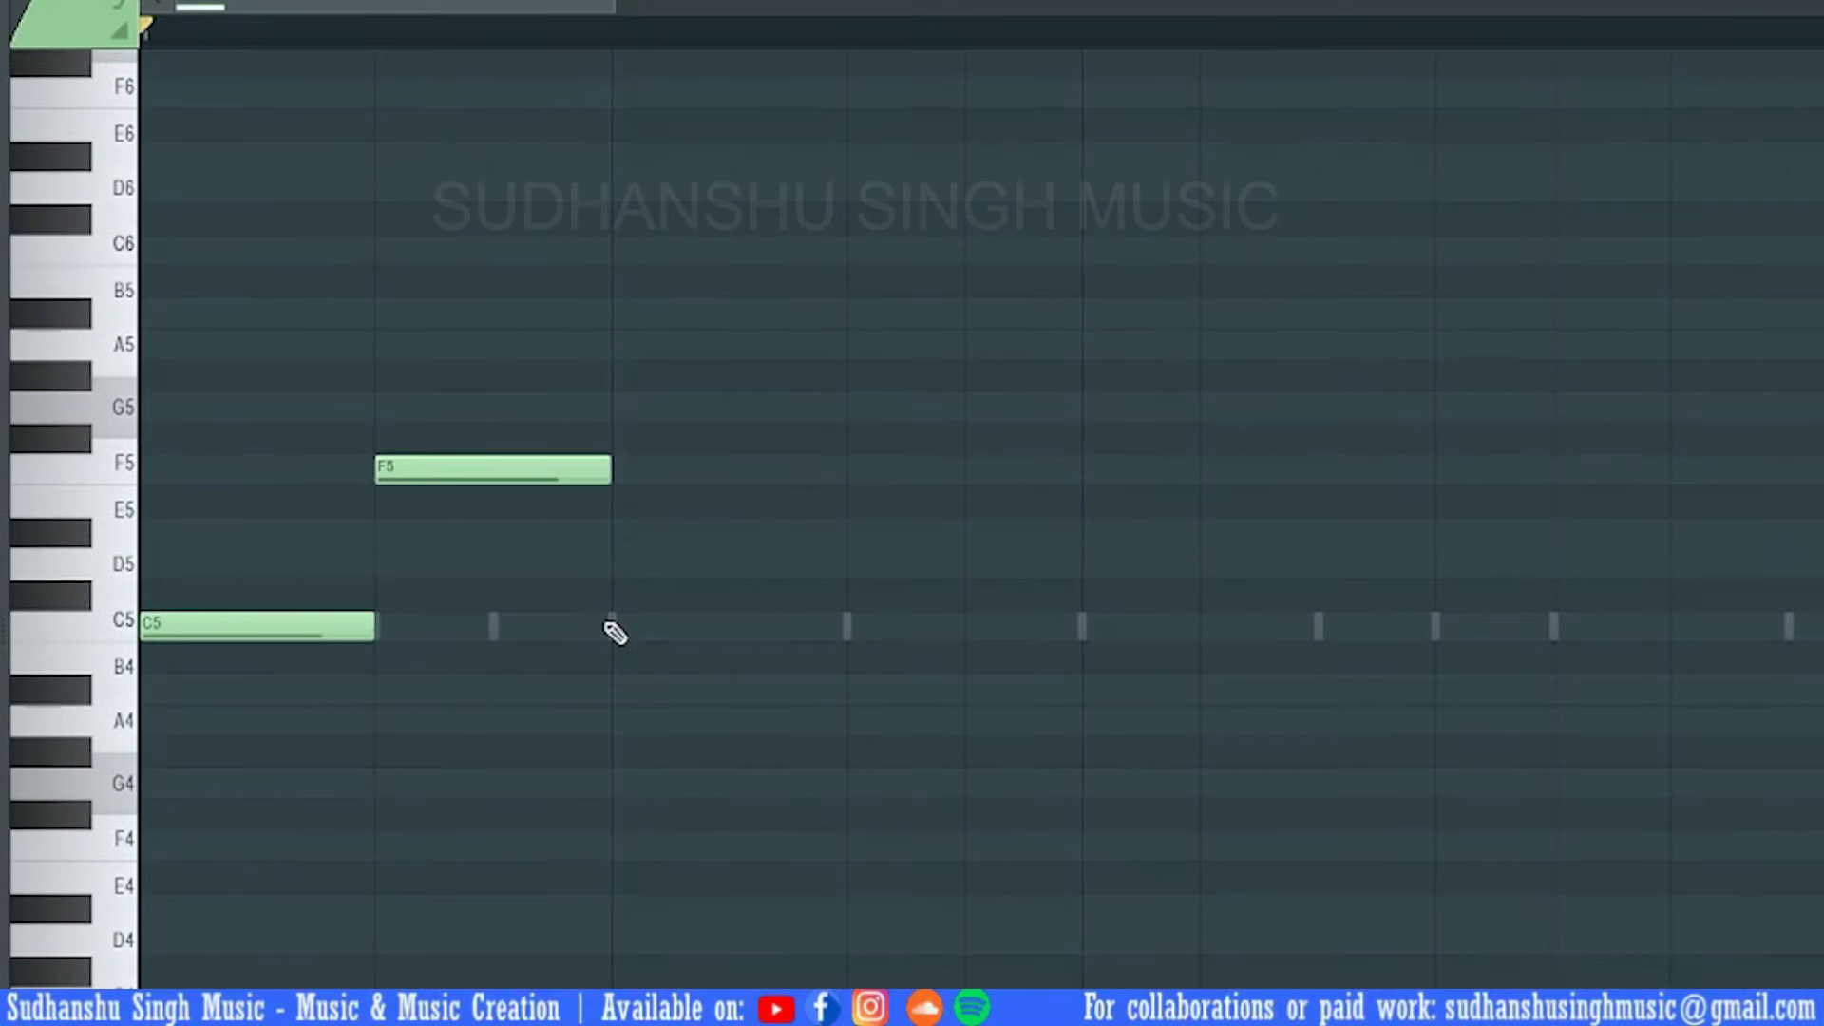
click(612, 627)
click(847, 467)
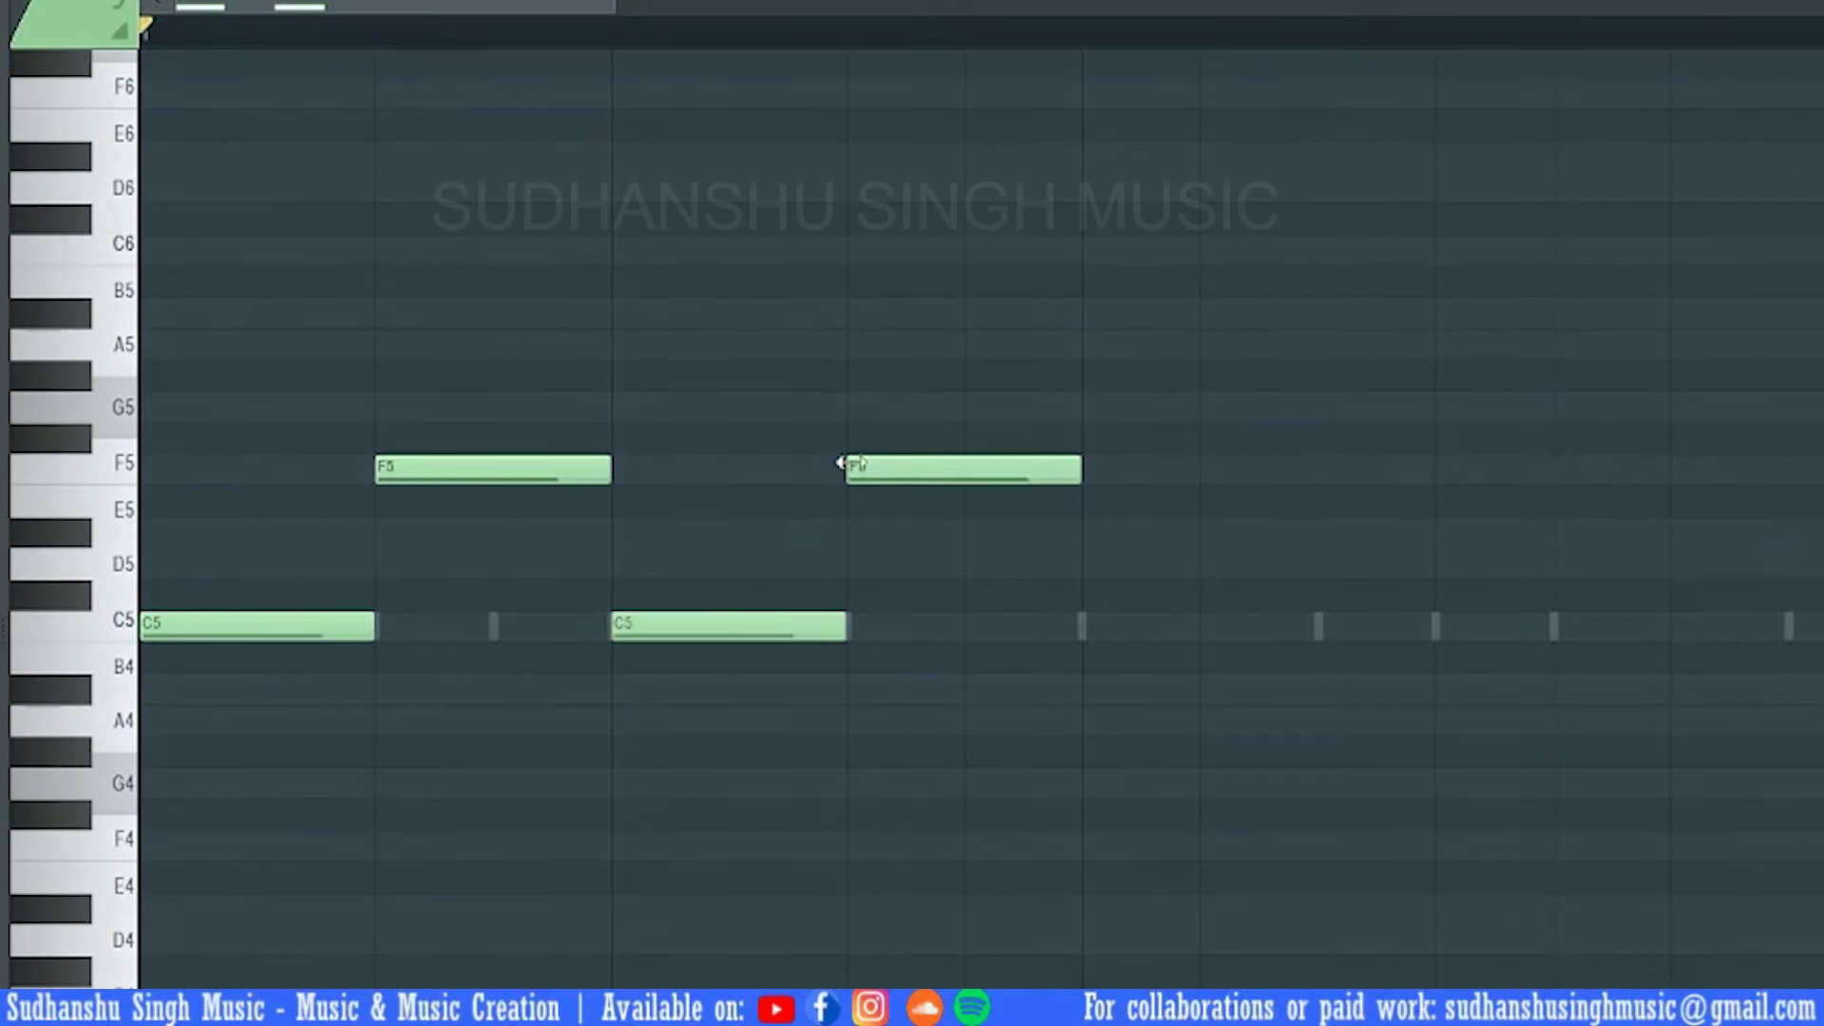
click(1073, 626)
click(1320, 467)
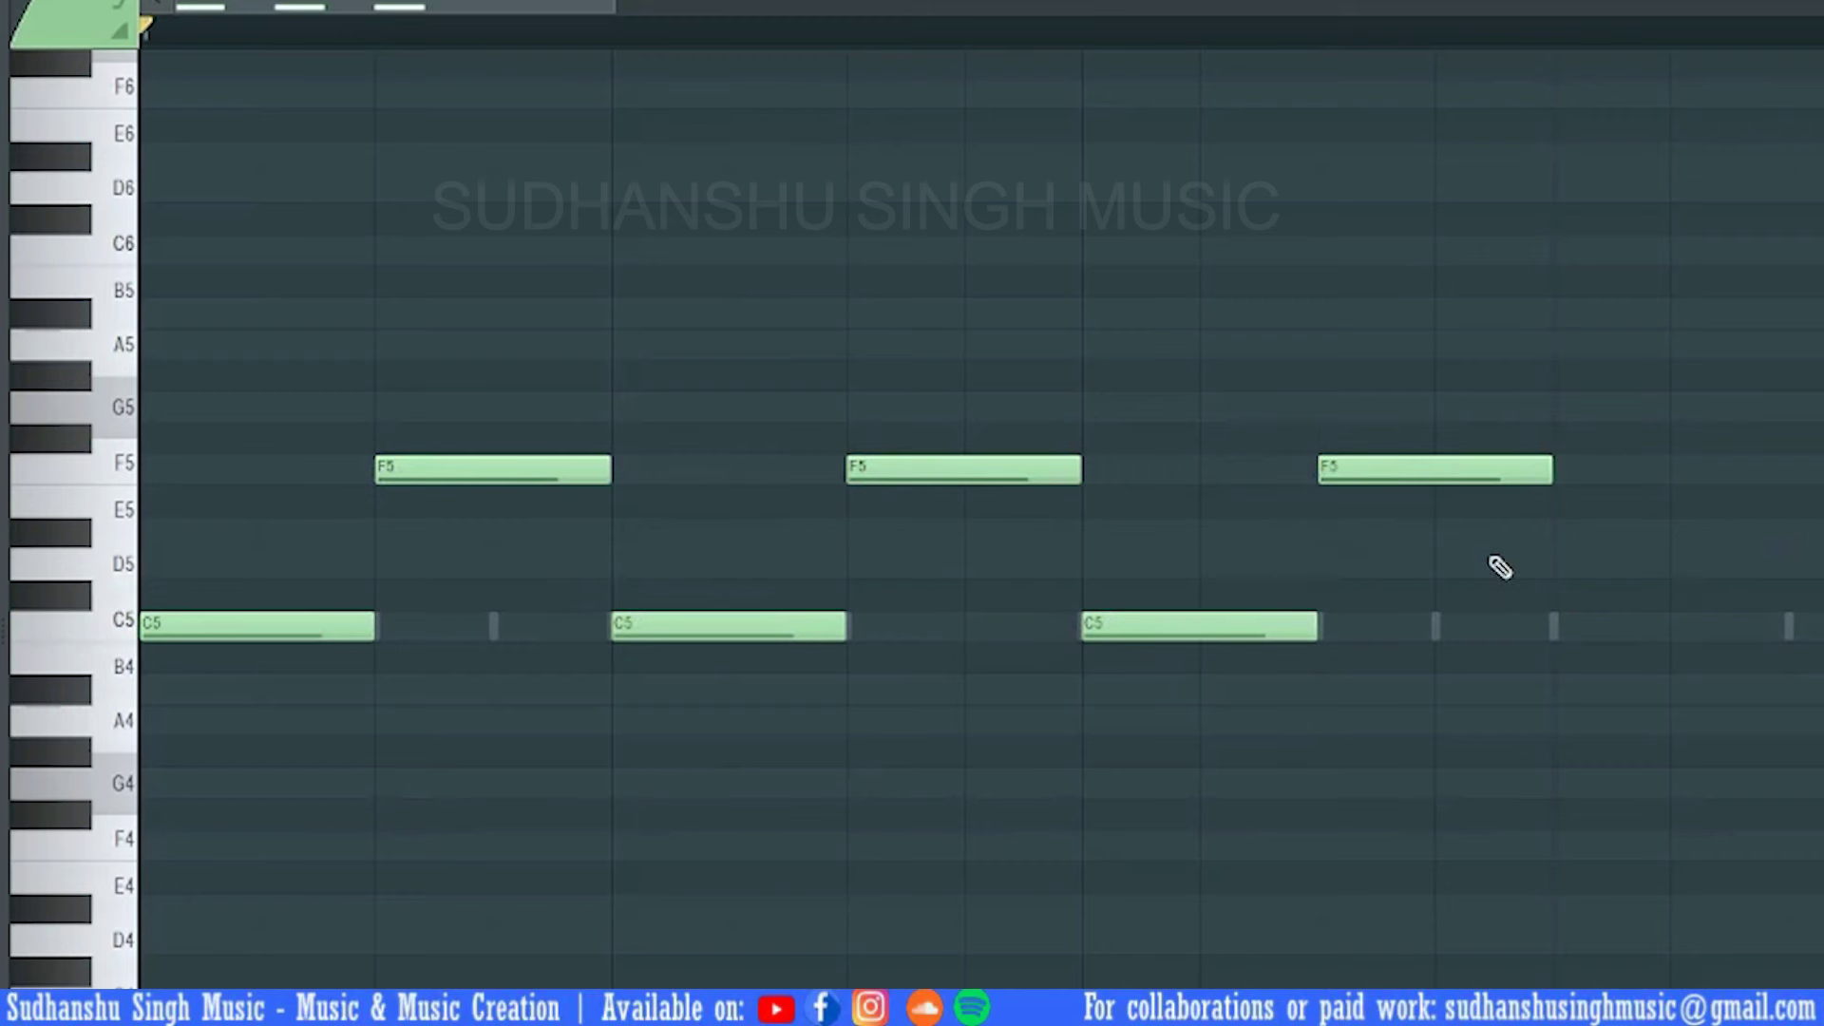
click(1556, 629)
click(1791, 468)
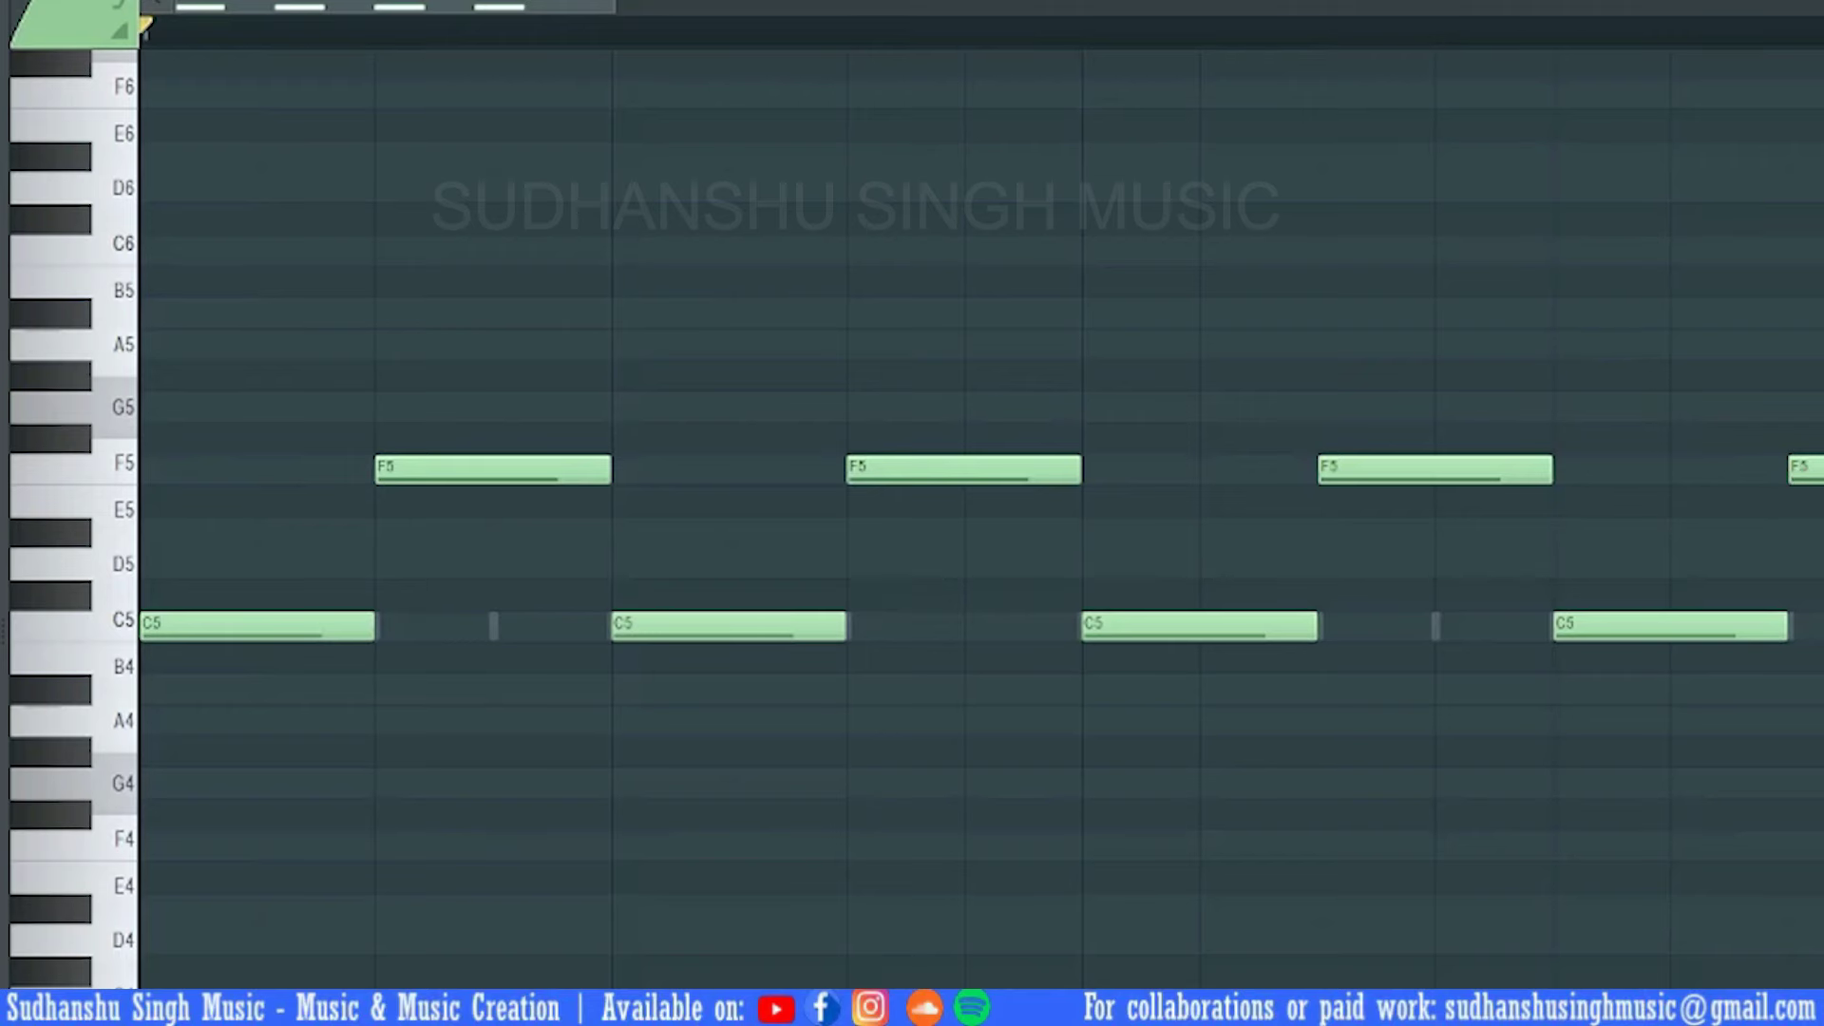
Play and stop the pattern, then show the Channel rack and position it over the Piano roll
key(space)
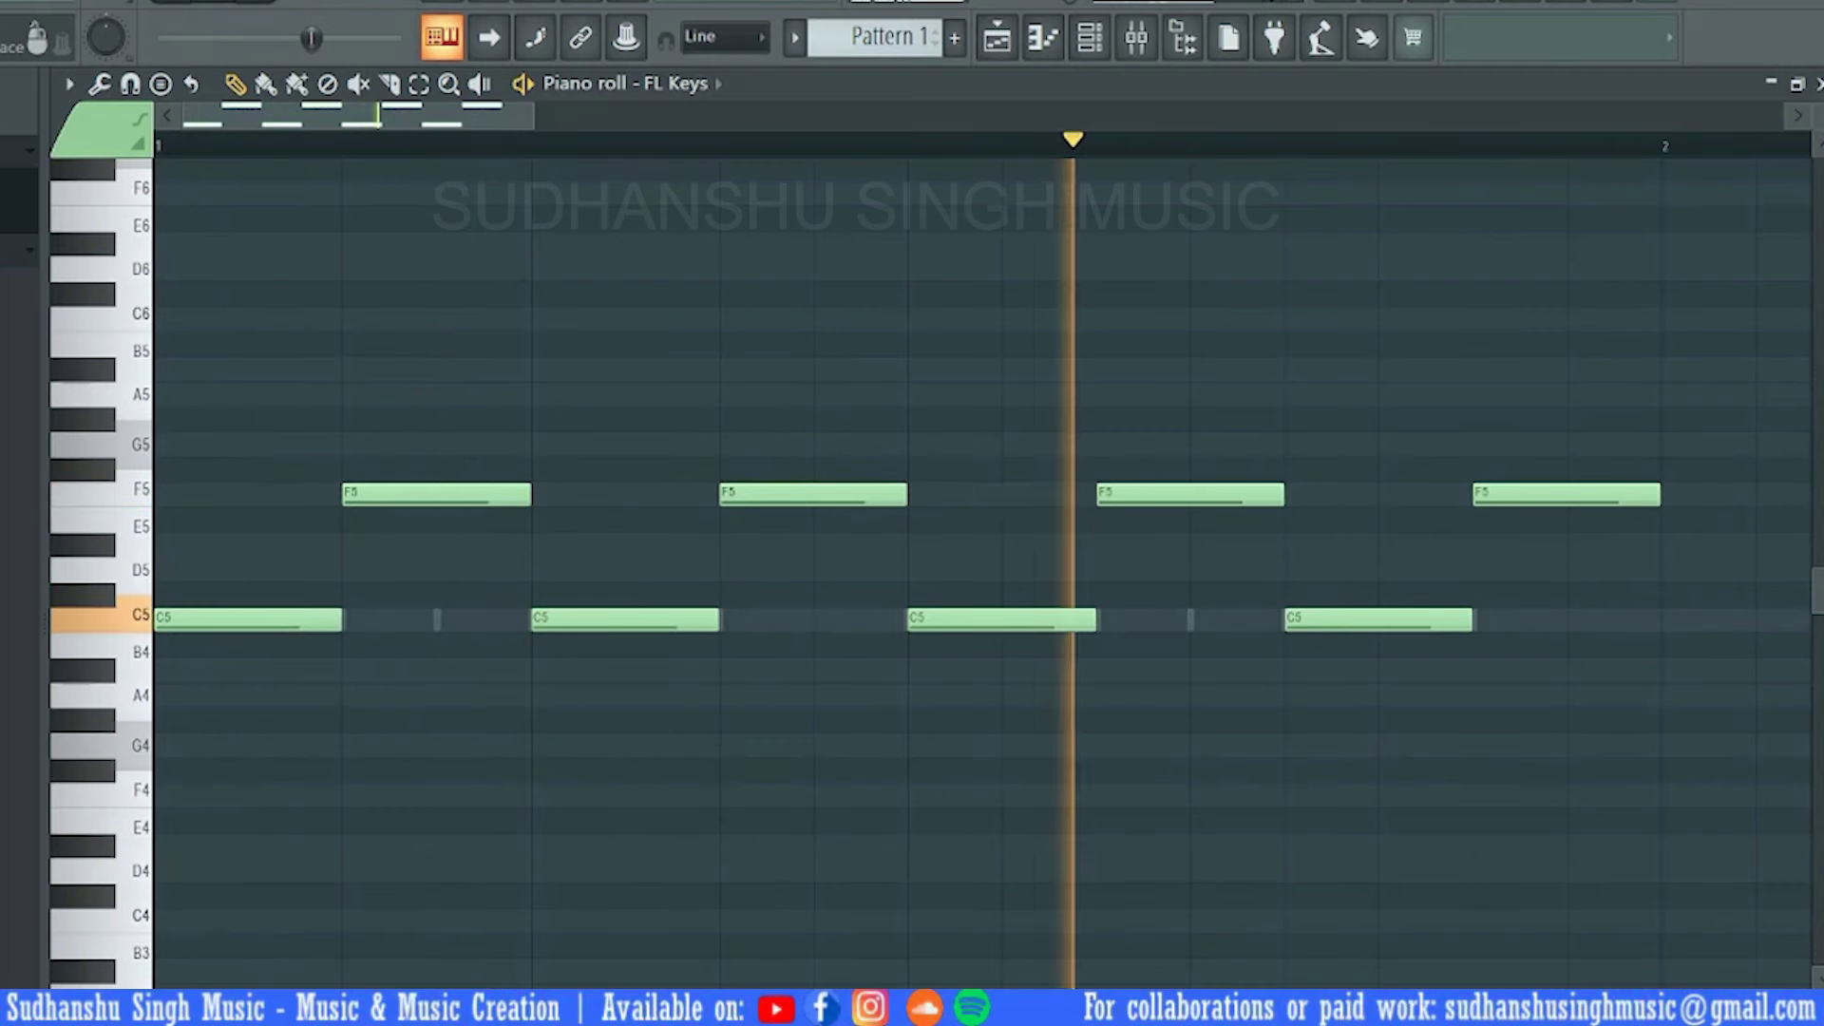
key(space)
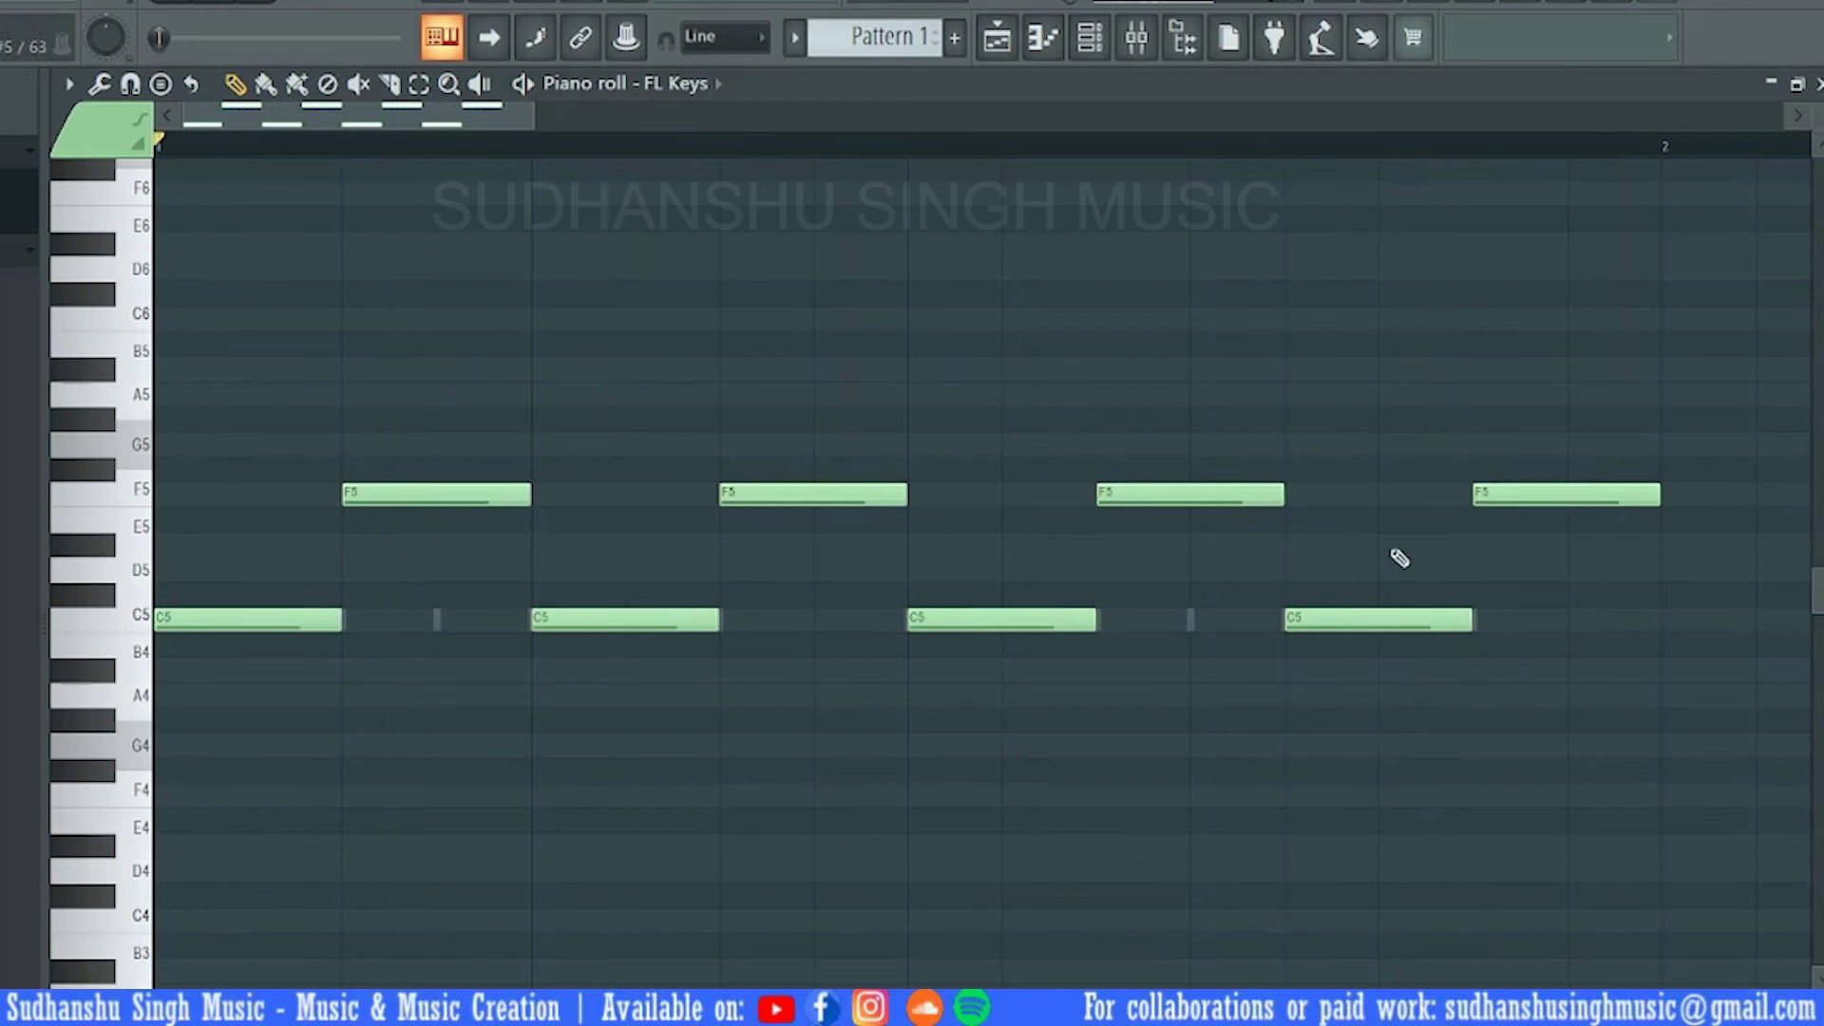
click(1090, 38)
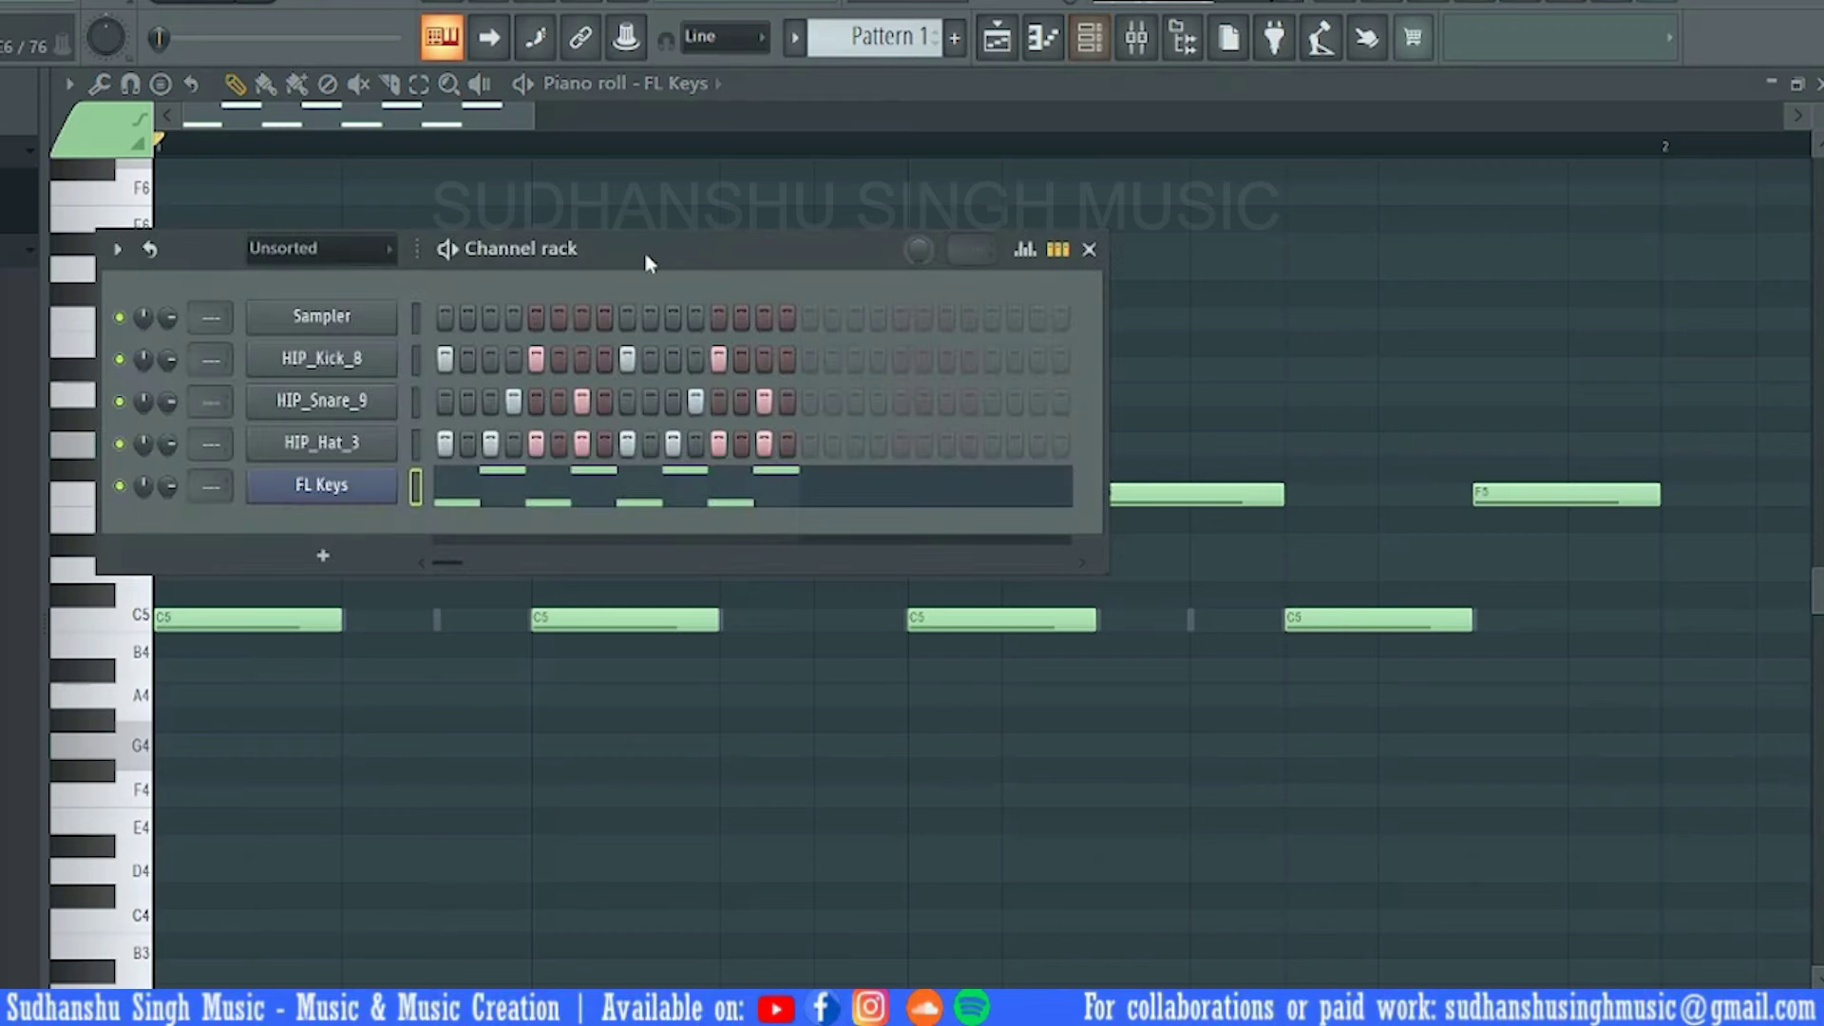
drag(643, 258, 643, 213)
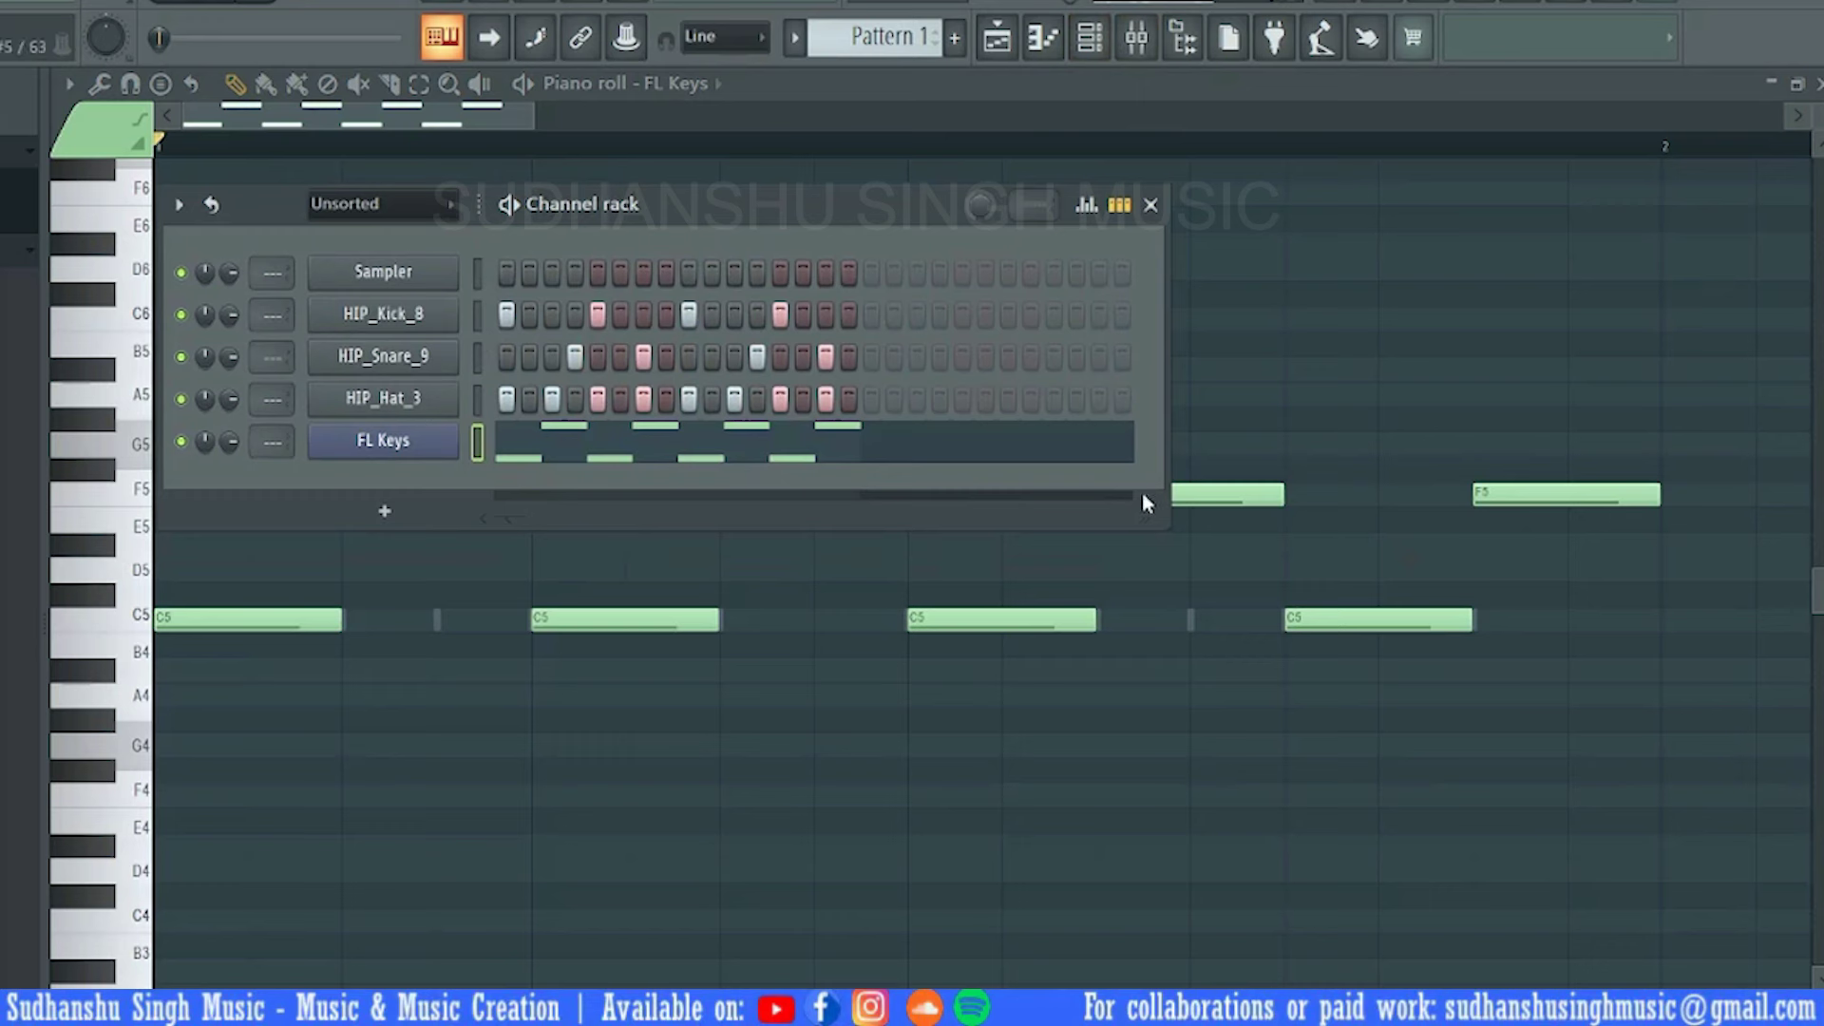
drag(687, 217, 686, 178)
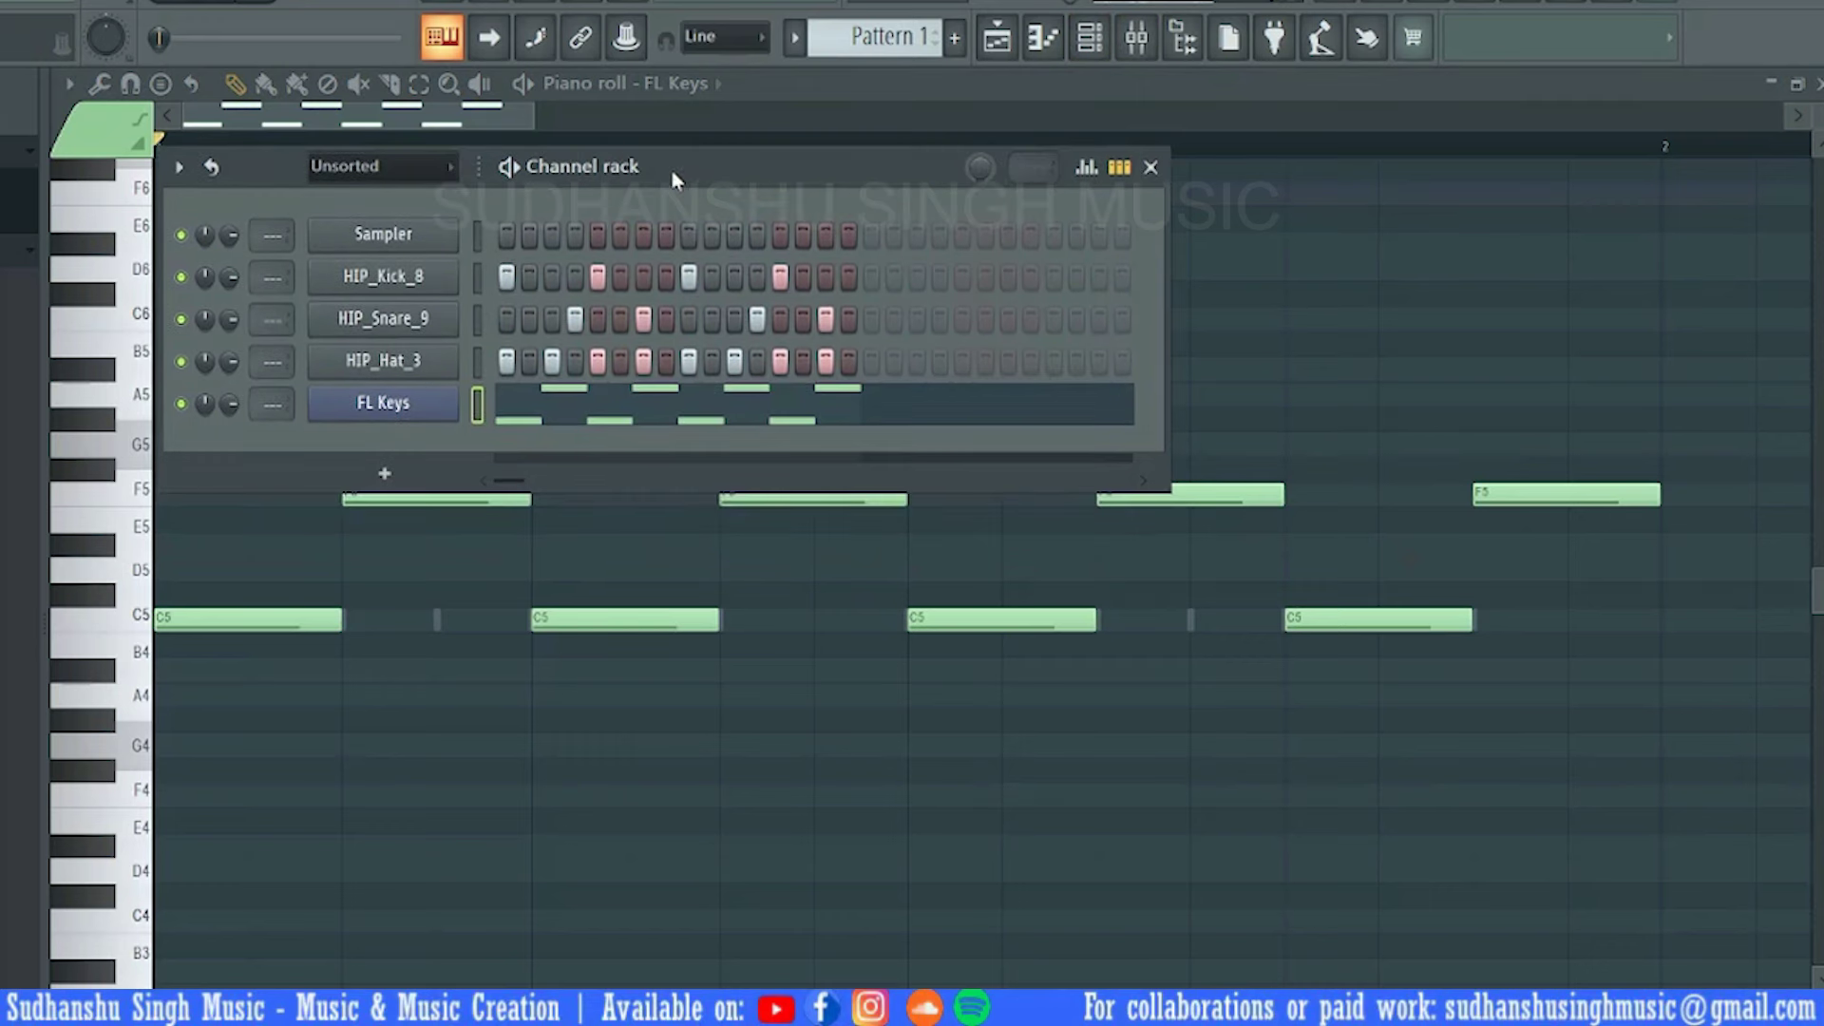
Select only the FL Keys channel after the three drum channels and cut its notes from Pattern 1
drag(477, 277, 475, 369)
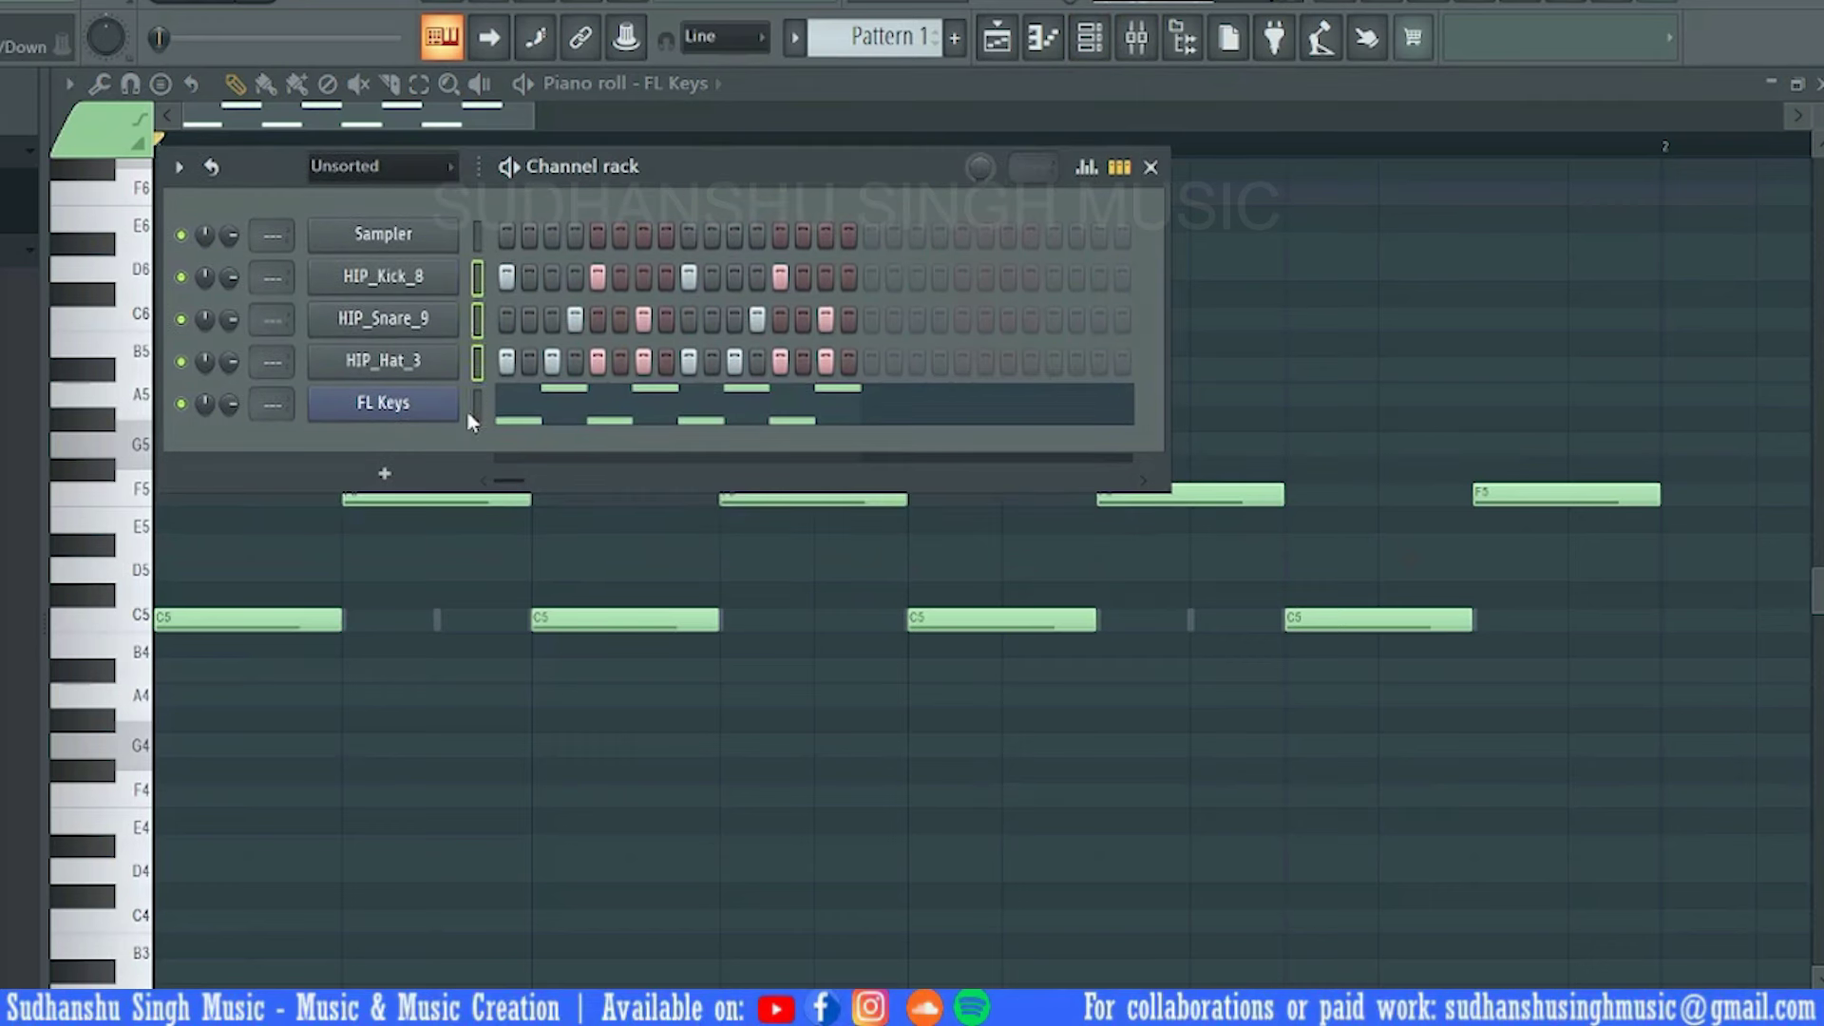
click(470, 416)
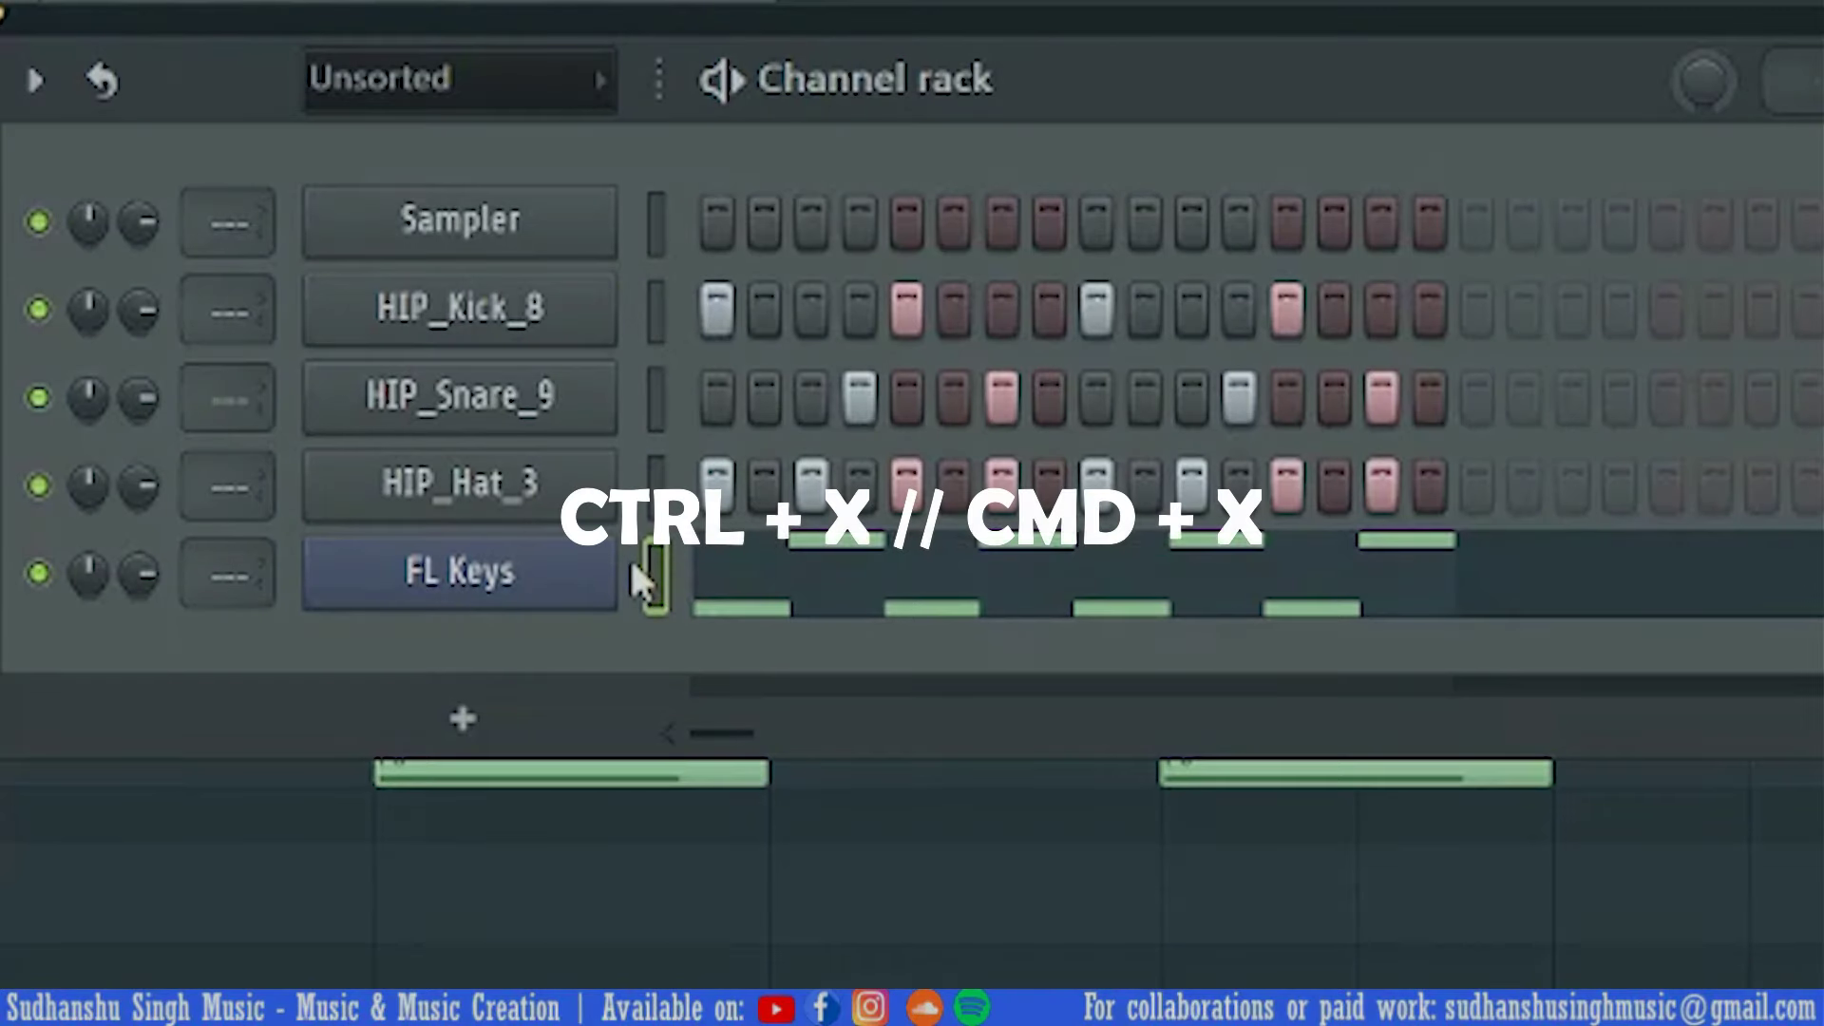
key(ctrl+x)
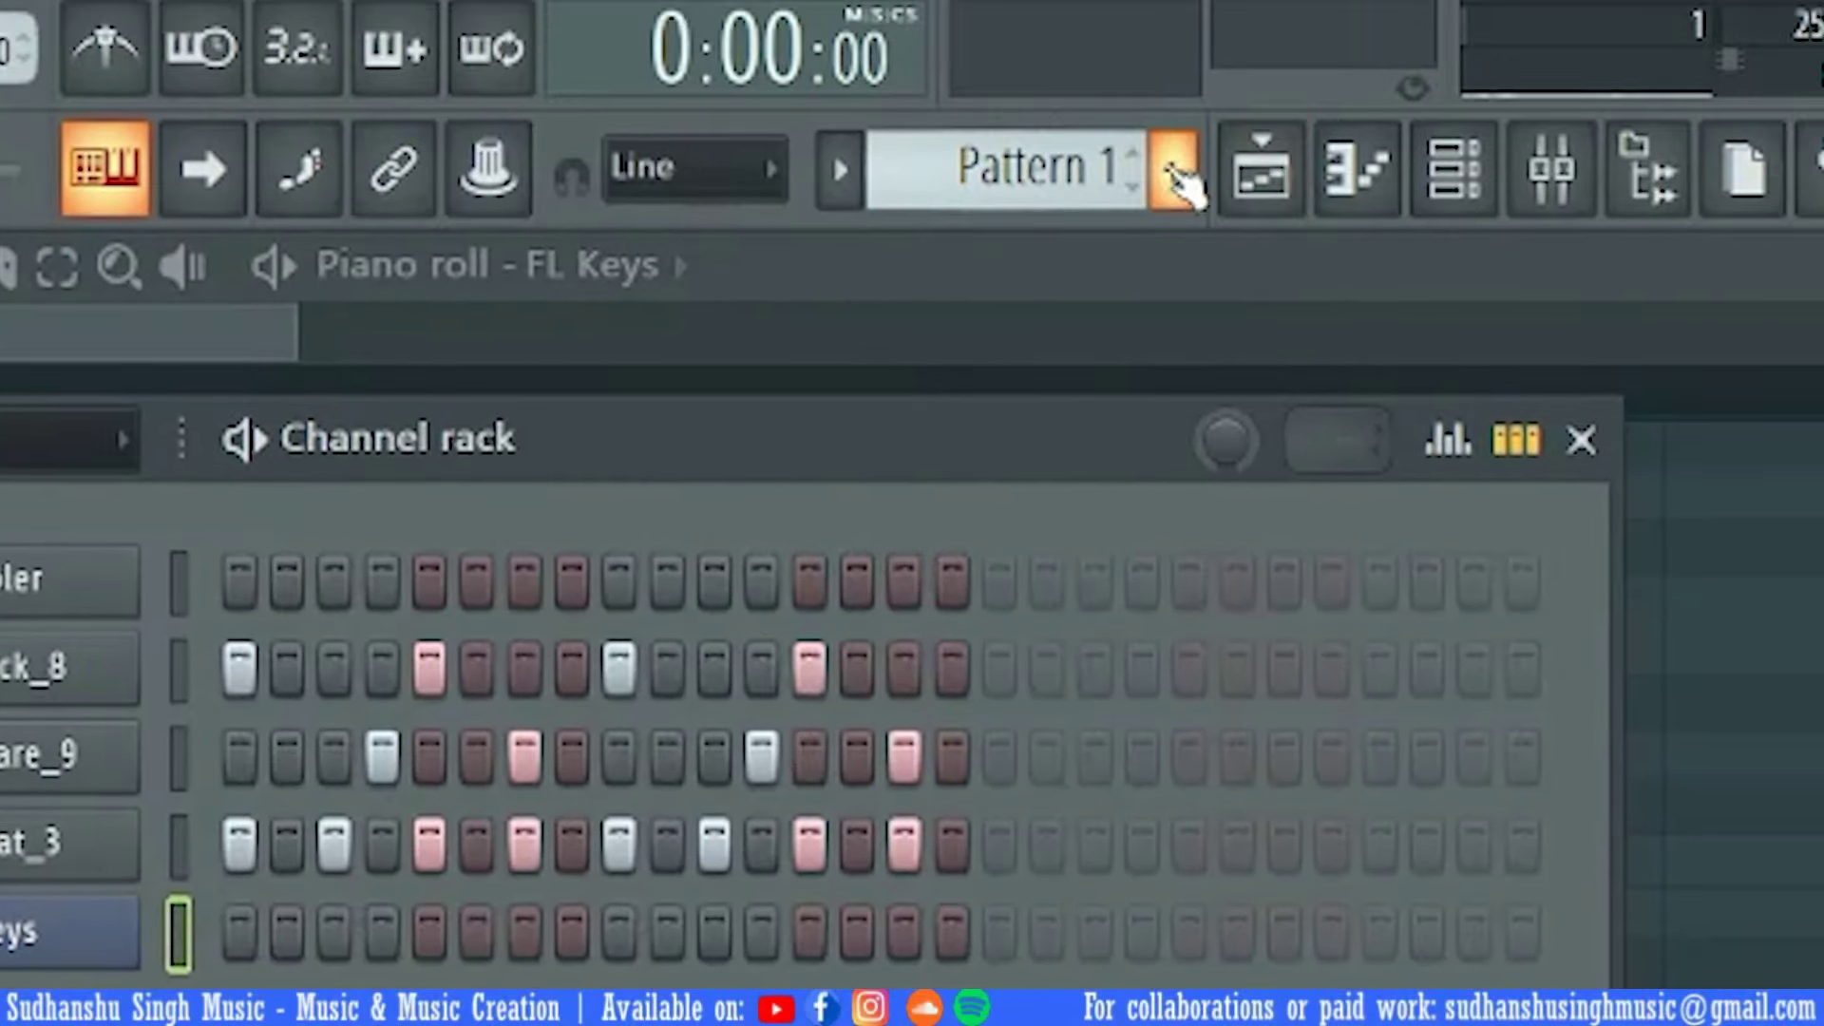
Create a new empty pattern, Pattern 2, keeping its default name
click(1178, 173)
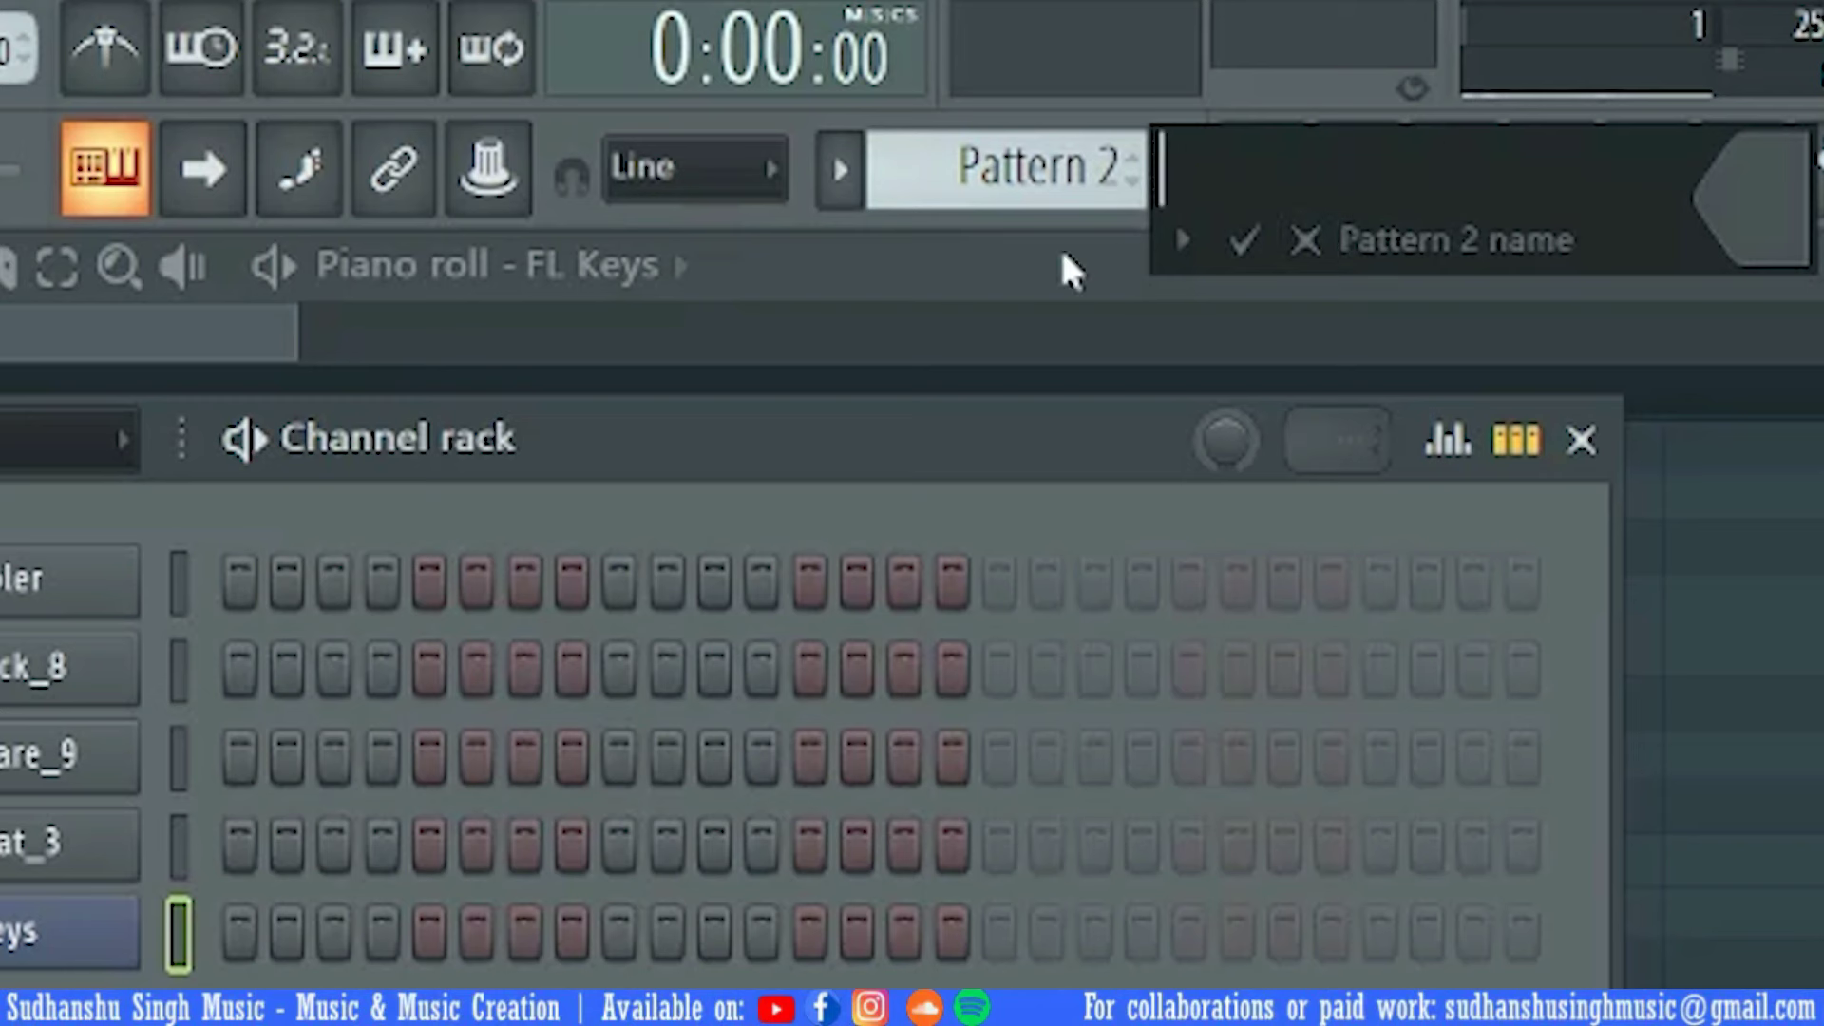
key(Return)
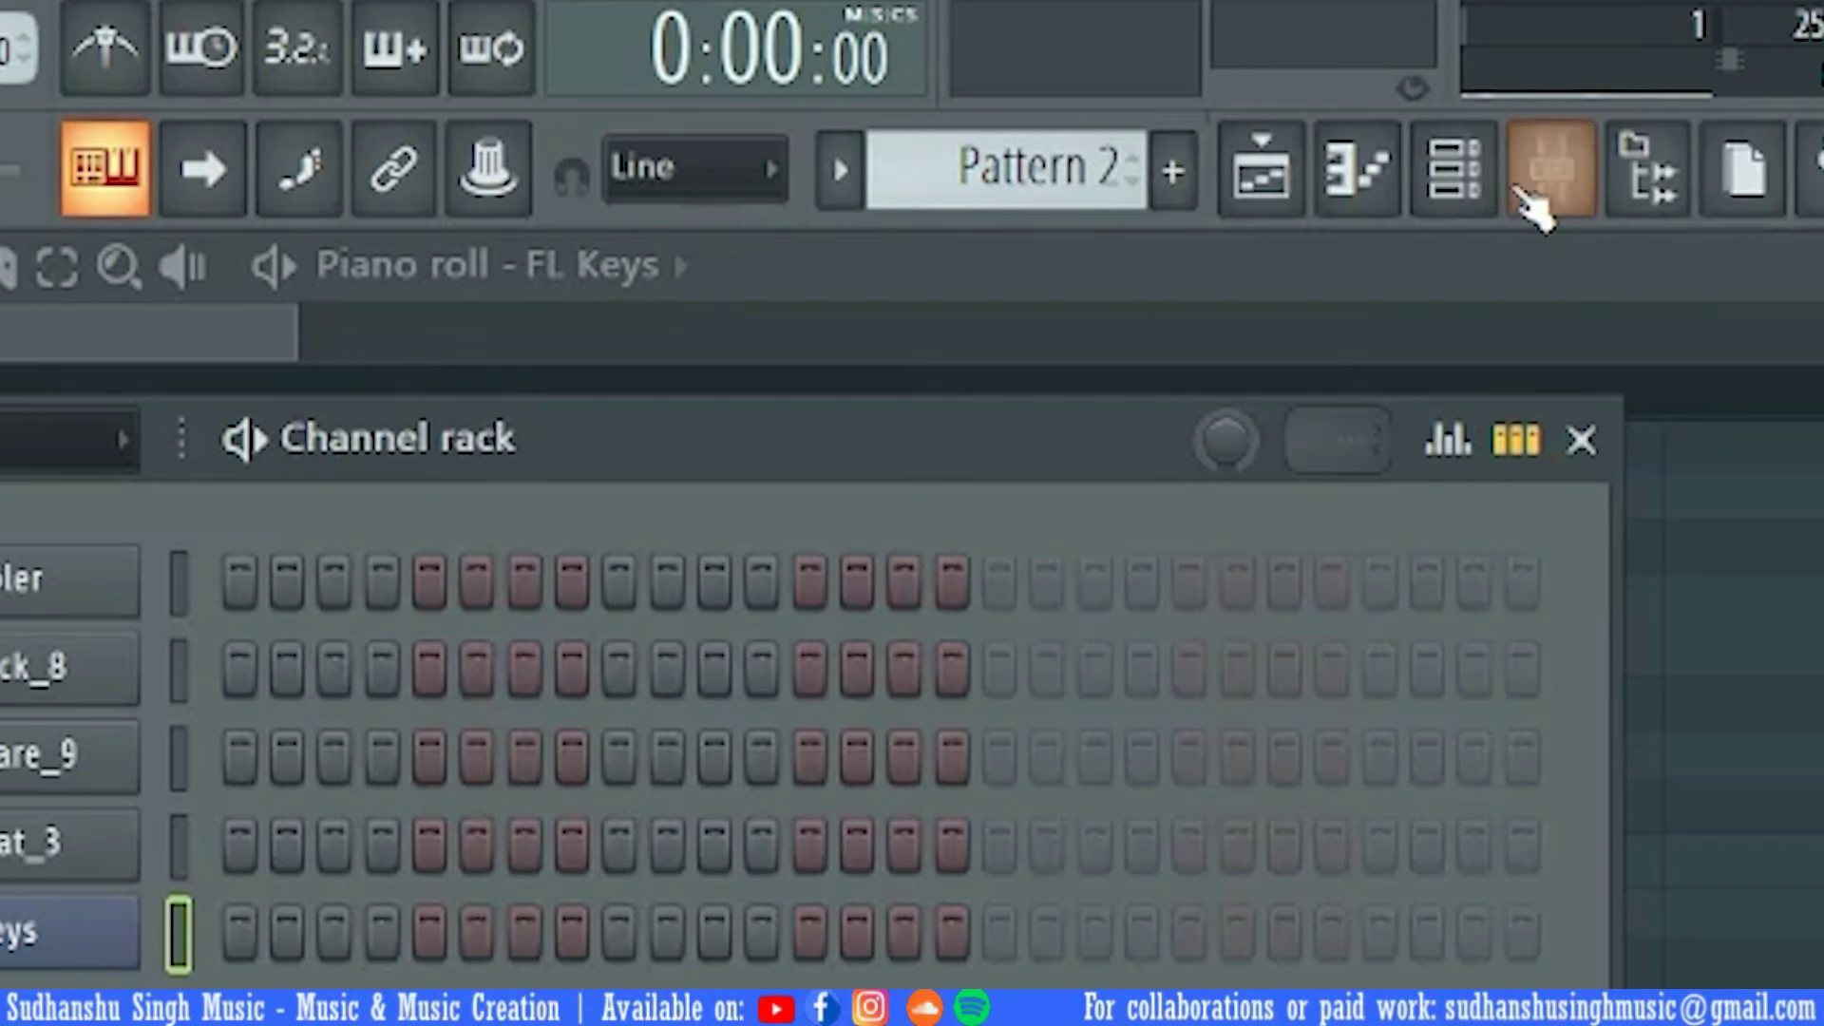
click(1531, 208)
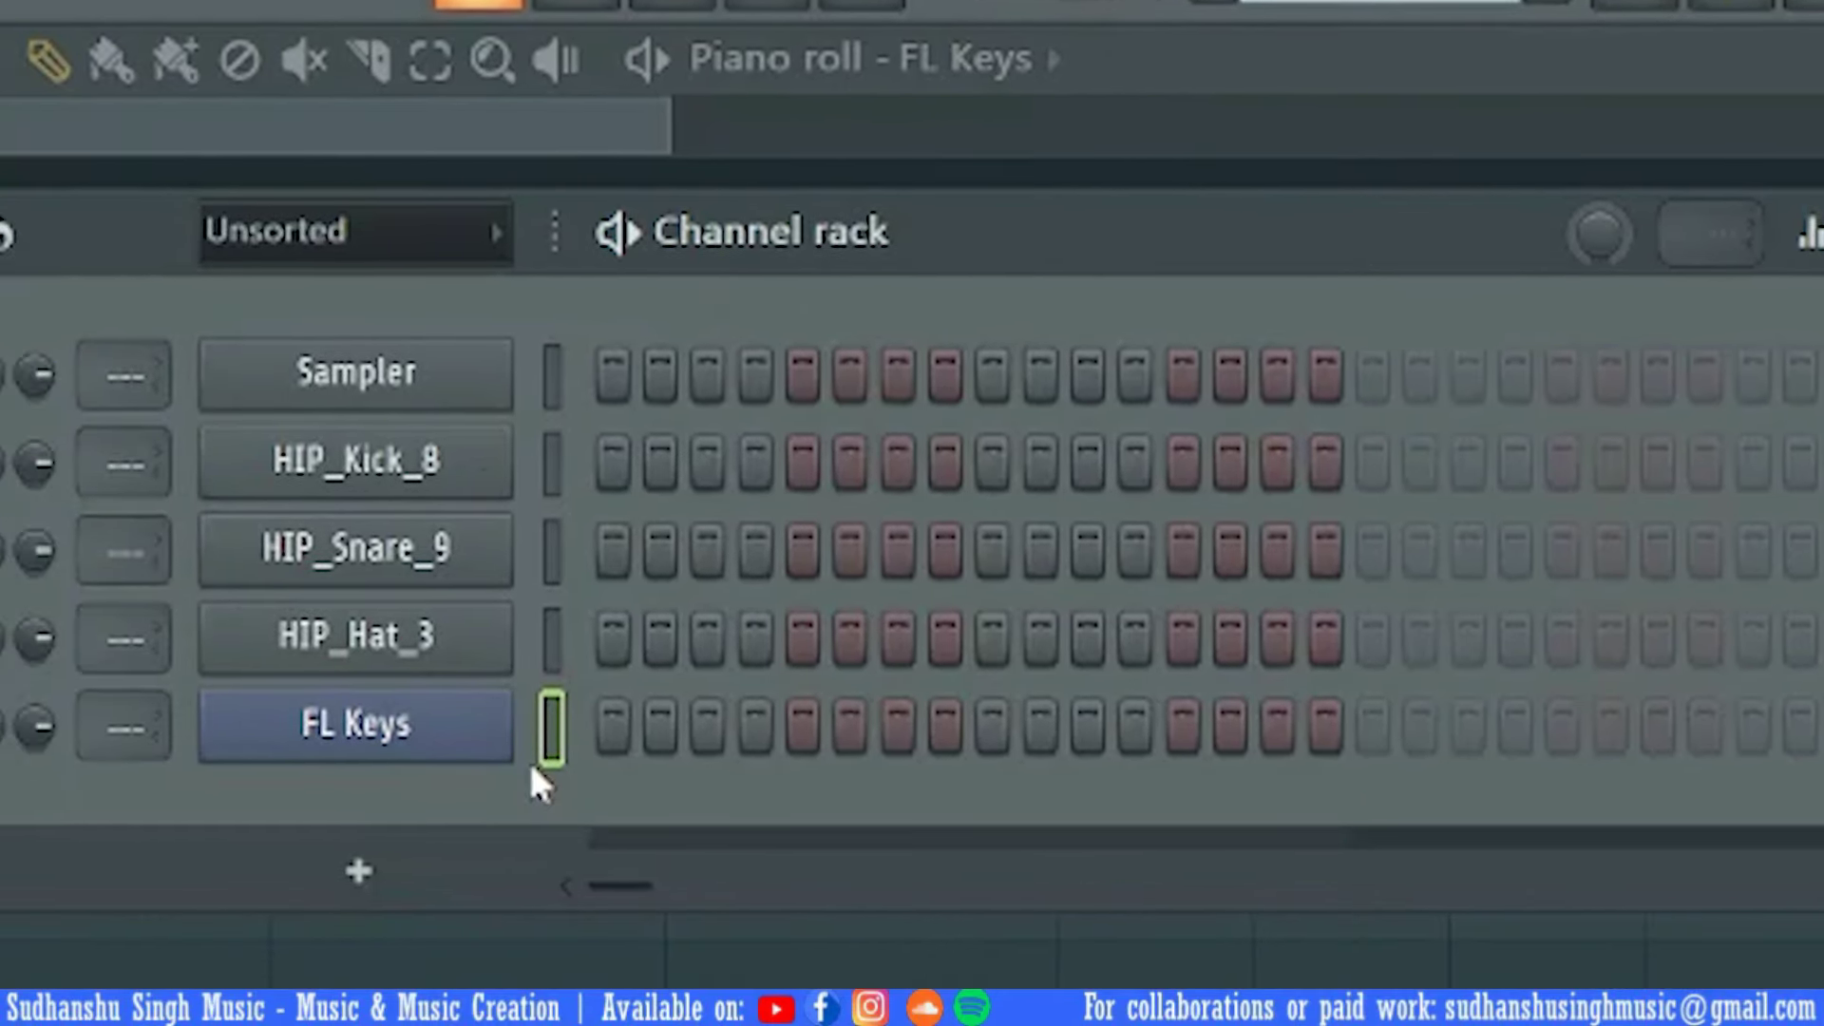
Paste the cut FL Keys notes into Pattern 2, bring the Piano roll forward, and play and stop the pattern
key(ctrl+v)
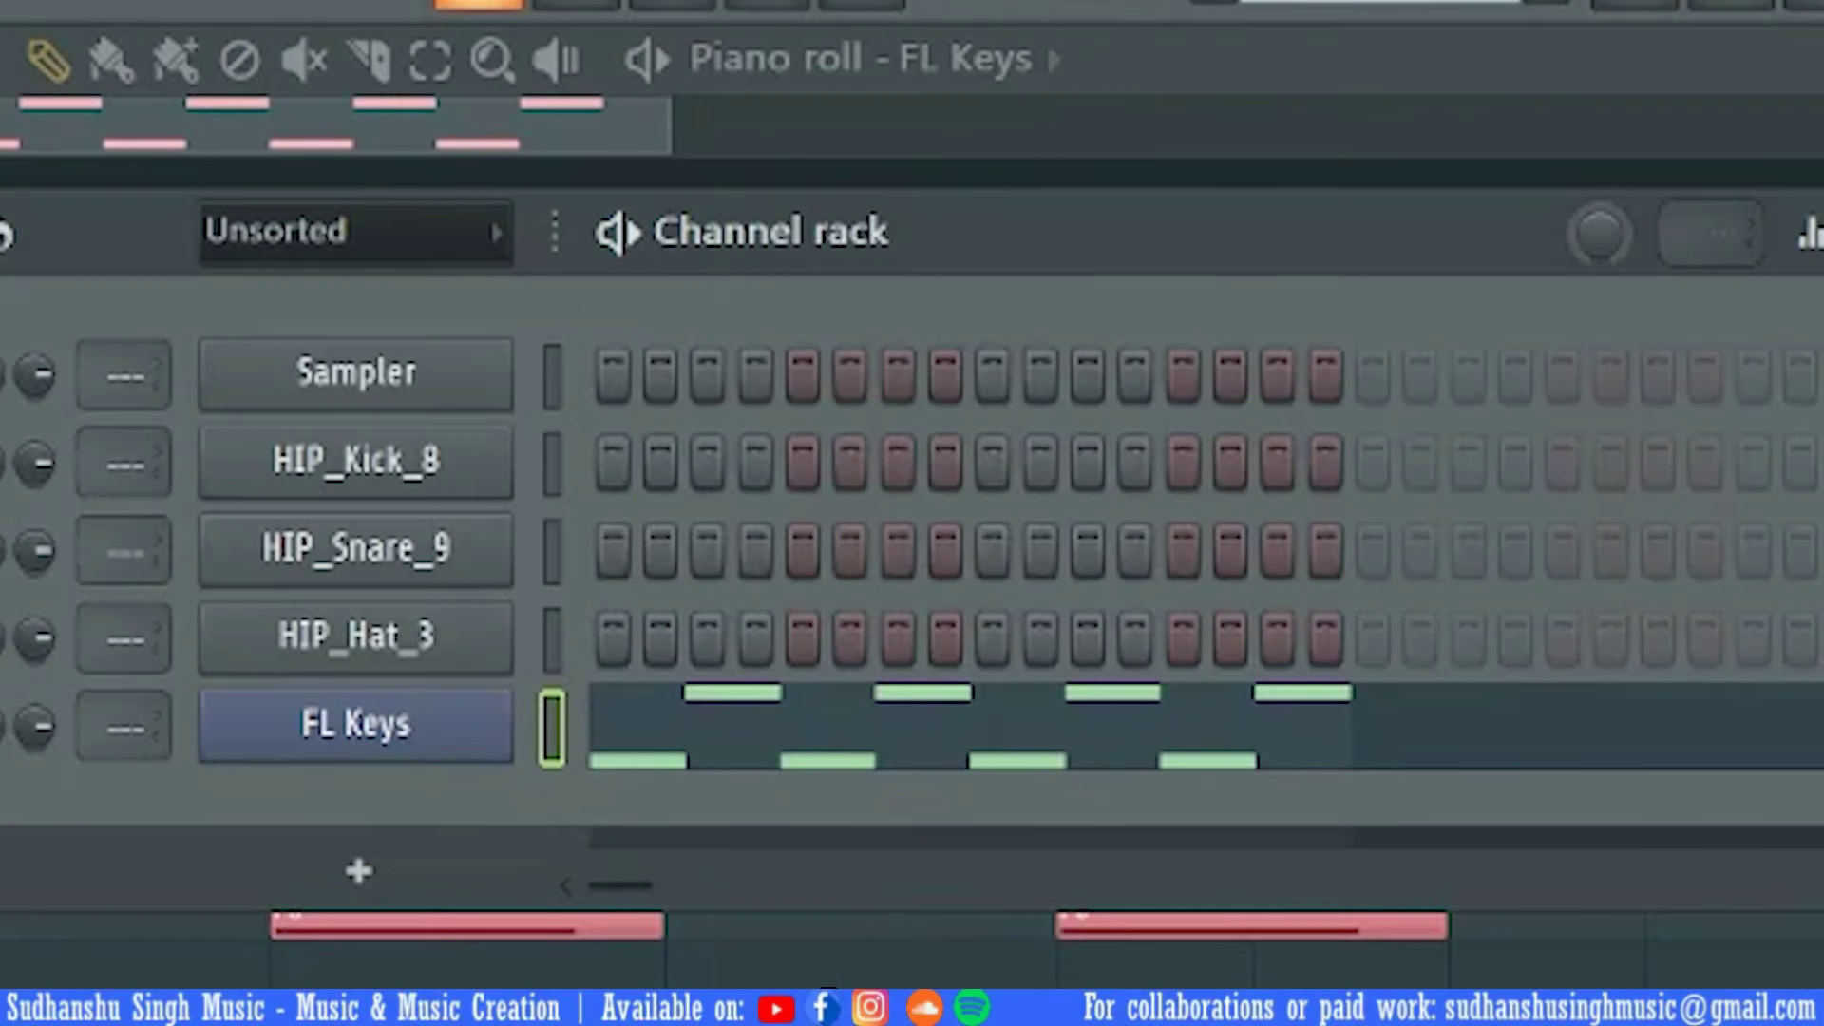
click(1176, 46)
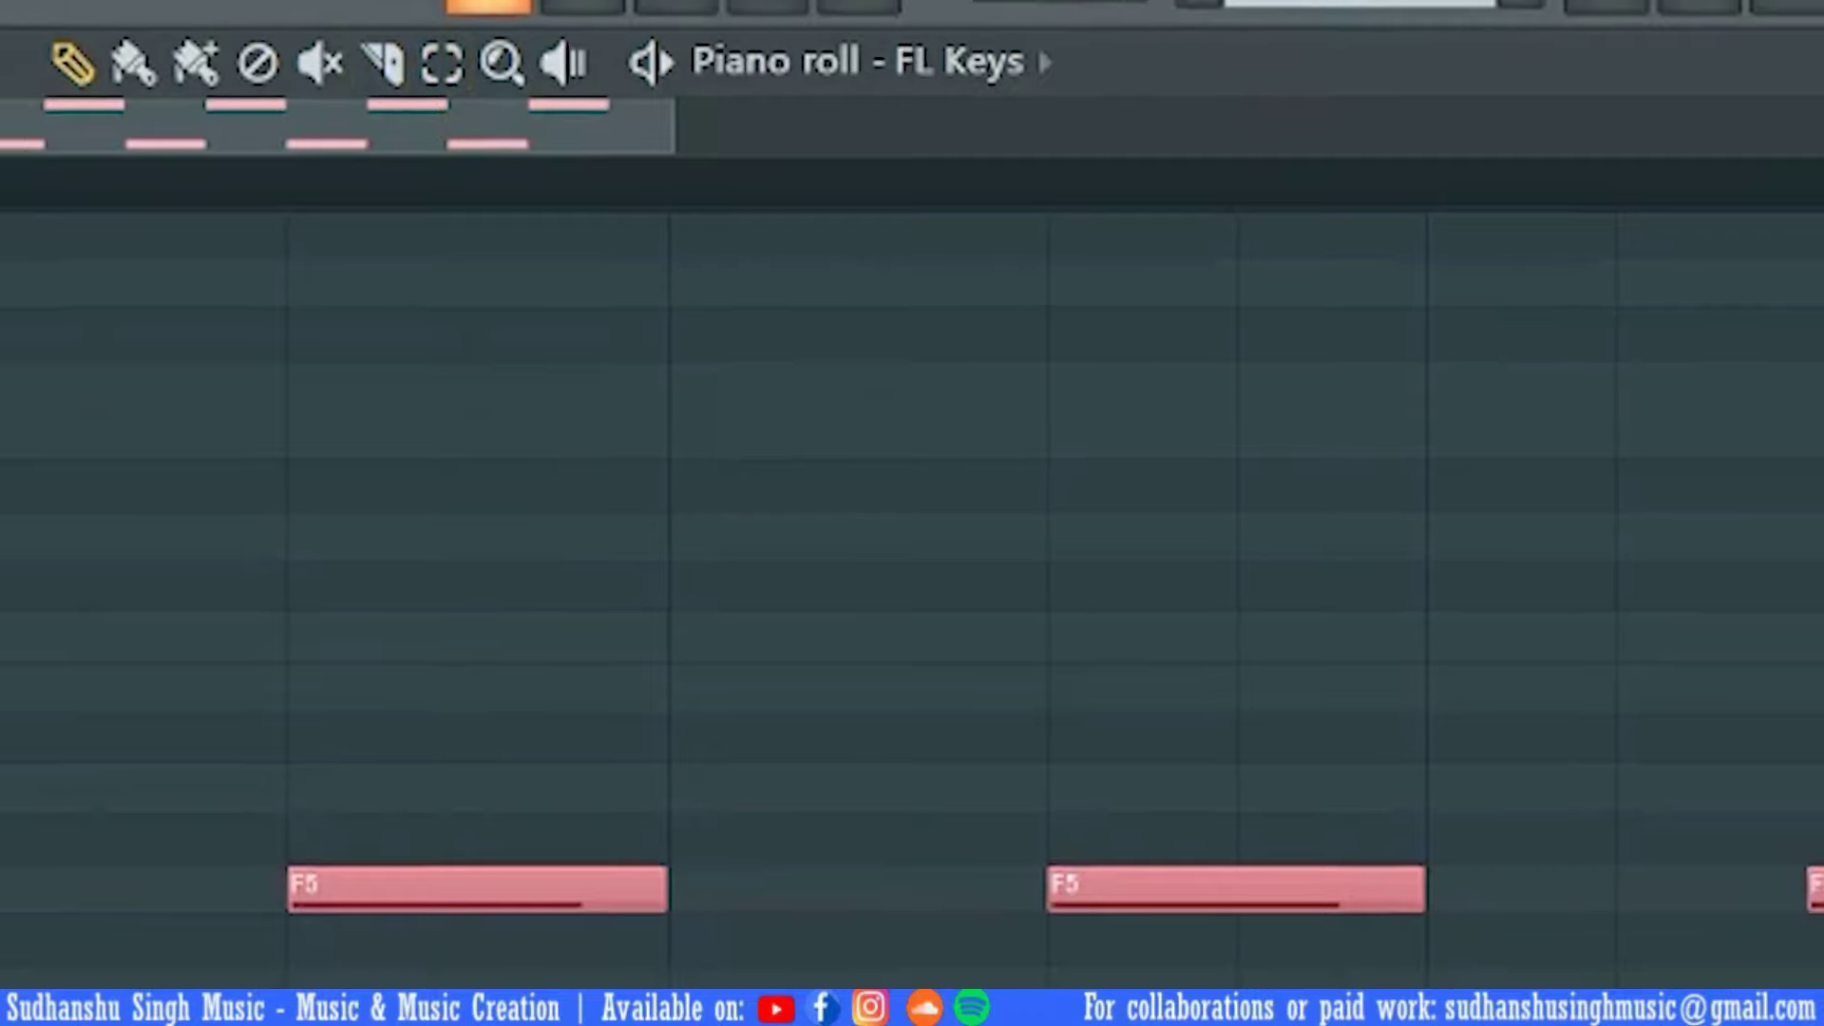
key(space)
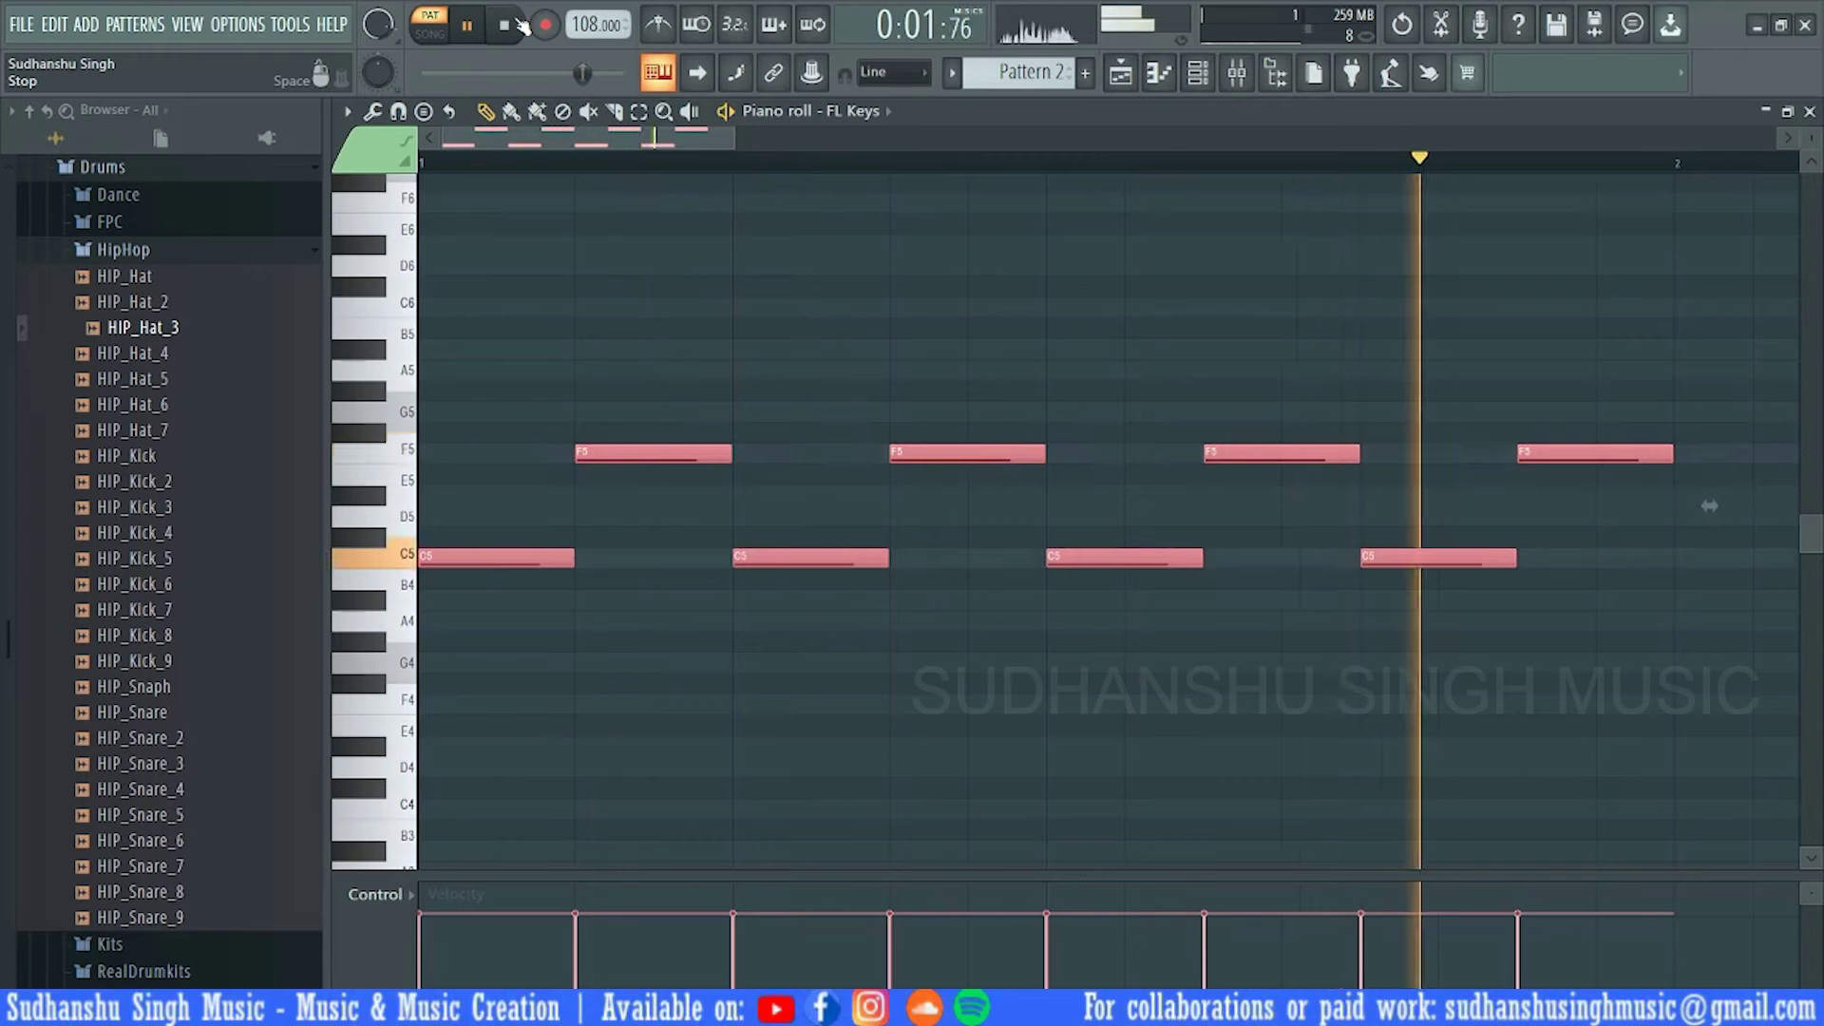
click(521, 26)
Switch to Pattern 1 and play and stop its drum pattern with the Channel rack shown
click(1066, 74)
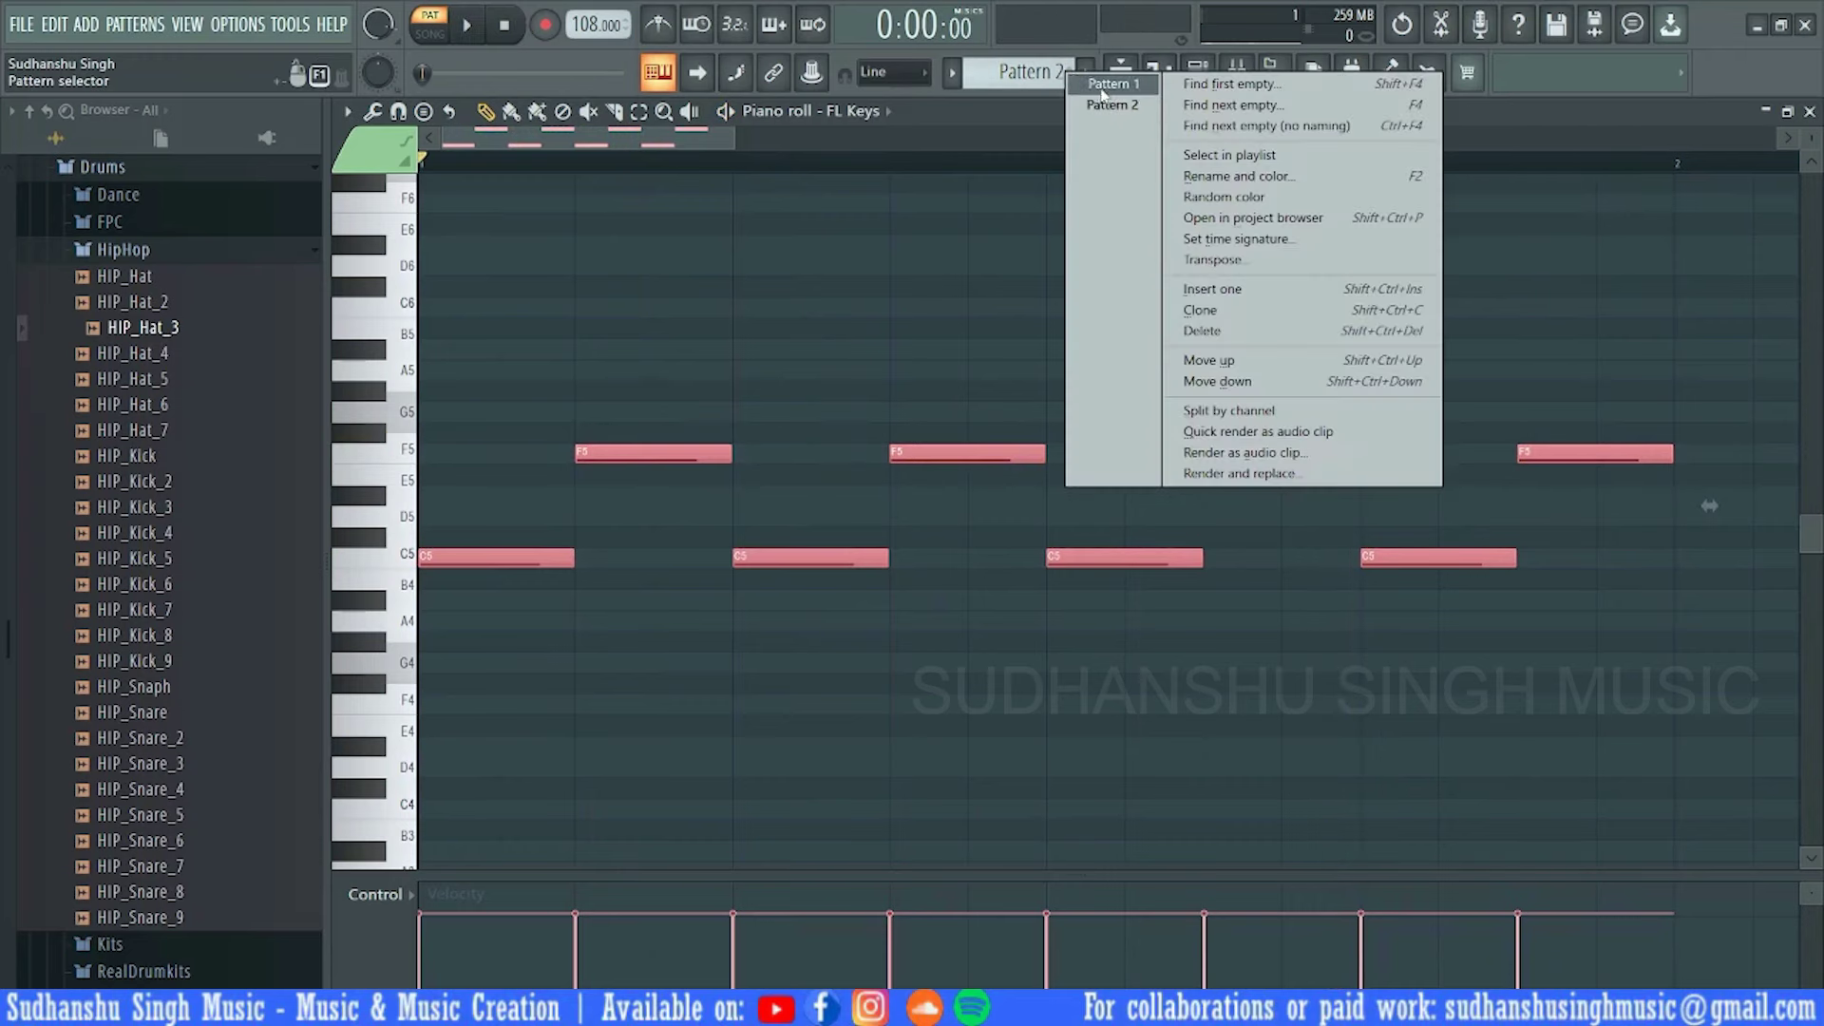
click(1106, 86)
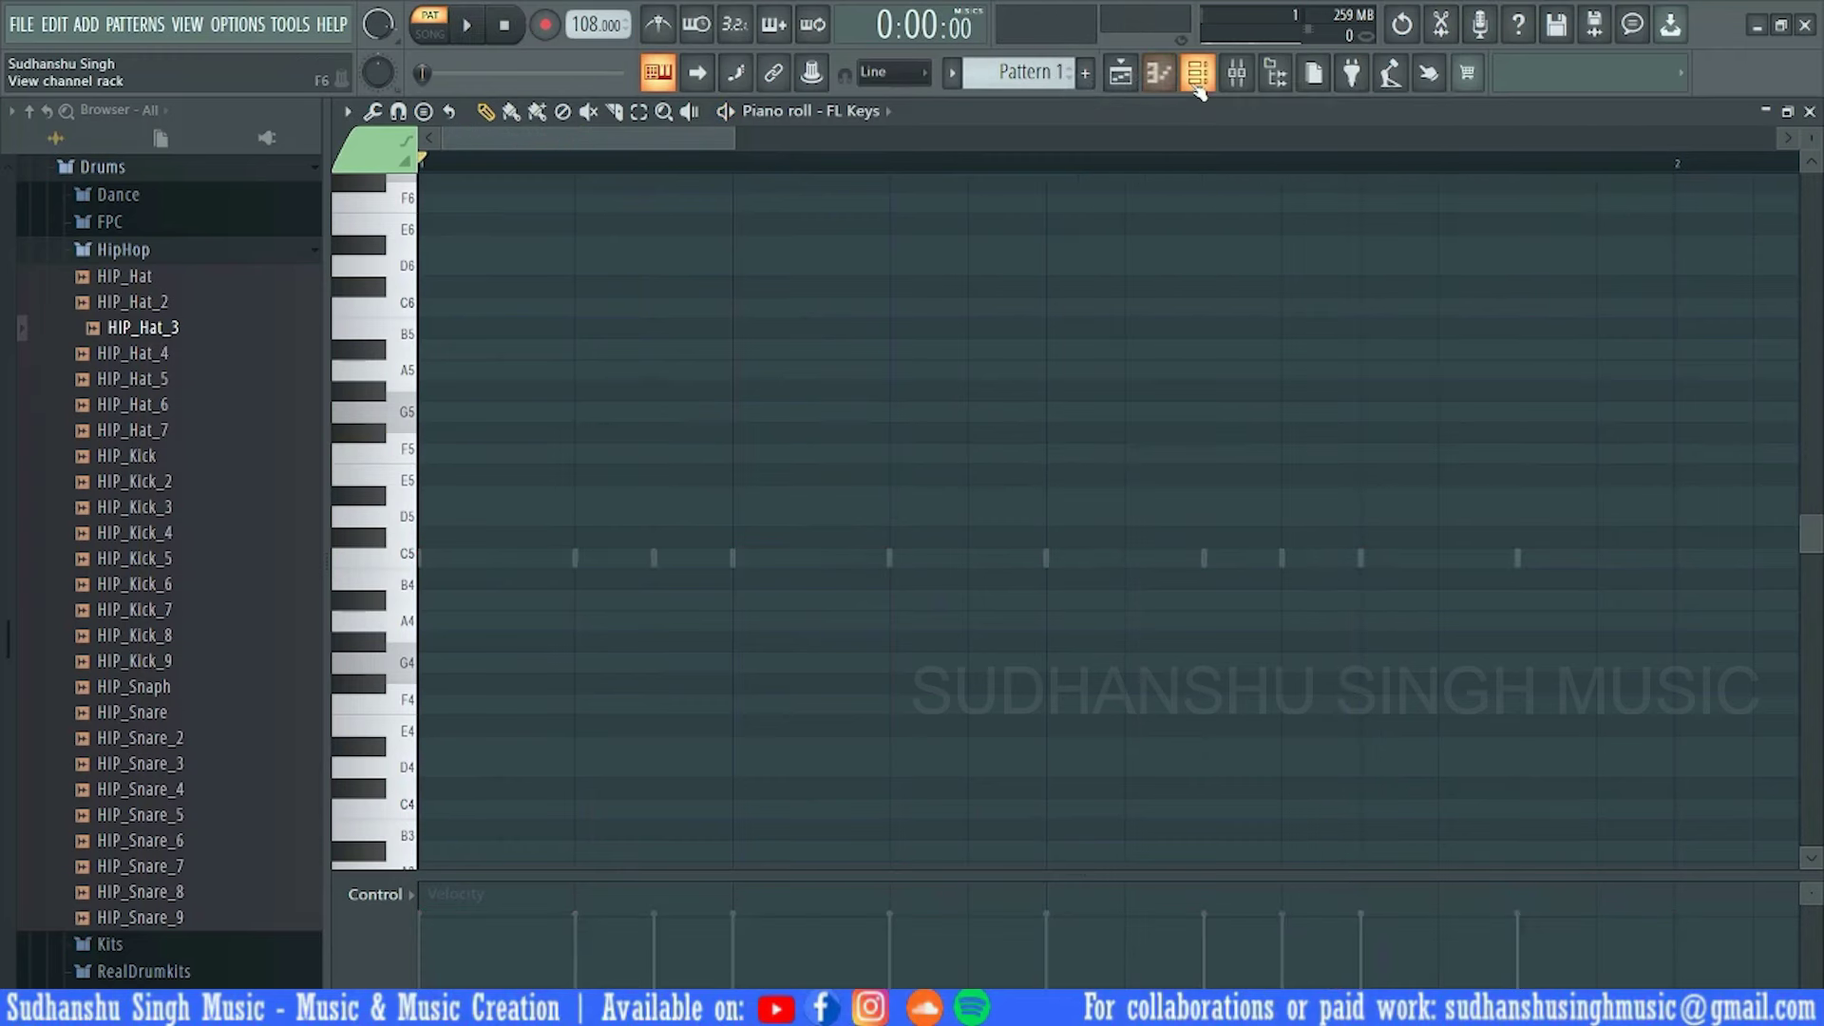
click(1121, 74)
click(467, 25)
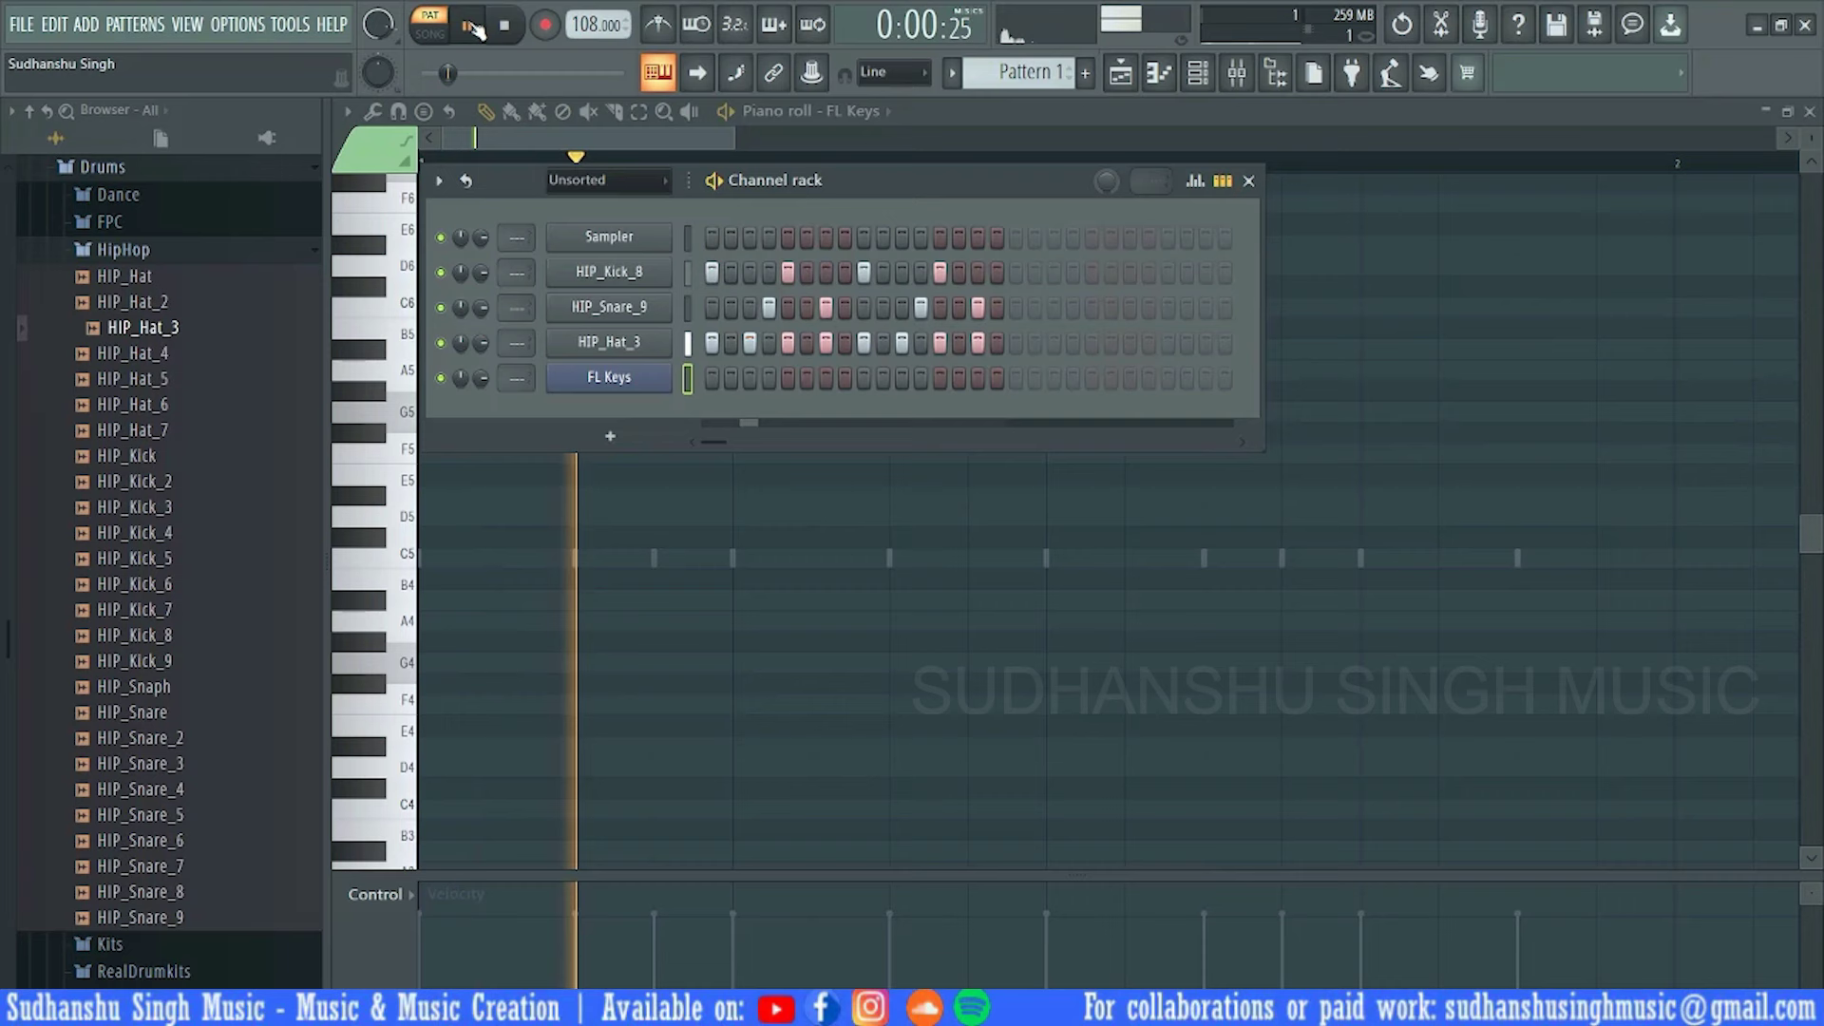
click(518, 29)
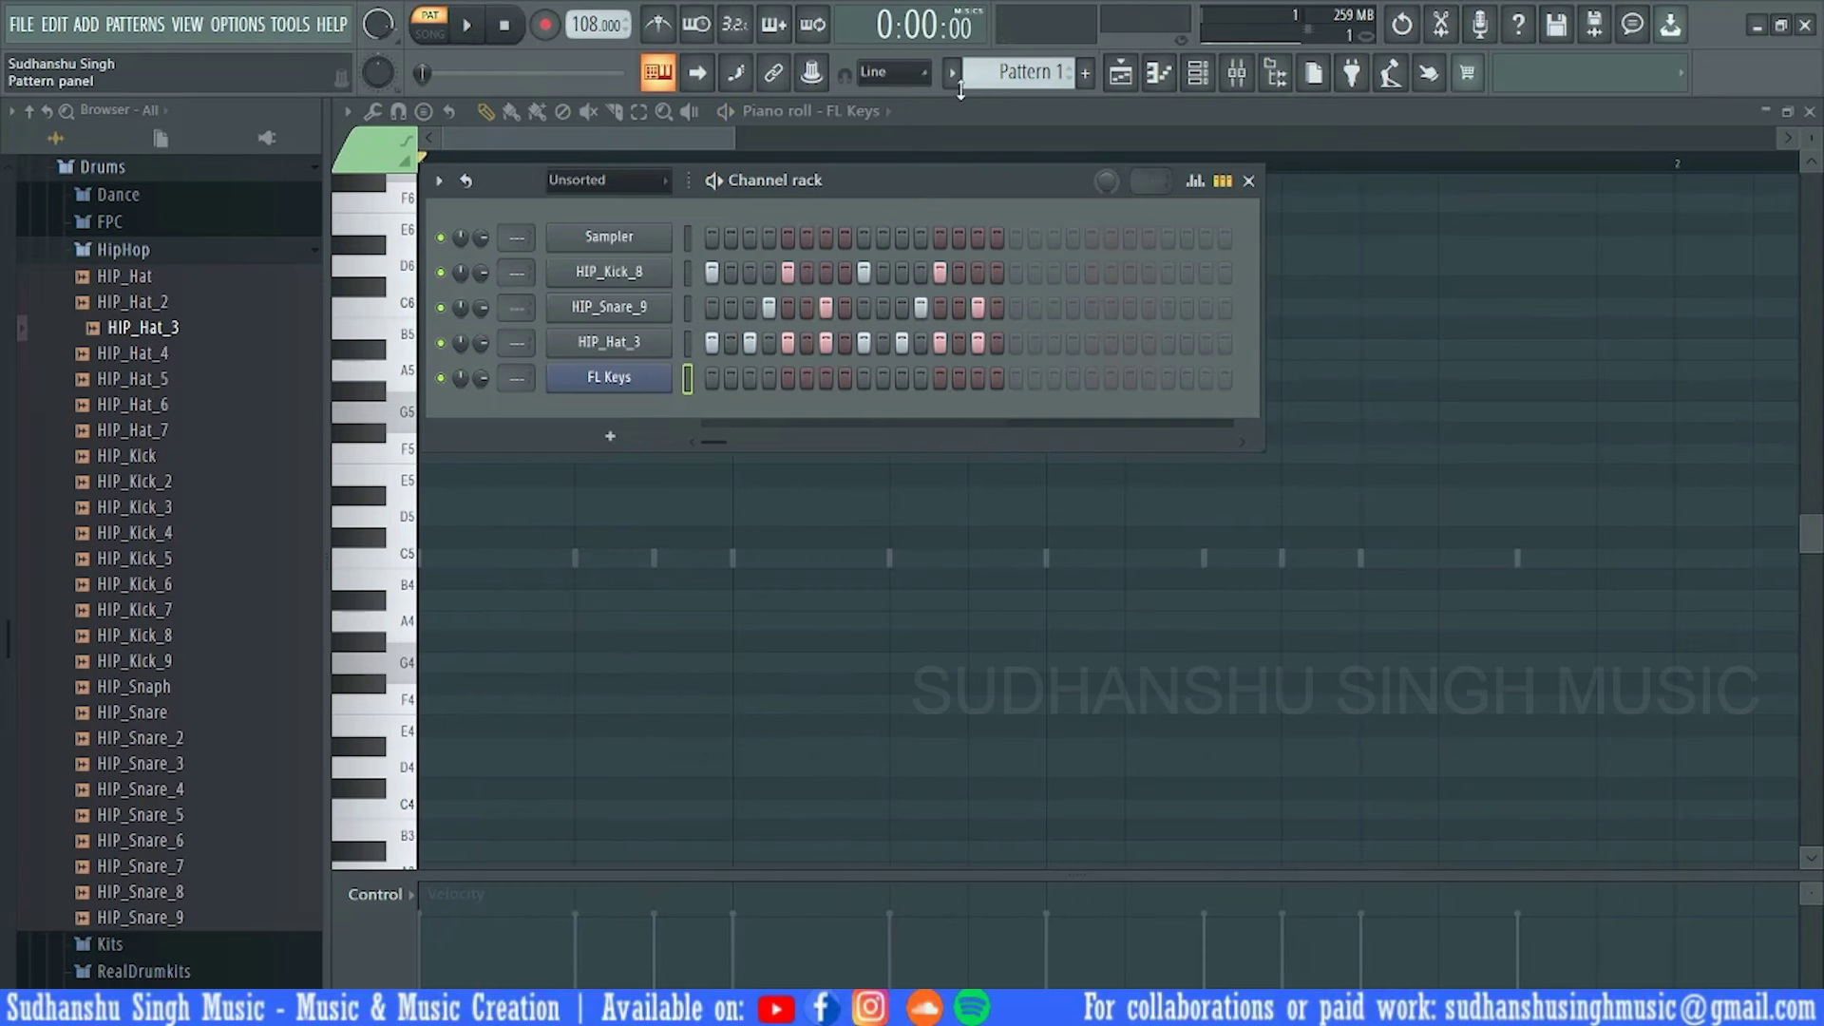
Switch back to Pattern 2 and play and stop its melody, hiding the Channel rack during playback
click(999, 81)
click(1045, 121)
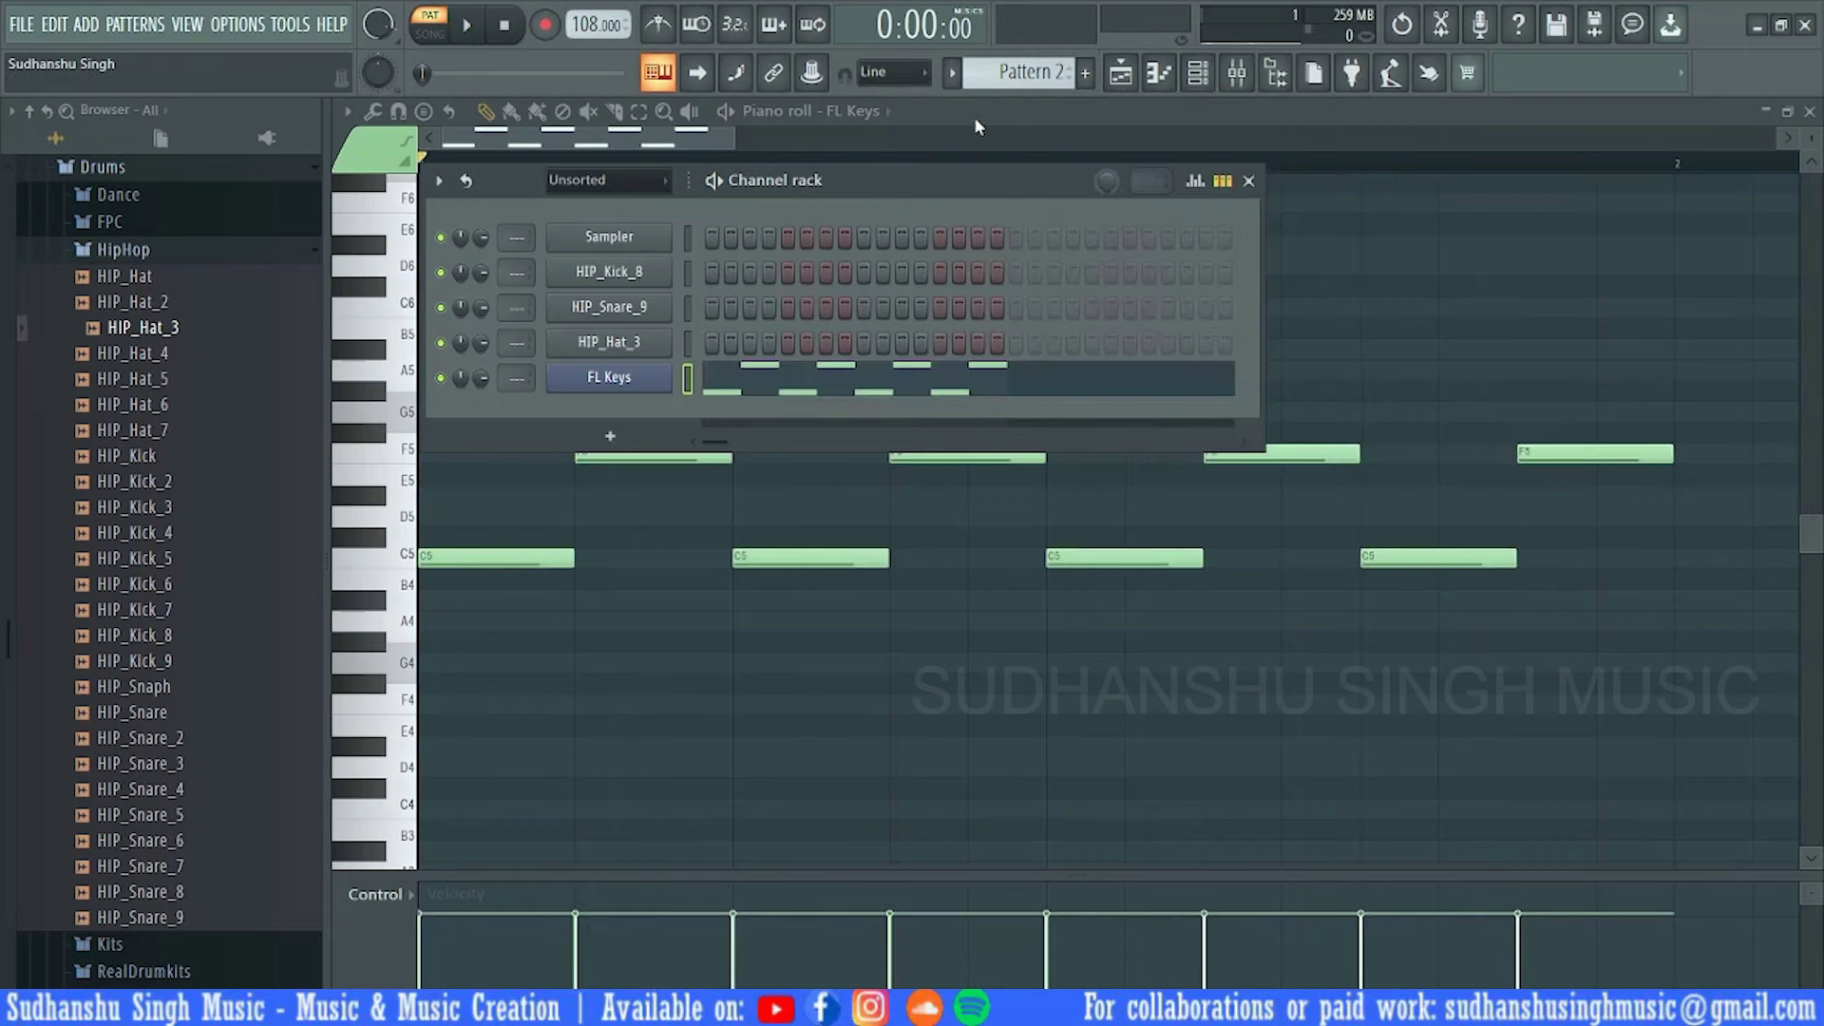
click(468, 25)
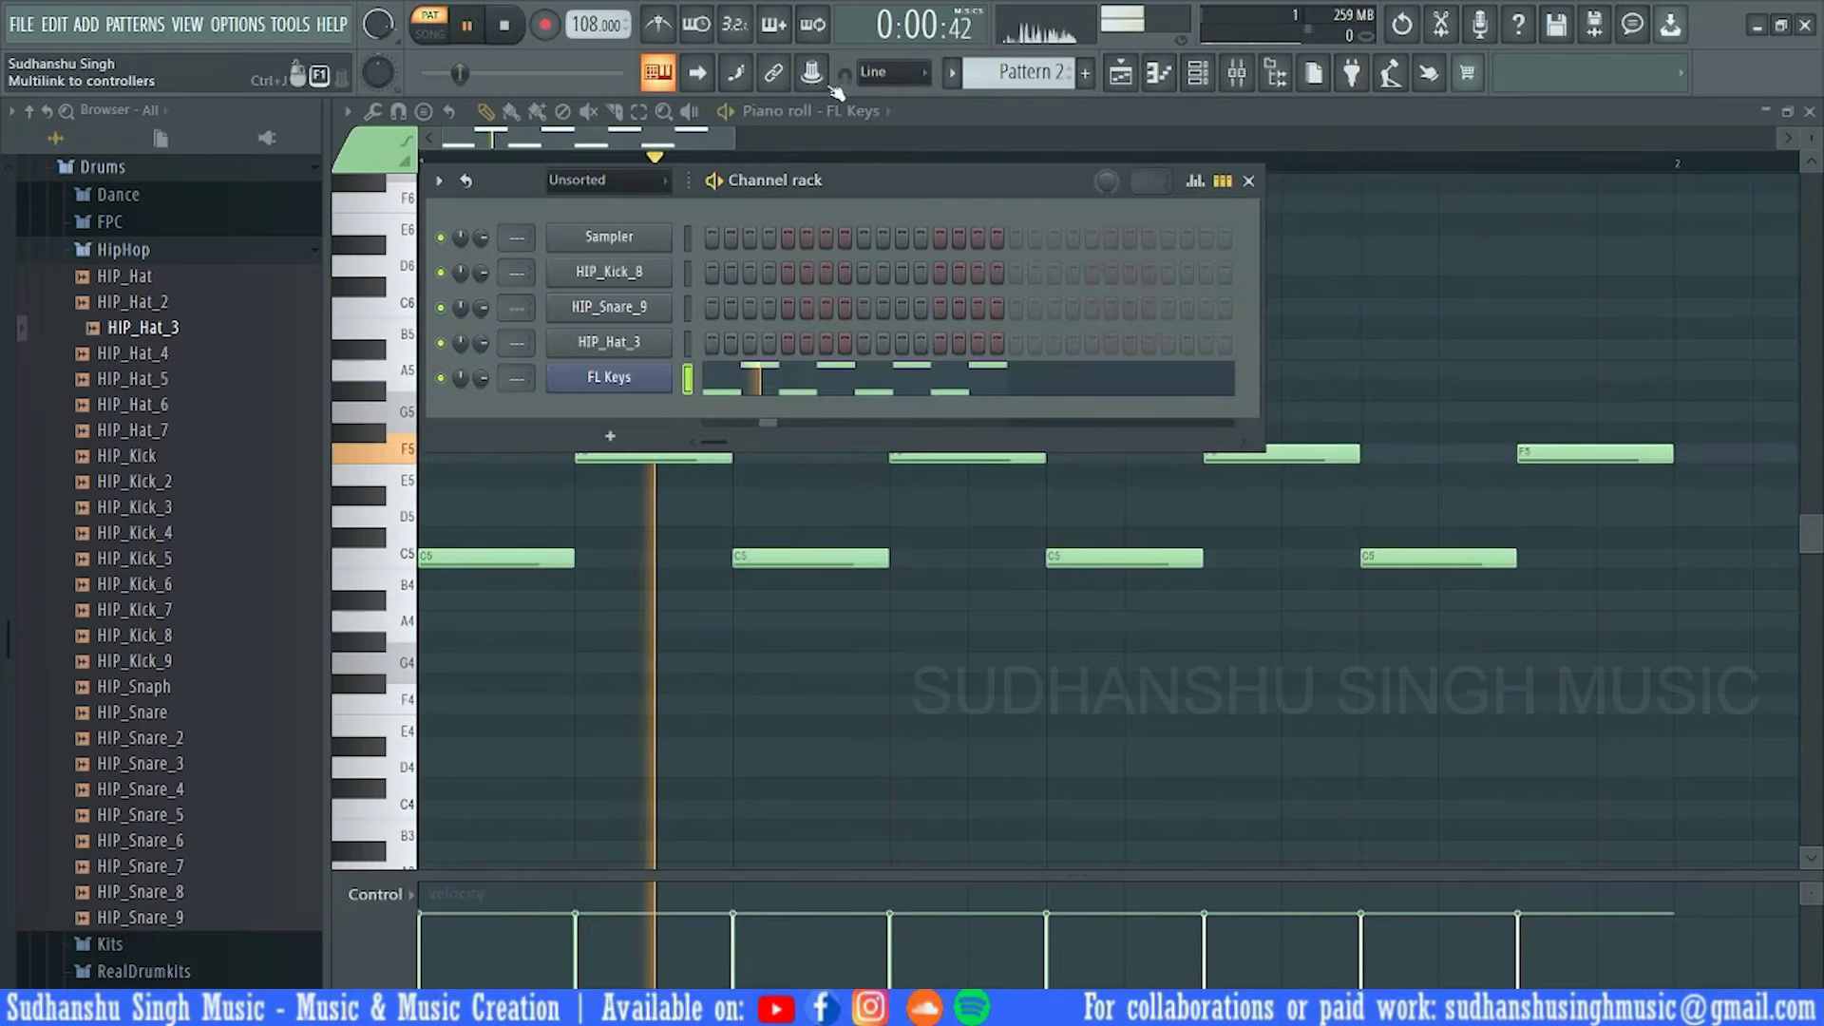
key(F6)
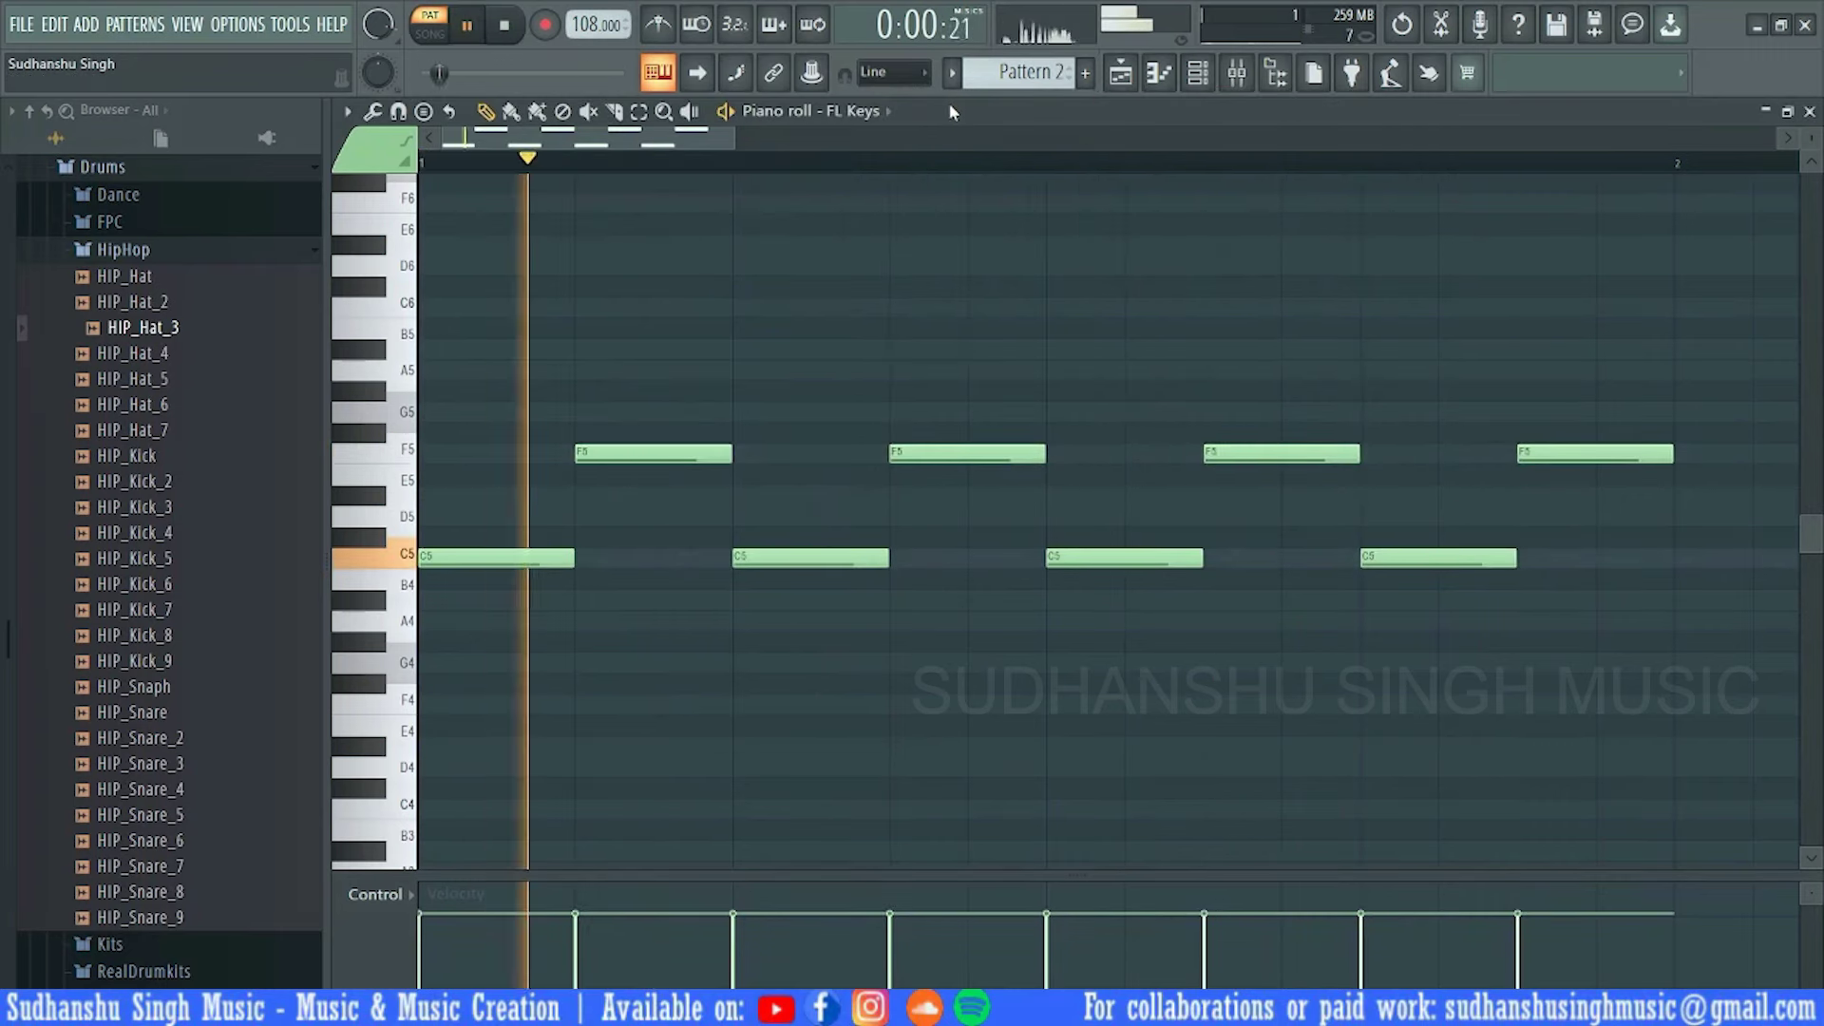
key(space)
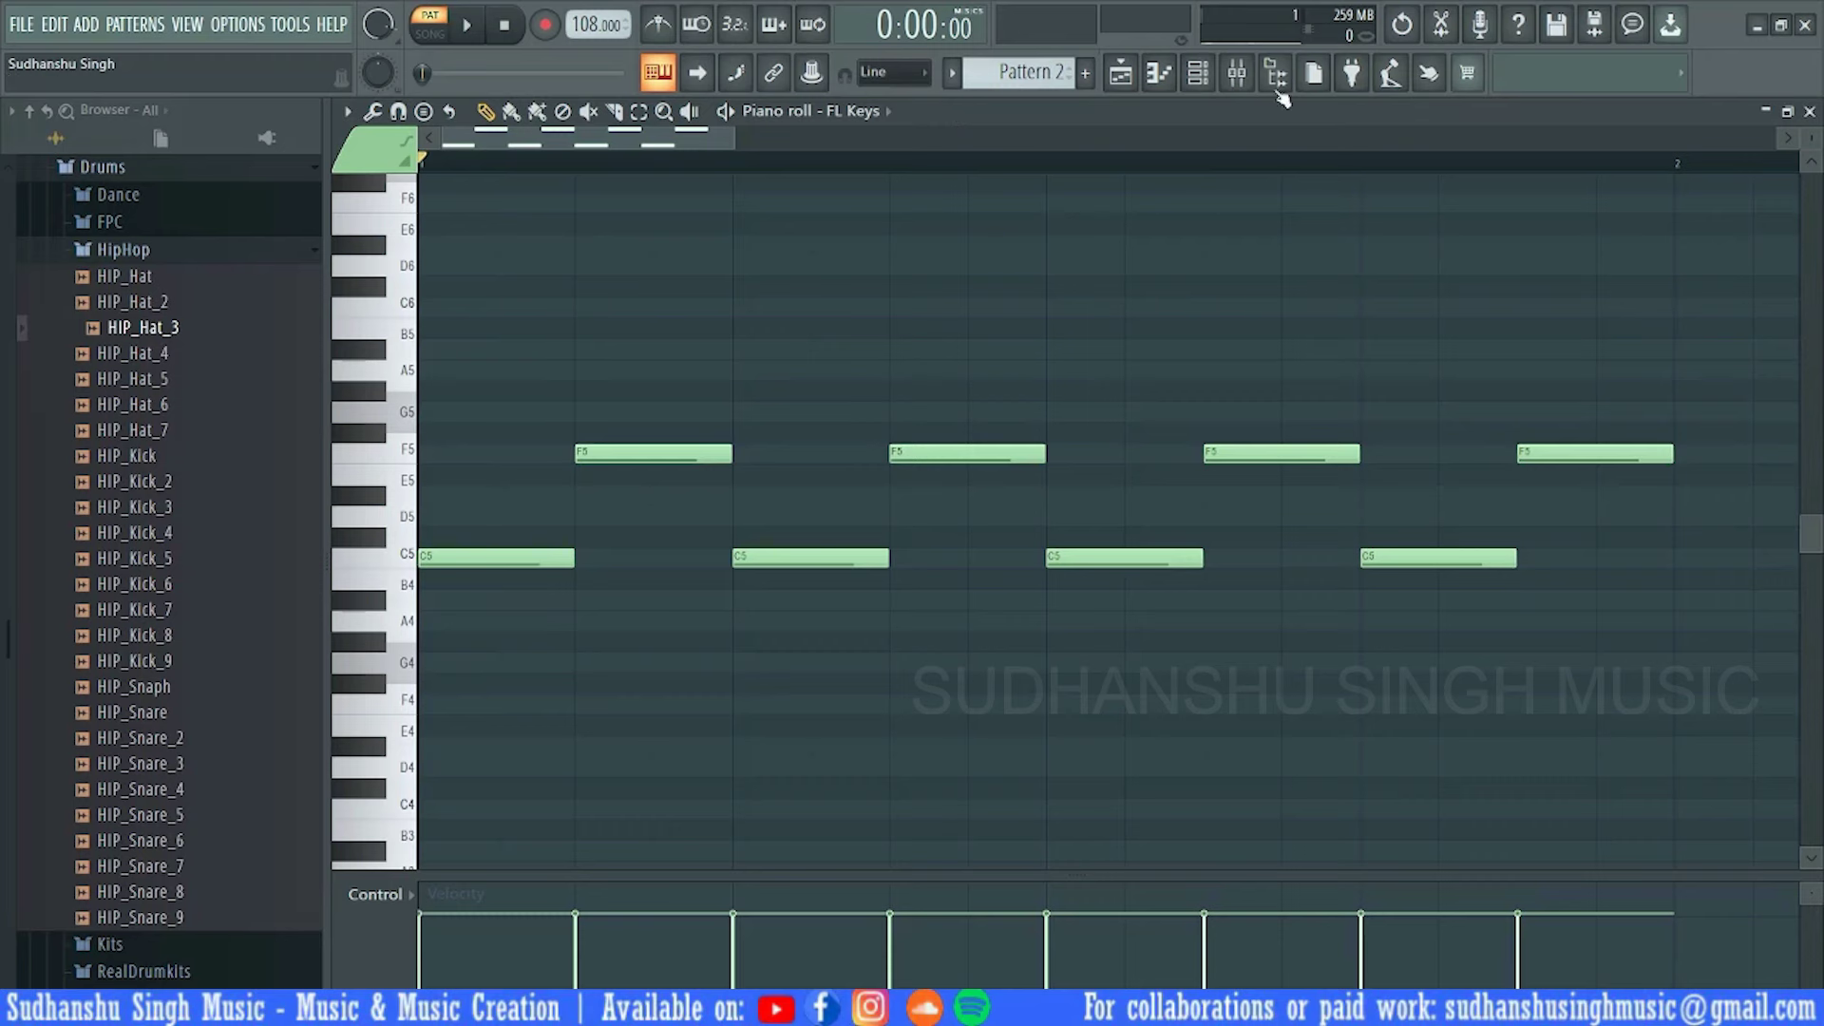
Show the Channel rack and create a new empty pattern, Pattern 3, keeping its default name
click(1197, 73)
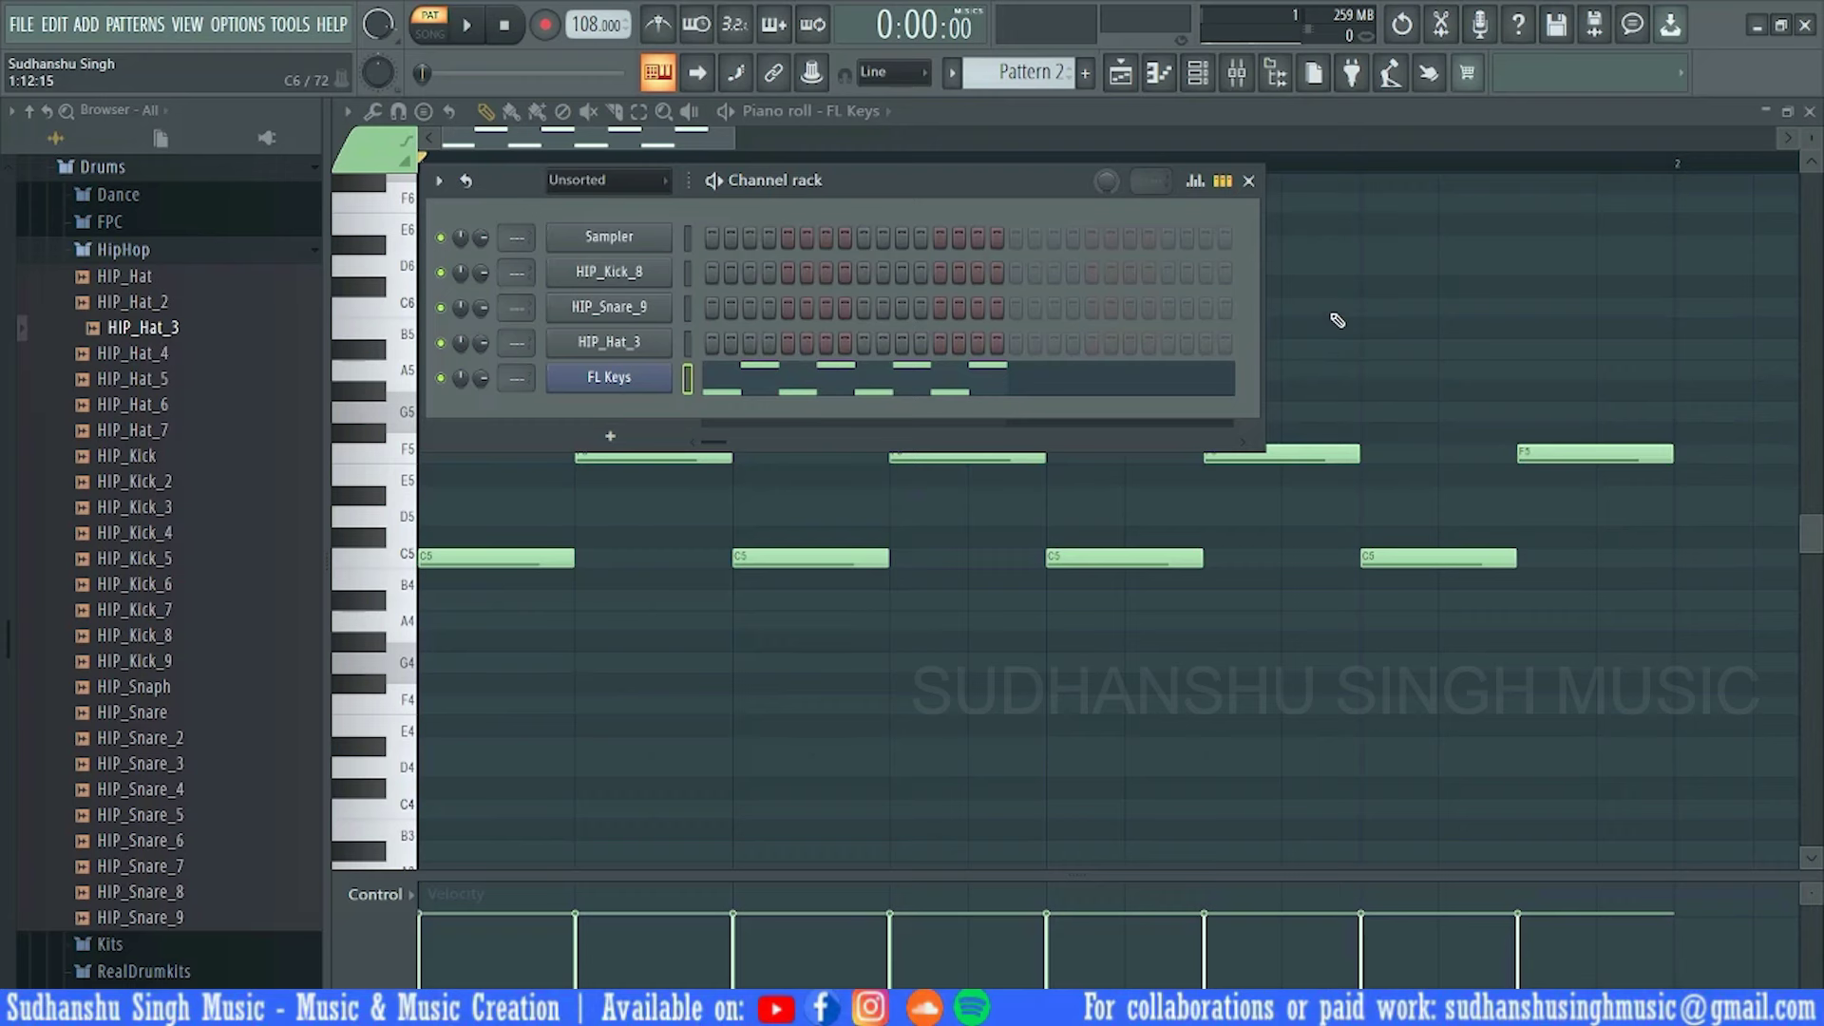
click(1084, 72)
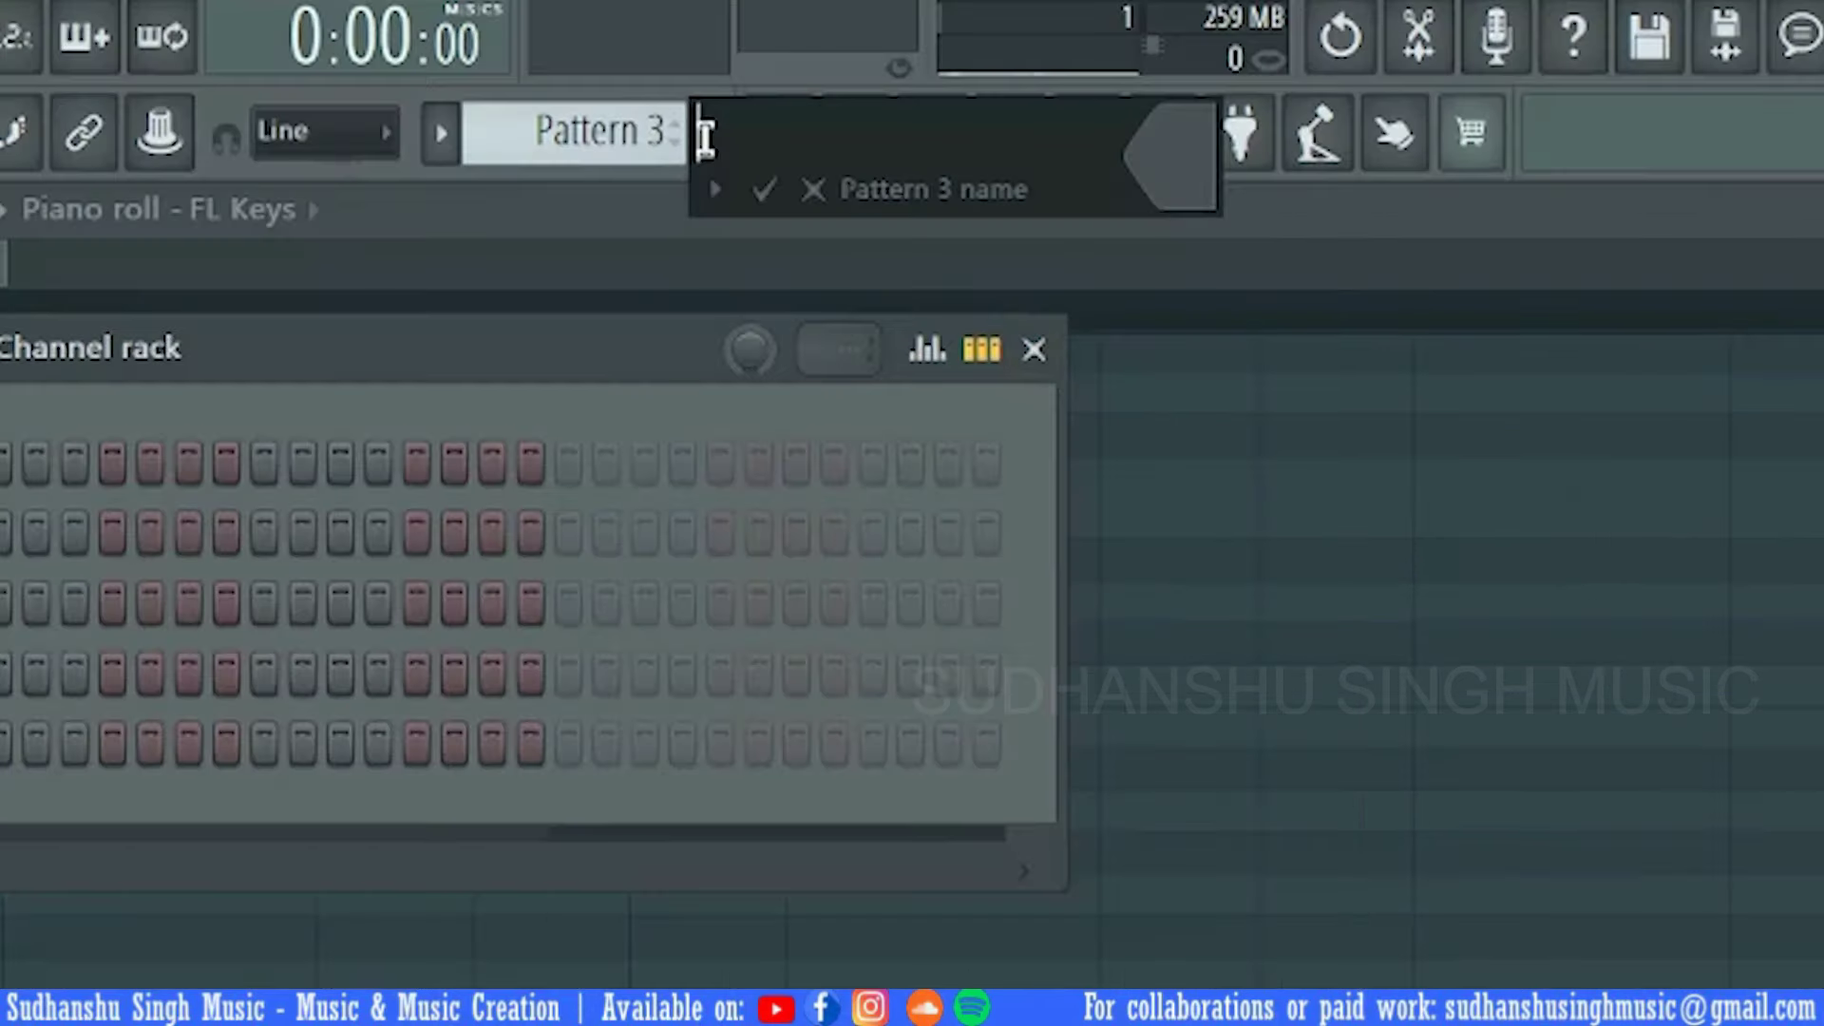
key(Return)
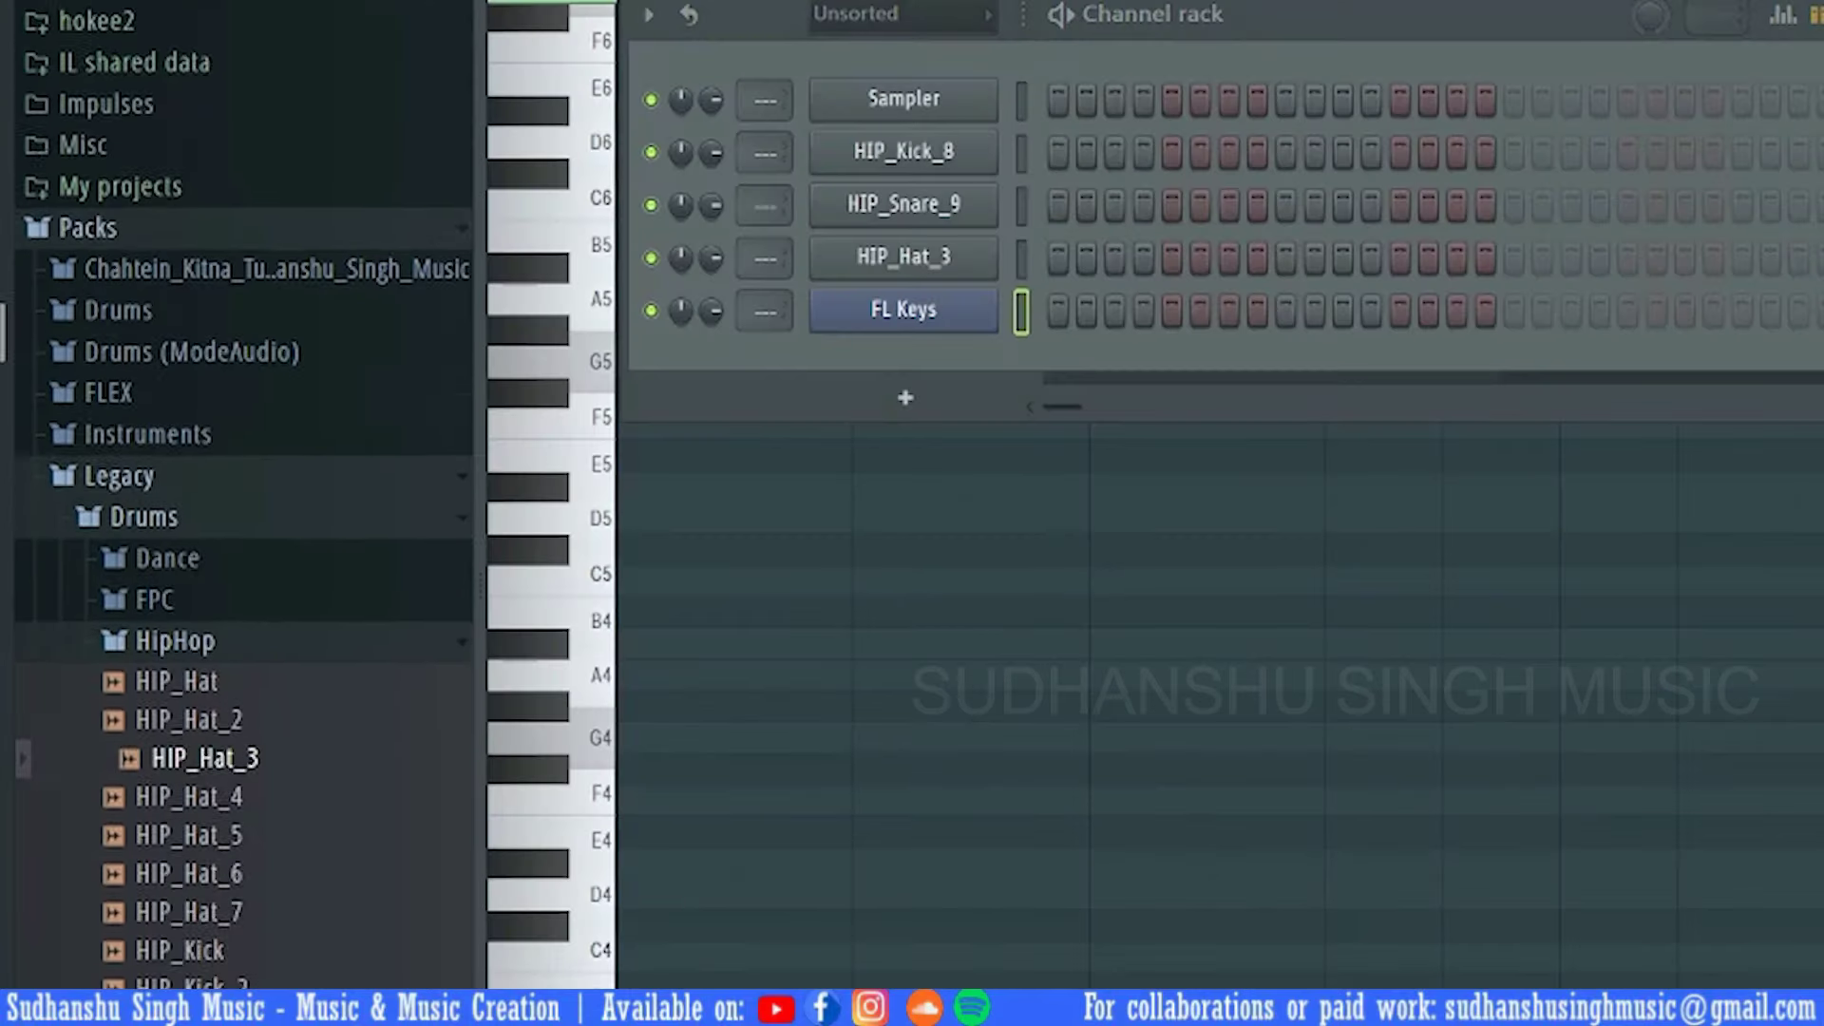
Add the Strings Section preset as a new channel below FL Keys and open that channel's Piano roll
scroll(243, 494, up, 5)
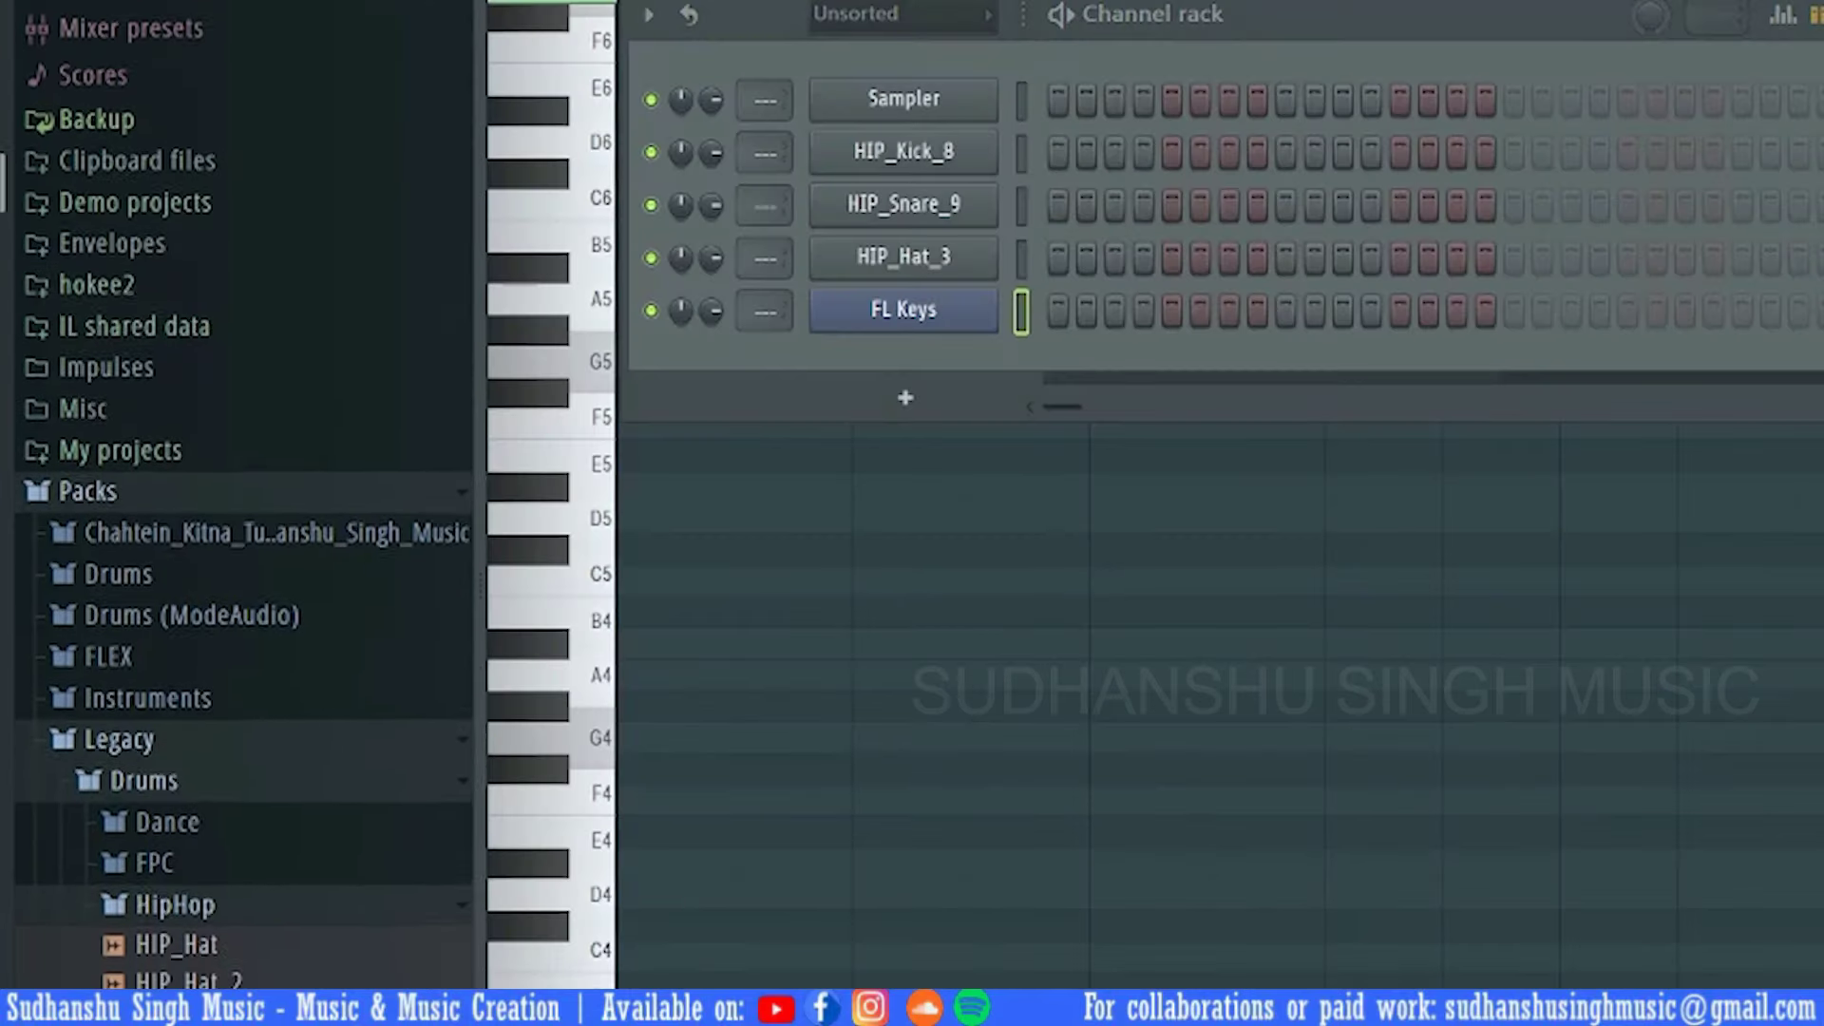
scroll(2, 390, down, 5)
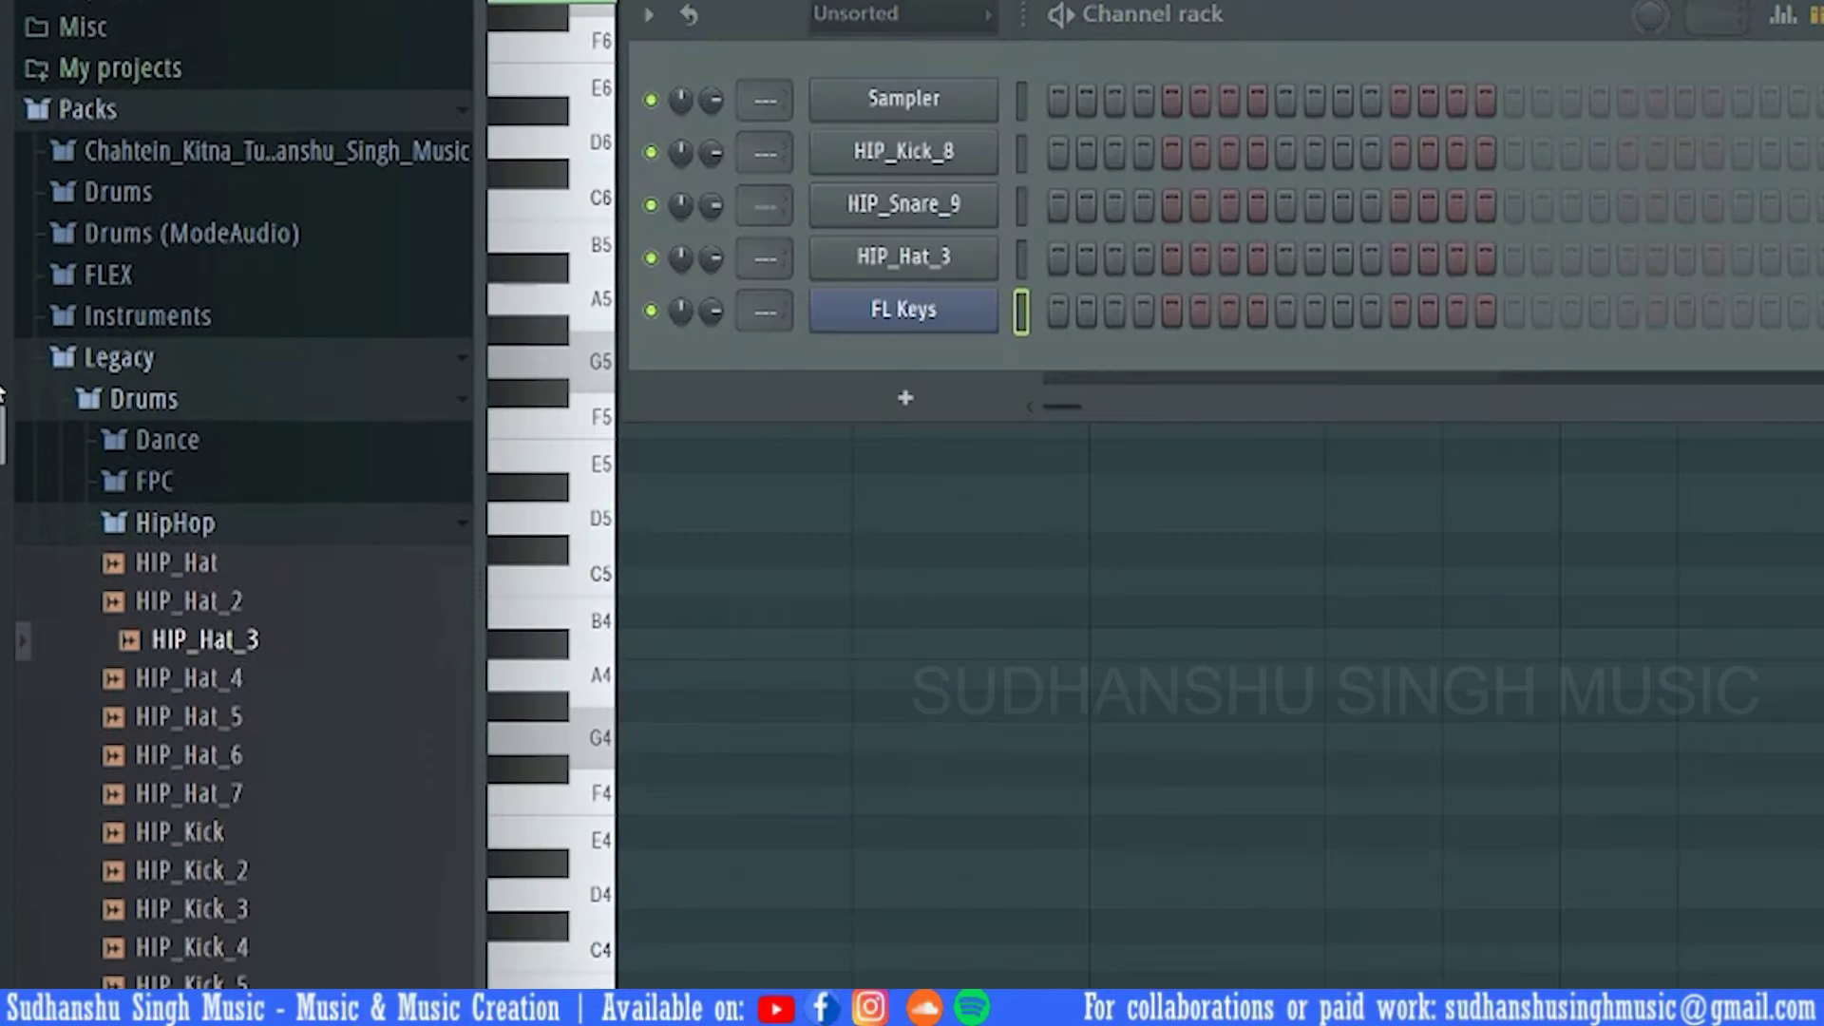
drag(199, 920, 970, 348)
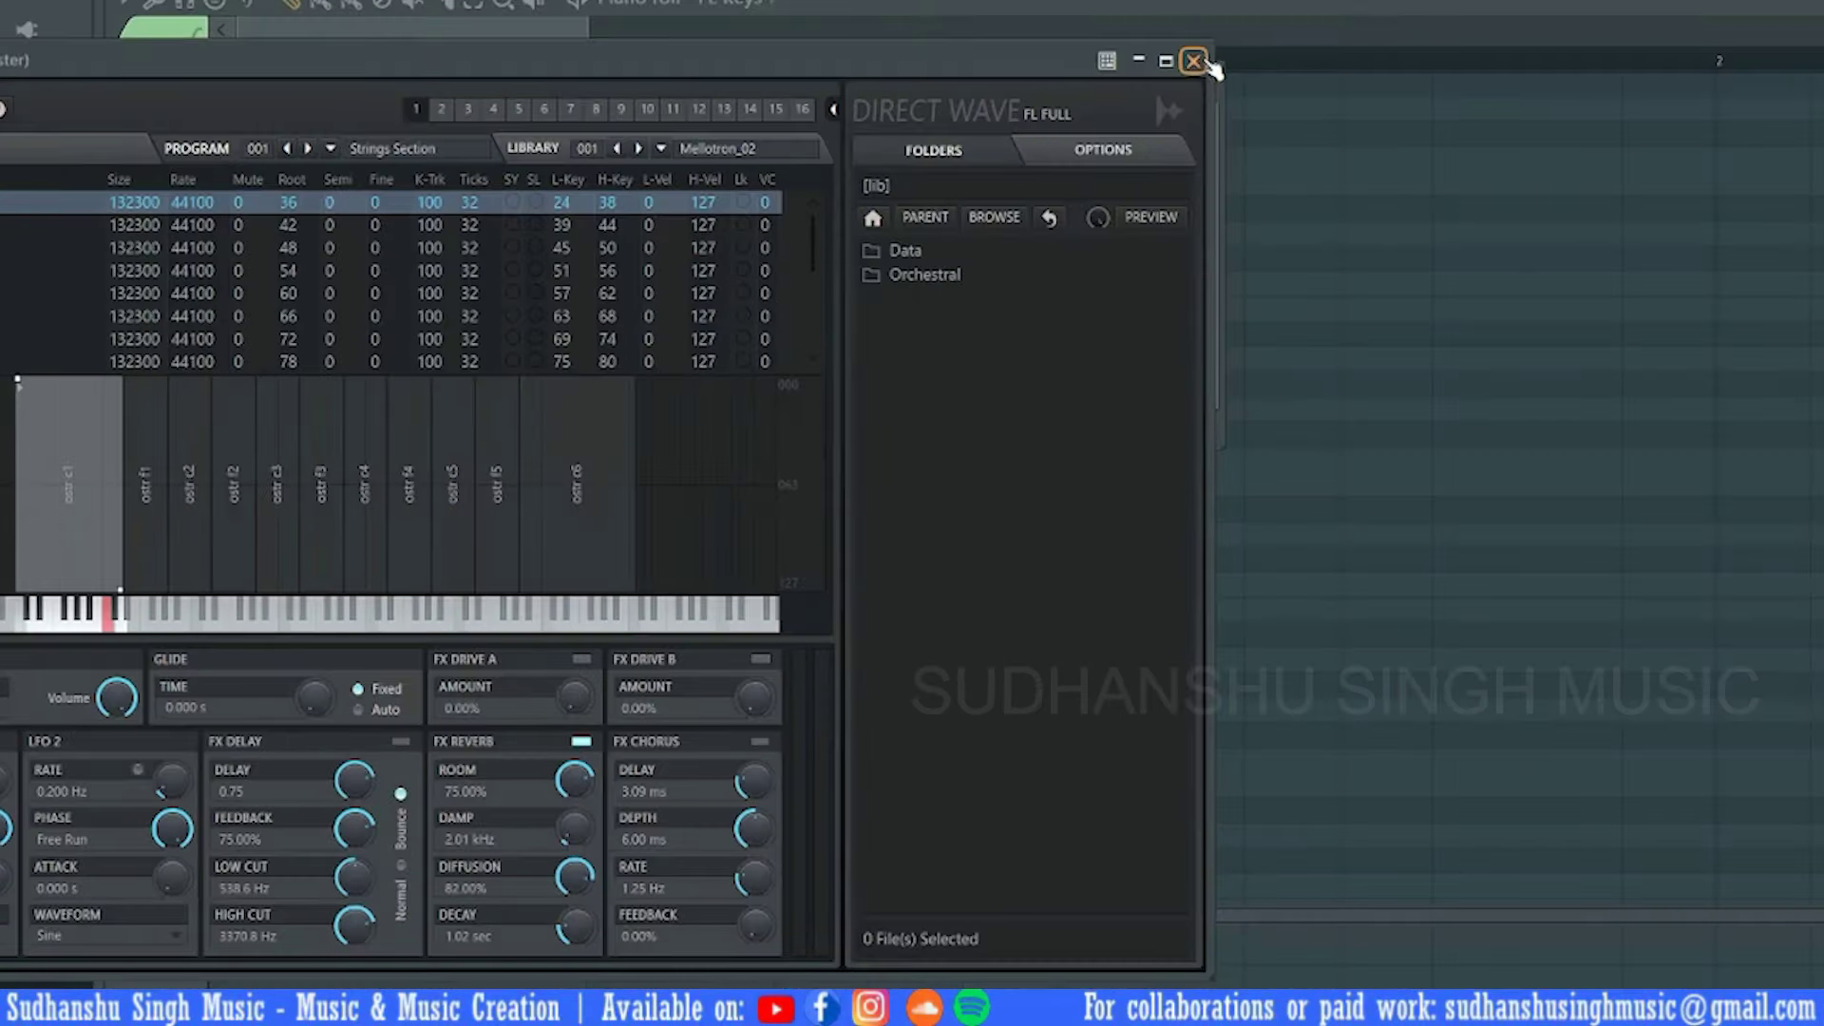
click(1201, 61)
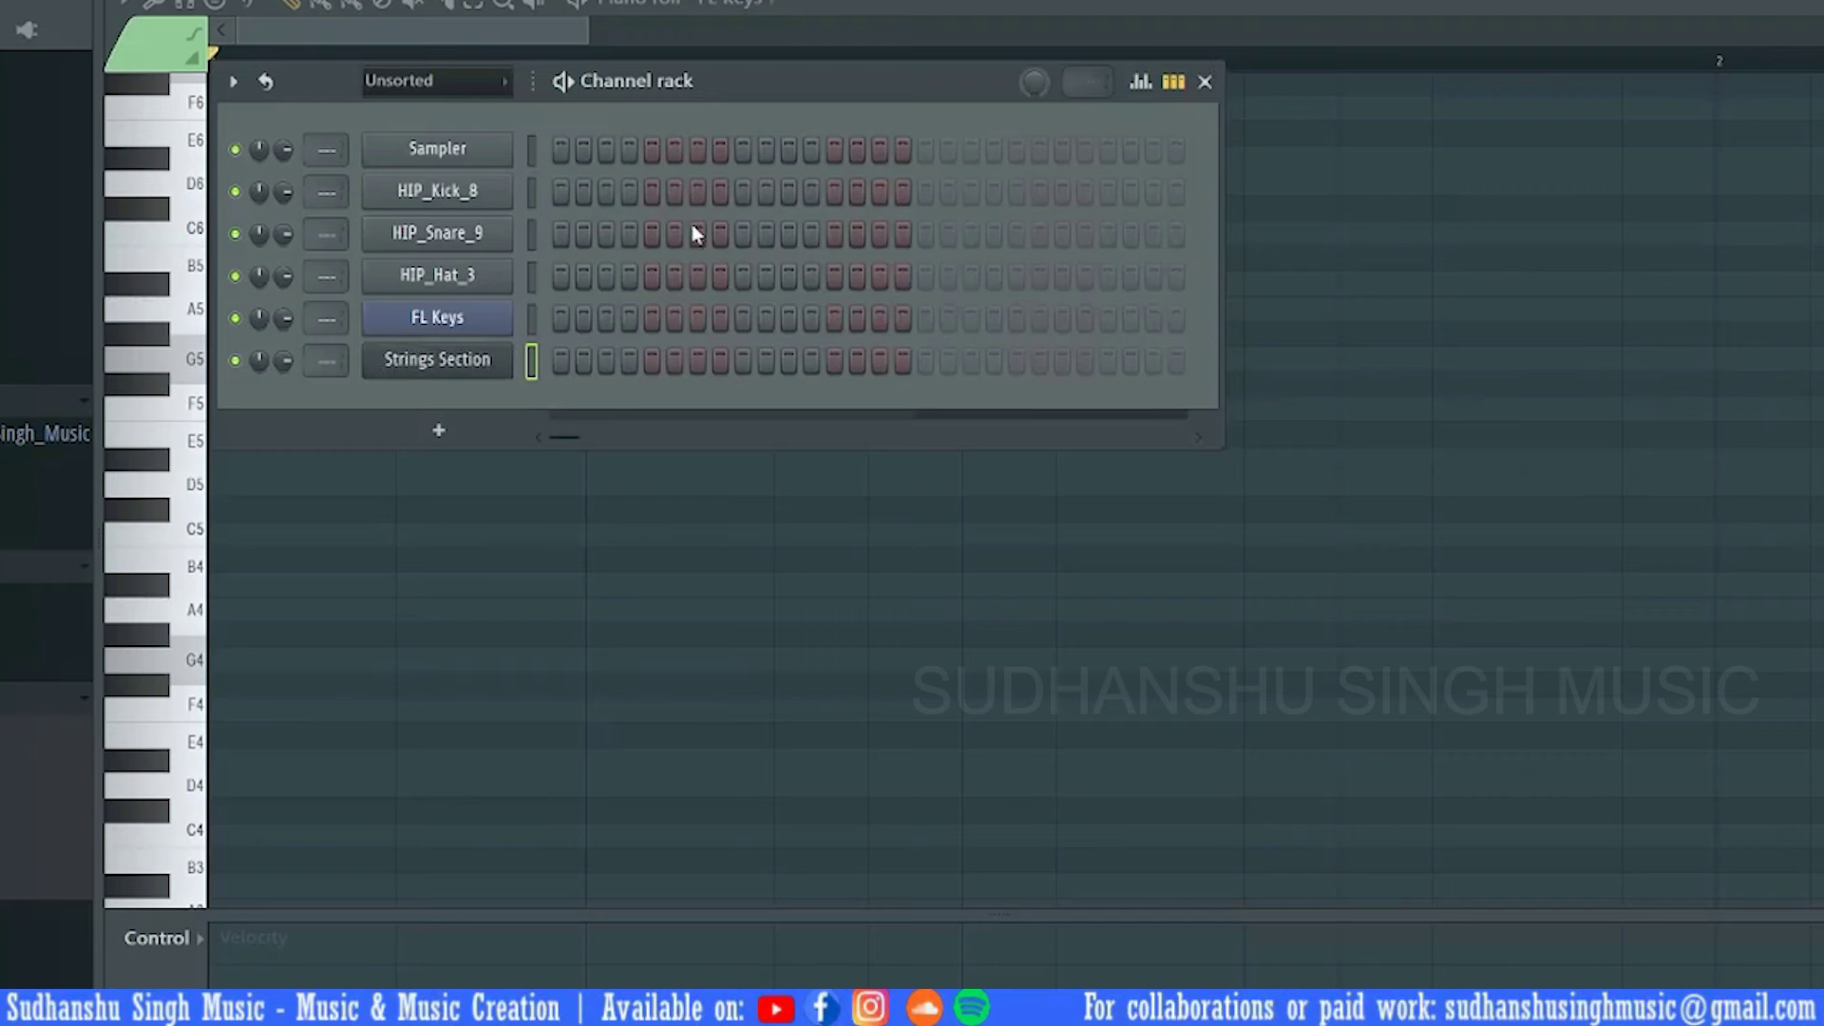
right_click(441, 374)
click(660, 359)
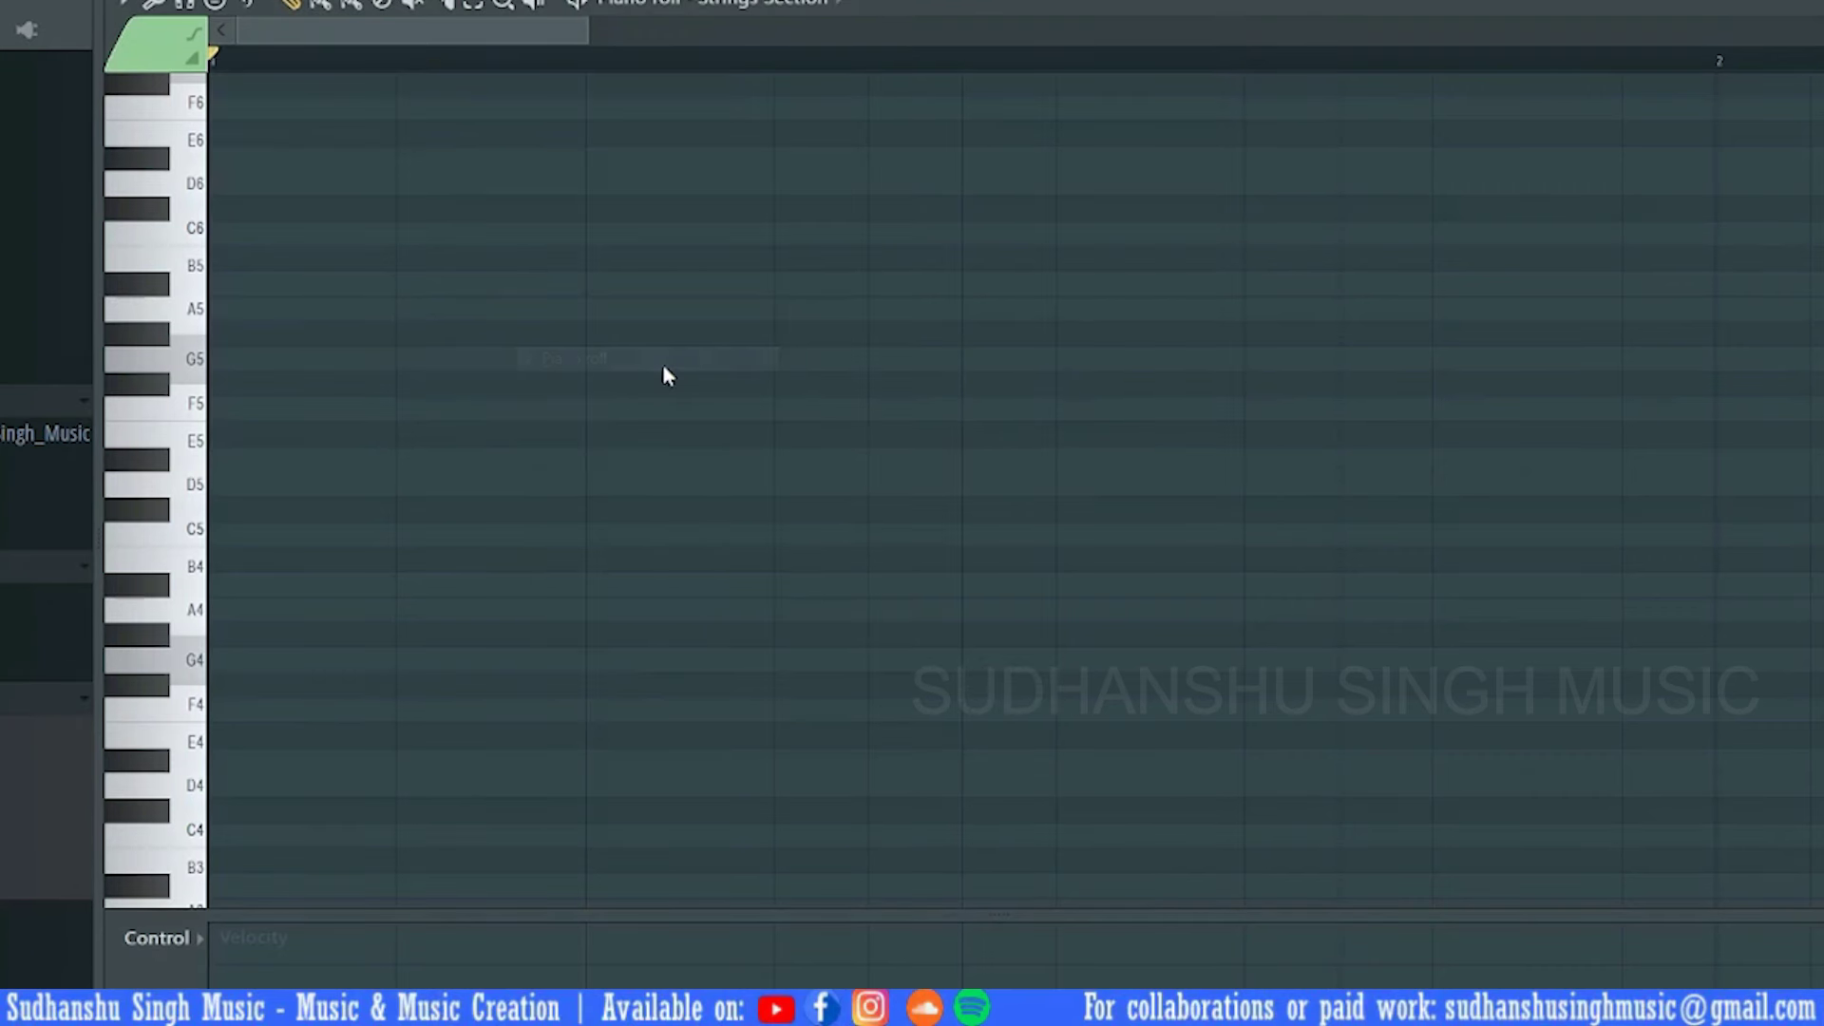
Stack G5, A#5 and D6 notes at the start of bar 1, each a quarter of a bar long
drag(609, 404, 613, 498)
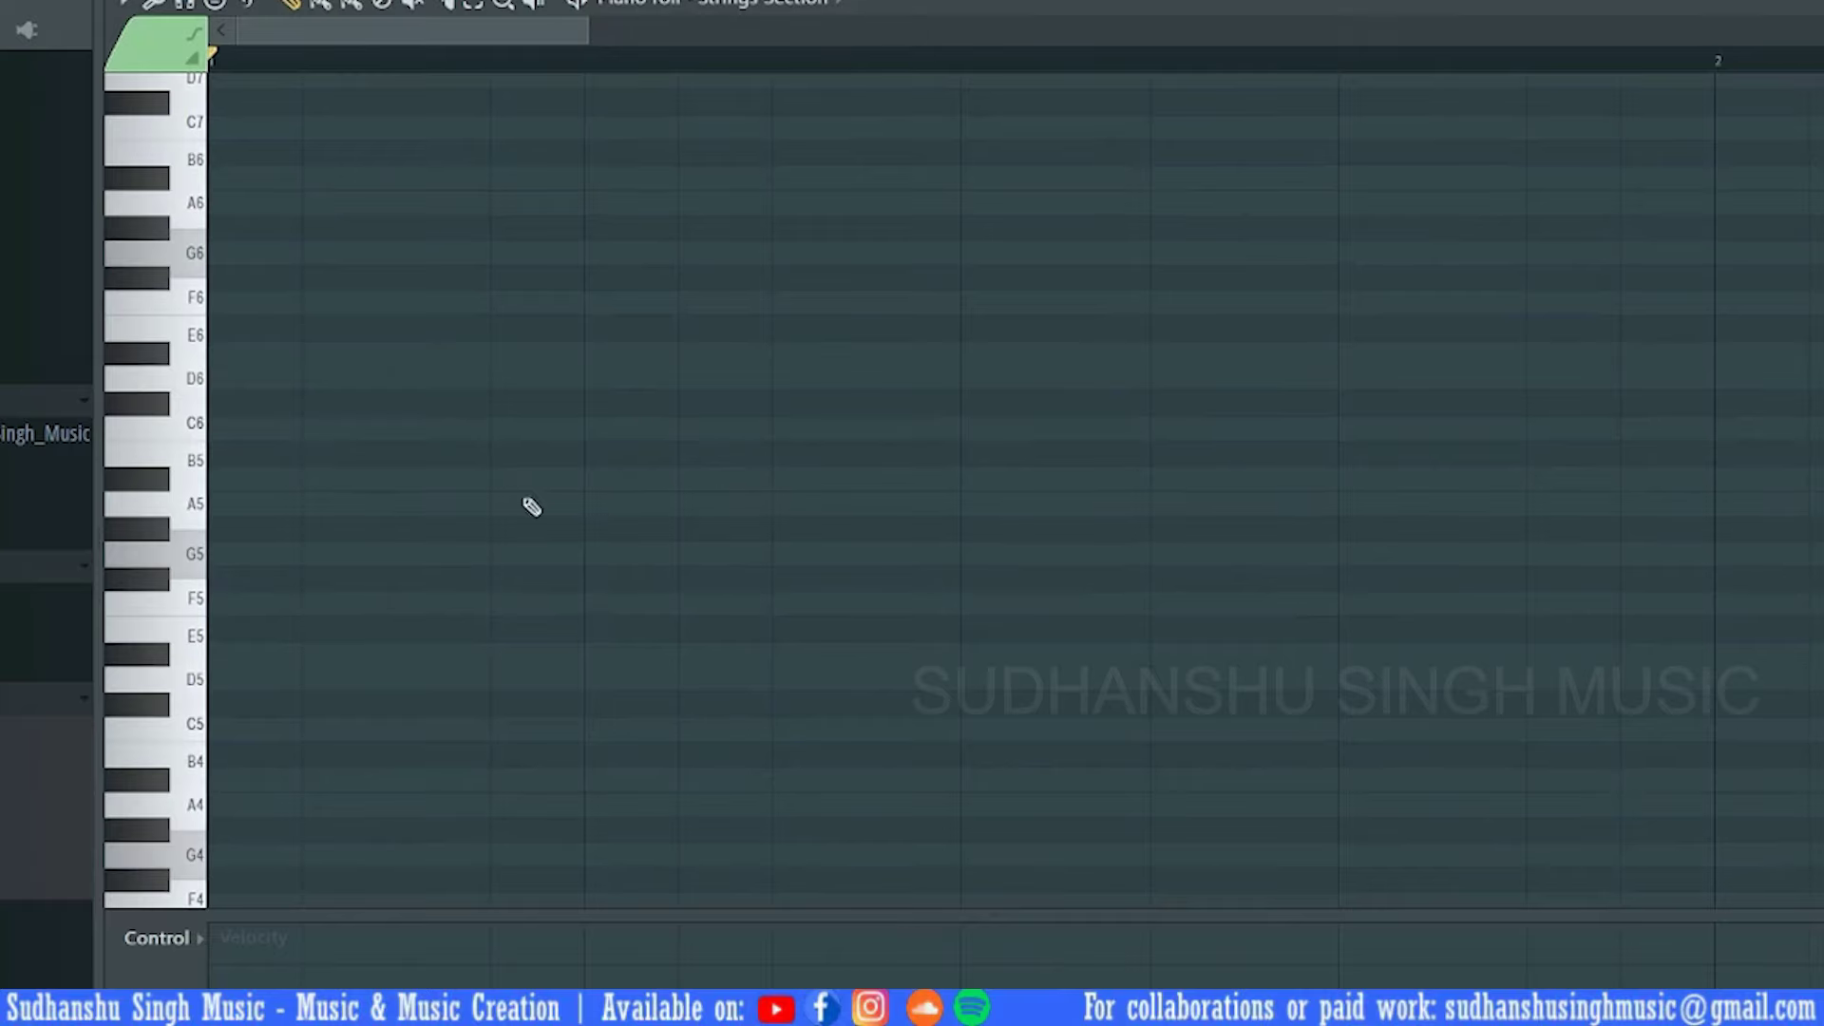
scroll(532, 507, down, 3)
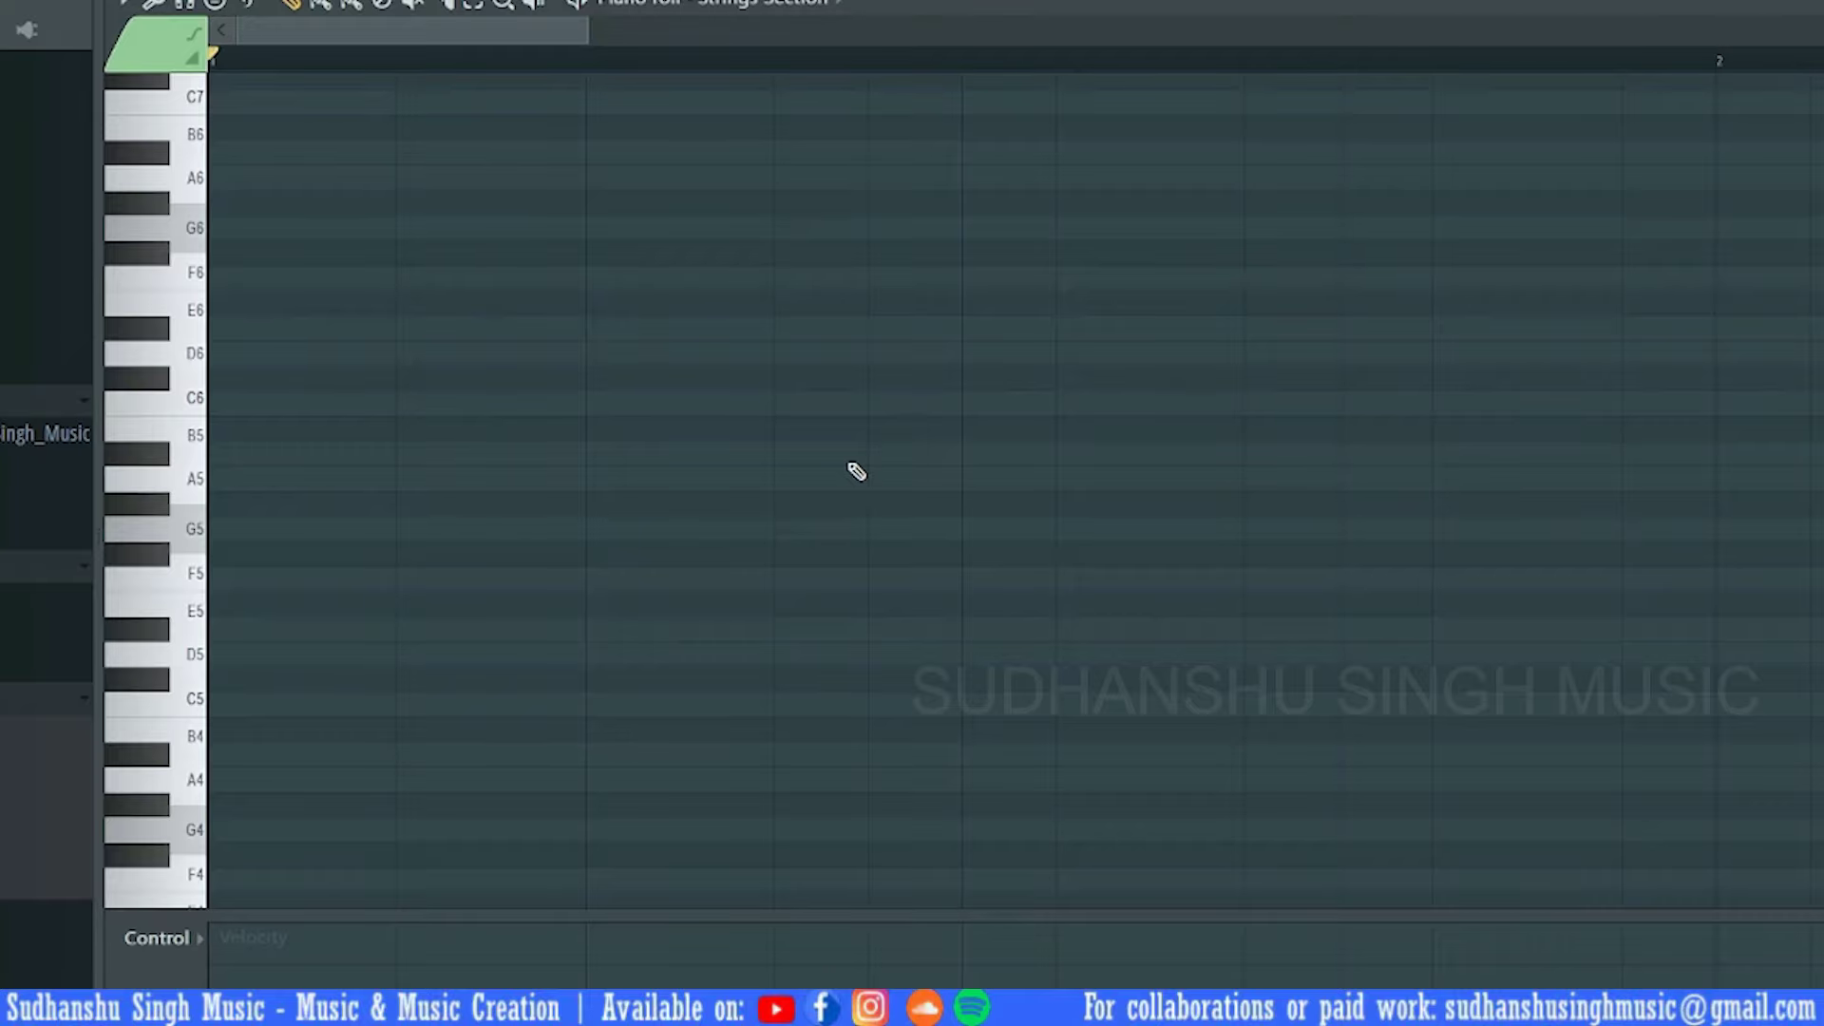
scroll(845, 459, down, 4)
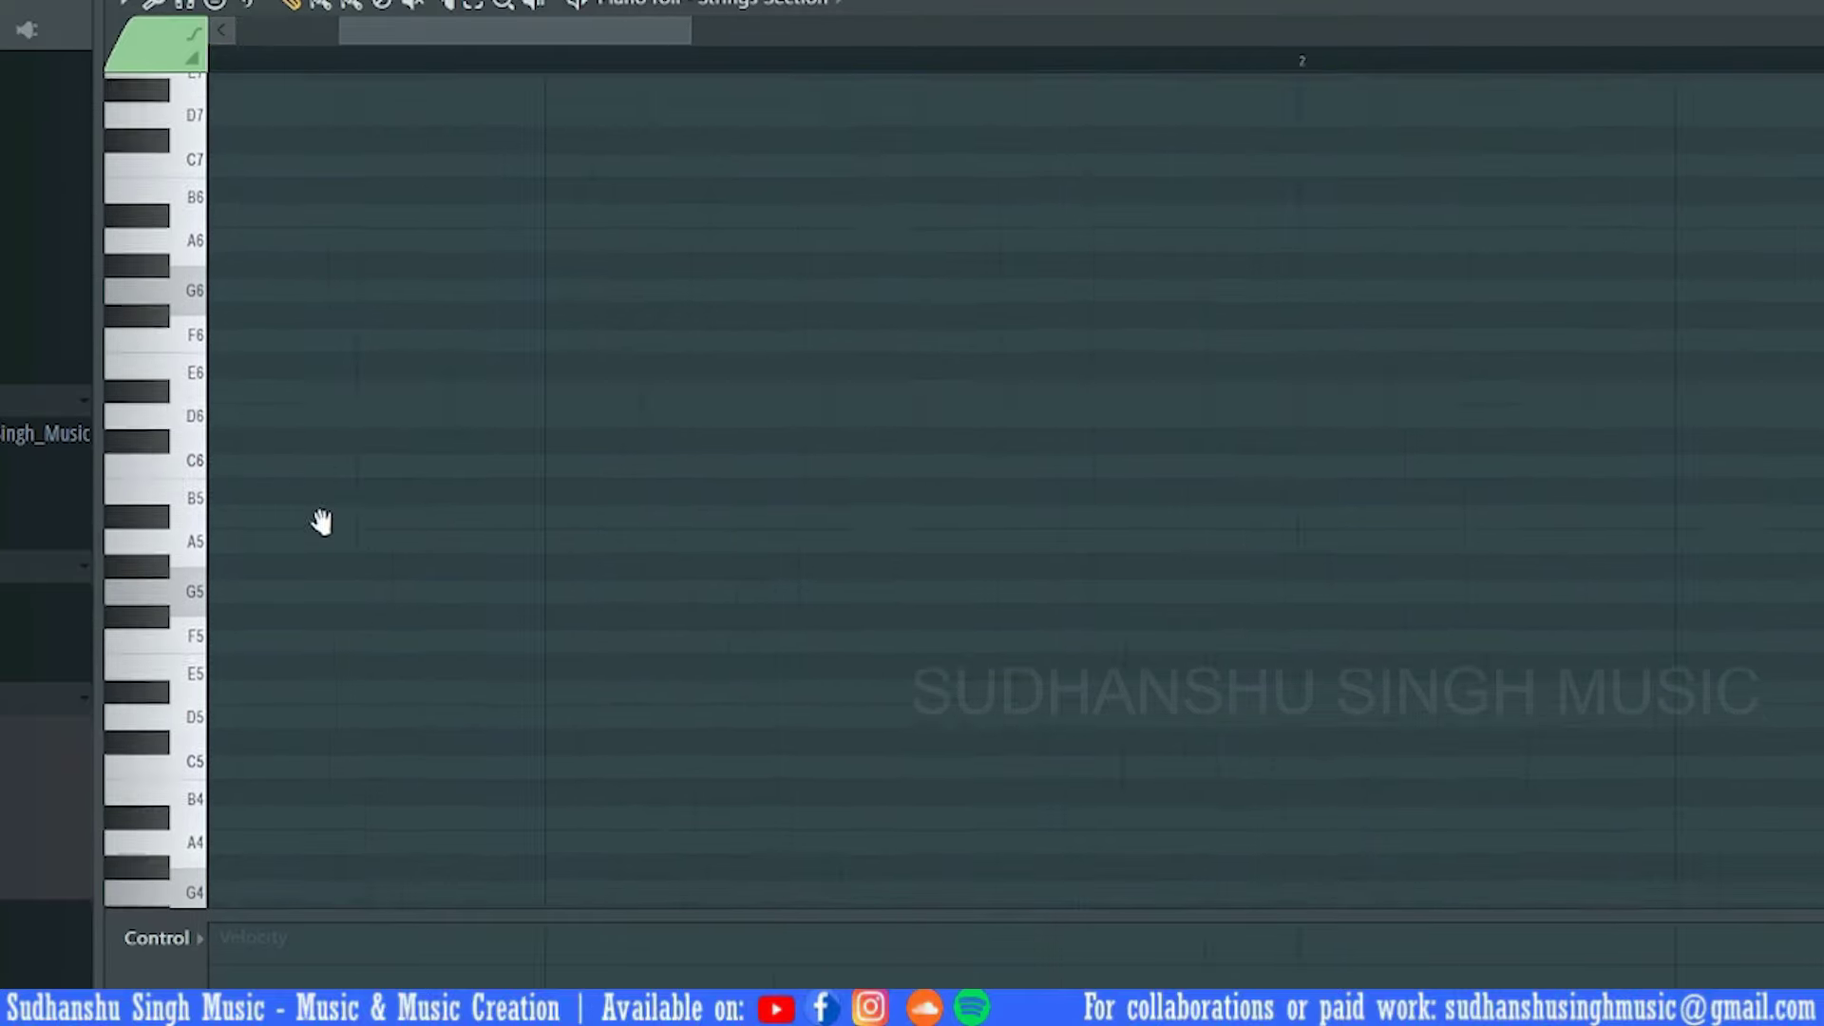
scroll(416, 304, up, 6)
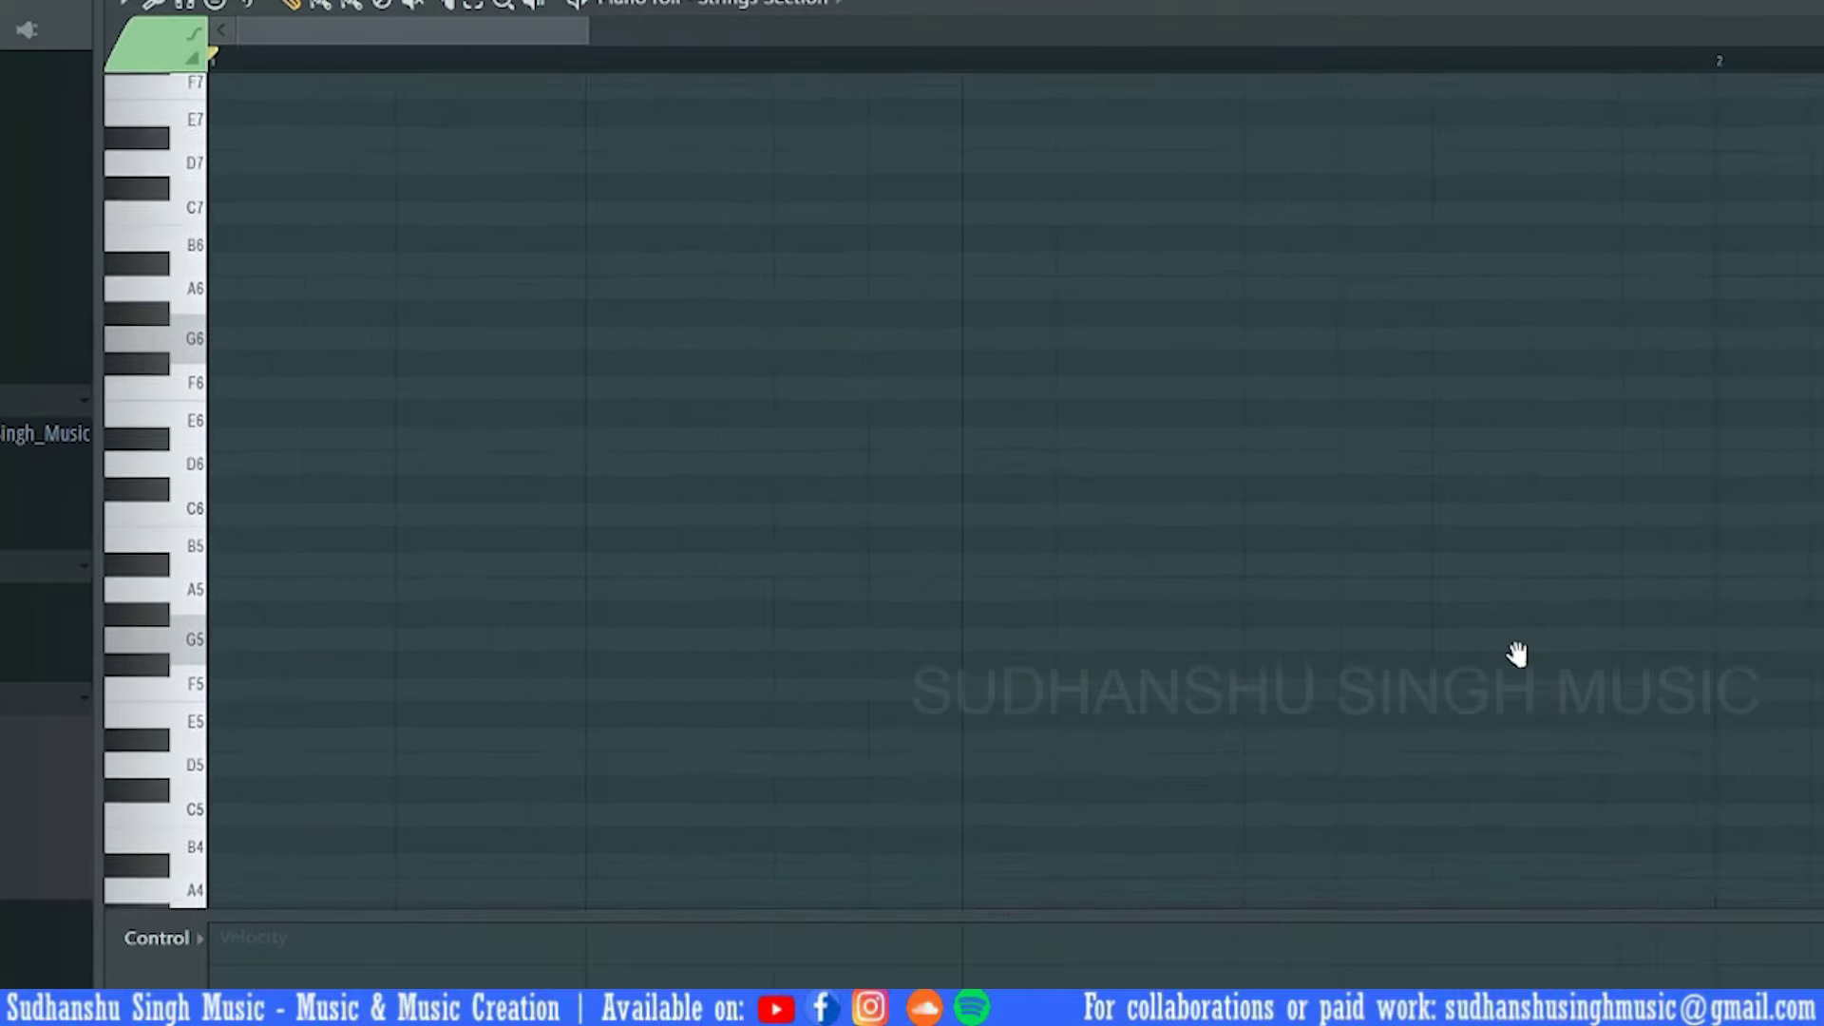
scroll(262, 564, down, 3)
click(228, 456)
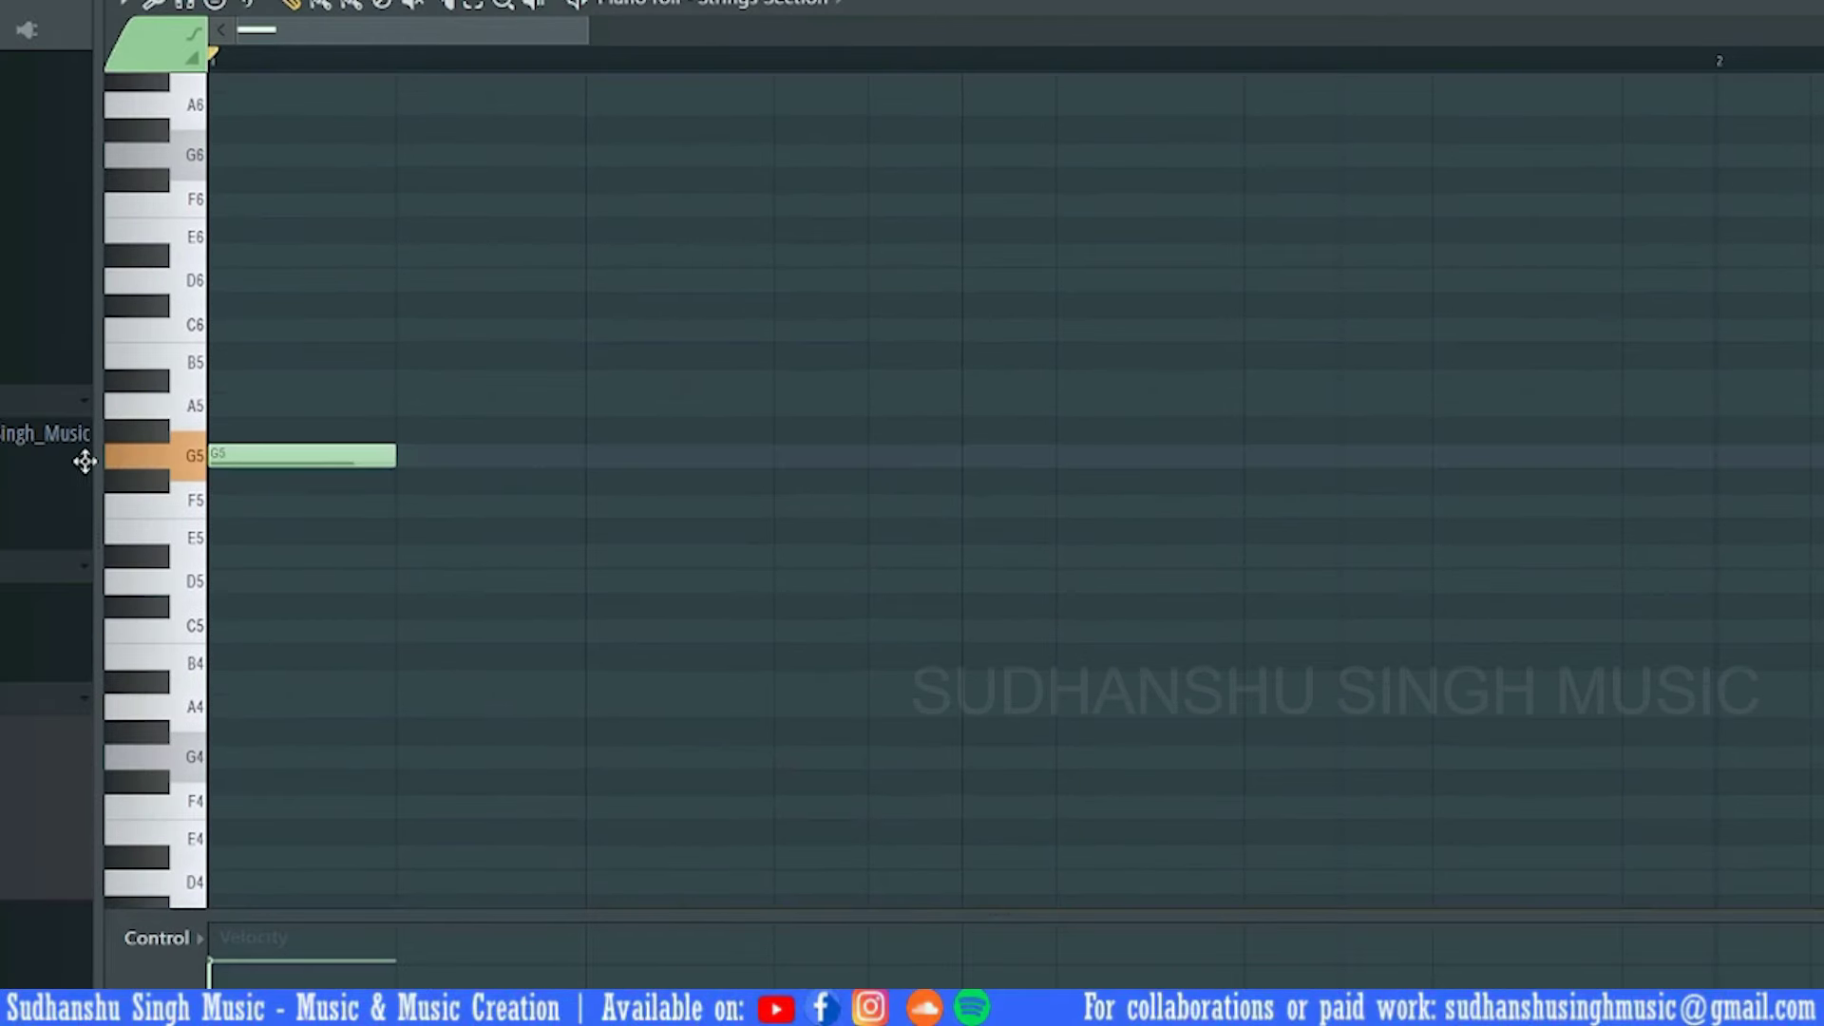
drag(383, 459, 593, 459)
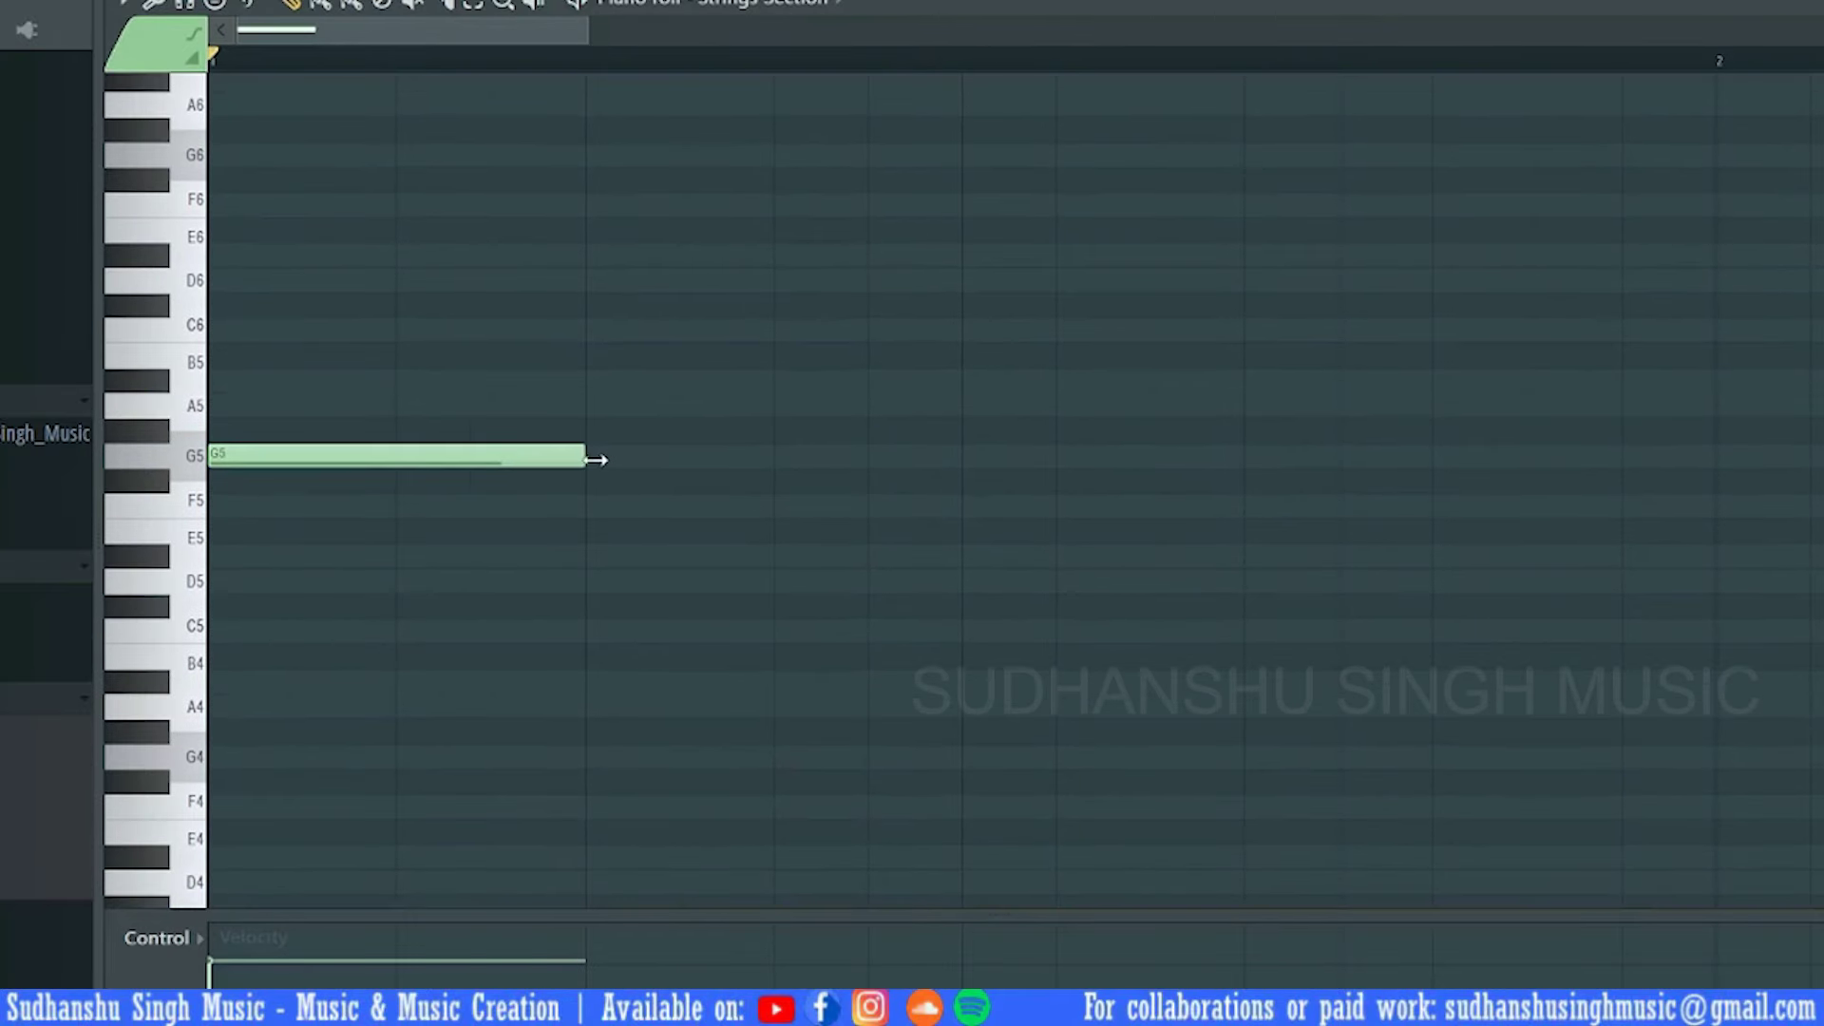
click(319, 379)
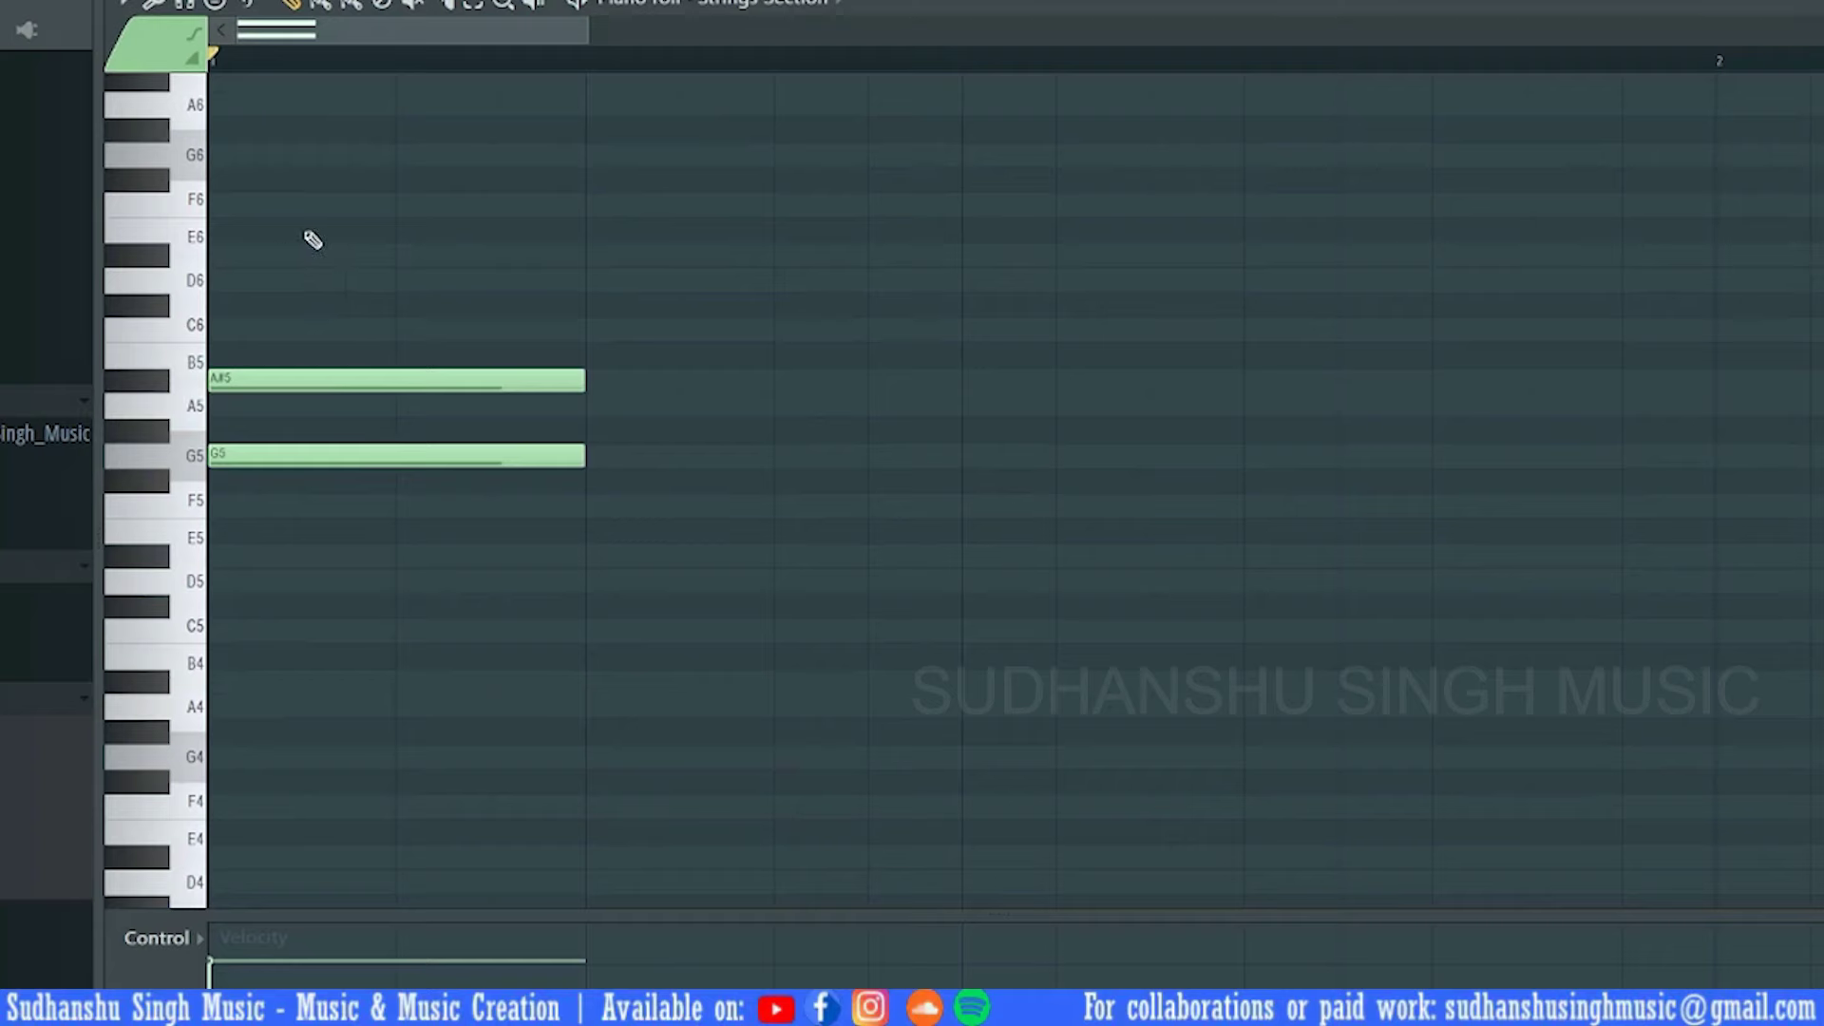
click(243, 282)
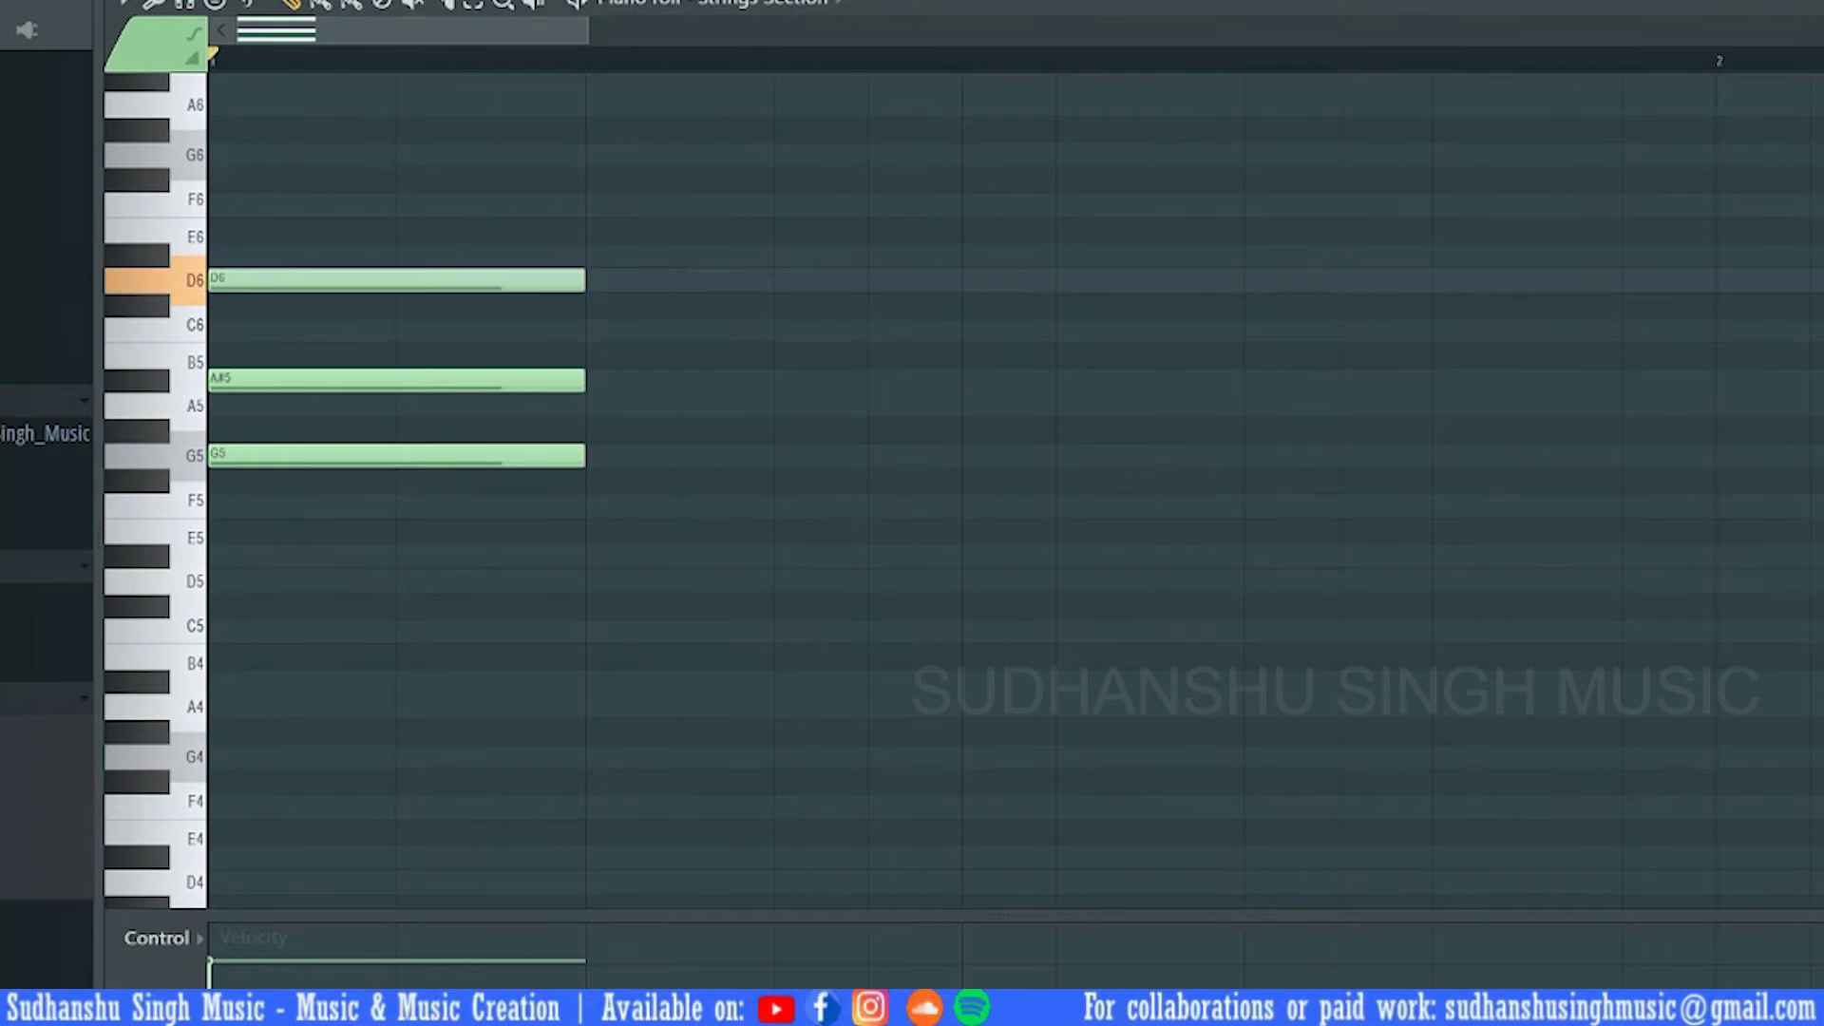
Move the A#5 note up an octave to A#6, and play and stop the chord
drag(279, 382, 203, 108)
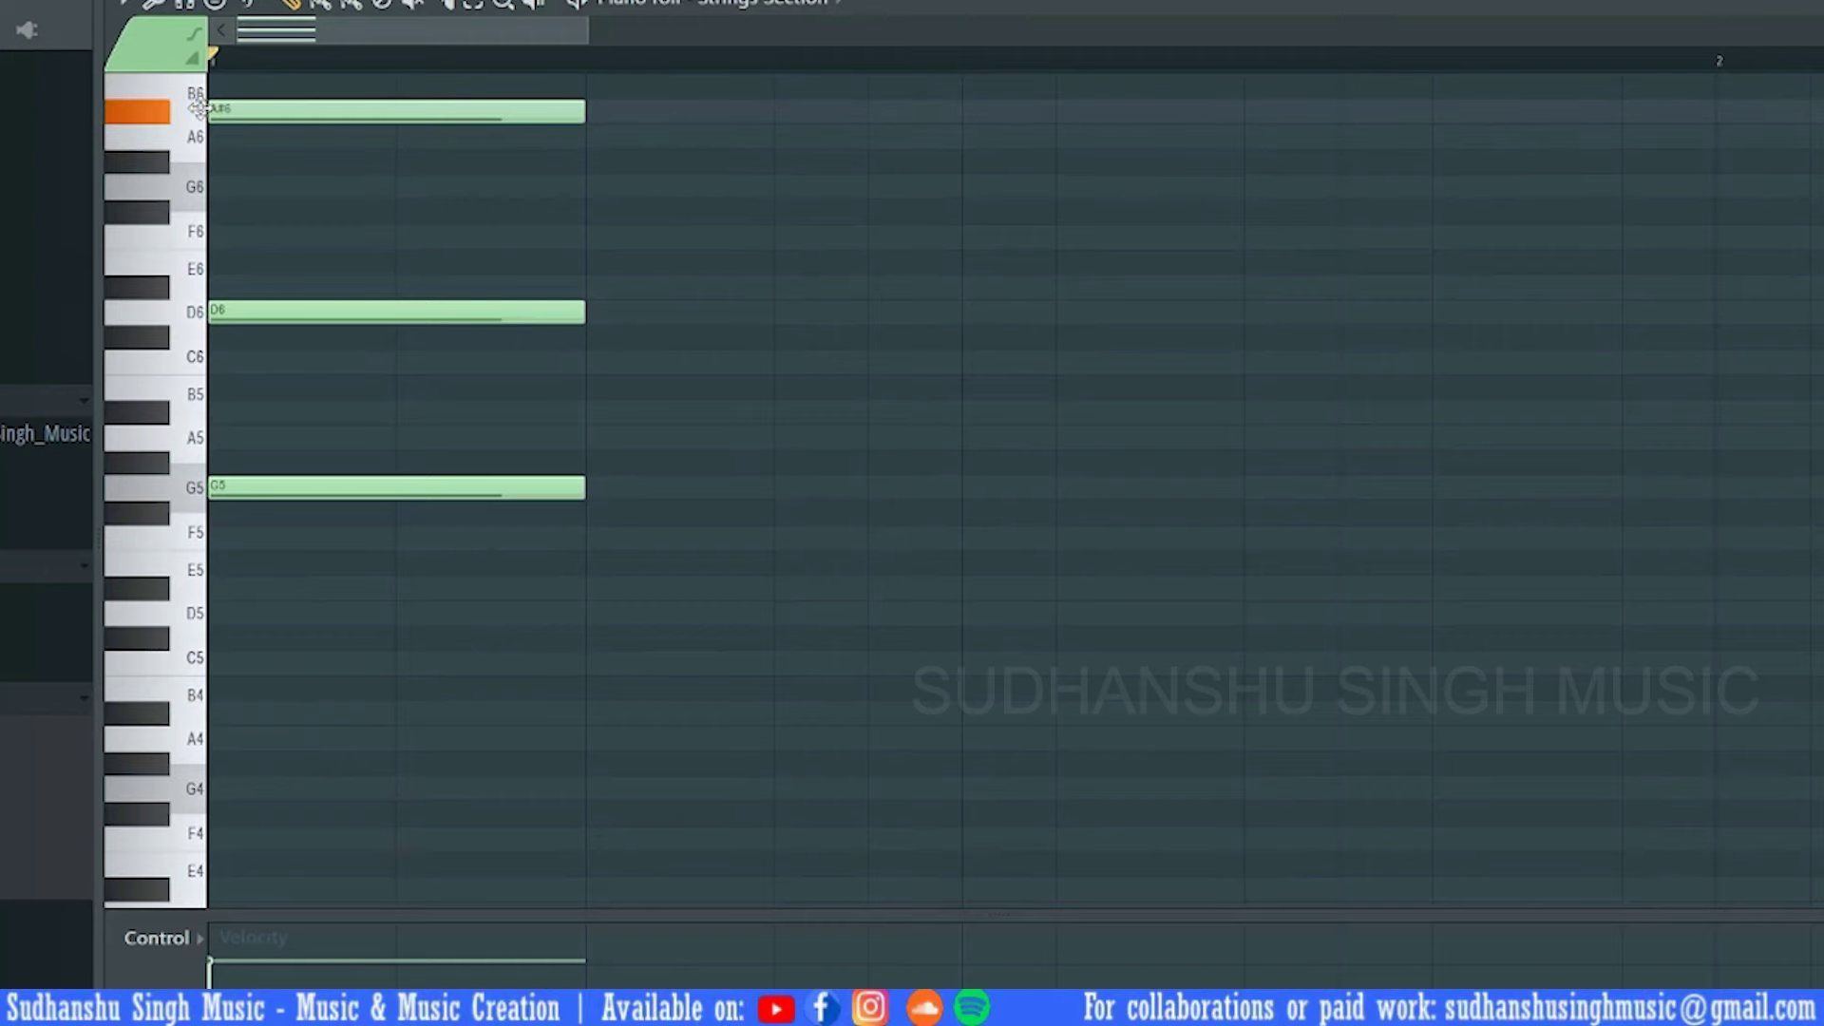
drag(696, 247, 716, 359)
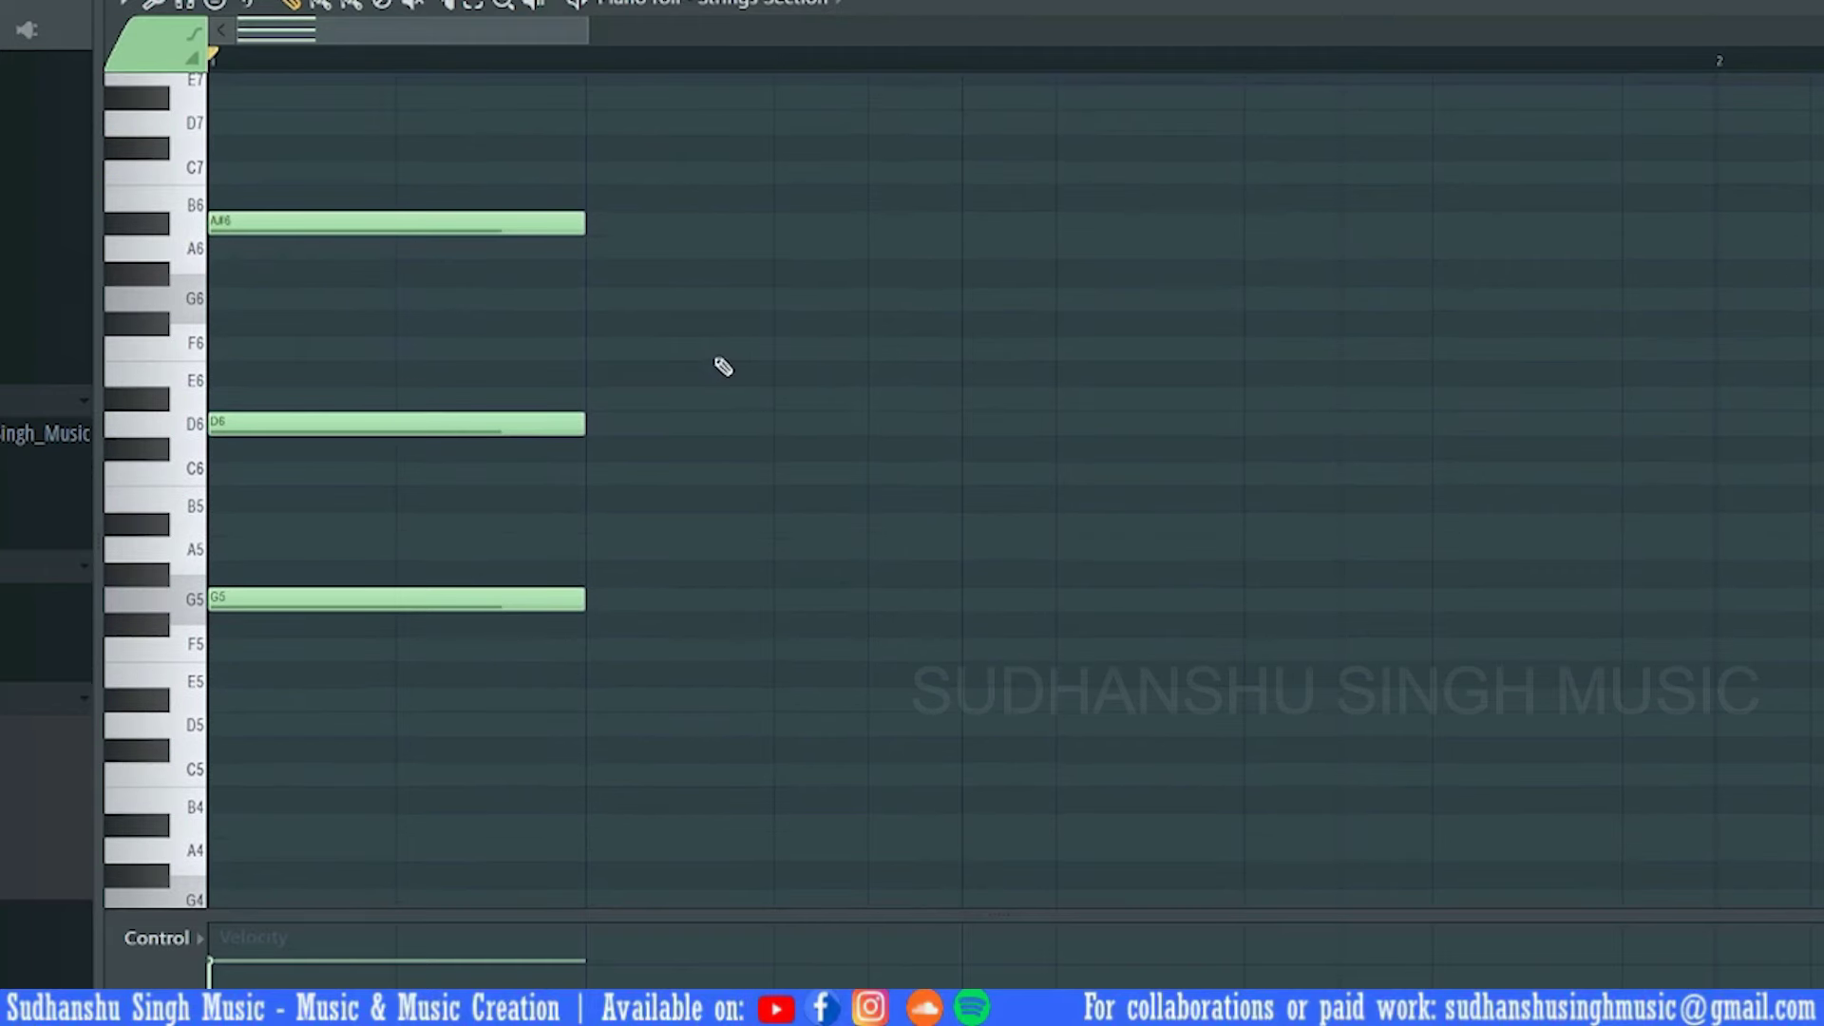
key(space)
key(space)
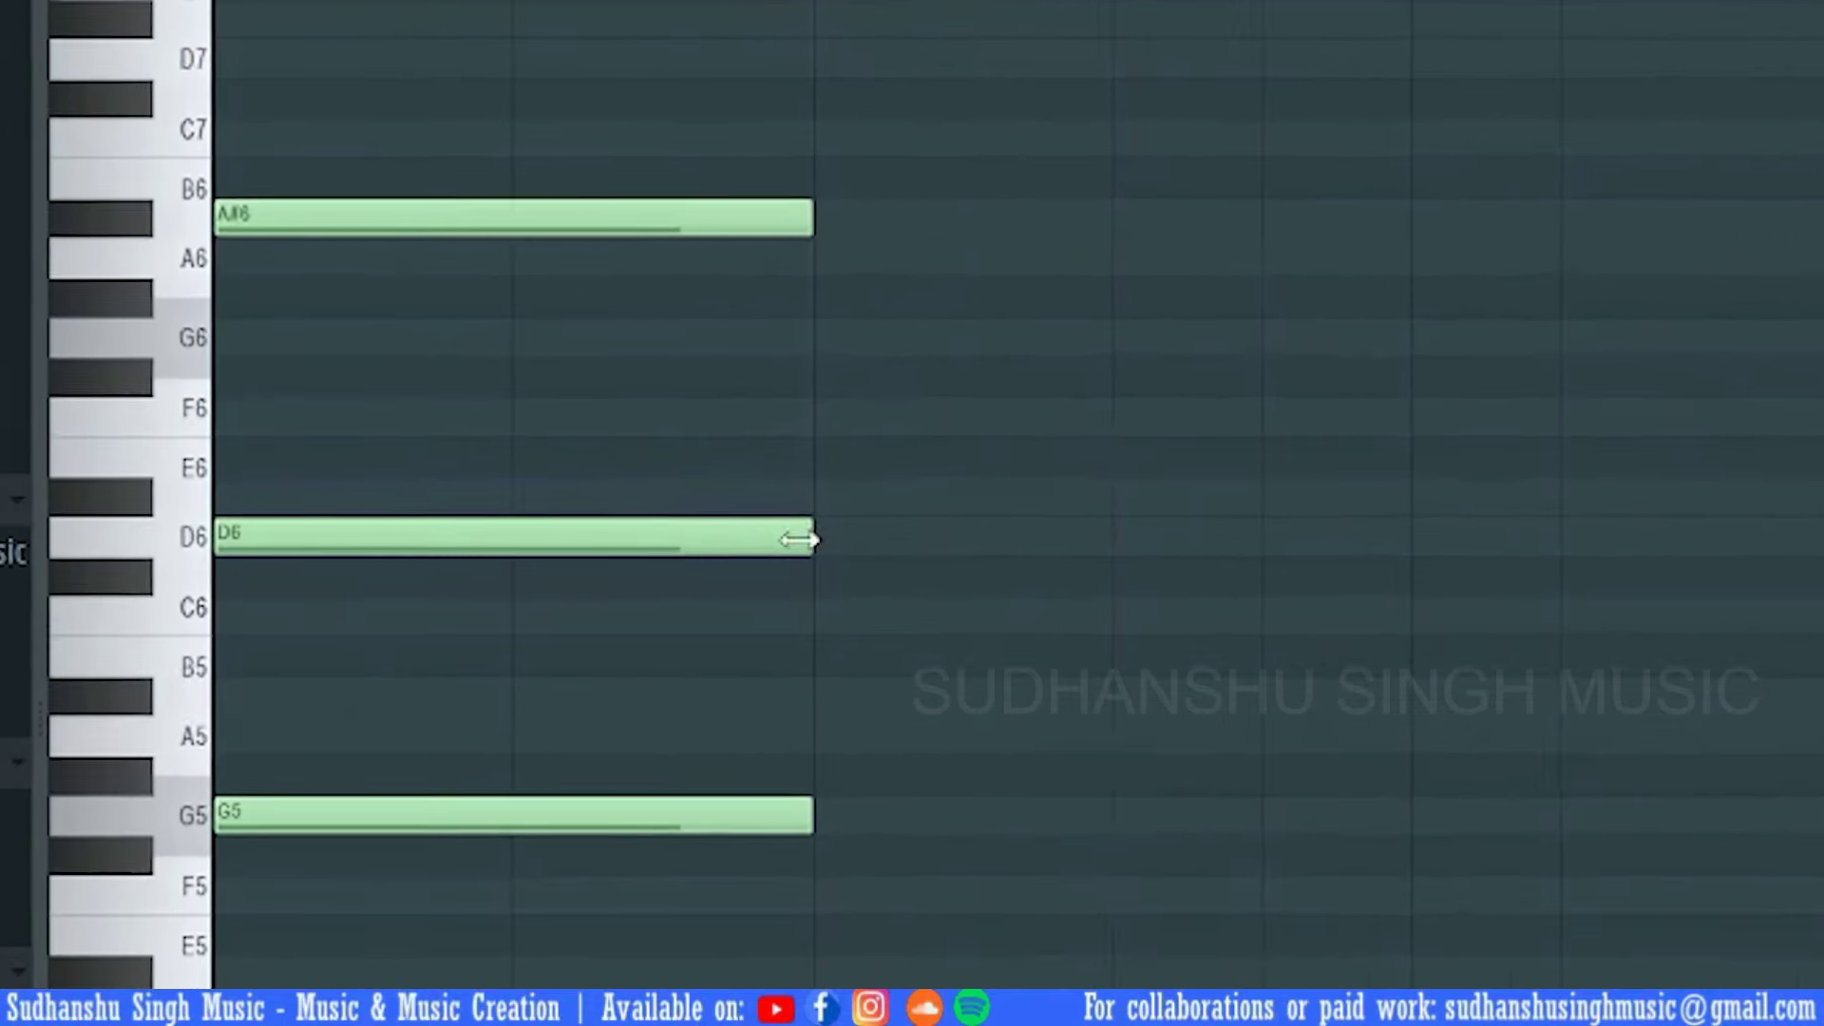
Select all three chord notes, lengthen them together to fill bar 1, and deselect them
drag(842, 558, 847, 513)
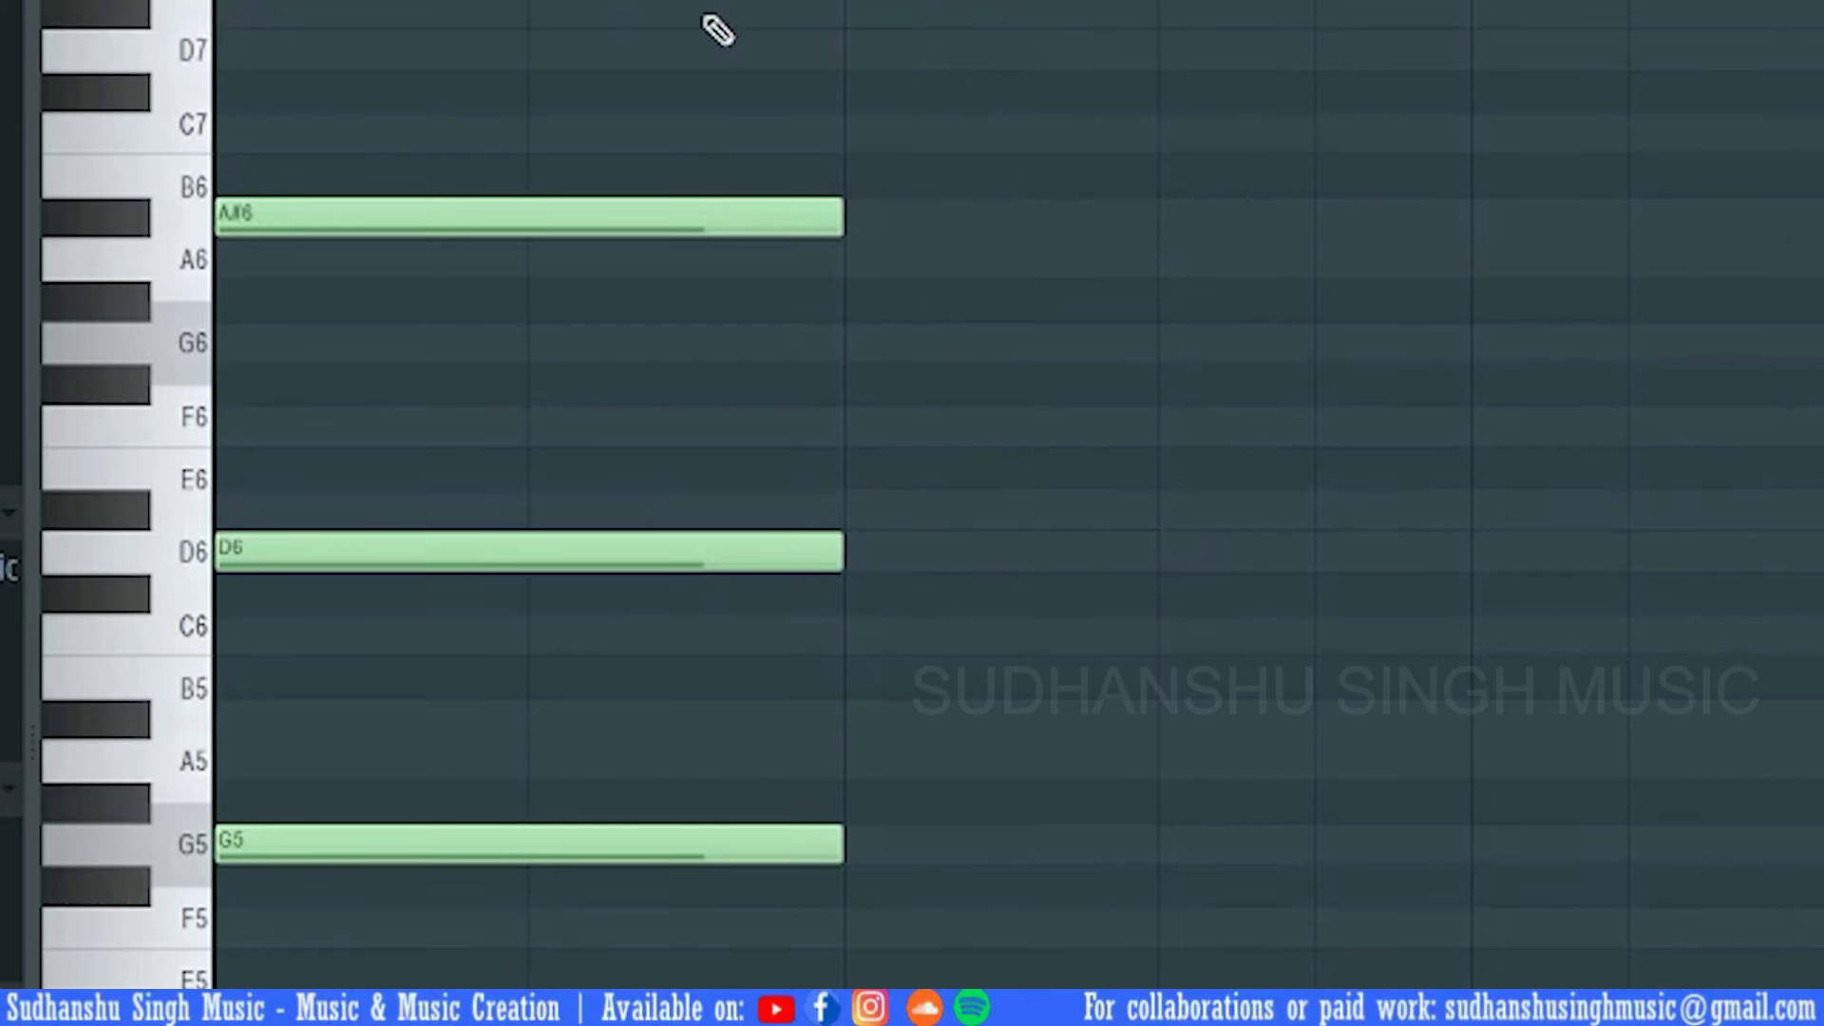
drag(874, 33, 625, 901)
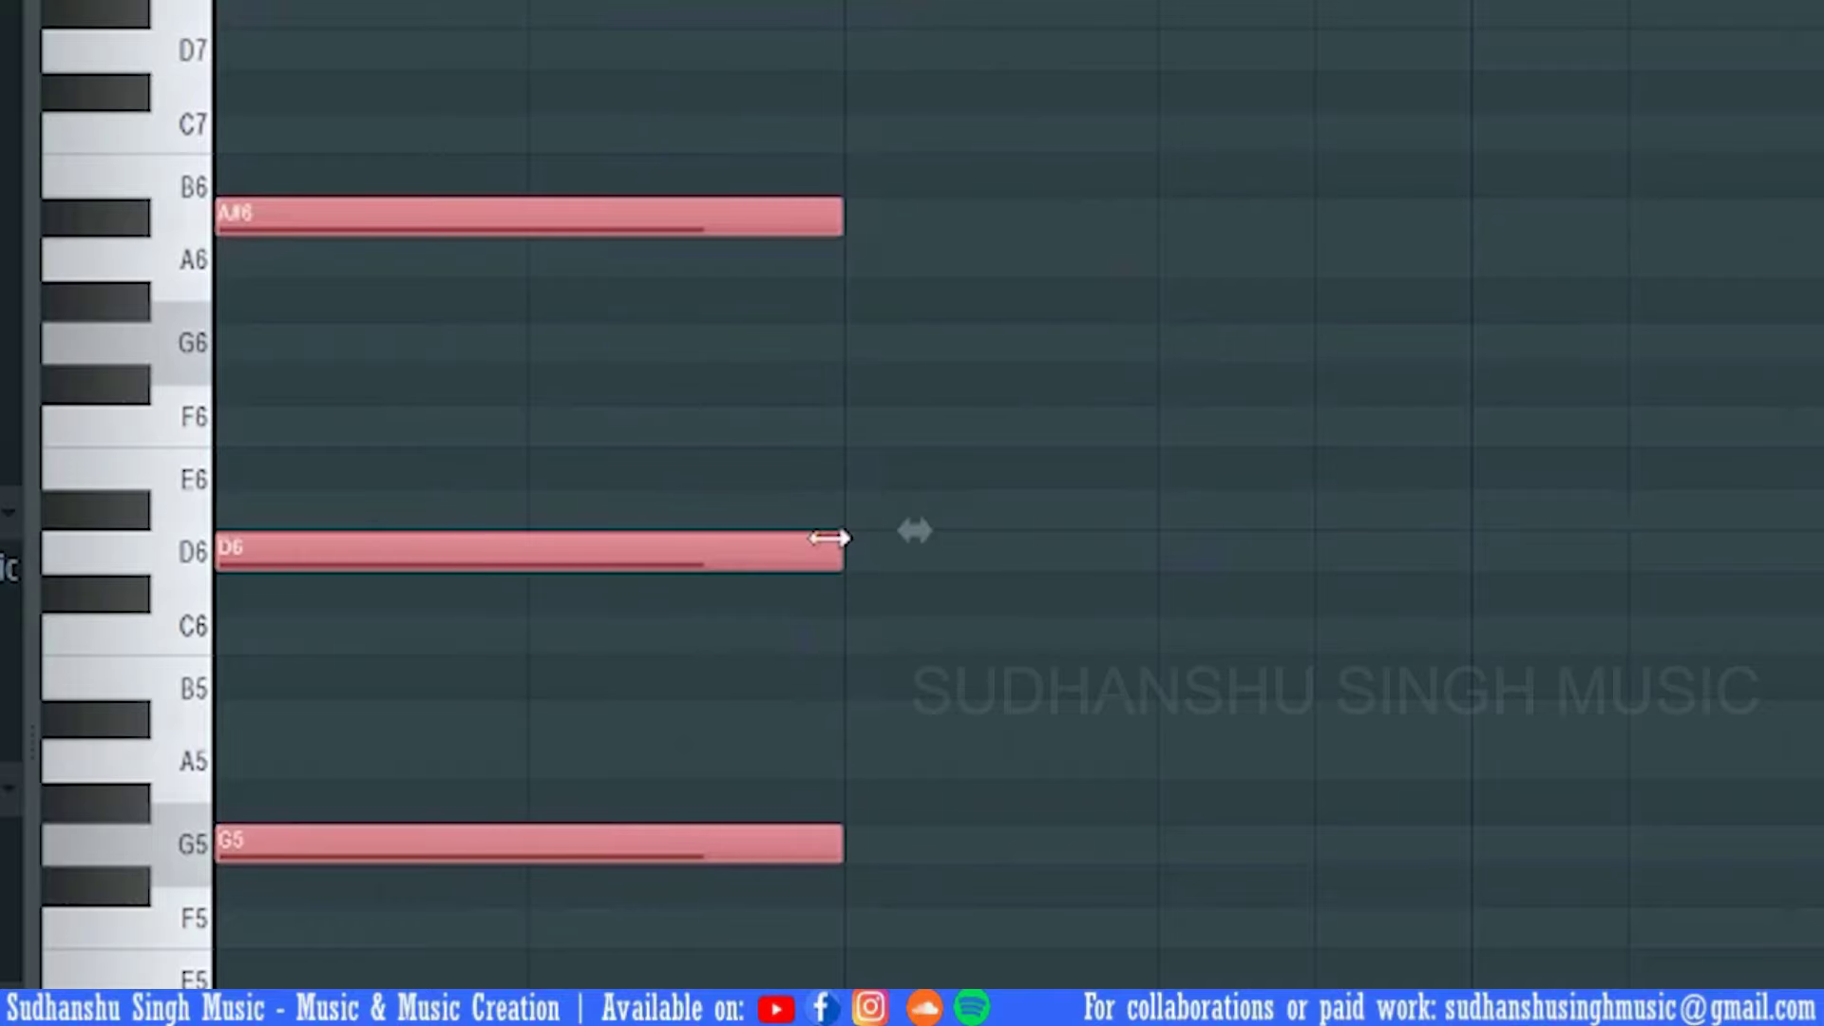
drag(828, 538, 1819, 539)
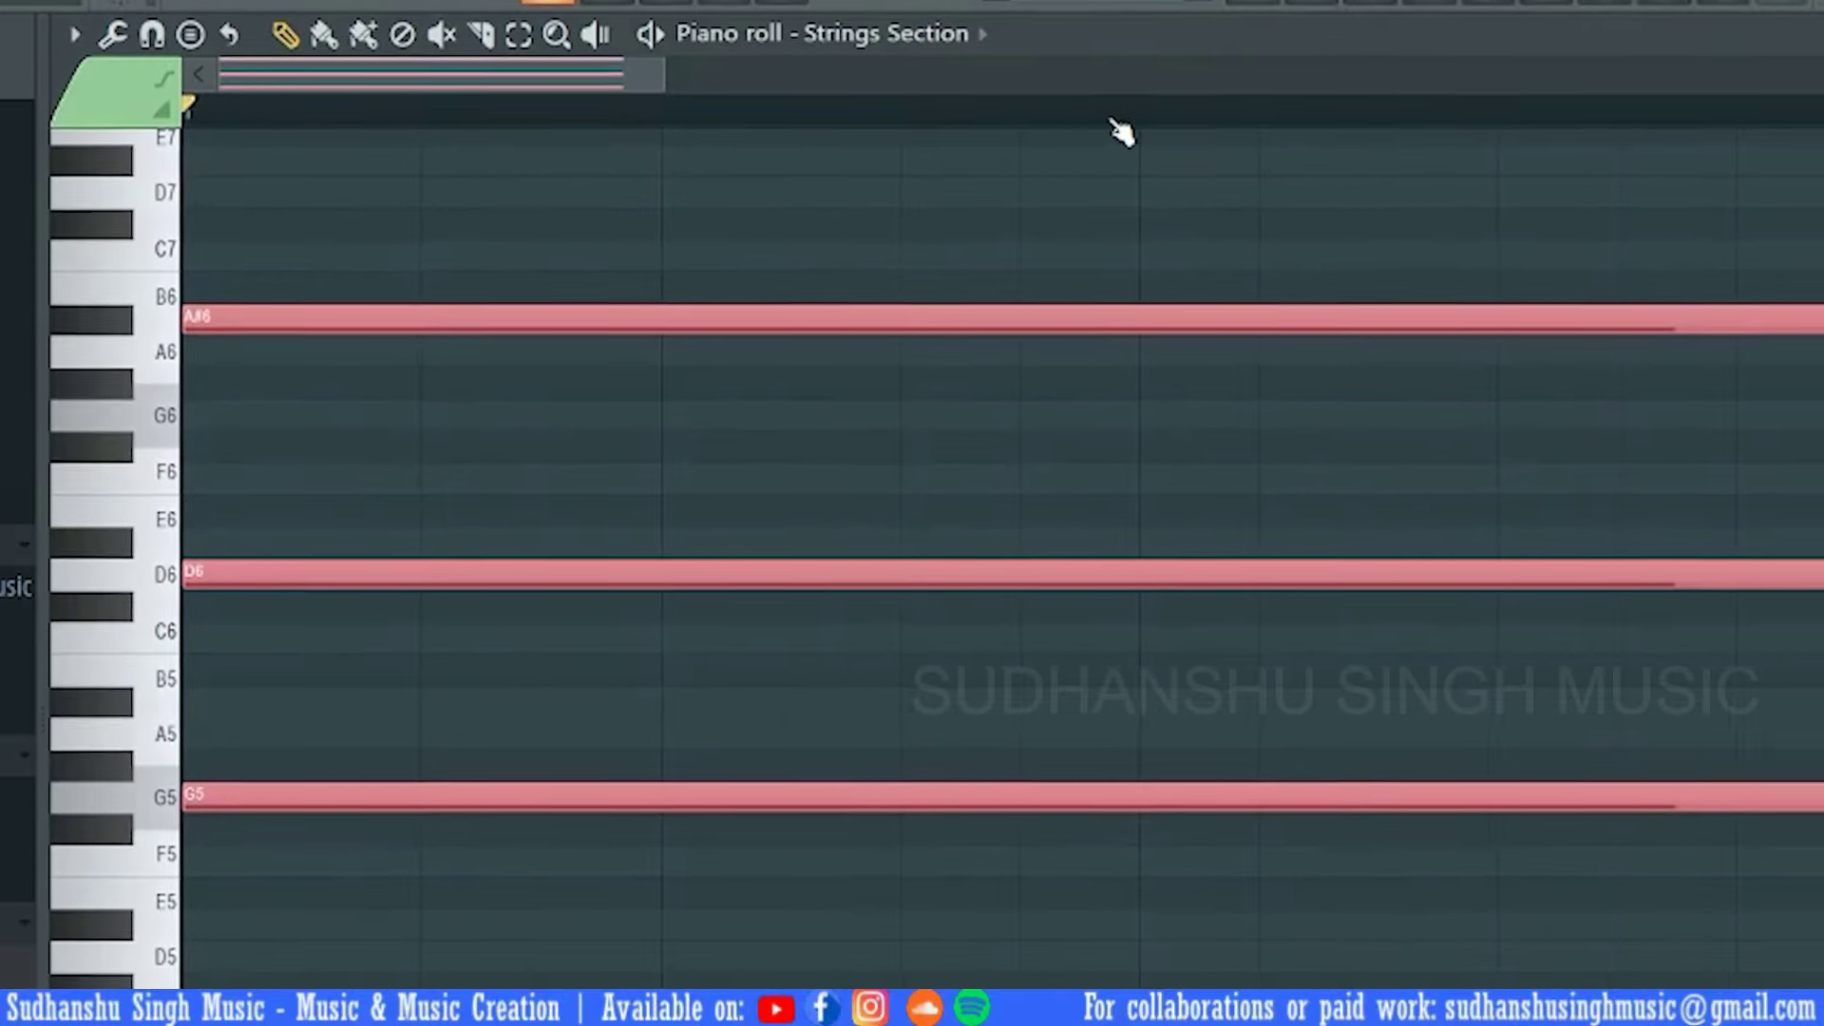
scroll(1523, 559, down, 3)
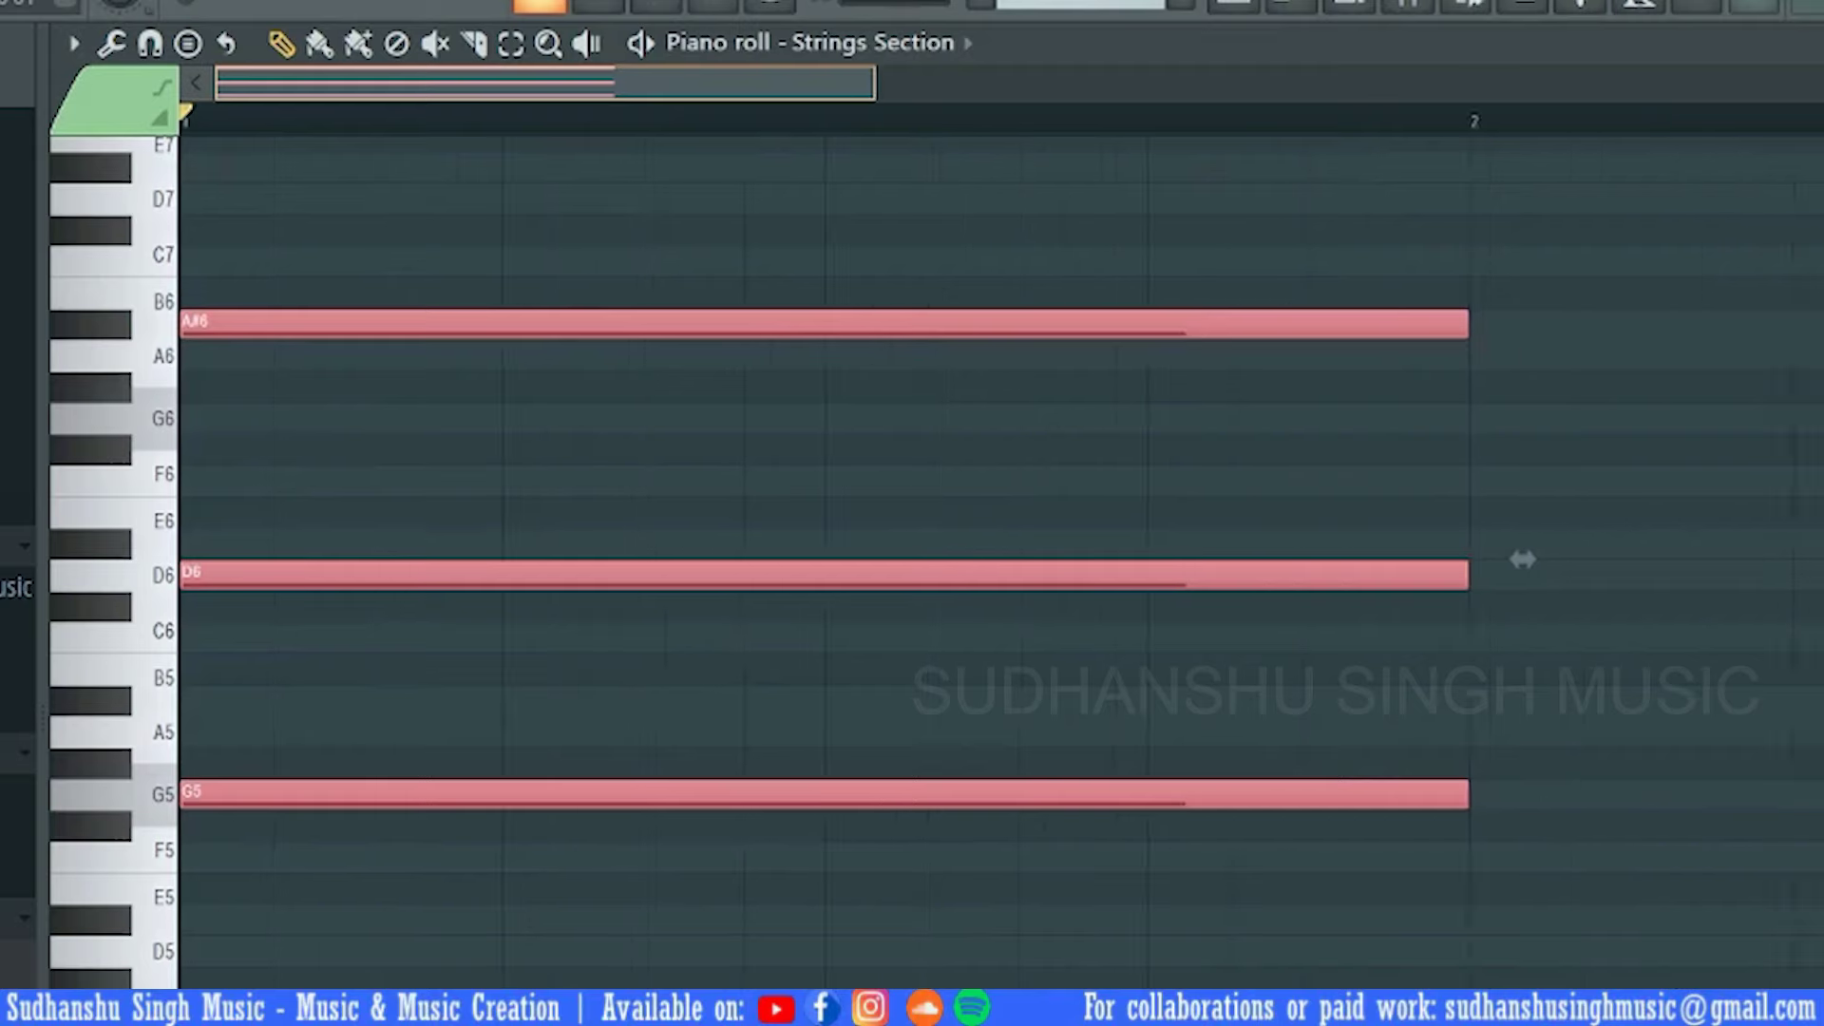
click(1086, 188)
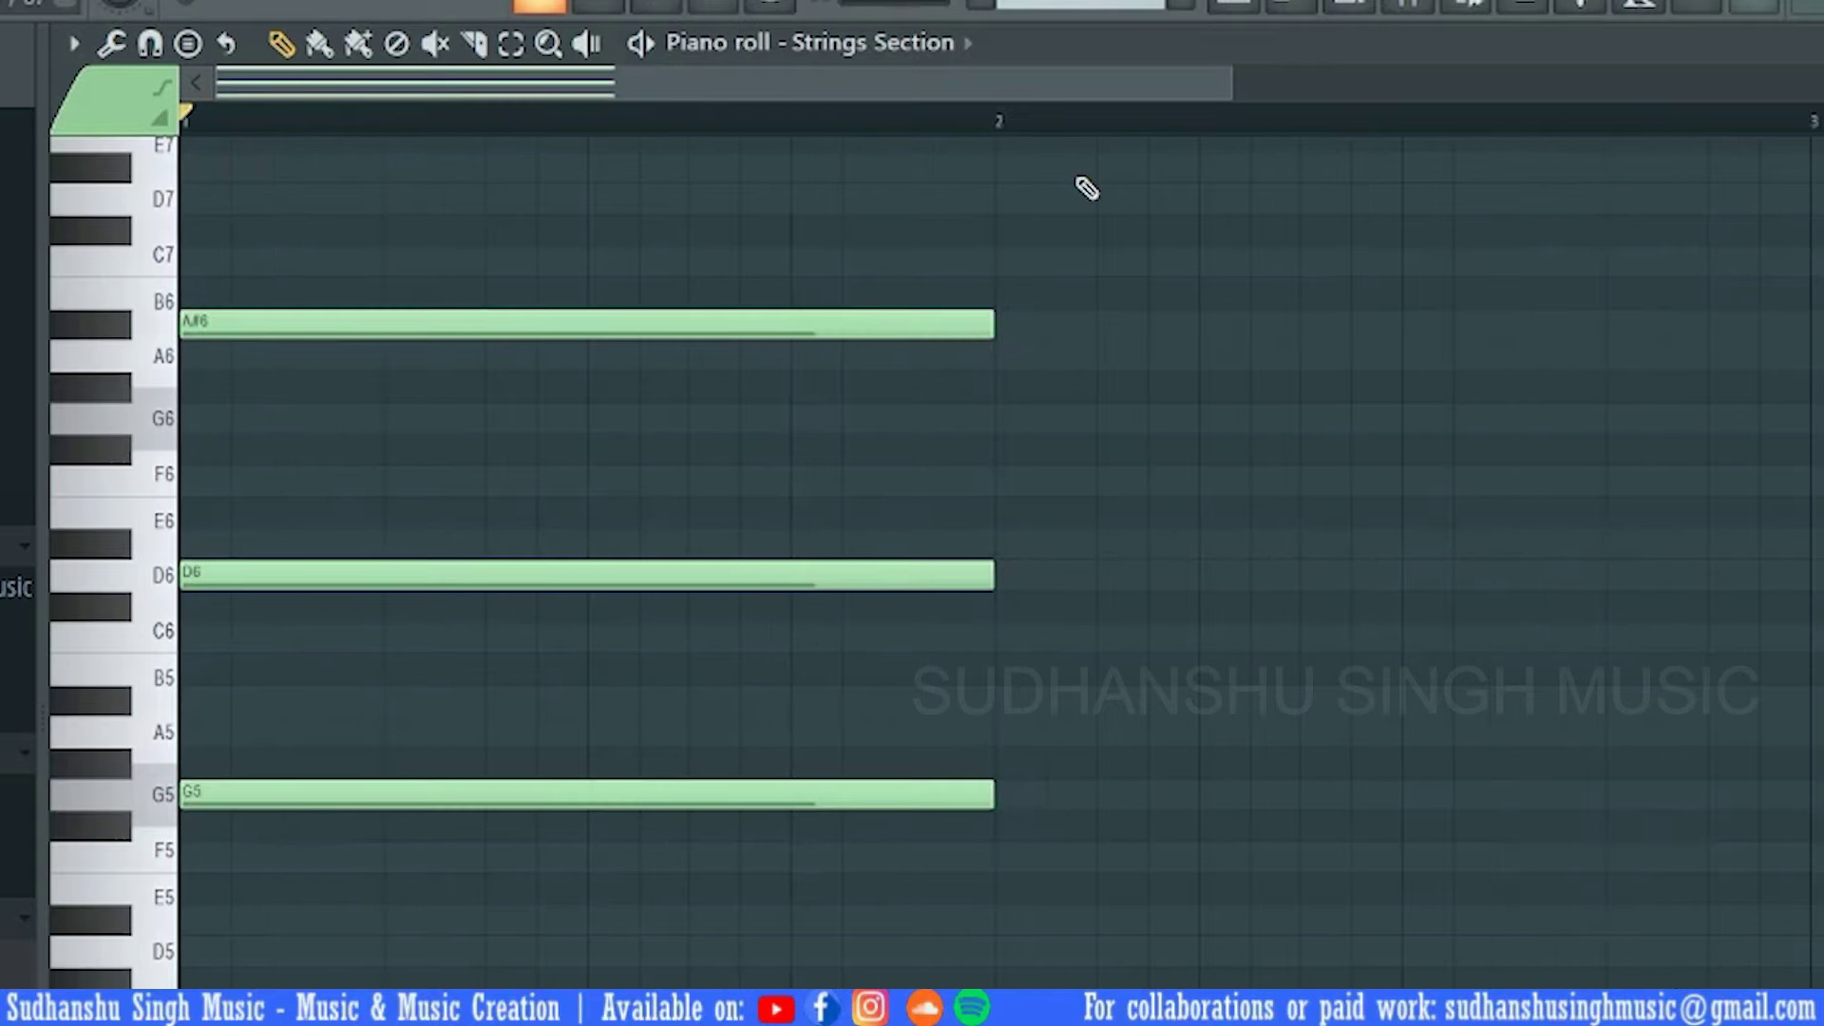
Play and stop the bar-long G5, D6 and A#6 chord in the Piano roll
key(space)
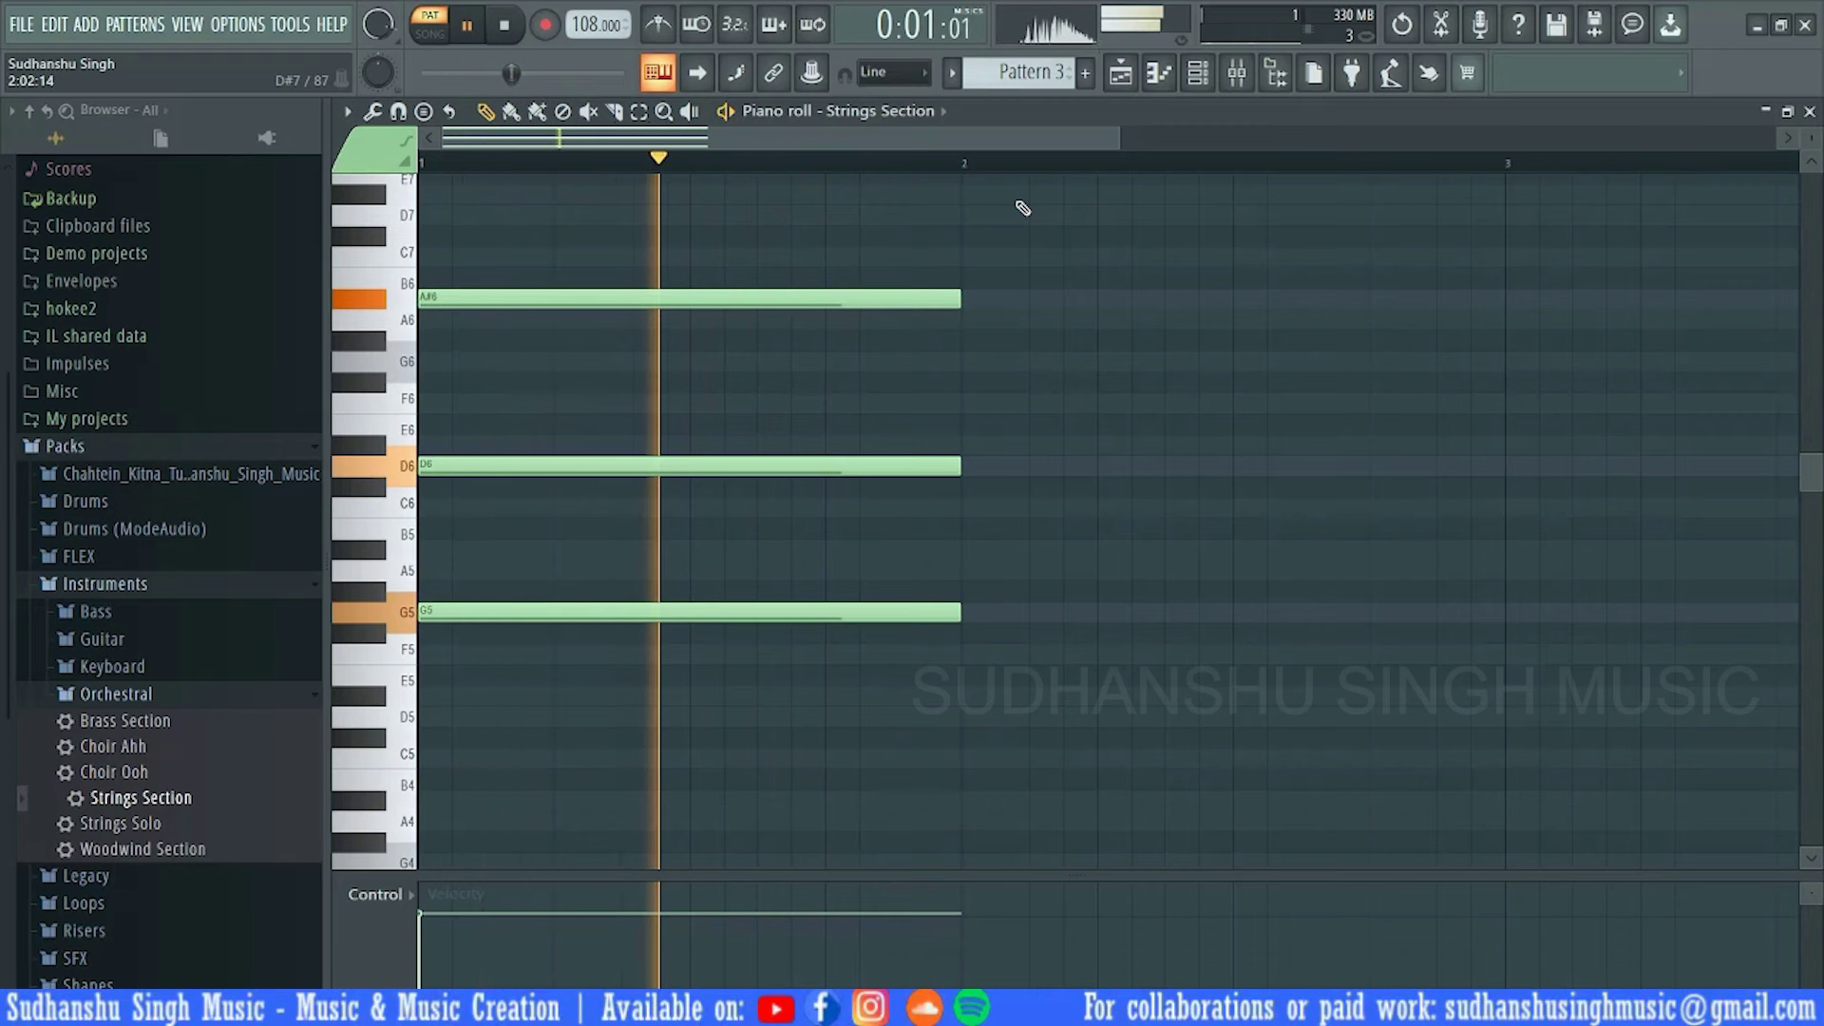
scroll(1023, 208, up, 2)
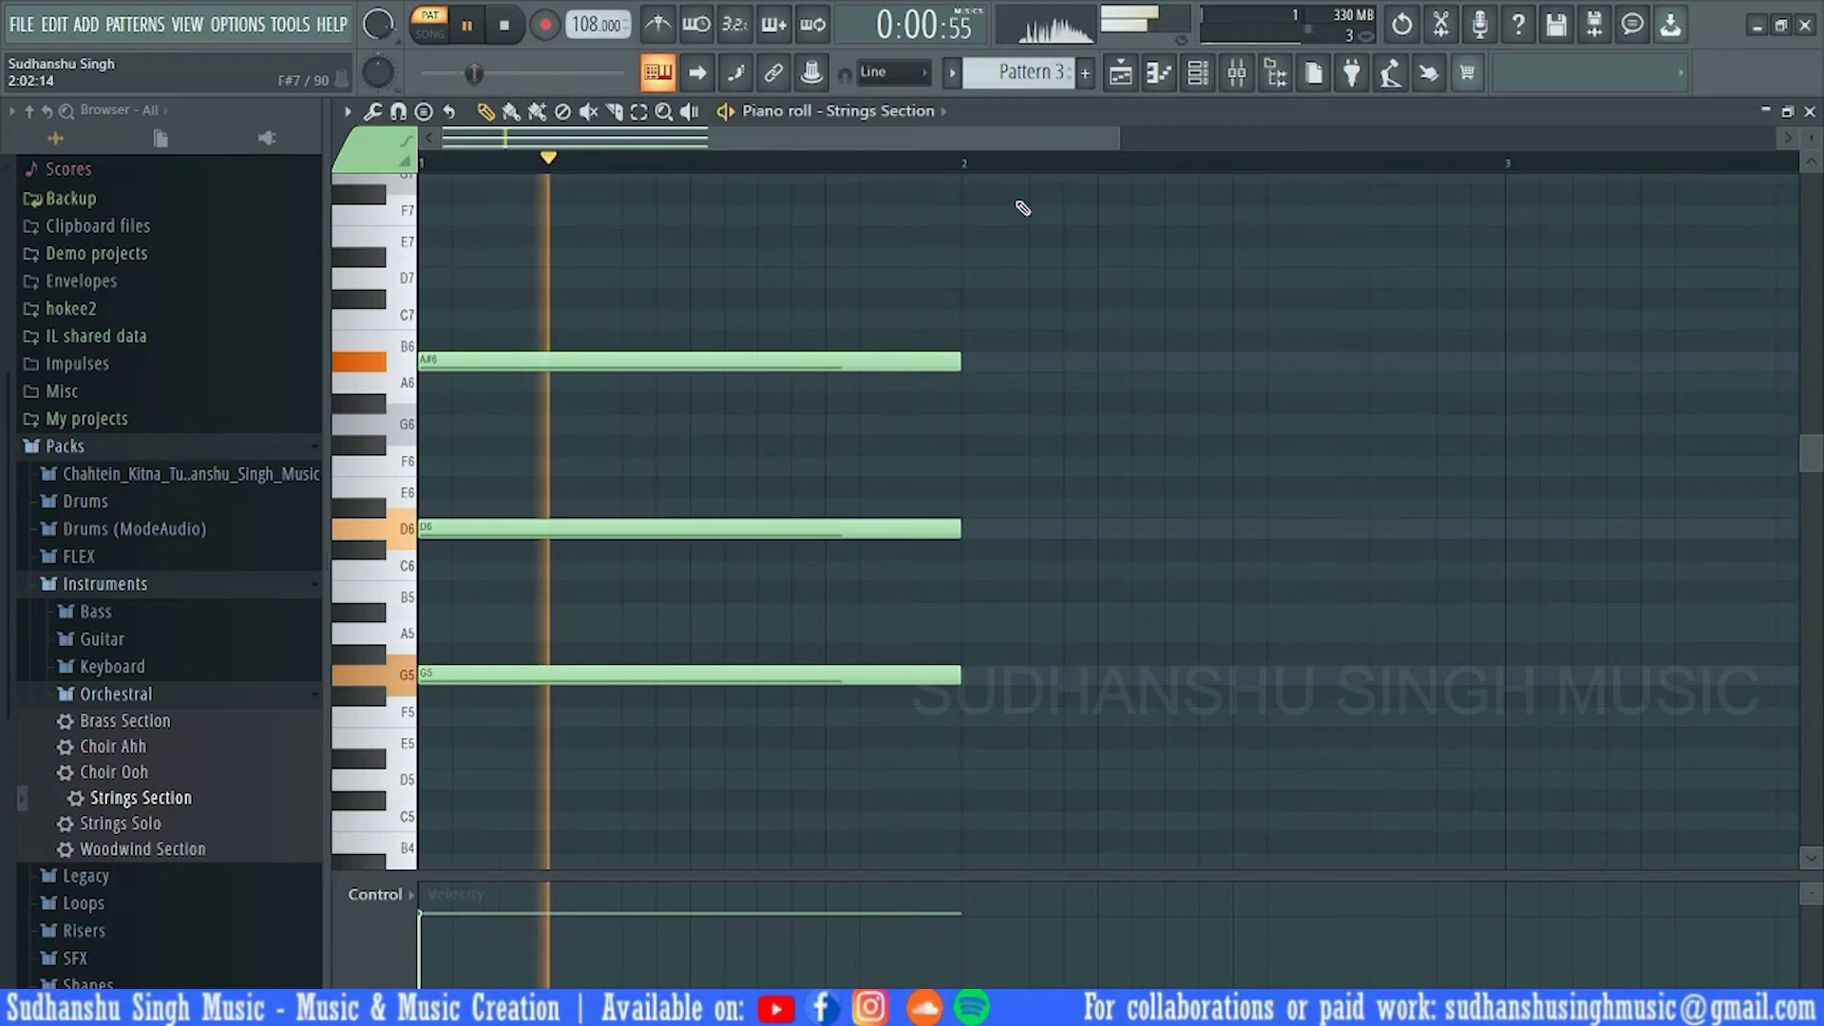
key(space)
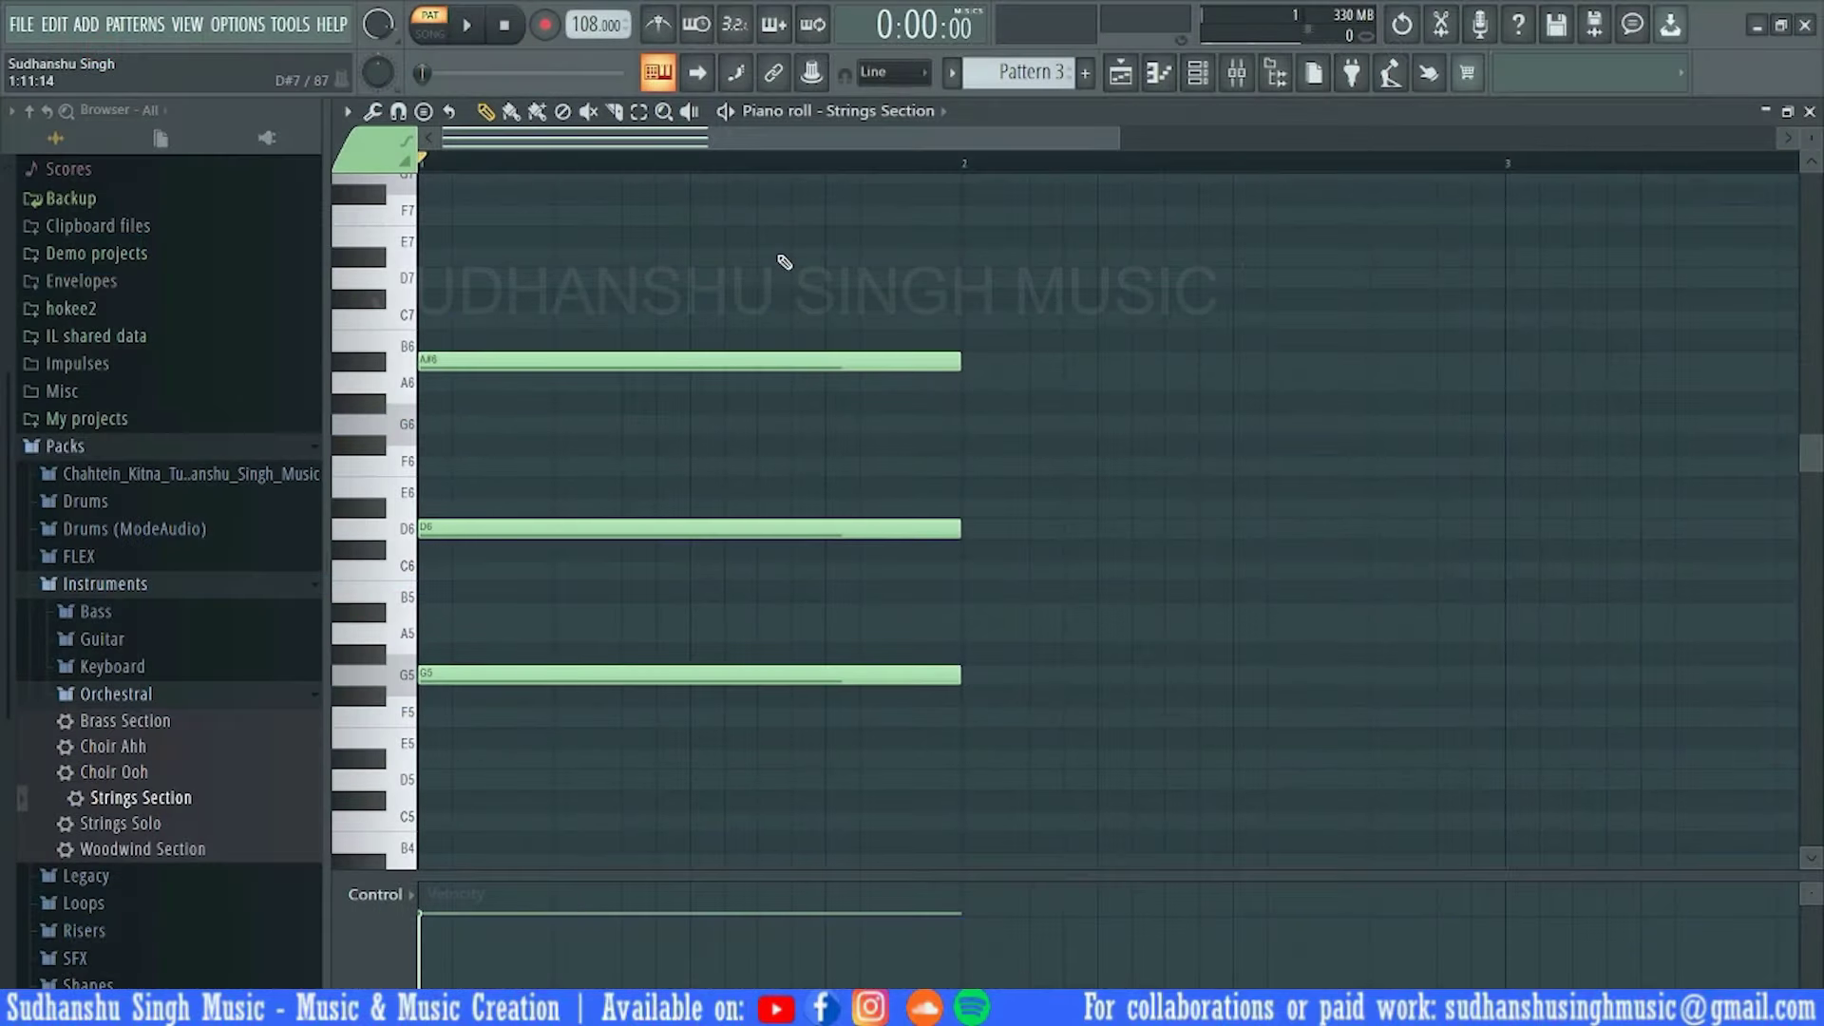
drag(787, 273, 884, 686)
drag(997, 518, 725, 518)
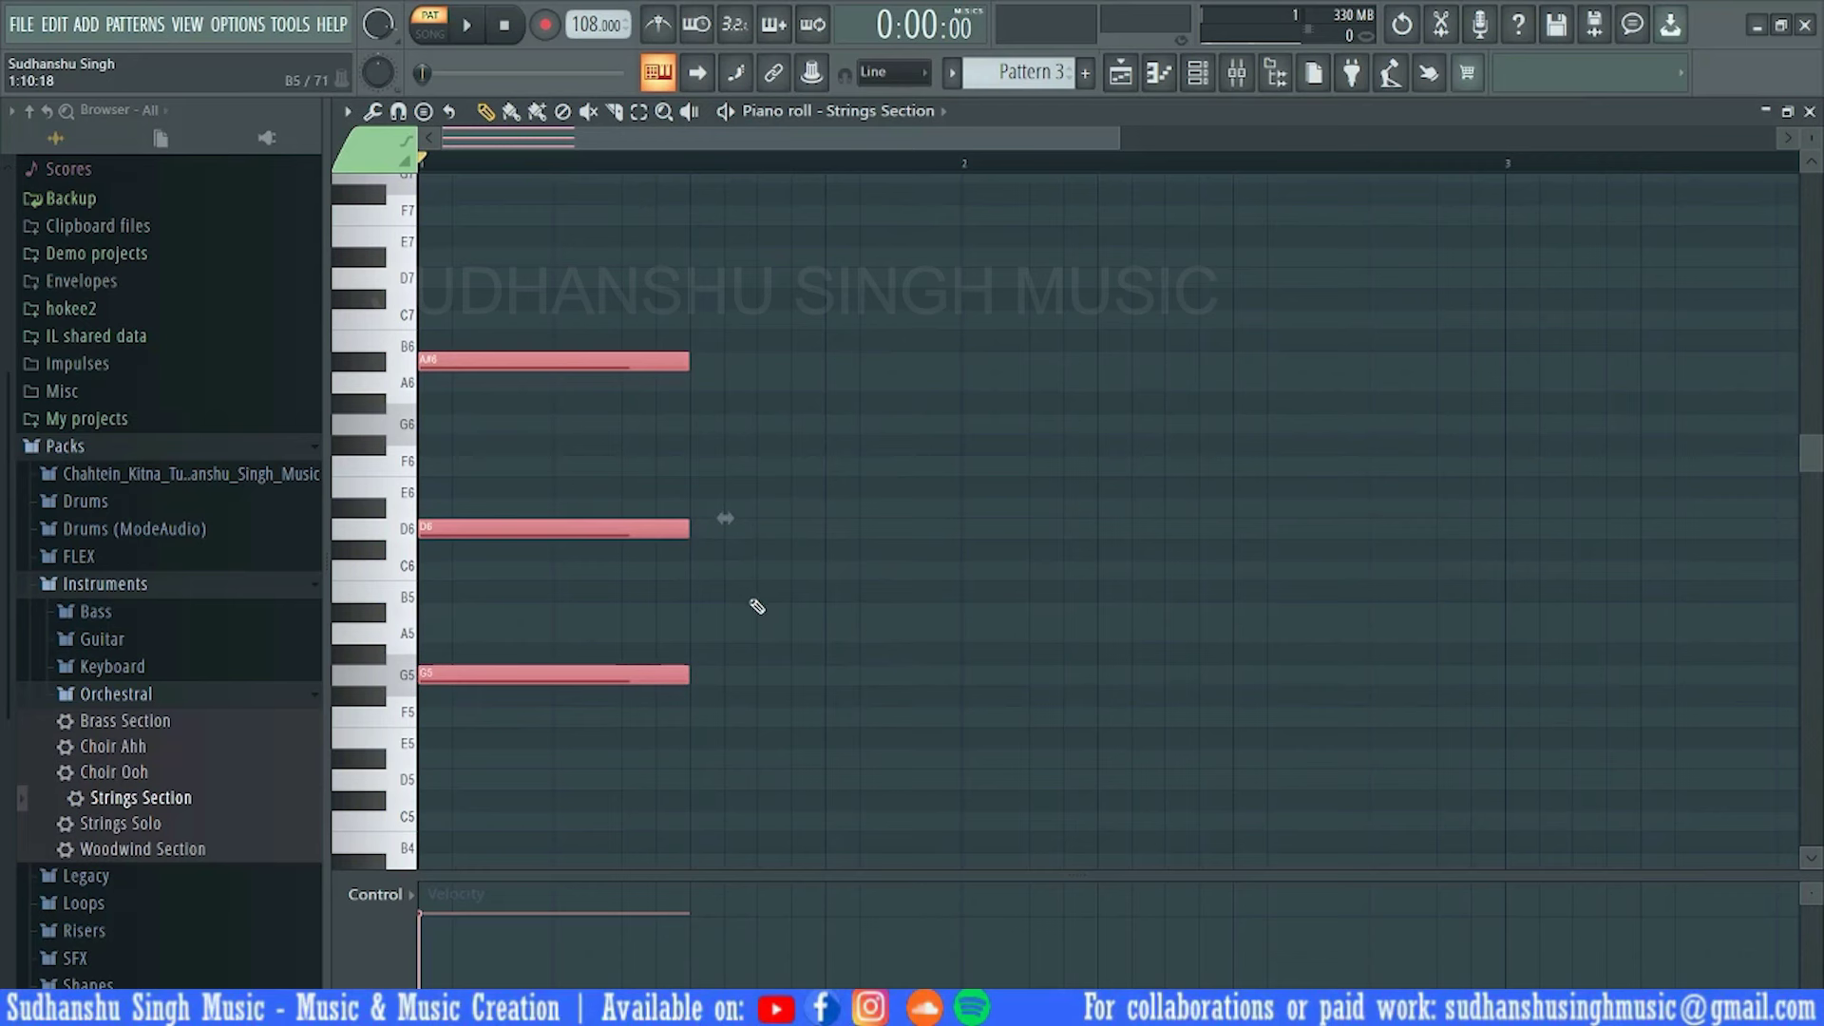
key(ctrl+z)
click(759, 609)
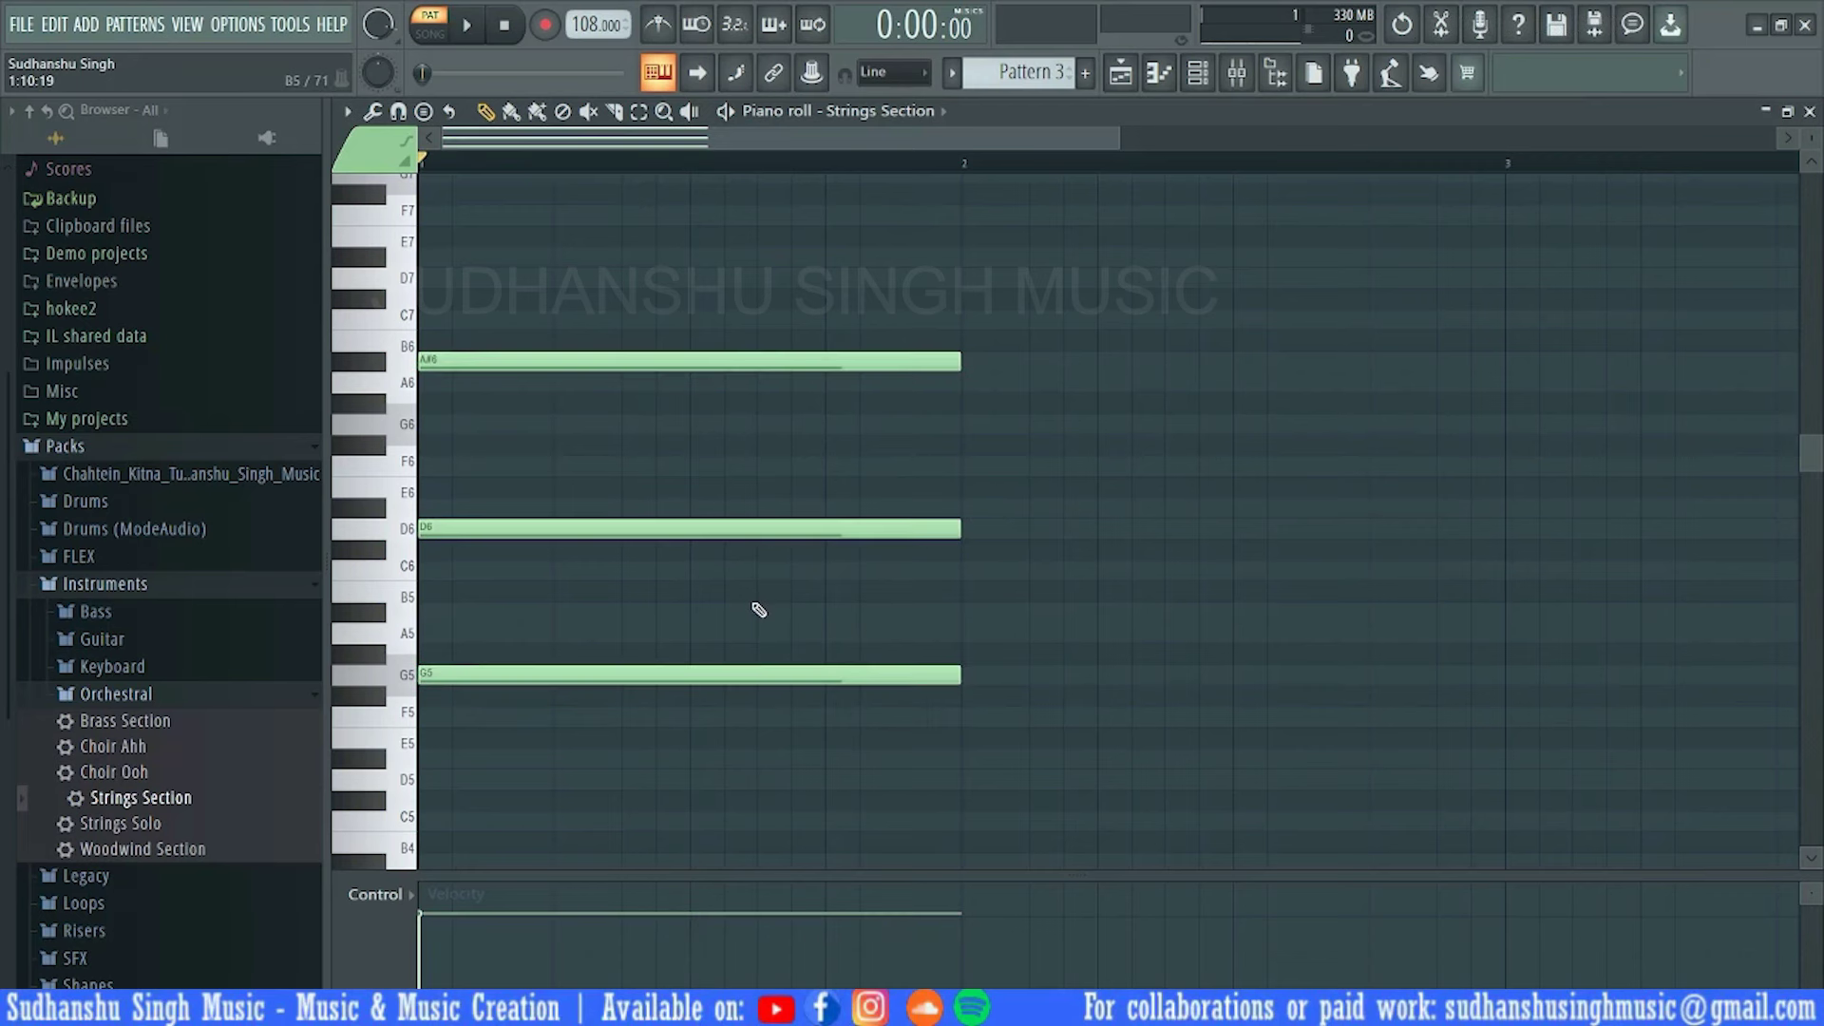
Slice all three chord notes at the middle of bar 1 and raise the second halves to A#5, F6 and C#7
click(614, 112)
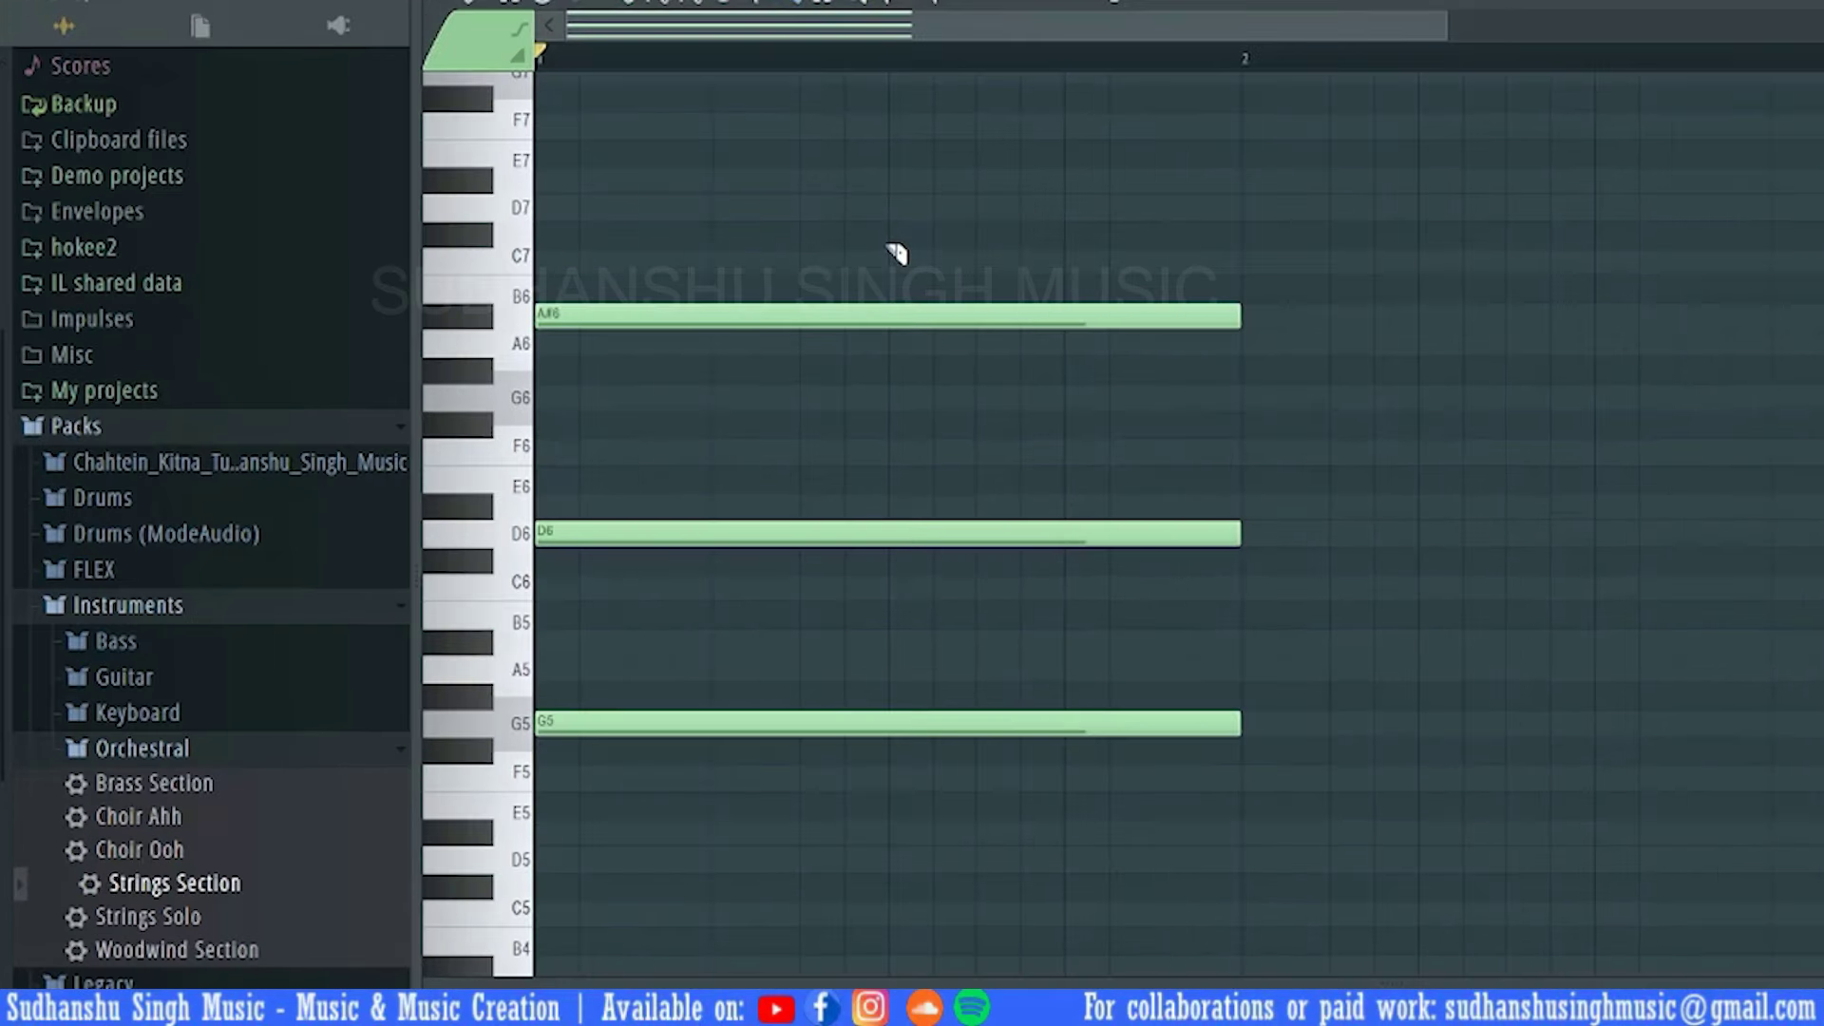
drag(888, 216, 899, 753)
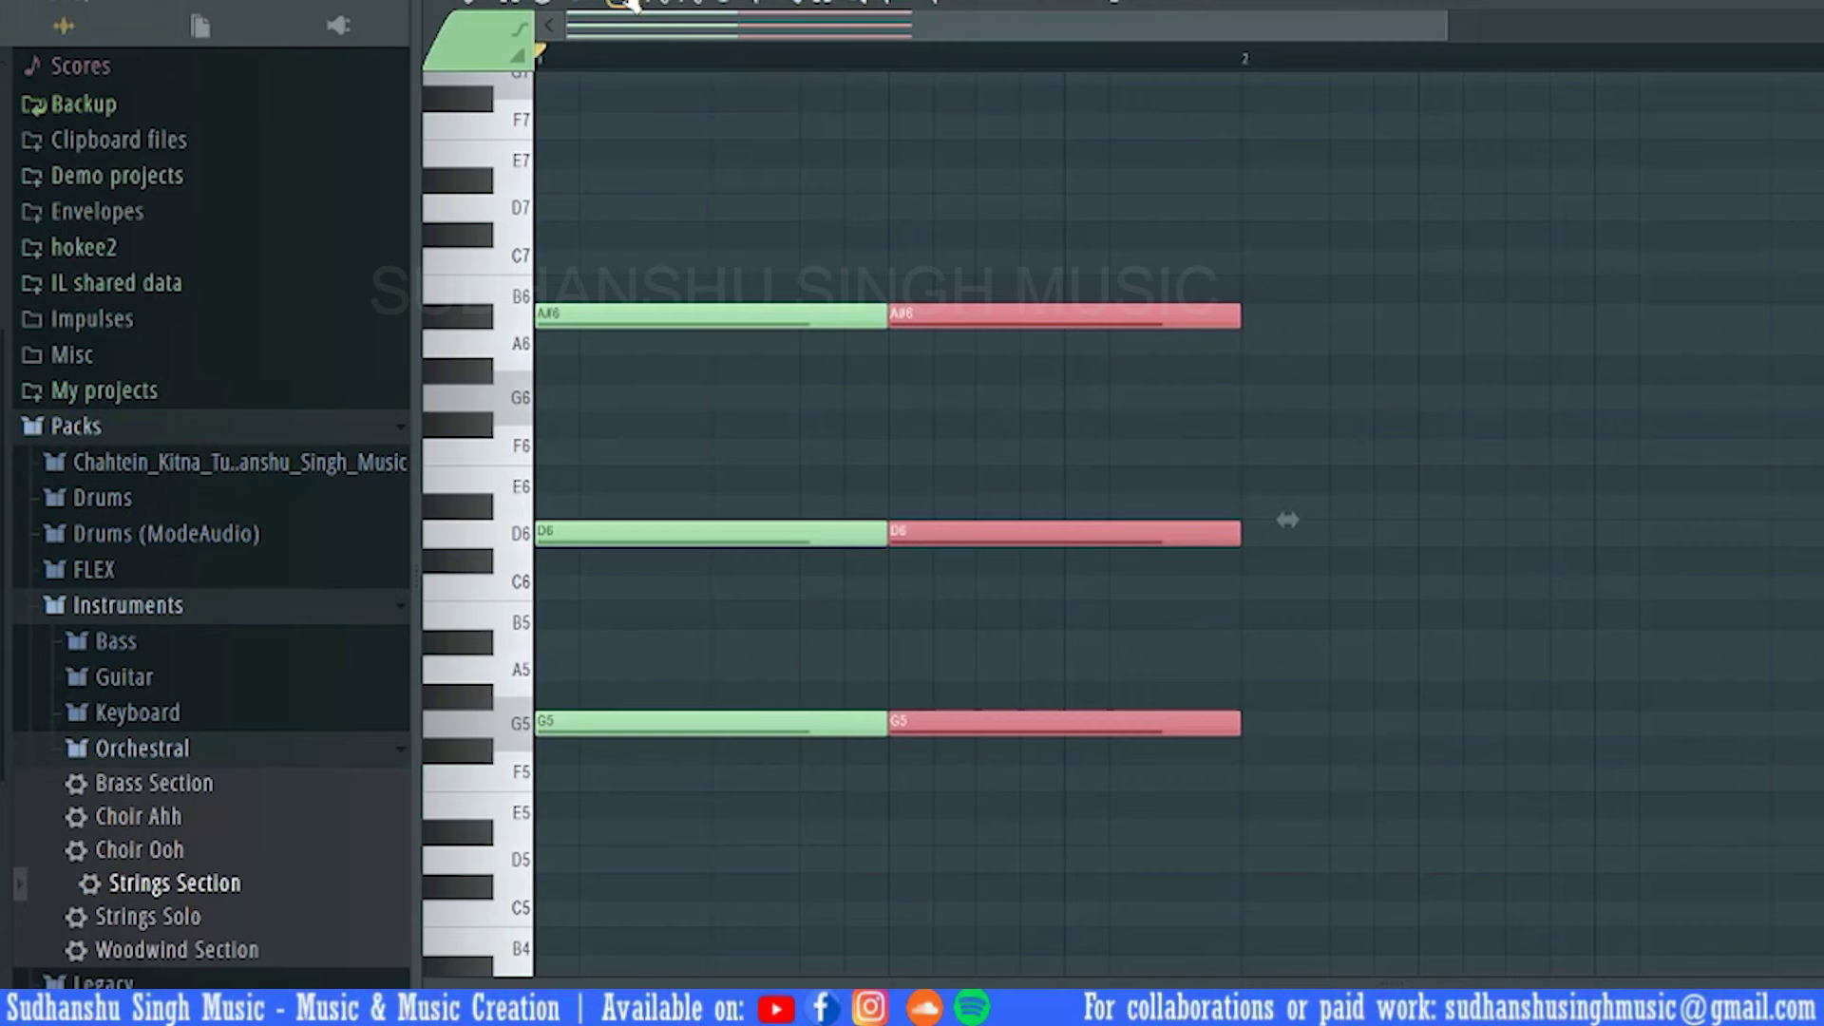
drag(1075, 346, 1067, 285)
click(1111, 376)
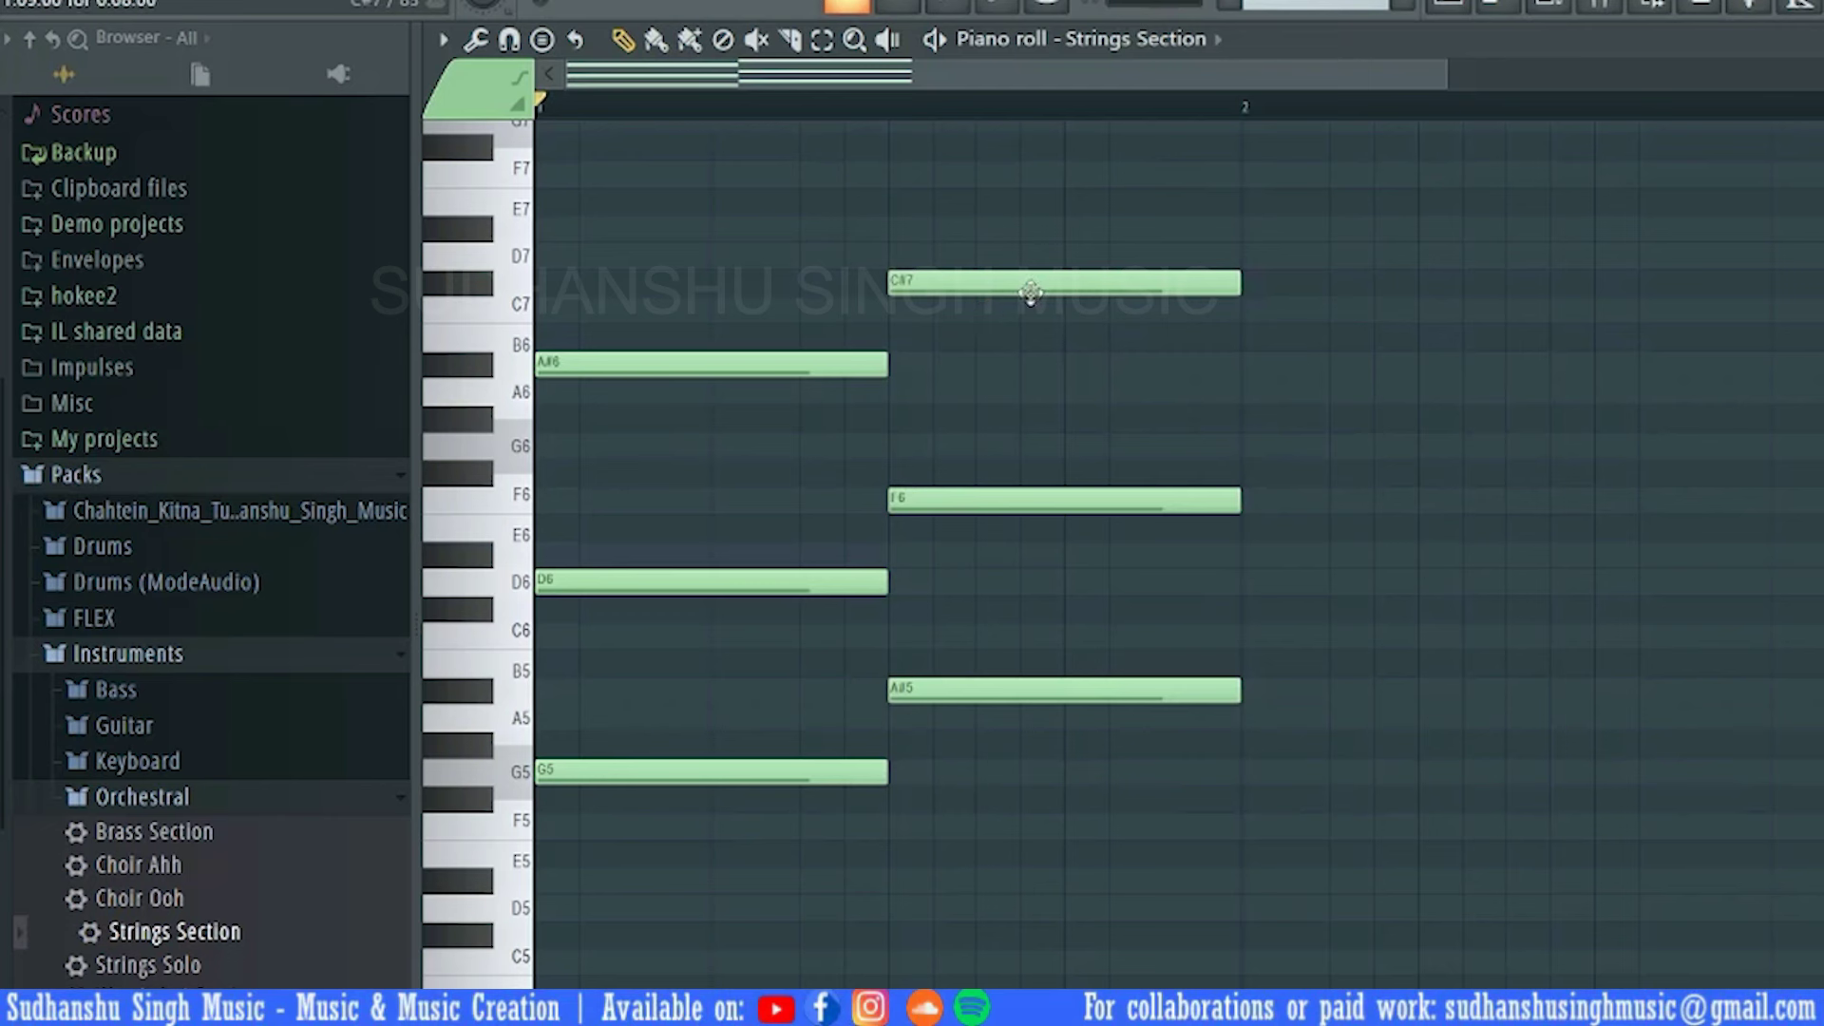
Raise the top note of the second chord to D7, and play and stop both chords
drag(1031, 293, 1033, 246)
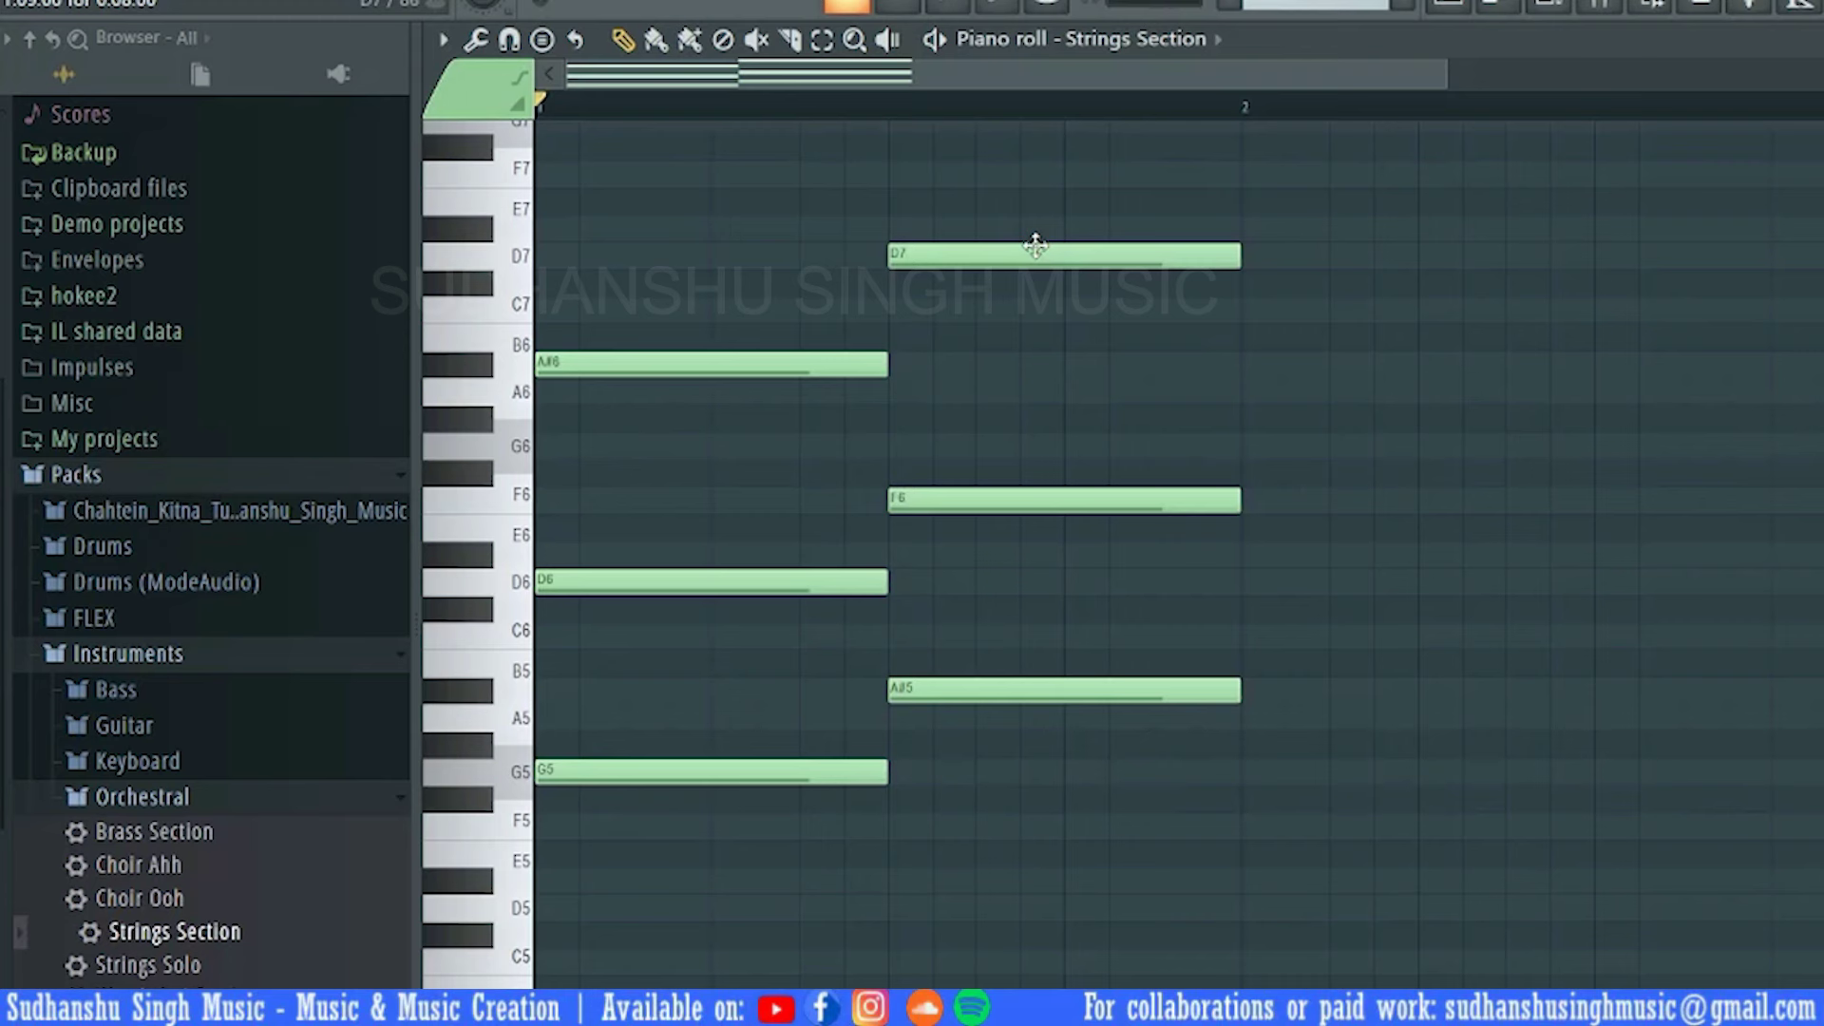
key(space)
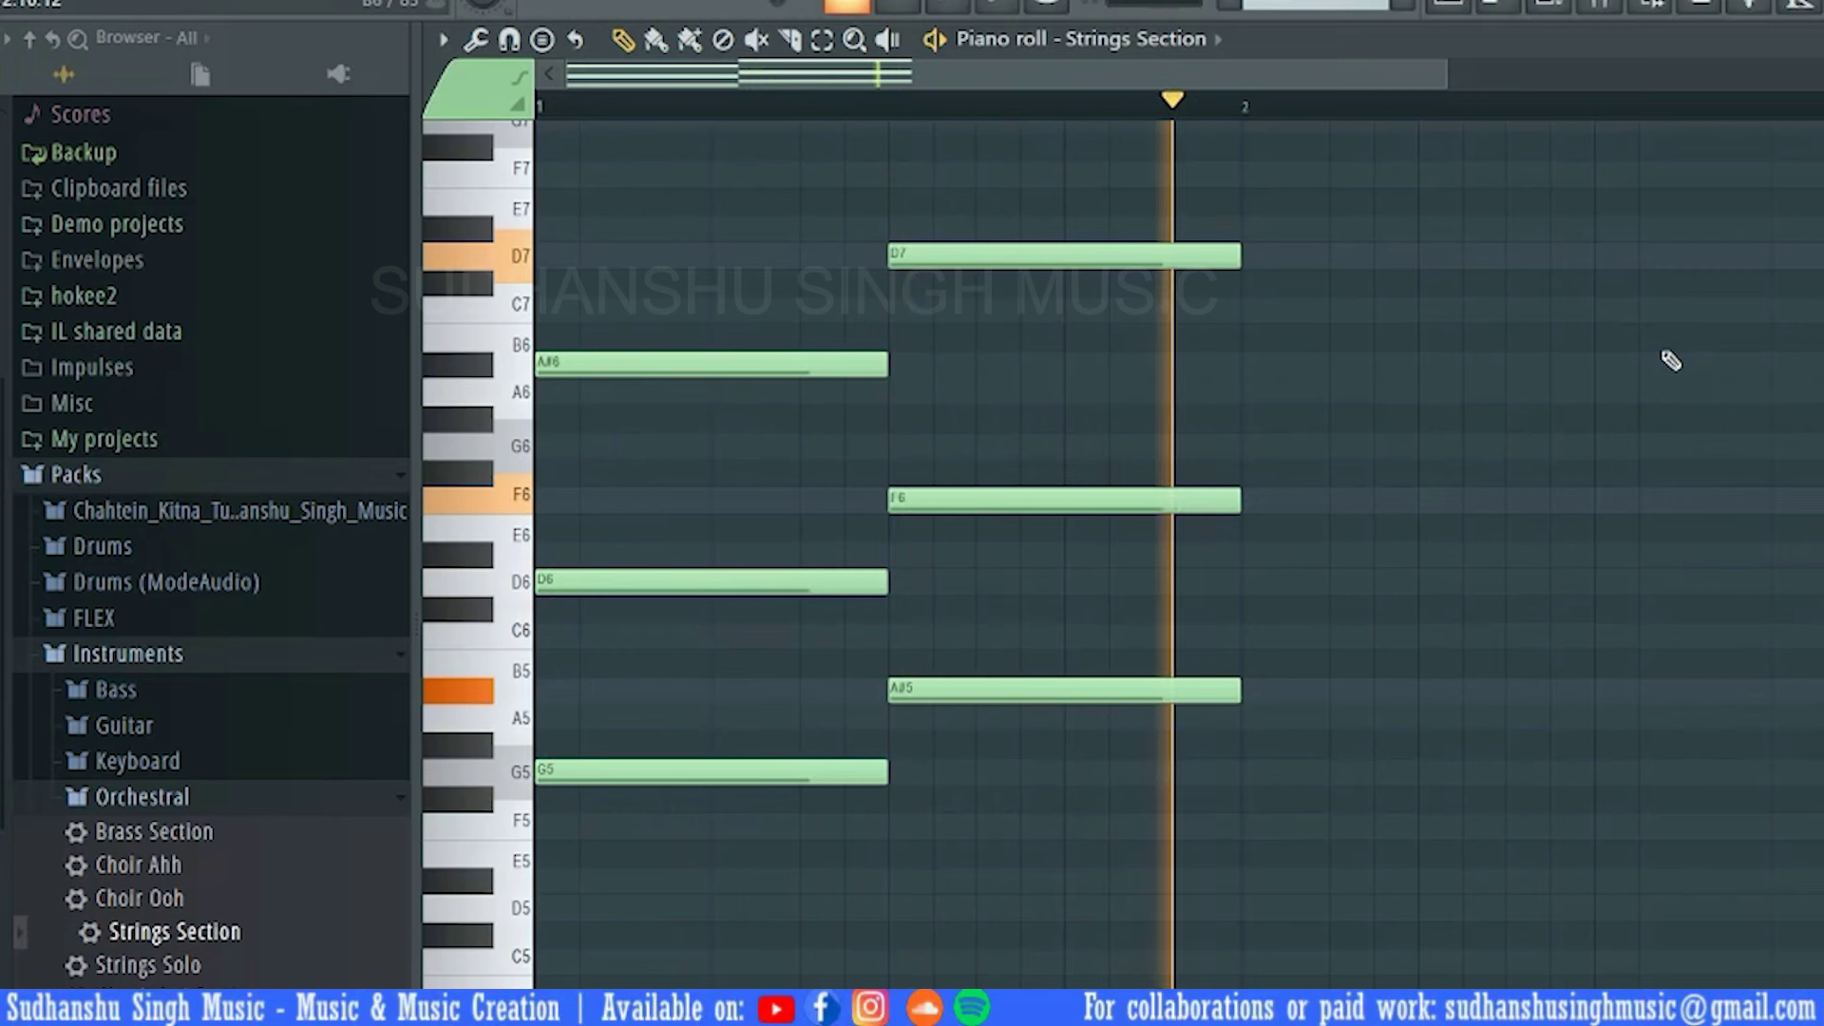
key(space)
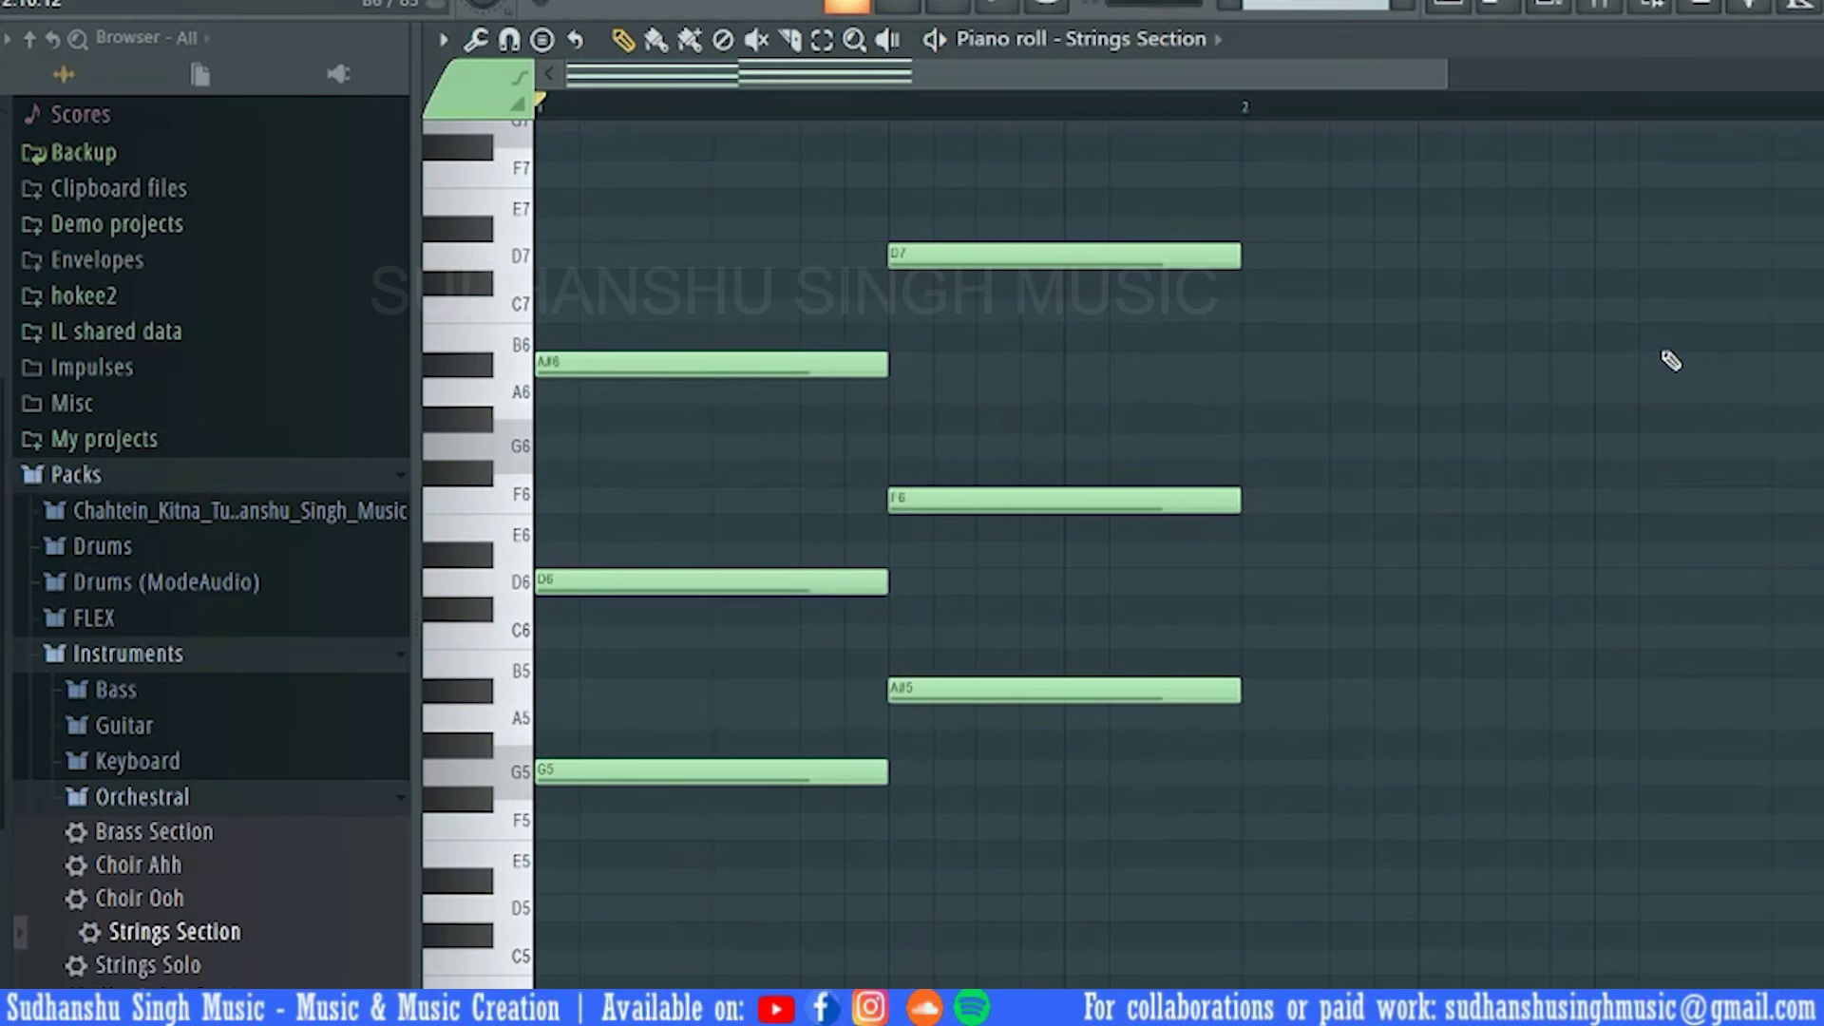
Transpose all notes of both chords down one octave
key(ctrl+Down)
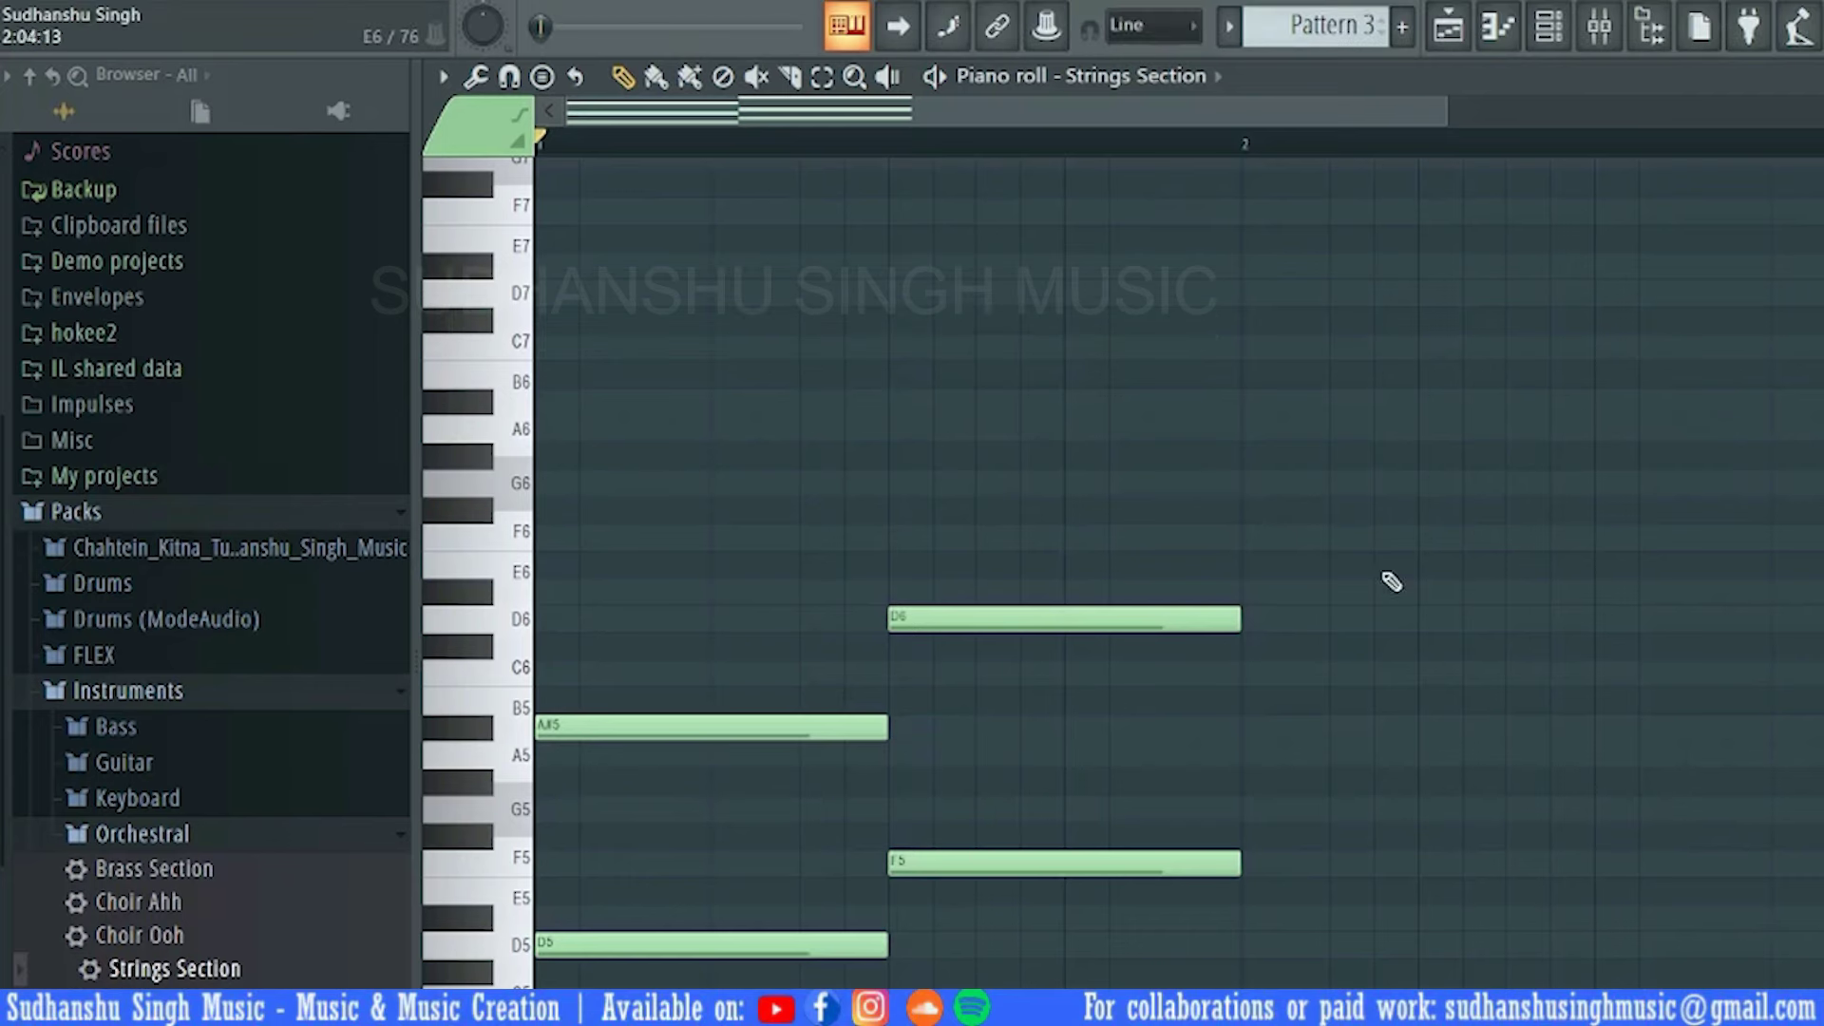
drag(1376, 631, 1659, 332)
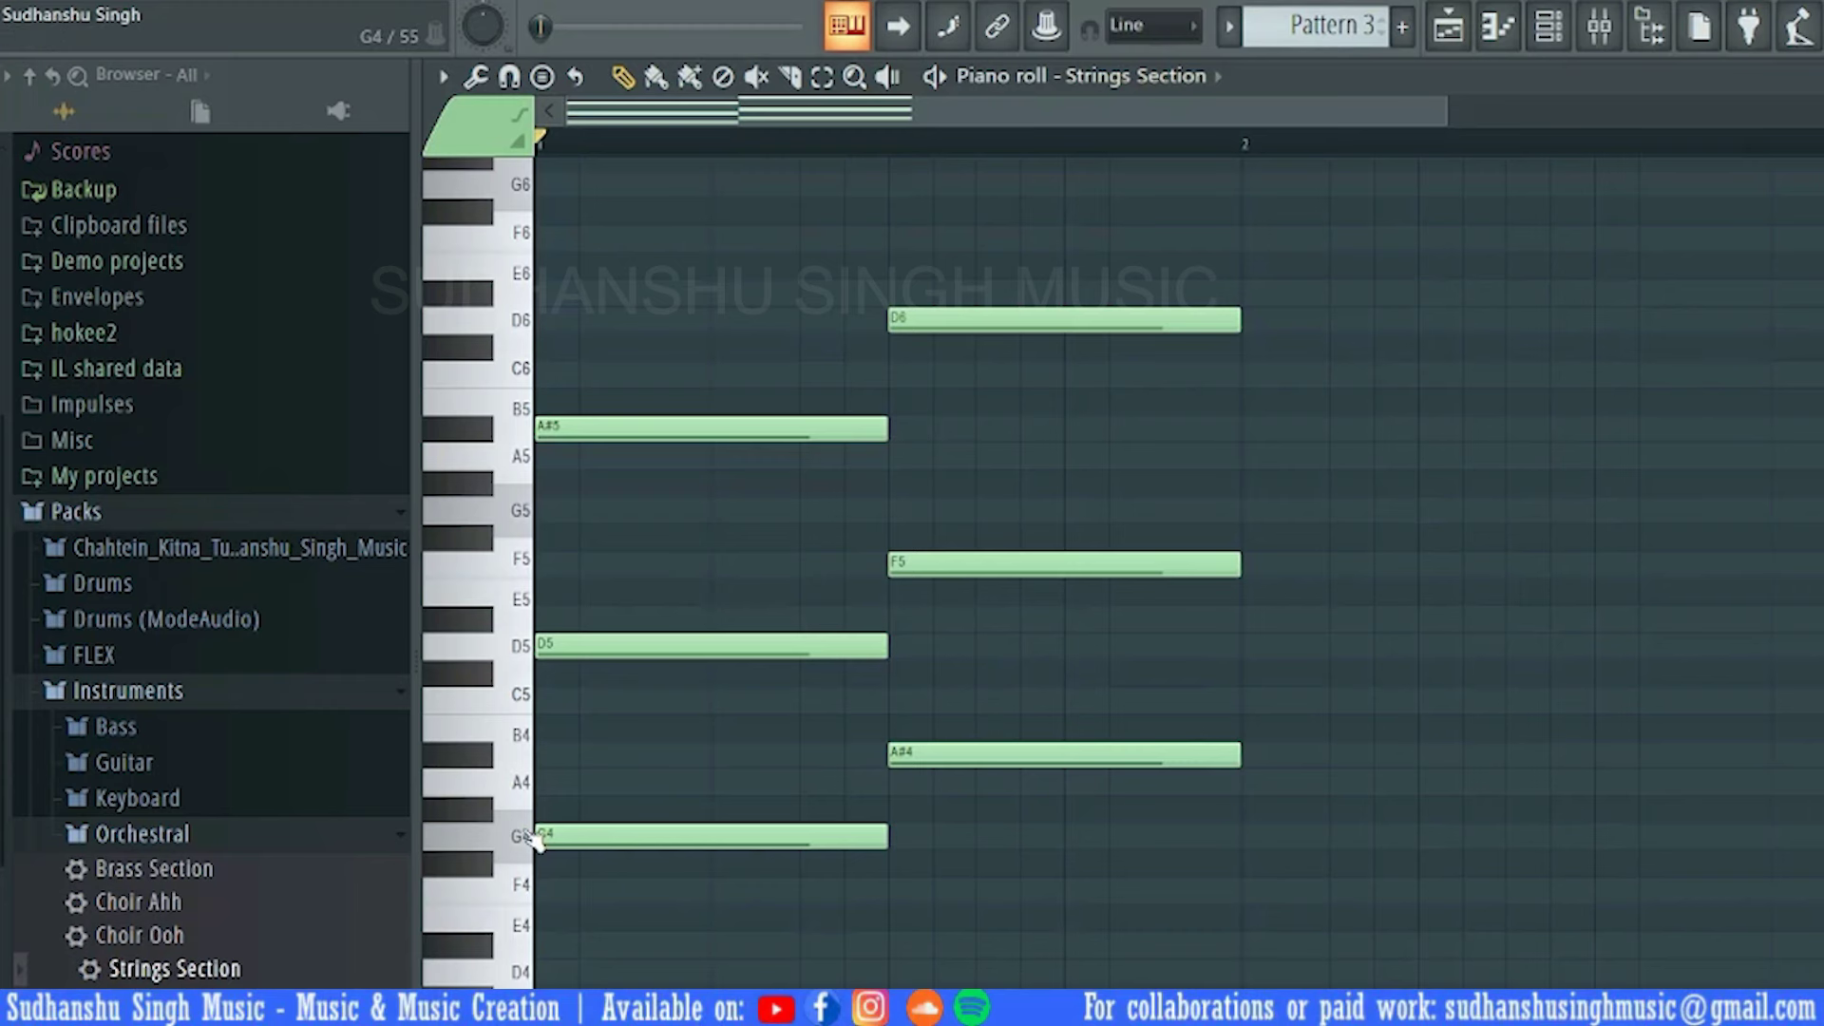
Sound the white keys from C6 up to B6 on the piano keyboard, and play and stop the transposed chords
scroll(846, 760, down, 3)
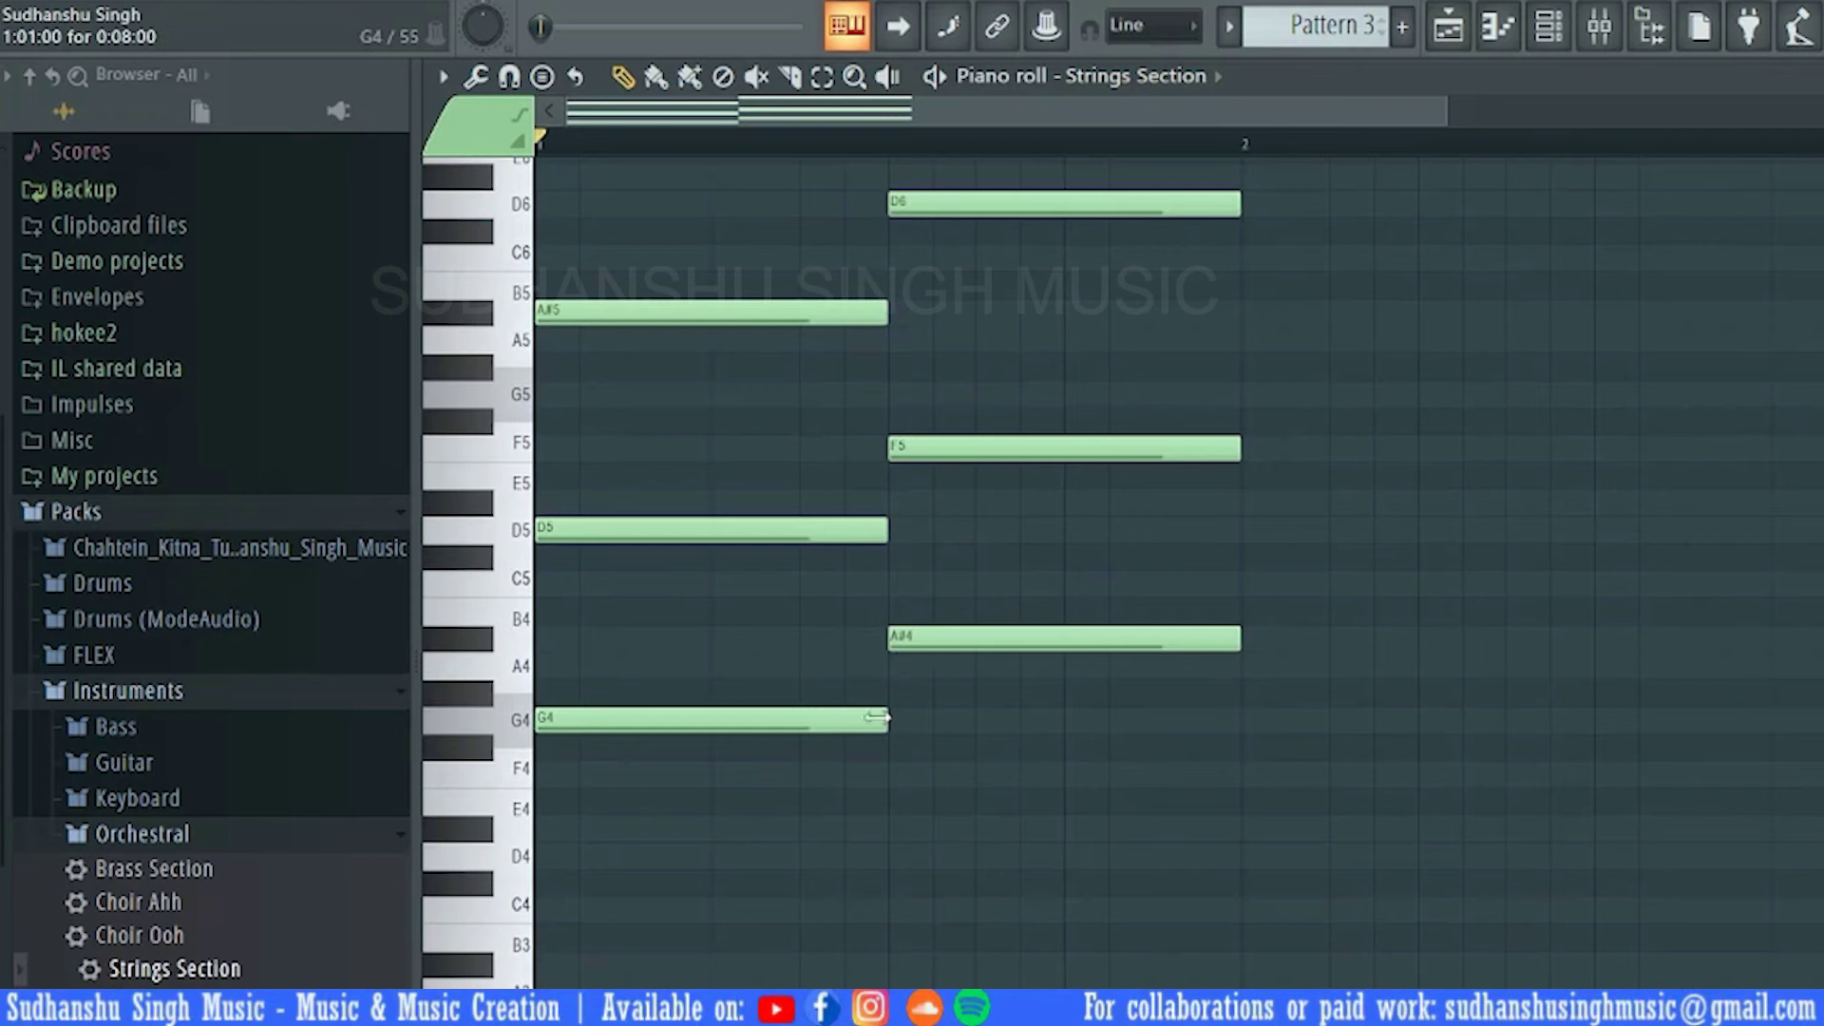
scroll(705, 663, up, 1)
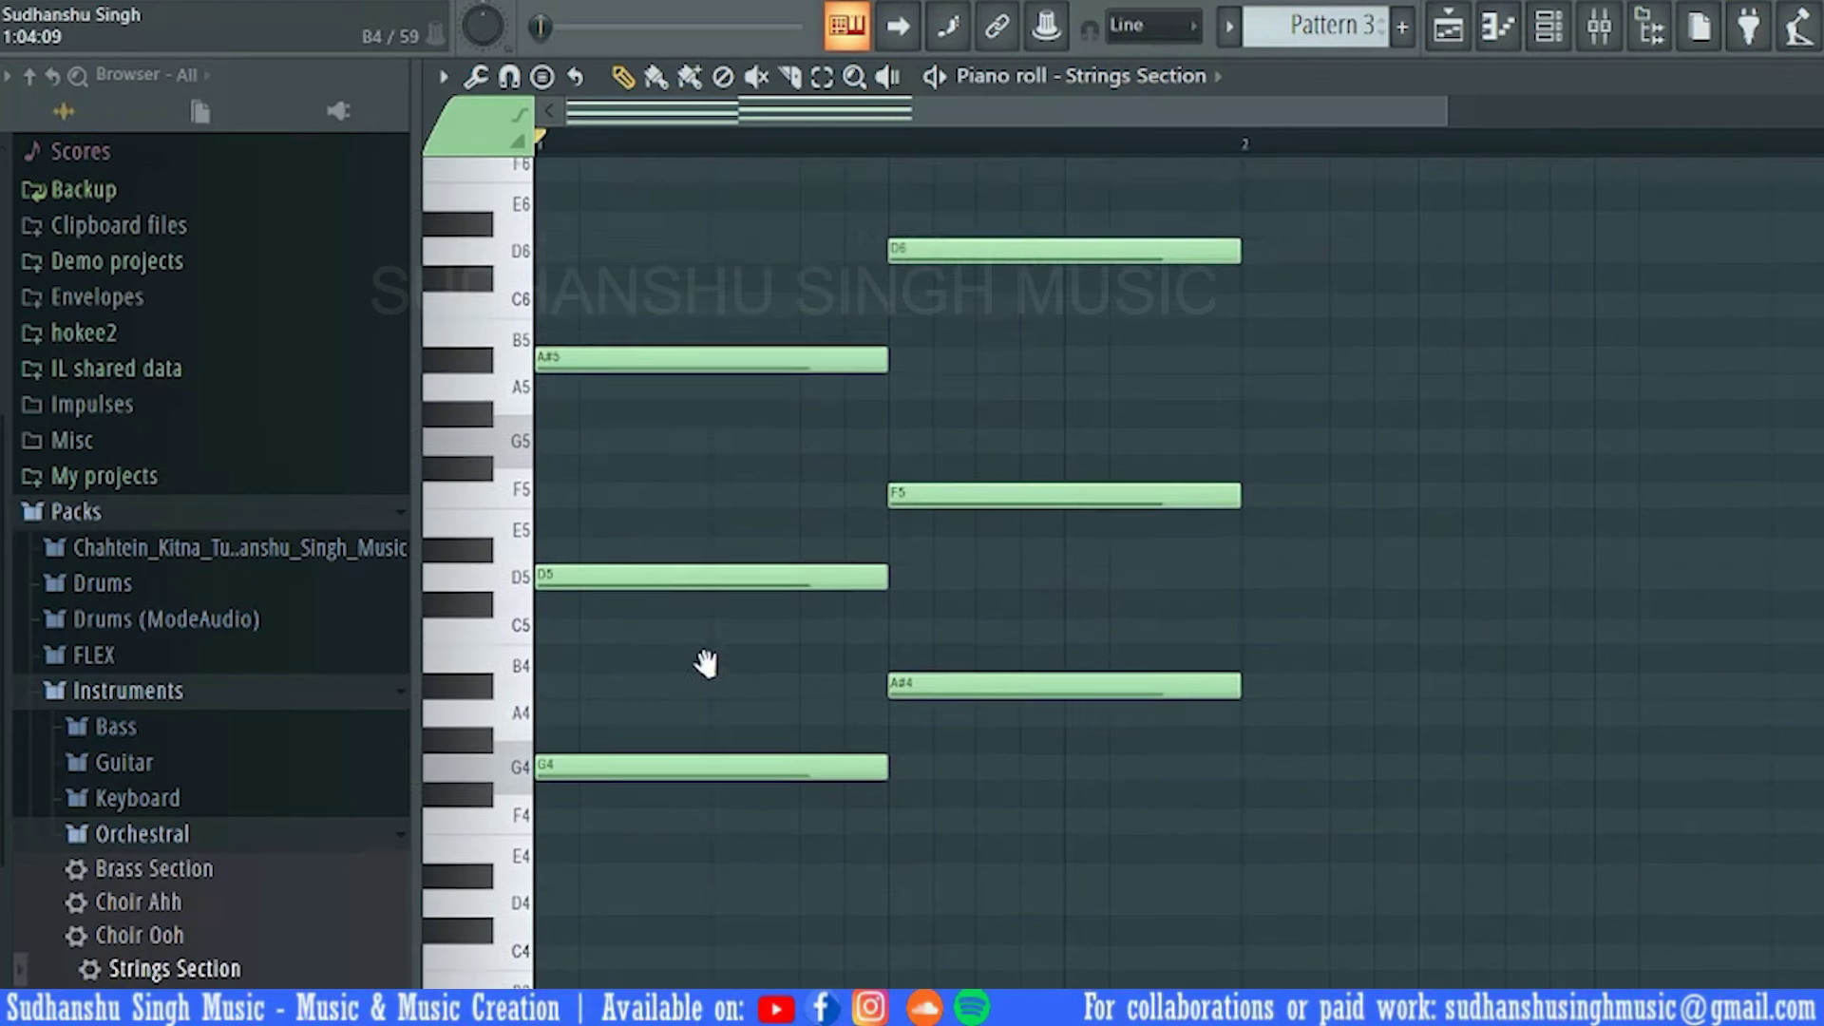
scroll(705, 663, up, 1)
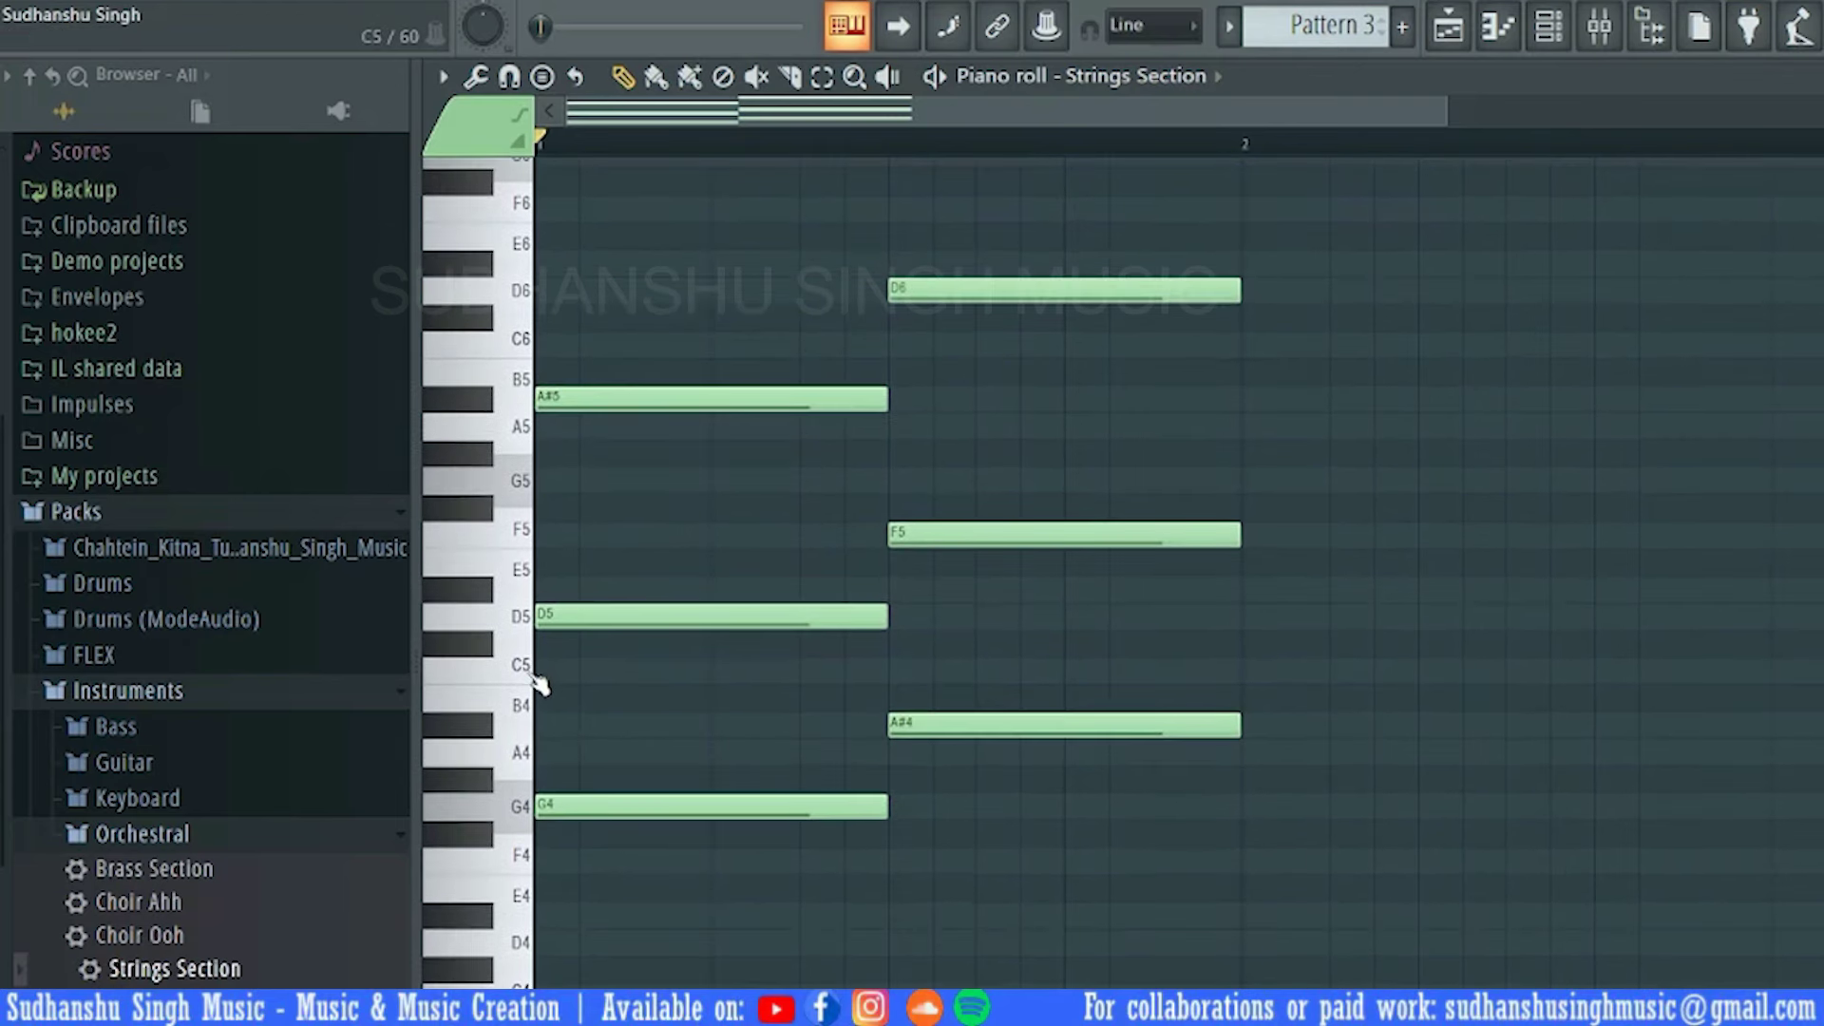
scroll(536, 685, up, 1)
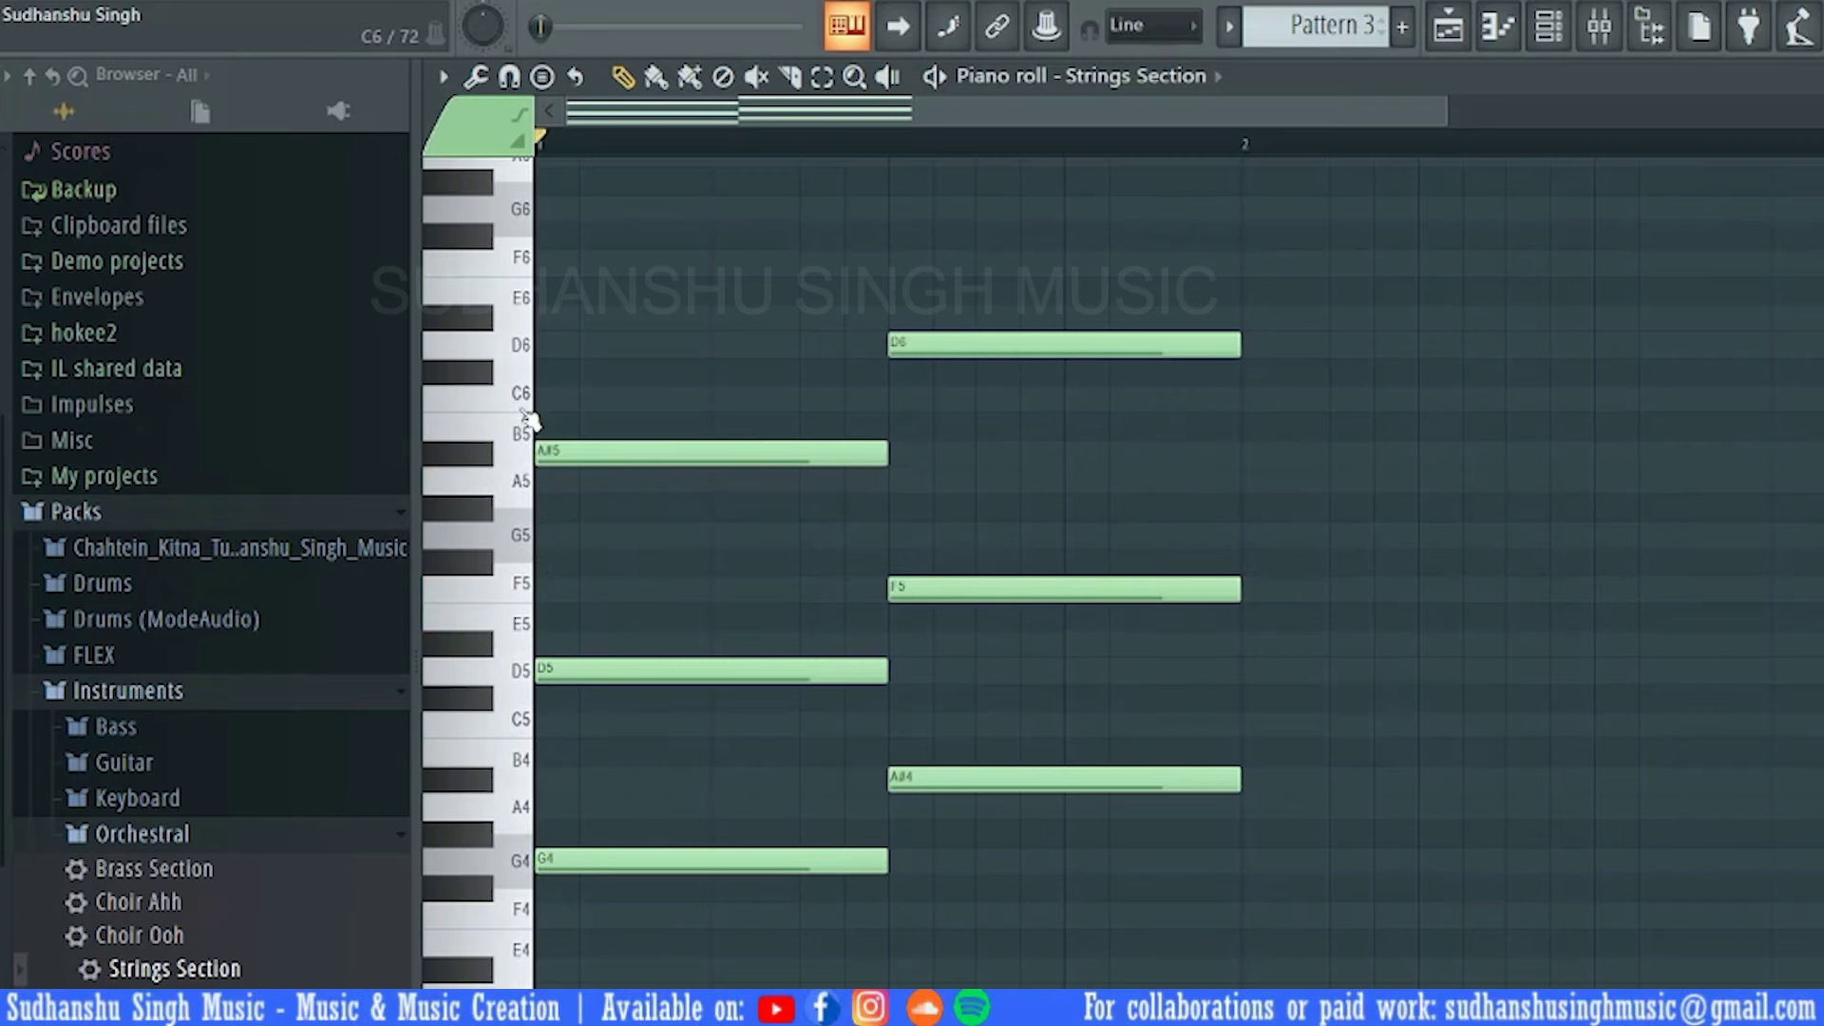
scroll(618, 517, up, 3)
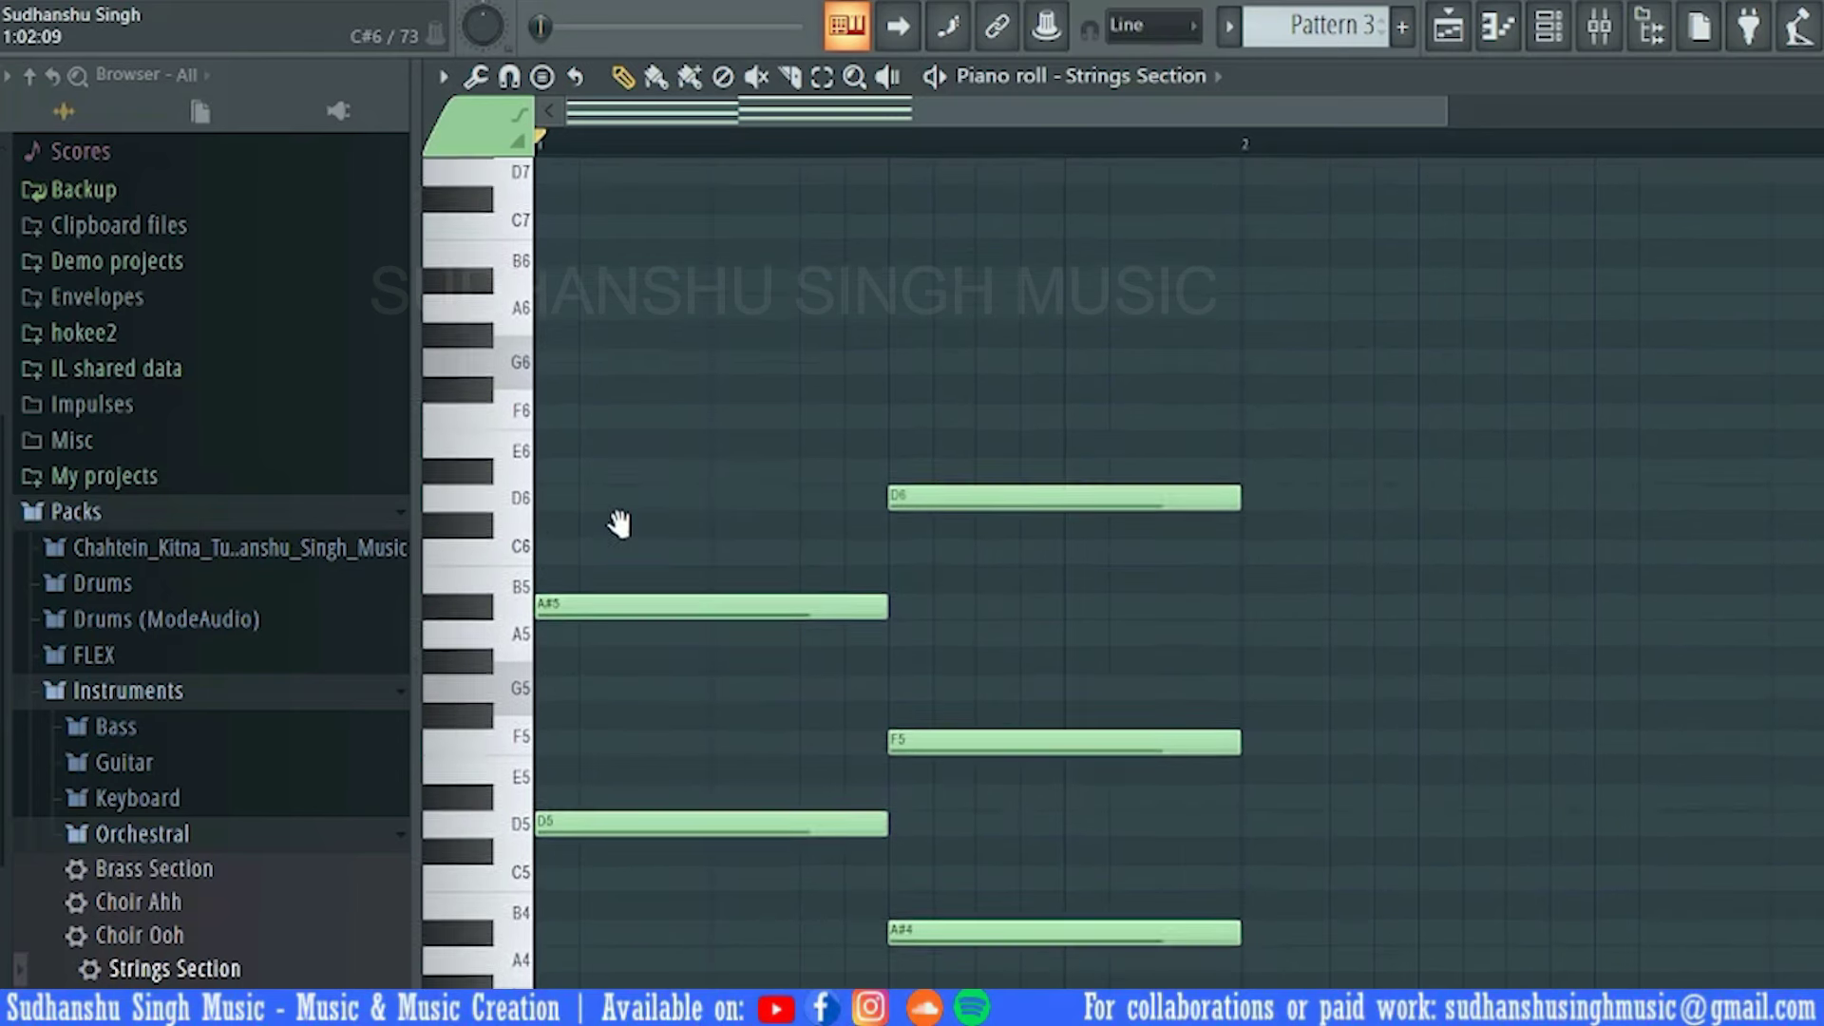
click(525, 553)
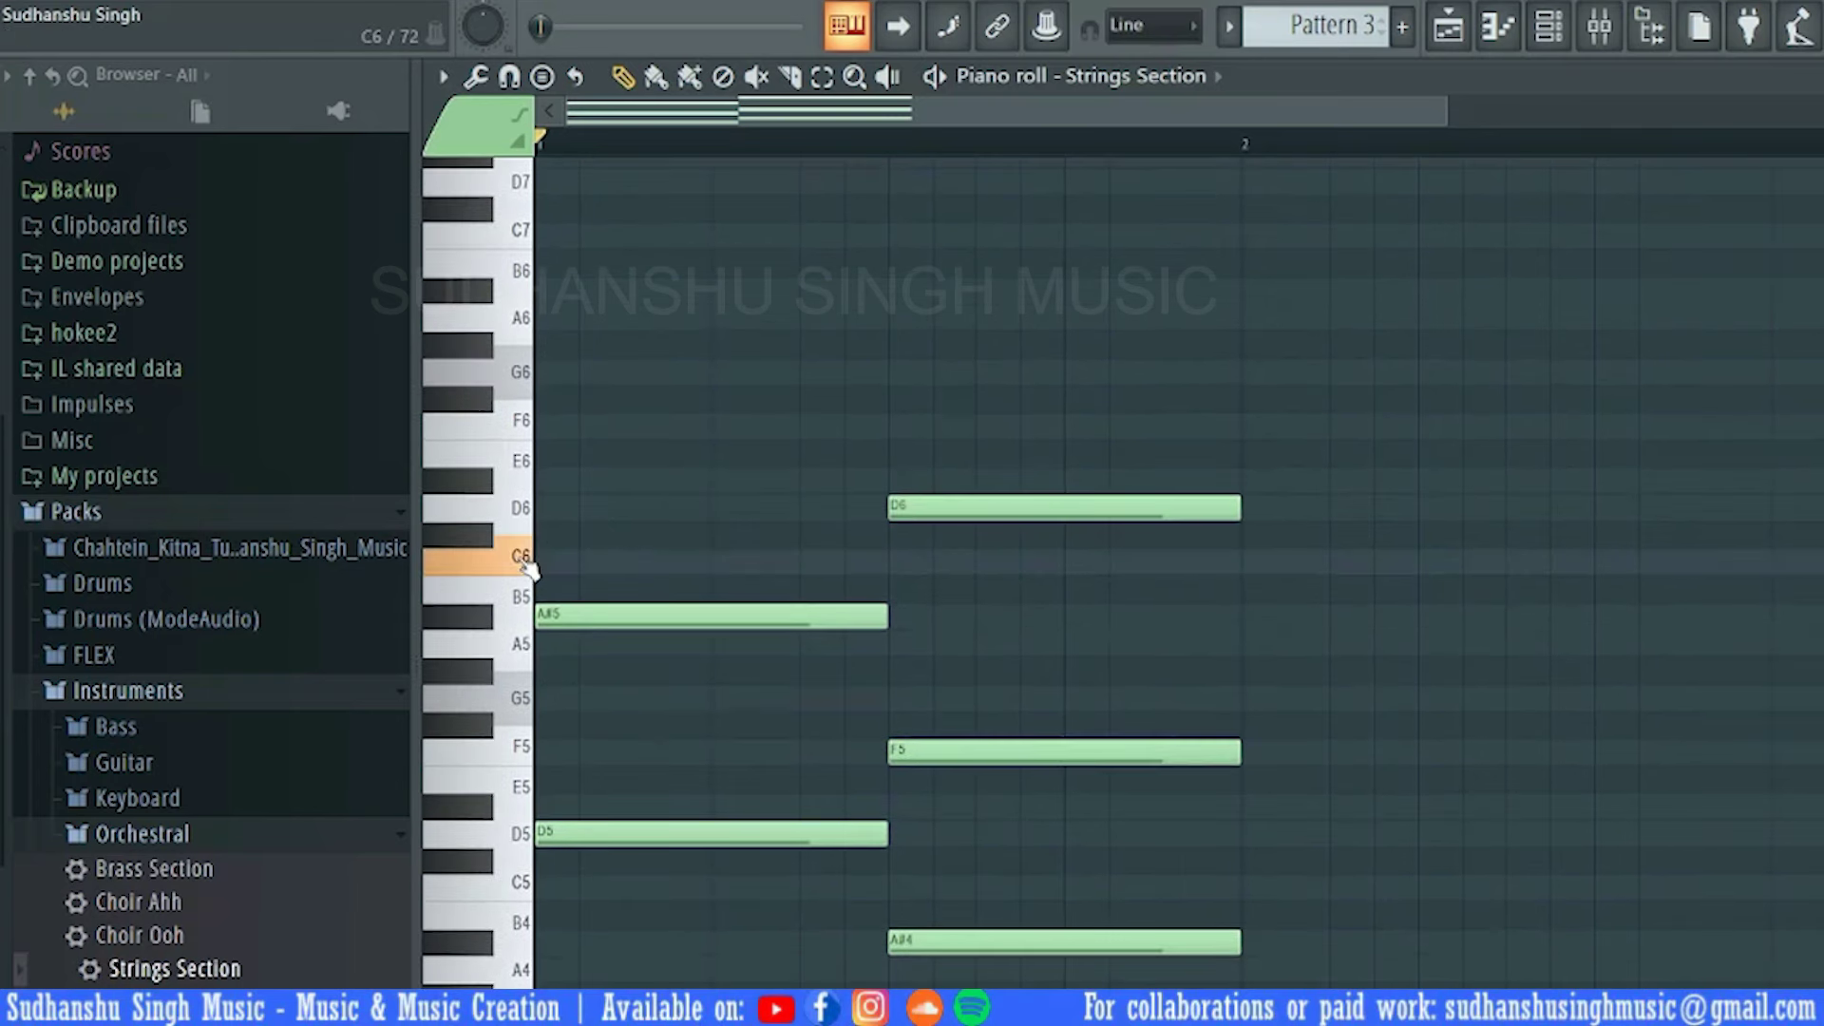
click(525, 466)
click(524, 427)
click(525, 375)
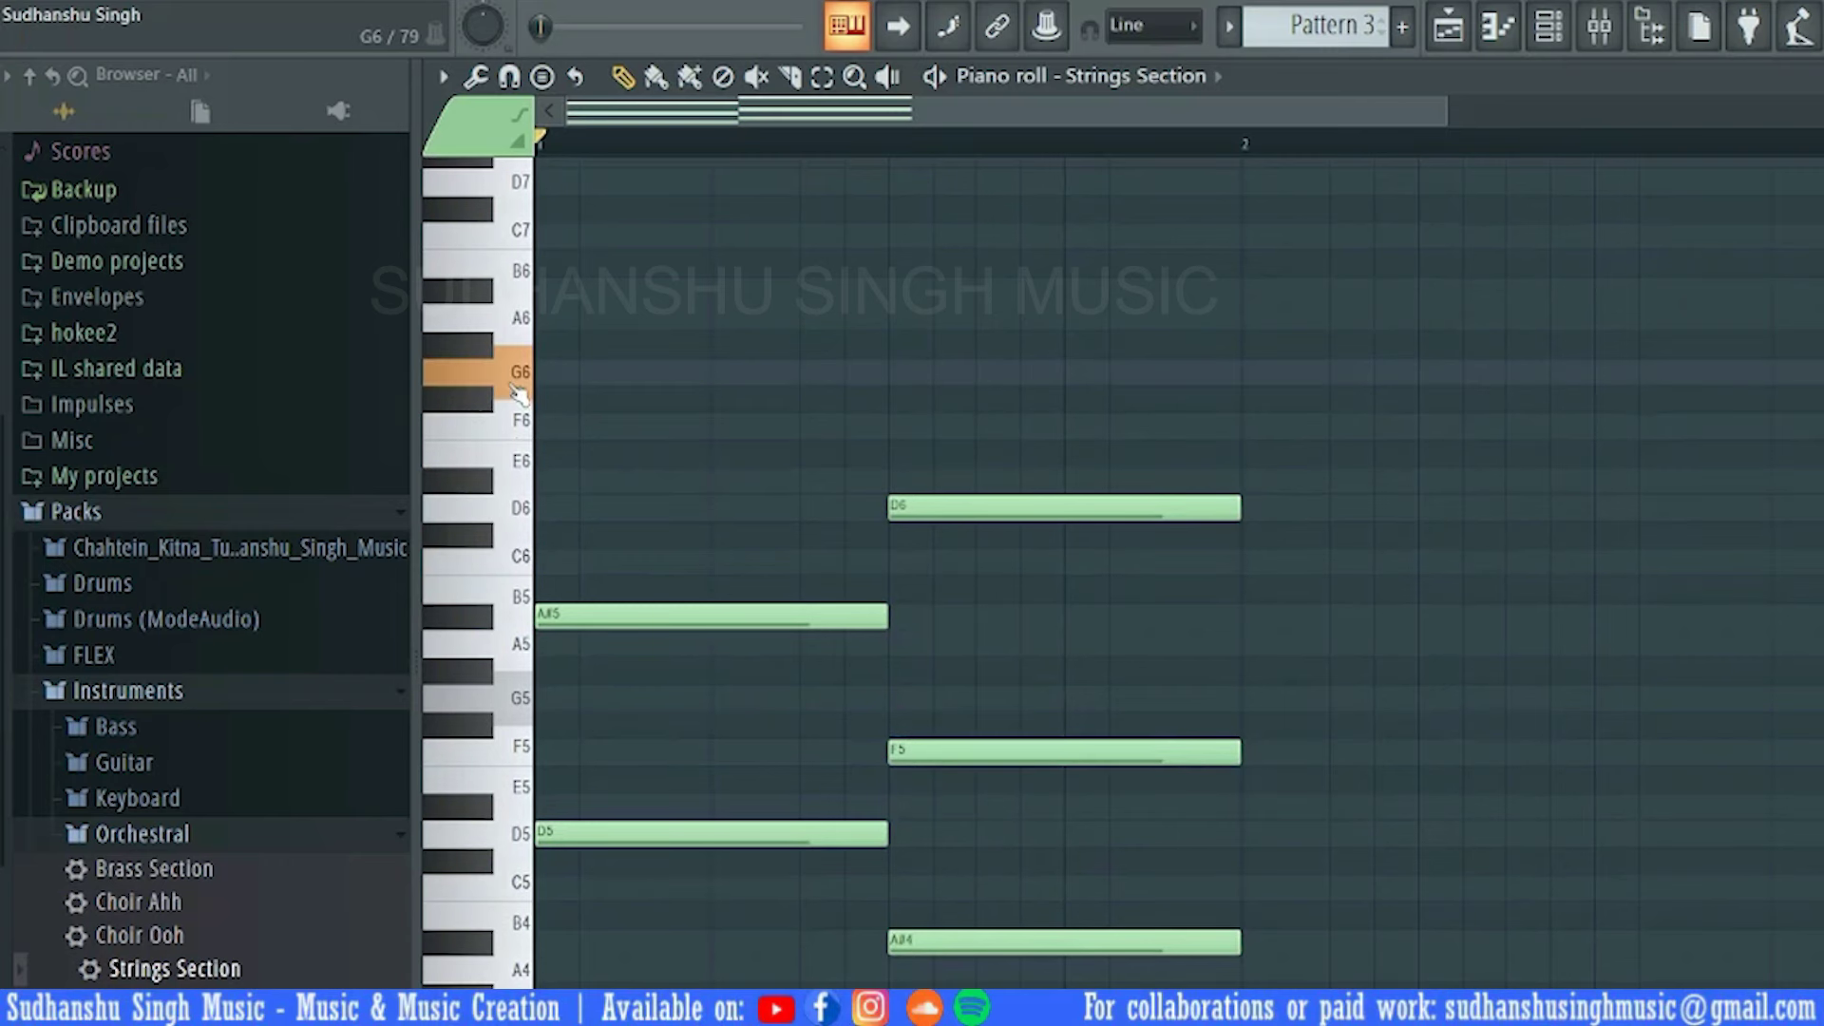
click(525, 323)
click(524, 277)
scroll(1094, 448, down, 3)
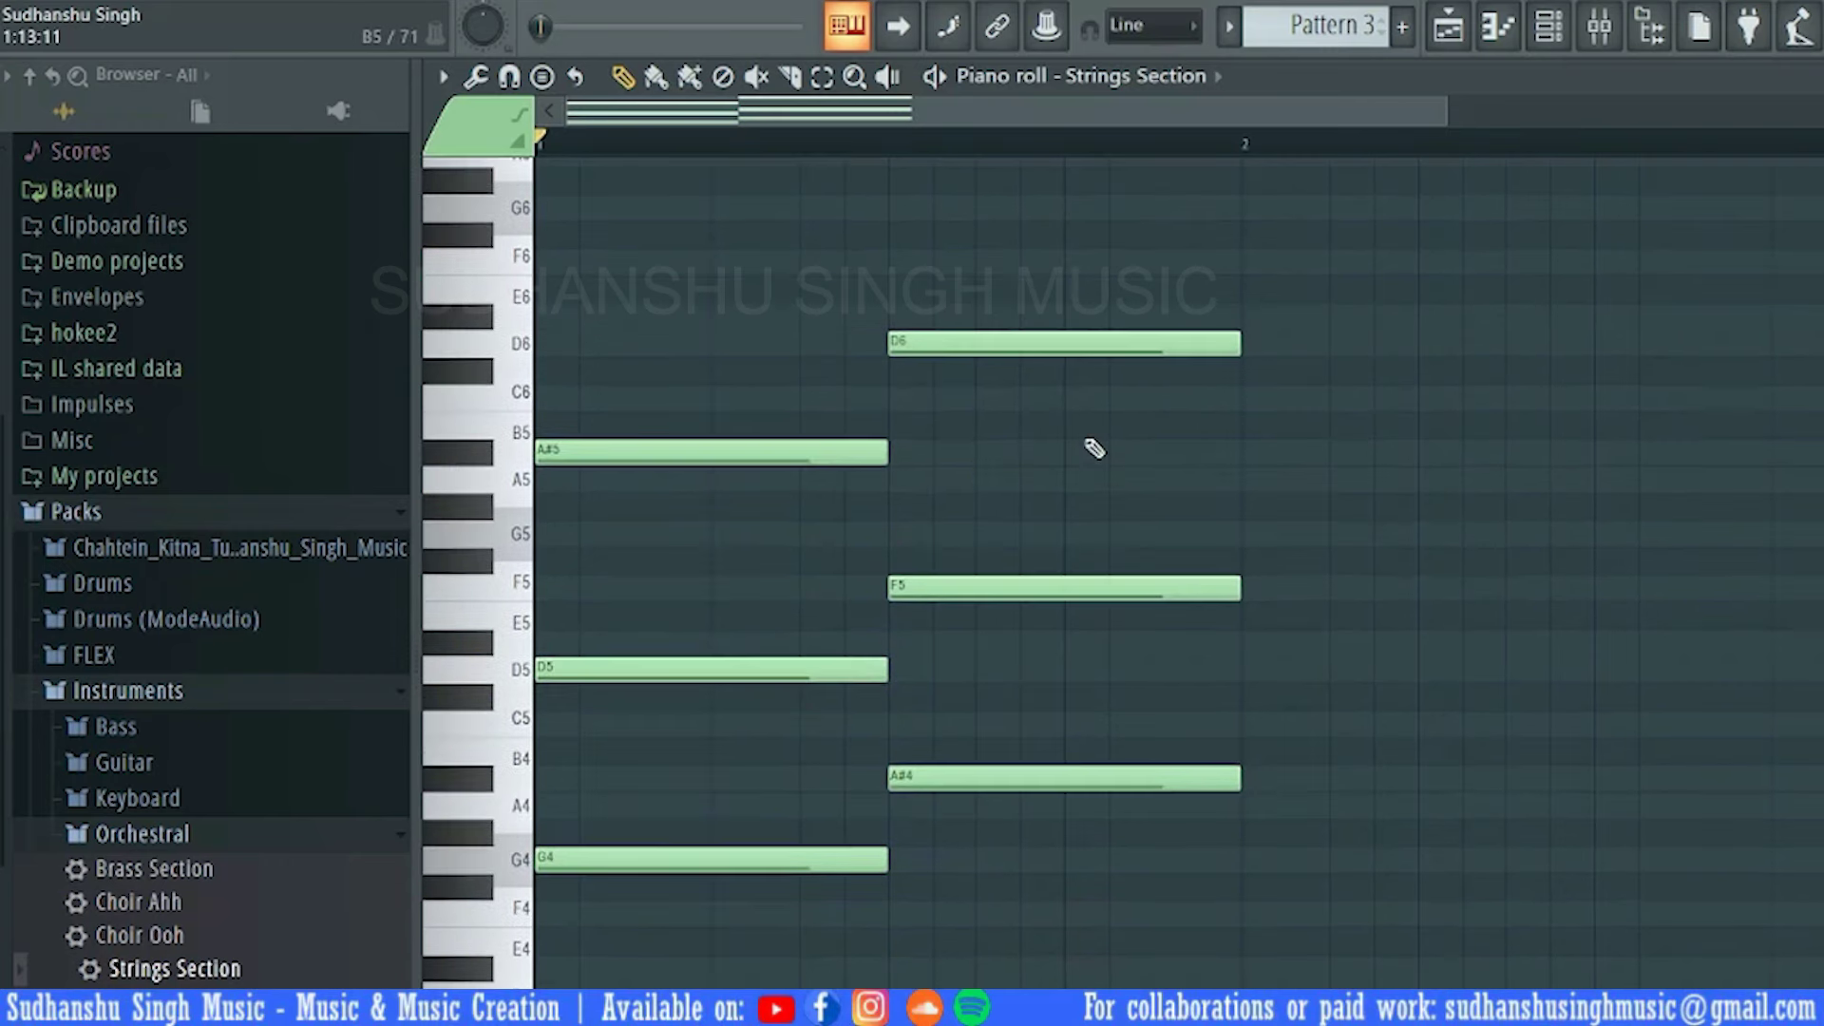
scroll(712, 530, down, 1)
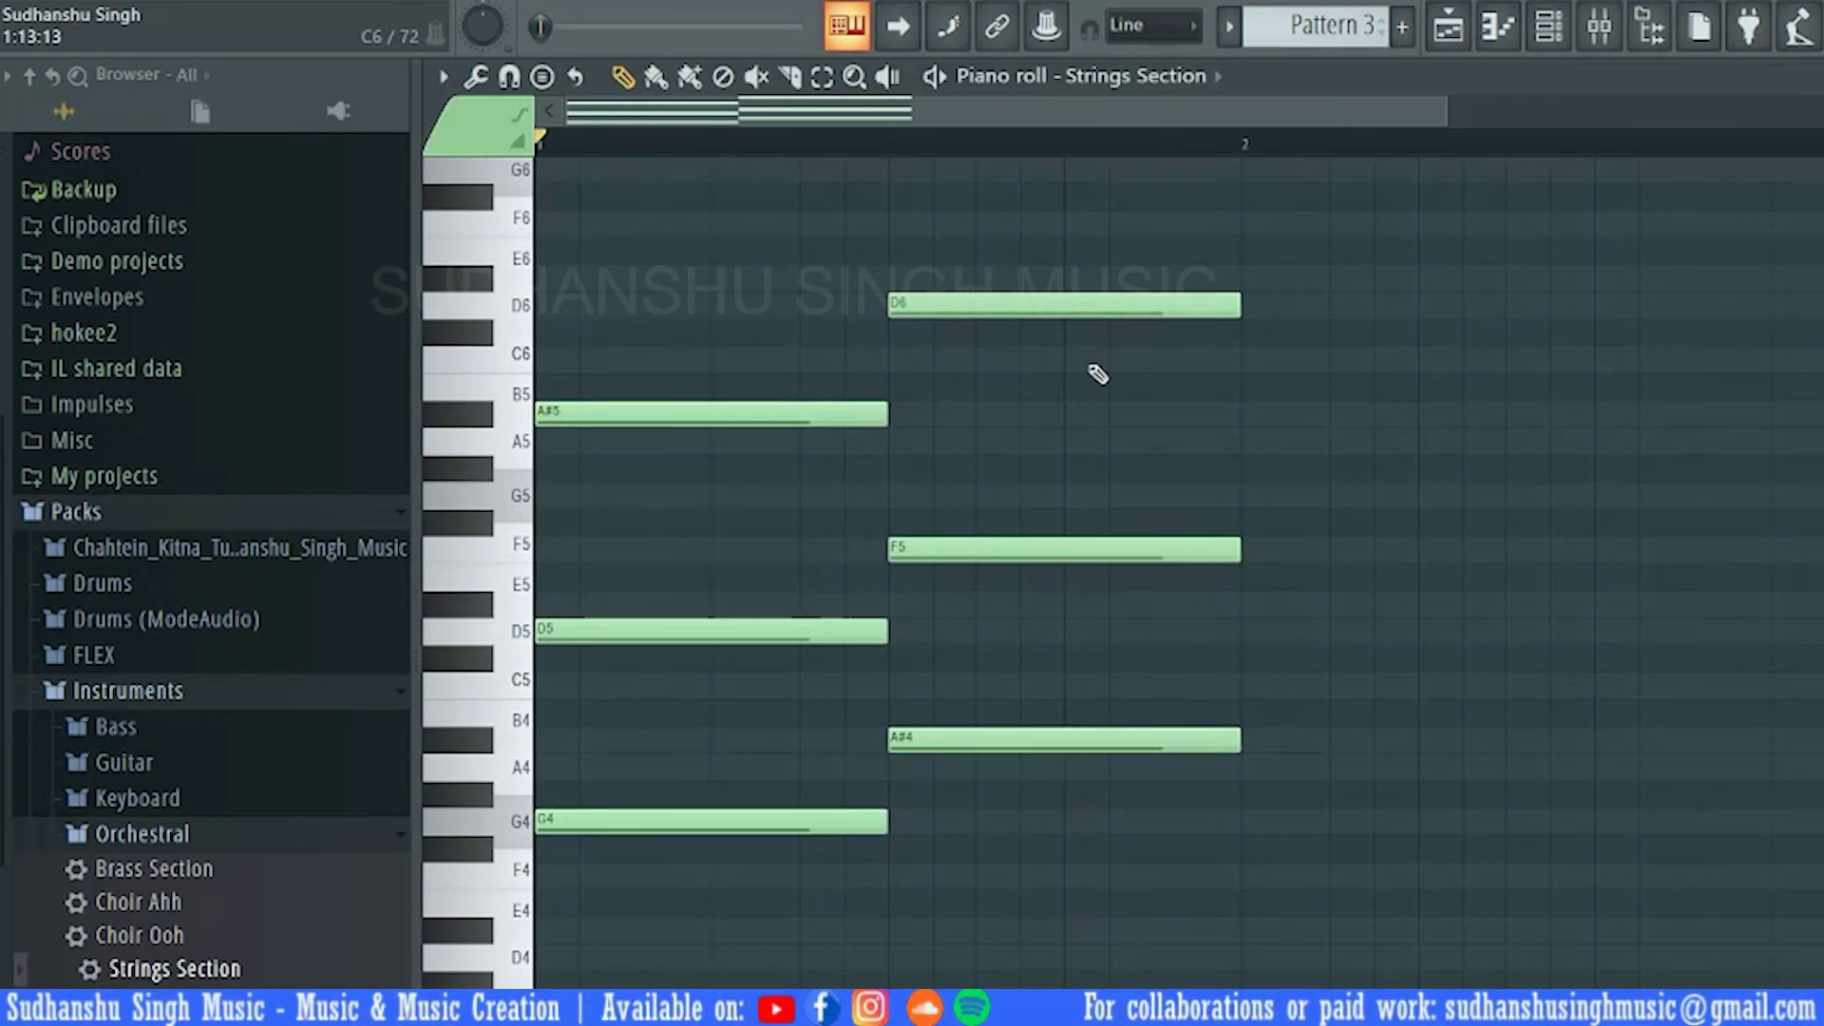
key(space)
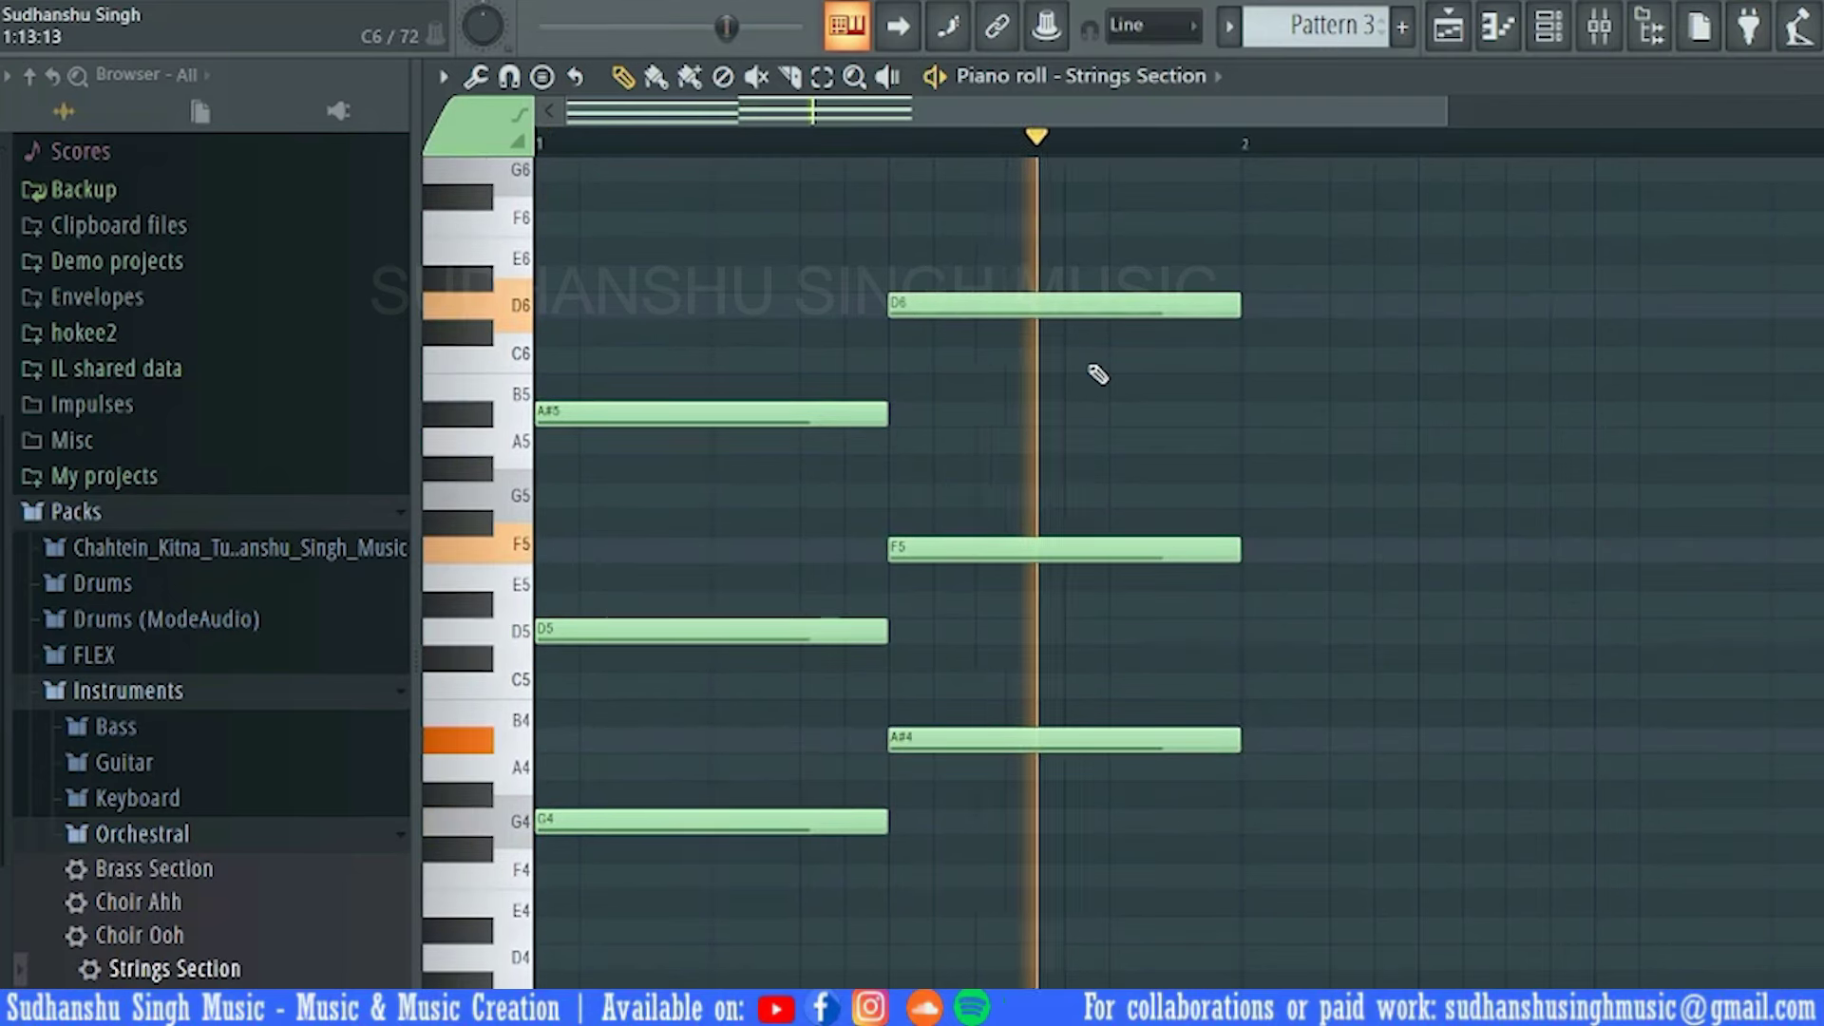
key(space)
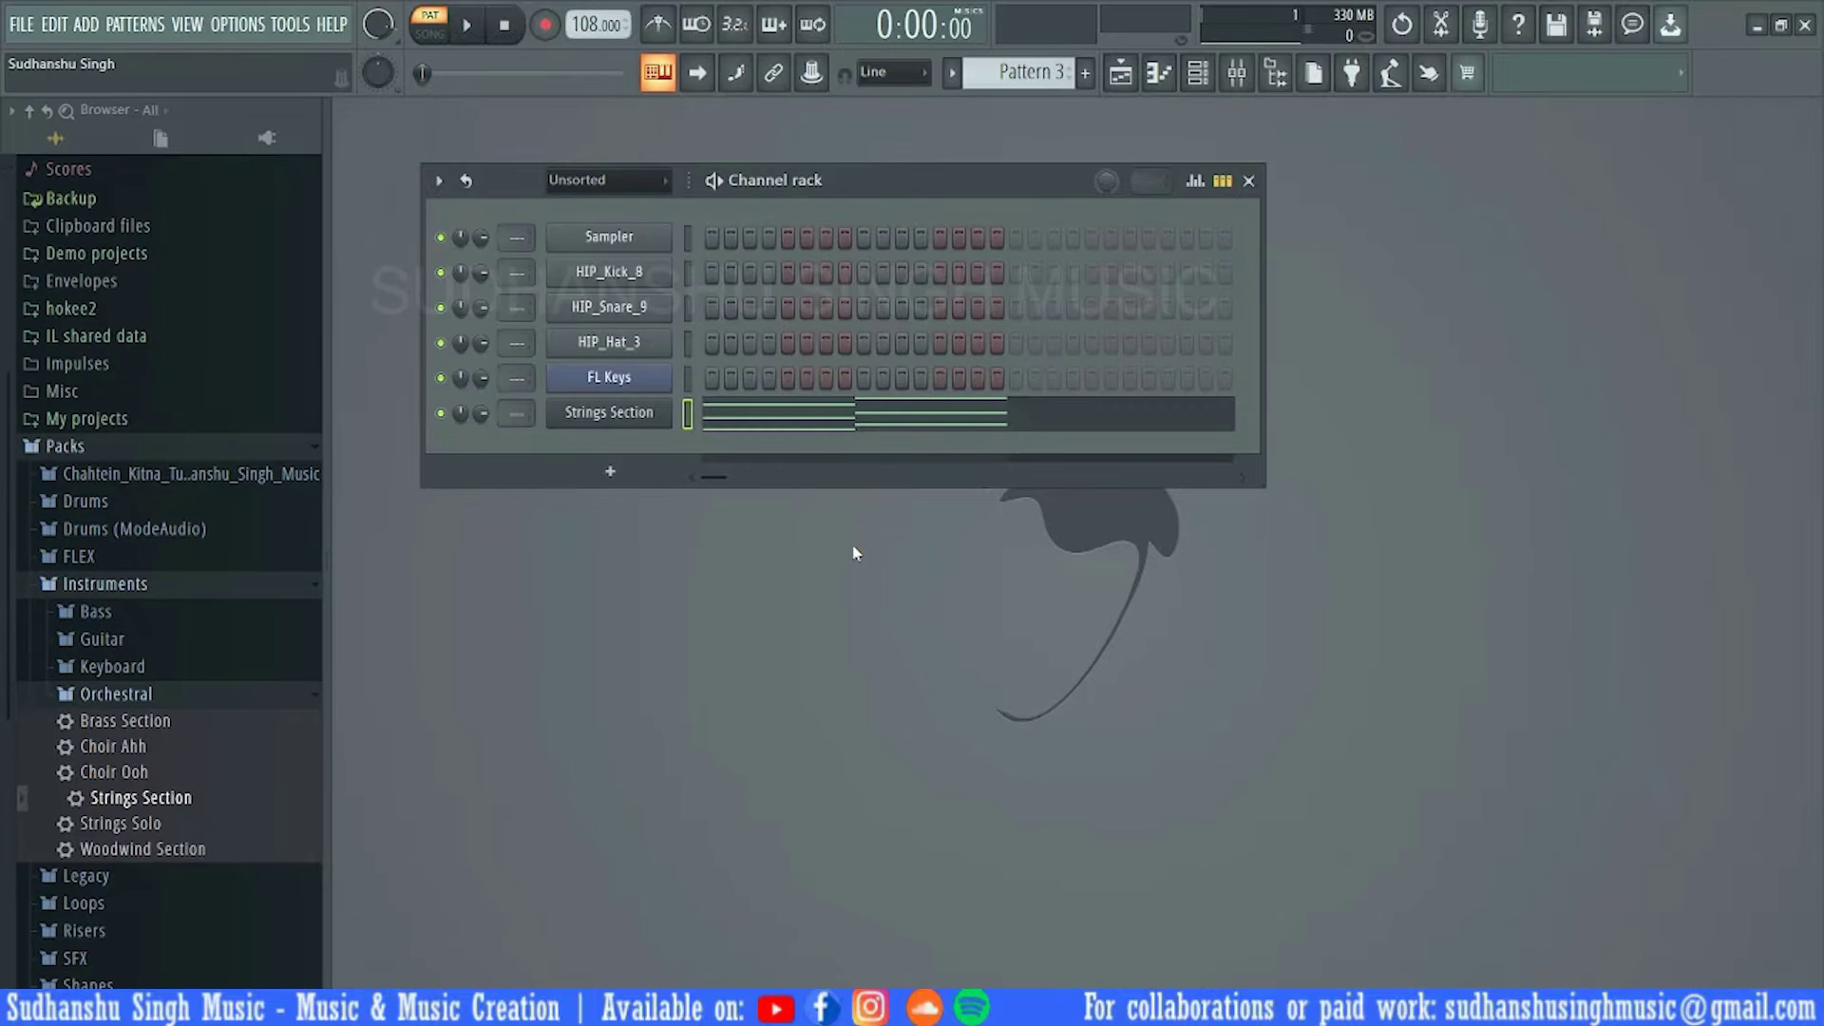
Switch to Pattern 1, and play and stop its drum beat
click(1040, 72)
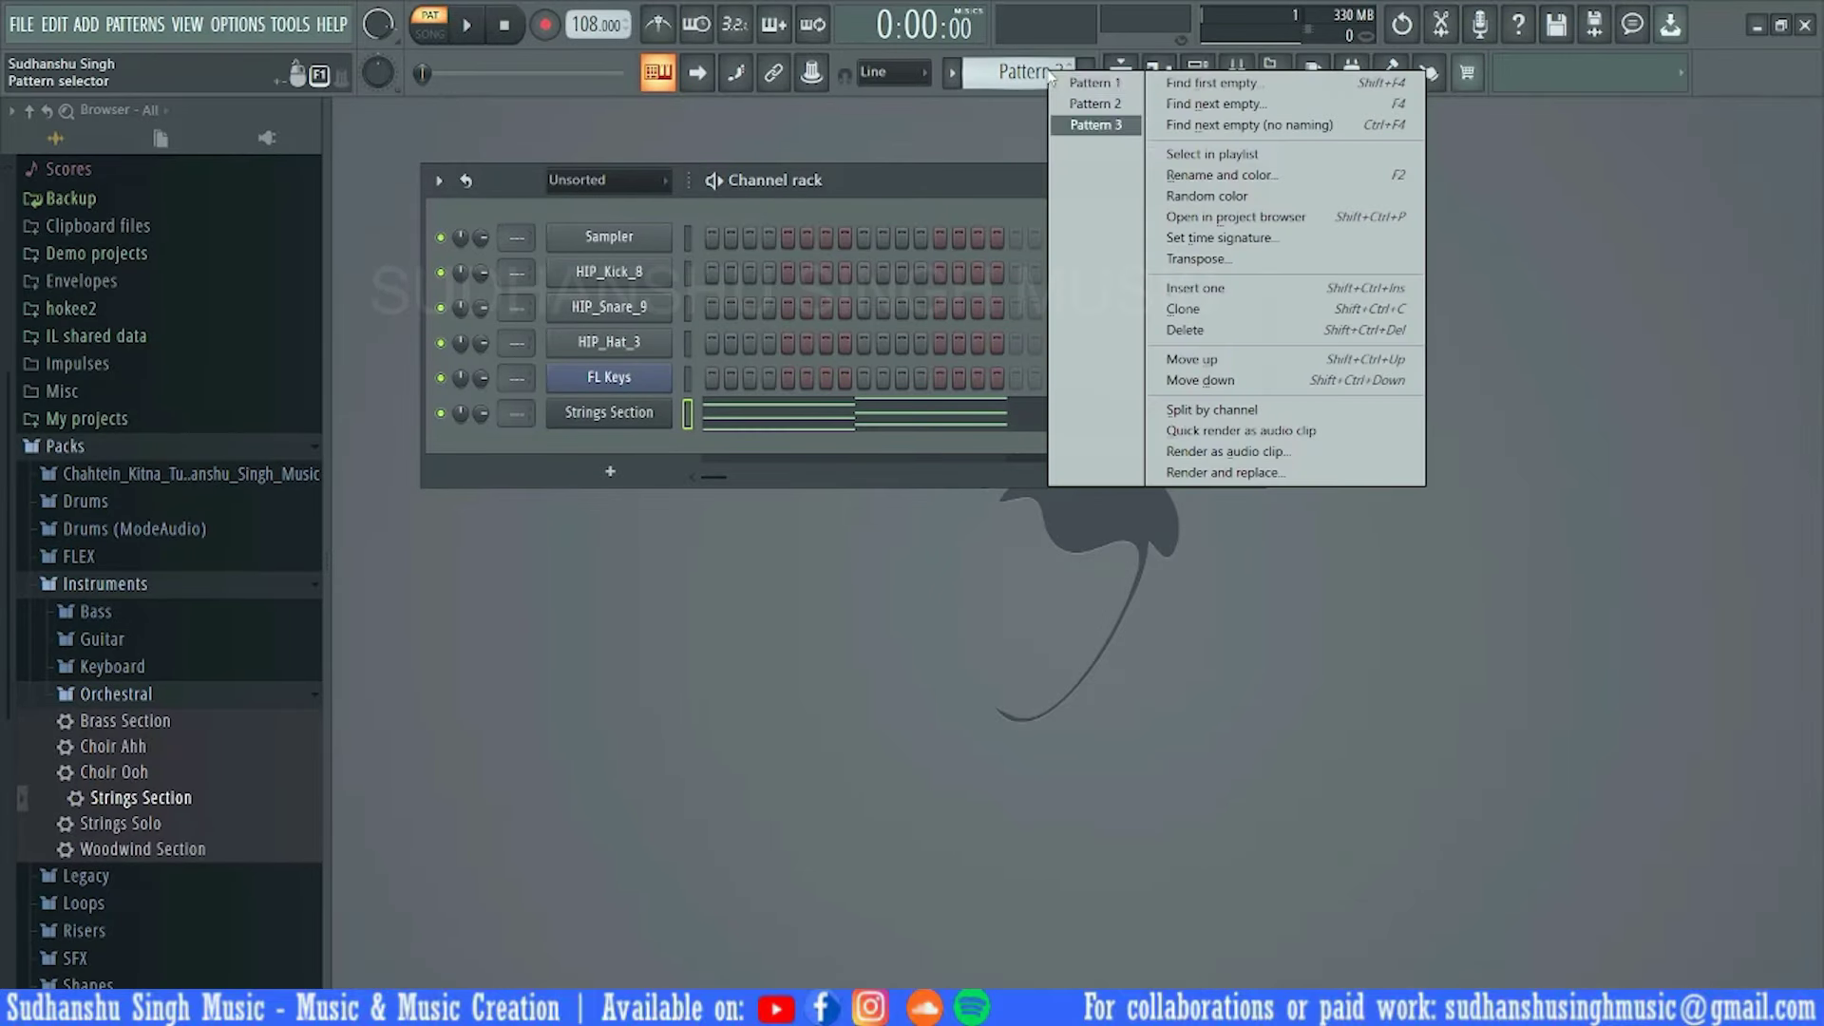
click(1069, 72)
drag(861, 184, 876, 185)
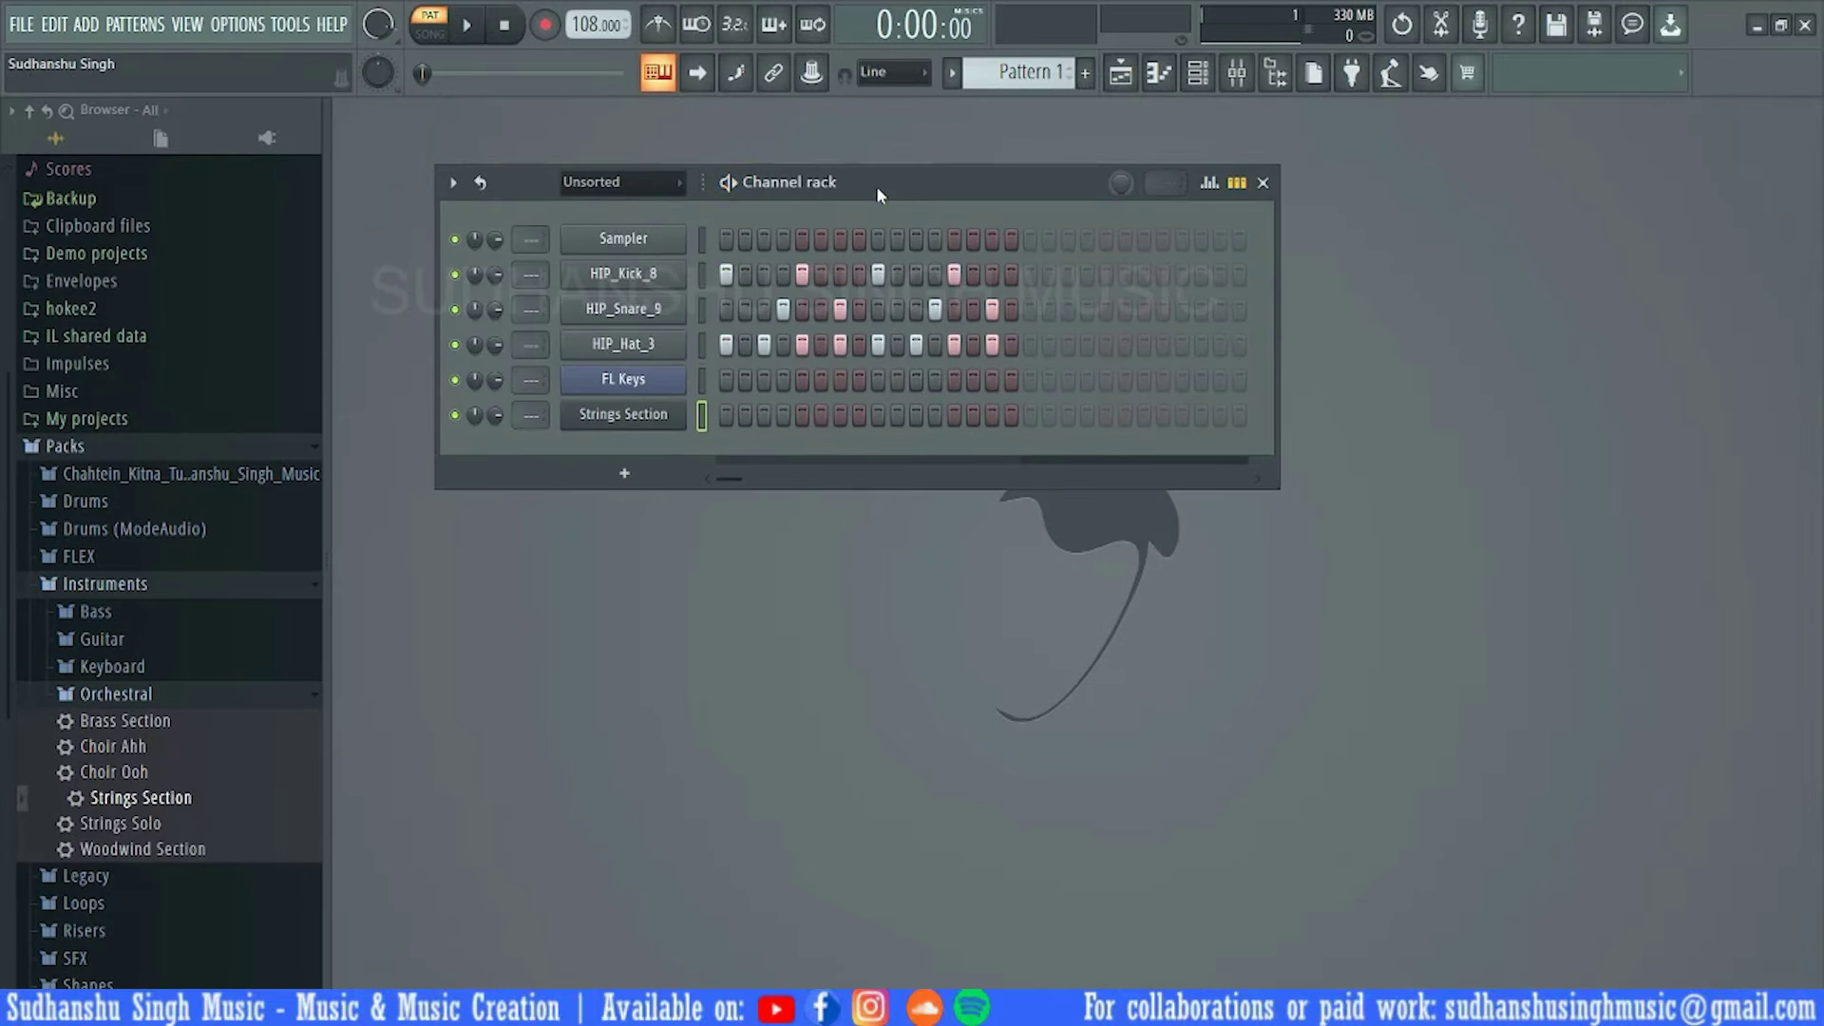
key(space)
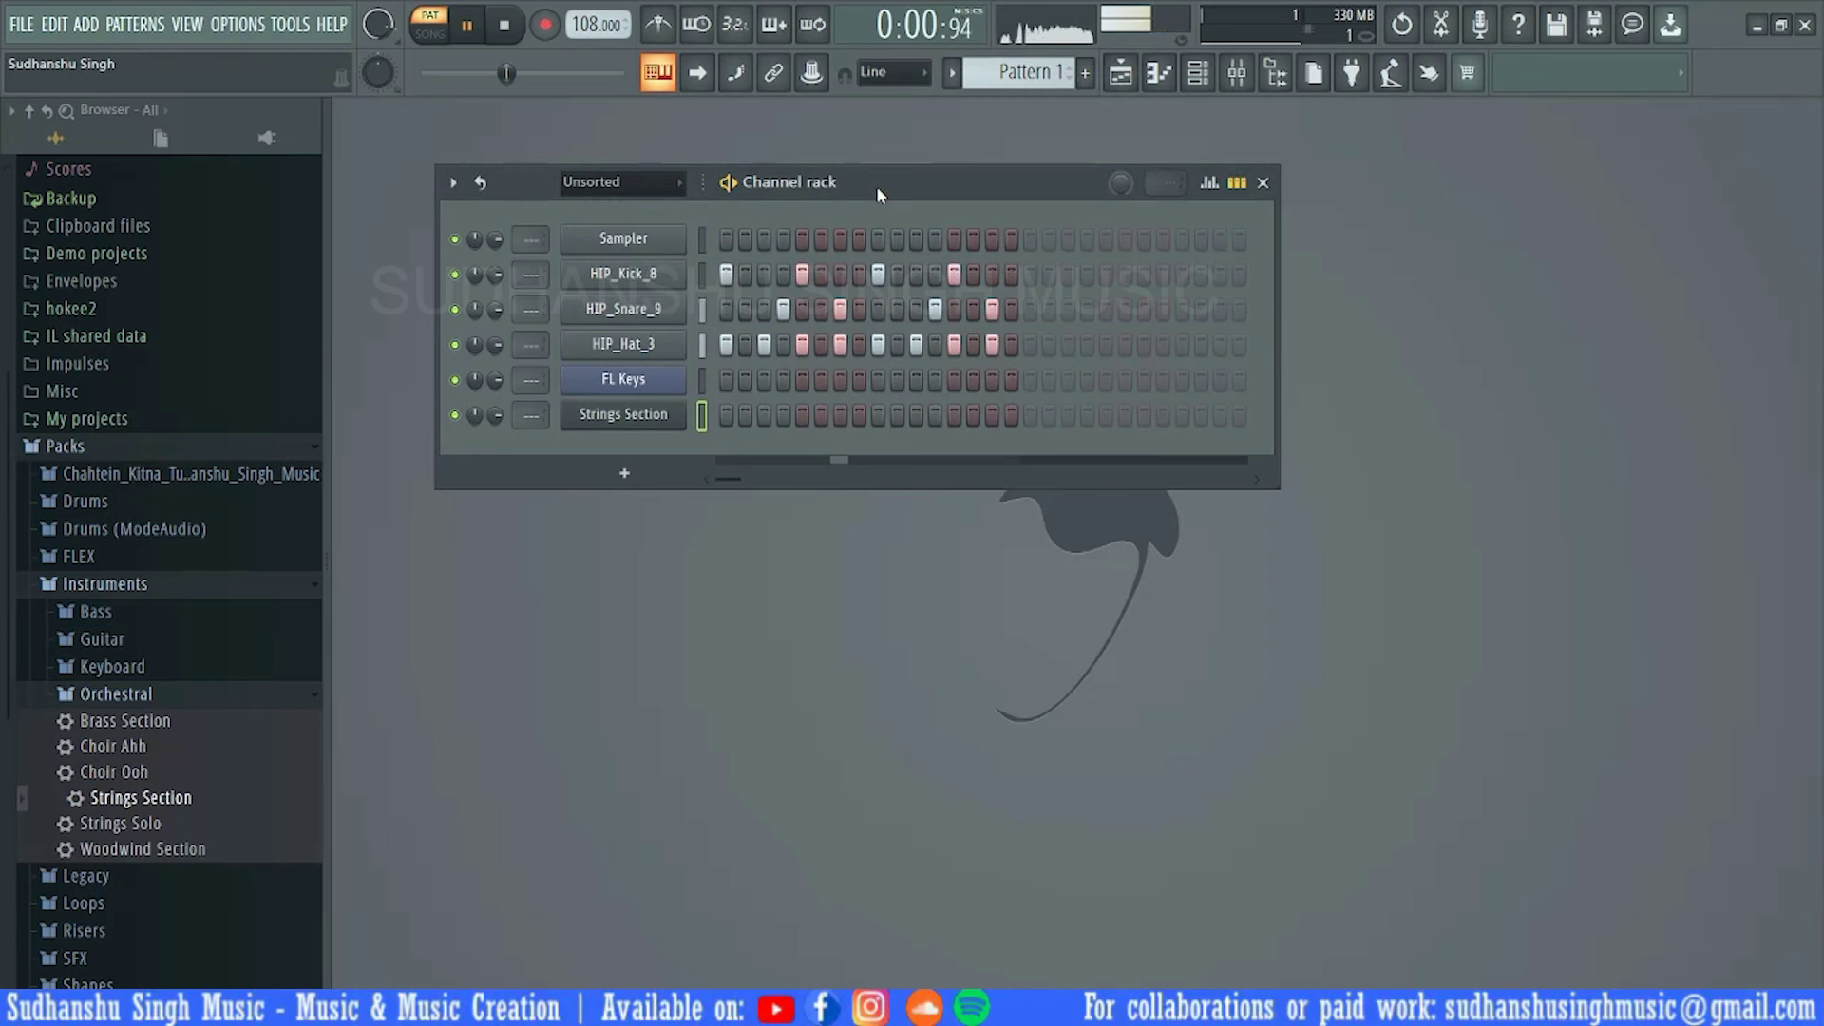
key(space)
Switch to Pattern 2, and play and stop its FL Keys melody
click(1040, 72)
click(1100, 104)
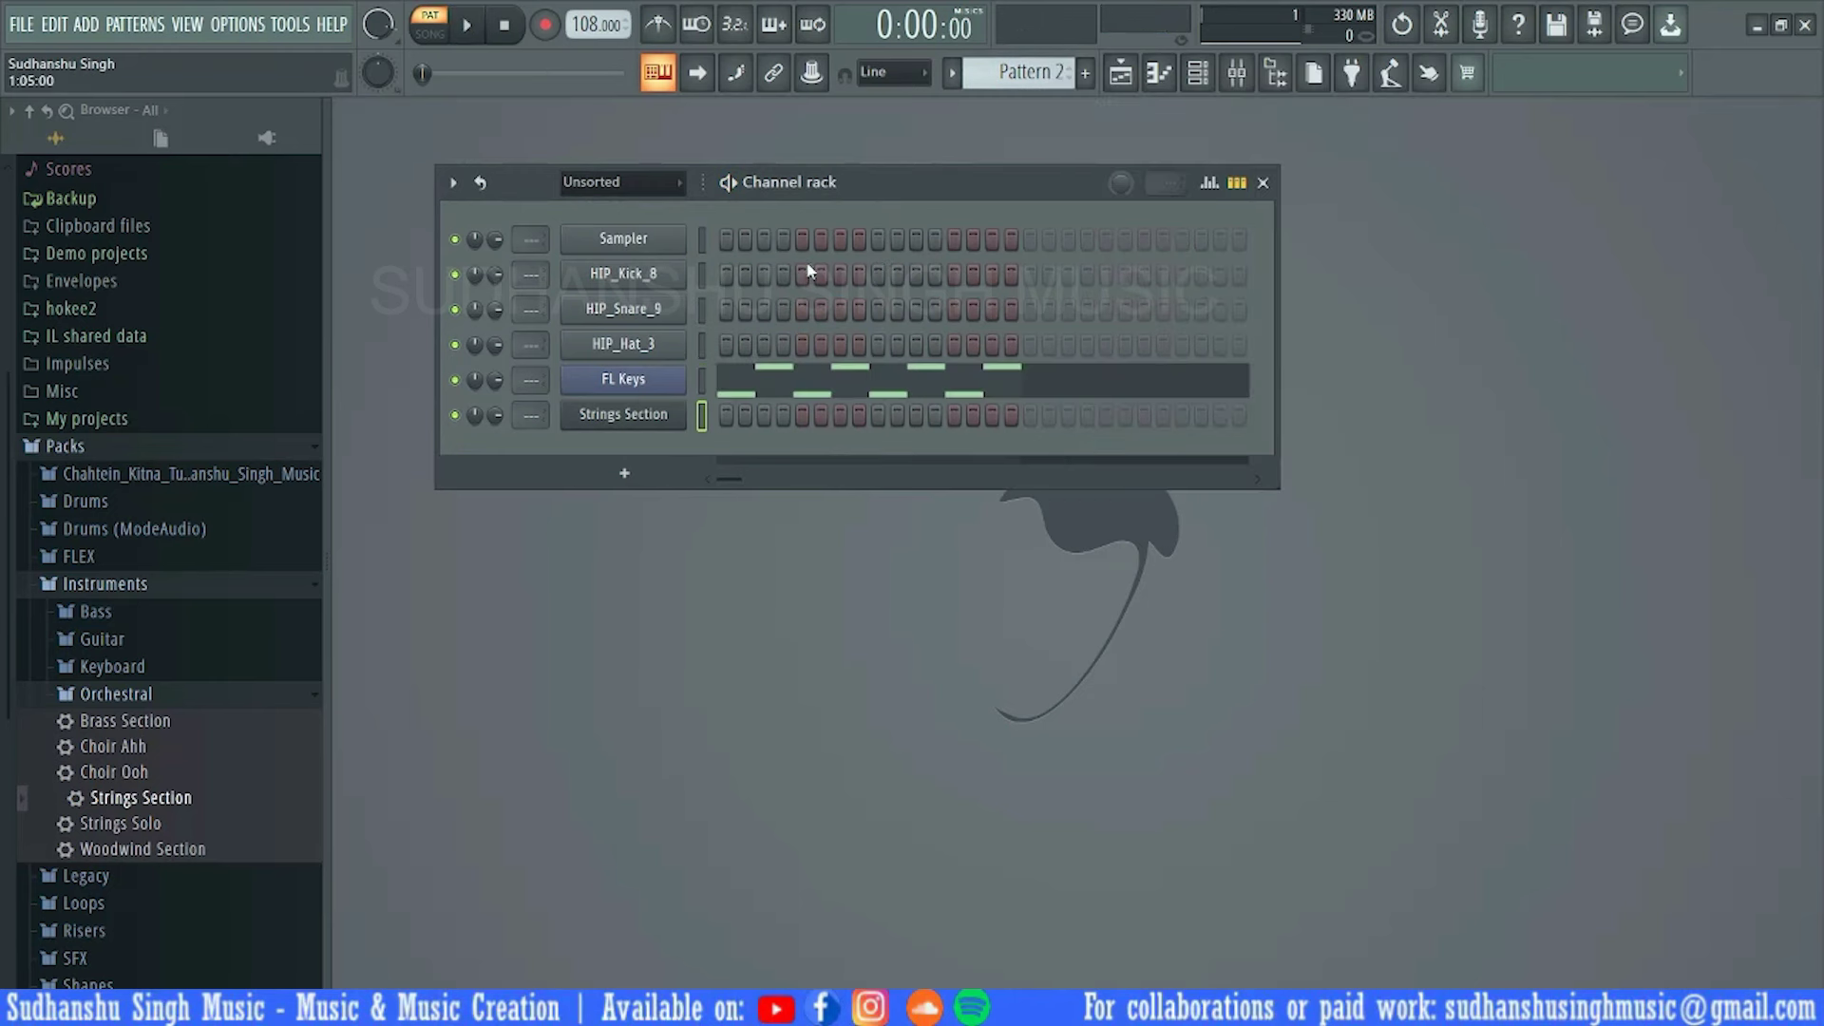
key(space)
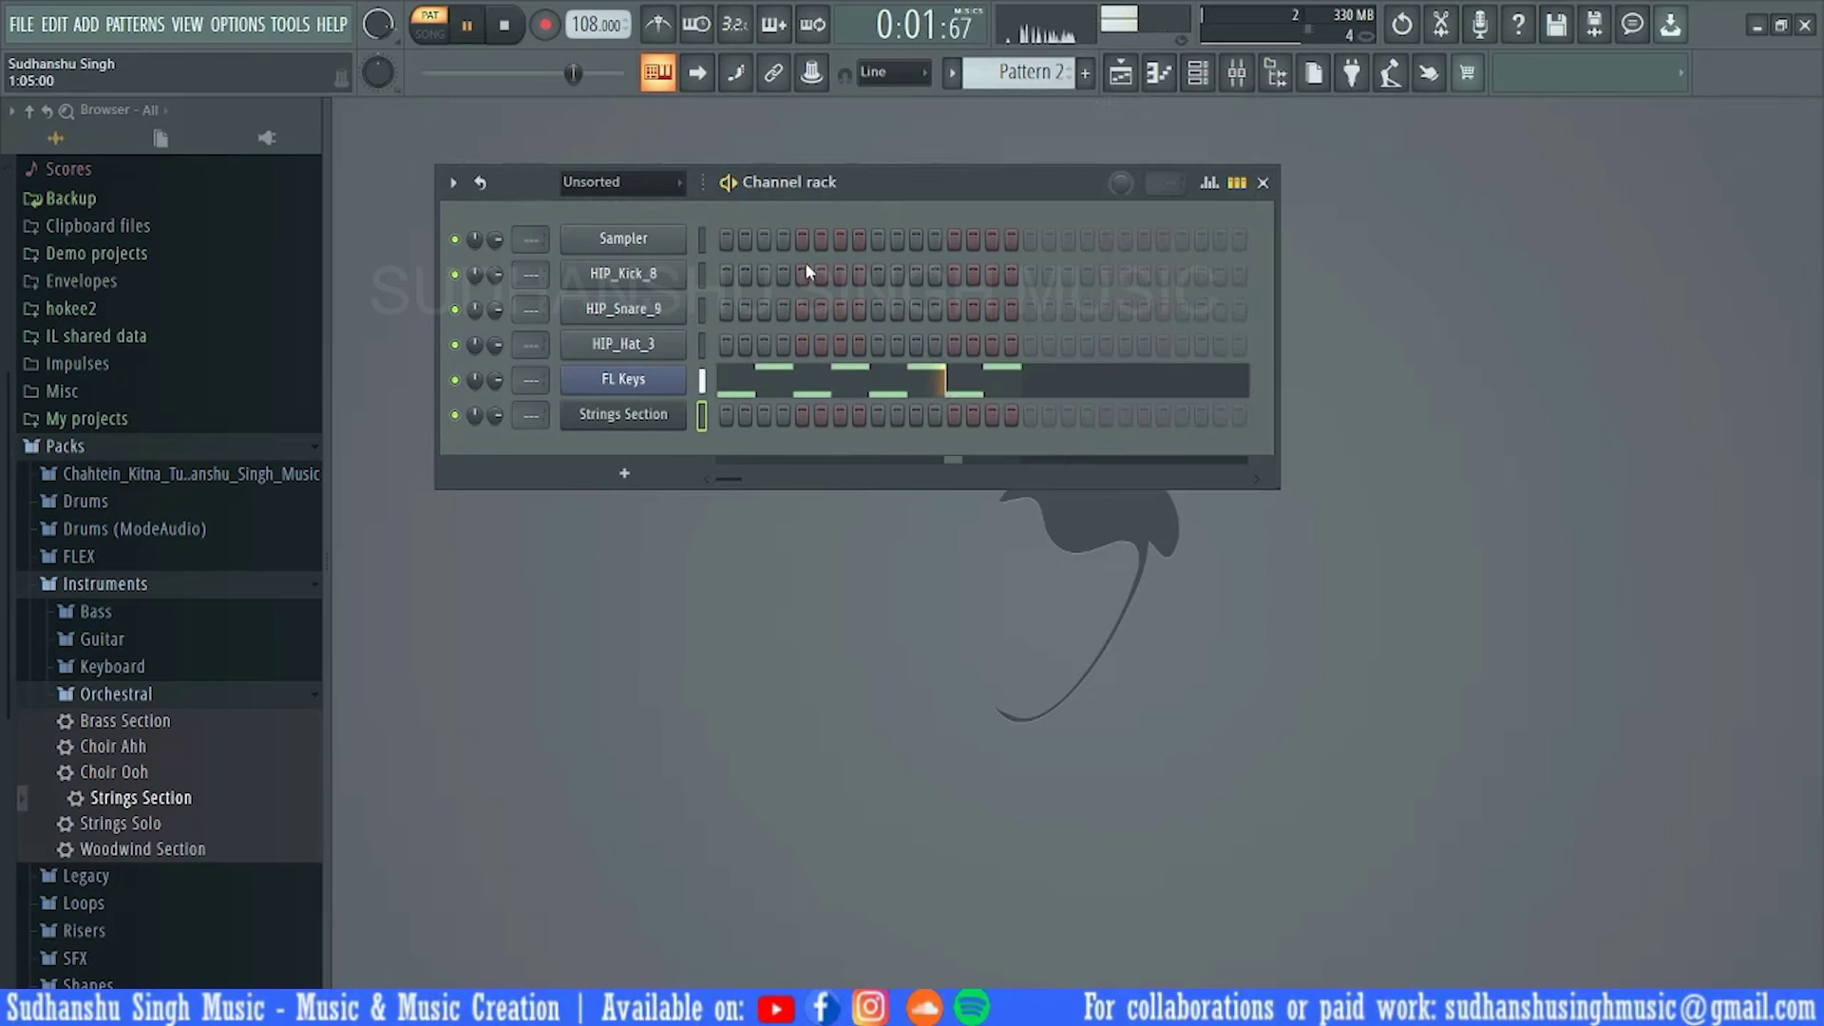
key(space)
Switch to Pattern 3, and play and stop its Strings Section chords
click(1041, 72)
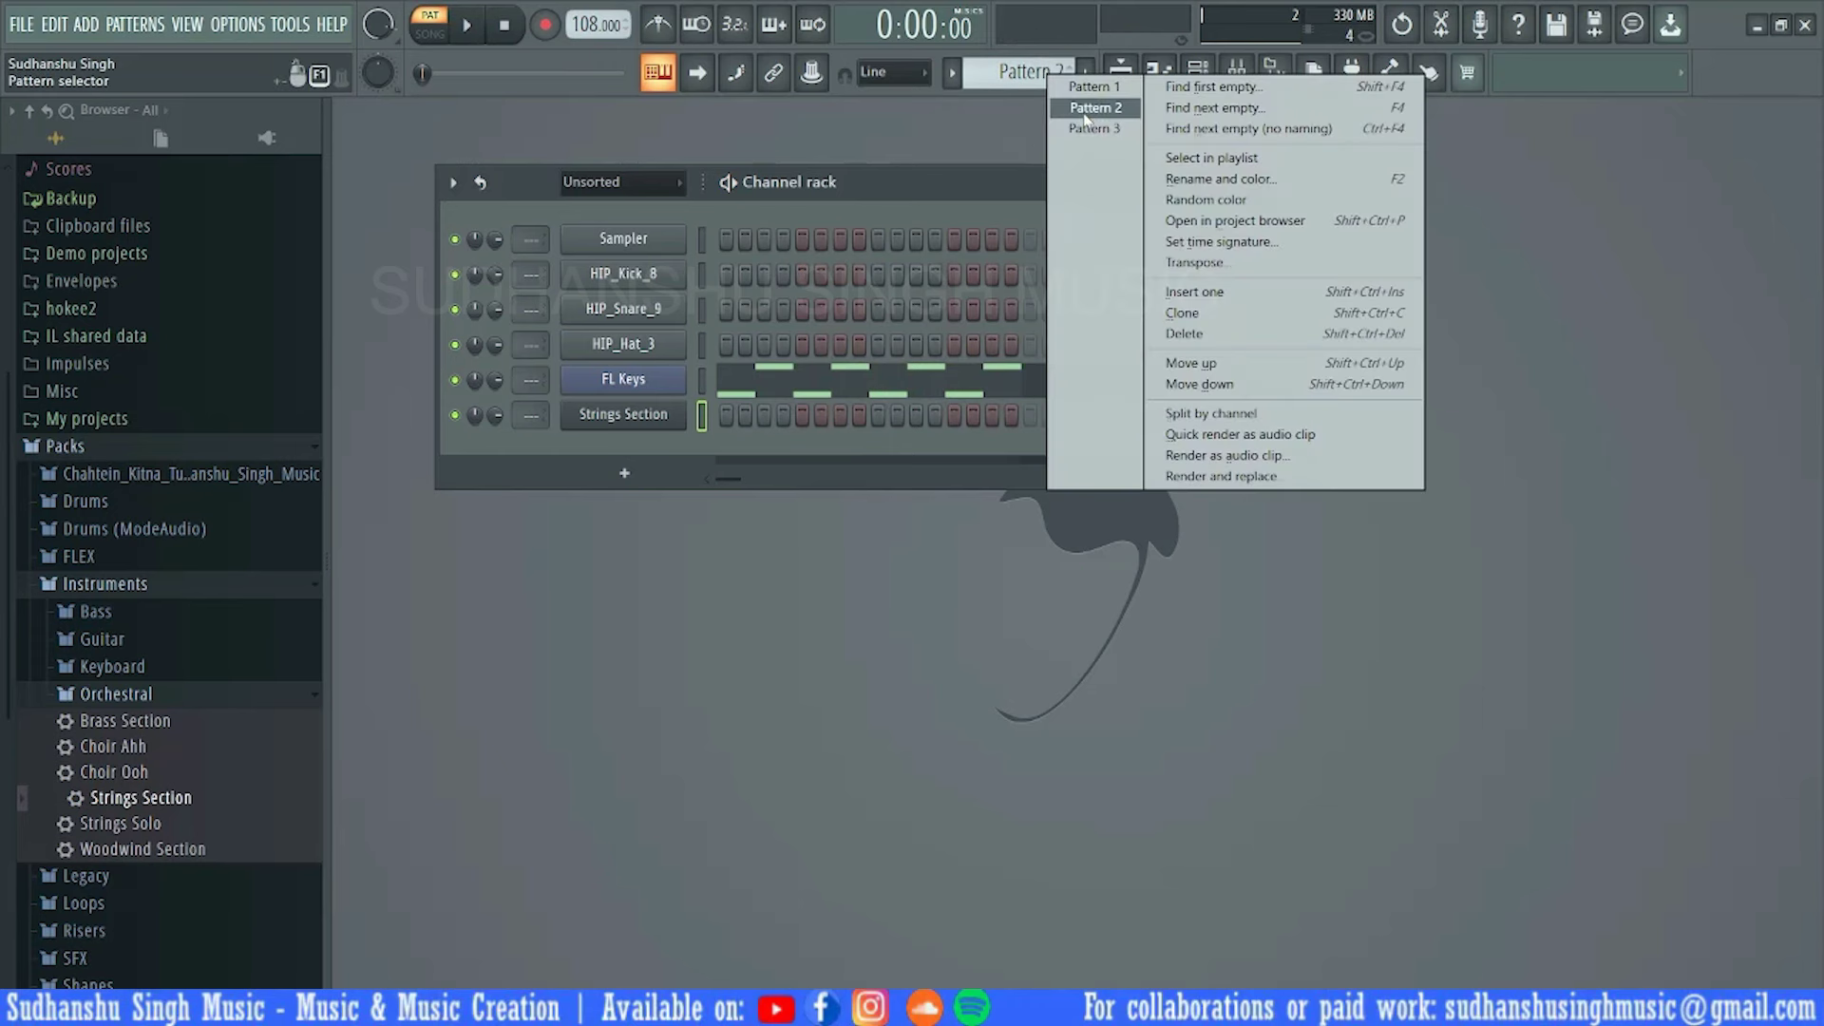
click(1092, 127)
key(space)
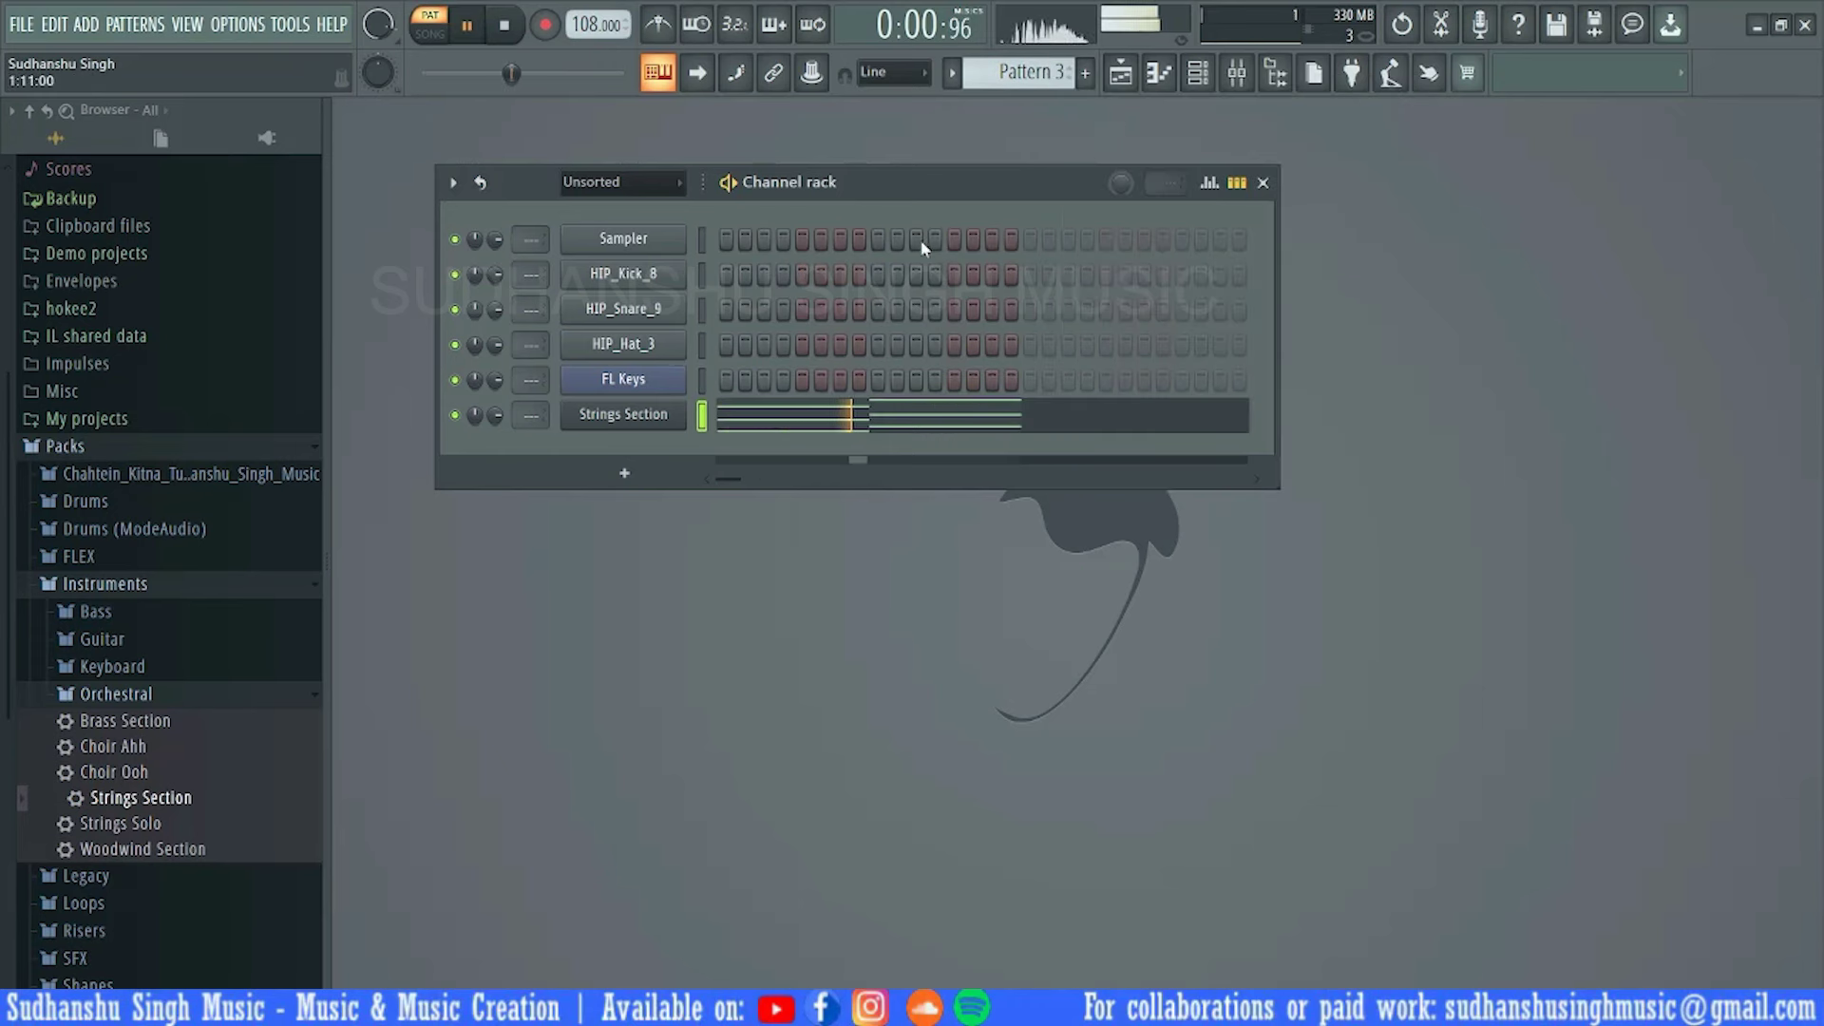
key(space)
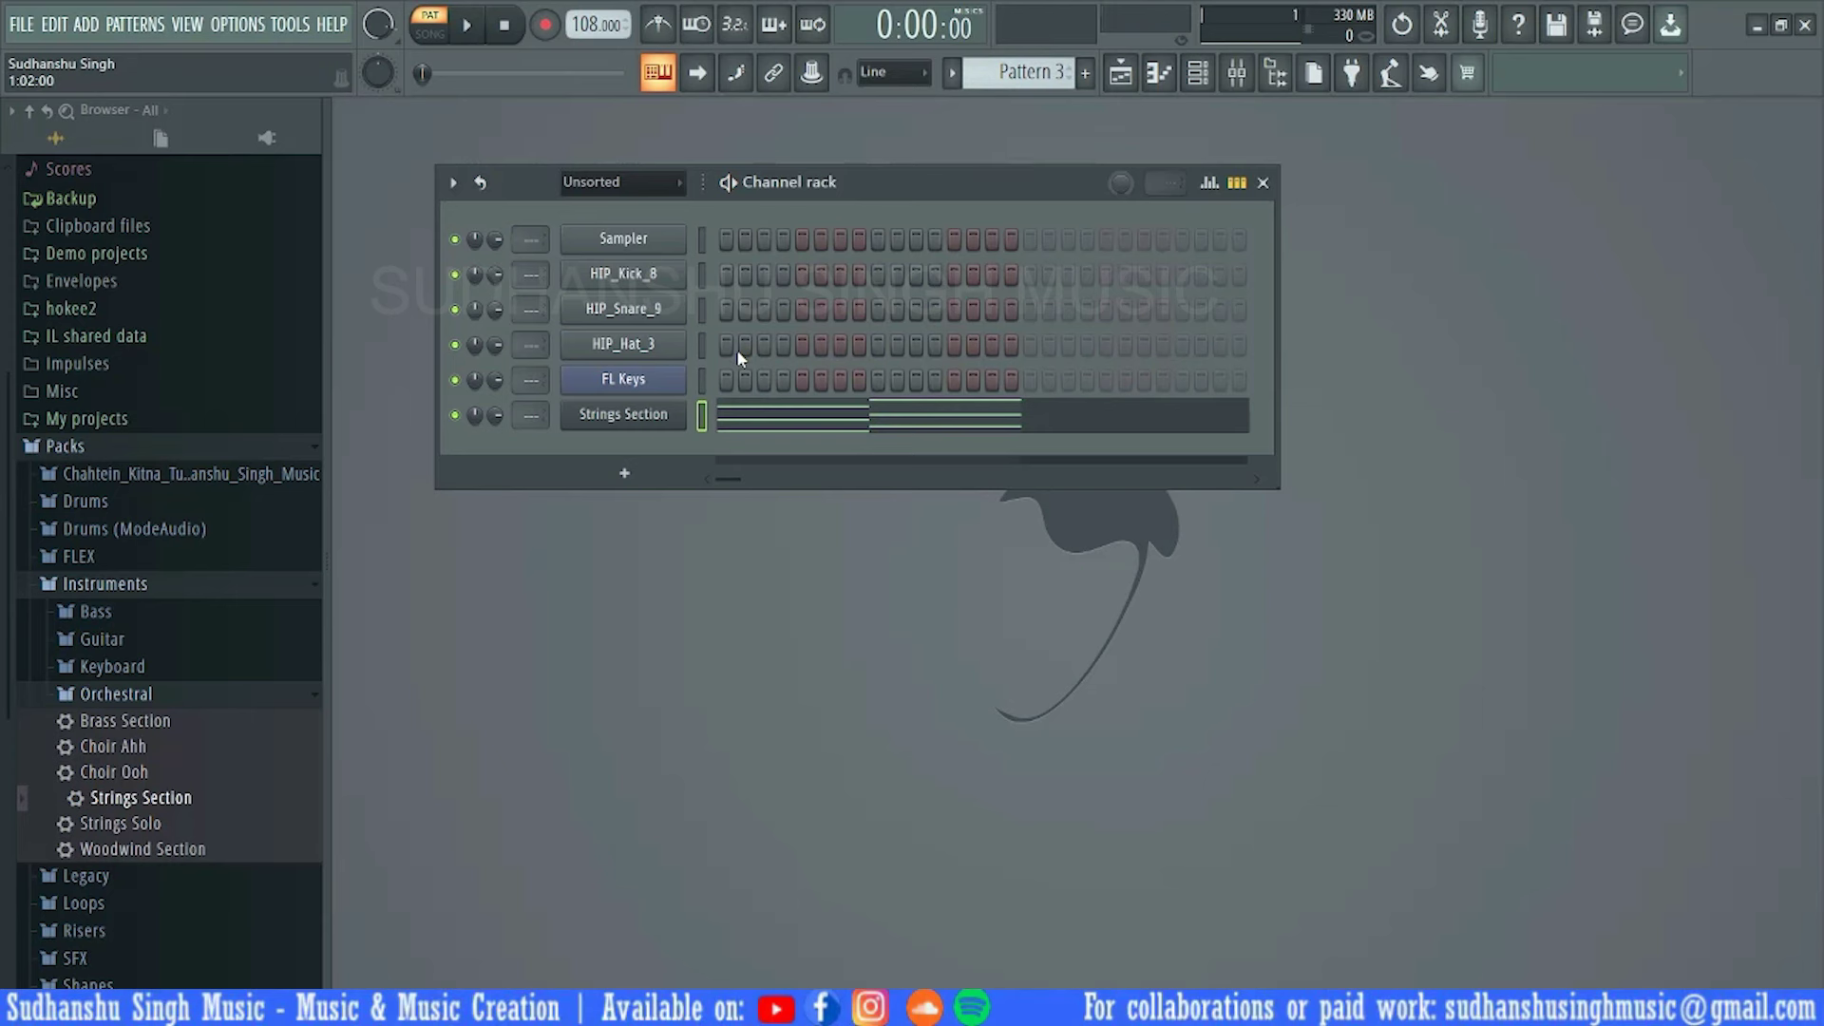
drag(911, 178, 936, 179)
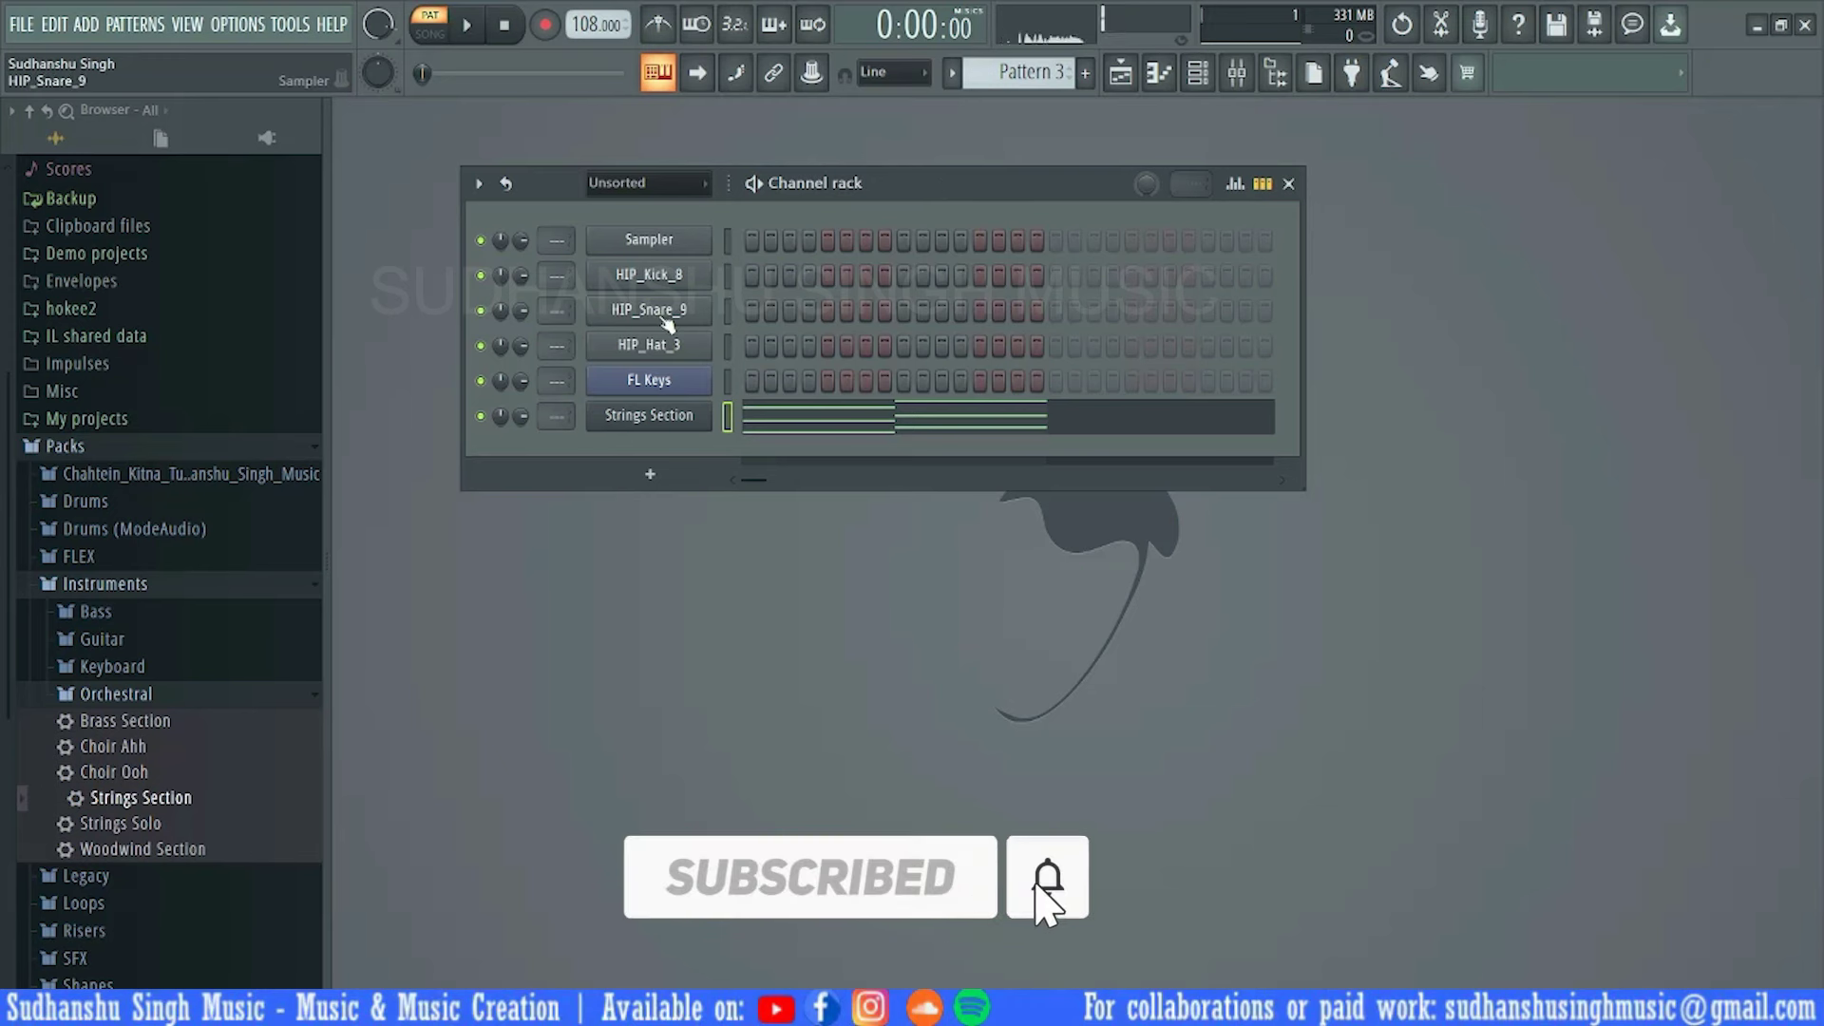
click(673, 384)
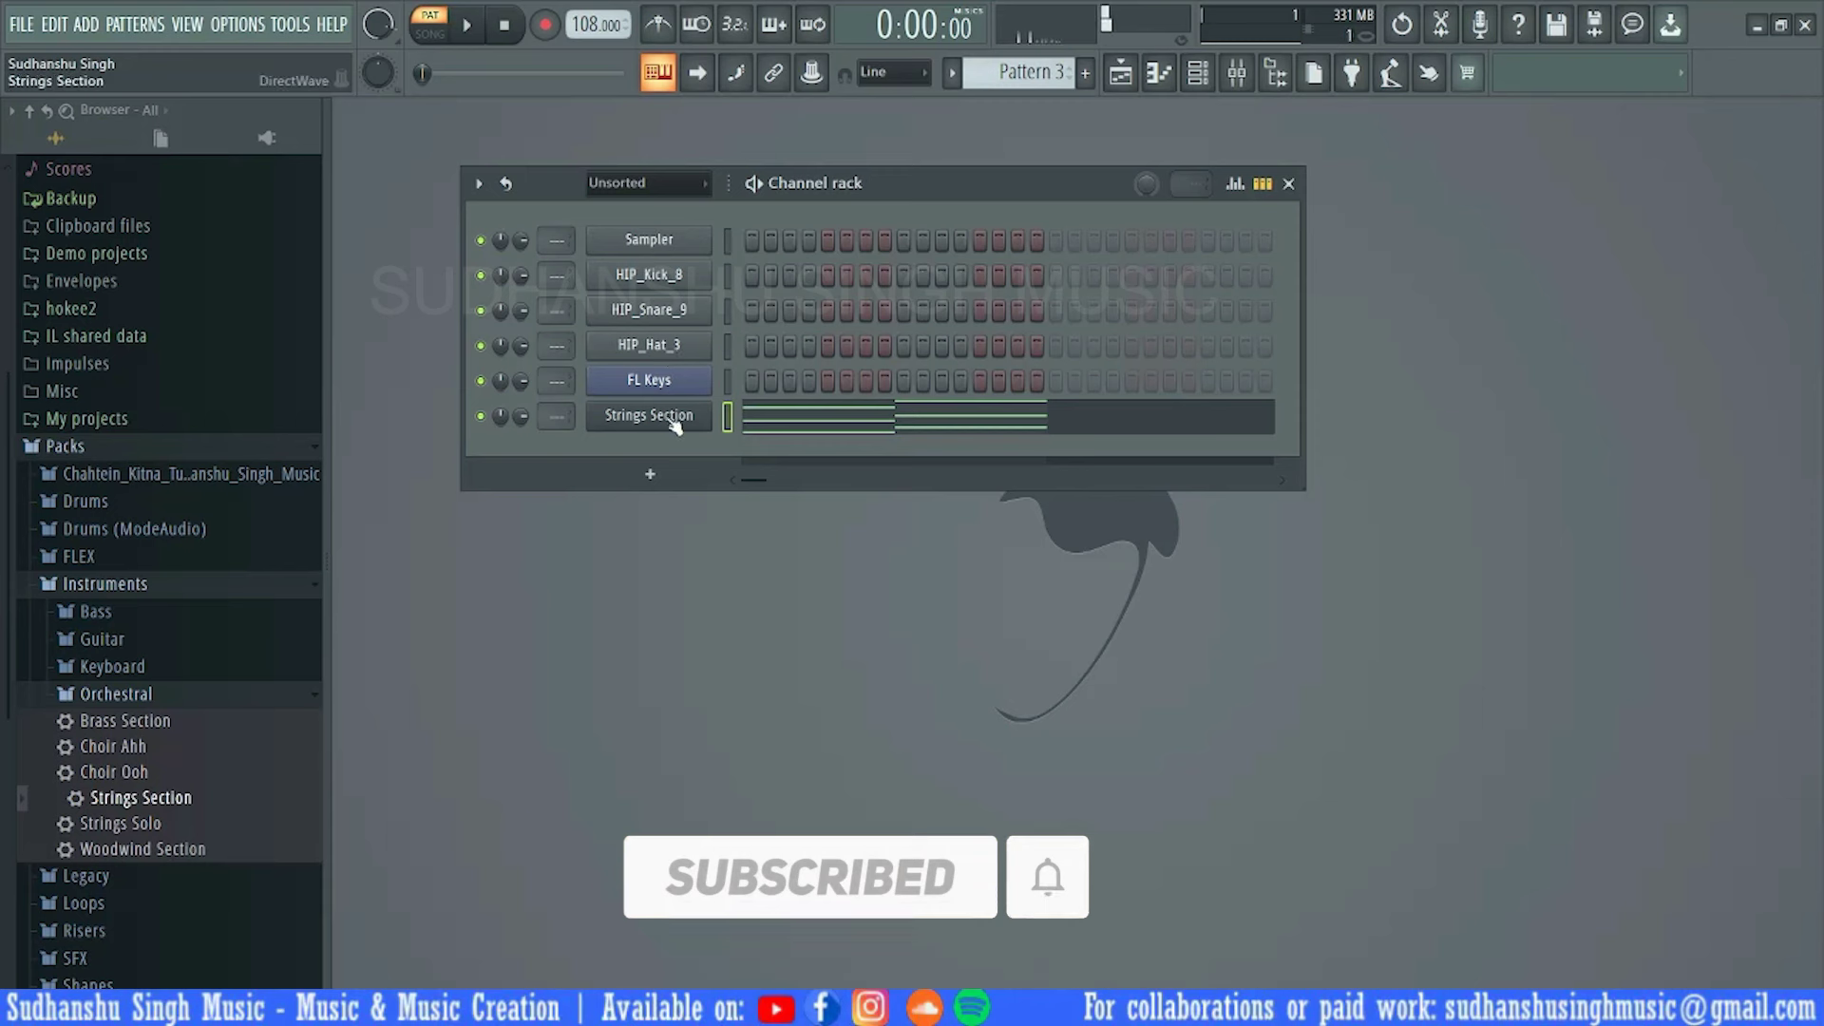
click(673, 418)
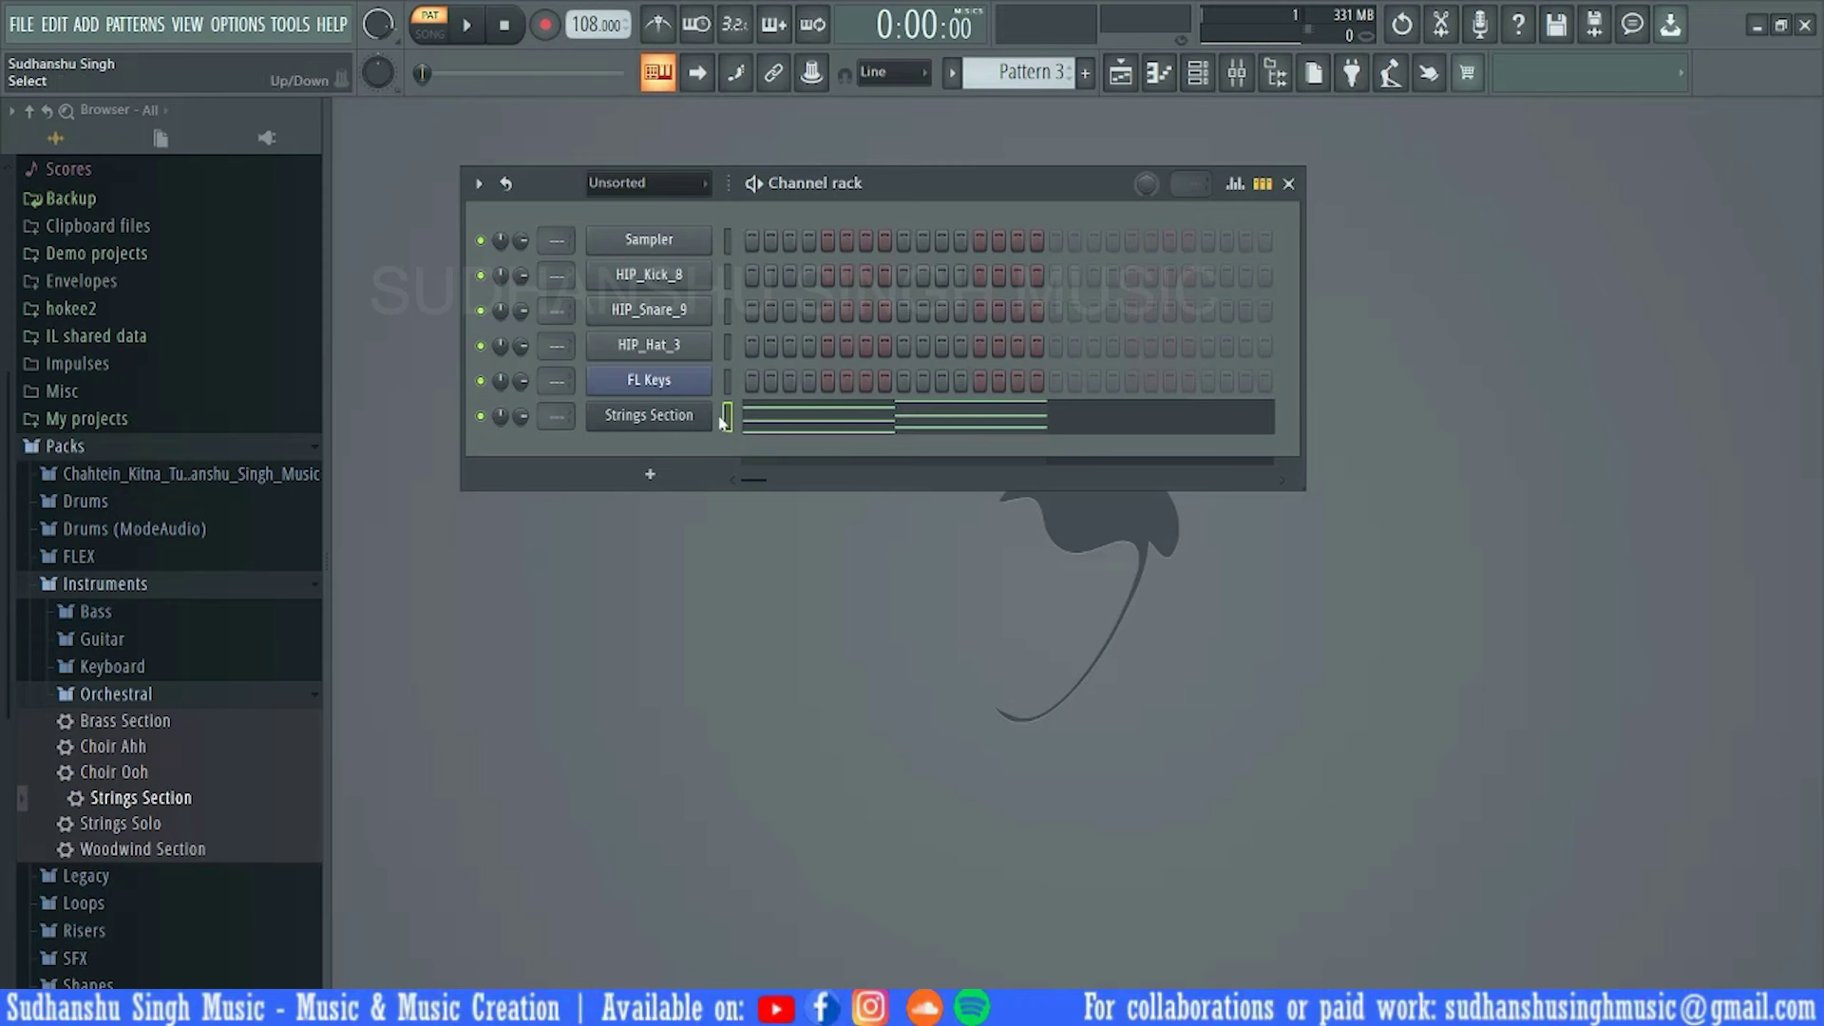
Move the Strings Section chords from Pattern 3 into Pattern 2 and back into Pattern 3
click(1036, 72)
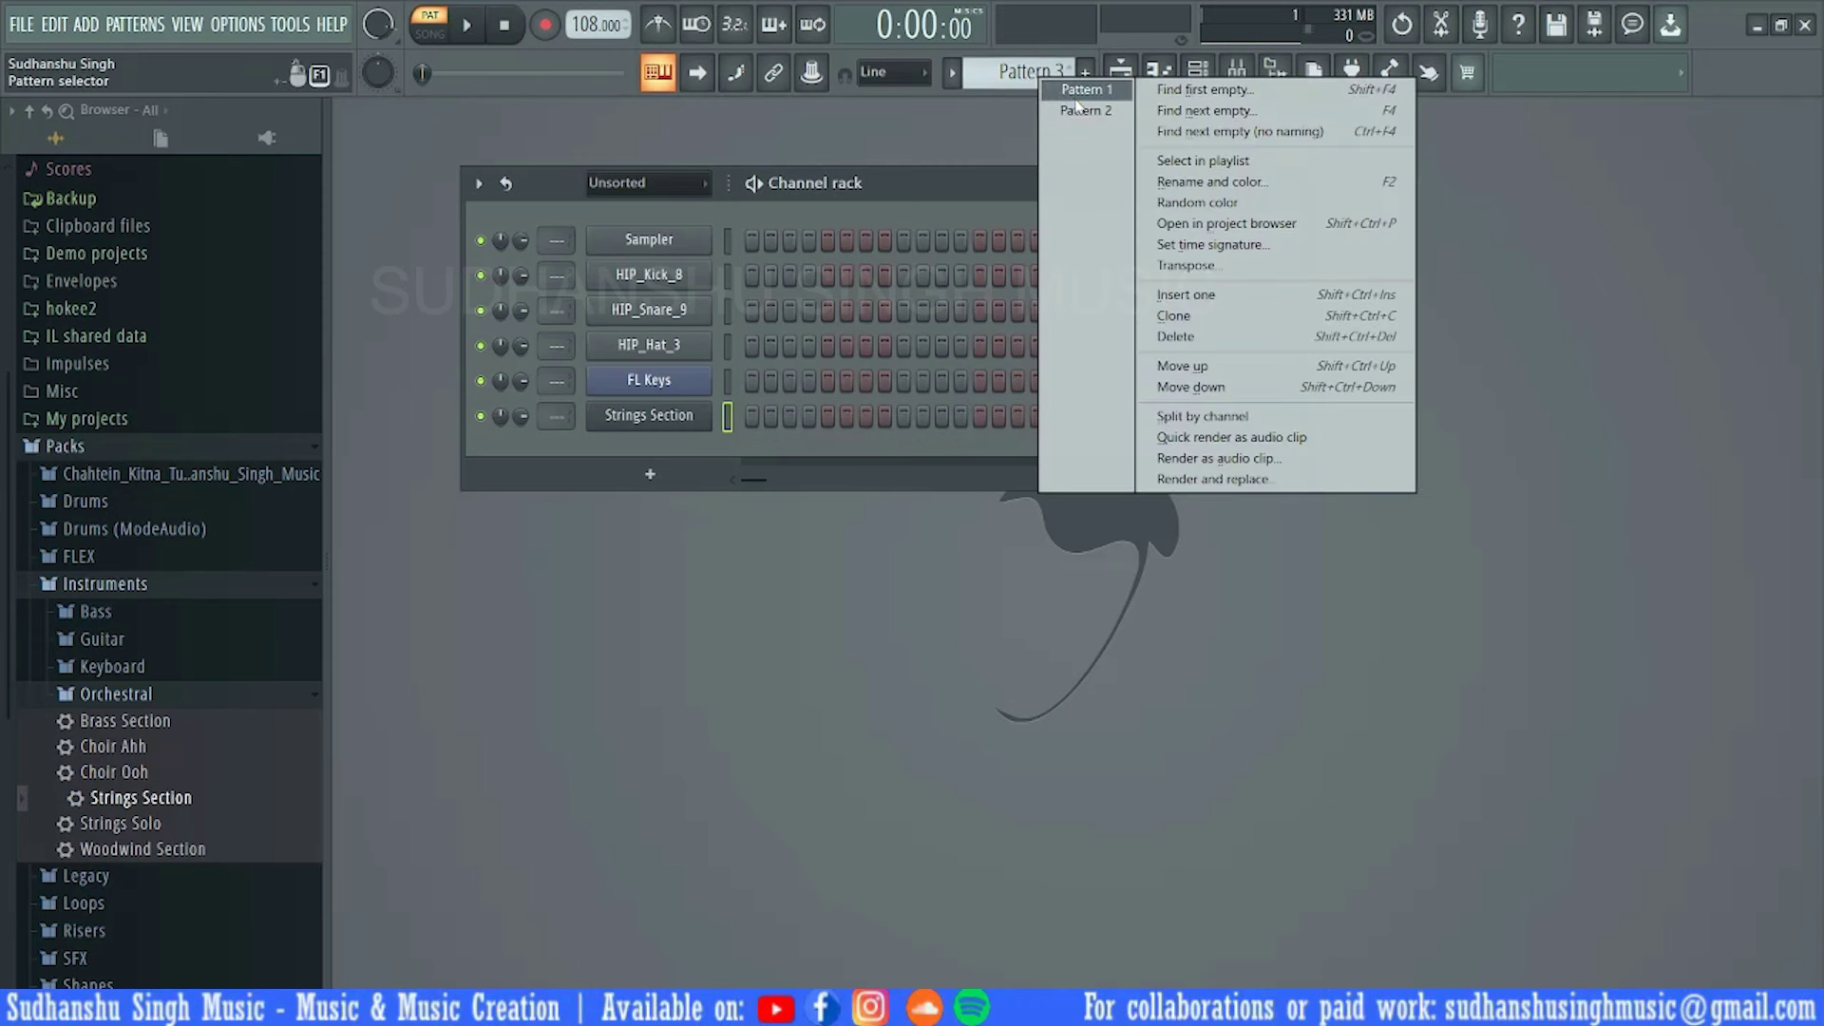
click(1080, 110)
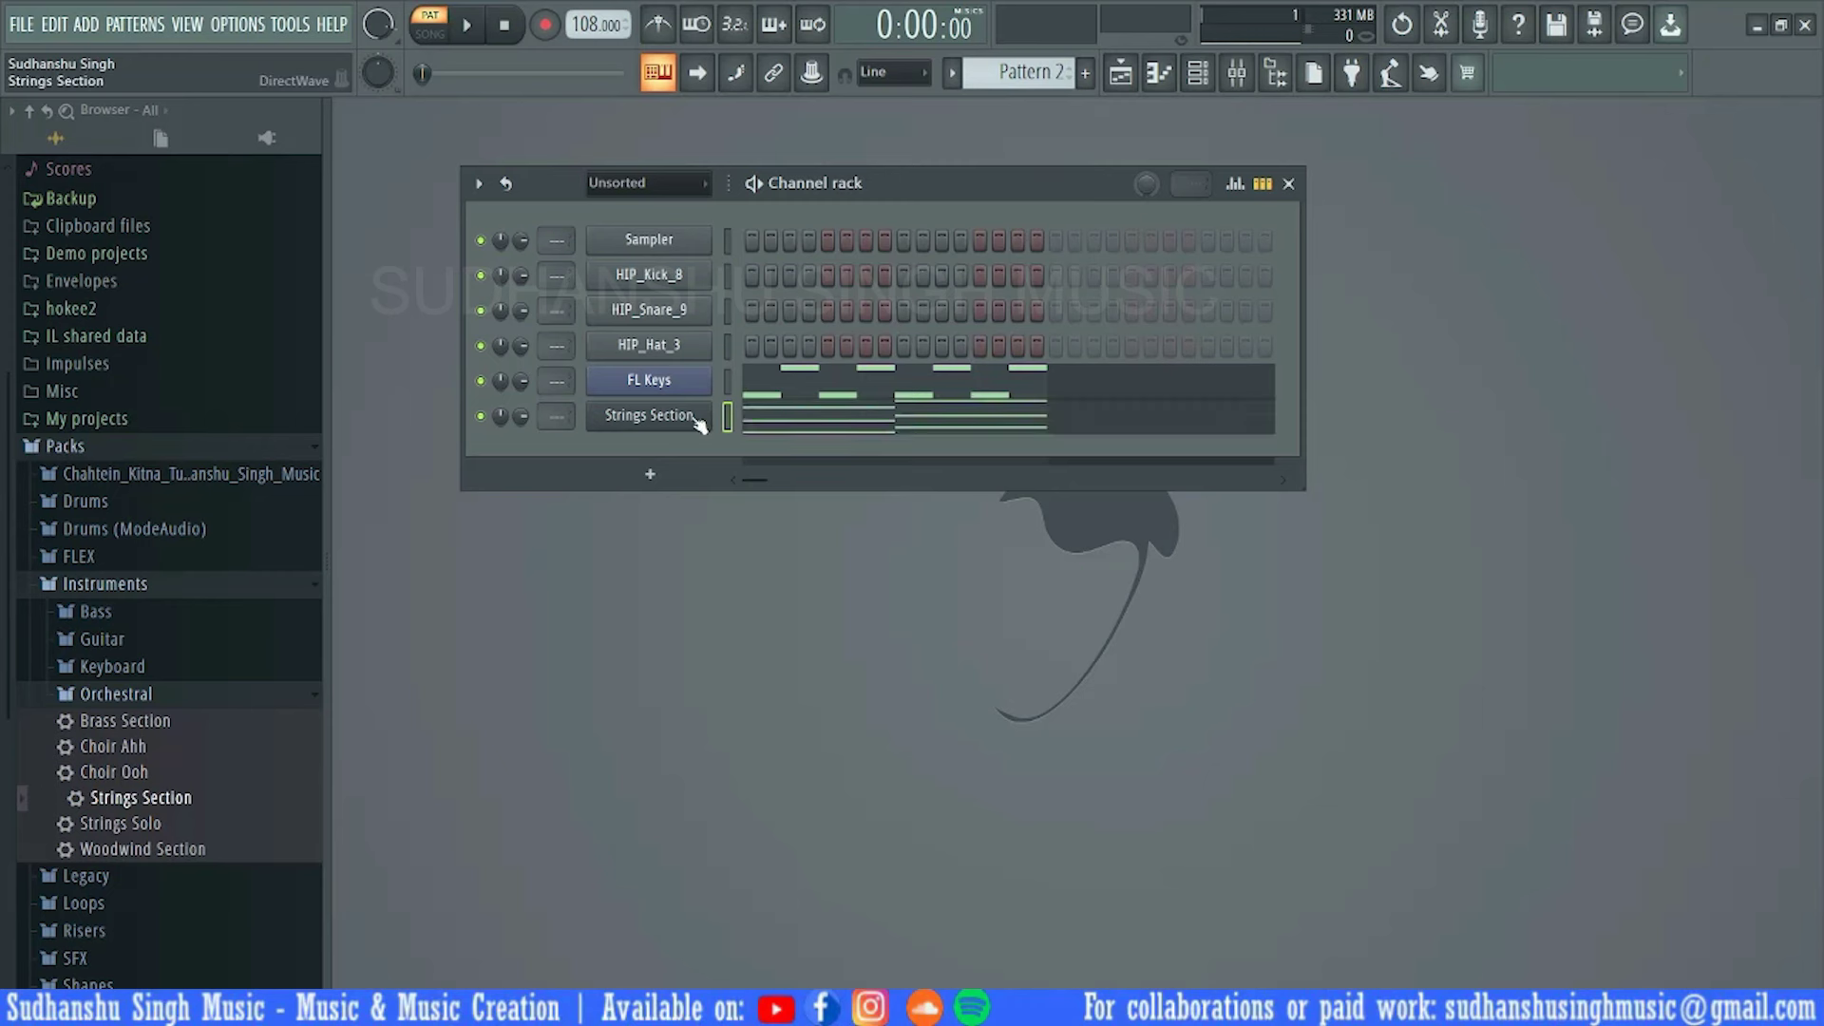
click(1085, 73)
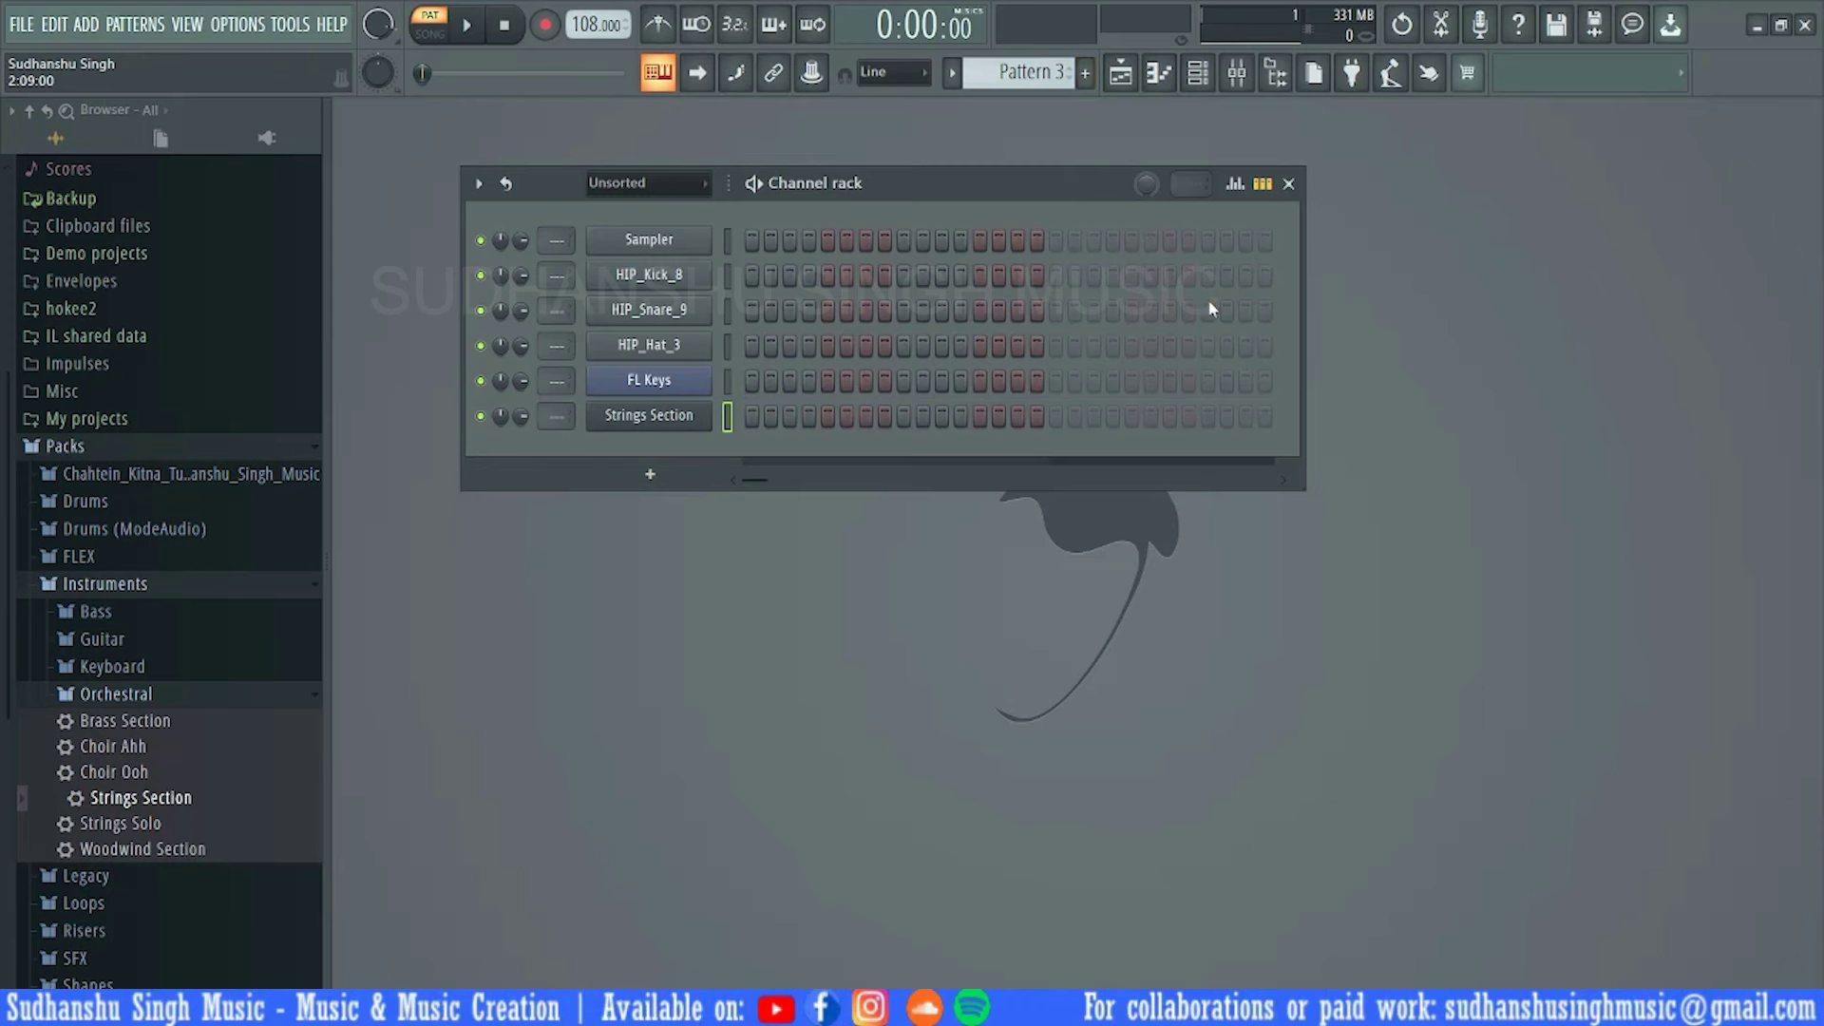
key(ctrl+v)
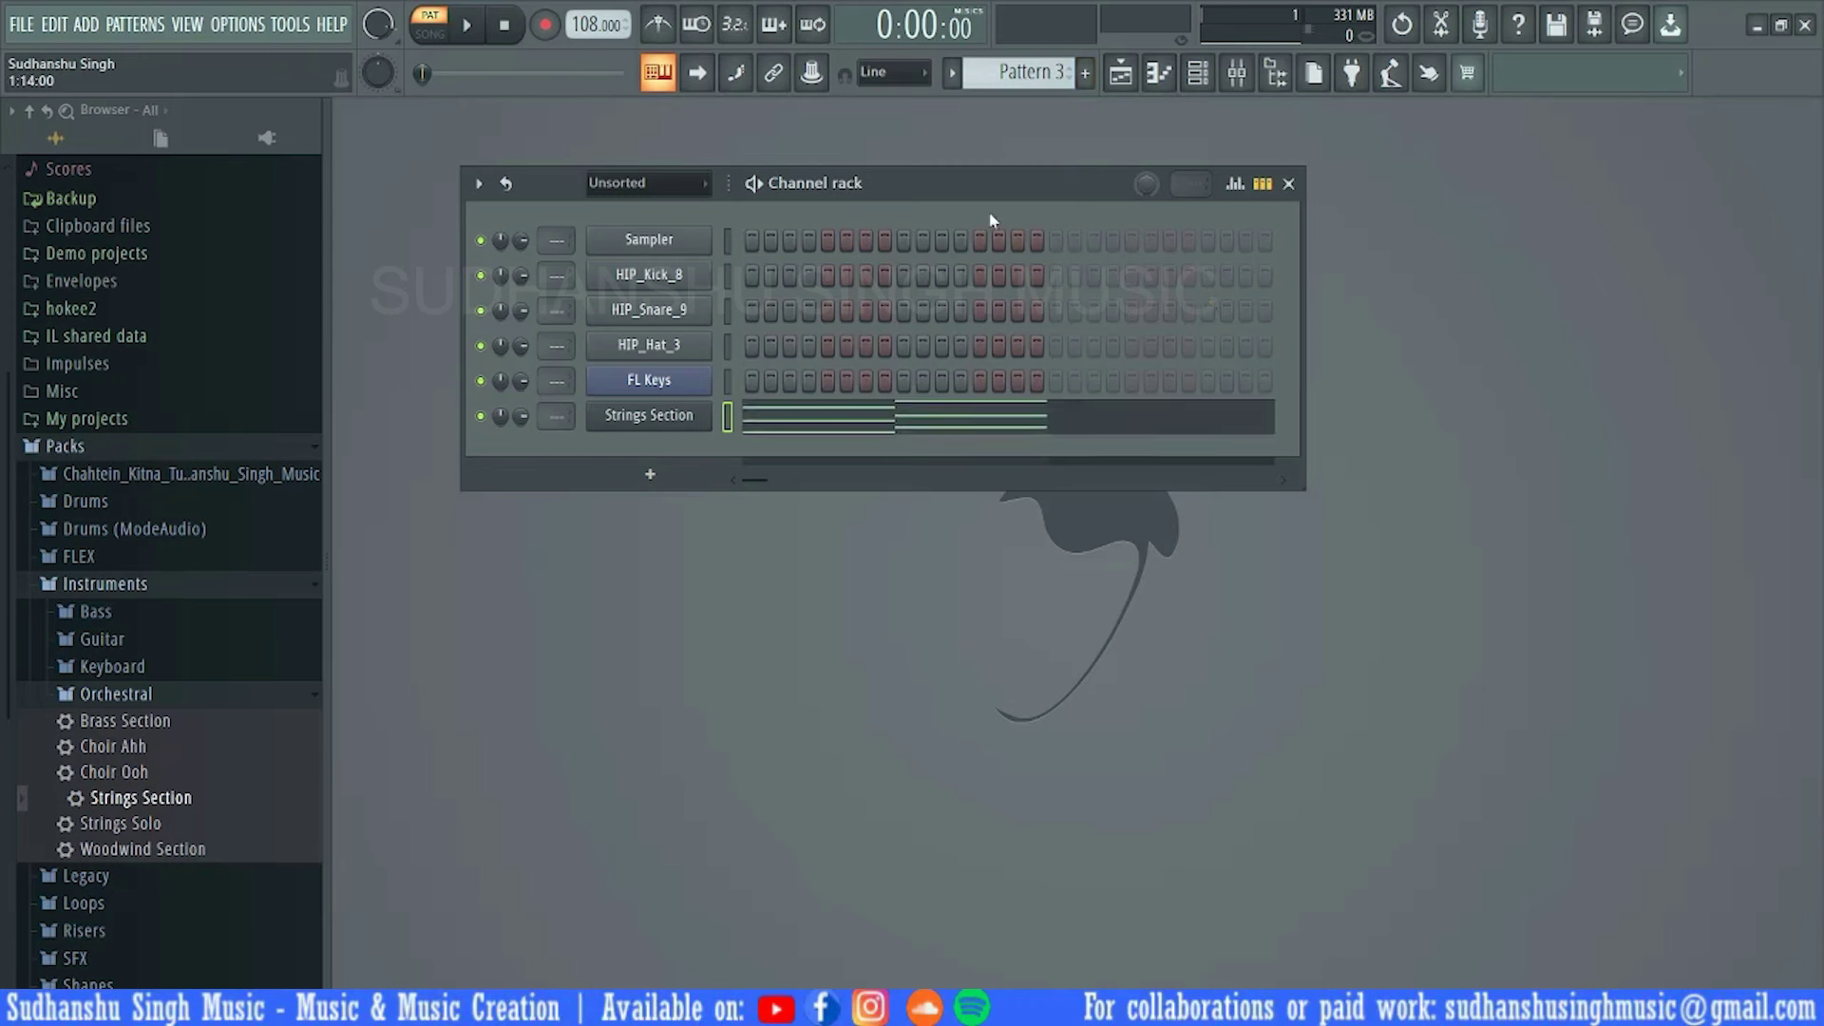
Widen the Channel rack to show more steps per channel and reposition it beside the browser
drag(988, 182, 869, 184)
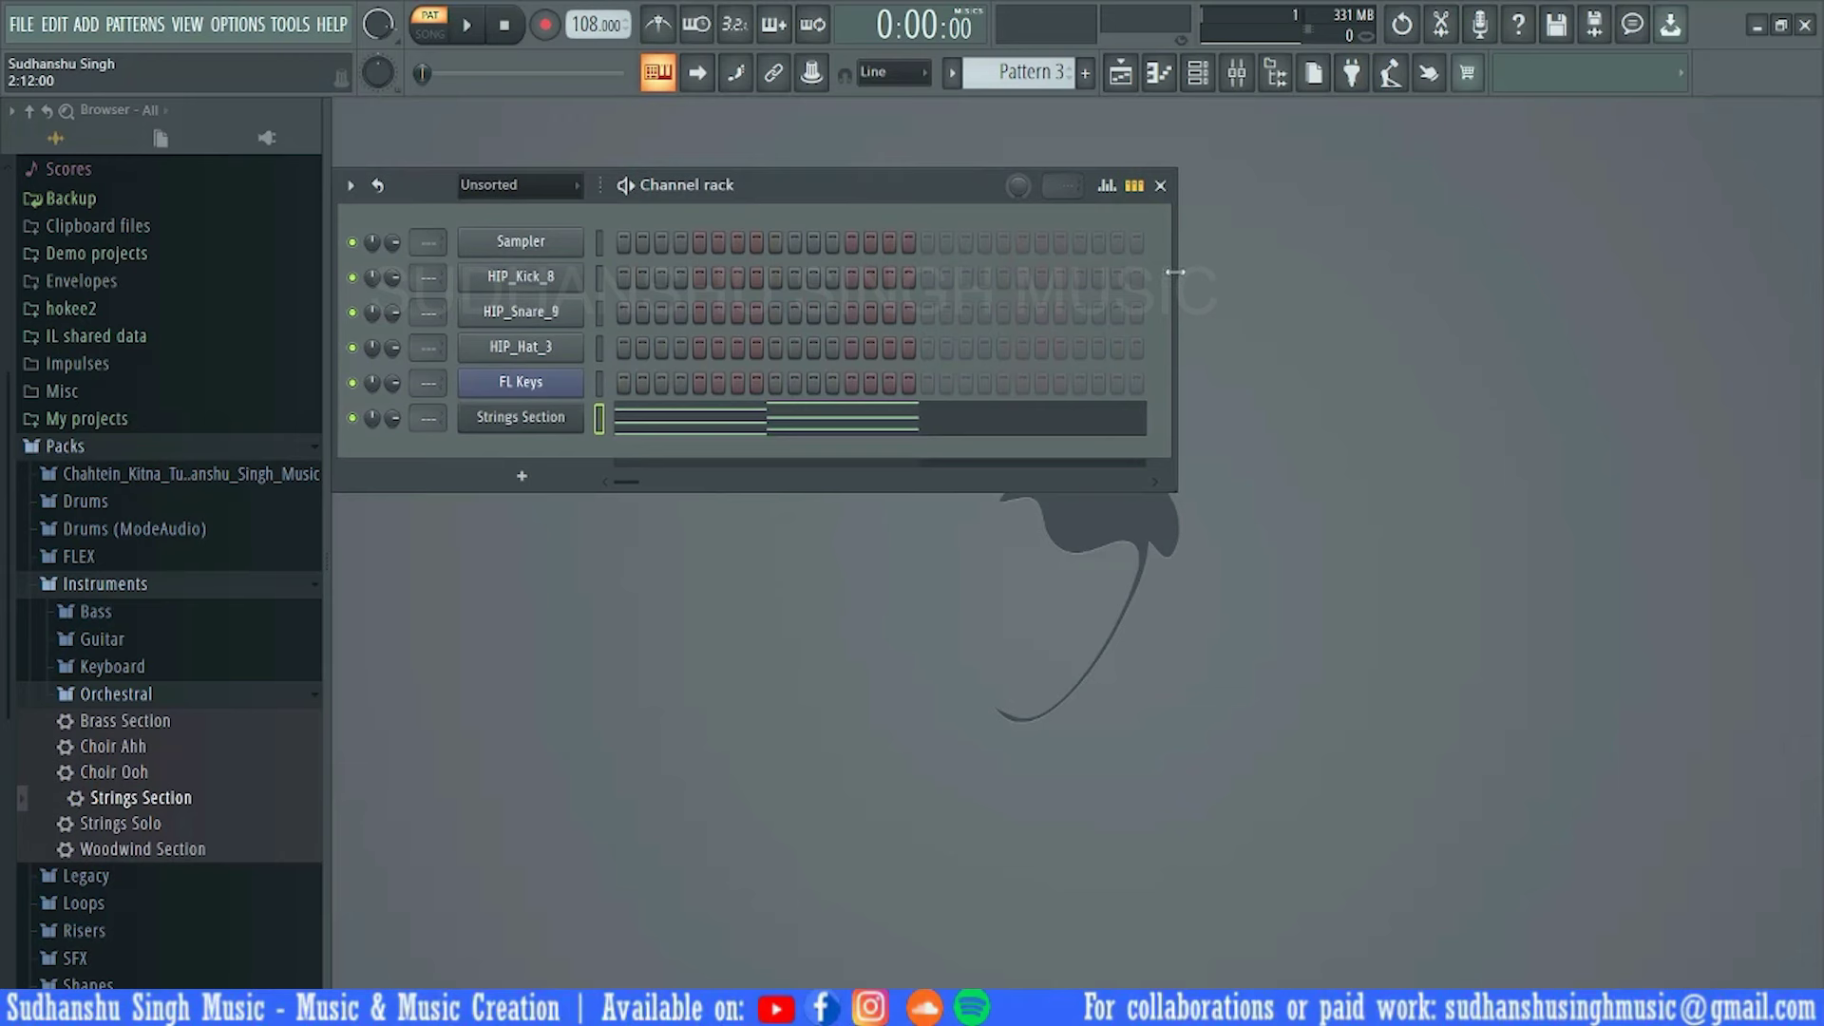
drag(1167, 280, 1819, 276)
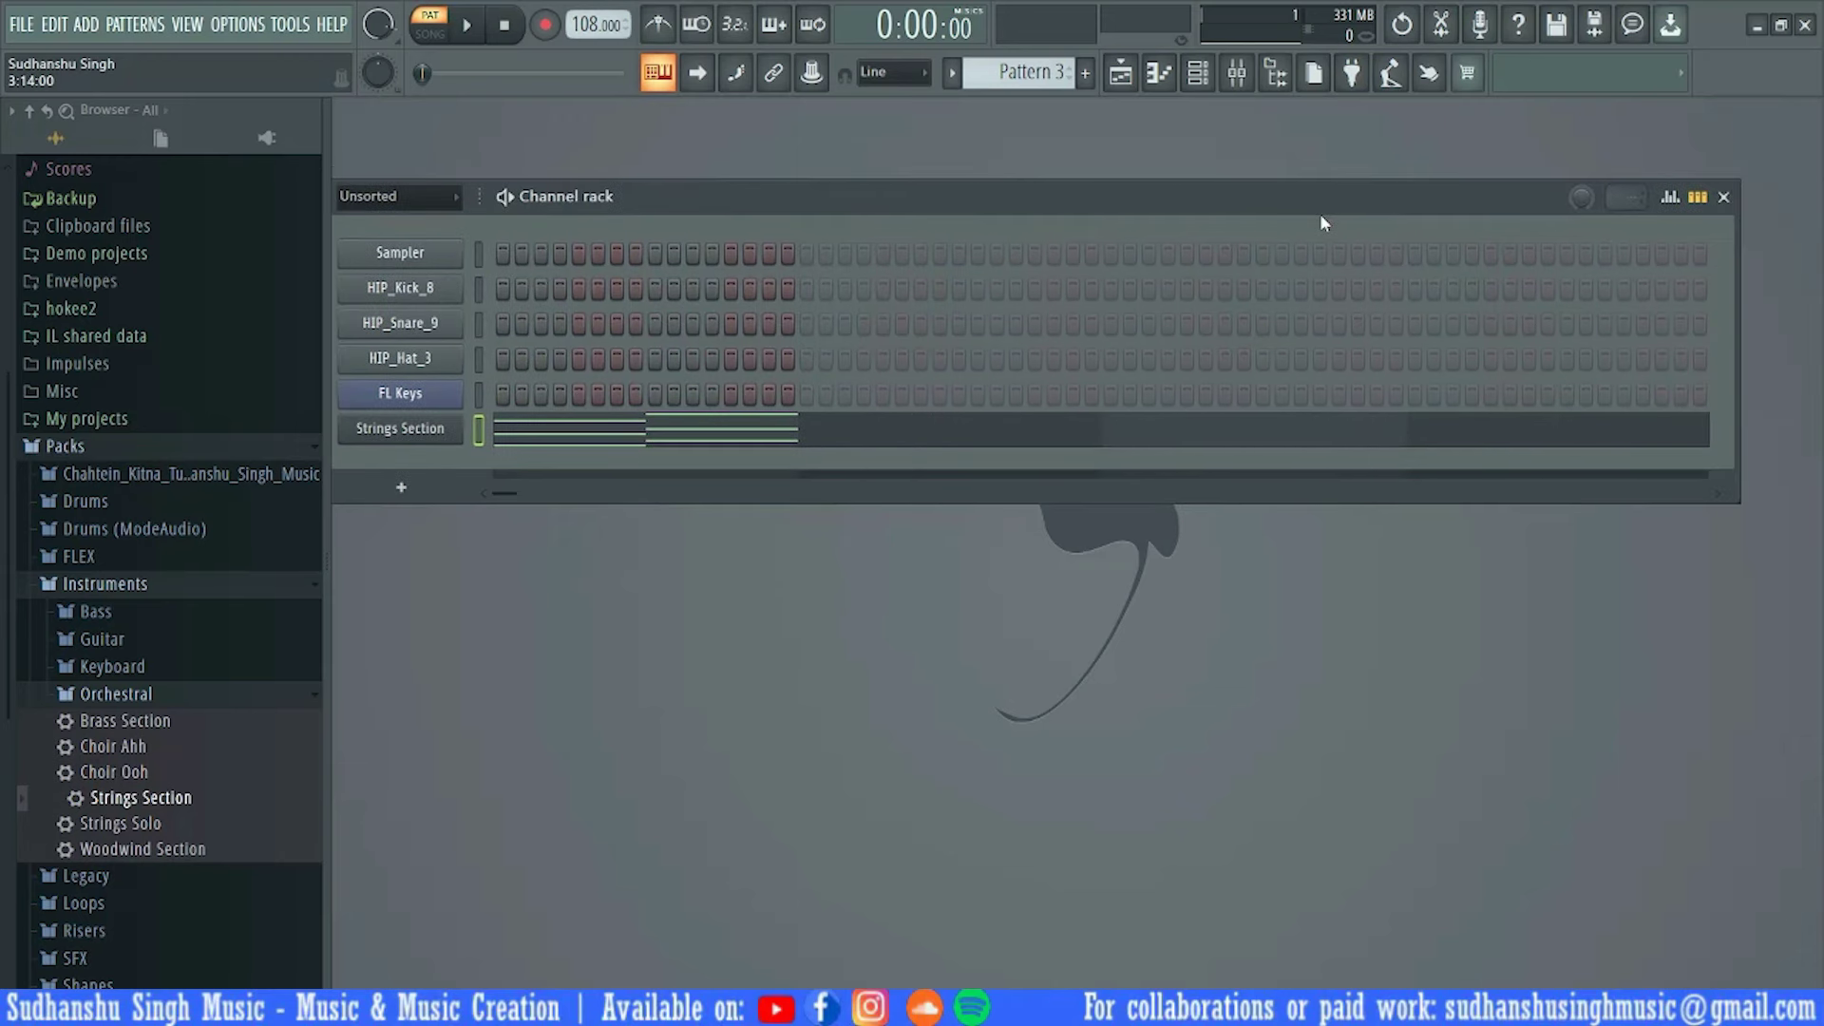
drag(1741, 300, 1199, 350)
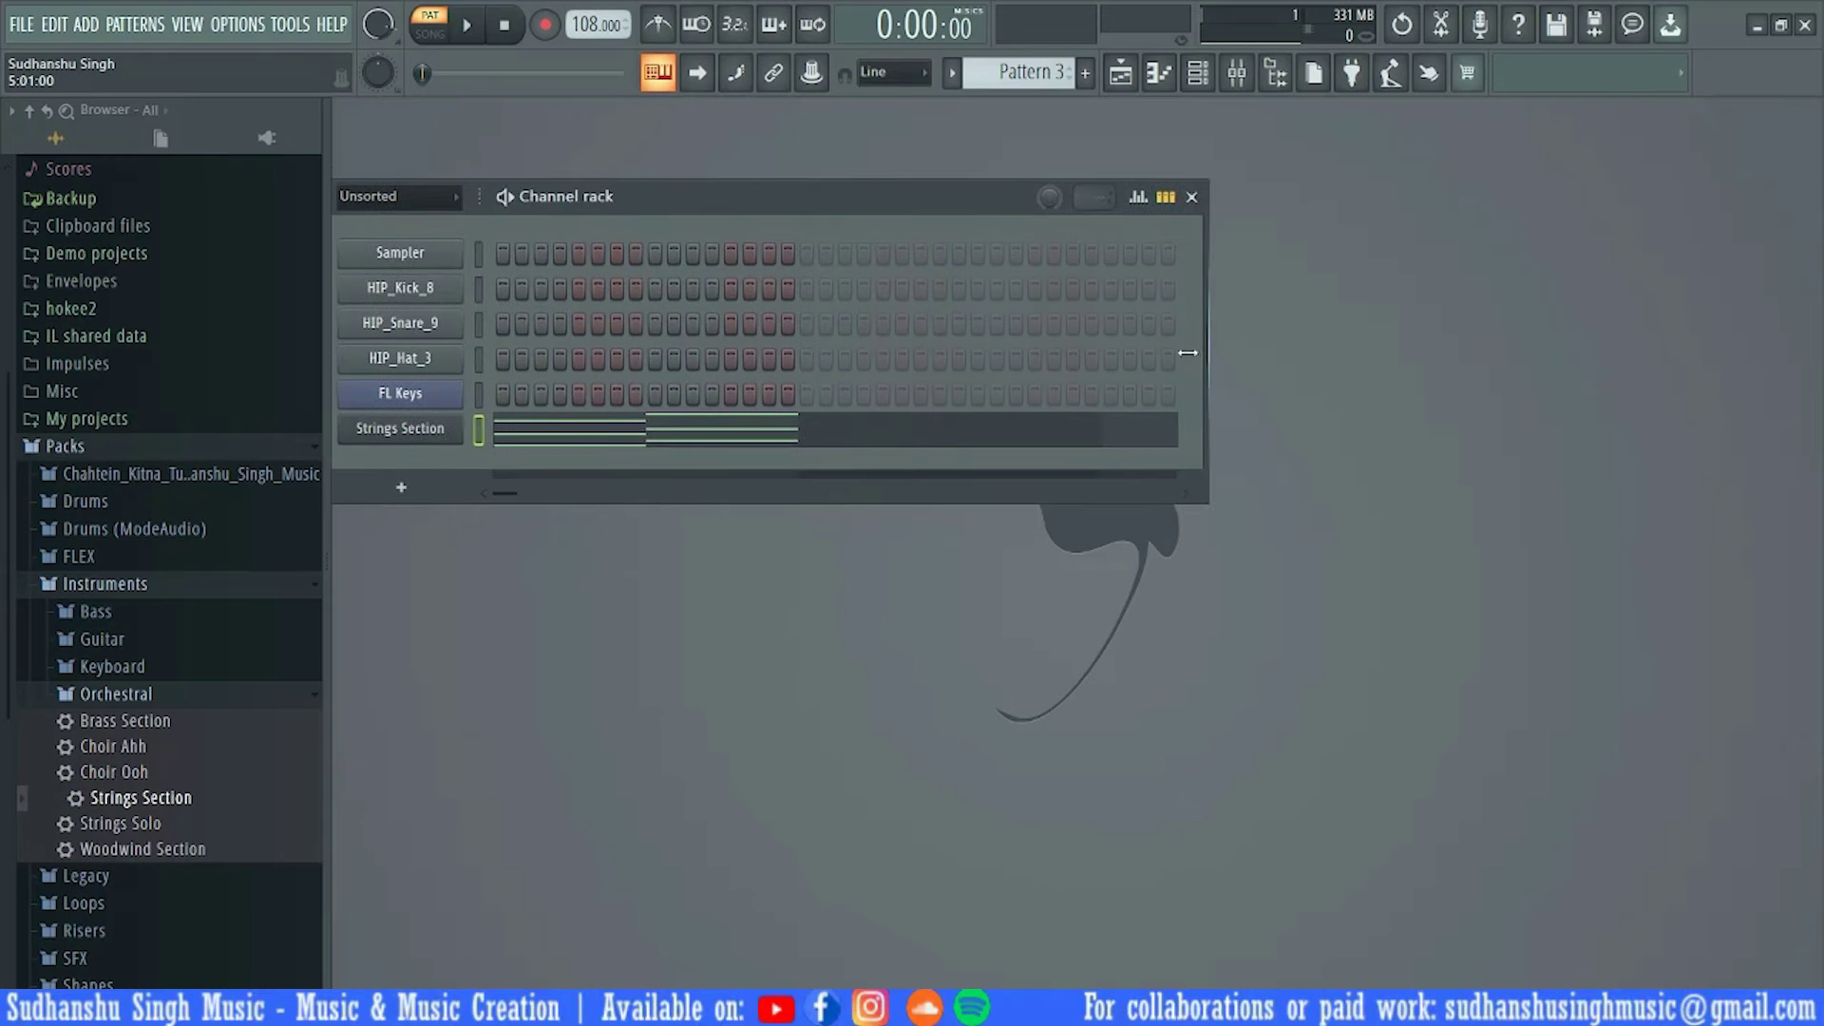
drag(579, 191, 852, 219)
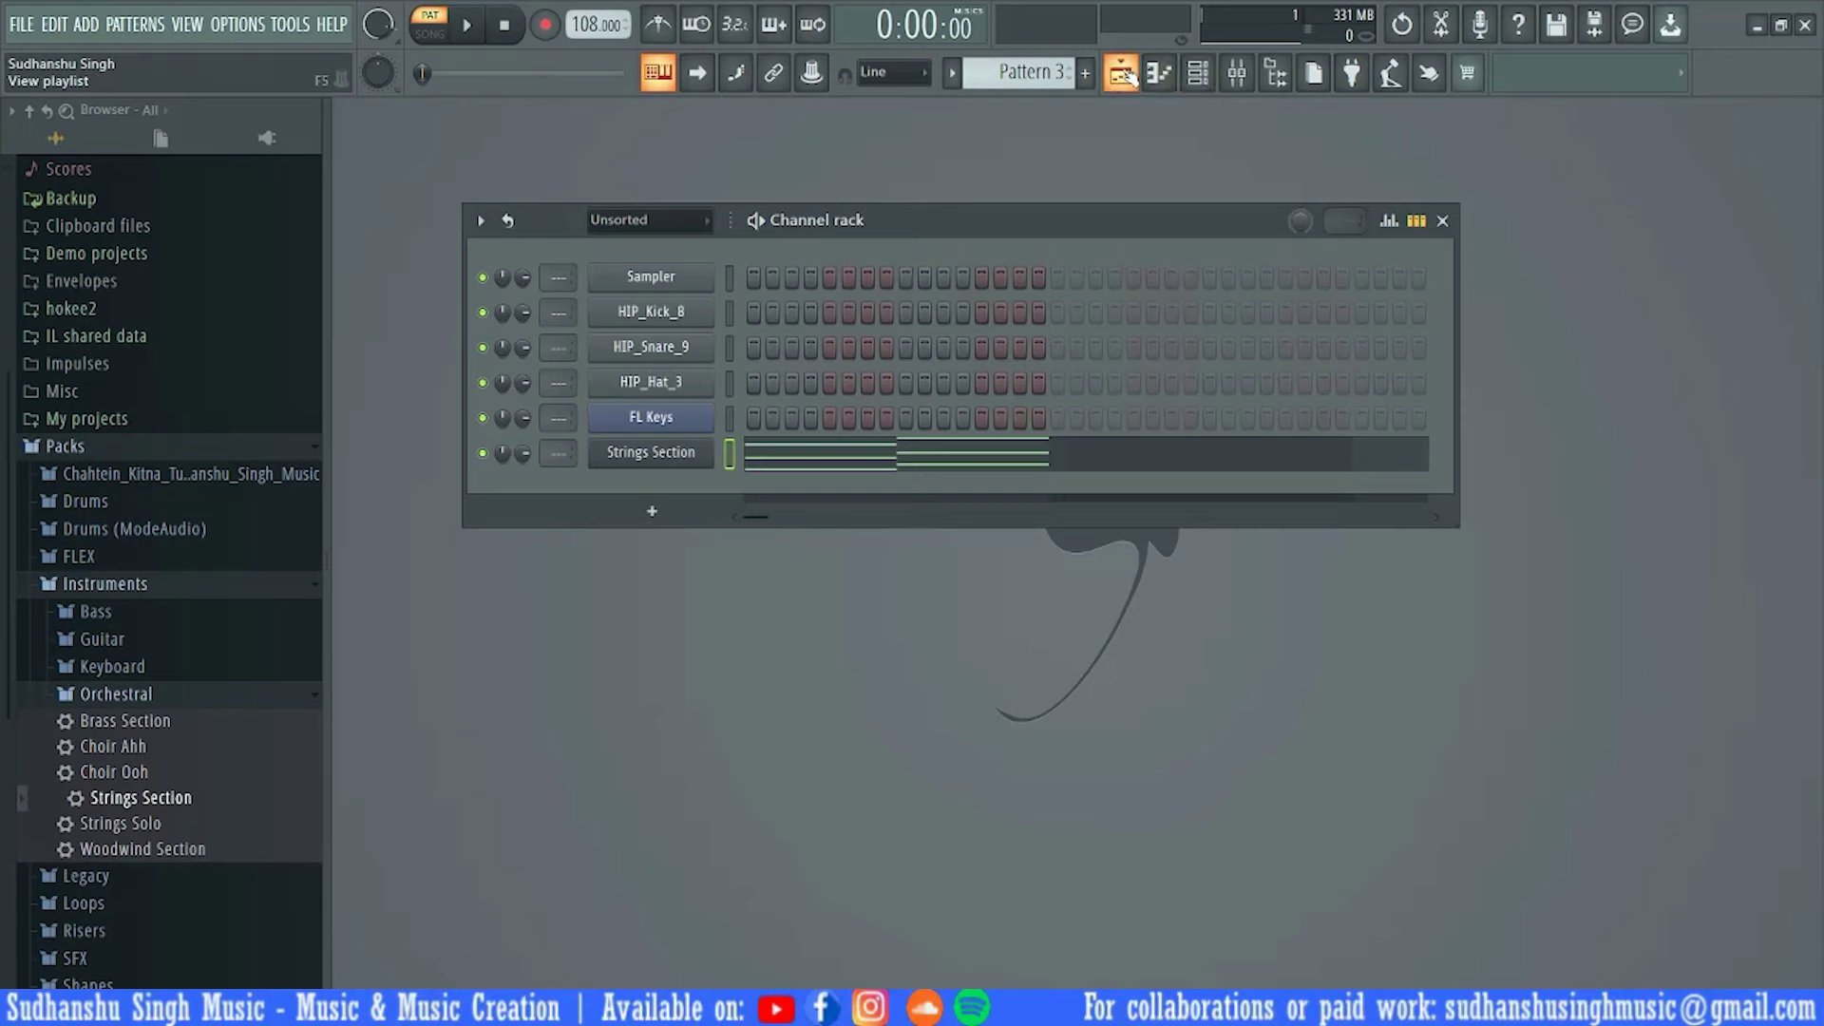
Open the Playlist maximised and select Patterns 1, 2 and 3 in turn in its pattern list
click(1121, 72)
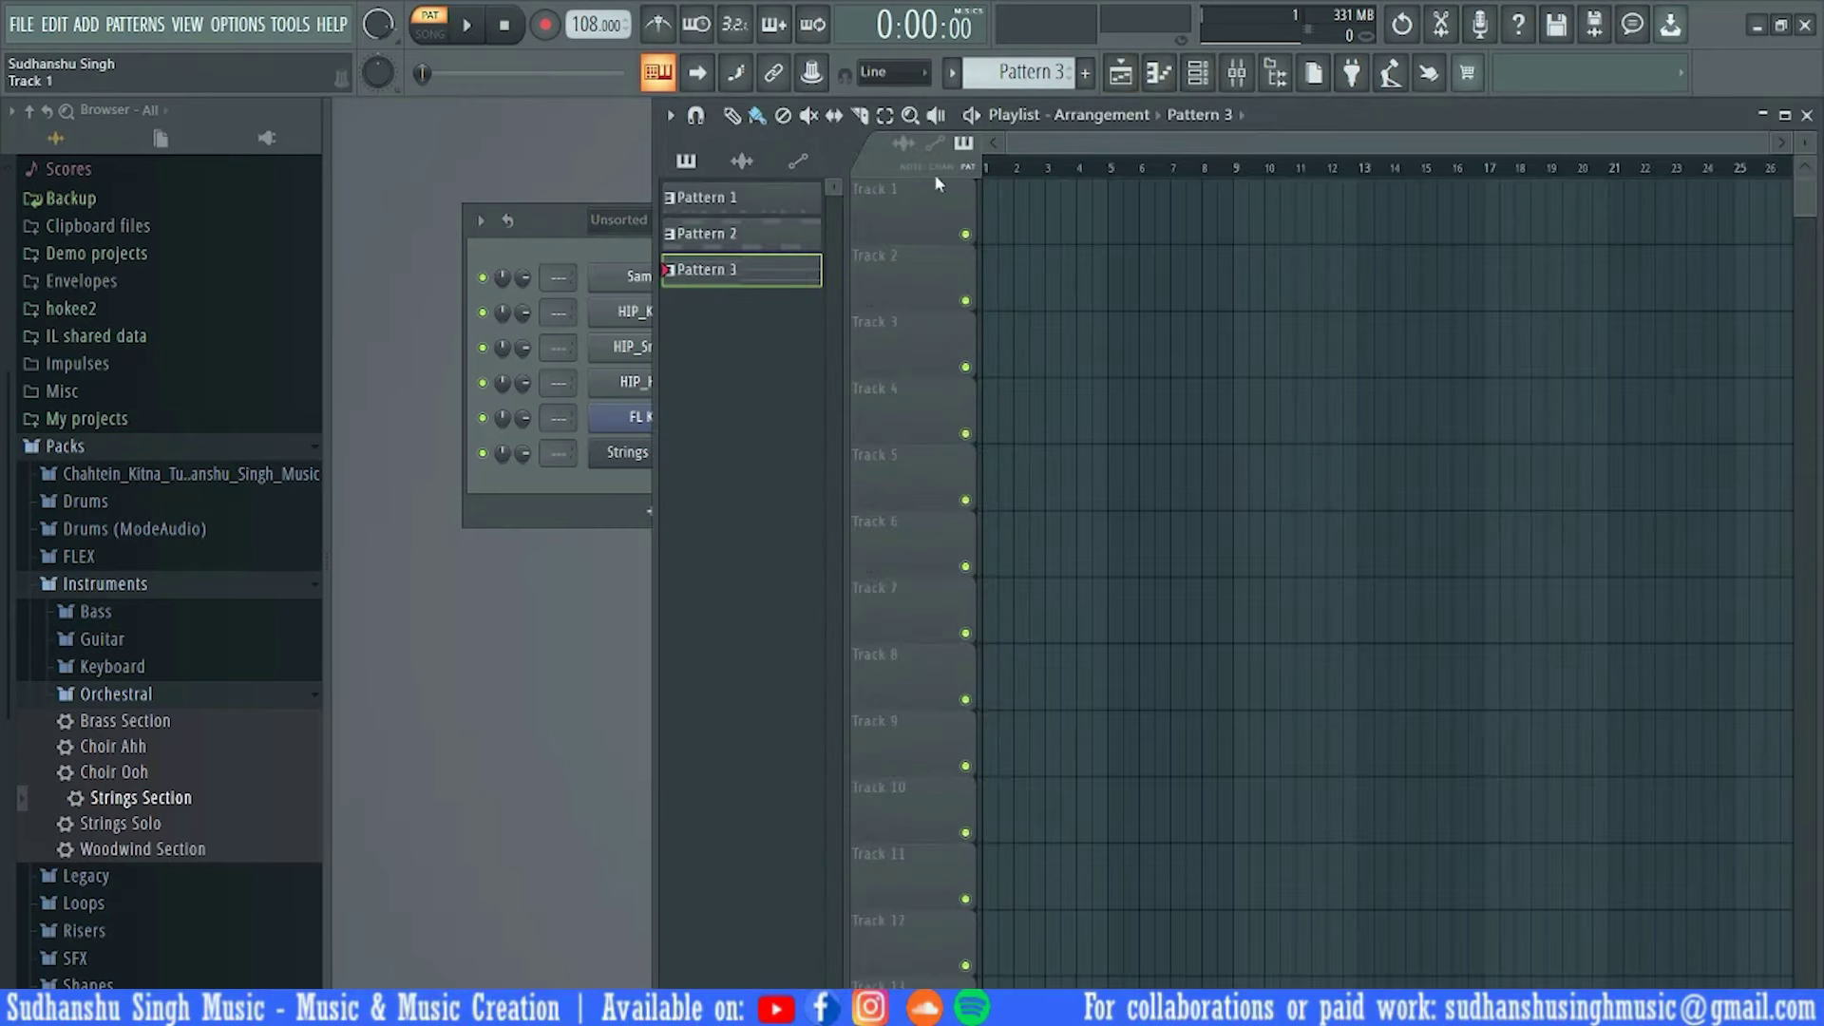
click(1784, 118)
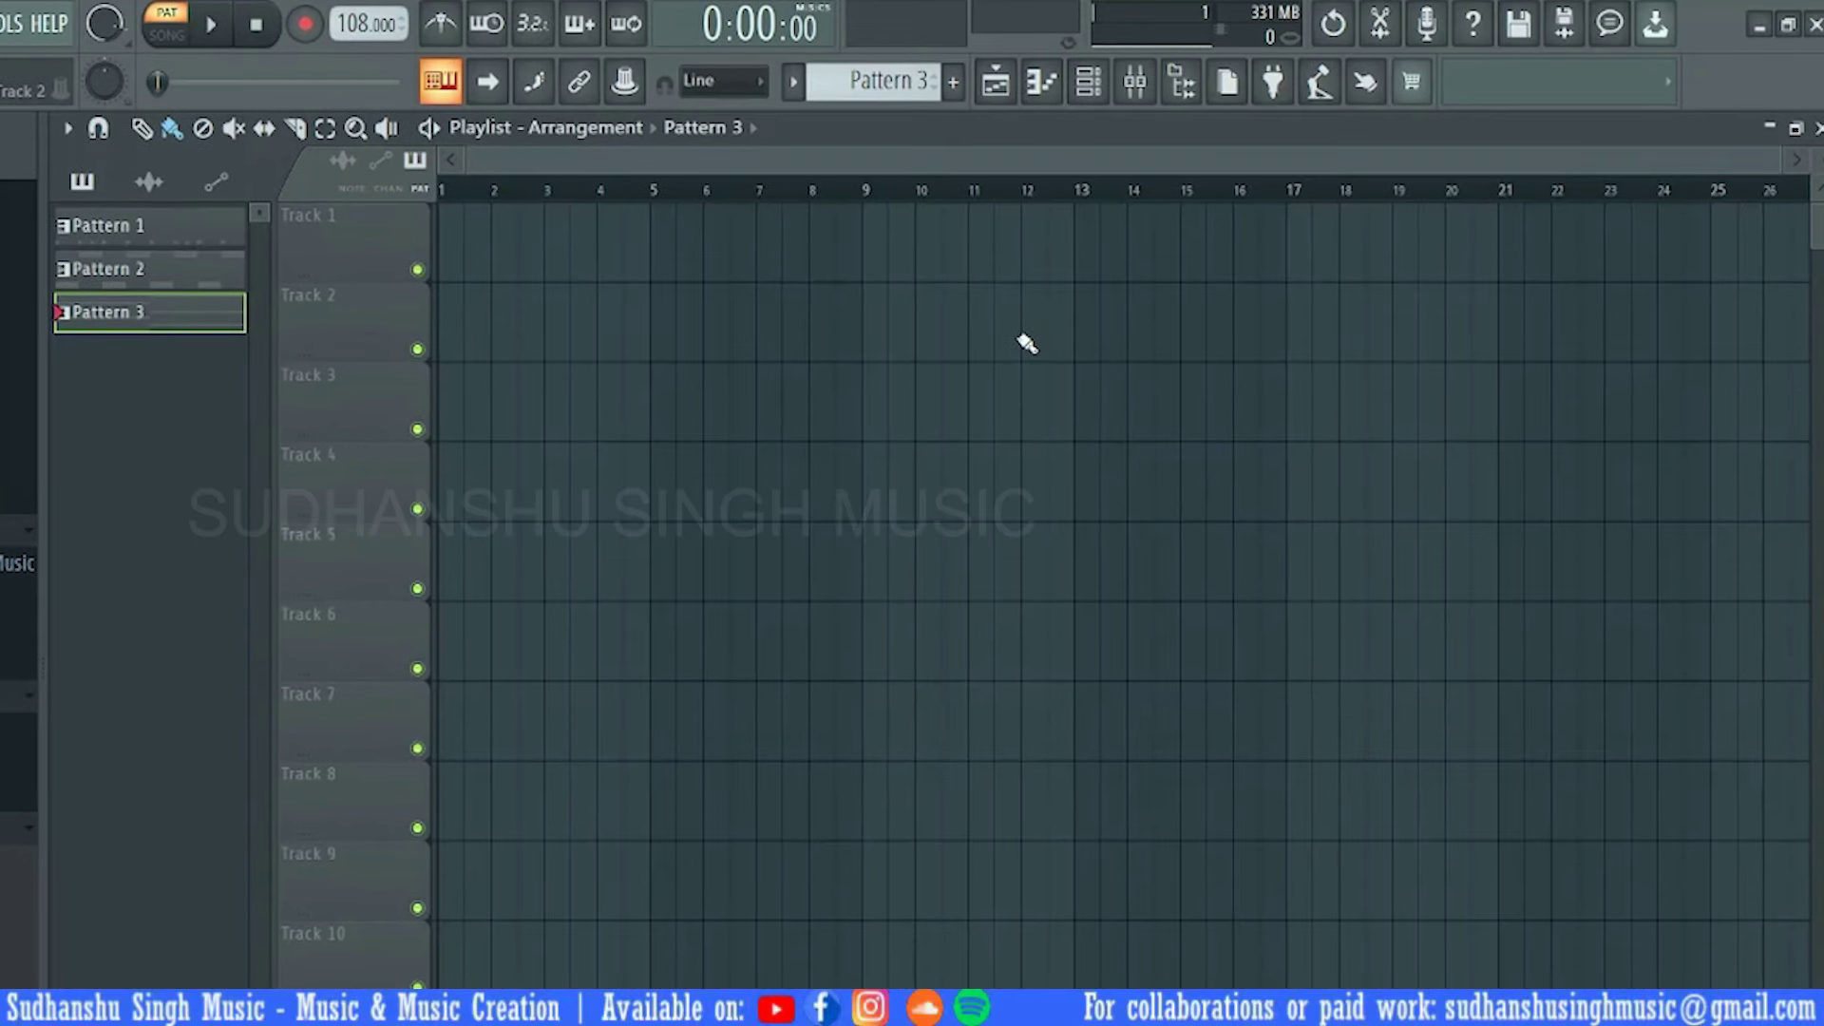
click(204, 226)
click(190, 273)
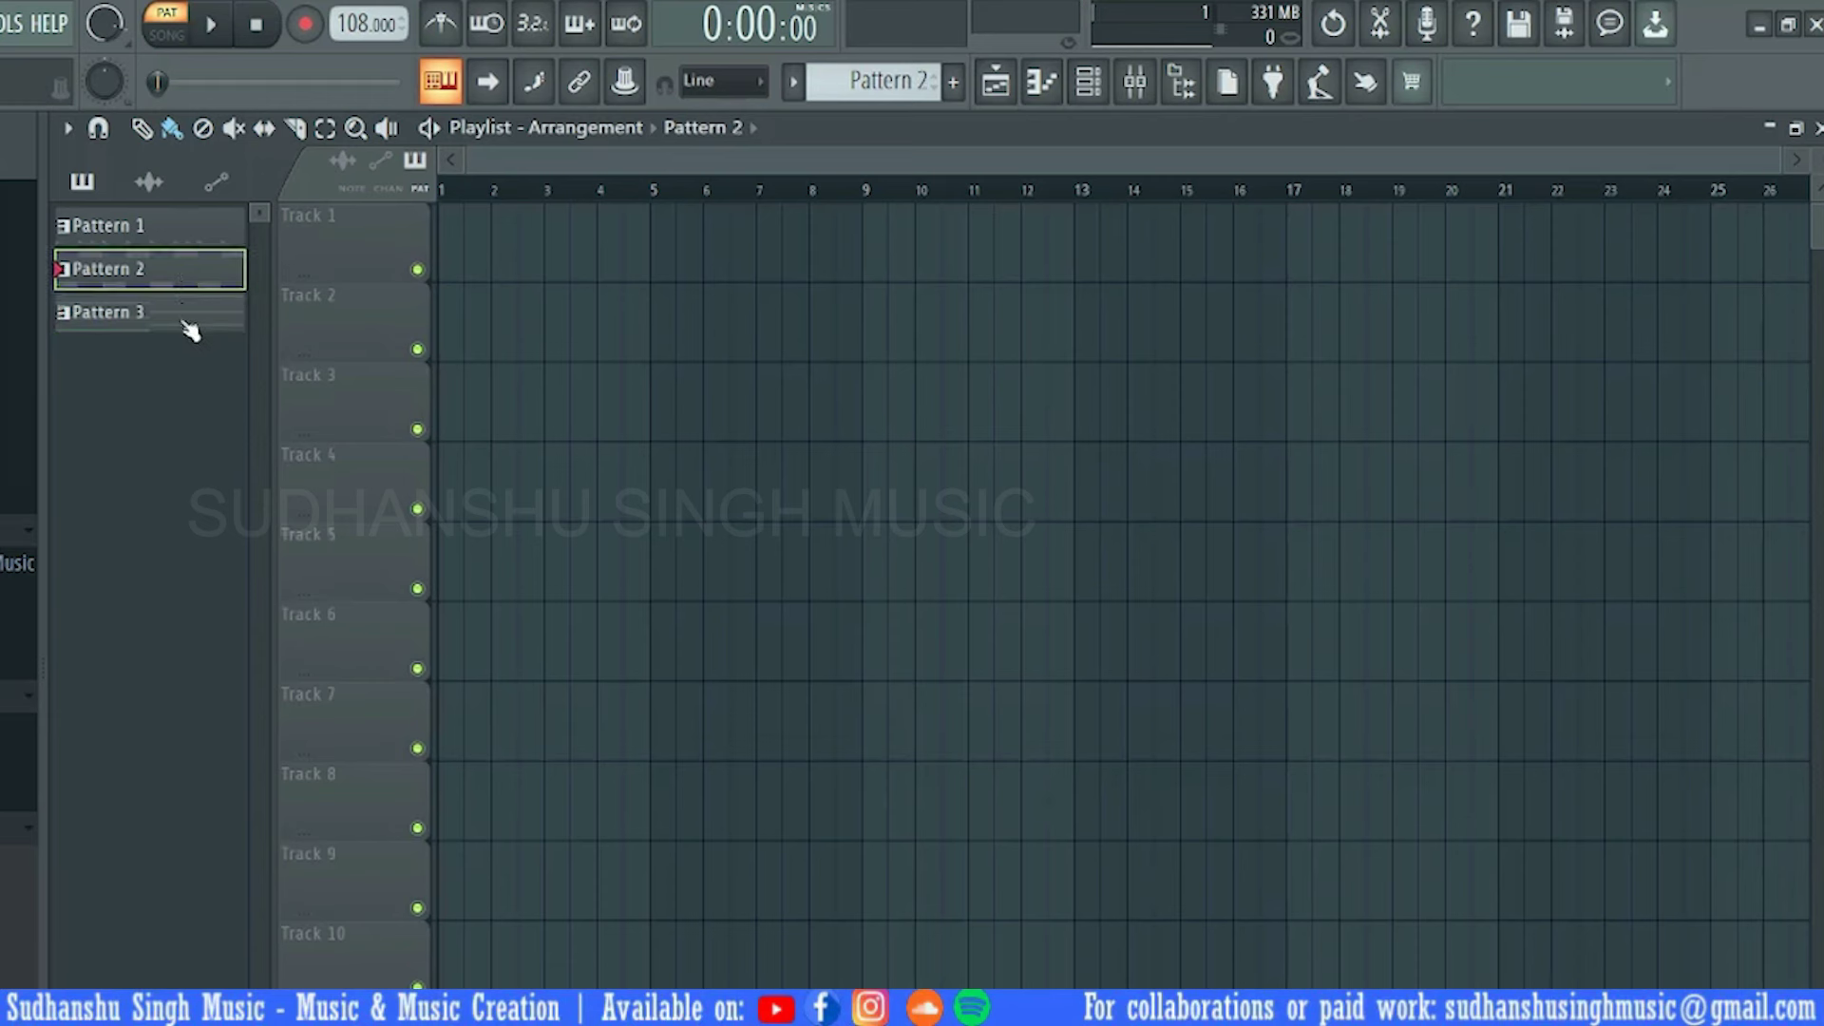
click(190, 323)
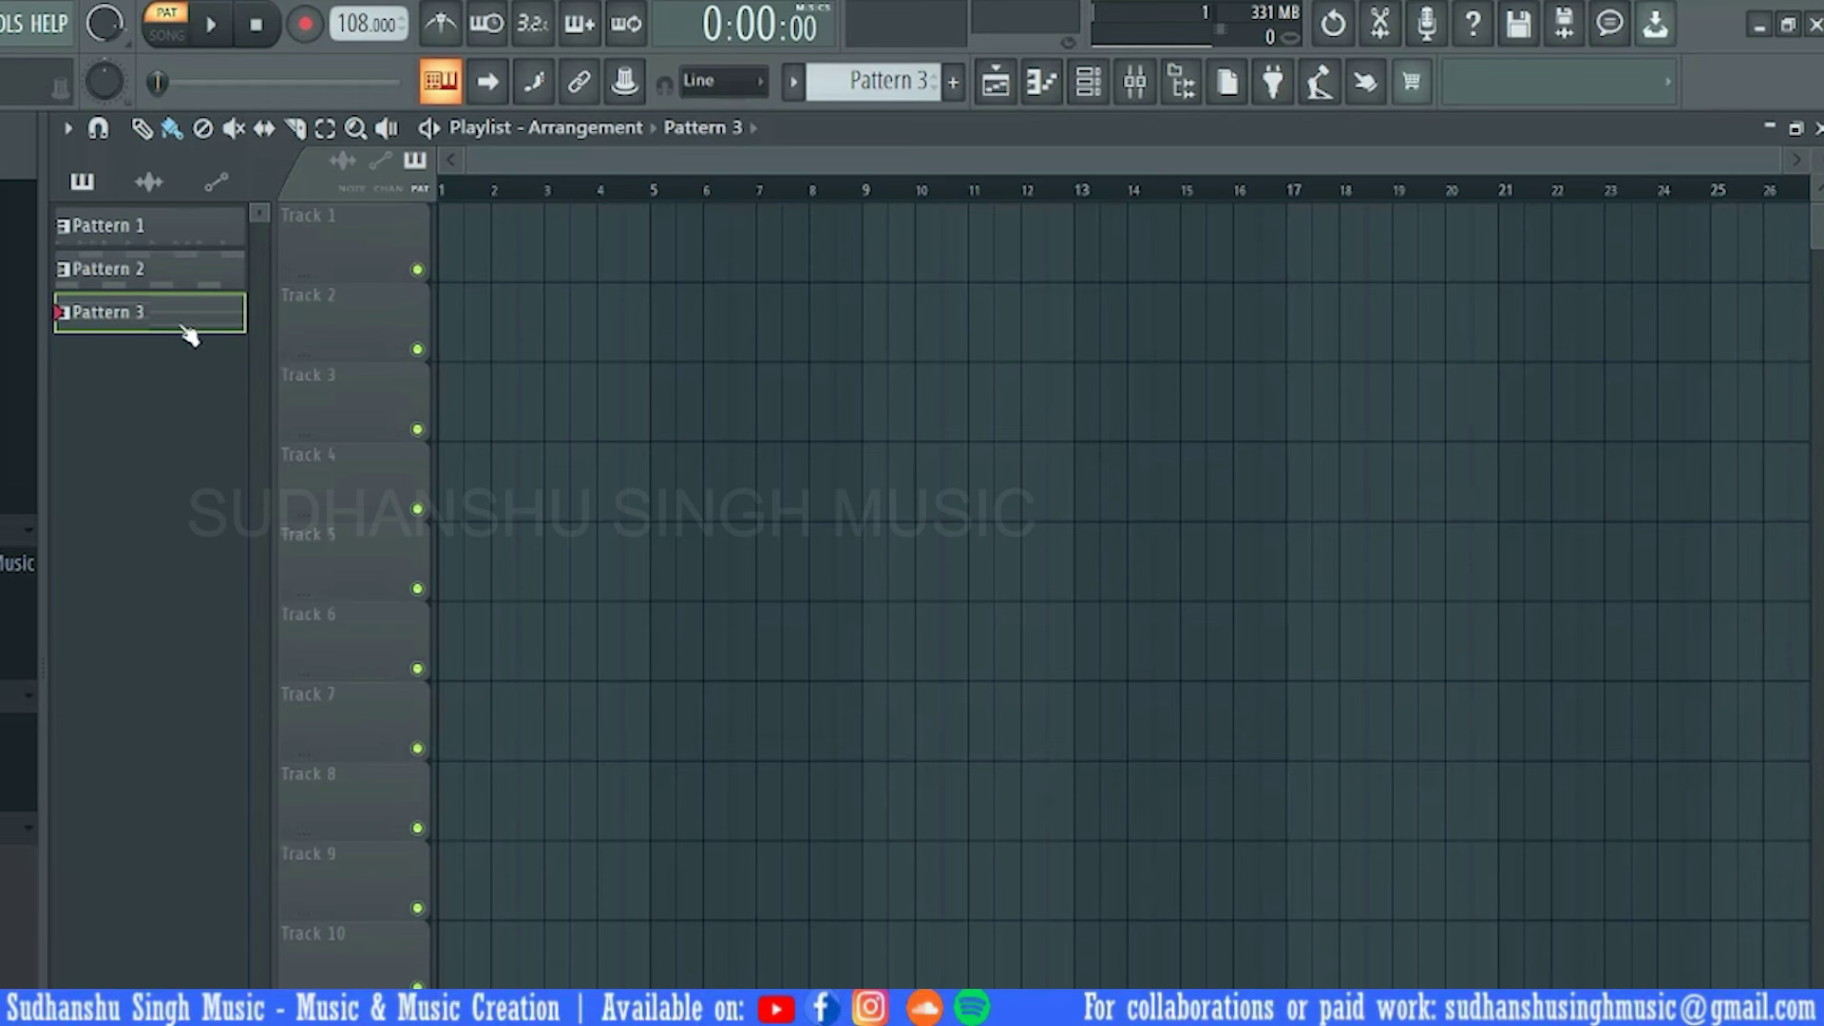
Place Pattern 1 on Track 1 of the Playlist, starting at bar 1
click(133, 226)
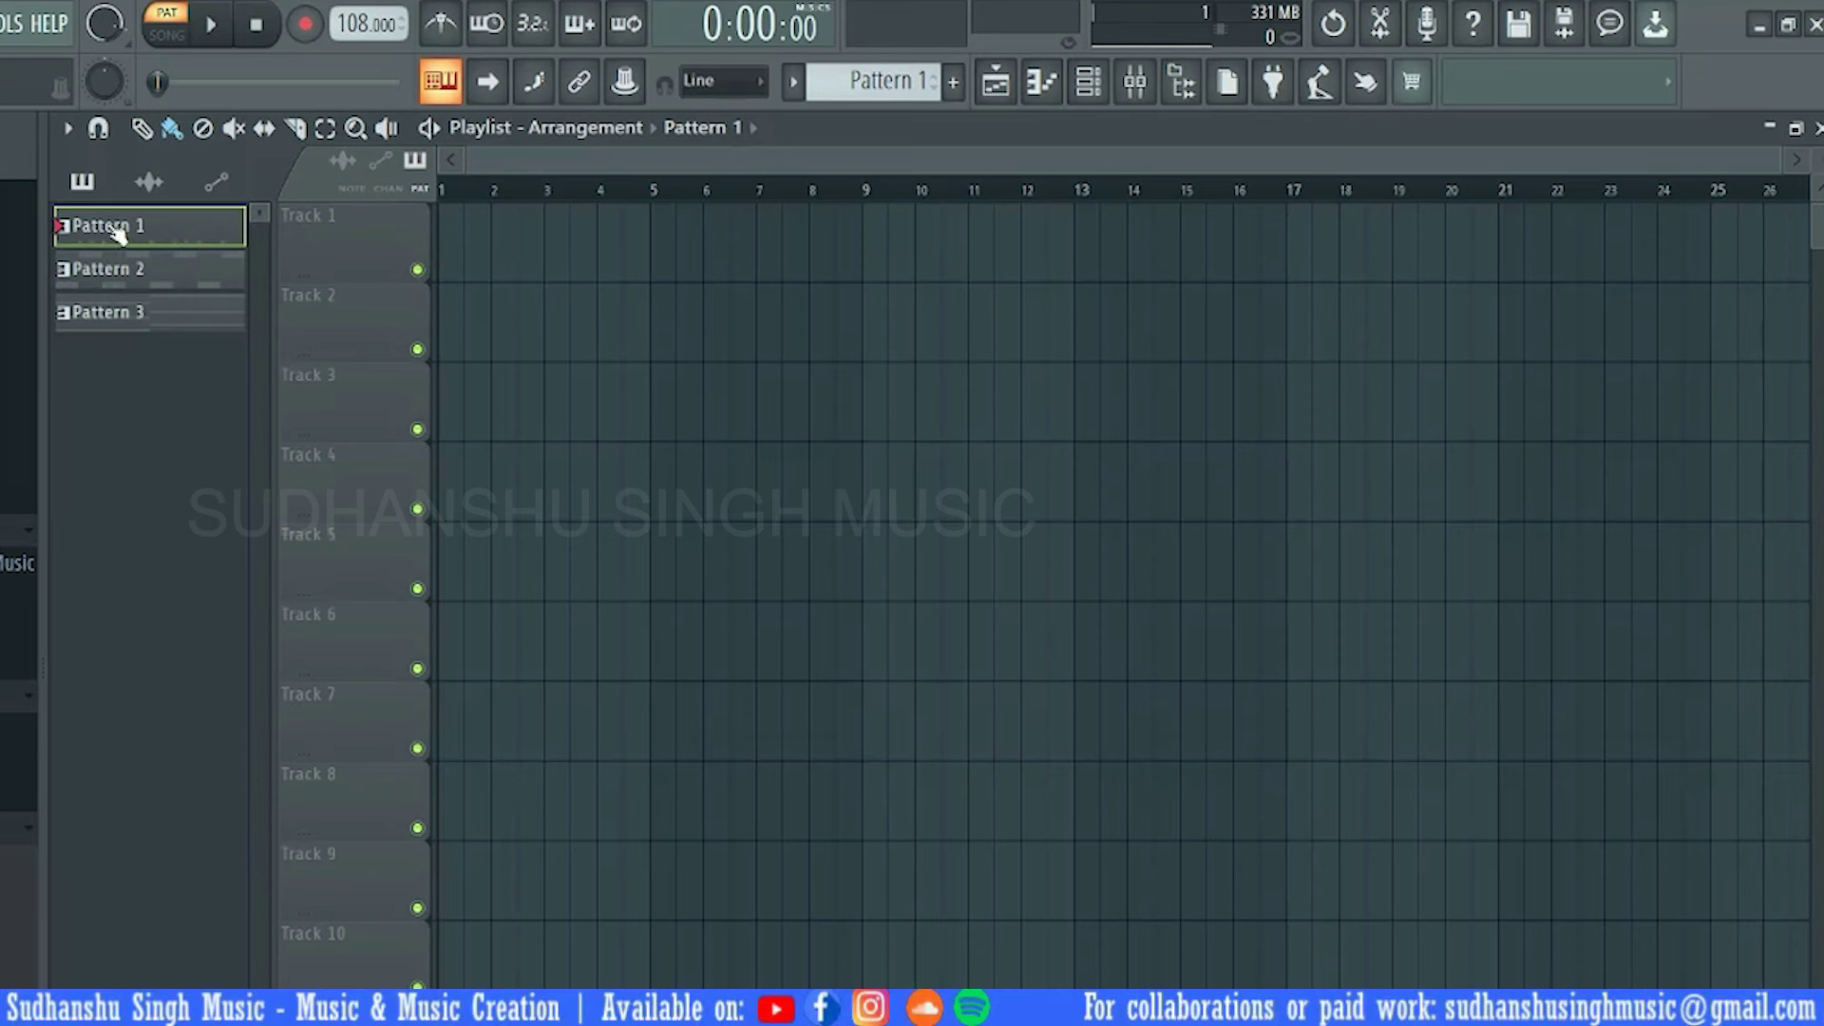
drag(118, 235, 461, 241)
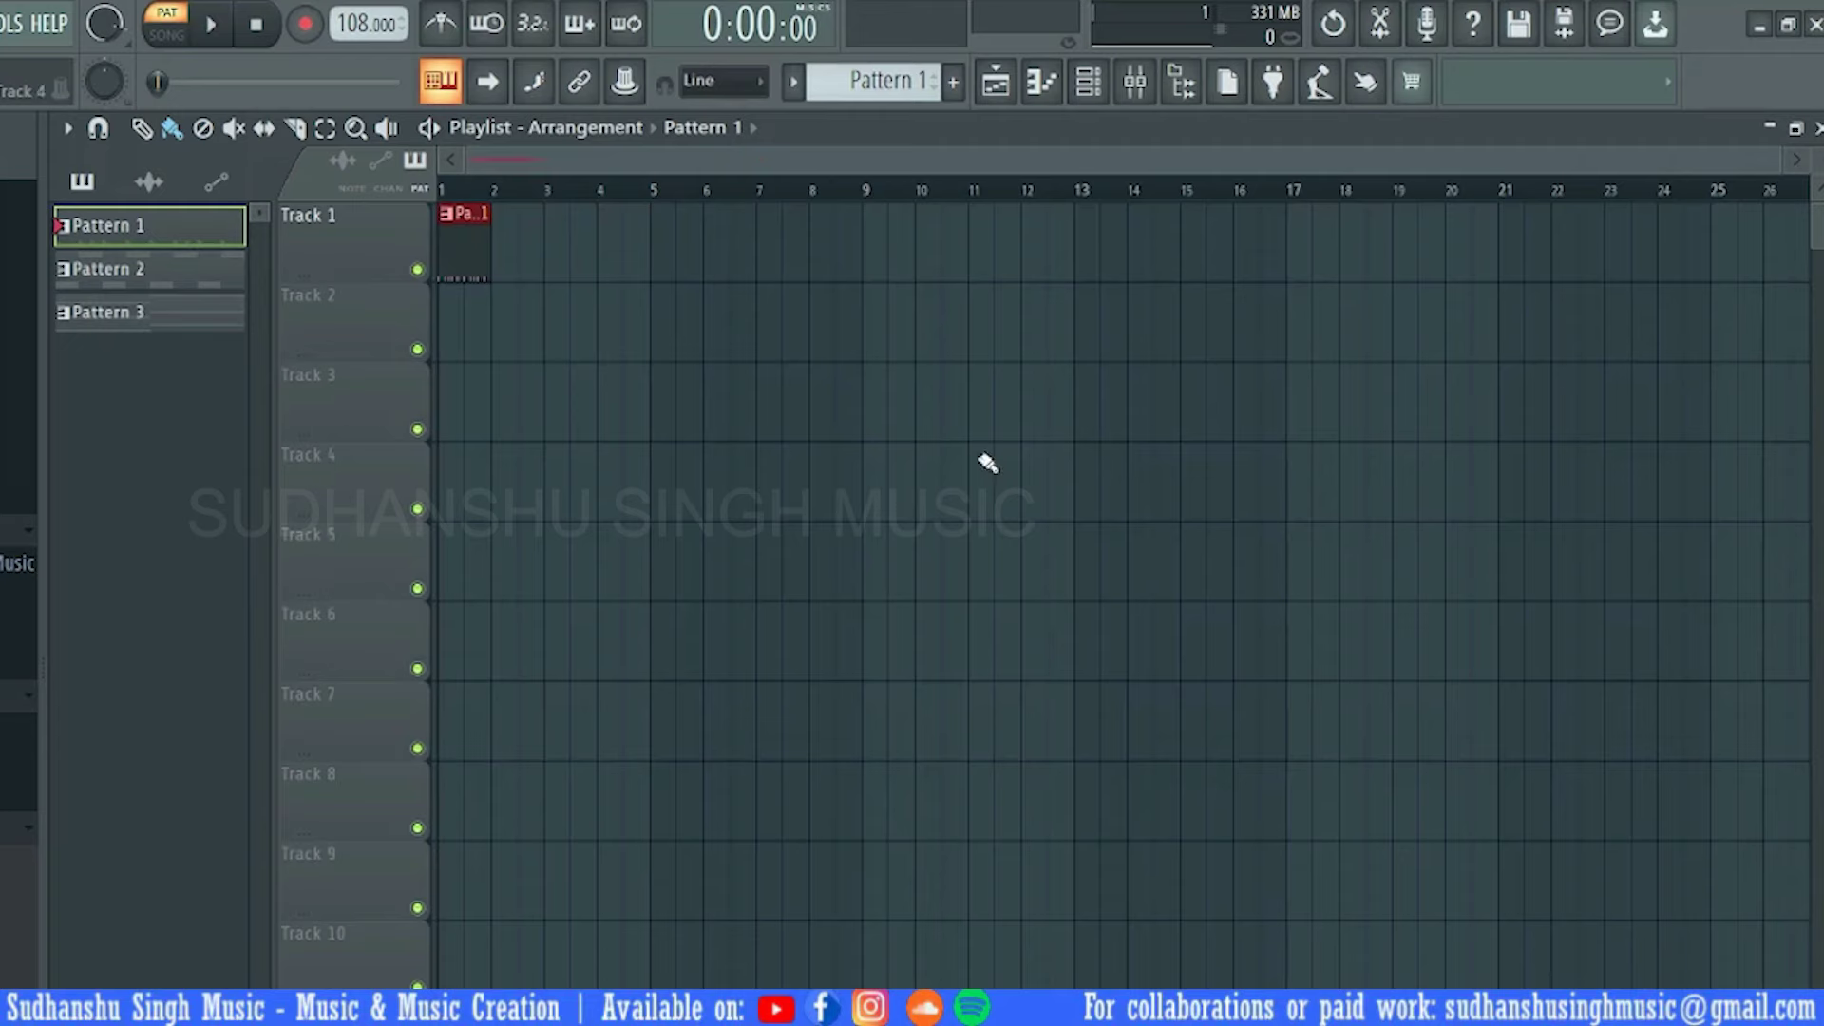
drag(1742, 159, 682, 161)
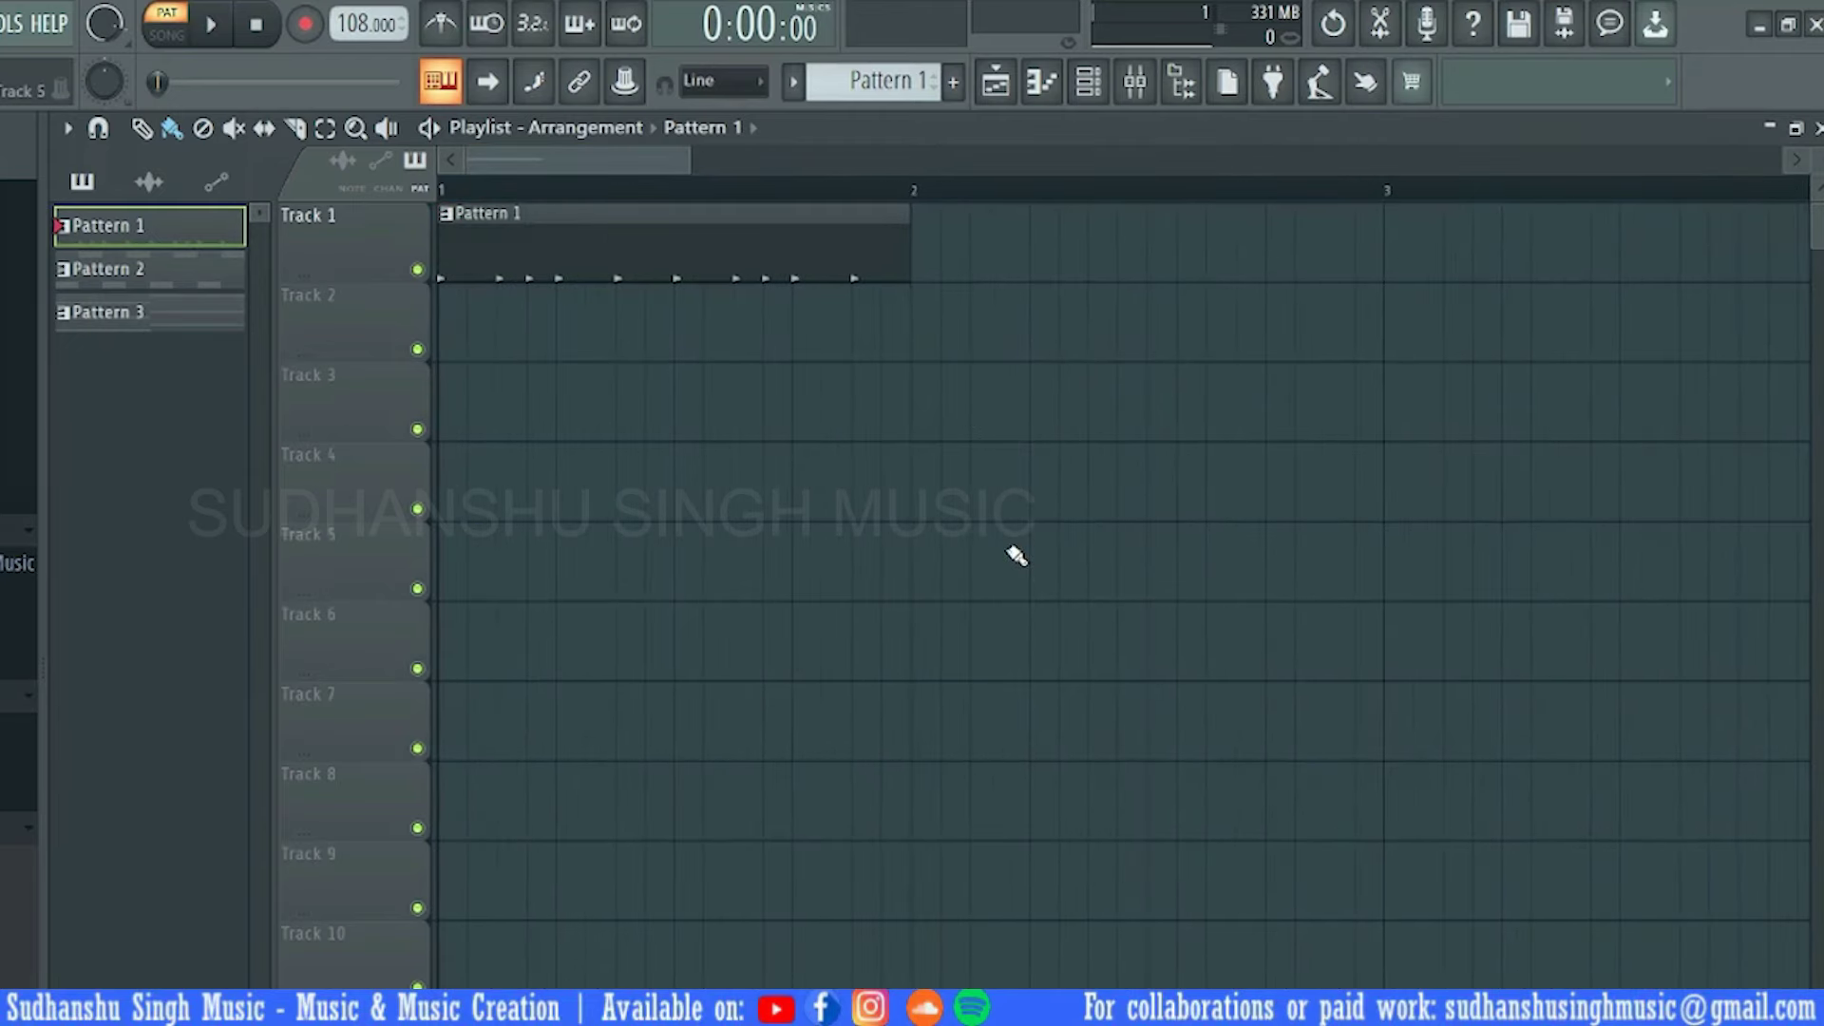
Play and stop Pattern 1 in pattern mode, and again with the Channel rack shown over the Playlist
click(211, 24)
click(265, 29)
click(1088, 82)
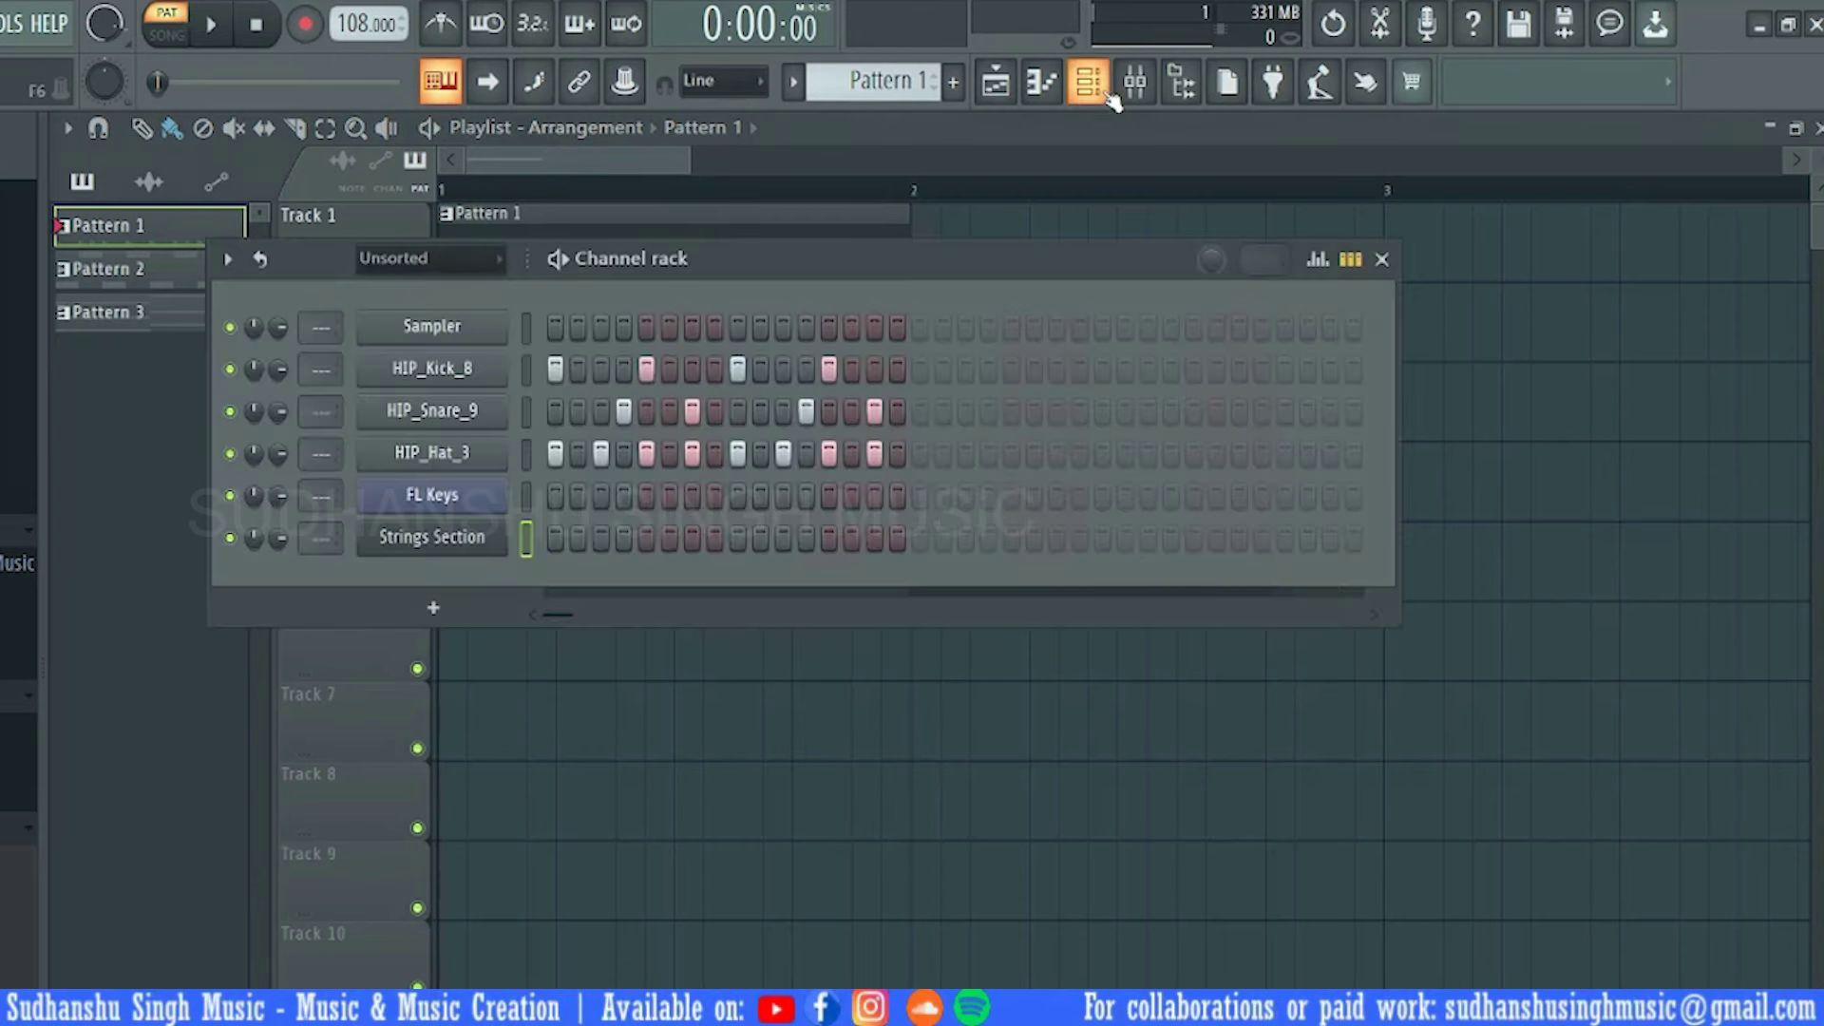
click(211, 24)
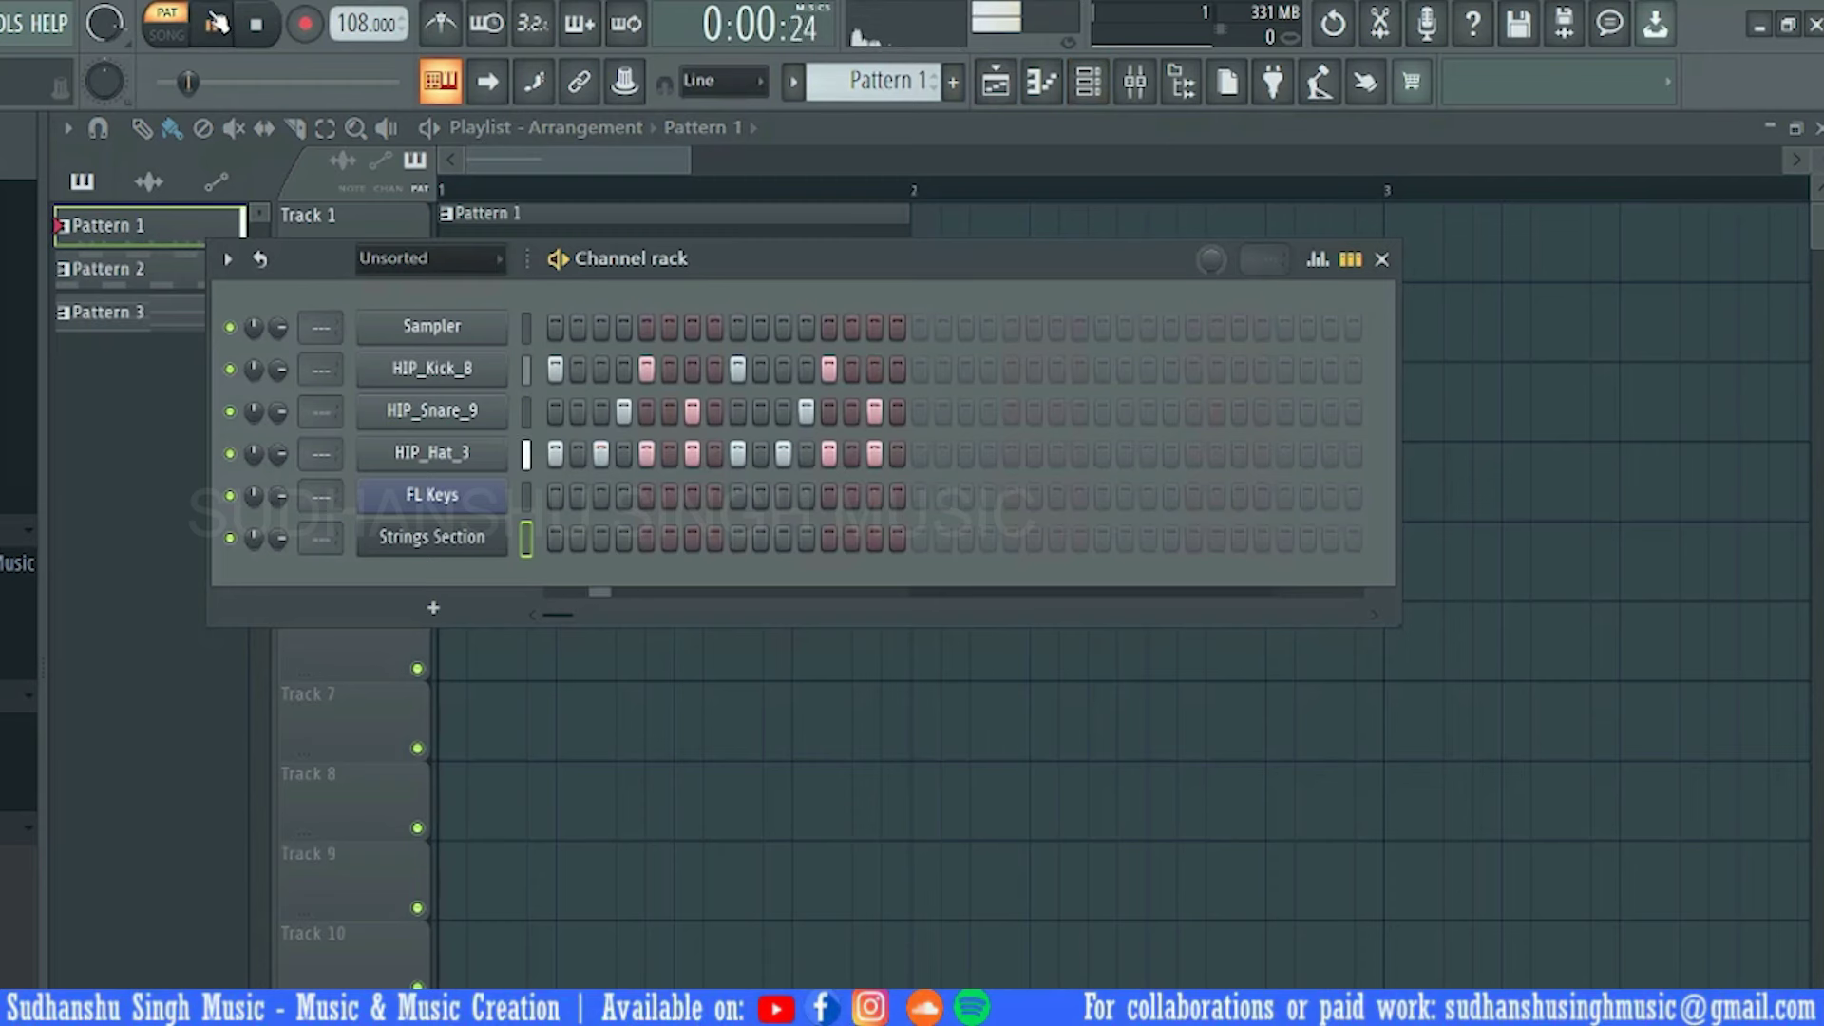
click(274, 21)
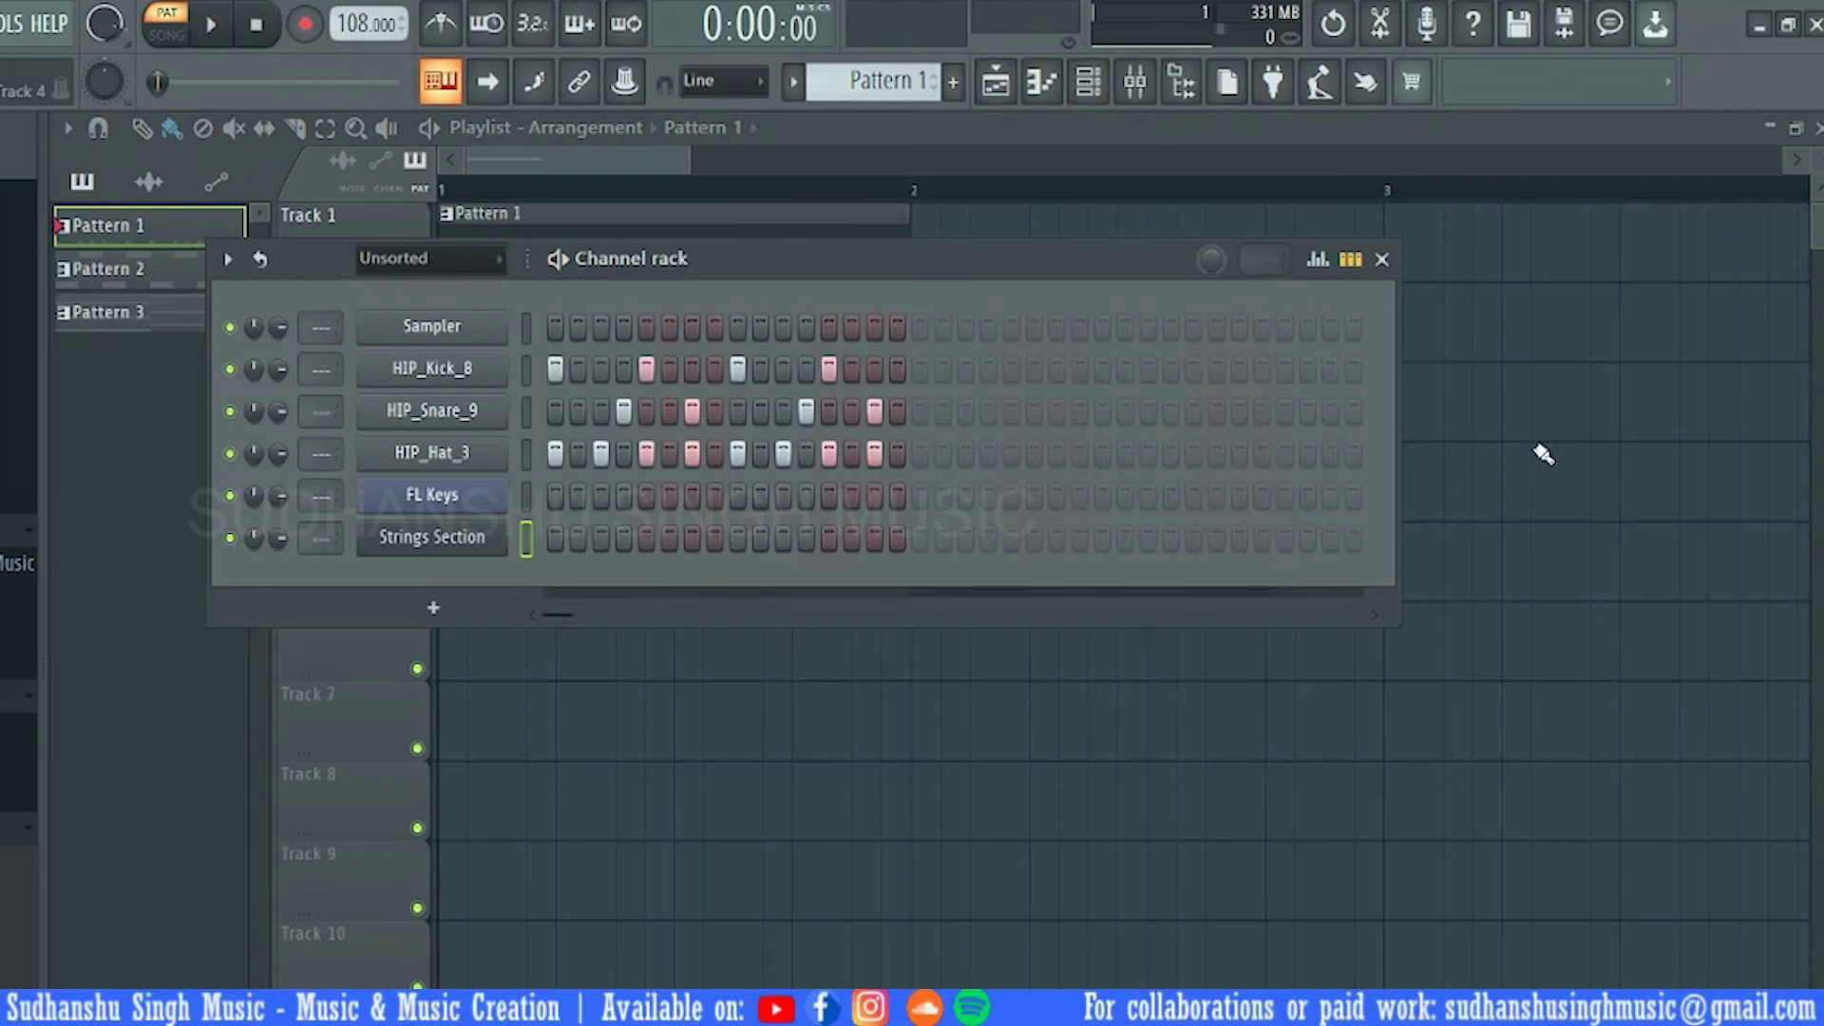
key(F6)
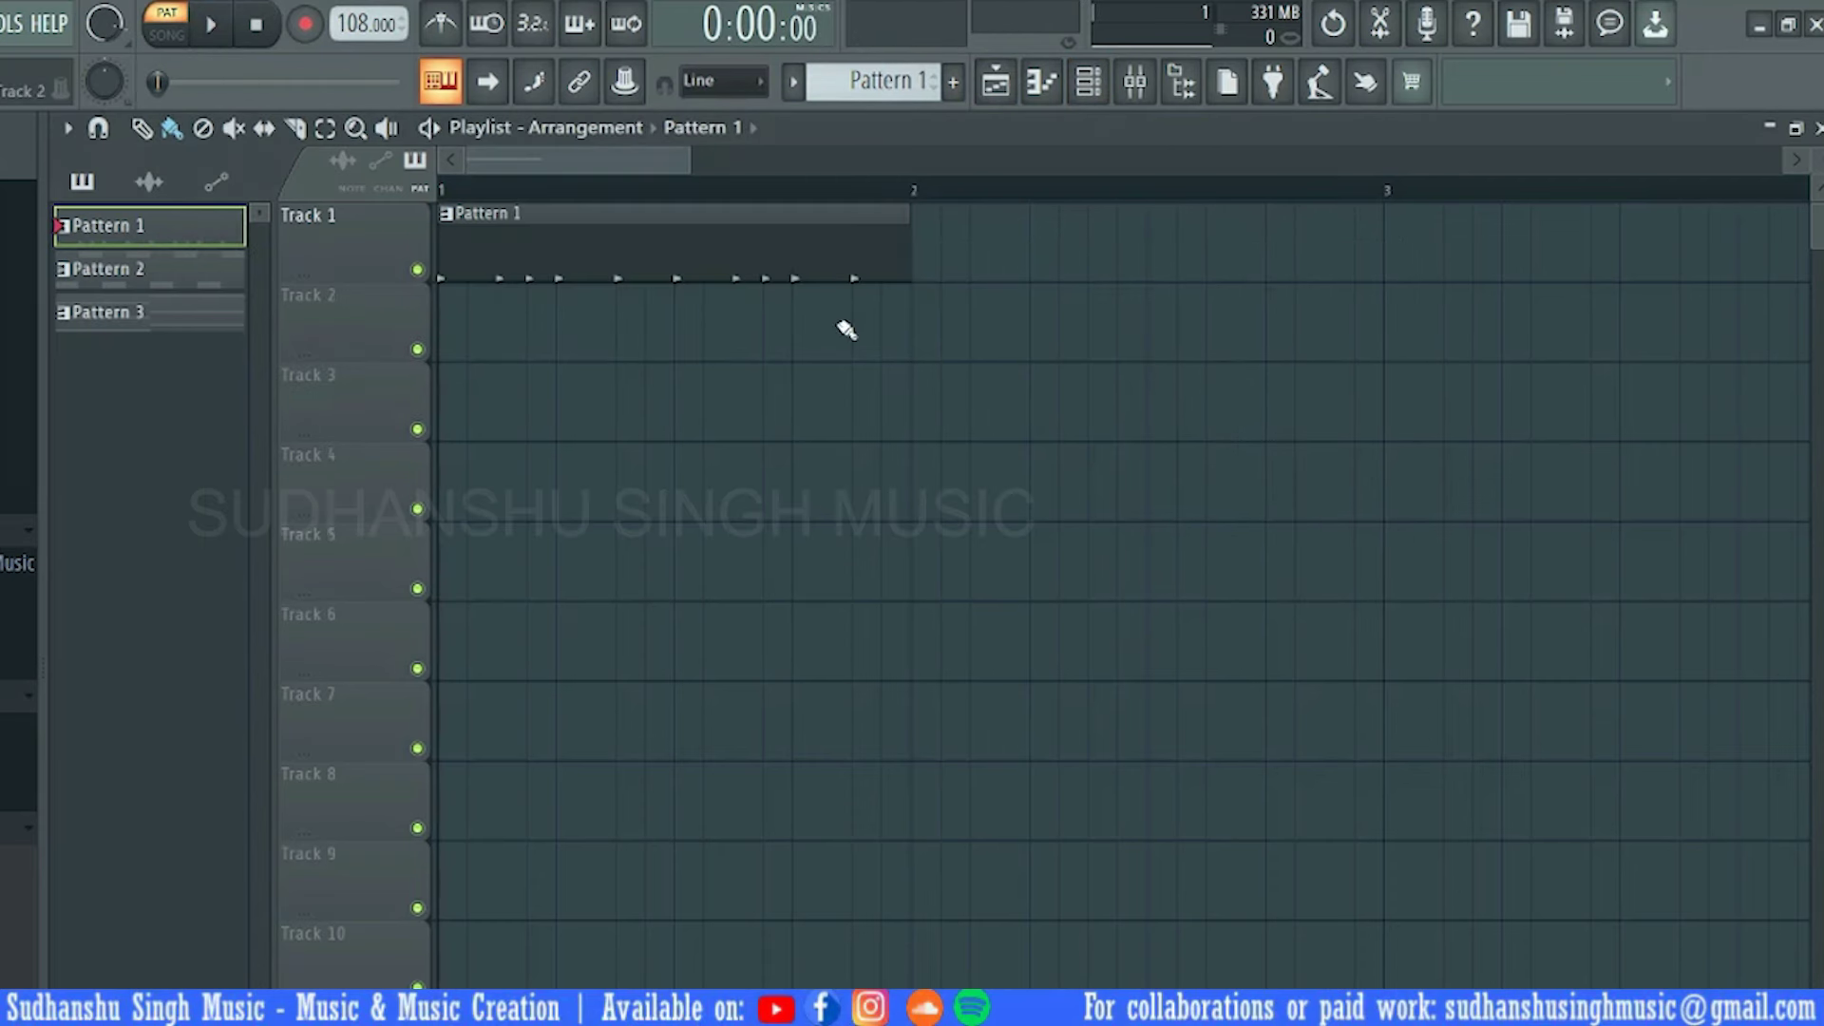
Switch playback to song mode, and play and stop the Playlist arrangement
click(166, 35)
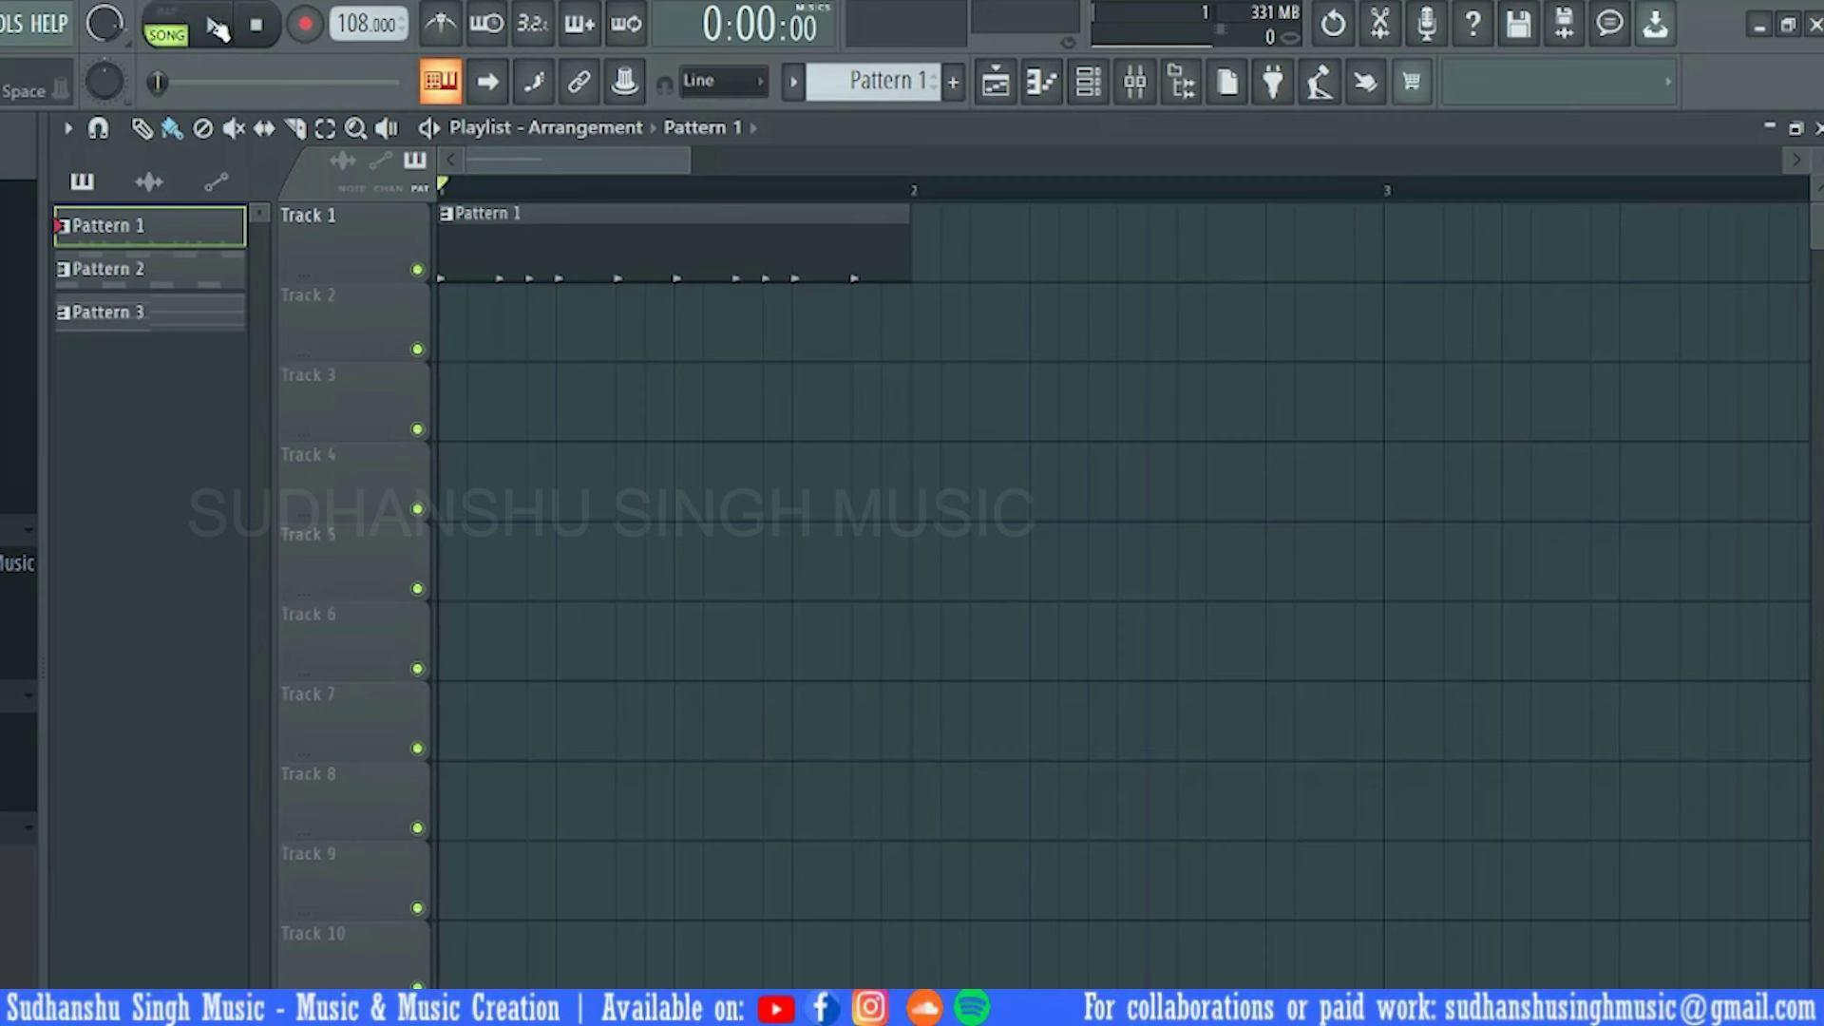
click(217, 28)
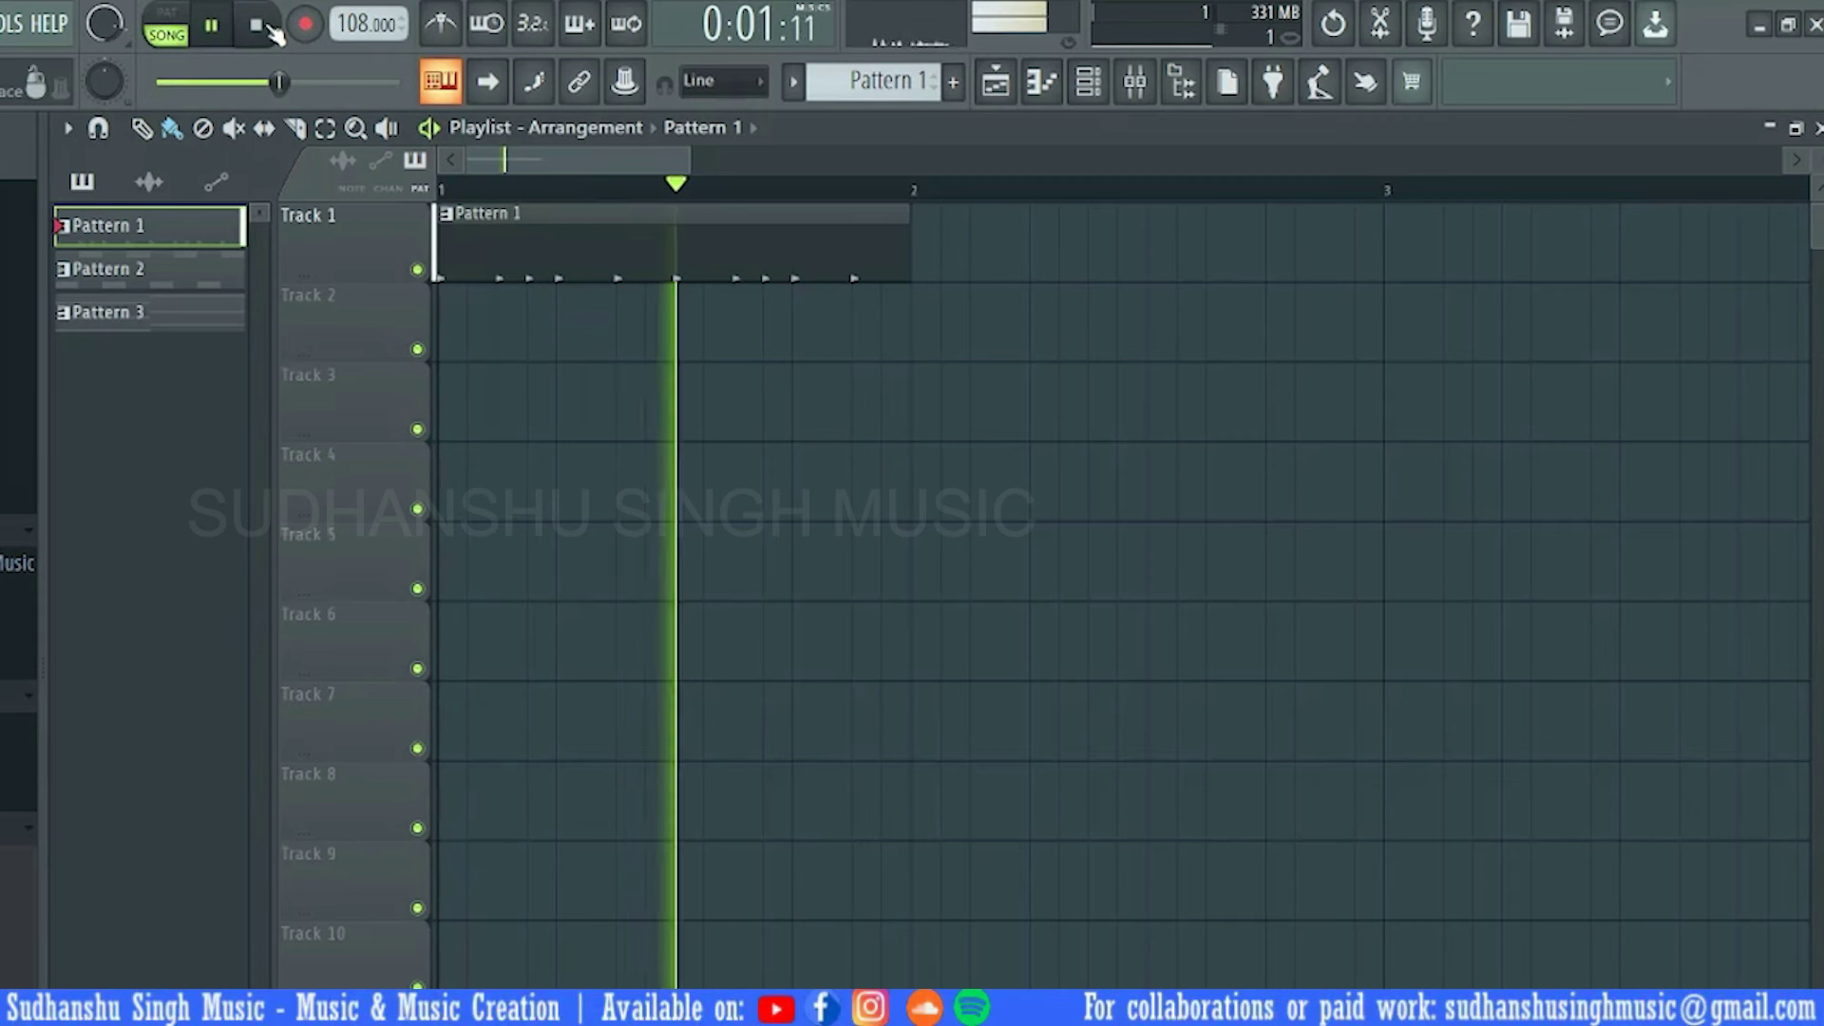
click(272, 29)
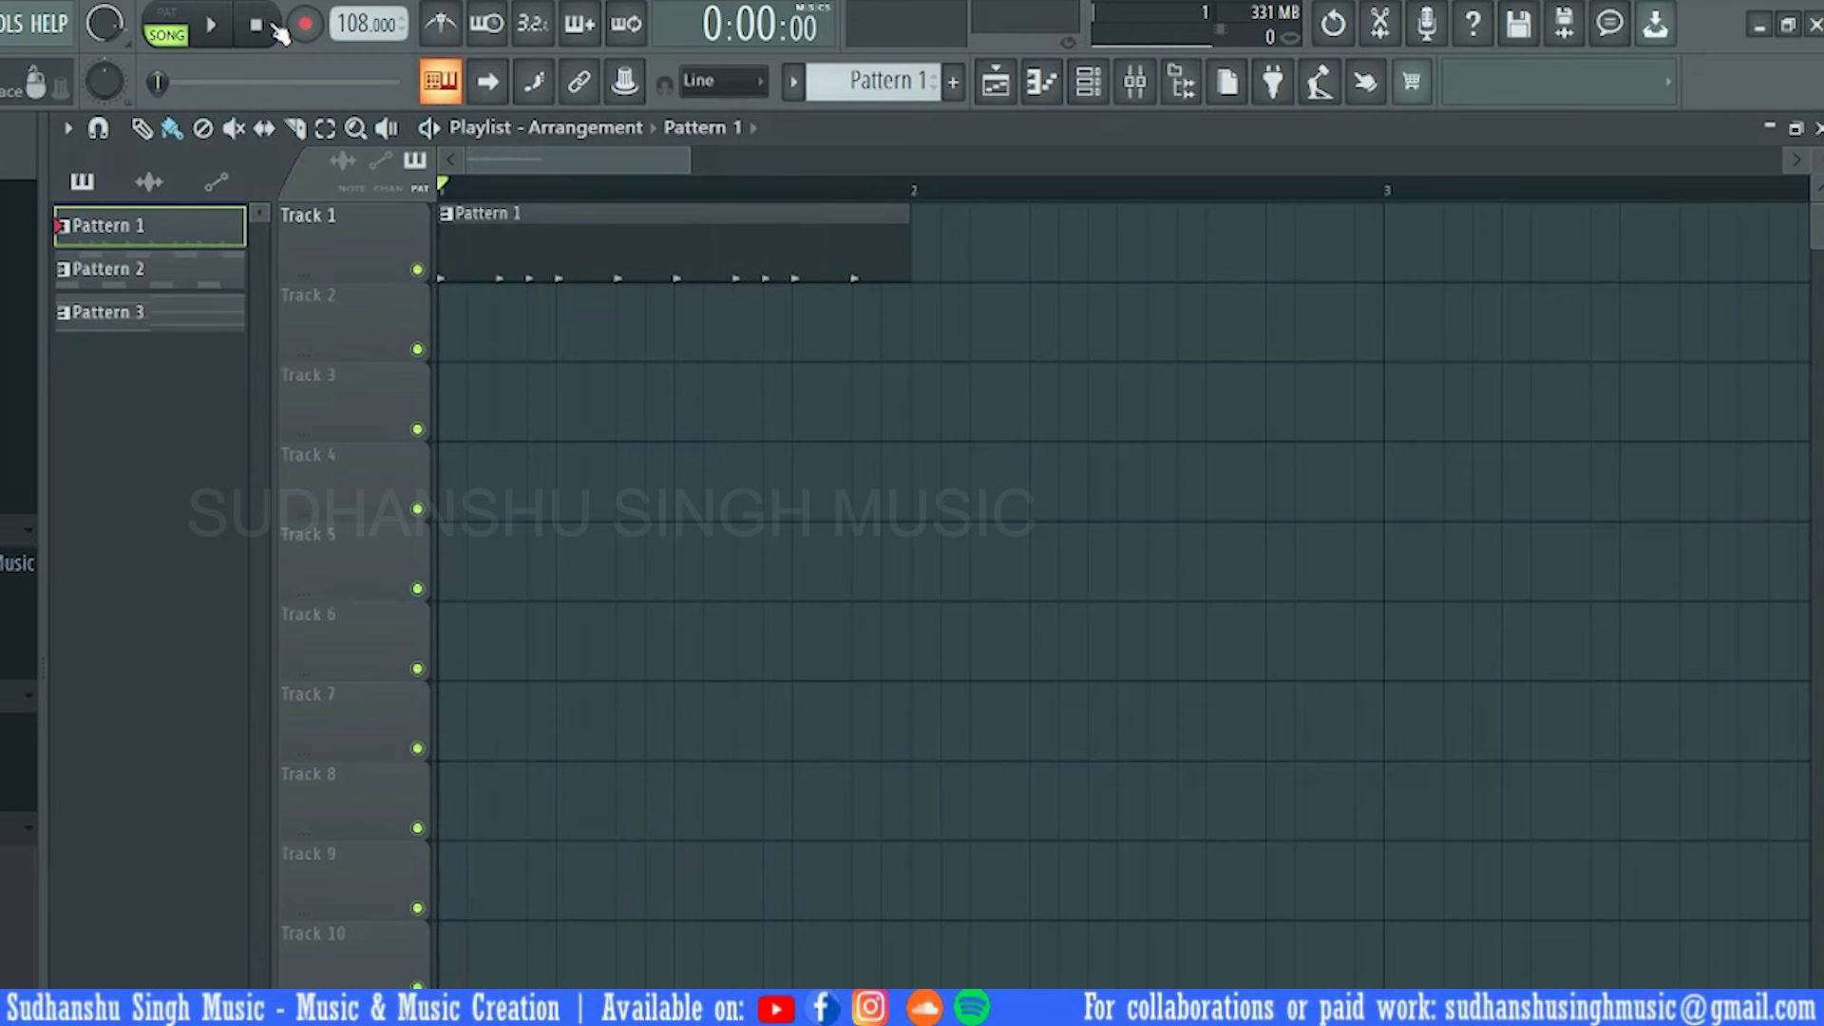
Place Pattern 2 on Track 2 and Pattern 3 on Track 3 of the Playlist, both starting at bar 1
drag(104, 269, 446, 305)
drag(143, 309, 459, 411)
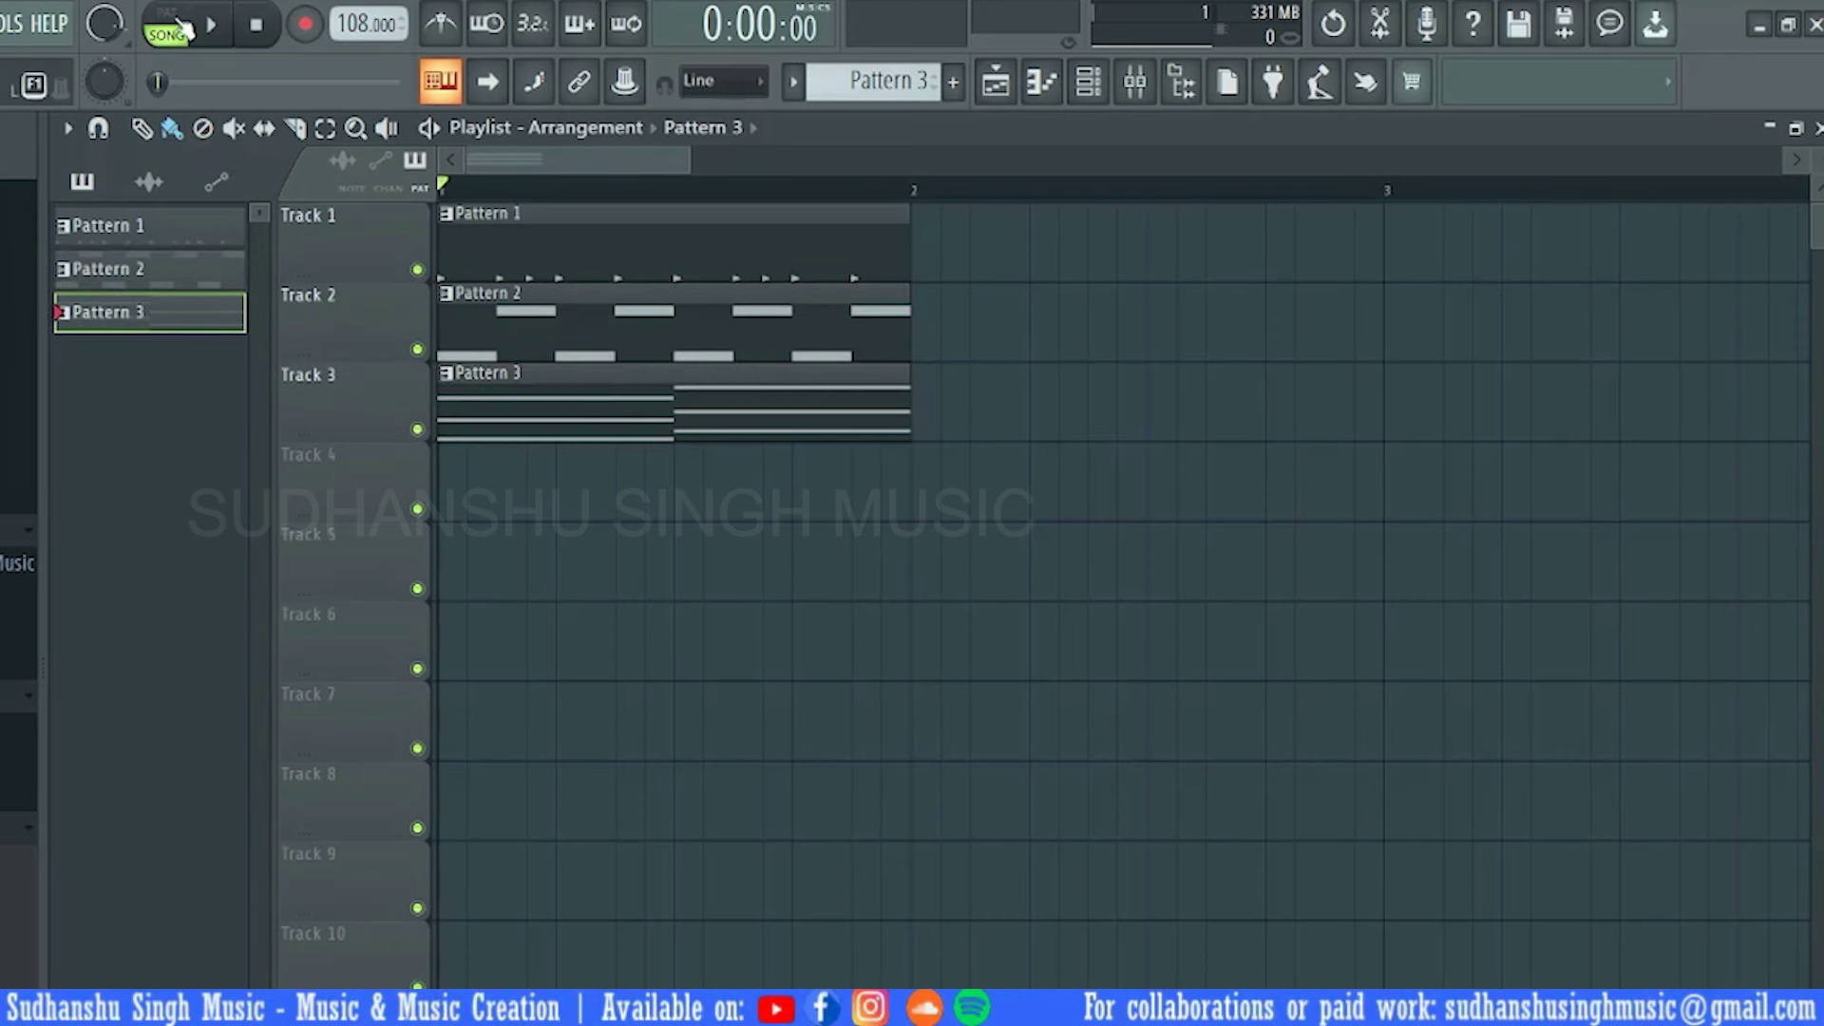
Play the three-pattern arrangement in song mode and stop playback
click(211, 24)
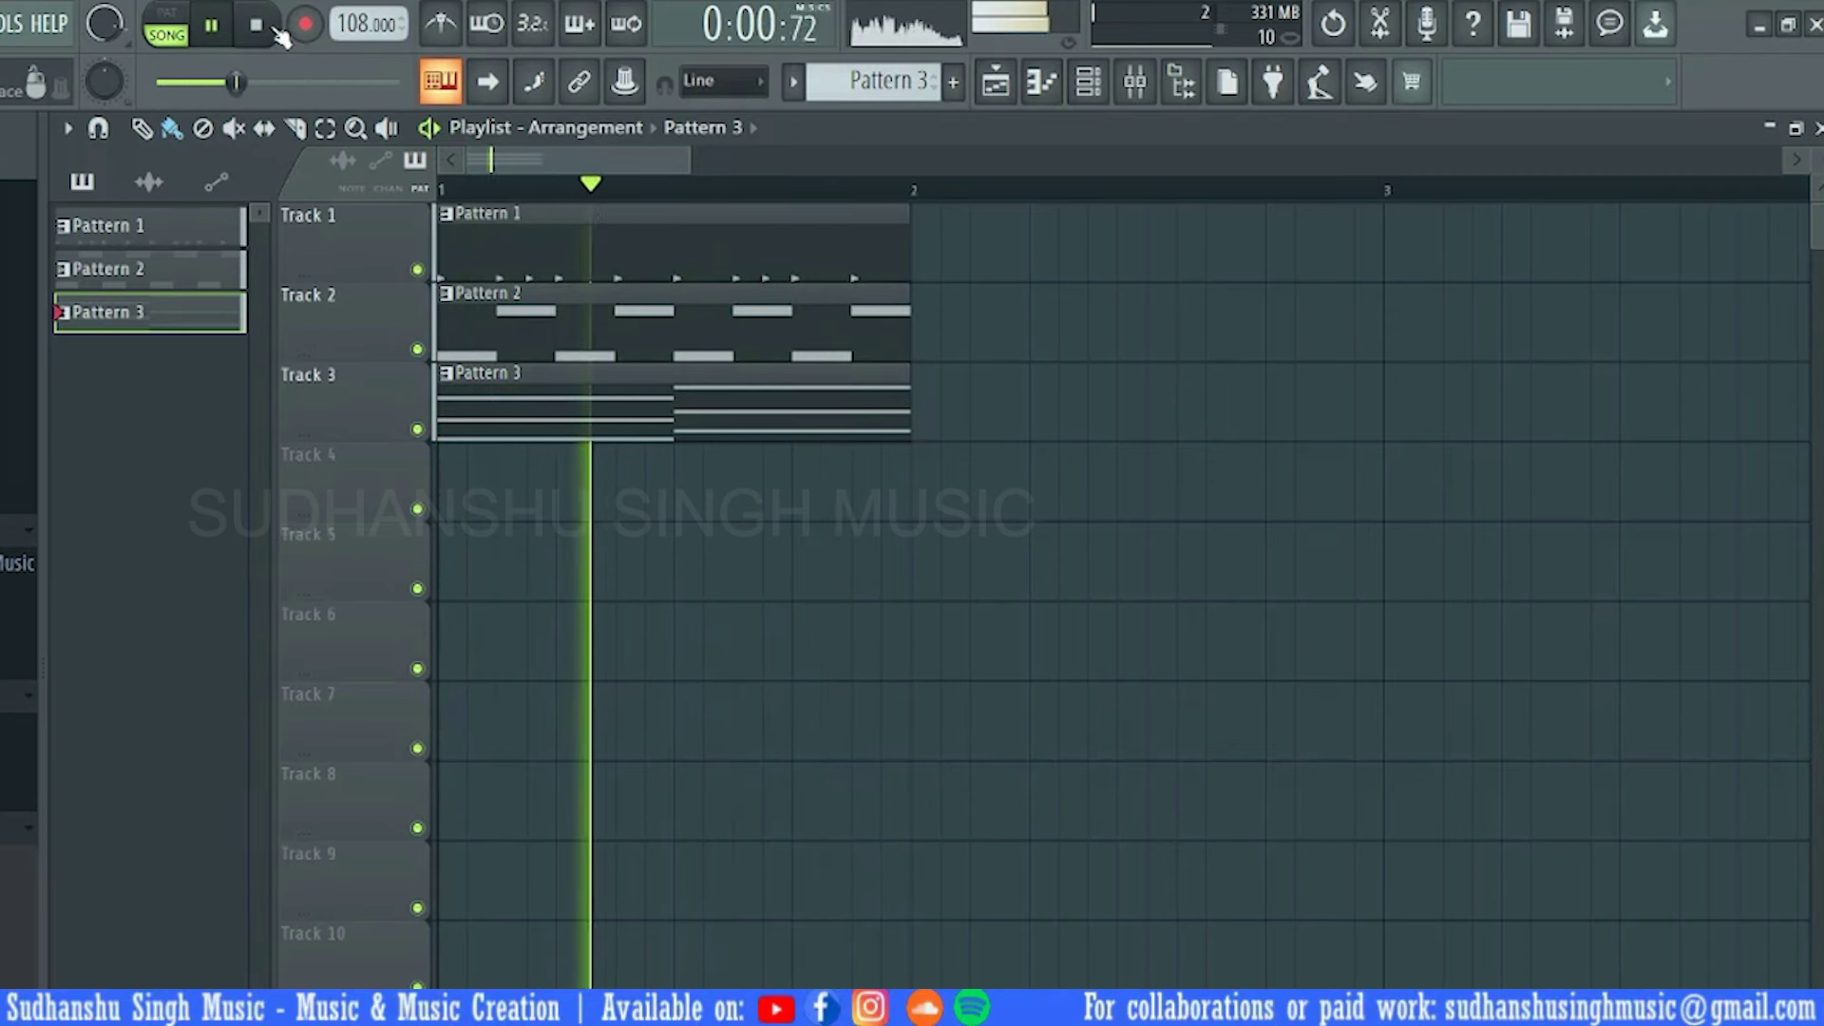
click(270, 29)
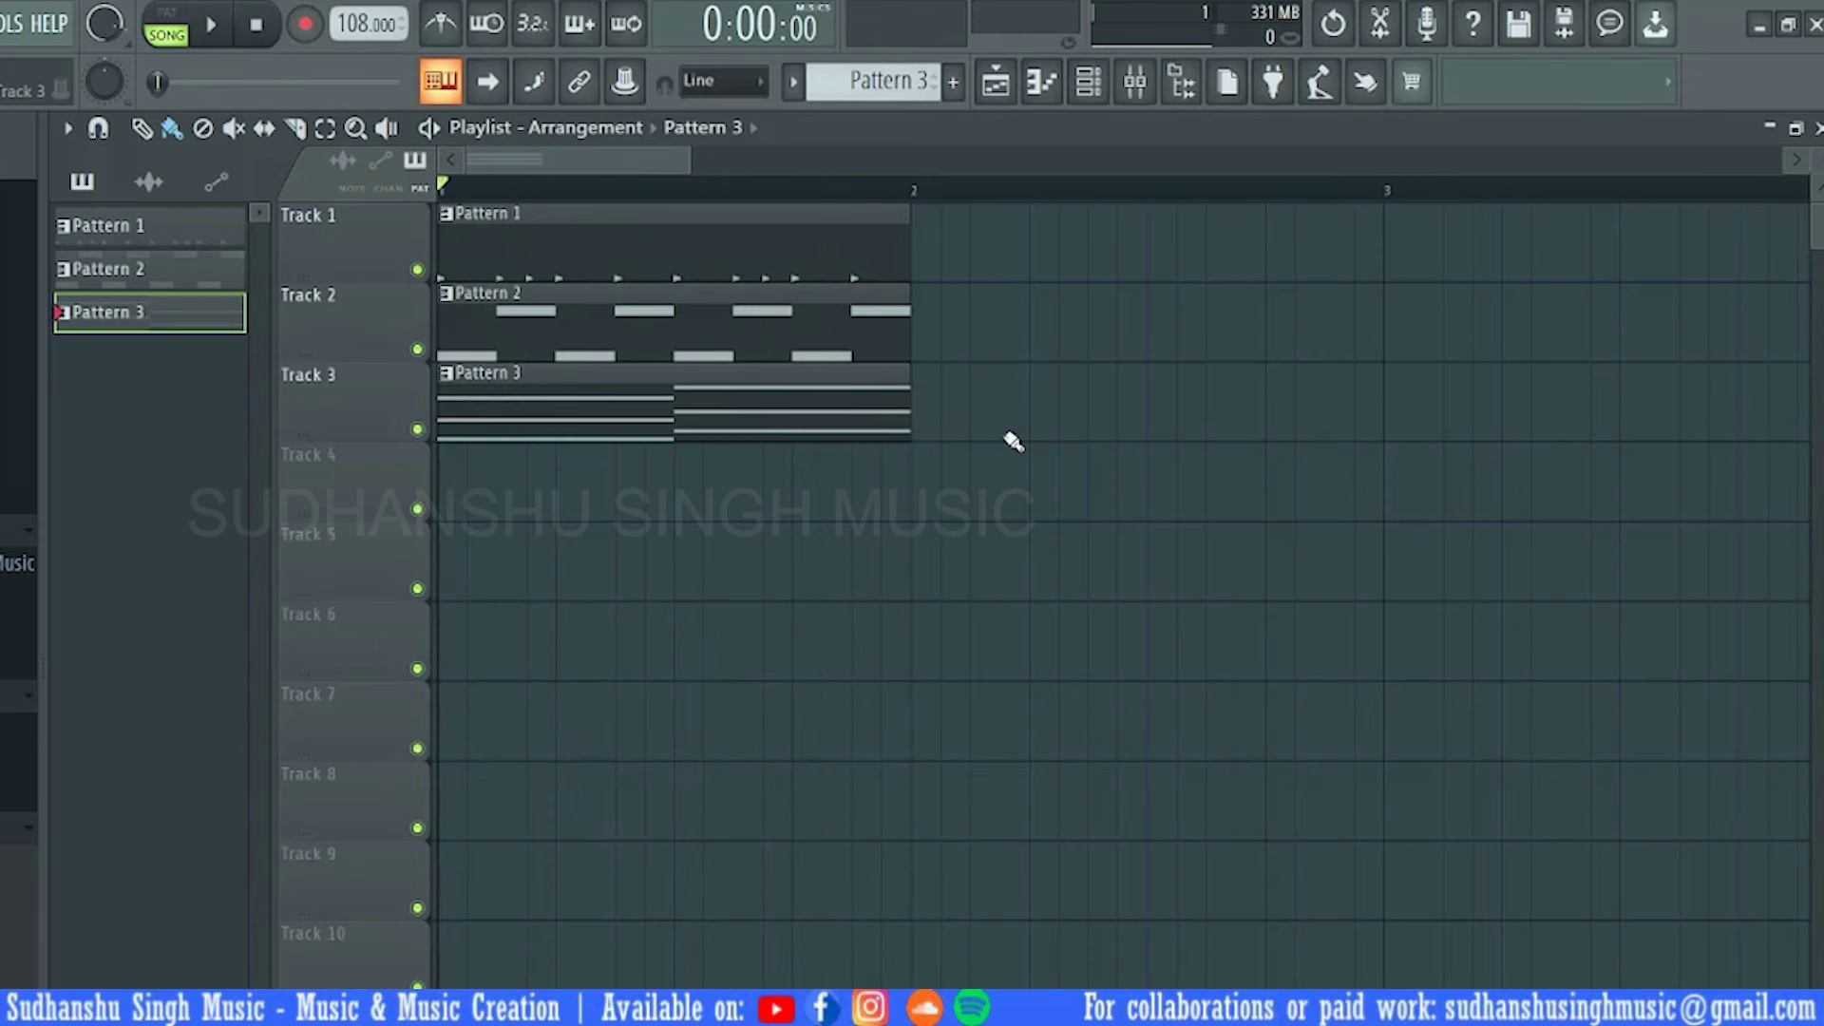
drag(1300, 596, 278, 211)
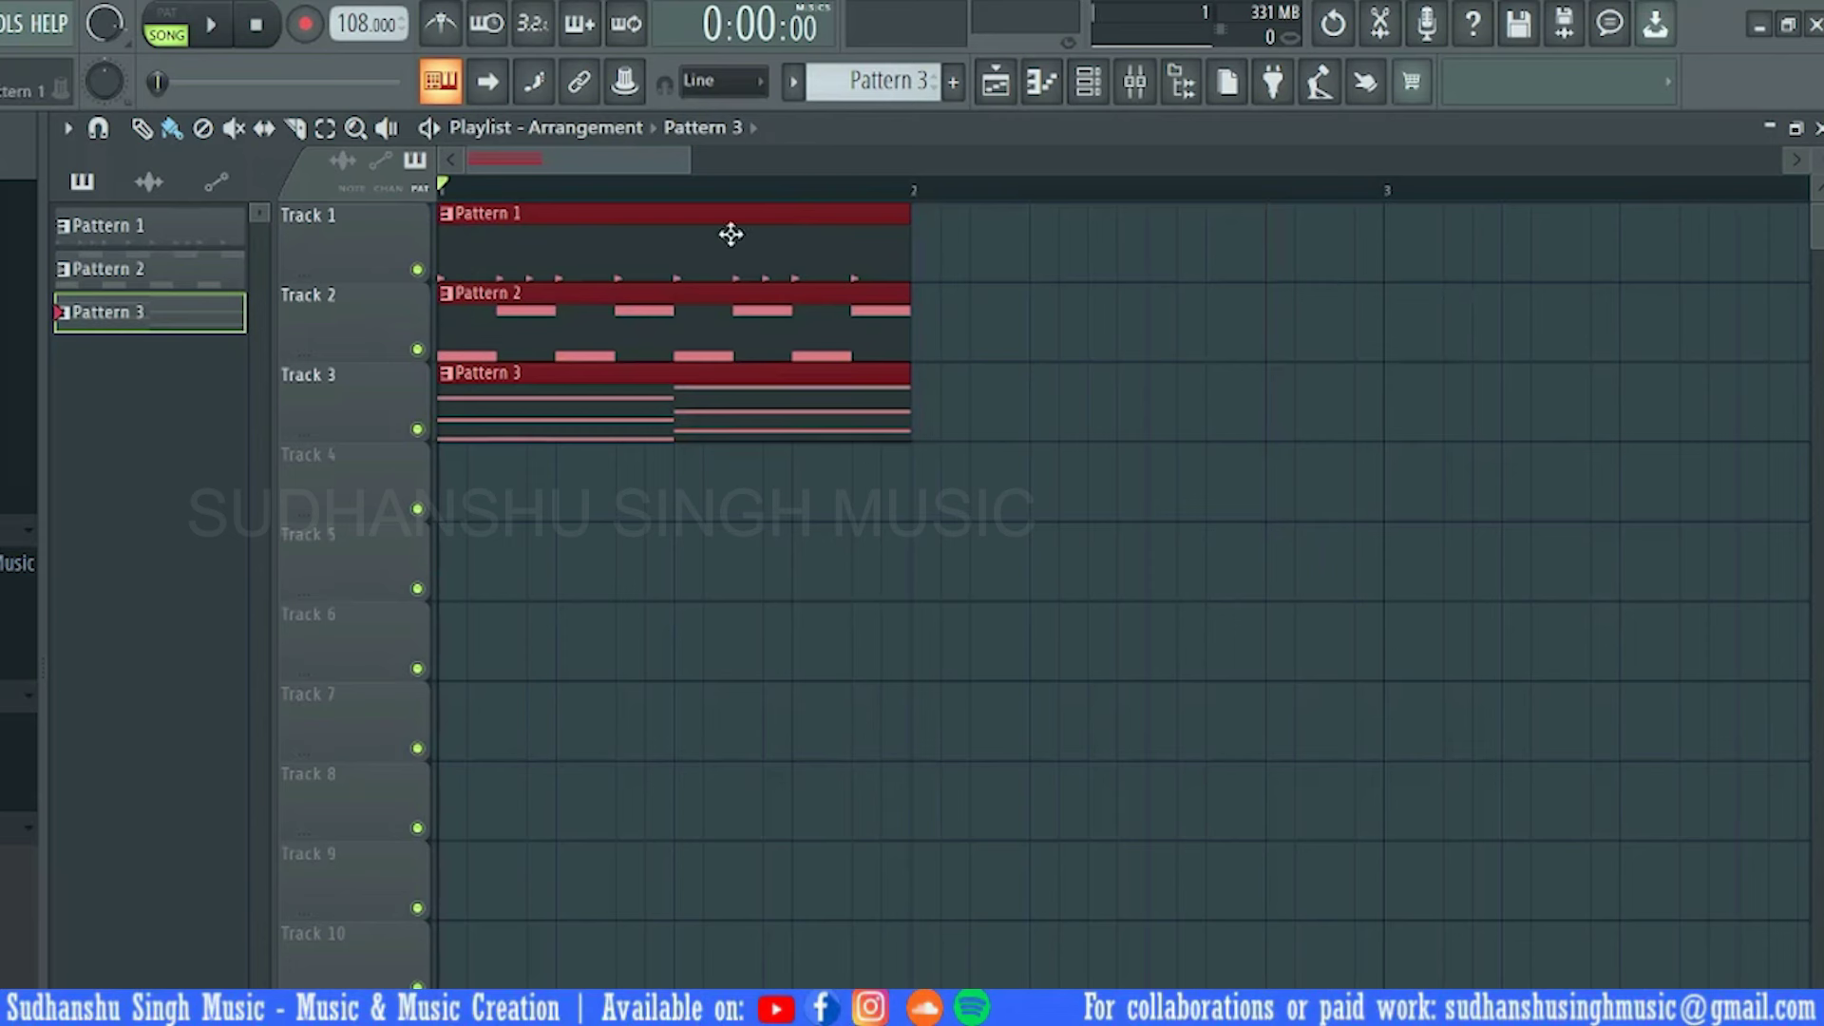
drag(636, 240, 435, 517)
key(Delete)
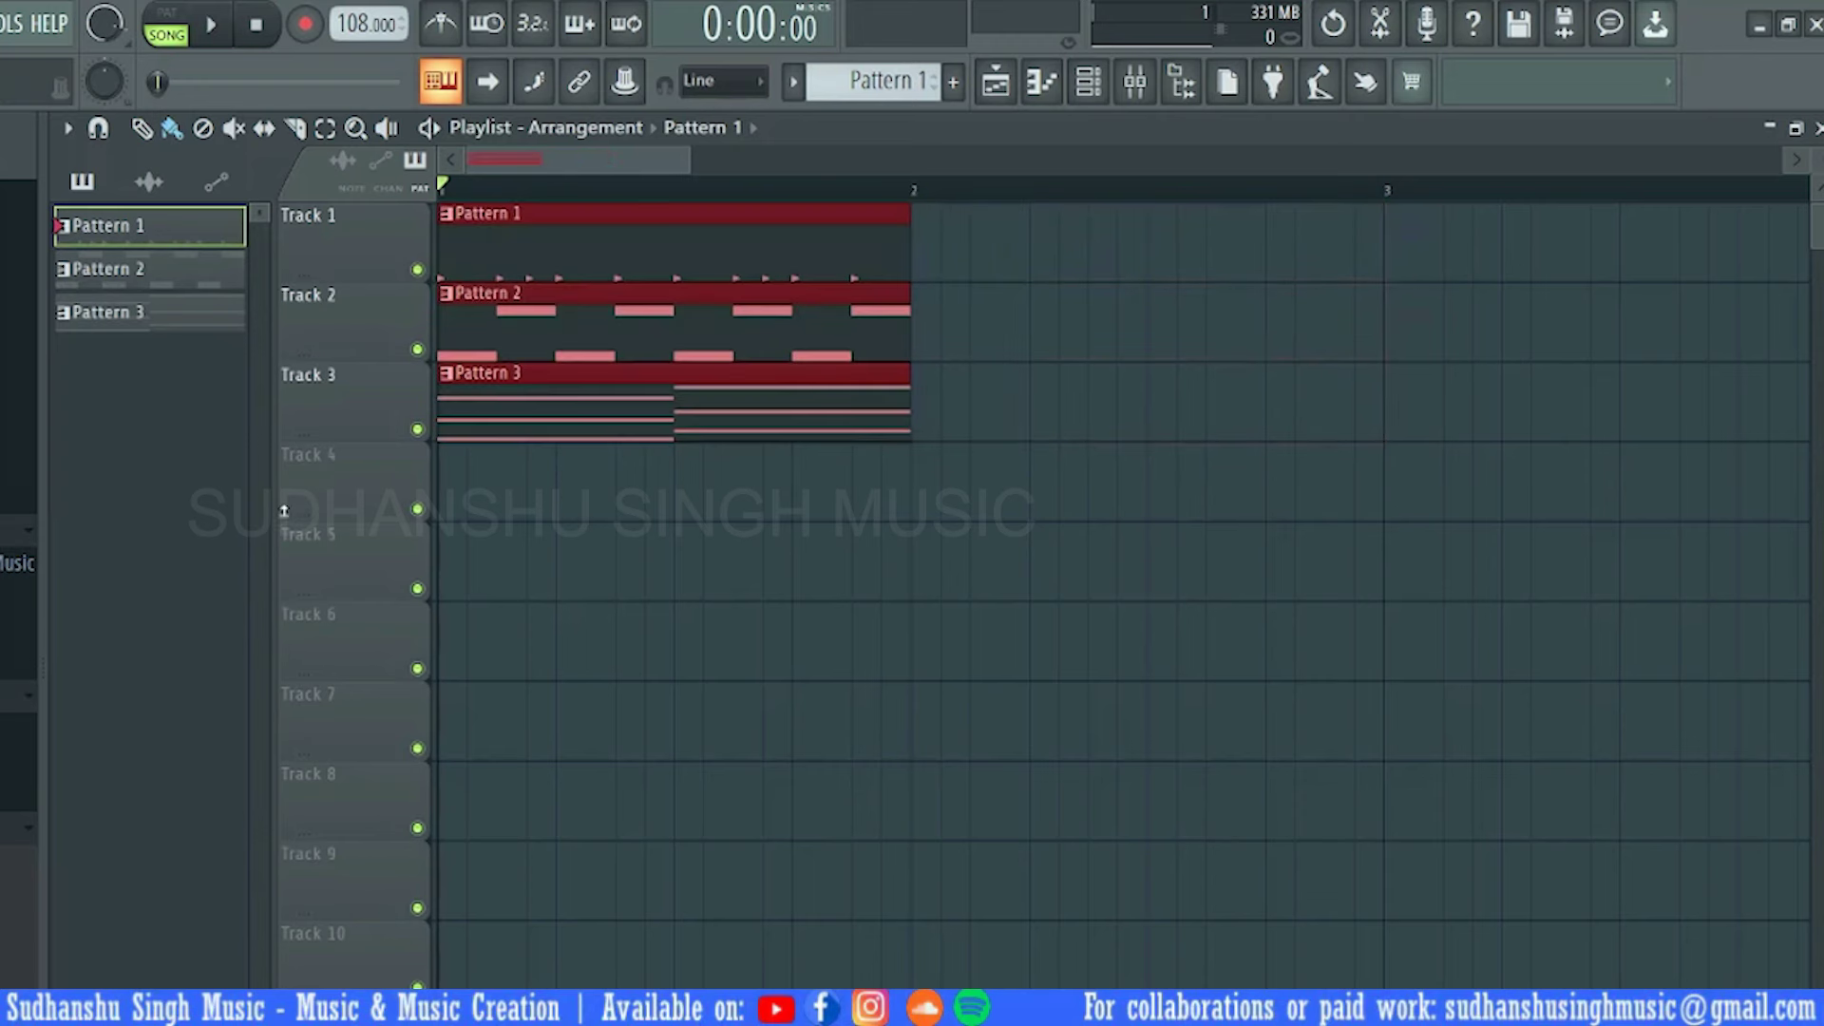
drag(501, 228, 974, 226)
key(Delete)
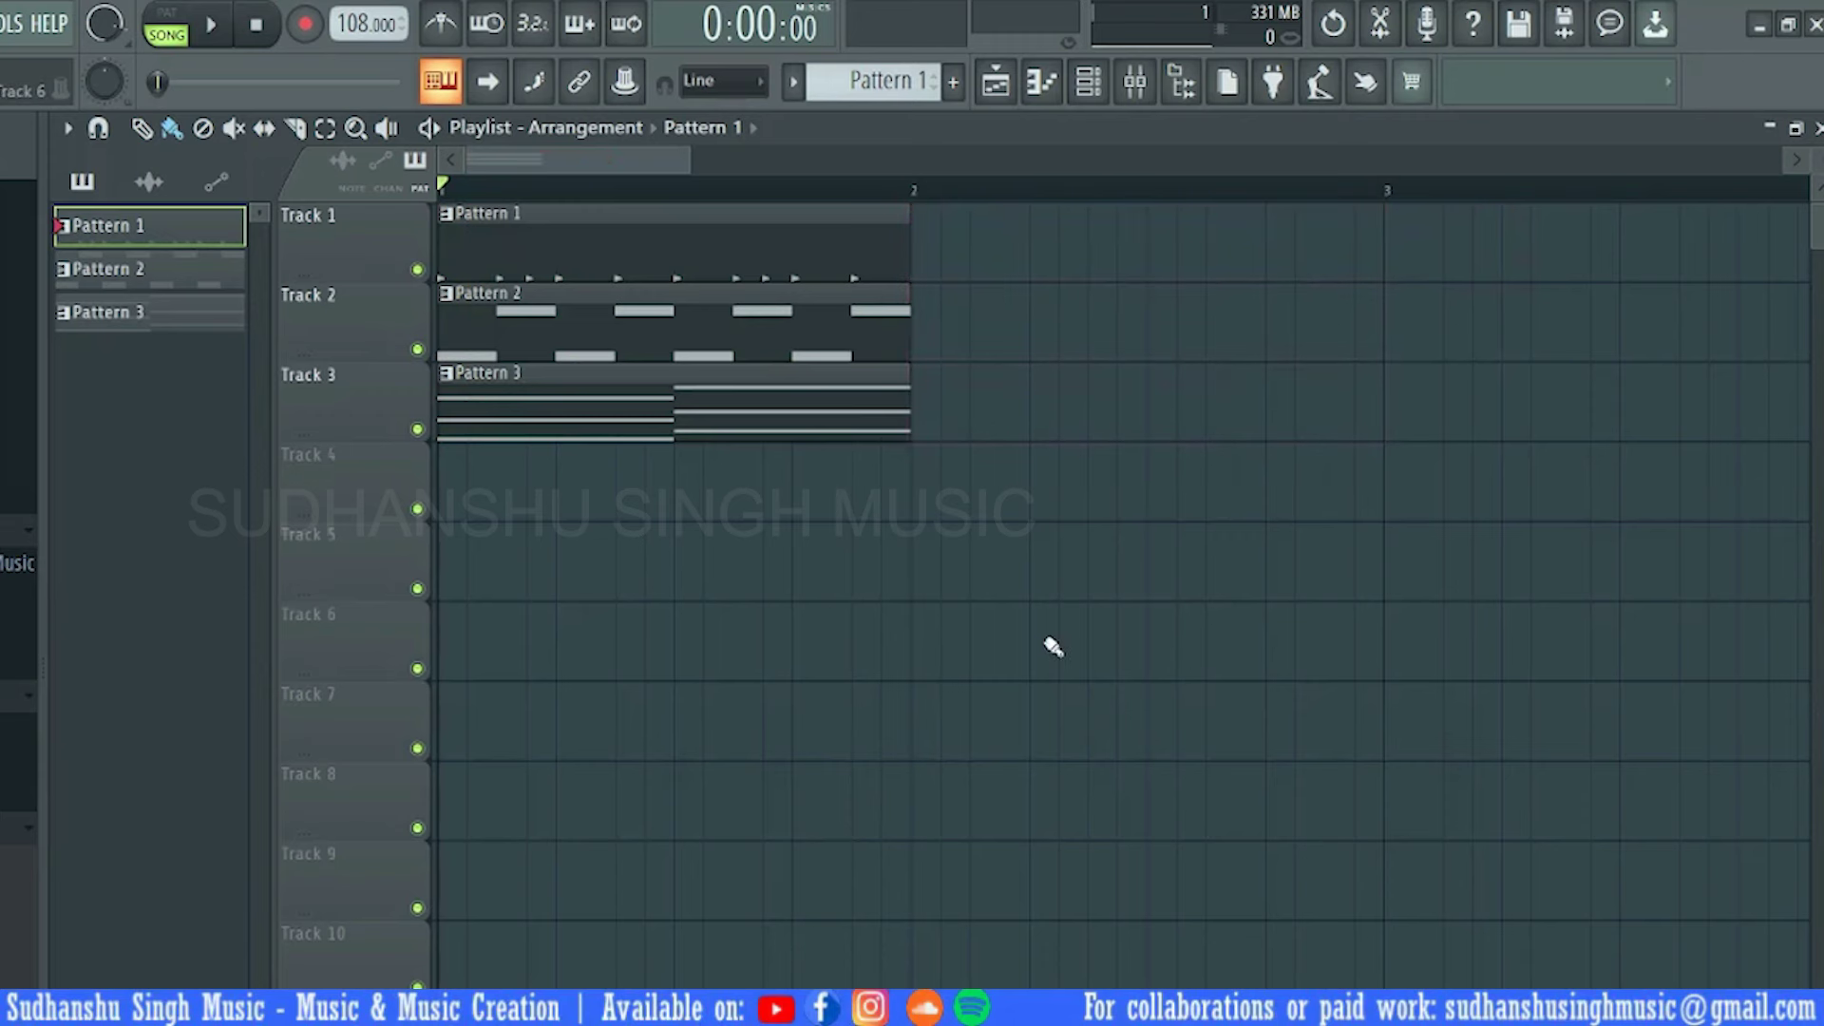
key(ctrl+a)
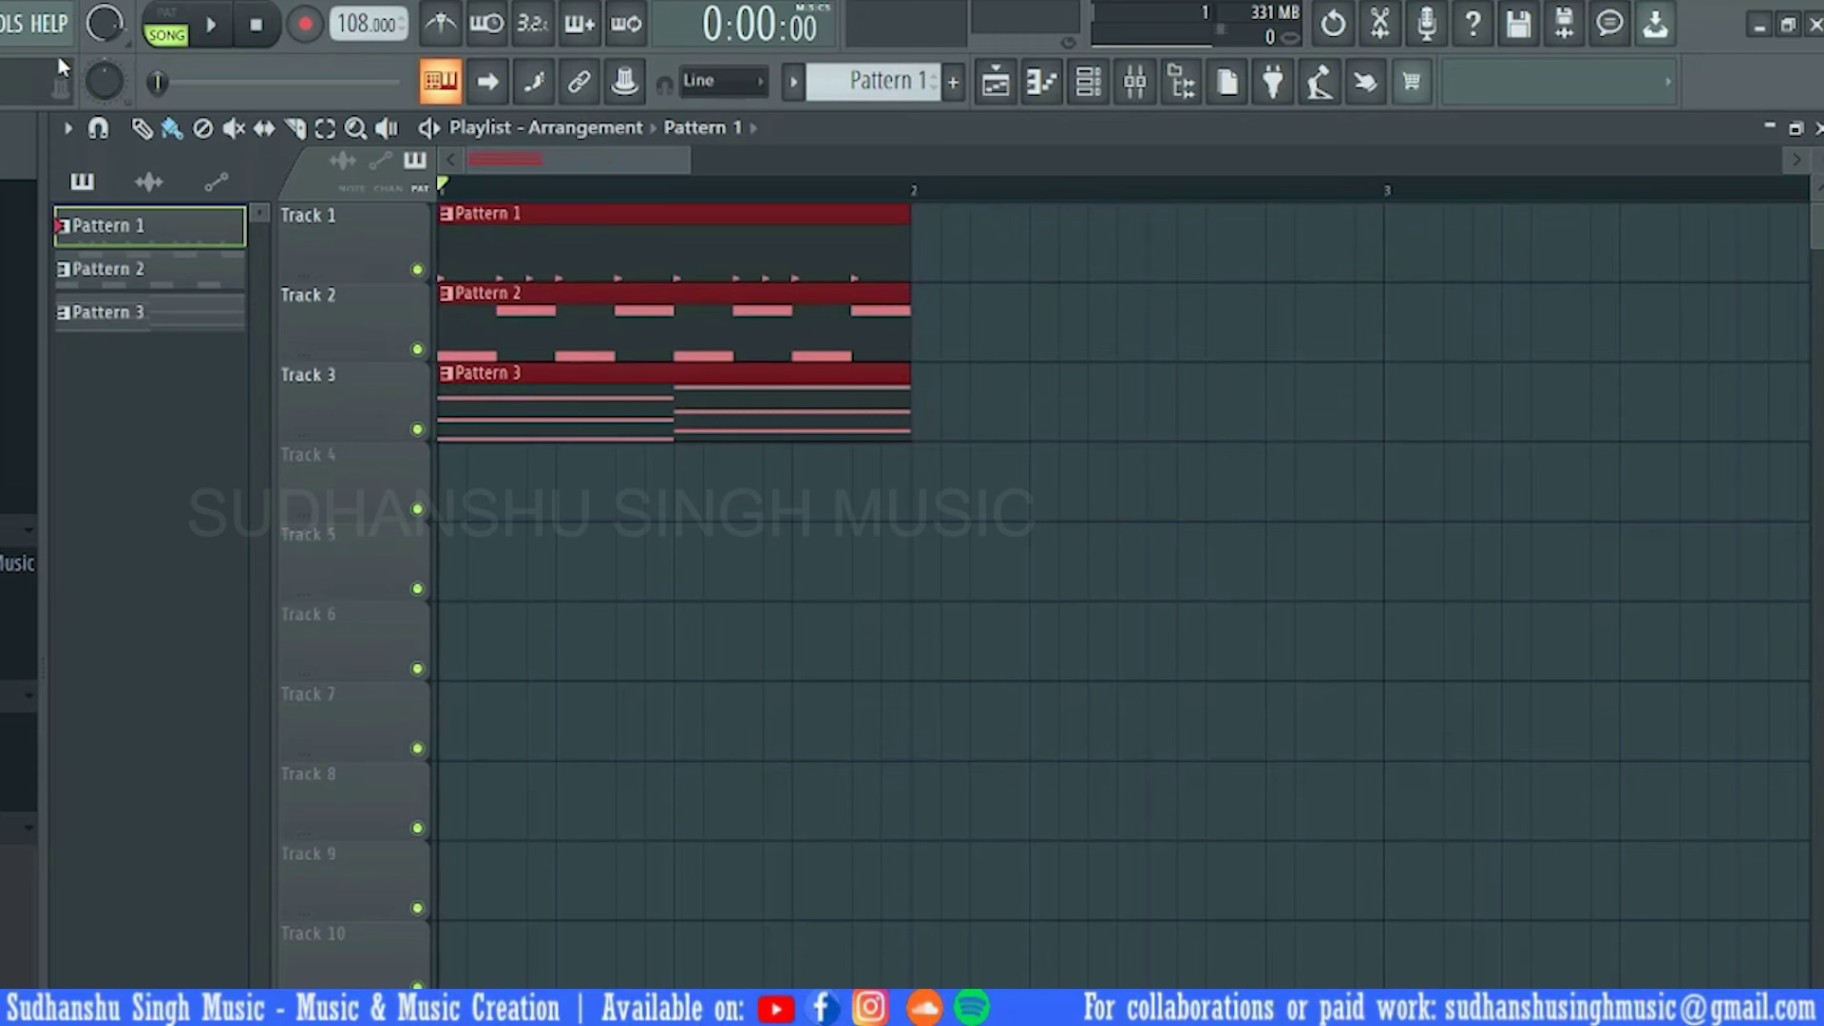
key(ctrl+b)
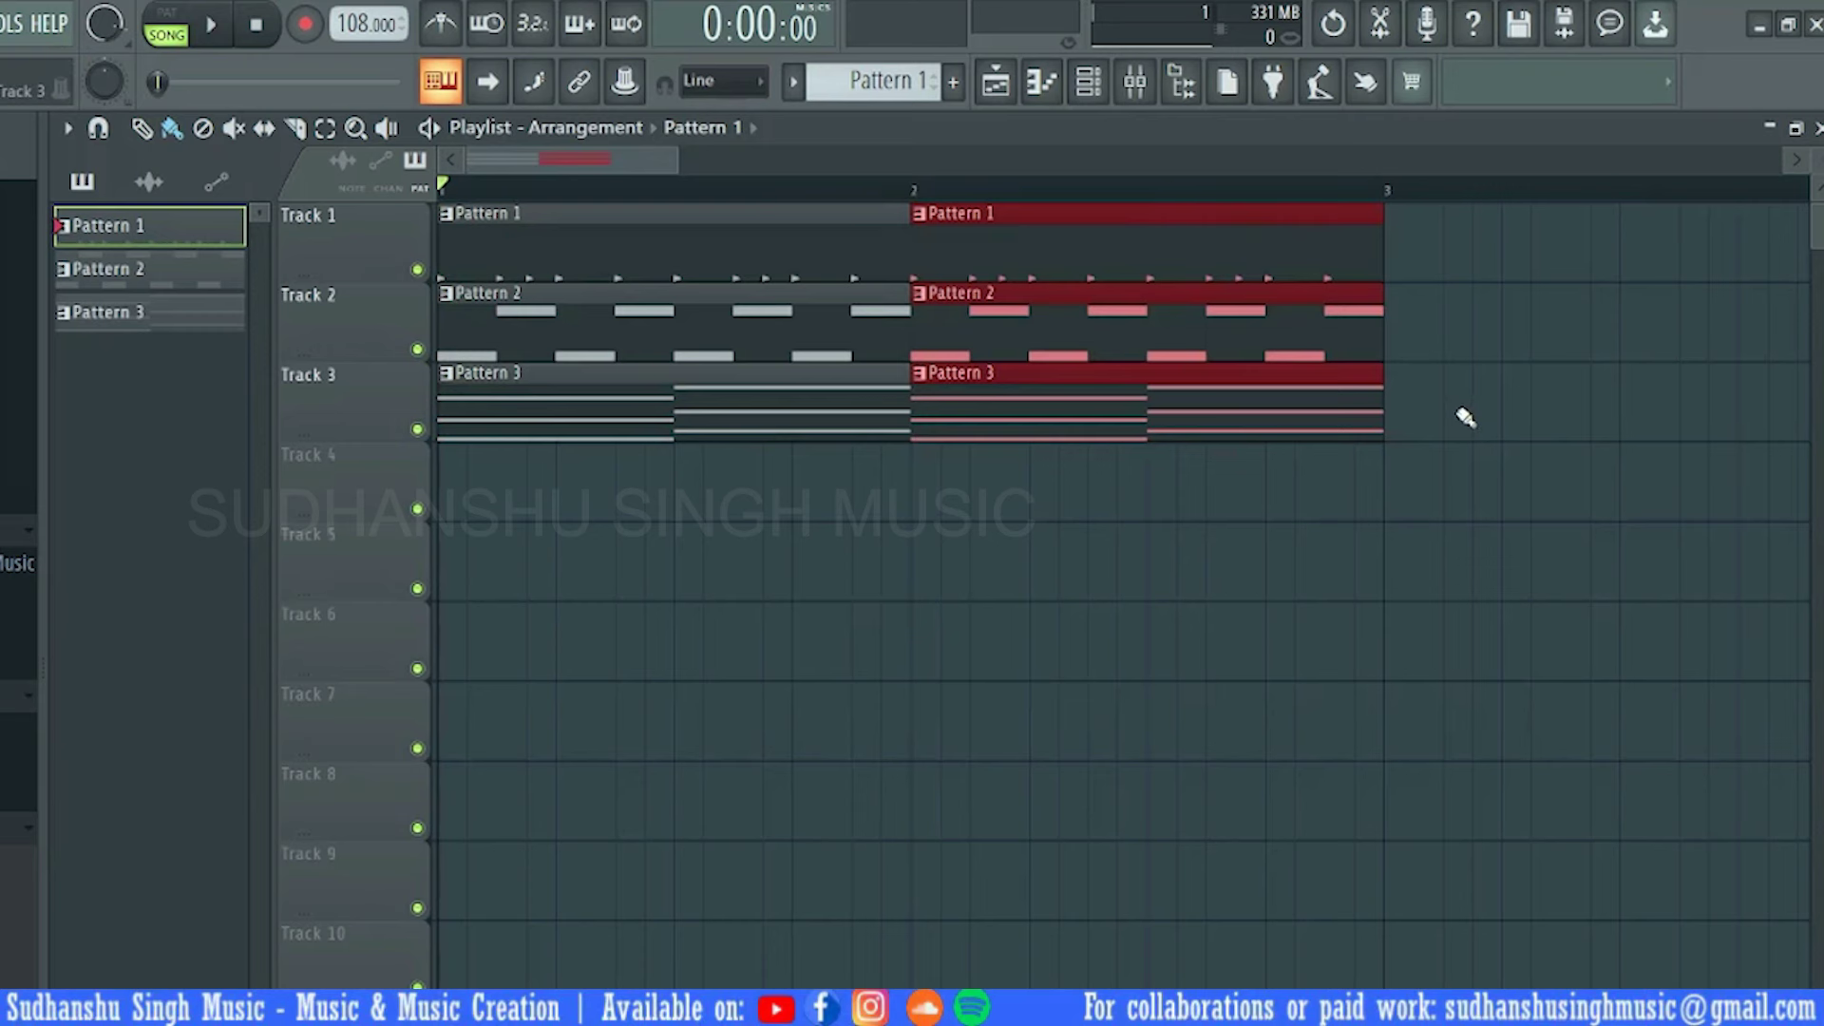
key(Delete)
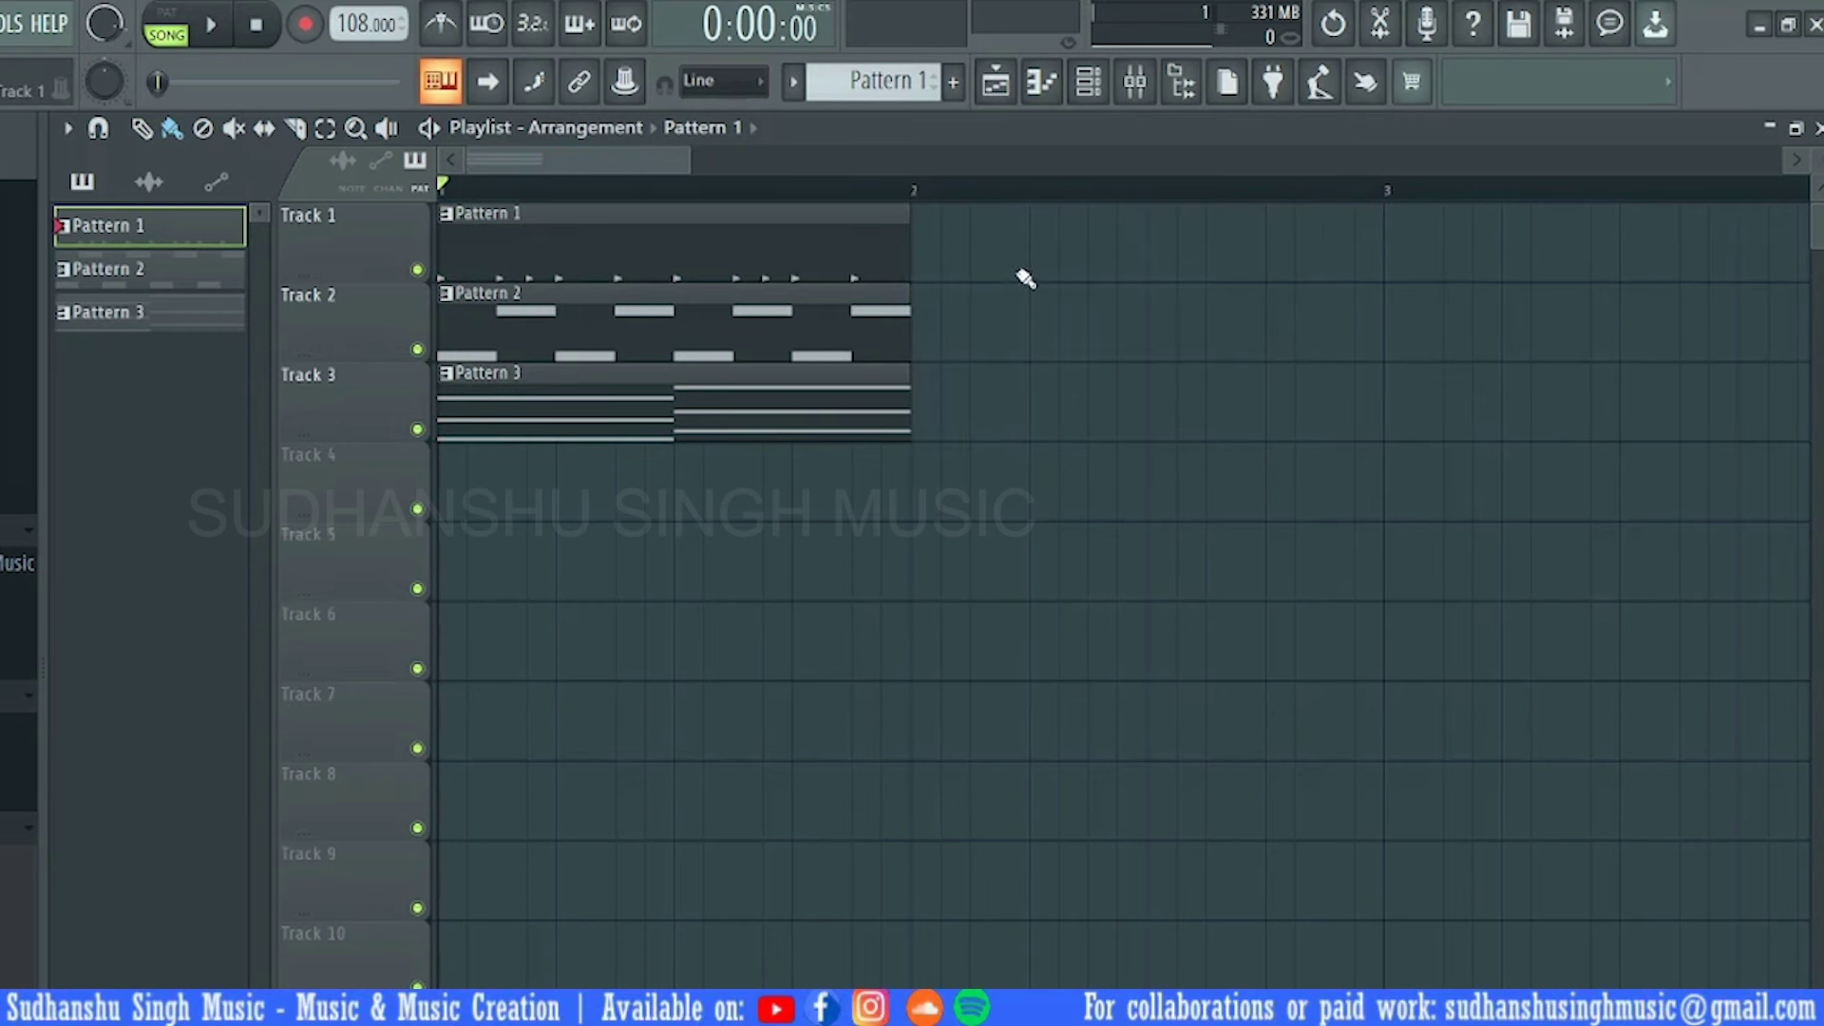
Duplicate the three pattern clips from bar 1 into bar 2 and play back the extended arrangement
drag(1025, 277, 76, 751)
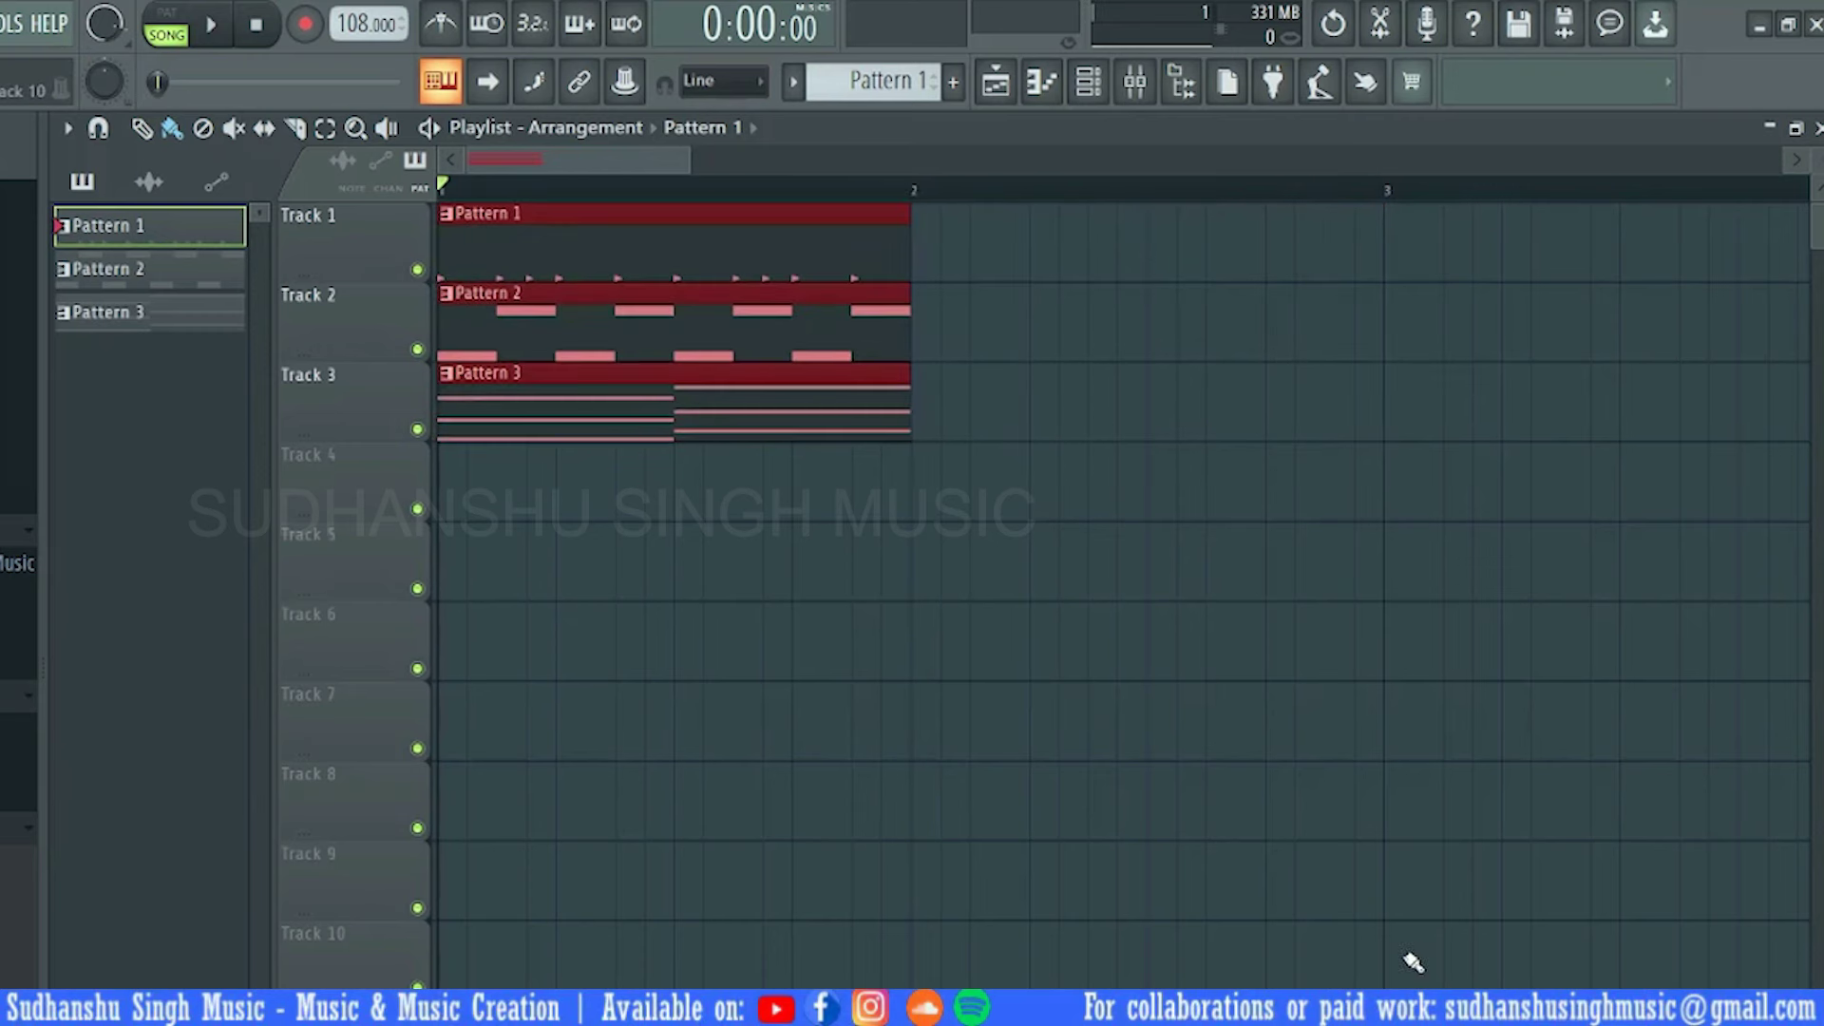
key(ctrl+b)
click(1347, 836)
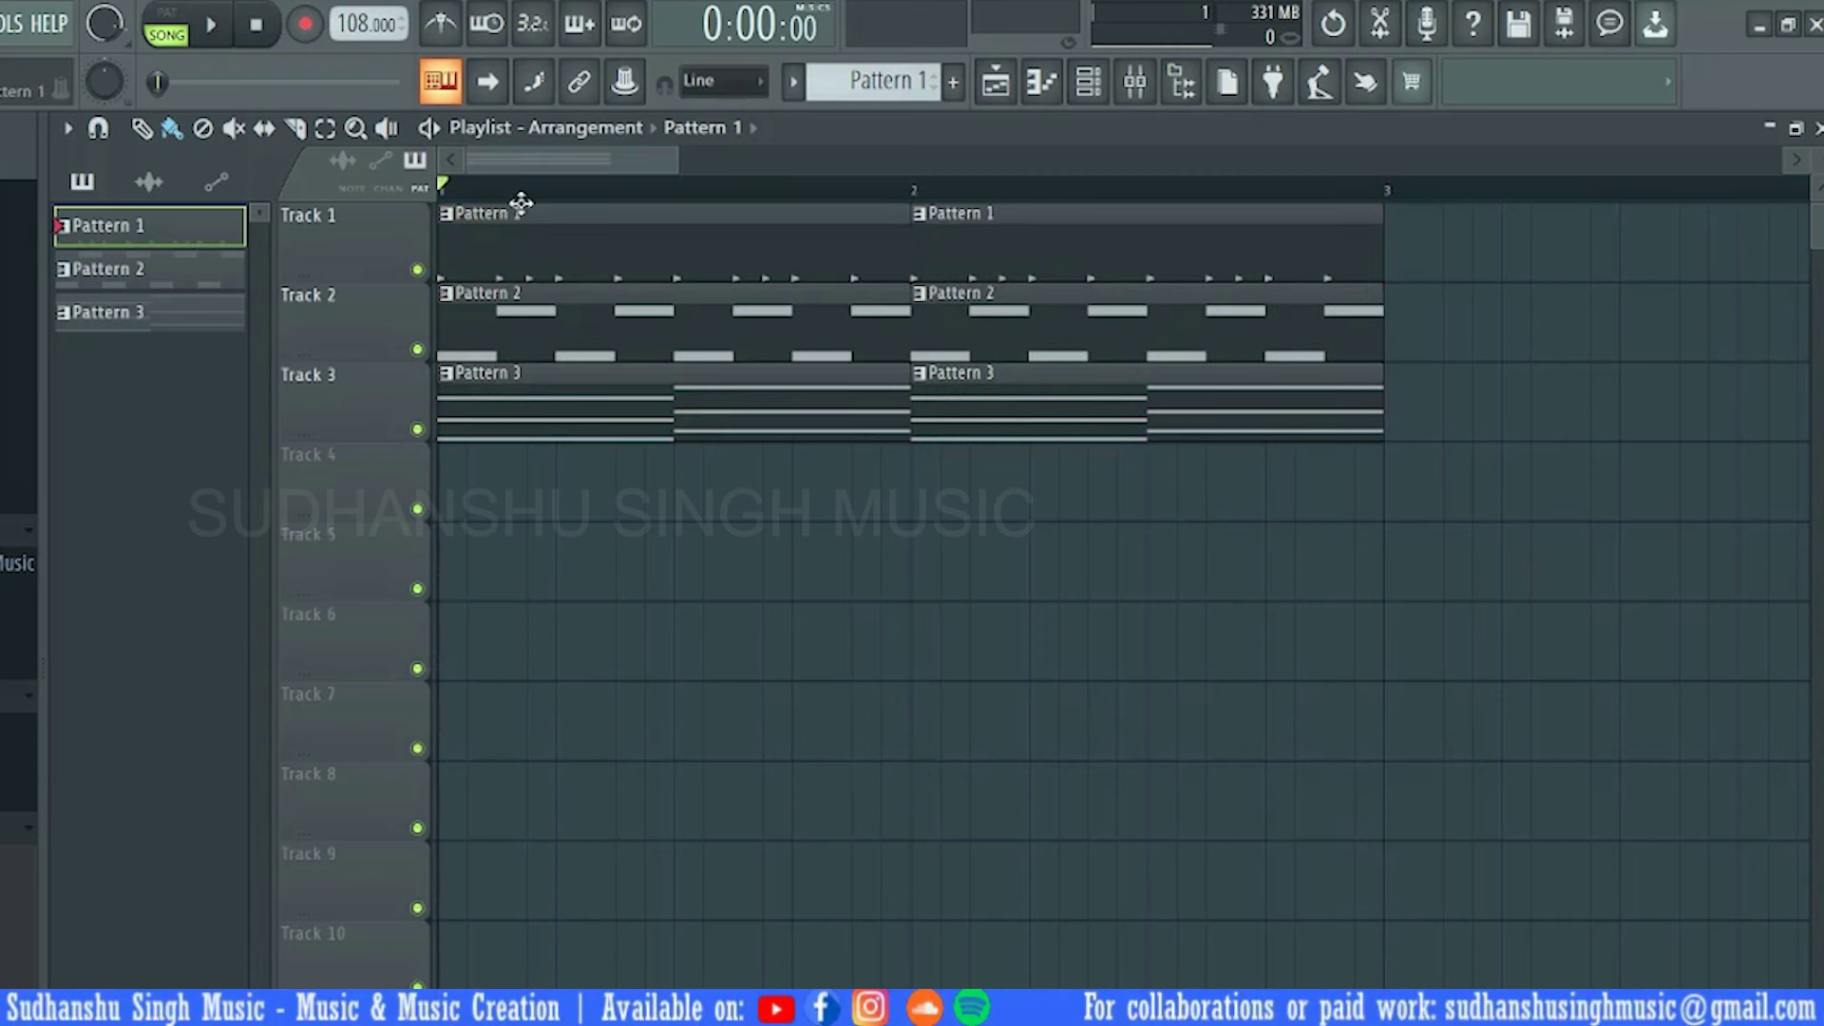
key(space)
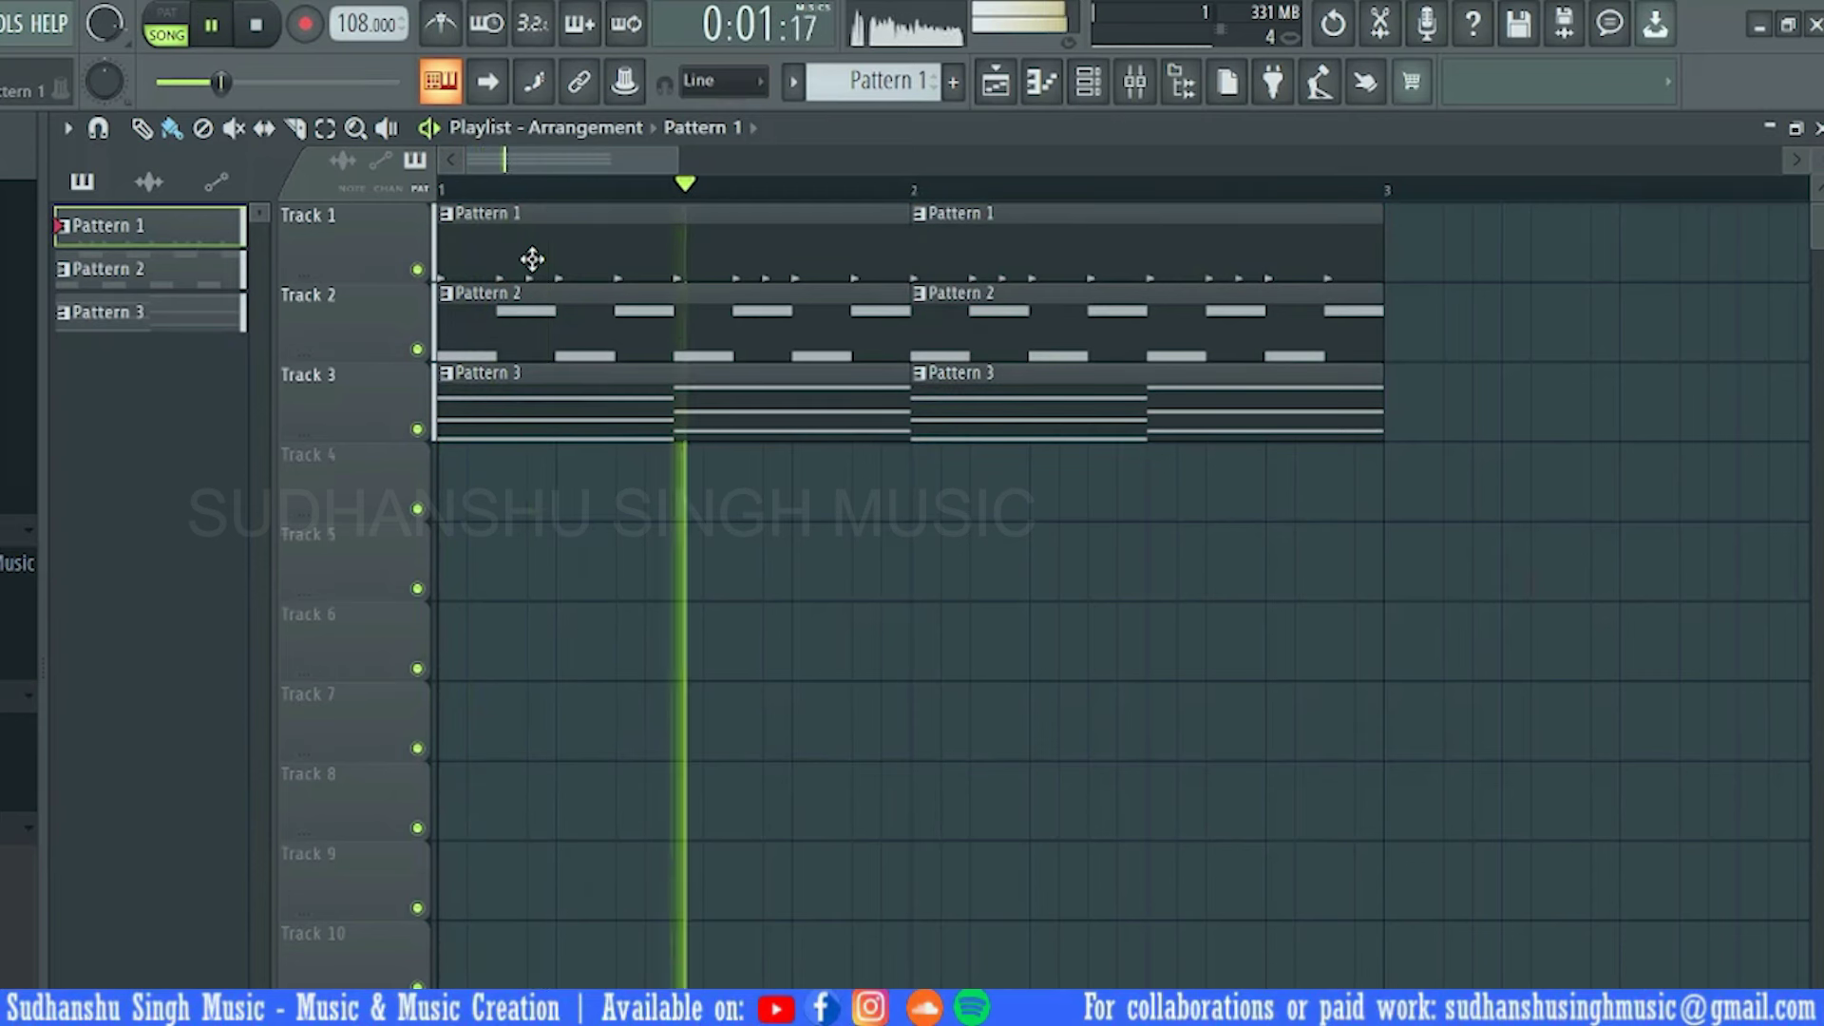
key(space)
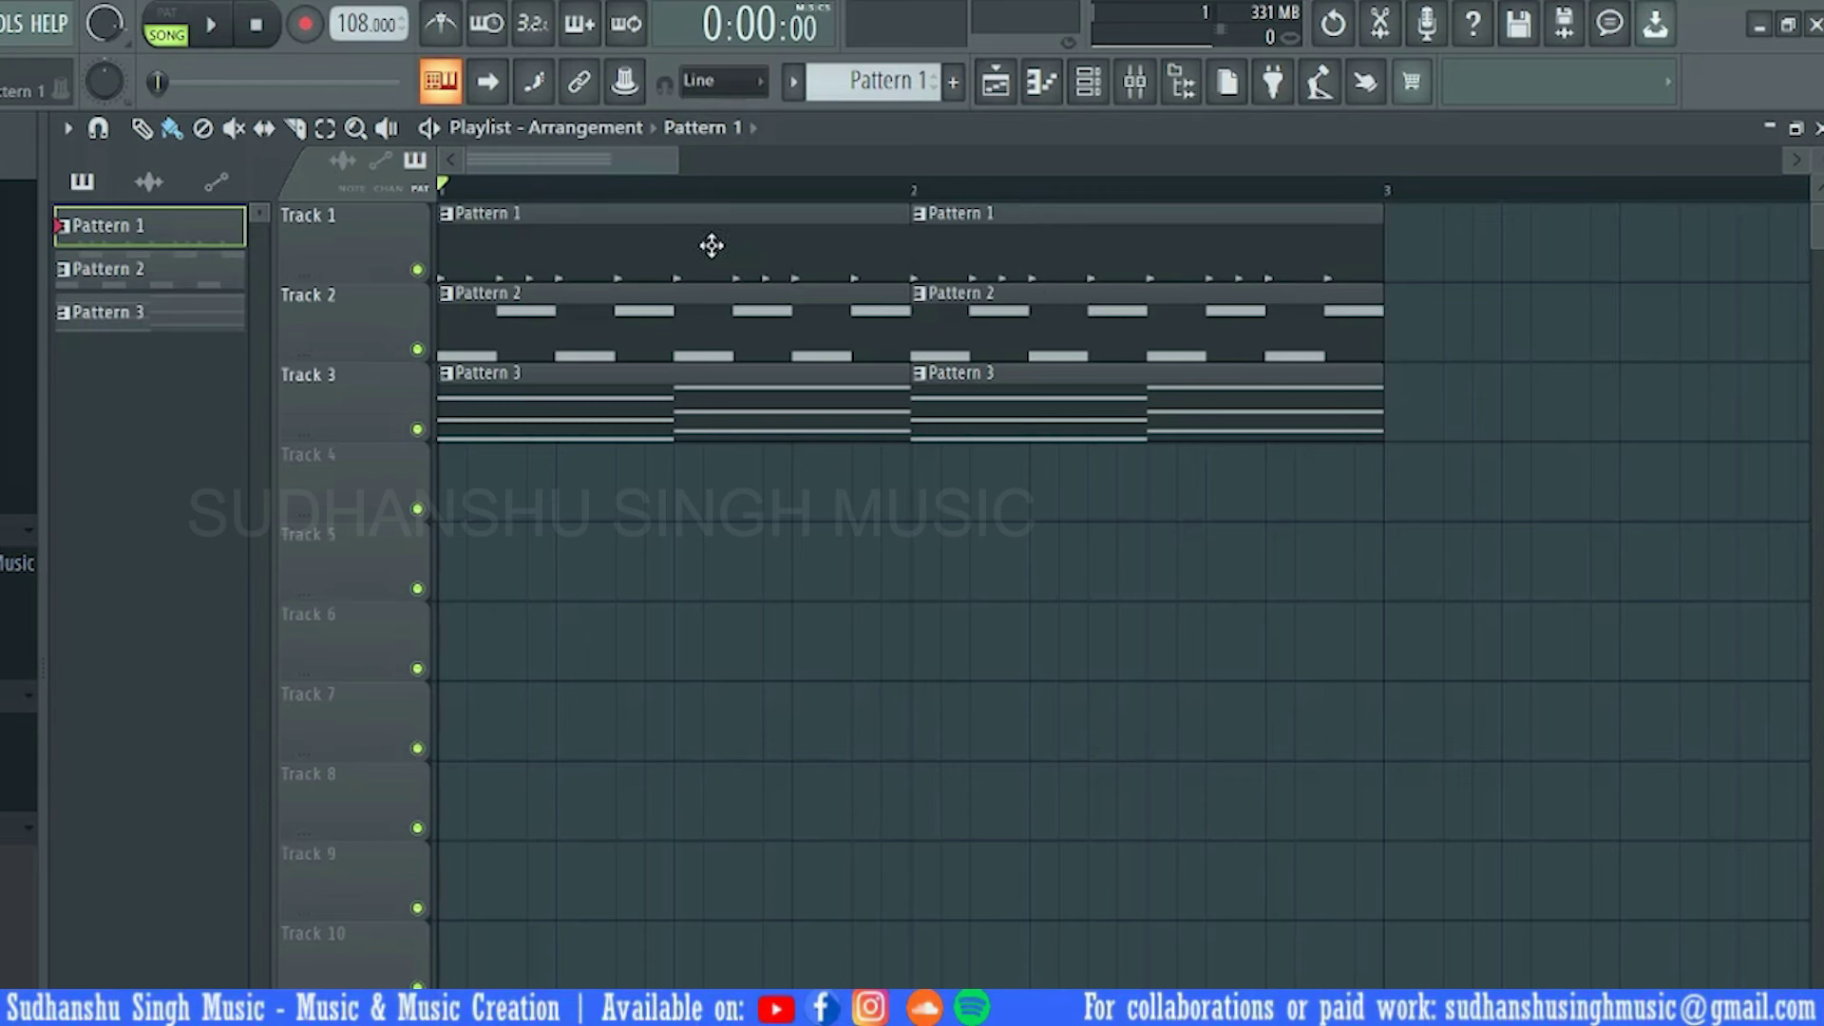
Make the Pattern 1 clip at bar 1 unique and open its HIP_Hat_3 notes in the piano roll
right_click(444, 228)
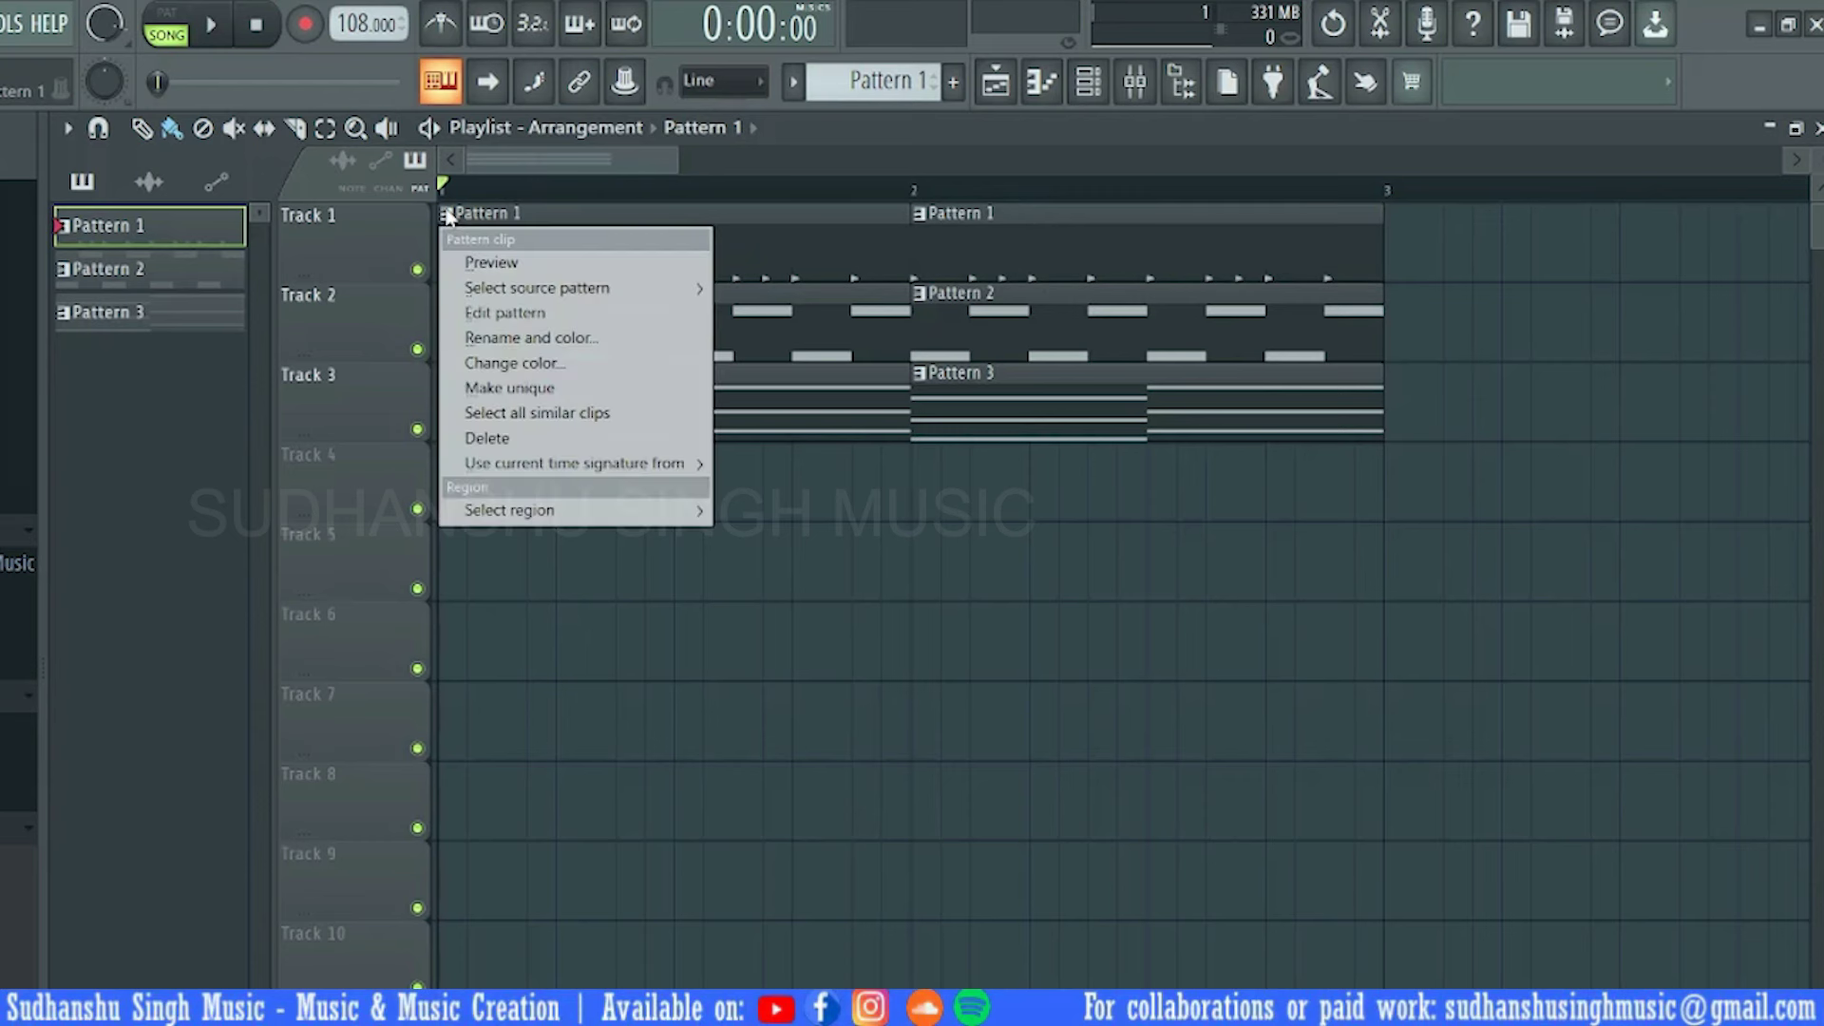
click(567, 389)
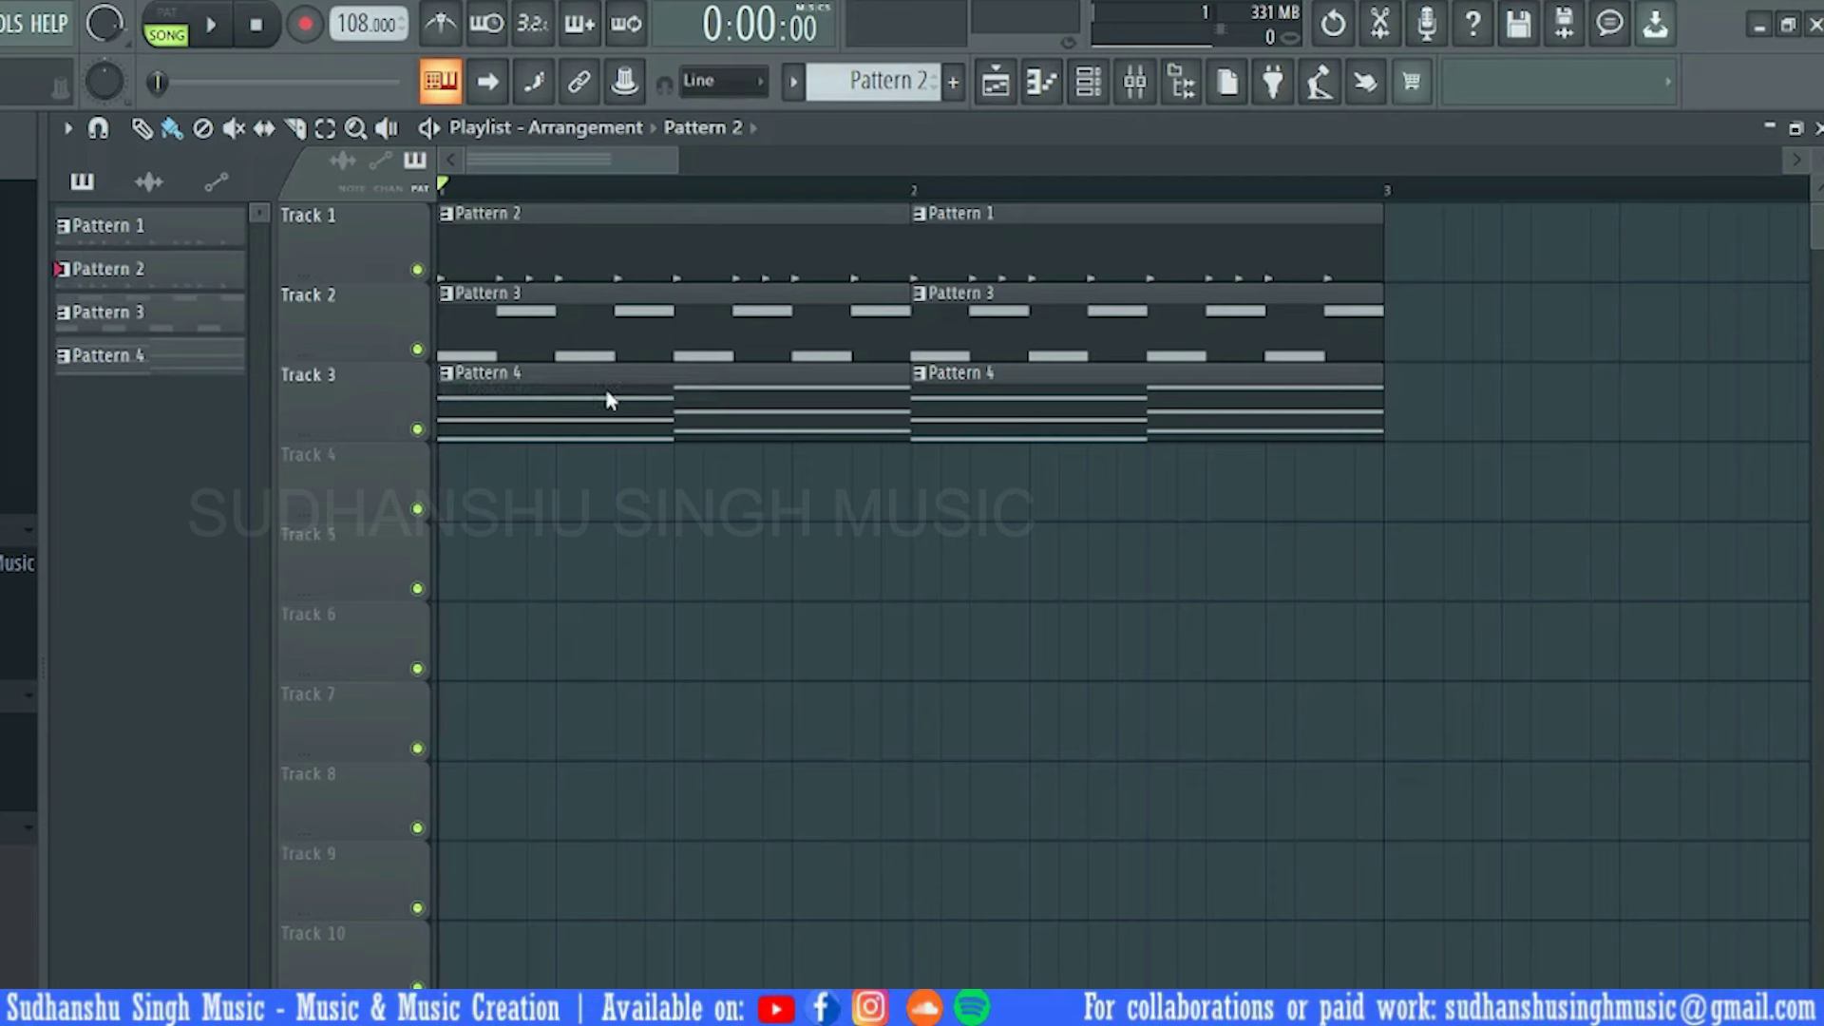
double_click(755, 234)
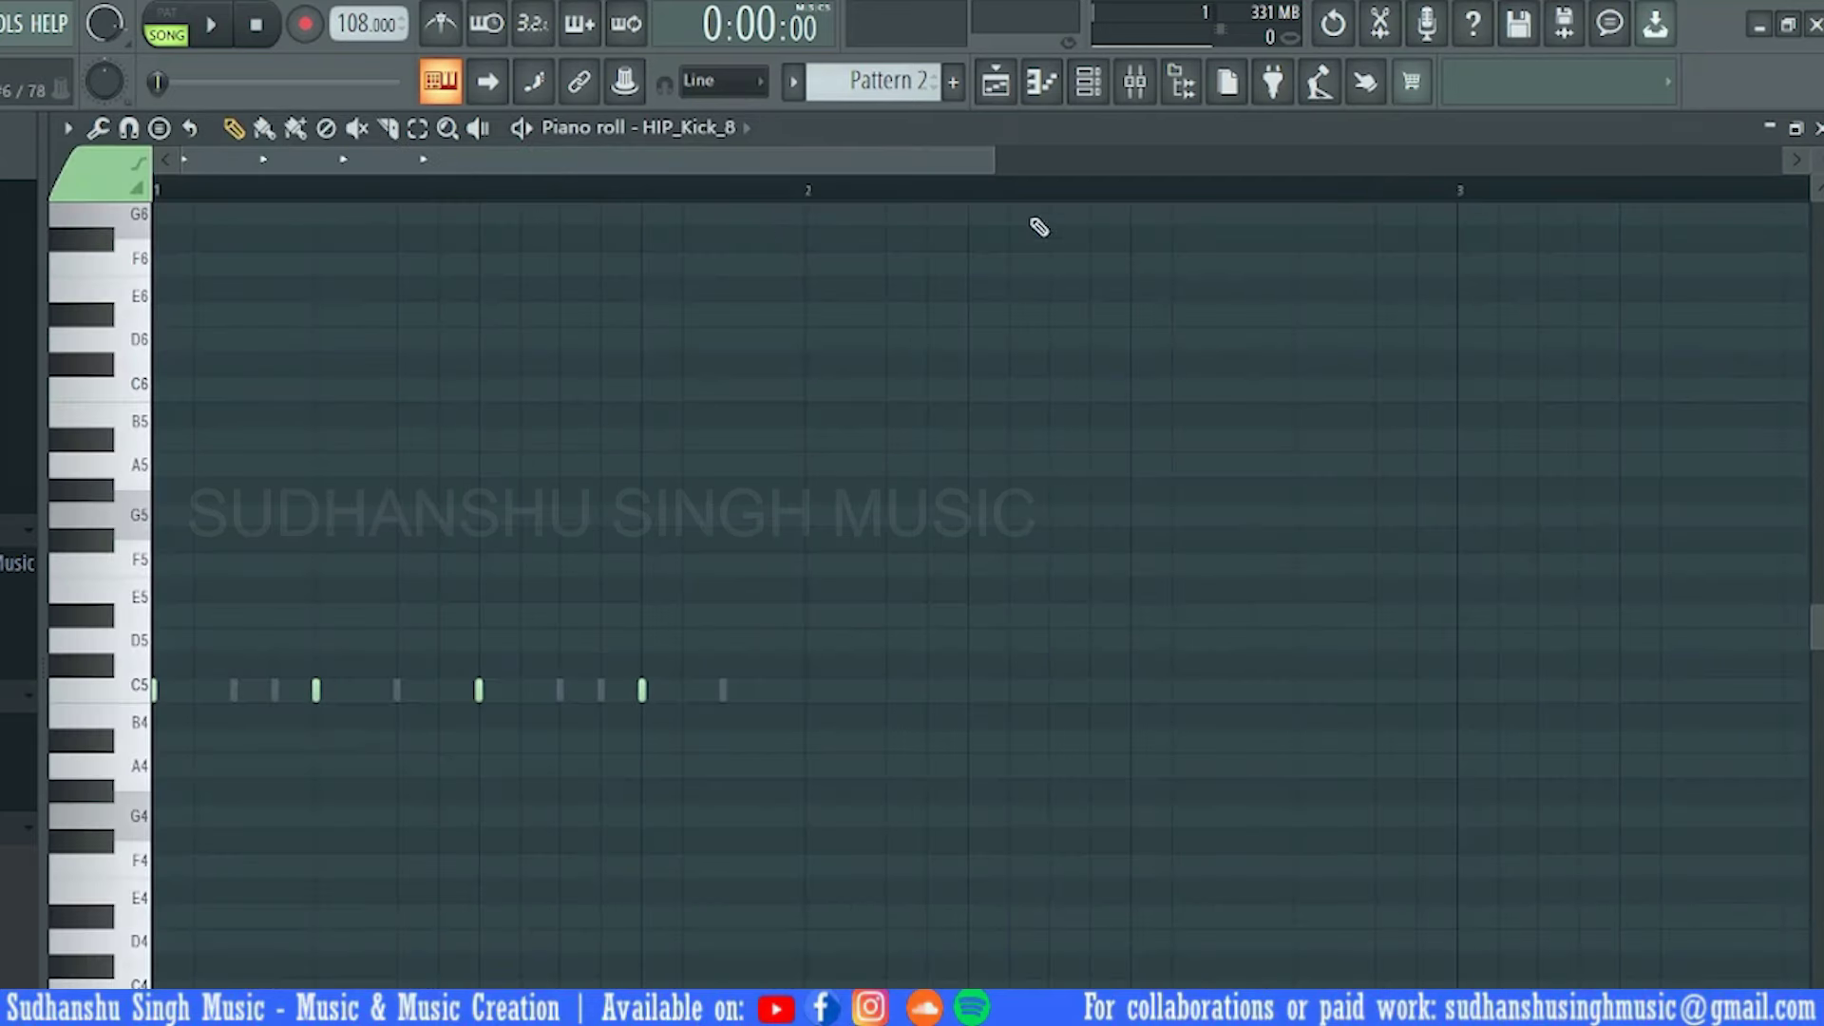
click(713, 128)
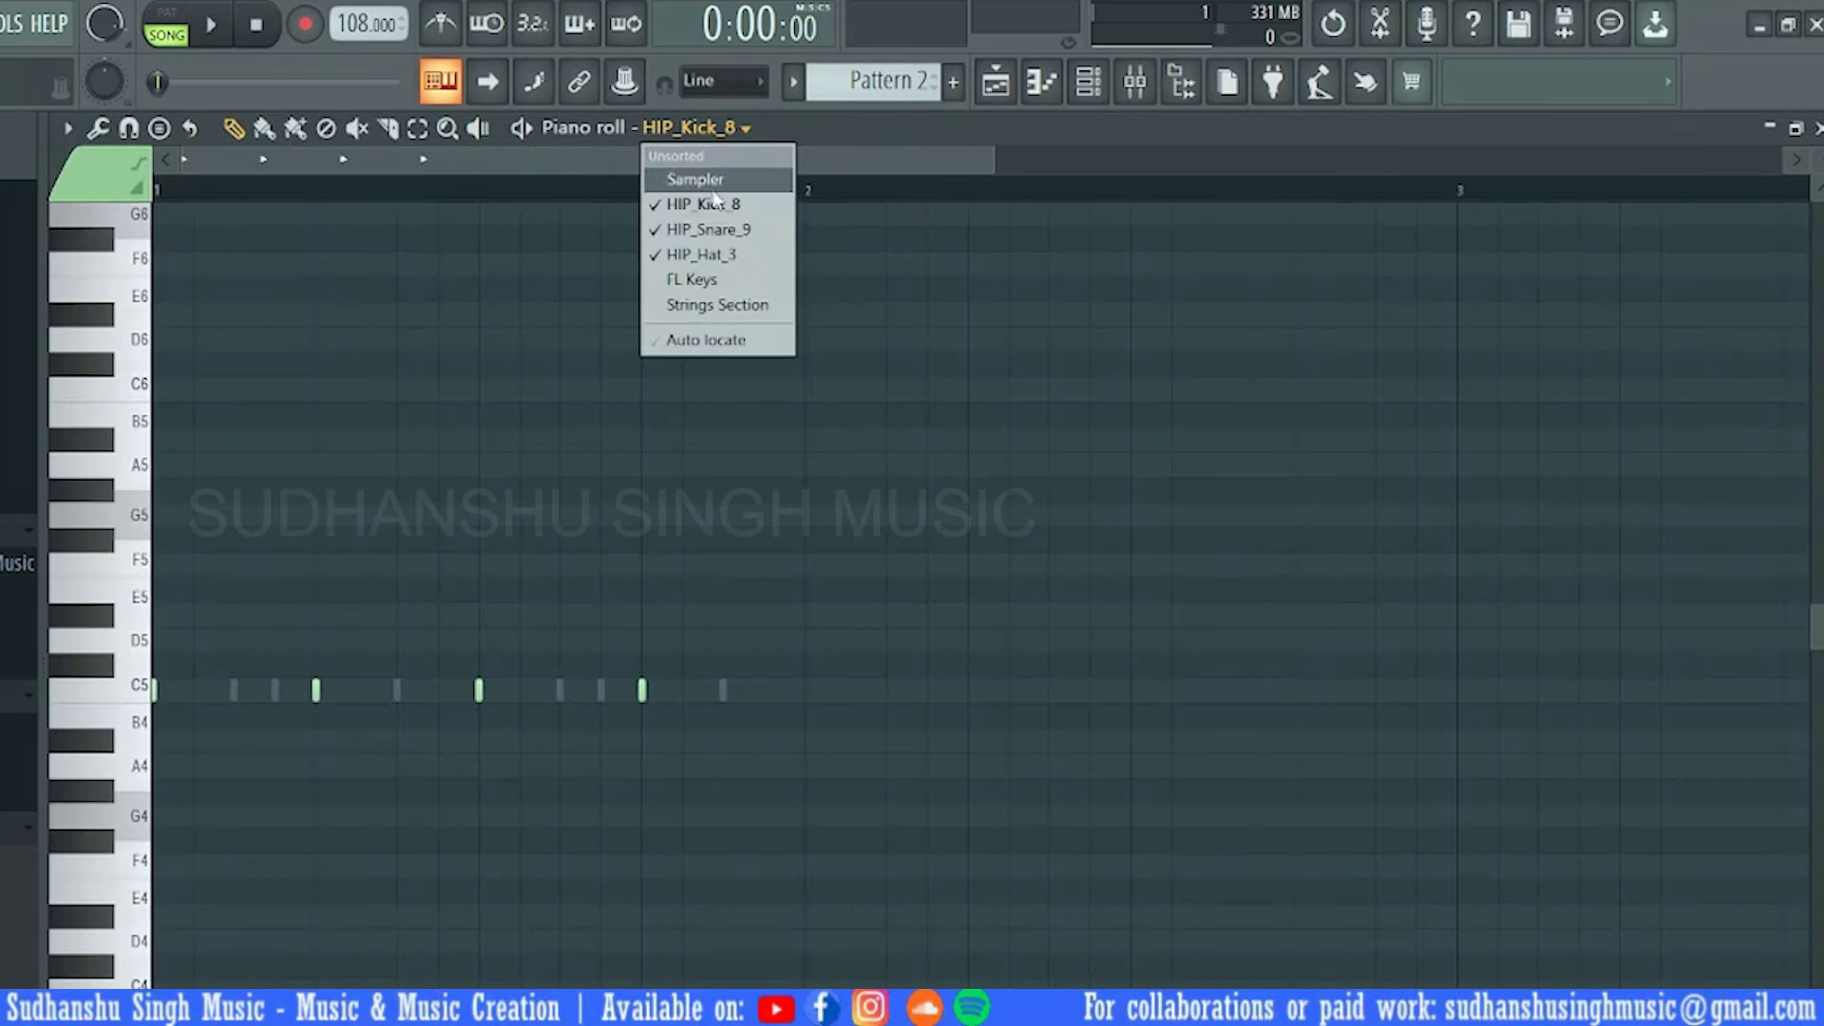
click(717, 254)
Delete all HIP_Hat_3 notes from Pattern 2 and return to the playlist
click(1086, 84)
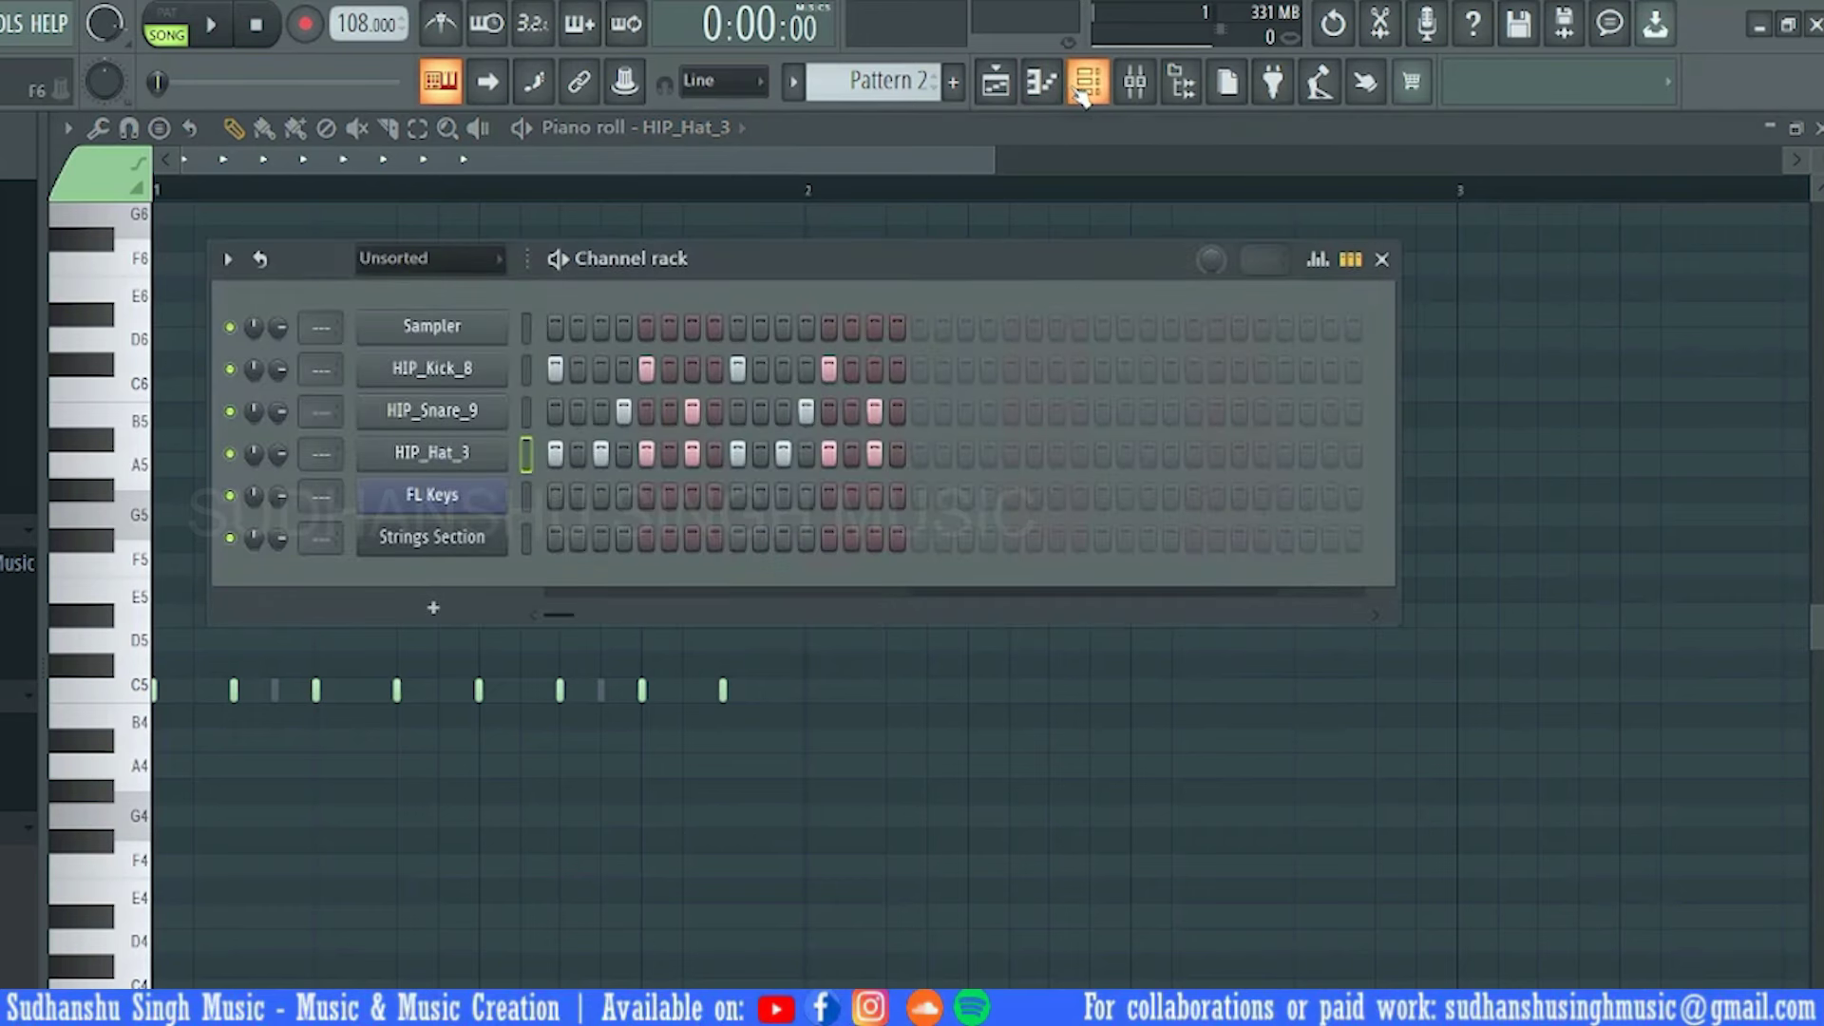
click(873, 454)
key(F6)
right_click(478, 691)
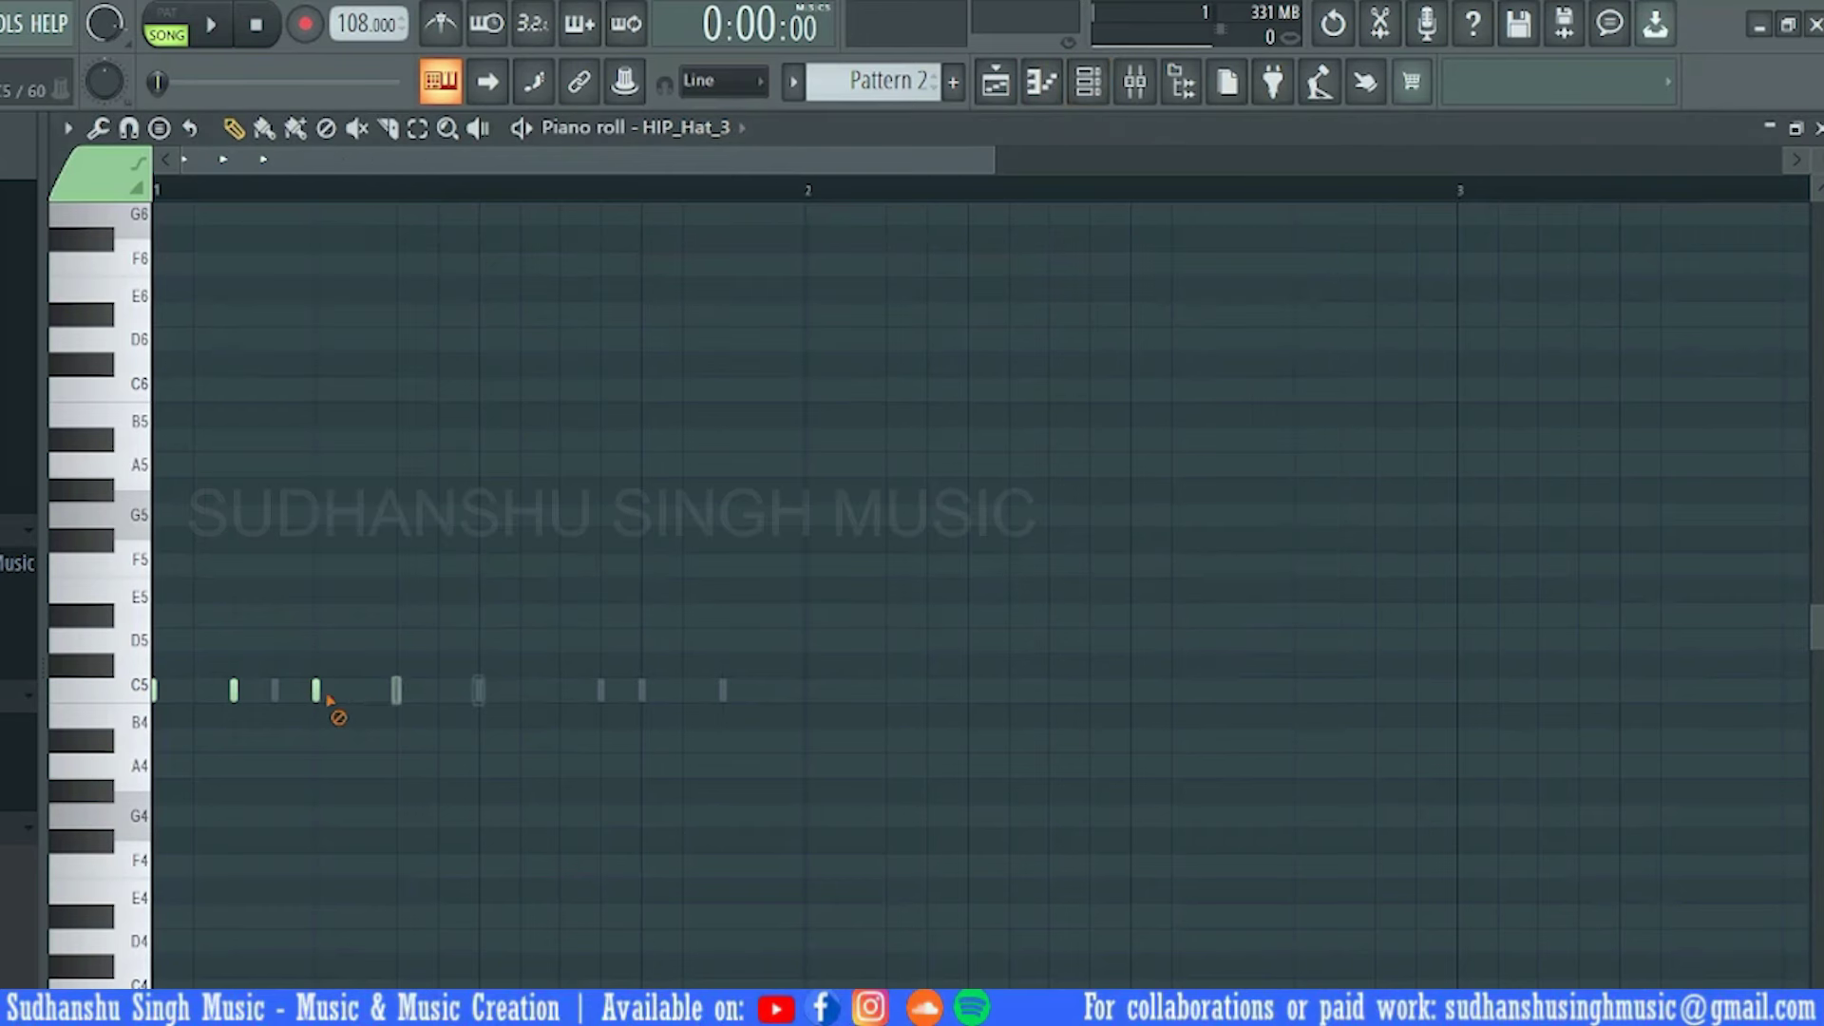
right_click(396, 691)
right_click(315, 691)
right_click(232, 690)
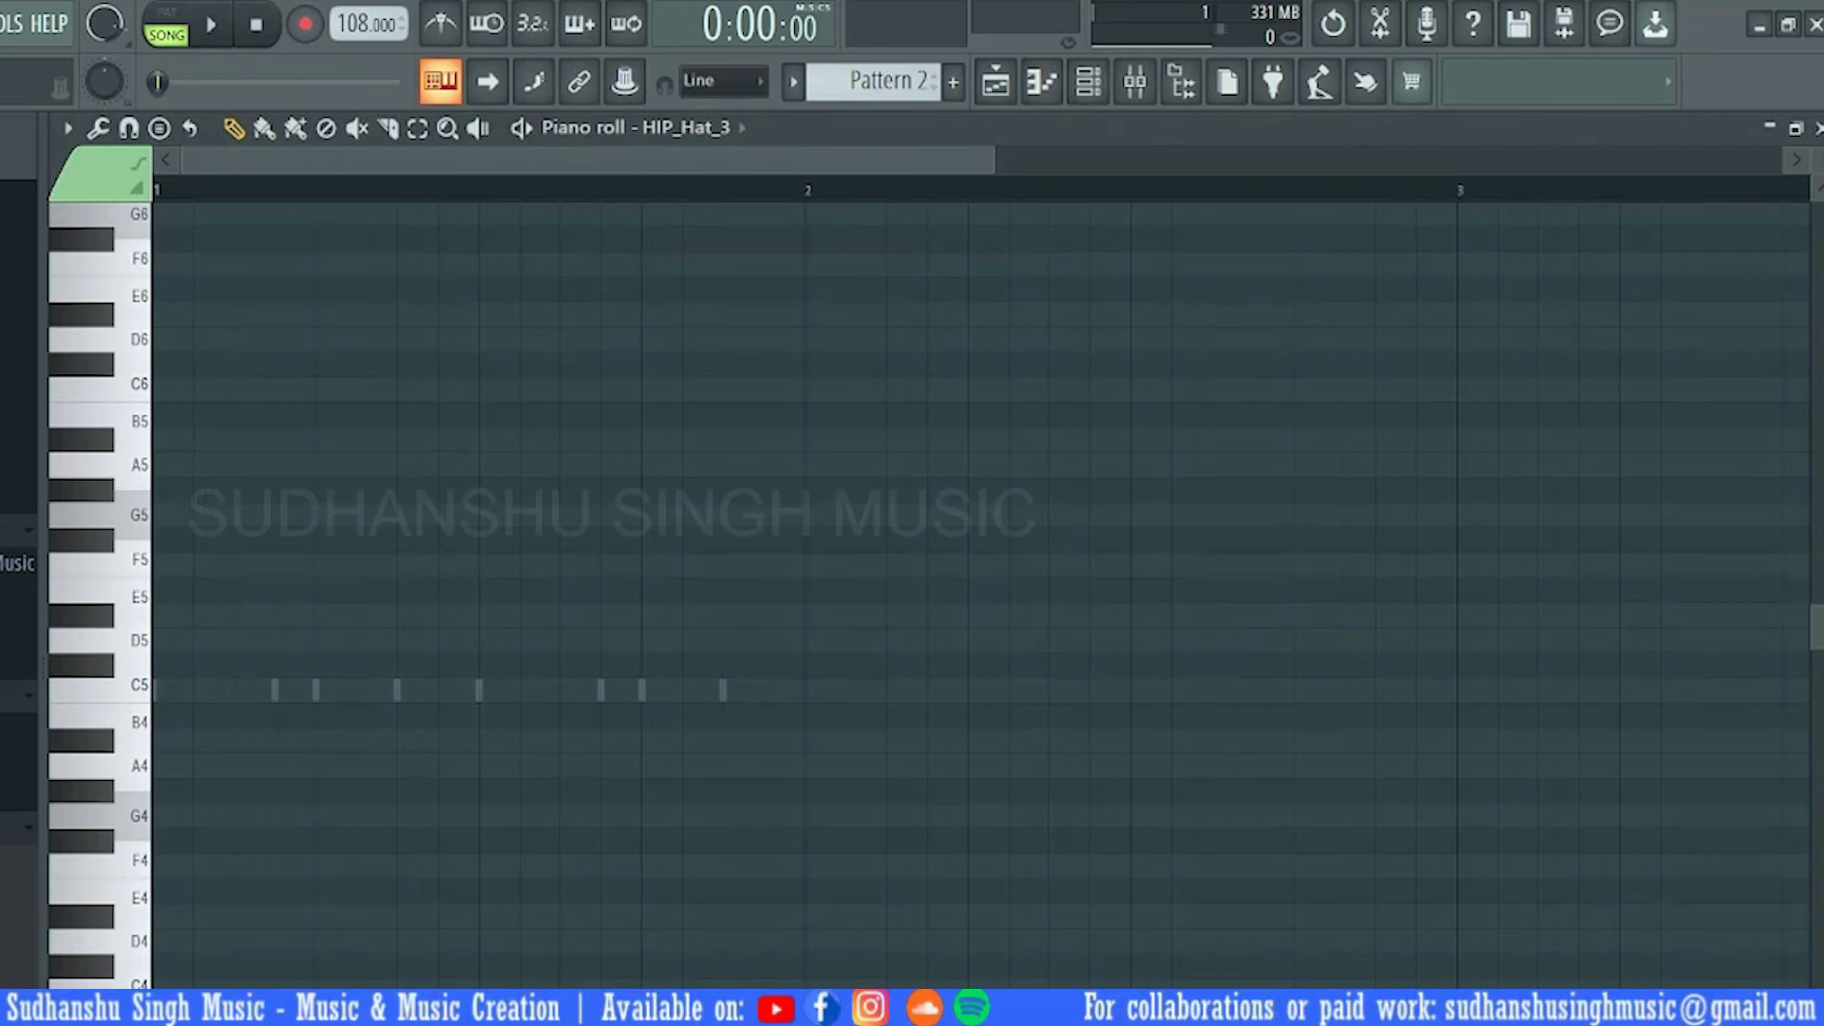
click(1818, 128)
Play the arrangement from the start to hear the edited Pattern 2 clip, and stop playback
right_click(1520, 582)
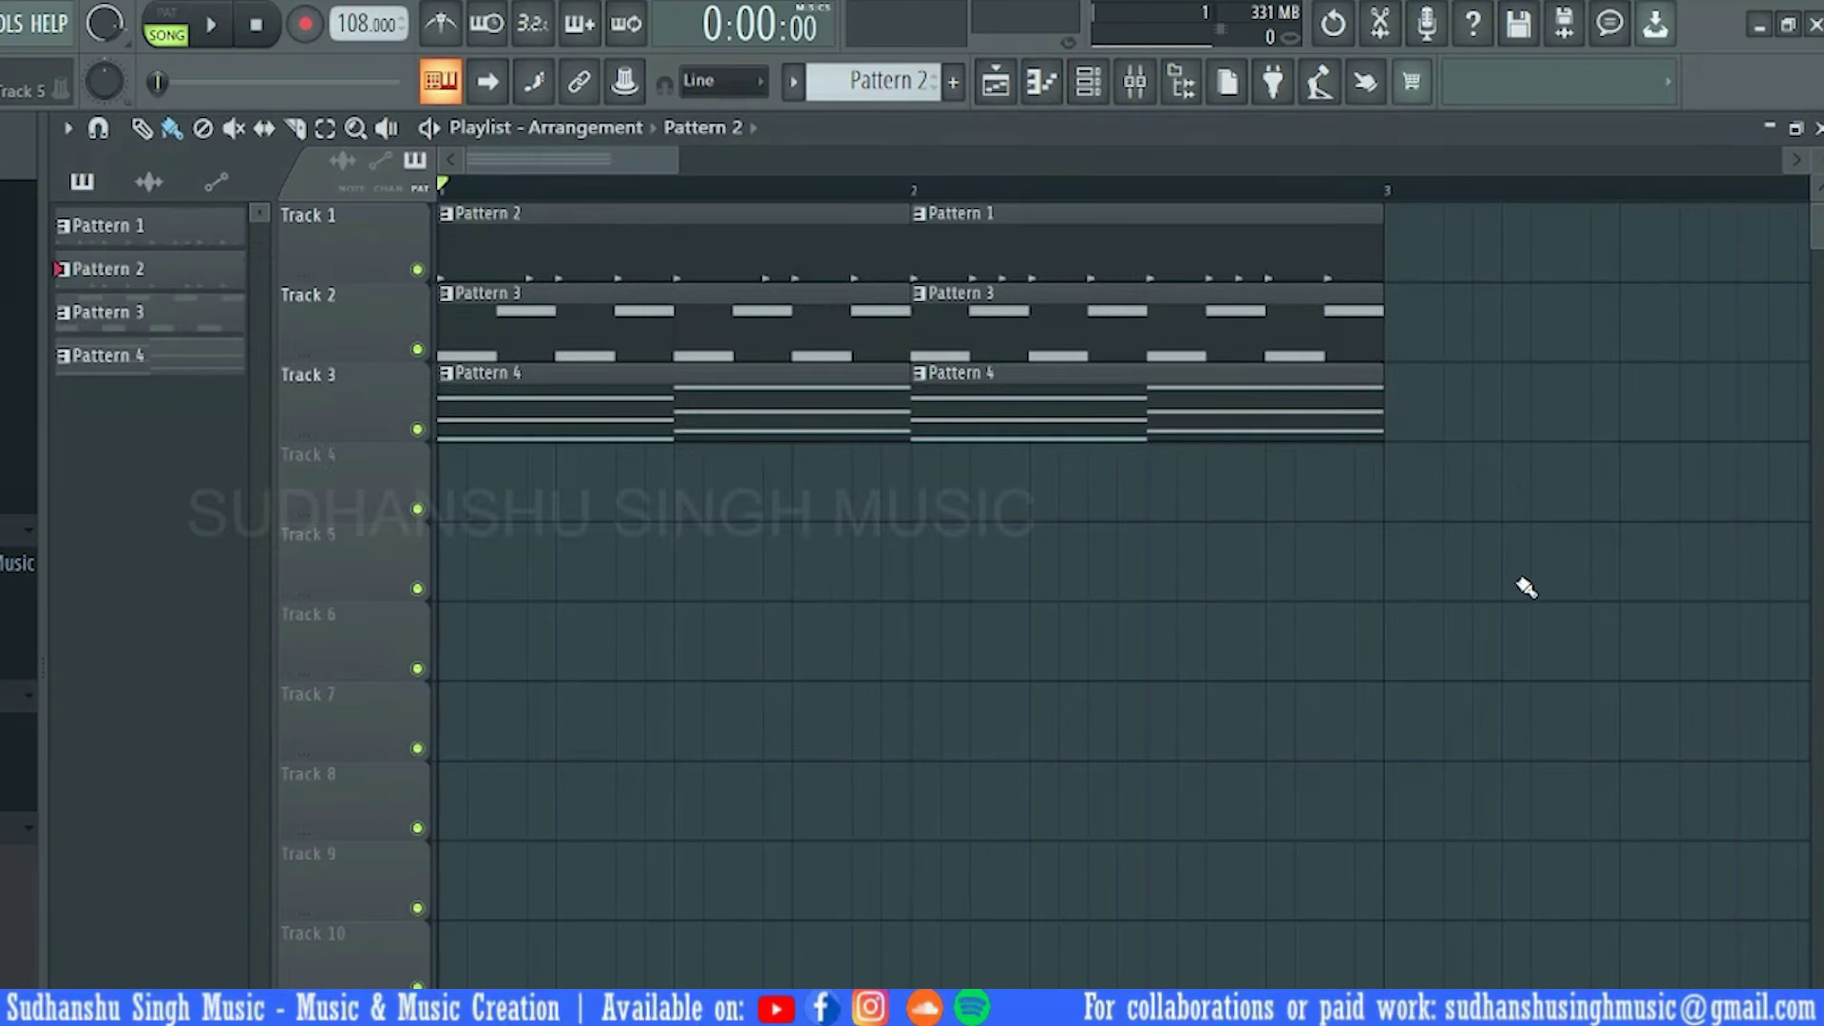
click(1514, 582)
key(space)
right_click(1637, 574)
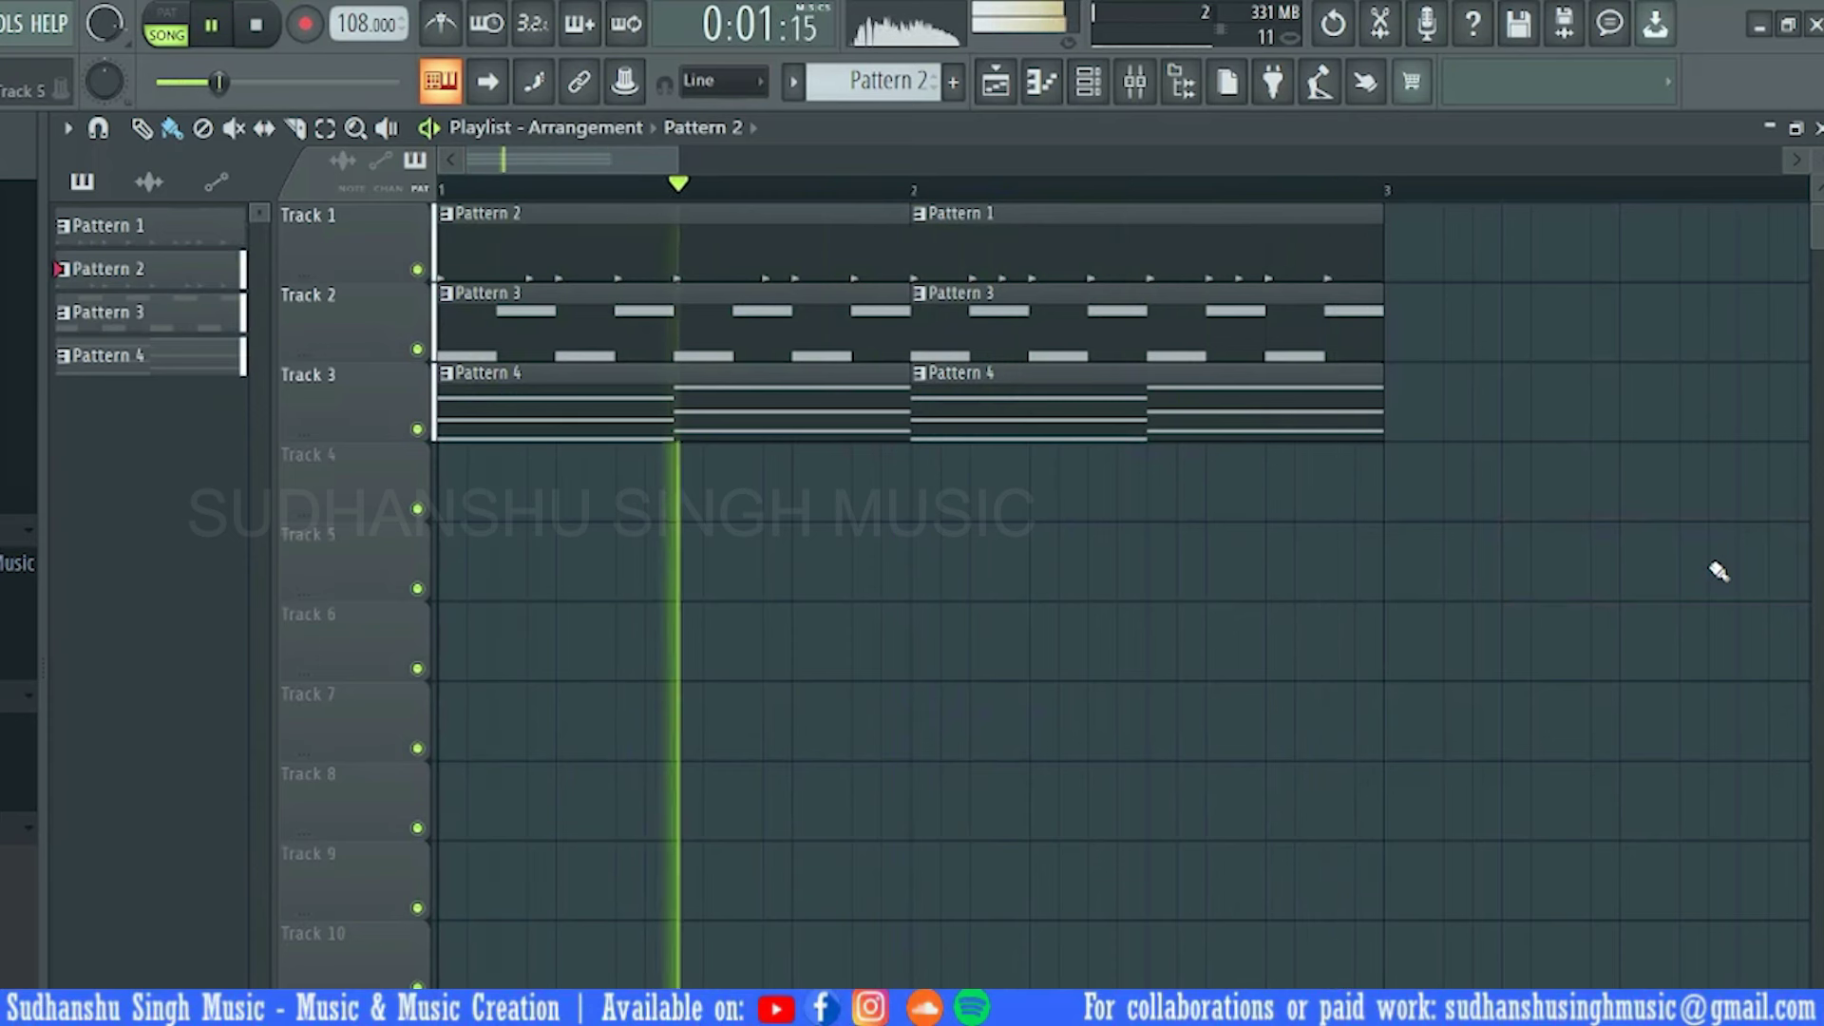
key(space)
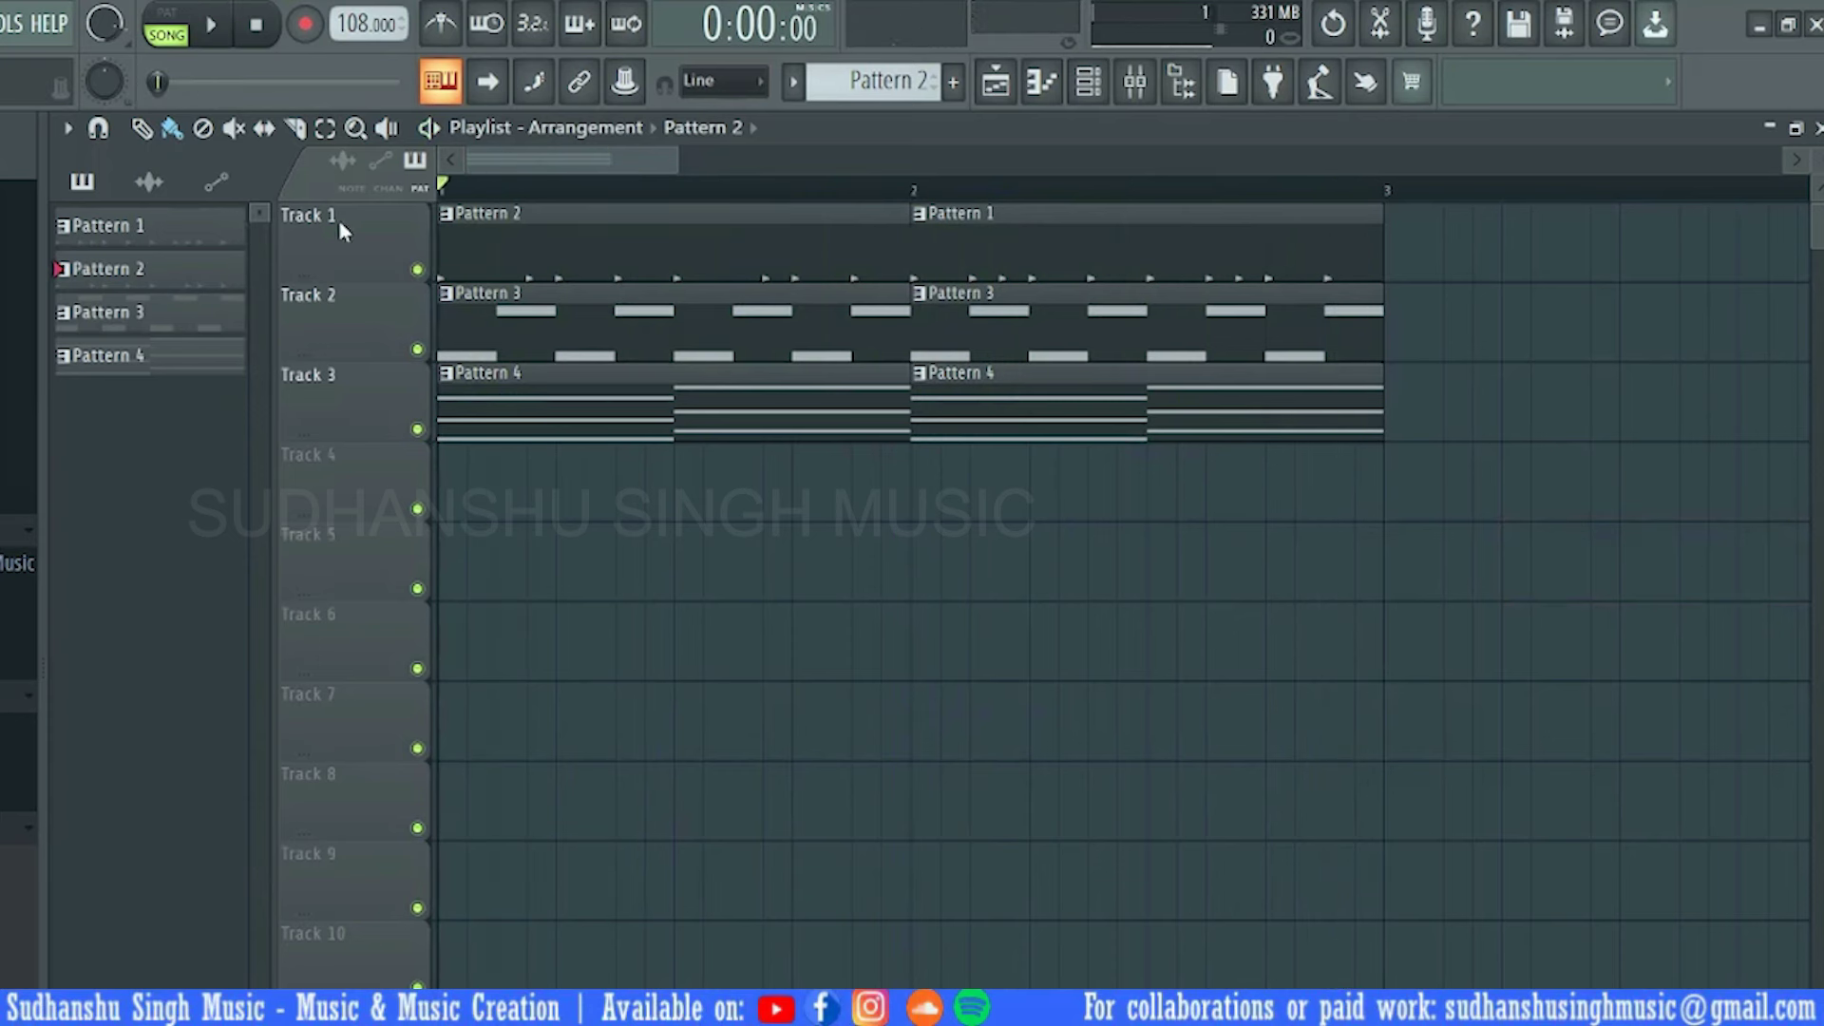
Solo Track 1 and play through its Pattern 2 and Pattern 1 clips
right_click(418, 271)
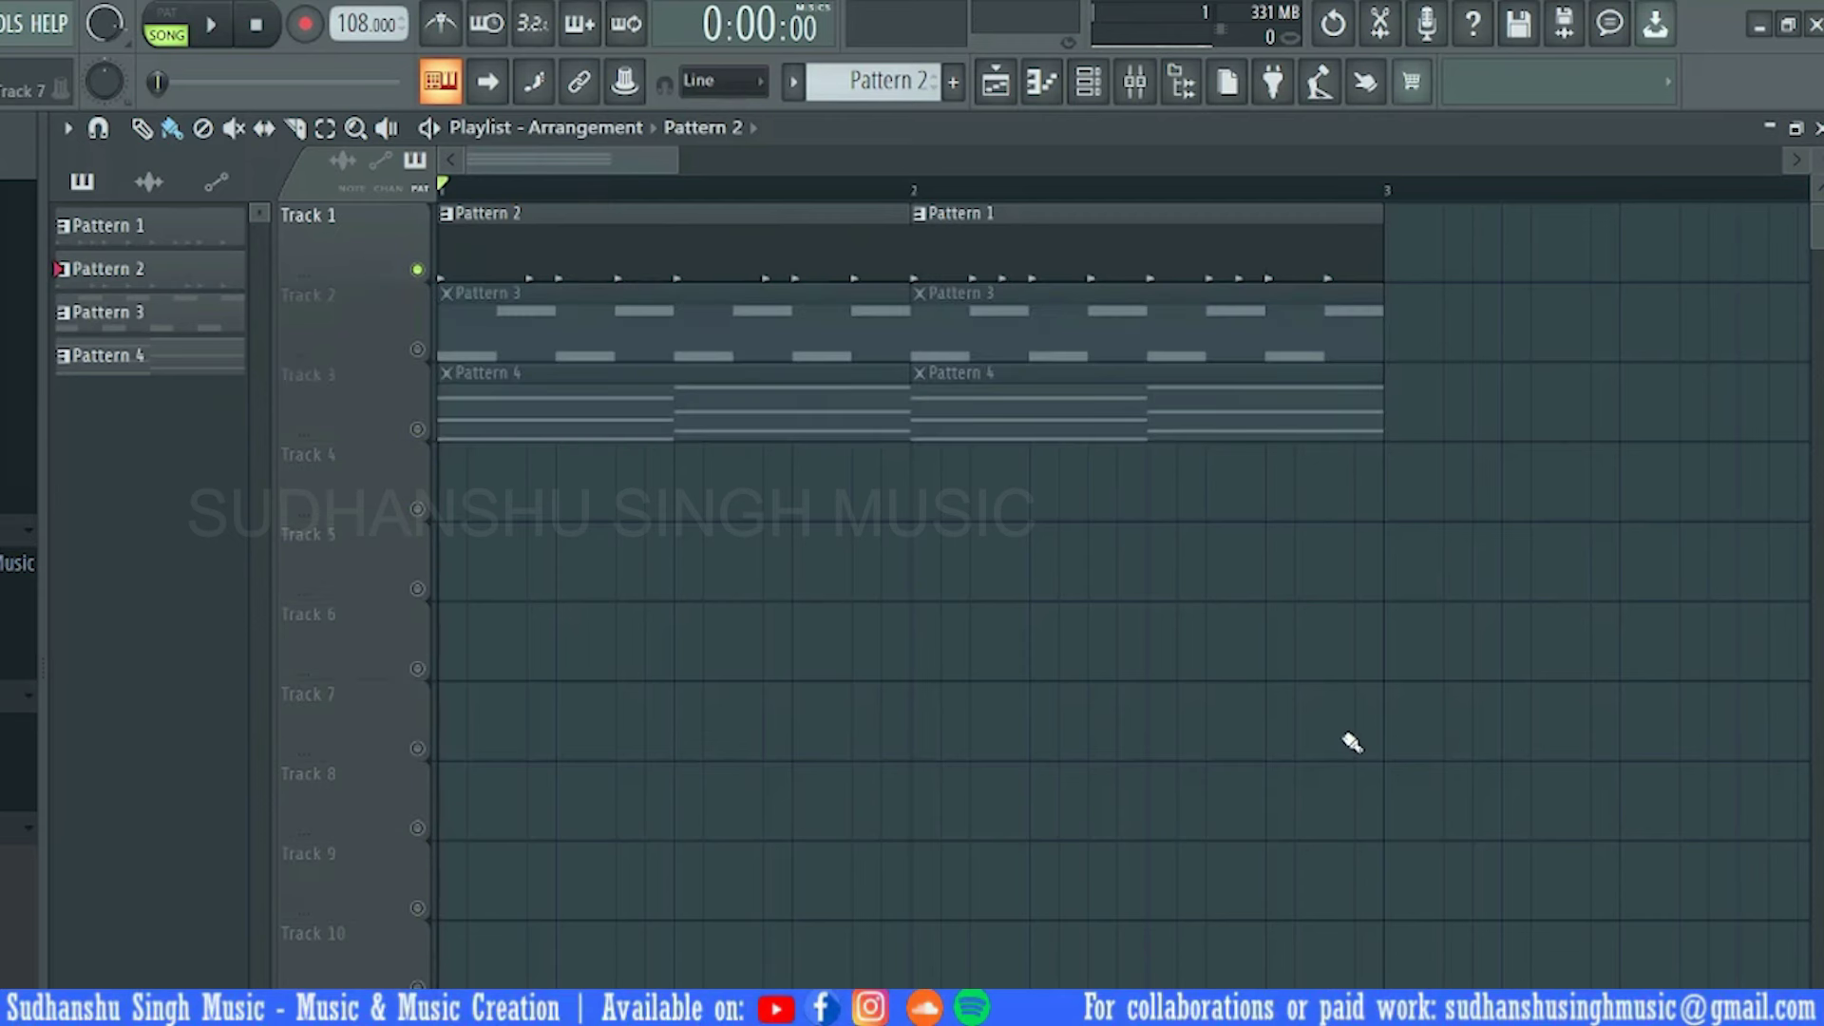
key(space)
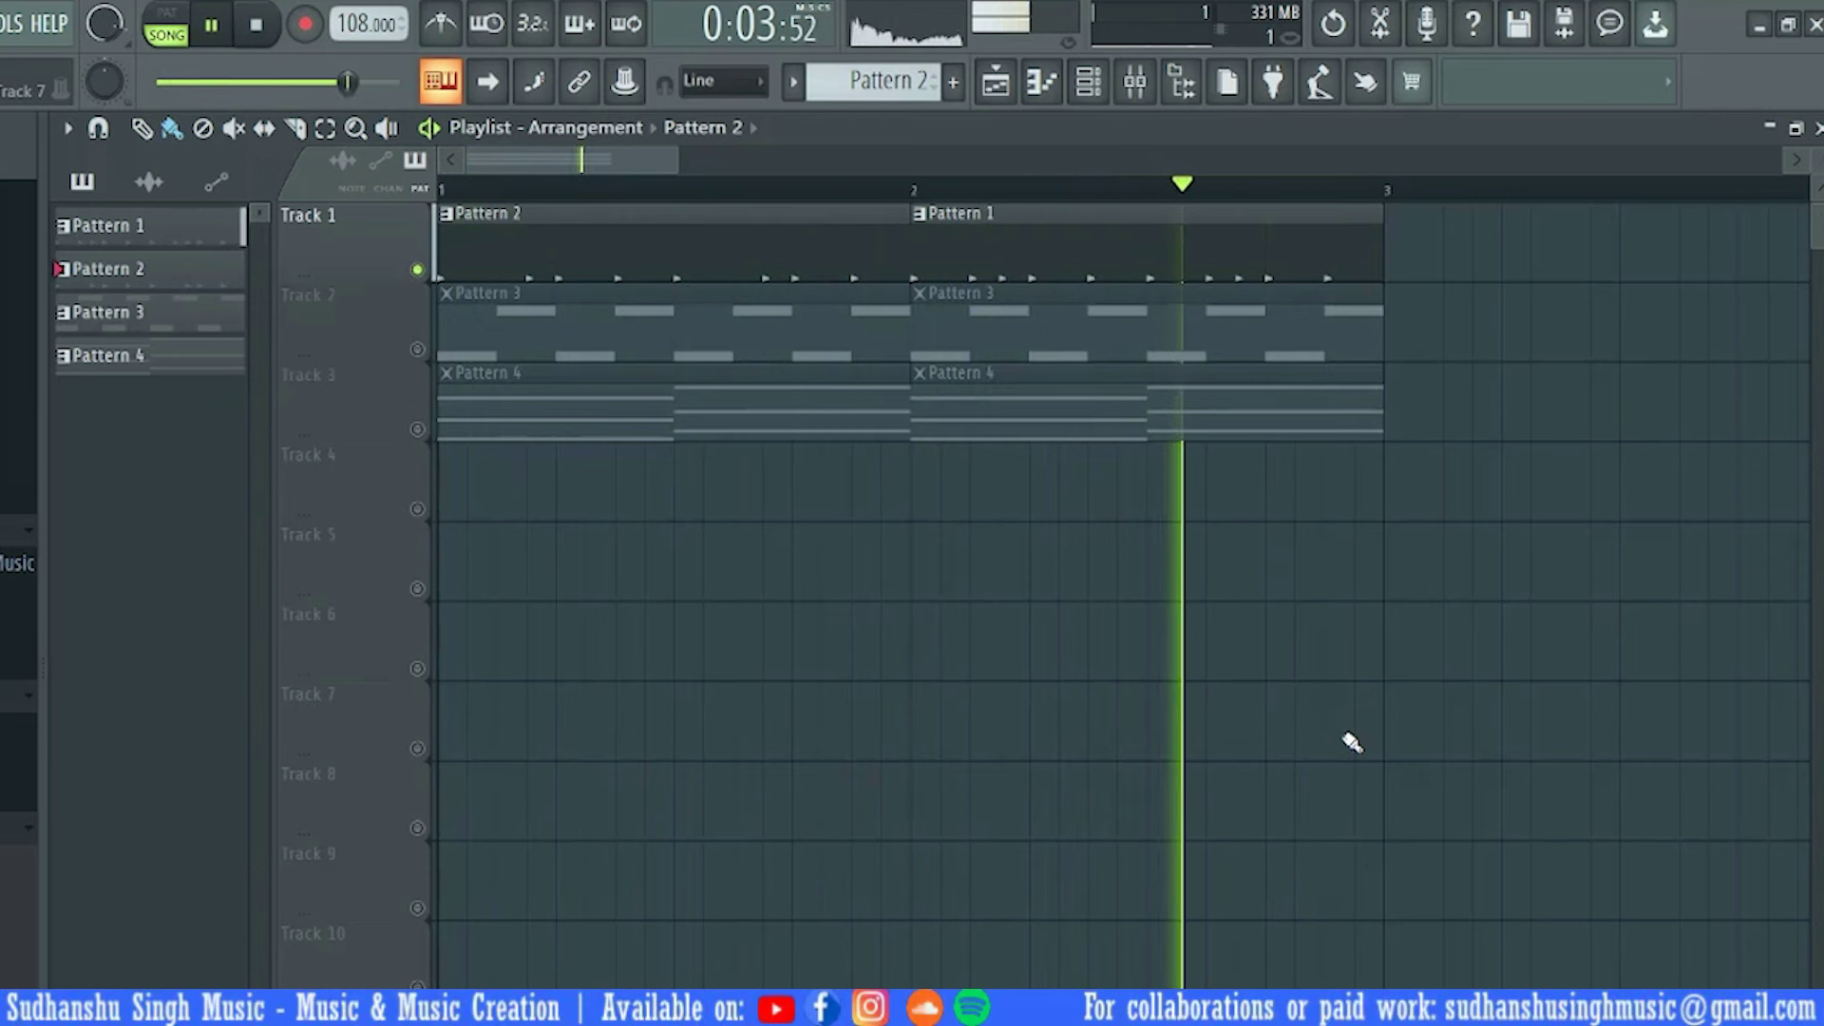
key(space)
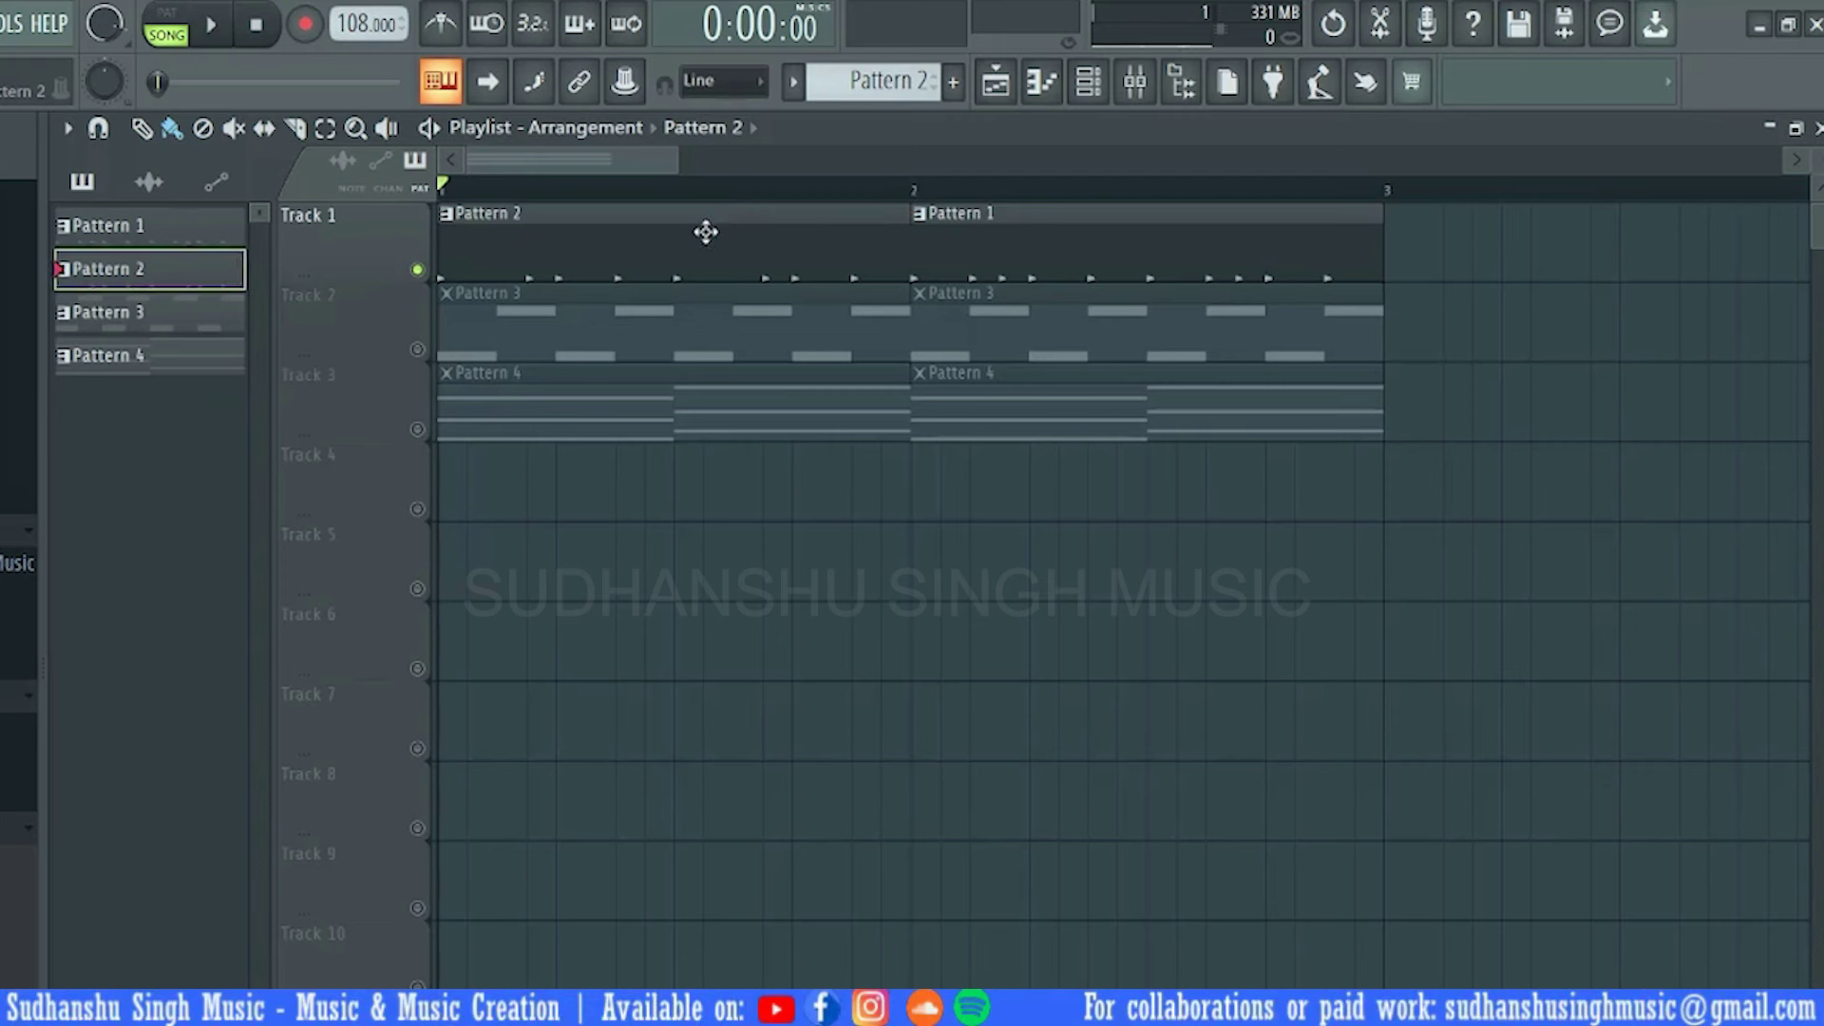
click(446, 214)
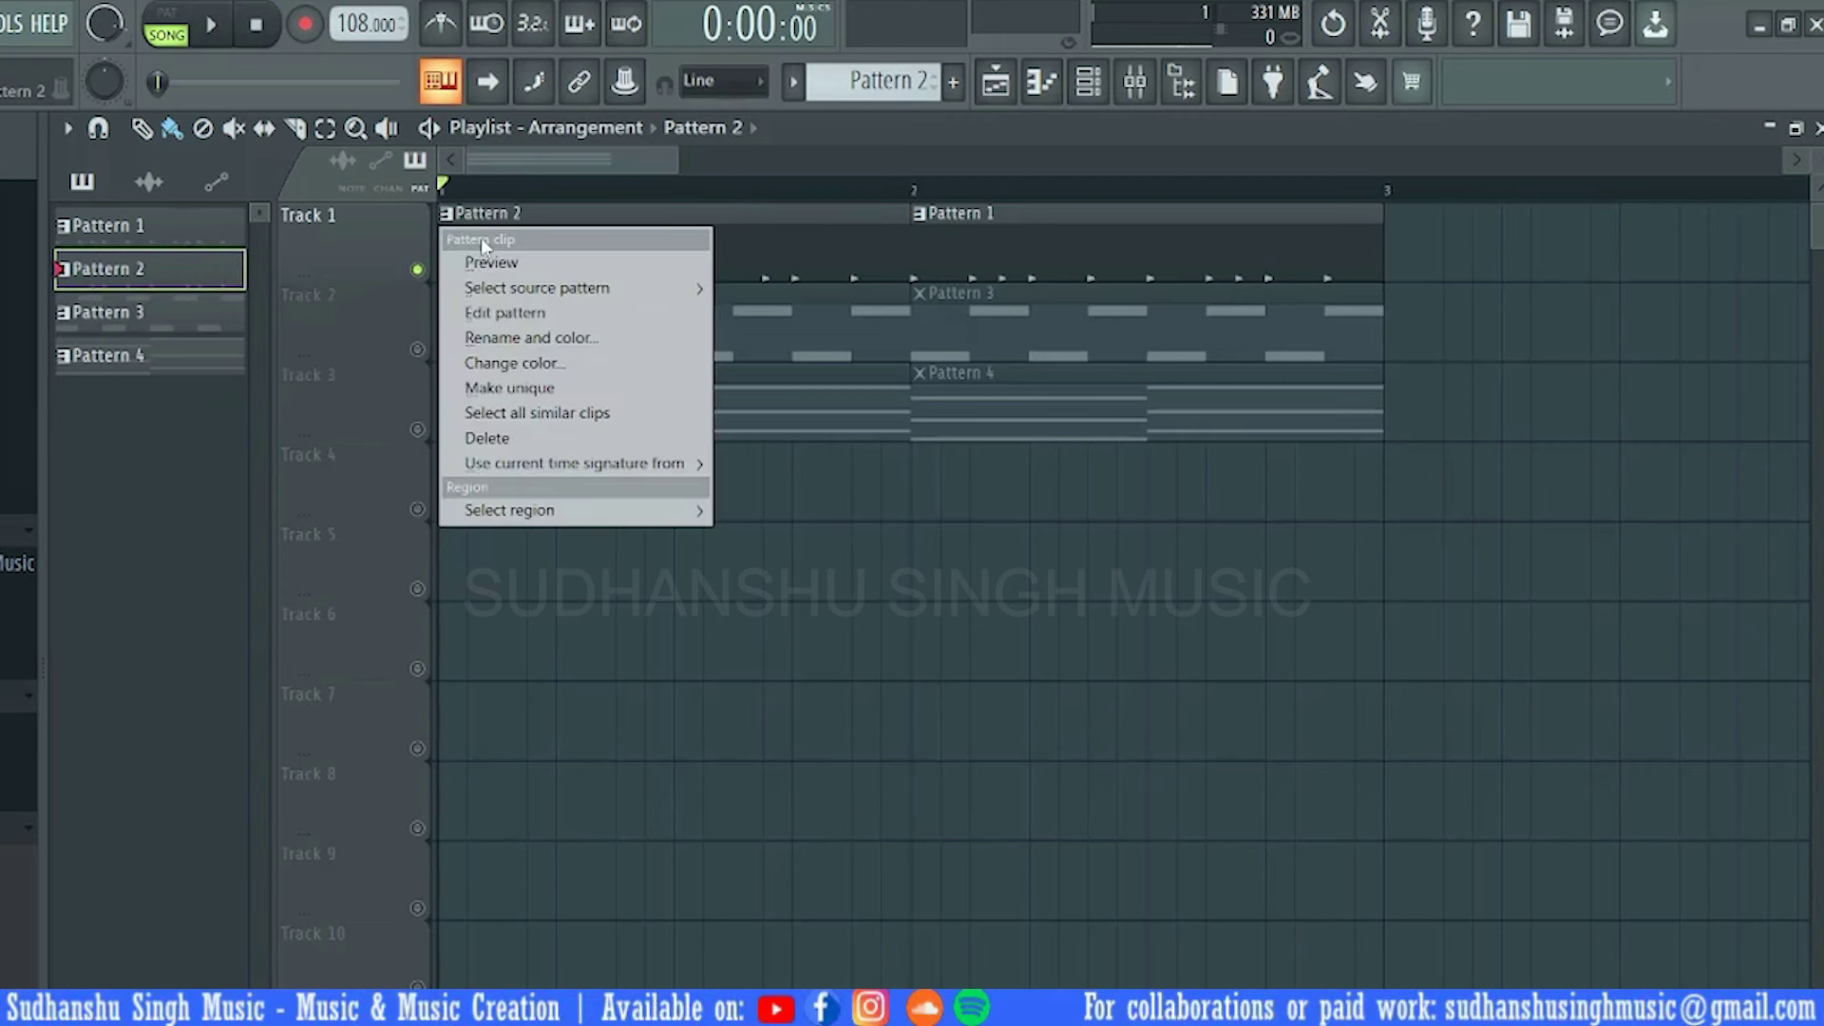
click(1561, 836)
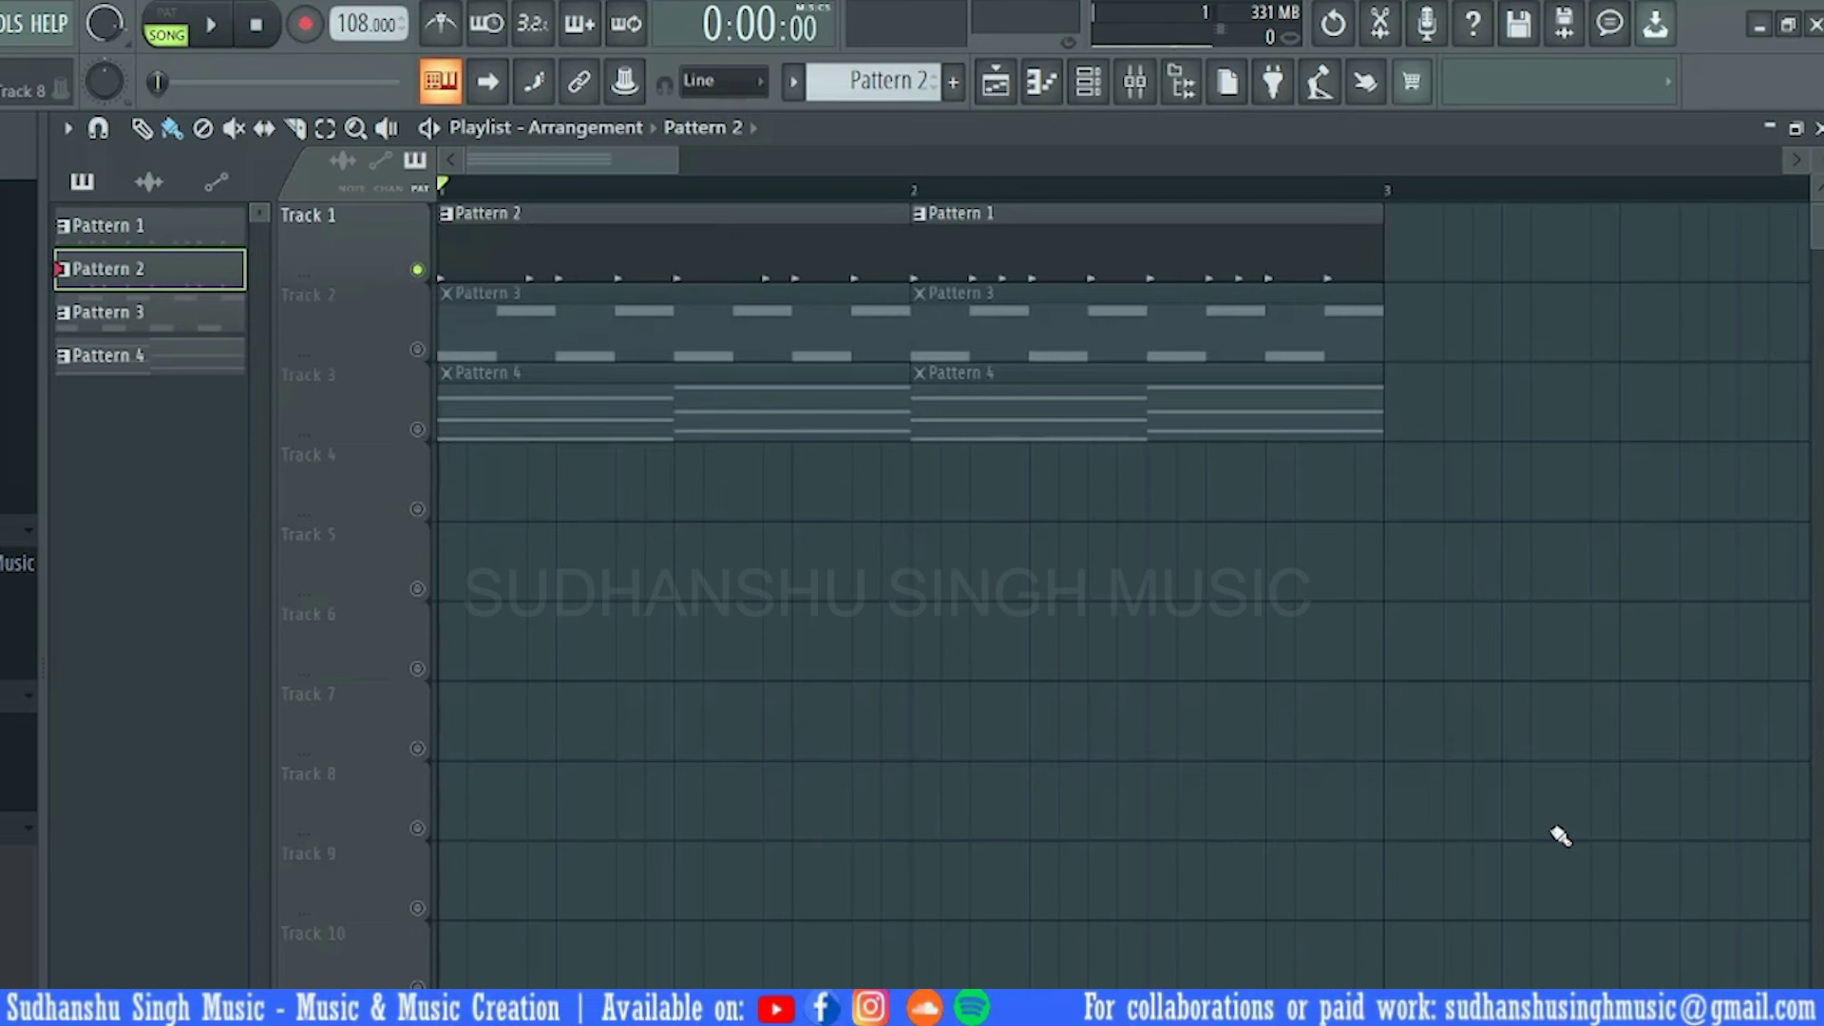
Place a copy of the Pattern 1 clip on Track 9 and move it to Track 1 past bar 3
drag(1282, 241, 1397, 896)
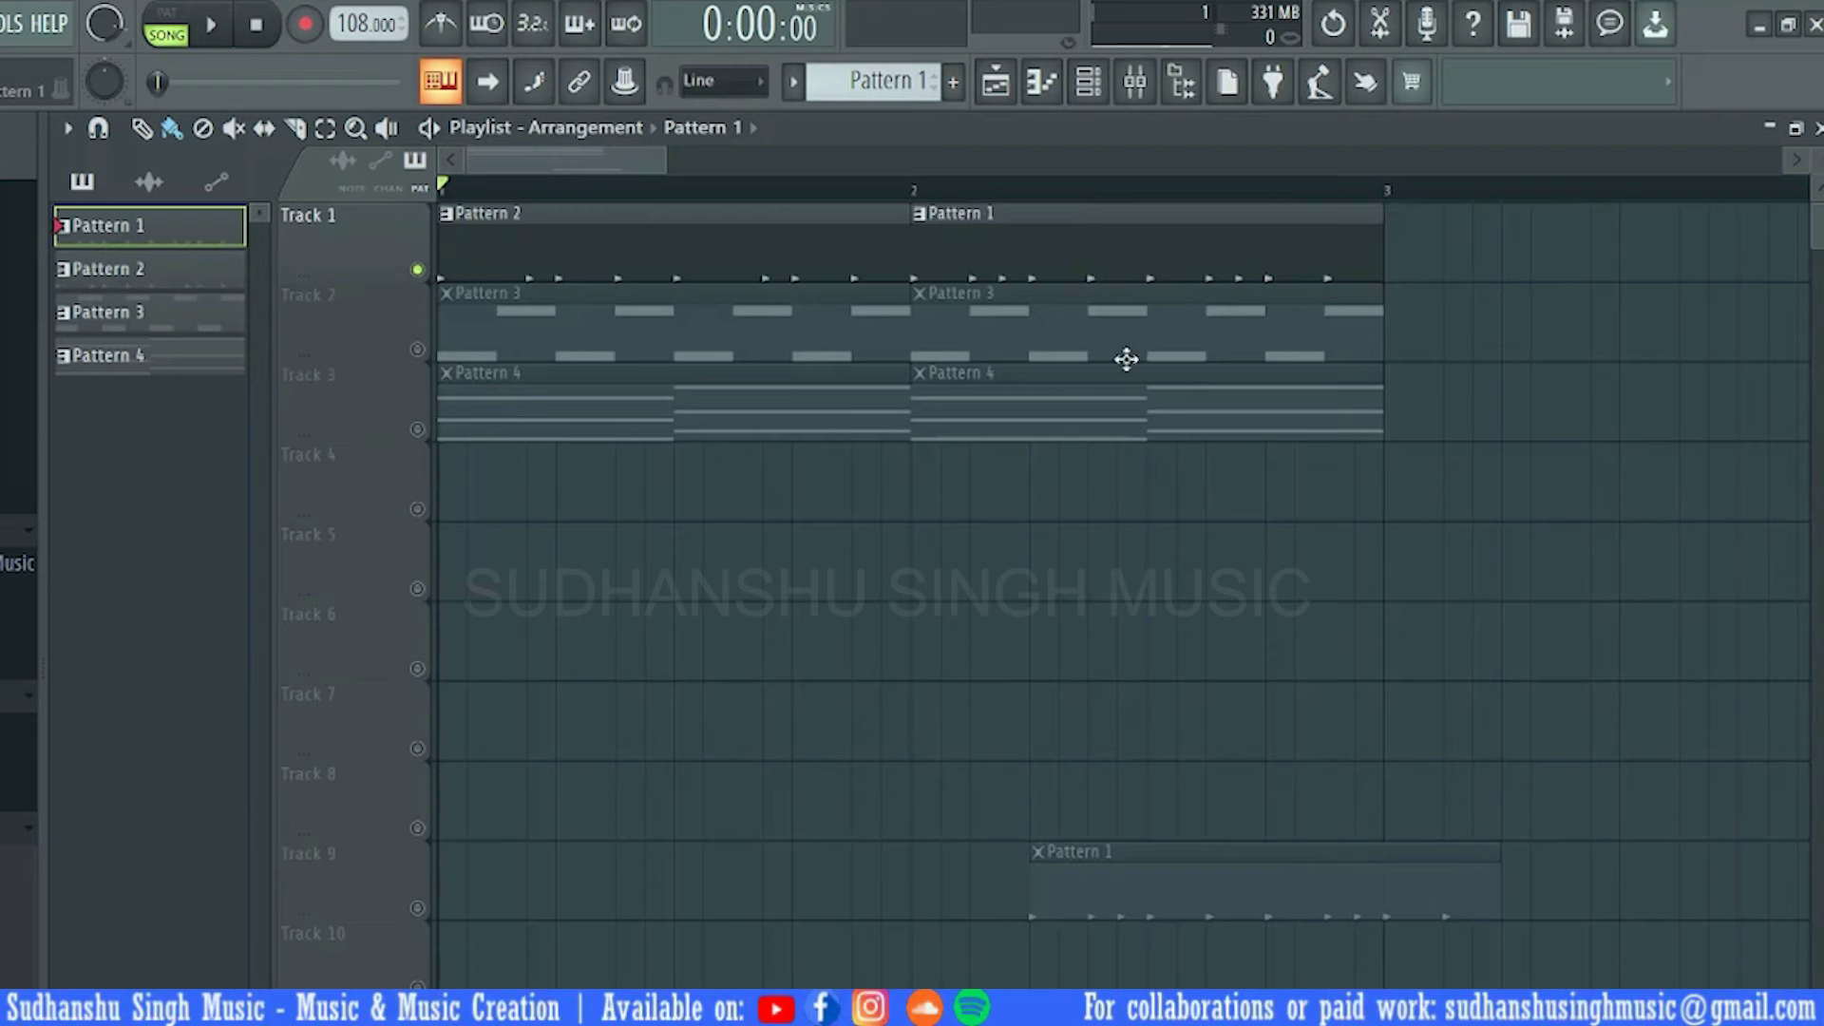
drag(1216, 885, 1596, 238)
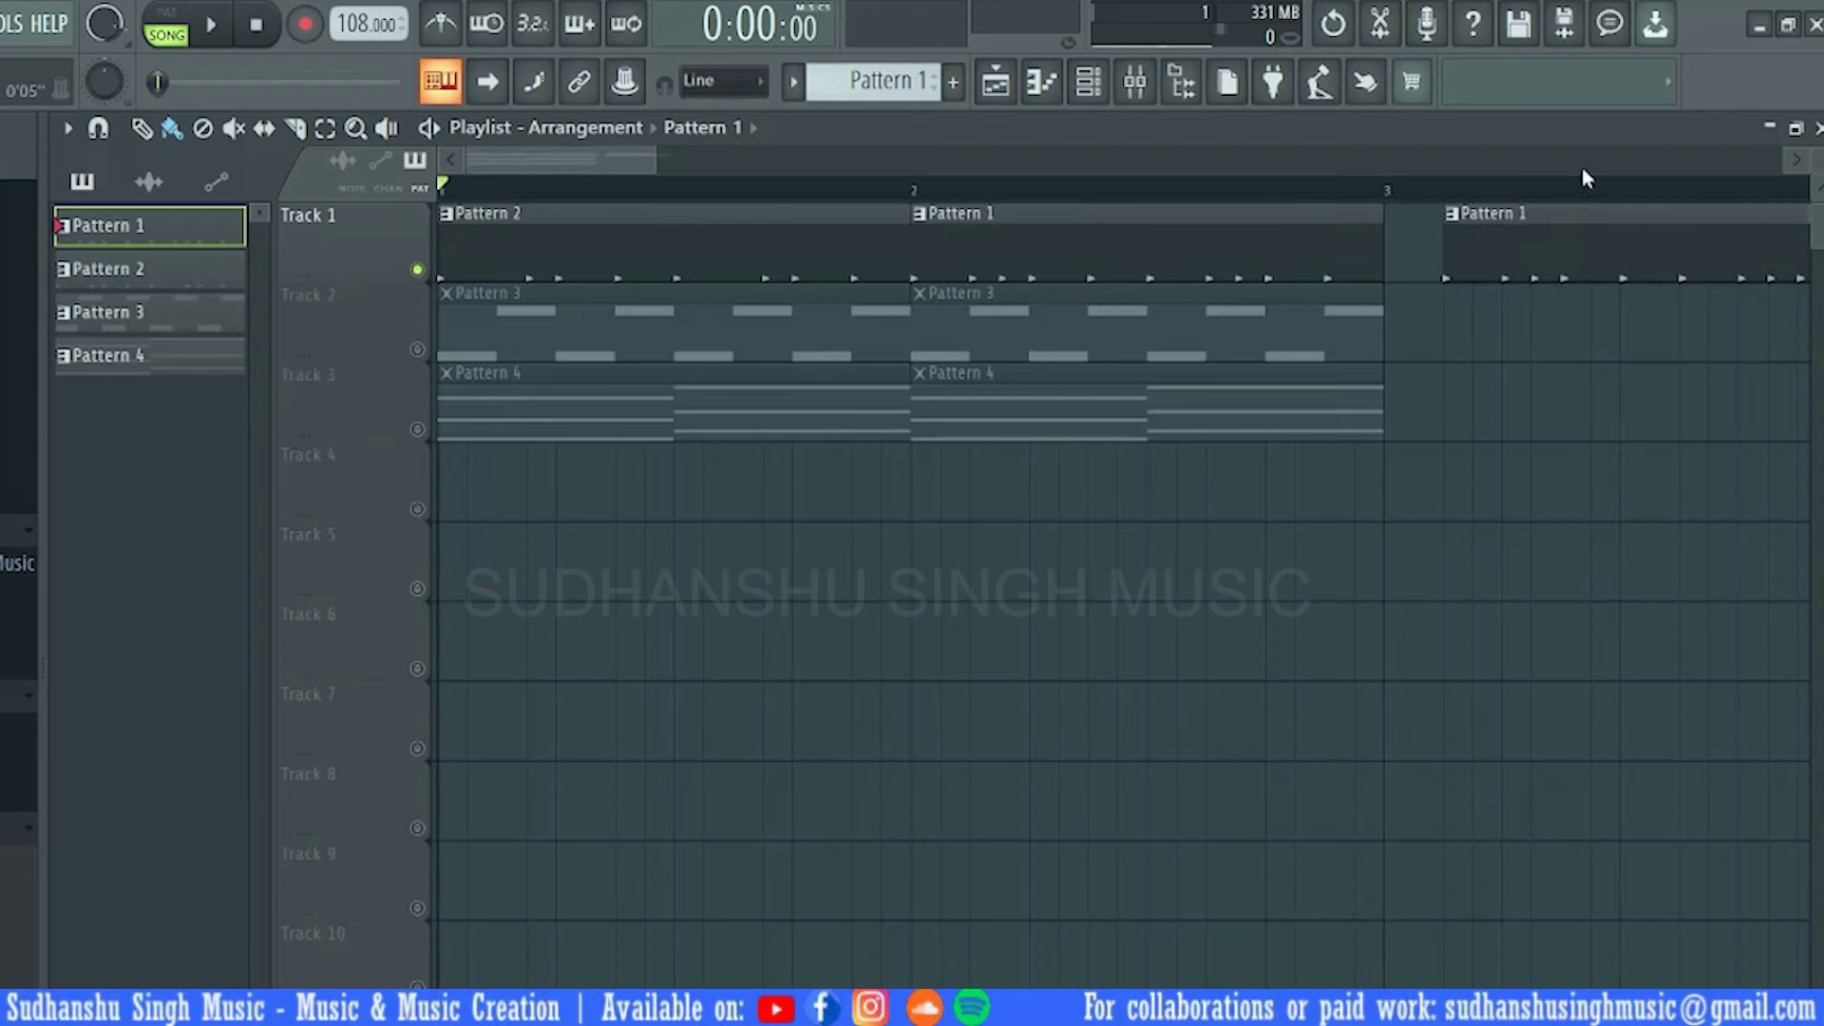
scroll(1204, 218, down, 3)
Move the Pattern 2 clip on Track 1 from bar 1 to bar 6 and place a copy of it at bar 5
drag(915, 232, 1069, 335)
right_click(1070, 337)
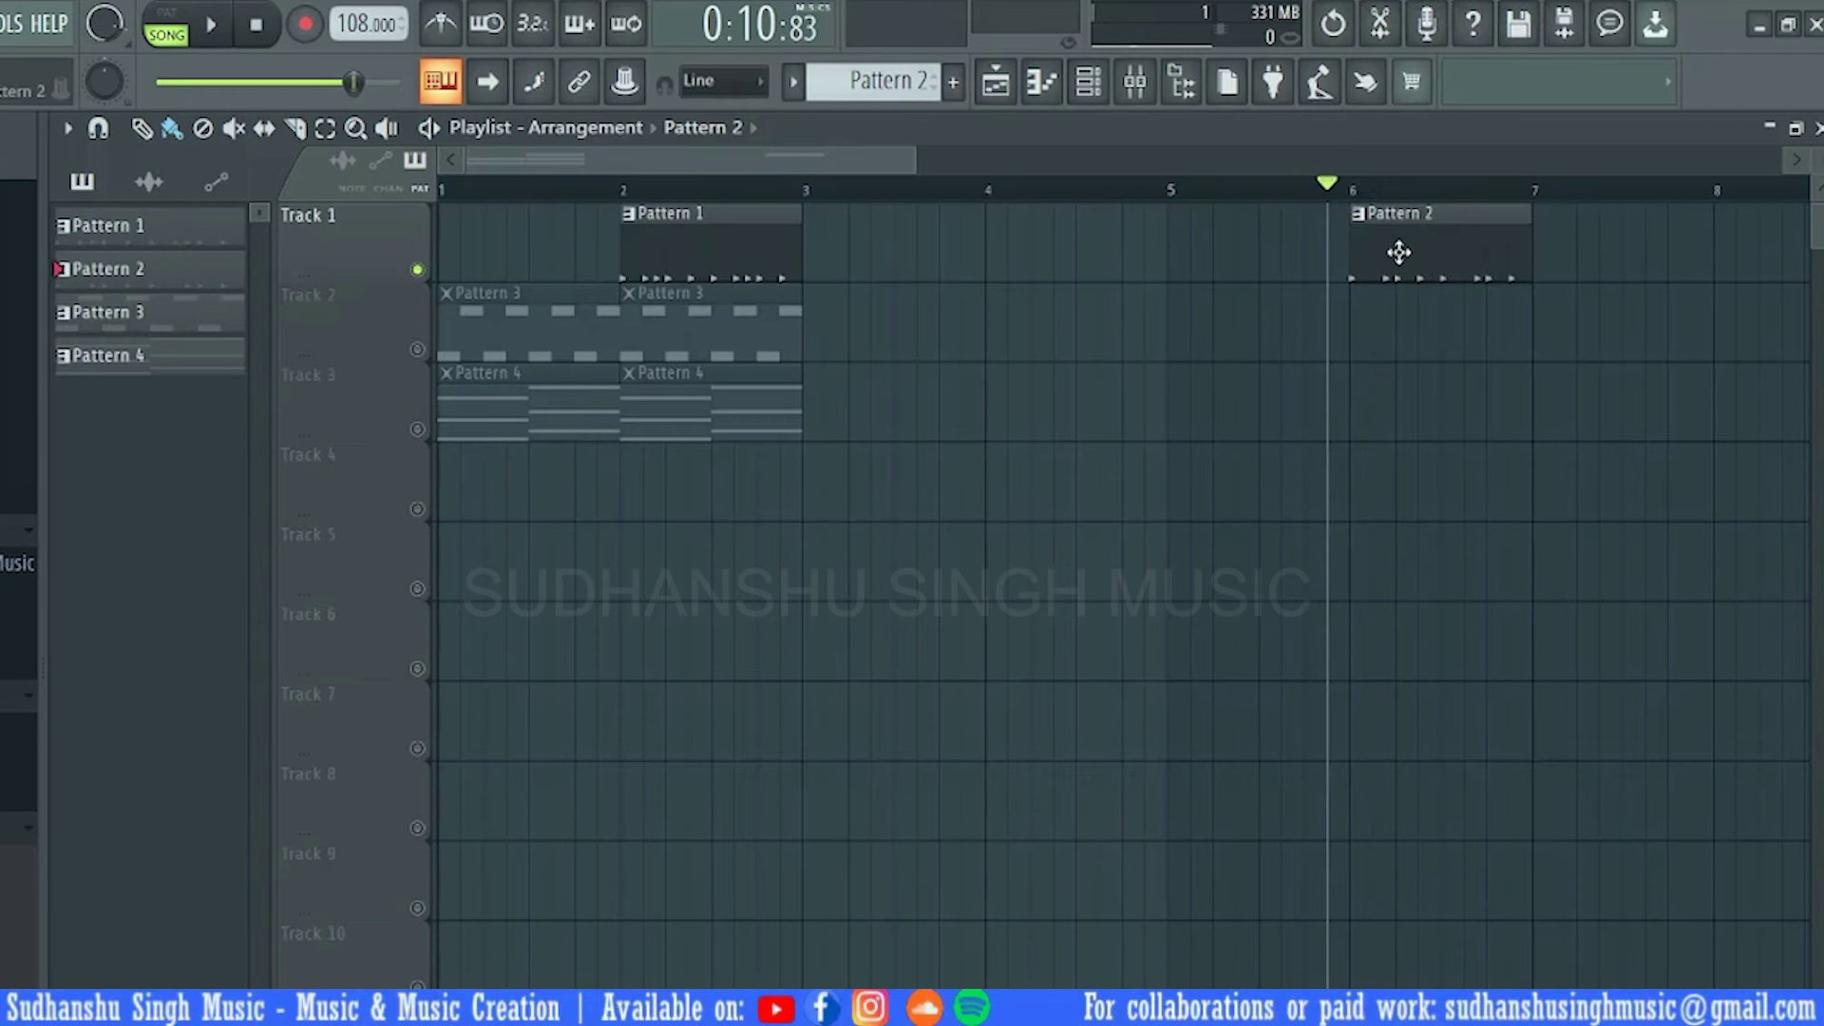
drag(1330, 249, 1243, 246)
Try deleting the HIP_Kick_8 notes from Pattern 2 and play back both of its clips from bar 5
double_click(1239, 245)
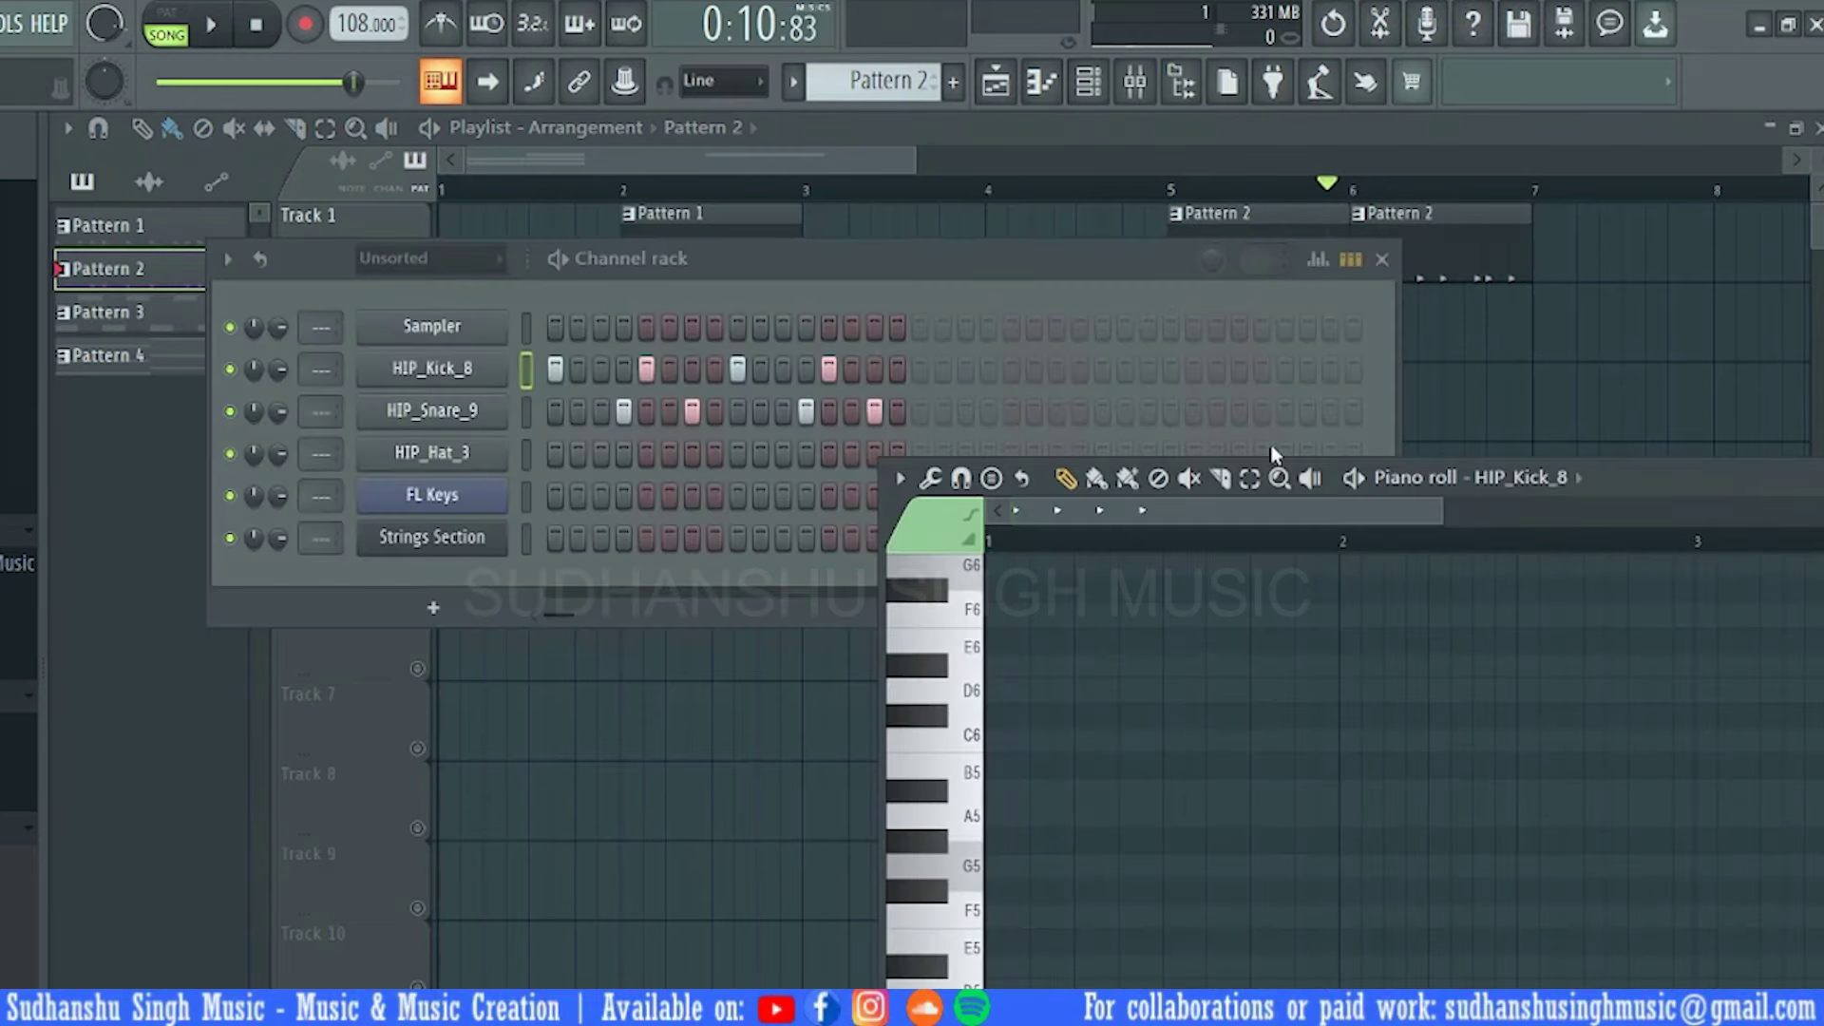
drag(1603, 486, 1225, 266)
right_click(872, 818)
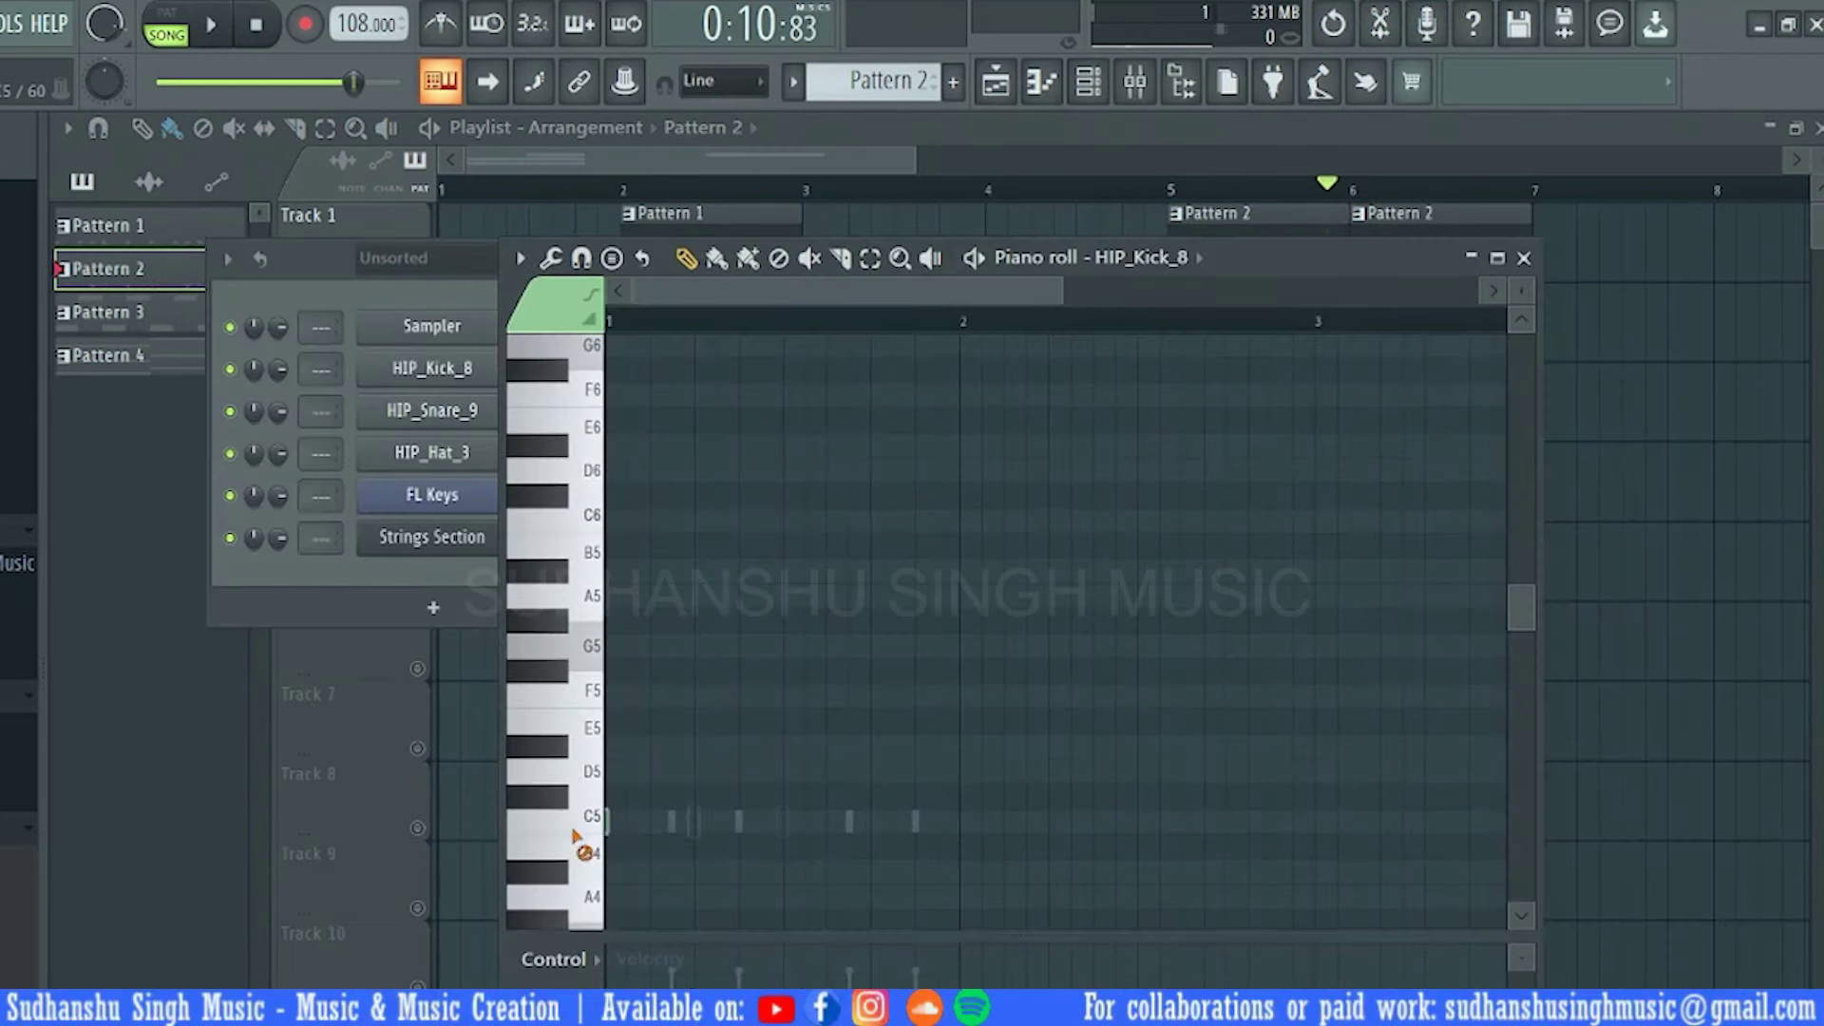
click(1556, 628)
click(1167, 183)
key(space)
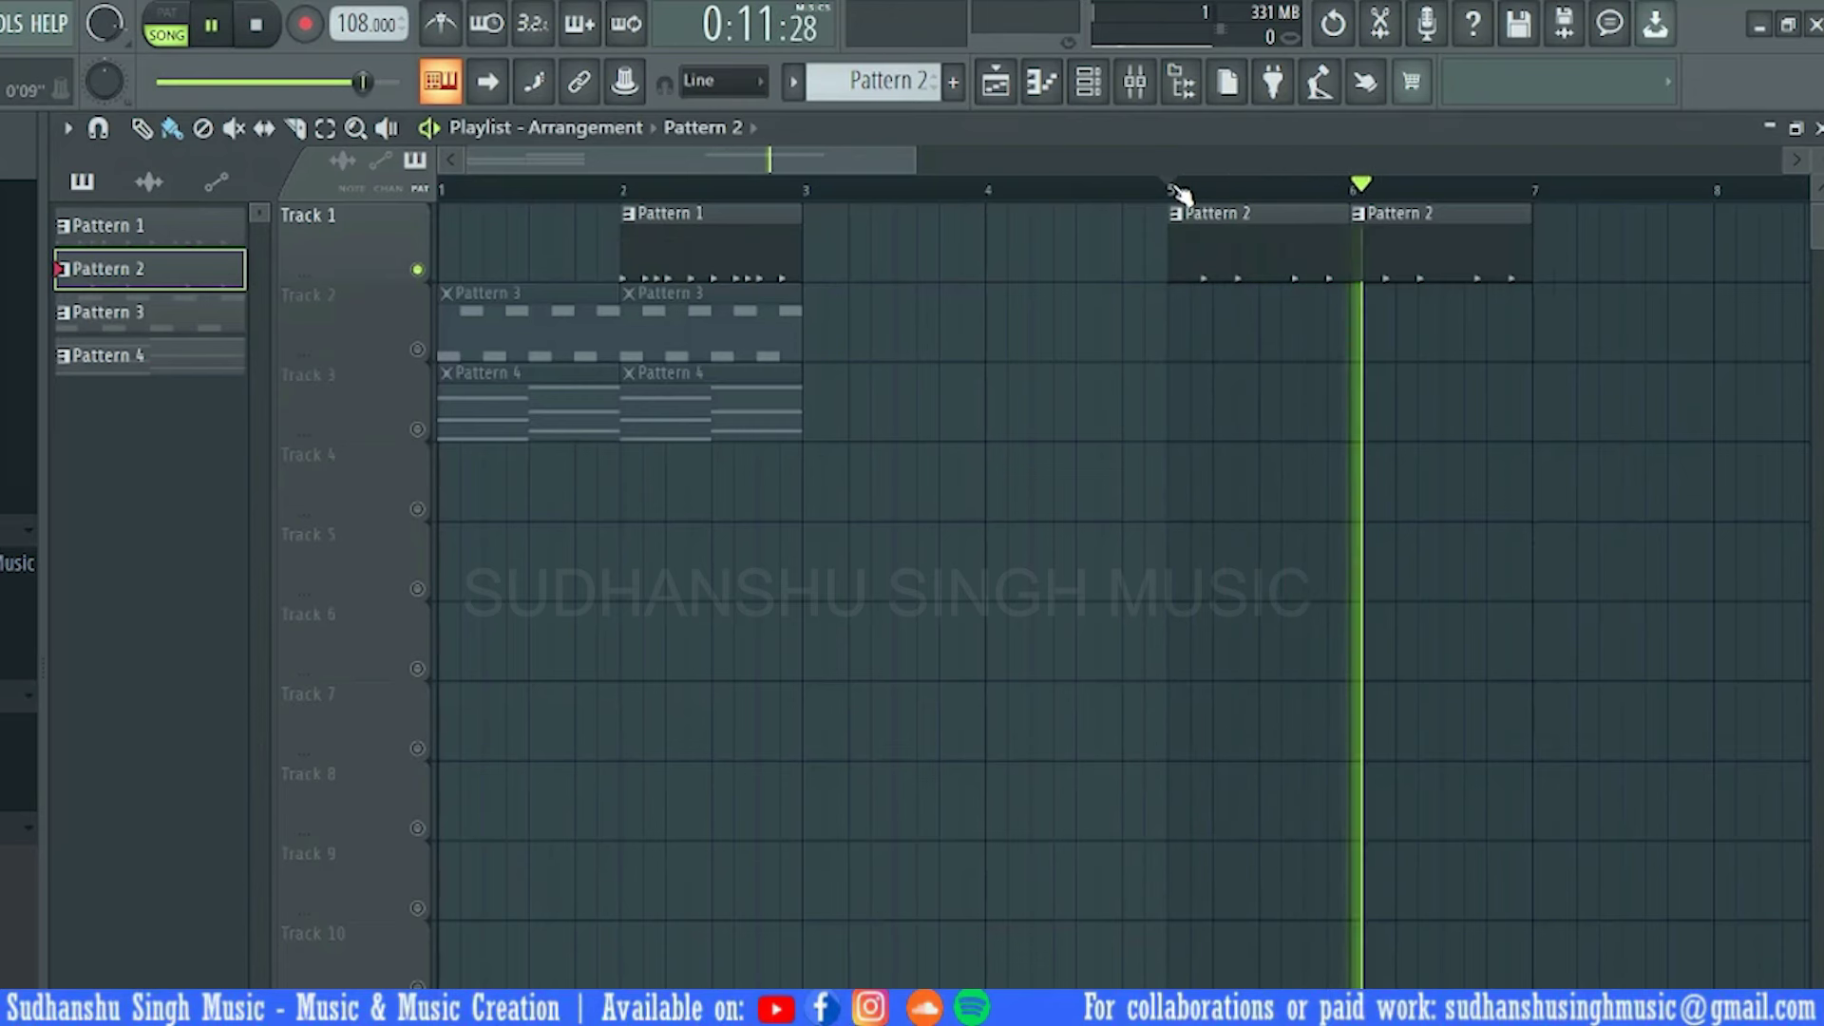
key(space)
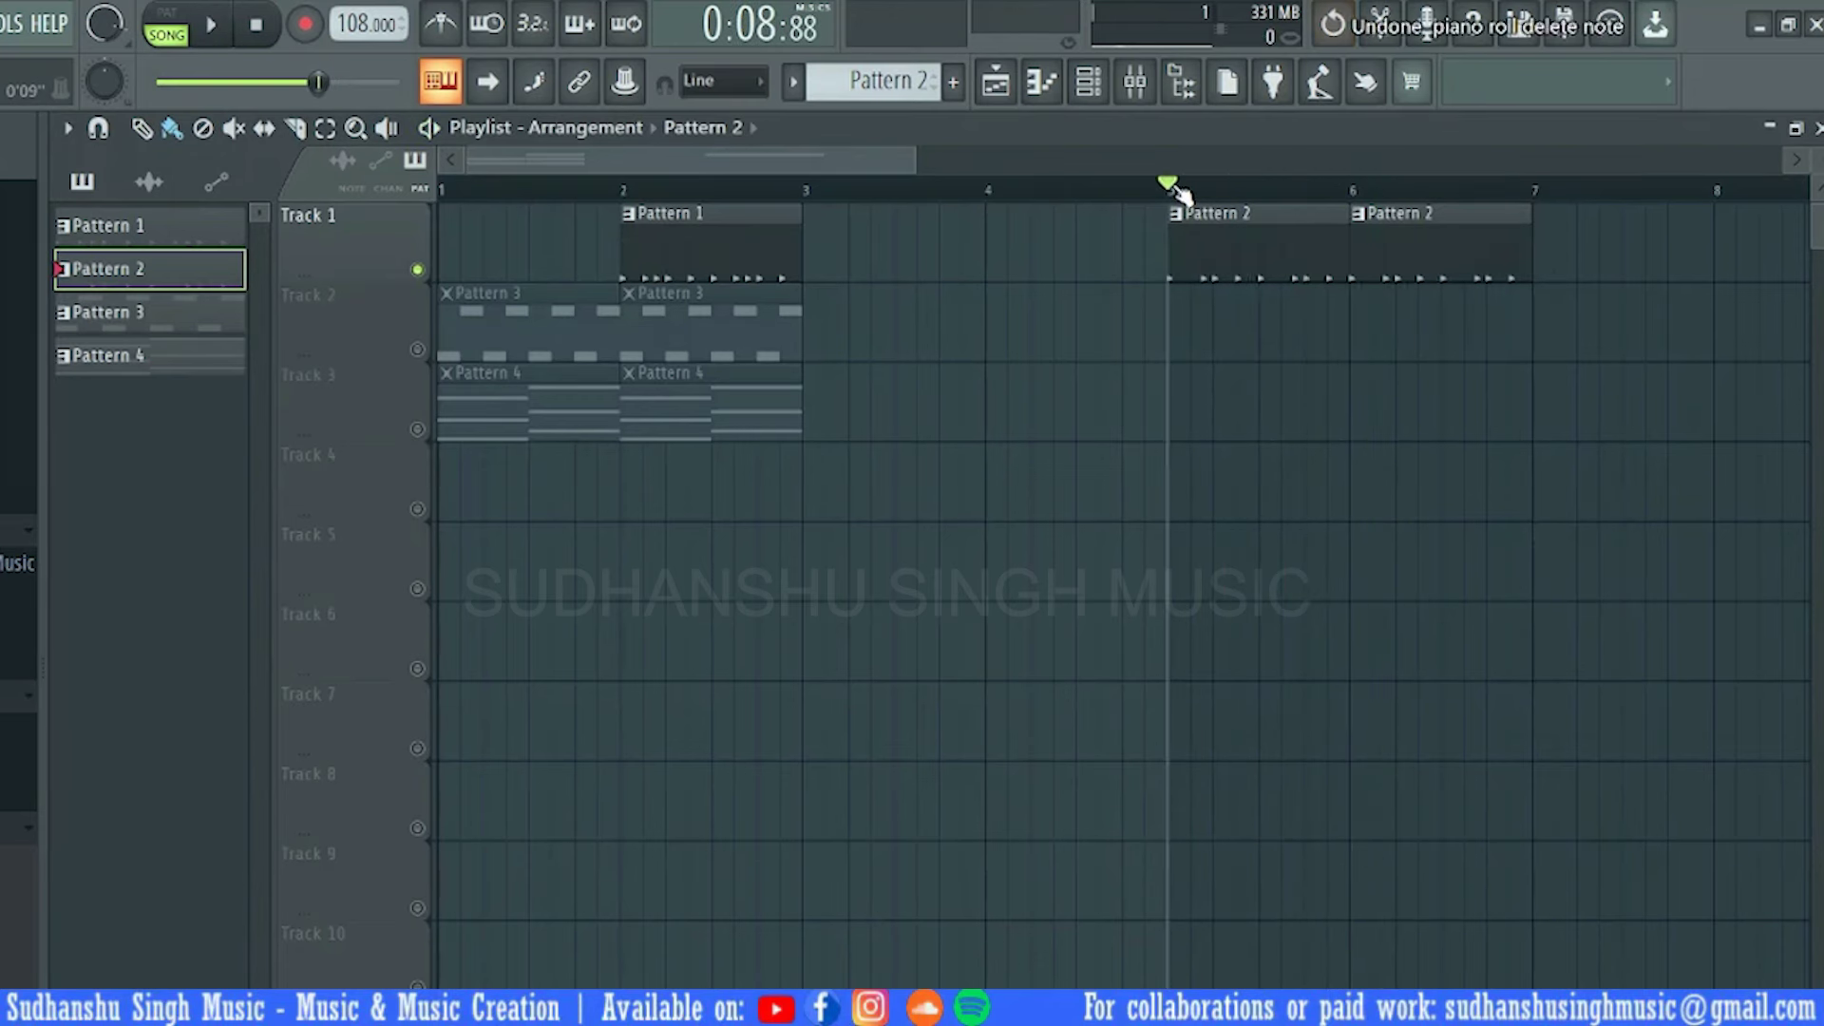
Make the Pattern 2 clip at bar 5 unique and delete all HIP_Kick_8 notes from the new pattern
right_click(1176, 224)
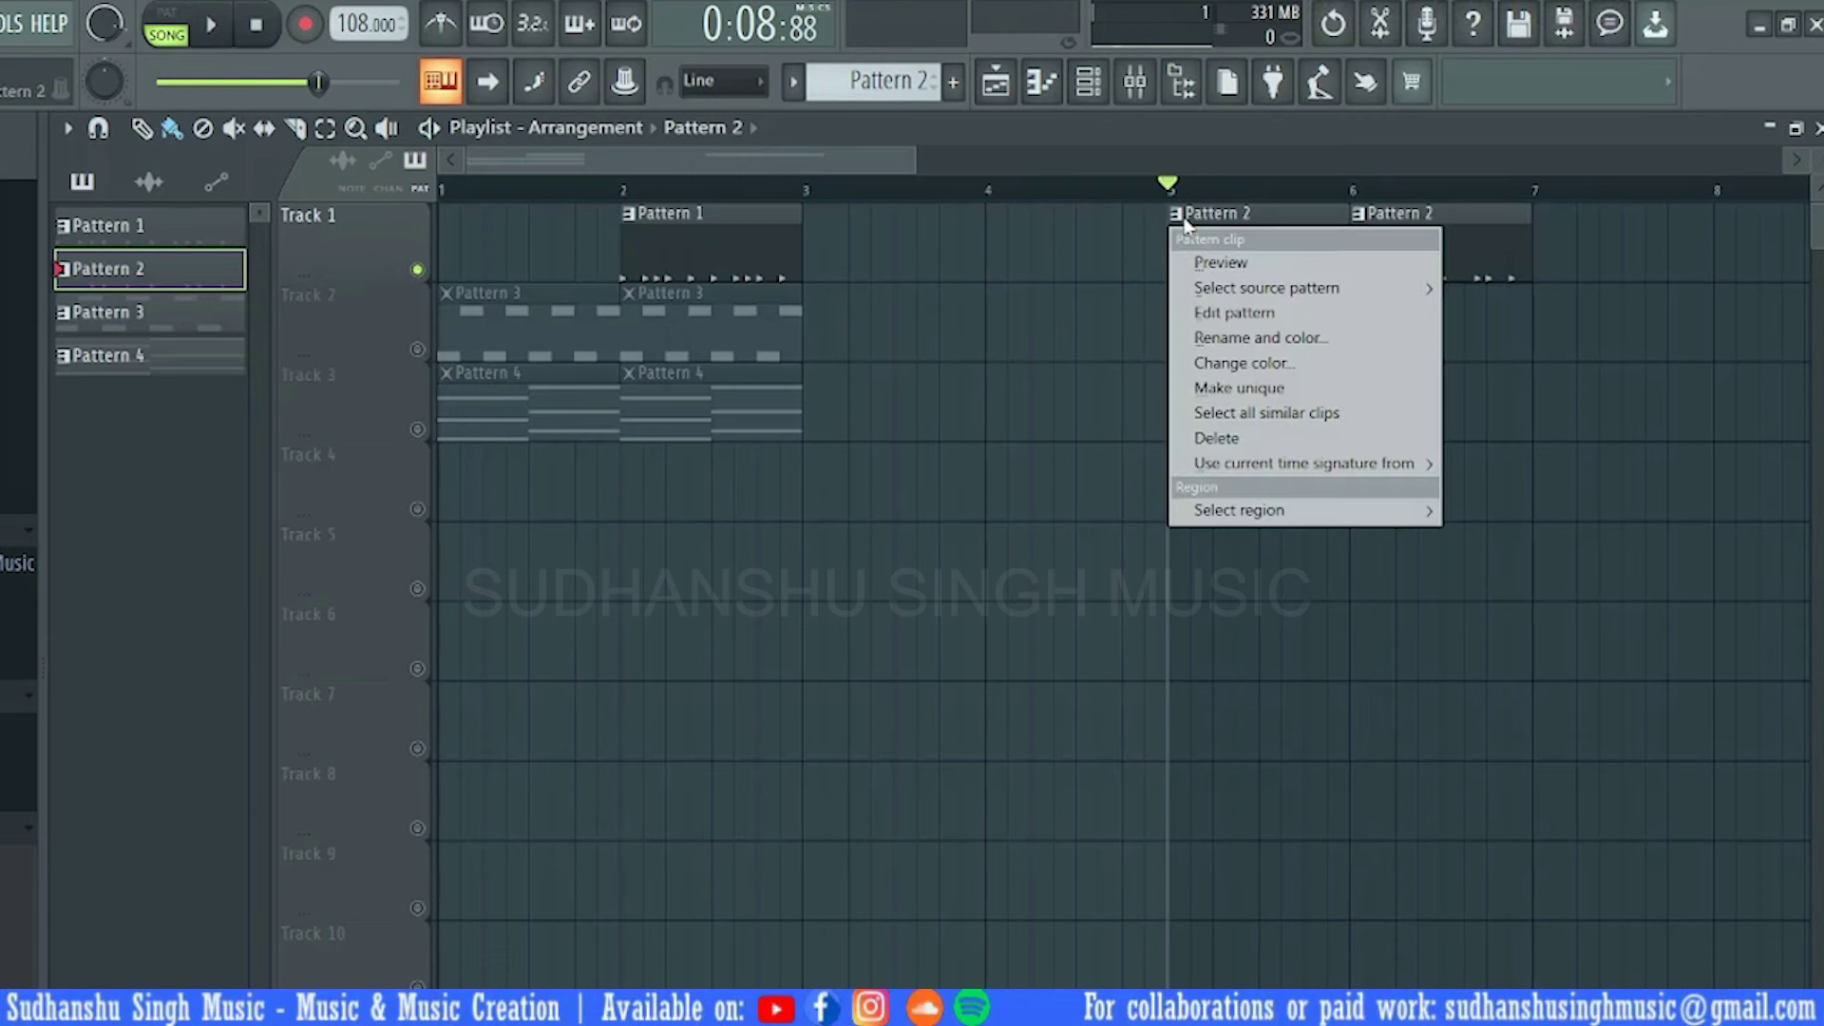
click(1273, 390)
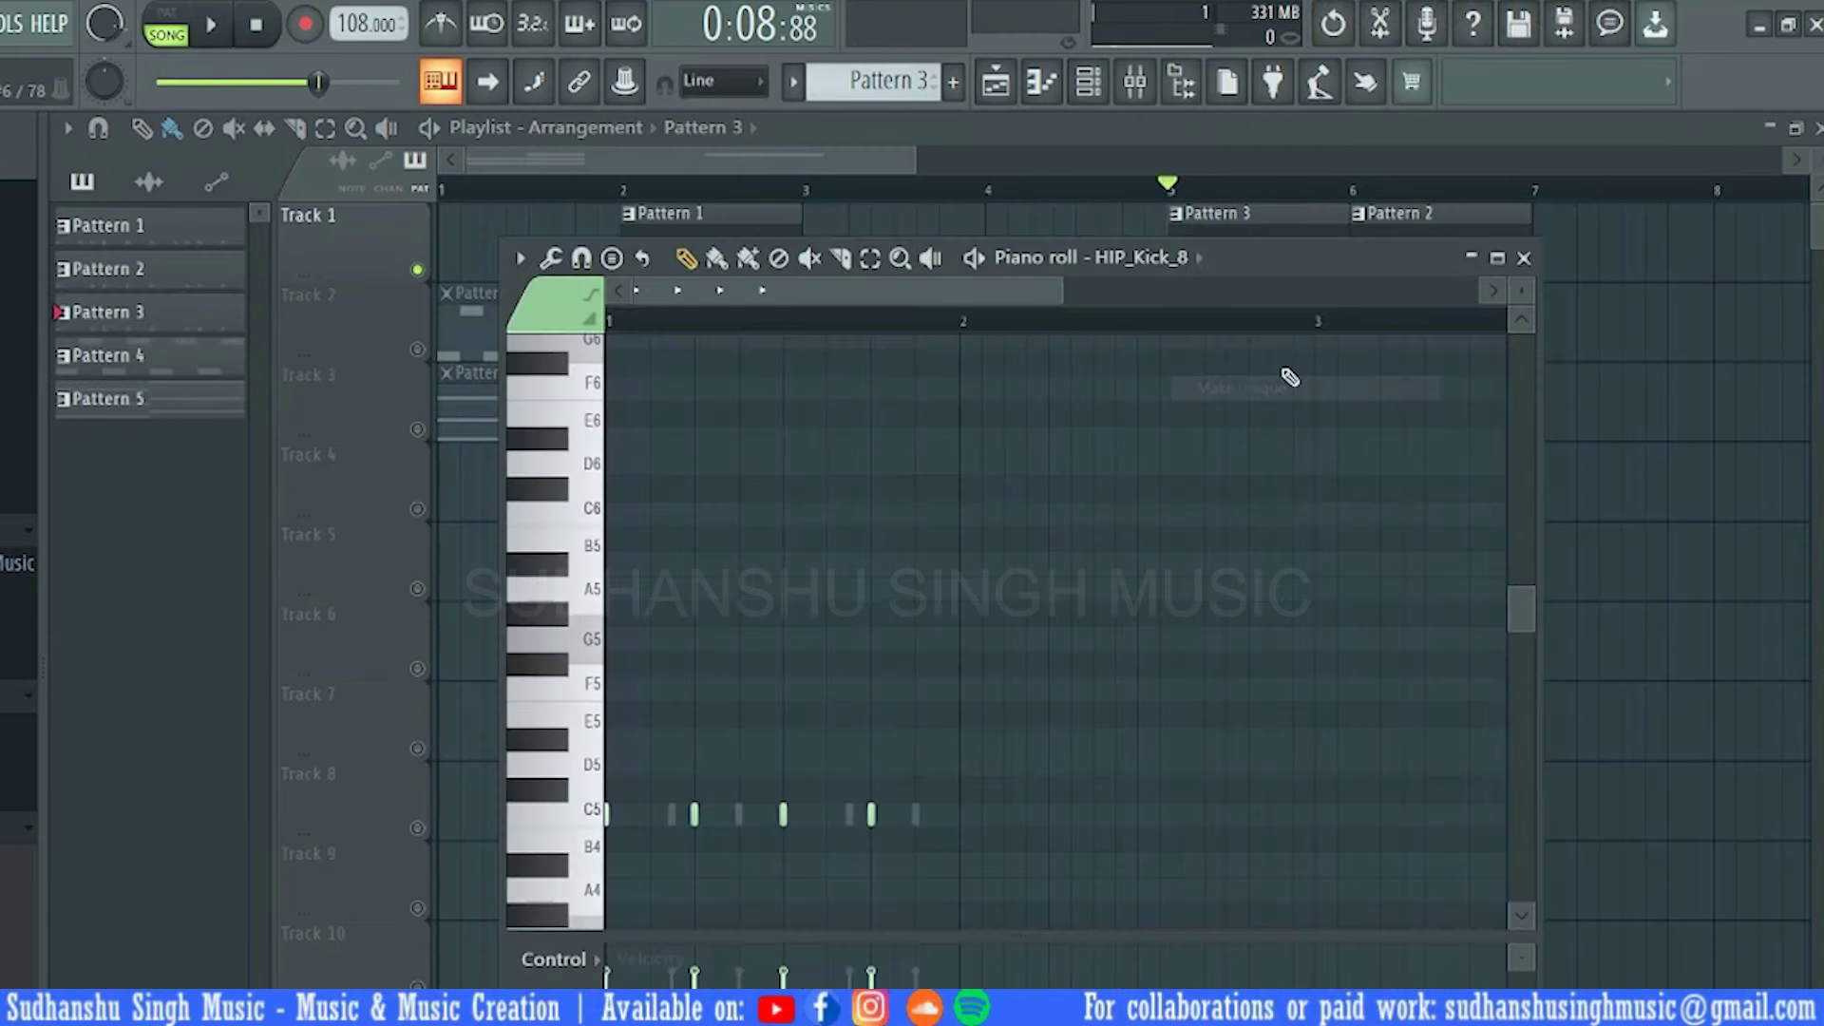
right_click(871, 815)
right_click(783, 817)
right_click(695, 817)
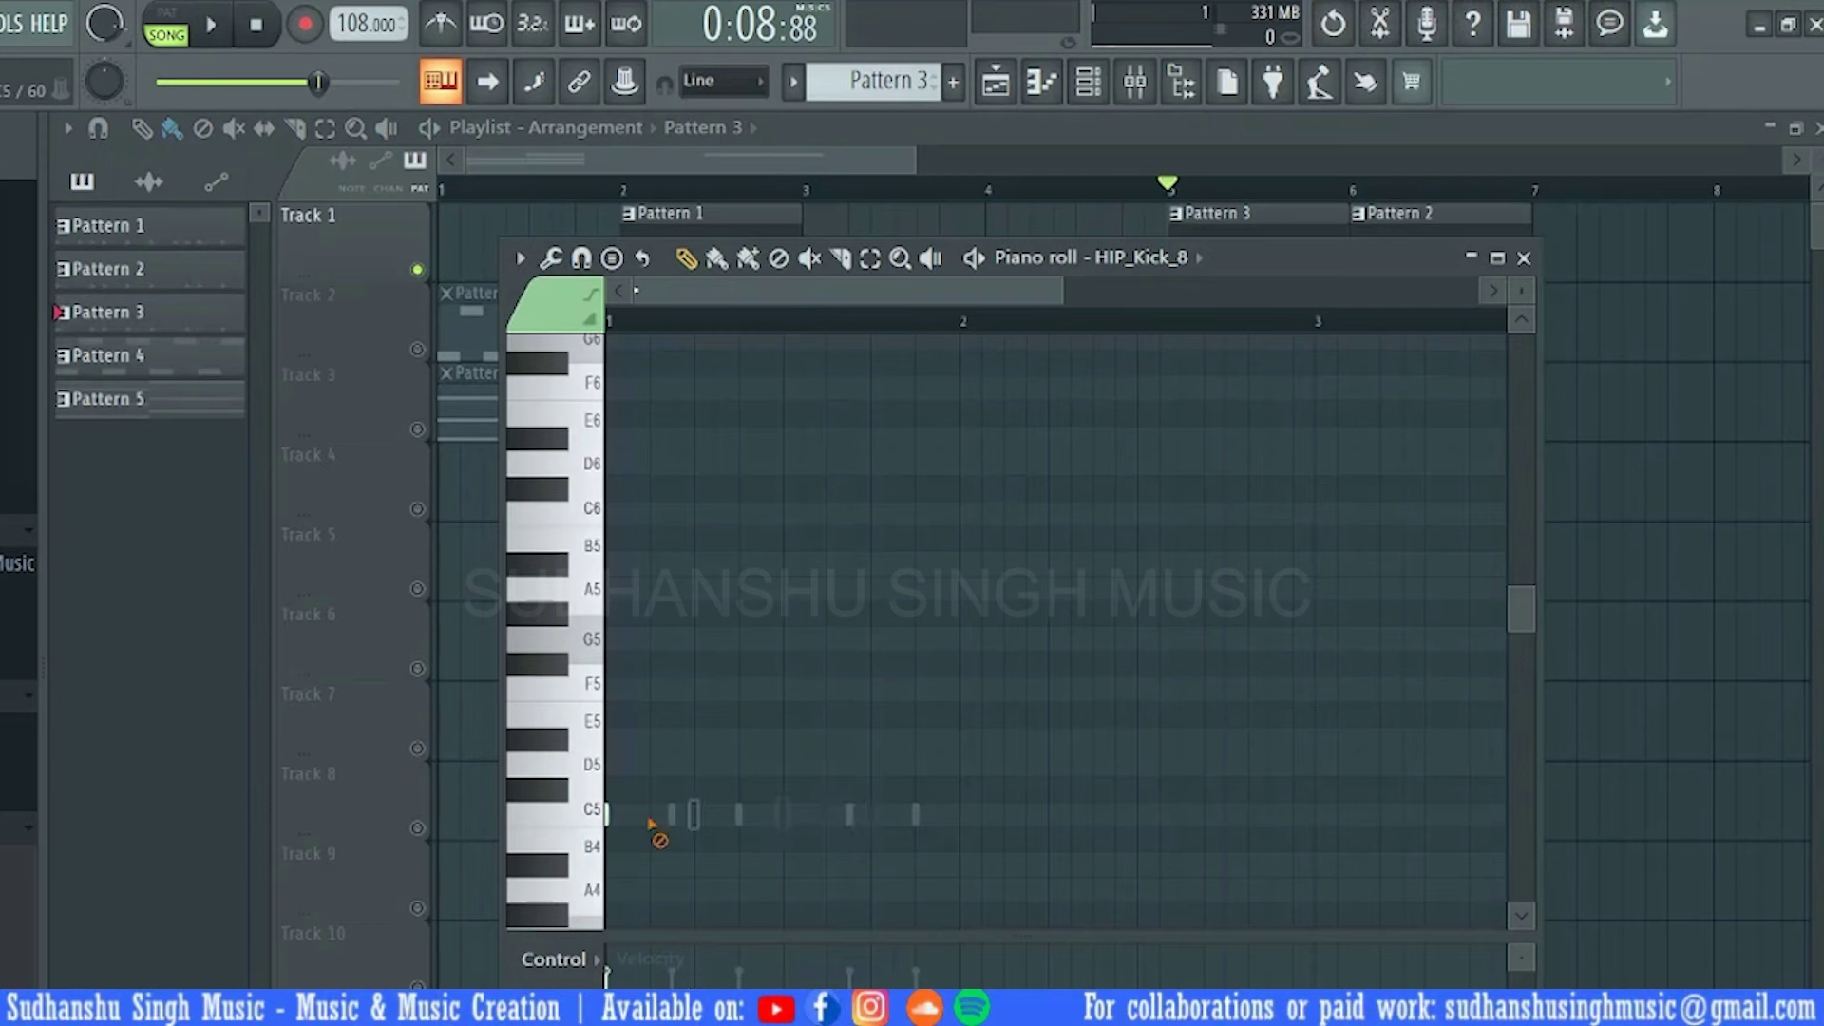
right_click(608, 817)
Play back the two Track 1 clips from bar 5 to compare them with and without the kick
click(1727, 678)
key(space)
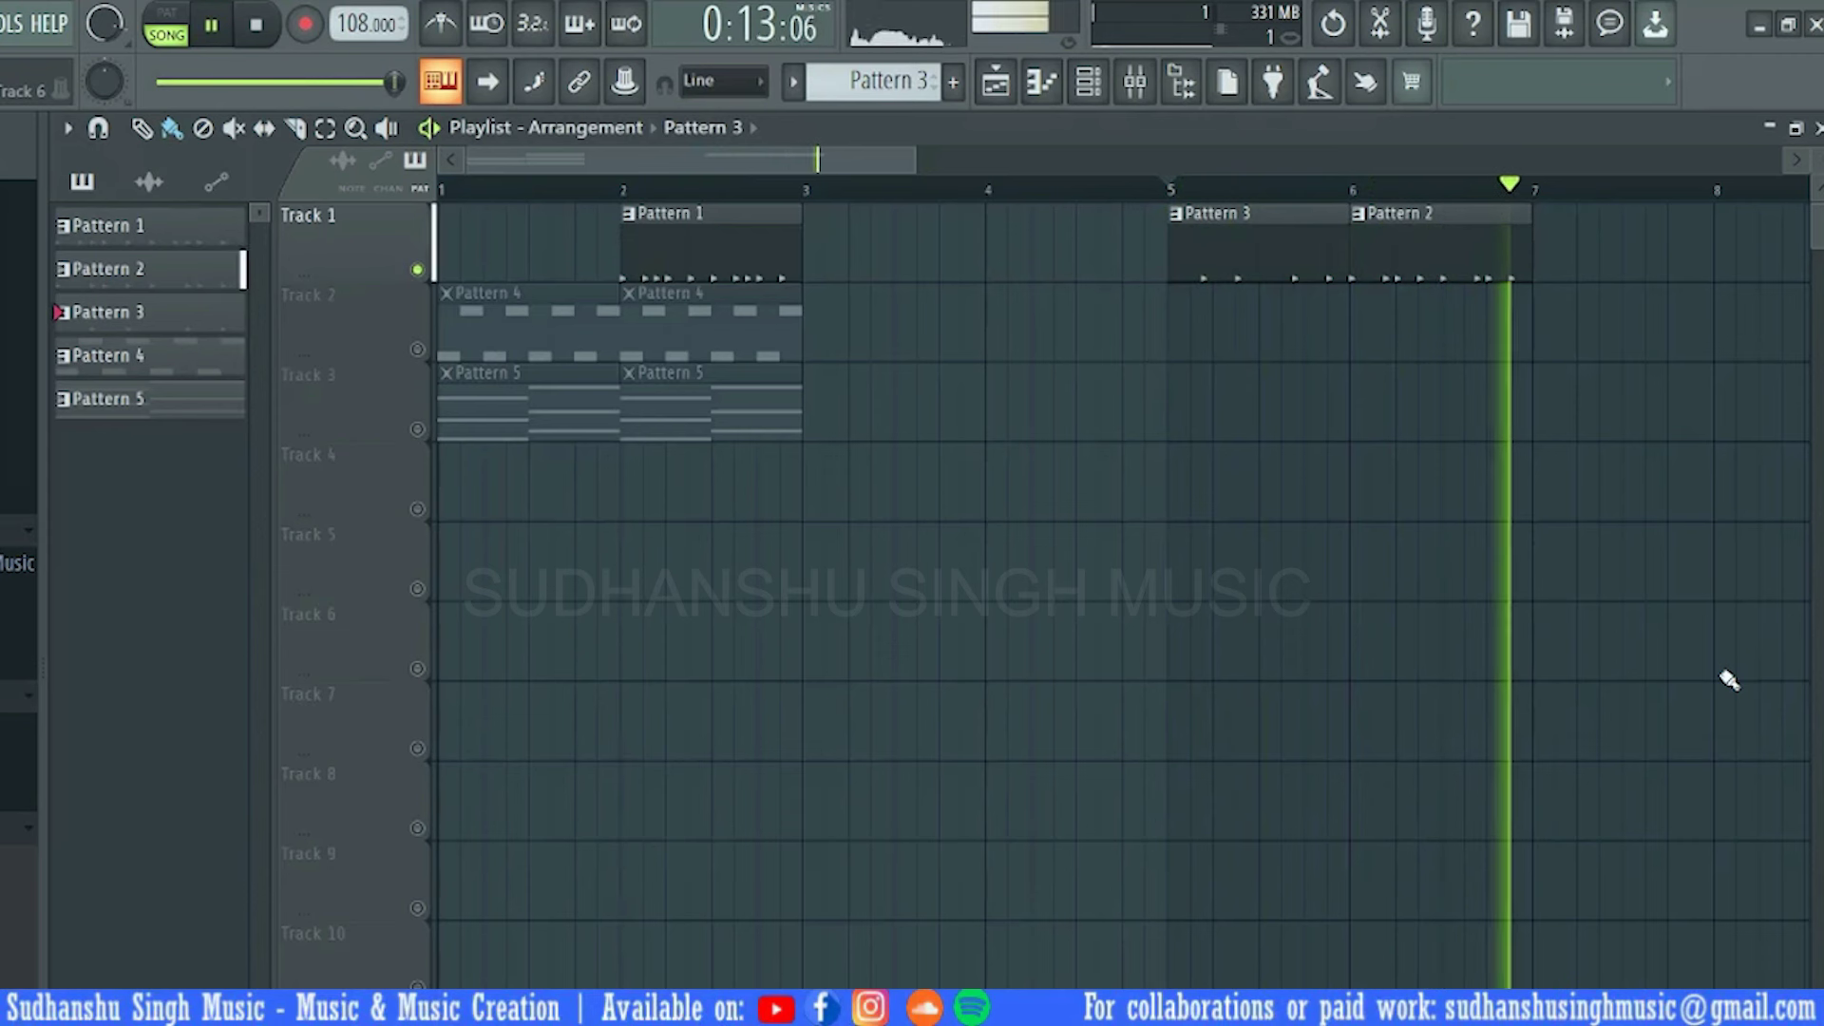
key(space)
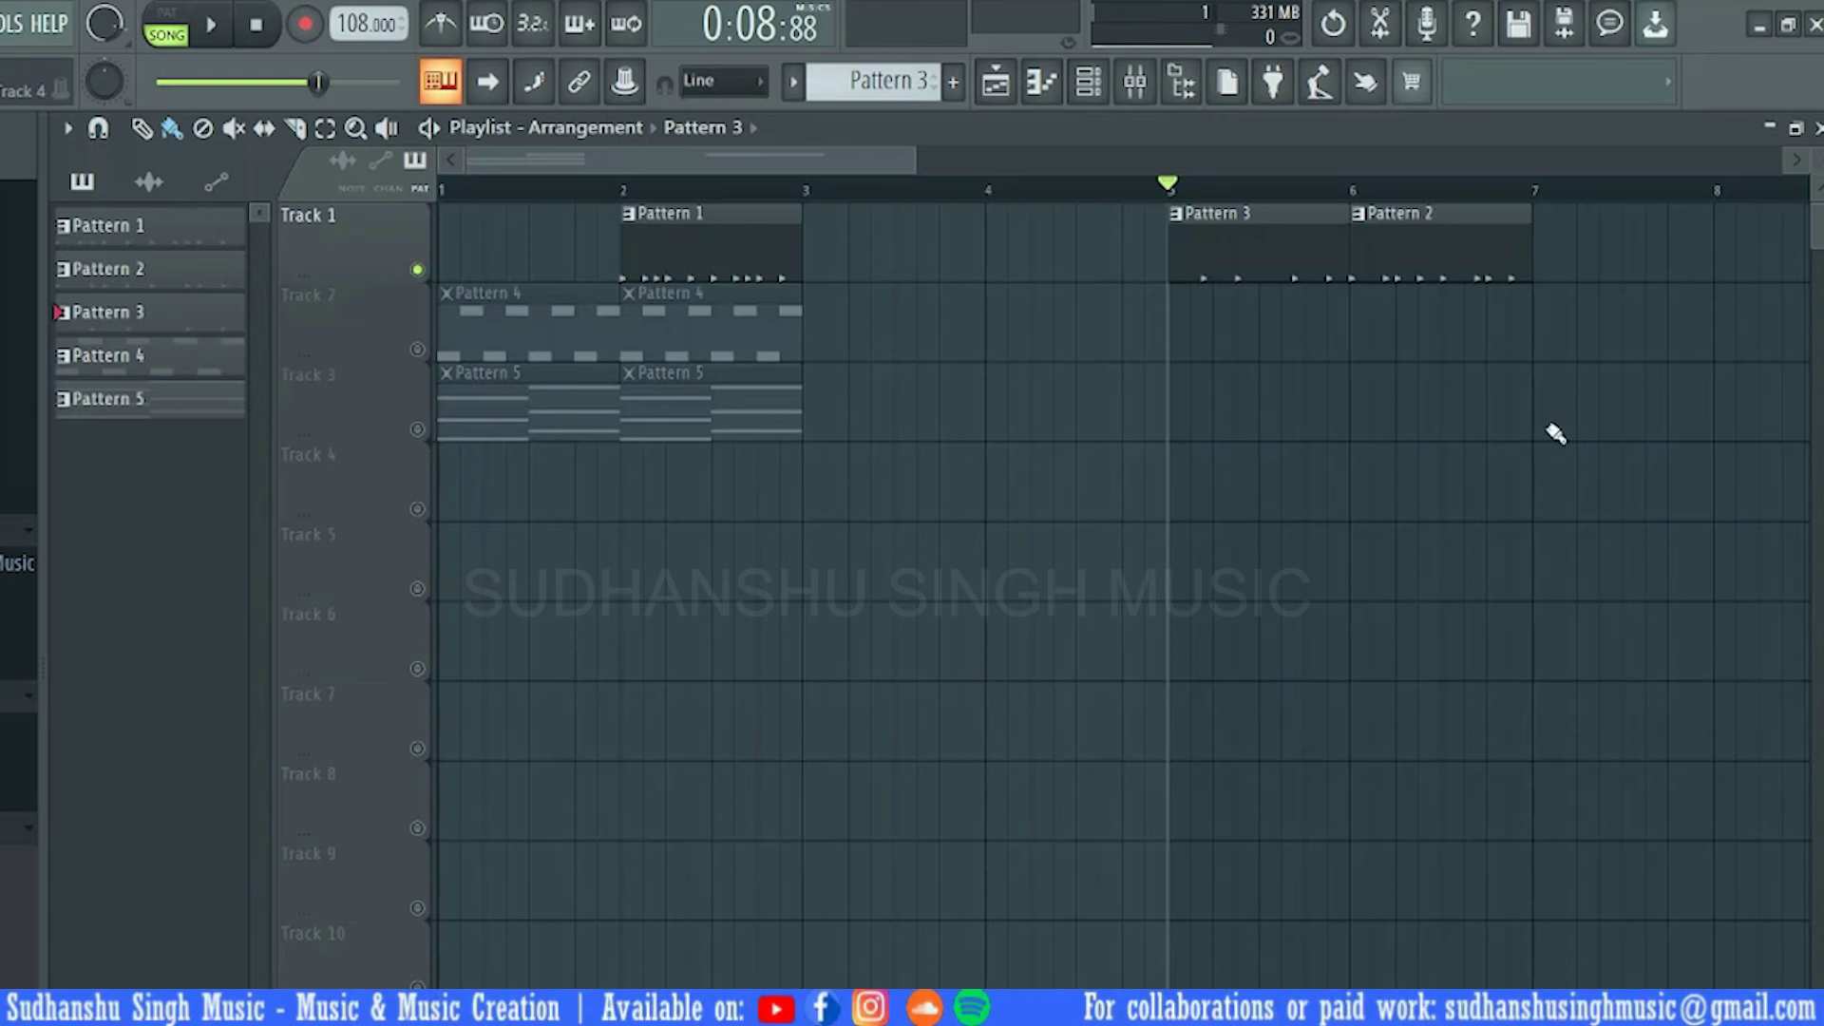
Delete the Track 1 clips at bars 5 and 6 and place a Pattern 2 clip at bar 1 of Track 1
right_click(1278, 276)
click(106, 269)
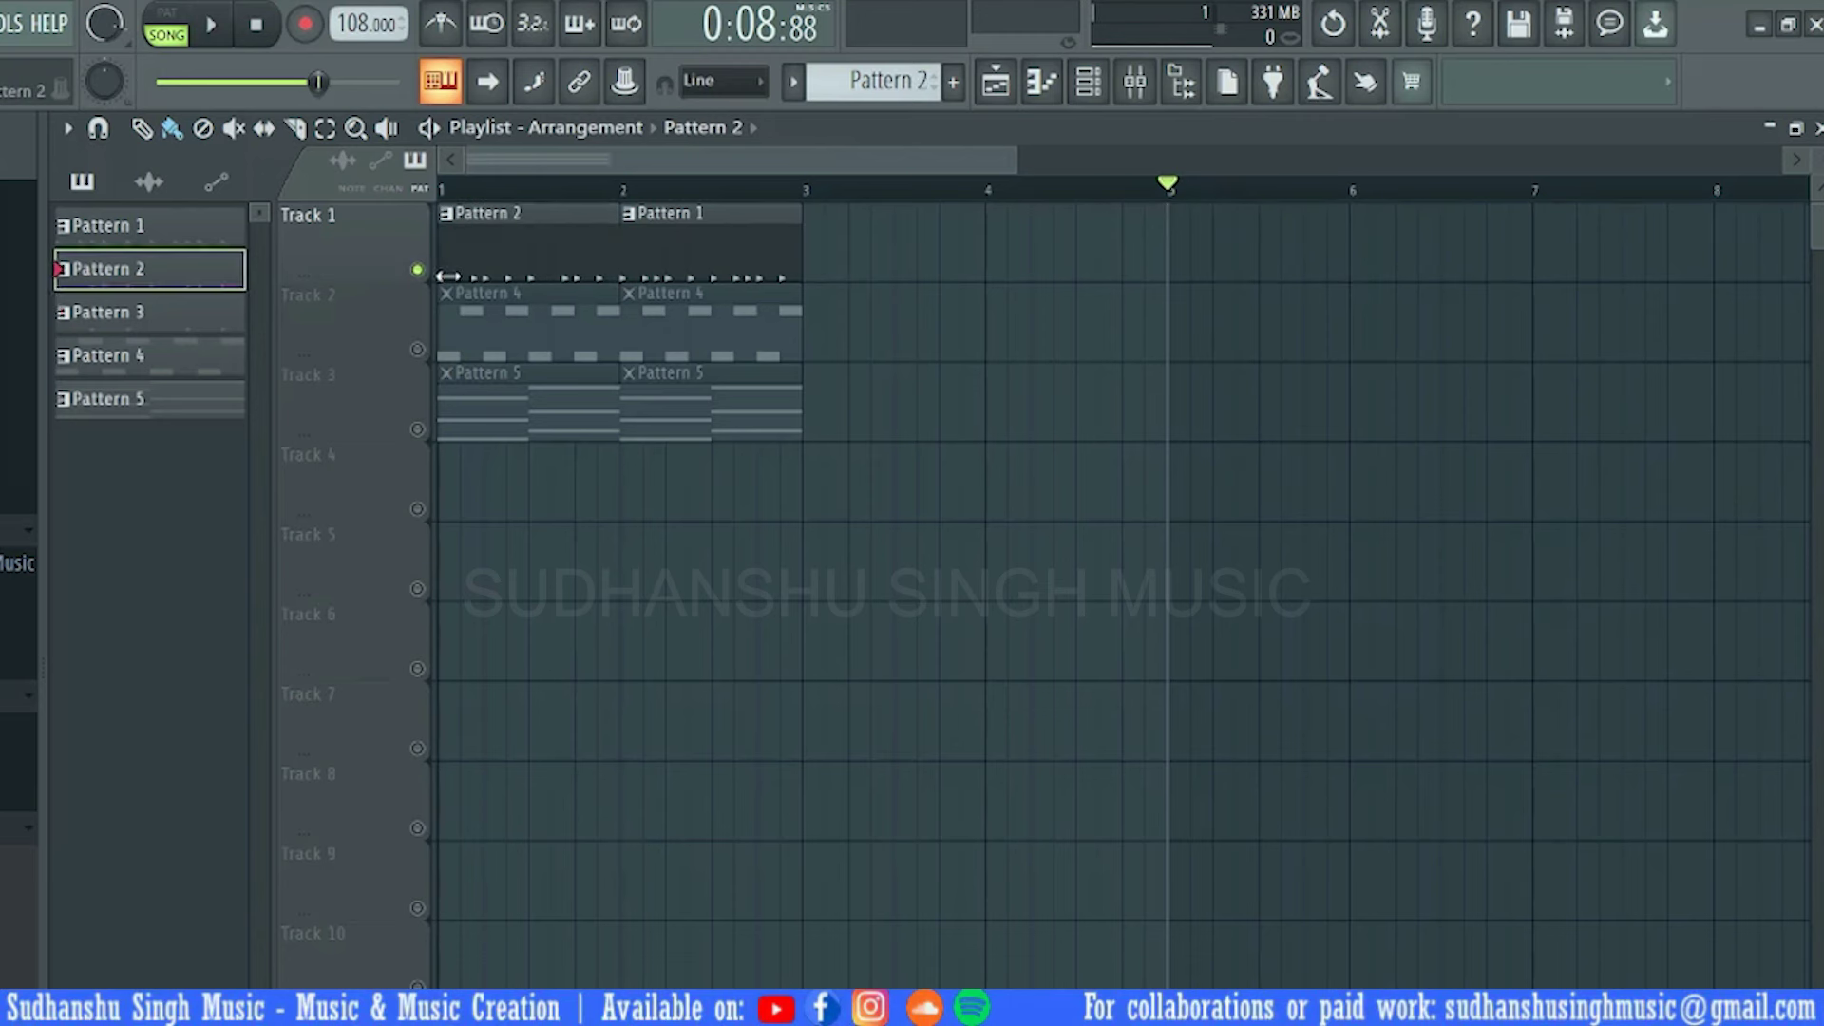
Unsolo Track 1 and play the whole arrangement from bar 1
right_click(418, 270)
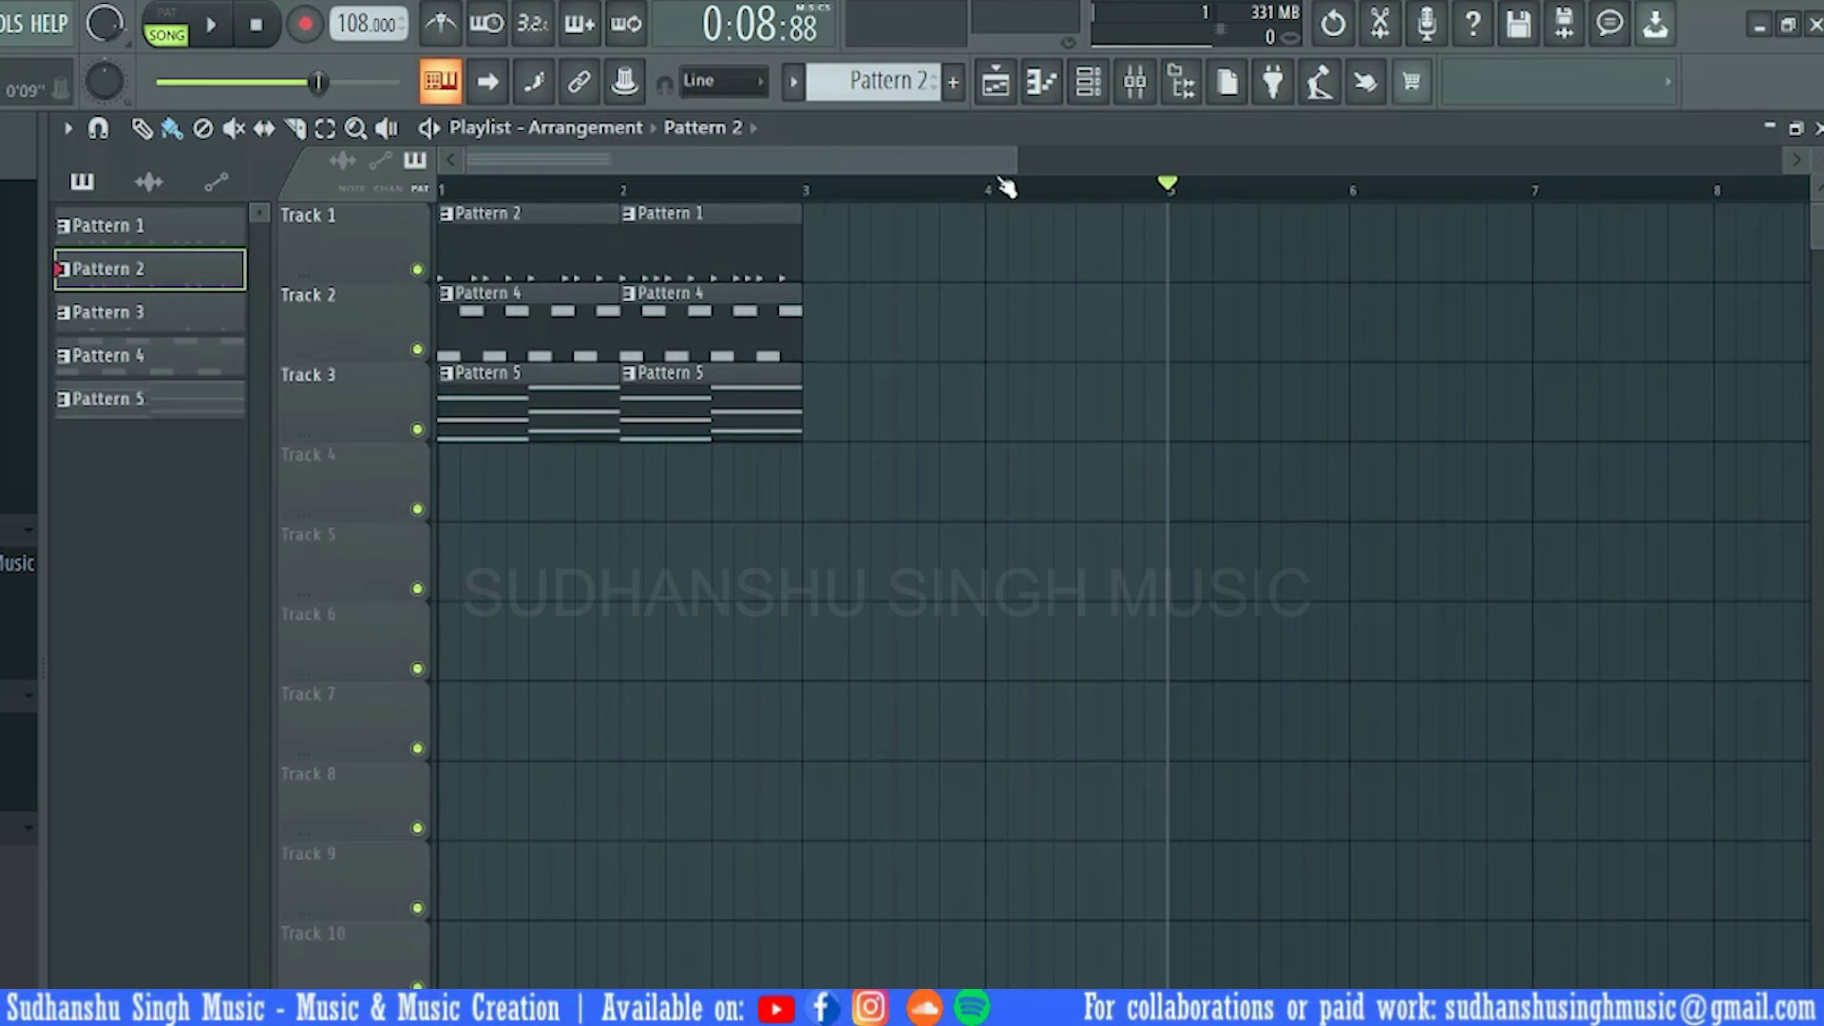
drag(971, 194, 163, 234)
drag(608, 185, 278, 208)
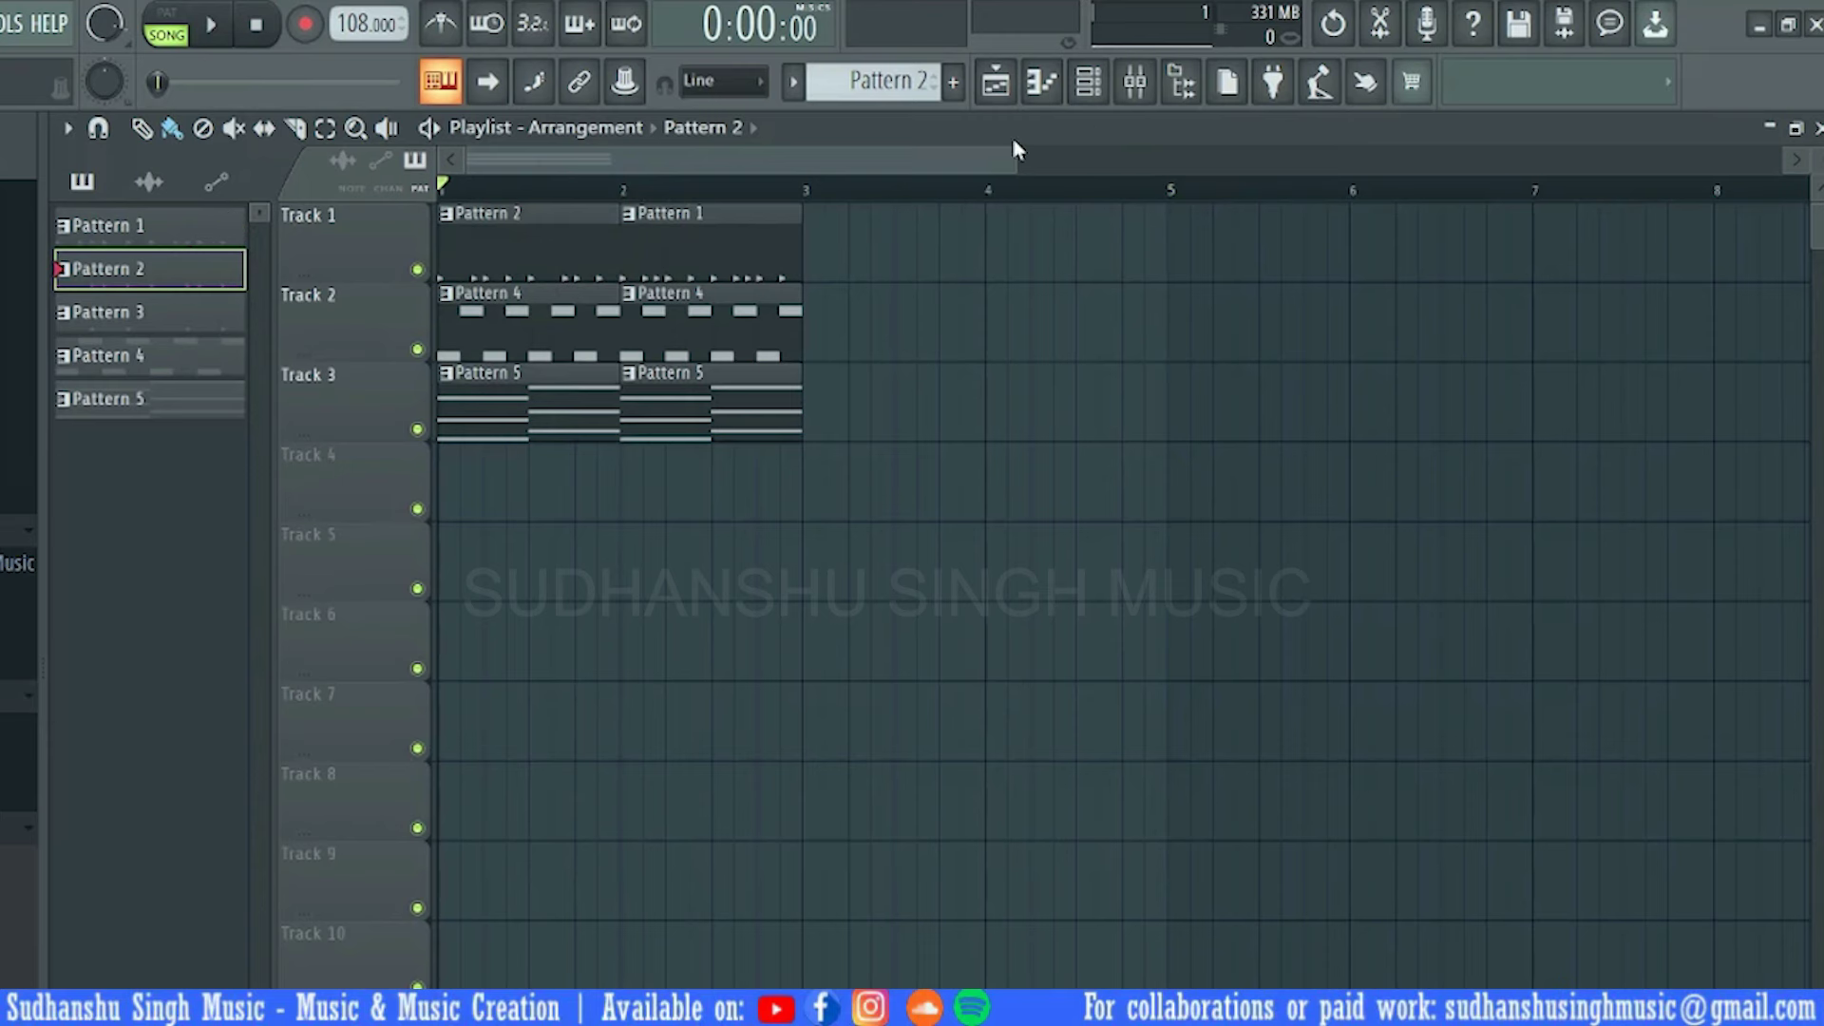
drag(1013, 164, 853, 164)
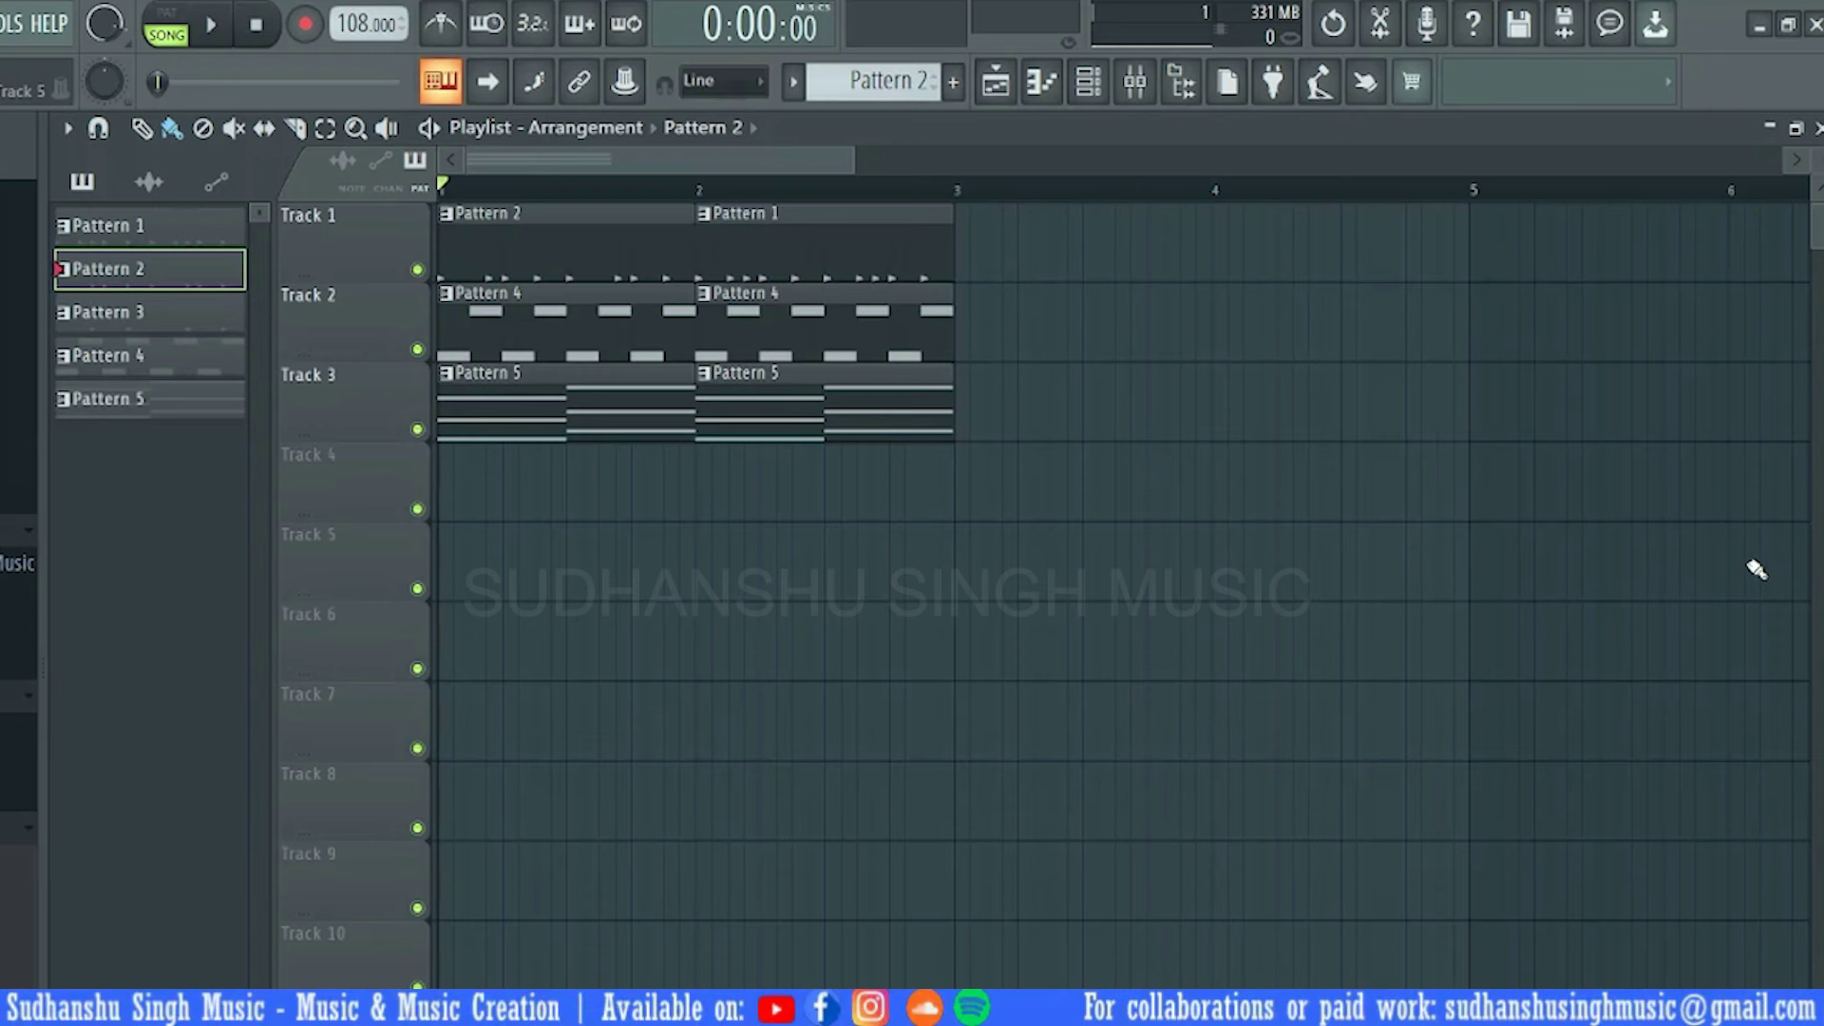
key(space)
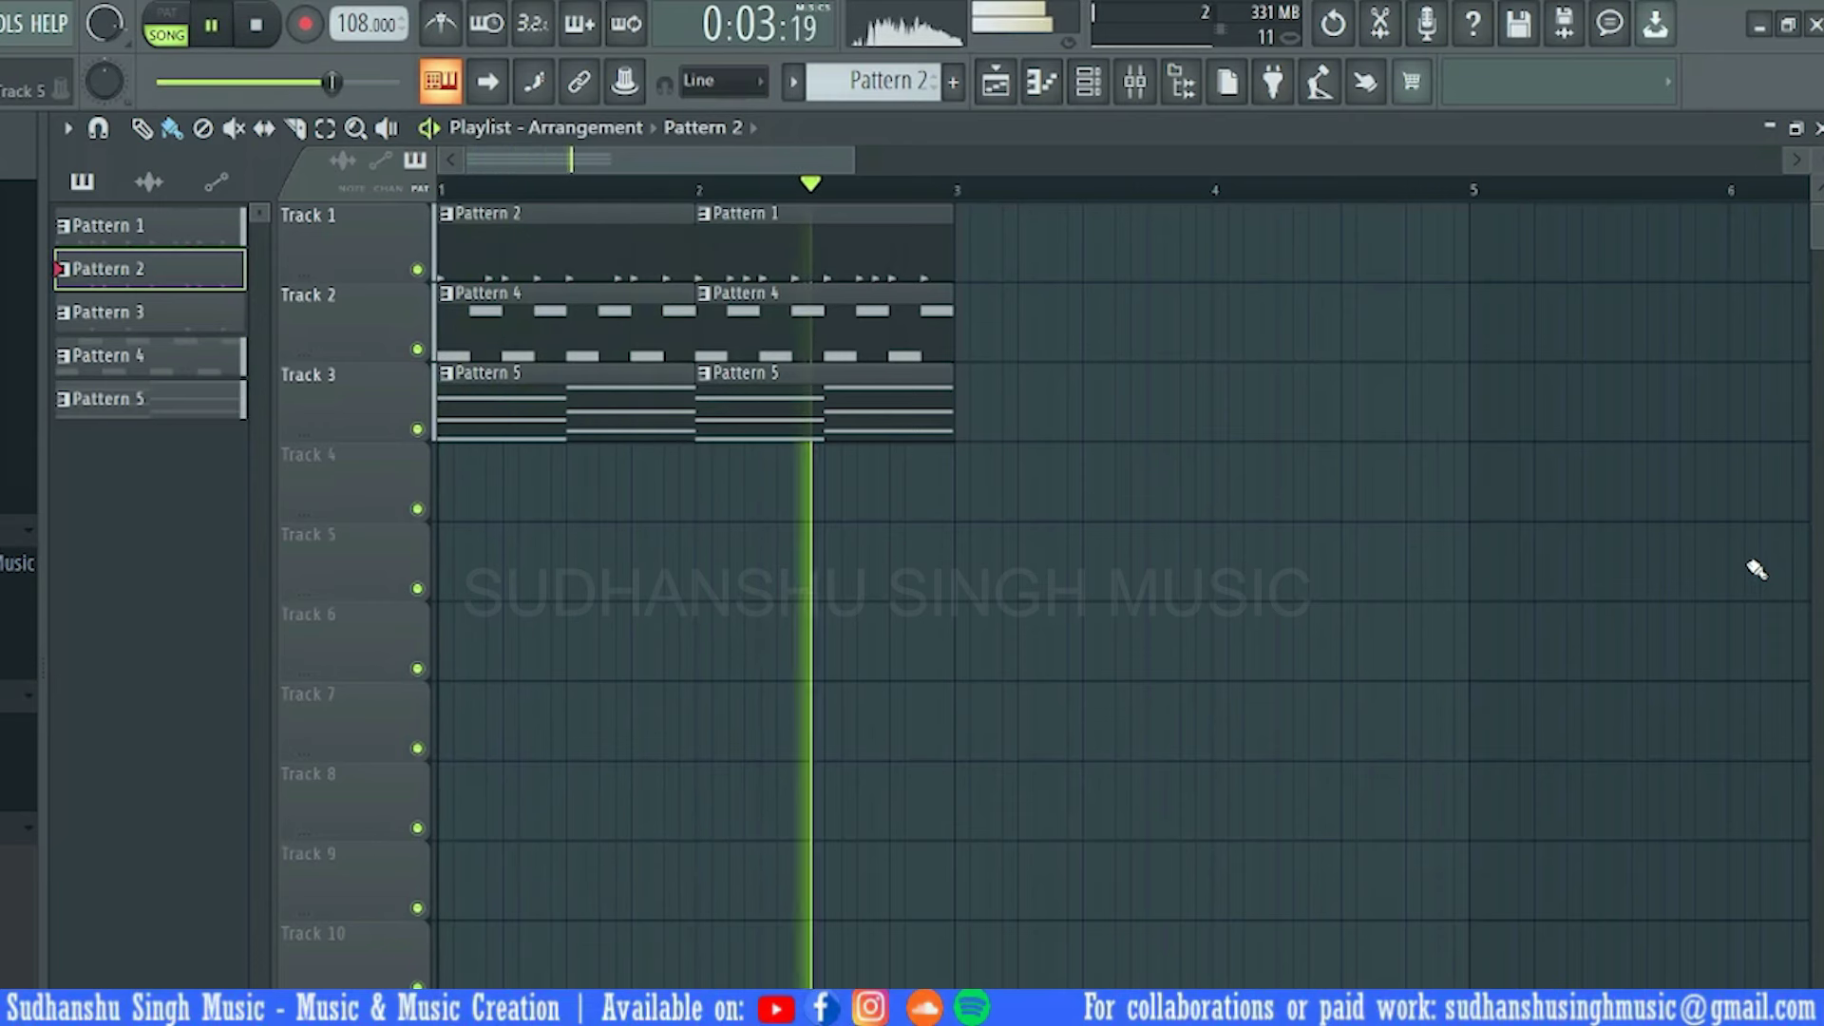
key(space)
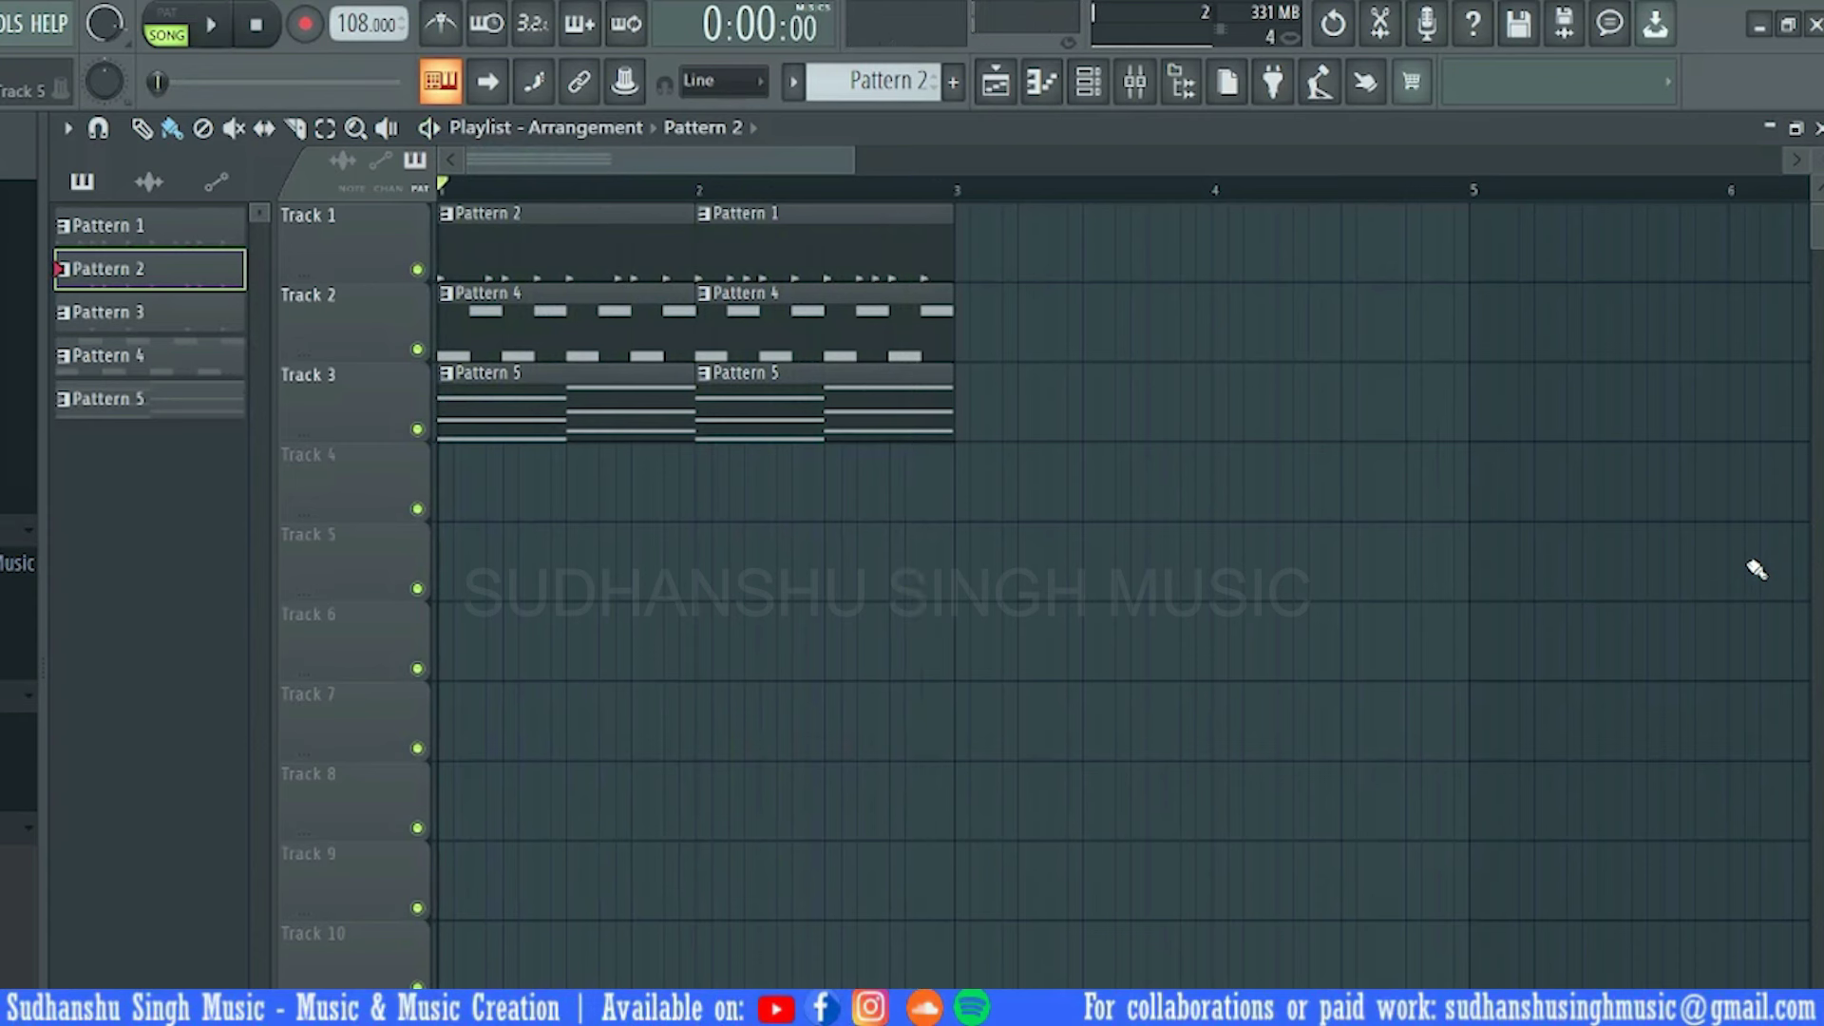
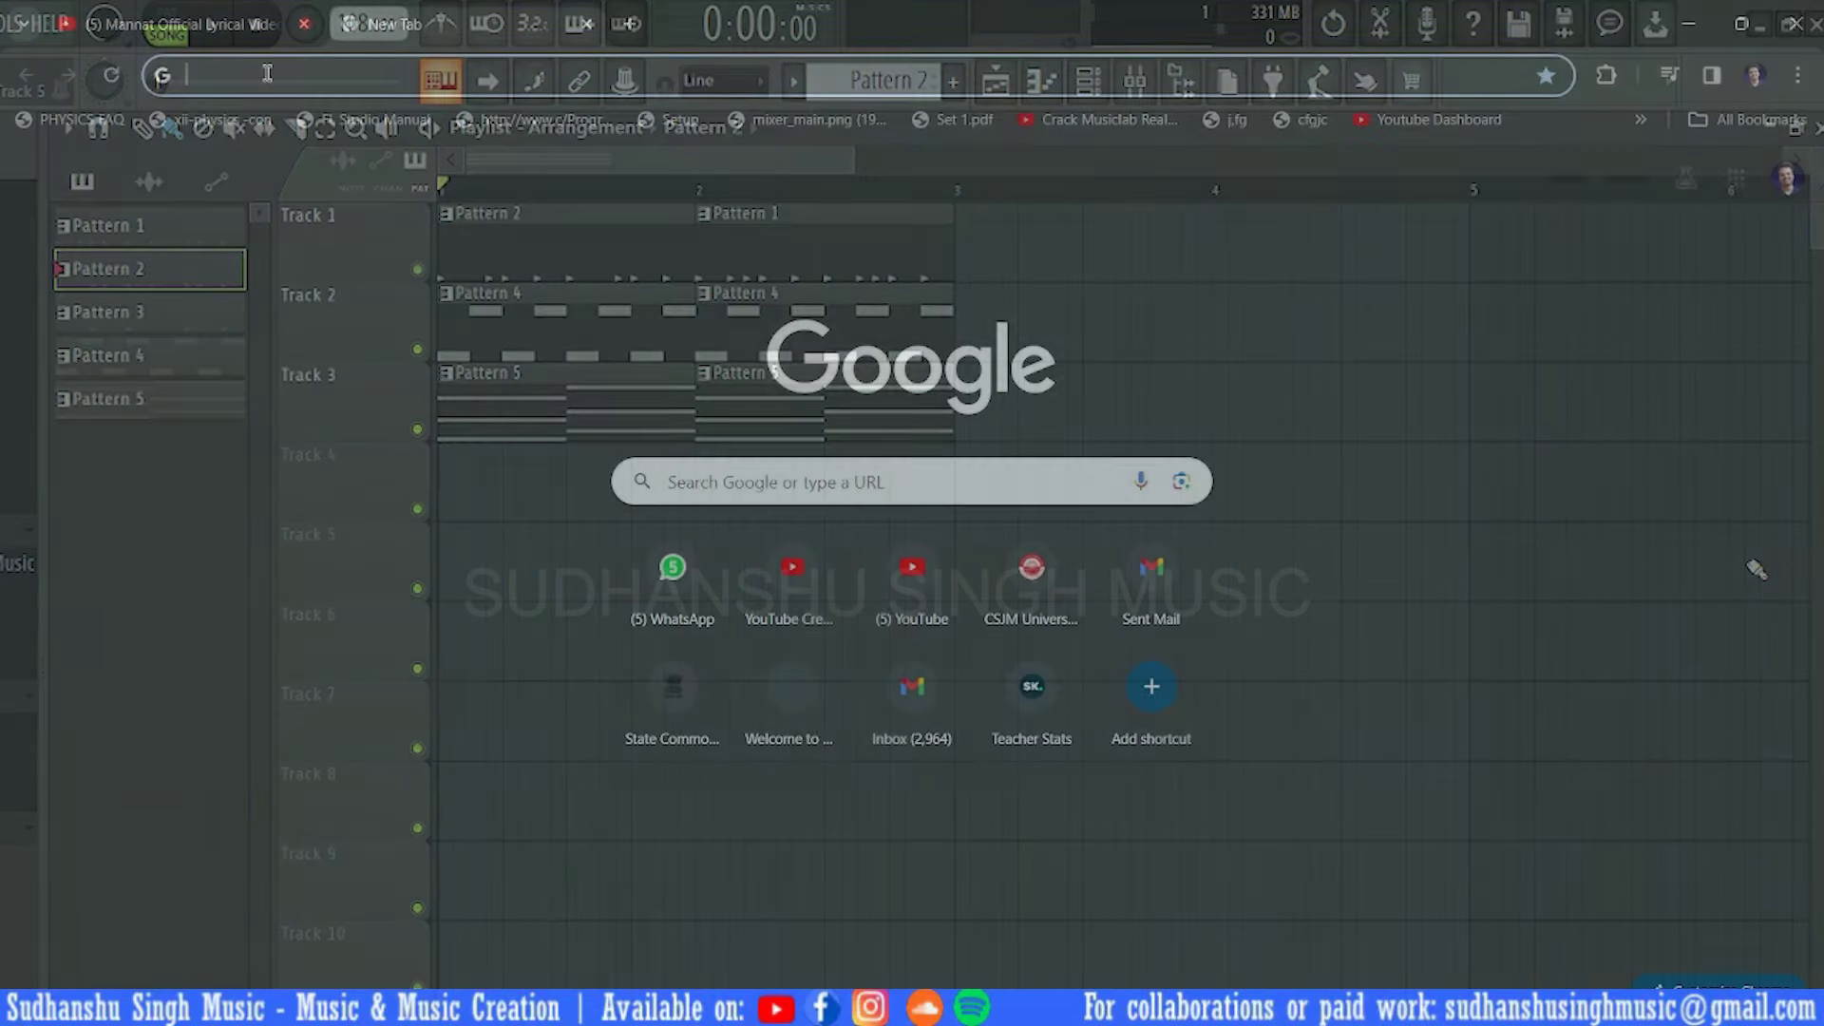
In Chrome, search Google for "audio mixer" and browse the image results for pictures of mixing consoles
click(297, 81)
text(audio mi)
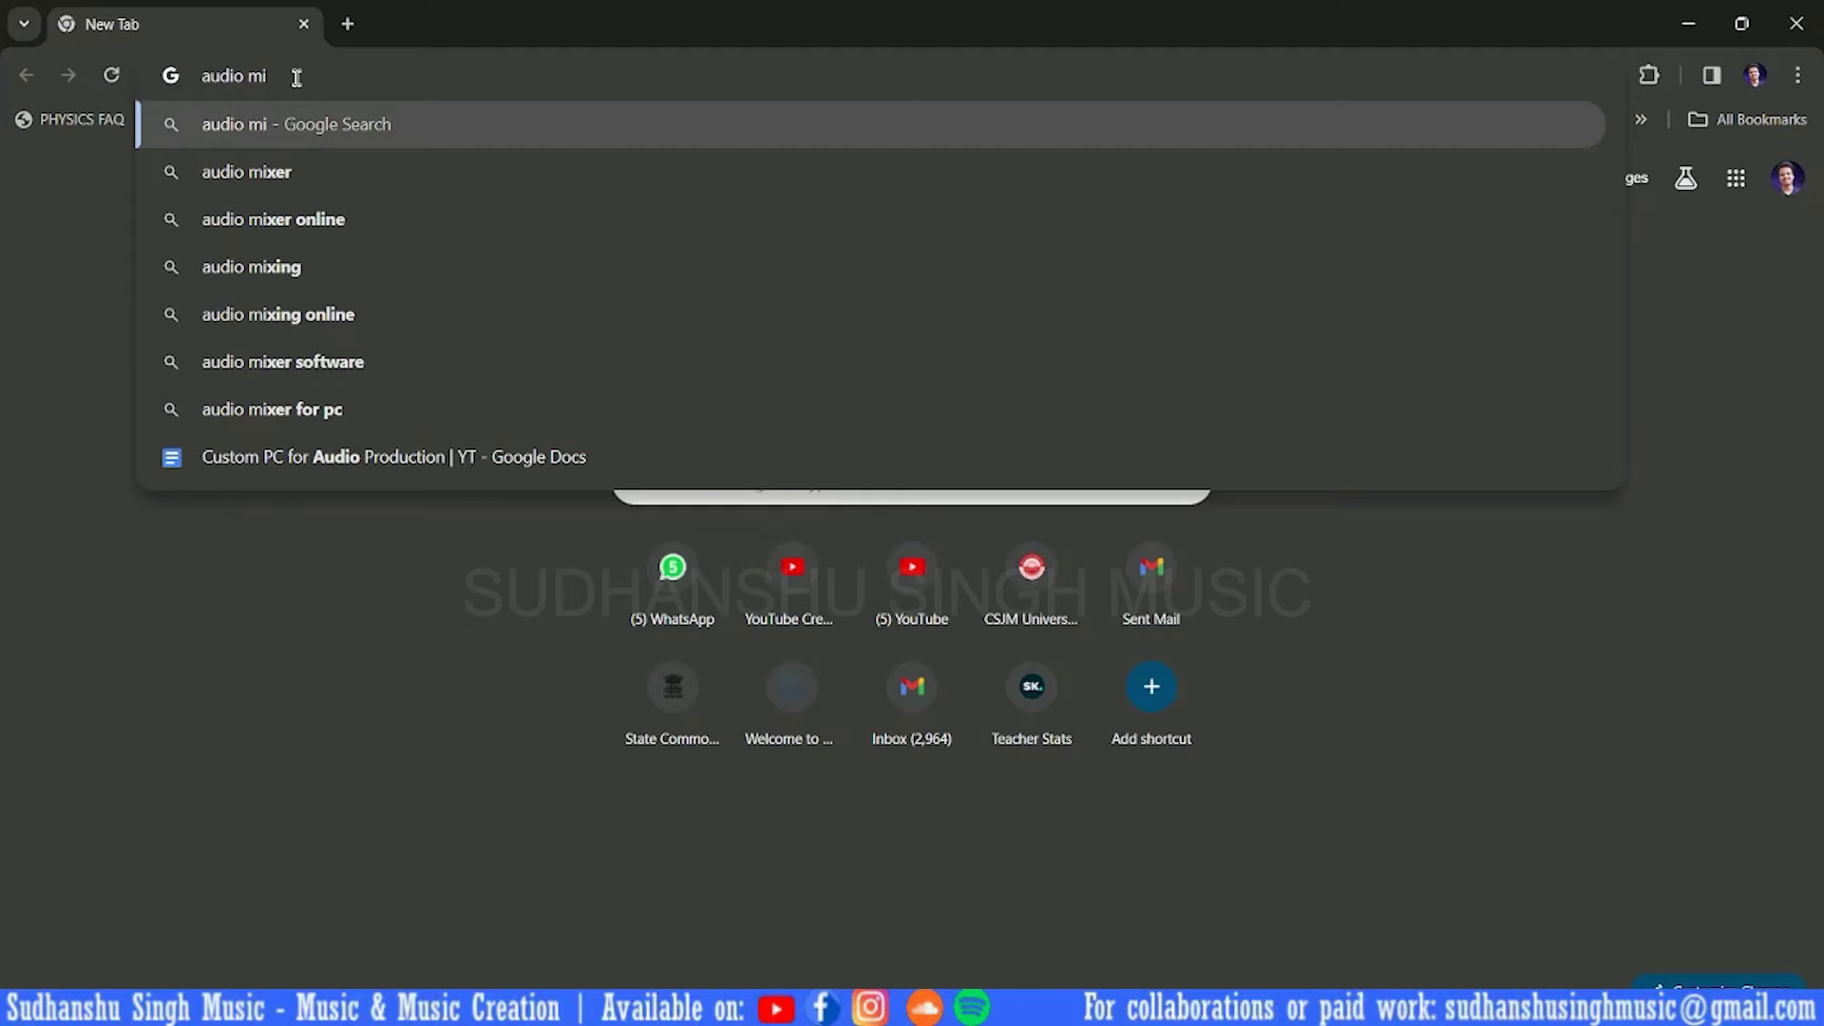
key(Down)
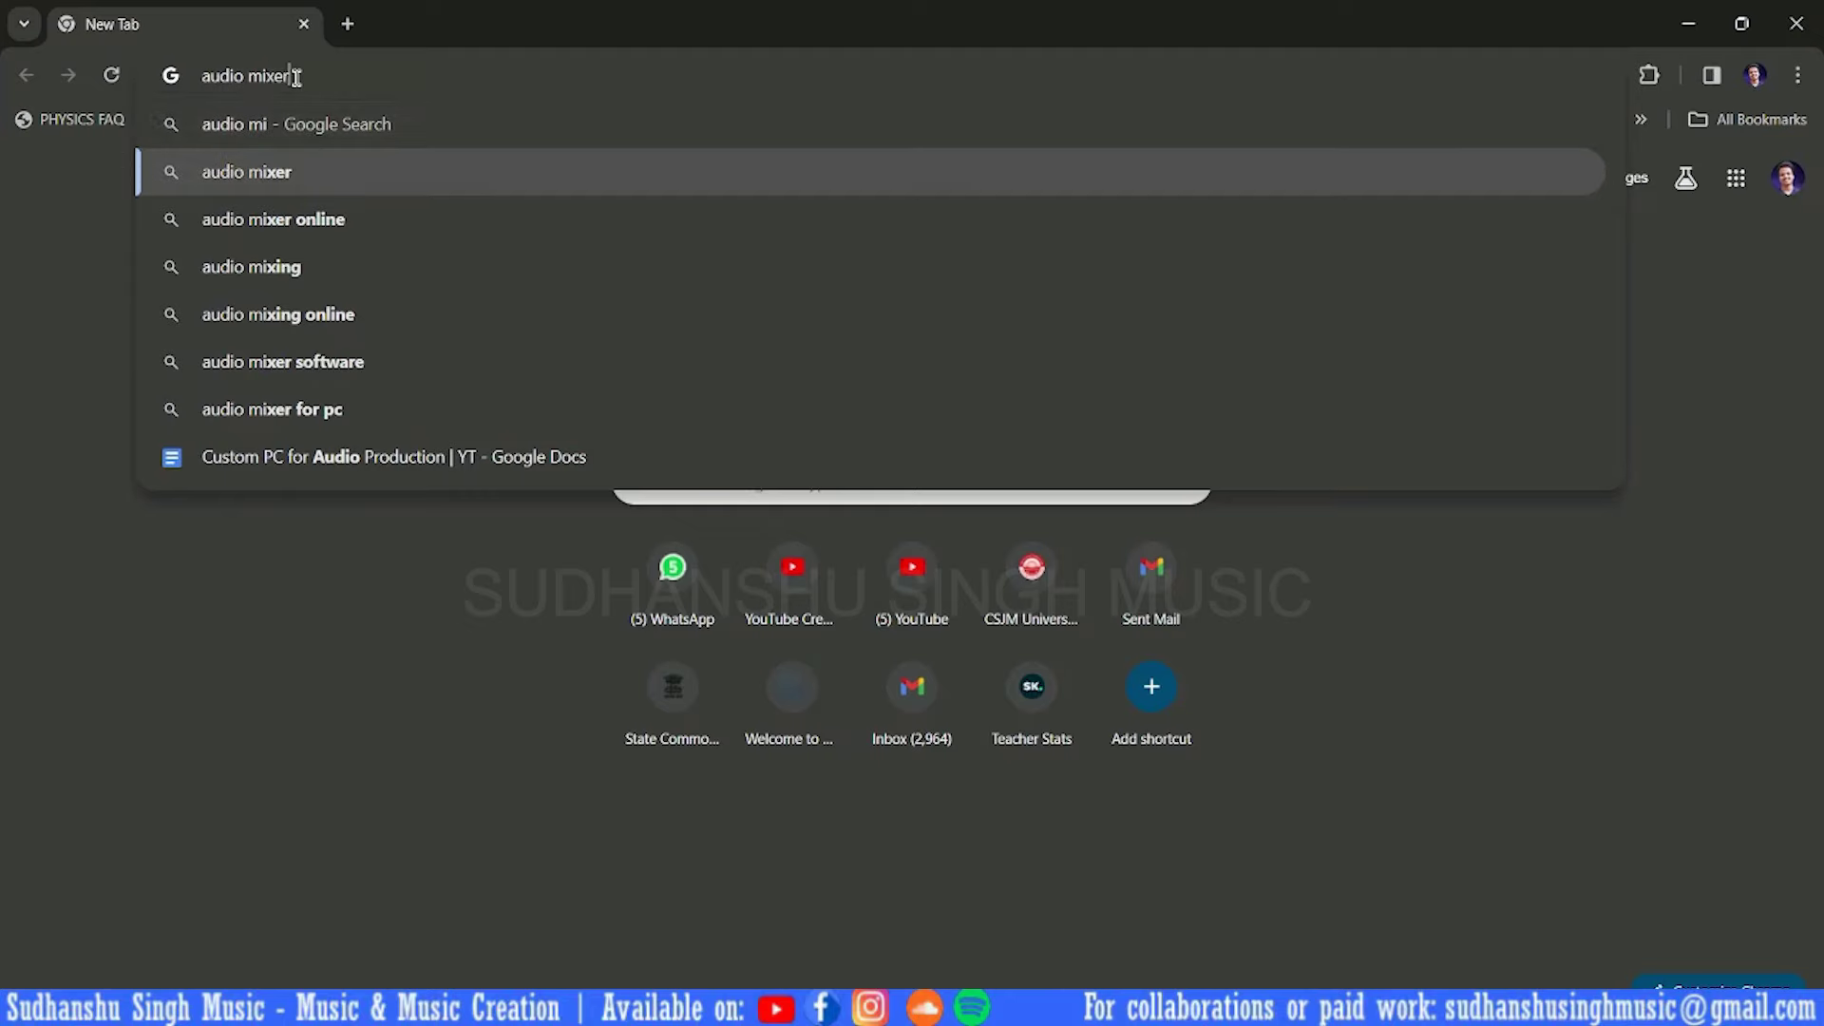
key(Return)
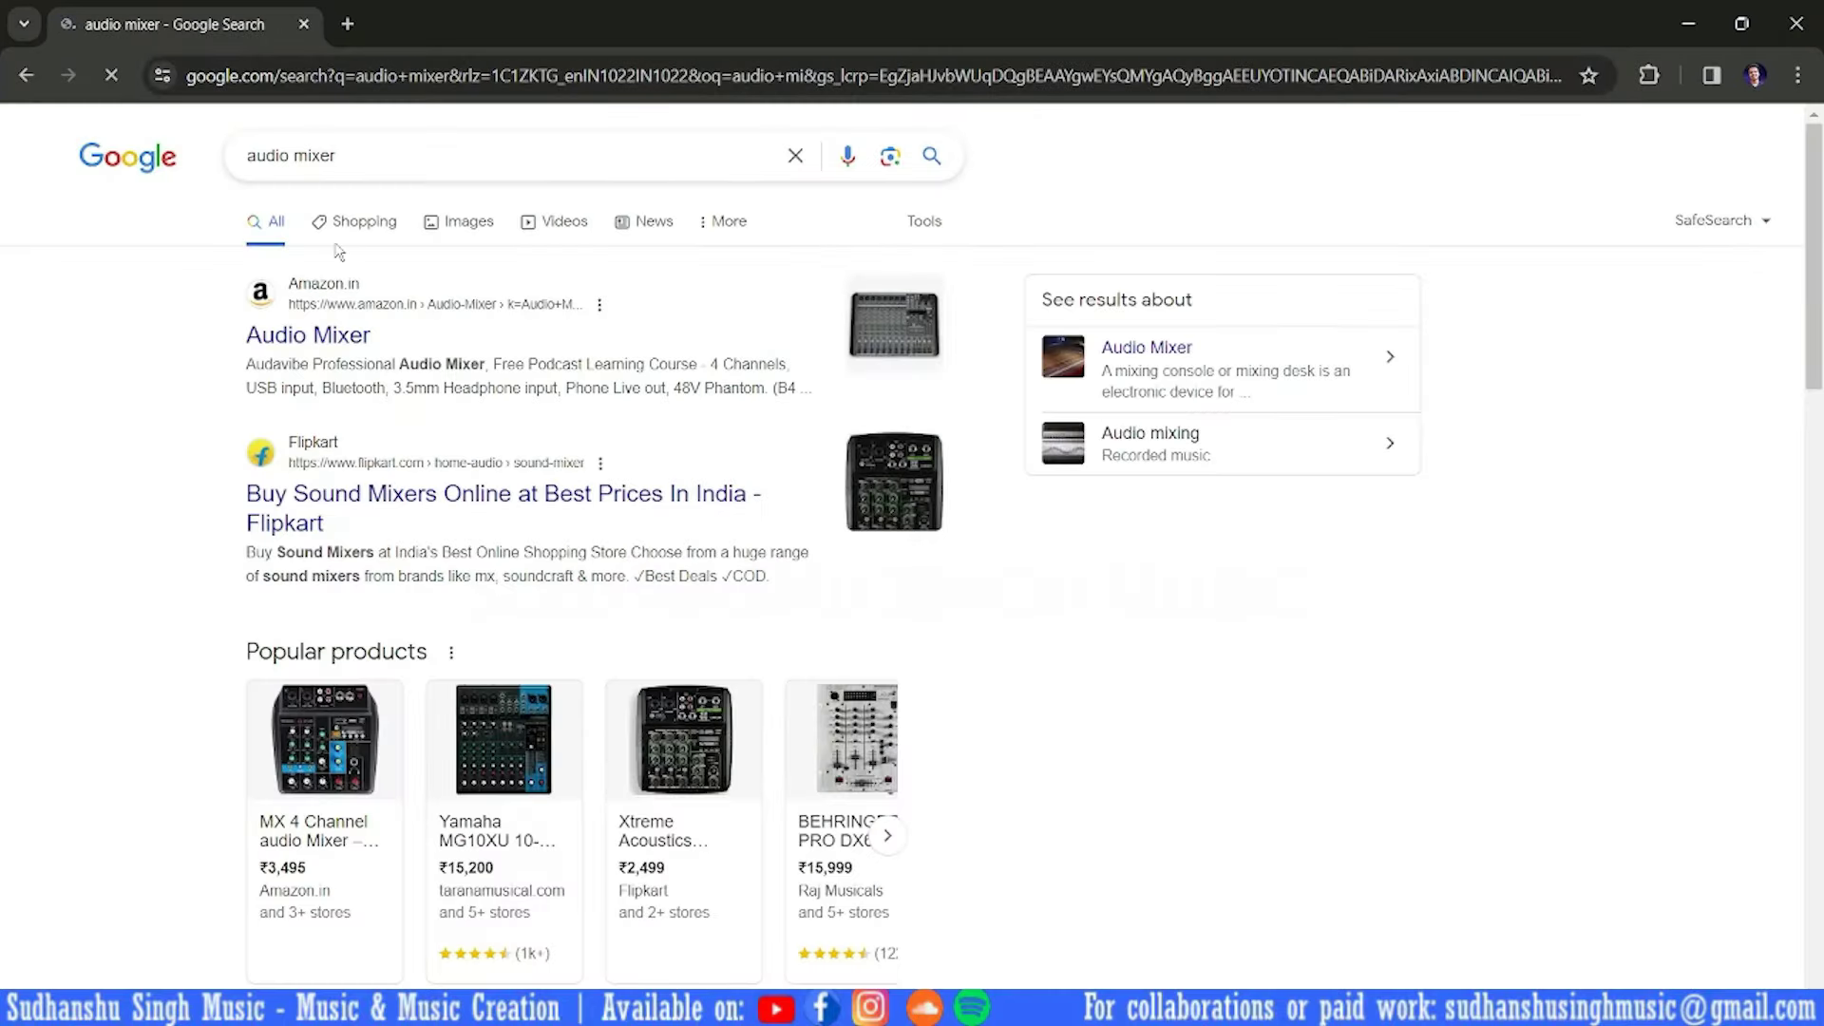
click(467, 238)
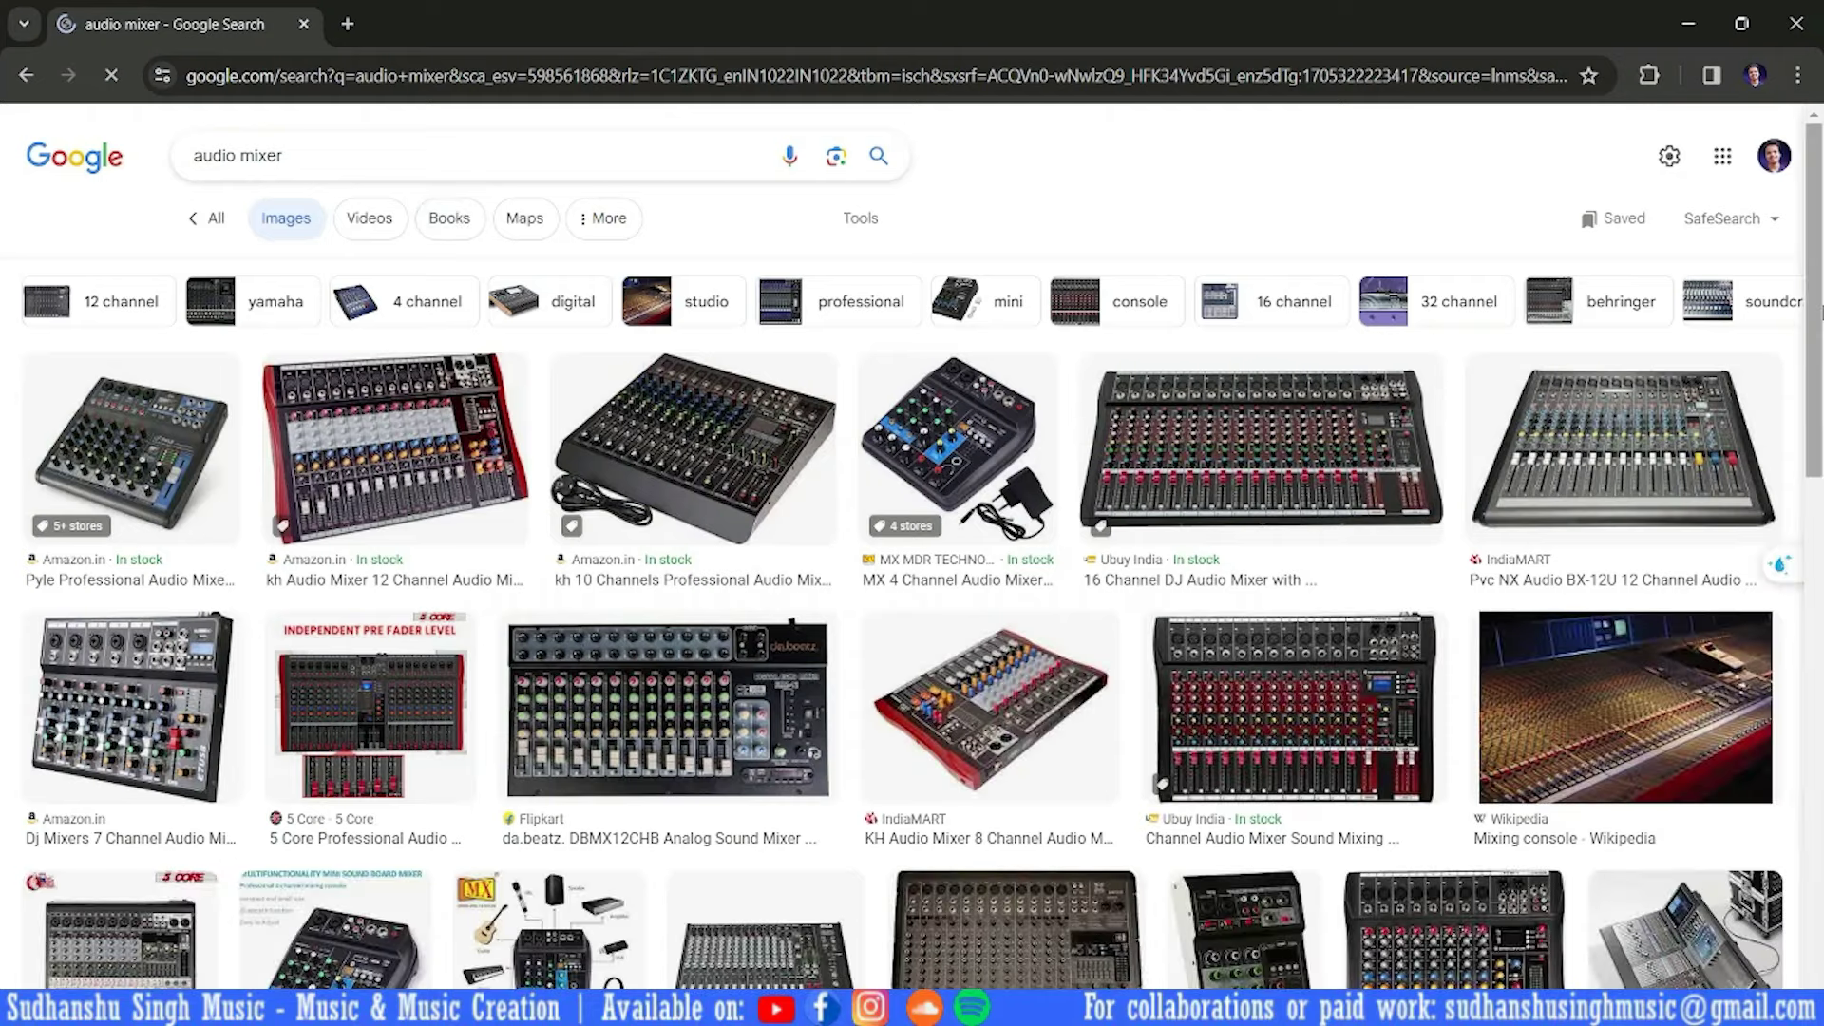
scroll(903, 570, down, 3)
scroll(903, 570, down, 5)
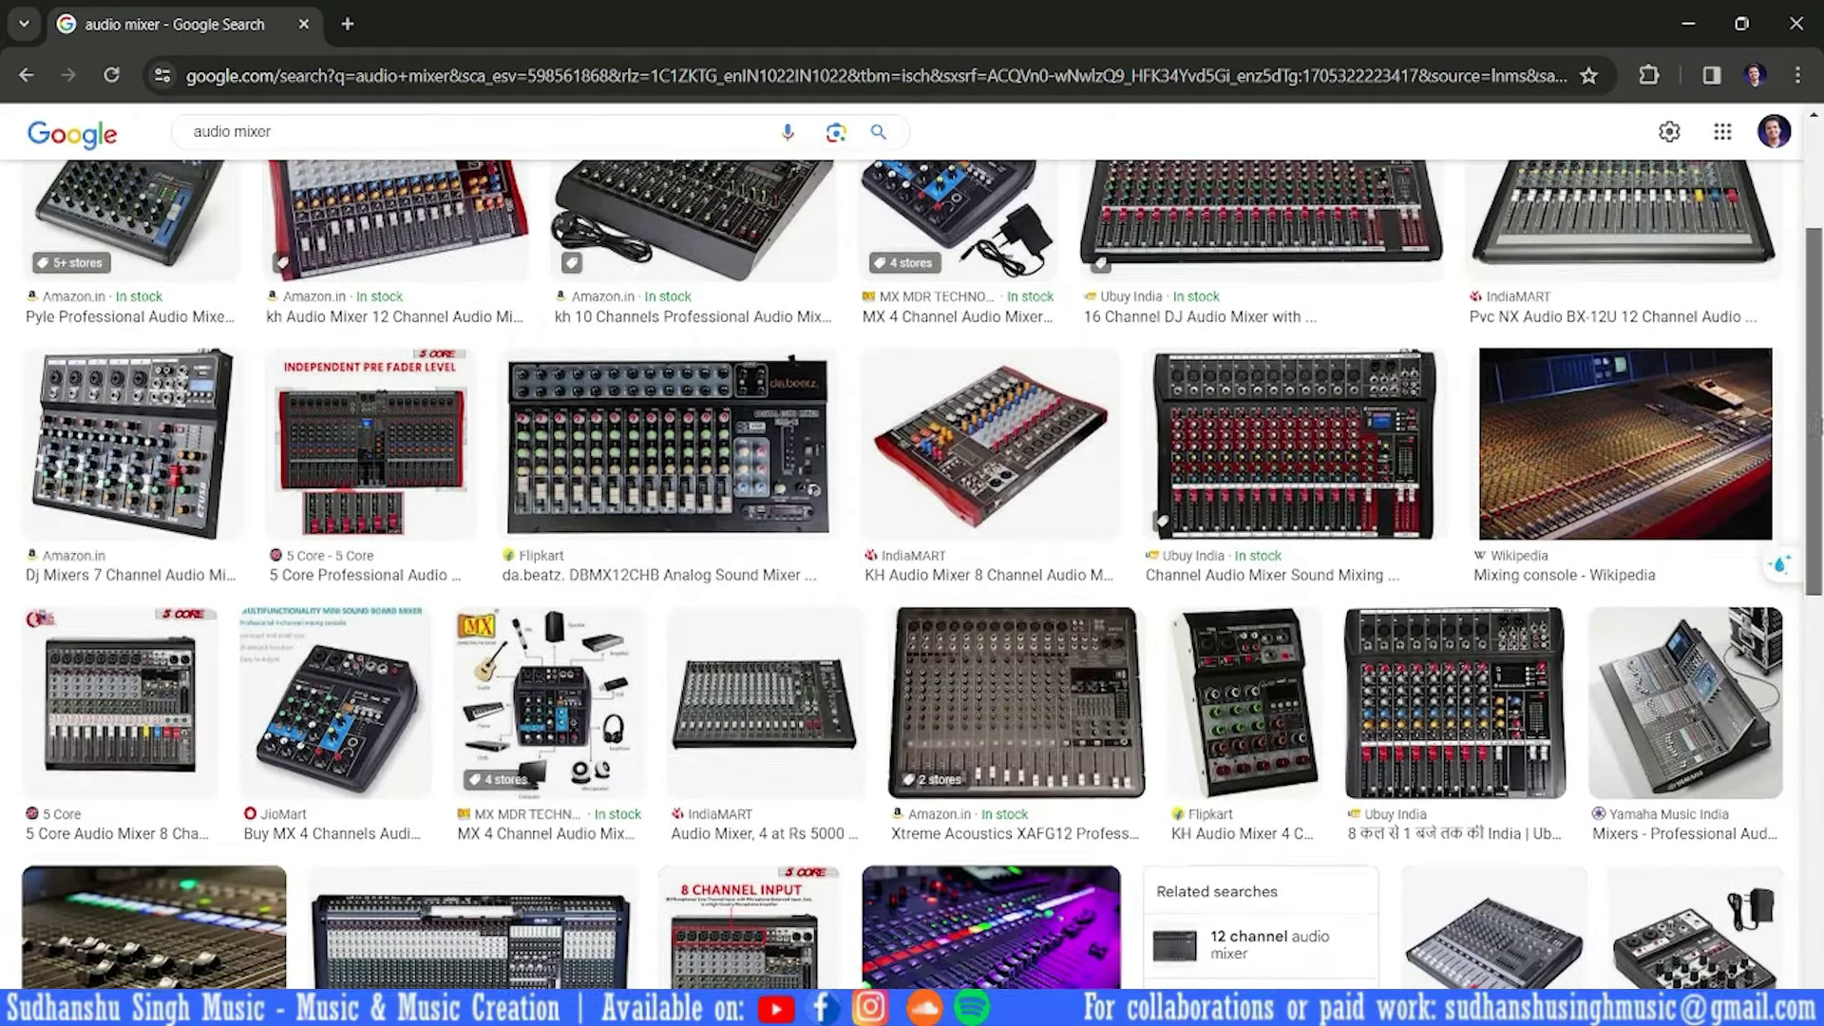
scroll(1821, 518, up, 1)
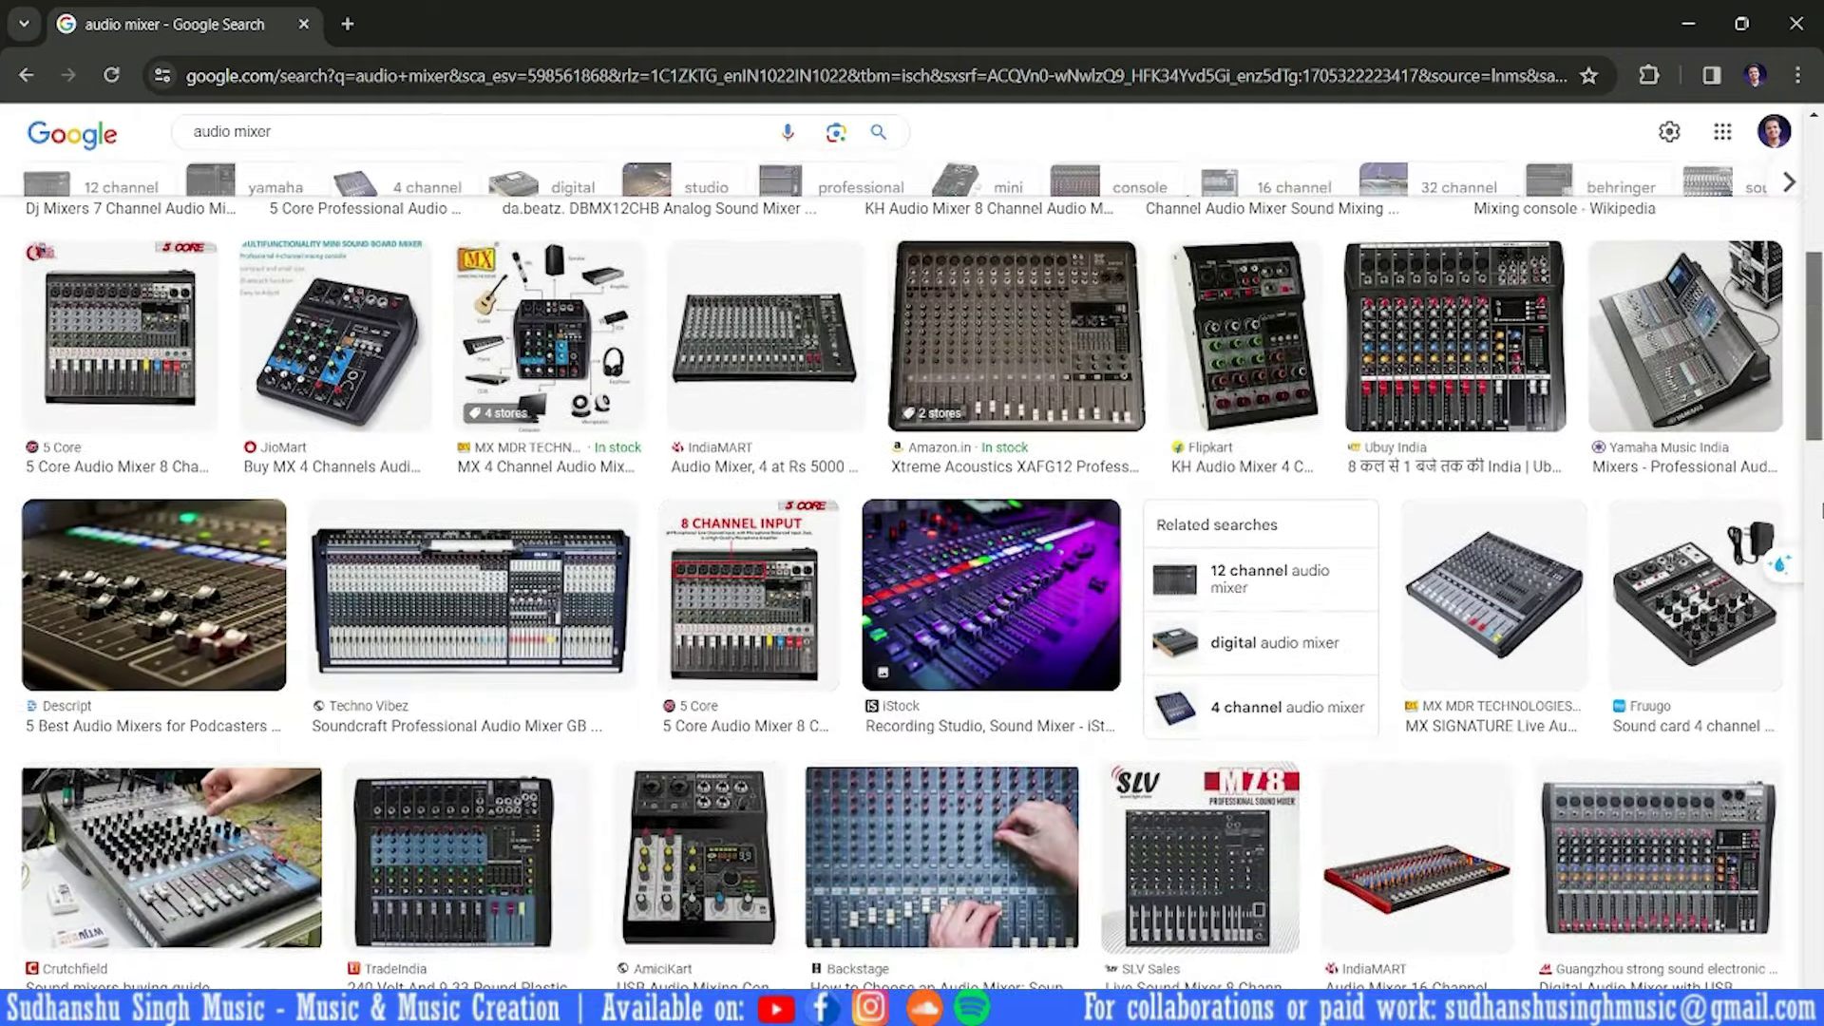
drag(1821, 510, 1821, 988)
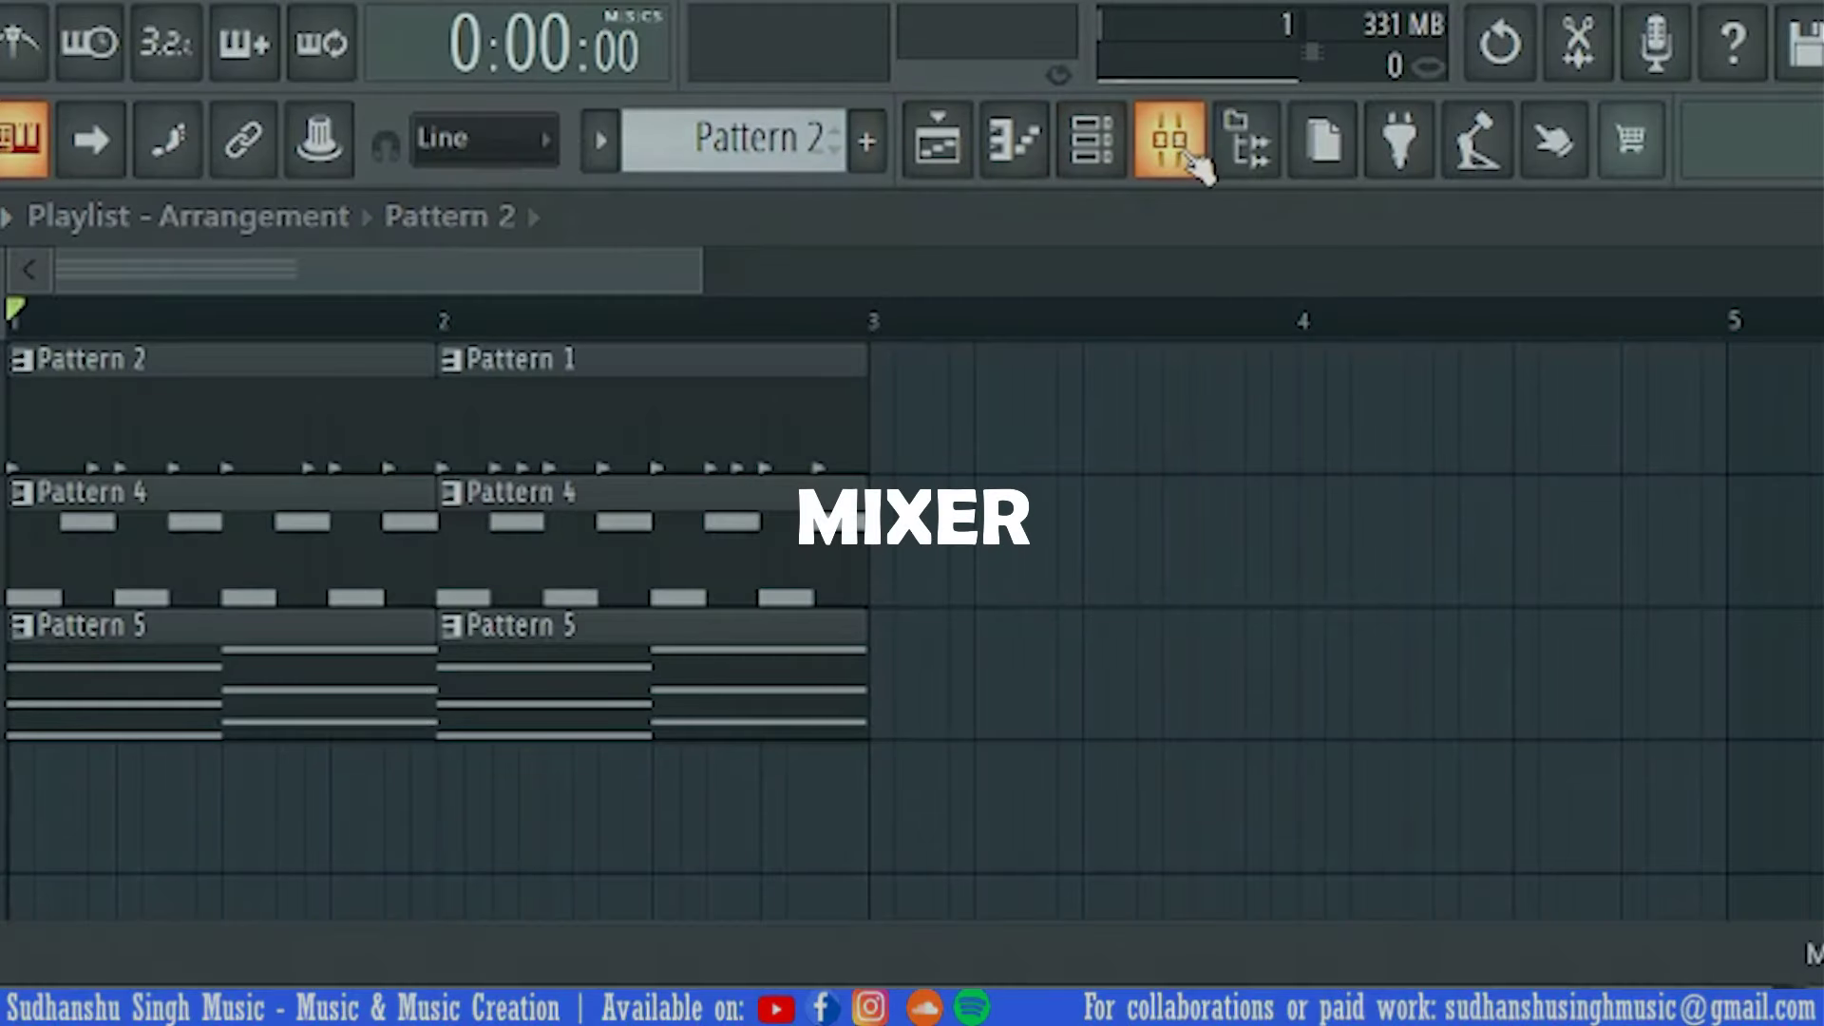
Return to FL Studio, open the mixer and play the arrangement to examine the Master and insert track levels, ending with Master selected
click(1199, 157)
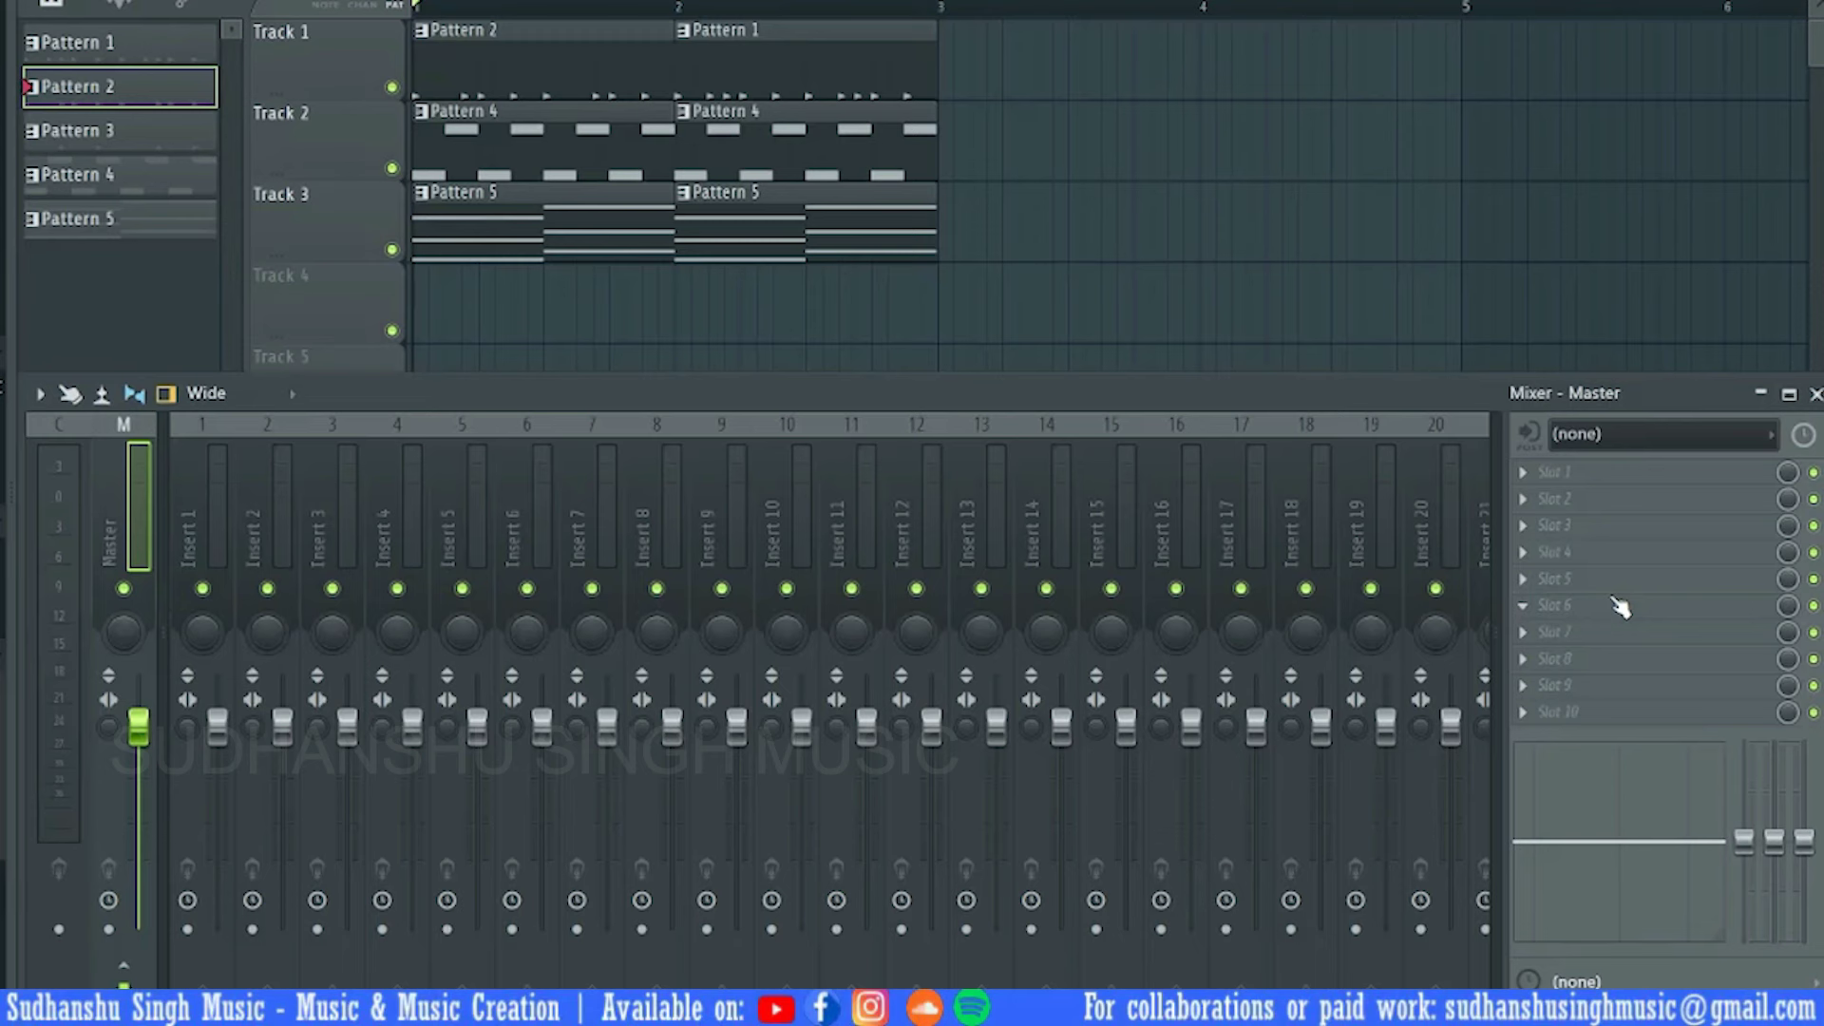
key(space)
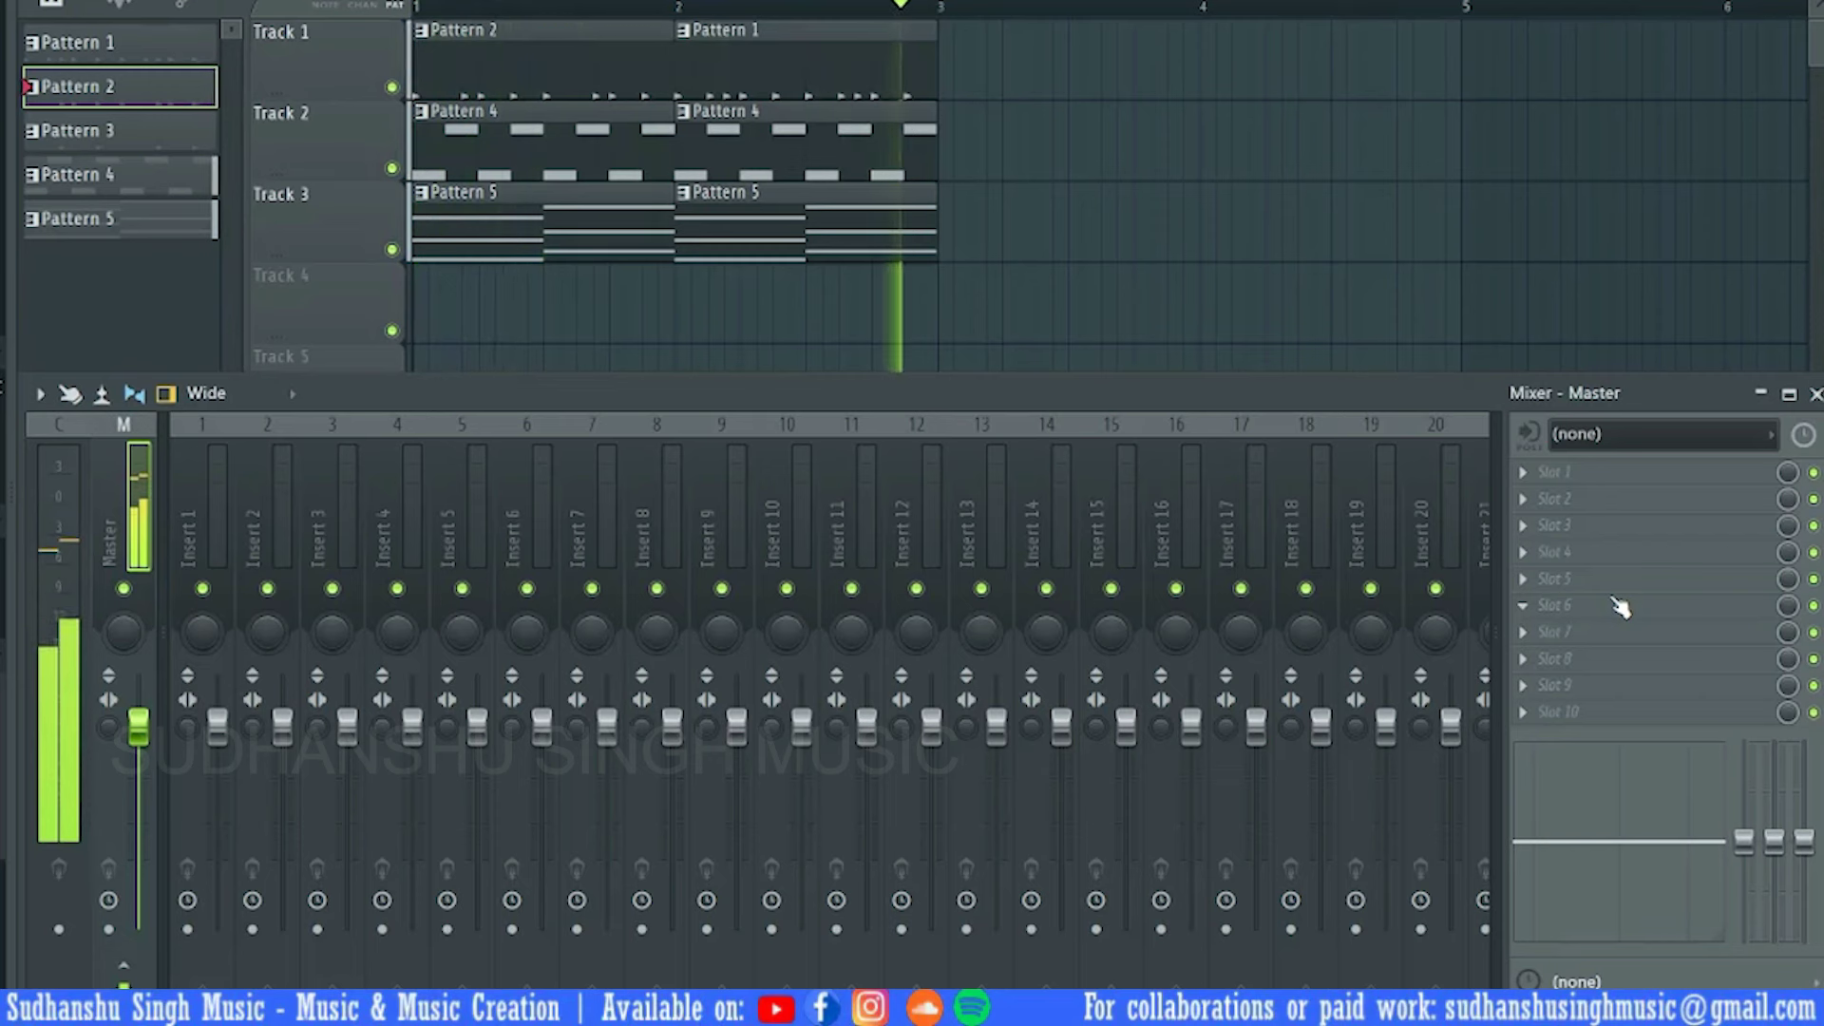
key(space)
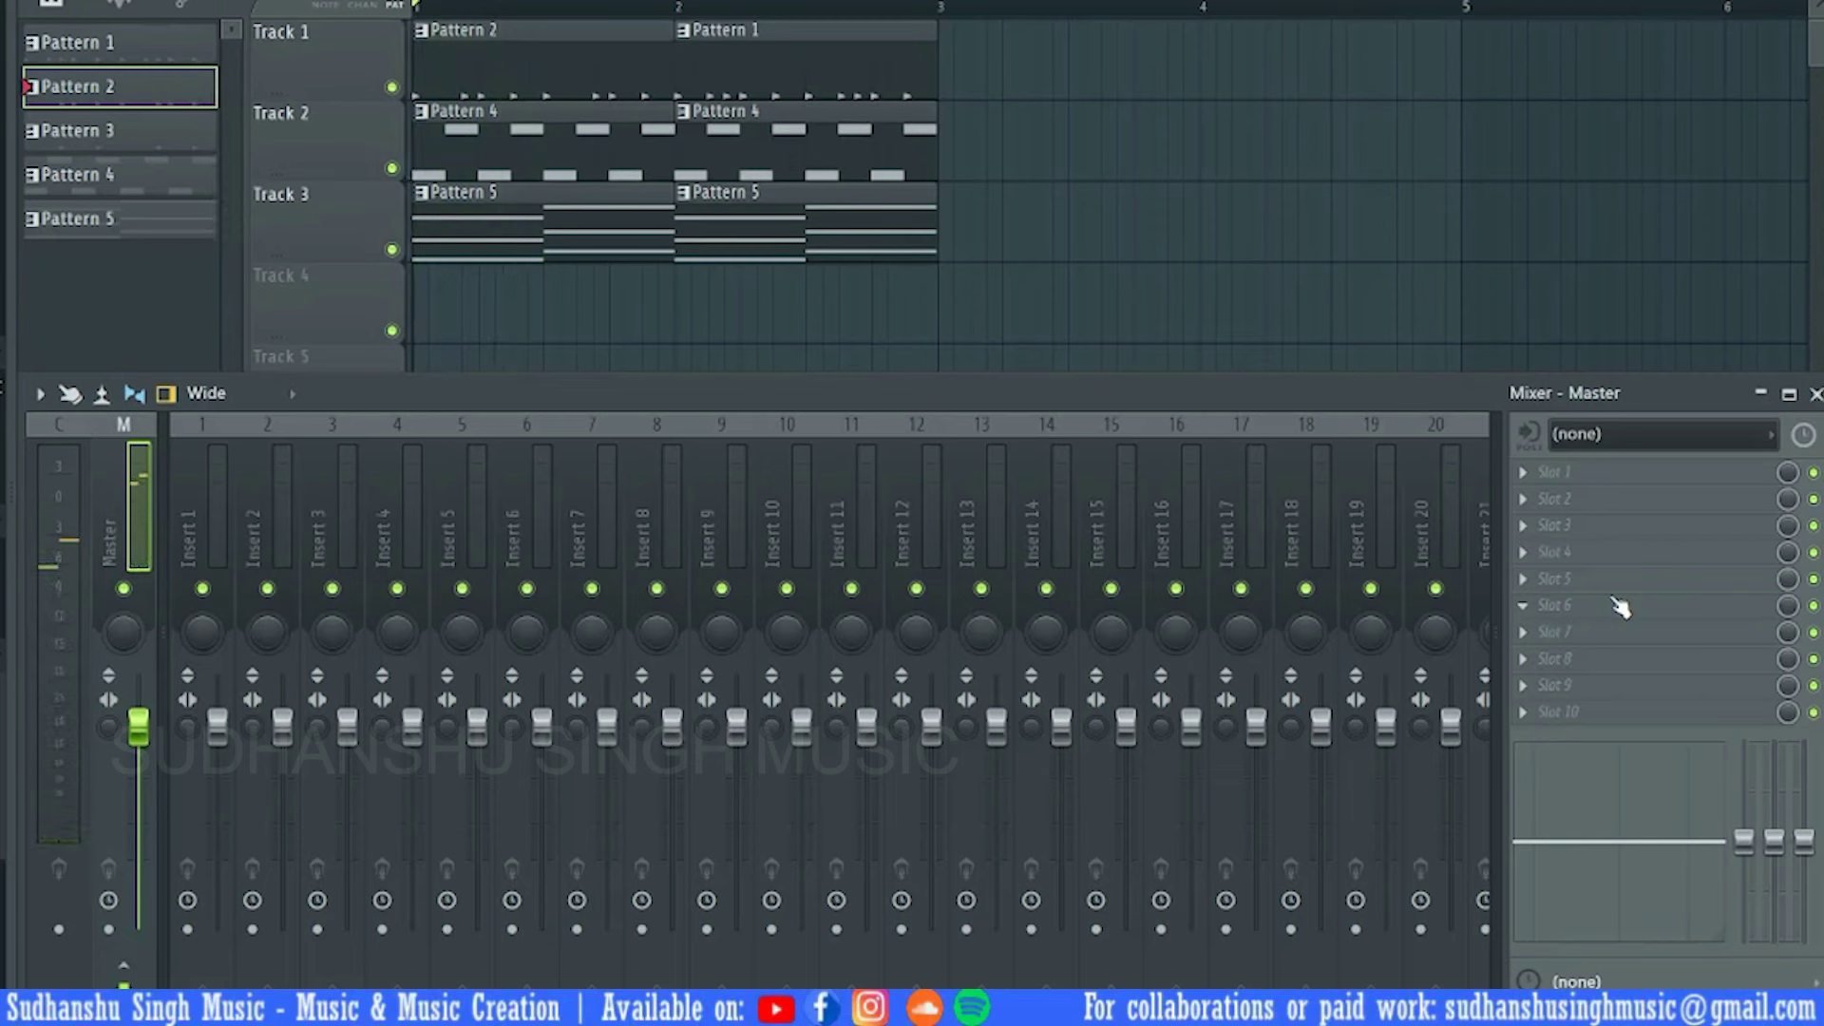
drag(249, 501, 14, 447)
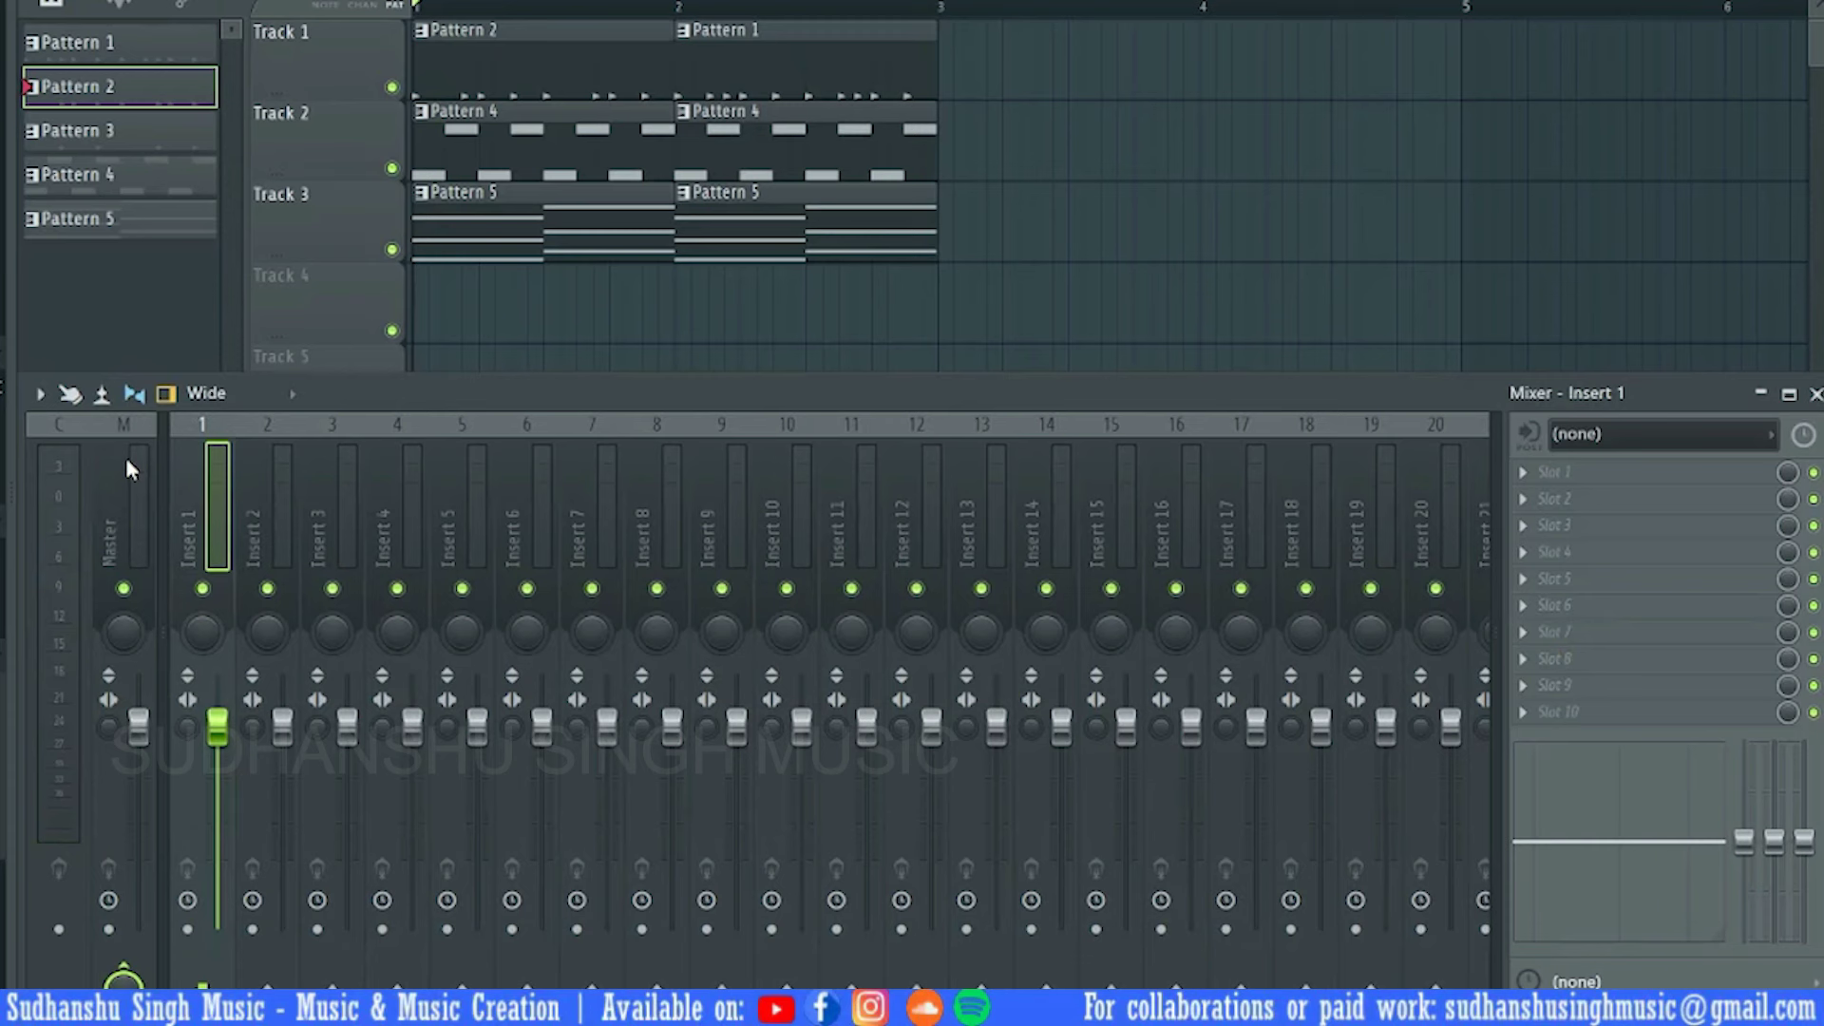
click(100, 442)
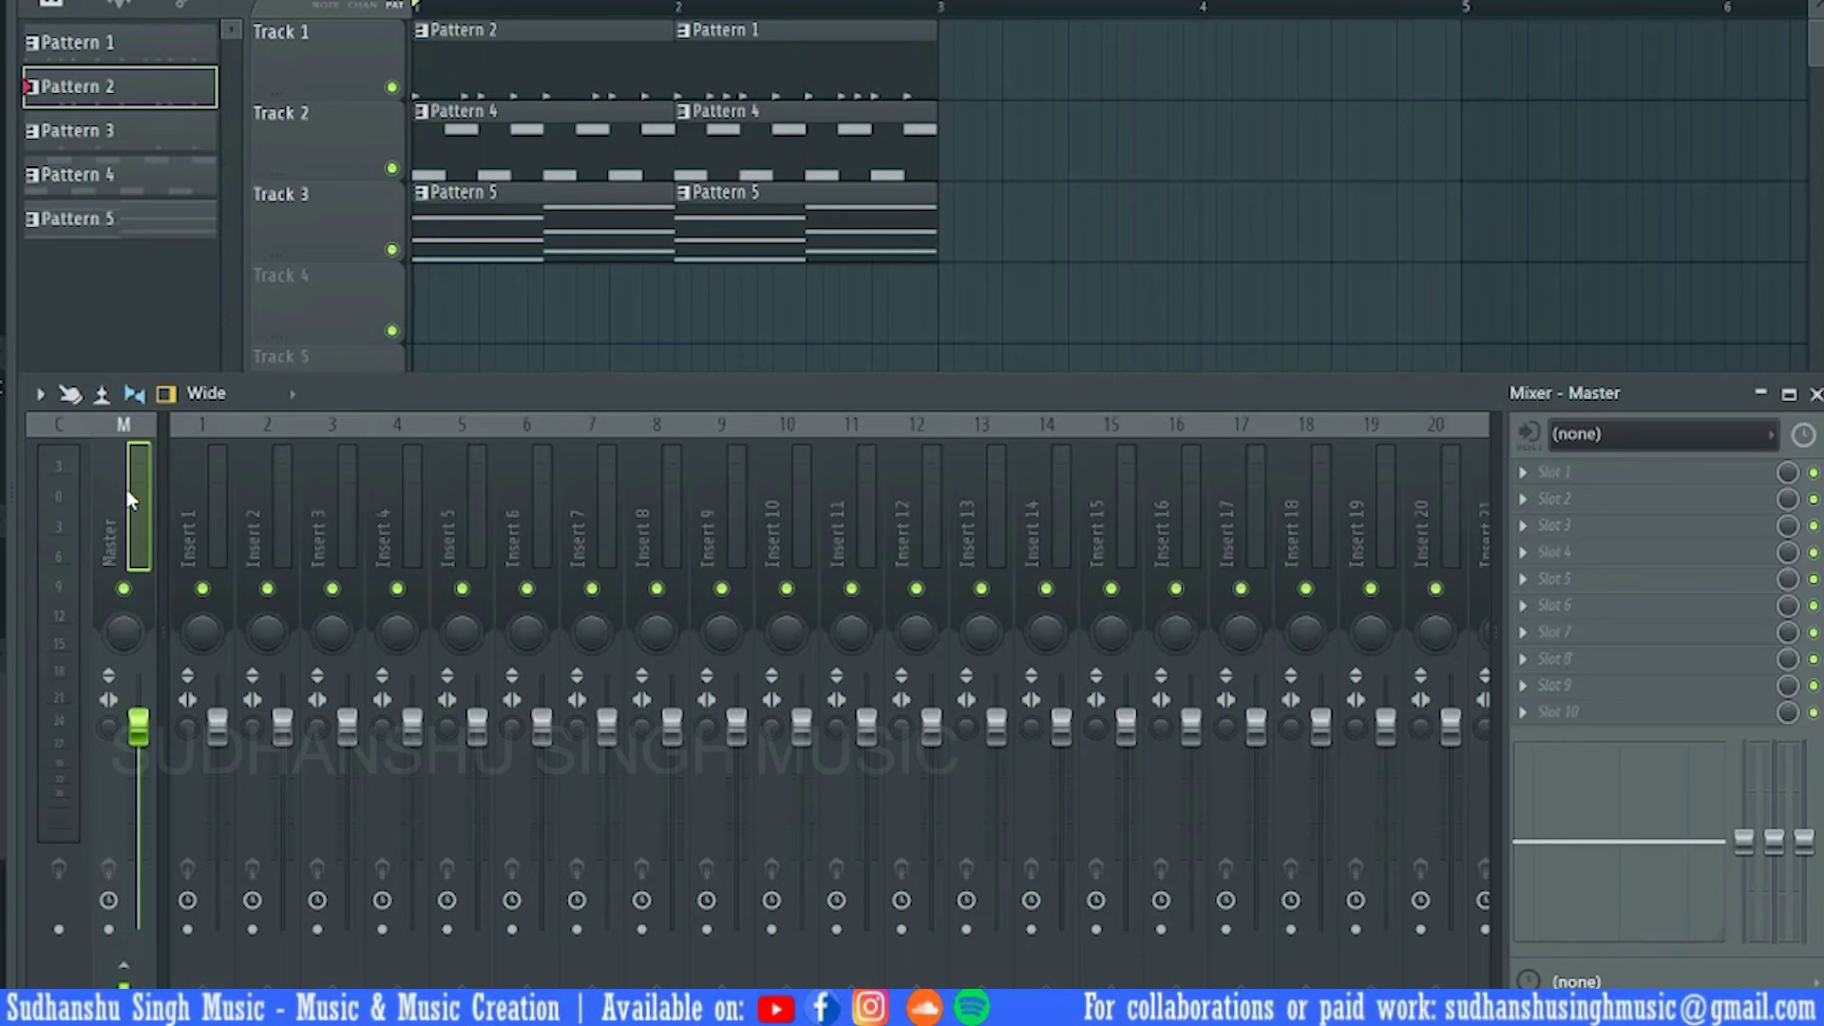
Route the HIP_Kick_8 channel to mixer track 1 and the HIP_Snare_9 channel to mixer track 2
key(F6)
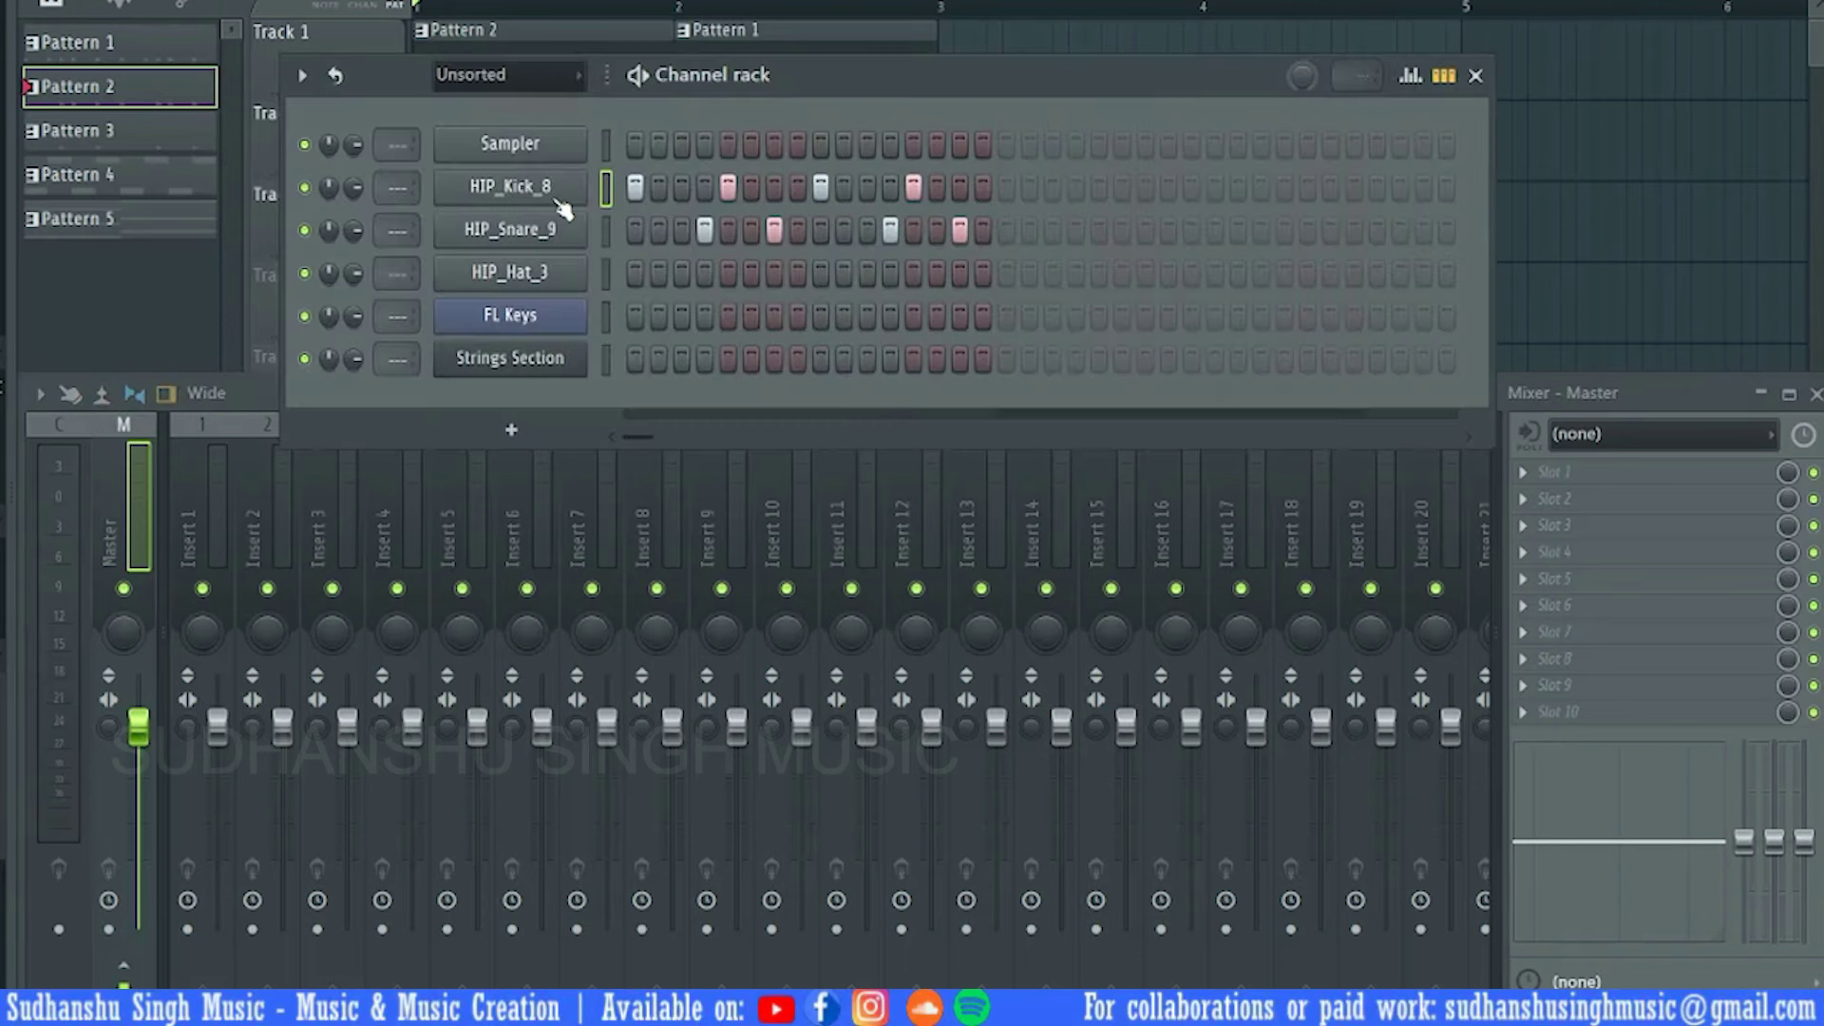
key(ctrl+l)
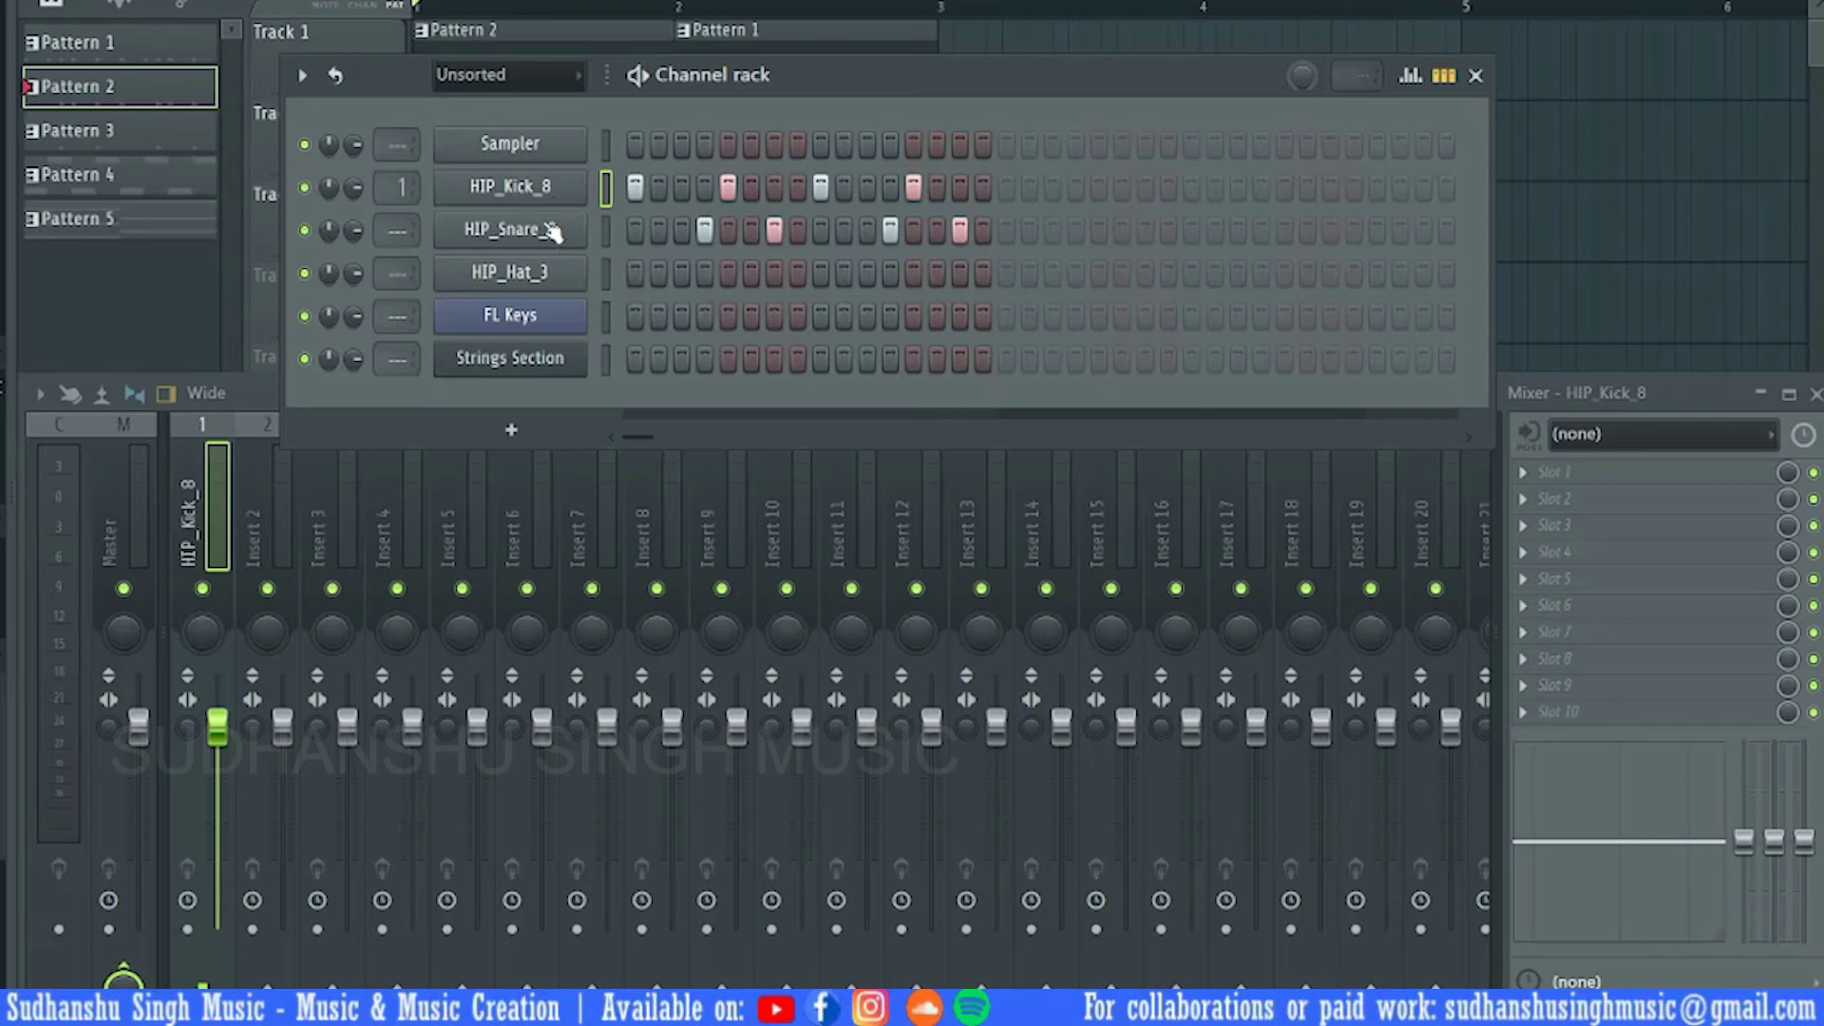
click(520, 242)
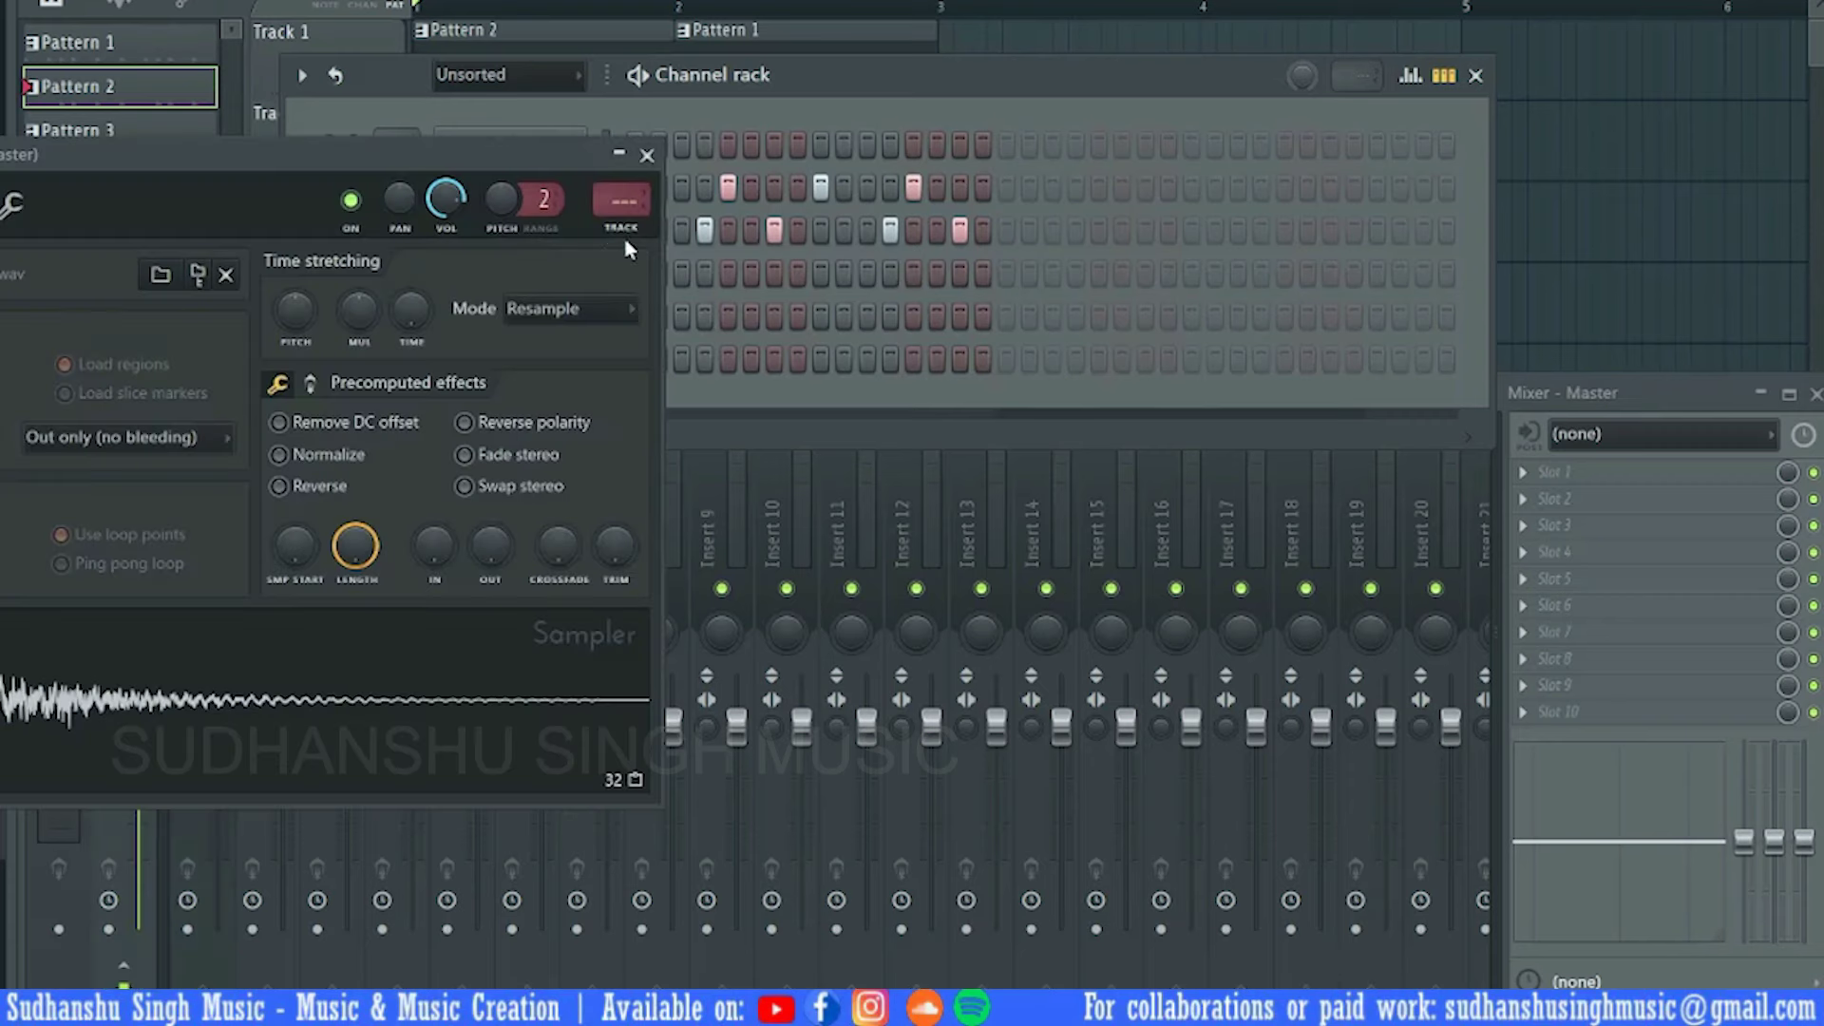
key(ctrl+l)
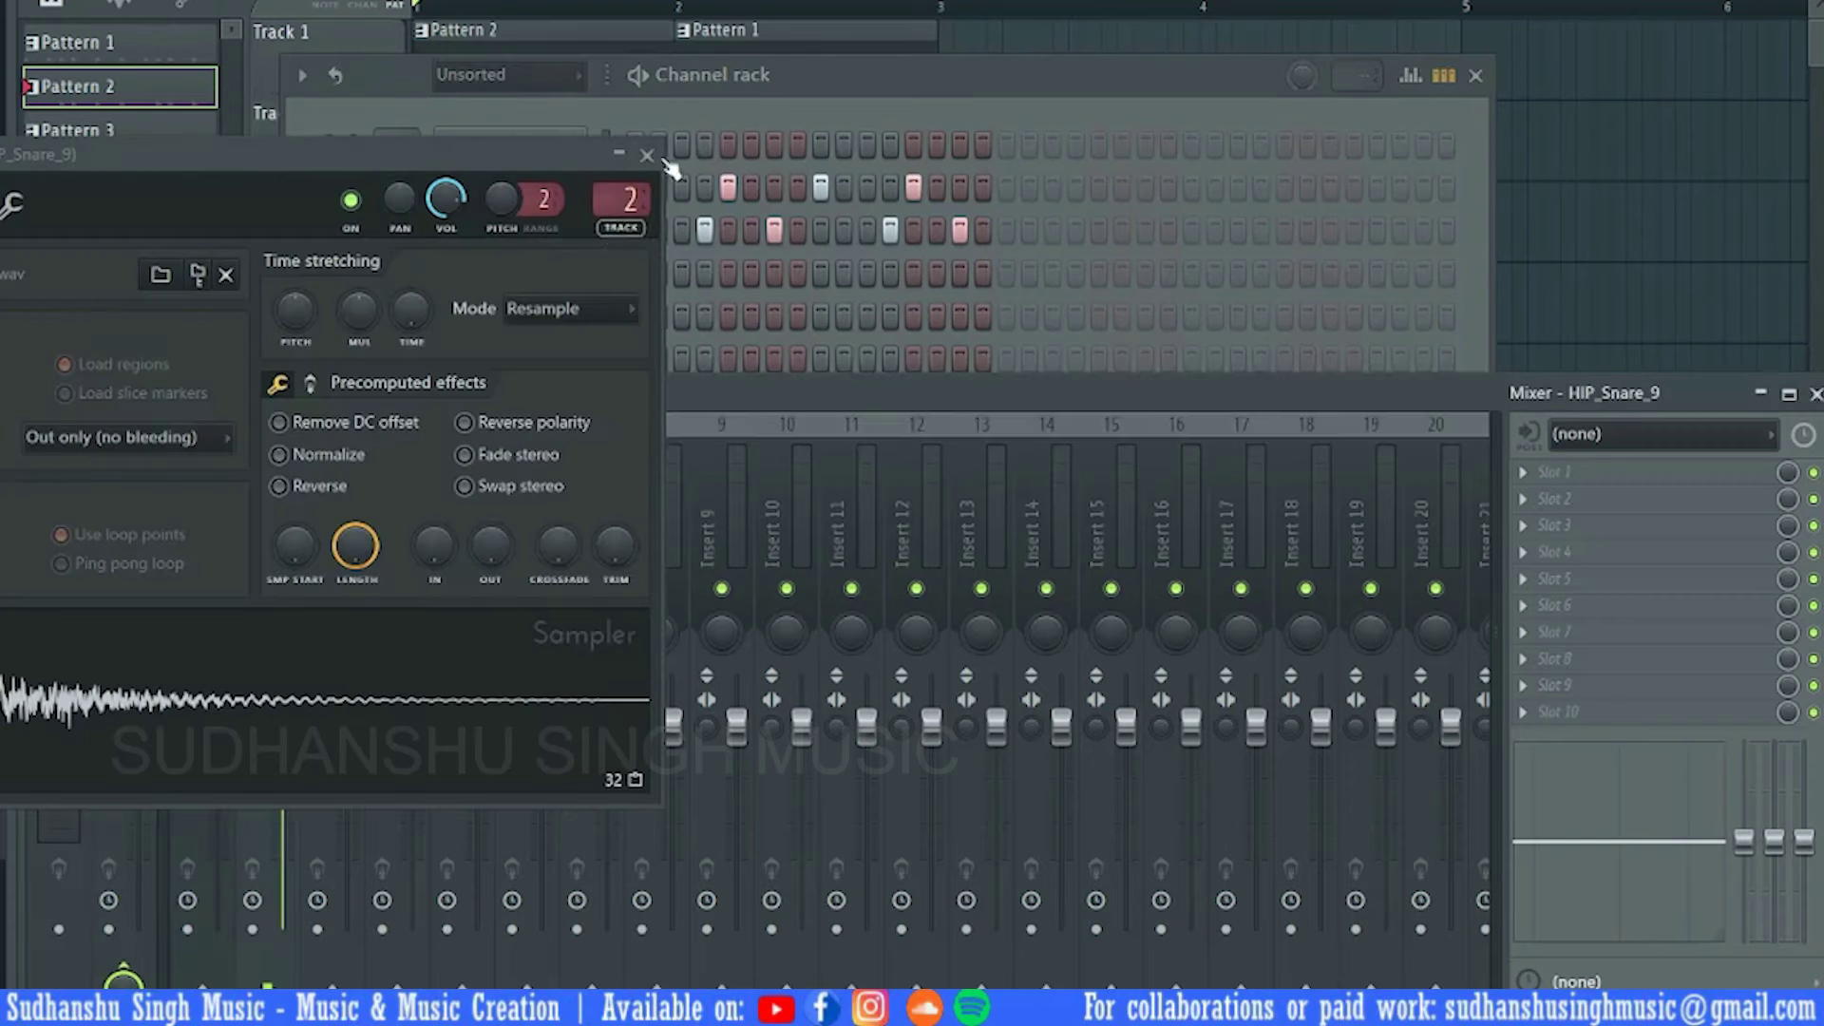
click(647, 154)
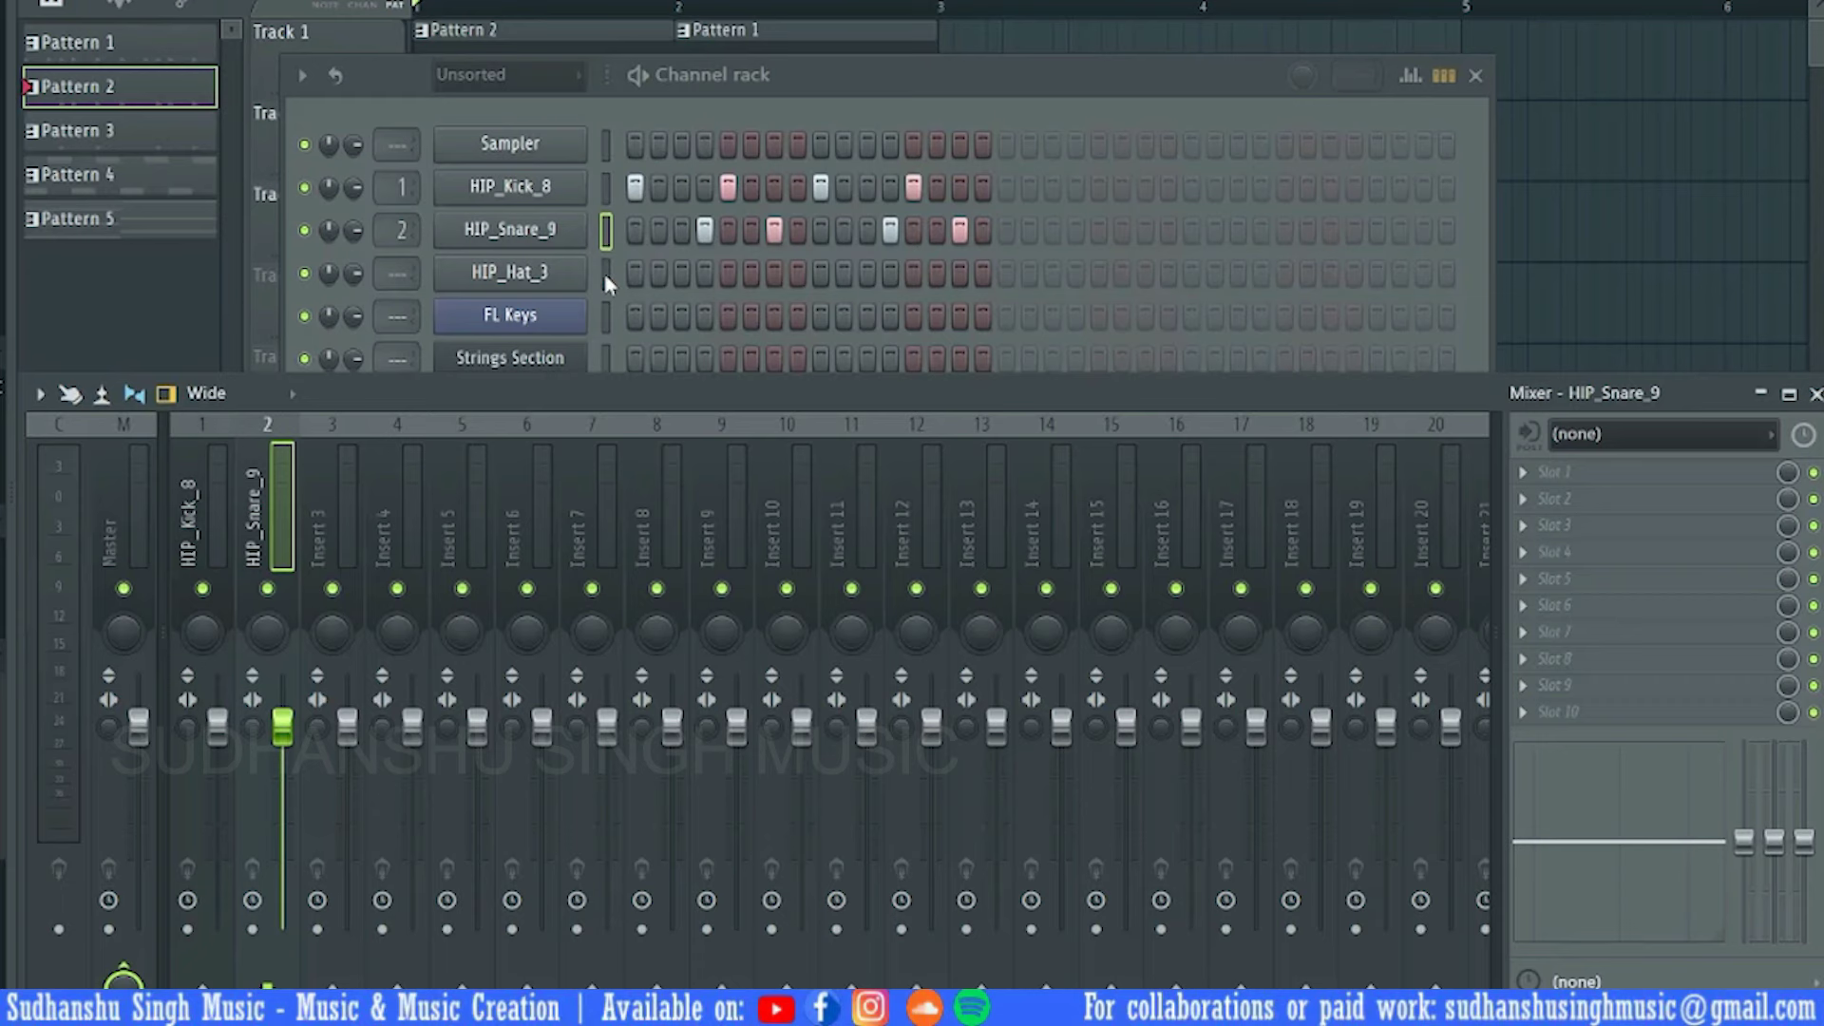
Route the HIP_Hat_3 channel to mixer track 3
right_click(362, 479)
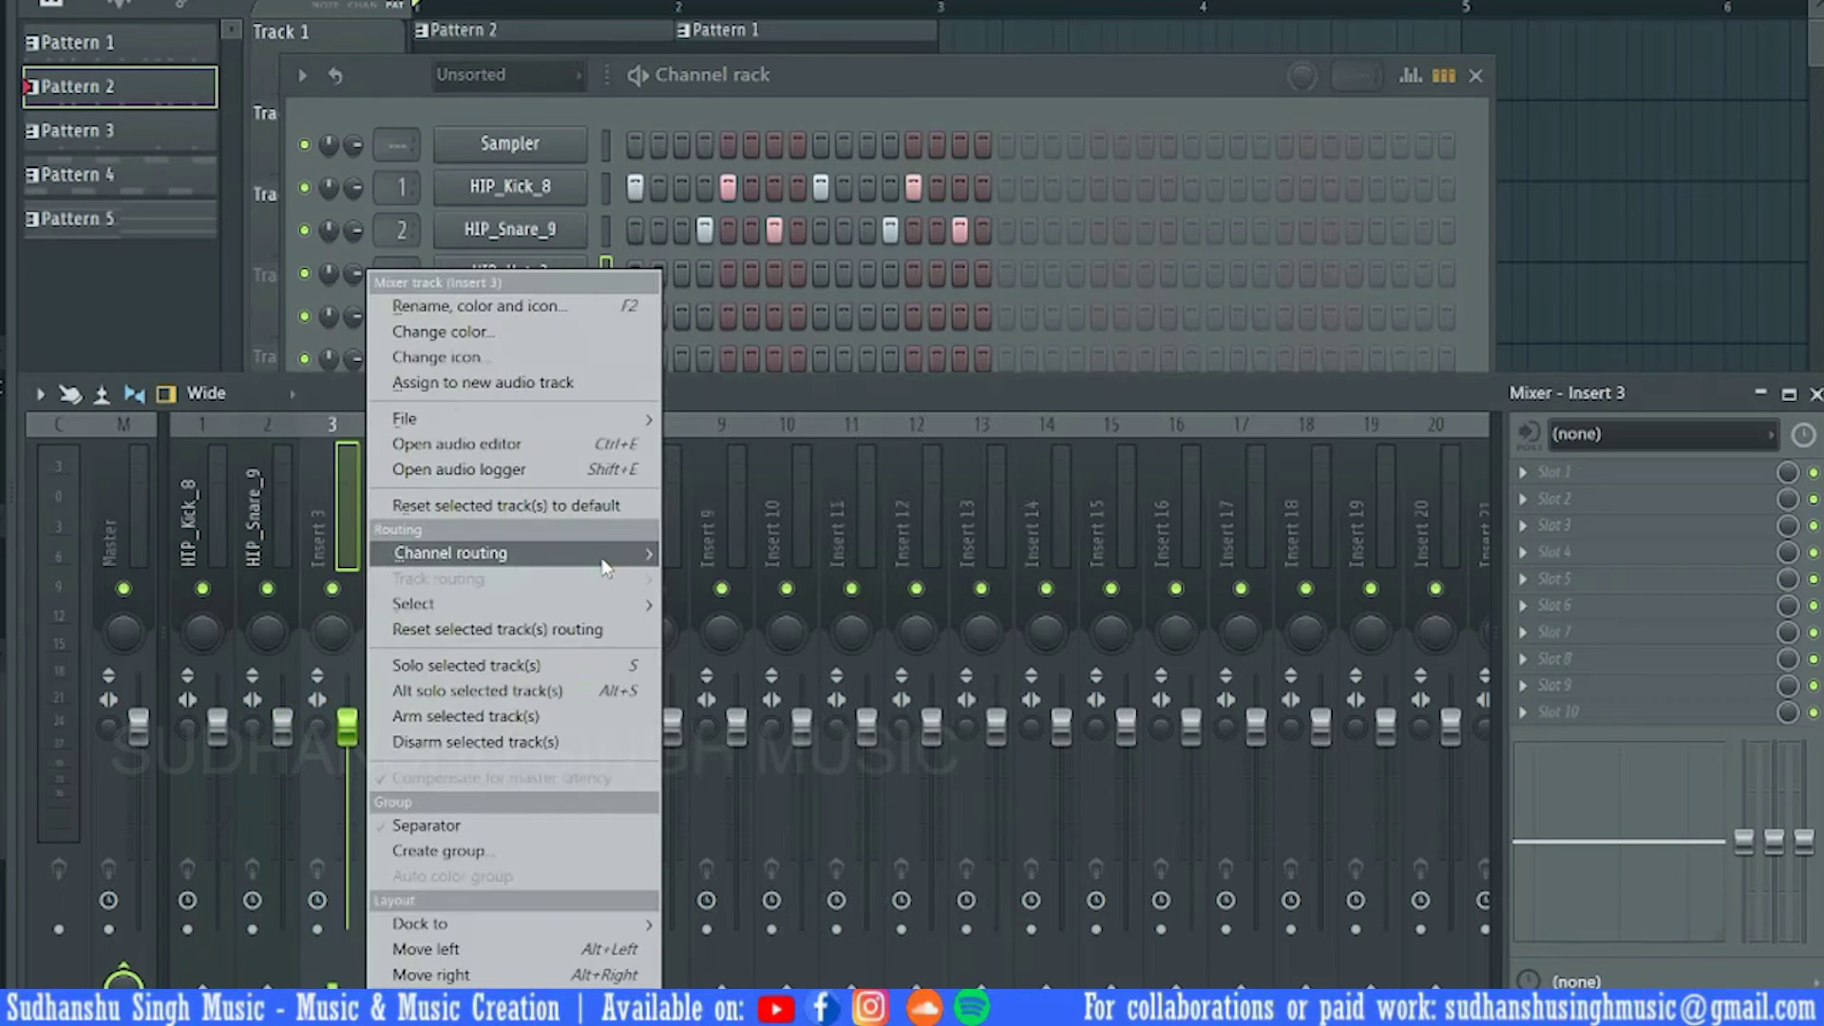
mouse_move(627, 553)
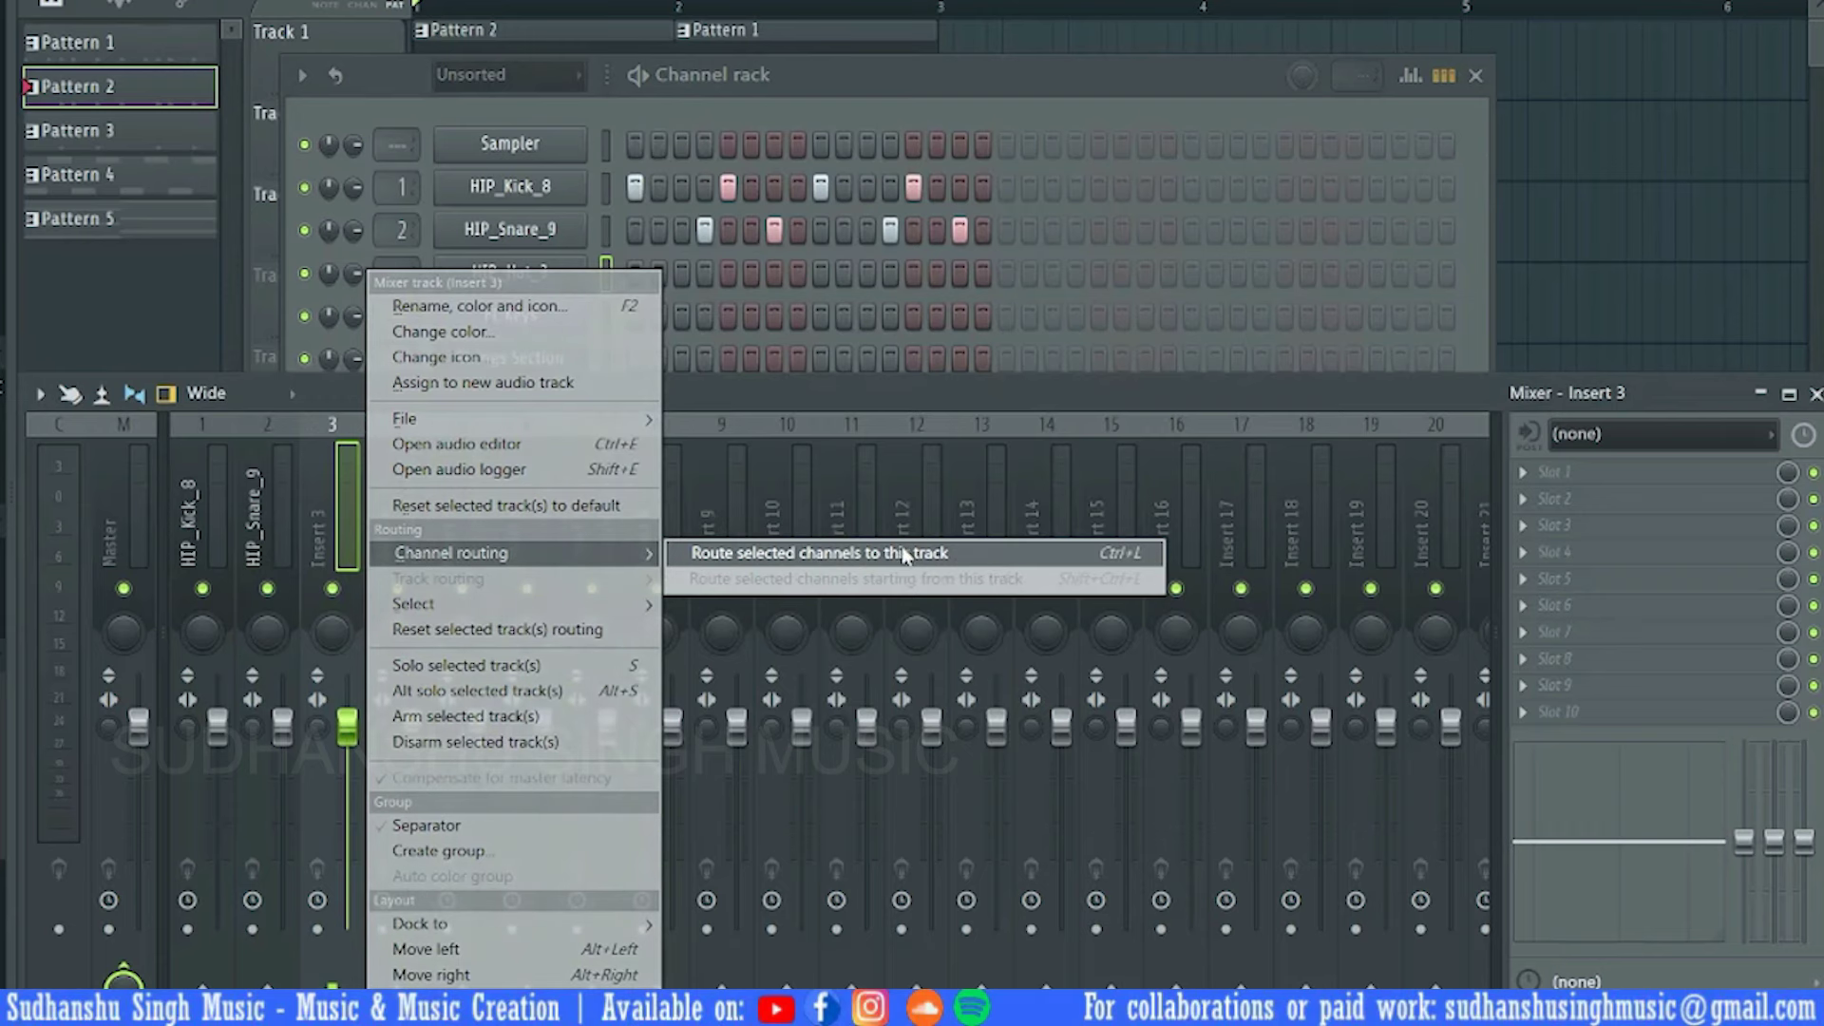
click(1126, 557)
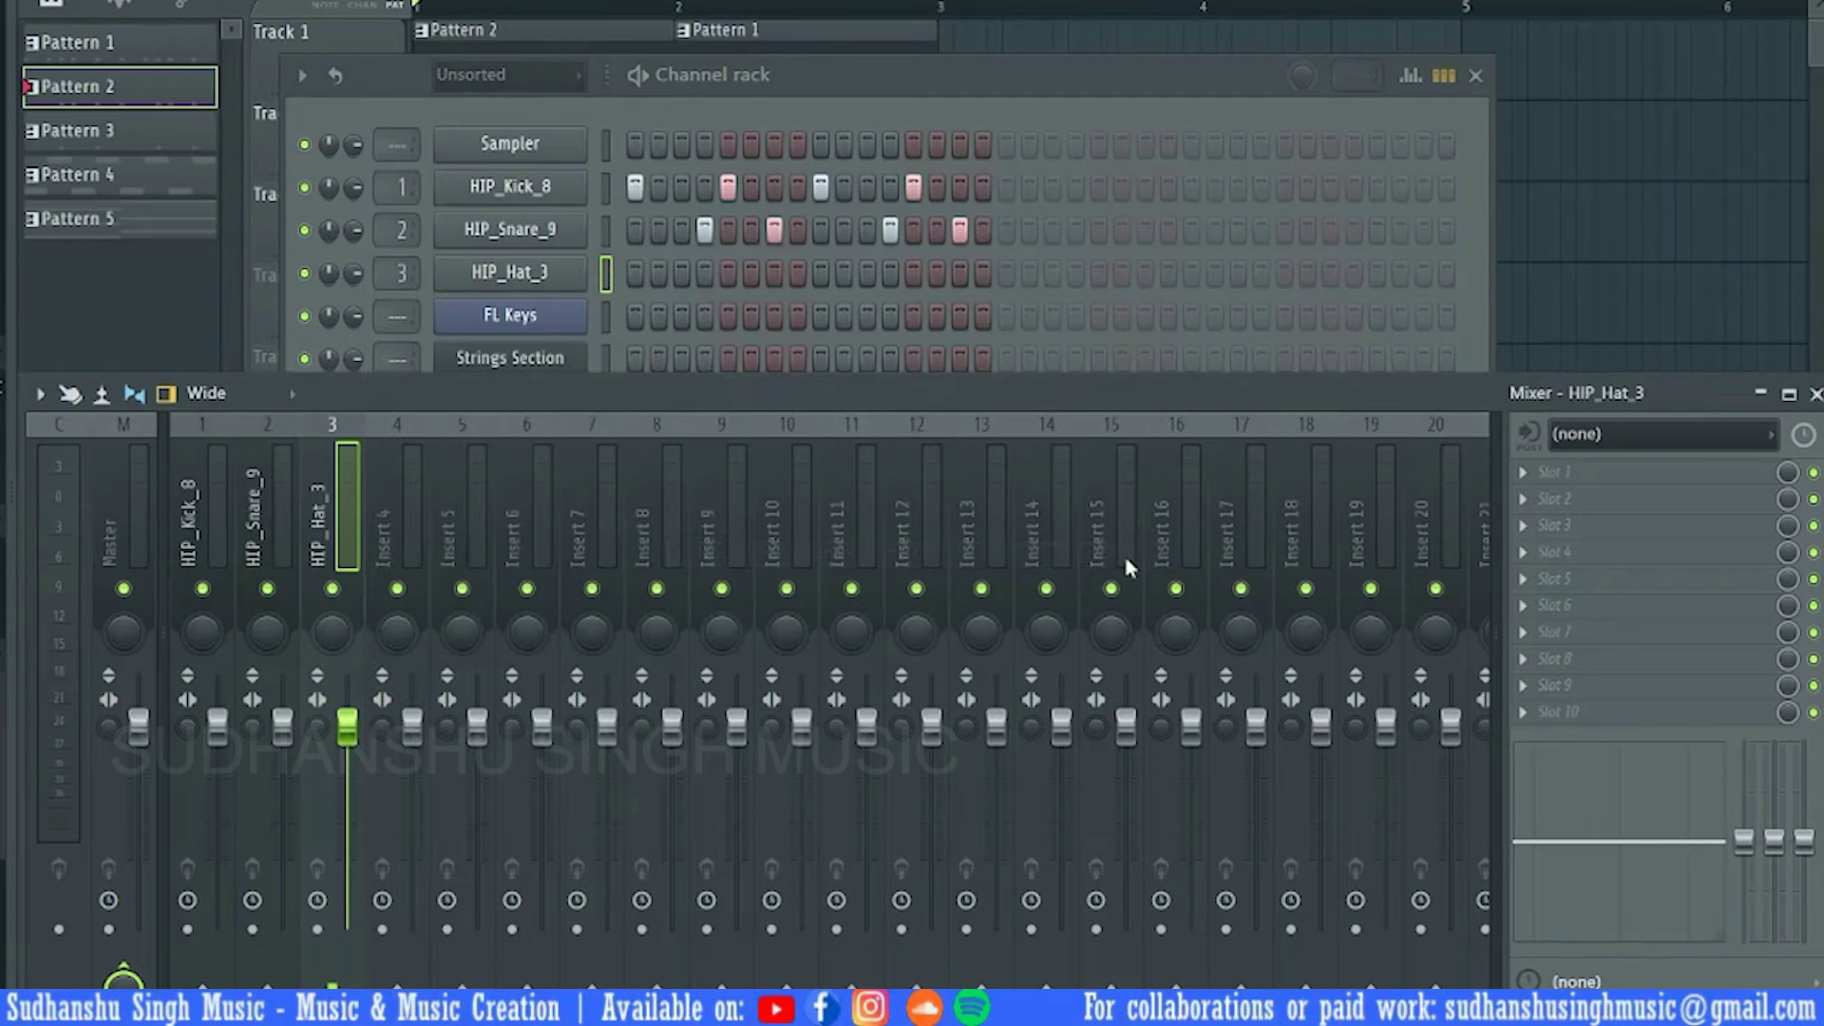
Route the FL Keys and Strings Section channels to mixer tracks 4 and 5, and select the HIP_Kick_8 mixer track
click(715, 78)
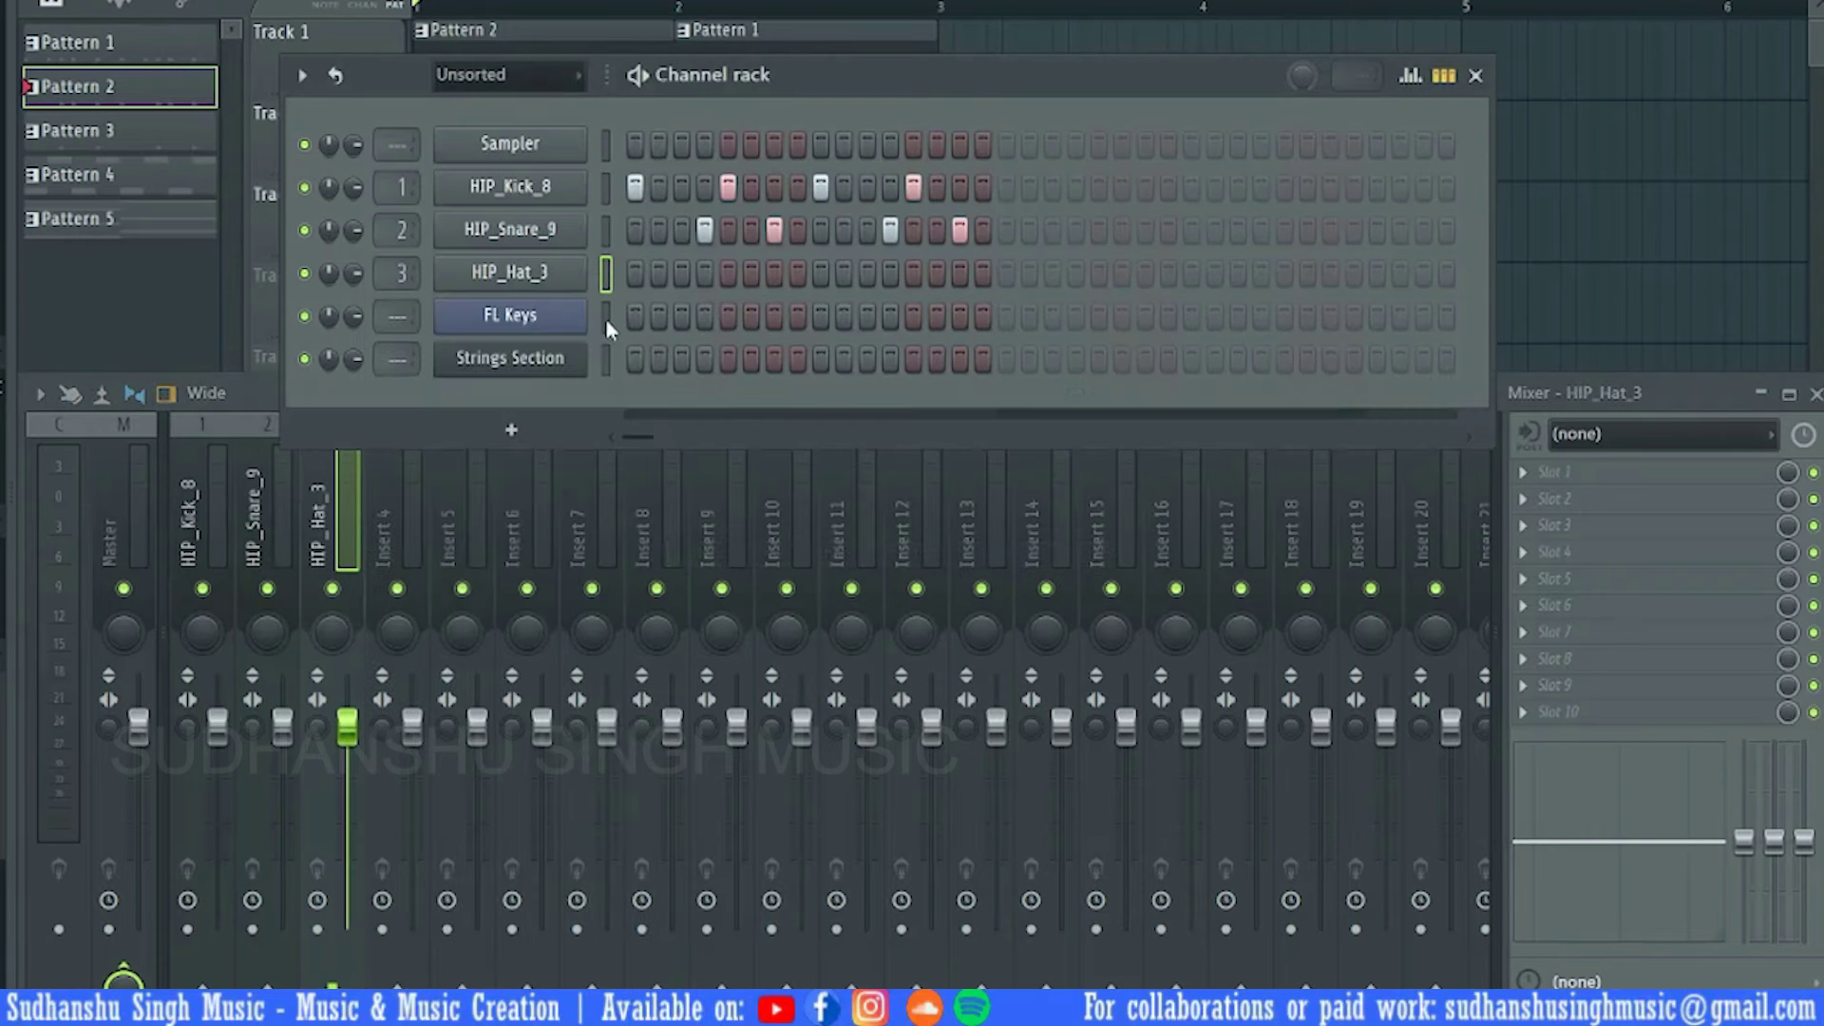
drag(612, 329, 610, 366)
key(ctrl+l)
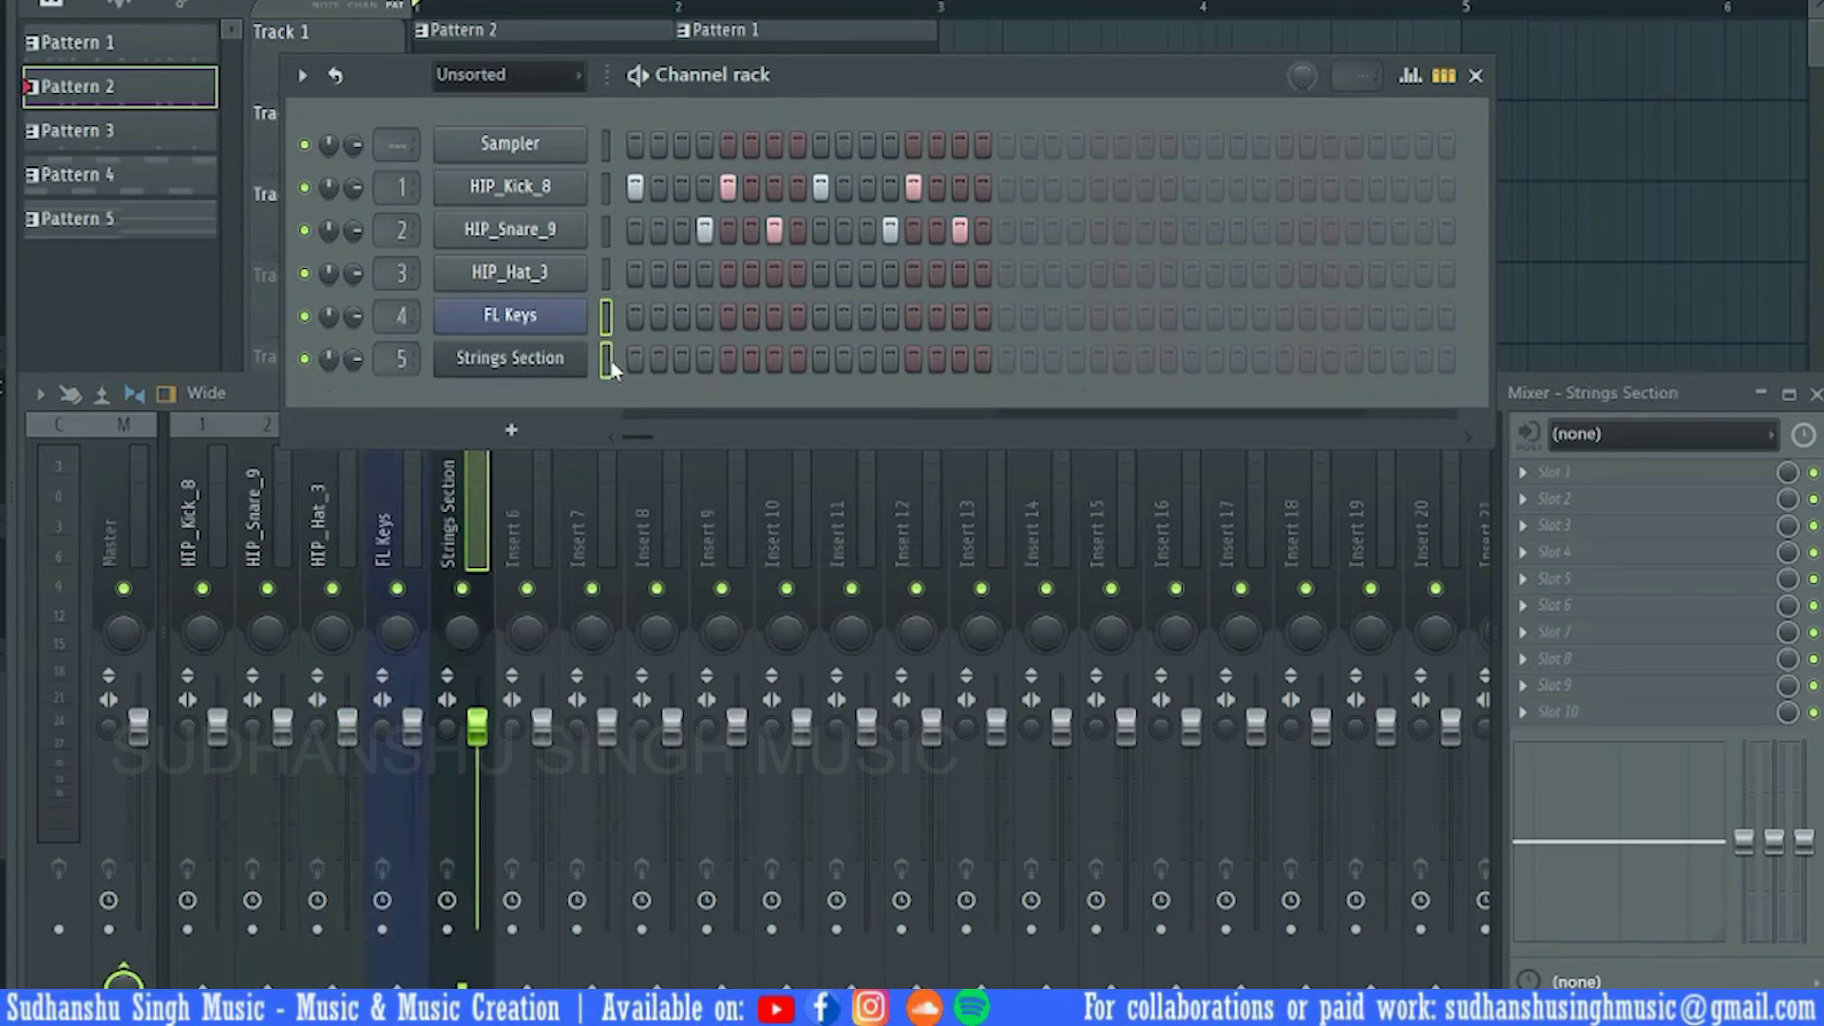
click(475, 475)
click(186, 482)
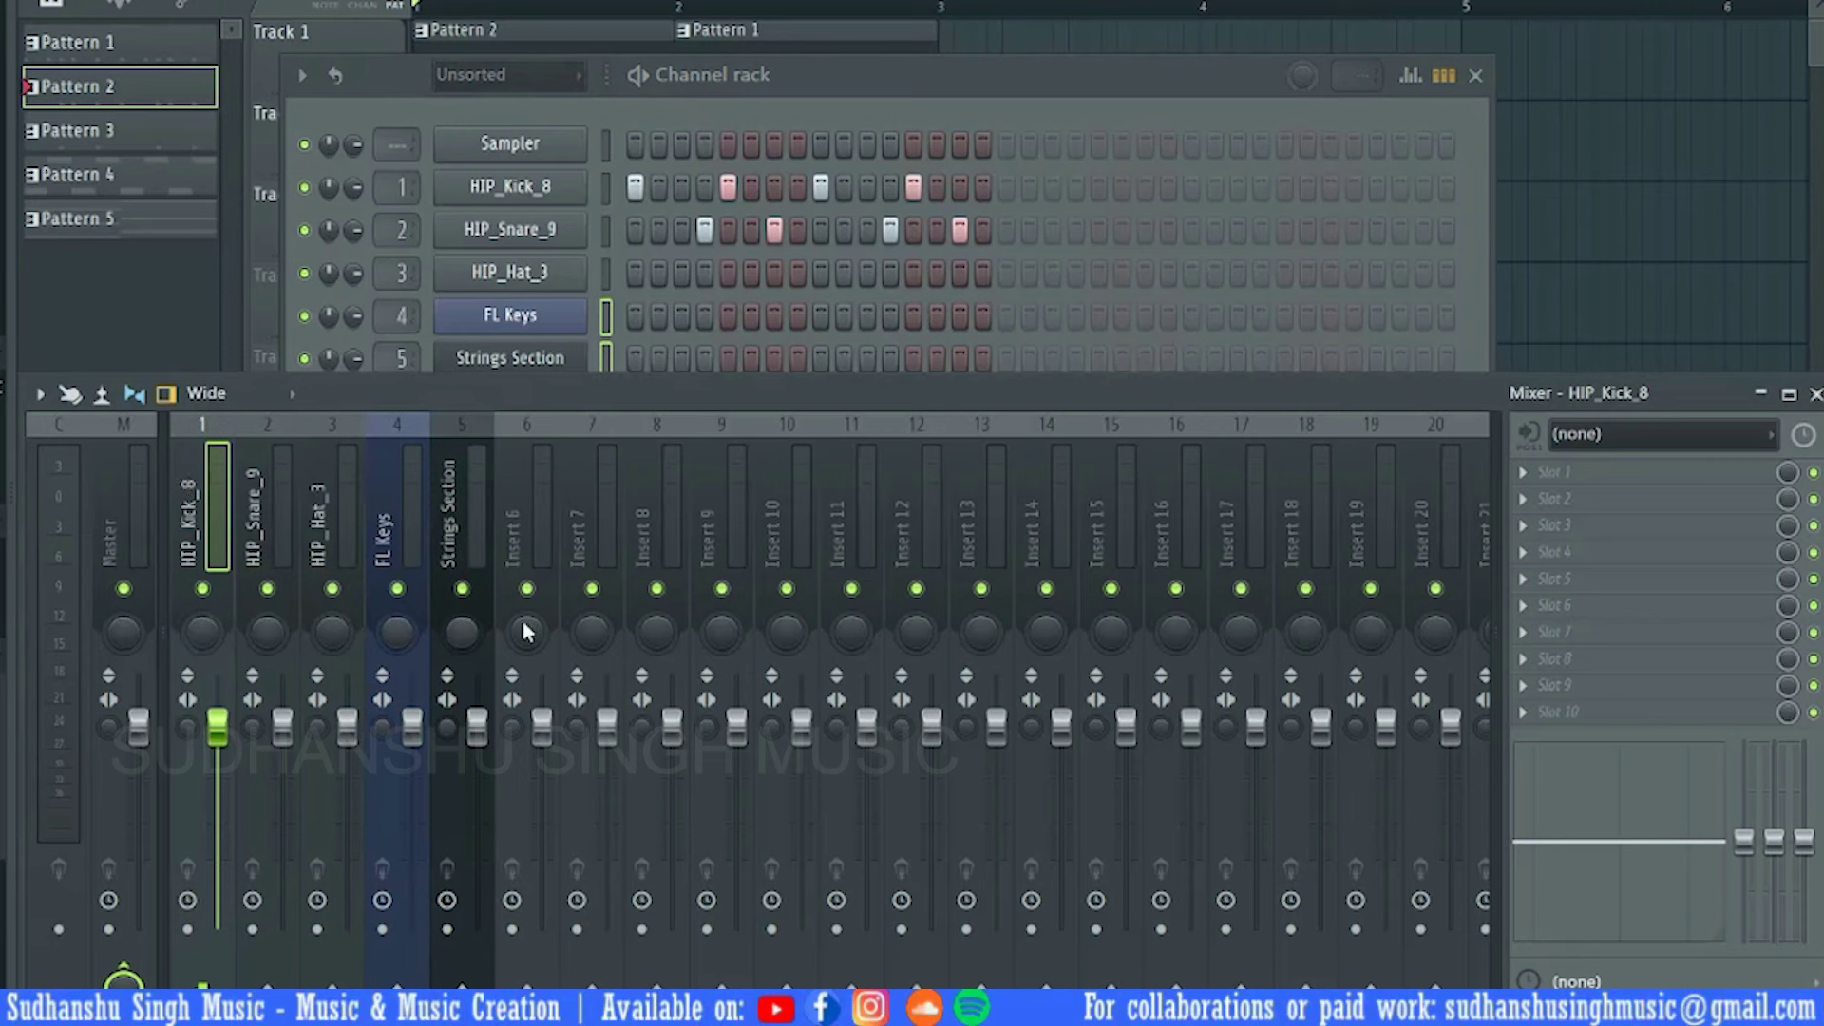
Close the channel rack and look across the insert tracks in the mixer, ending with the Master track selected
click(1475, 76)
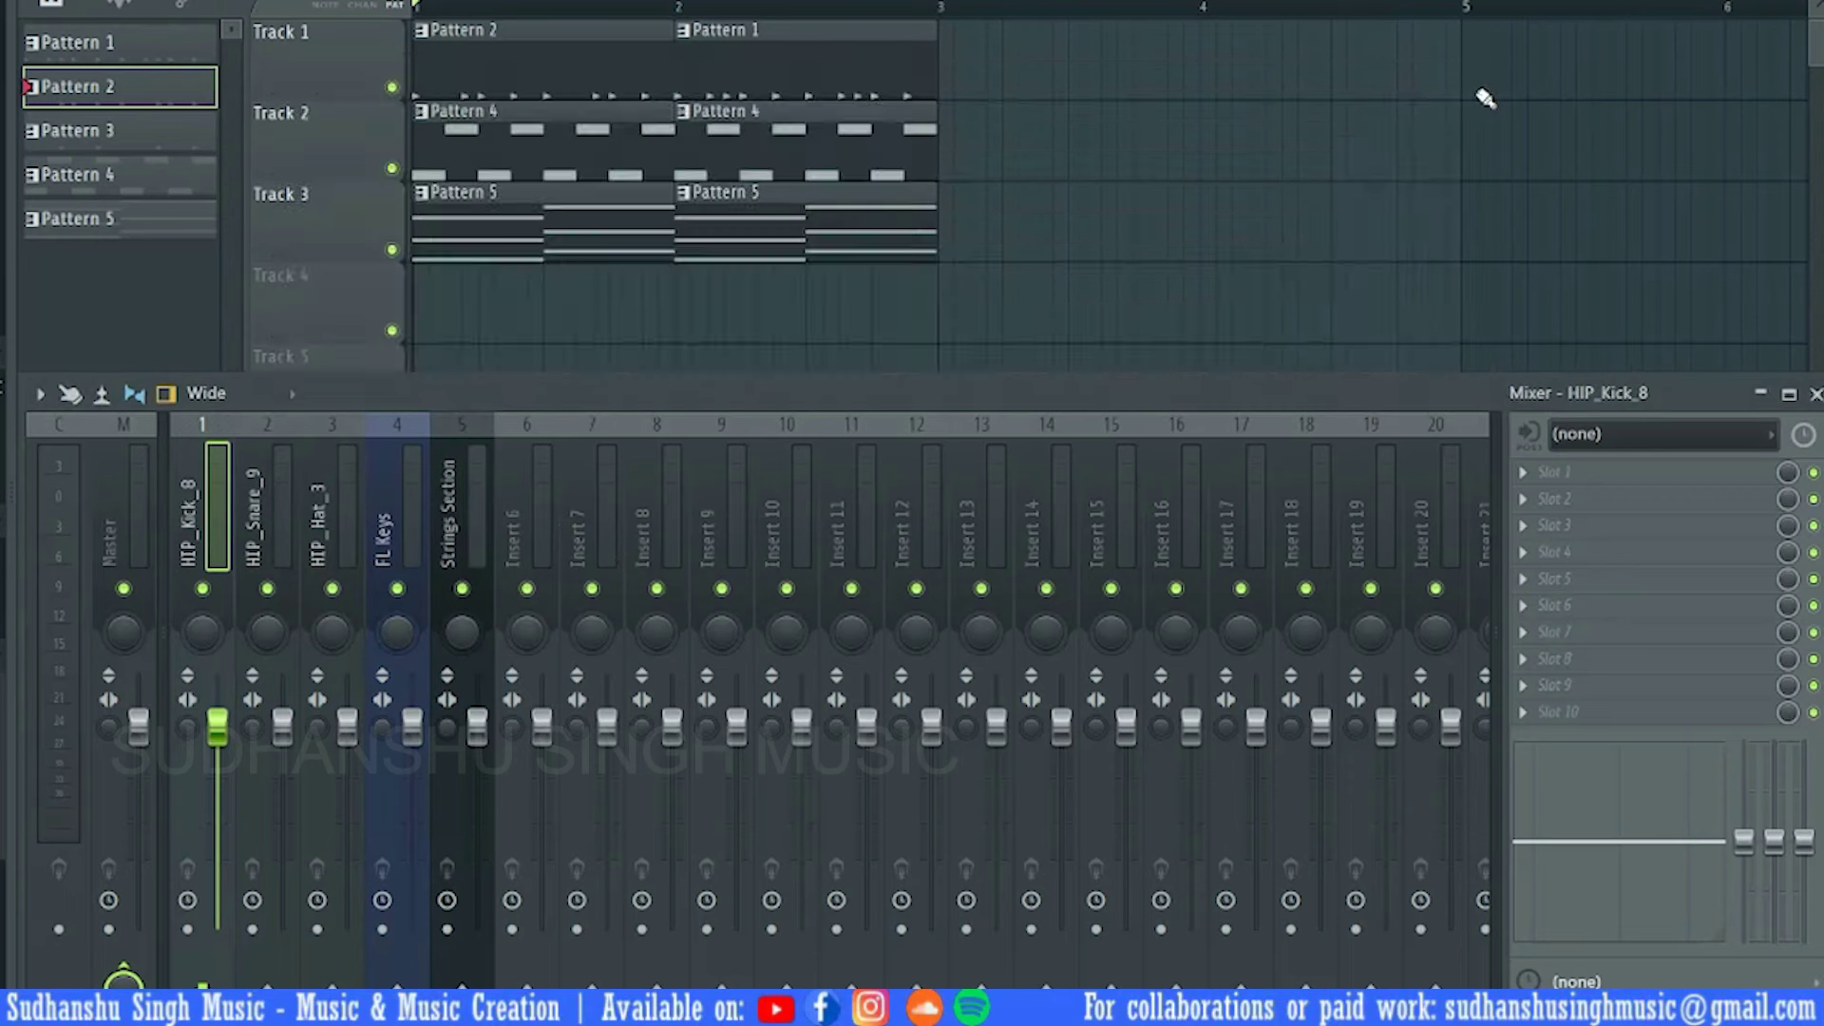
mouse_move(209, 488)
mouse_down()
mouse_move(1176, 489)
mouse_move(181, 503)
mouse_up()
click(132, 483)
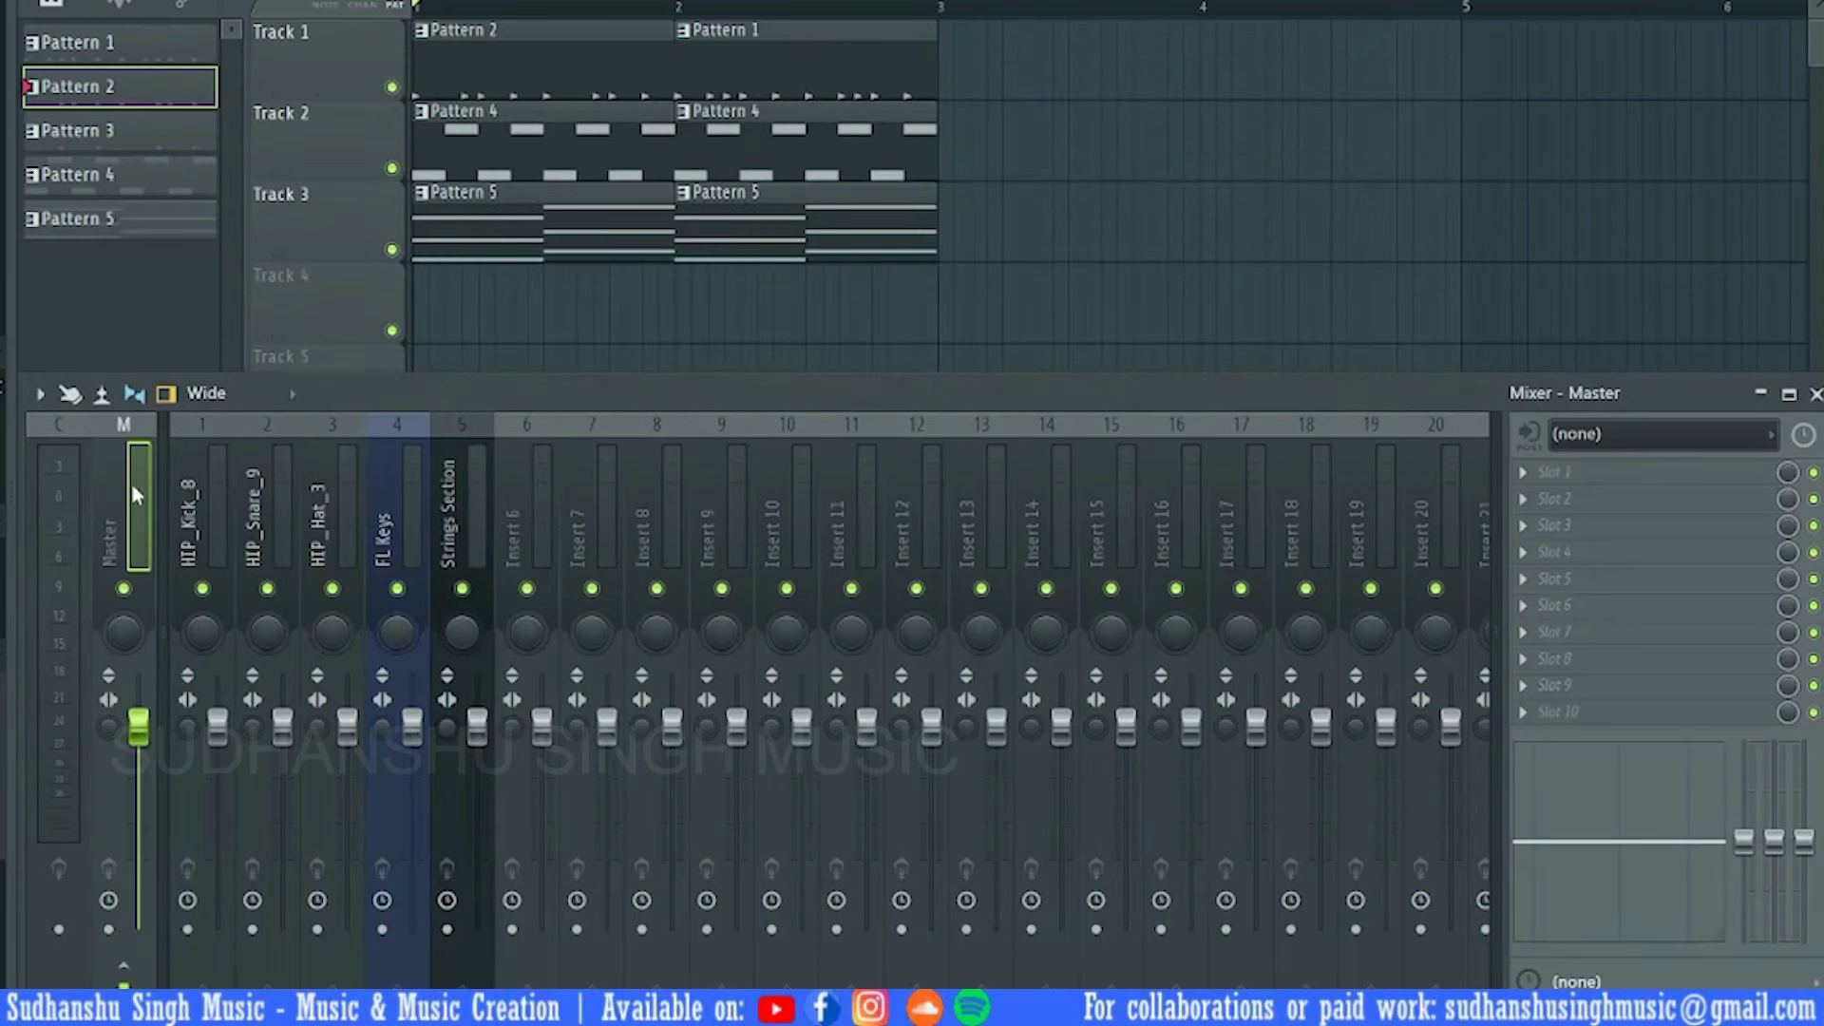
drag(257, 502, 1060, 446)
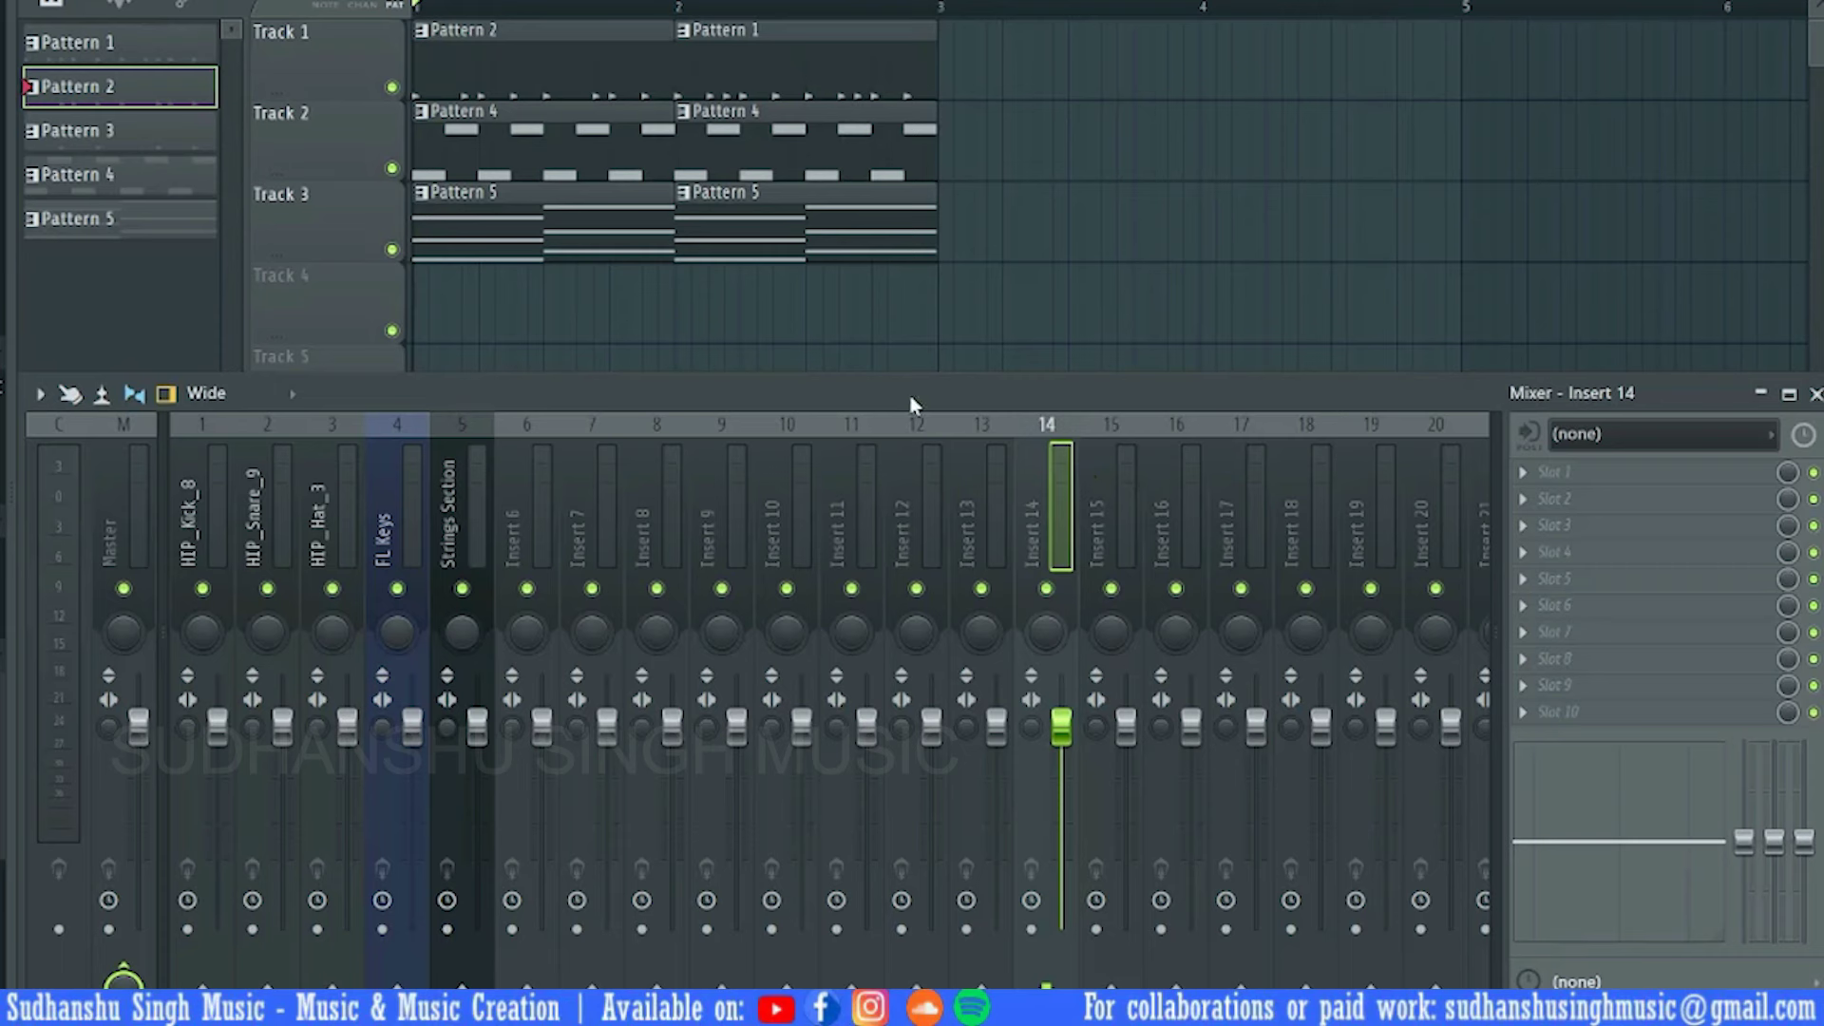
drag(712, 510, 90, 446)
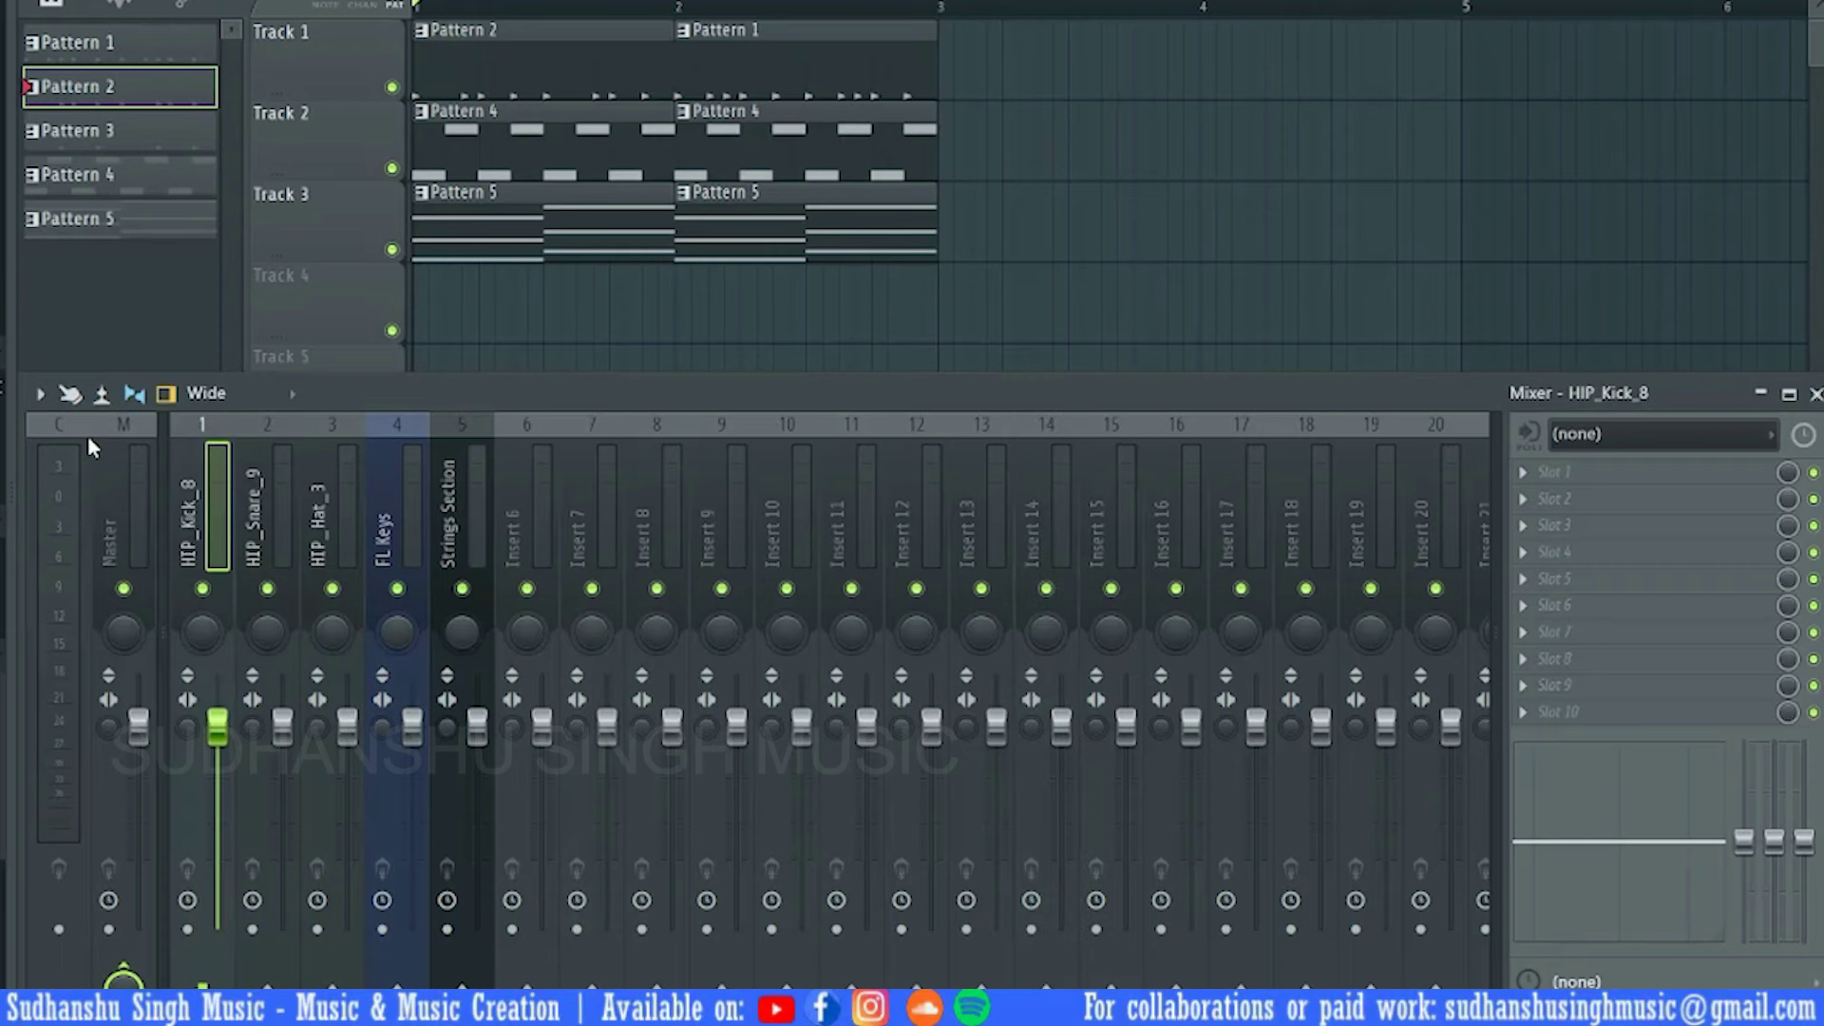
click(128, 483)
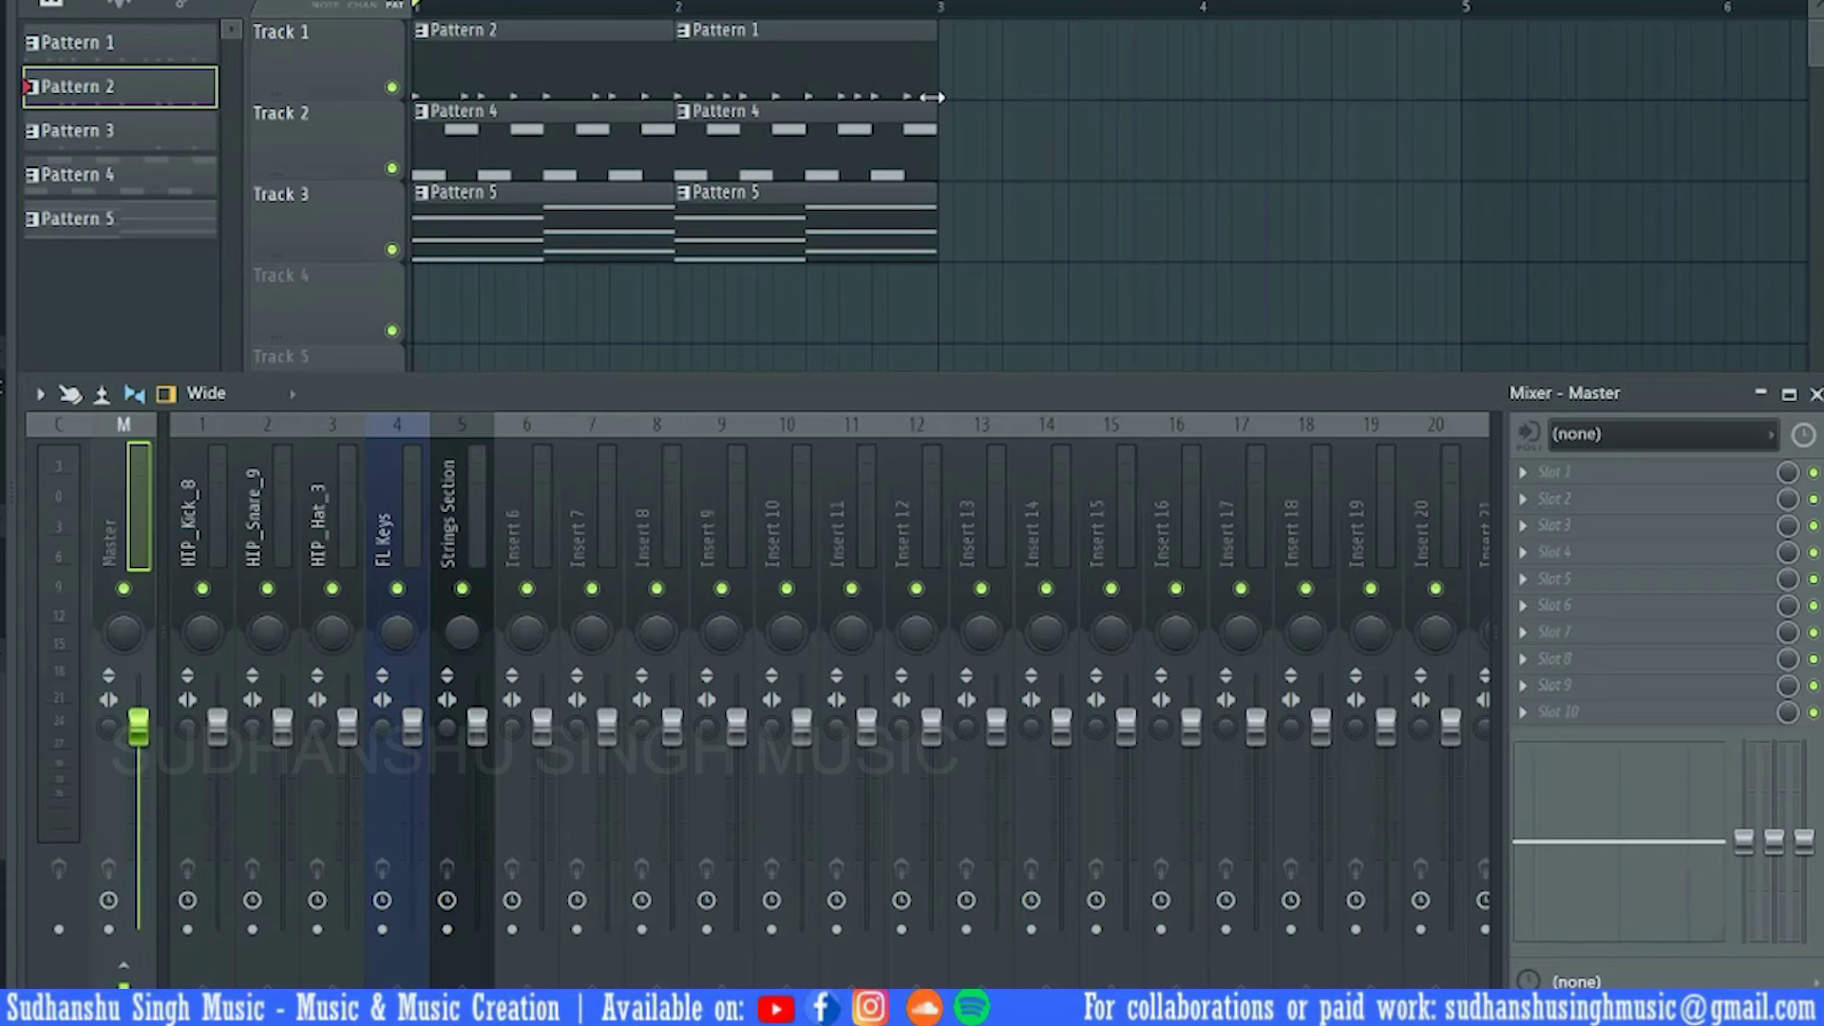
Select several insert tracks, ending on Insert 6, and play the arrangement briefly to examine the level meters
click(54, 494)
click(475, 503)
click(665, 494)
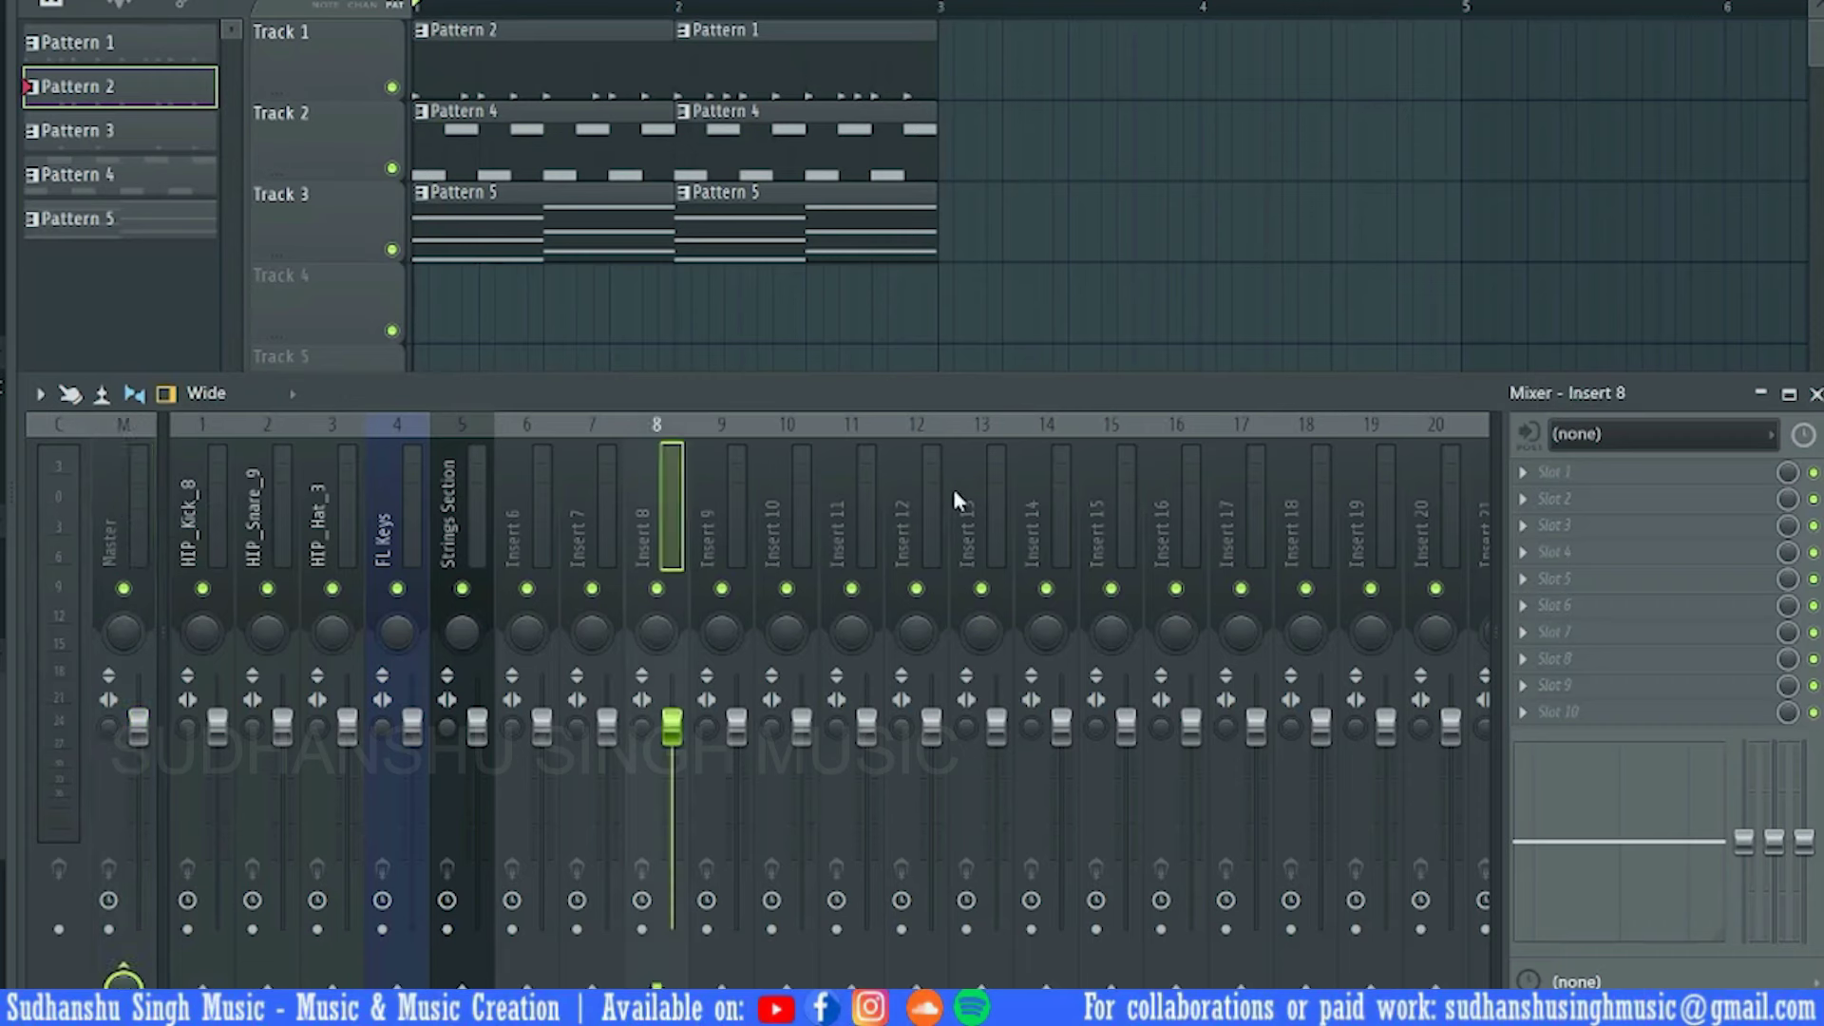
click(283, 498)
click(212, 499)
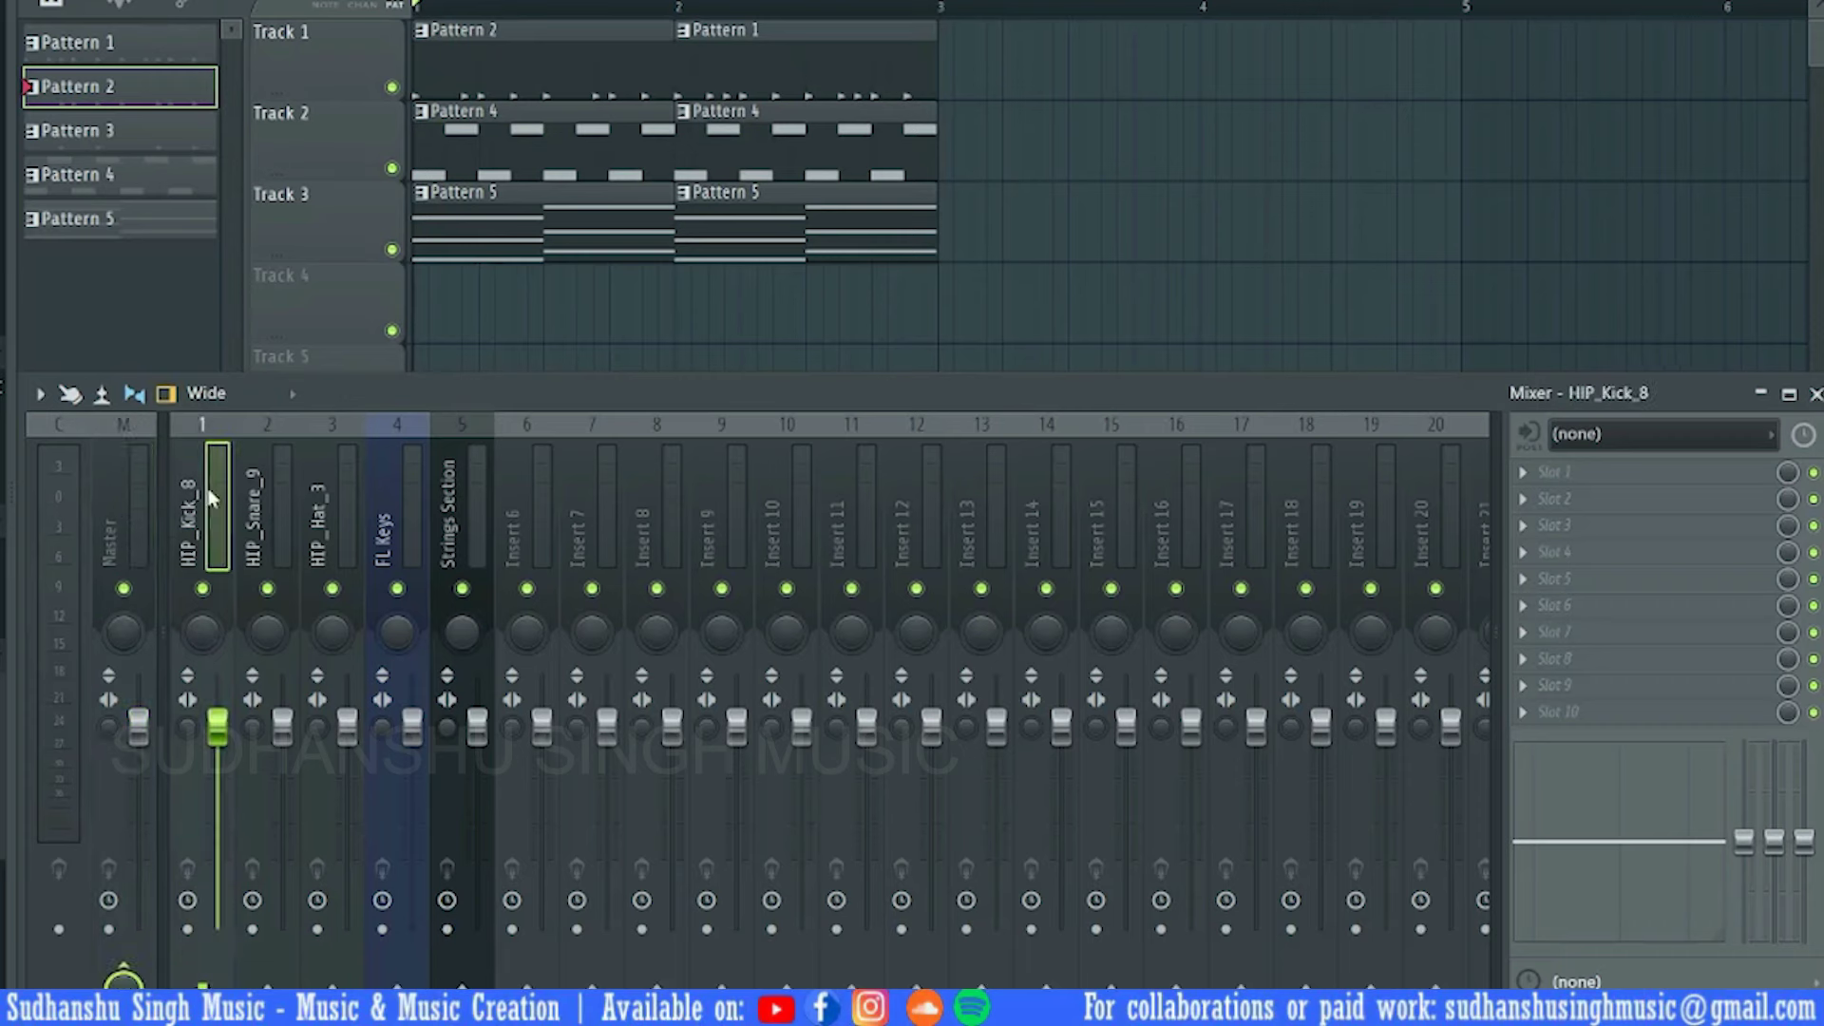
click(515, 510)
key(space)
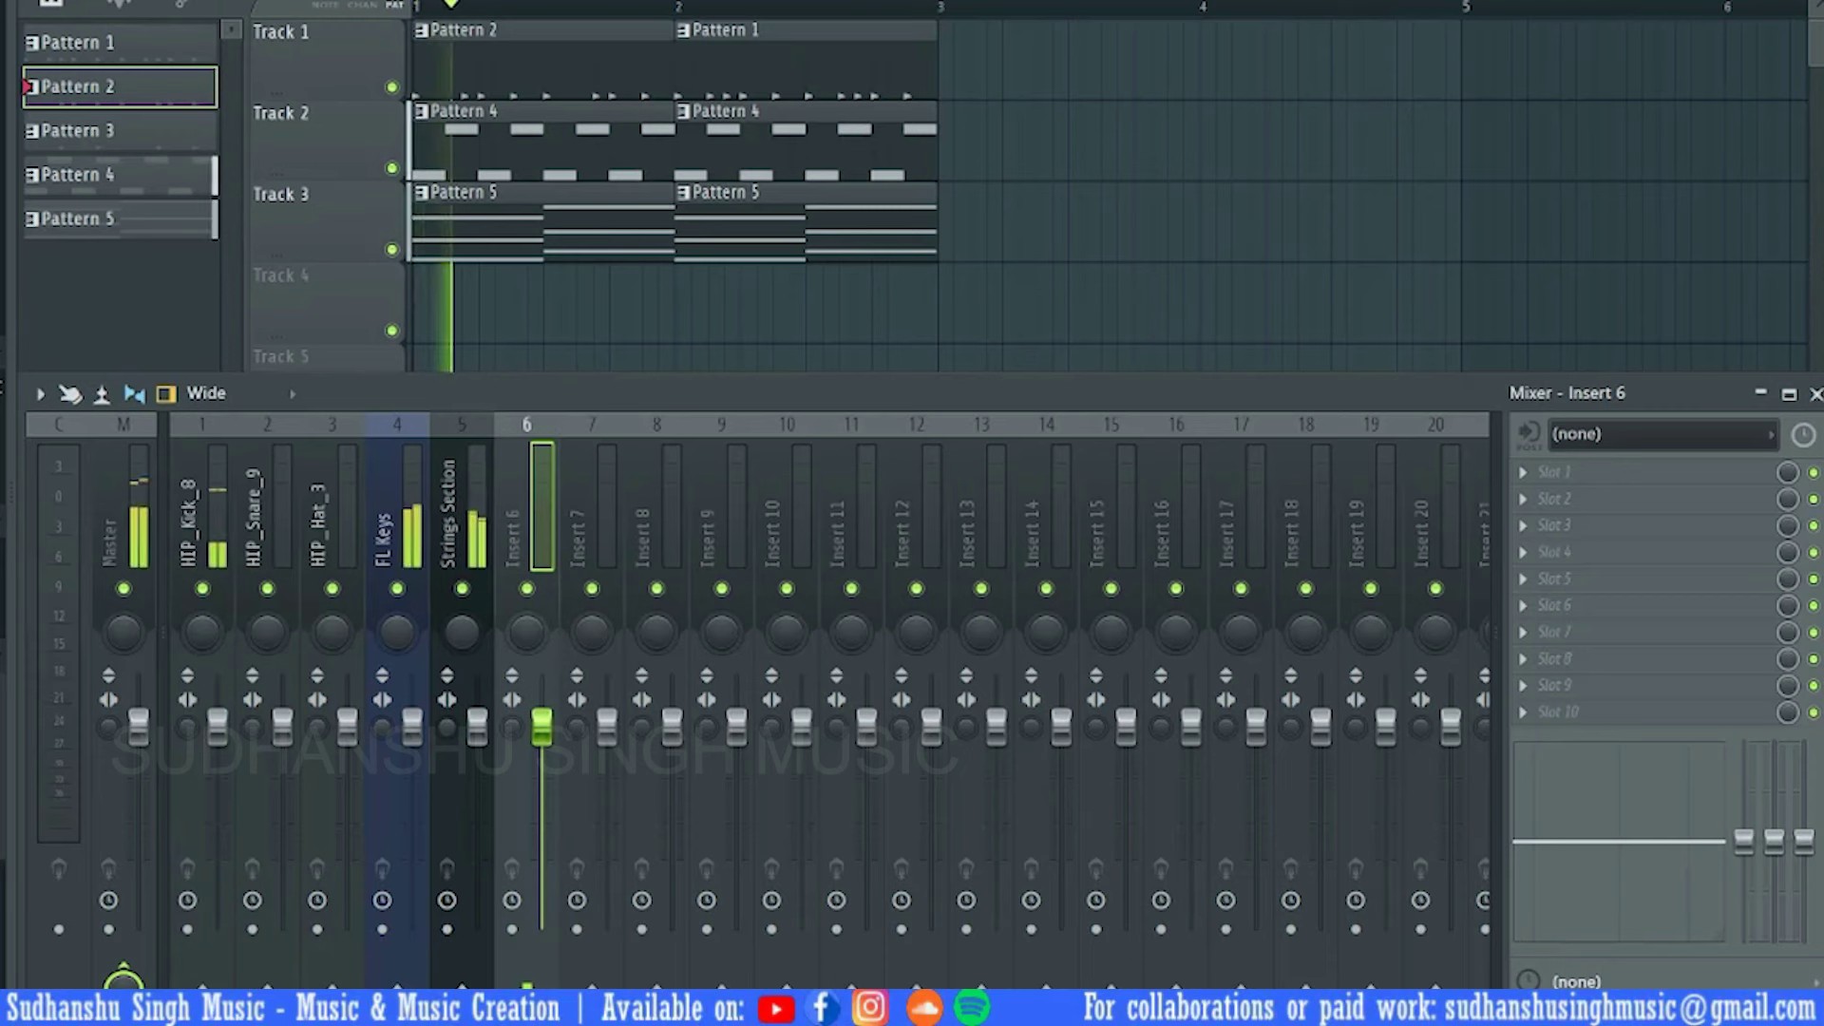
key(space)
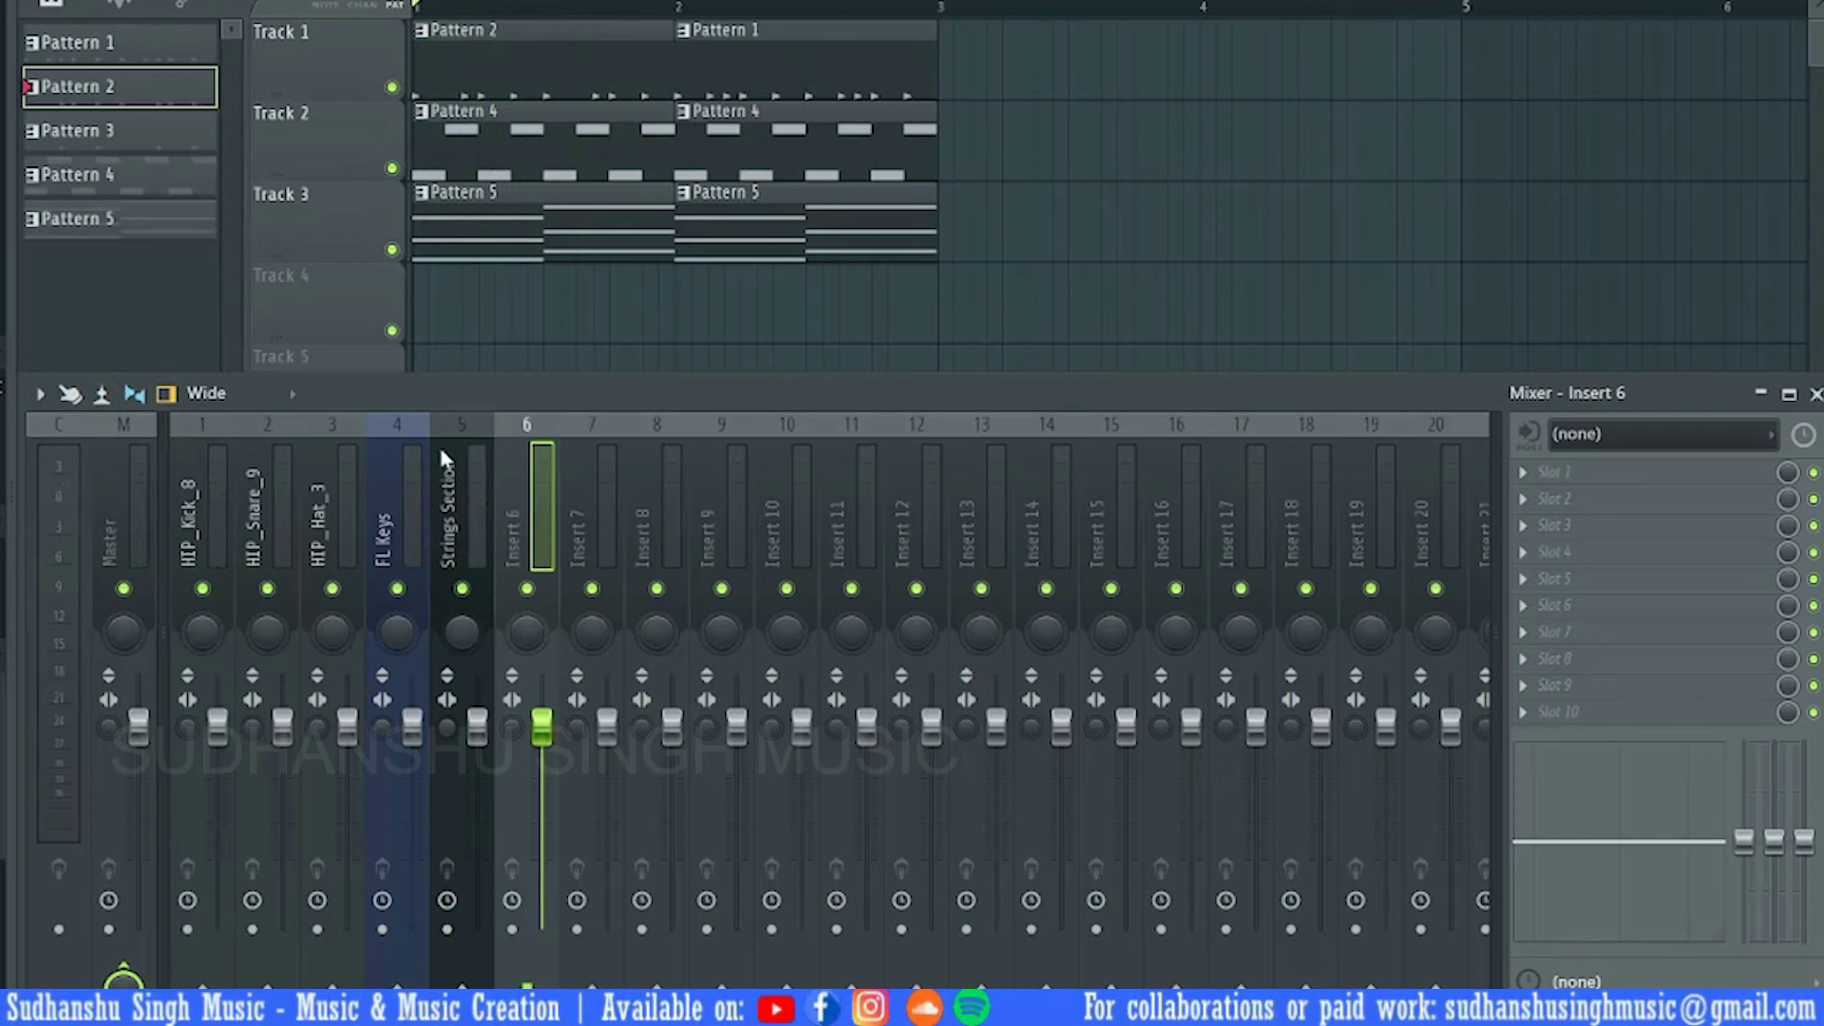
Play the arrangement while selecting the kick, snare, hat and strings mixer tracks in turn to check each one's signal, ending on Insert 6
click(452, 472)
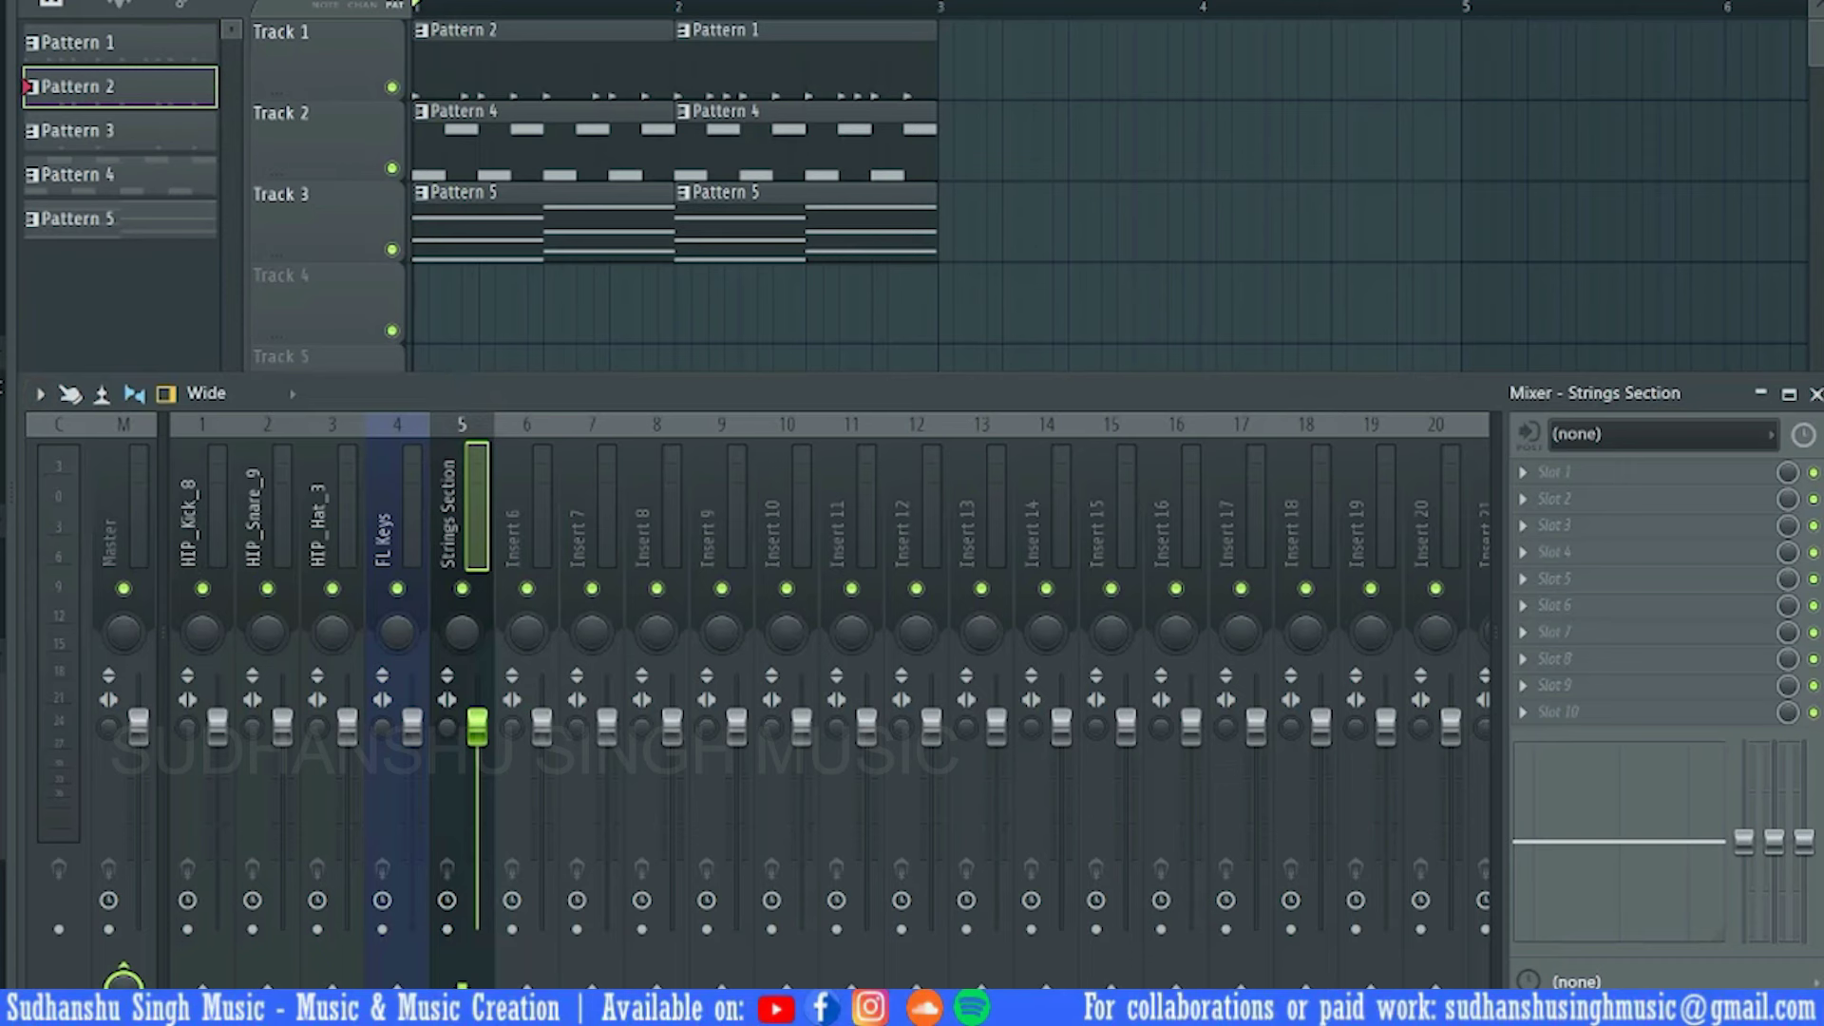
key(space)
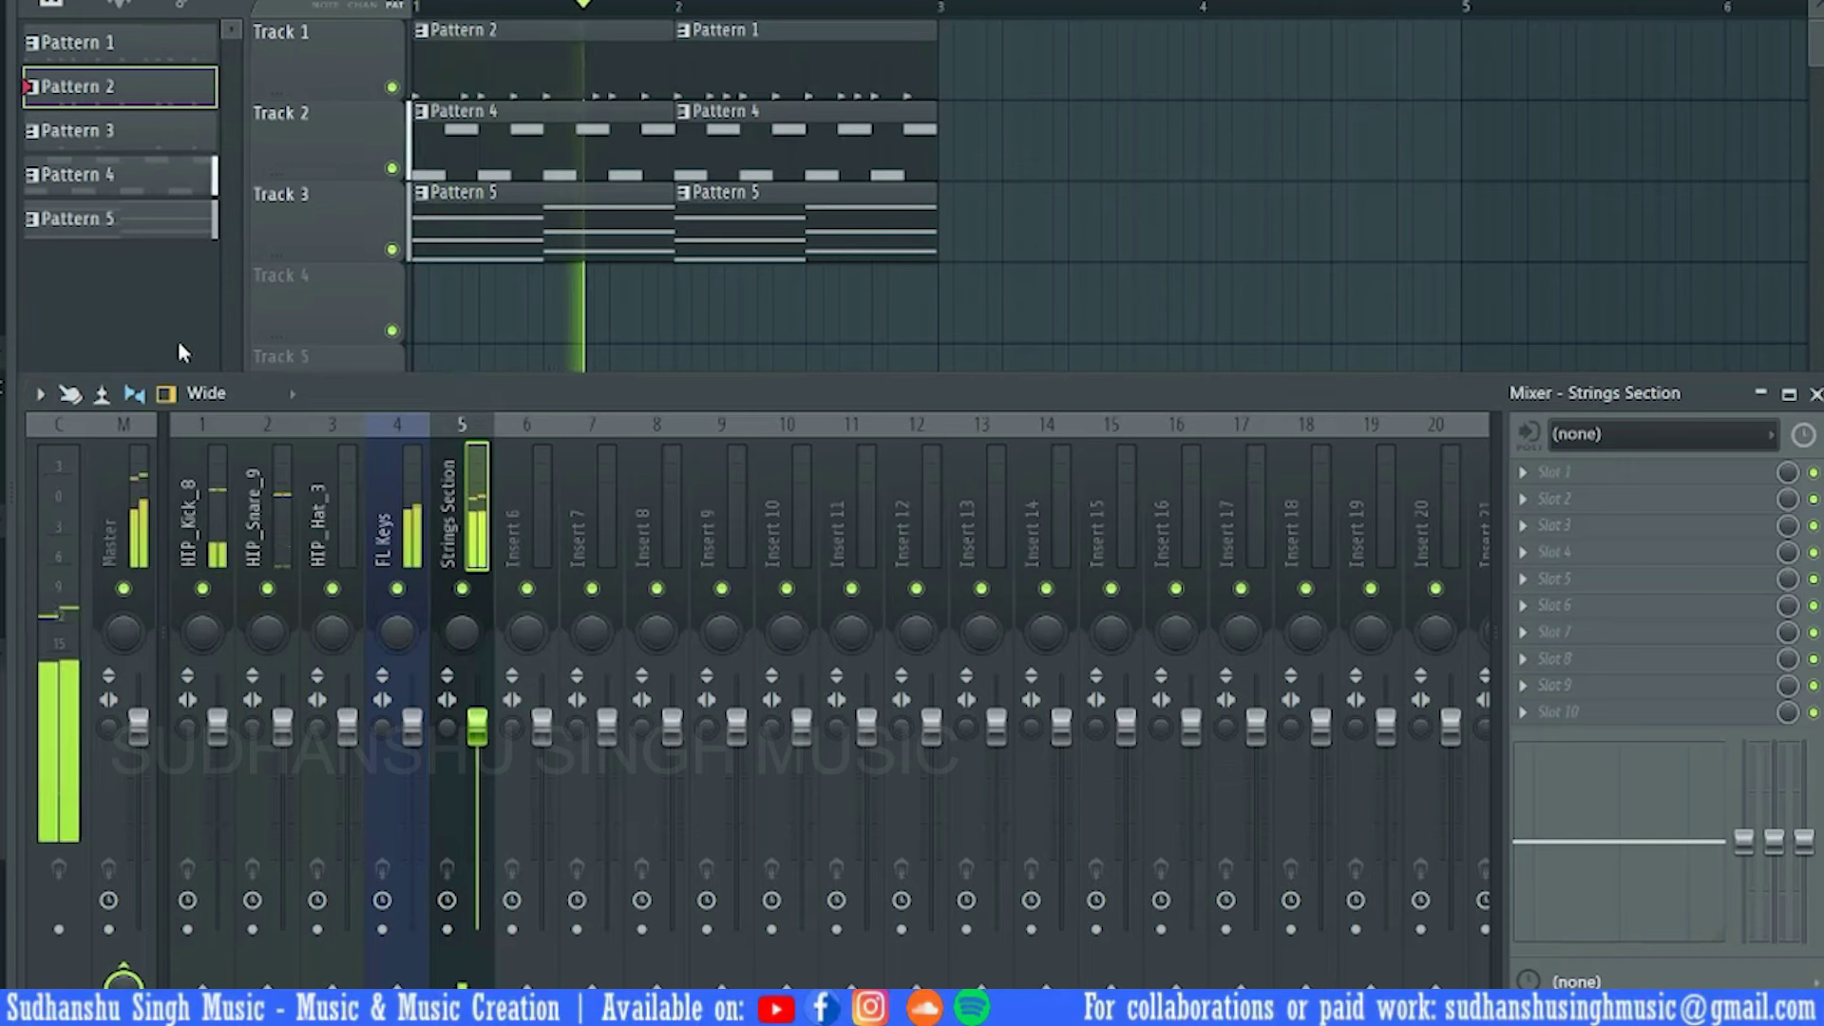
click(202, 458)
click(283, 480)
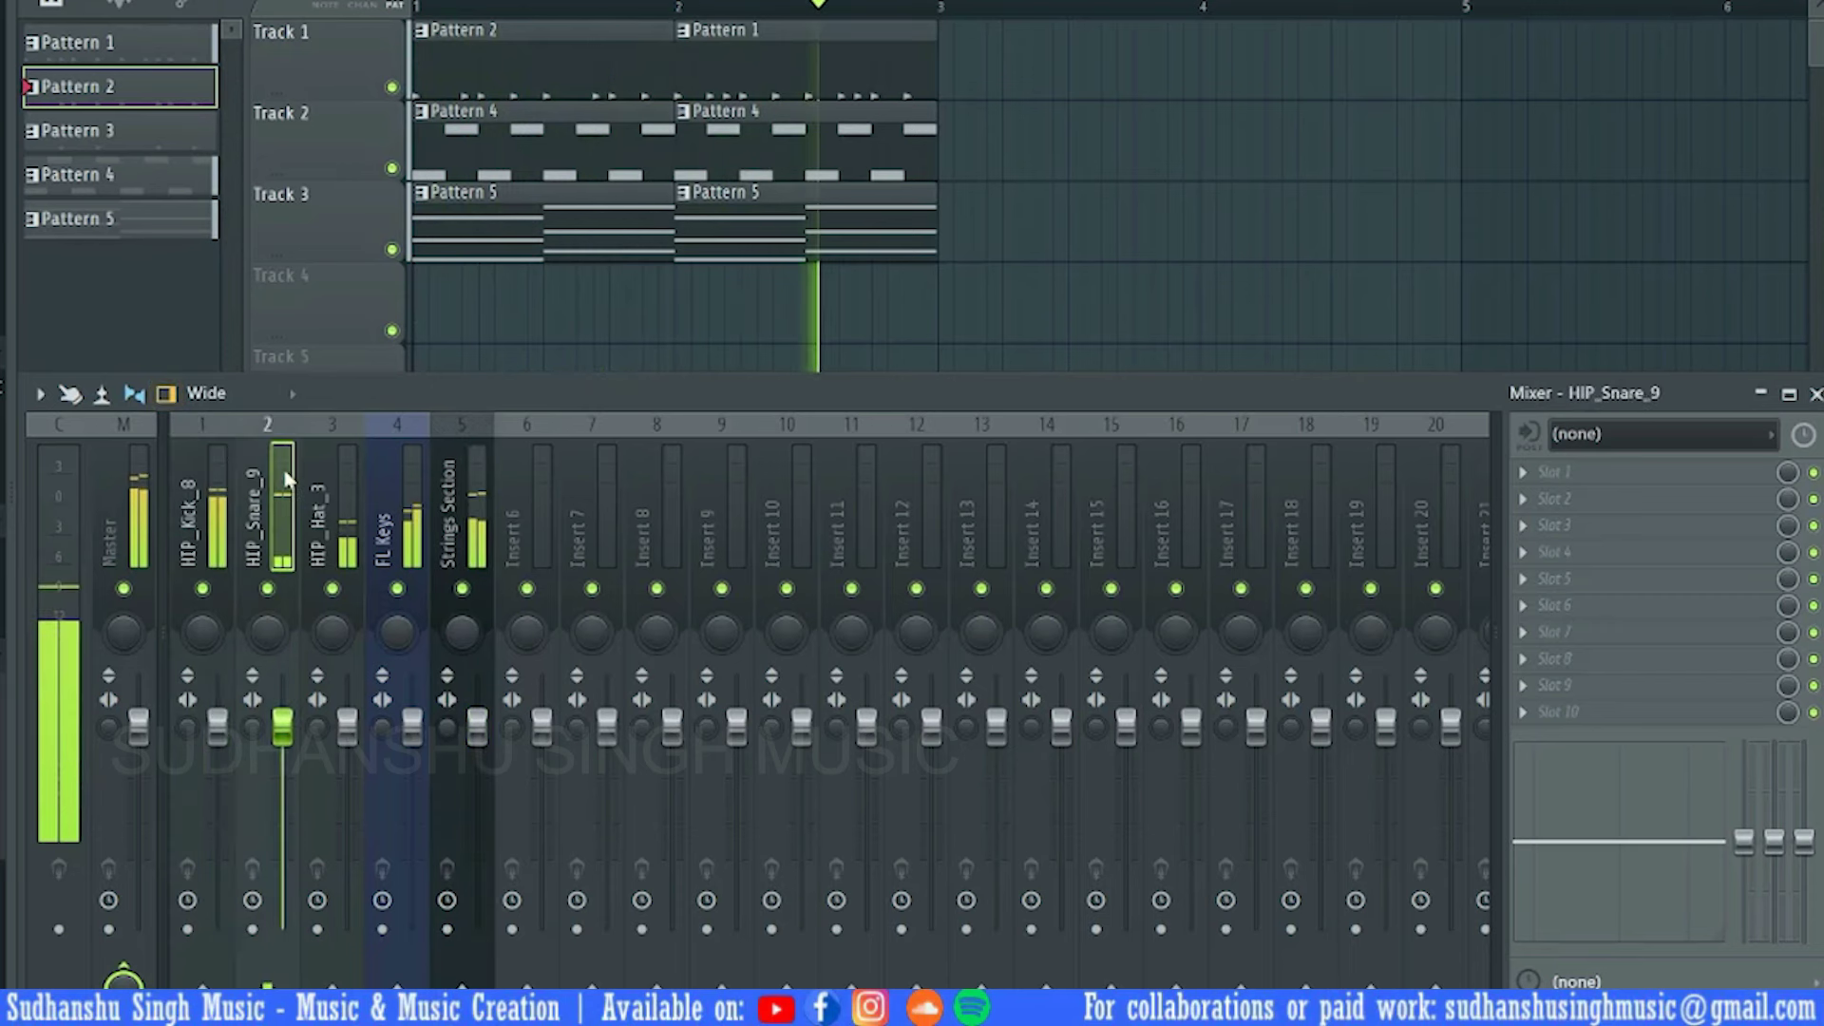
click(347, 491)
click(379, 492)
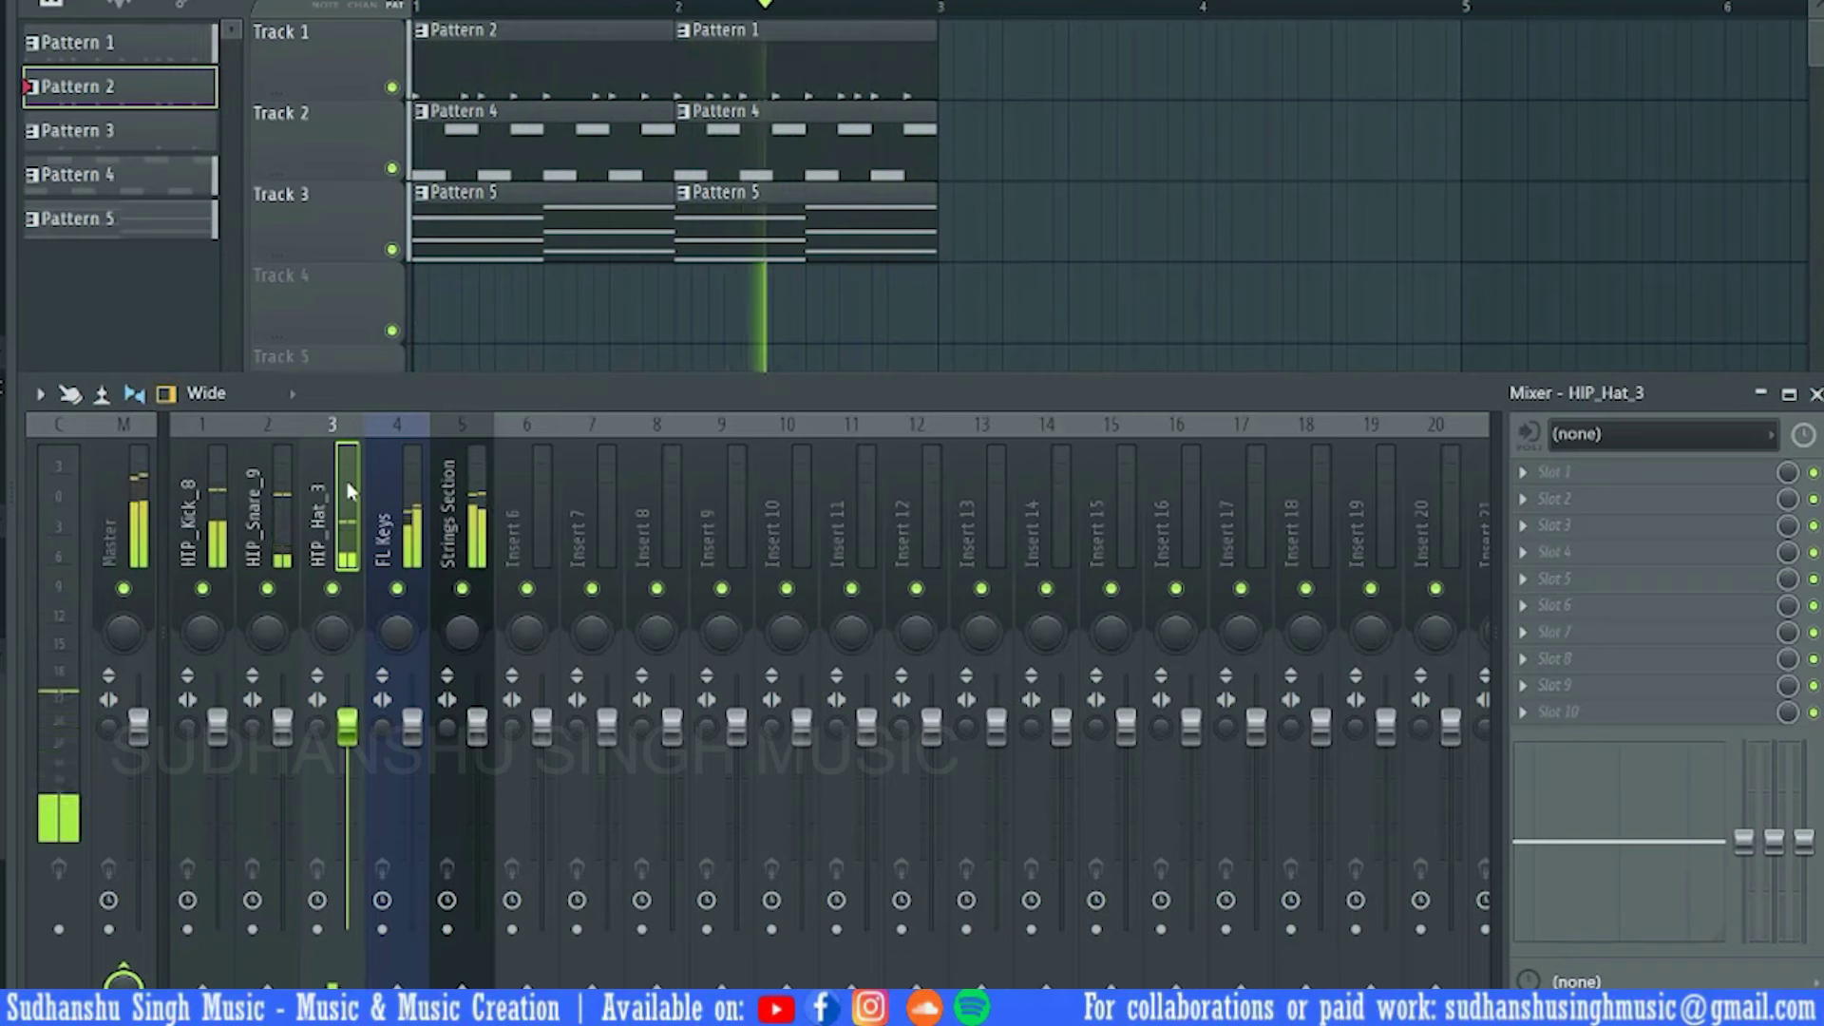
click(468, 503)
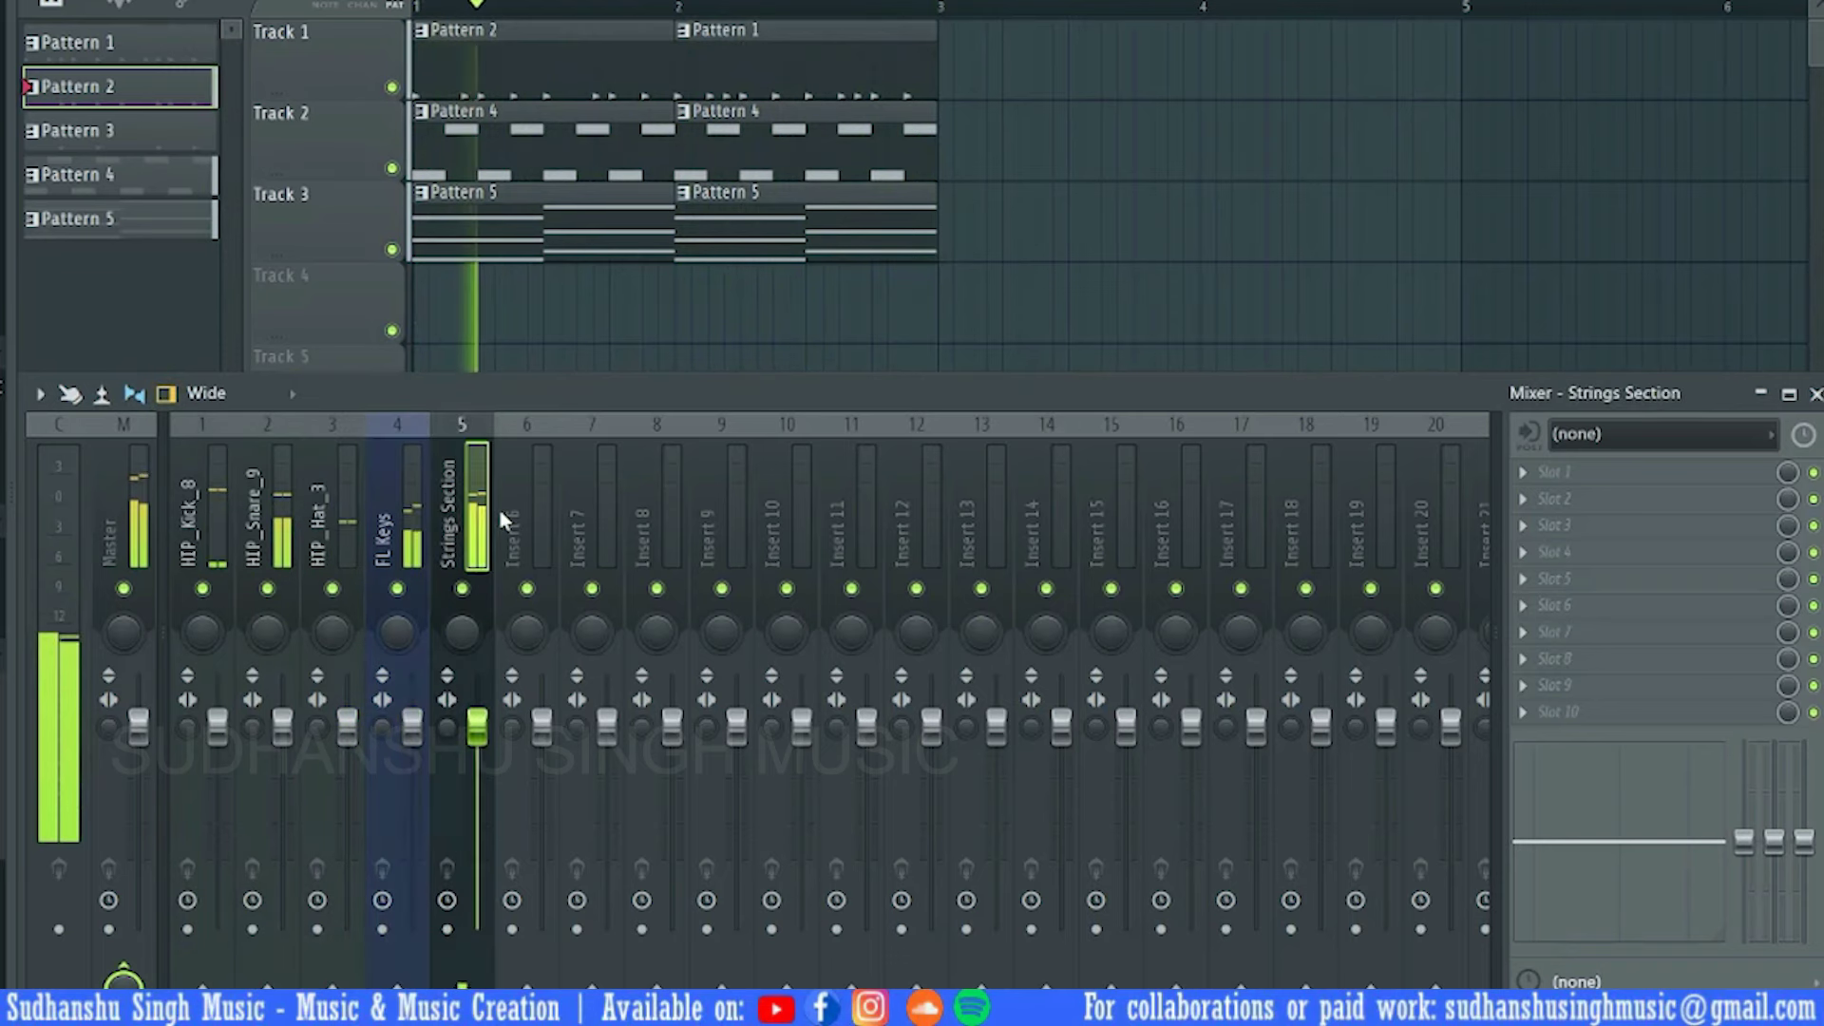
click(518, 522)
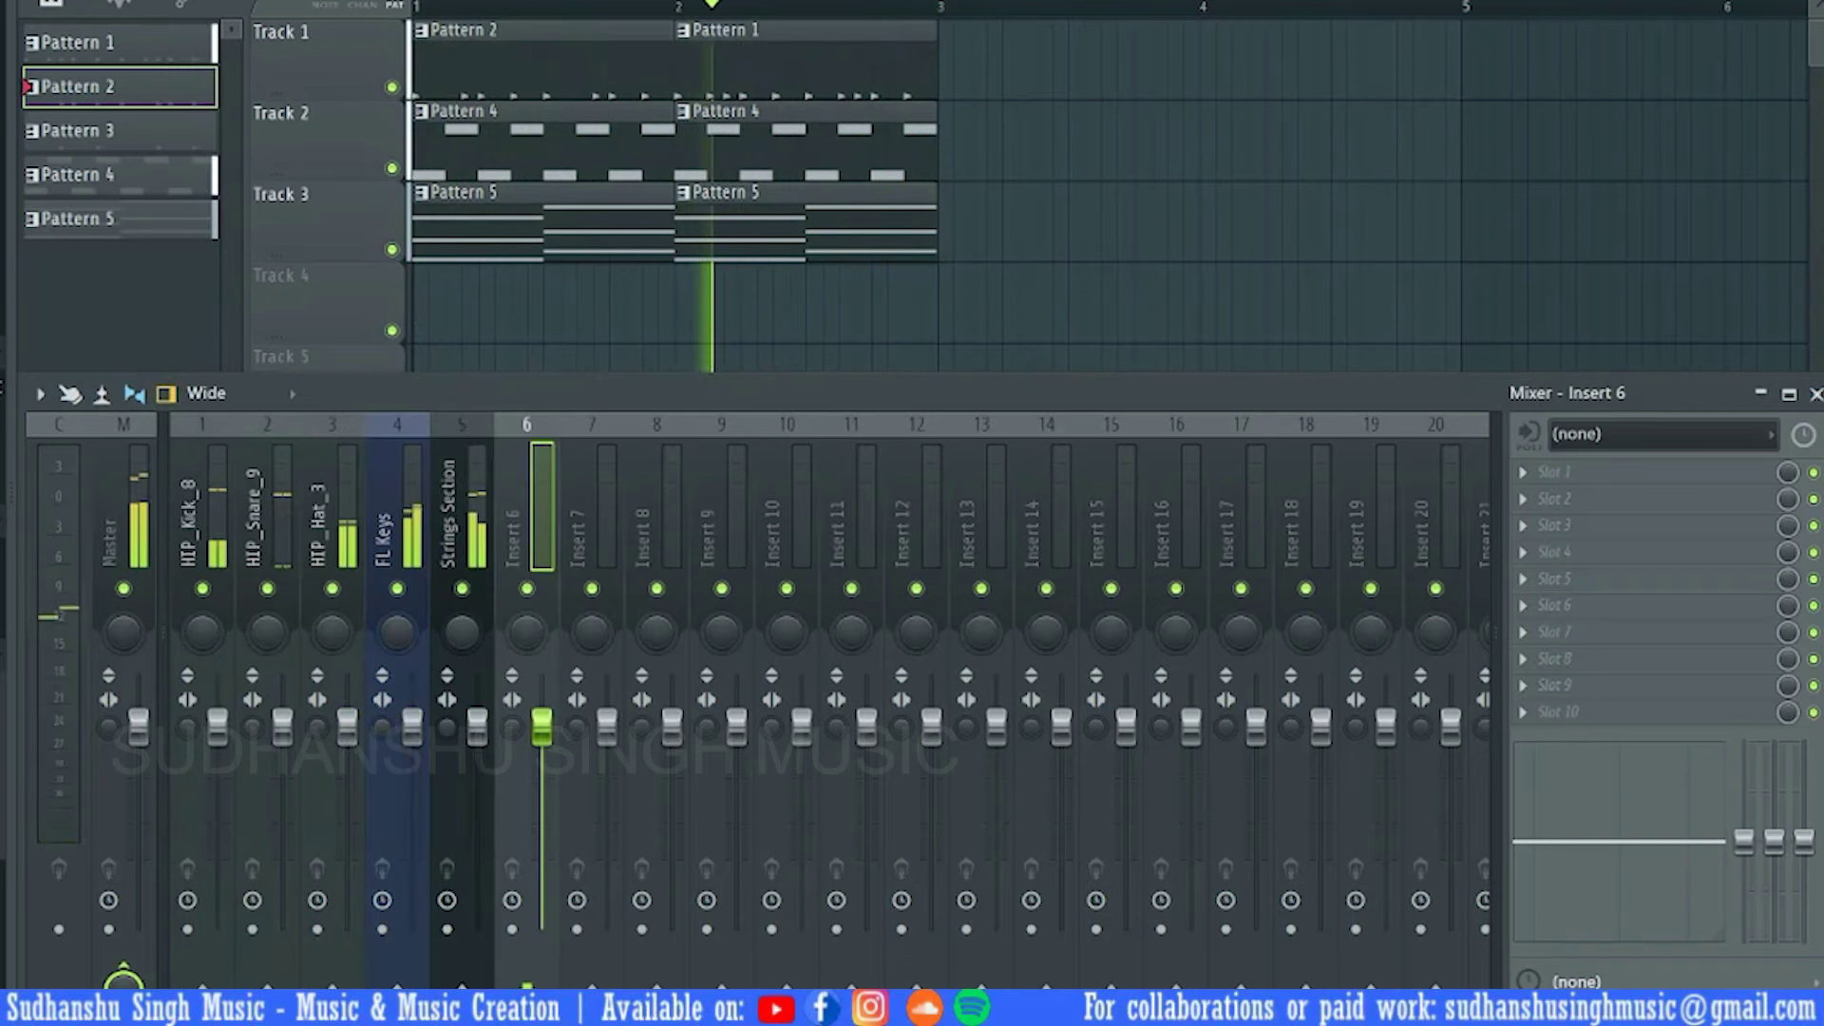
key(space)
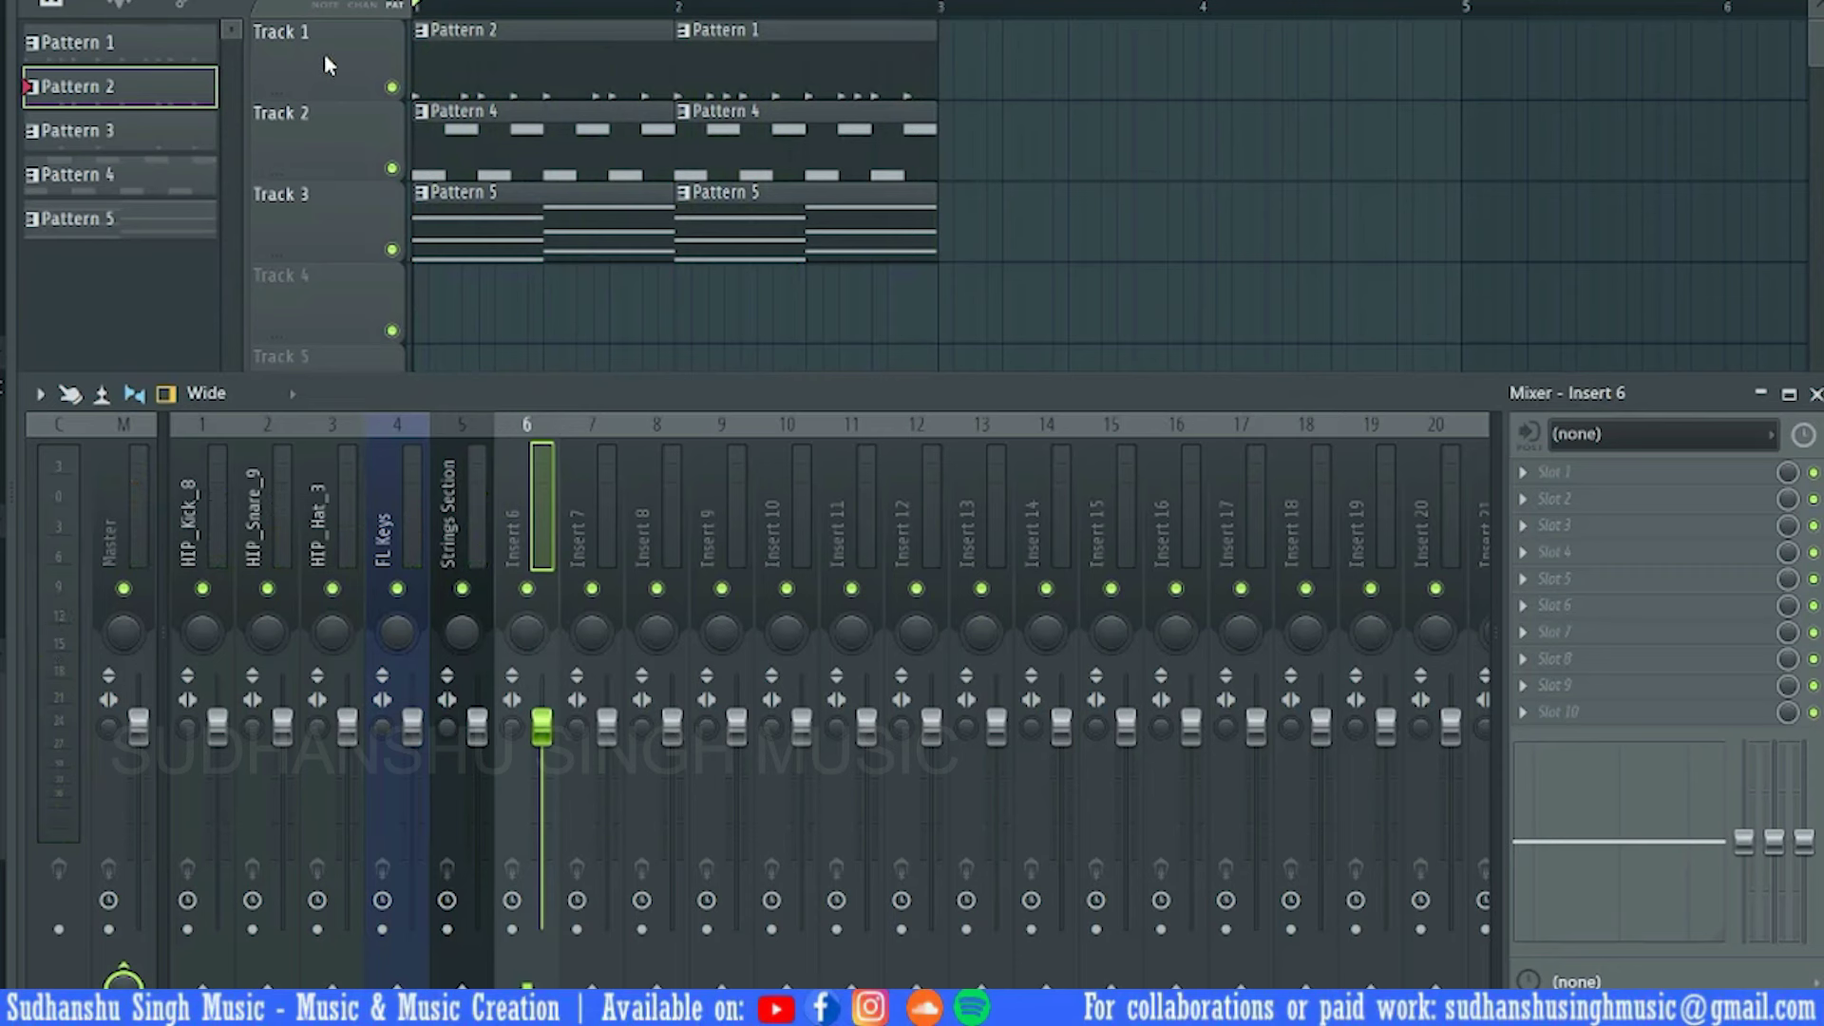
Enlarge the mixer window and switch its layout to Extra large
click(1124, 549)
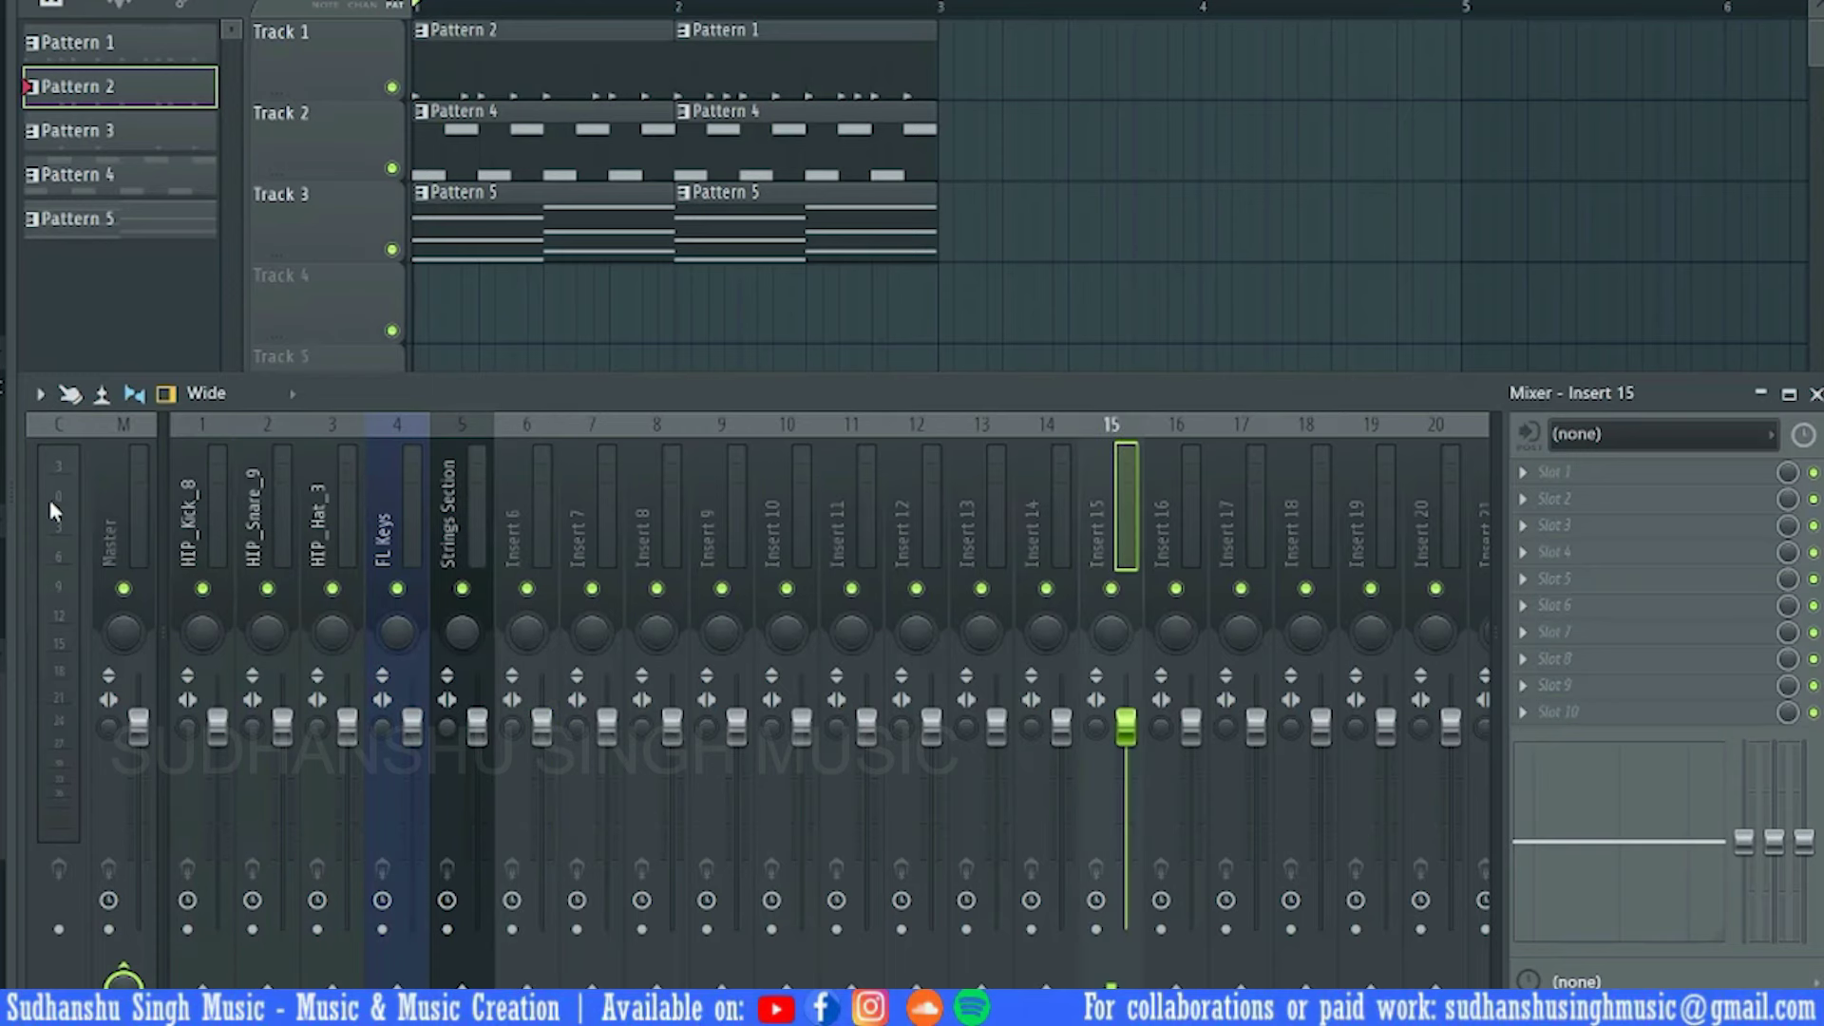
double_click(525, 389)
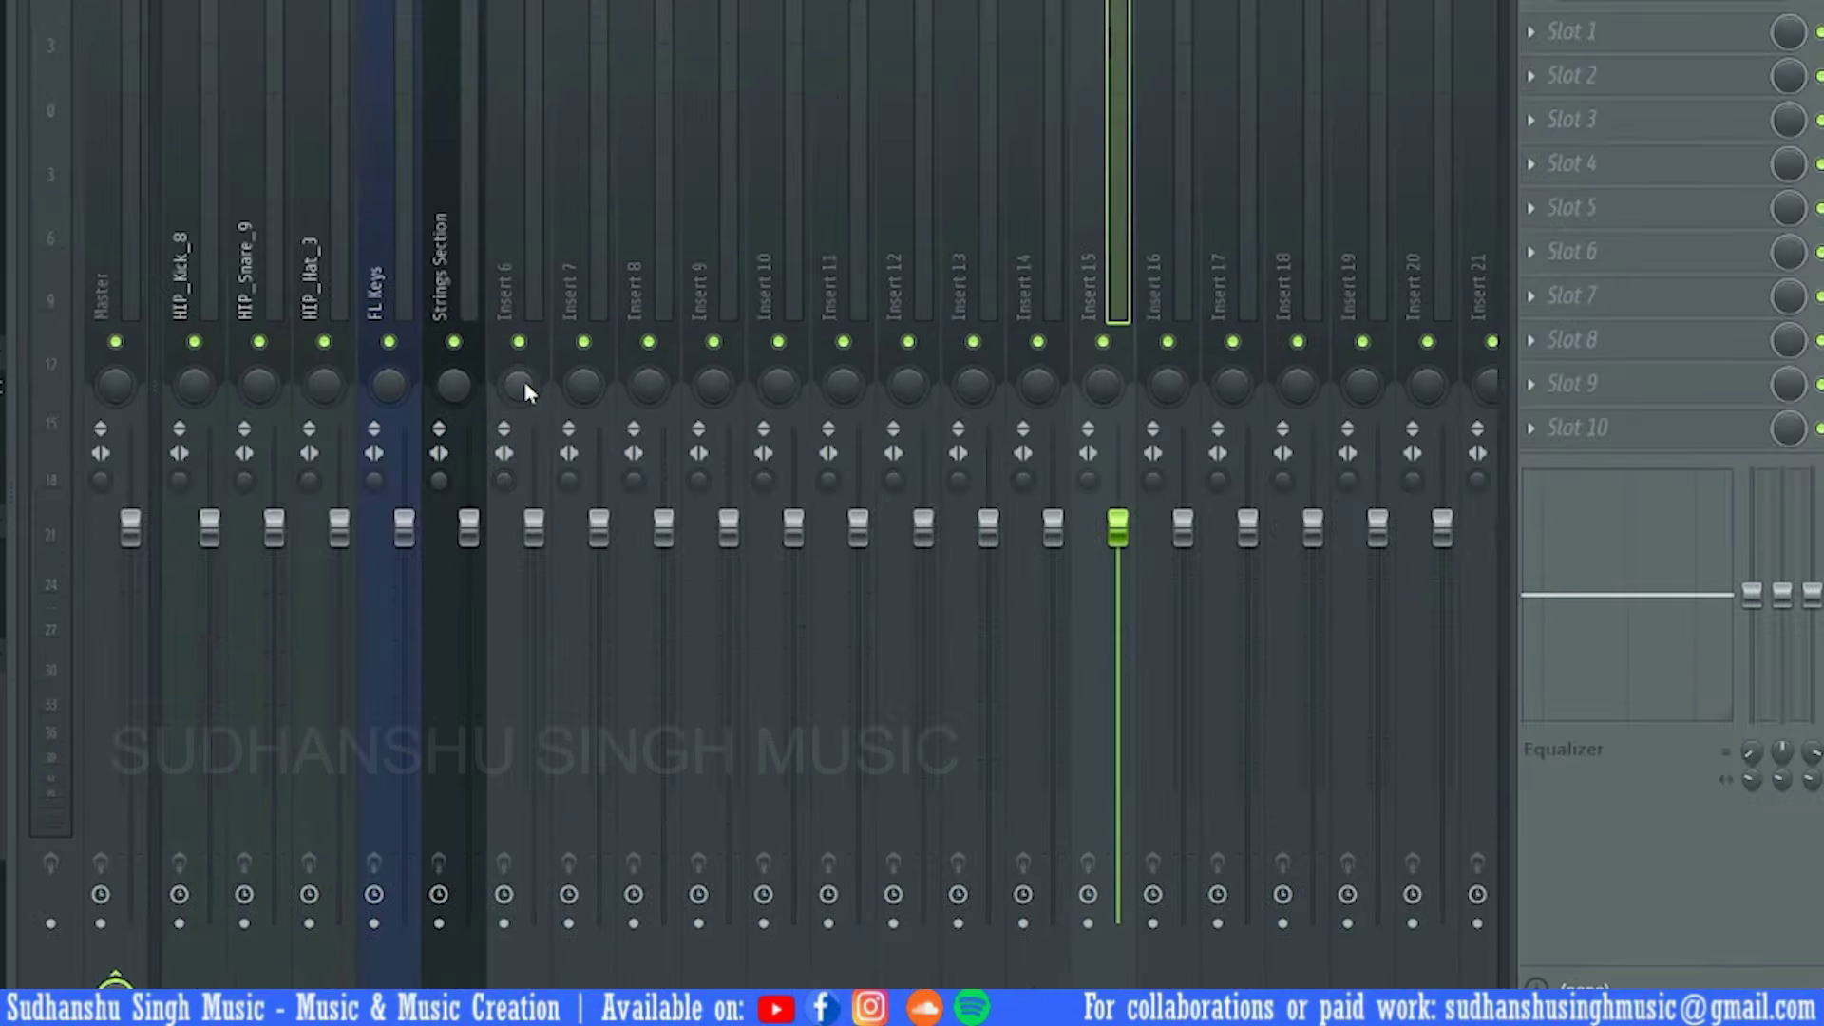
click(220, 0)
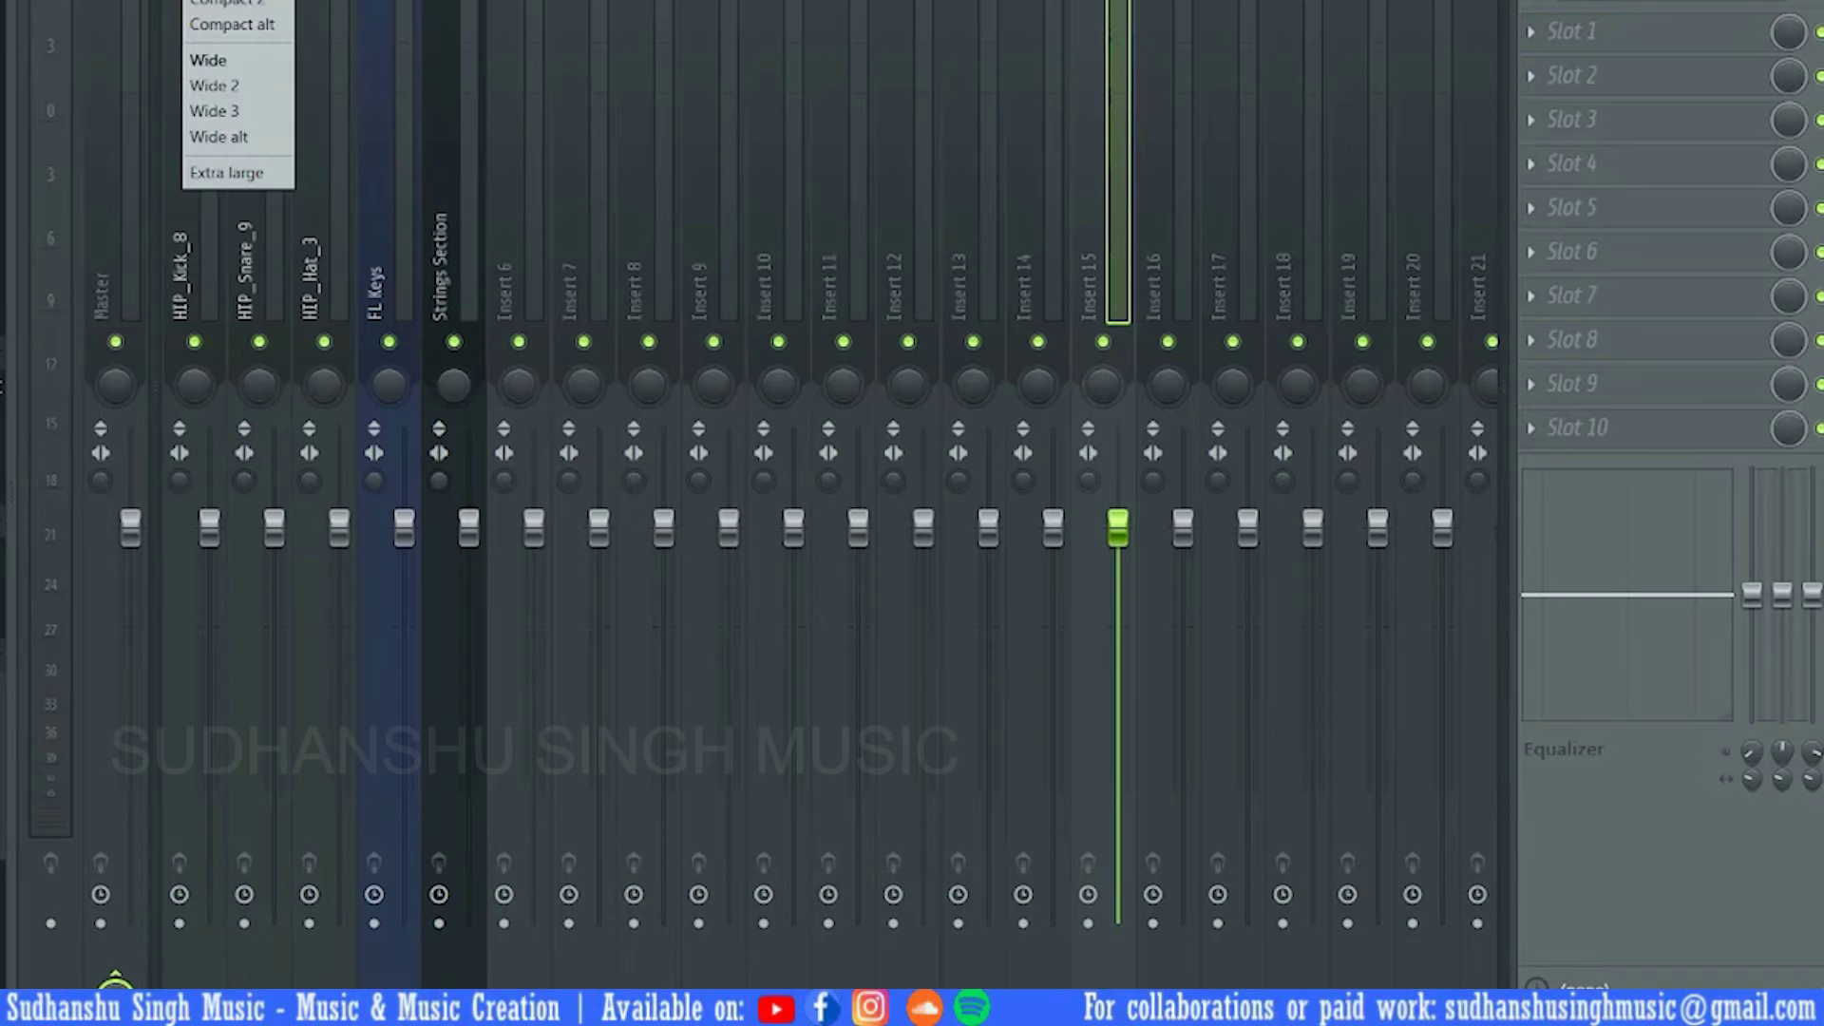
click(223, 0)
click(224, 0)
click(239, 173)
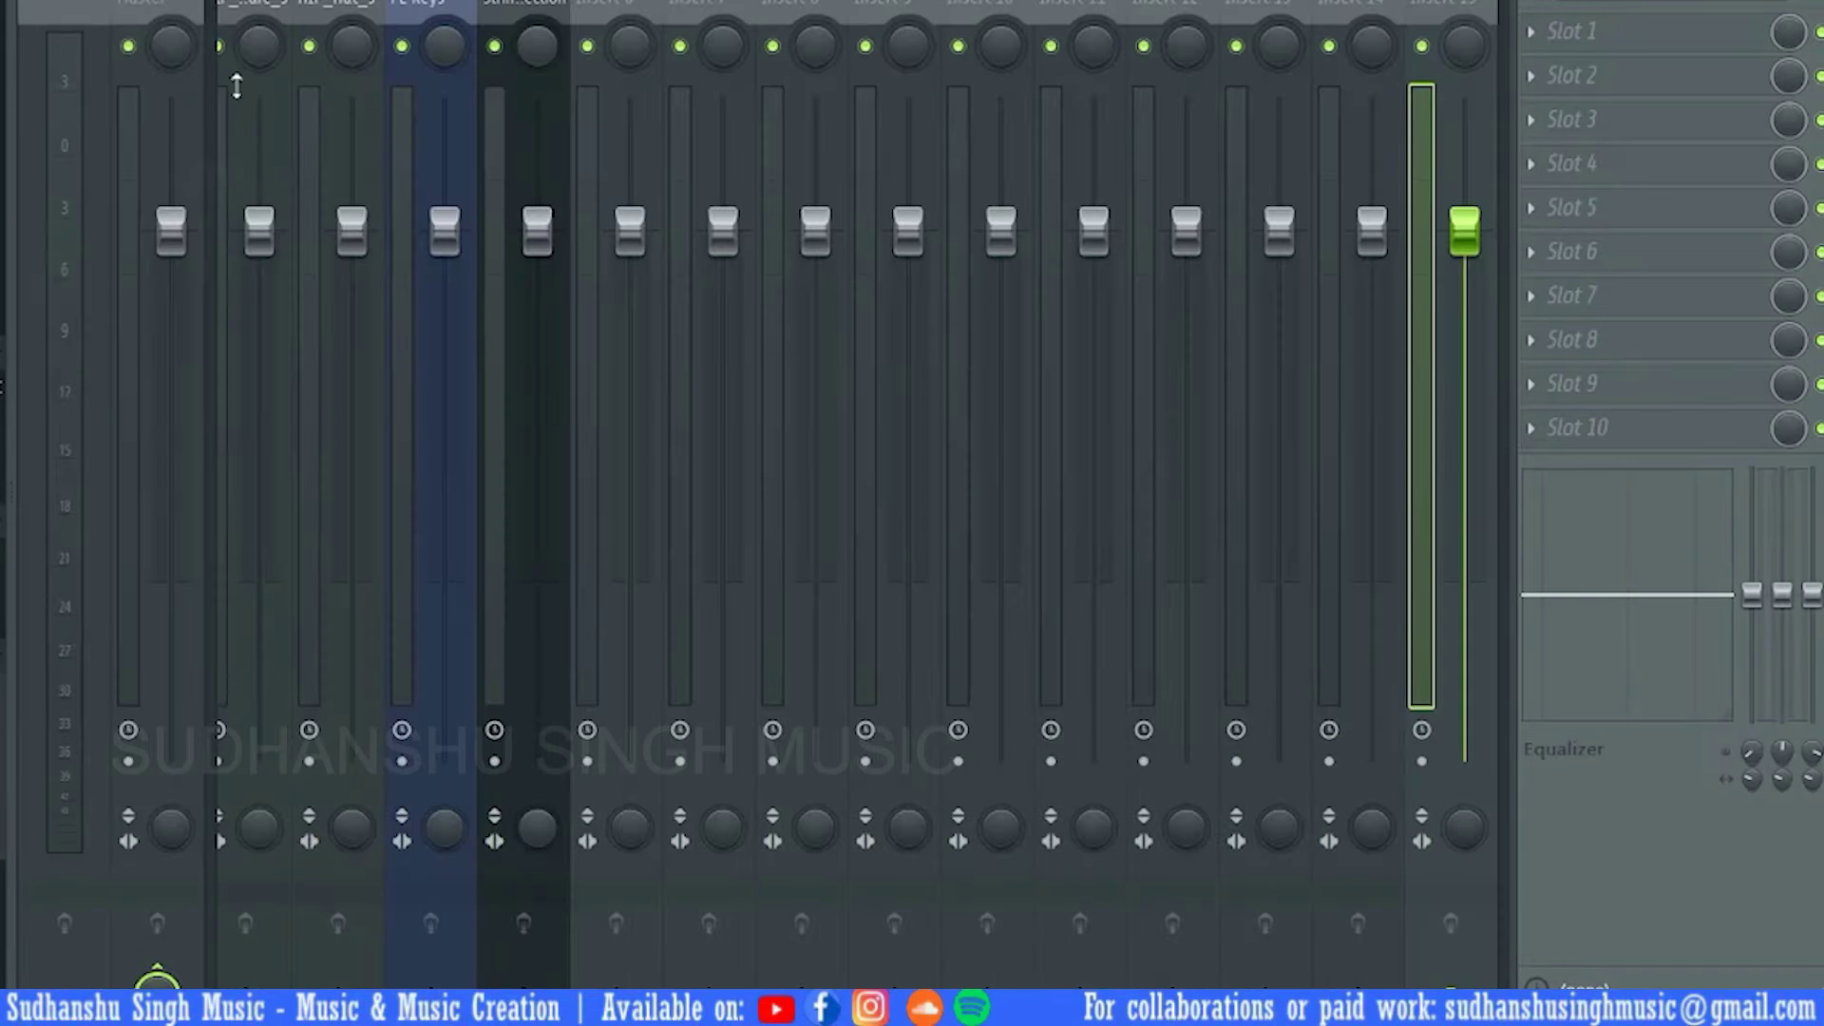
click(168, 188)
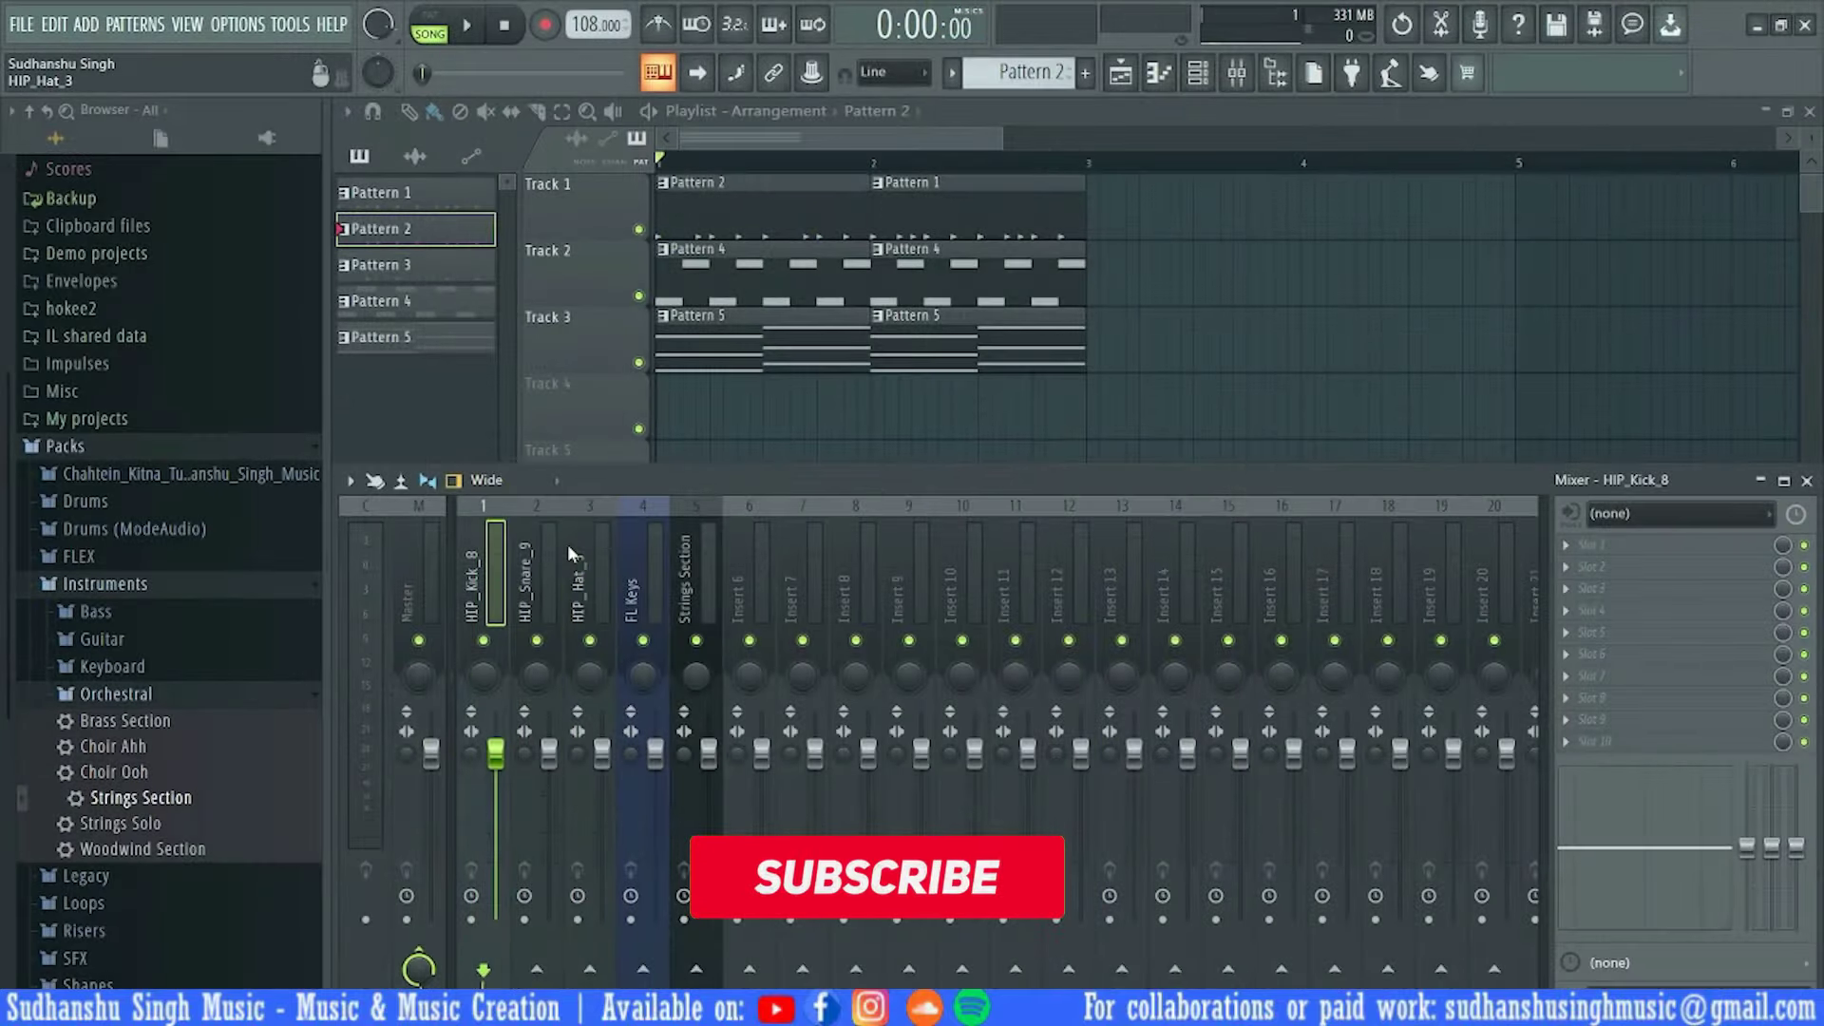
Listen to the arrangement, solo the HIP_Kick_8 mixer track and lower its fader
key(space)
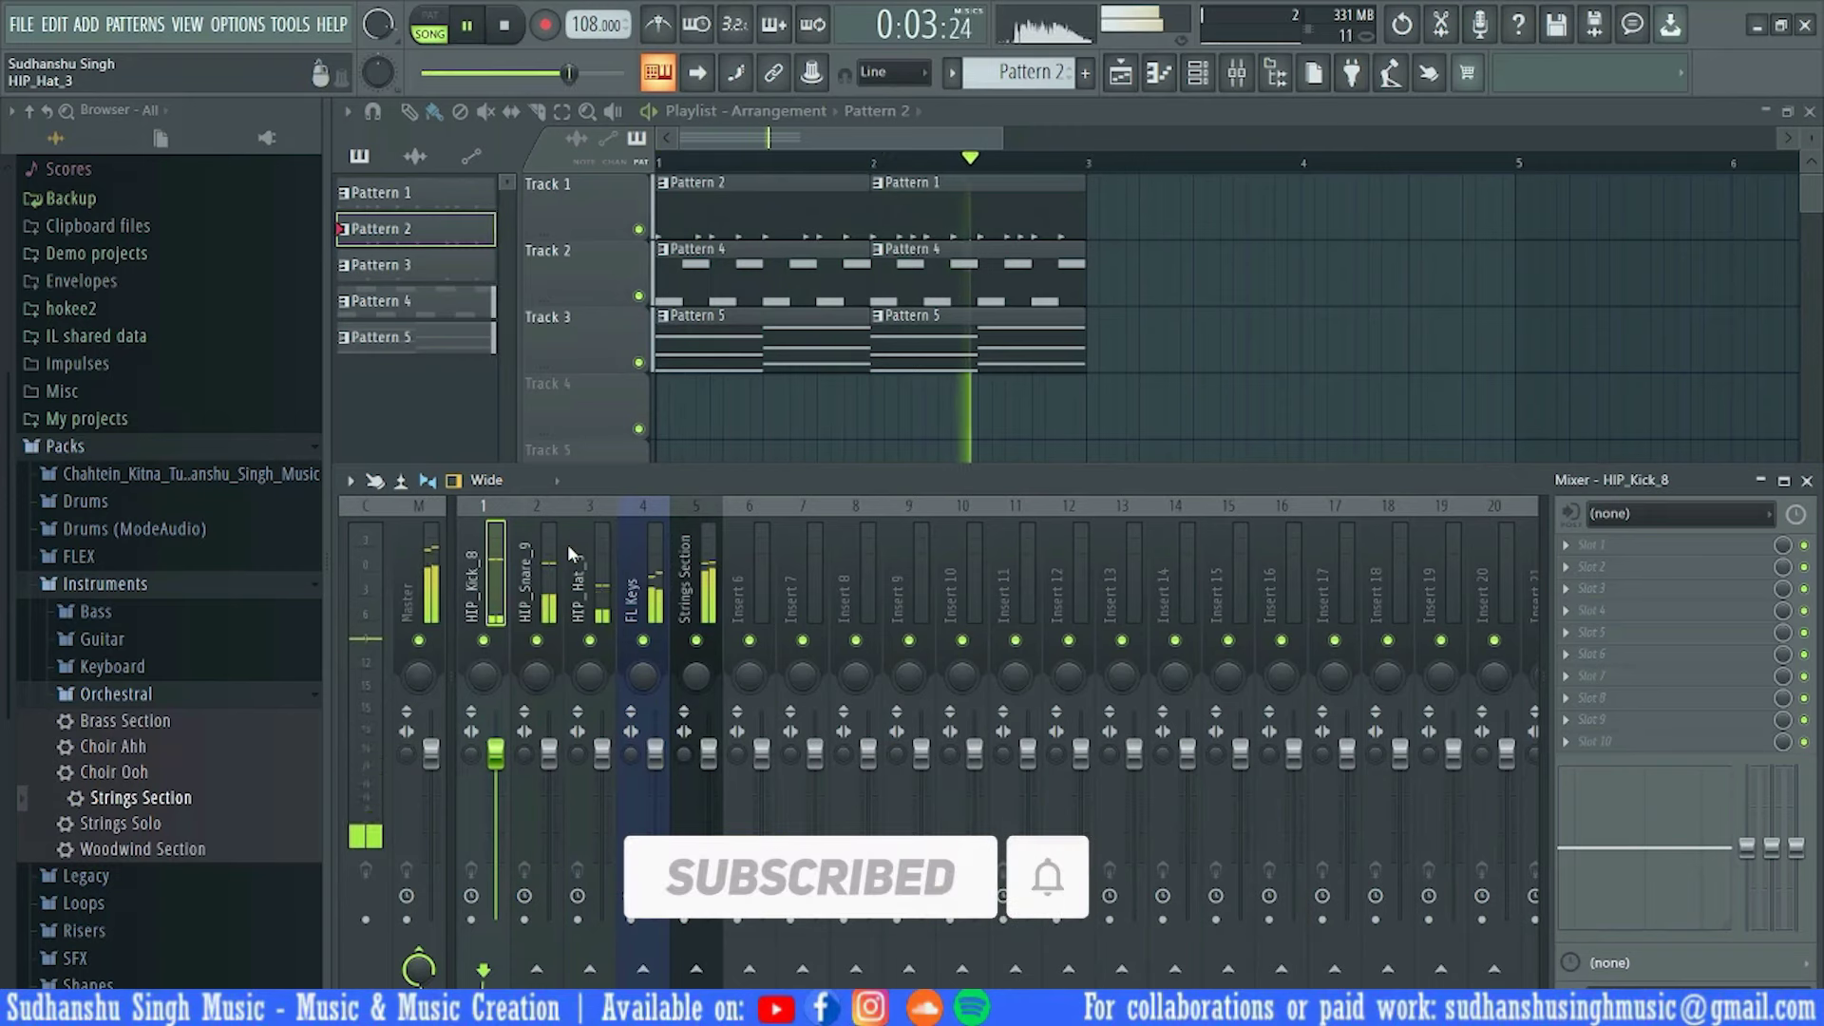
key(space)
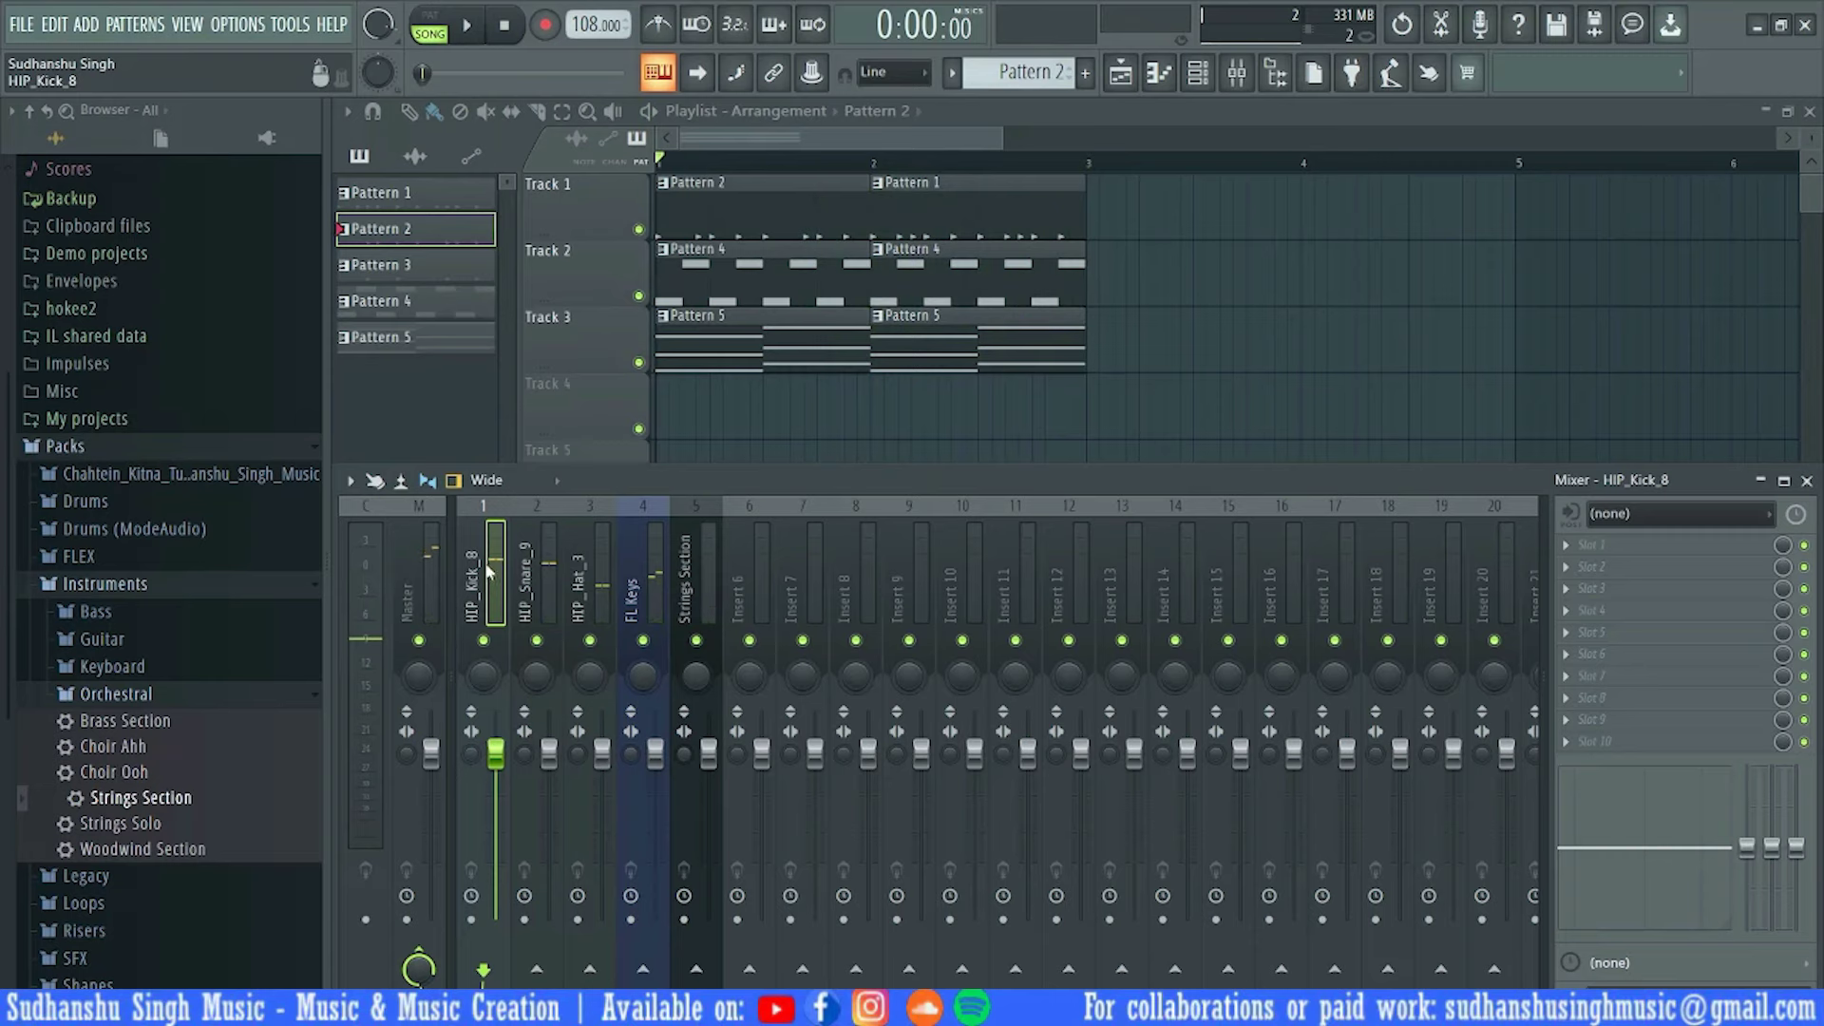
right_click(483, 640)
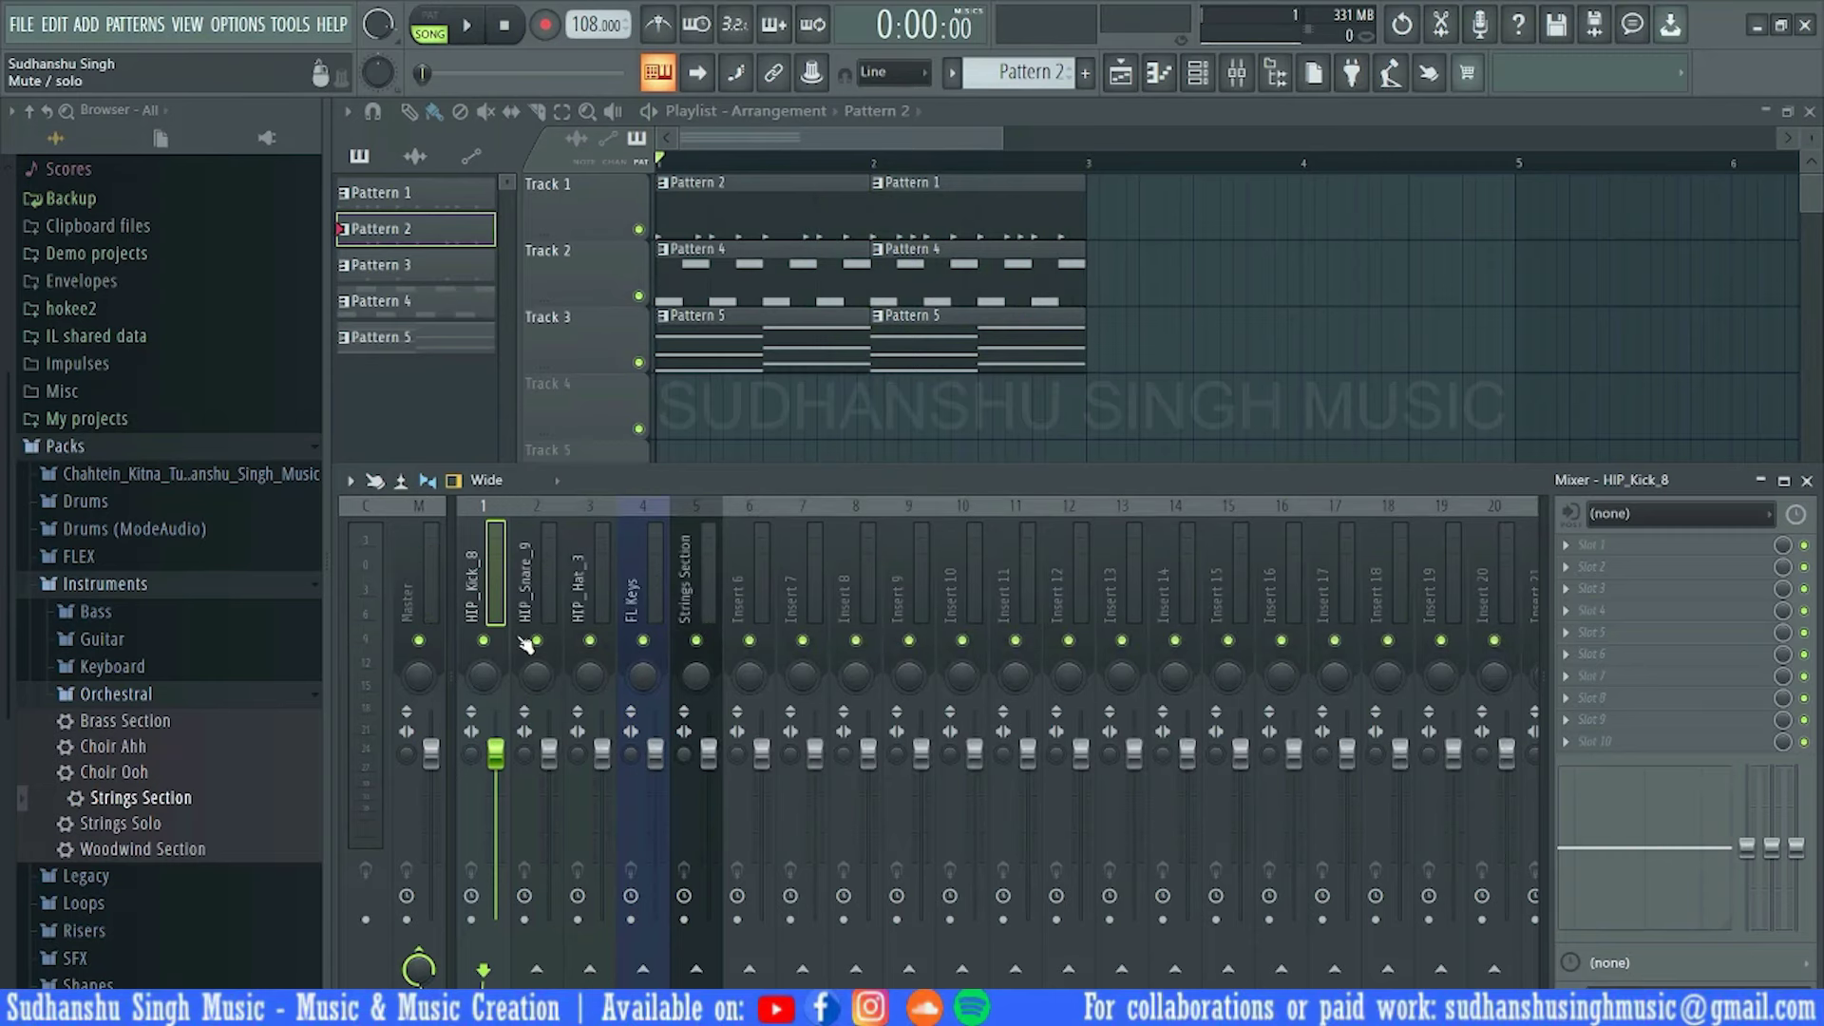
key(space)
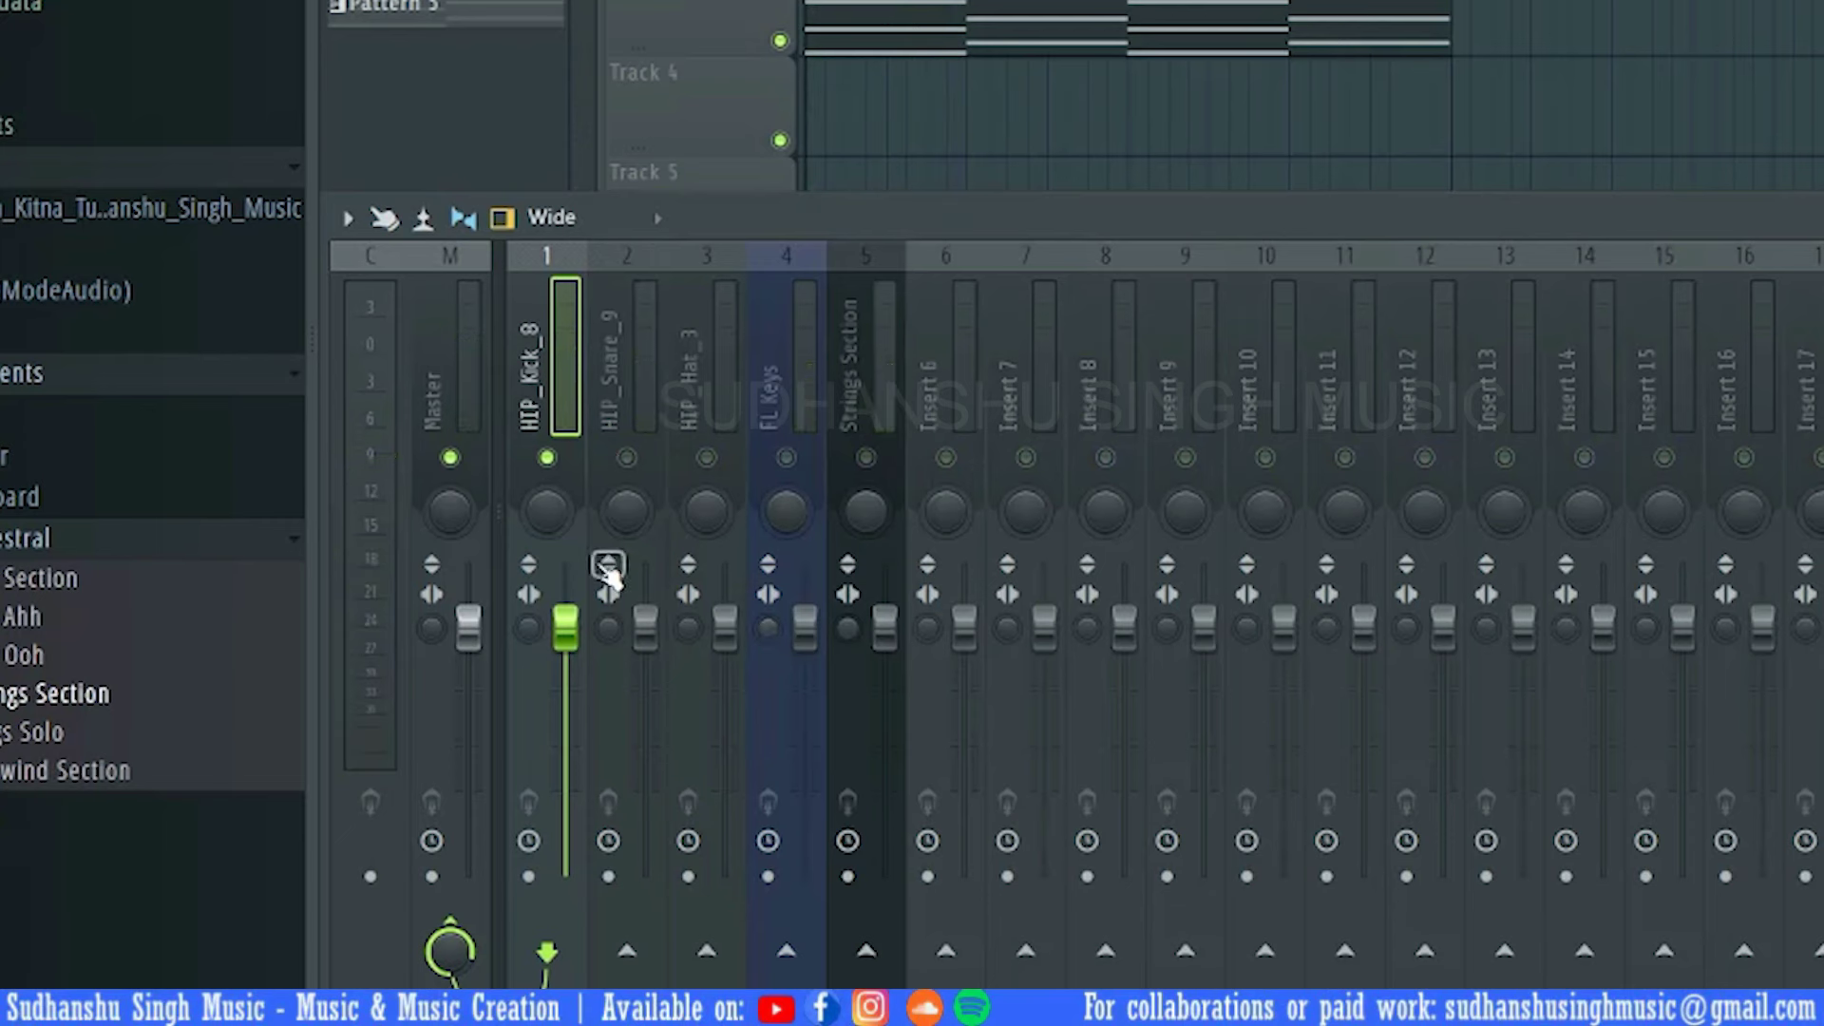
drag(575, 635, 581, 689)
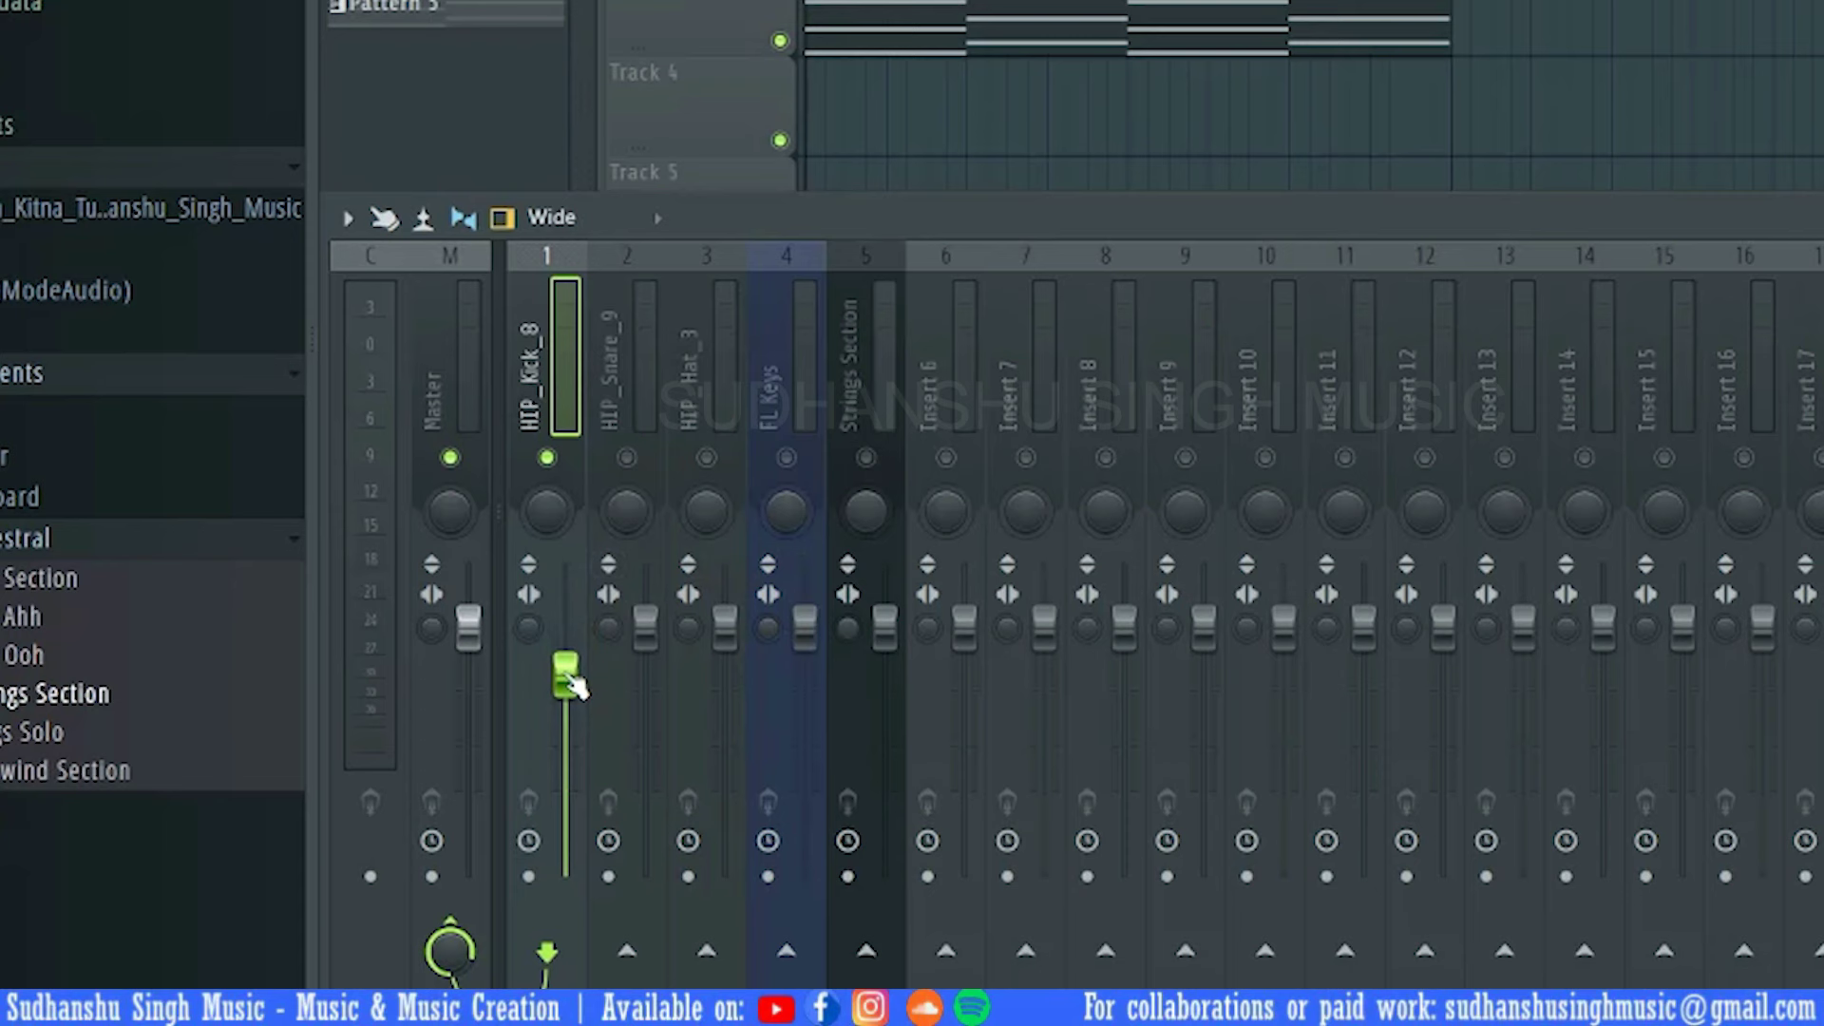
Unsolo HIP_Kick_8, raise its fader back level with the other tracks and play the full mix to check the Master meter
right_click(551, 460)
key(space)
drag(565, 669, 565, 619)
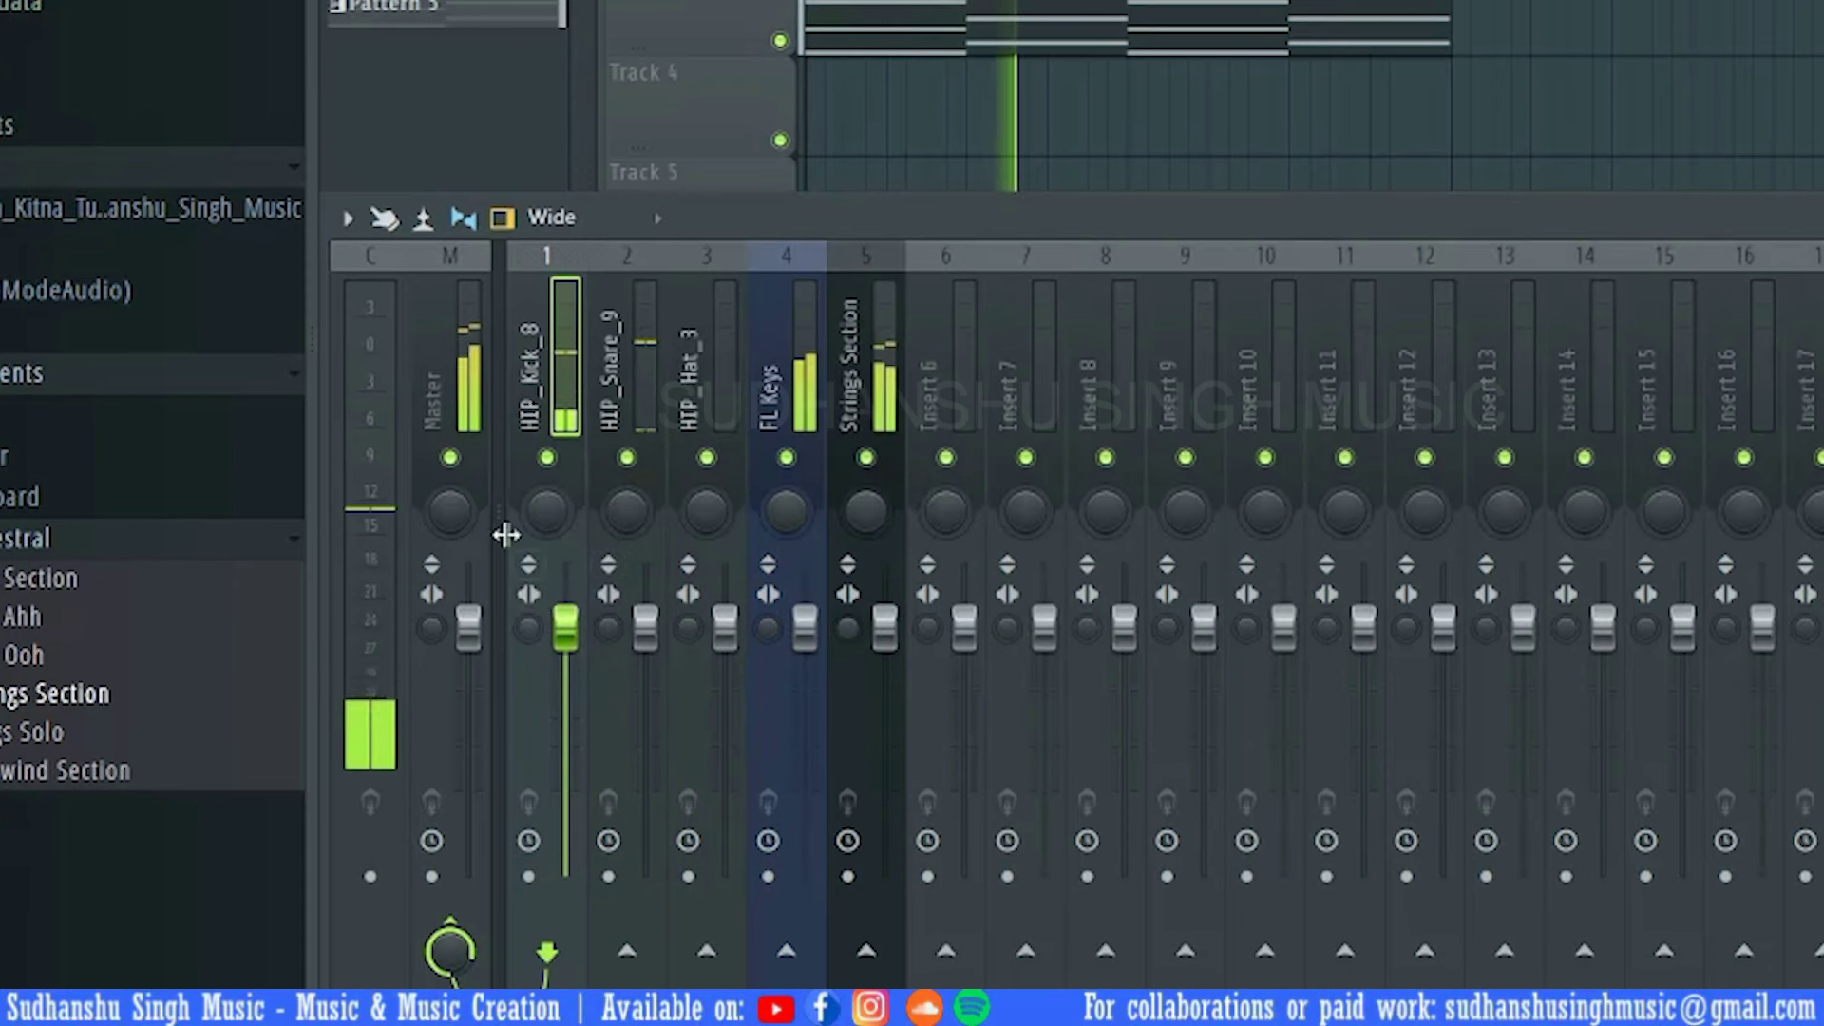
click(469, 359)
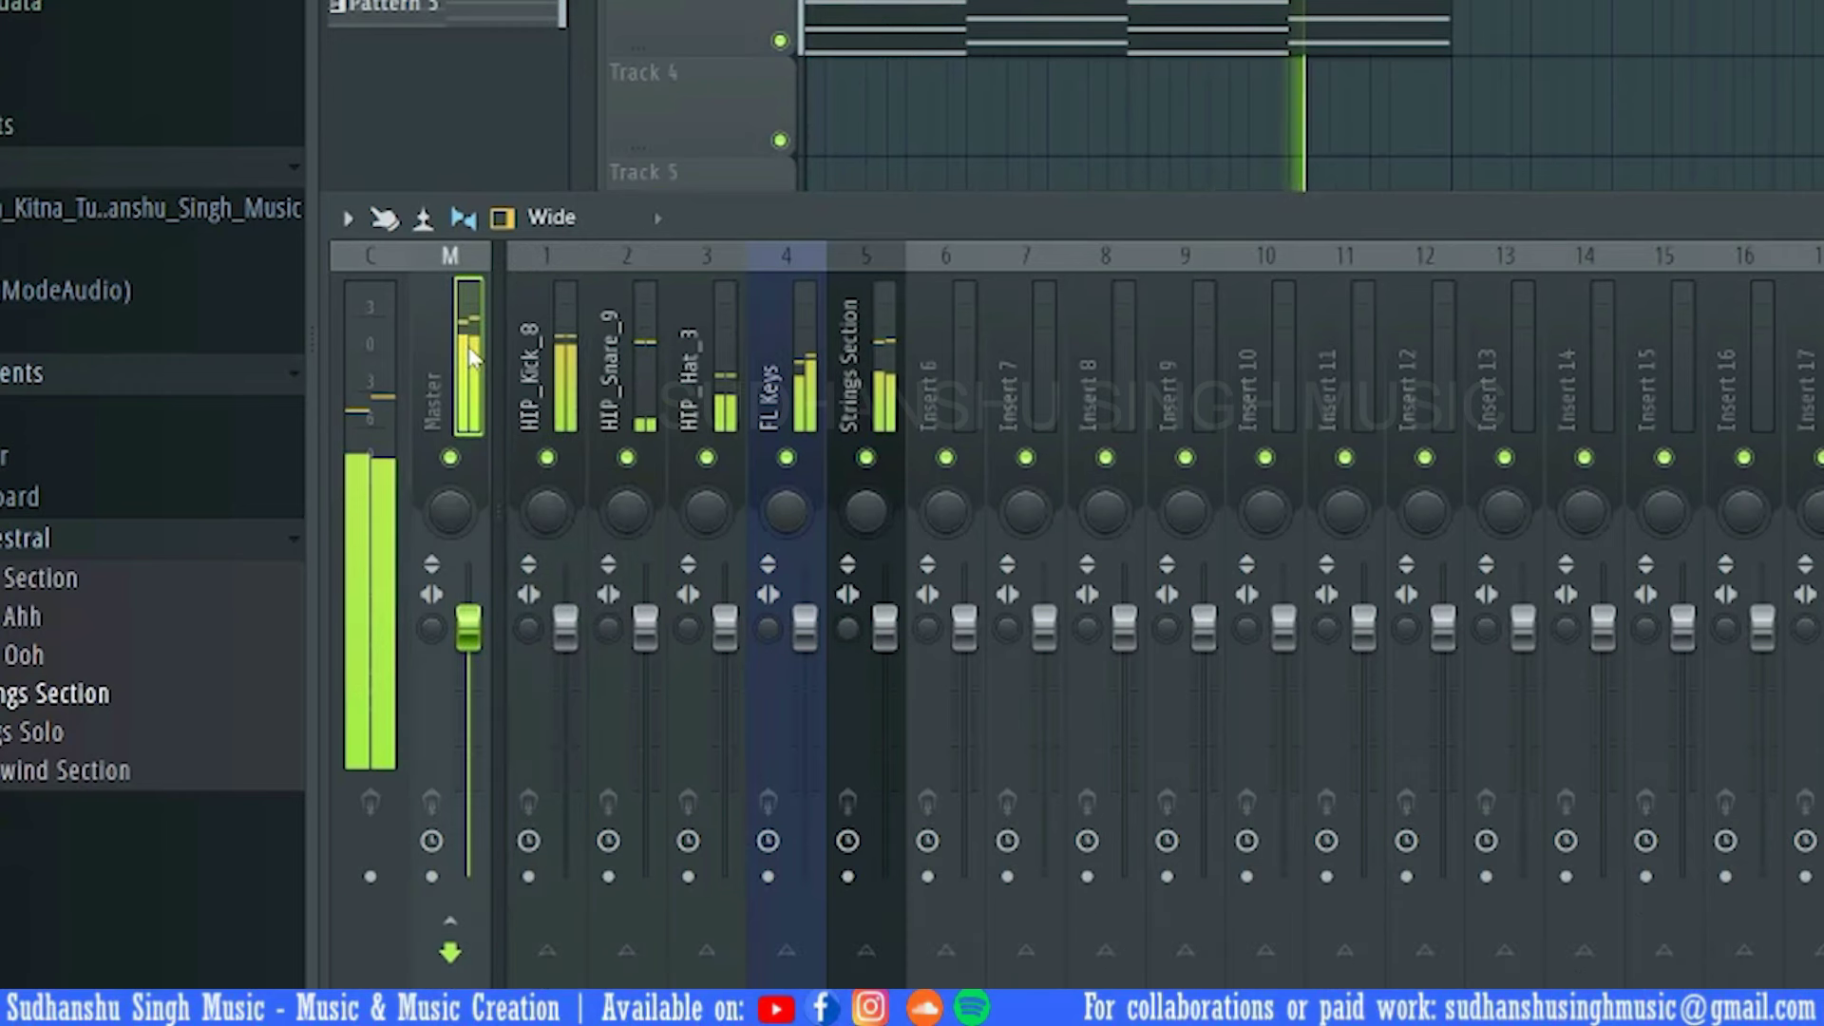
key(space)
Solo the HIP_Kick_8 track, lower its fader below the others and unmute HIP_Snare_9 alongside it
right_click(547, 458)
drag(565, 627, 565, 673)
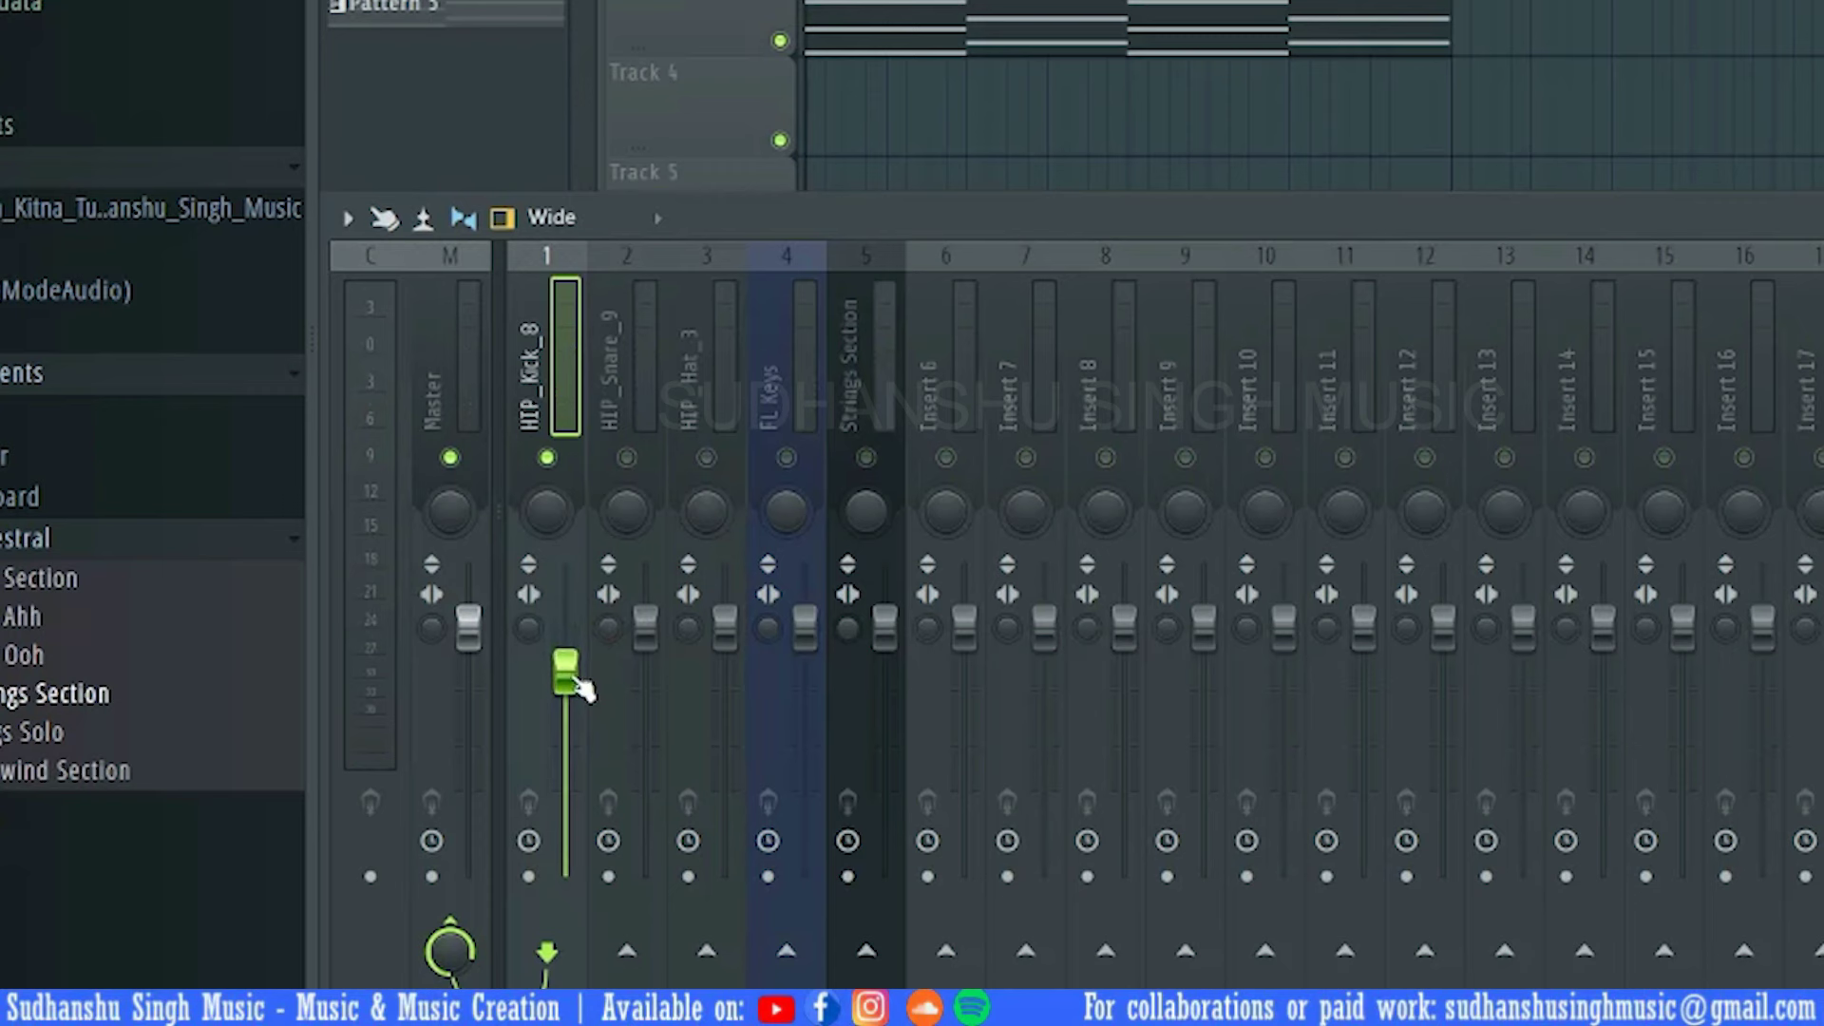
click(634, 404)
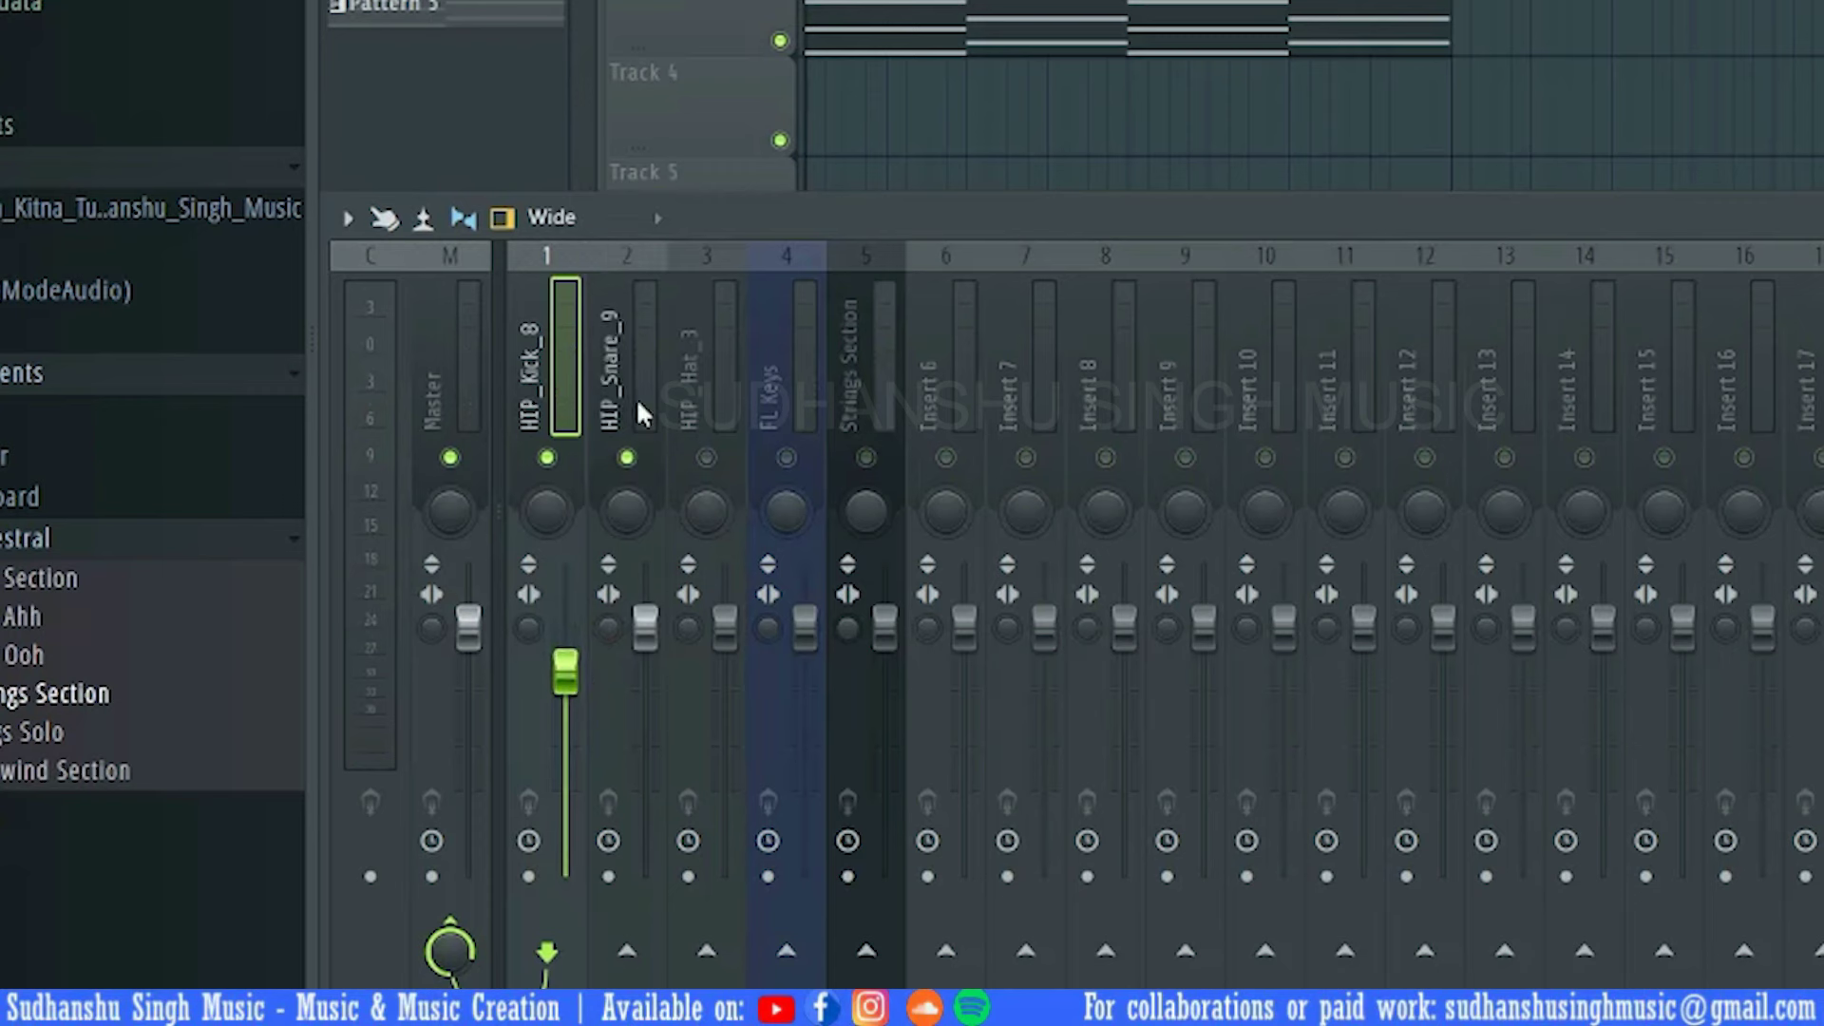
Play the kick and snare together, lower the HIP_Snare_9 fader slightly and bring the HIP_Kick_8 fader down further
key(space)
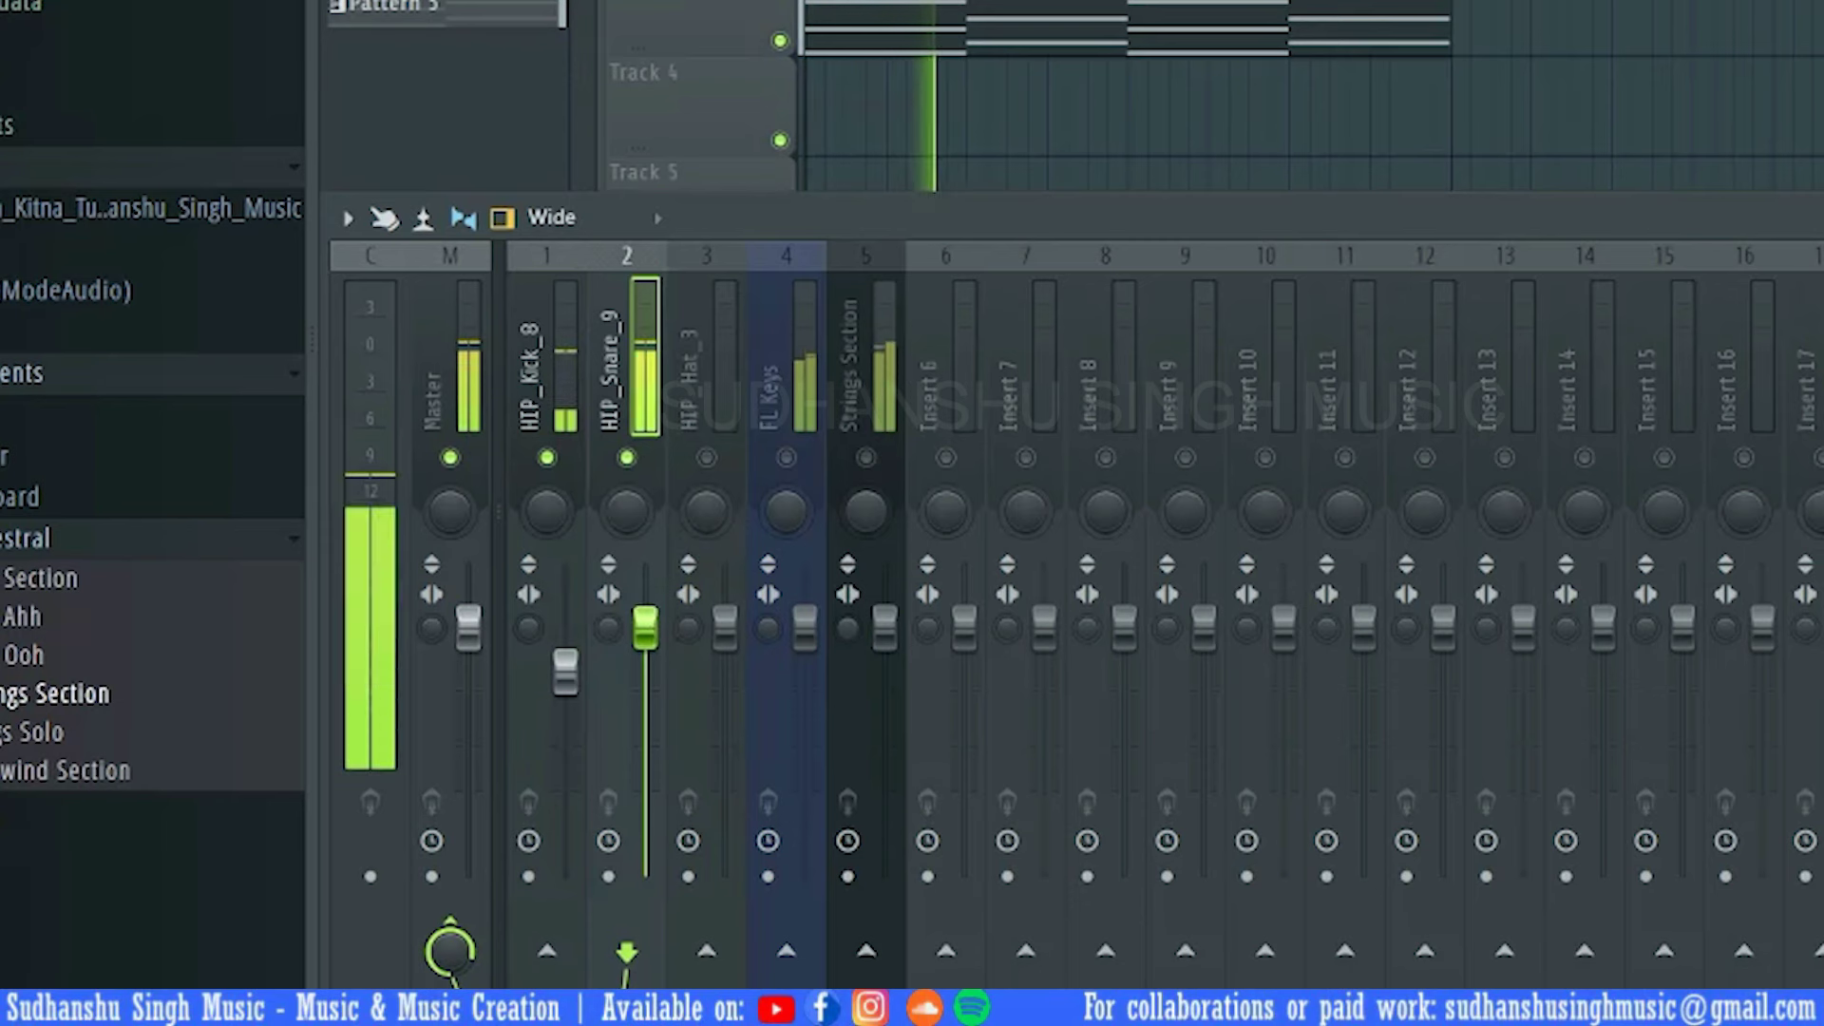
key(space)
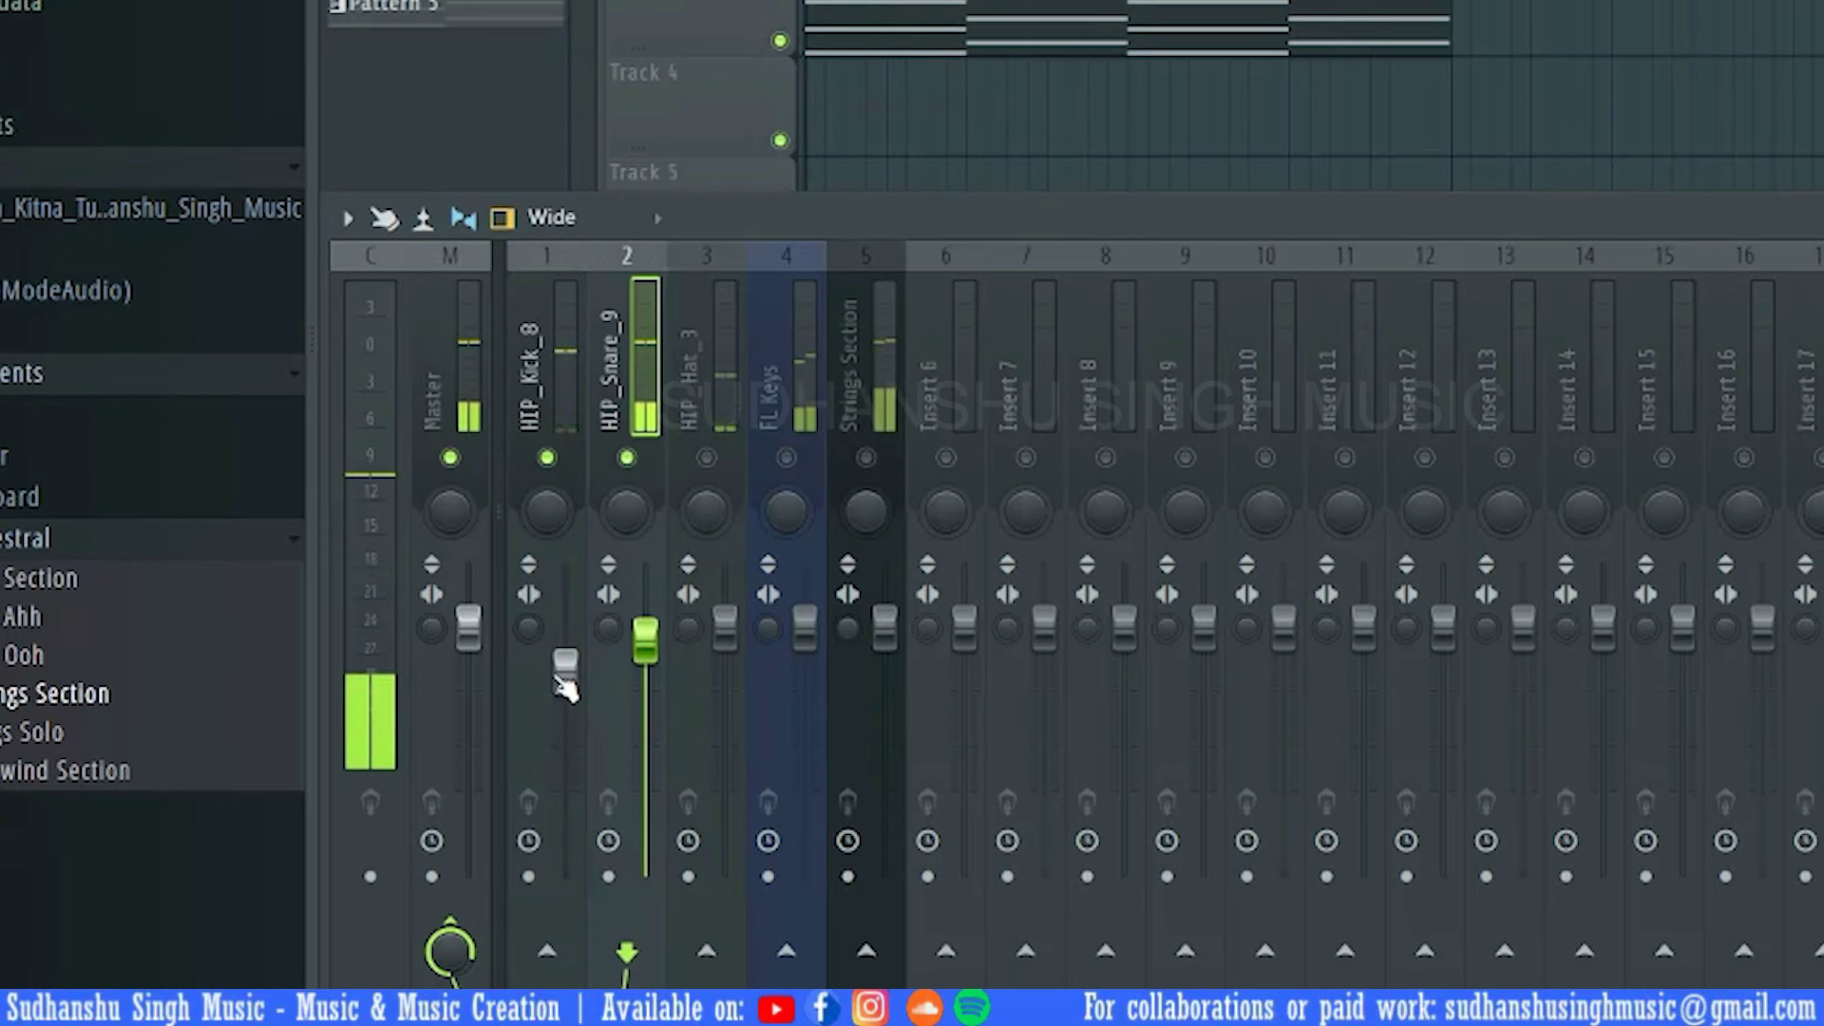
click(565, 672)
drag(565, 676, 570, 699)
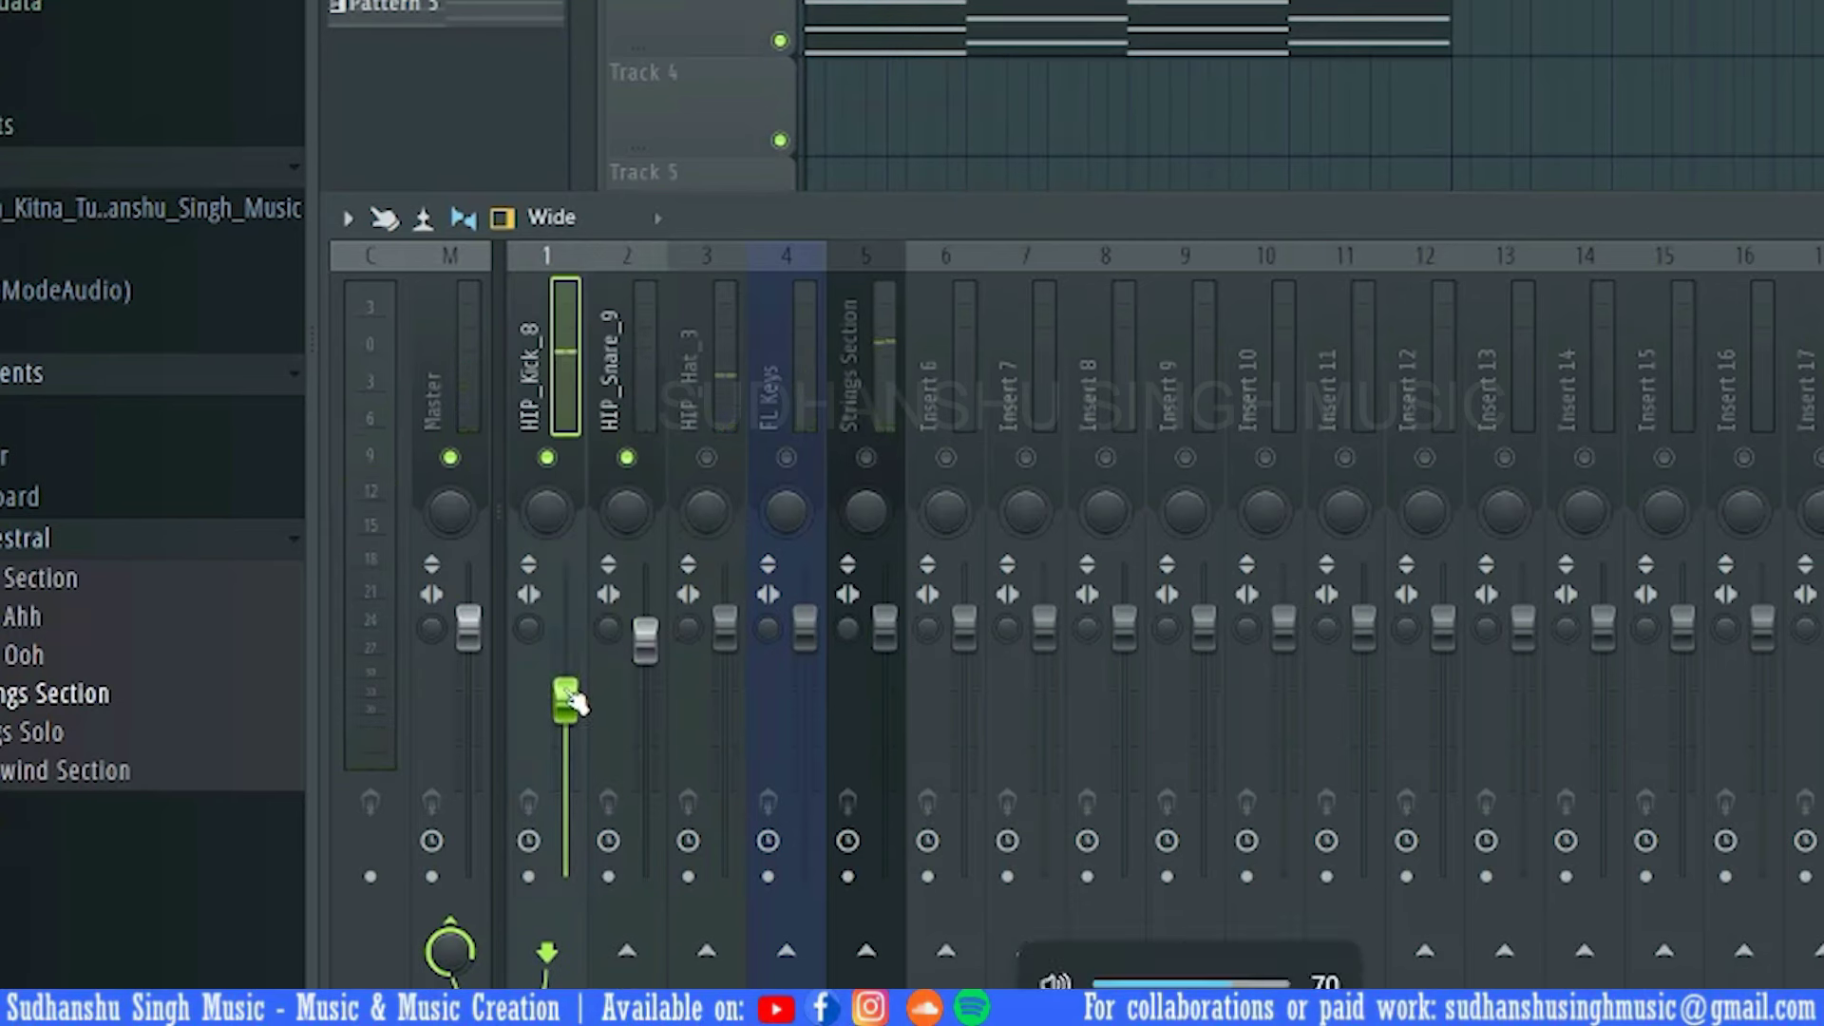
Raise the system volume to 90 and play the kick and snare while nudging the HIP_Kick_8 fader up slightly
key(XF86AudioRaiseVolume)
key(XF86AudioRaiseVolume)
key(XF86AudioRaiseVolume)
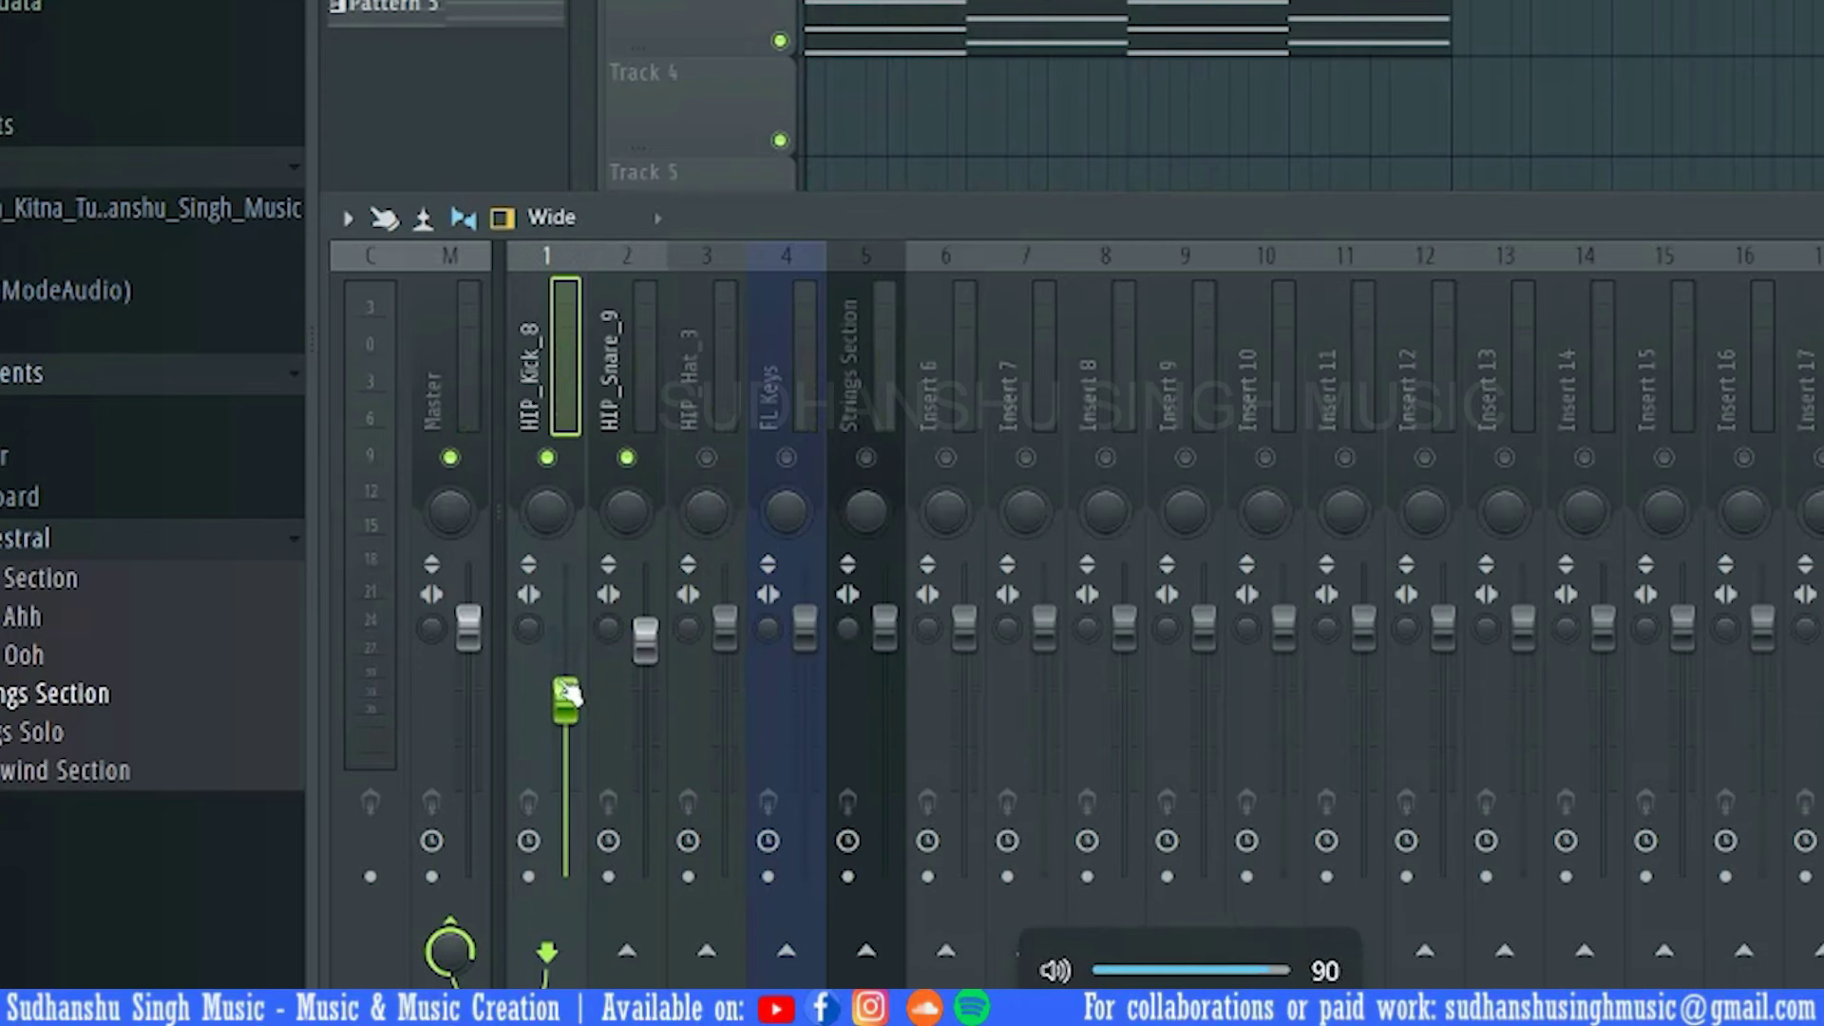
key(space)
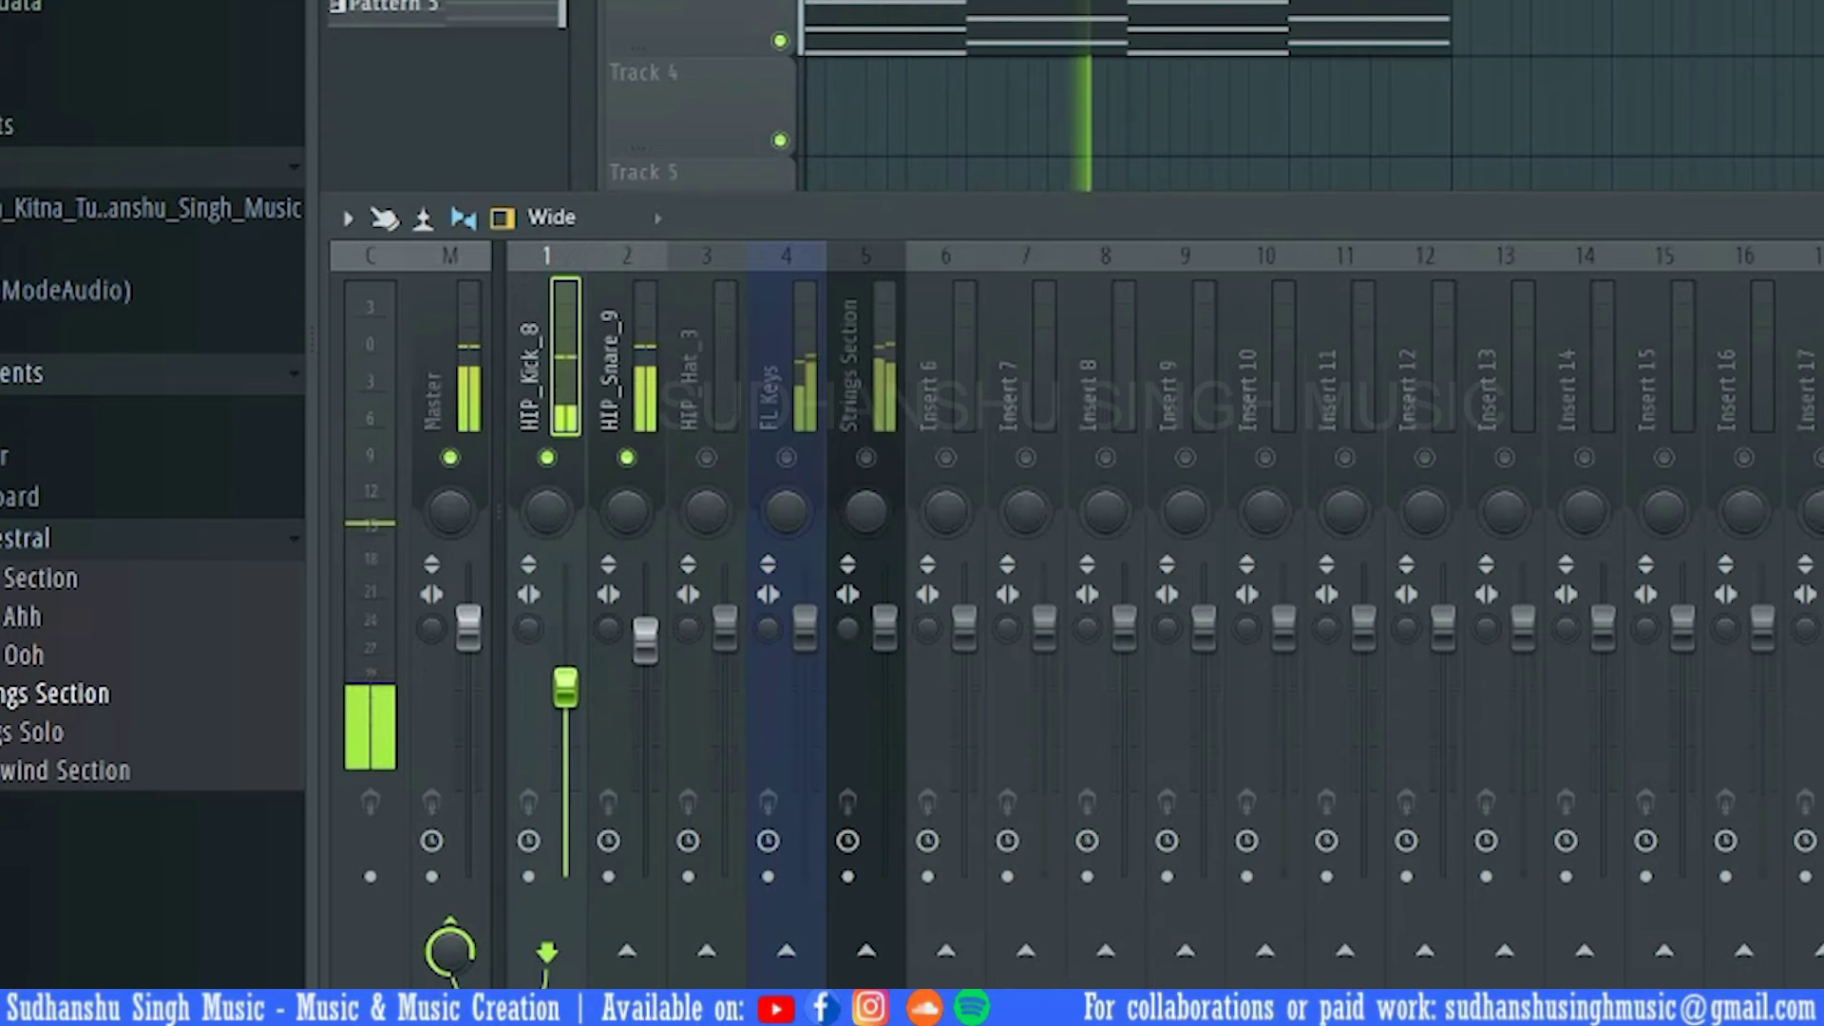
Nudge the HIP_Kick_8 fader up slightly, then unmute HIP_Hat_3 and lower its fader well below the kick during playback
drag(565, 686, 565, 677)
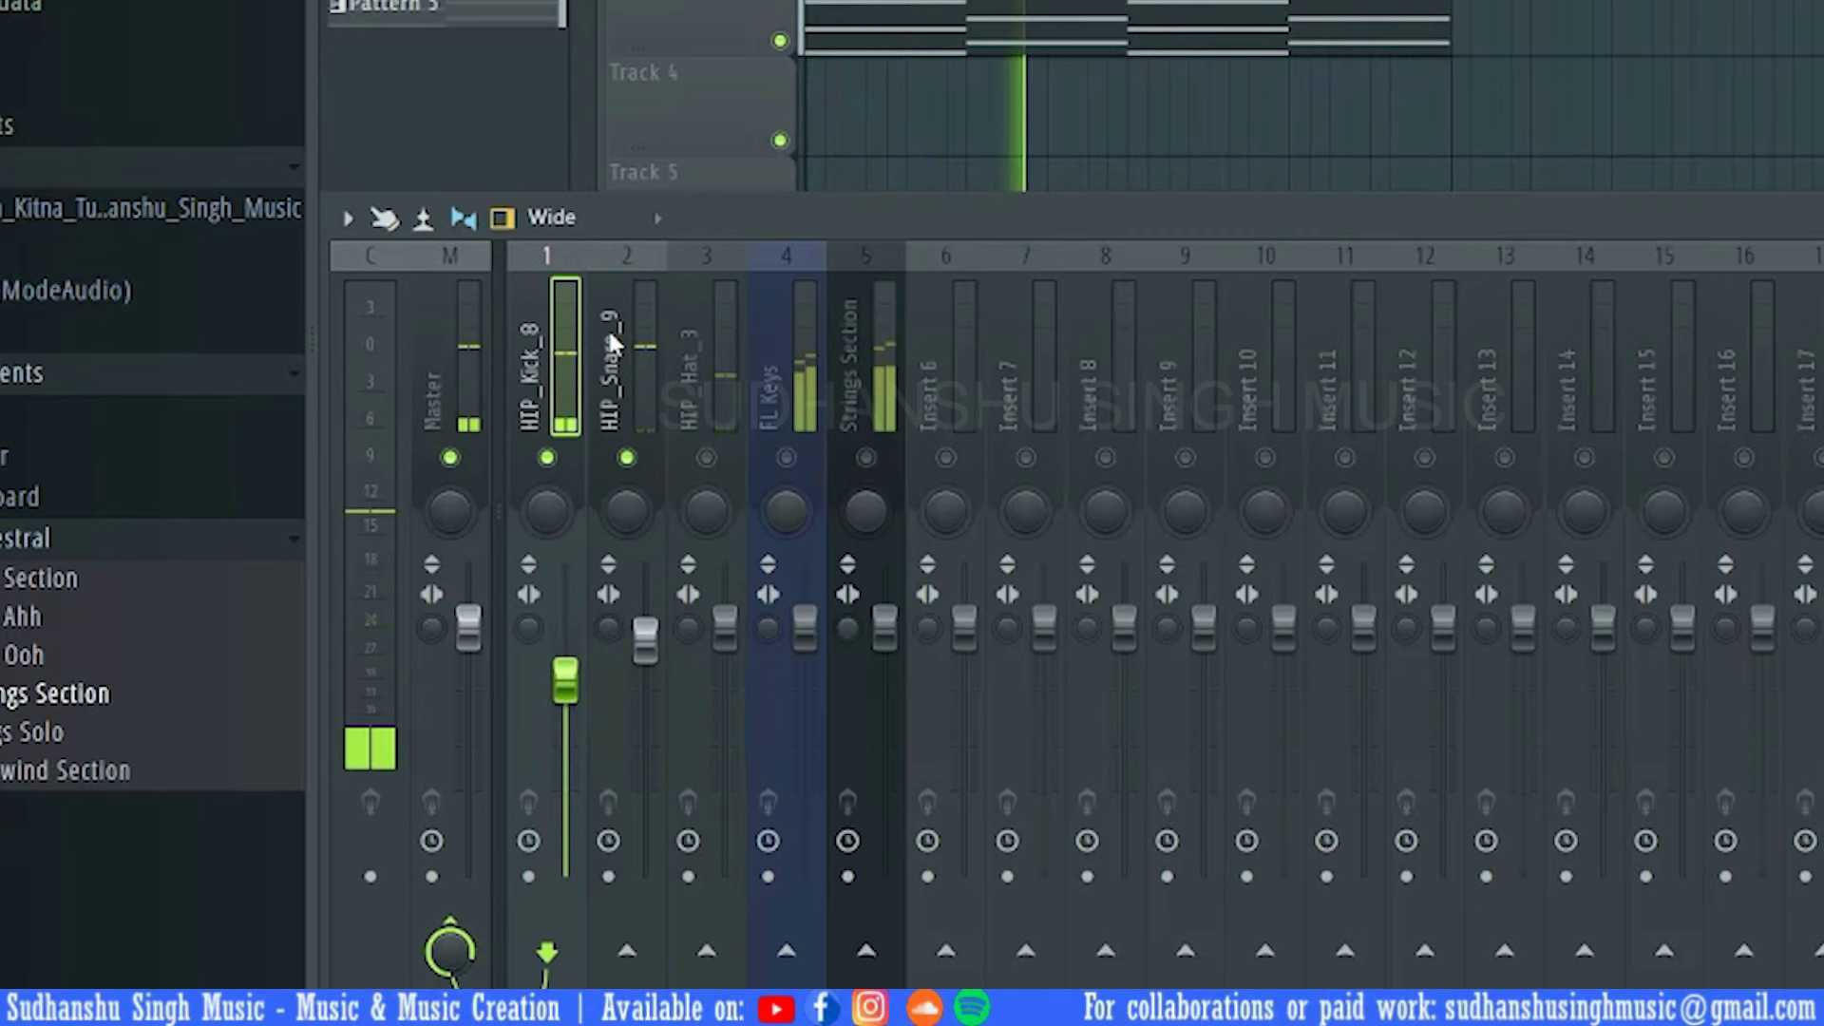
key(space)
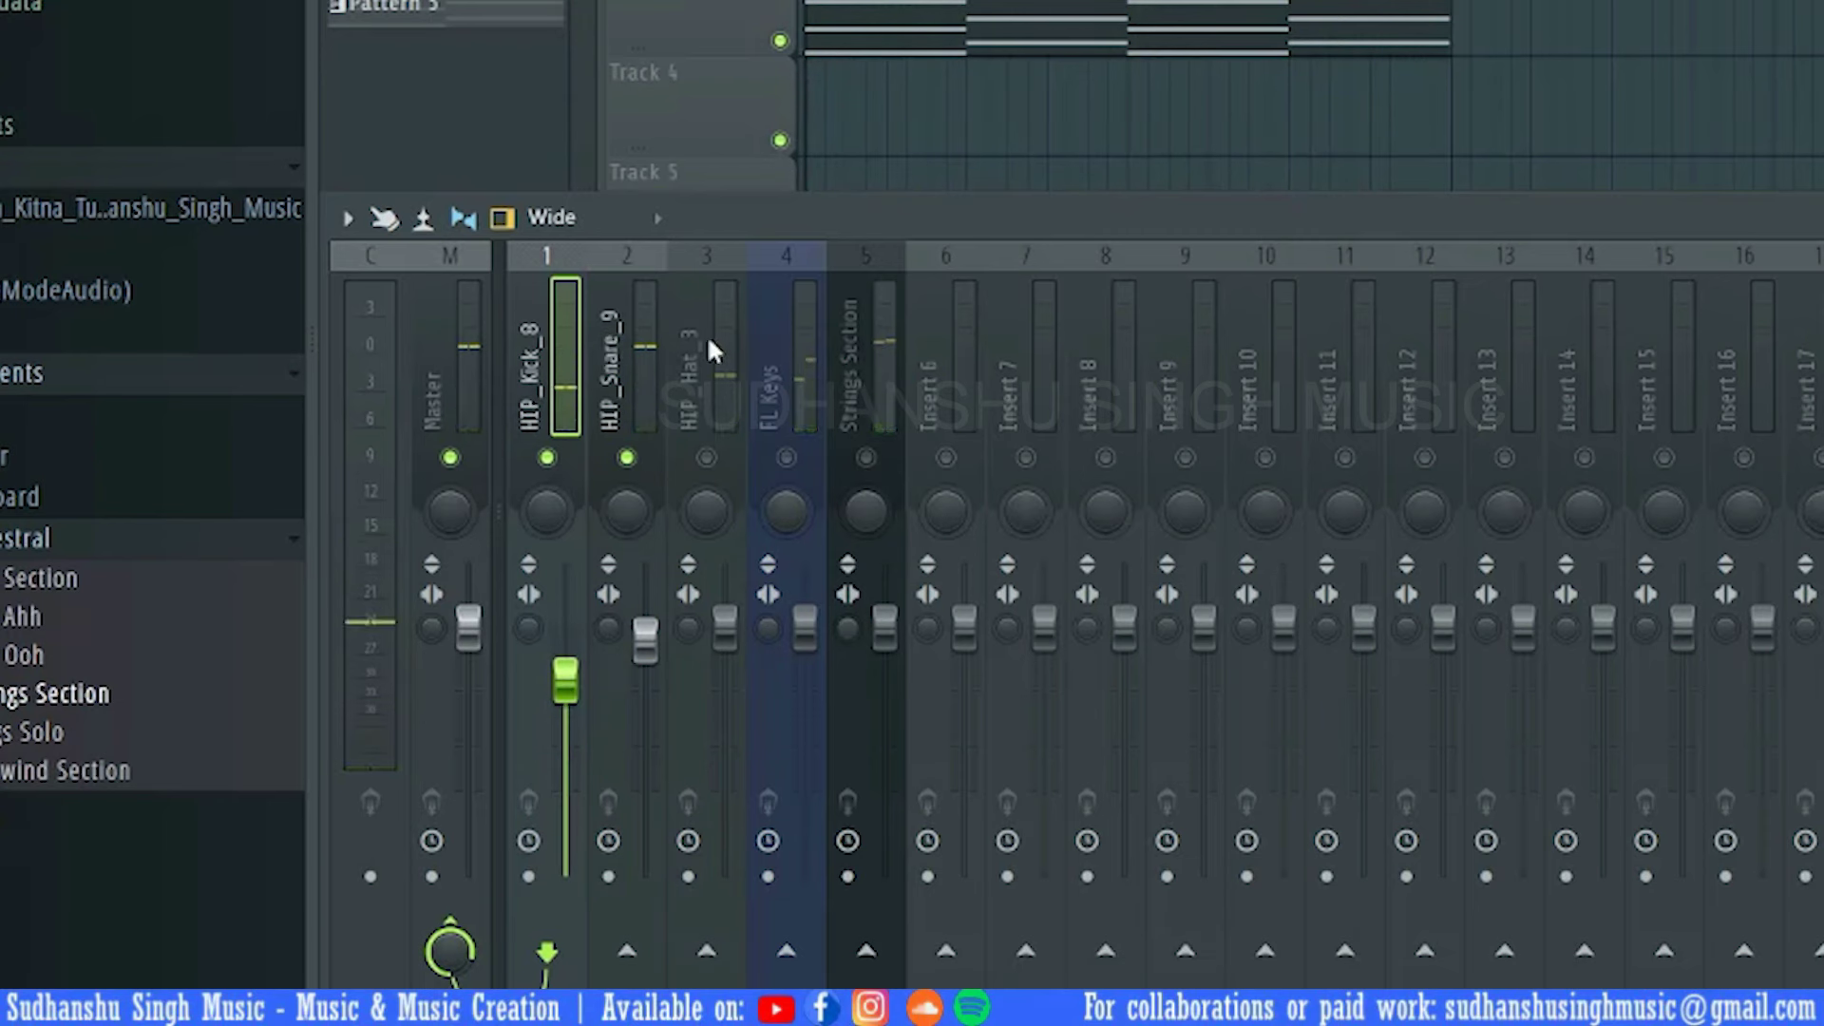
key(space)
drag(725, 622, 725, 741)
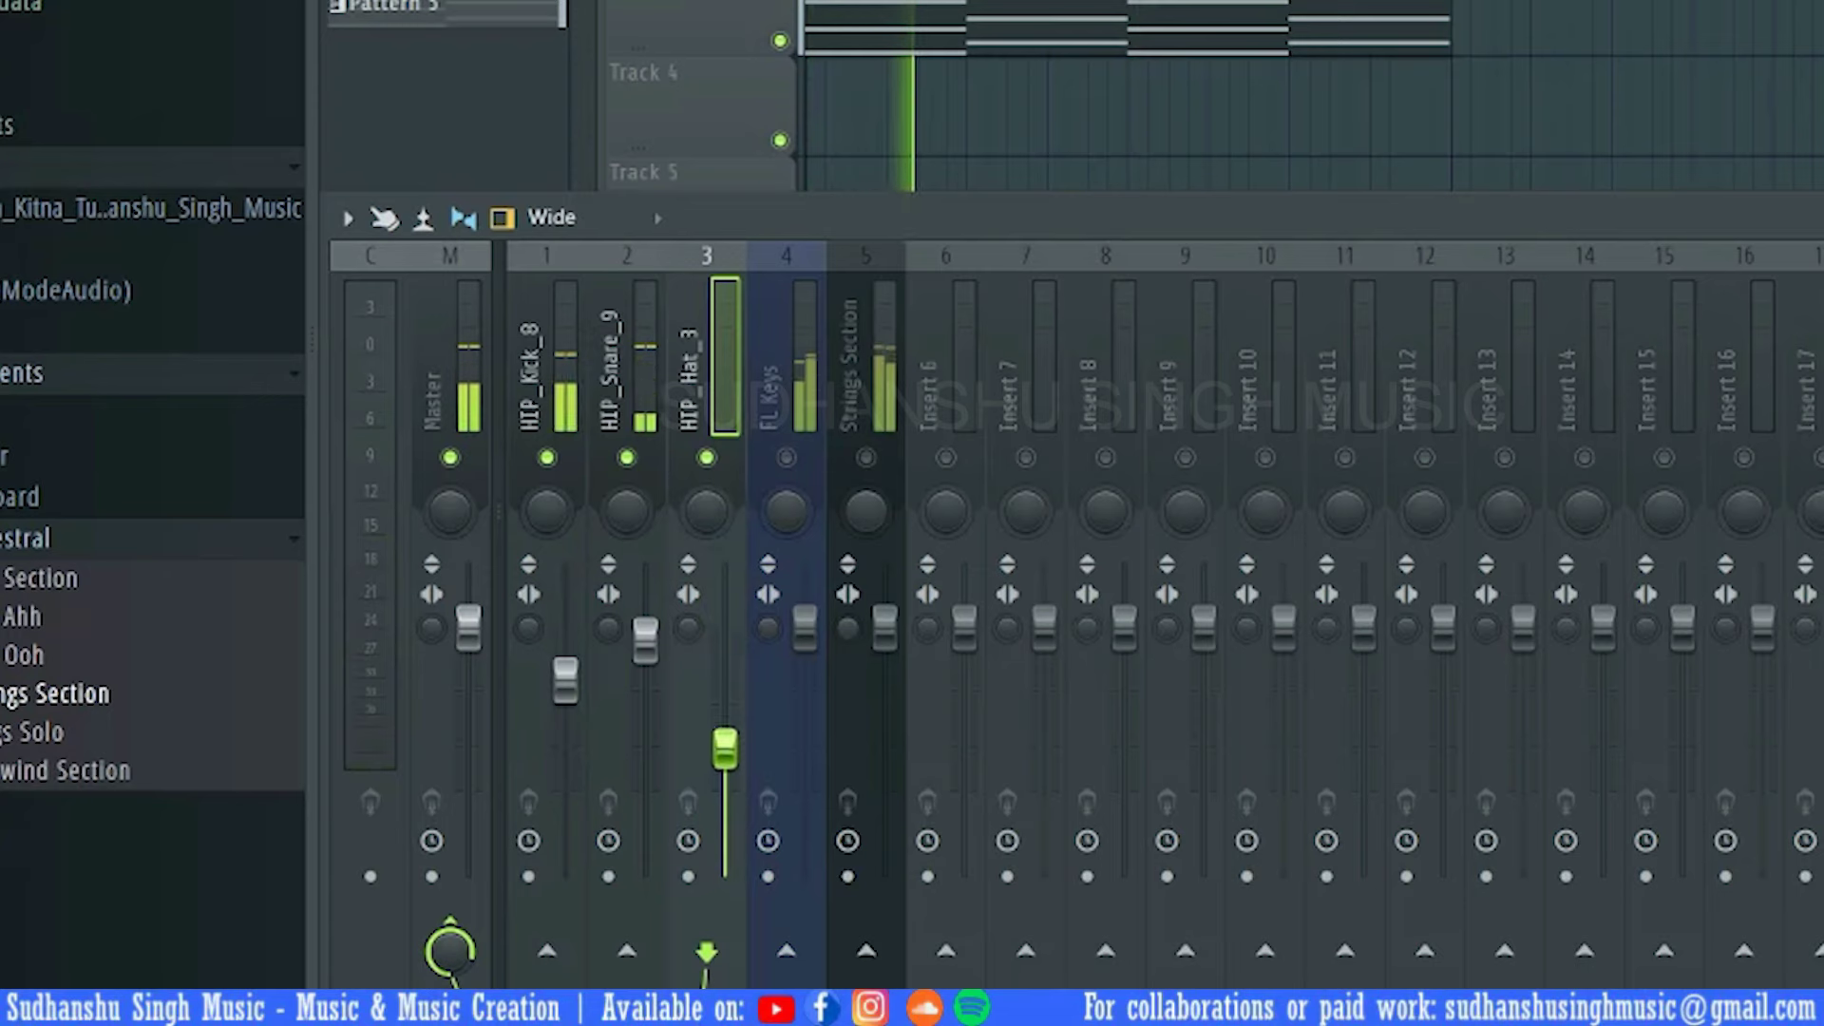
key(space)
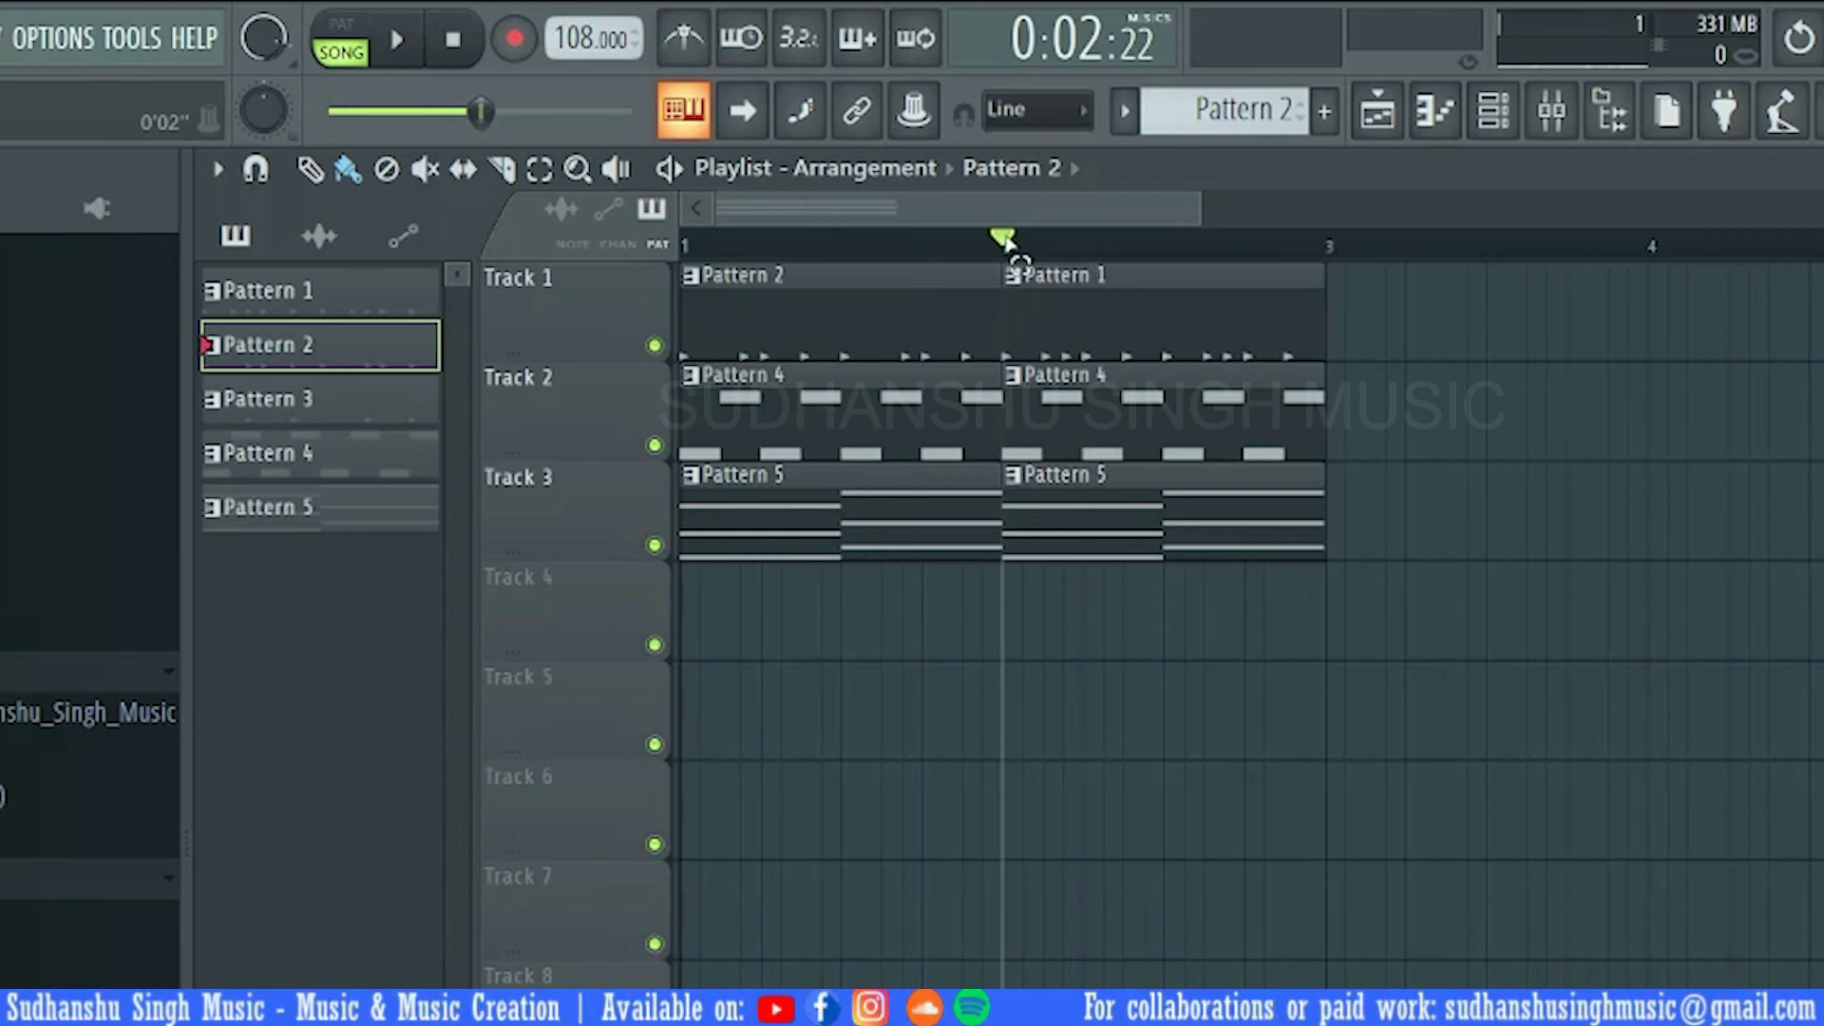
Select bar 2 of the playlist as the playback range and raise the HIP_Hat_3 fader level with HIP_Kick_8 while it plays
drag(1007, 242, 1341, 249)
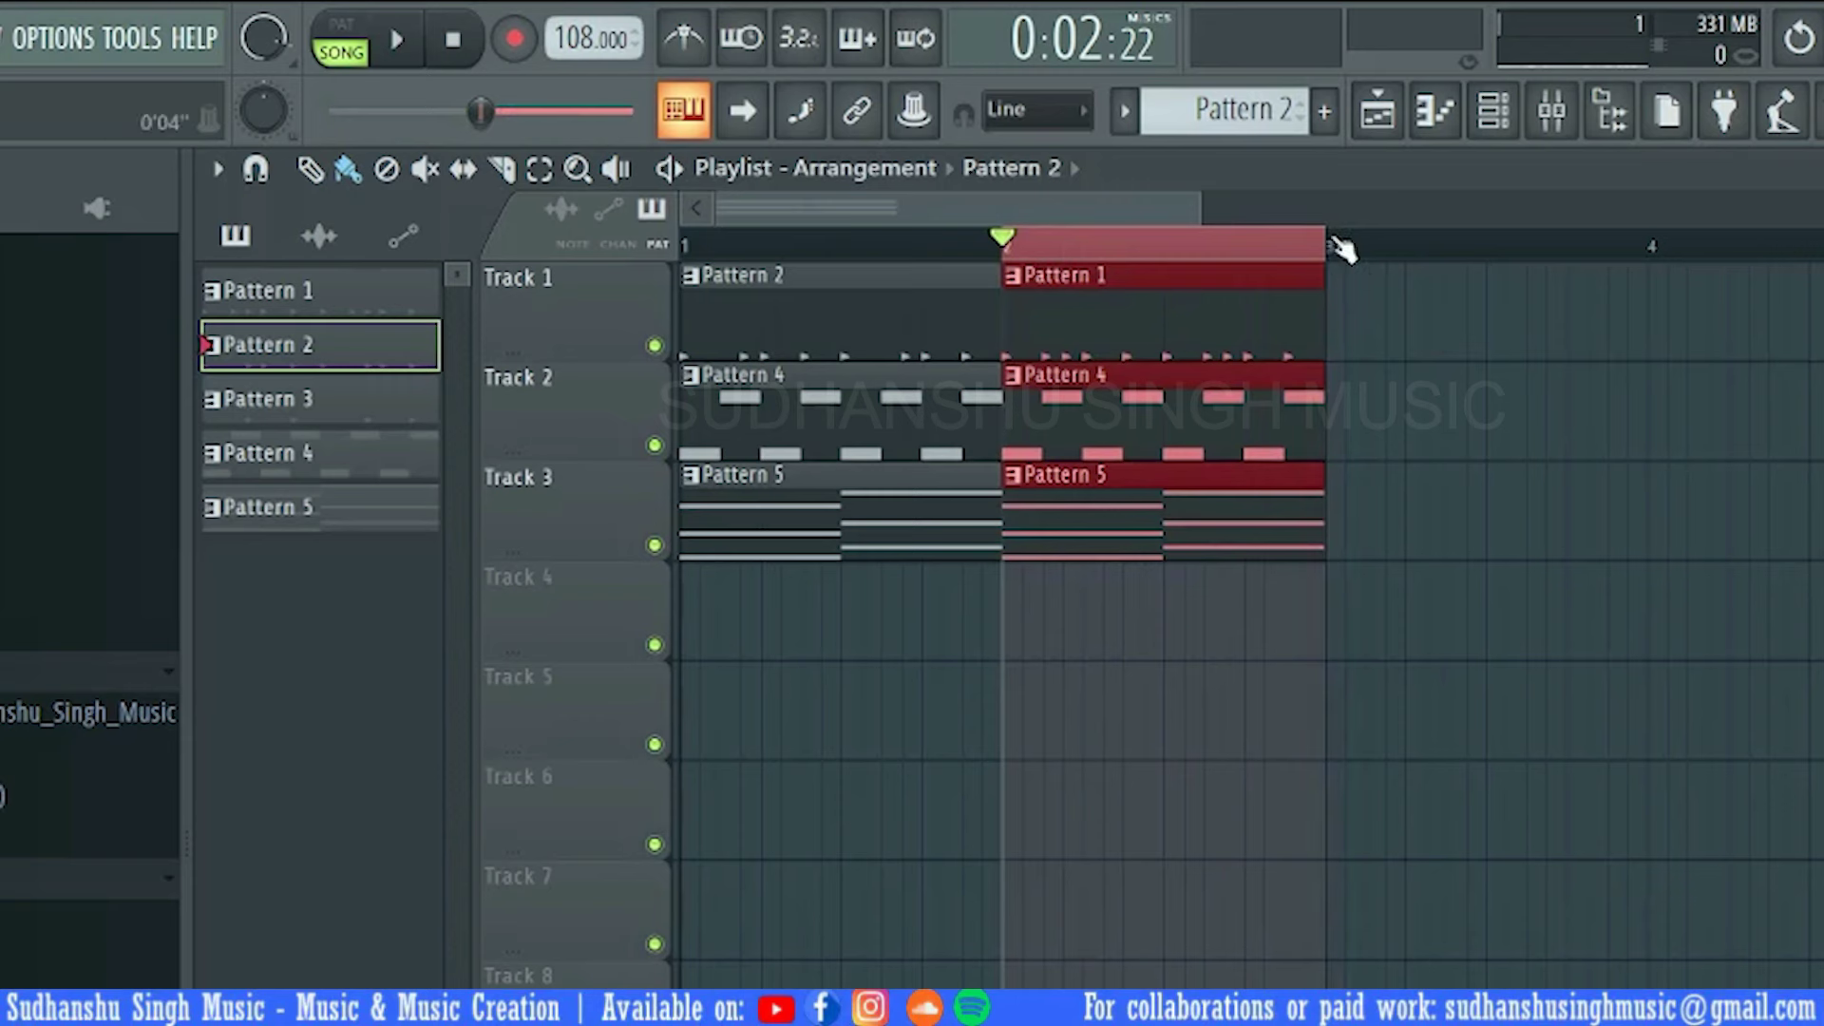
click(1201, 659)
click(1567, 122)
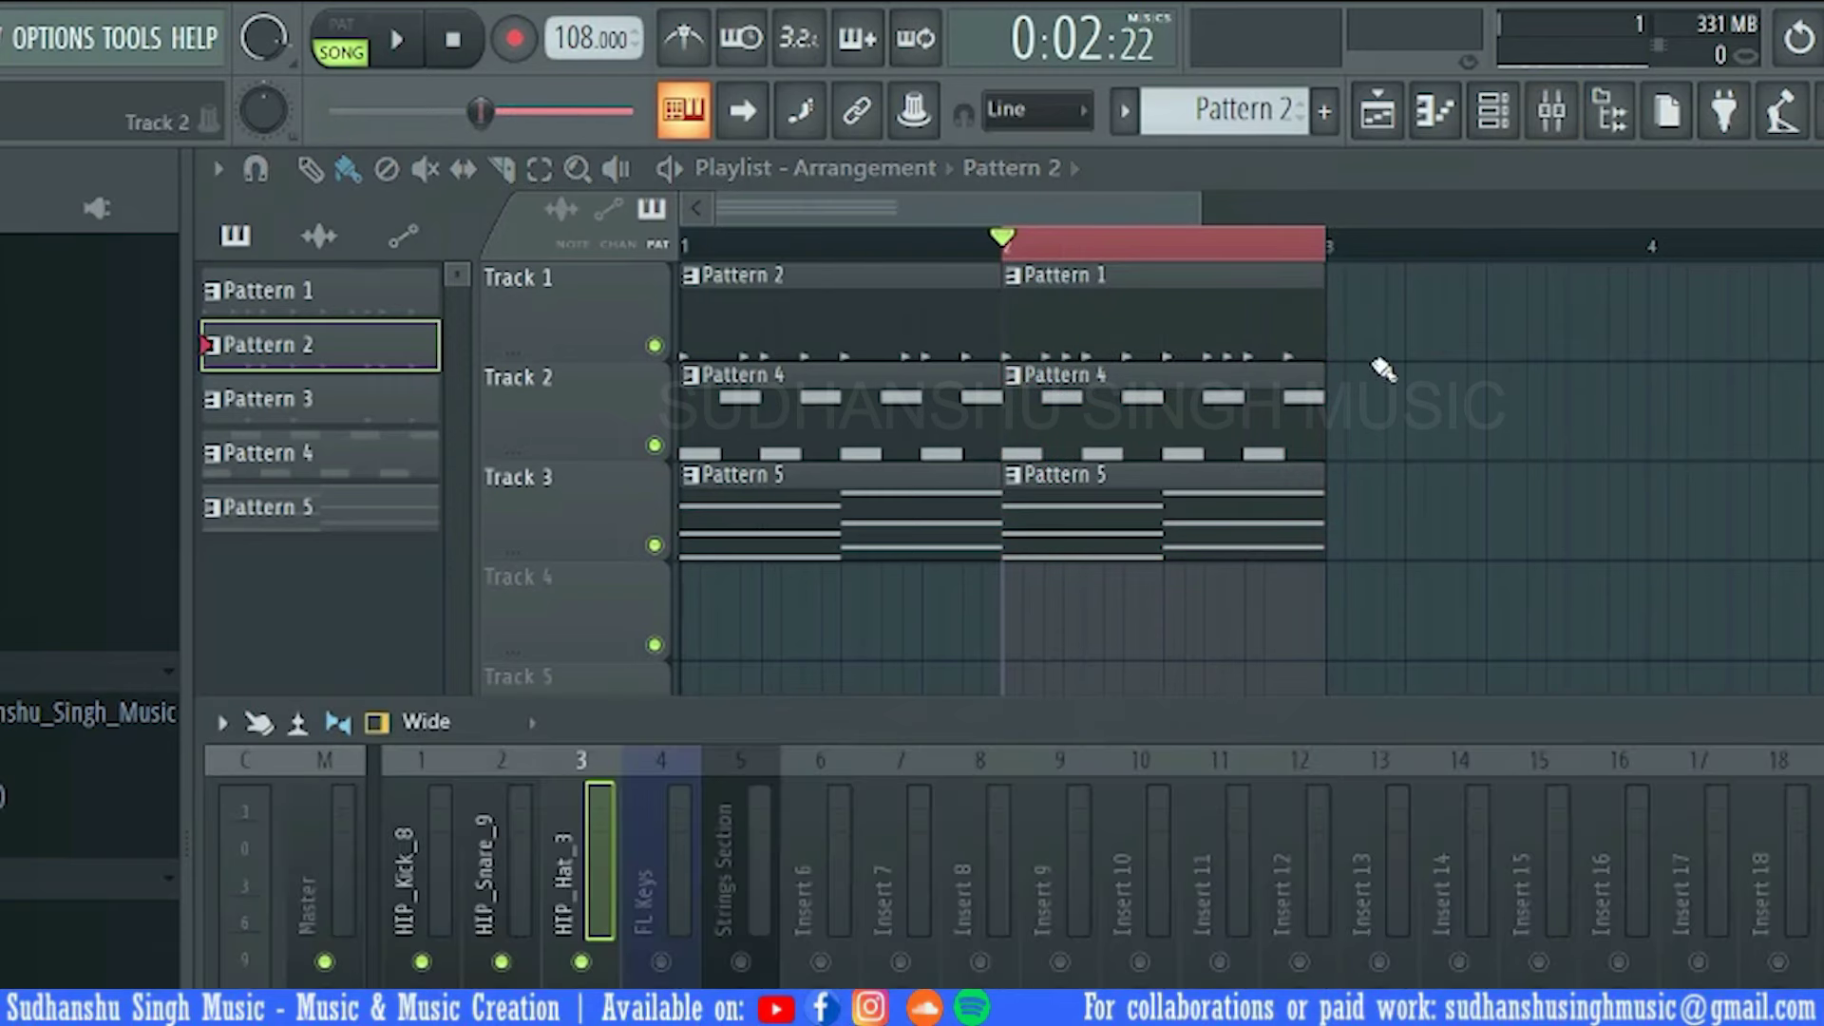
key(space)
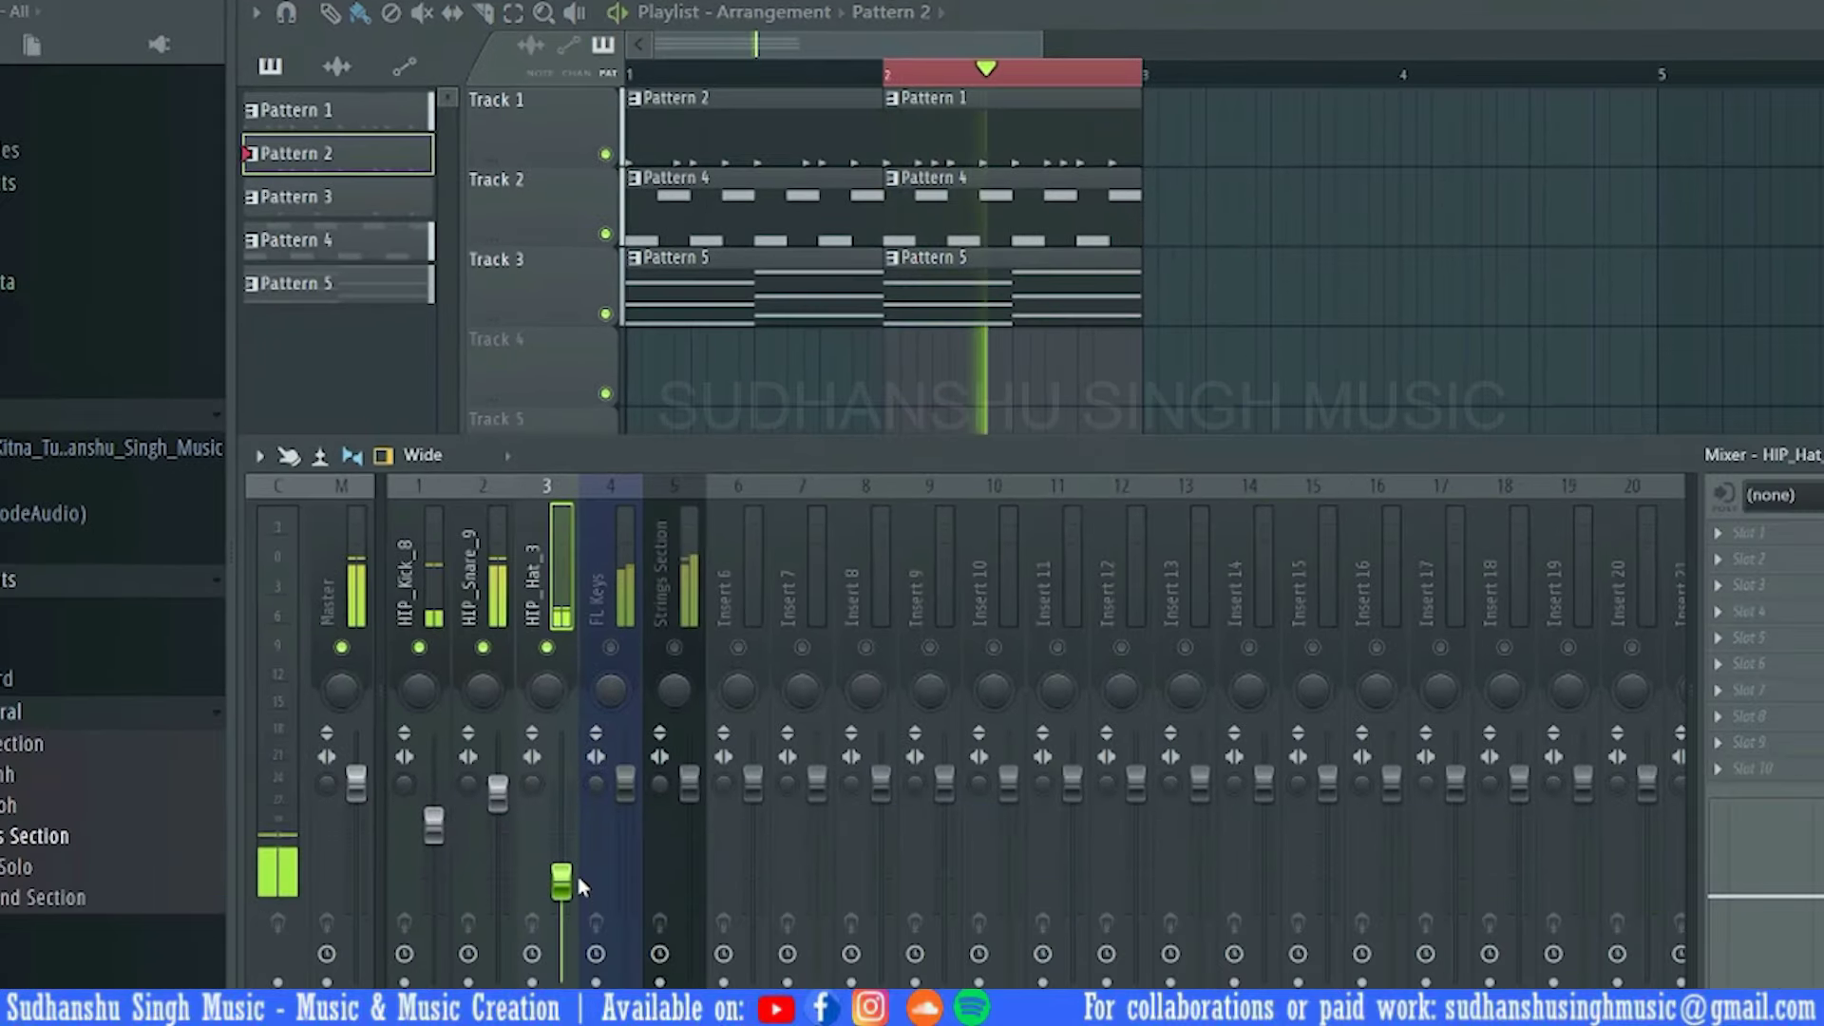
drag(576, 879, 576, 832)
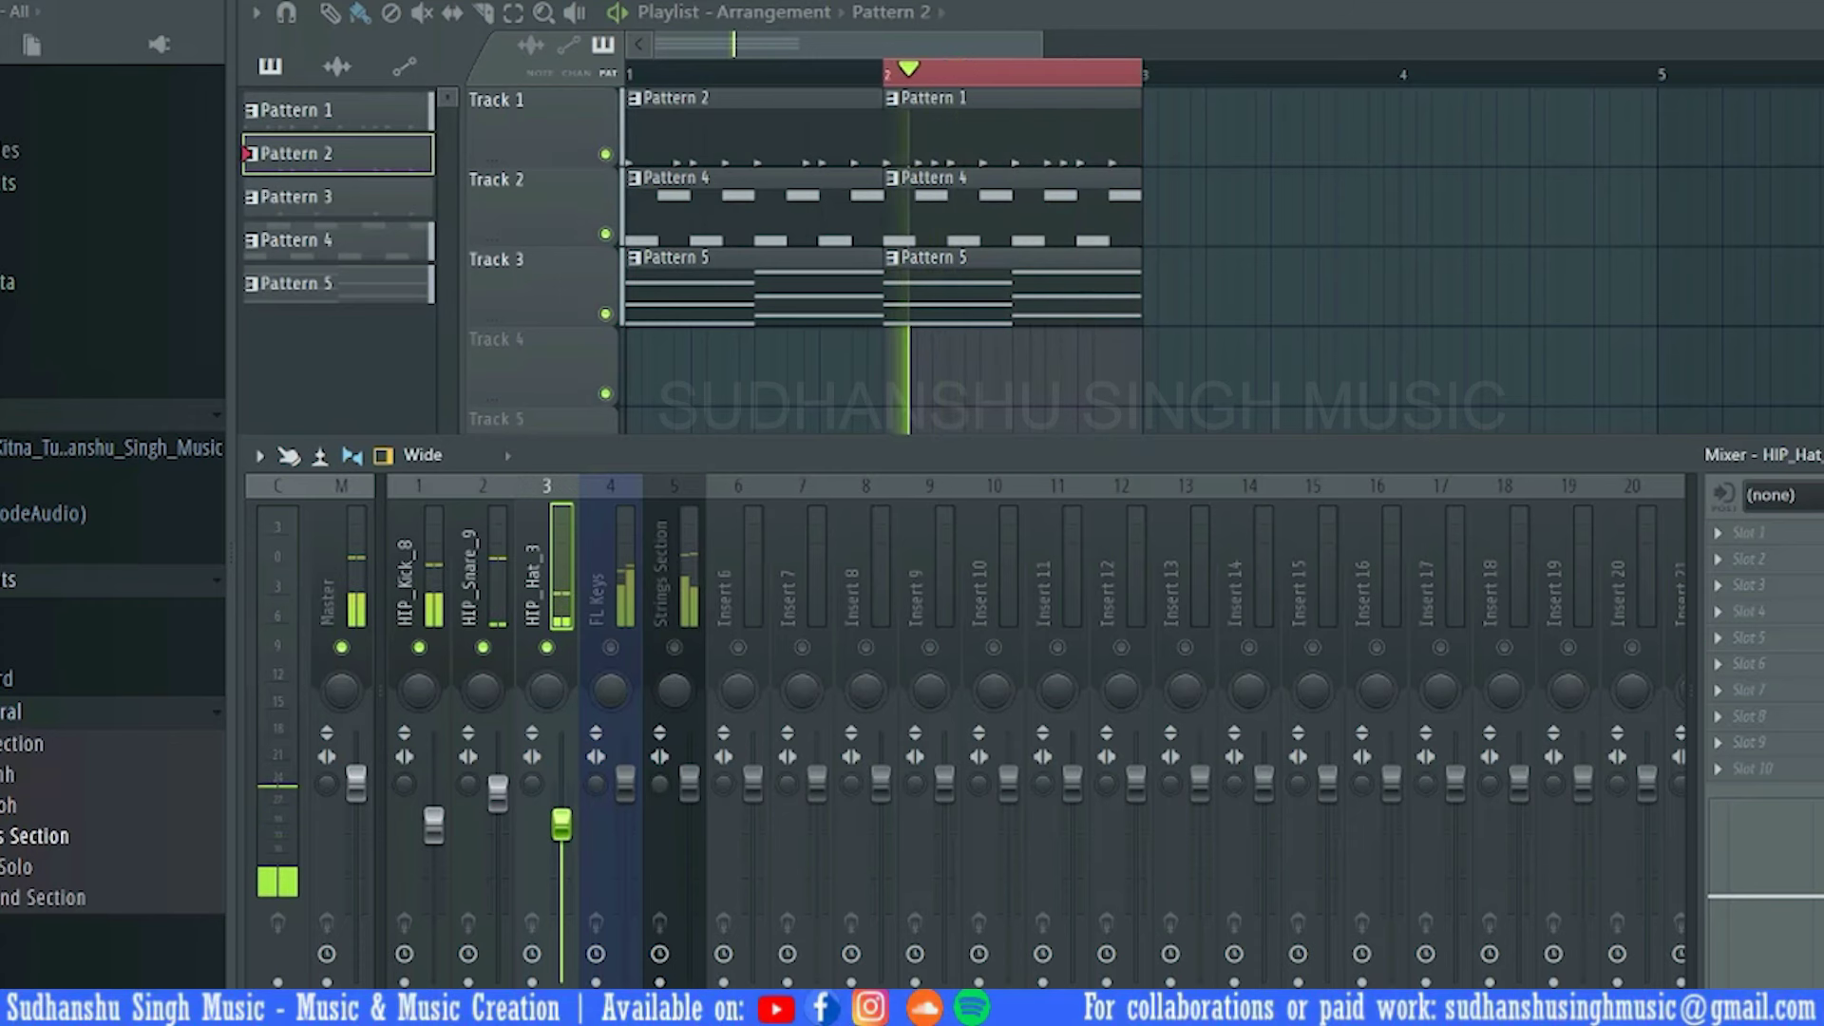
key(space)
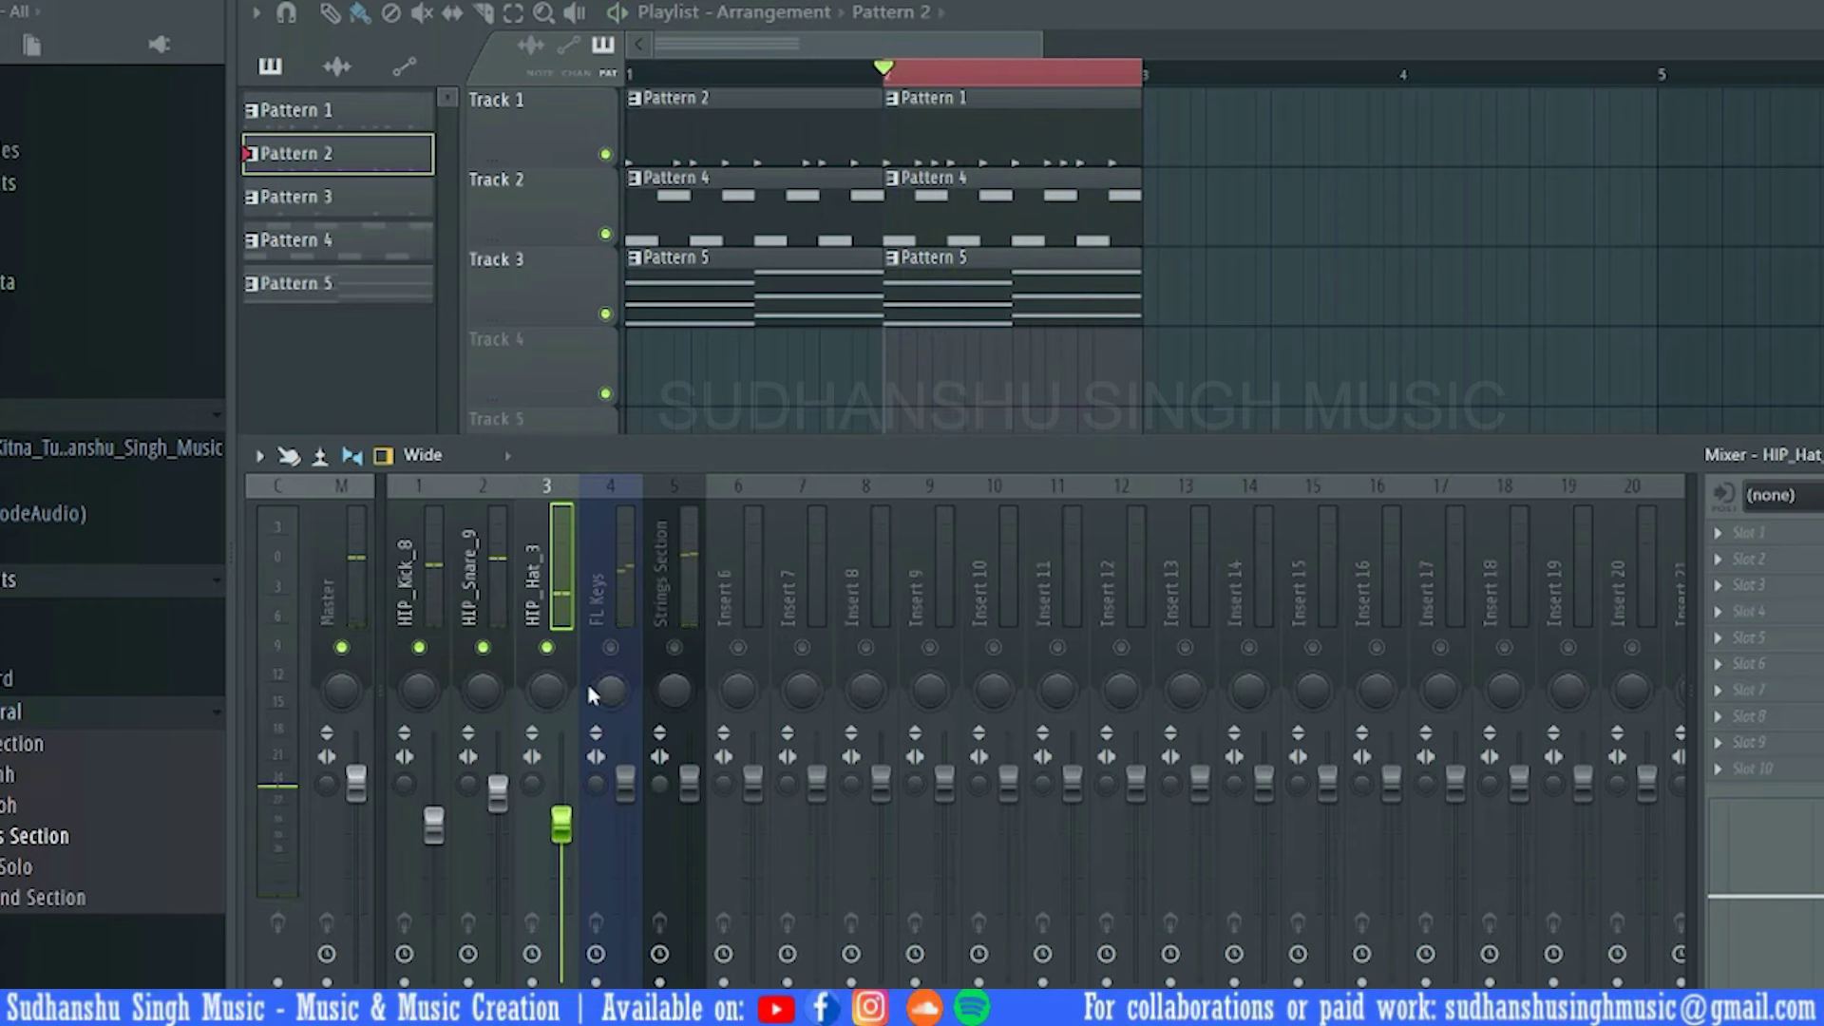
Unmute the FL Keys and Strings Section tracks and lower both faders well below the drum tracks during playback
click(611, 648)
click(622, 599)
key(space)
drag(631, 783, 625, 908)
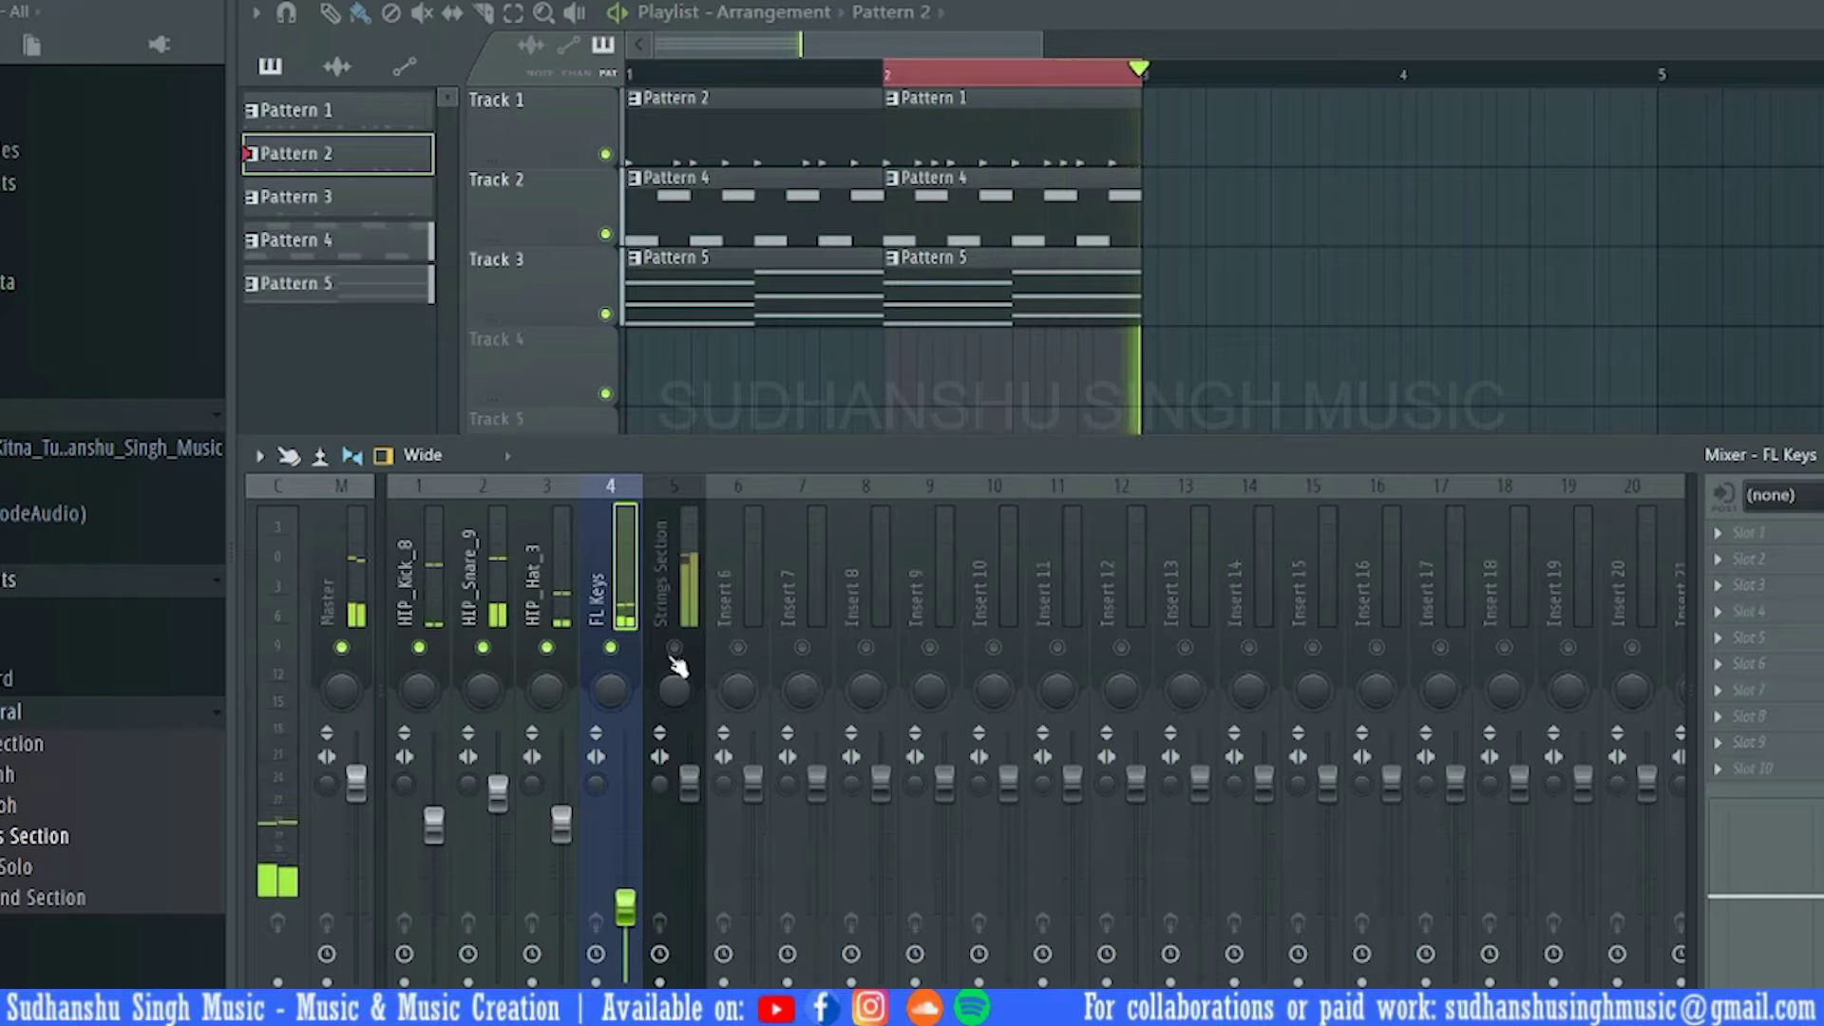
click(682, 556)
drag(702, 781, 703, 886)
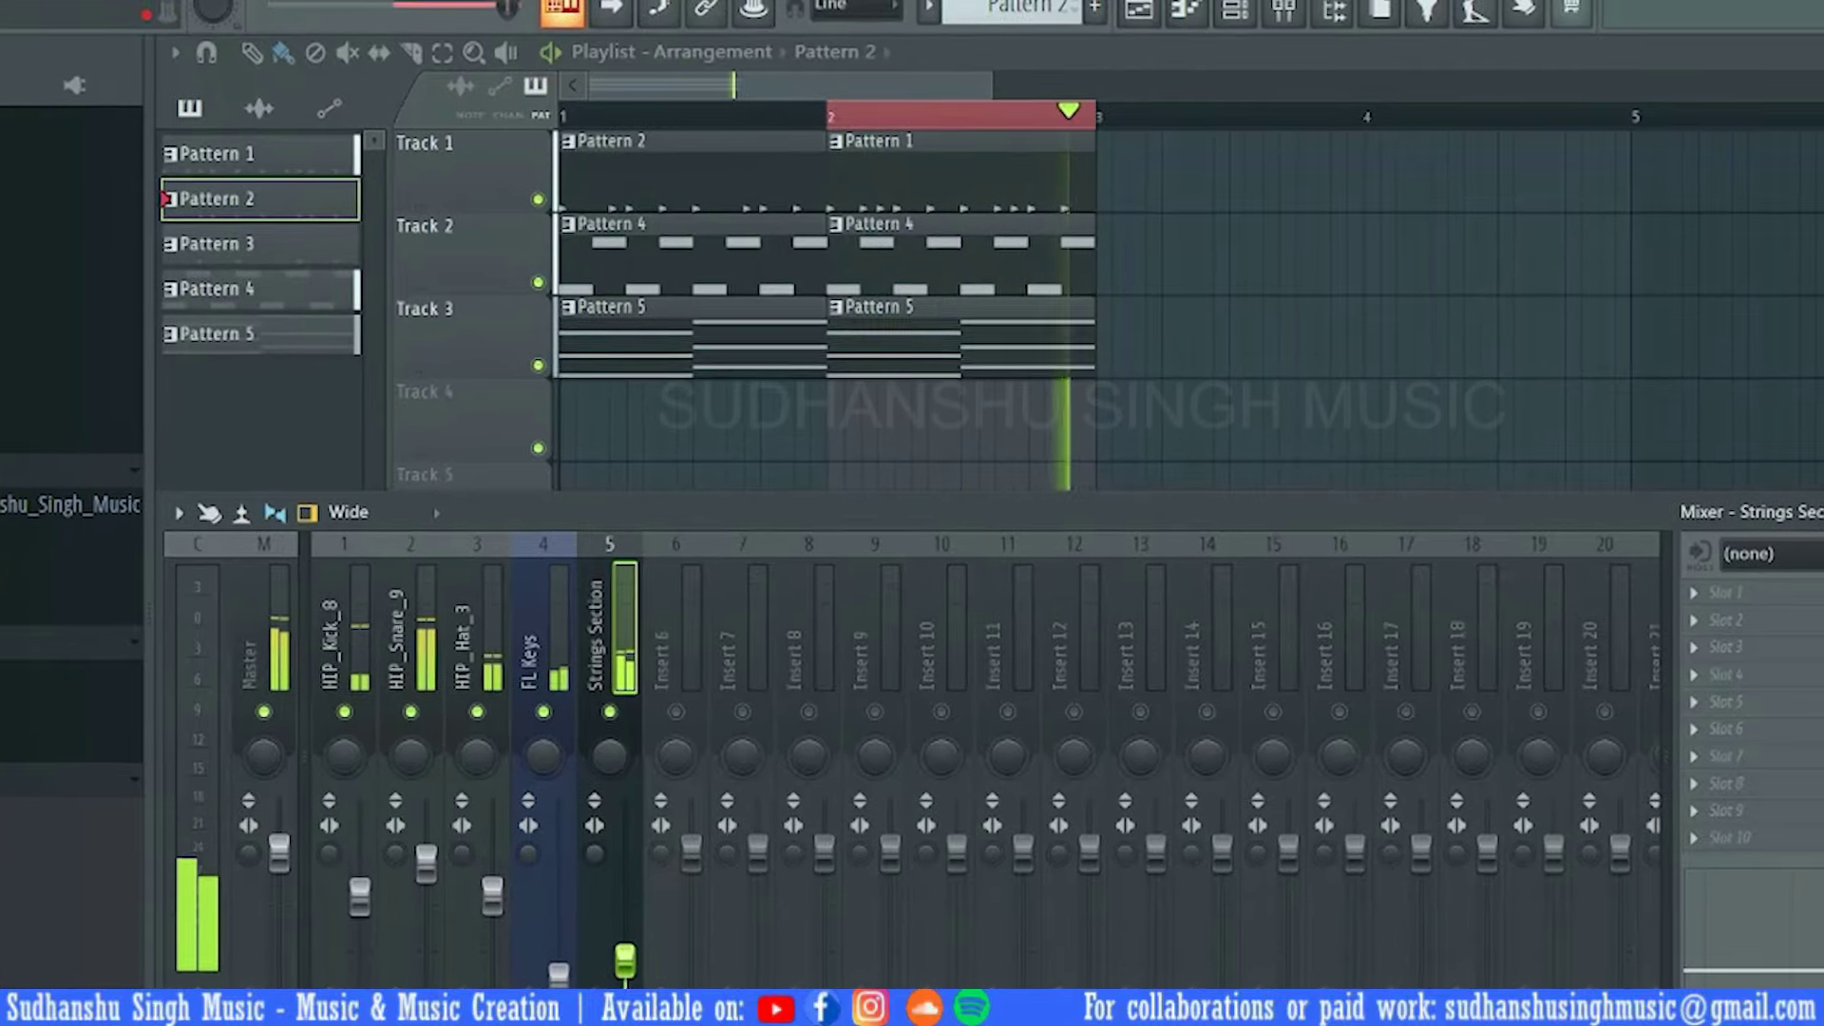
Select the HIP_Kick_8 track, hide the mixer and listen to the full mix of bar 2
click(347, 608)
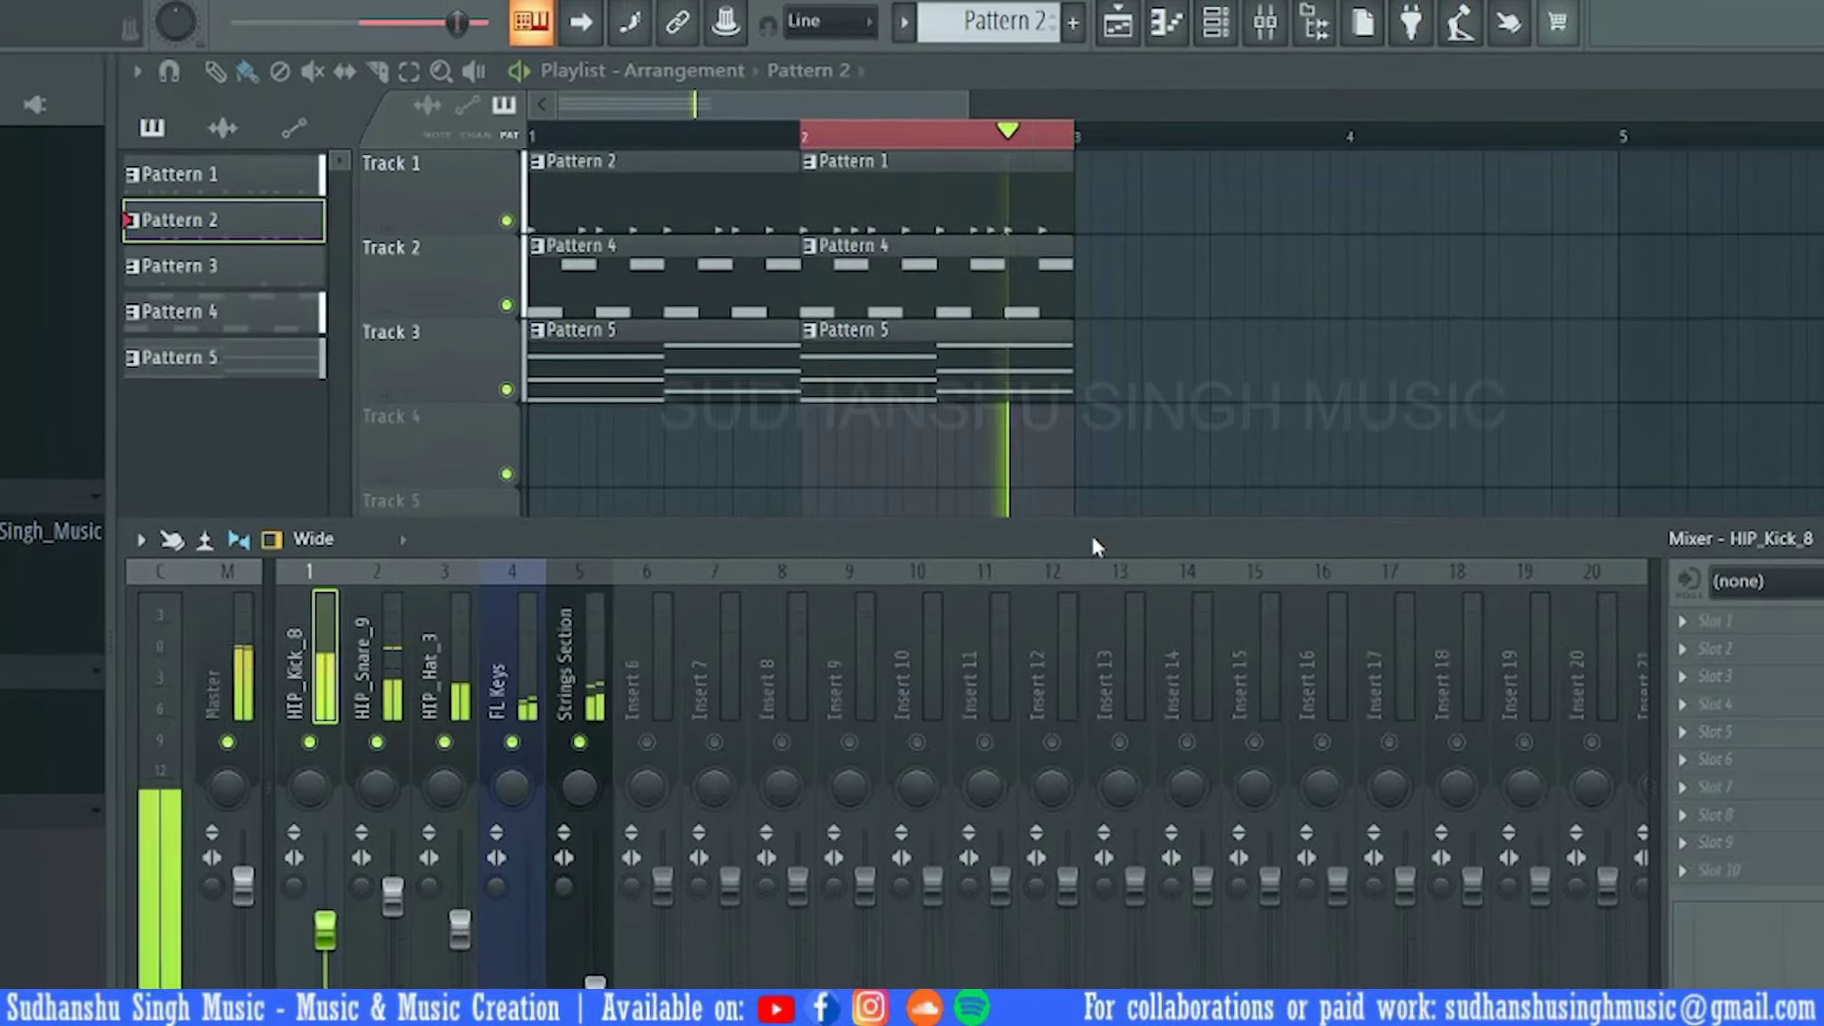
key(F9)
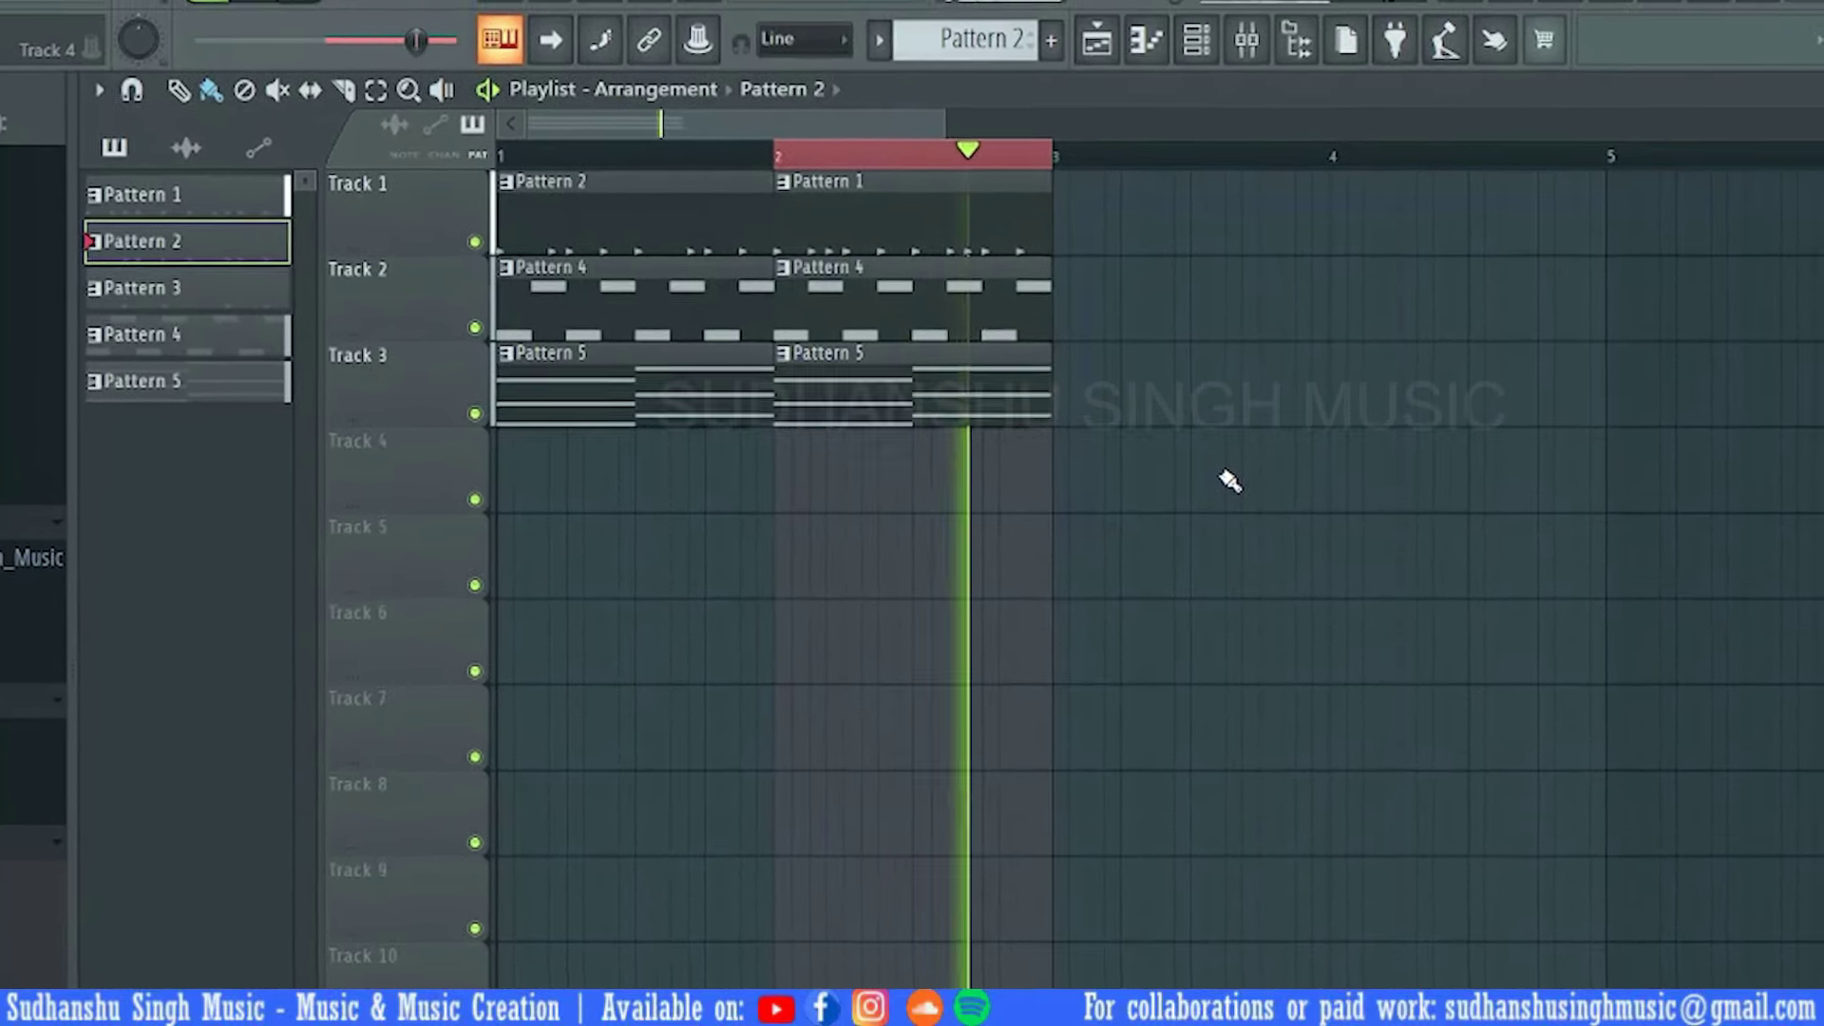
key(space)
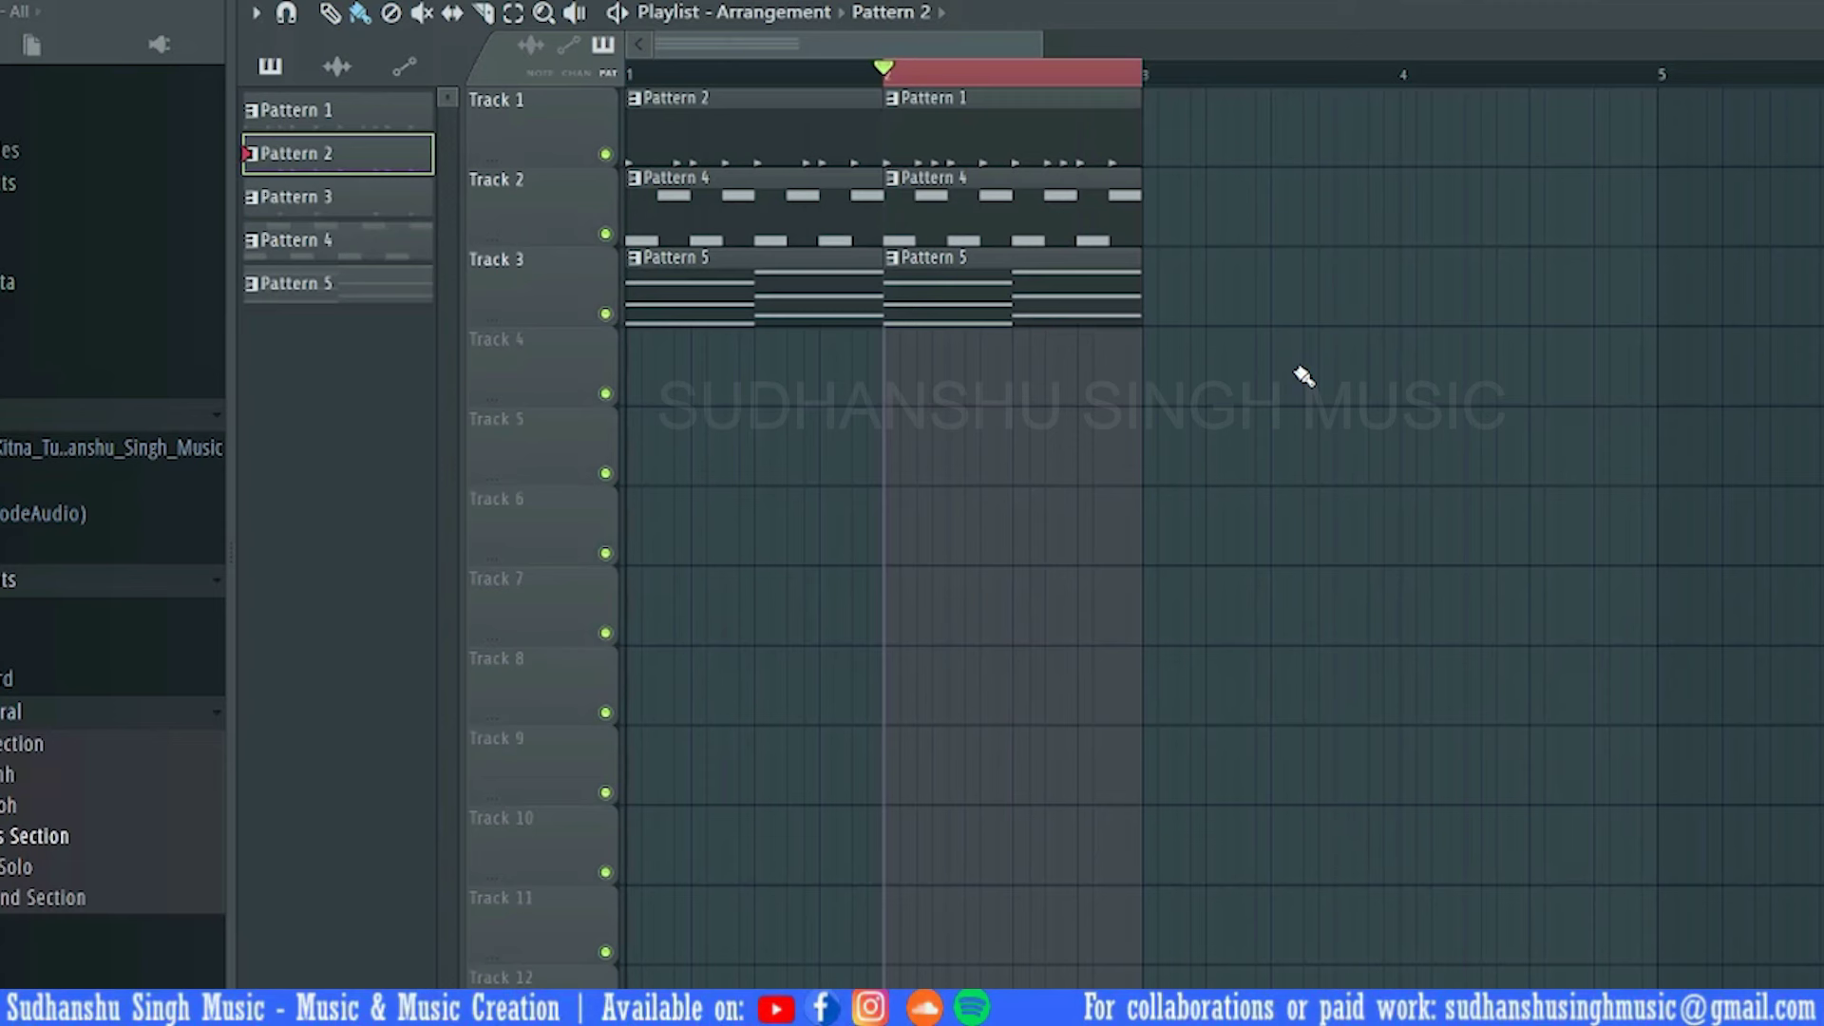
Create Pattern 6 with its default name and place it on Track 4 at bar 2
click(1123, 104)
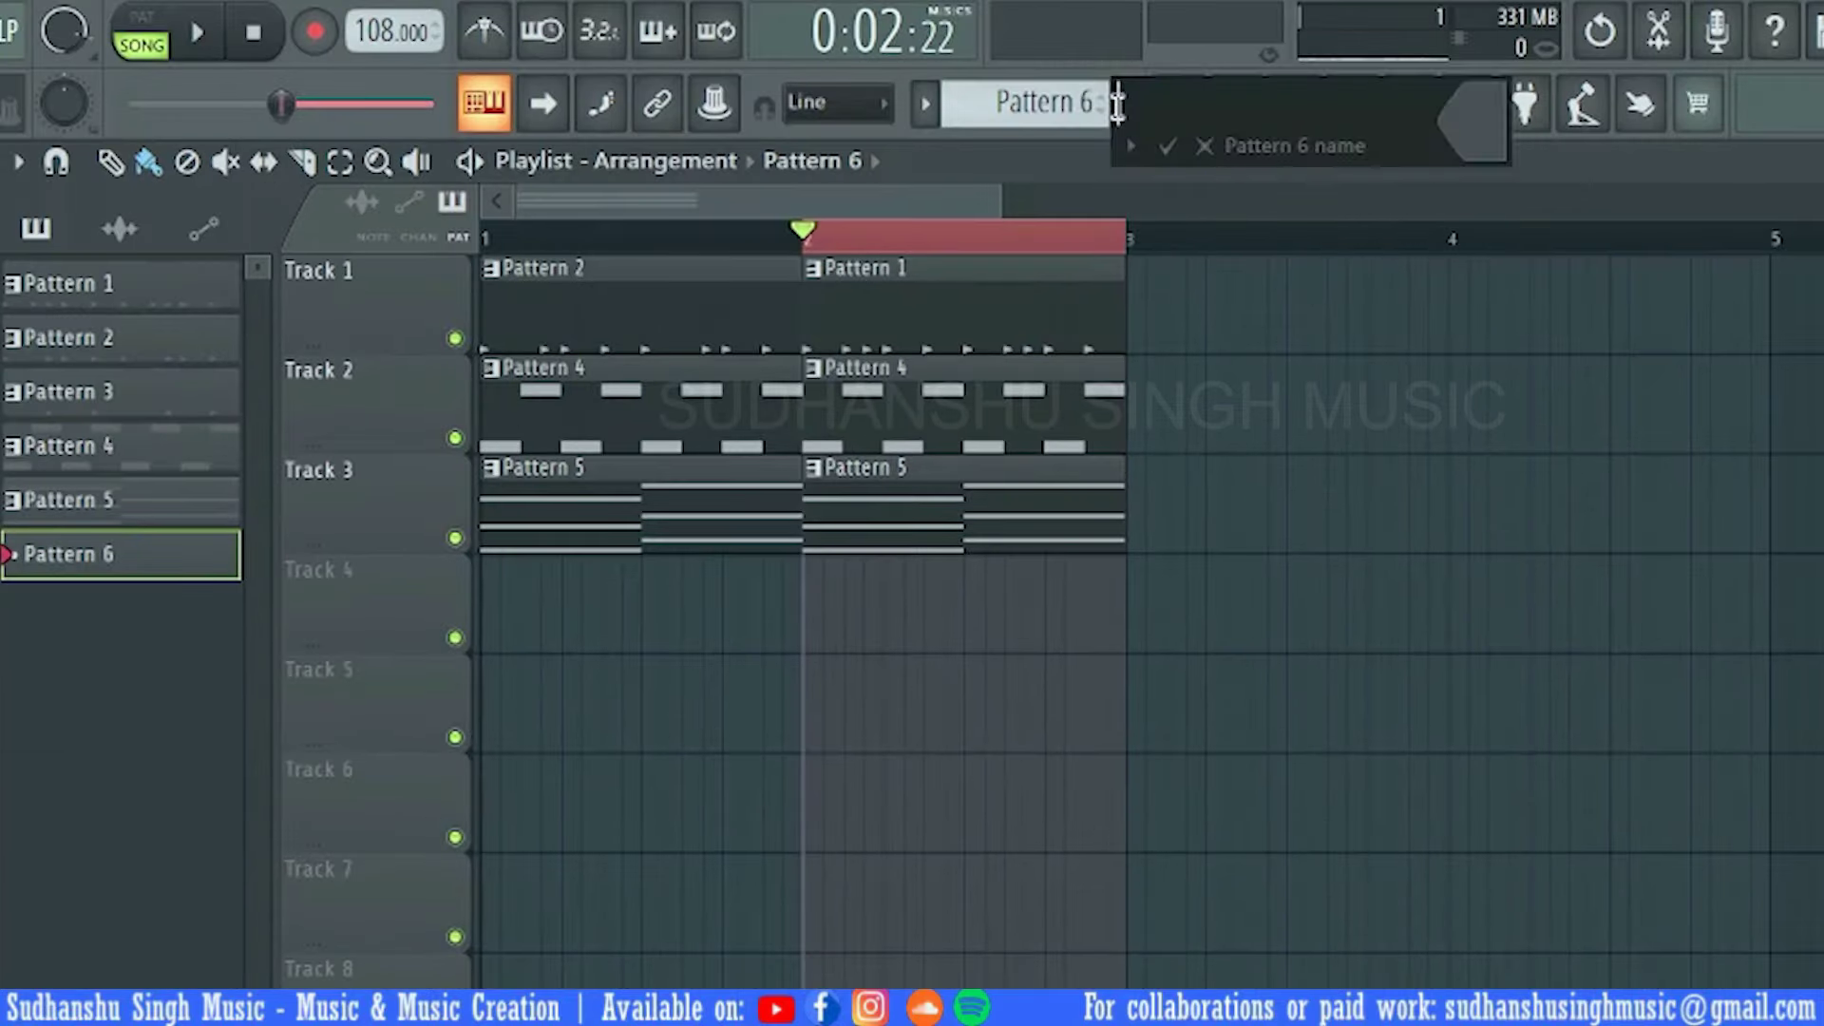
key(Return)
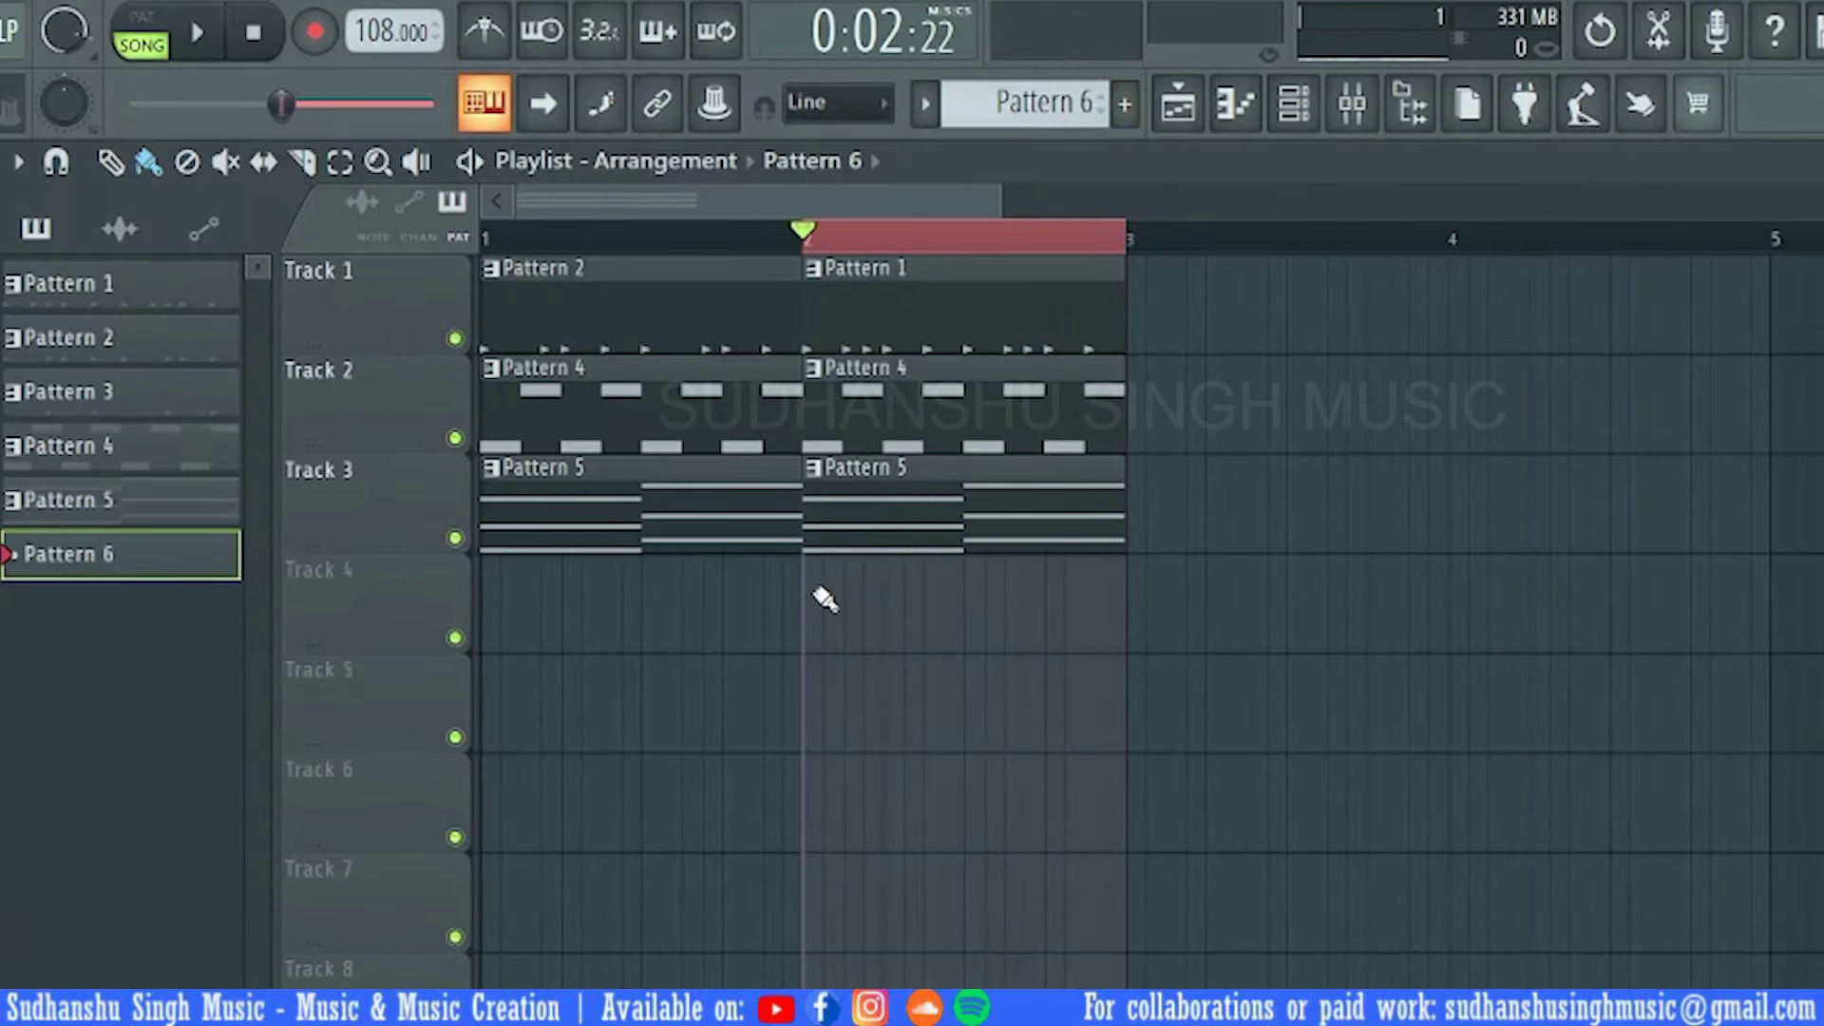
click(822, 598)
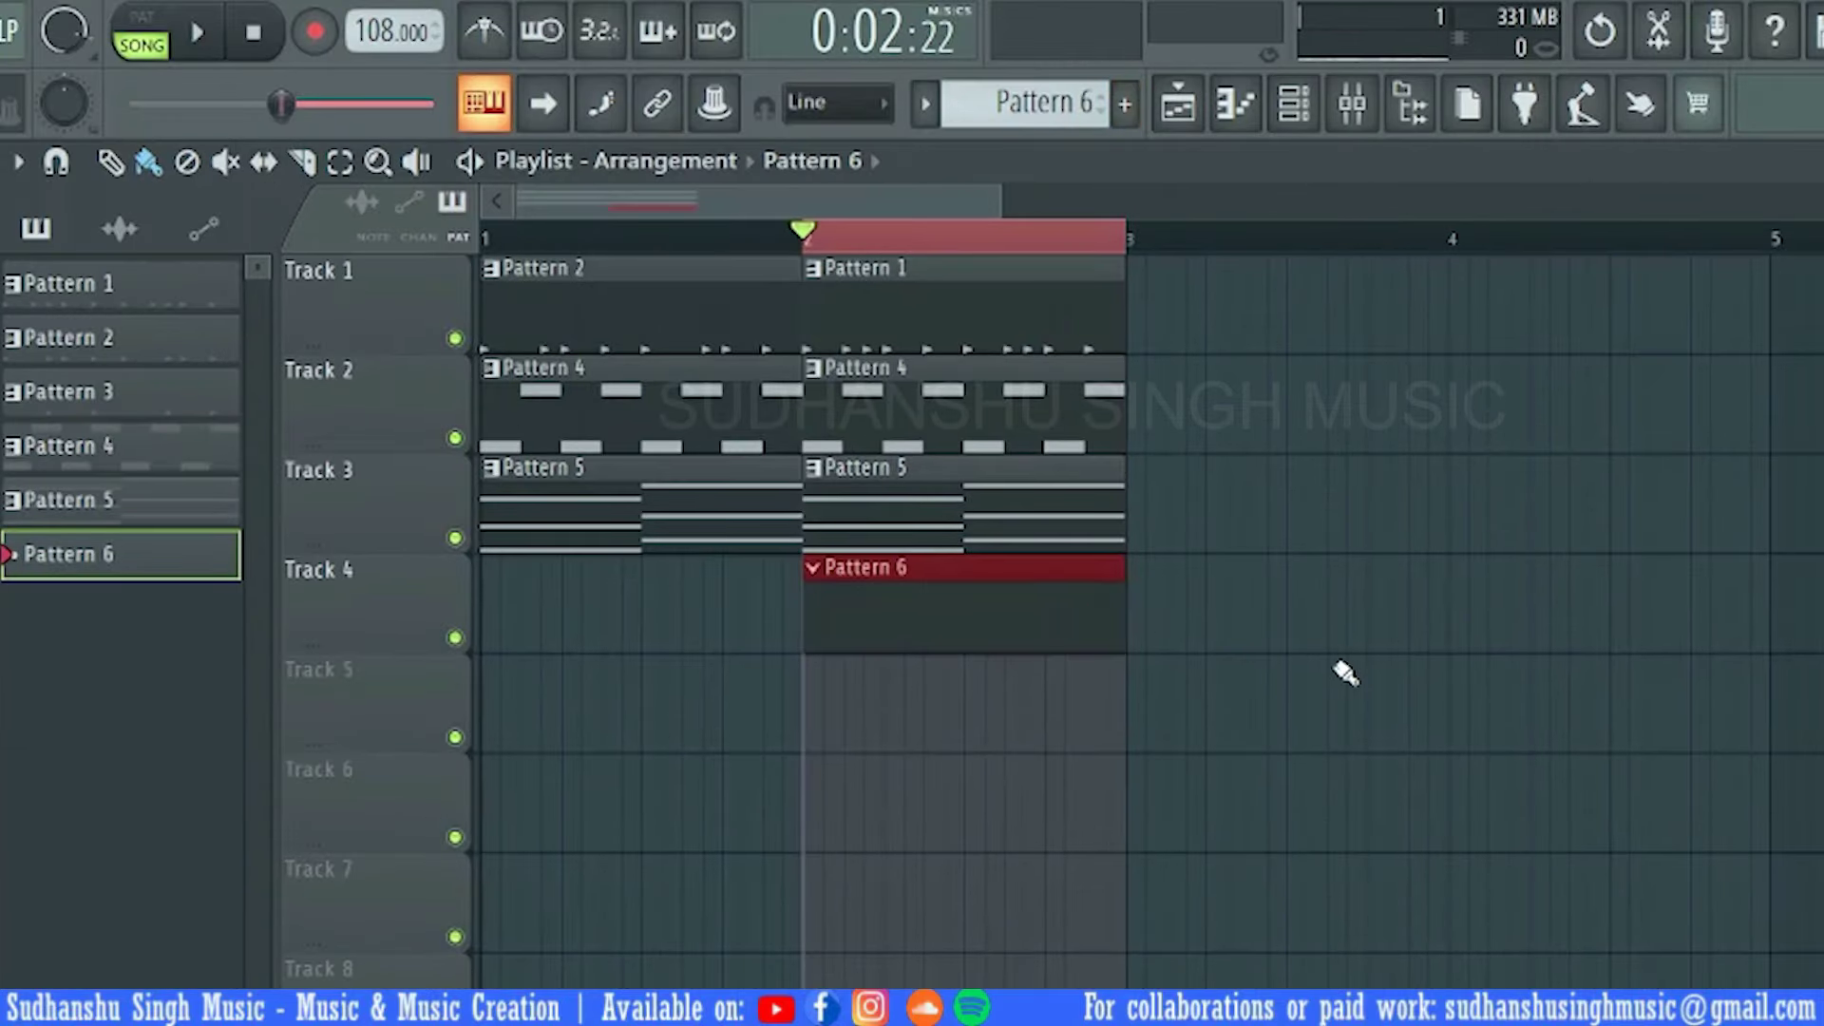
Add a 3x Osc instrument to the channel rack
click(1352, 103)
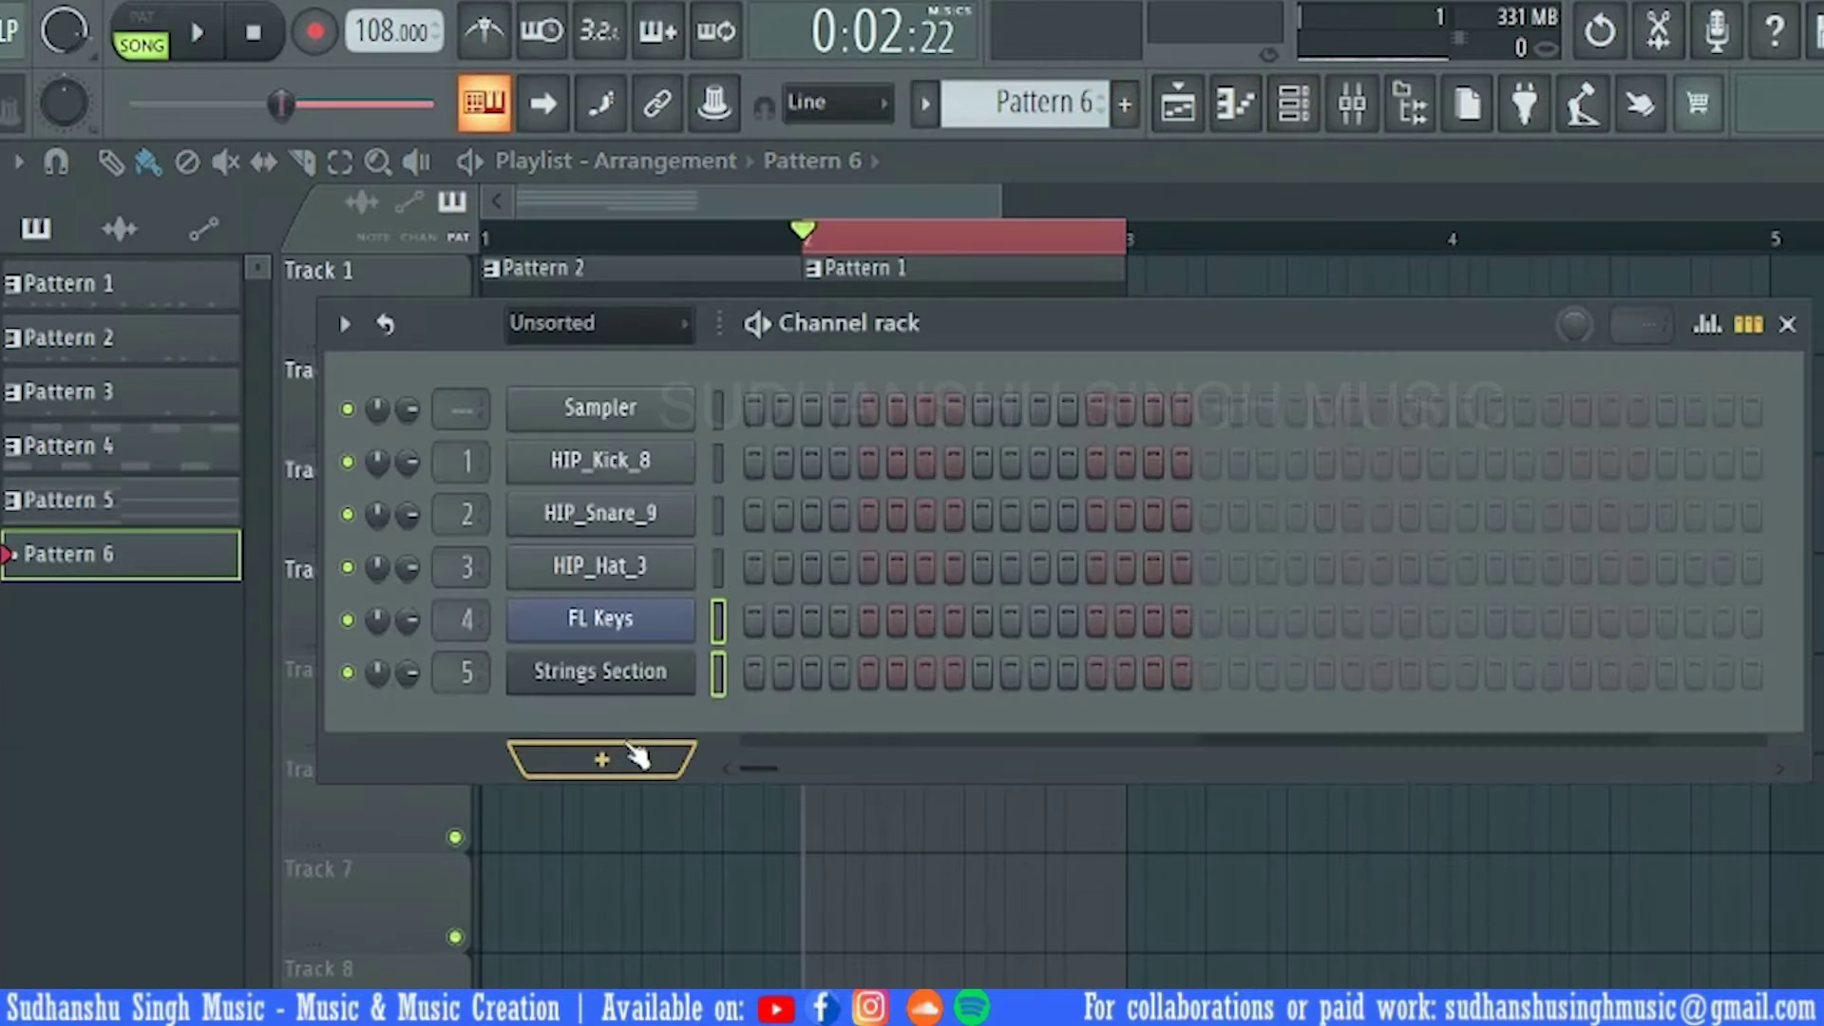
click(634, 756)
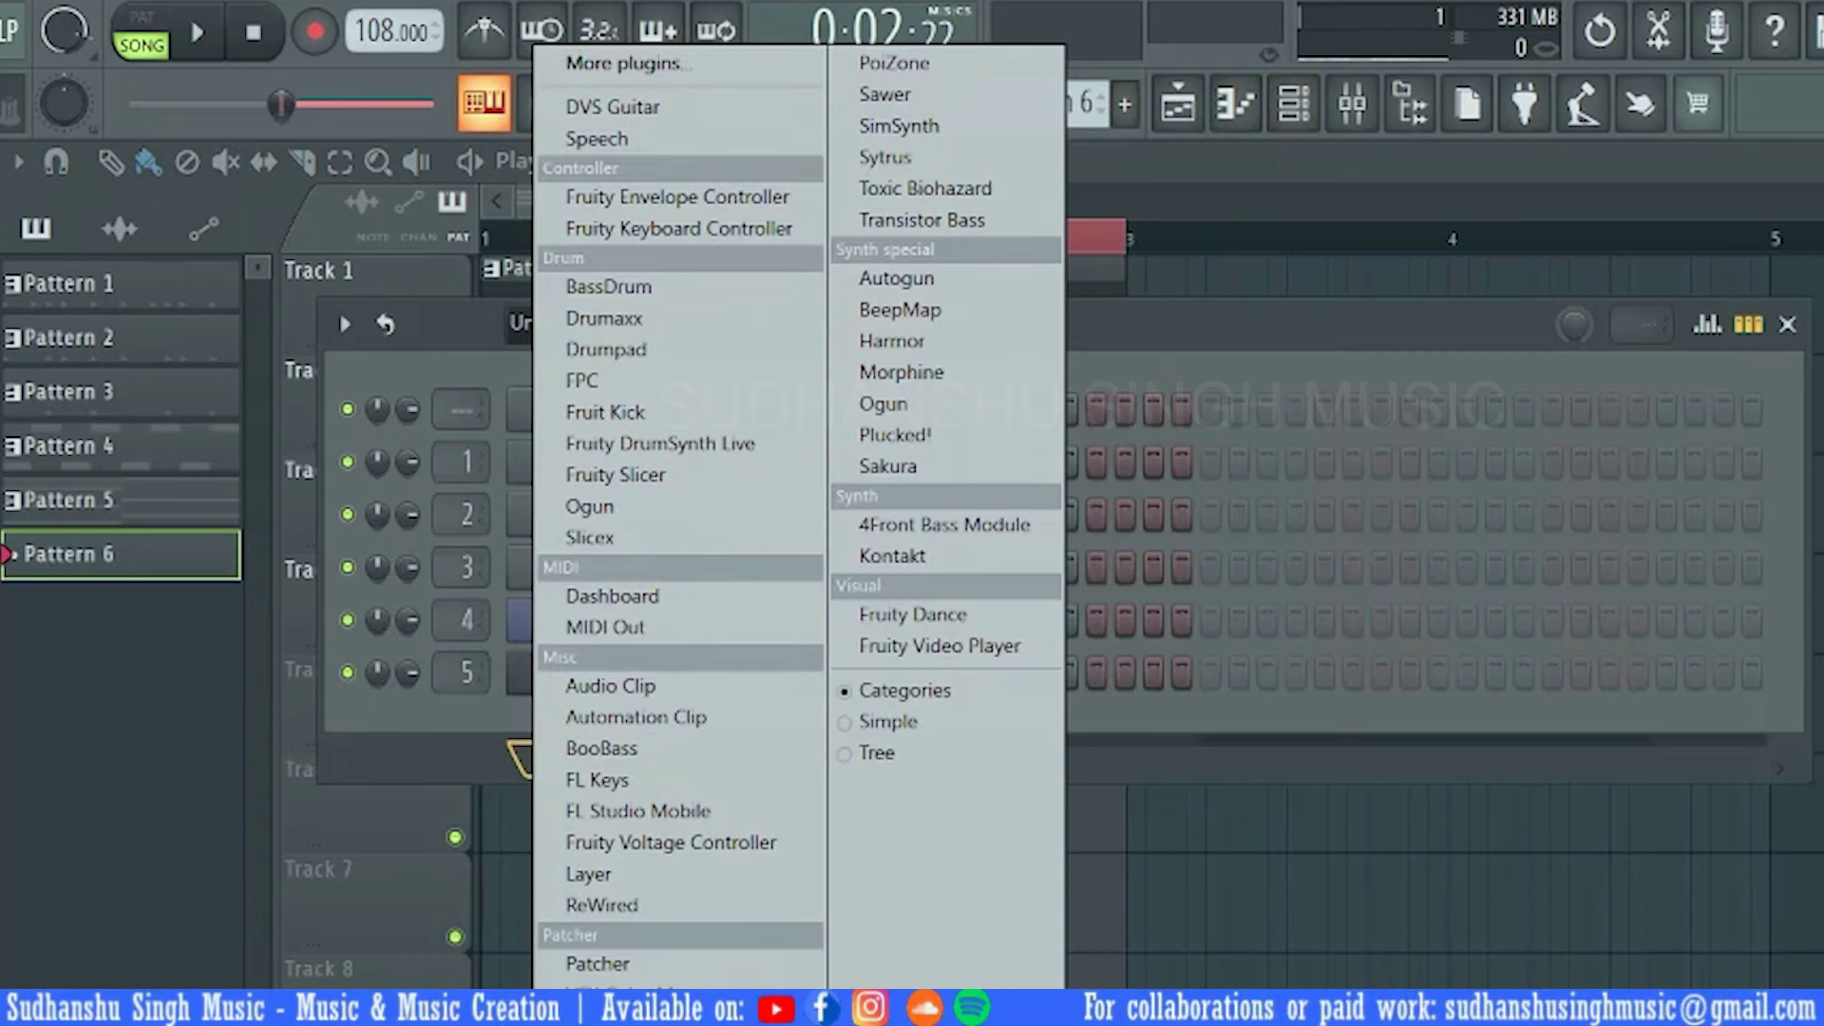
key(Escape)
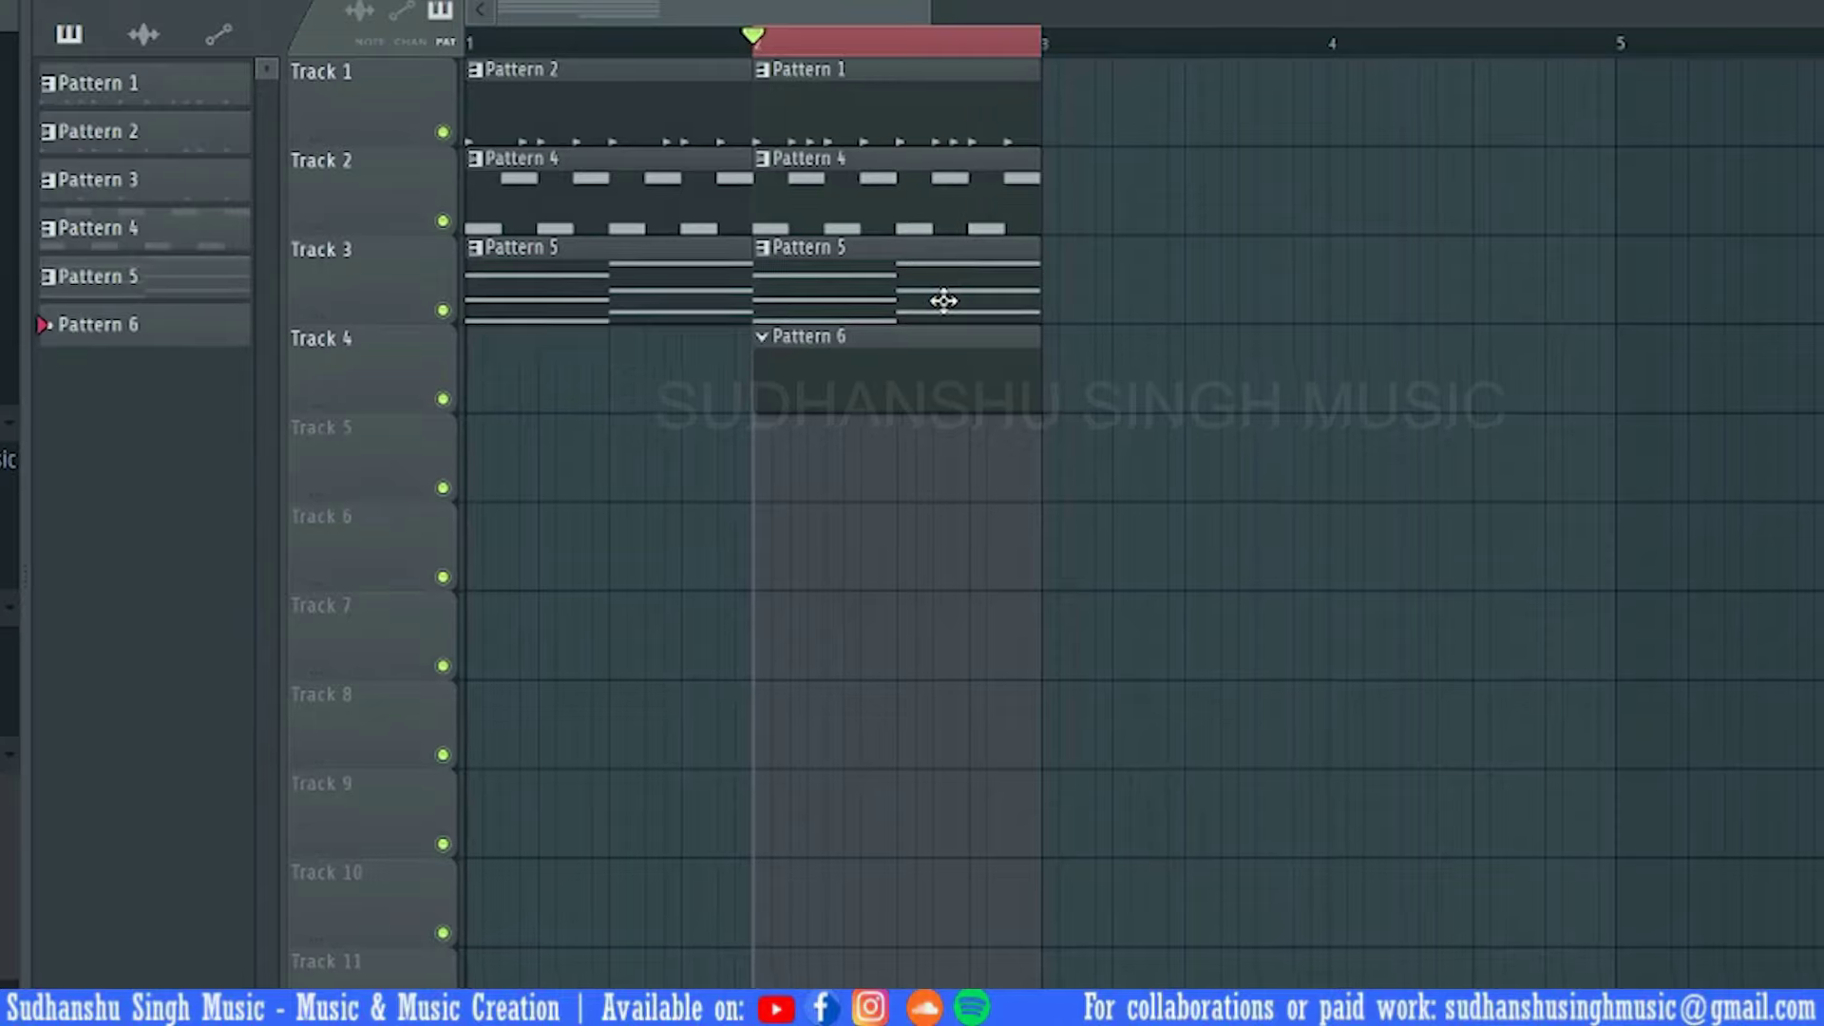
Open the Strings Section notes of Pattern 5 and copy the lowest two notes, G4 and A#4
double_click(902, 266)
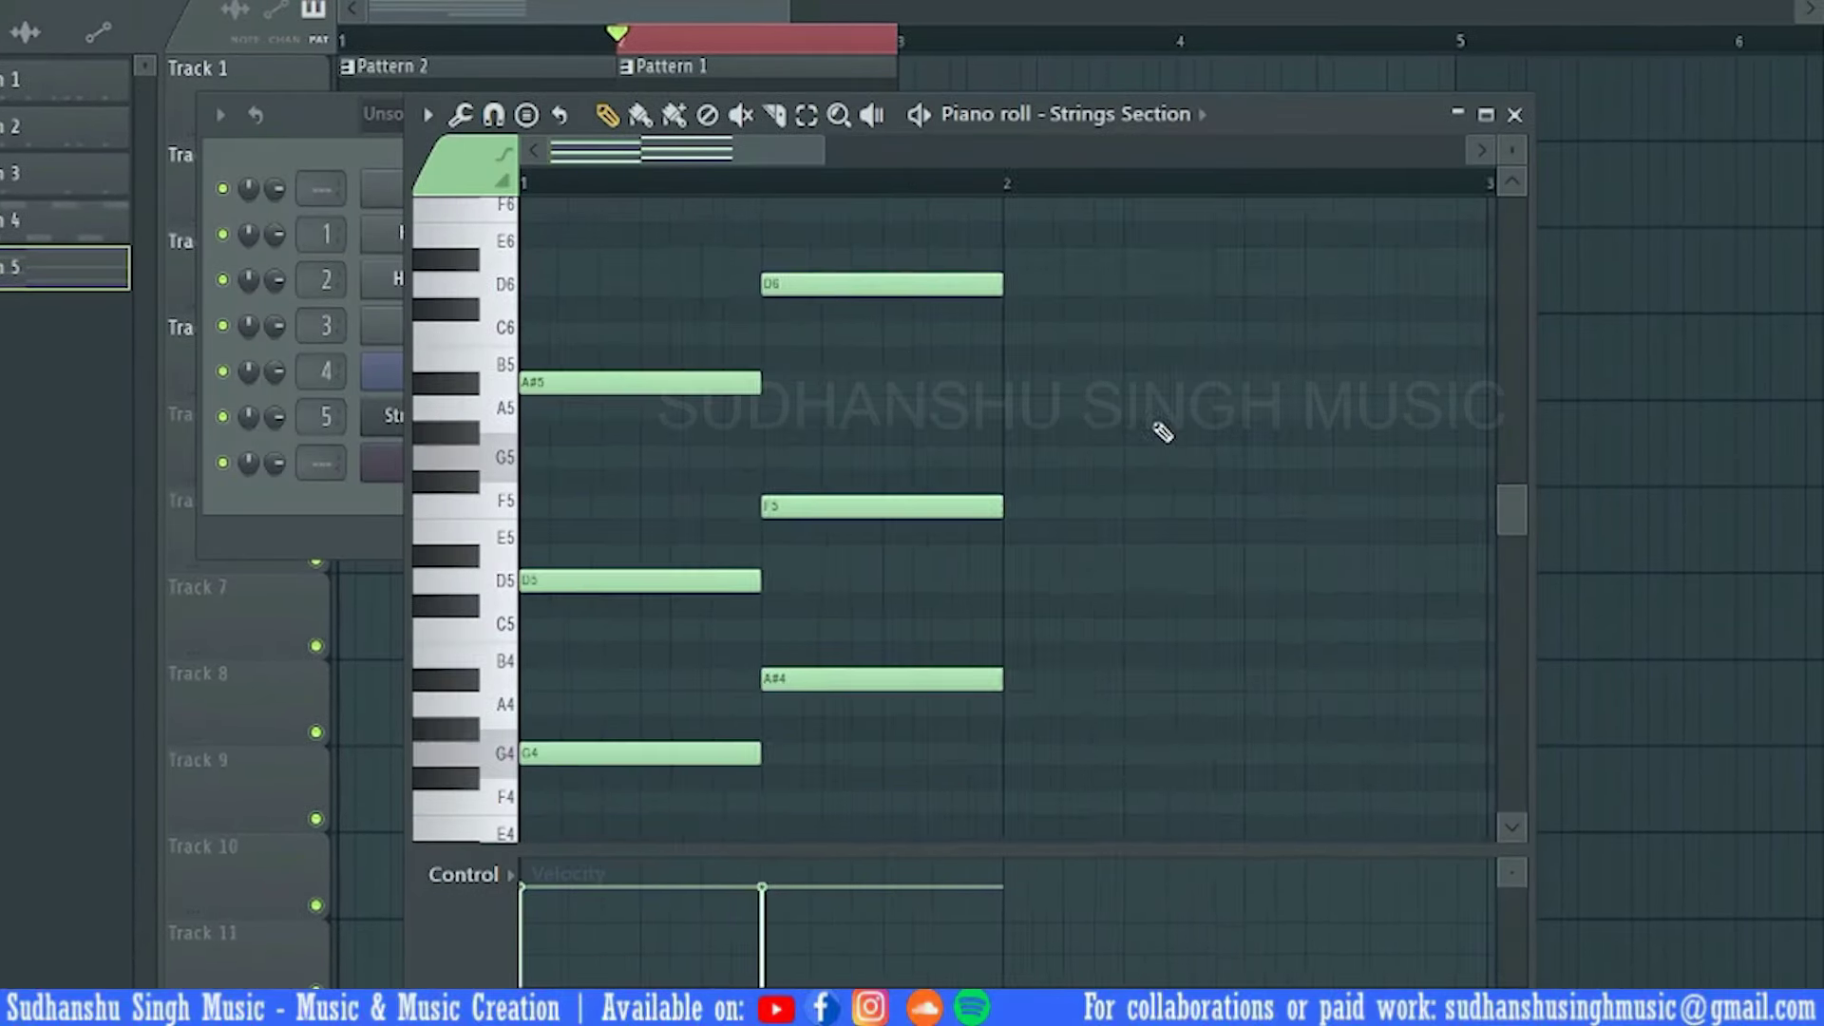
drag(717, 671, 794, 802)
drag(960, 602, 1053, 783)
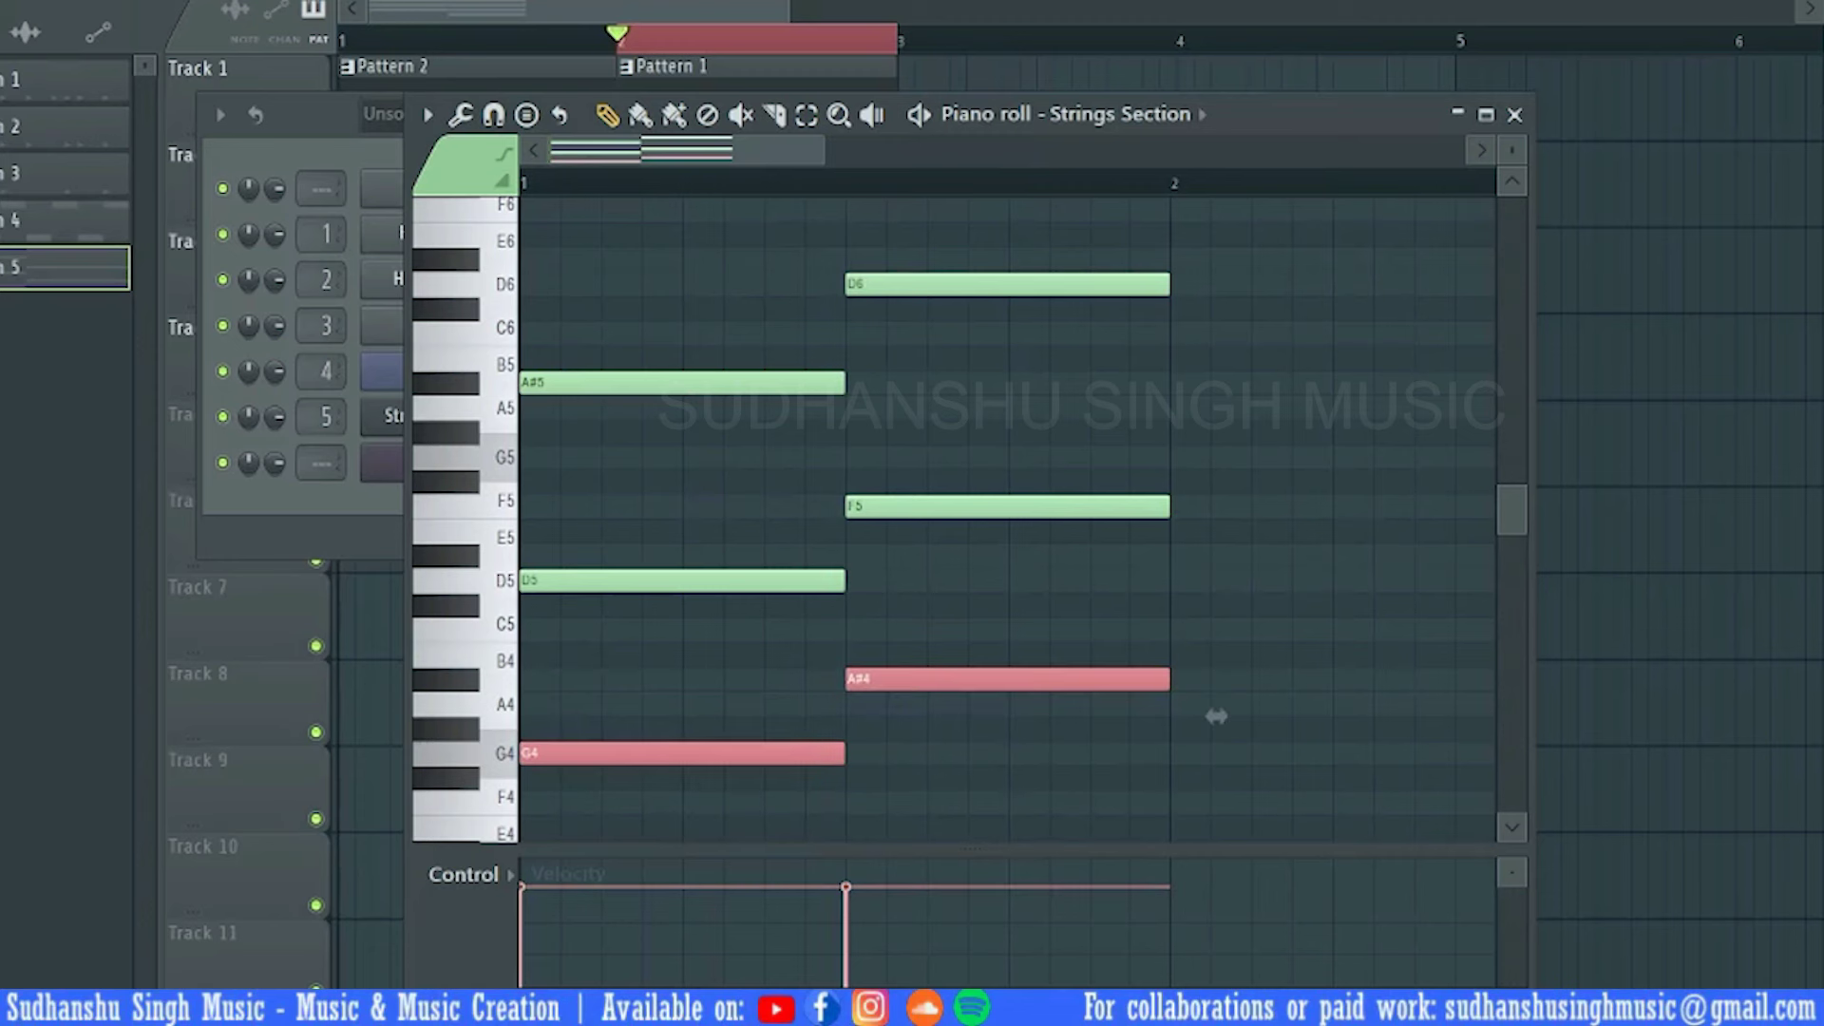
Switch to Pattern 6 and paste the copied notes into the piano roll of 3x Osc
key(F4)
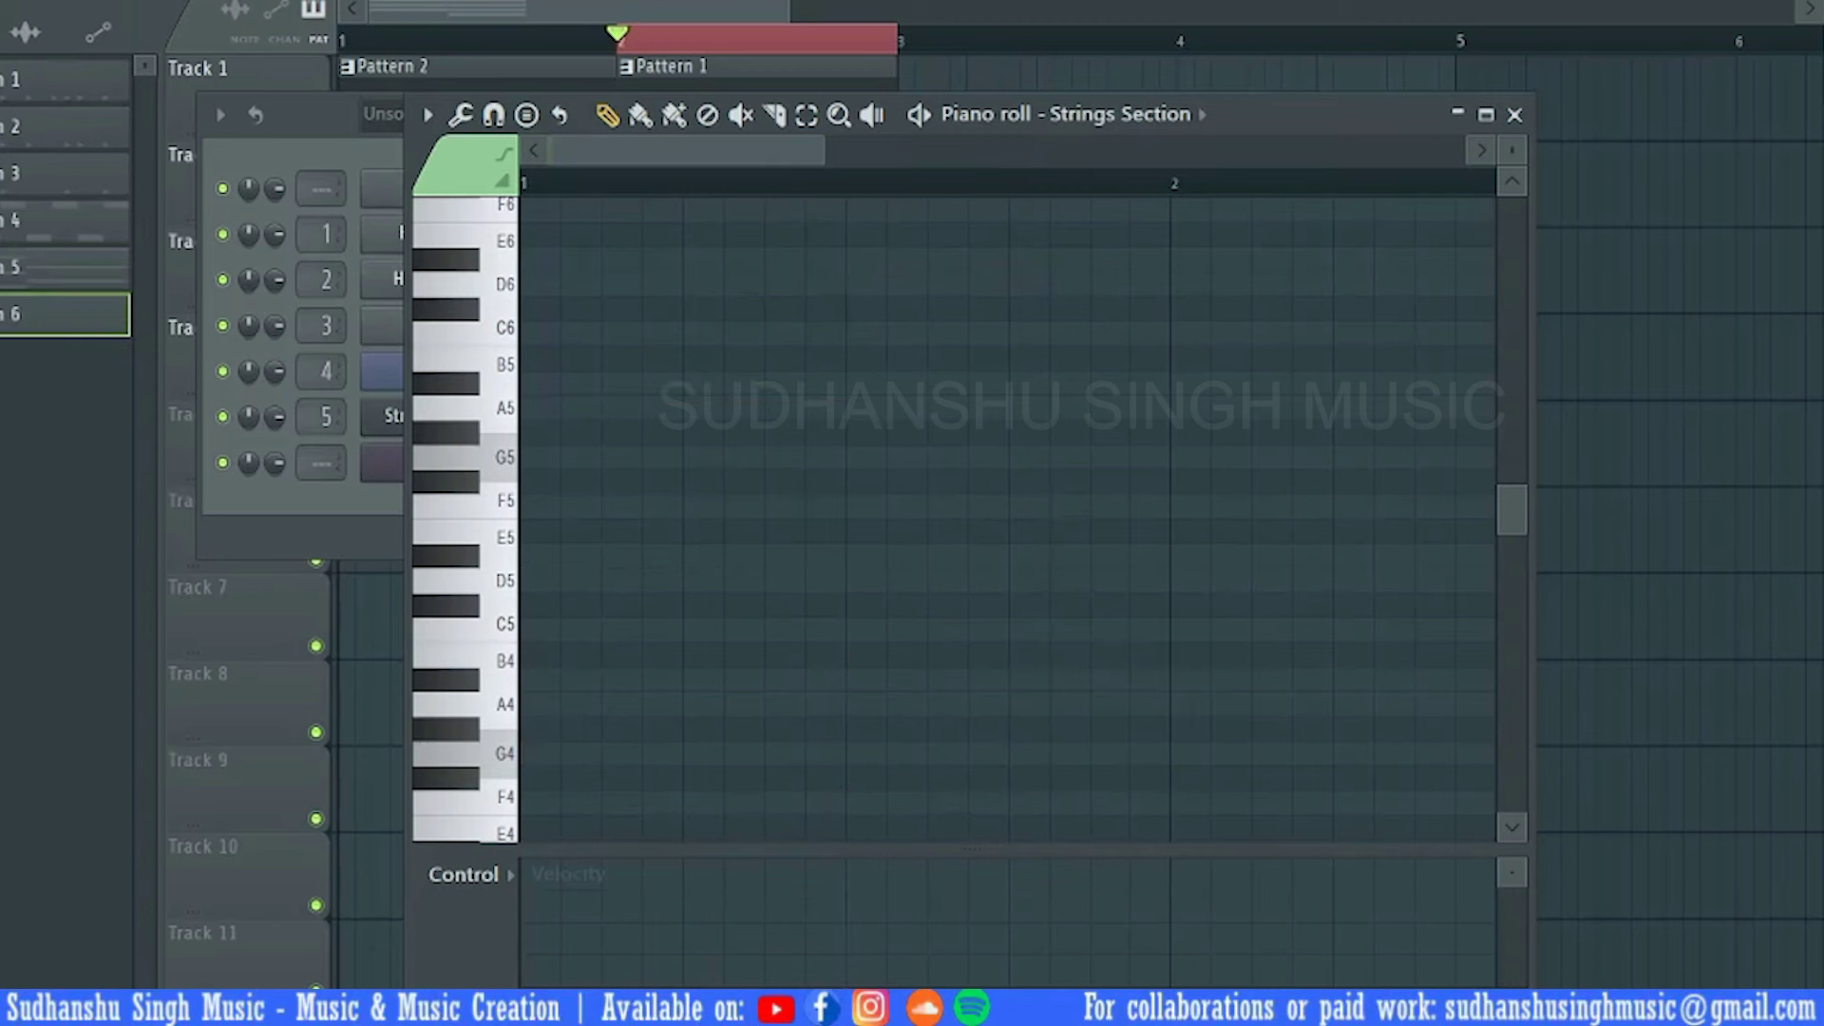
click(1187, 113)
click(1182, 330)
key(ctrl+v)
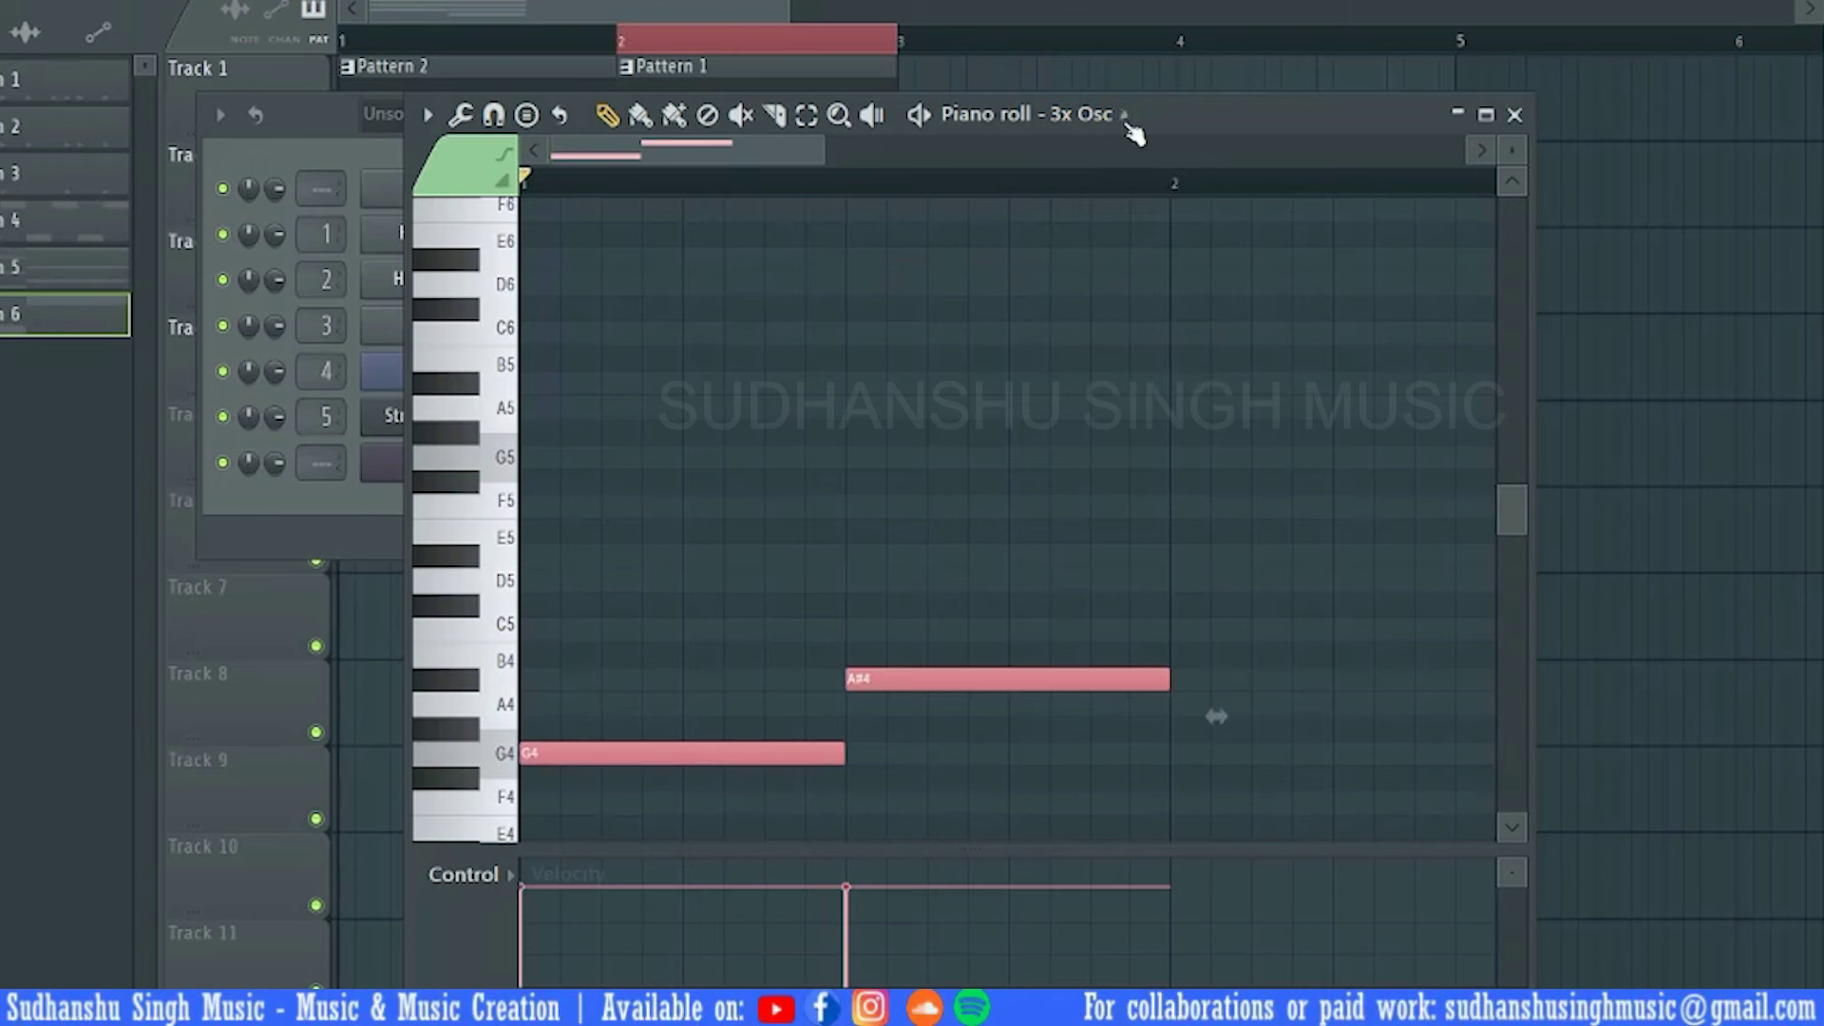
Enlarge the piano roll, transpose both 3x Osc notes down one octave to G3 and A#3 and play them
key(space)
double_click(1193, 114)
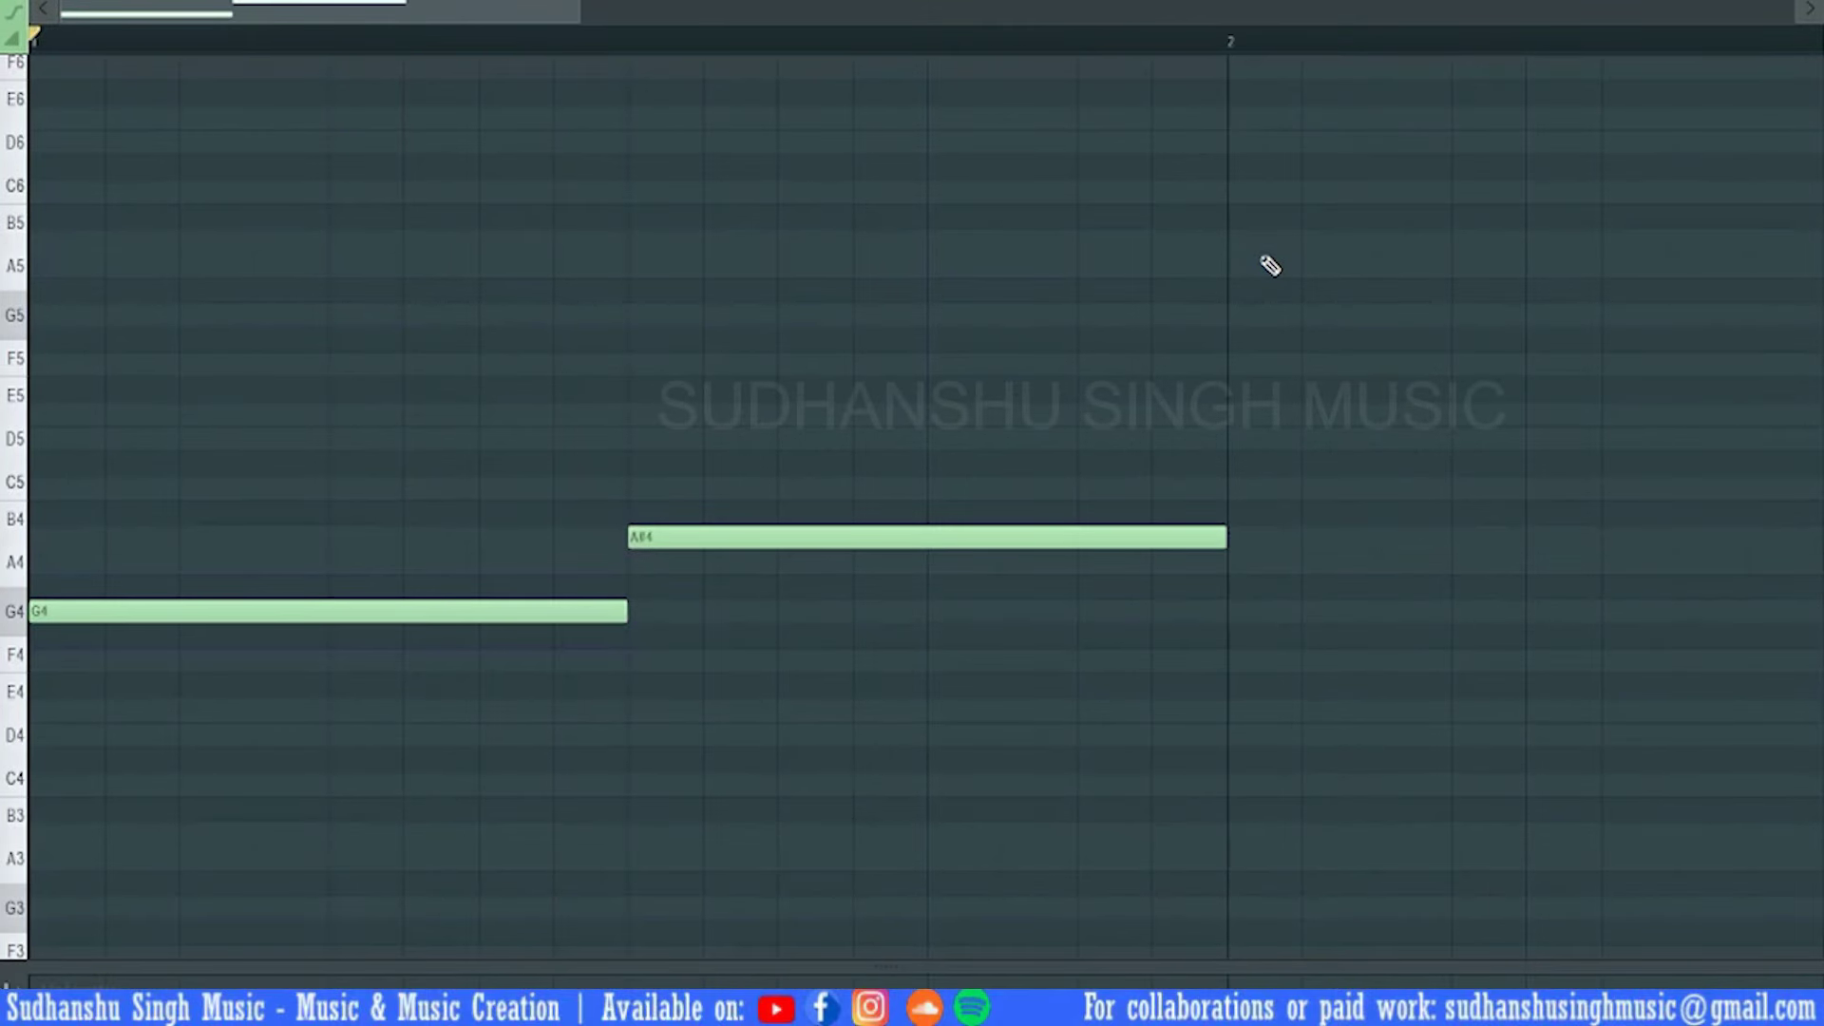
key(ctrl+Down)
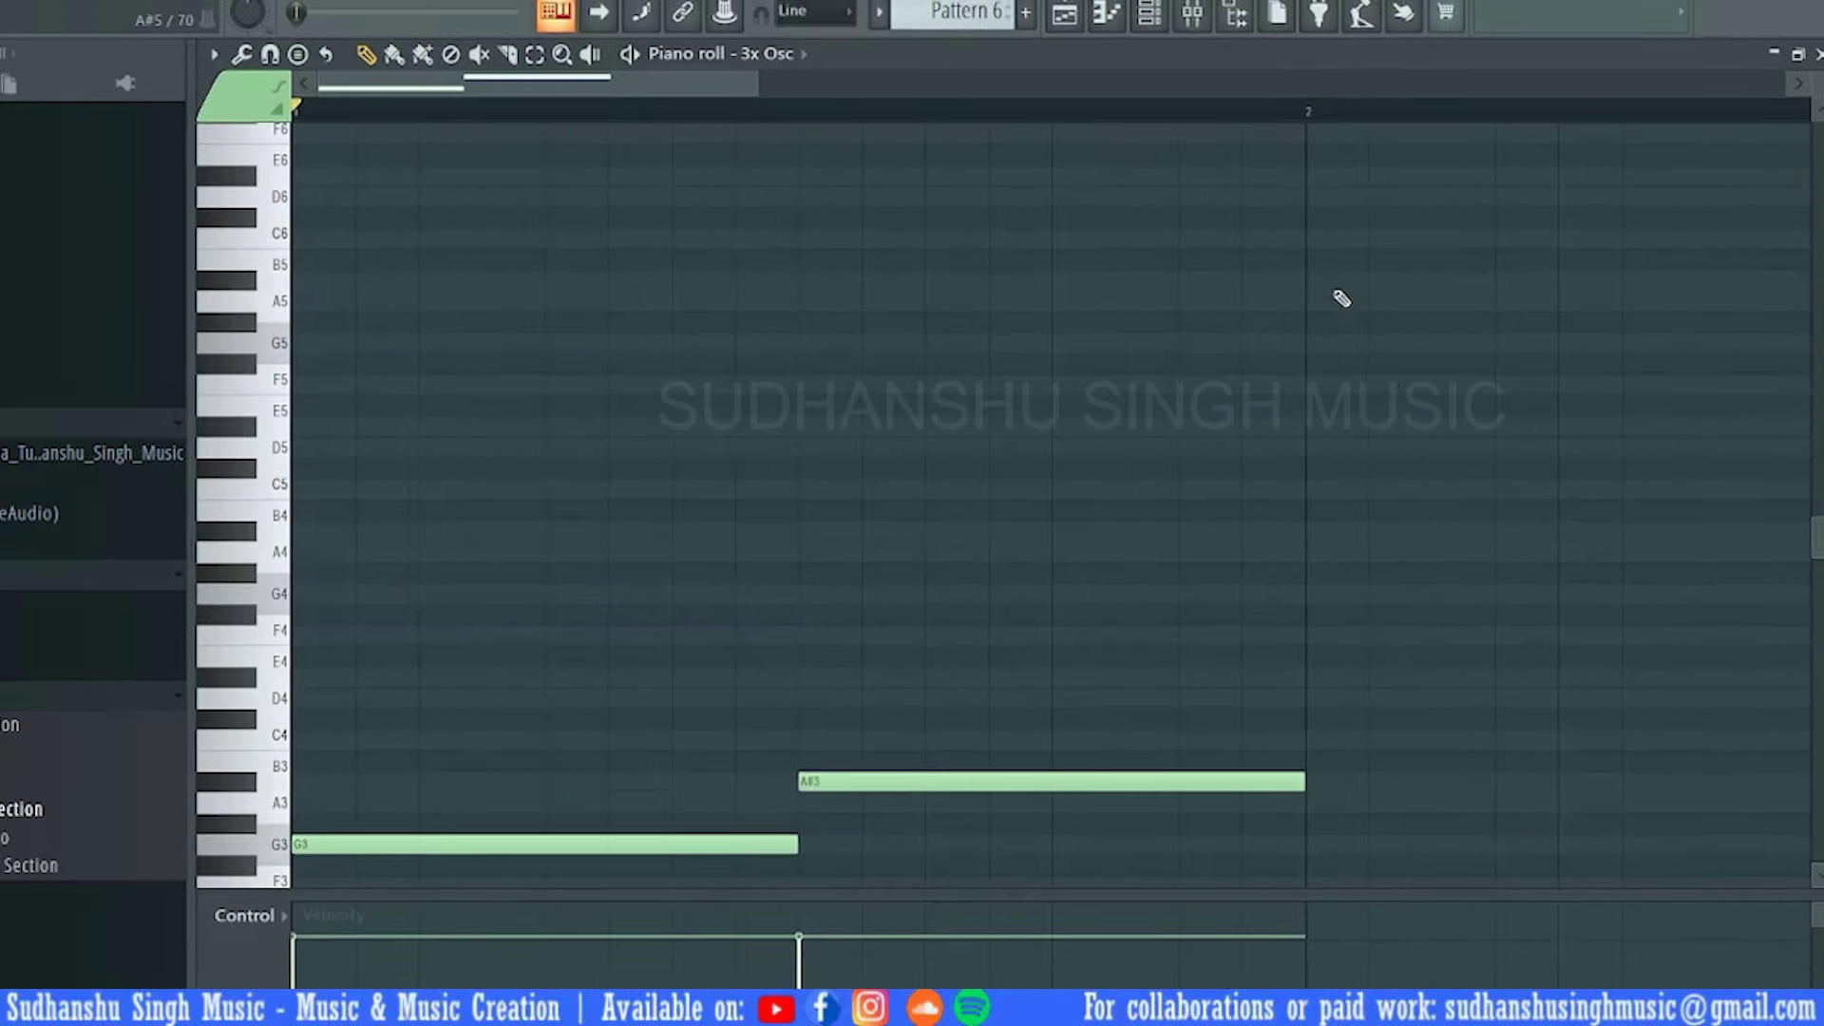
drag(1355, 346, 1365, 289)
key(space)
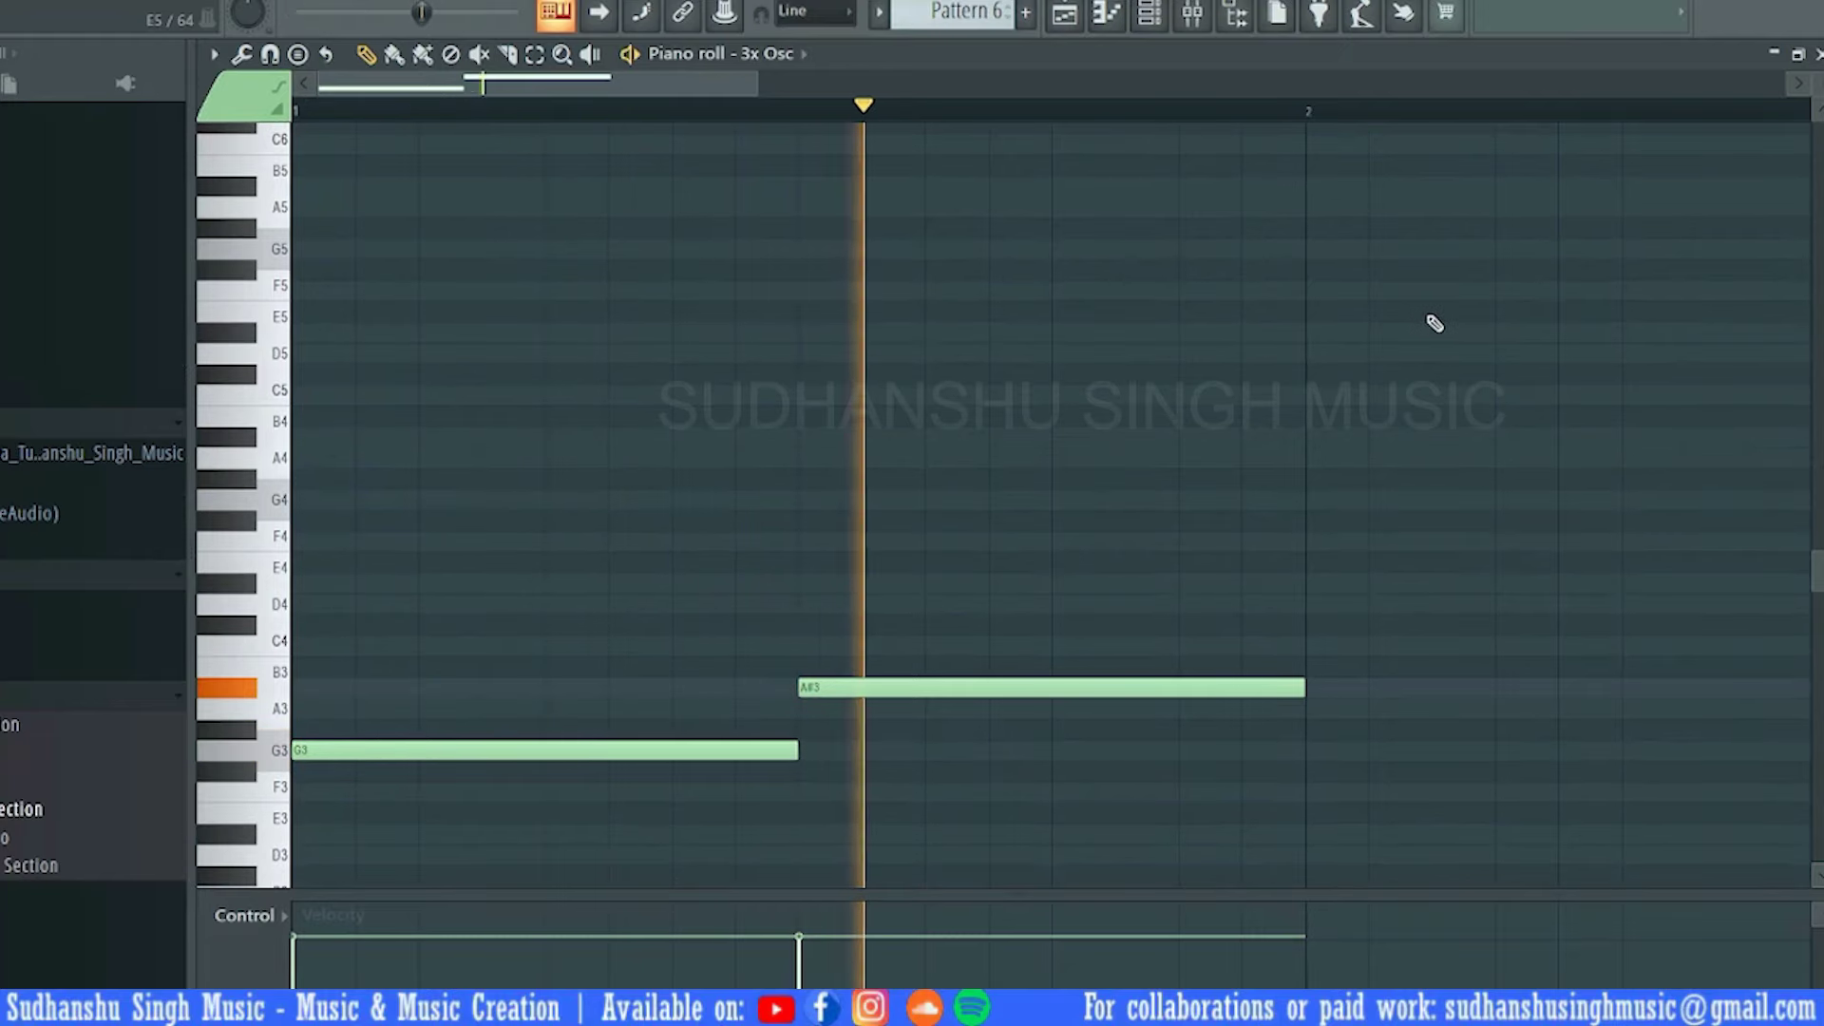
key(space)
Transpose both 3x Osc notes down another octave to G2 and A#2 and play them
key(ctrl+Down)
scroll(1340, 306, down, 5)
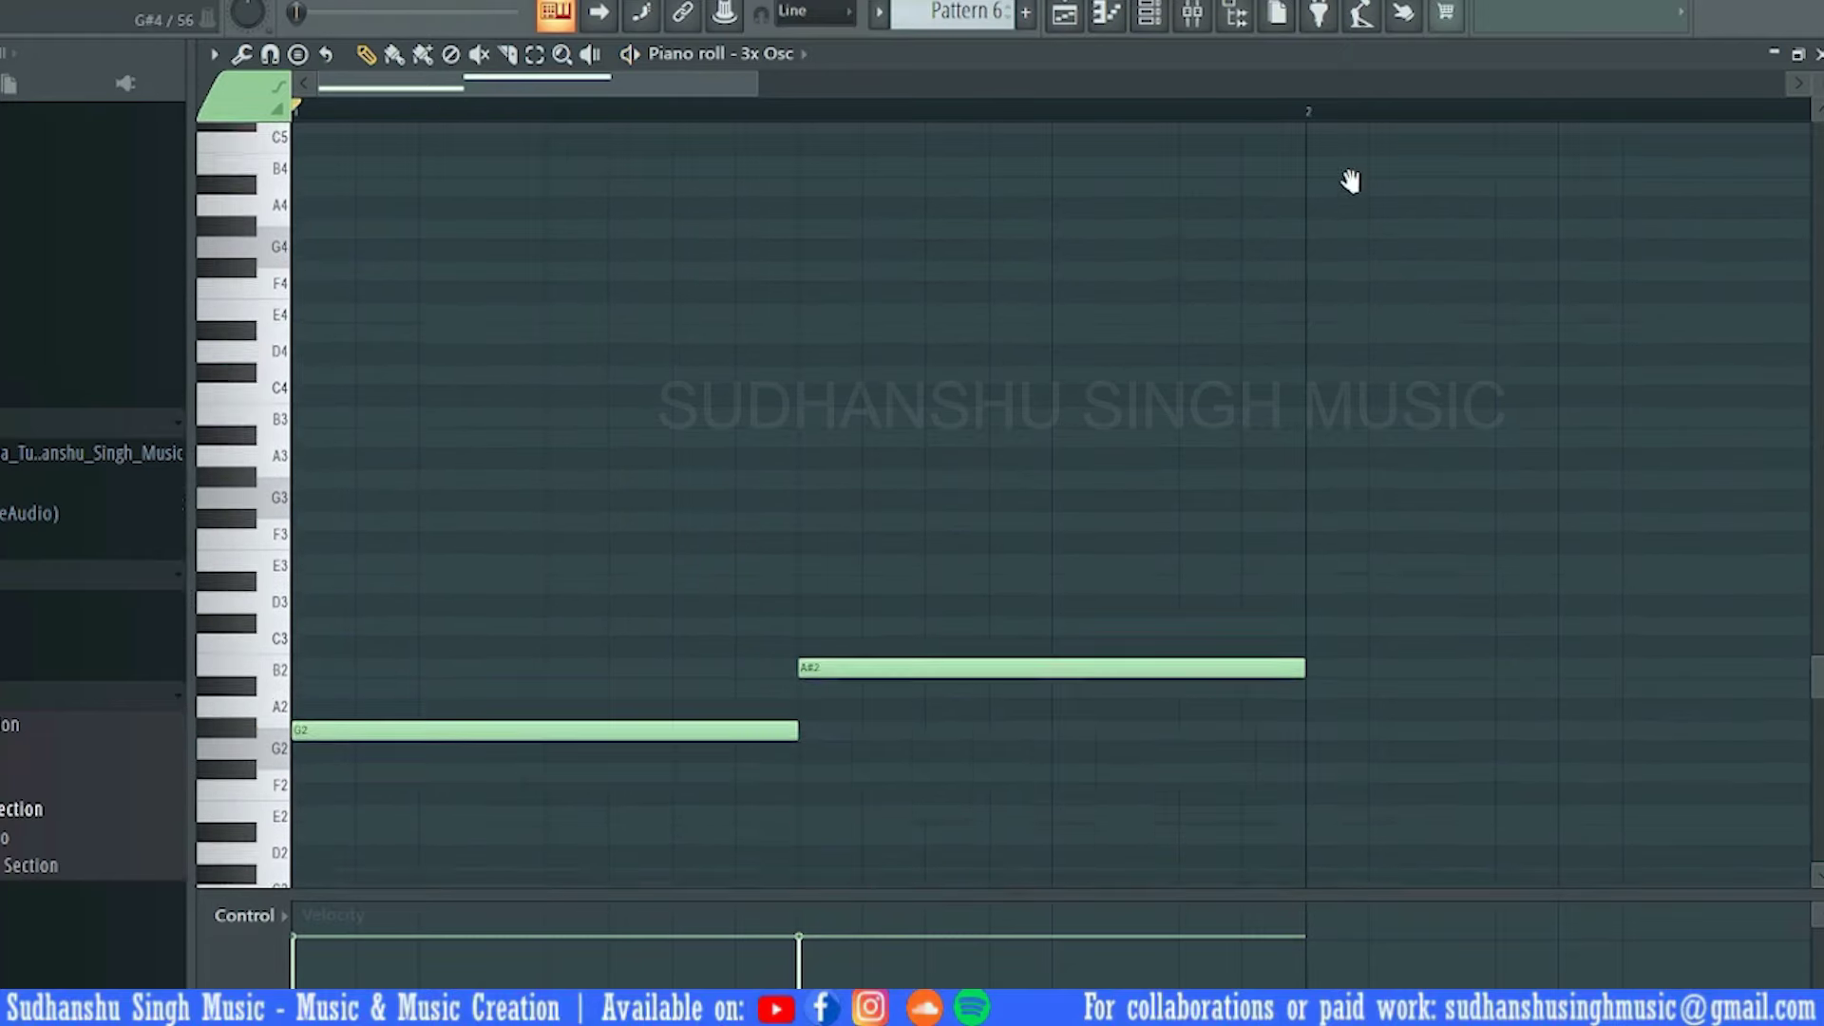
key(space)
key(space)
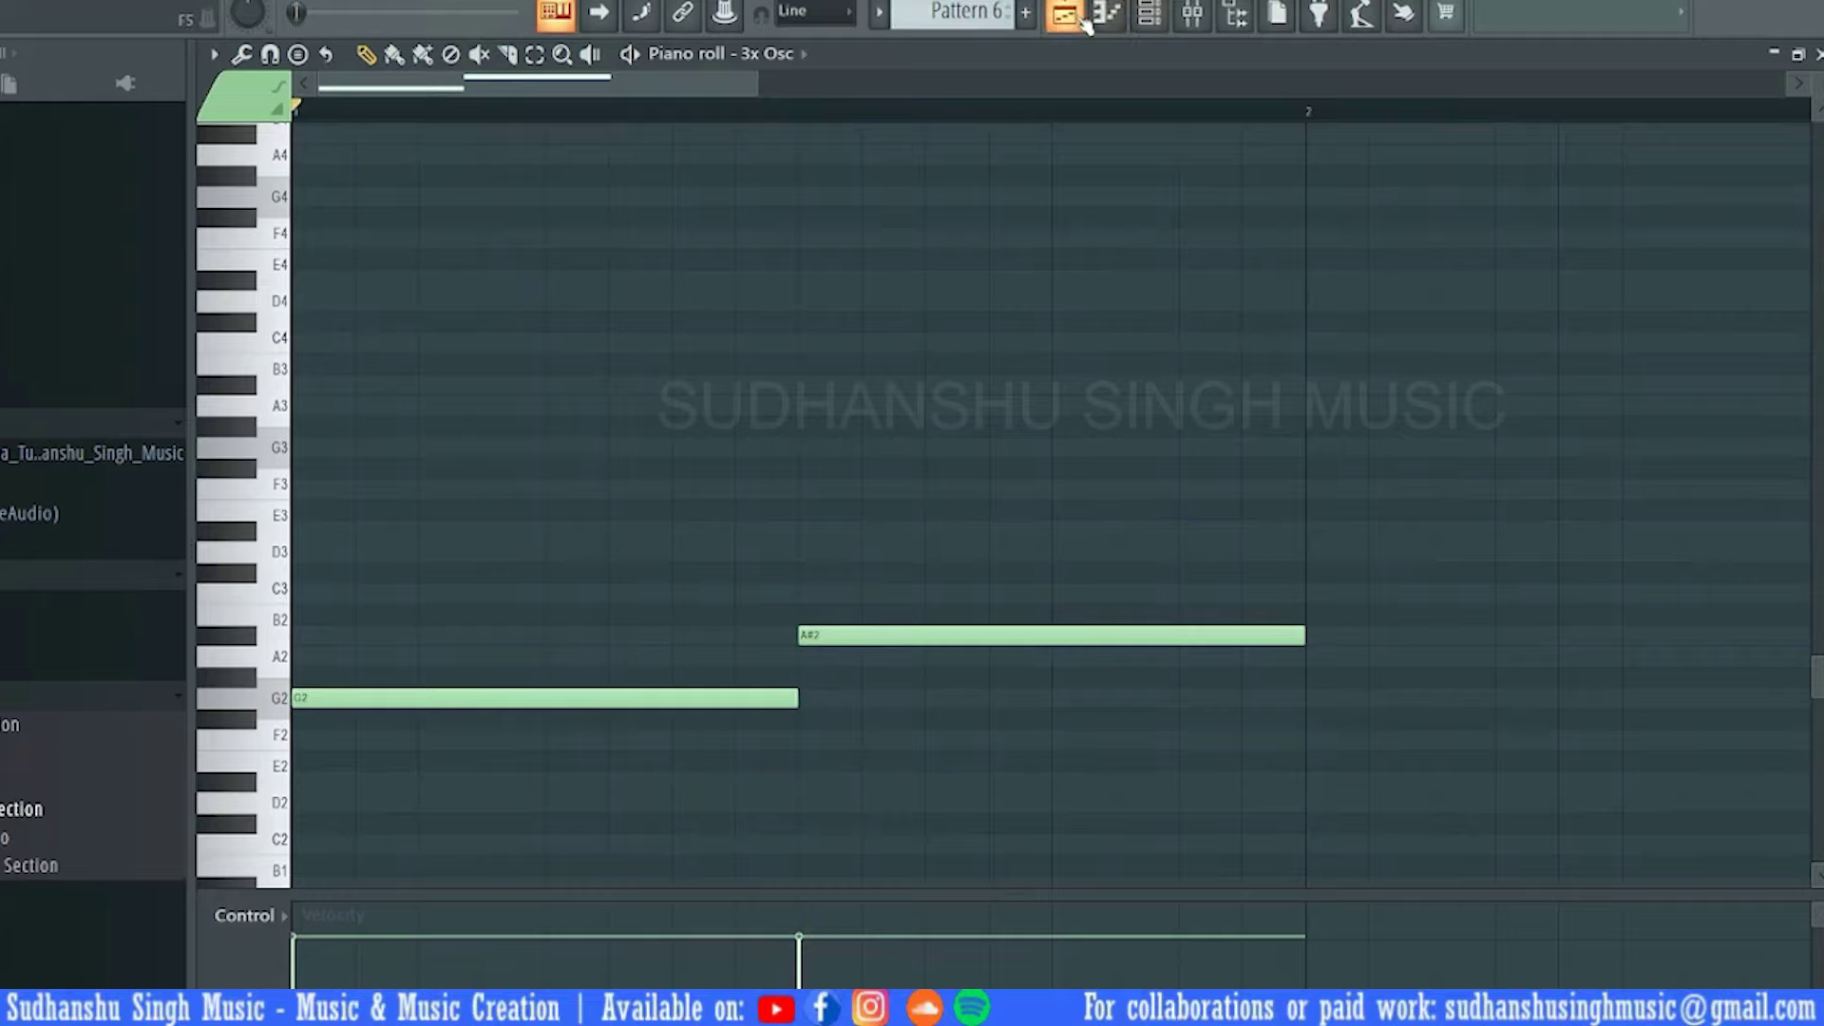
Play the arrangement in the playlist with the bass part, then copy the Pattern 6 clip to bar 1 on Track 4
click(1082, 19)
key(space)
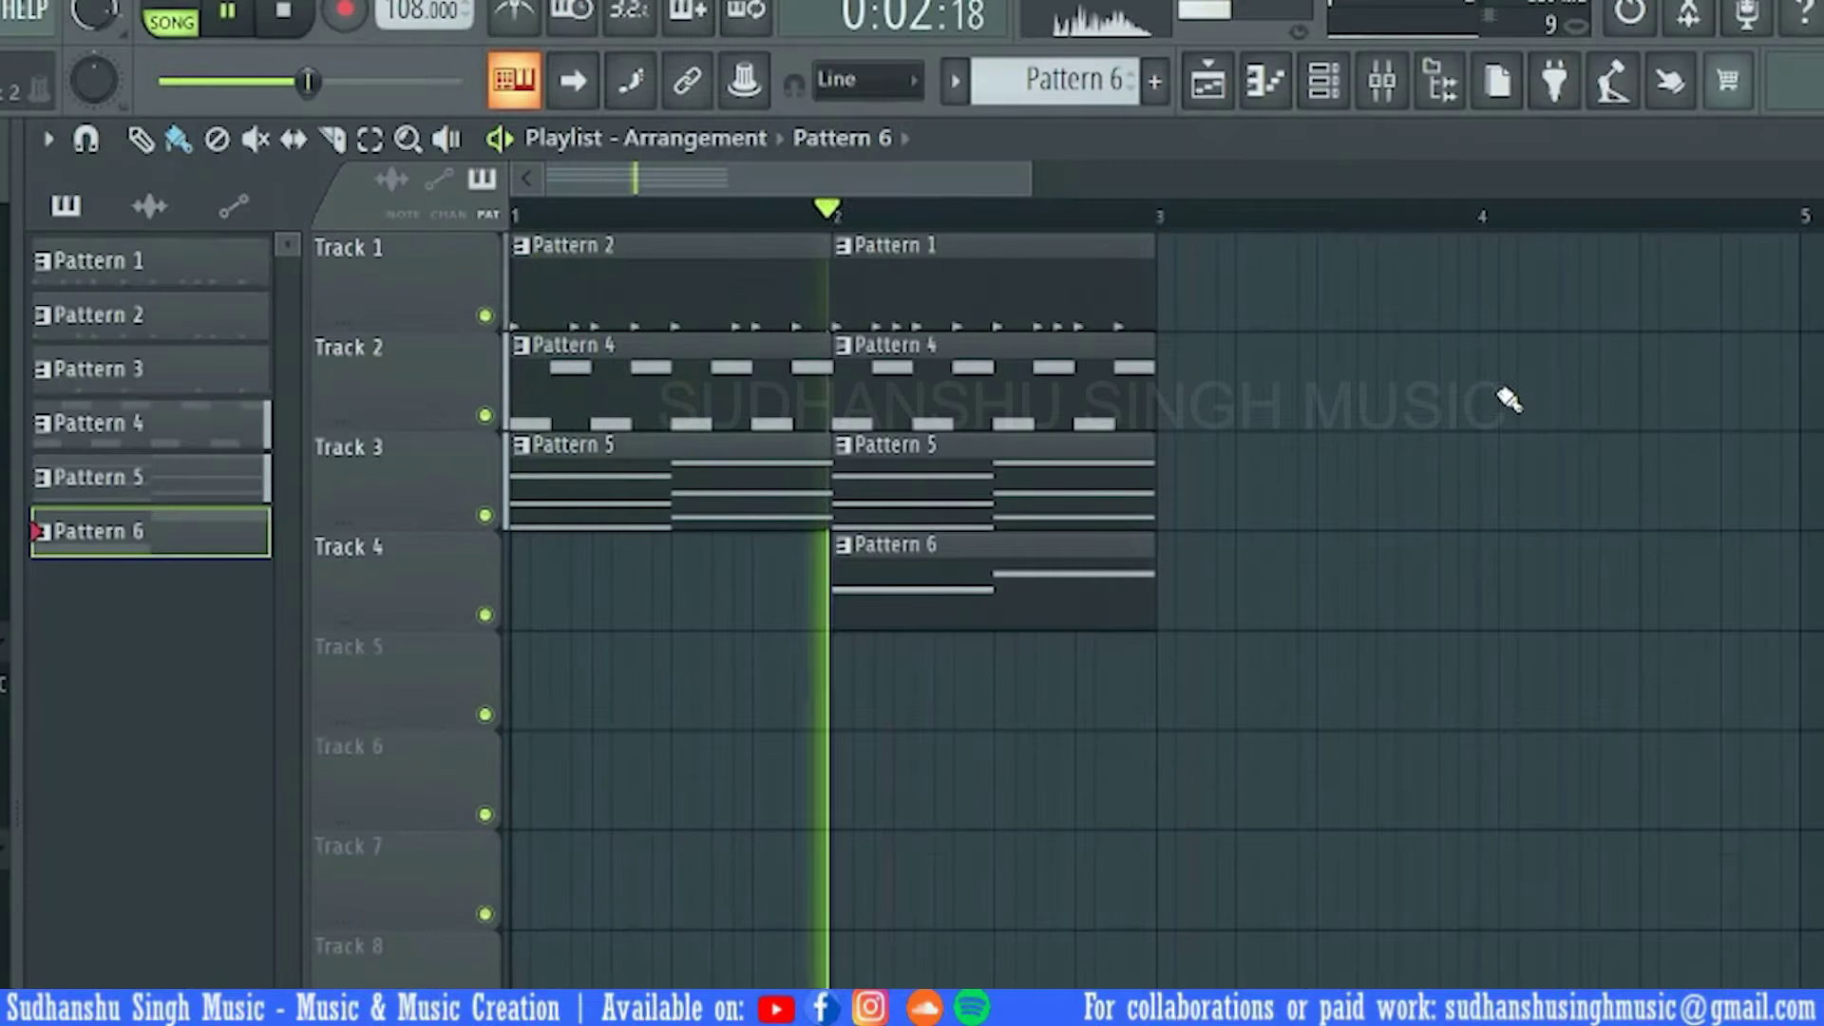
click(1387, 97)
key(space)
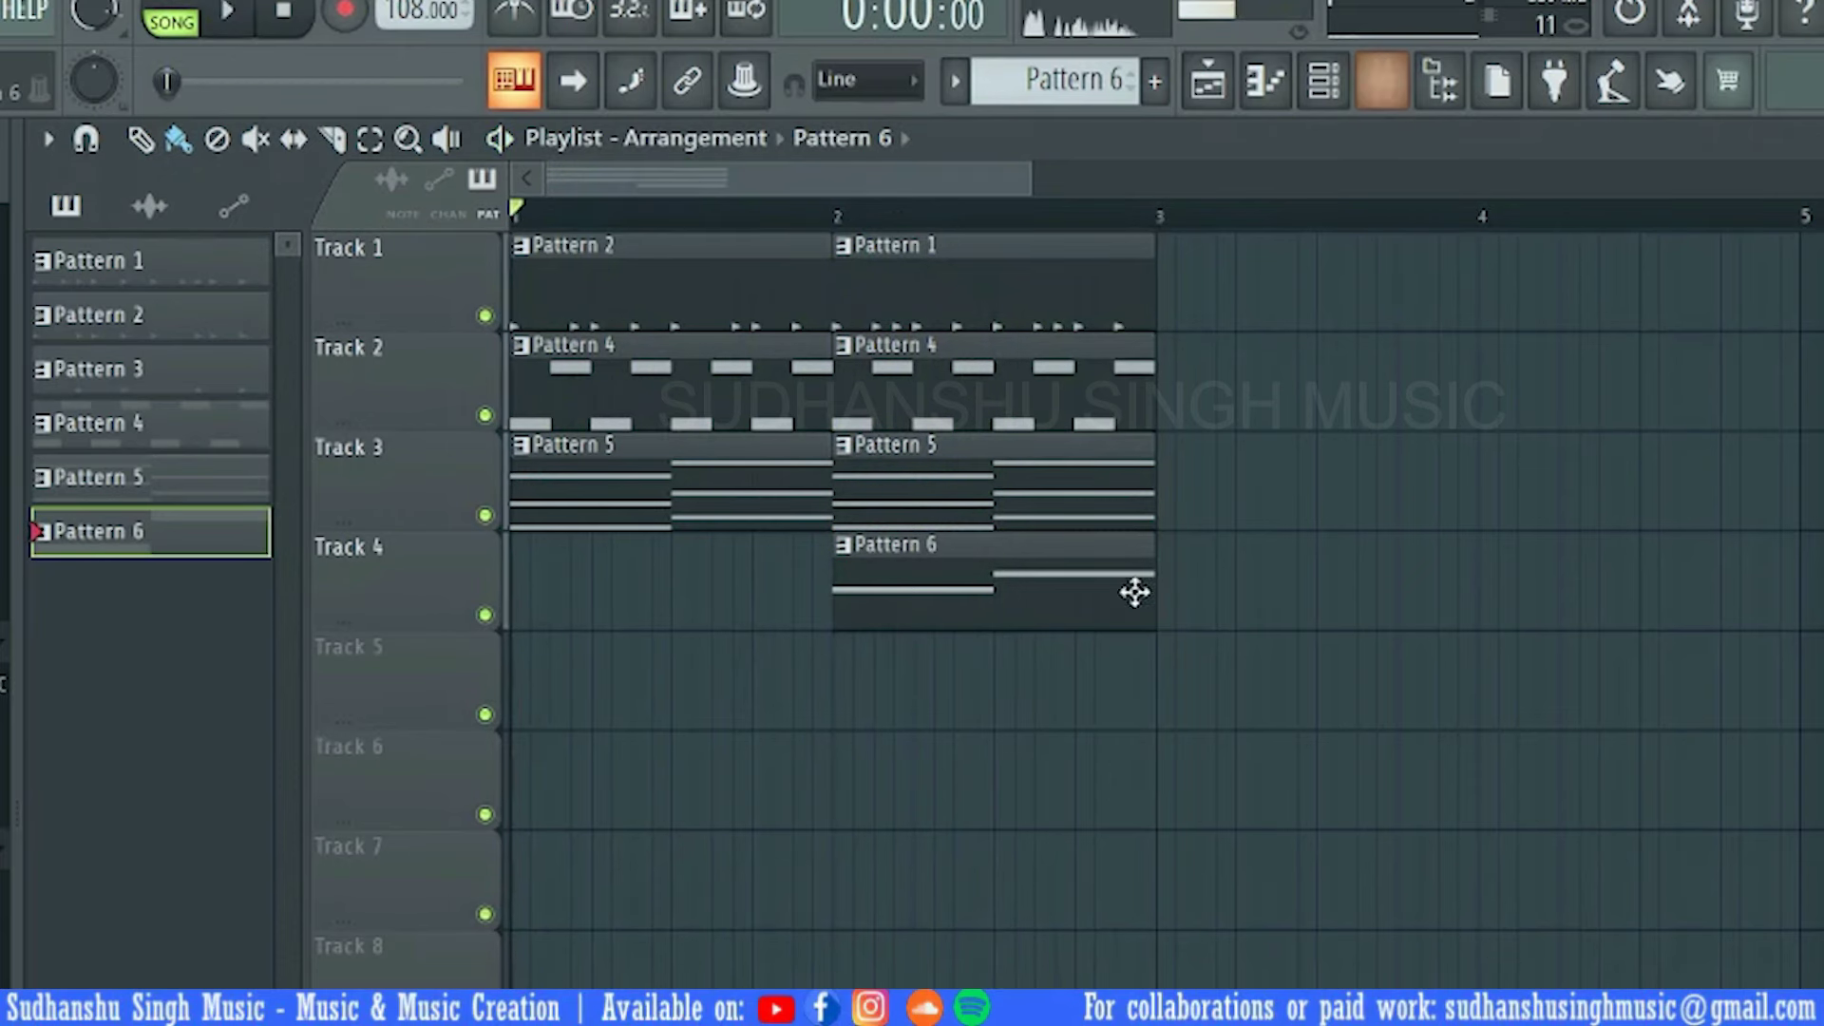
drag(1030, 597, 130, 567)
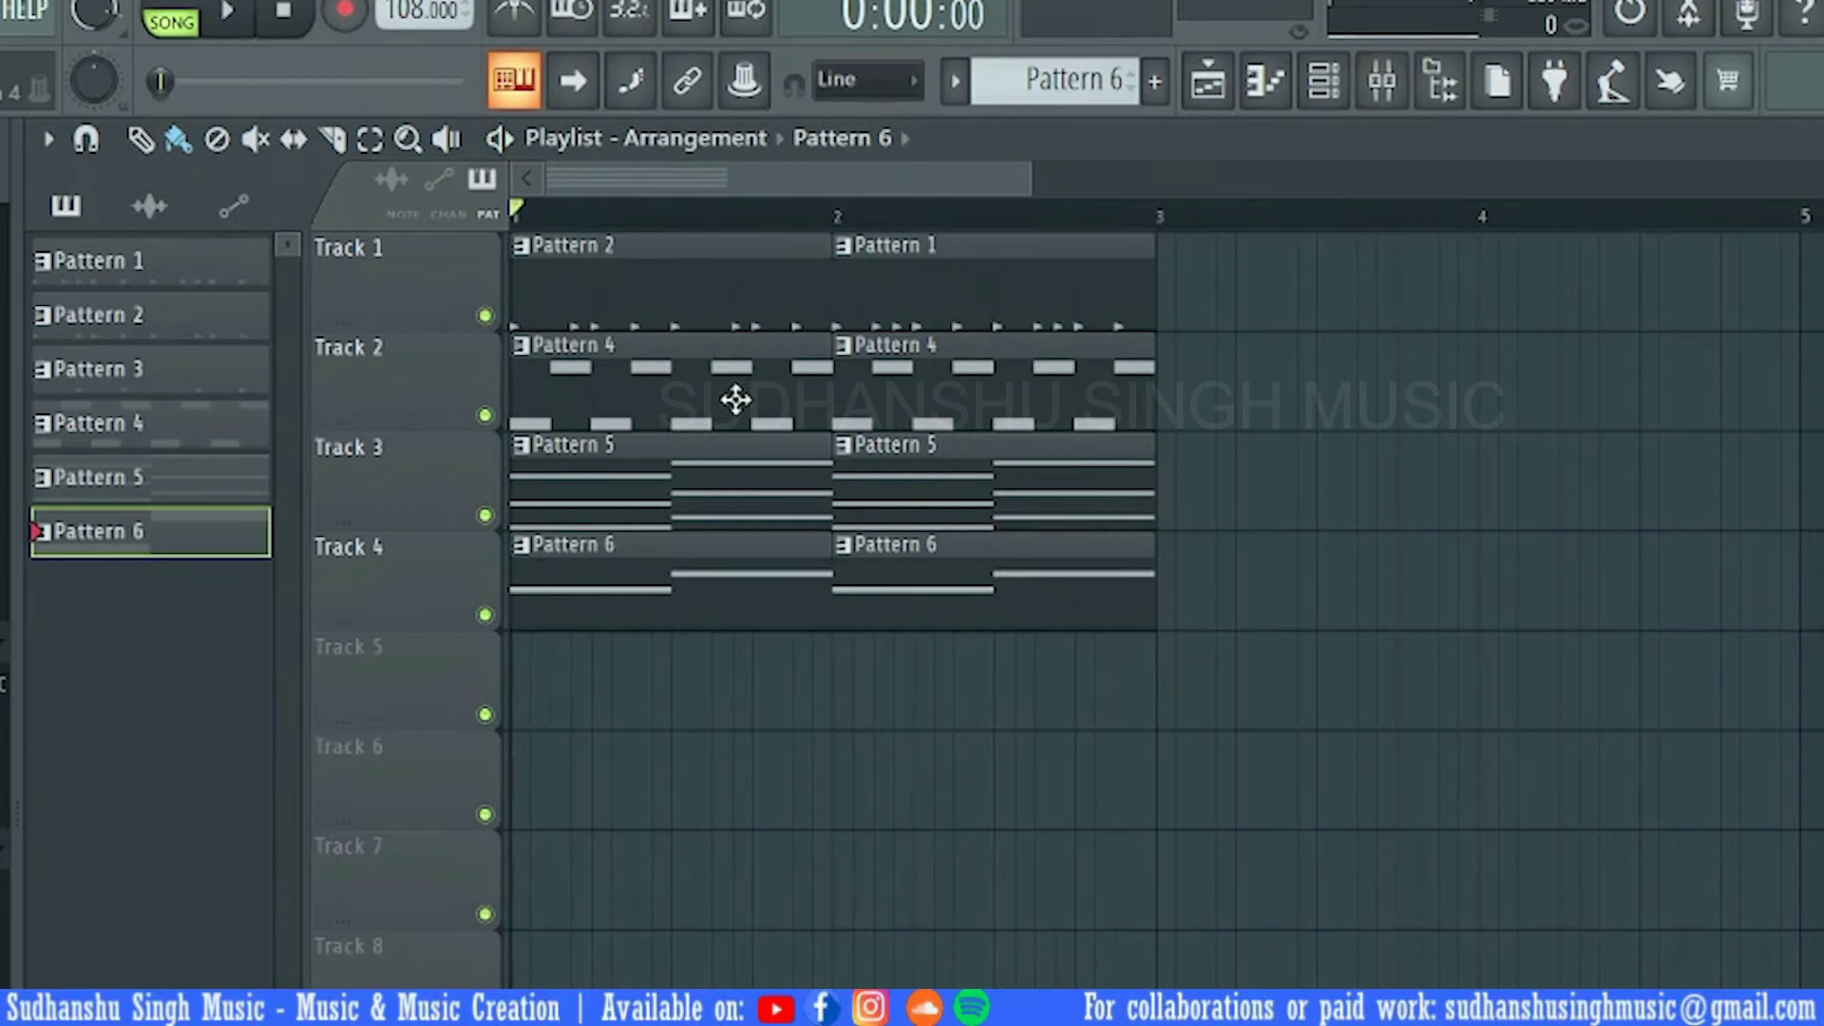
Show the mixer, play the full arrangement to check all track levels, and hide the mixer again
click(1384, 83)
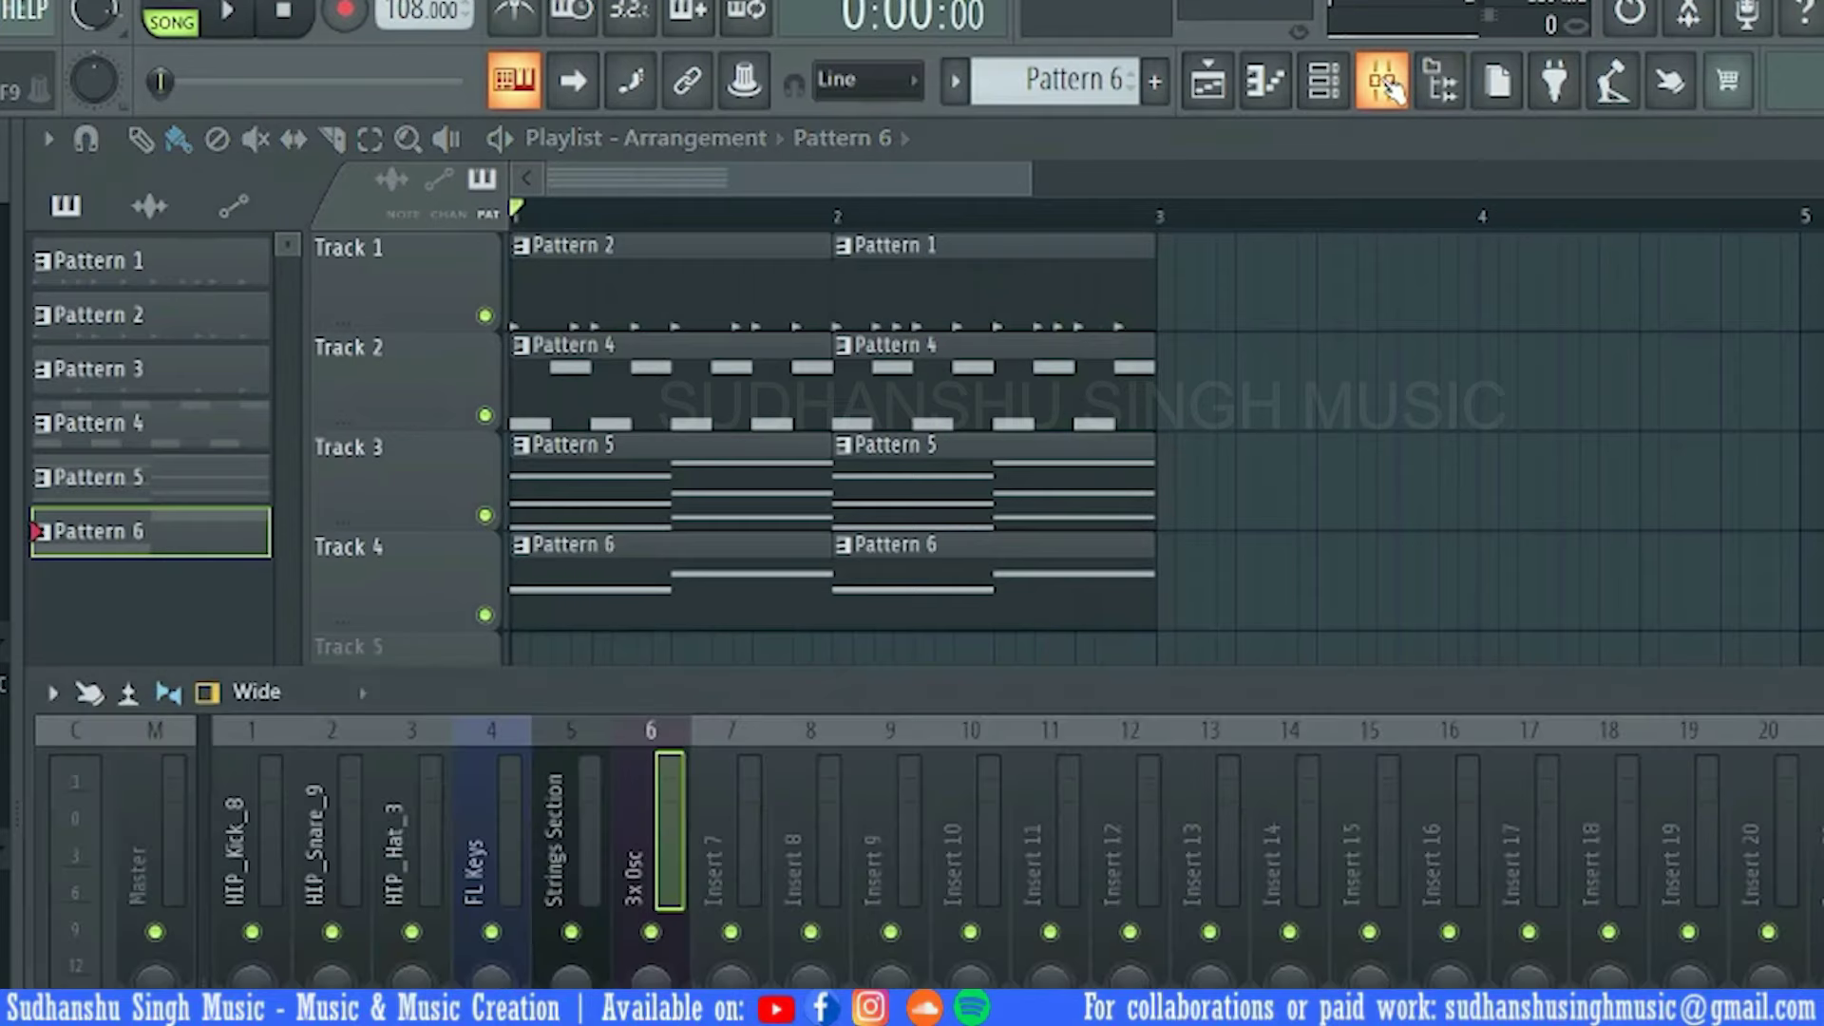
key(space)
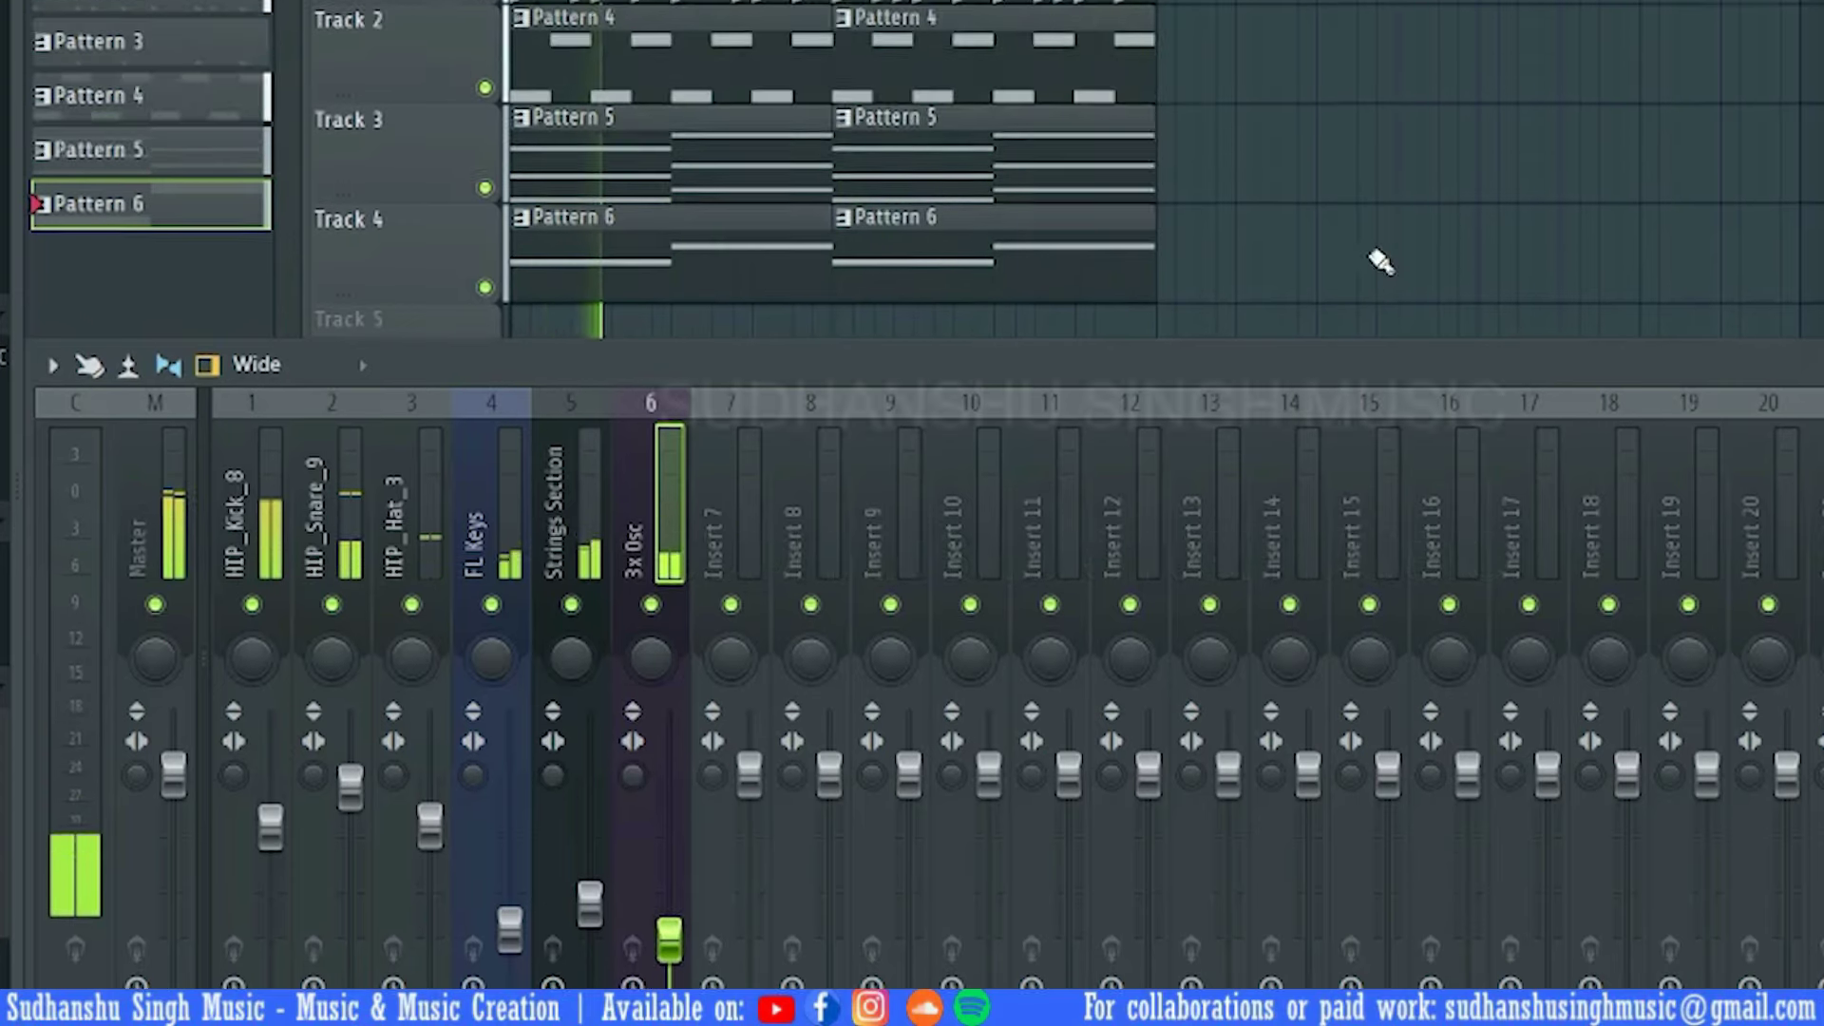
click(1381, 106)
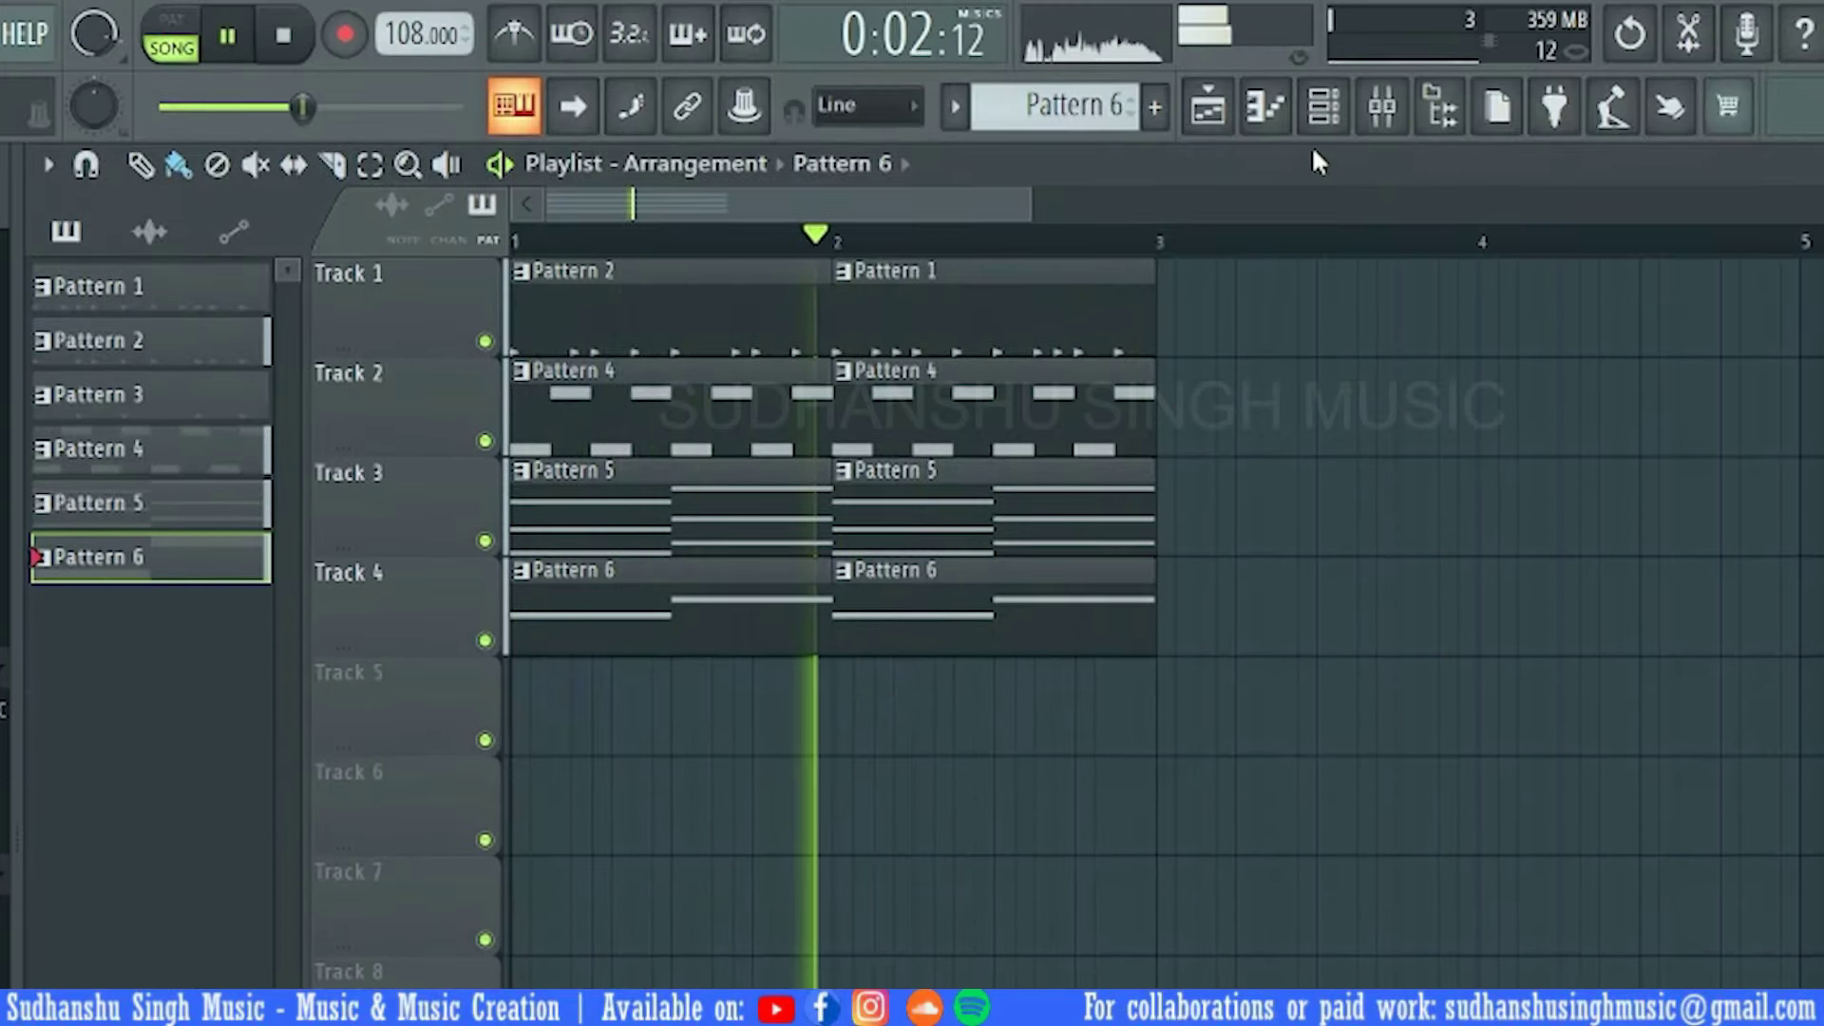
Check the 3x Osc track in the mixer while the arrangement plays, fit all clips in the playlist and stop playback
click(1381, 107)
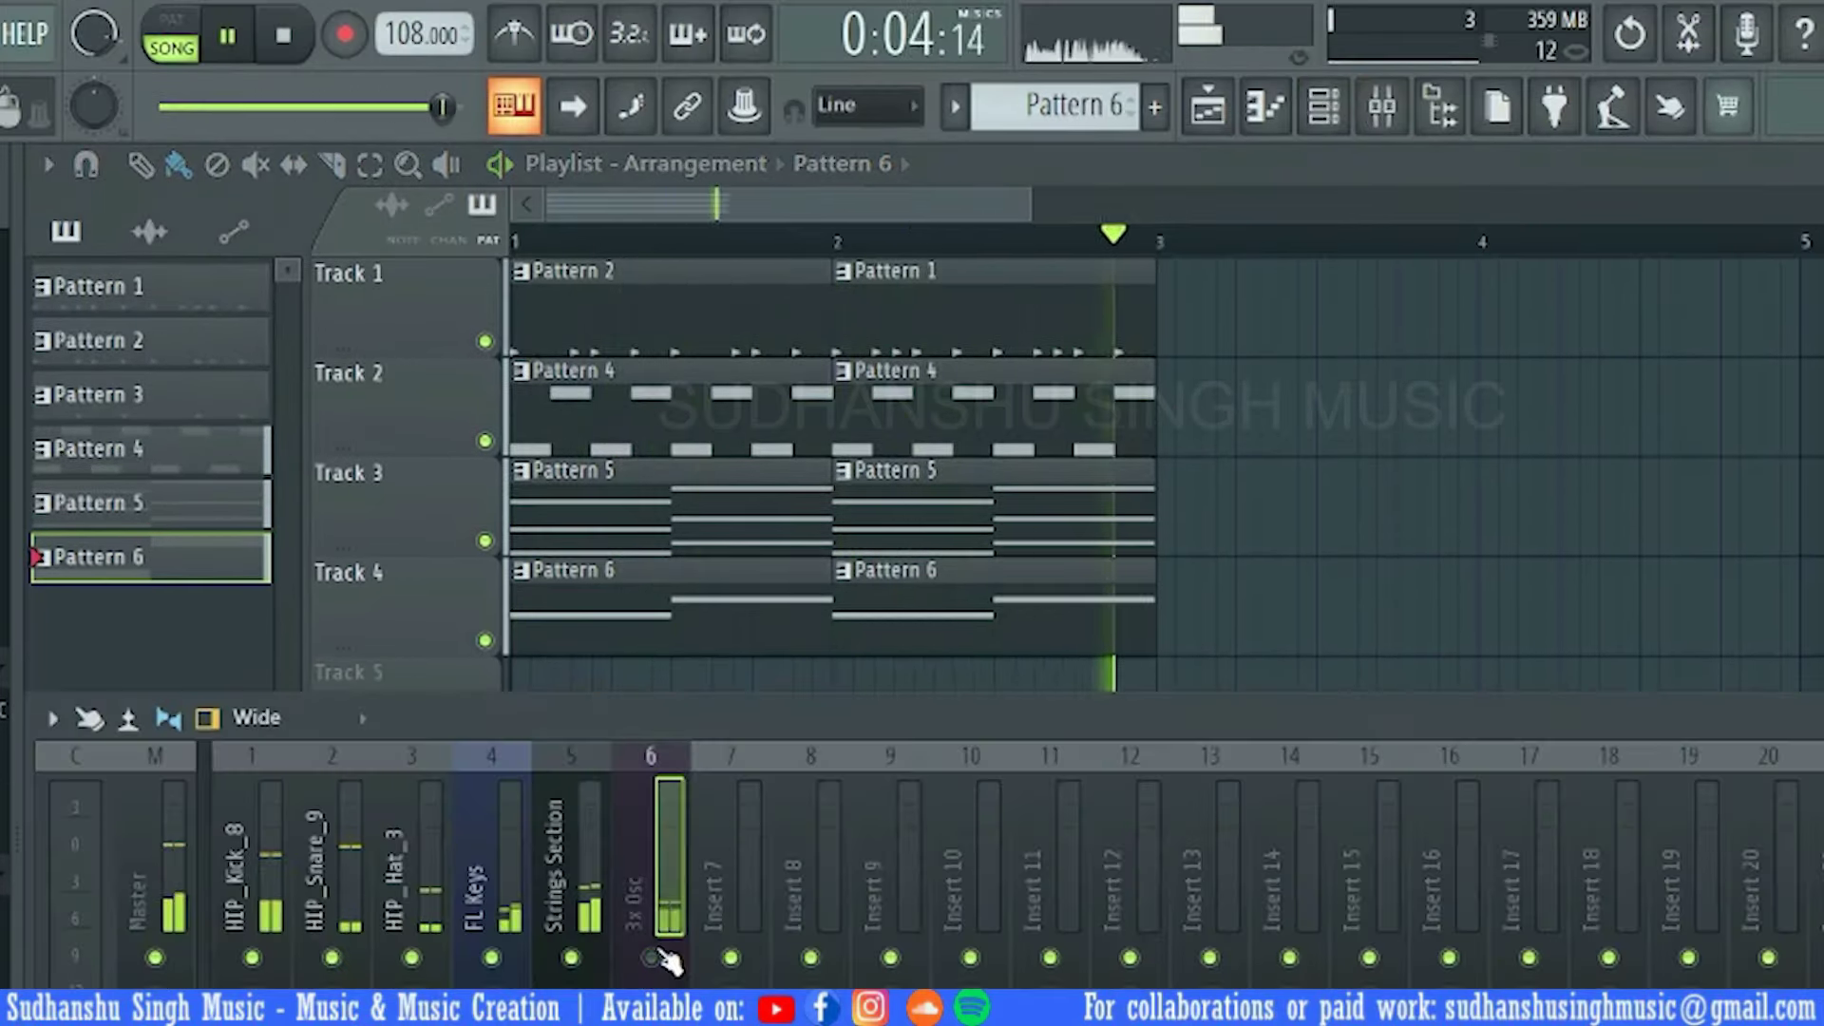
key(F9)
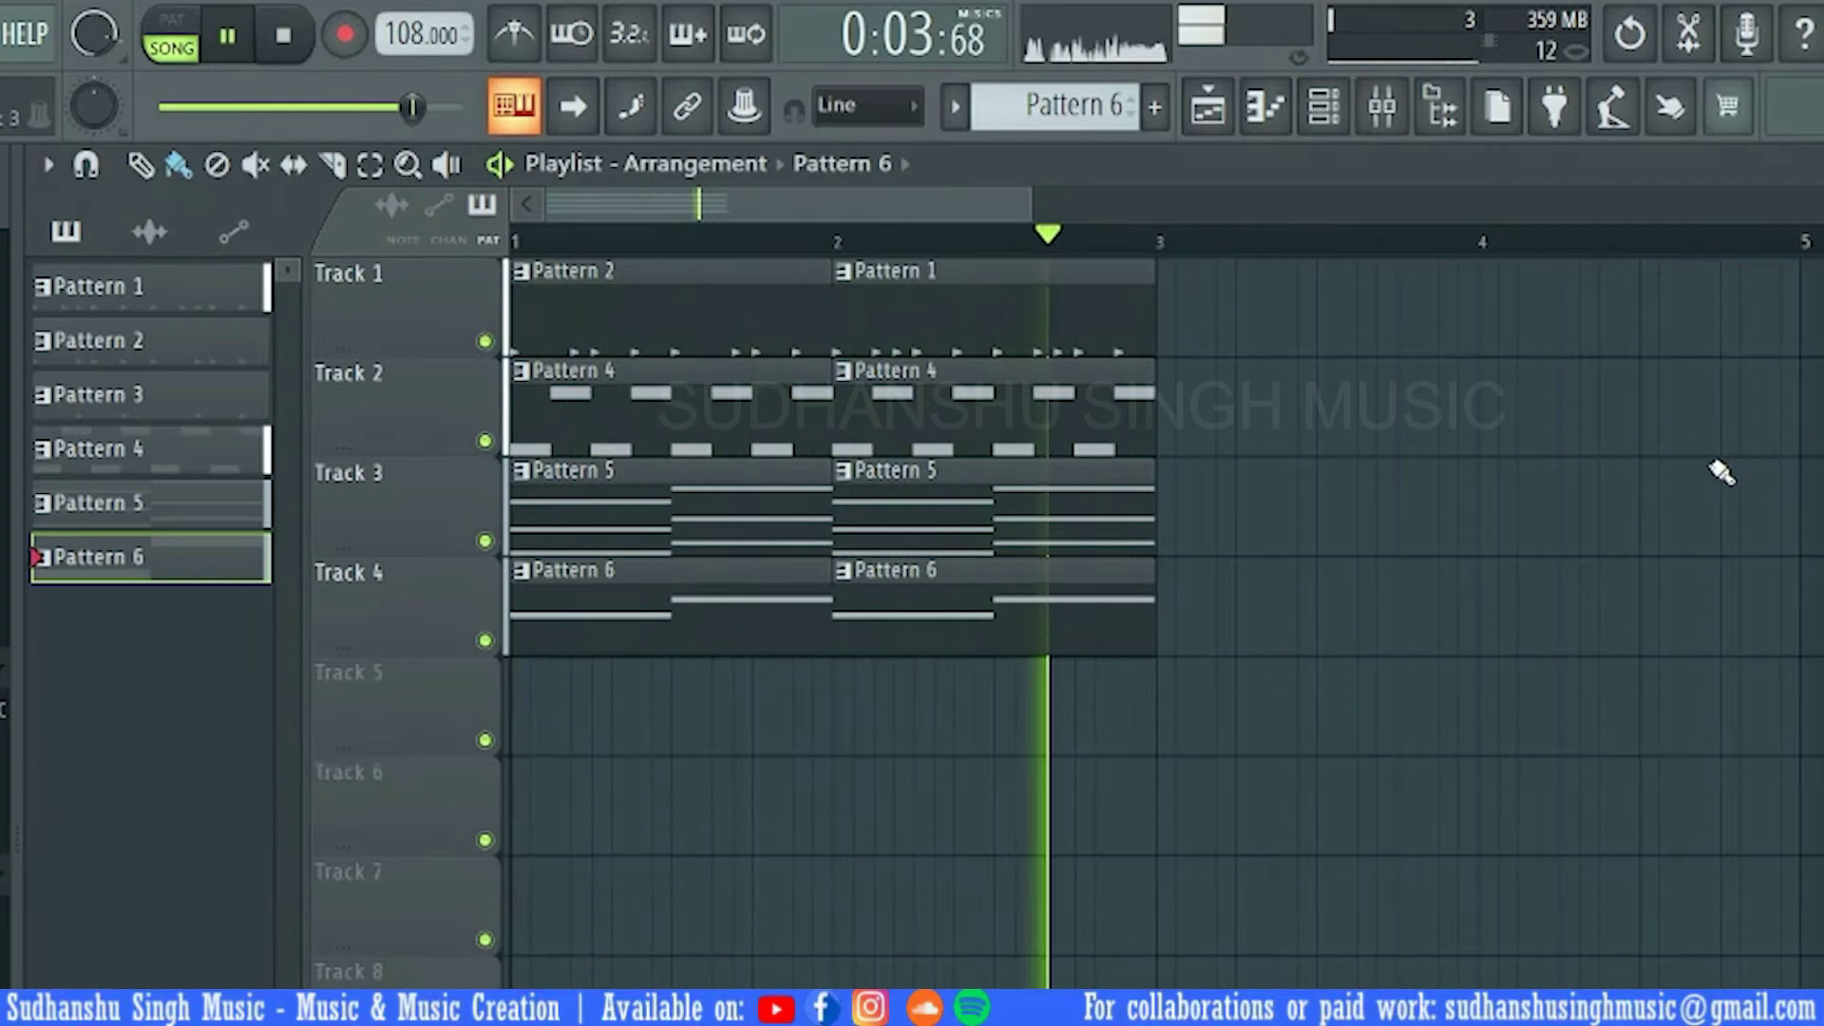
ctrl+right_click(1641, 543)
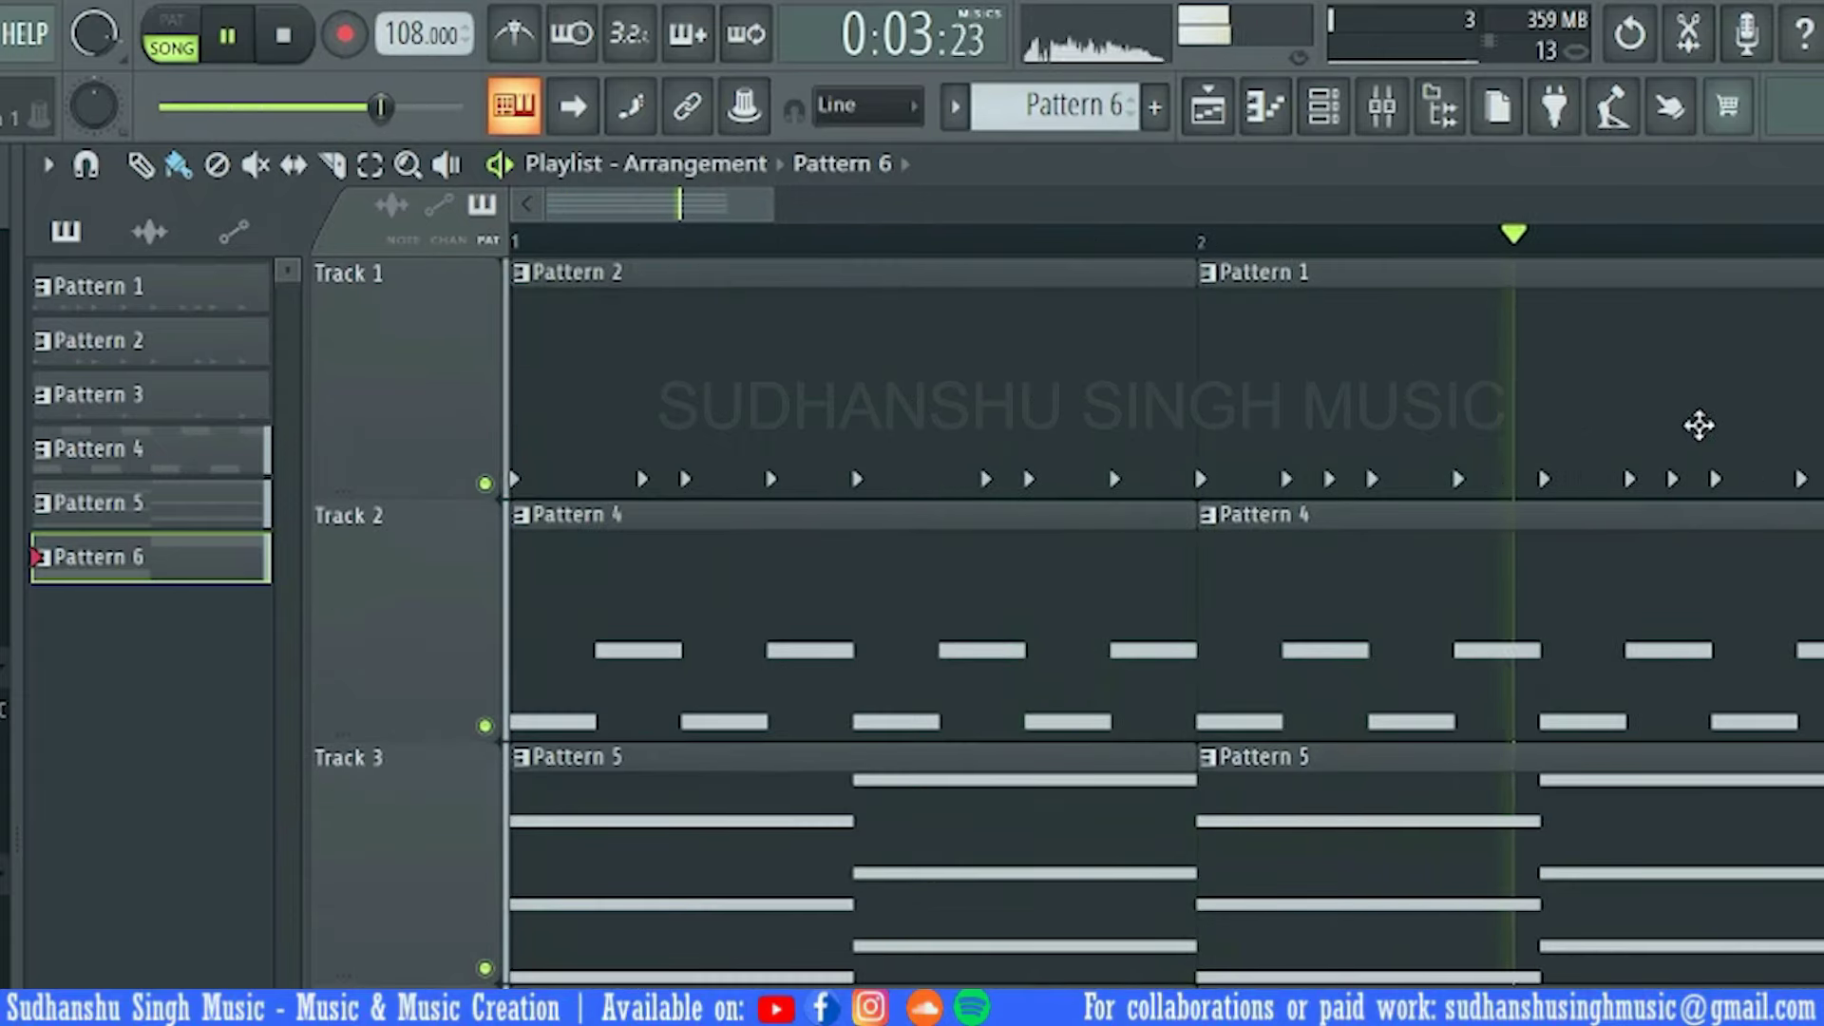
scroll(1698, 423, down, 3)
scroll(1638, 349, down, 4)
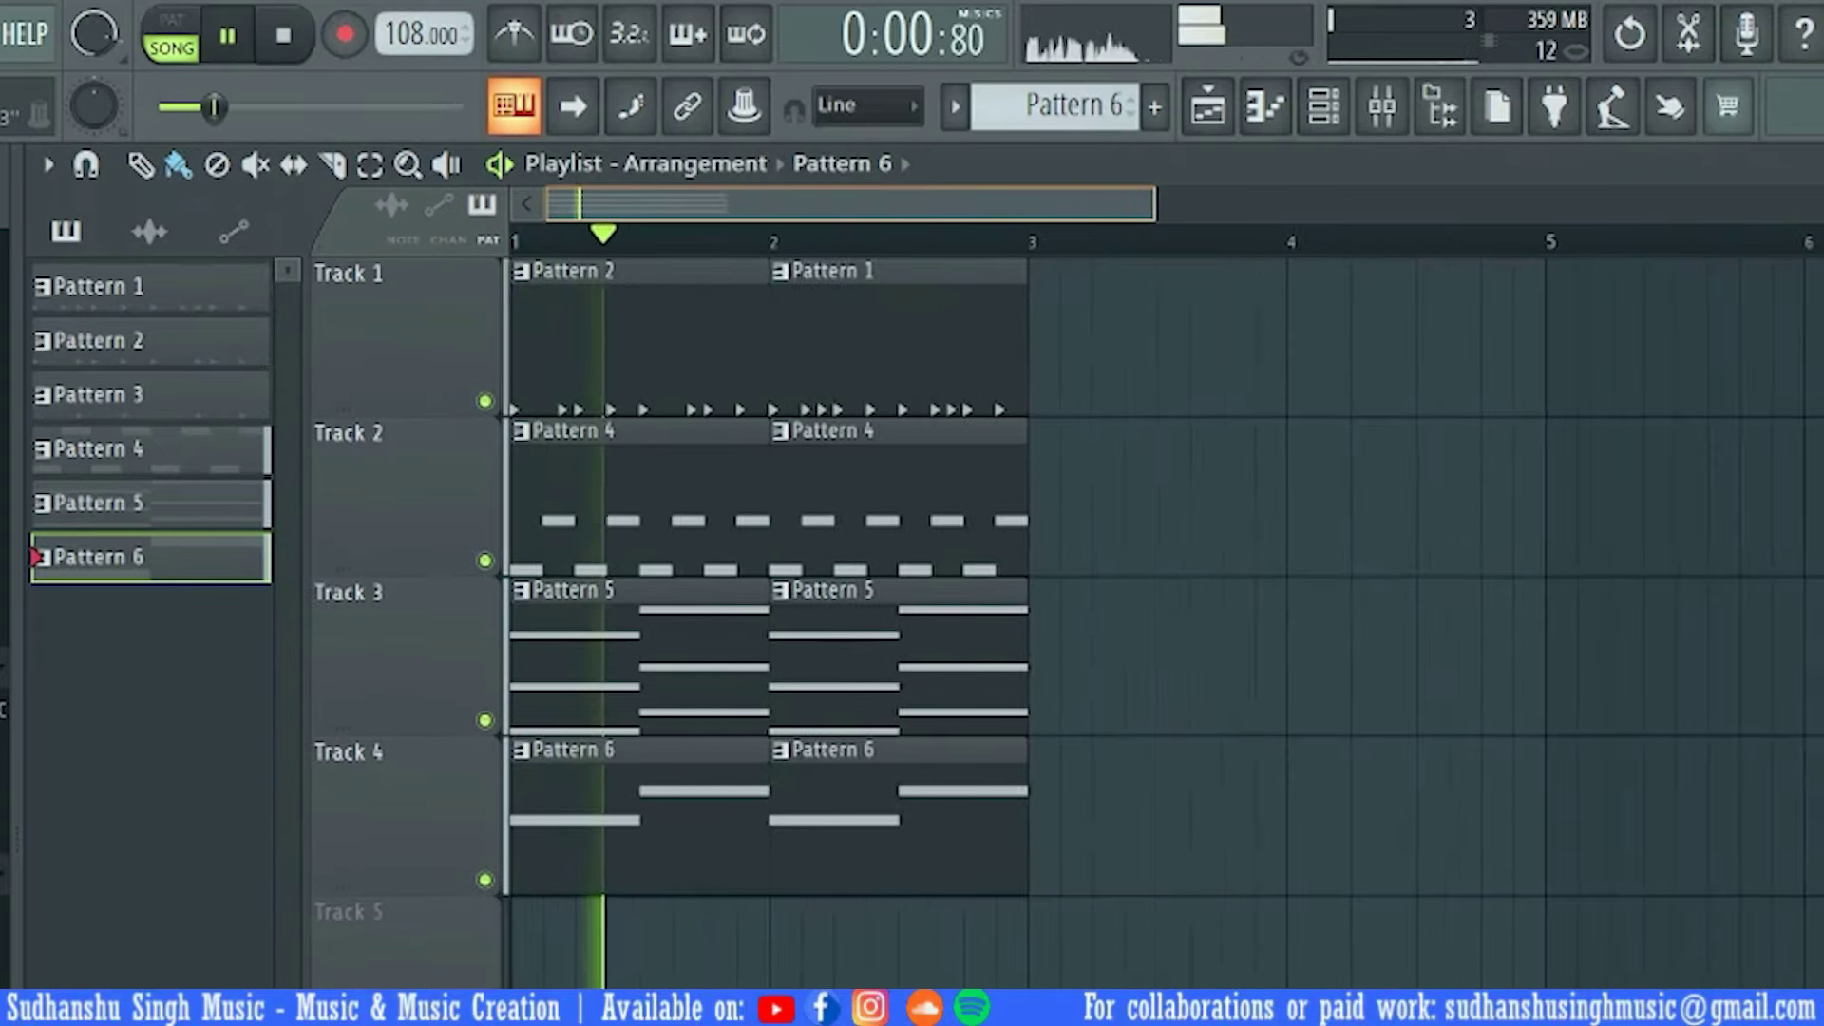
key(space)
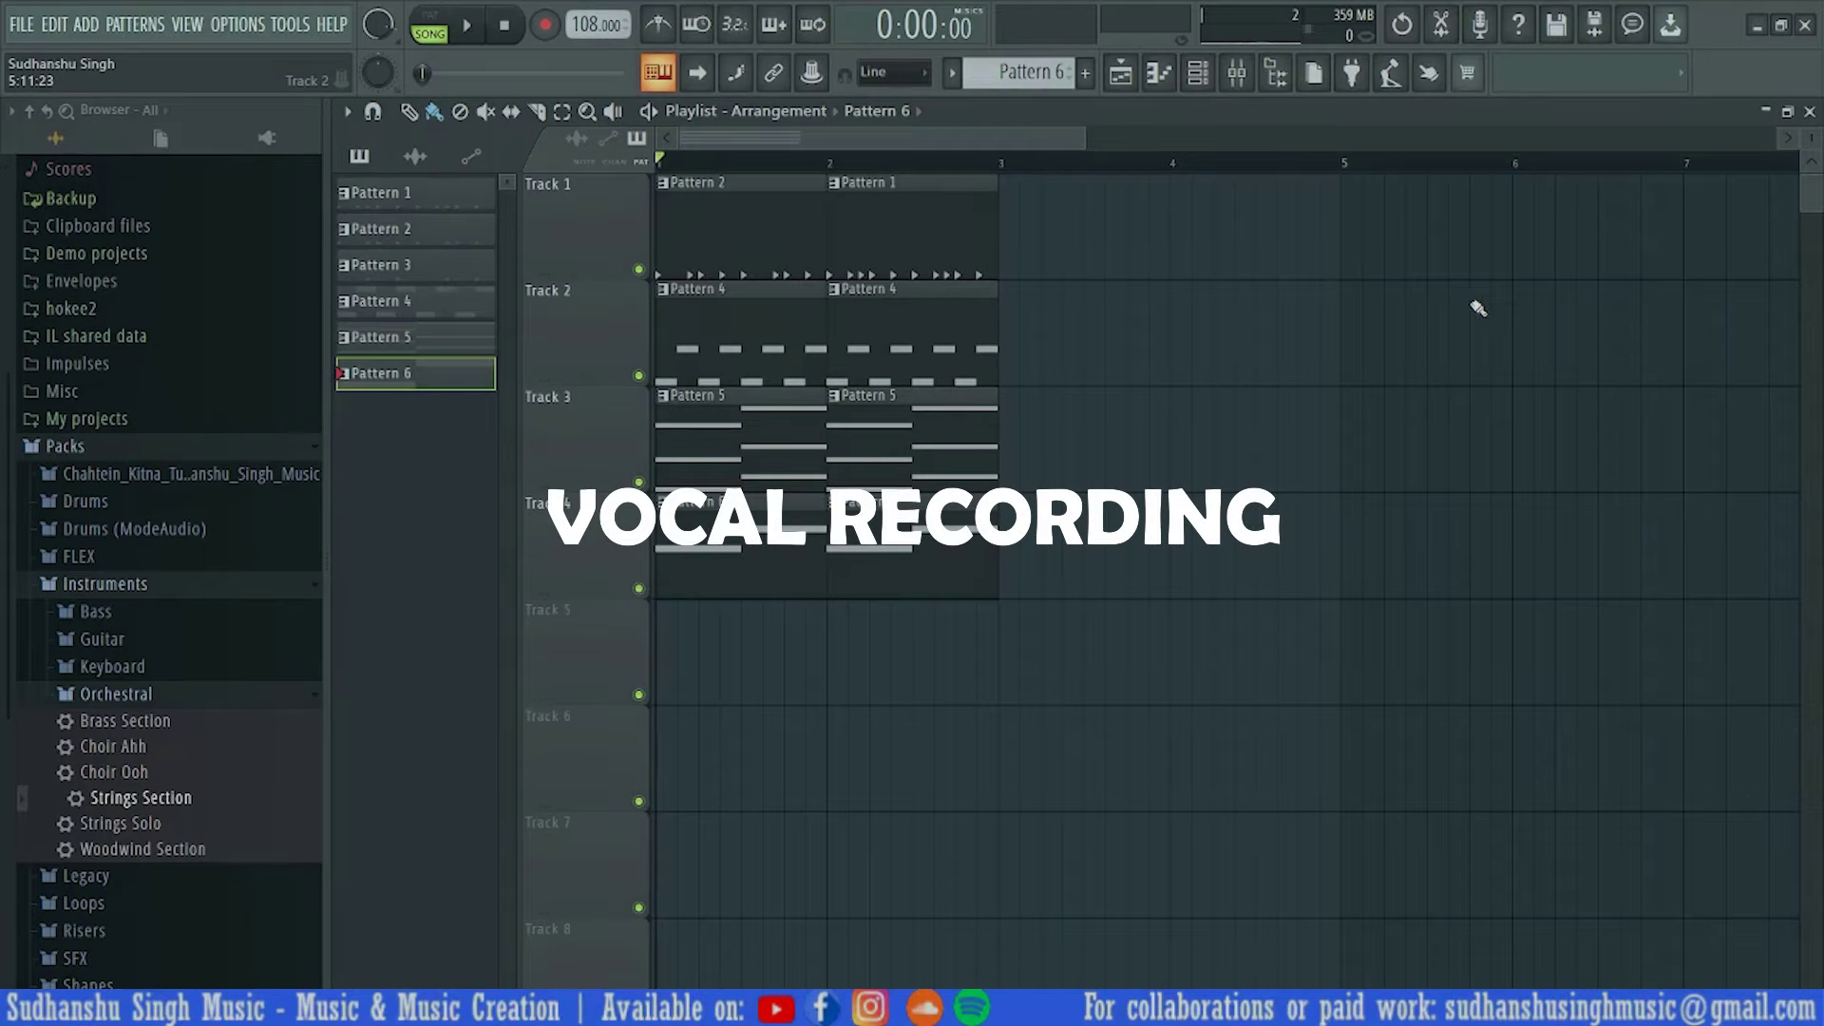
Open the audio settings and keep FL Studio ASIO as the input/output device
click(231, 24)
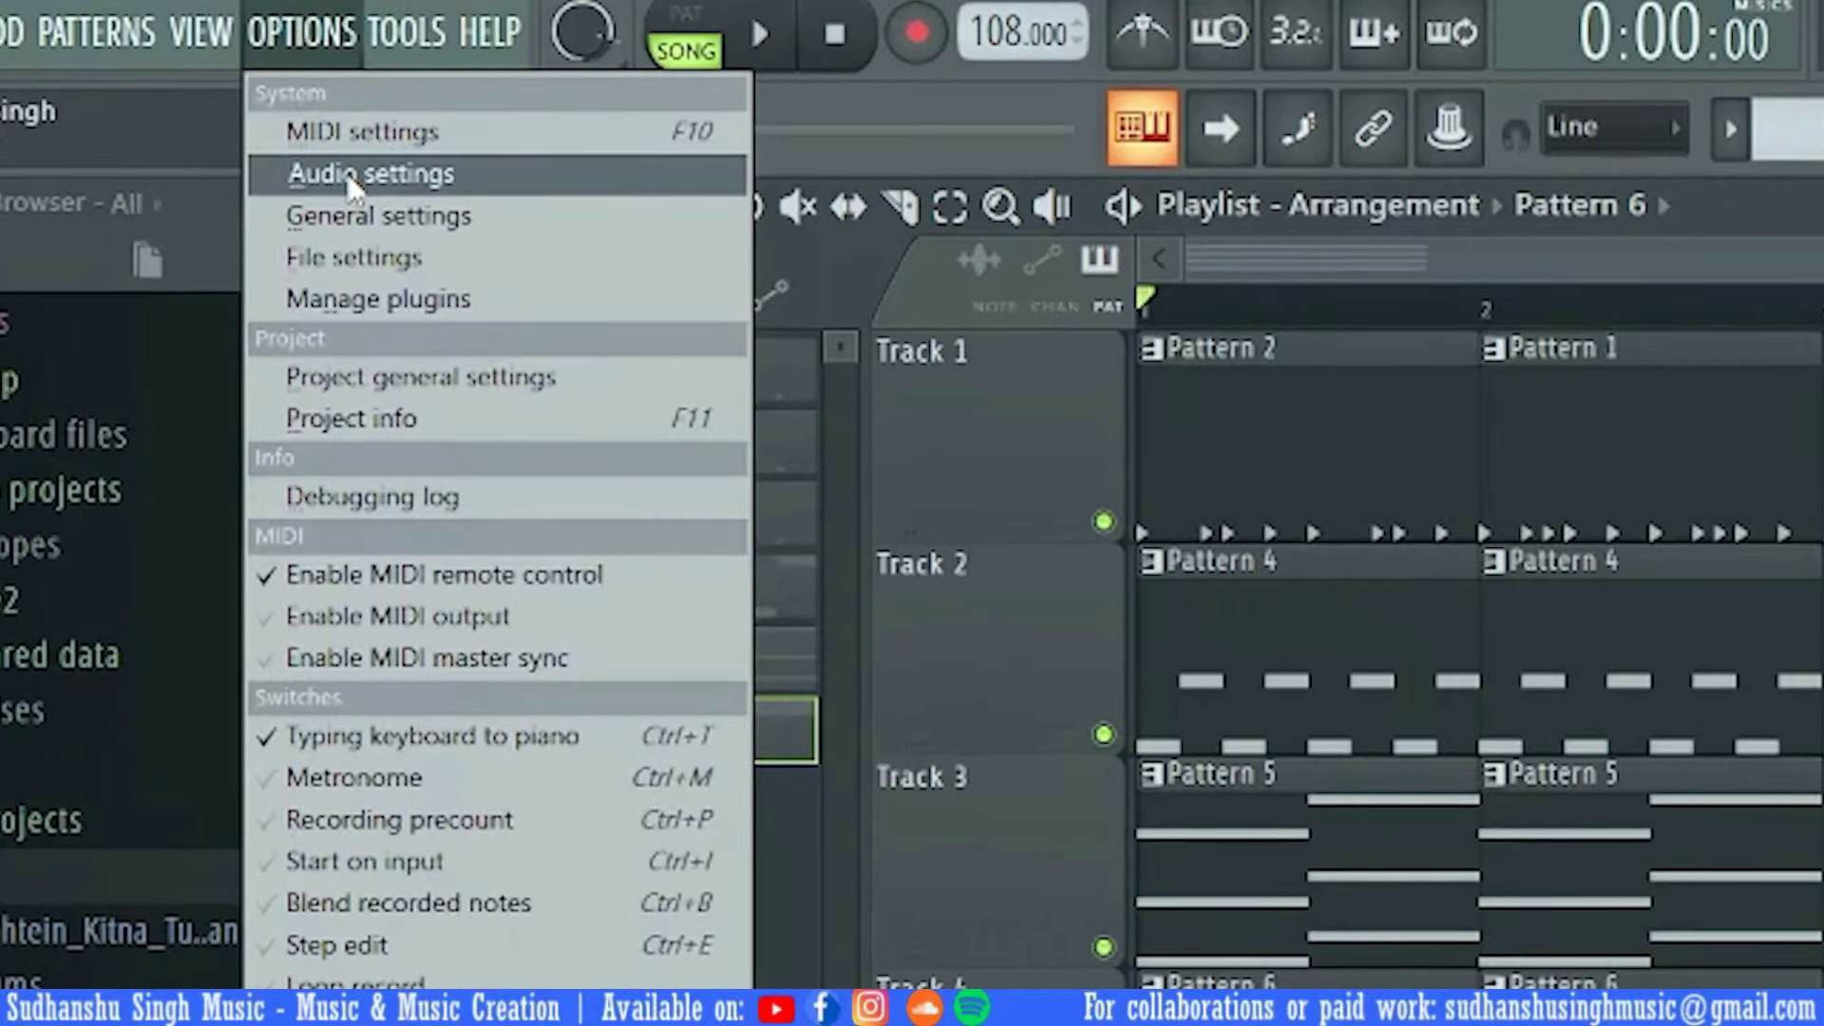
click(351, 176)
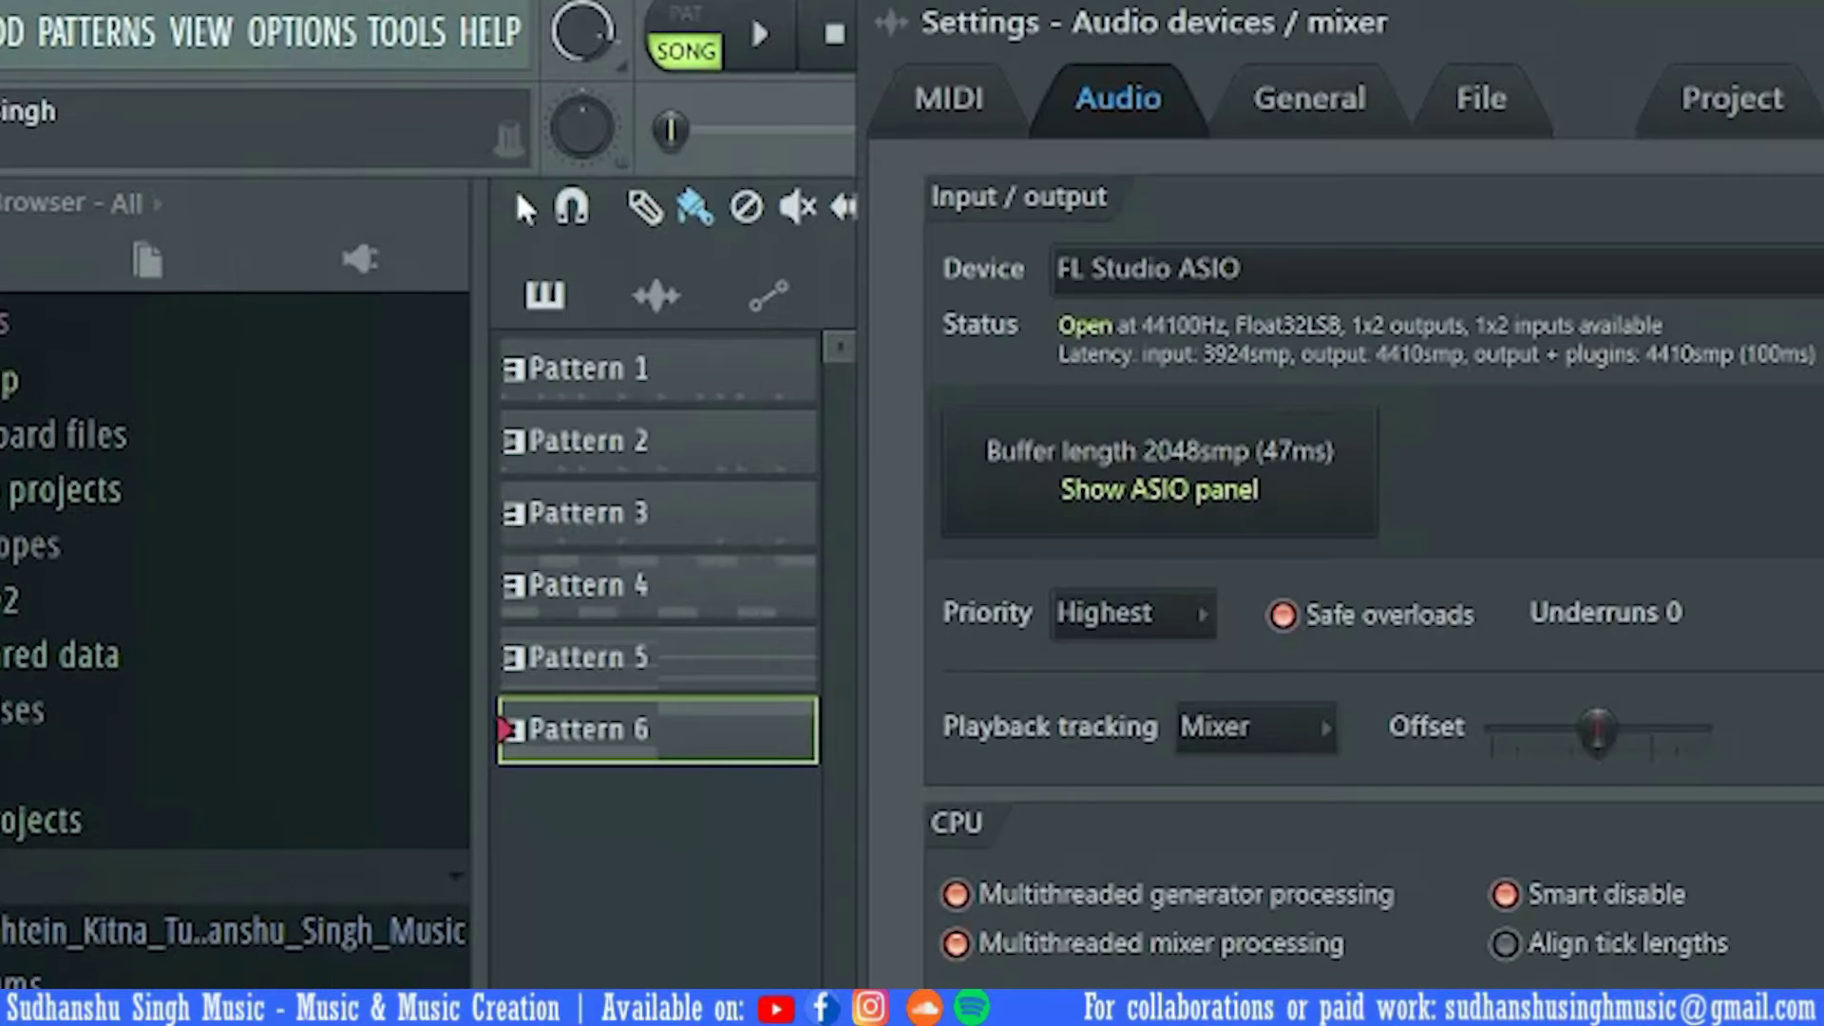
click(1256, 259)
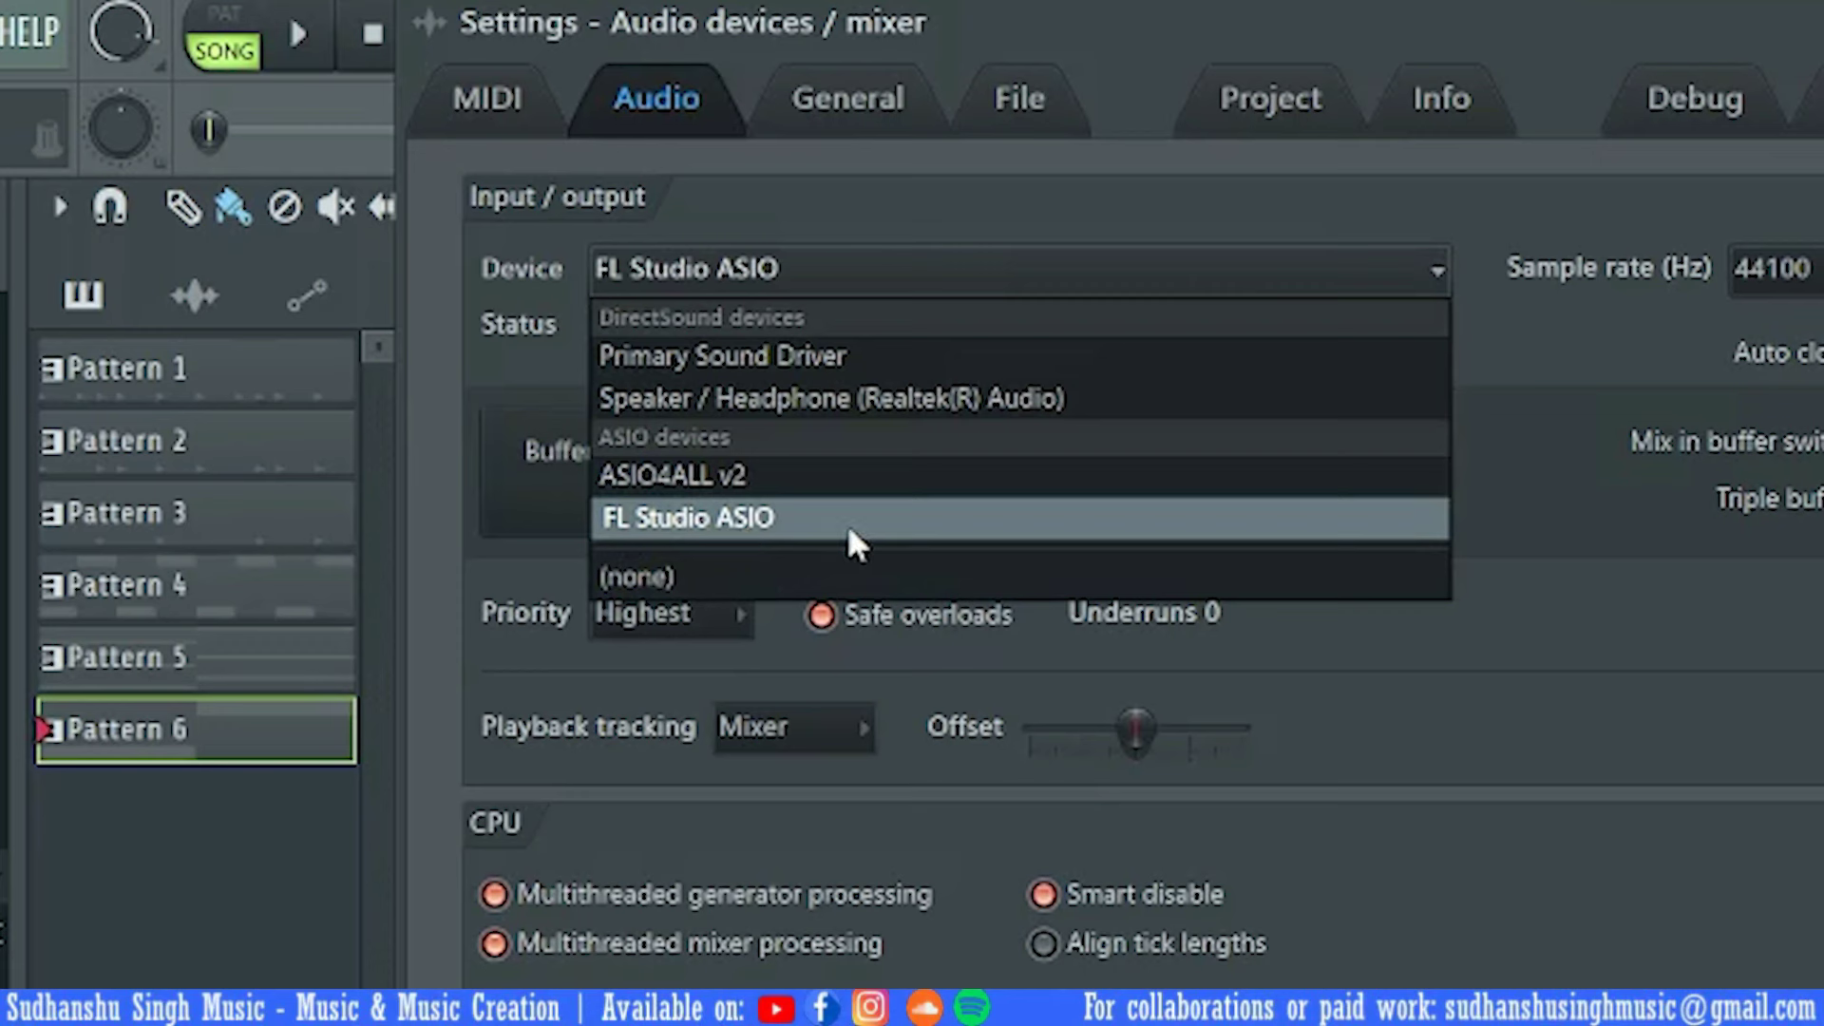
click(536, 373)
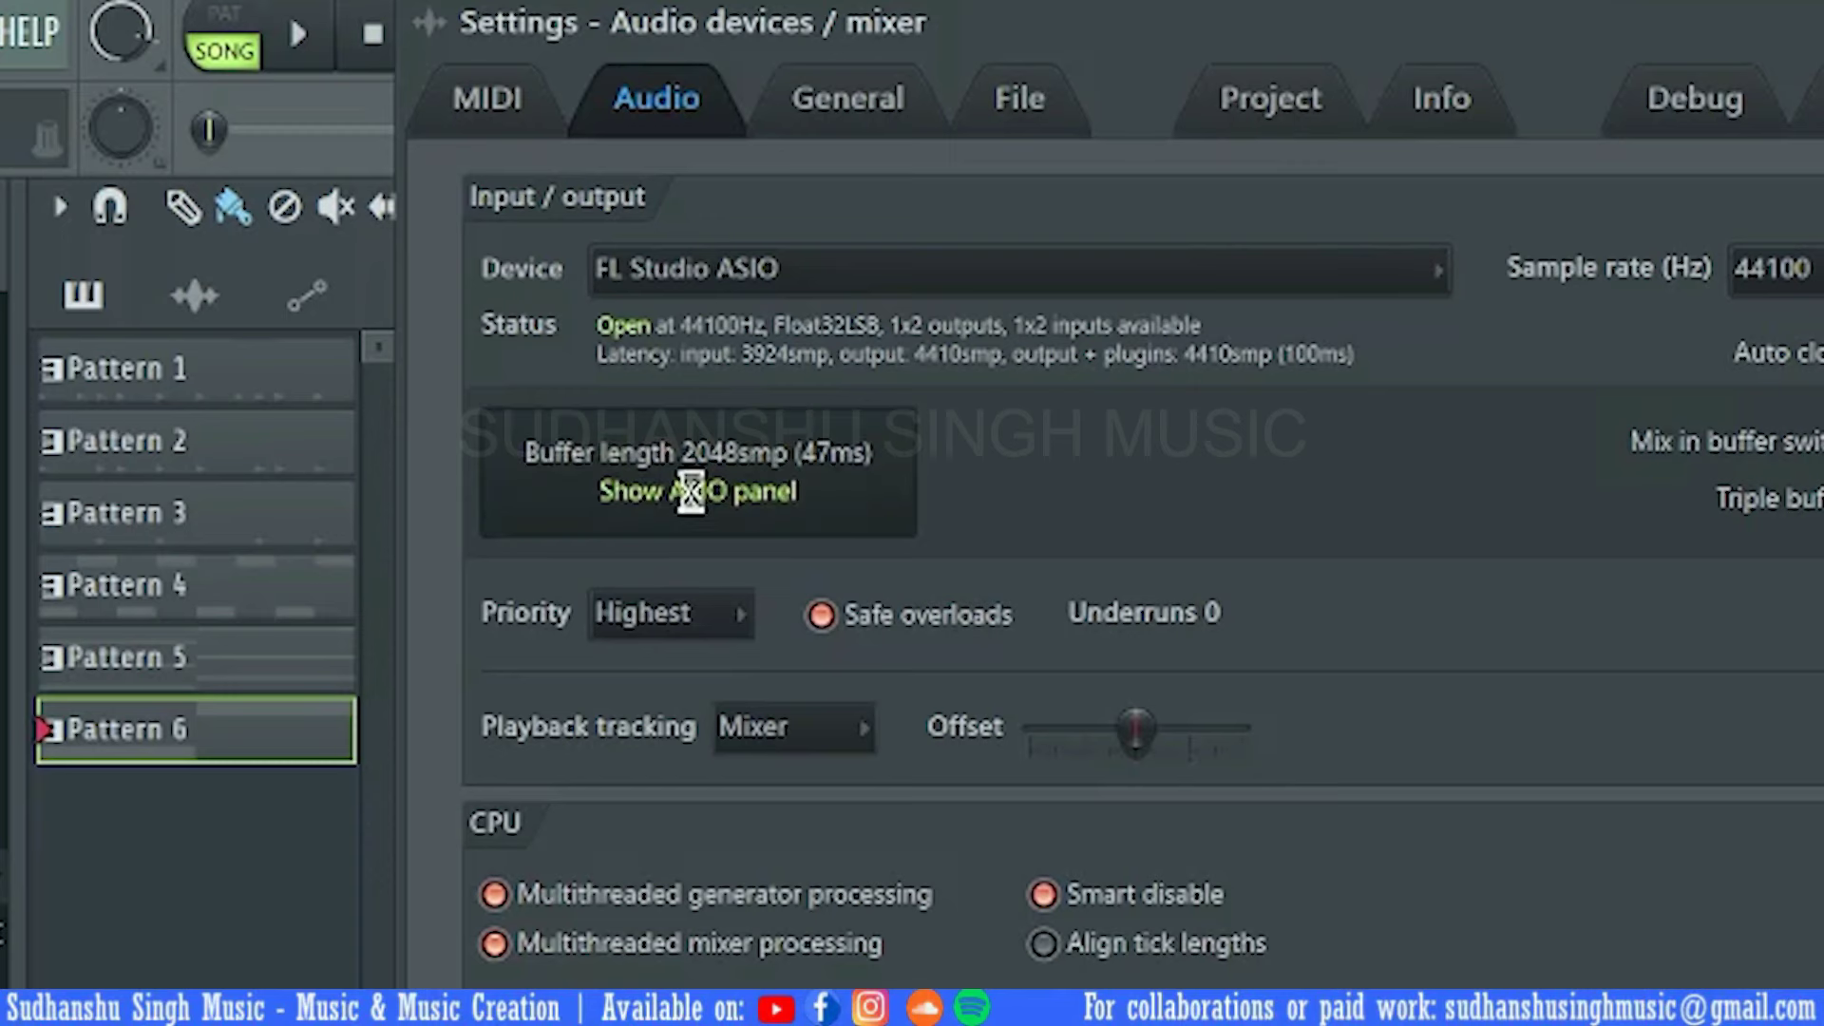
Set the FL Studio ASIO buffer length to 256 samples and close the ASIO panel
click(707, 494)
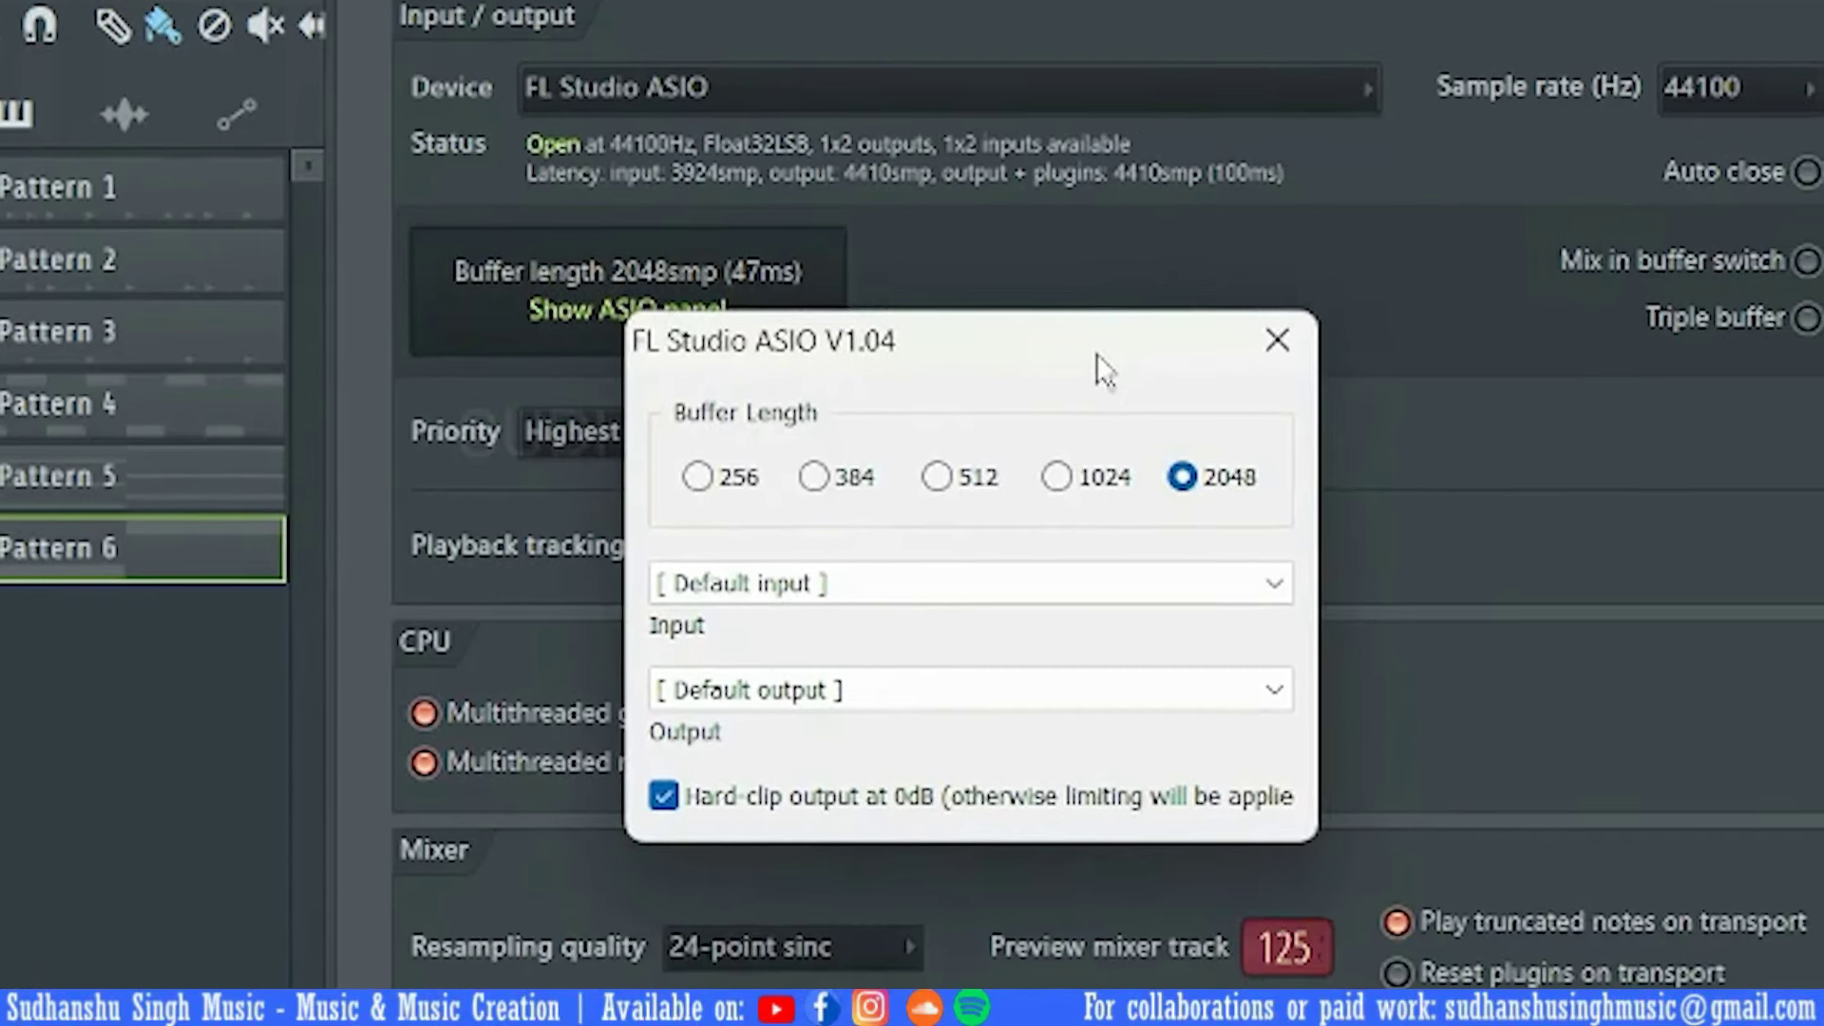
drag(1096, 354, 1016, 344)
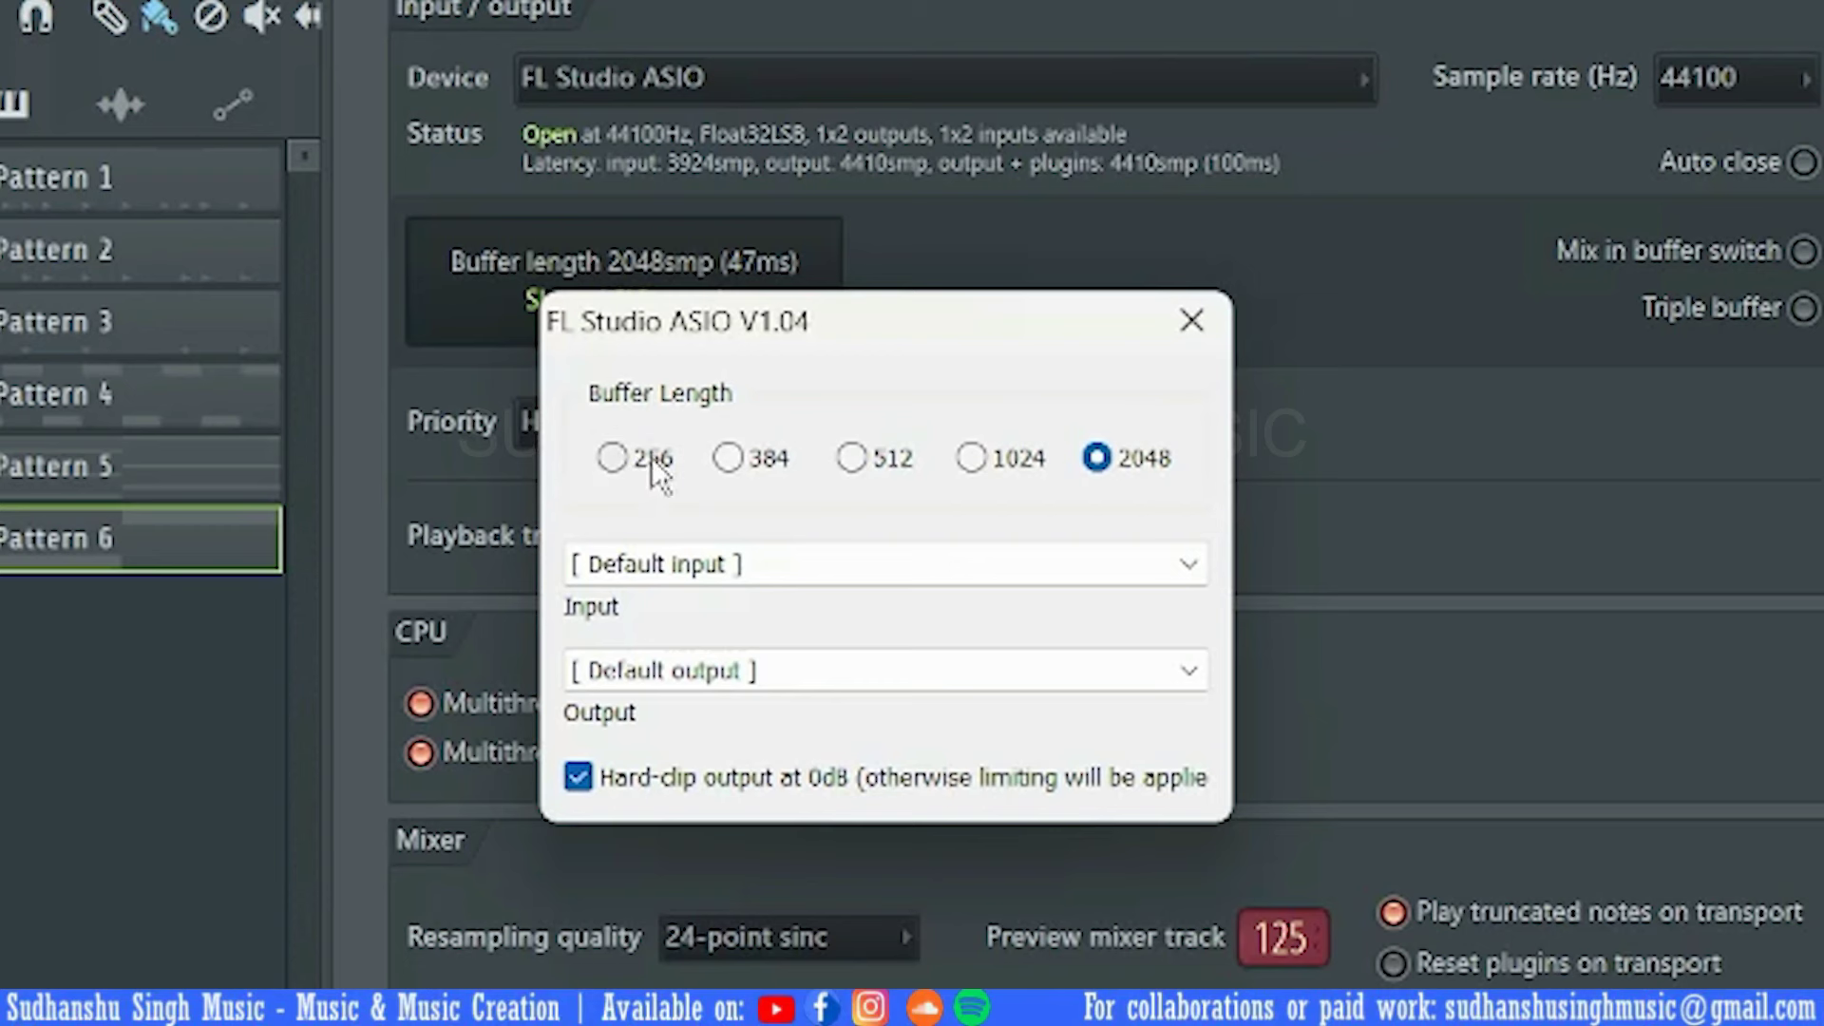
click(612, 457)
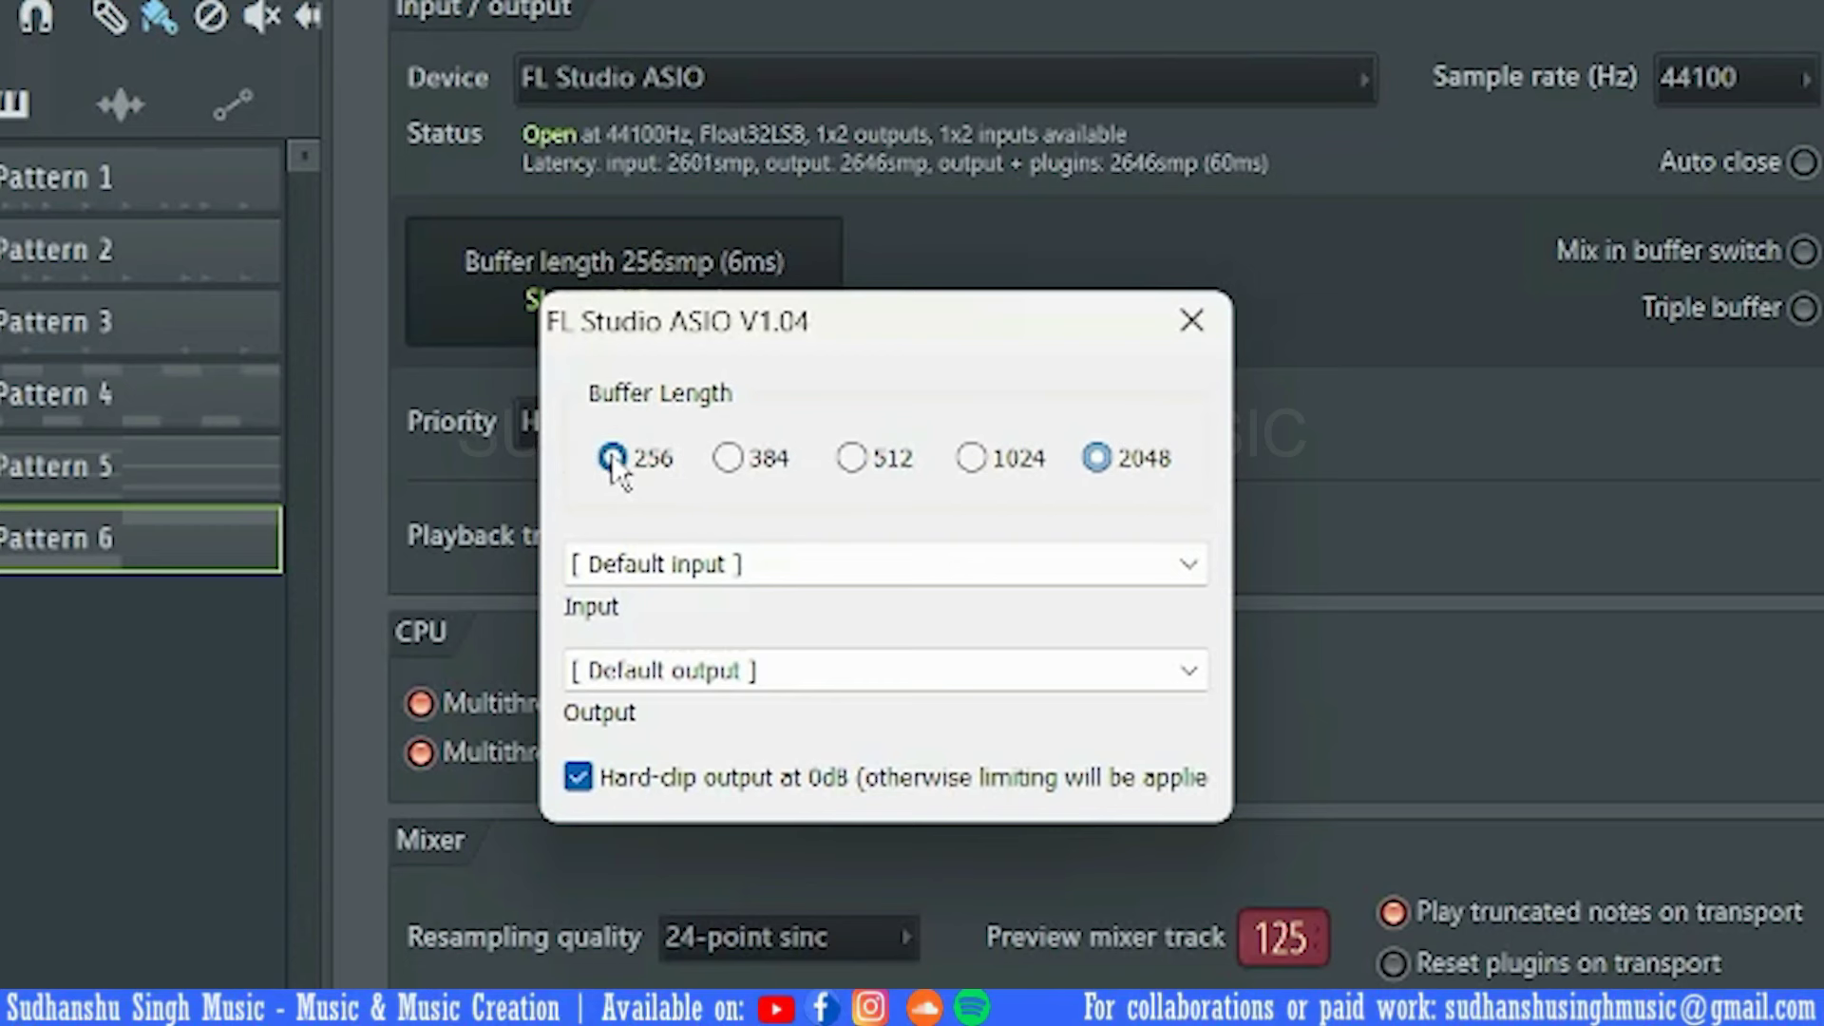
click(1192, 320)
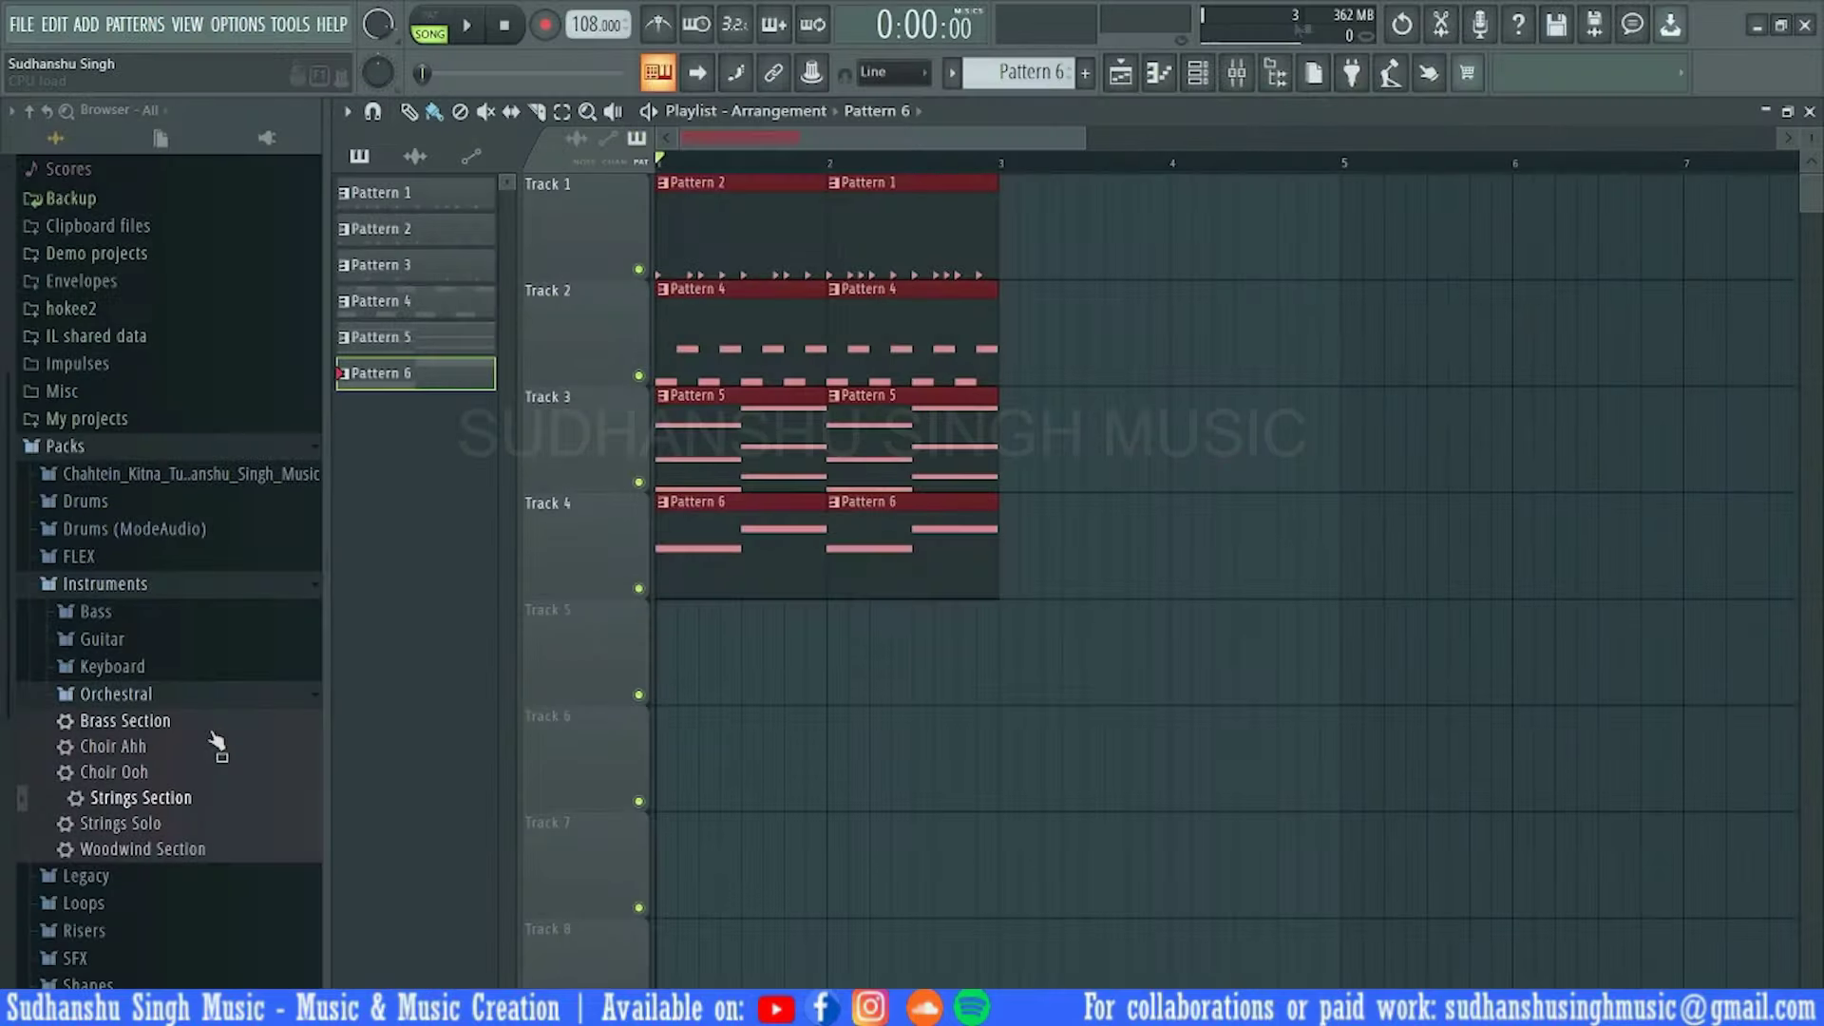
Duplicate the selected two-bar arrangement on Tracks 1 to 4 eight times to fill 18 bars, and deselect the clips
key(ctrl+b)
key(ctrl+b)
key(ctrl+b)
key(ctrl+b)
key(ctrl+b)
key(ctrl+b)
key(ctrl+b)
key(ctrl+b)
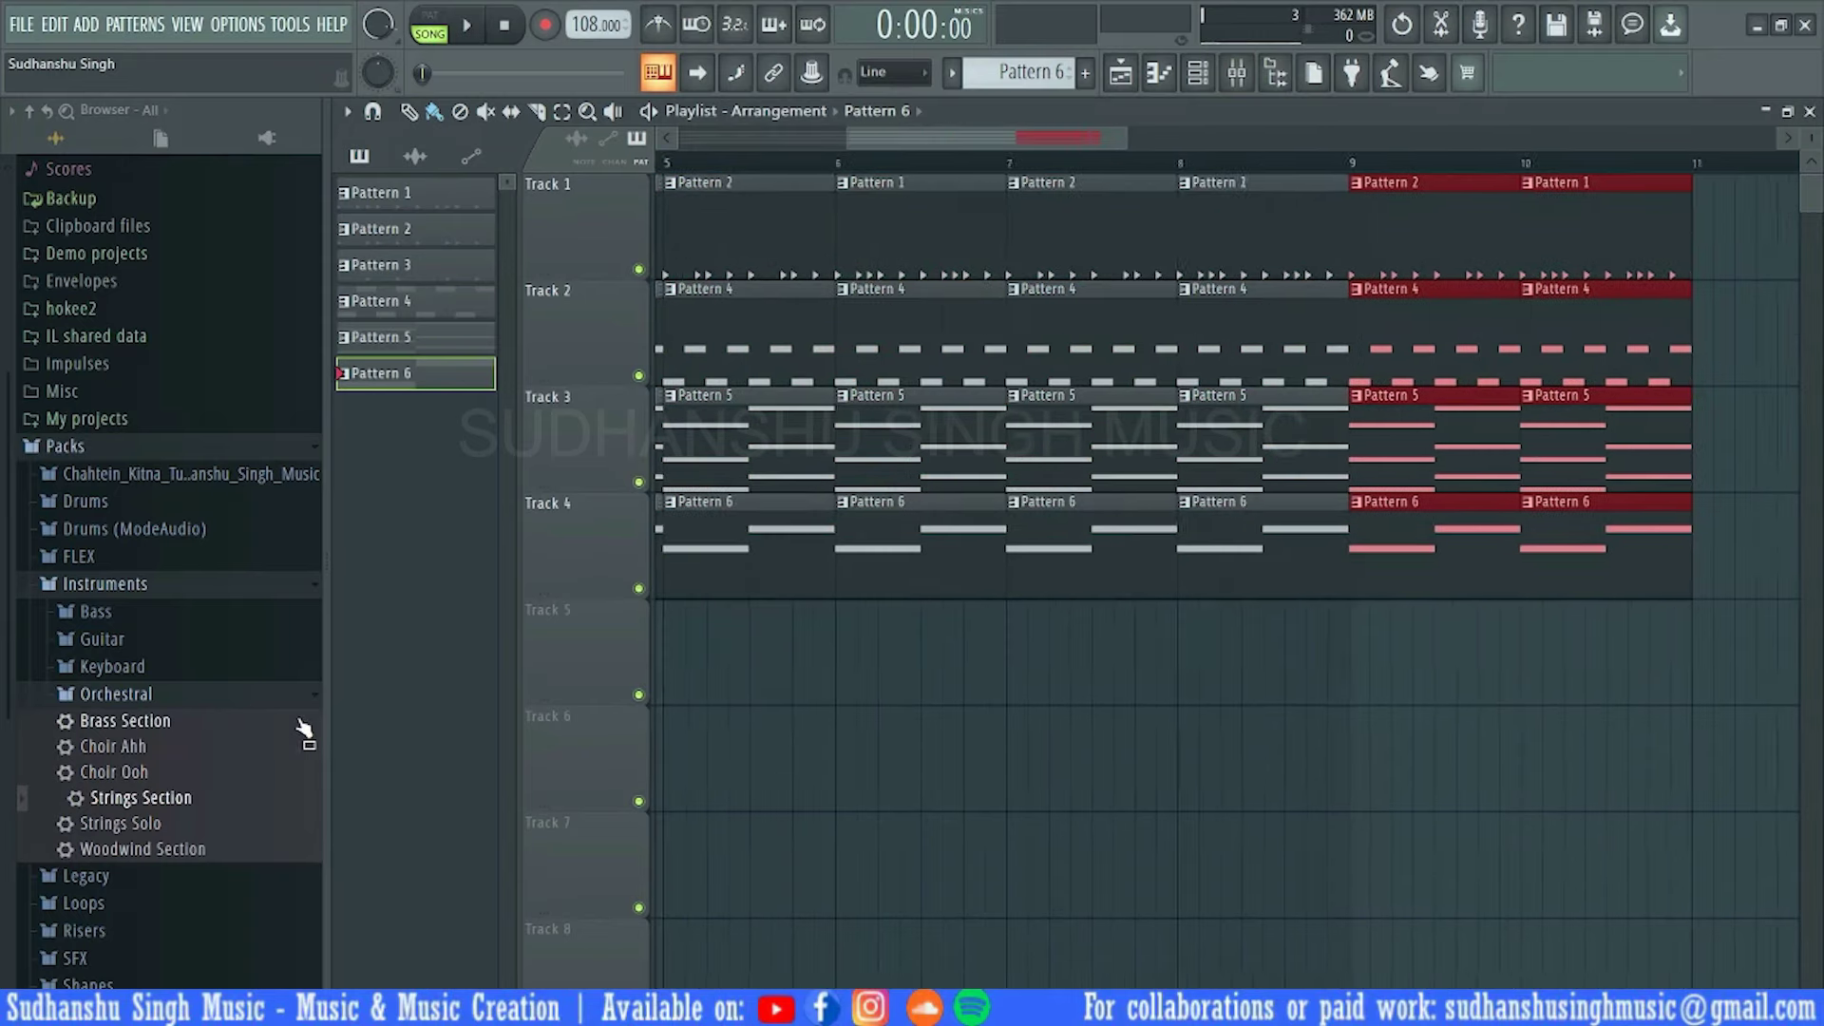
ctrl+right_click(925, 660)
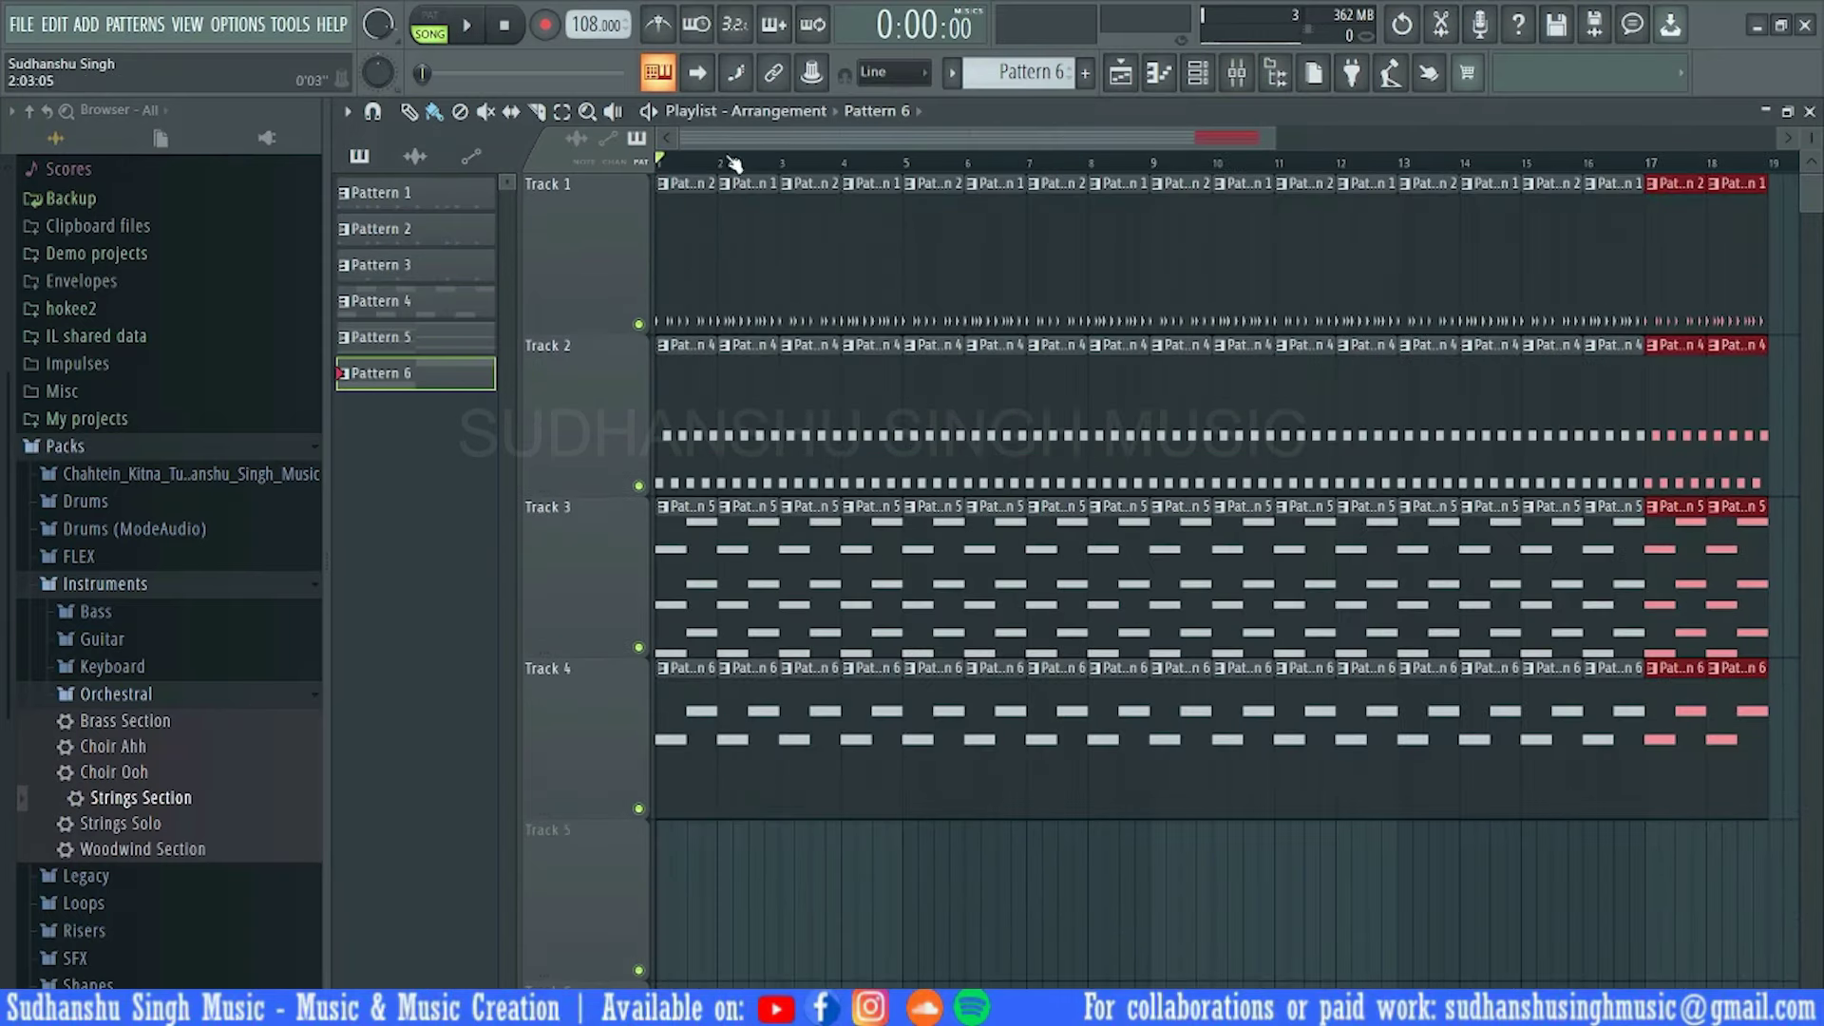
drag(1811, 139, 1812, 214)
key(ctrl+d)
Show the mixer, select Insert 7 and set its audio input to FL Studio ASIO mono In 1
click(1250, 83)
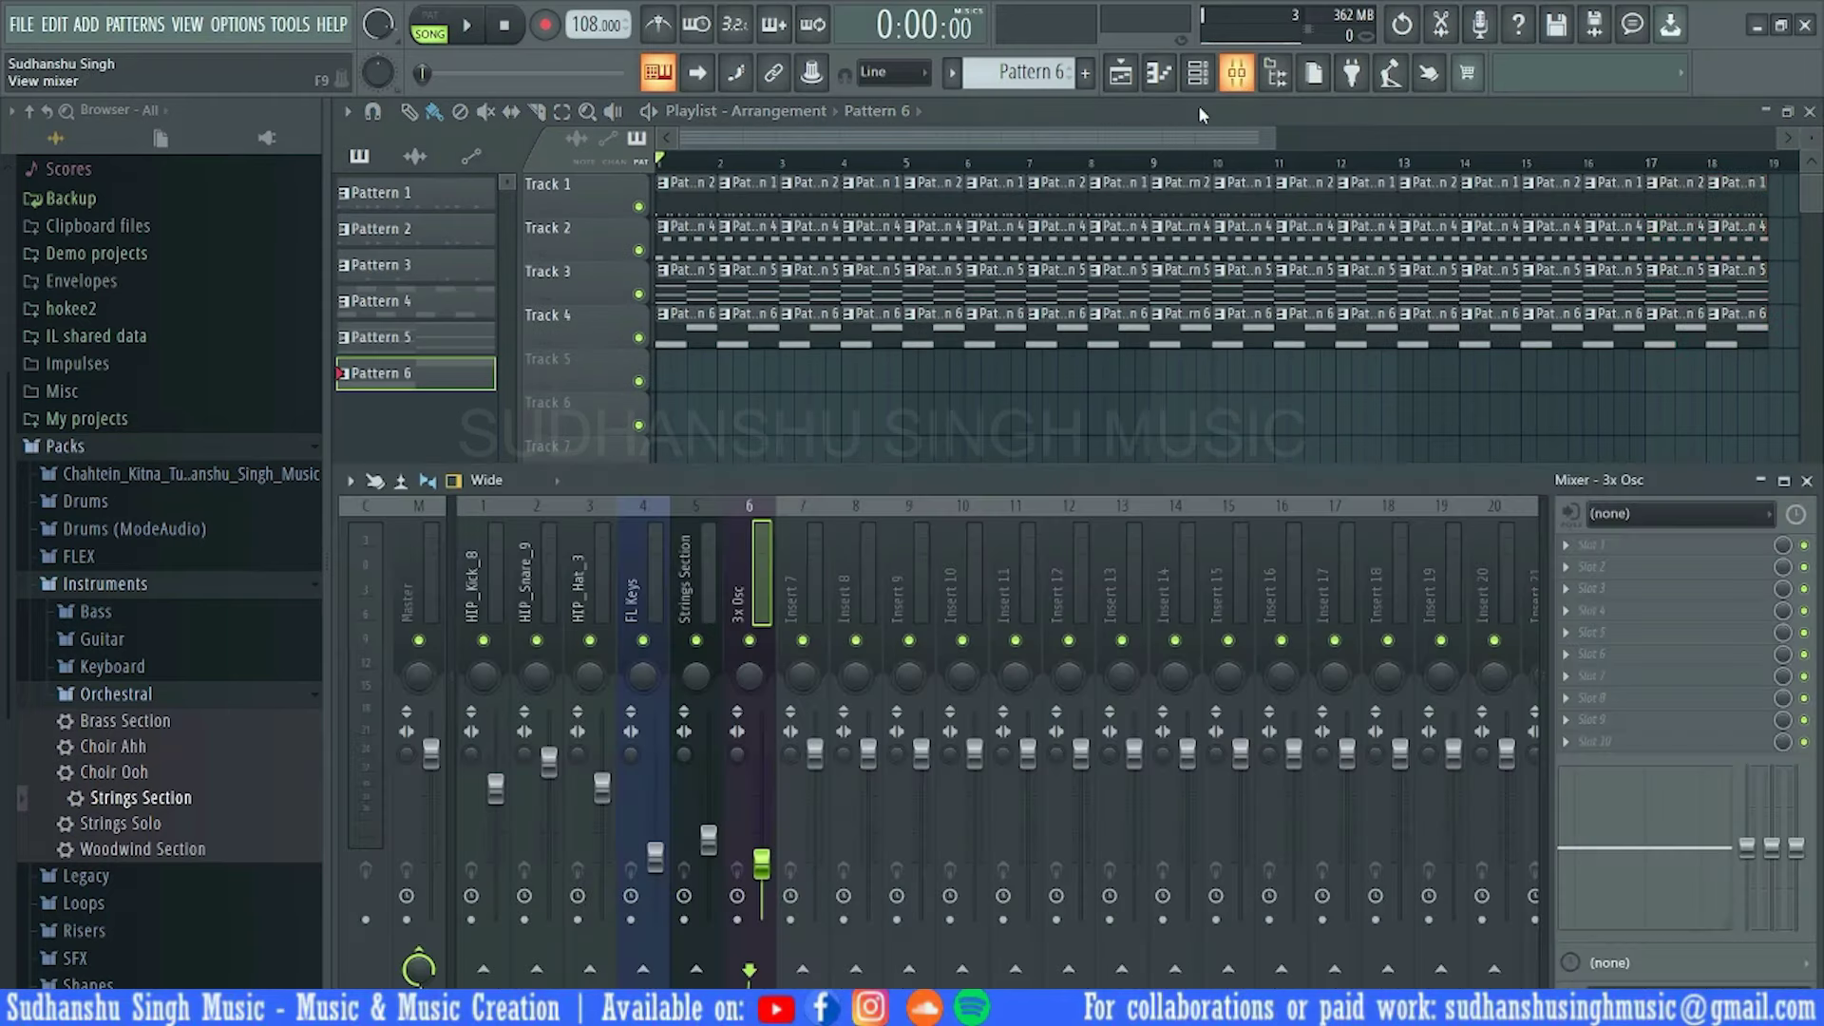
click(494, 534)
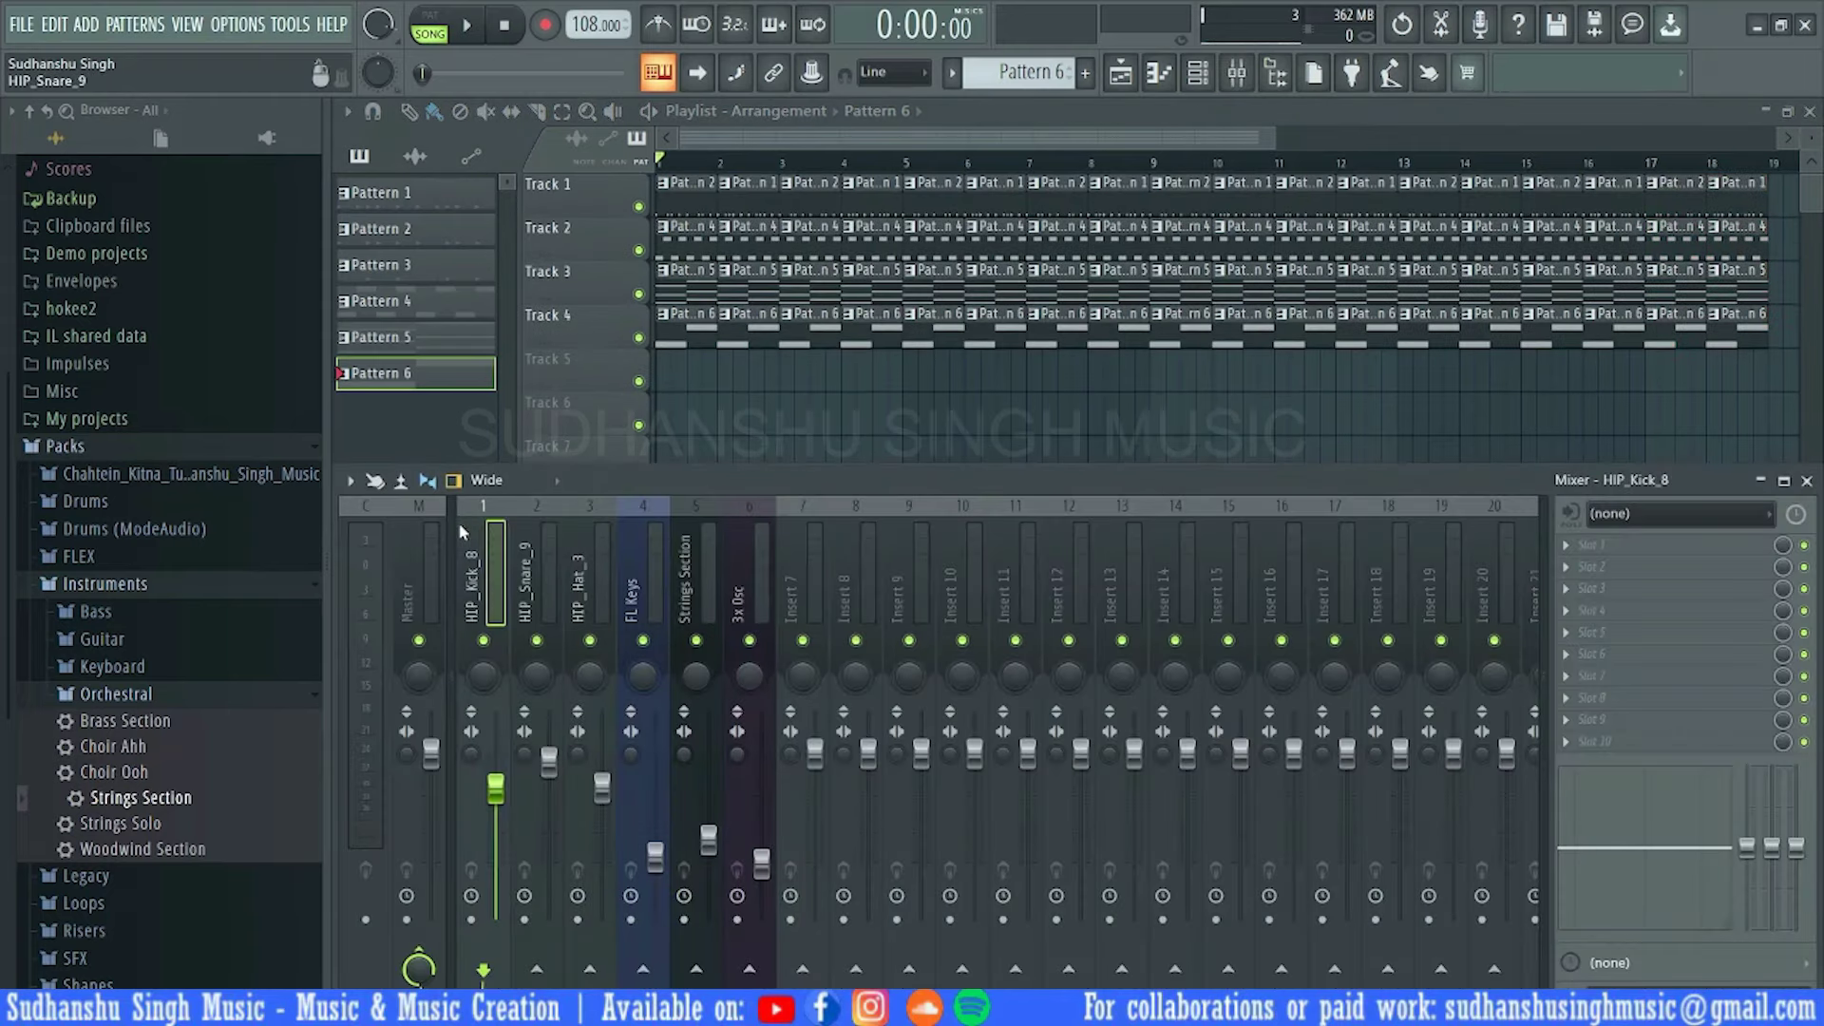
drag(491, 525, 812, 513)
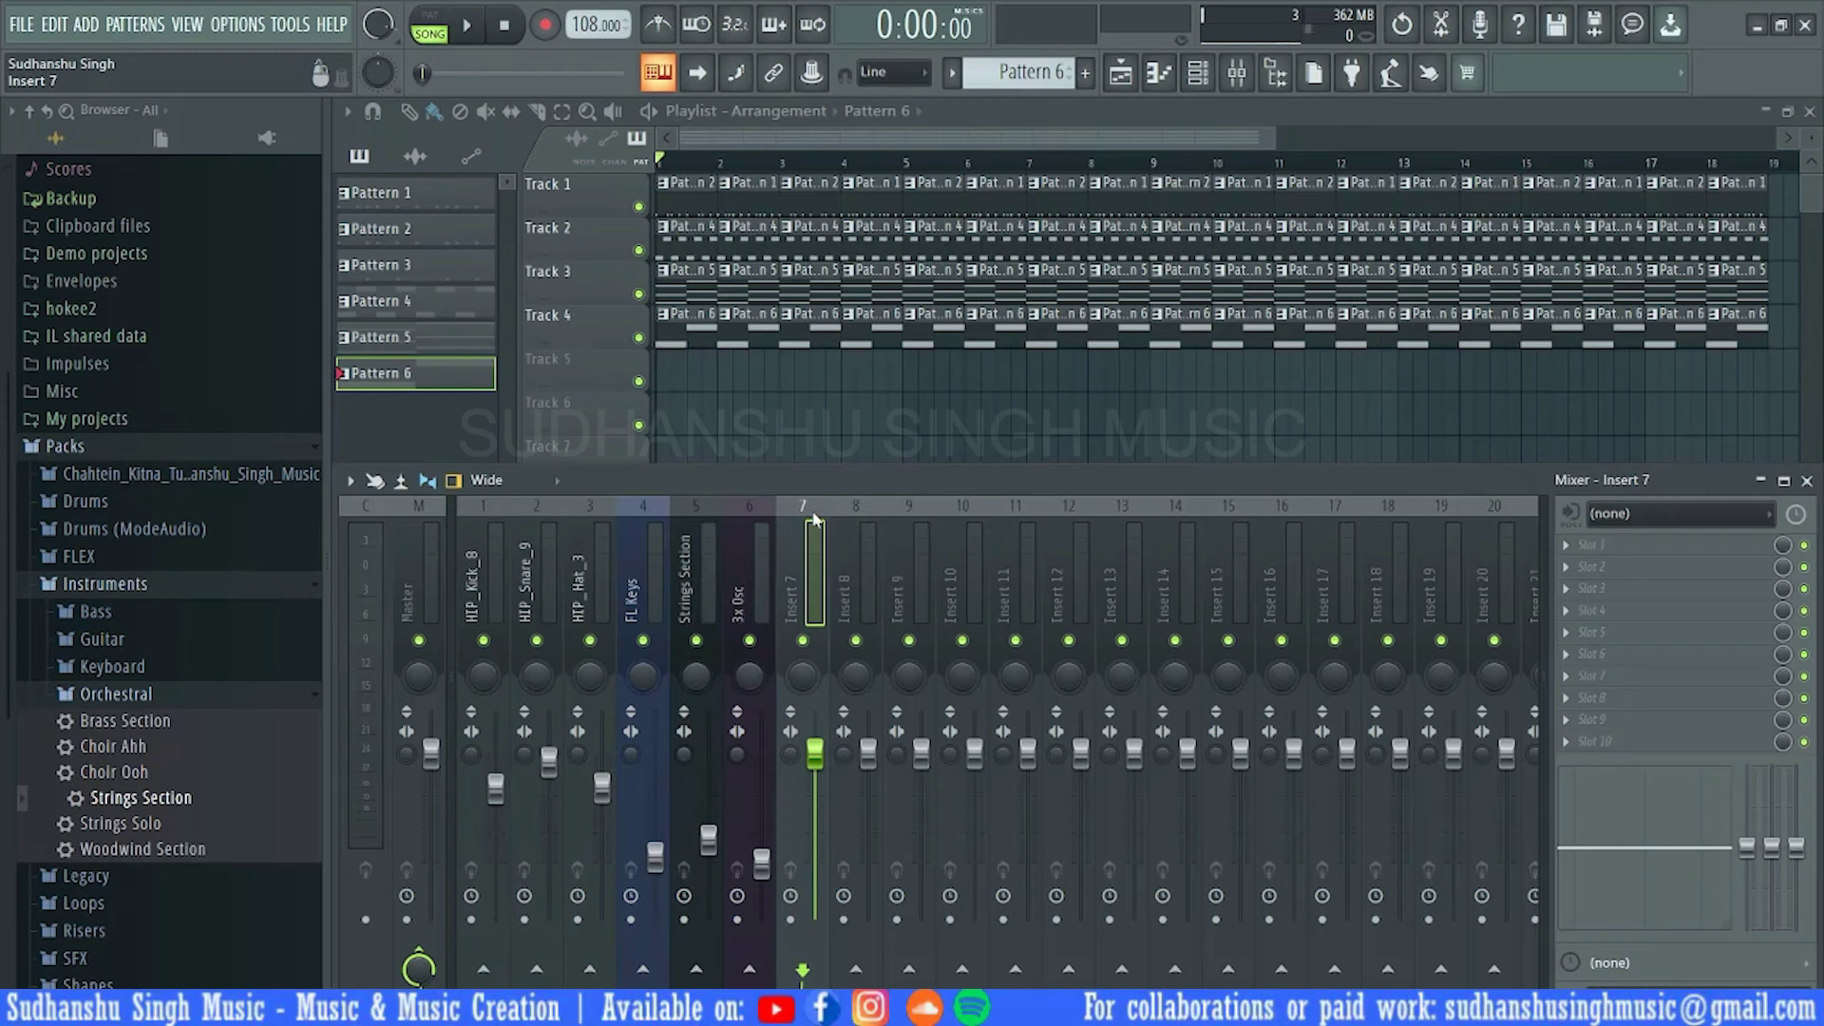
click(1710, 524)
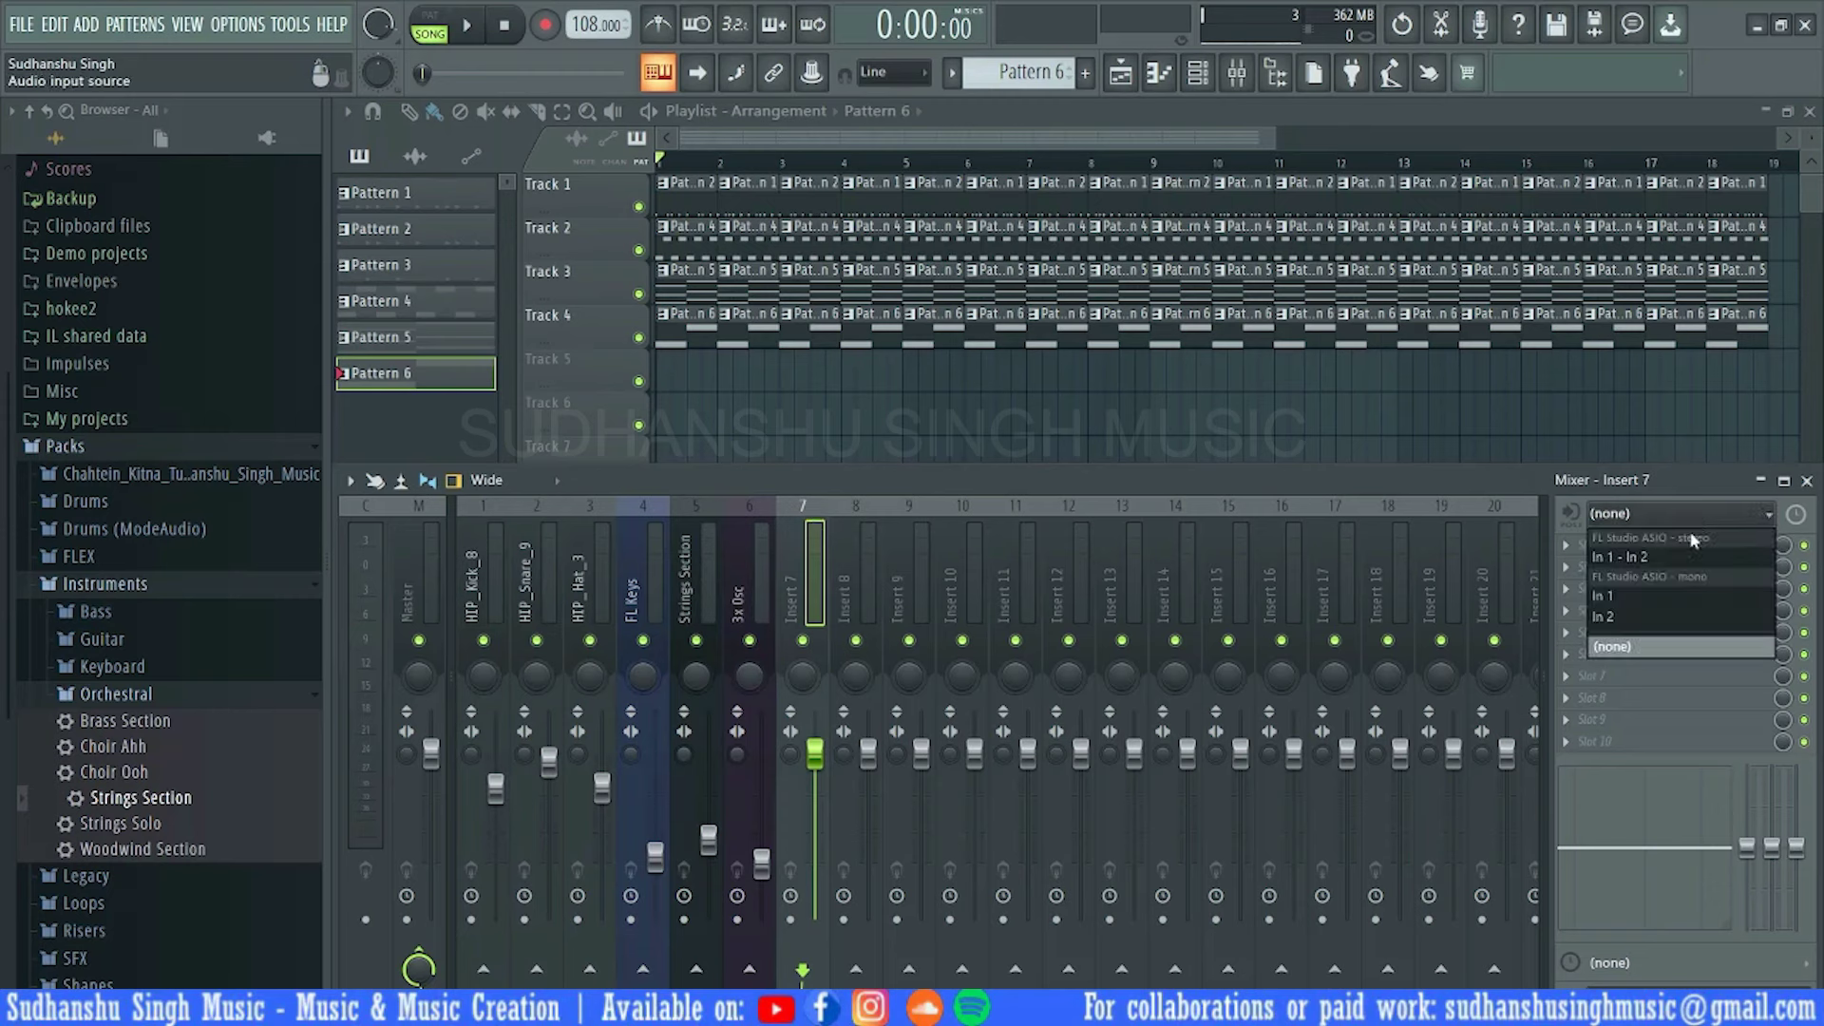
click(1676, 598)
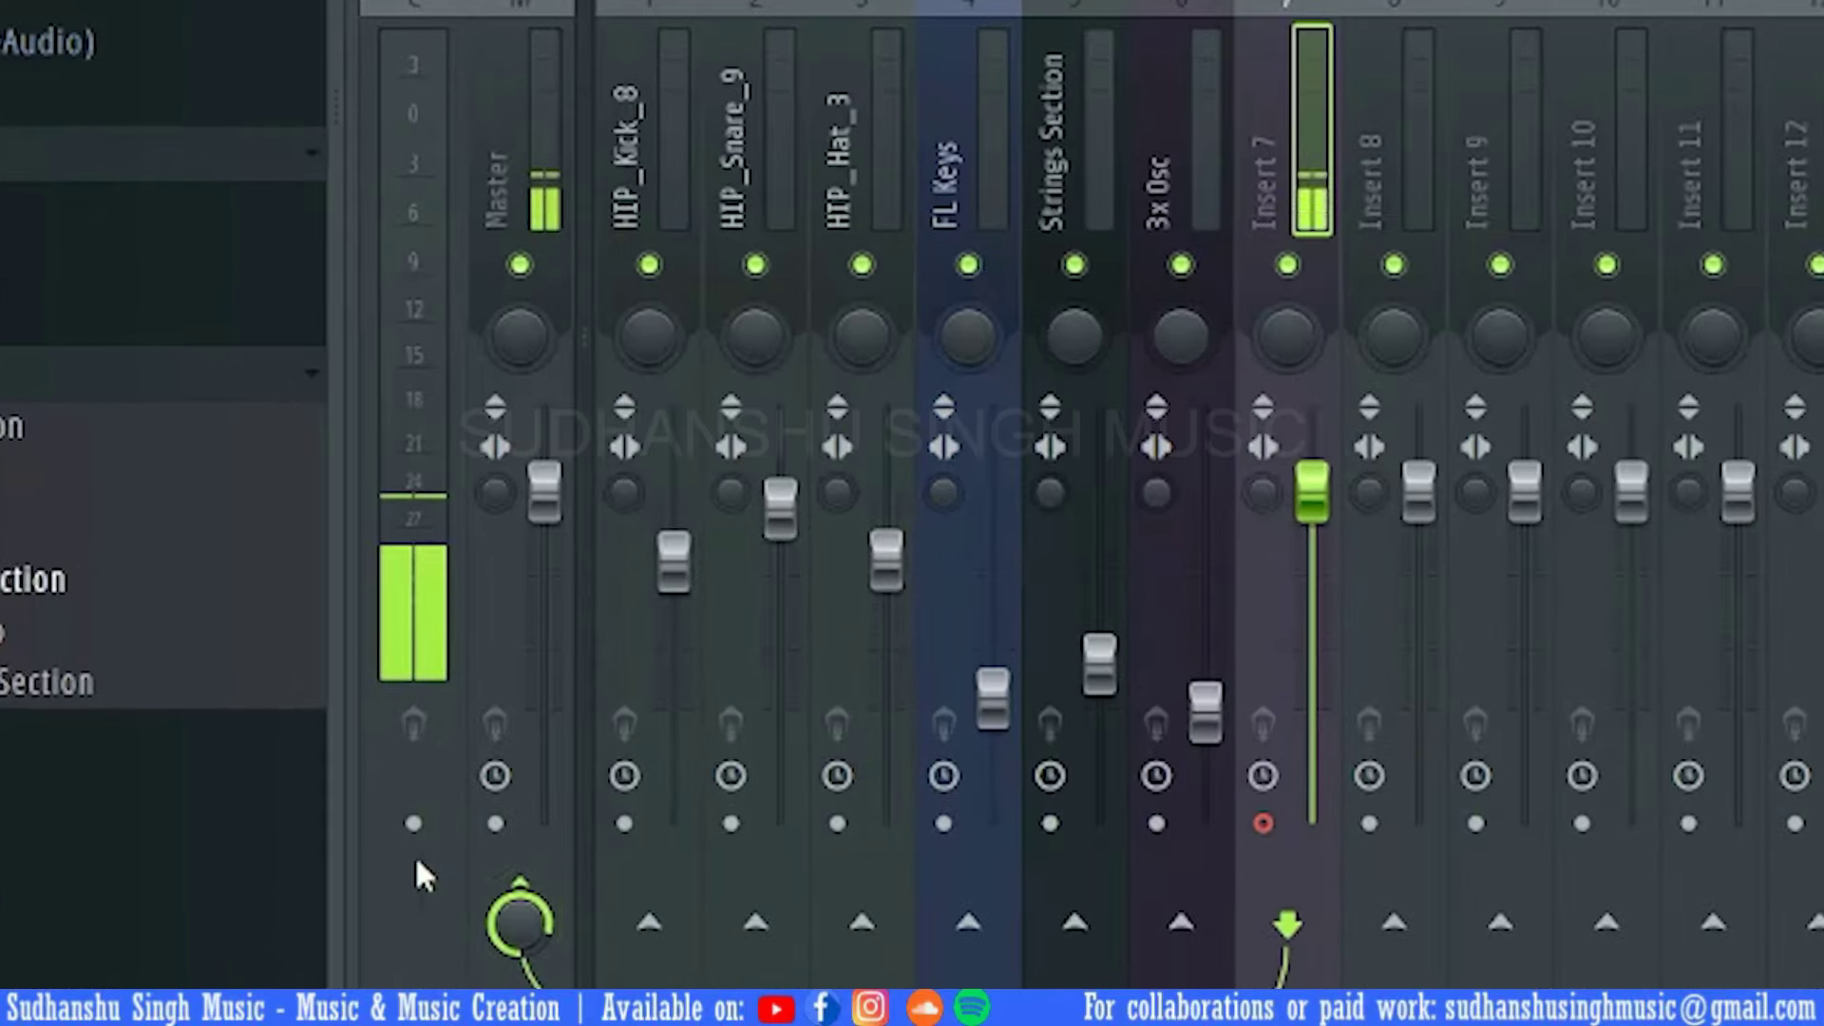
Disconnect Insert 7 from the Master and arm it for recording
click(511, 878)
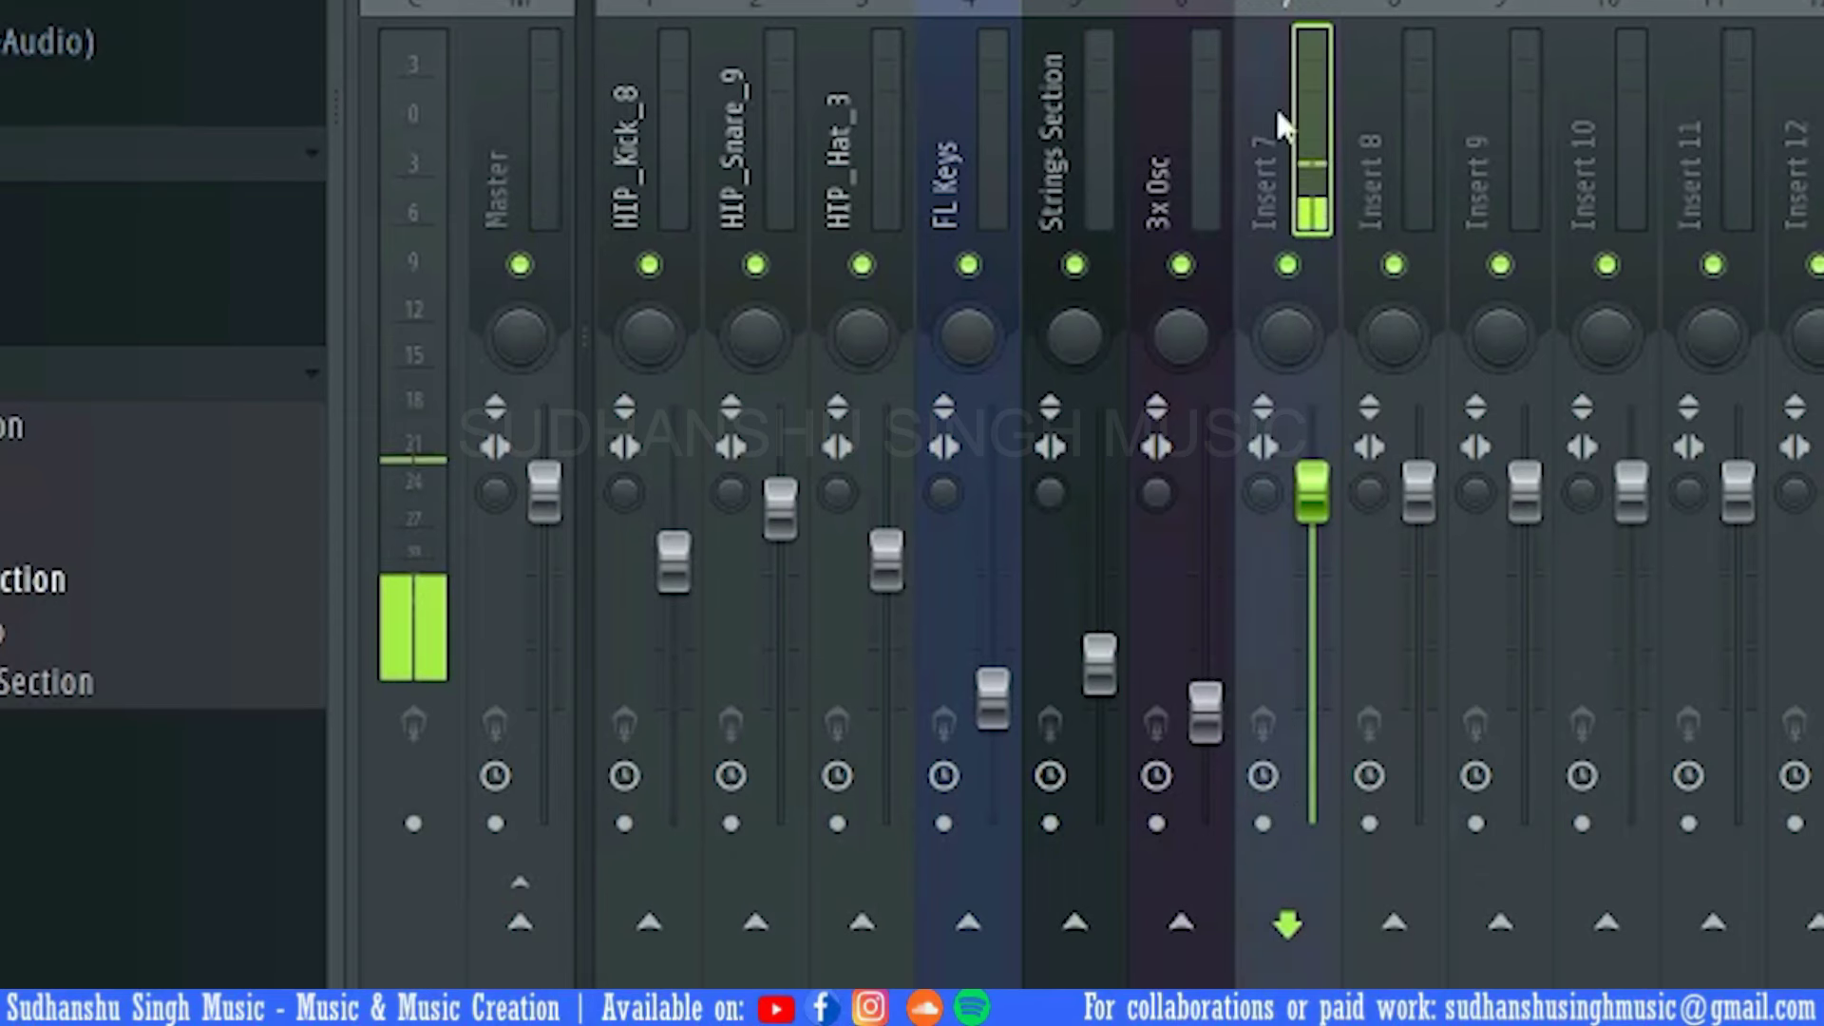
click(1262, 822)
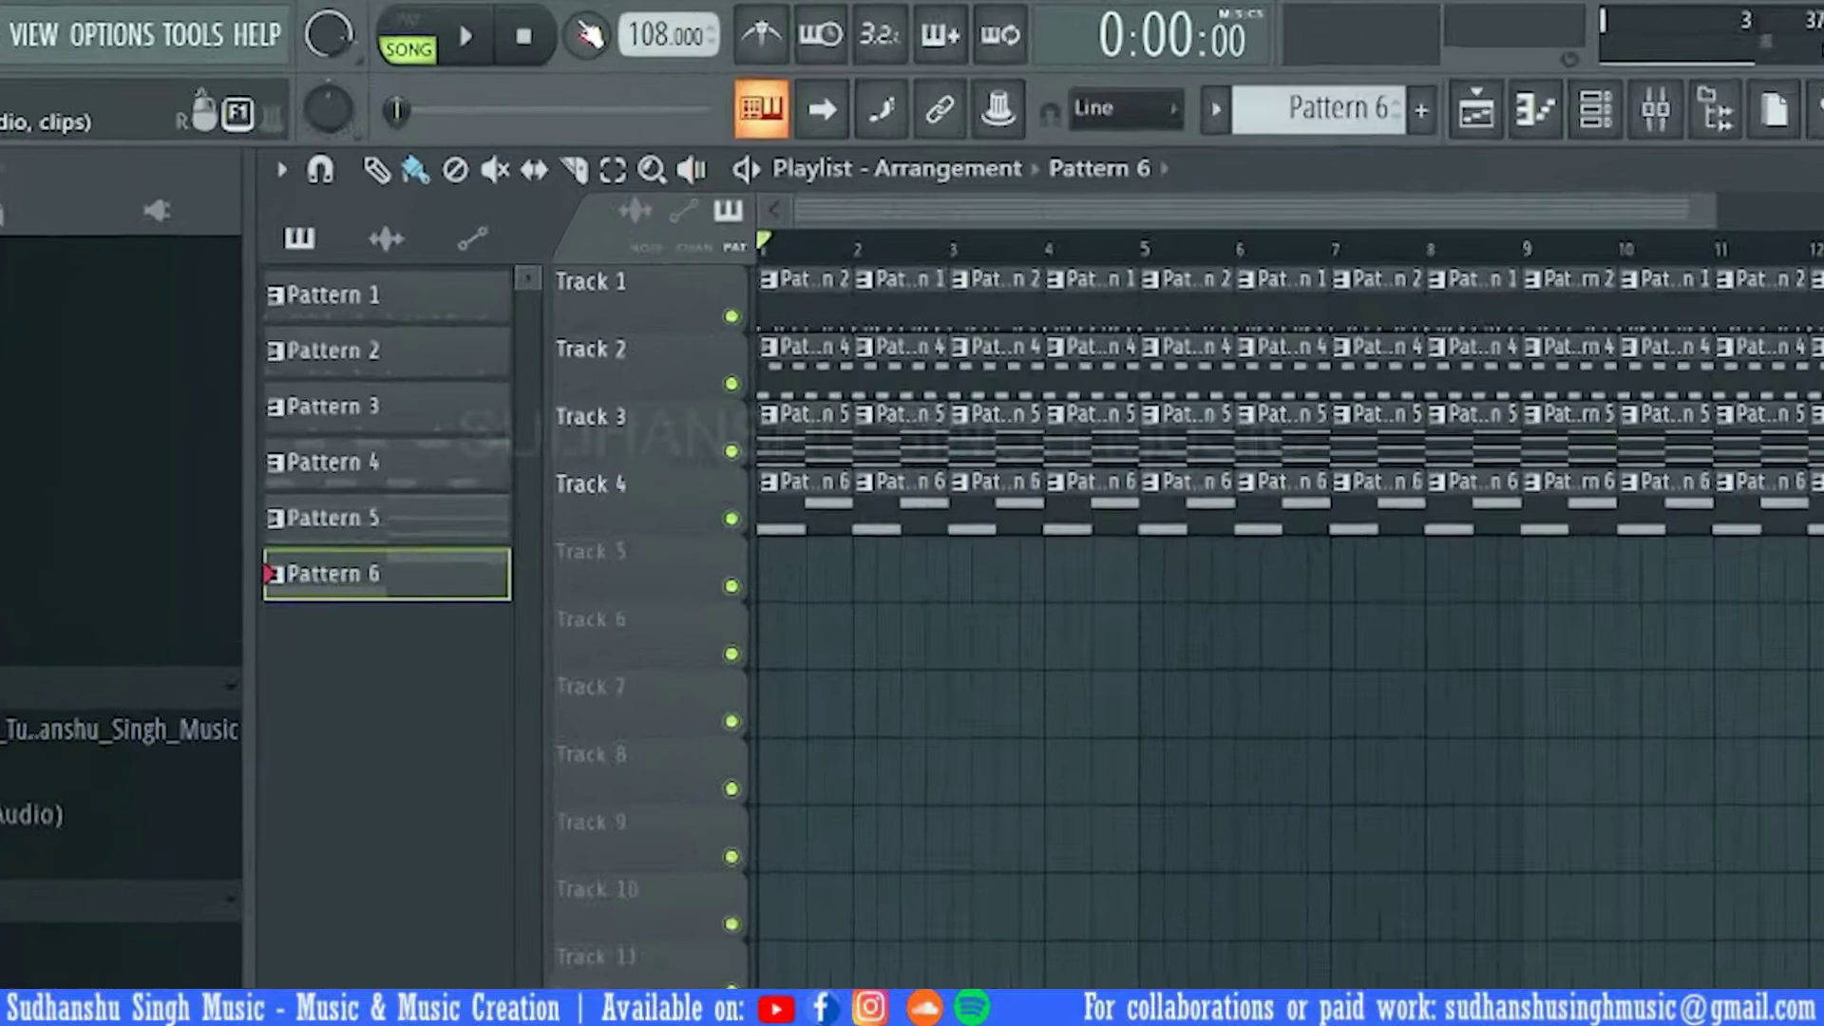
Enable recording with a countdown and record a vocal take through Insert 7 from bar 1 over the arrangement
click(589, 36)
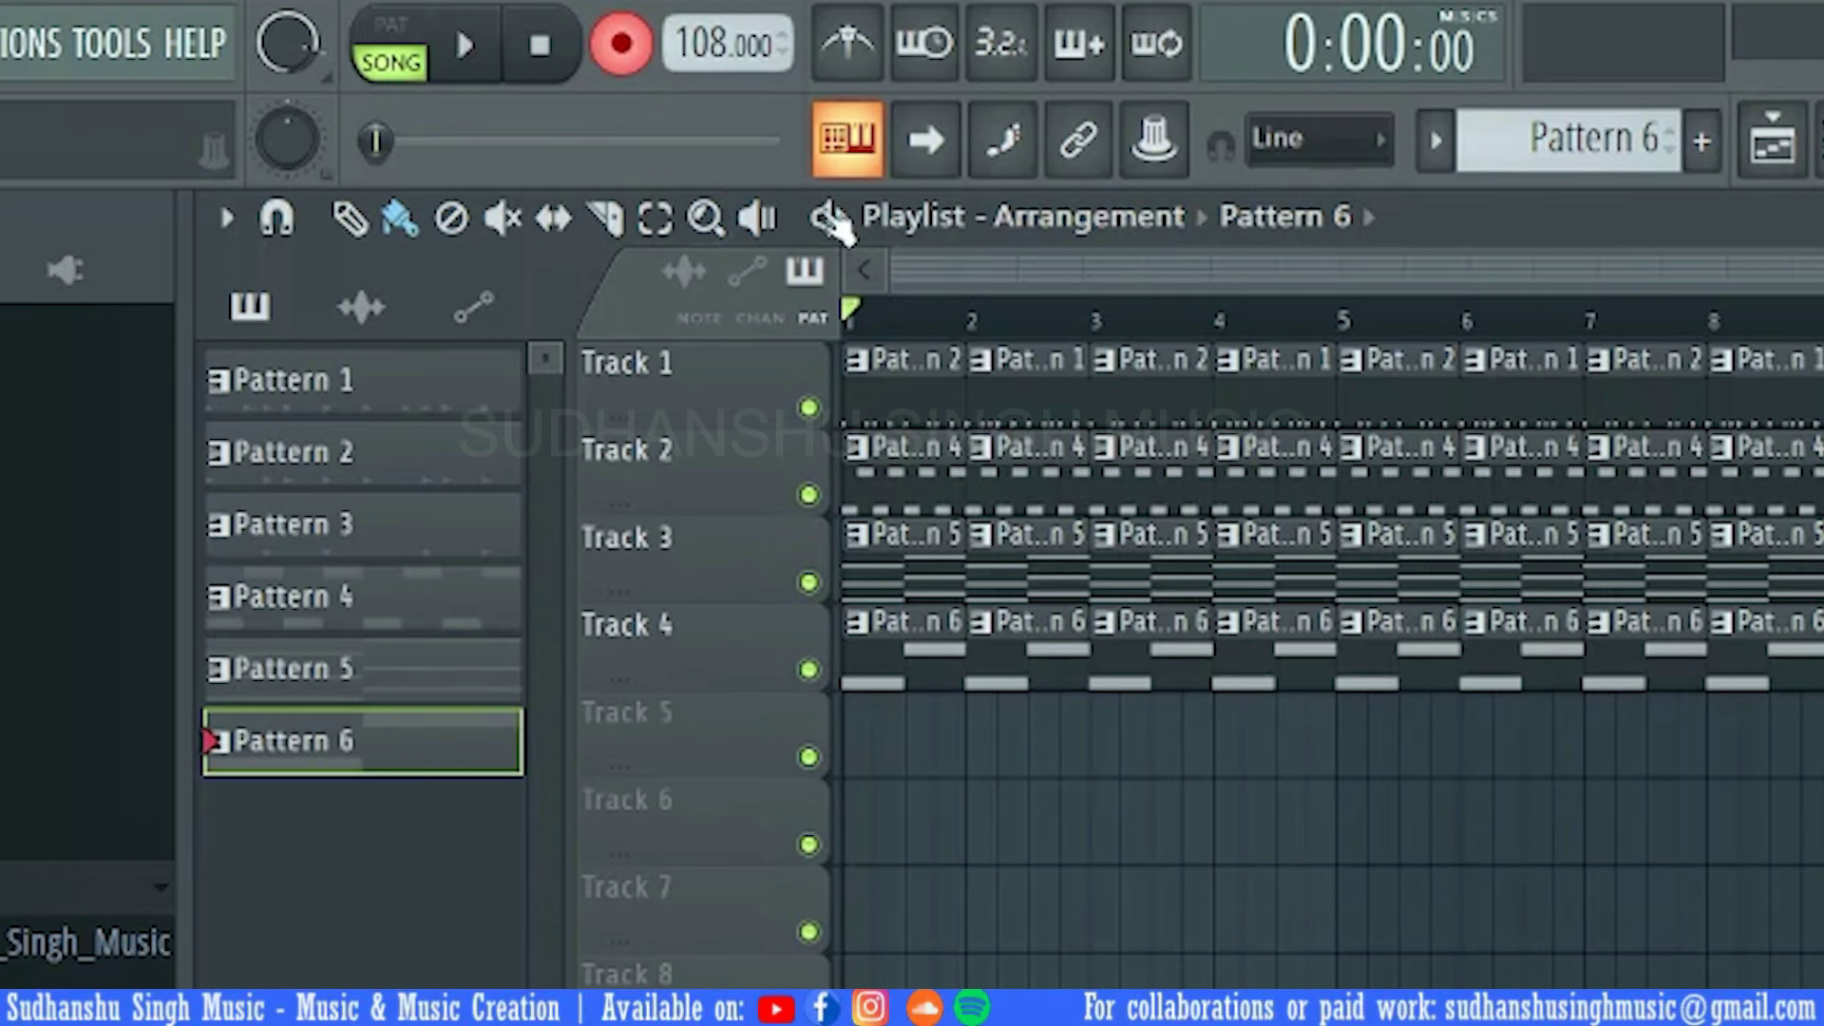
click(983, 312)
click(844, 314)
drag(1820, 270, 1383, 271)
click(1003, 42)
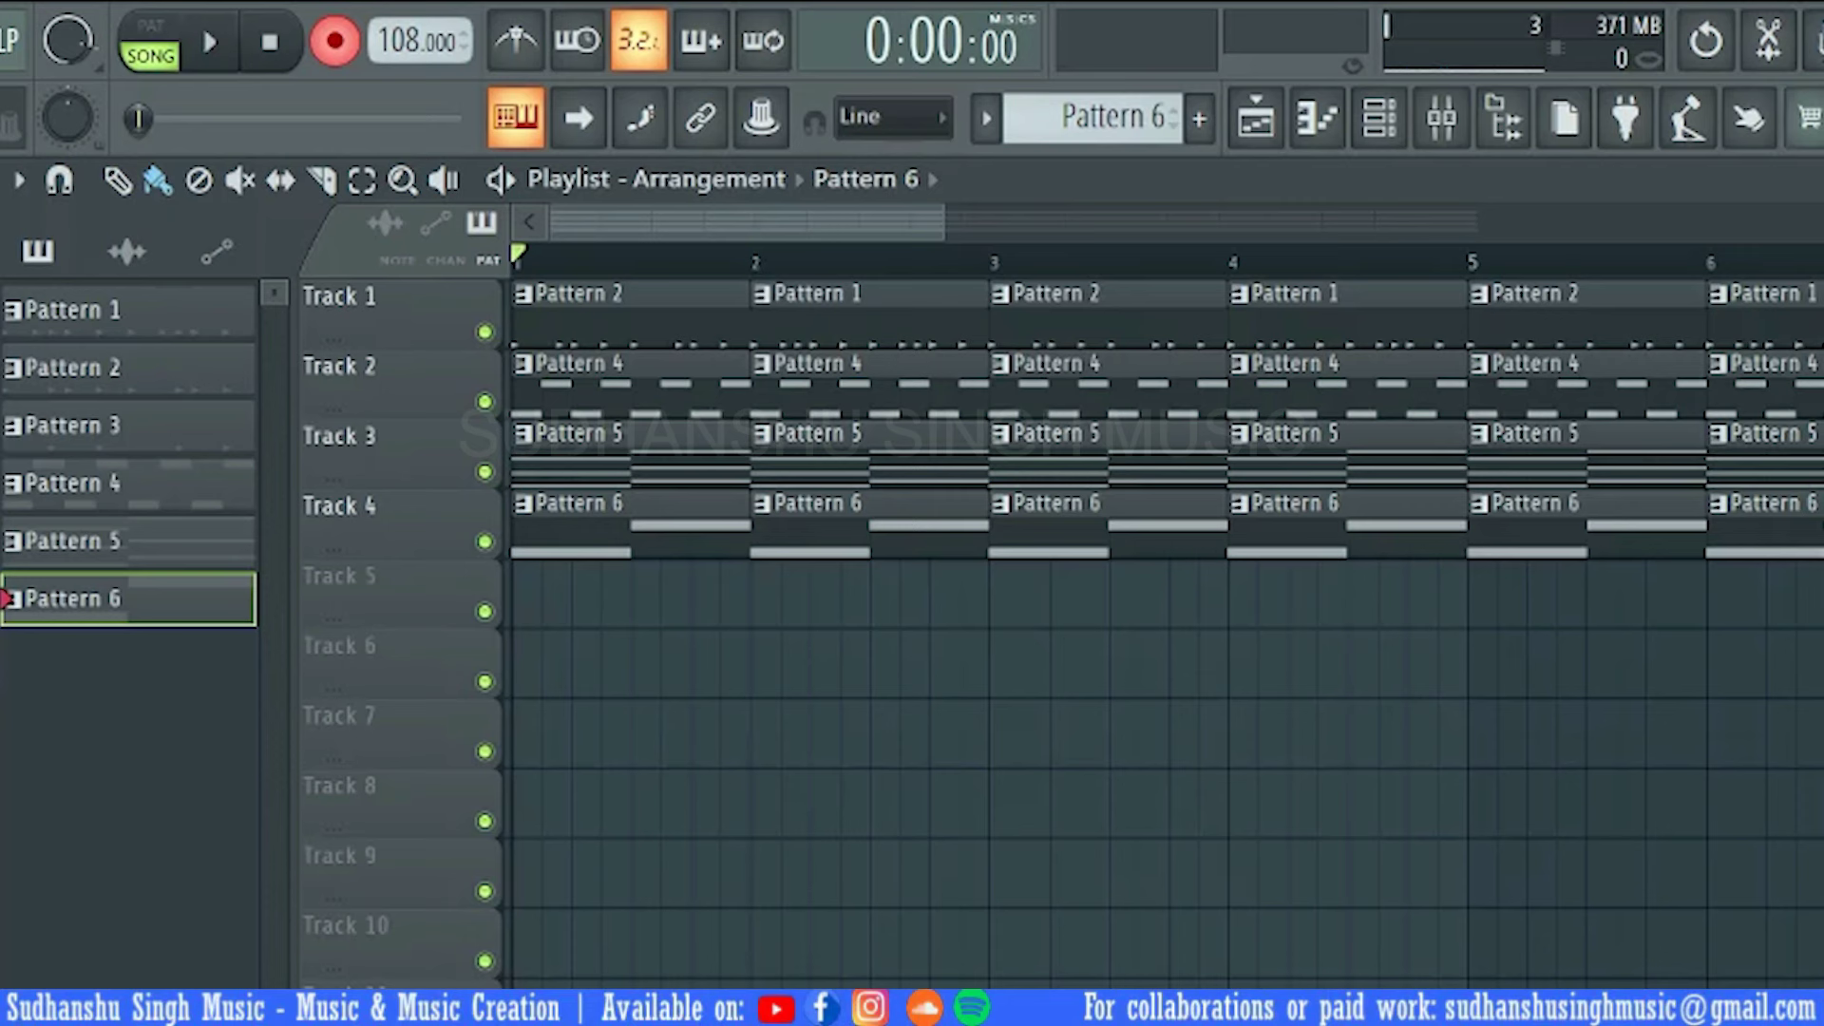
key(space)
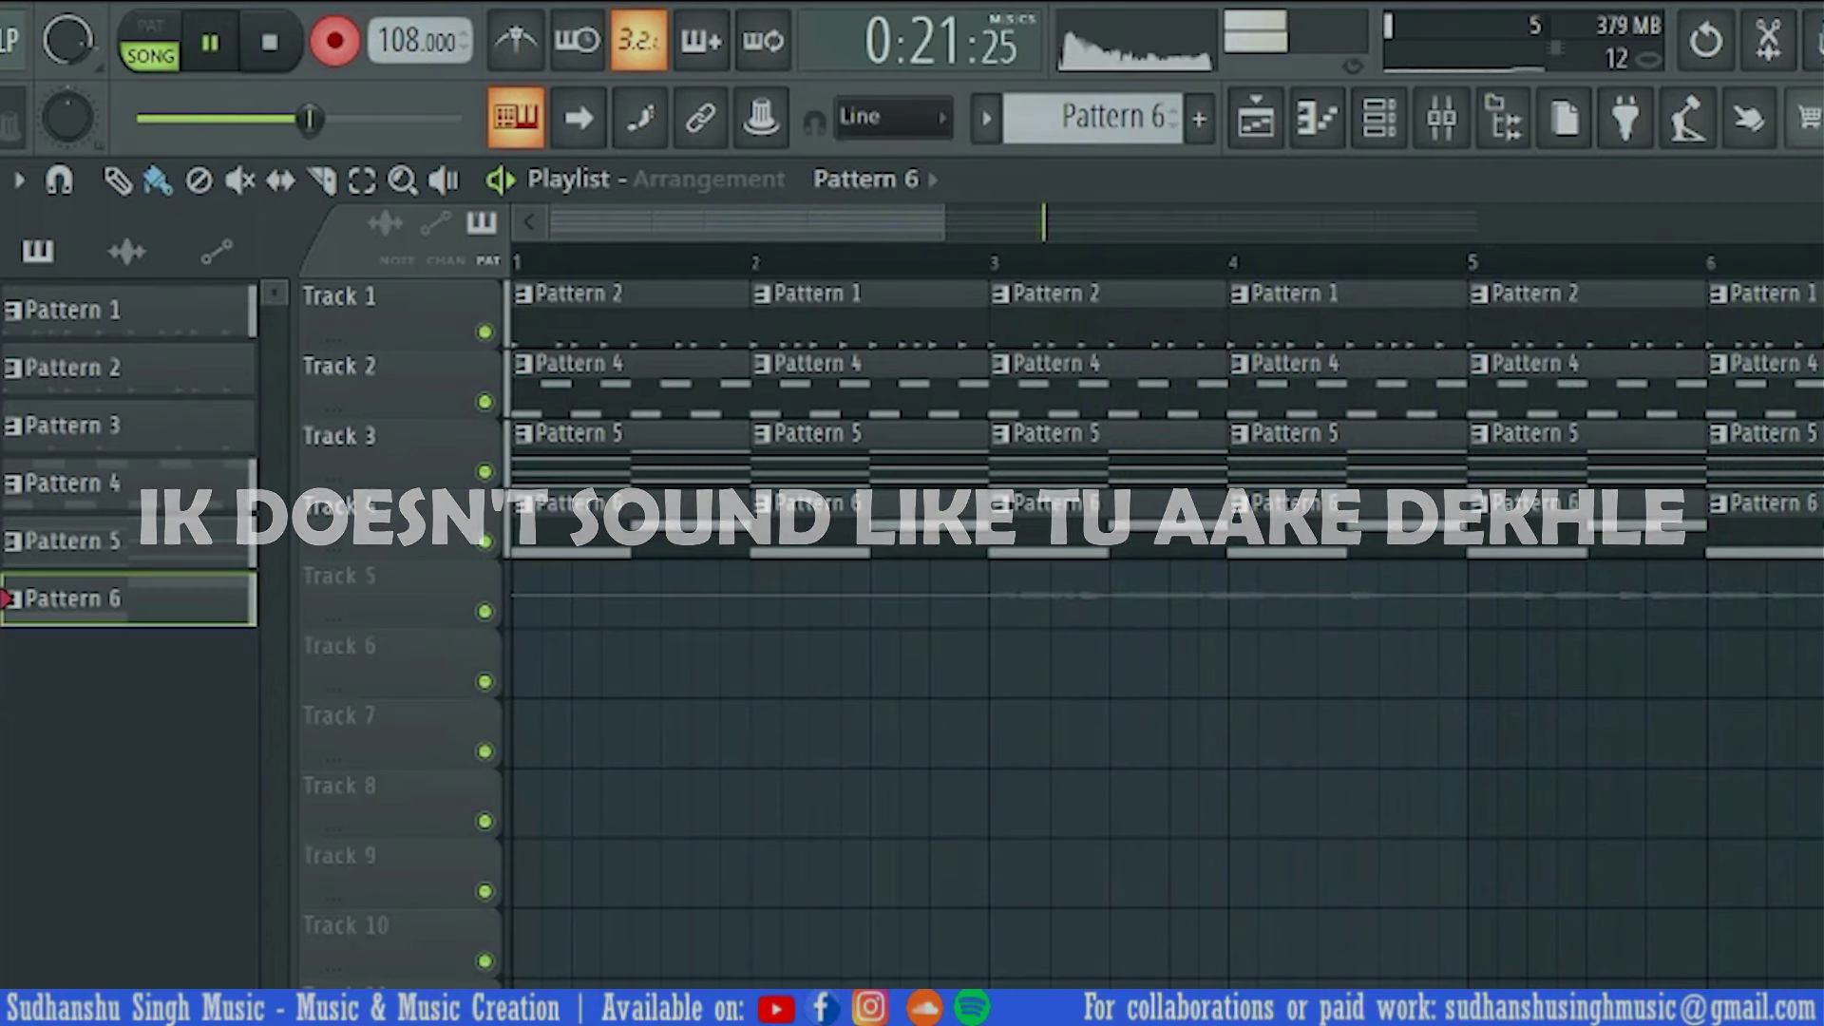
key(space)
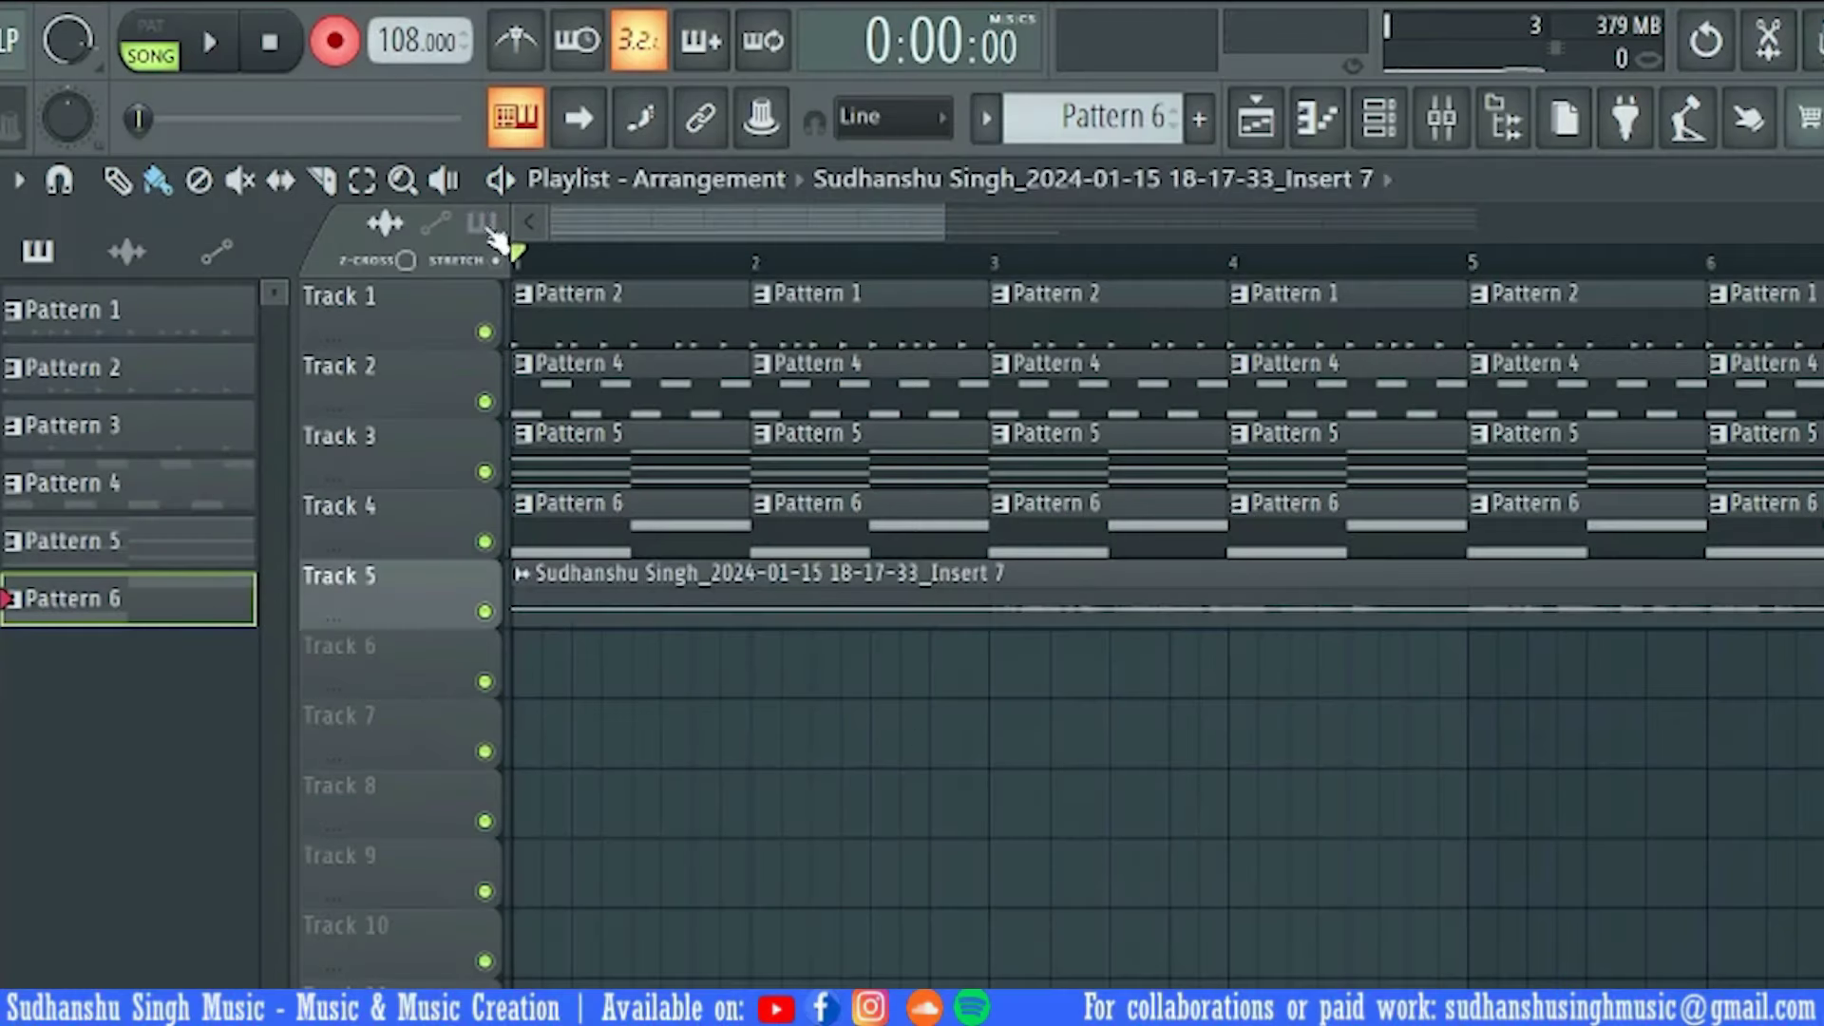
Play back the recorded vocal with the arrangement from late in bar 1, and show its audio channel in the channel rack
click(707, 267)
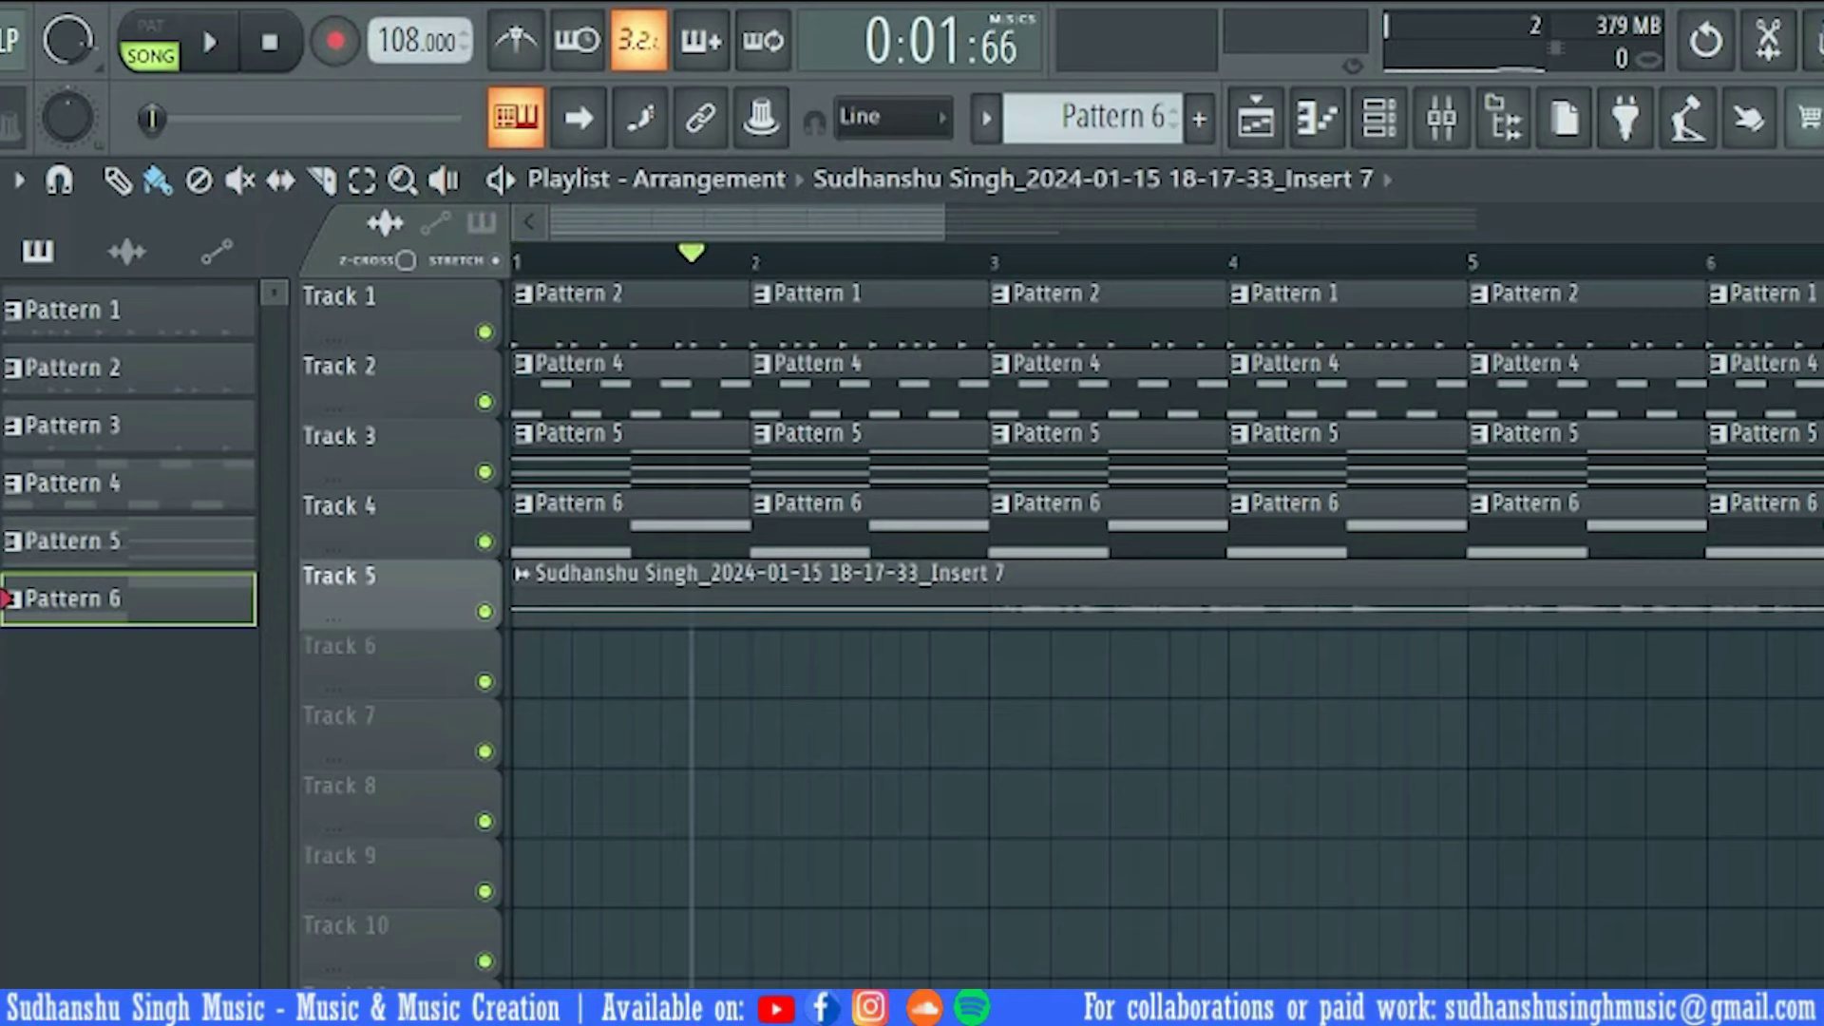
scroll(719, 275, down, 3)
key(space)
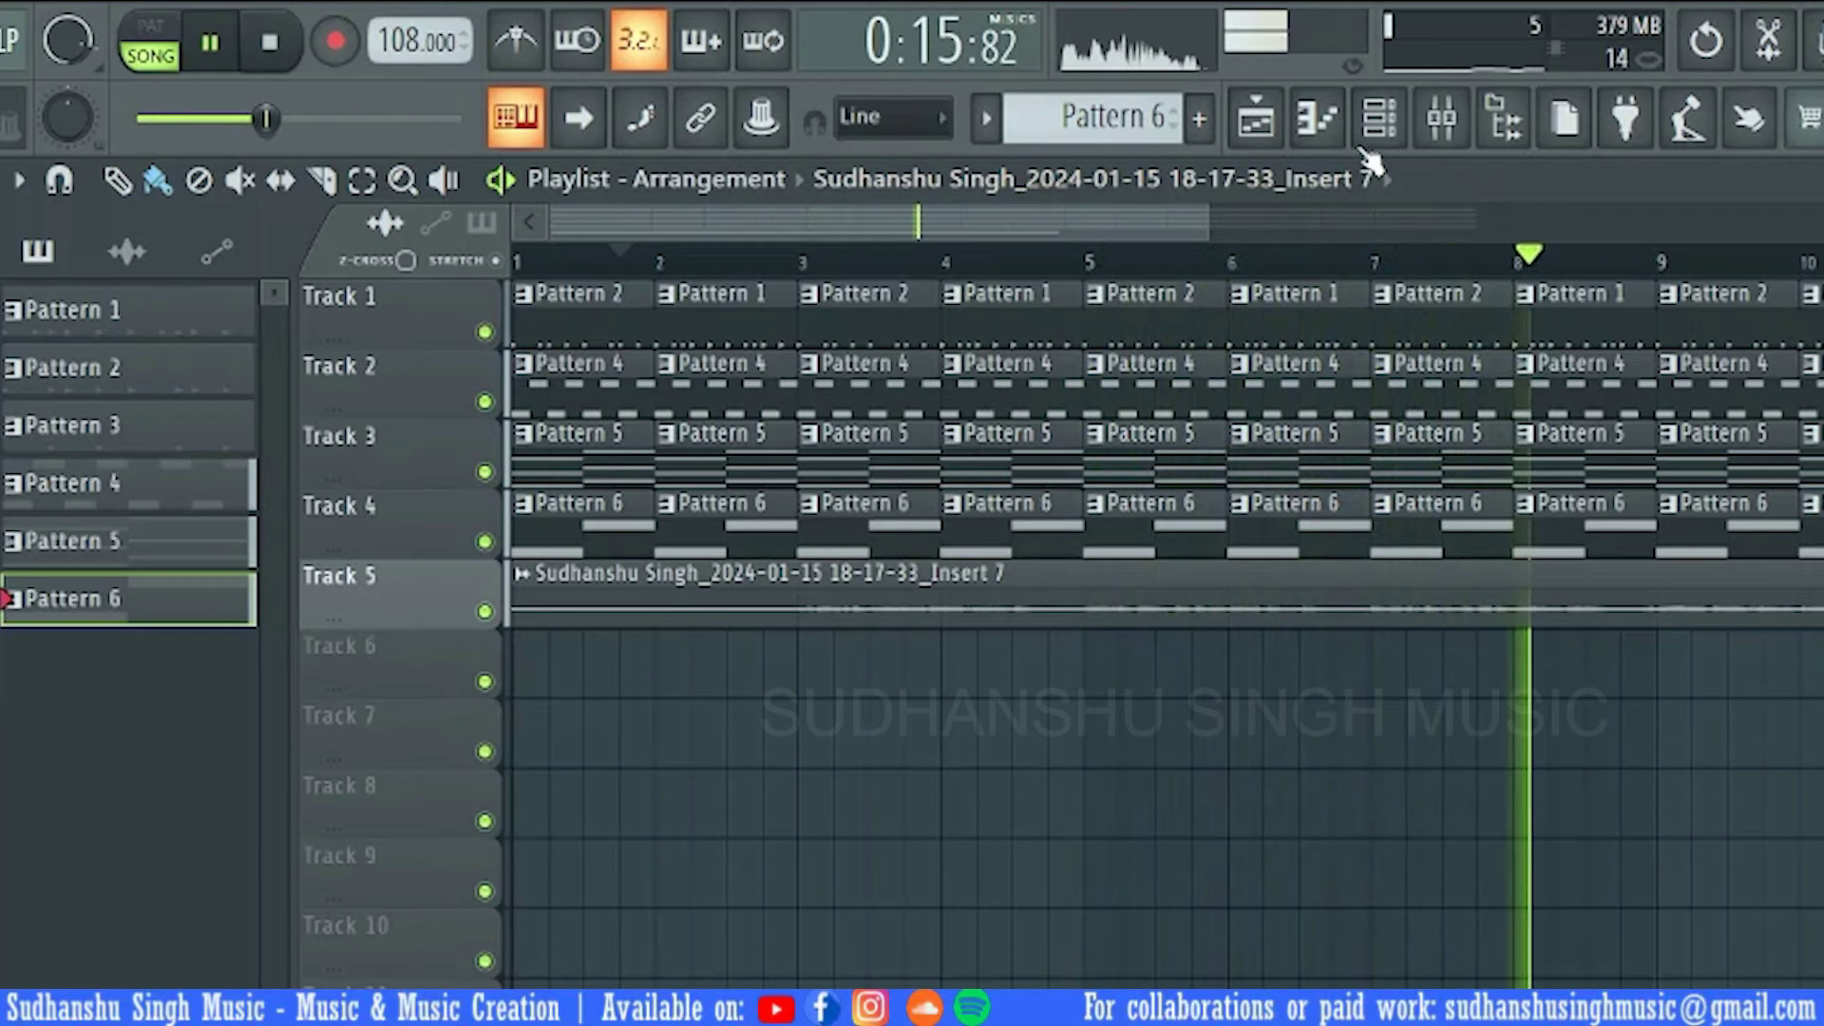
click(1379, 117)
key(space)
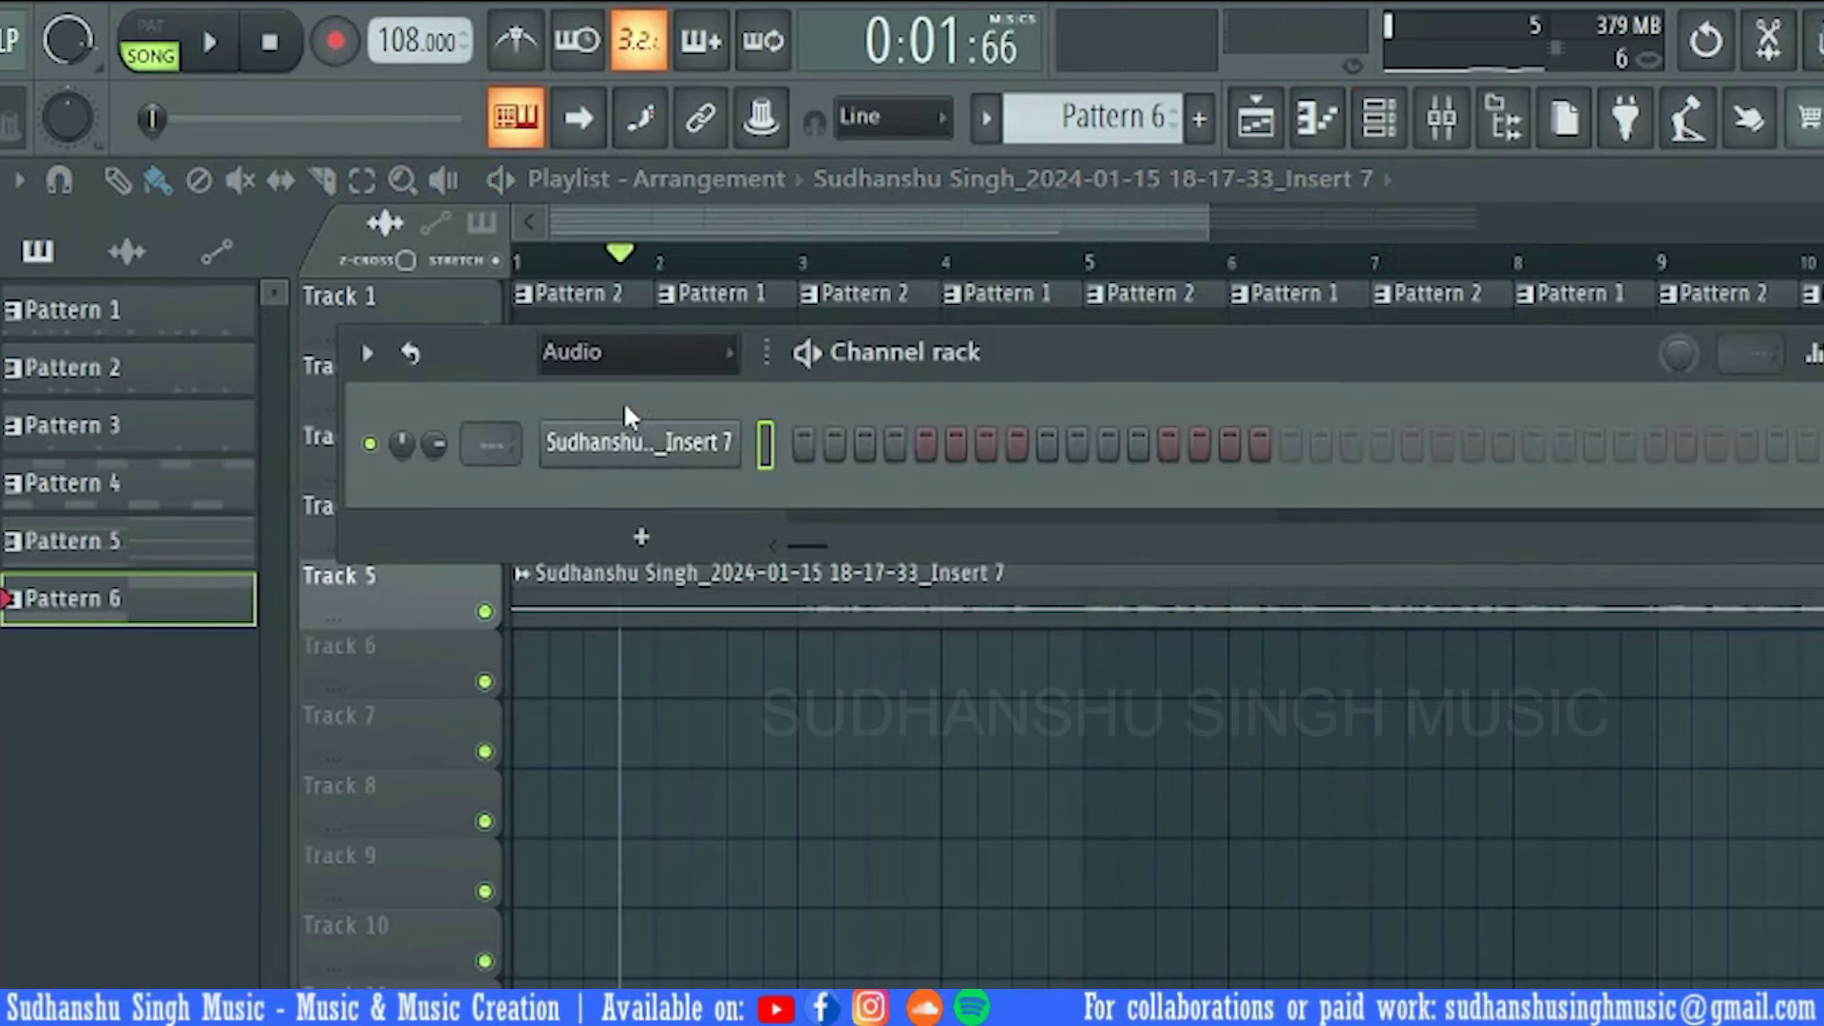
Show the mixer, disarm the vocal's mixer track 7 and route it back to the Master
key(F9)
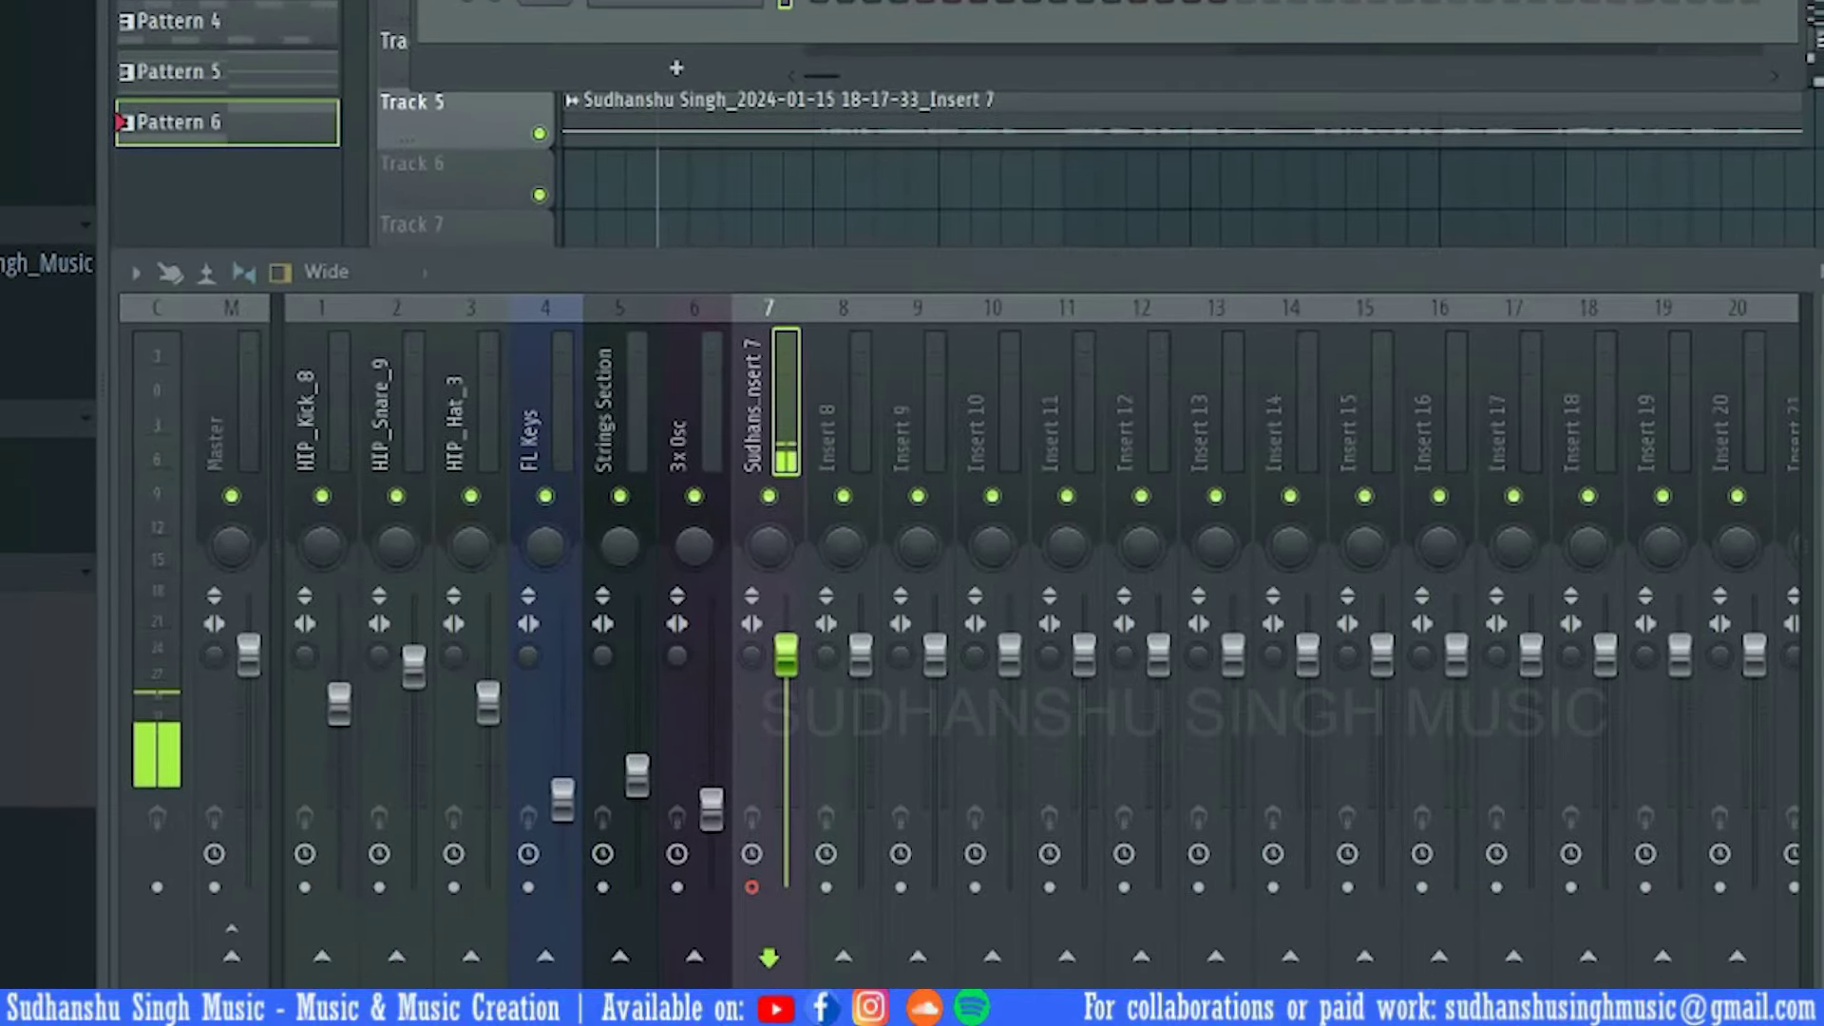
click(328, 371)
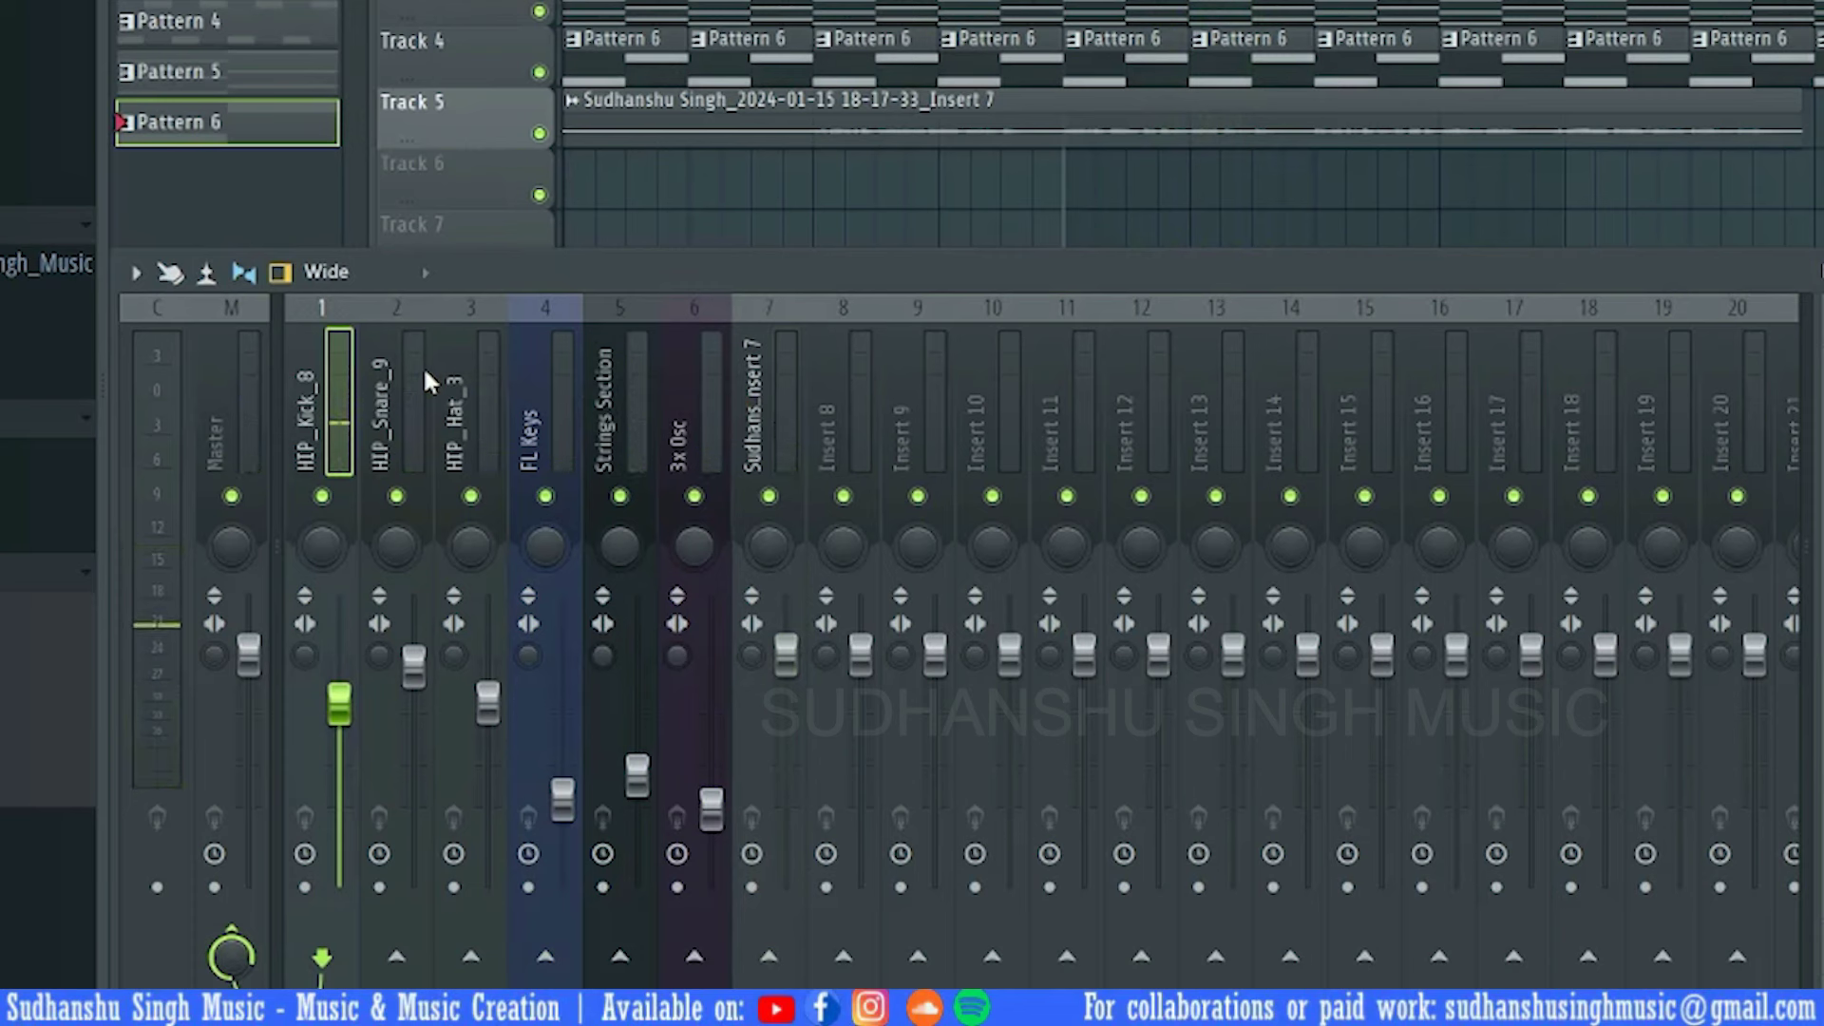
click(777, 385)
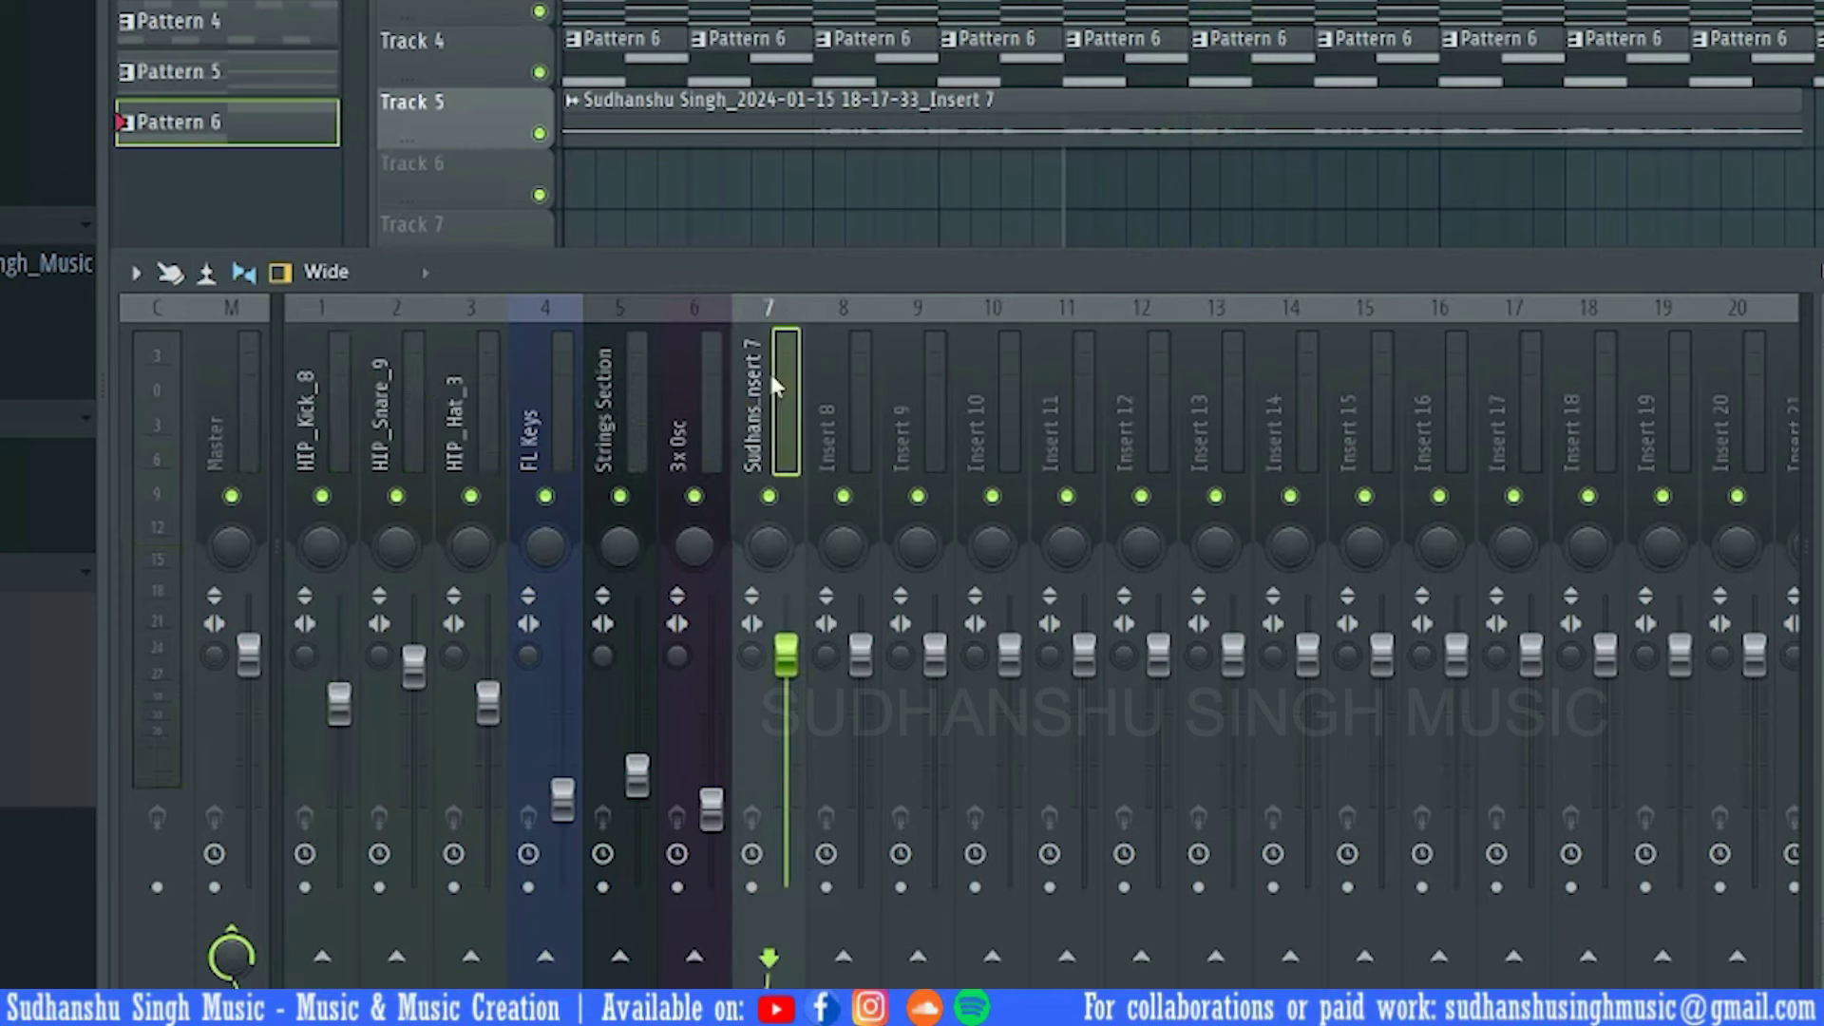
Try raising the vocal track's volume fader in the mixer and reset it to its default level
drag(786, 654, 790, 597)
right_click(794, 597)
click(858, 556)
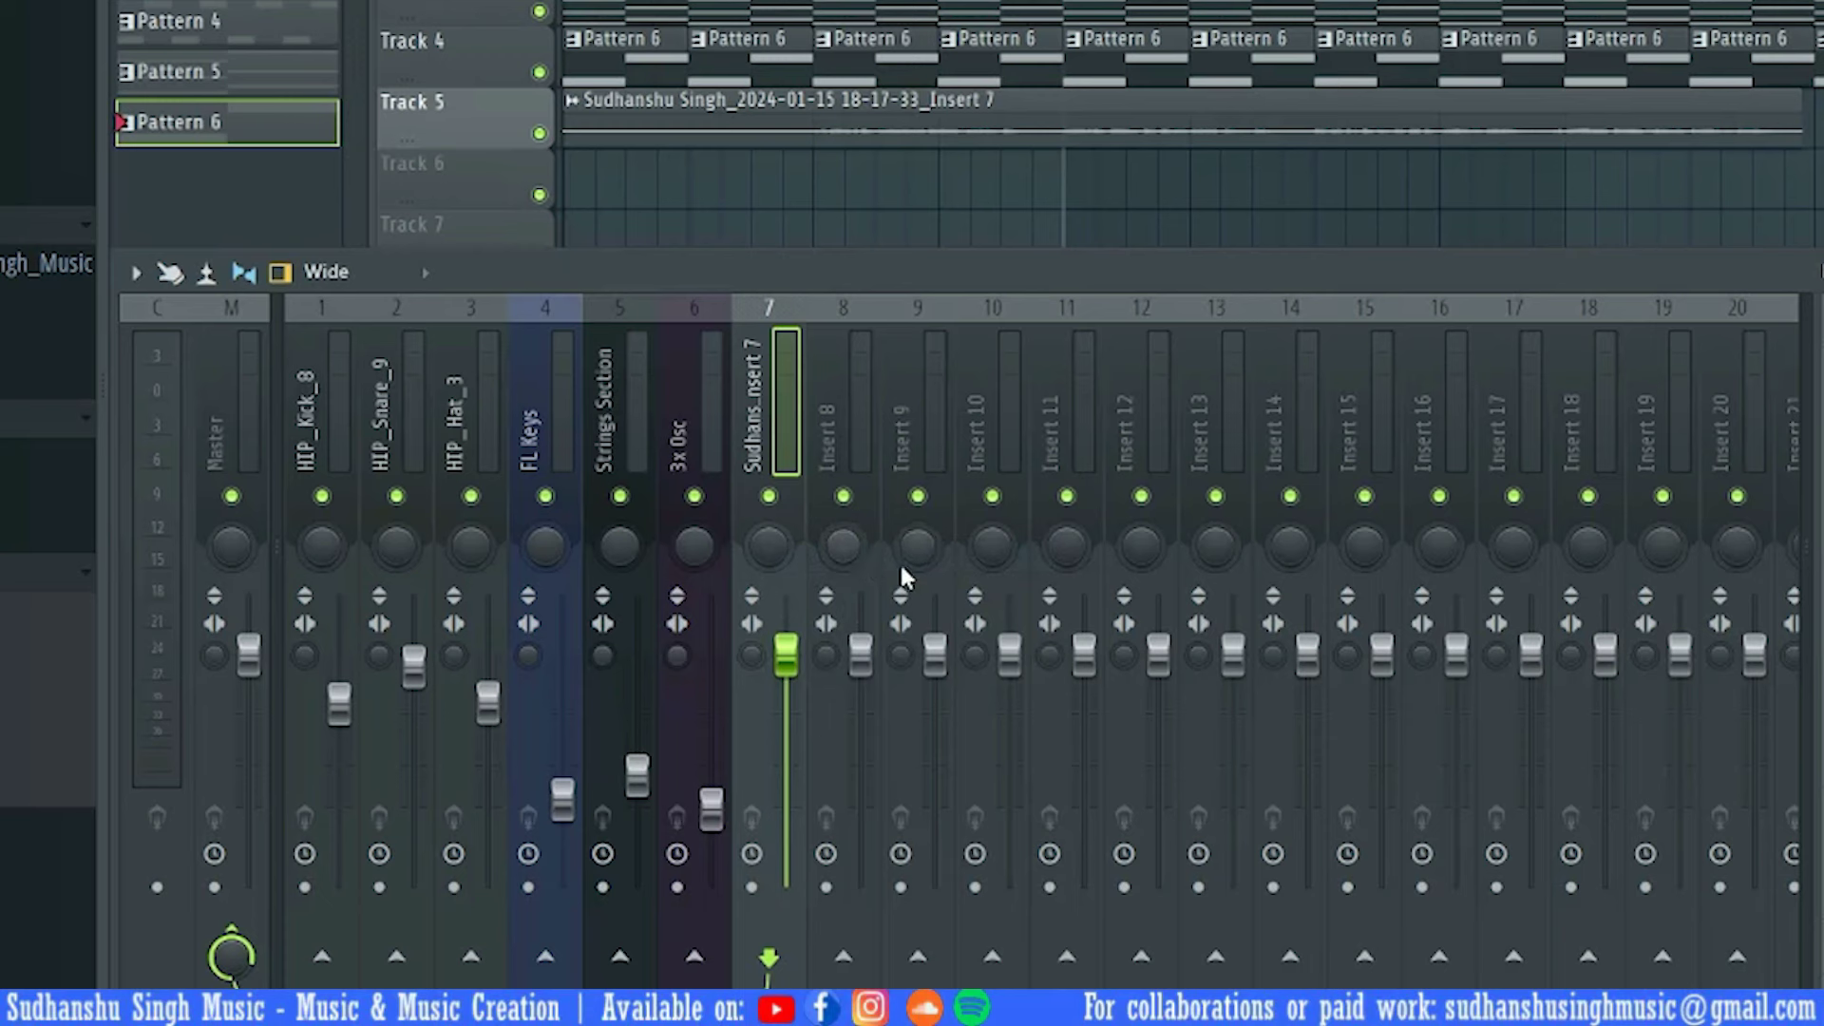
click(323, 370)
drag(391, 390, 654, 373)
click(699, 399)
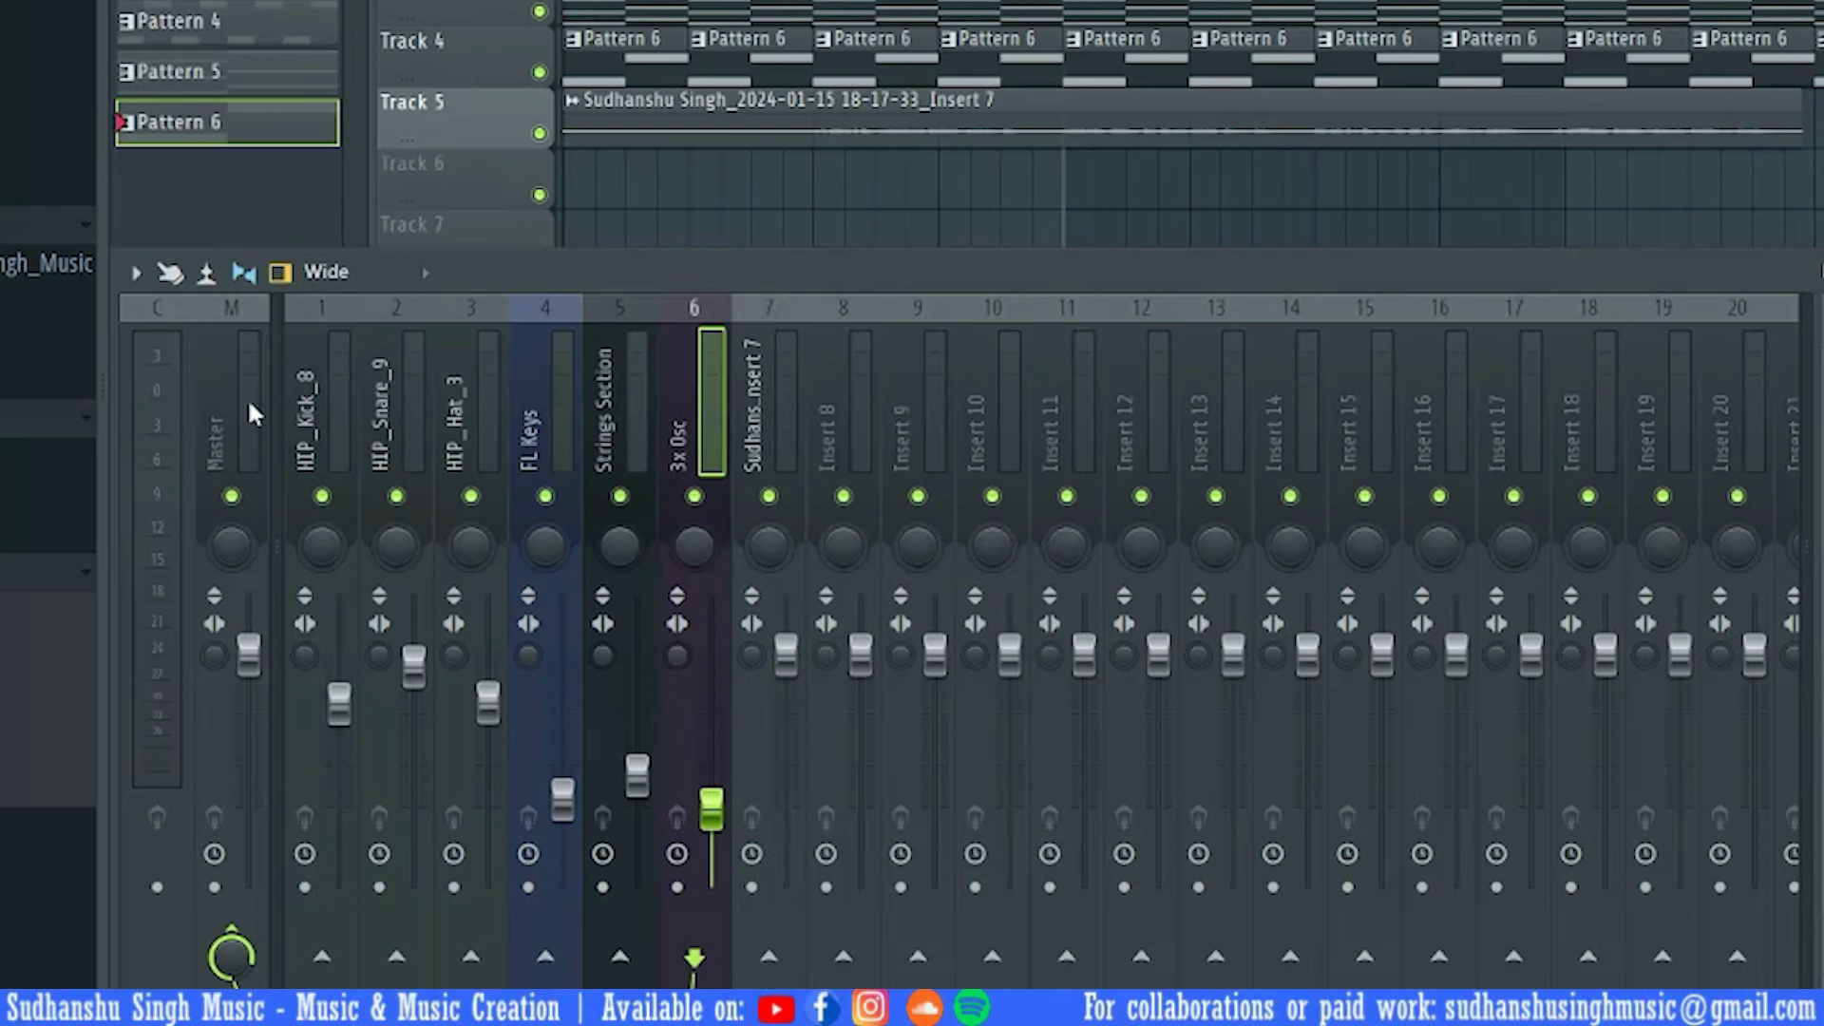
click(319, 408)
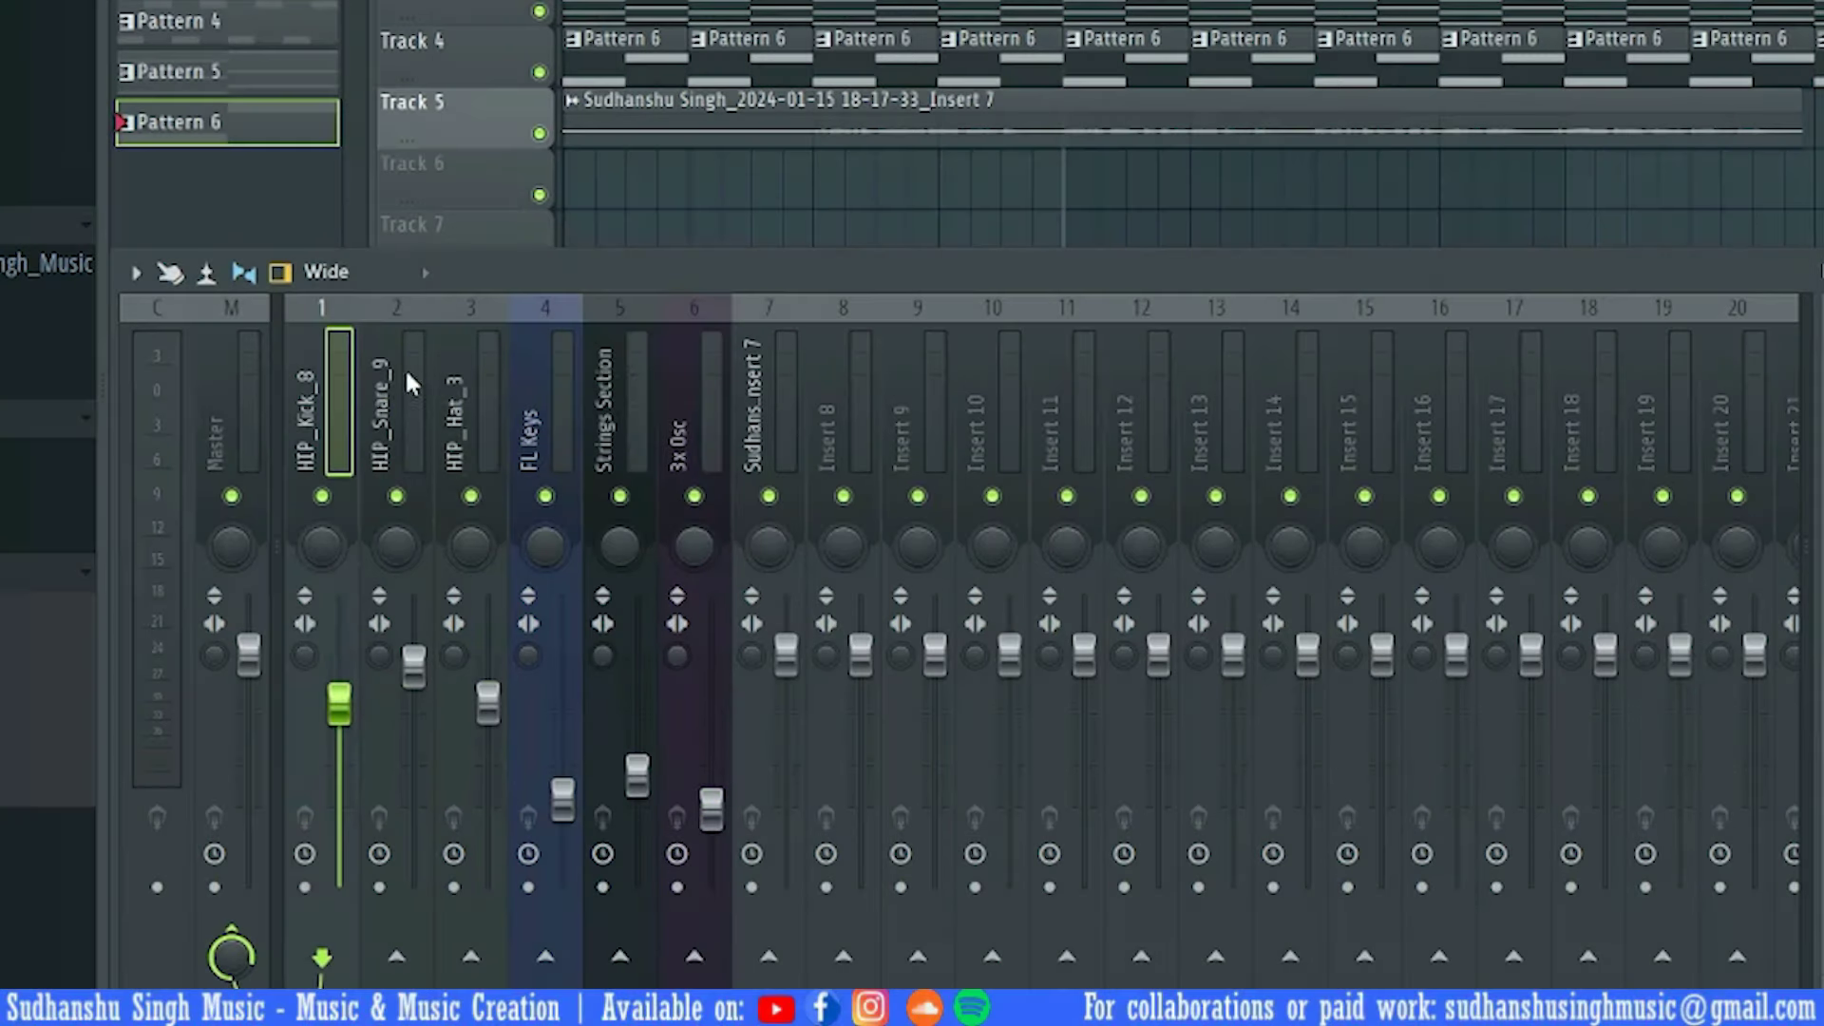
Lower the volume faders of mixer tracks 1 to 6 together, and bring Strings Section down slightly more during playback
drag(404, 367, 686, 350)
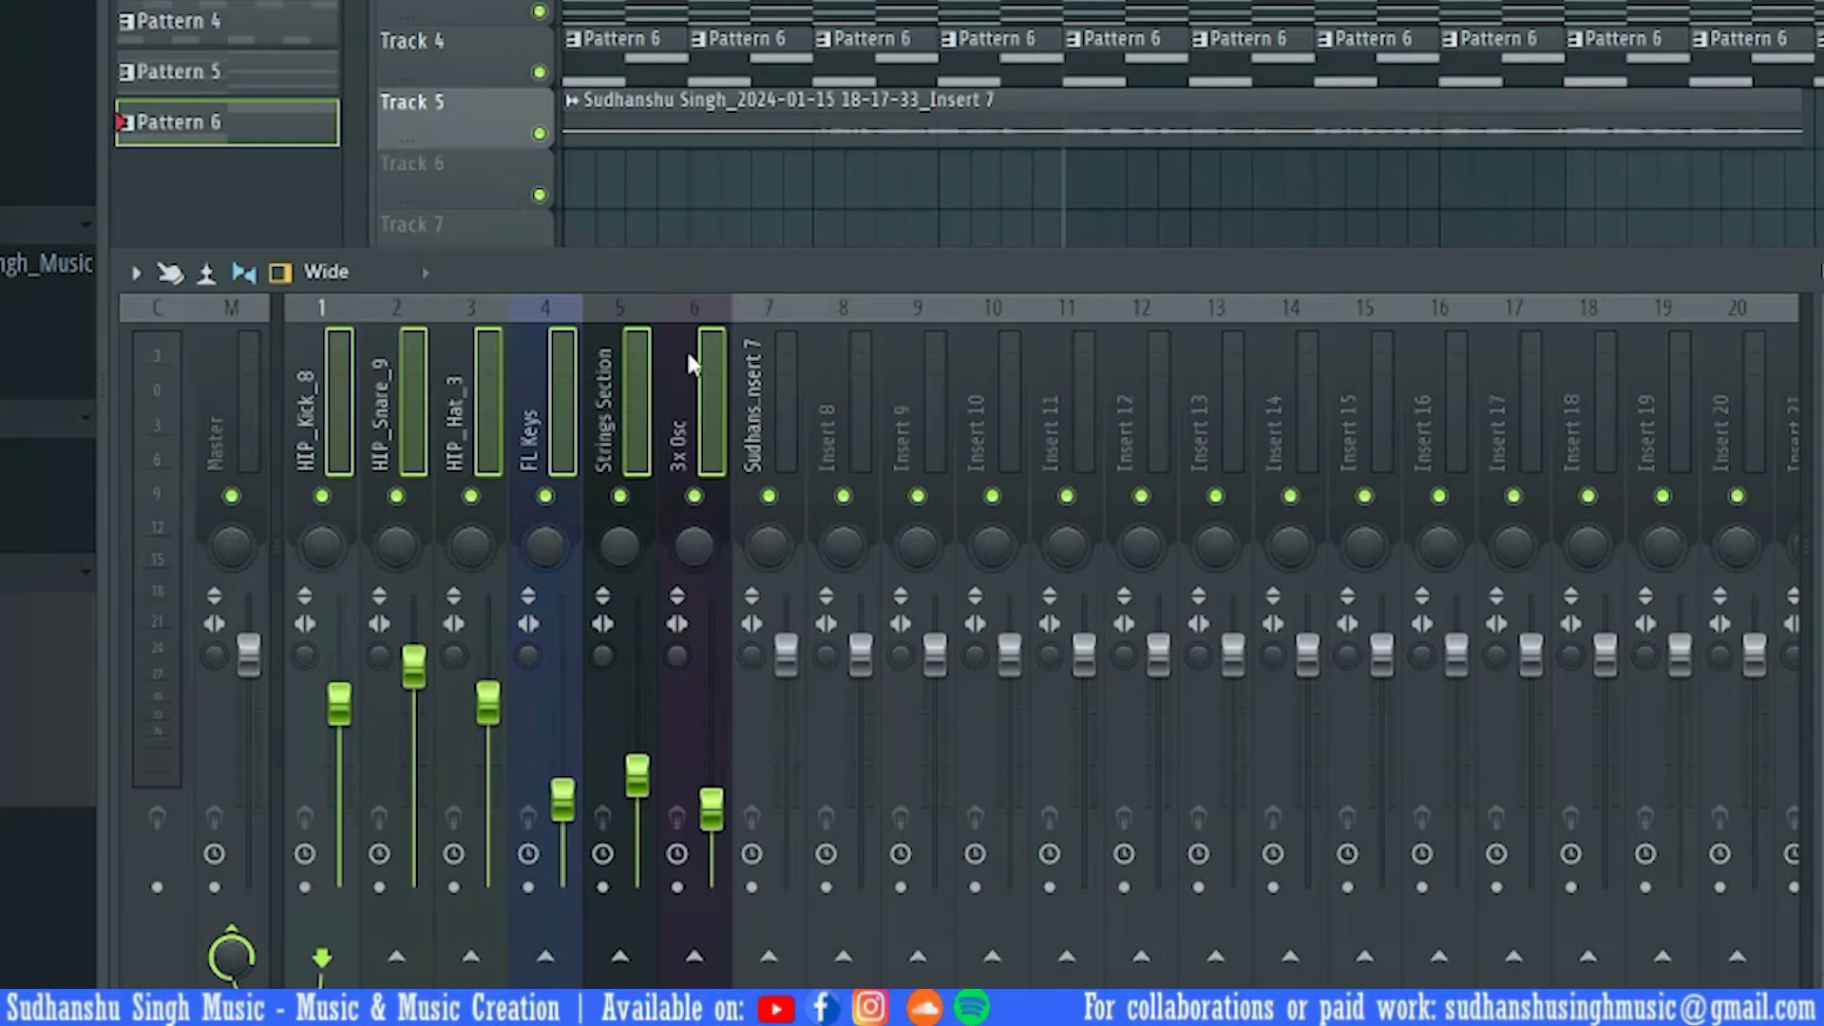
drag(421, 679, 413, 737)
key(space)
click(623, 351)
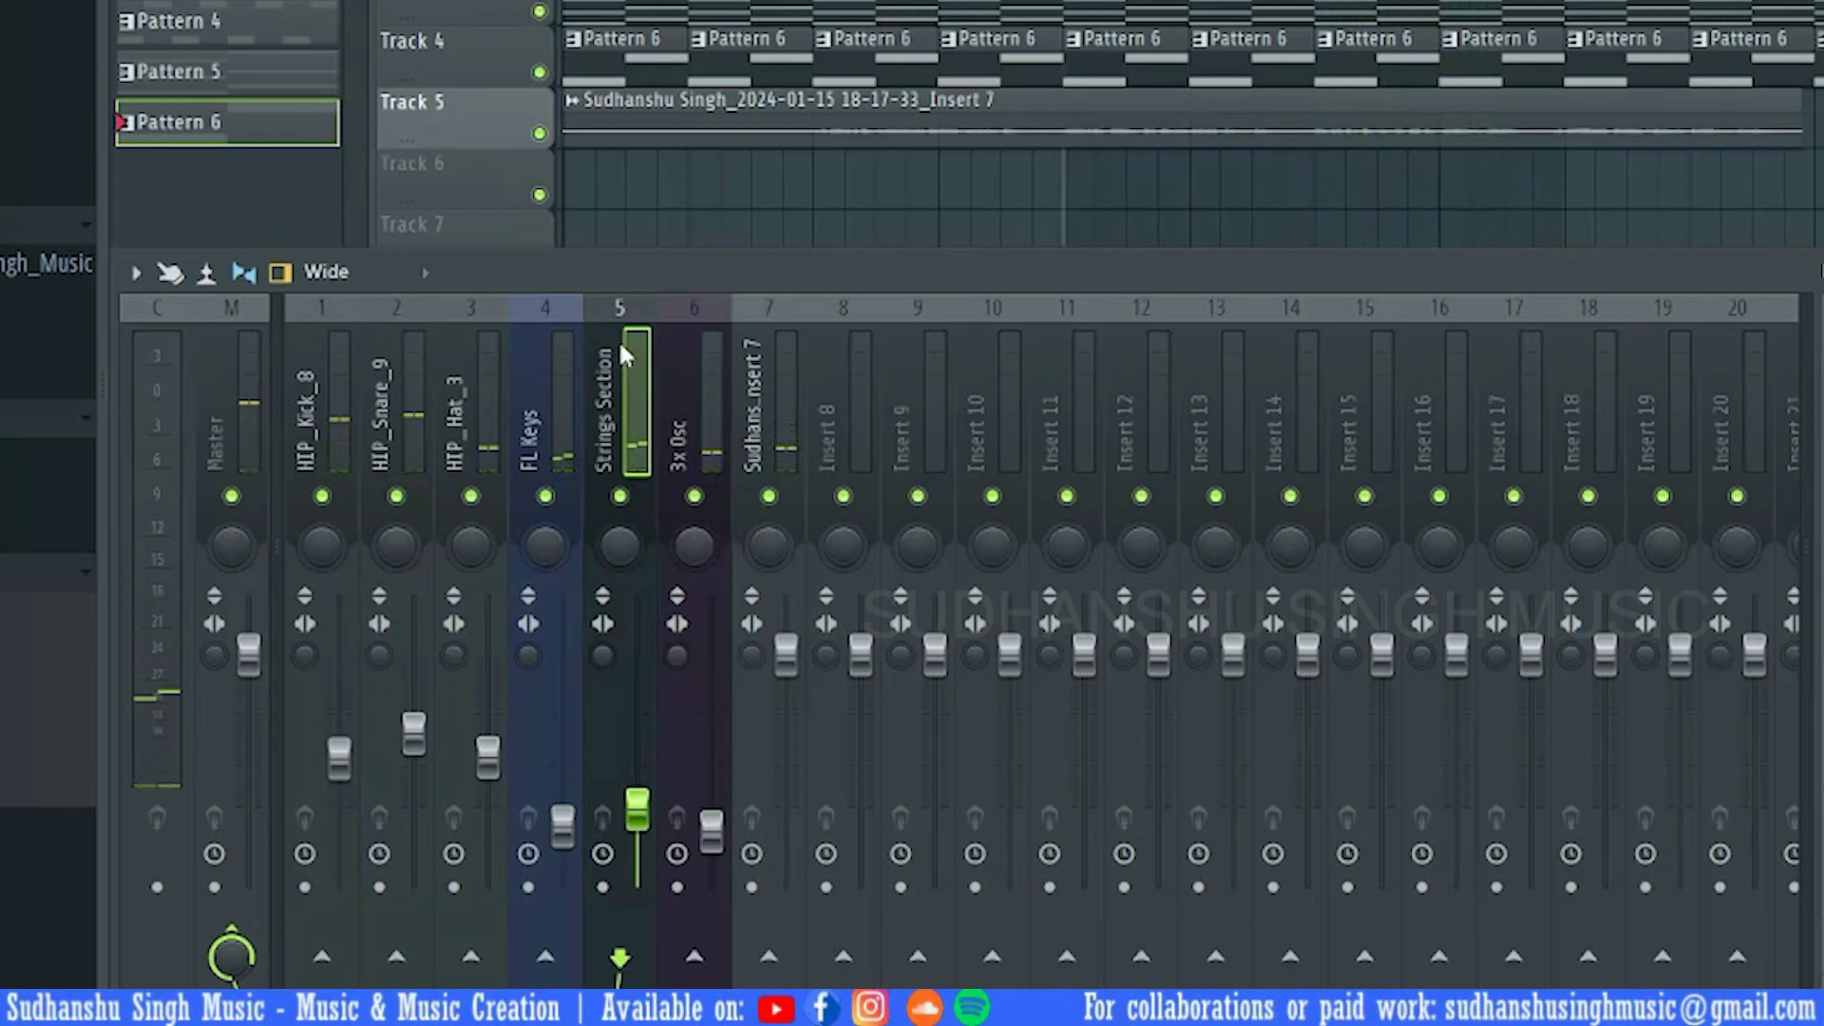
key(space)
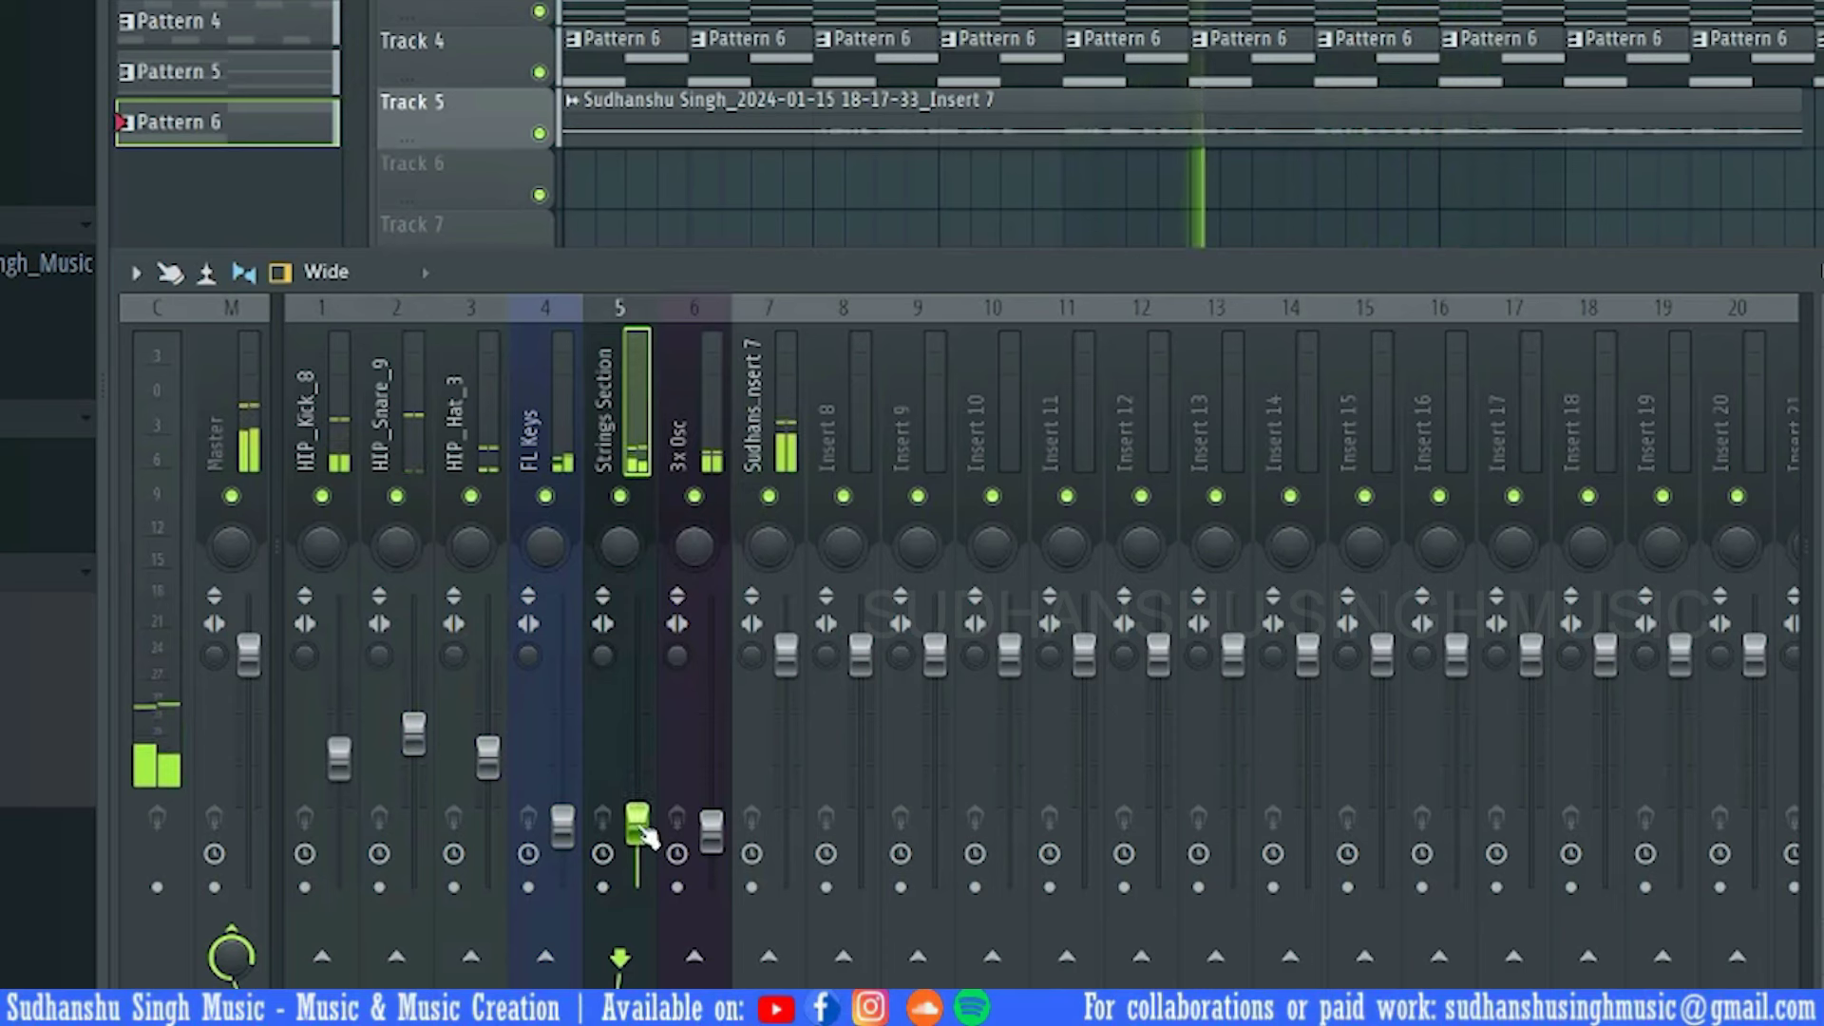
key(space)
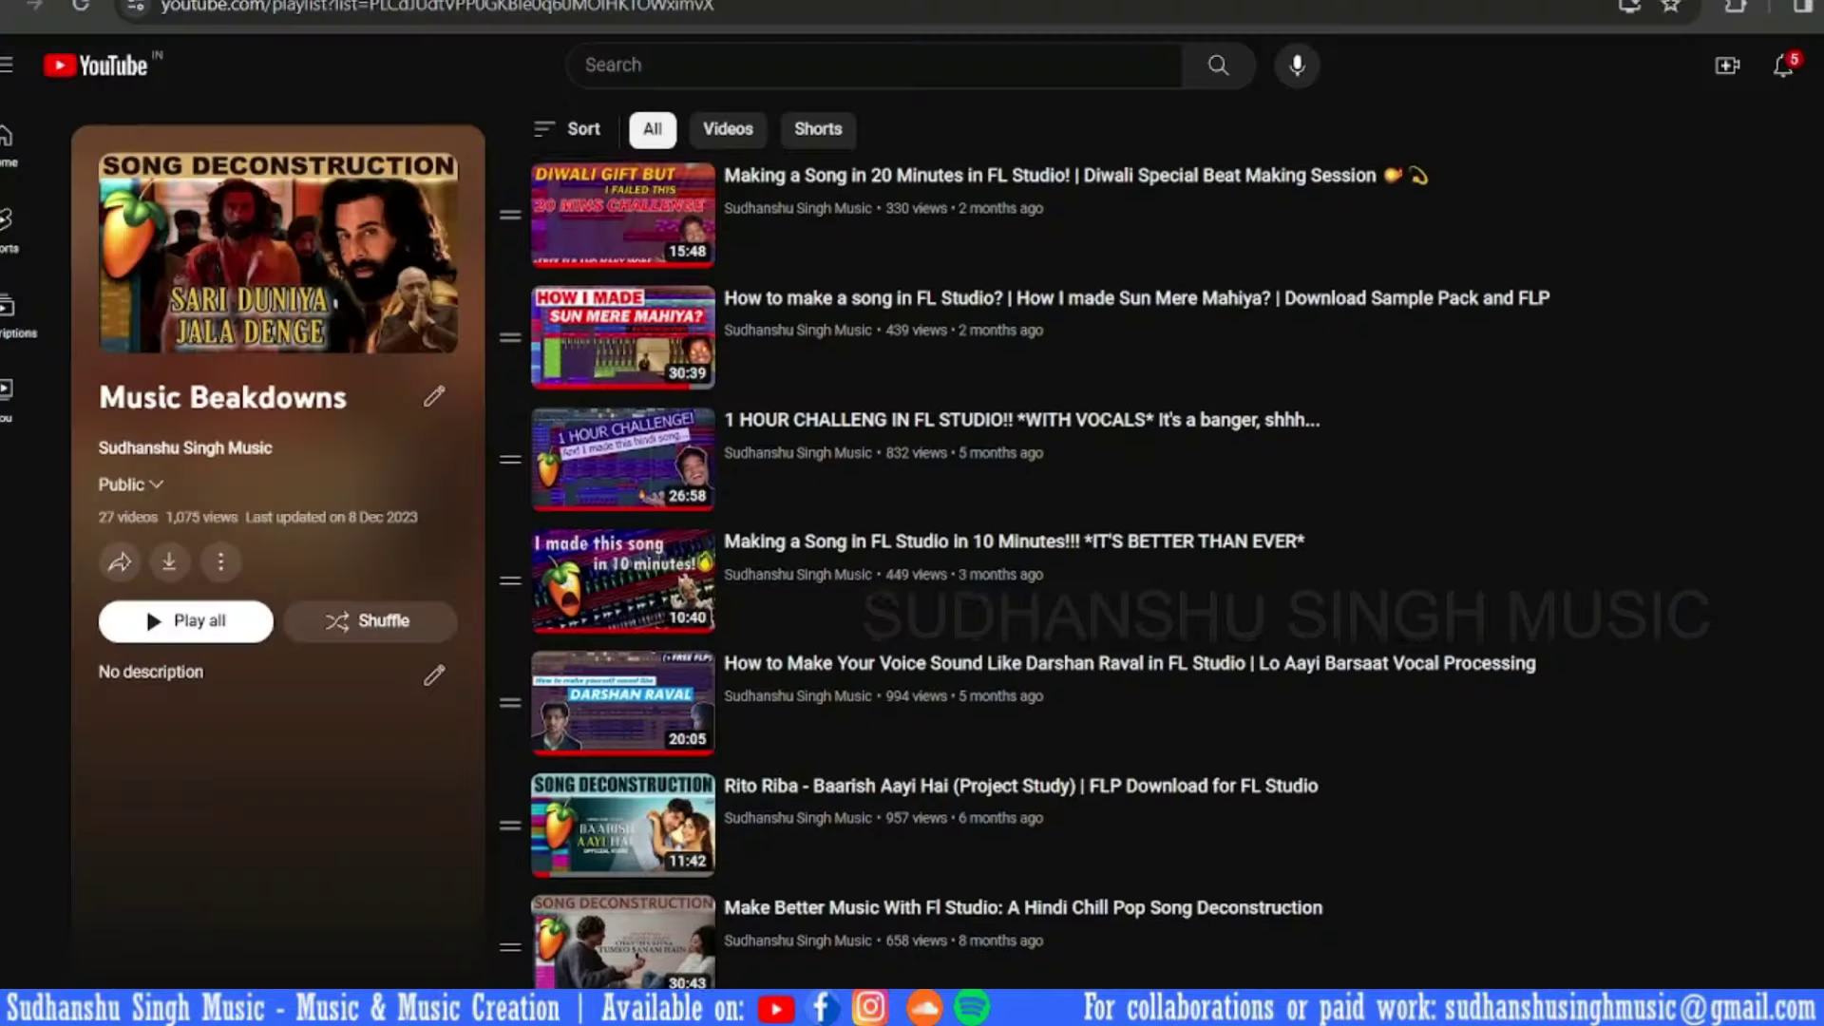
scroll(1045, 570, down, 4)
scroll(1045, 570, down, 10)
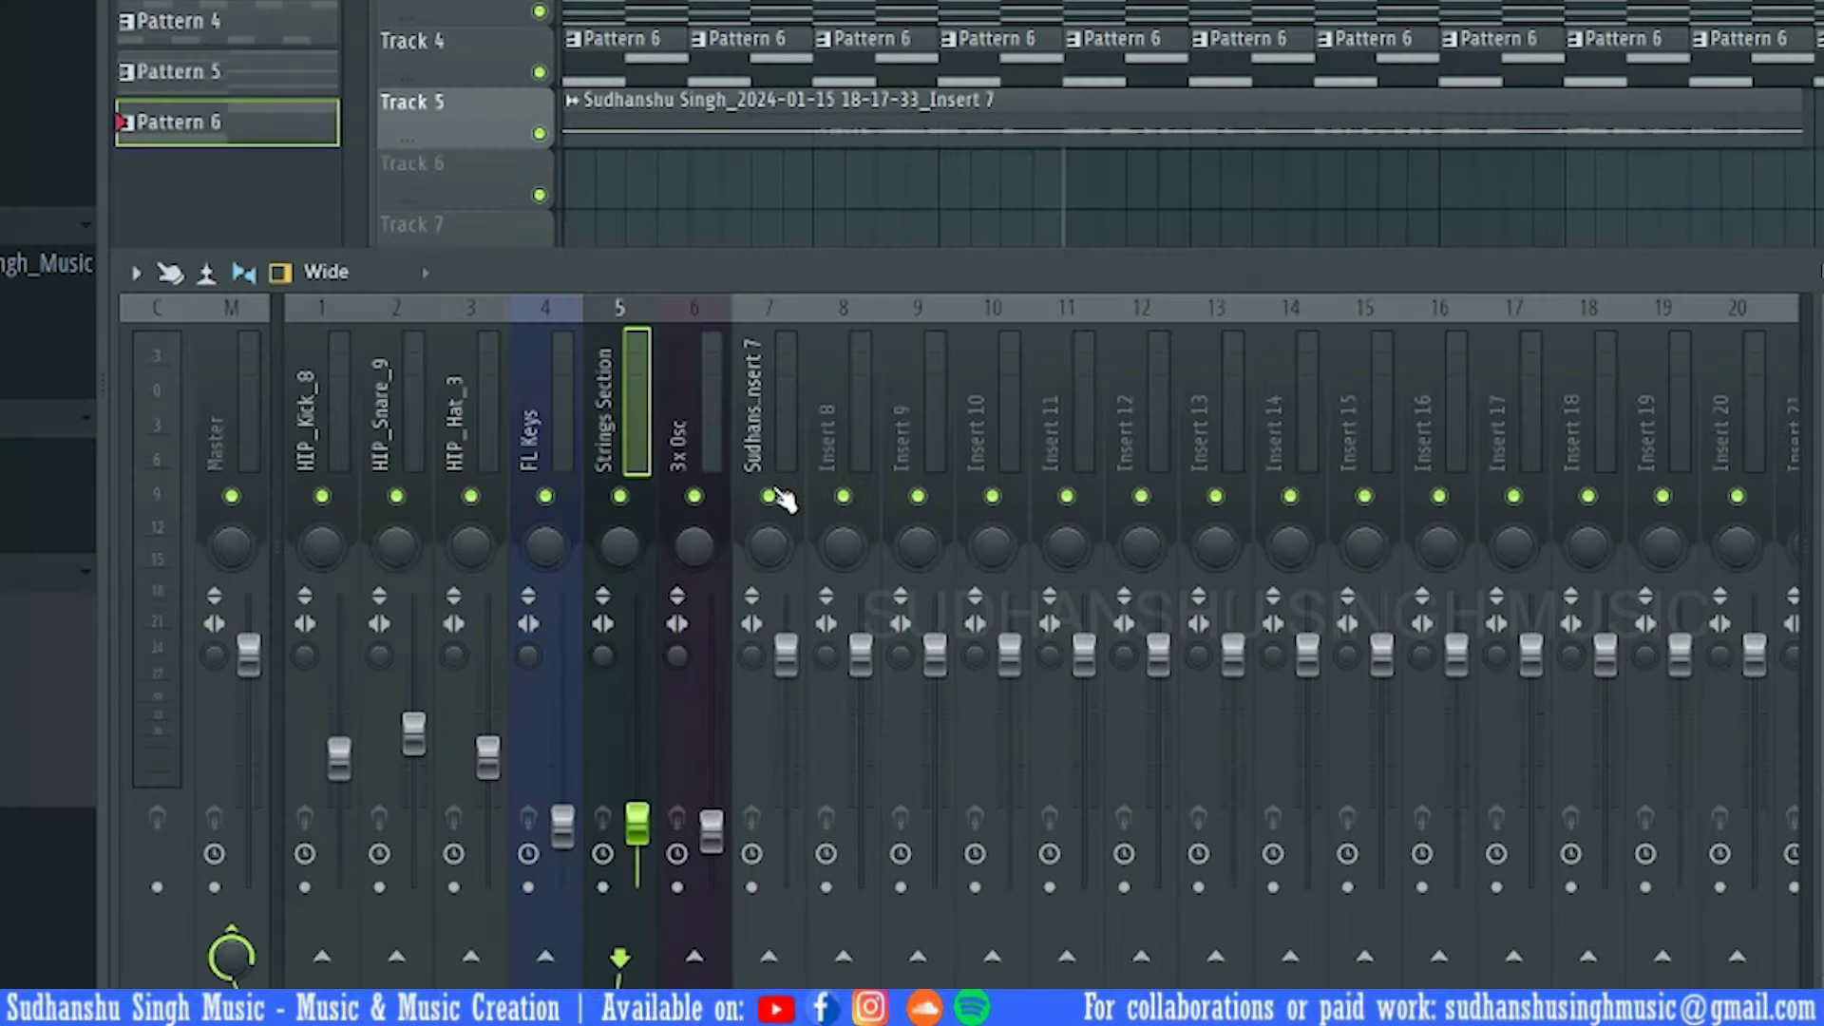
Solo the vocal's mixer track 7 and listen to it on its own
click(785, 426)
key(space)
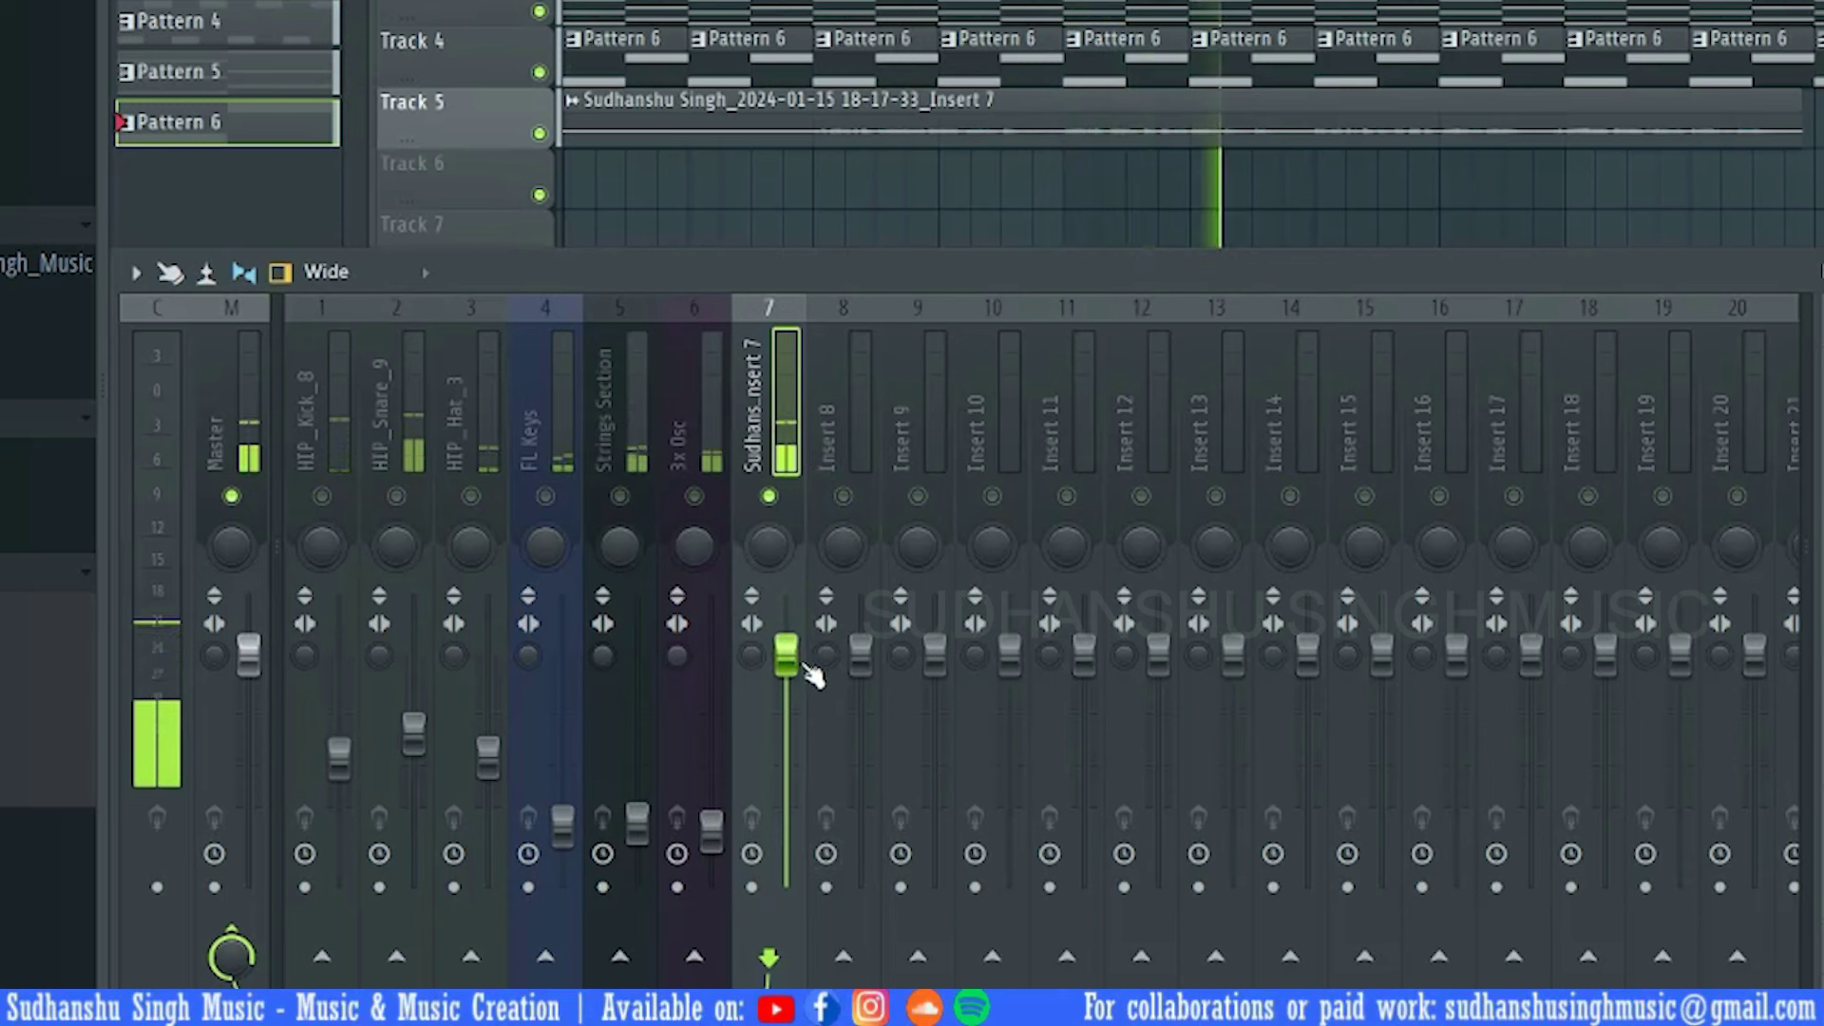
key(space)
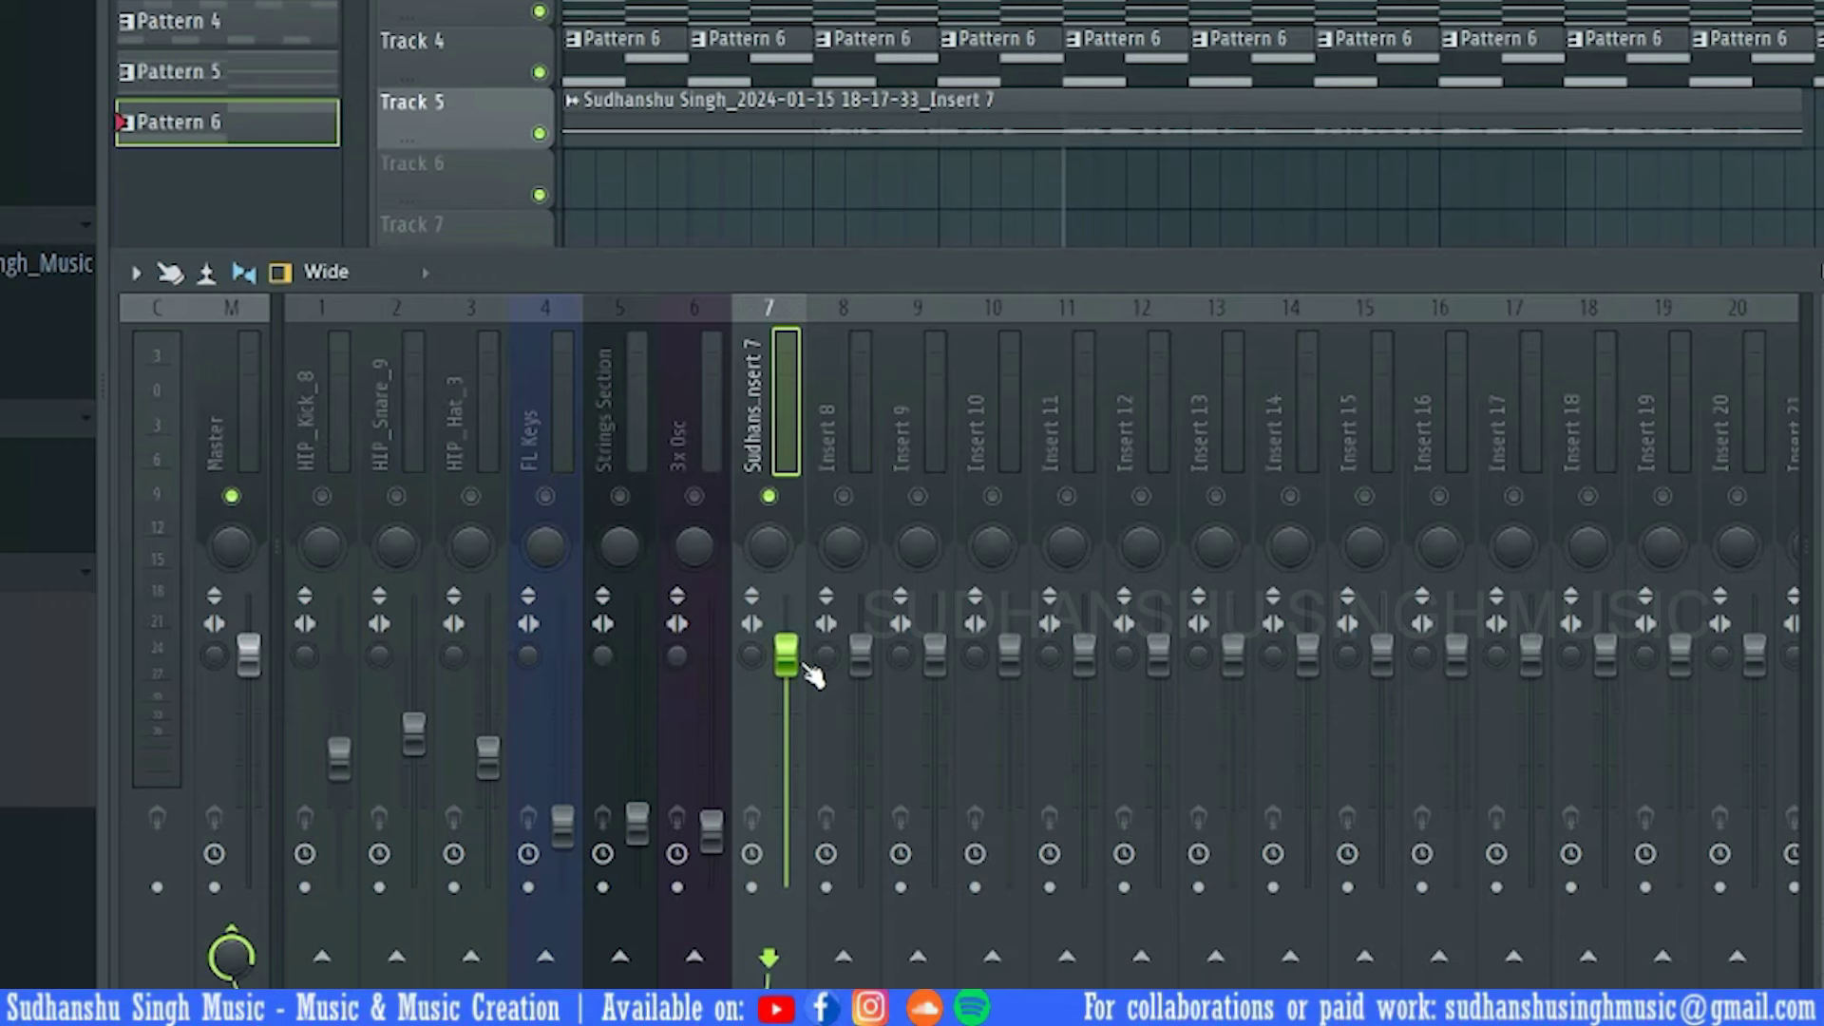
Unmute the 3x Osc mixer track and raise its volume fader slightly while playing it with the vocal
click(697, 494)
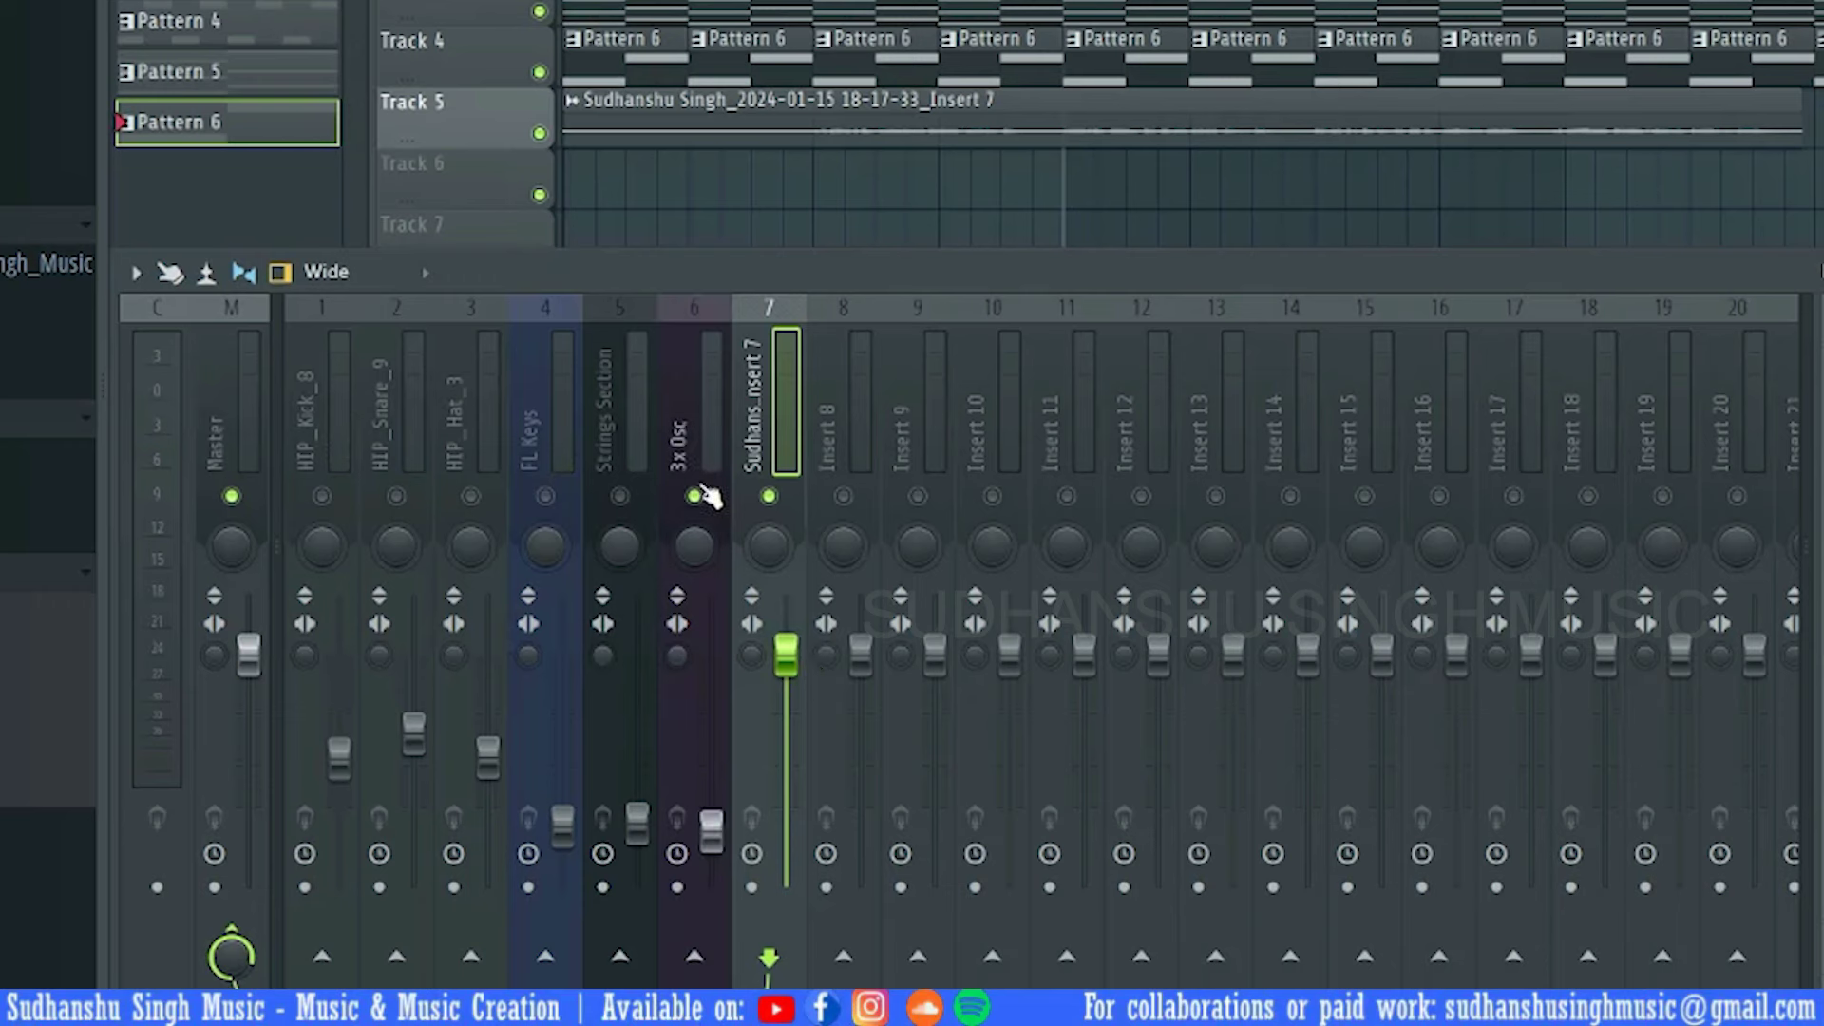
key(space)
mouse_move(710, 831)
mouse_down()
mouse_move(710, 774)
mouse_move(710, 803)
mouse_up()
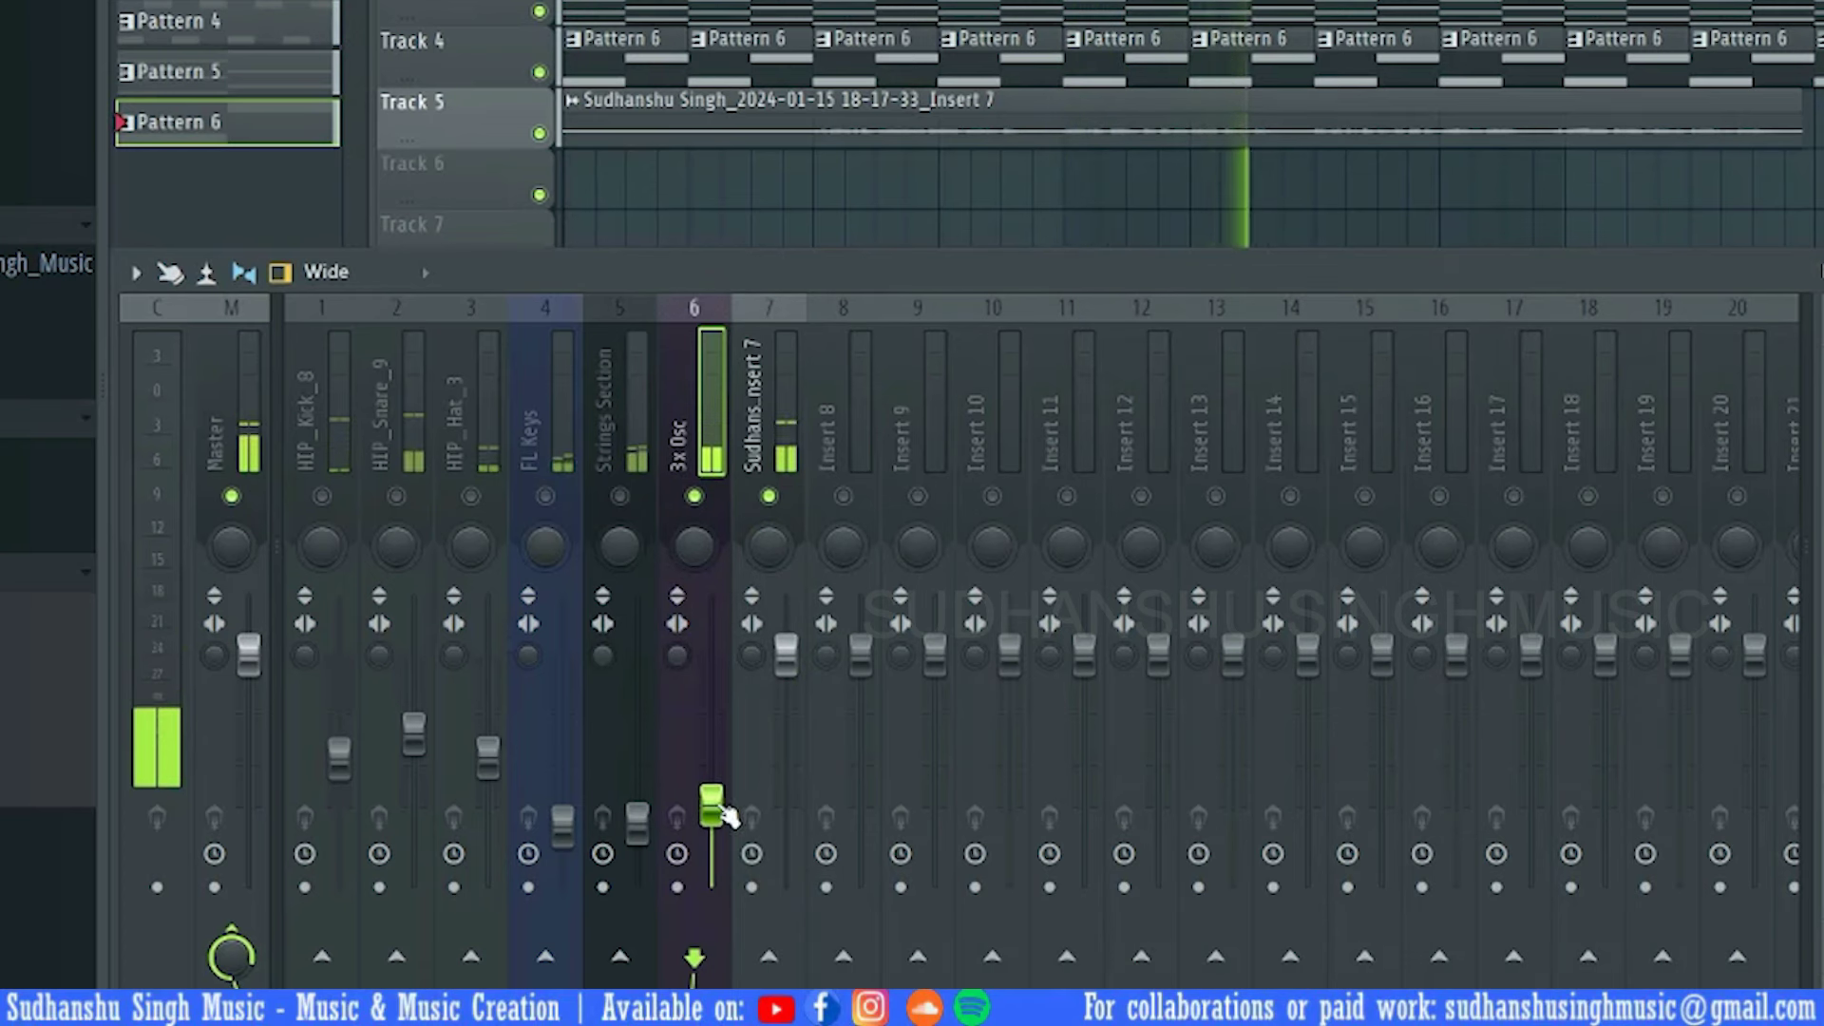
key(space)
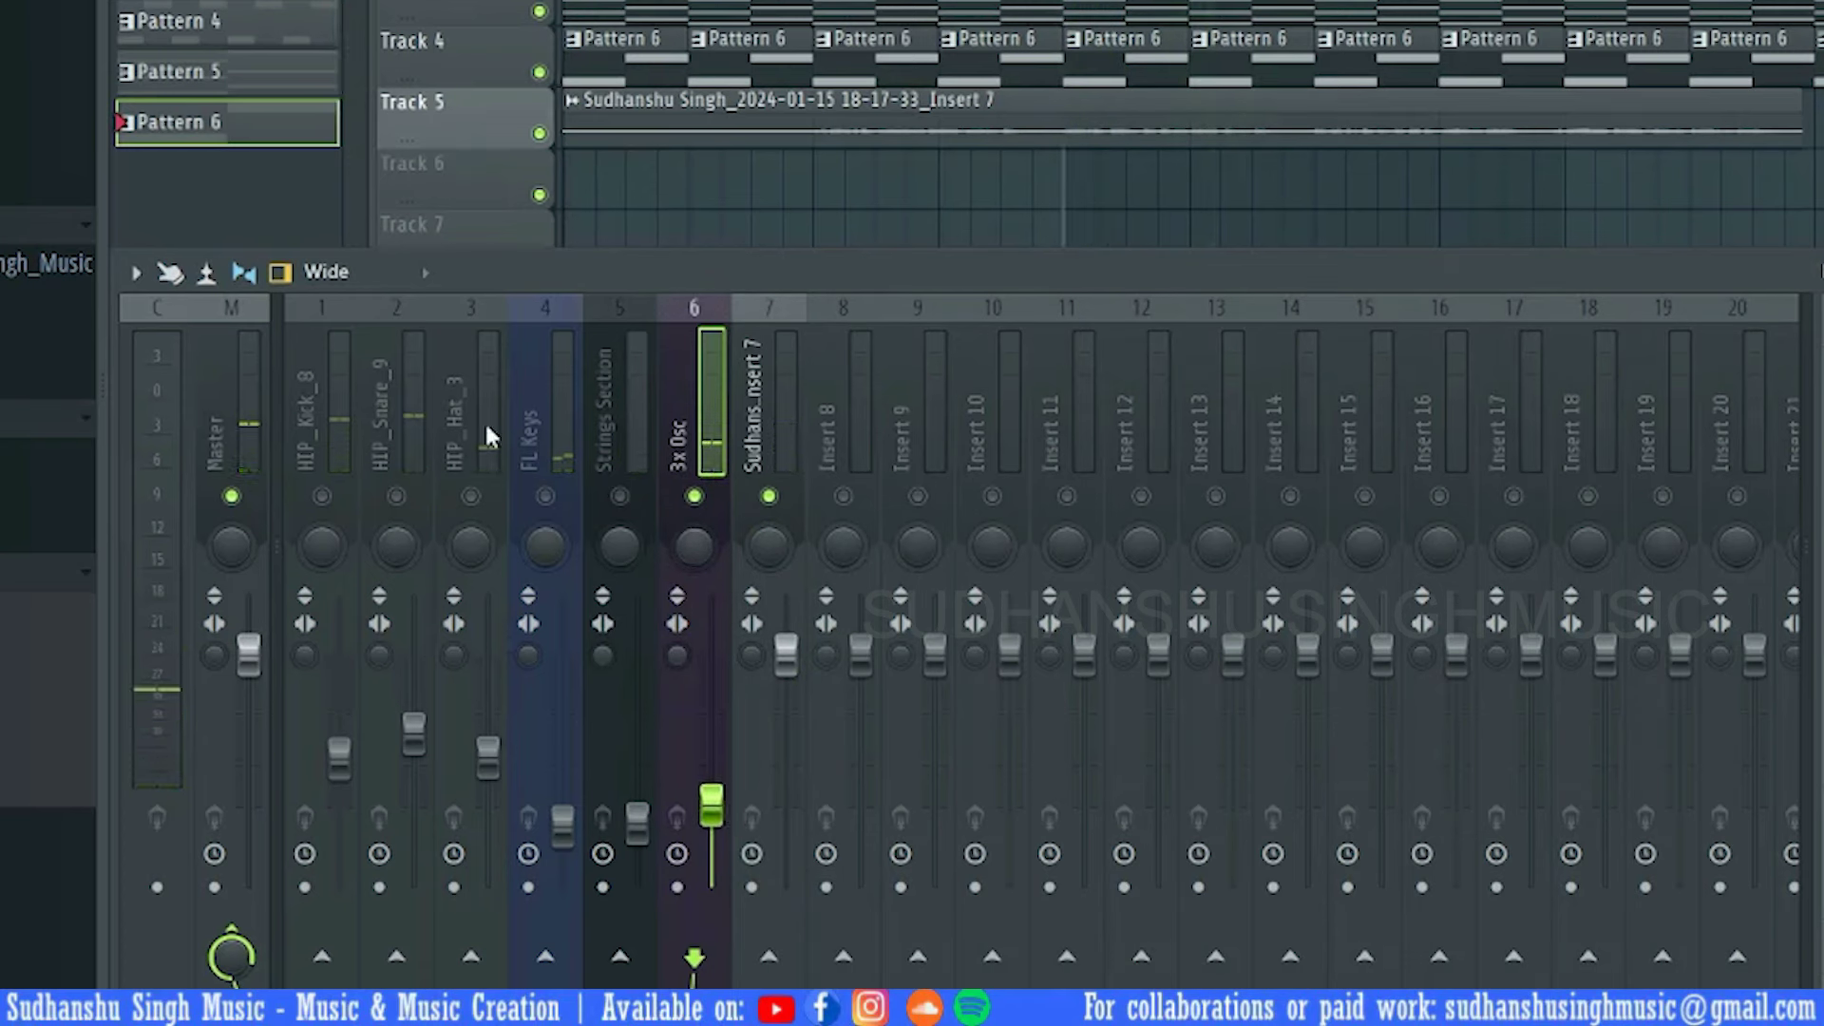
Unmute the HIP_Kick_8 mixer track and raise its volume fader during playback with the vocal and 3x Osc
key(space)
drag(339, 758, 340, 711)
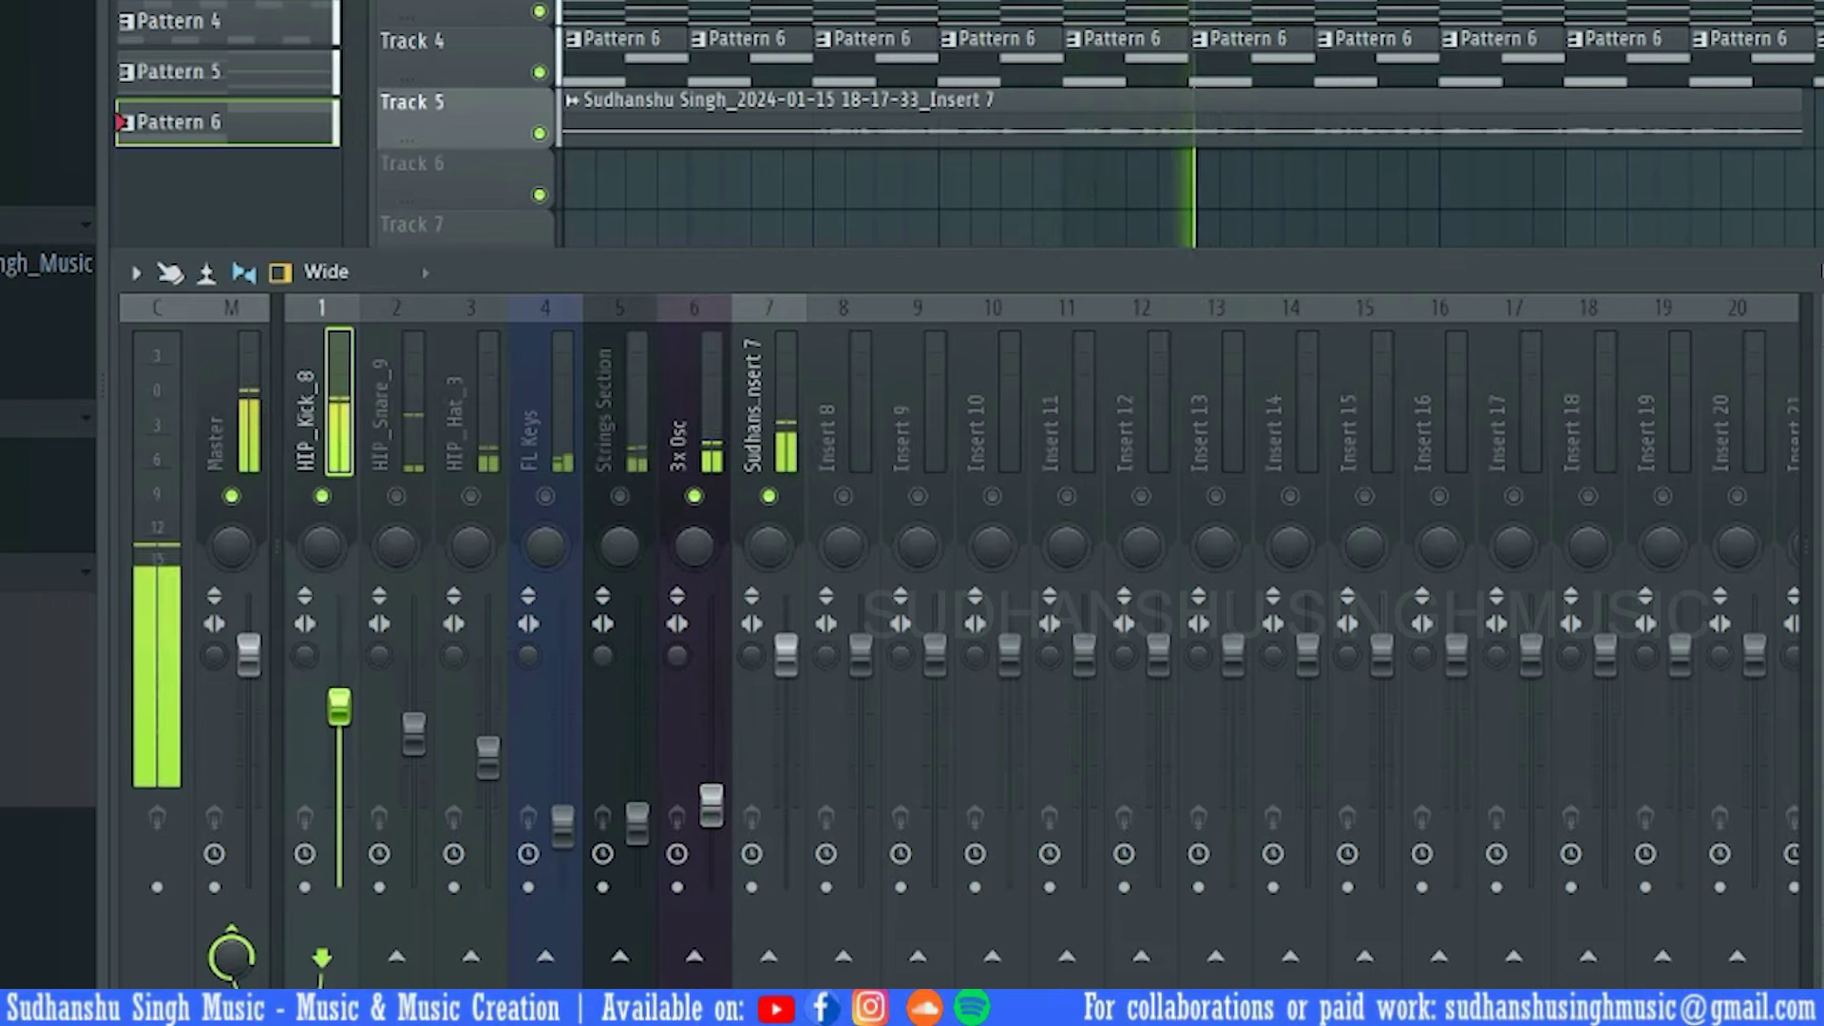
key(space)
Unmute HIP_Snare_9 and raise its volume fader, then trim the kick and snare faders slightly down against the vocal
click(398, 496)
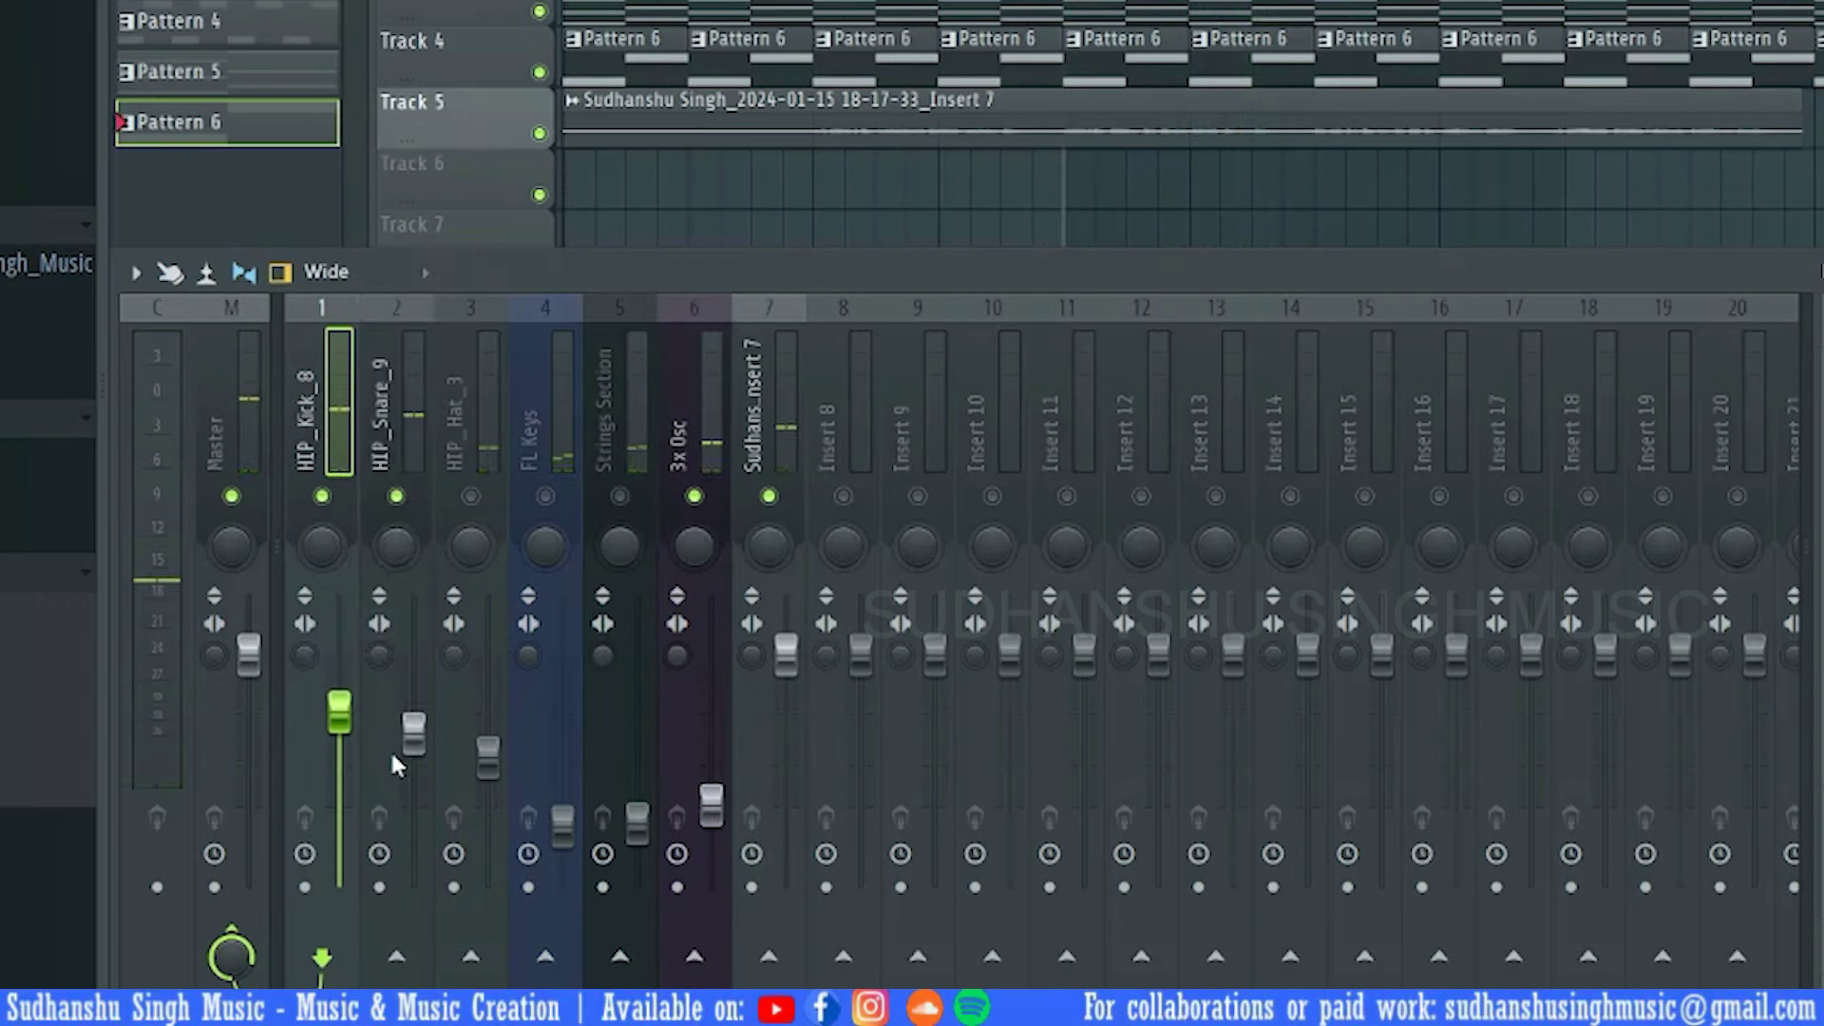
drag(413, 731, 413, 698)
key(space)
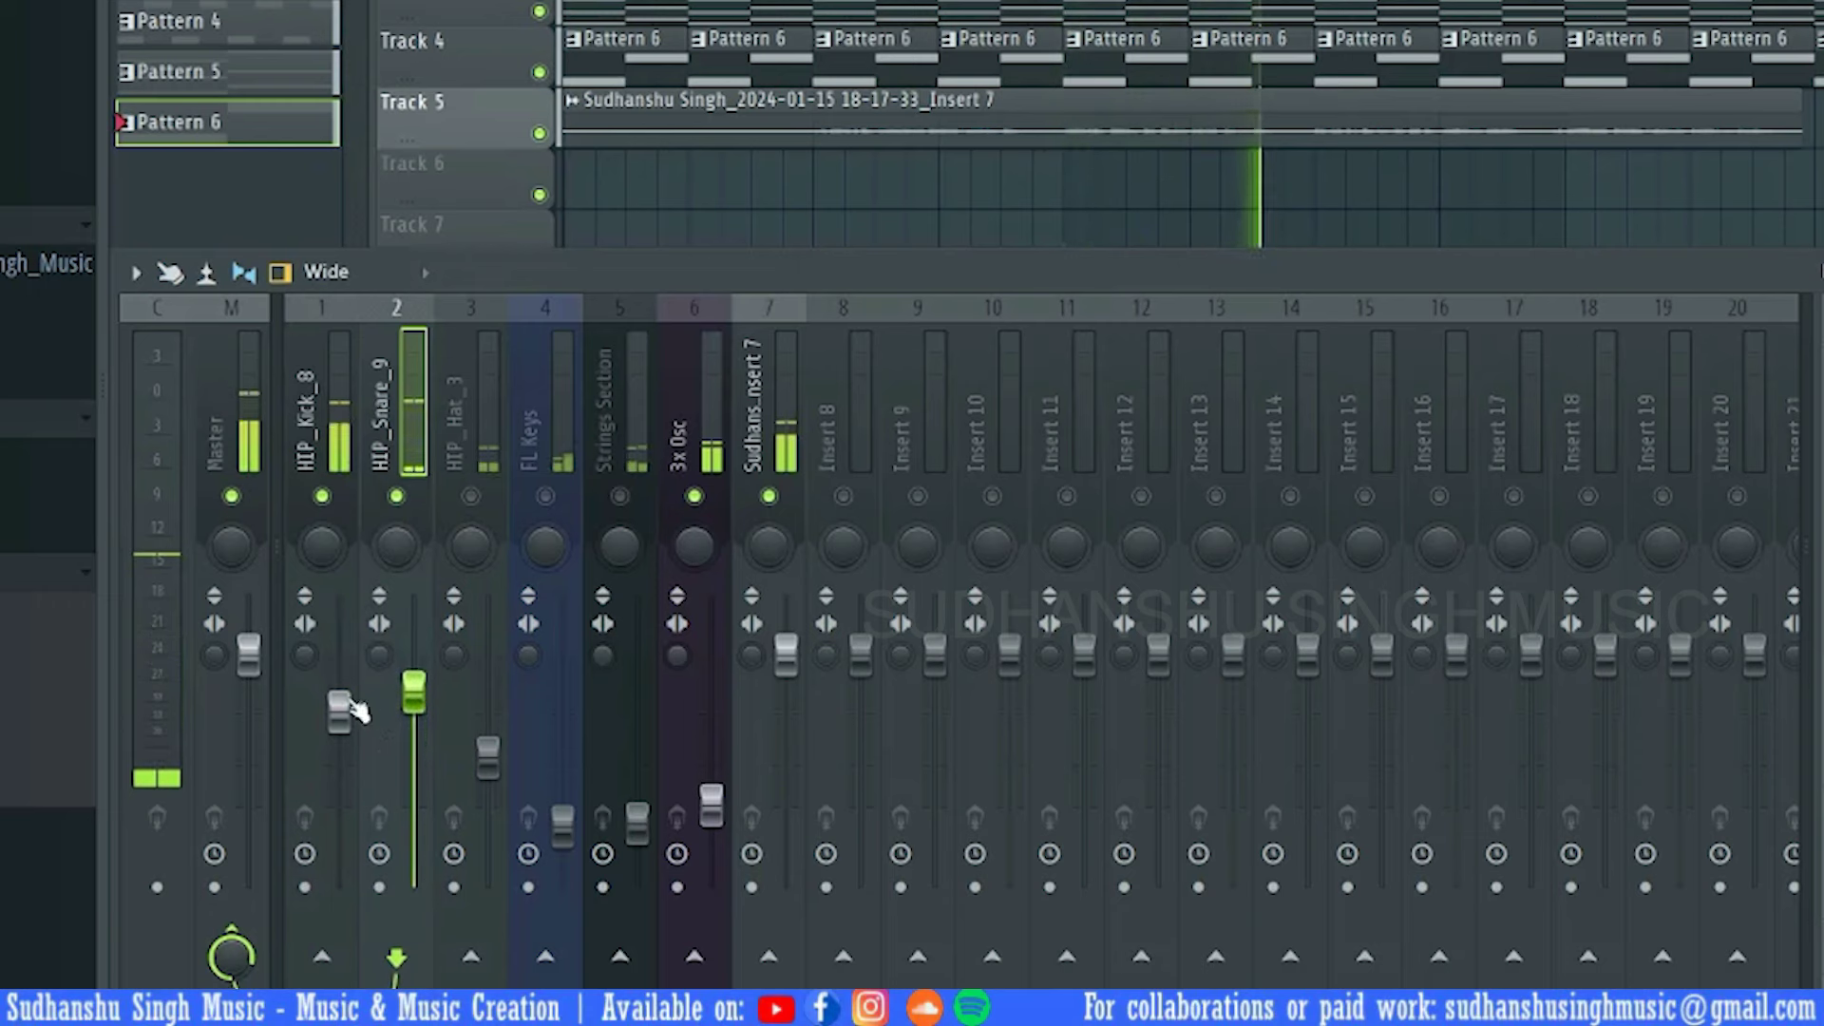
key(space)
drag(339, 711, 413, 704)
key(space)
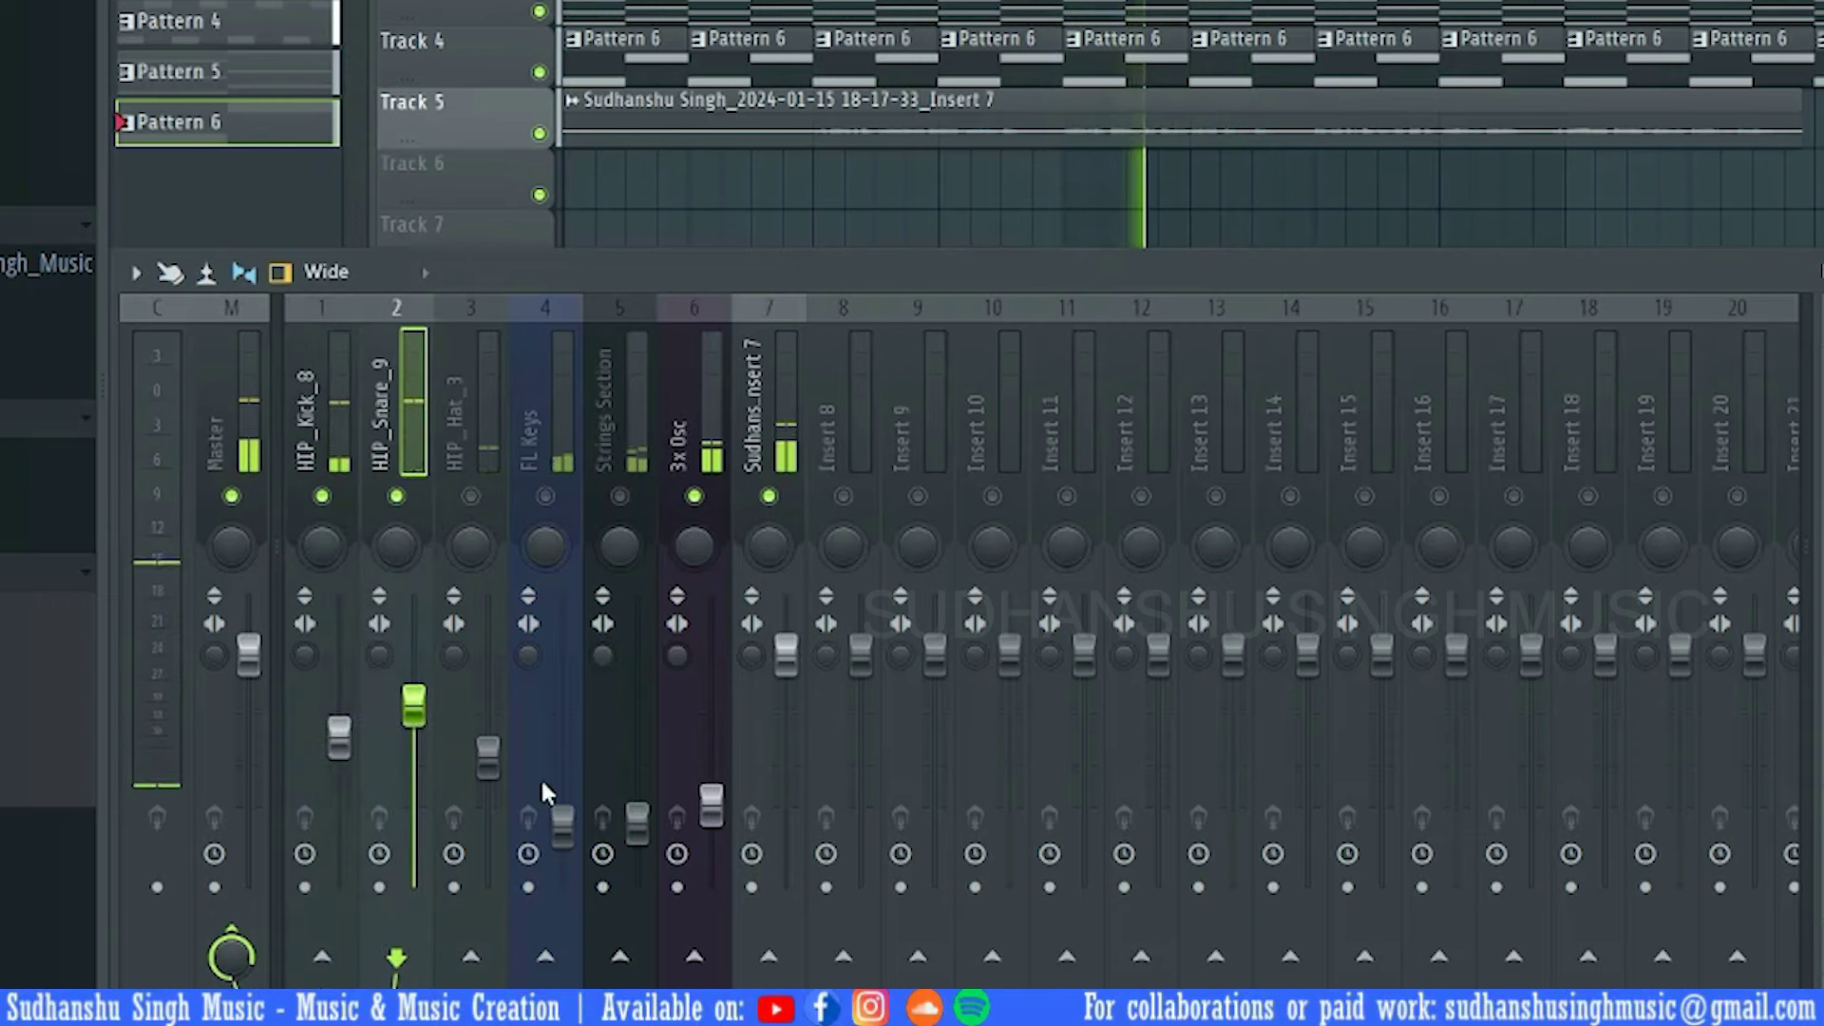
Unmute the HIP_Hat_3 mixer track and raise its volume fader to just below the snare's during playback
key(space)
drag(487, 756, 487, 784)
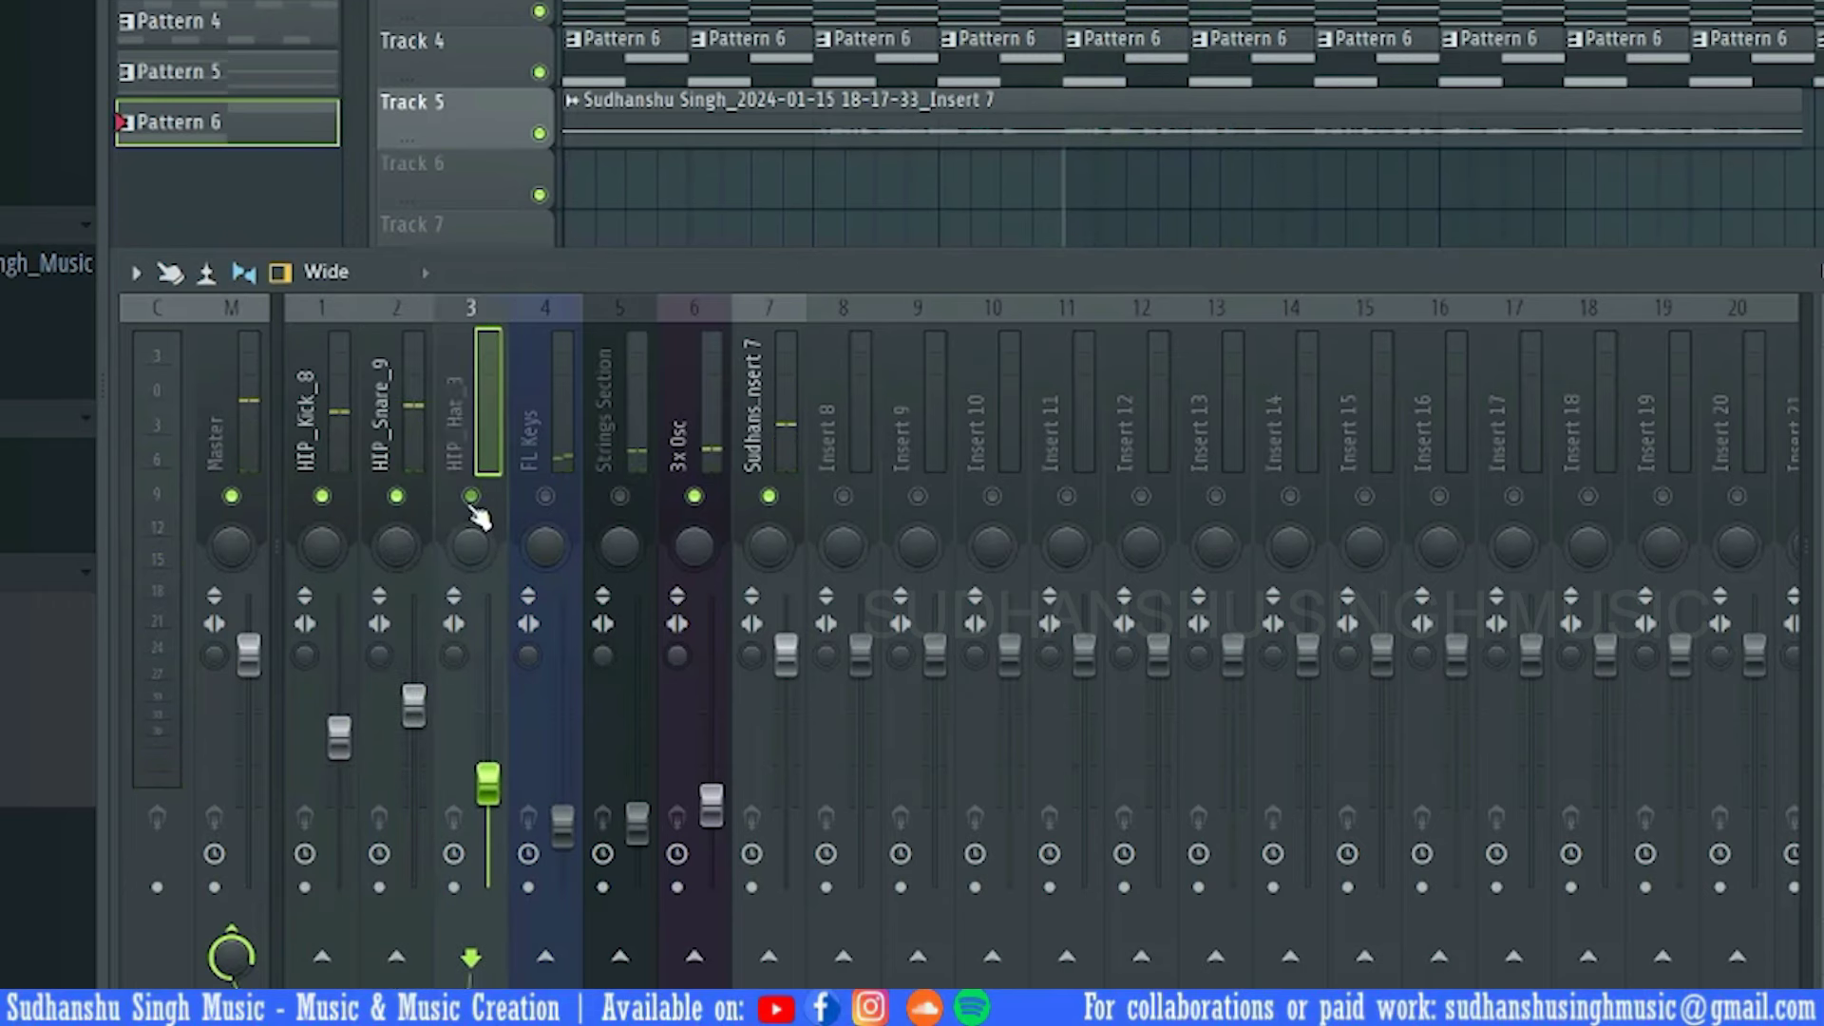
click(470, 496)
key(space)
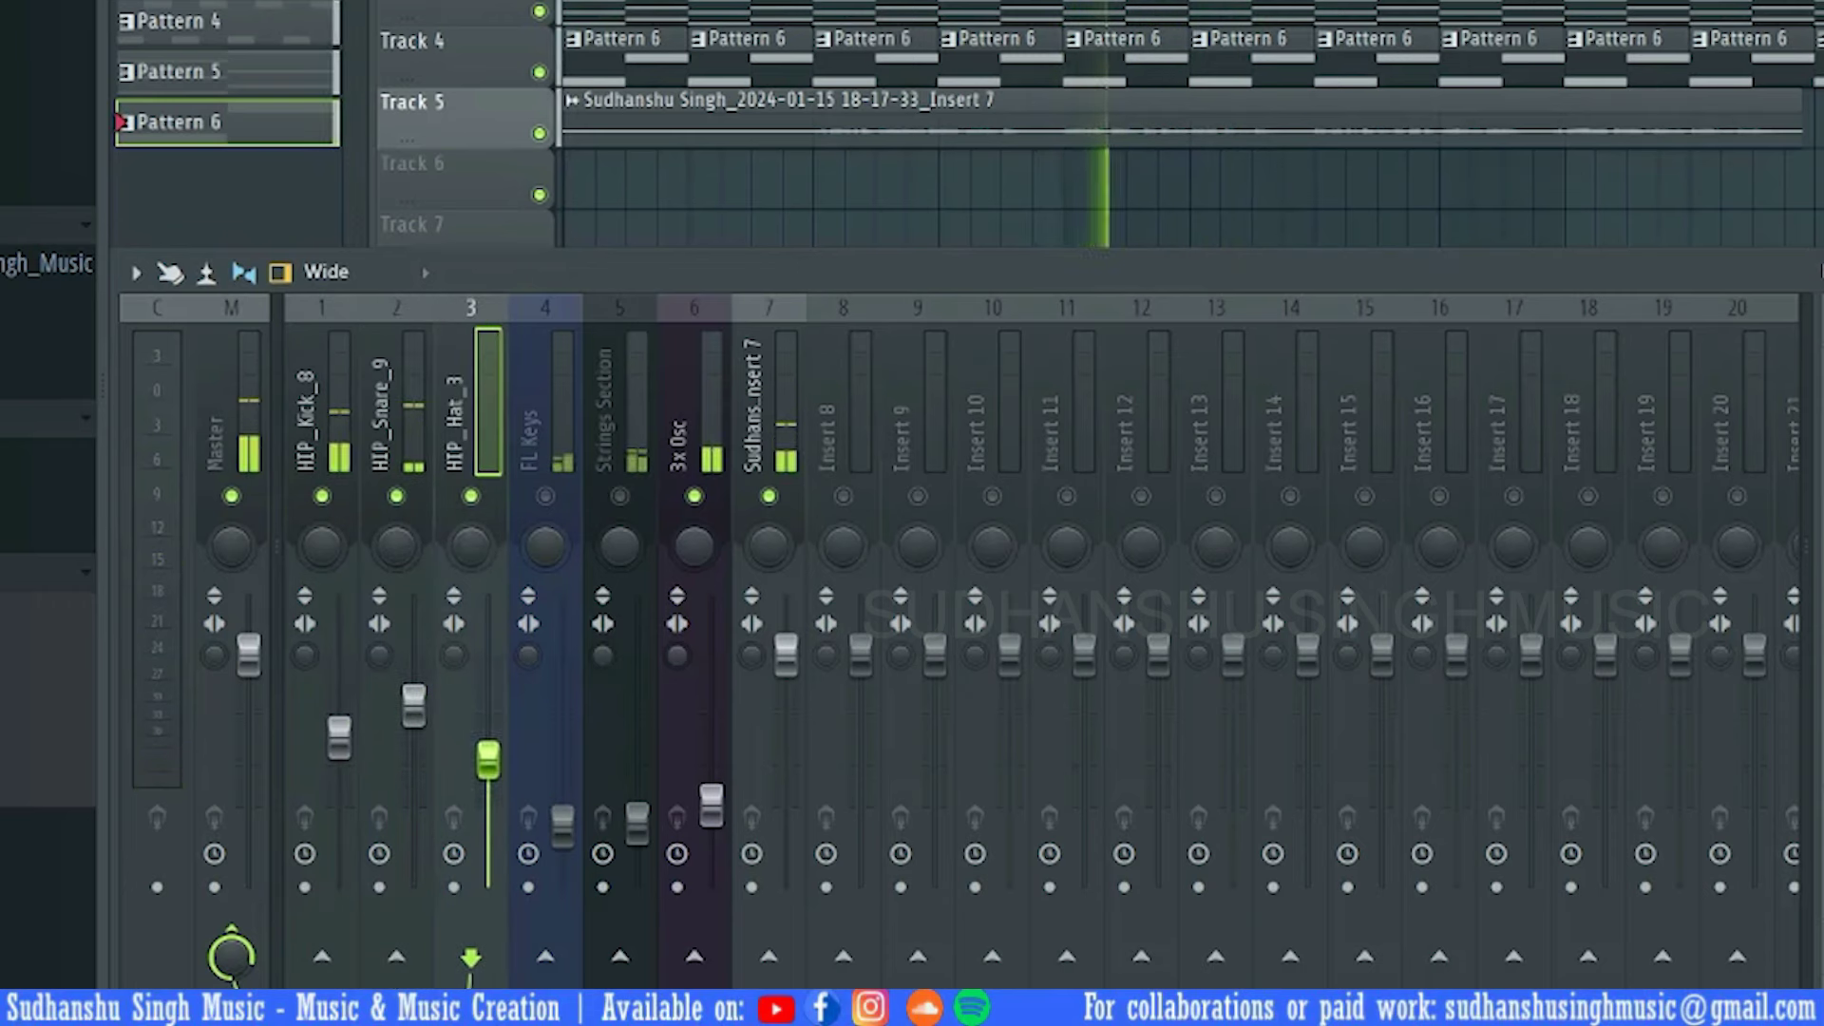
drag(487, 784, 487, 727)
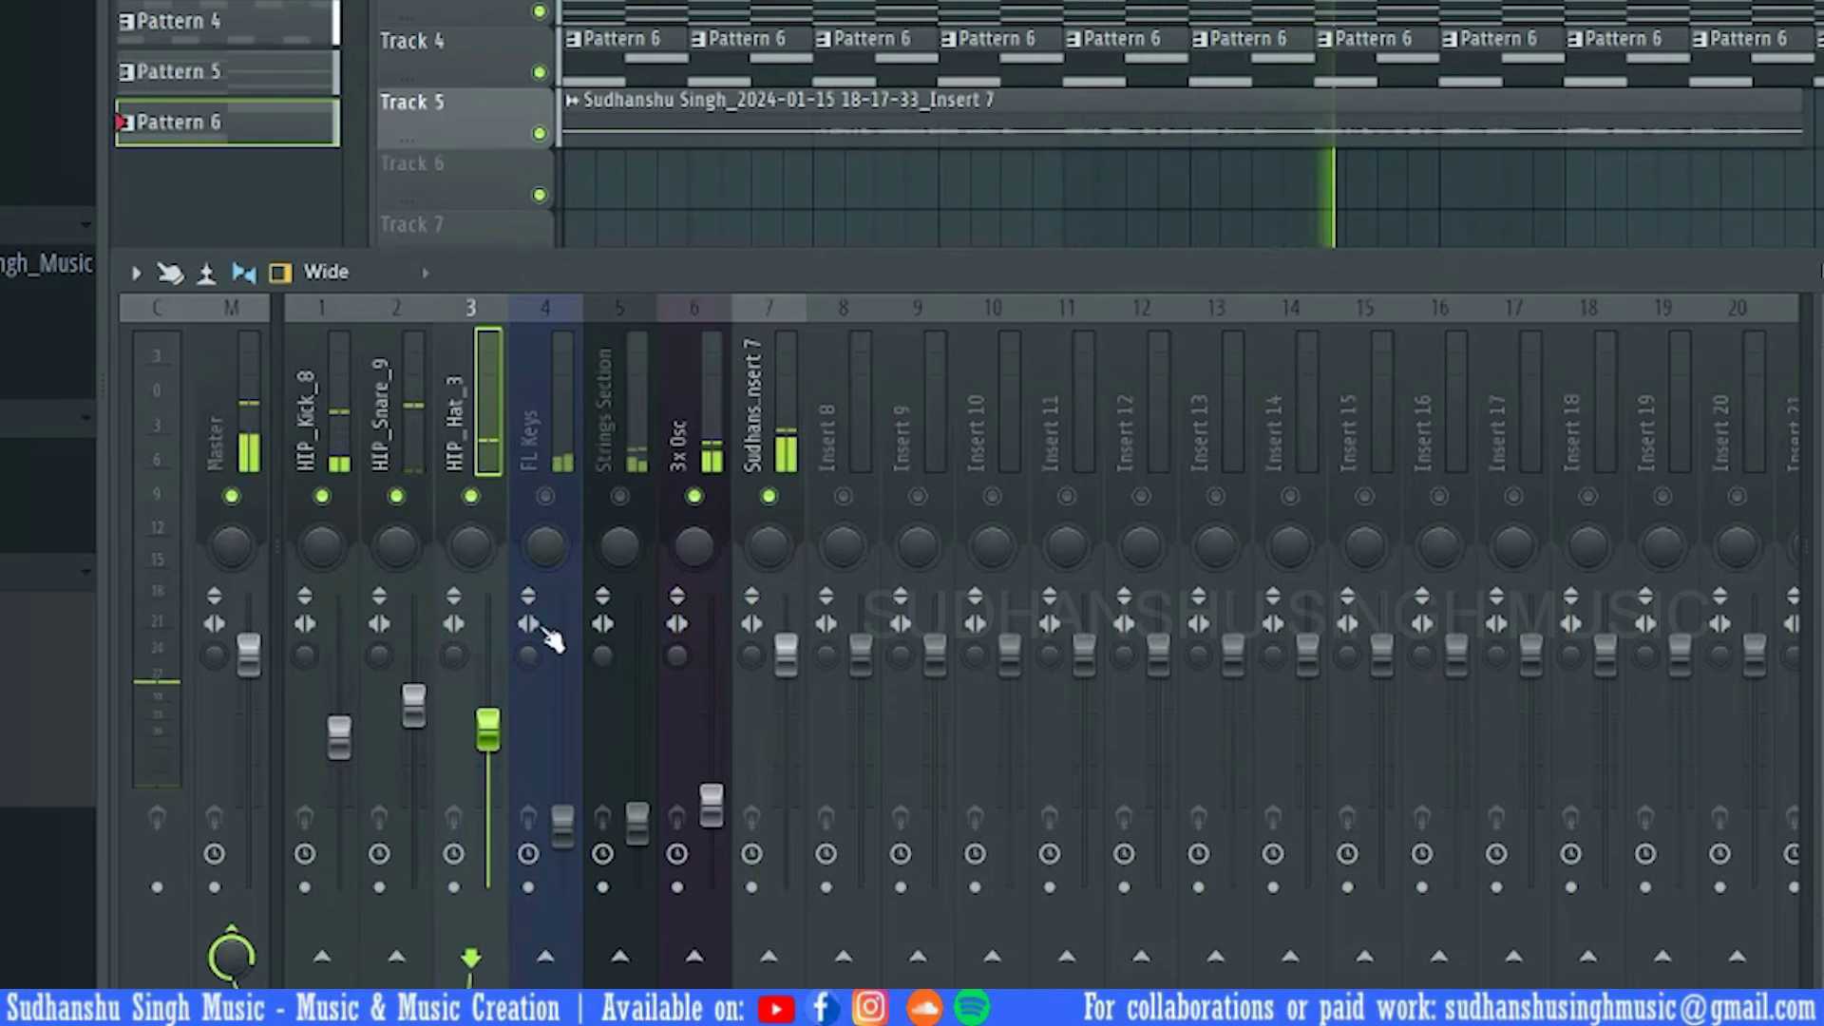
Unmute the FL Keys mixer track and raise its volume fader slightly while the song plays
key(space)
click(558, 495)
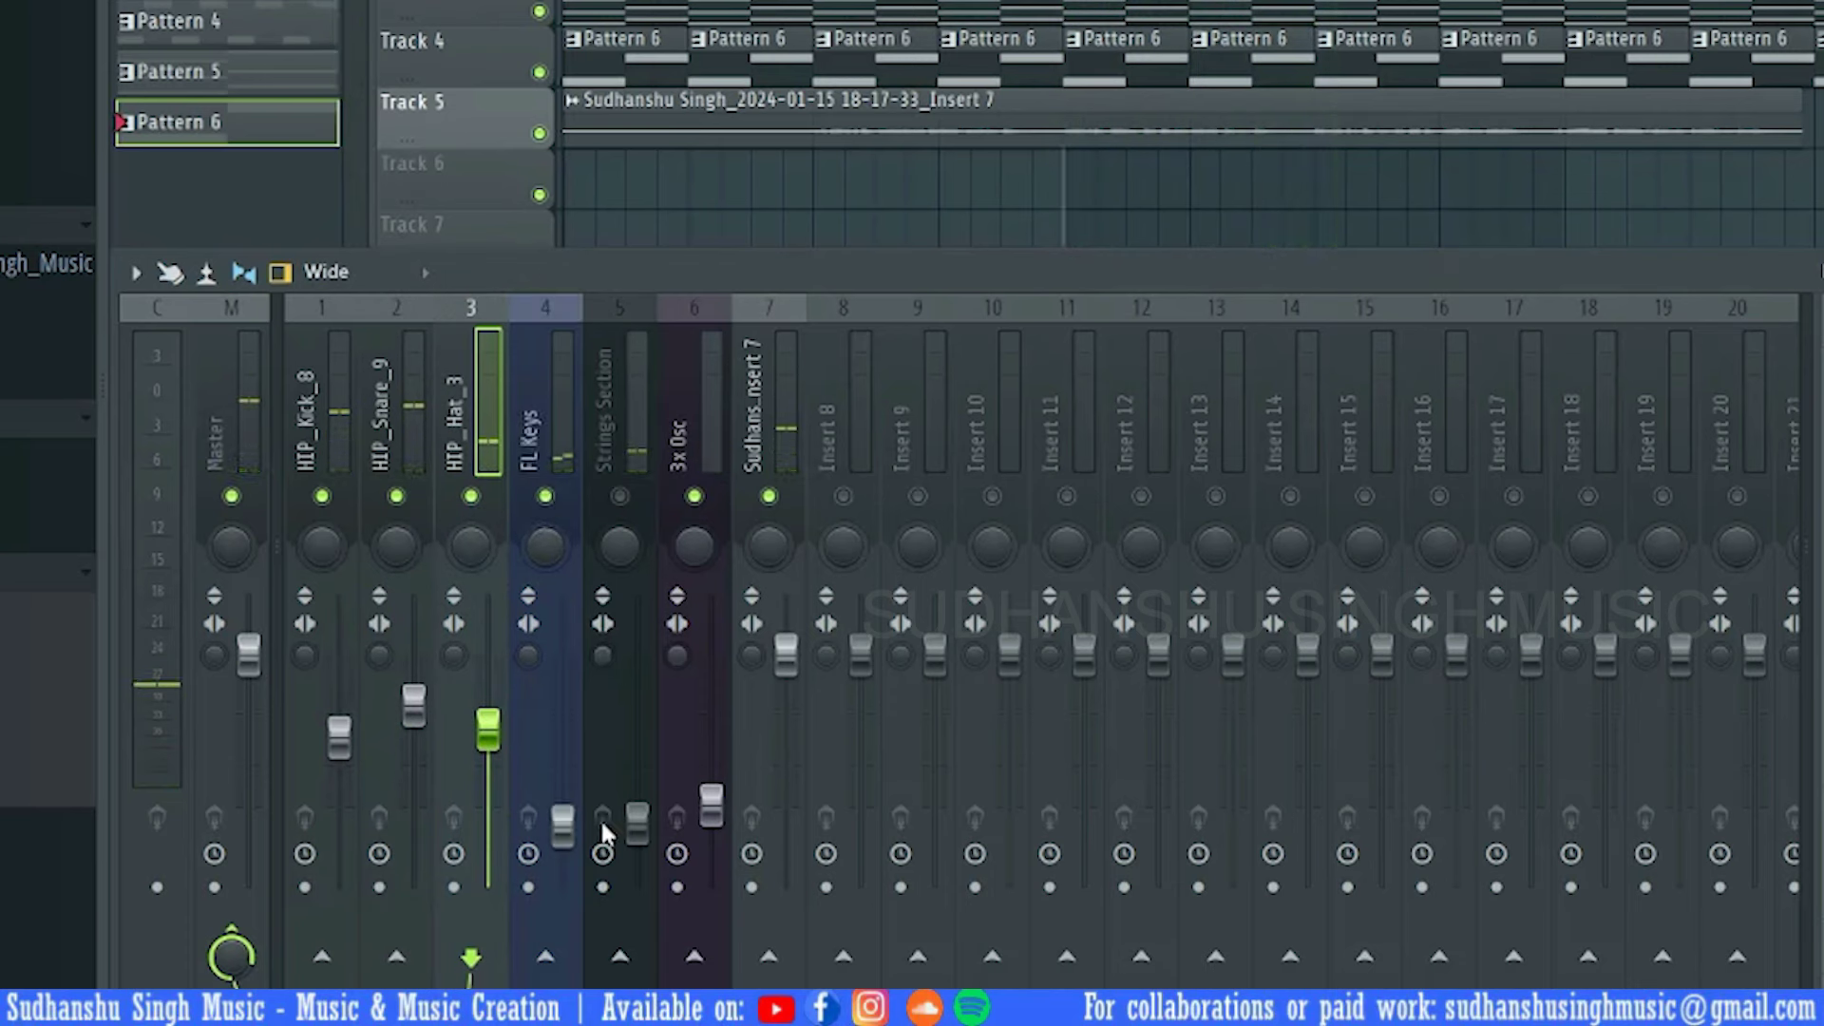
key(space)
drag(563, 825, 562, 803)
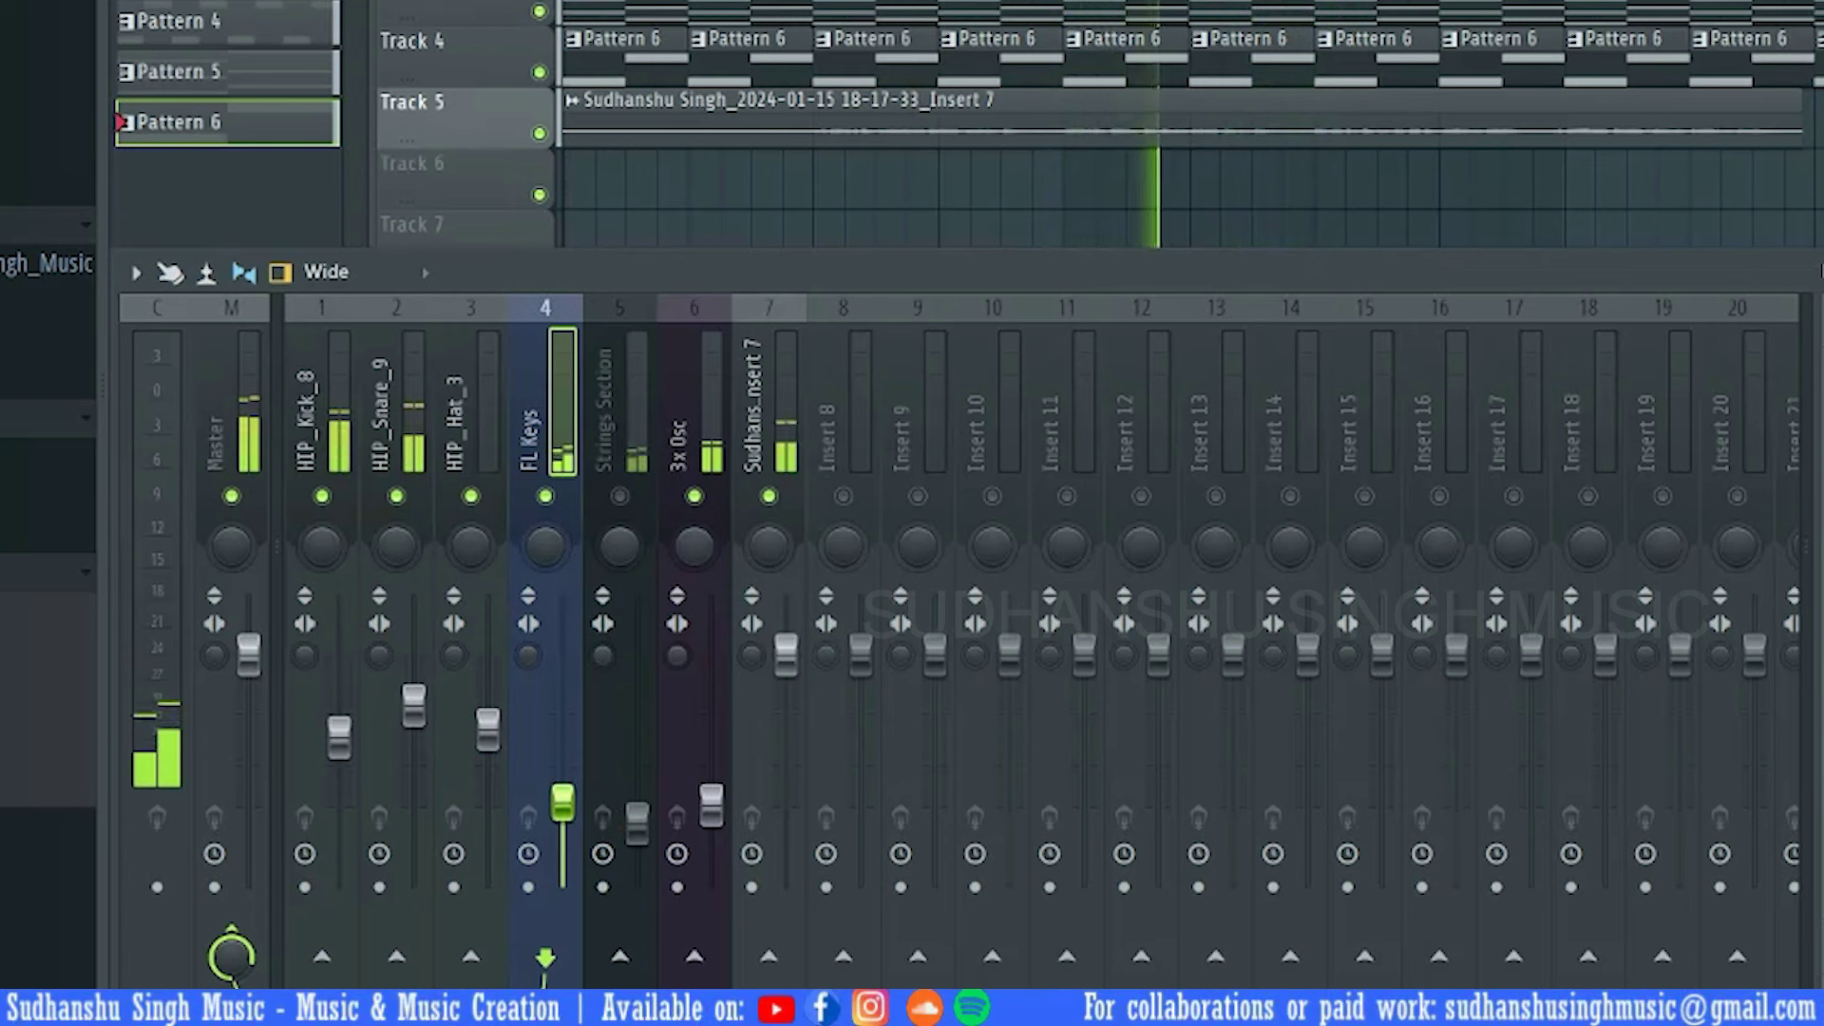
Unmute the Strings Section mixer track and lower its volume fader close to the minimum during playback
click(619, 496)
key(space)
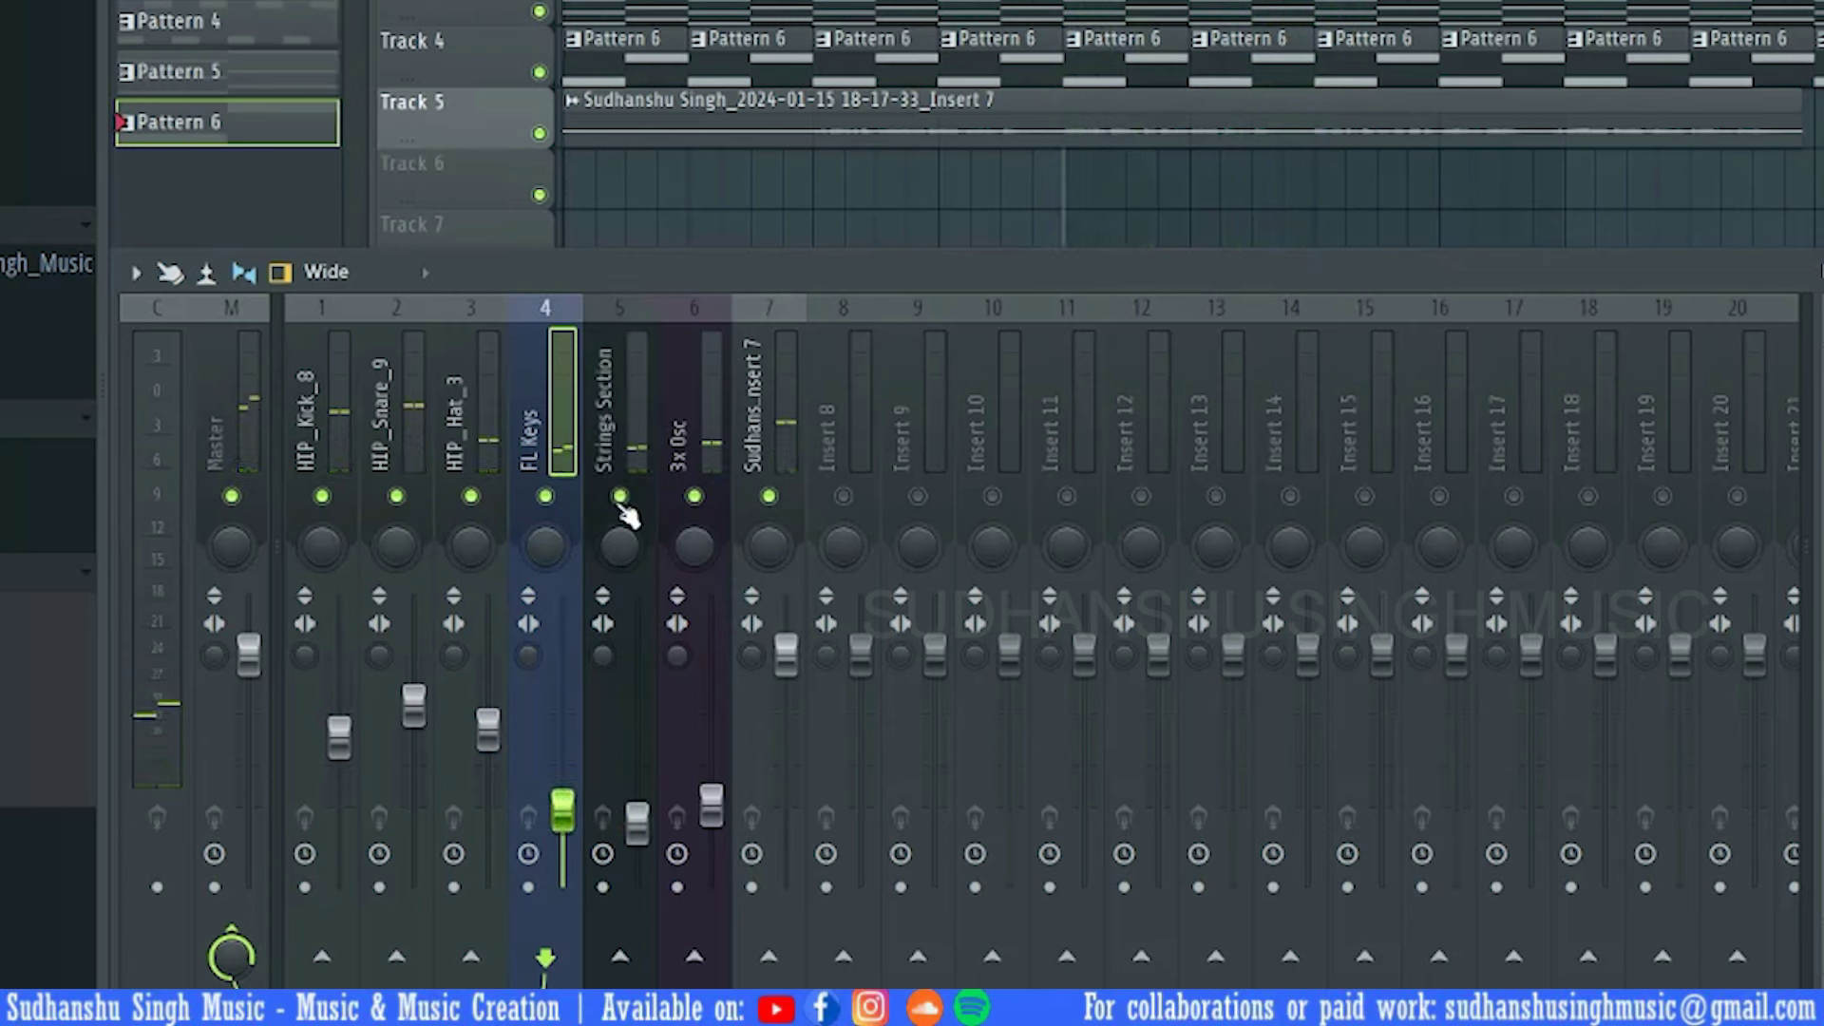
key(space)
drag(642, 839, 644, 853)
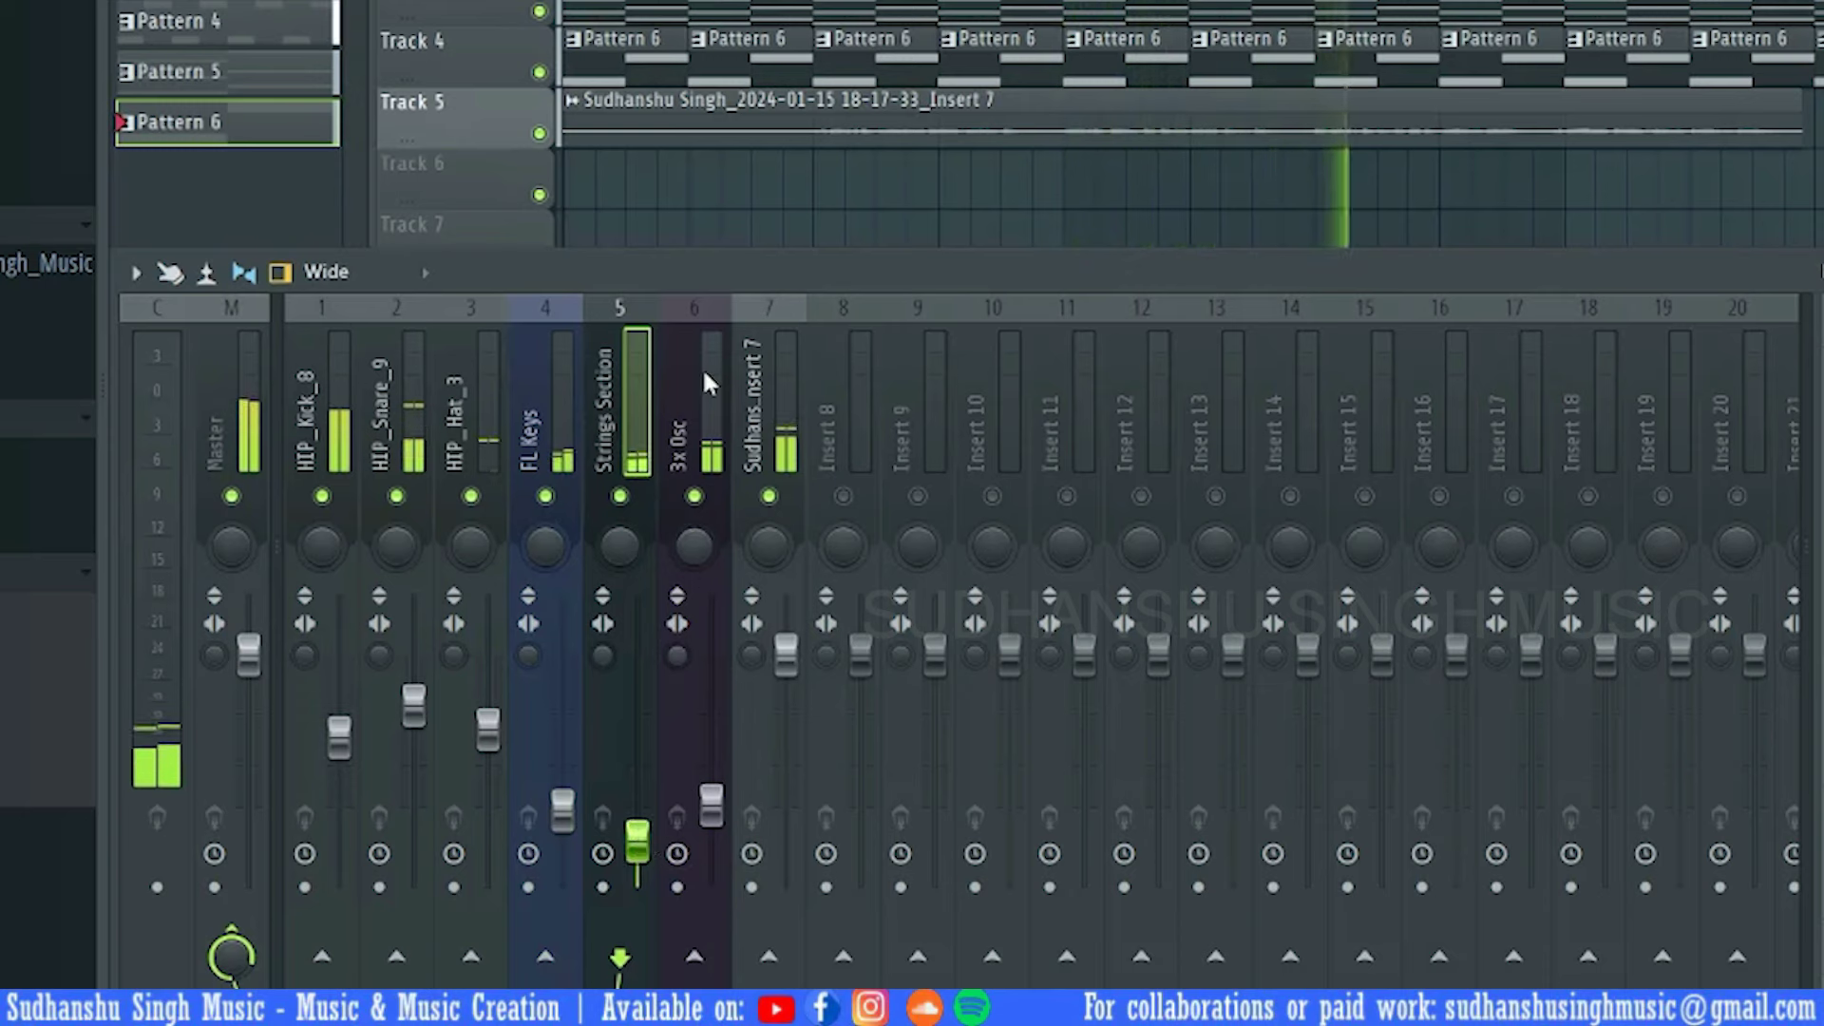
click(292, 349)
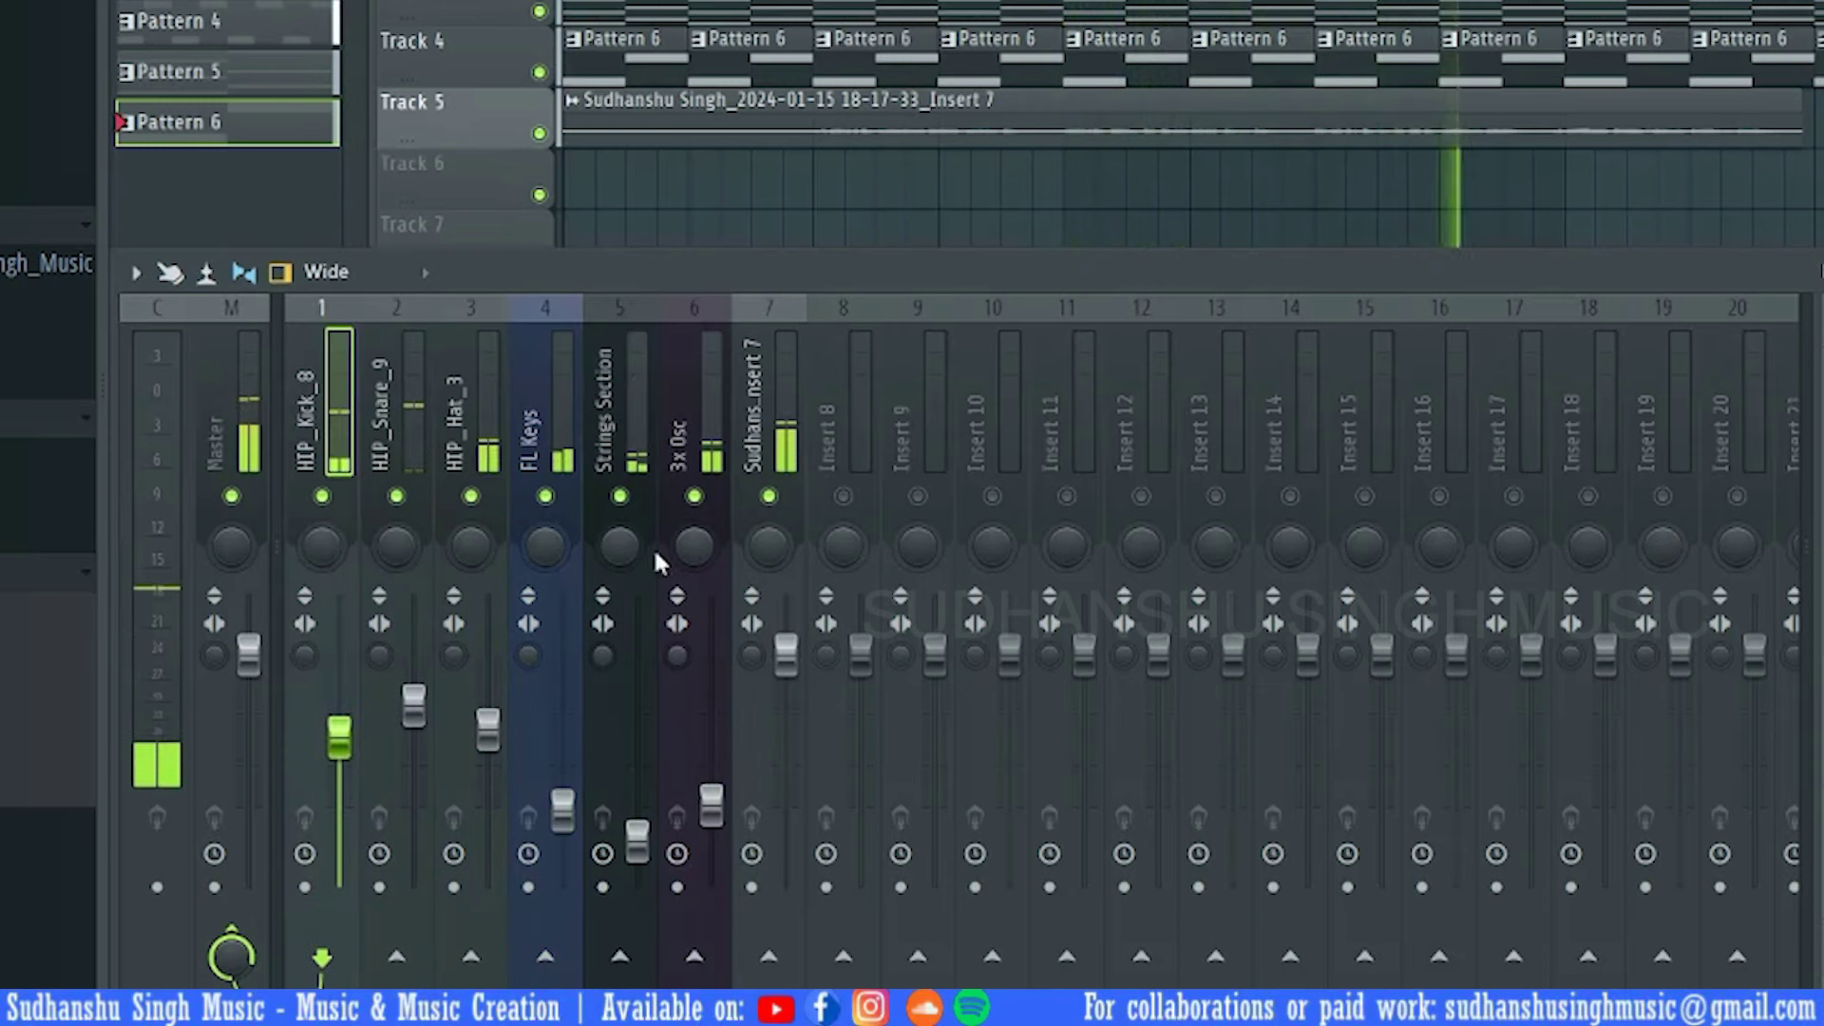
drag(637, 839, 637, 862)
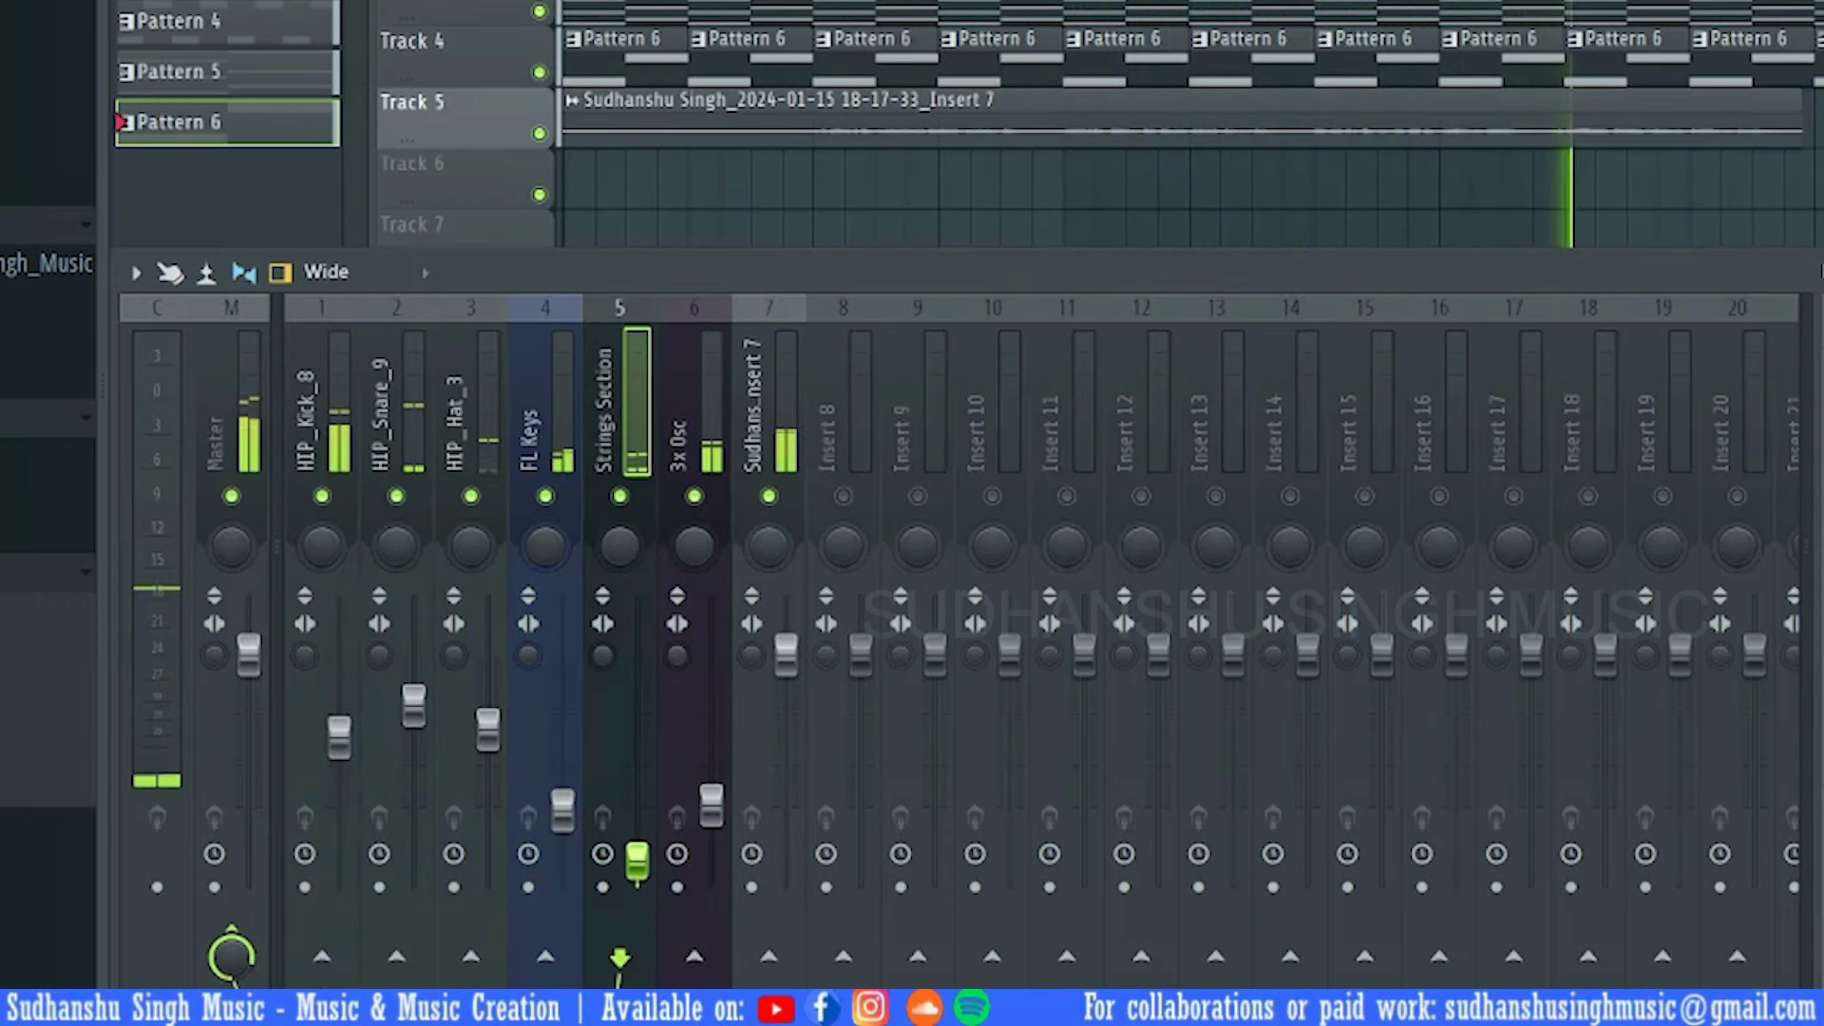
Load the Pitcher effect into Slot 1 of the vocal's mixer track 7
click(768, 401)
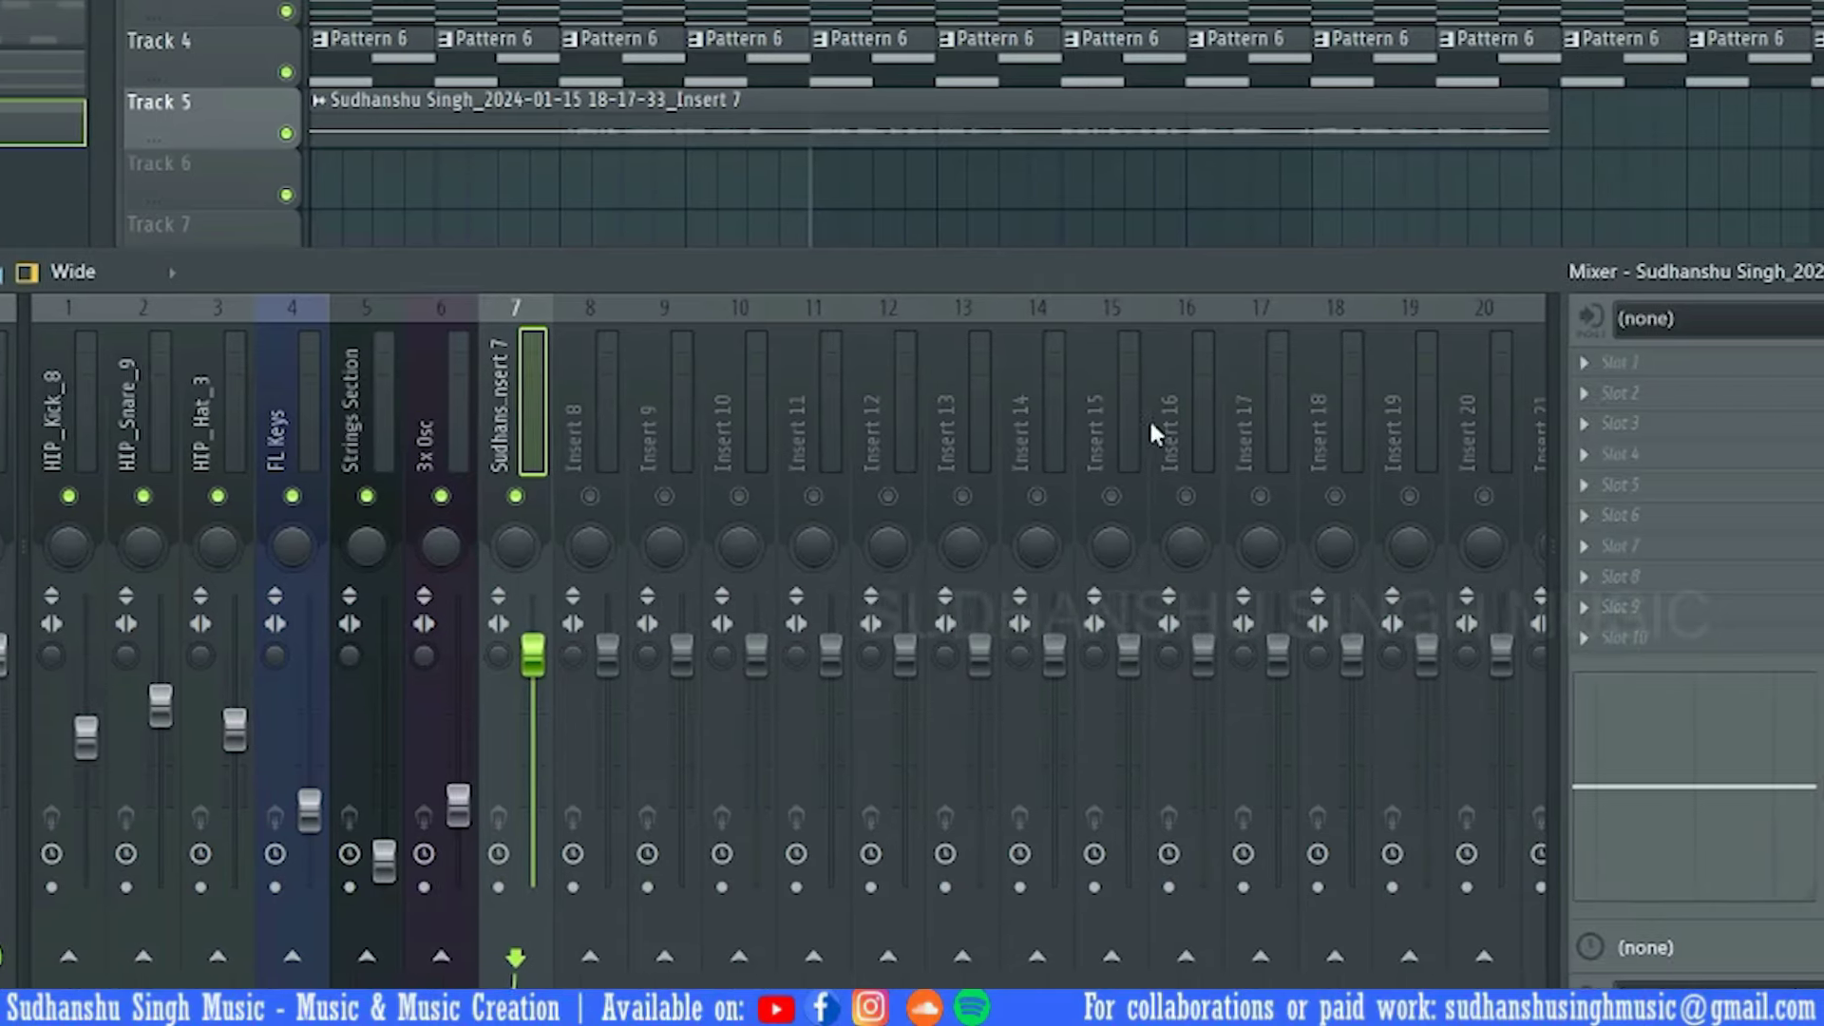
click(1498, 365)
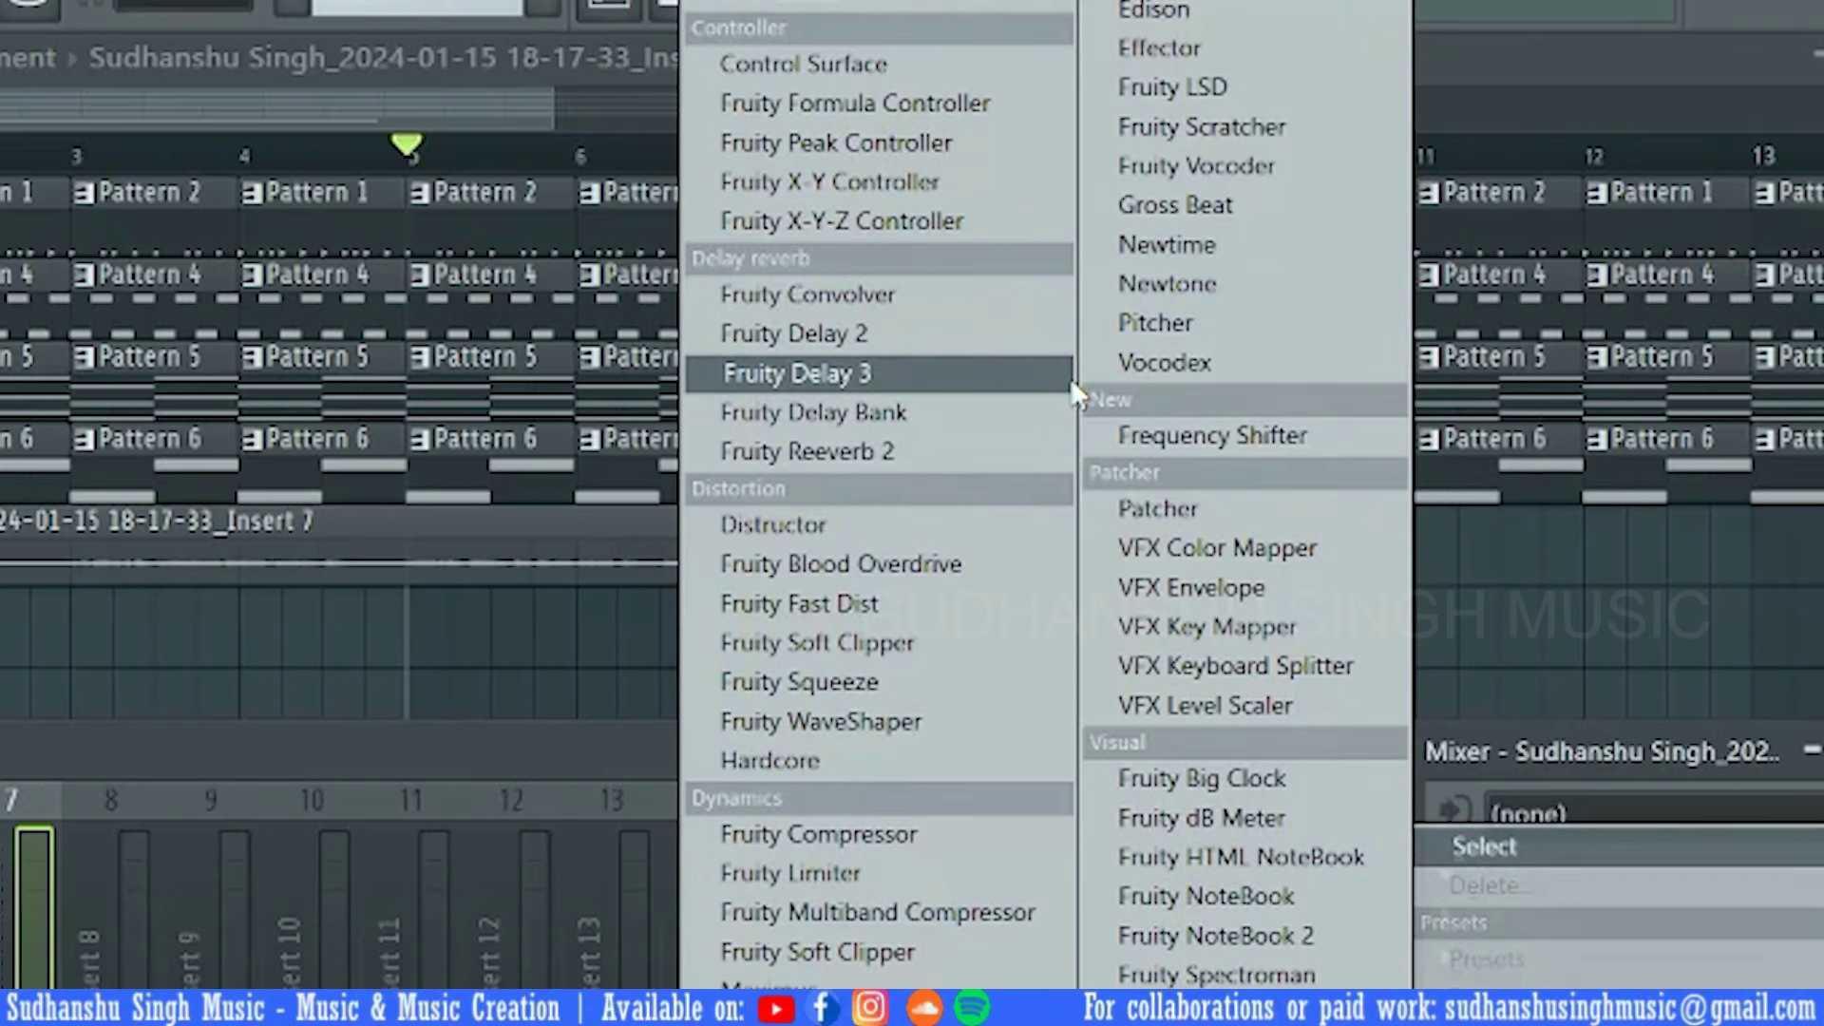
click(1223, 323)
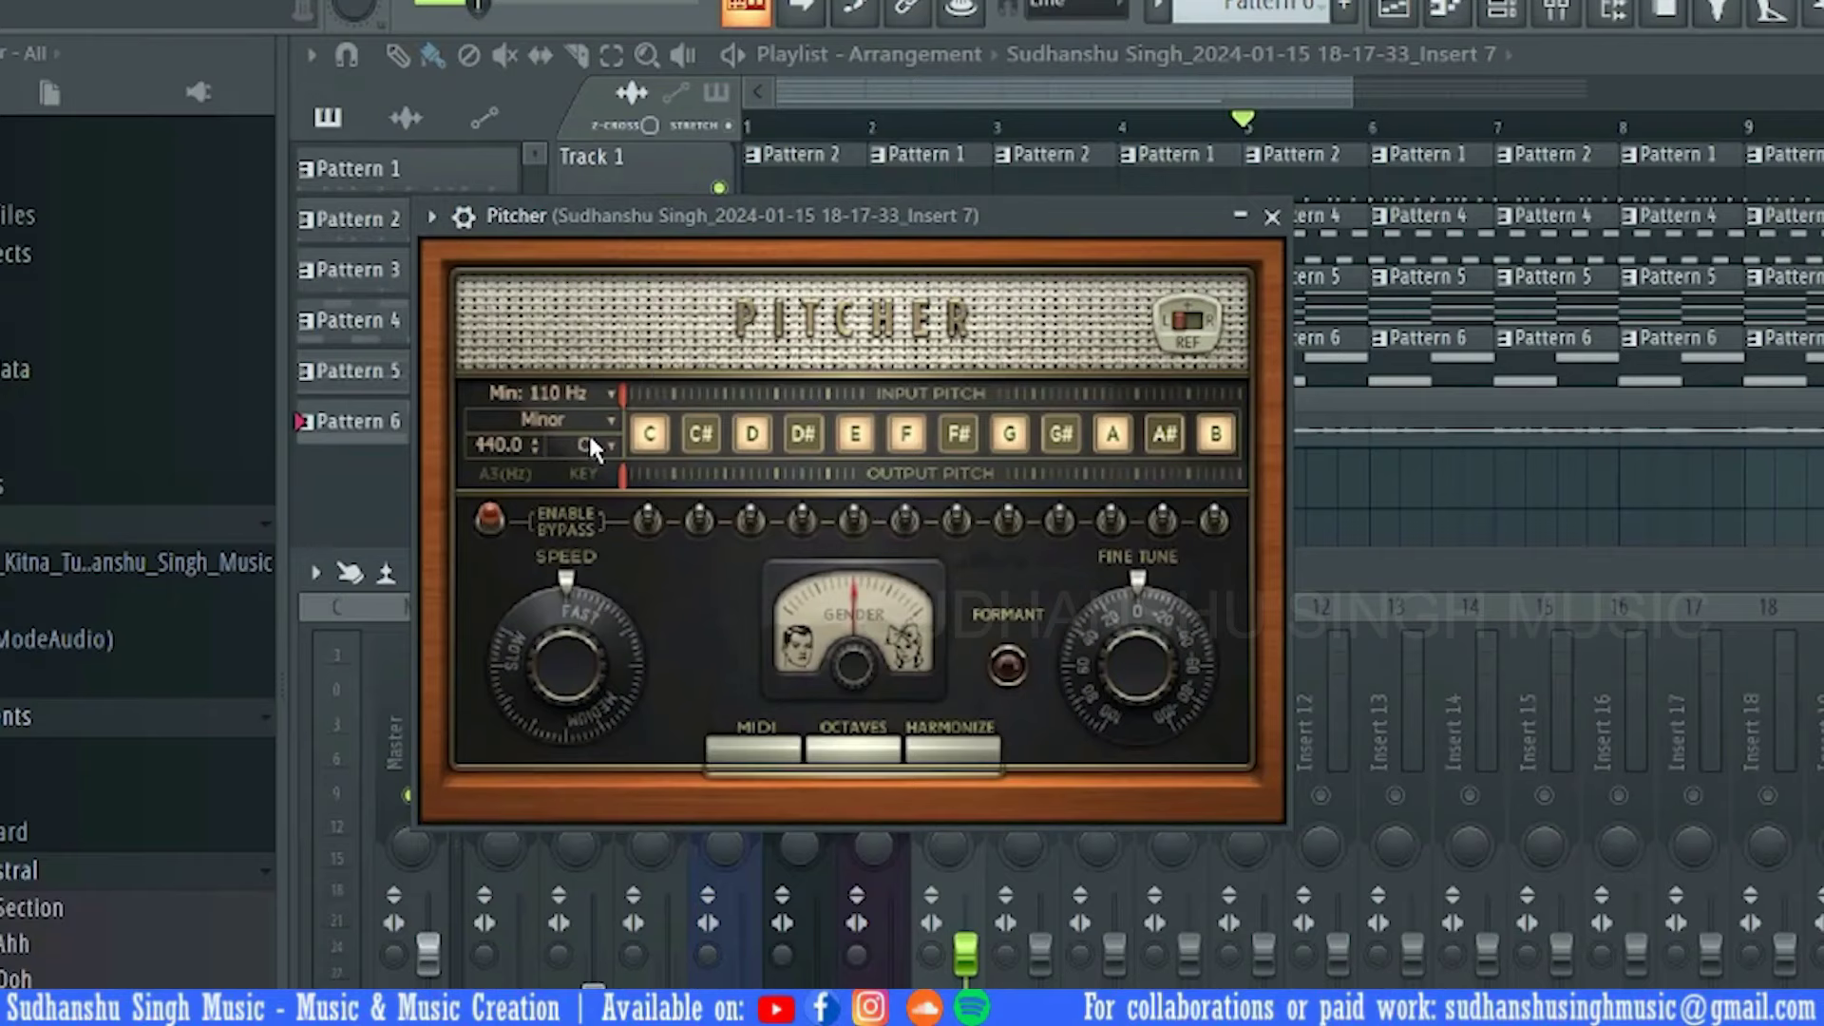
Set Pitcher's key to G with the Minor scale for the vocal
click(589, 445)
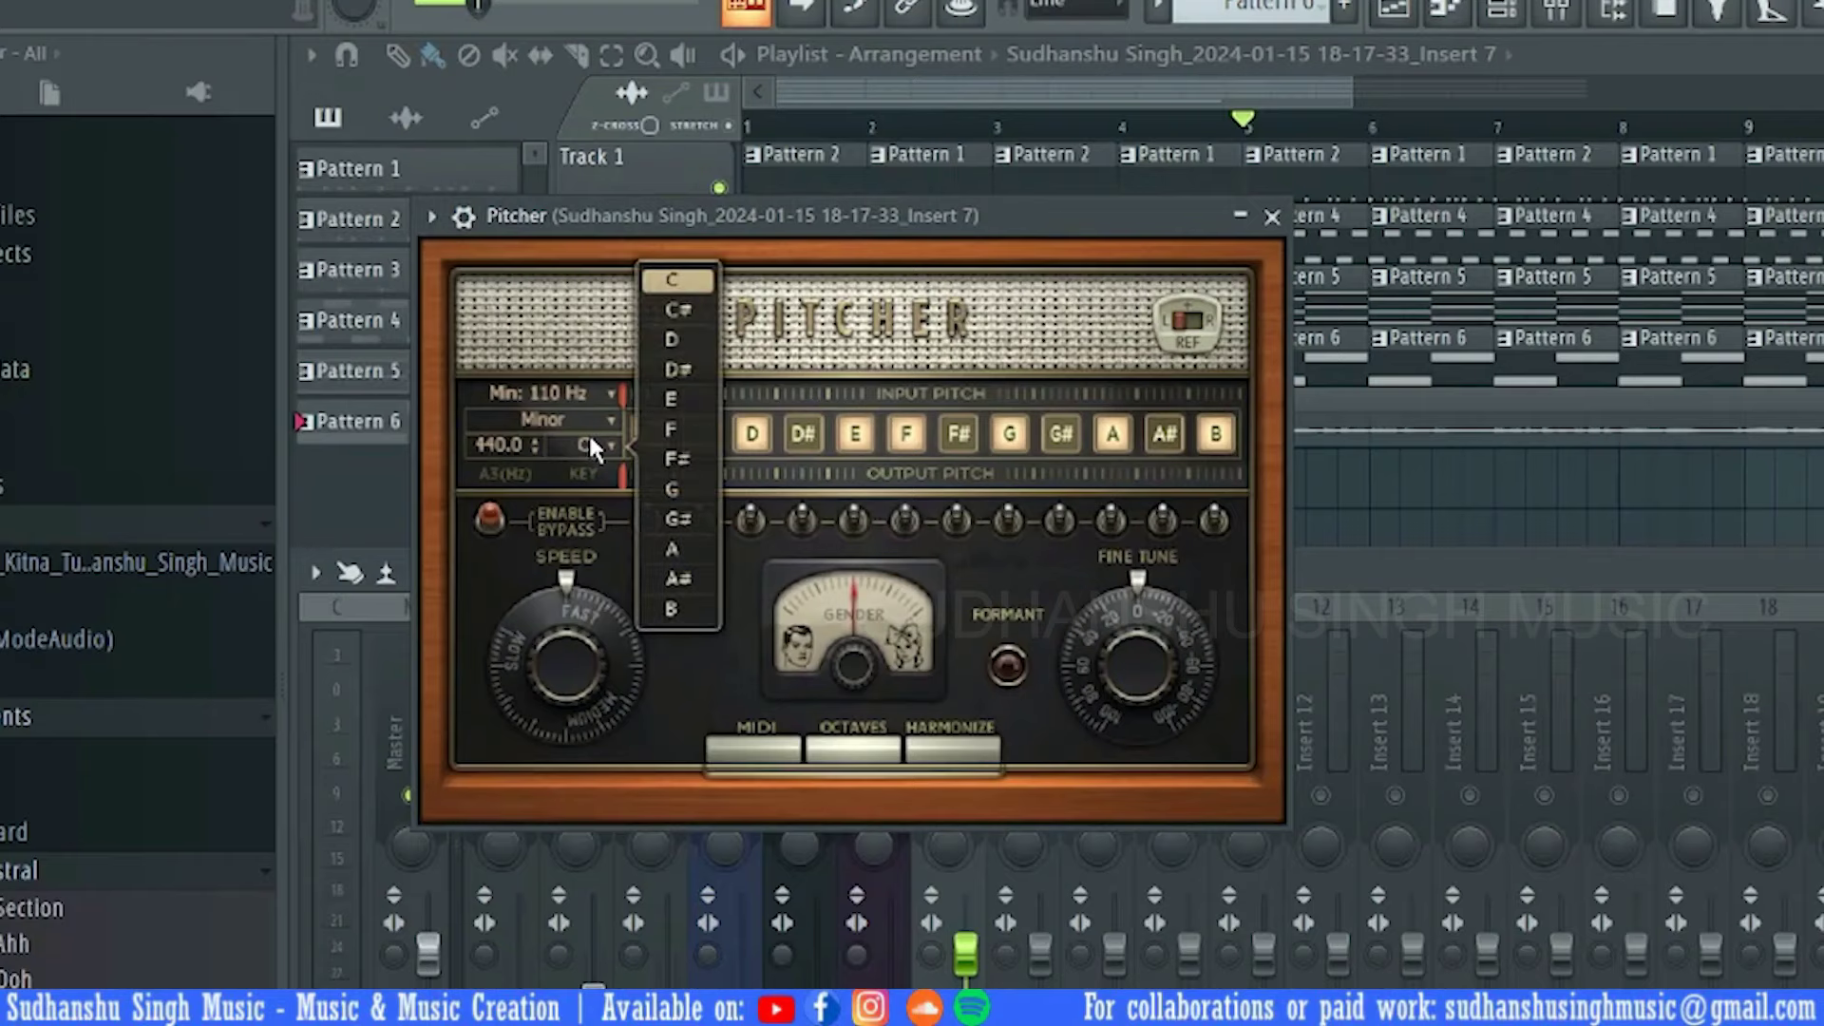
click(676, 489)
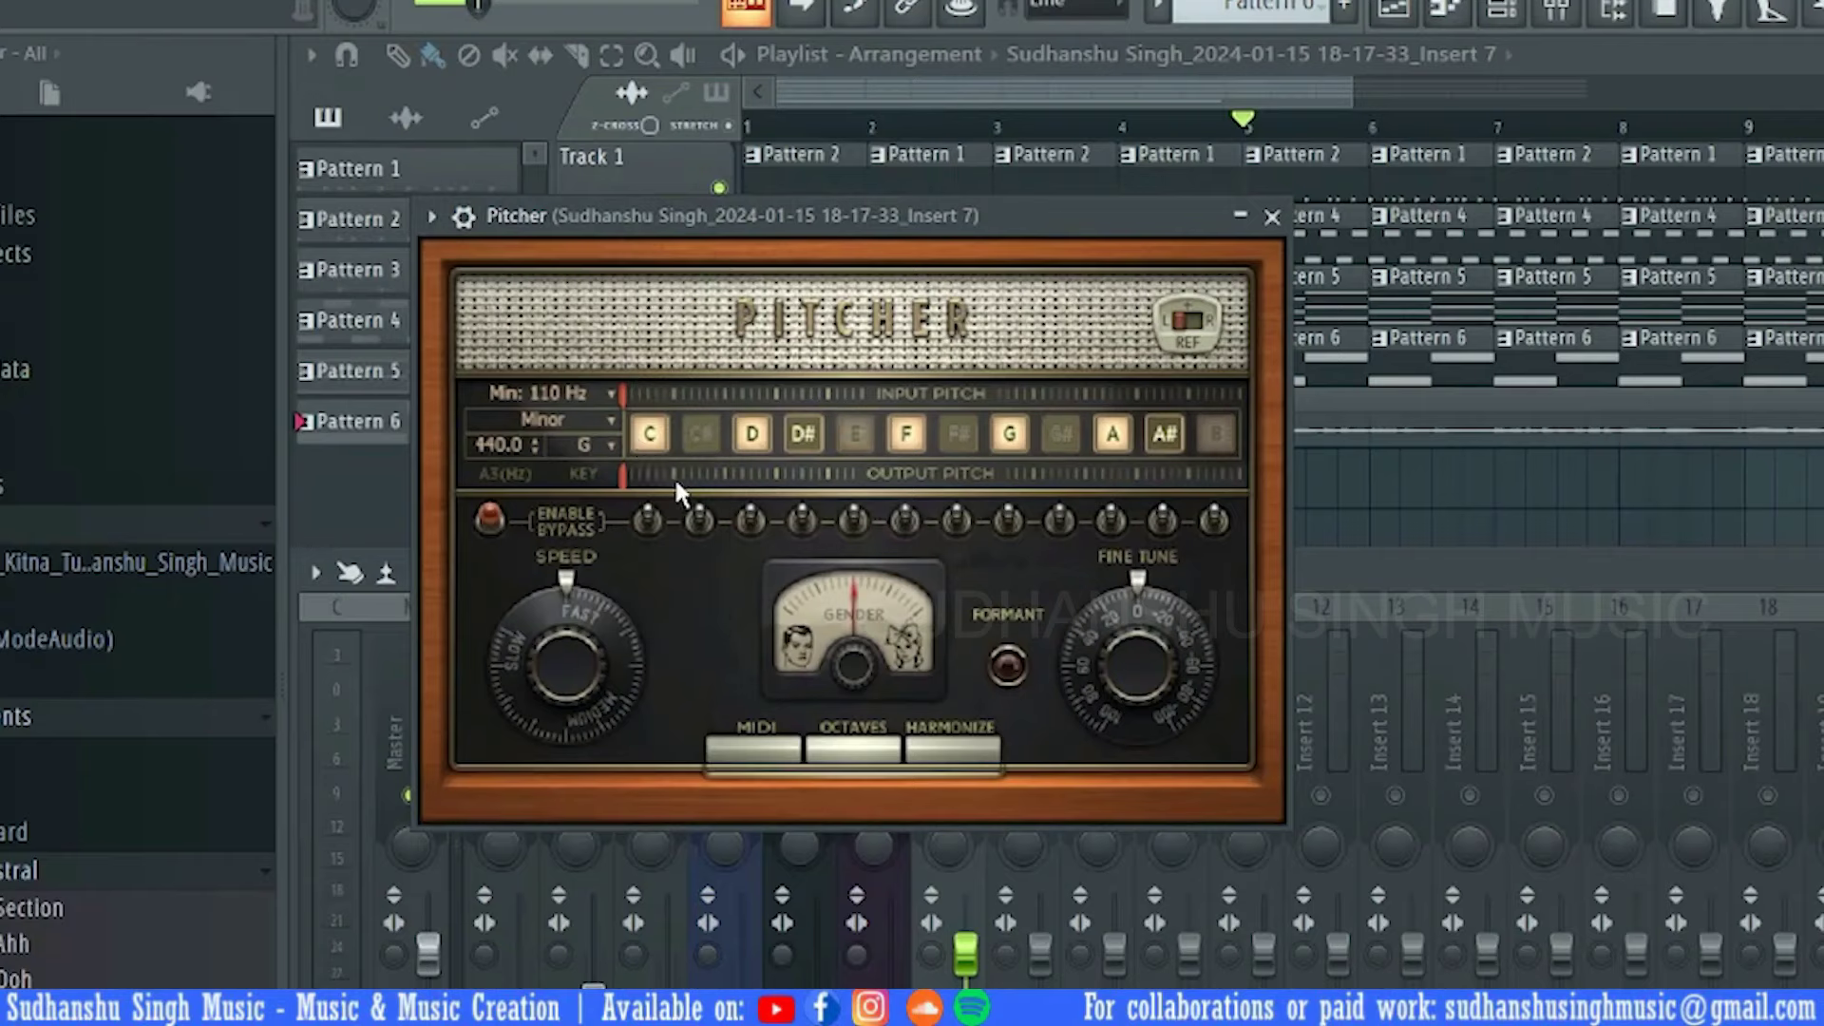
click(594, 424)
click(689, 361)
Move Pitcher clear of the playlist, play the pitch-corrected vocal from bar 5, and close the effect's window
drag(653, 221, 1030, 361)
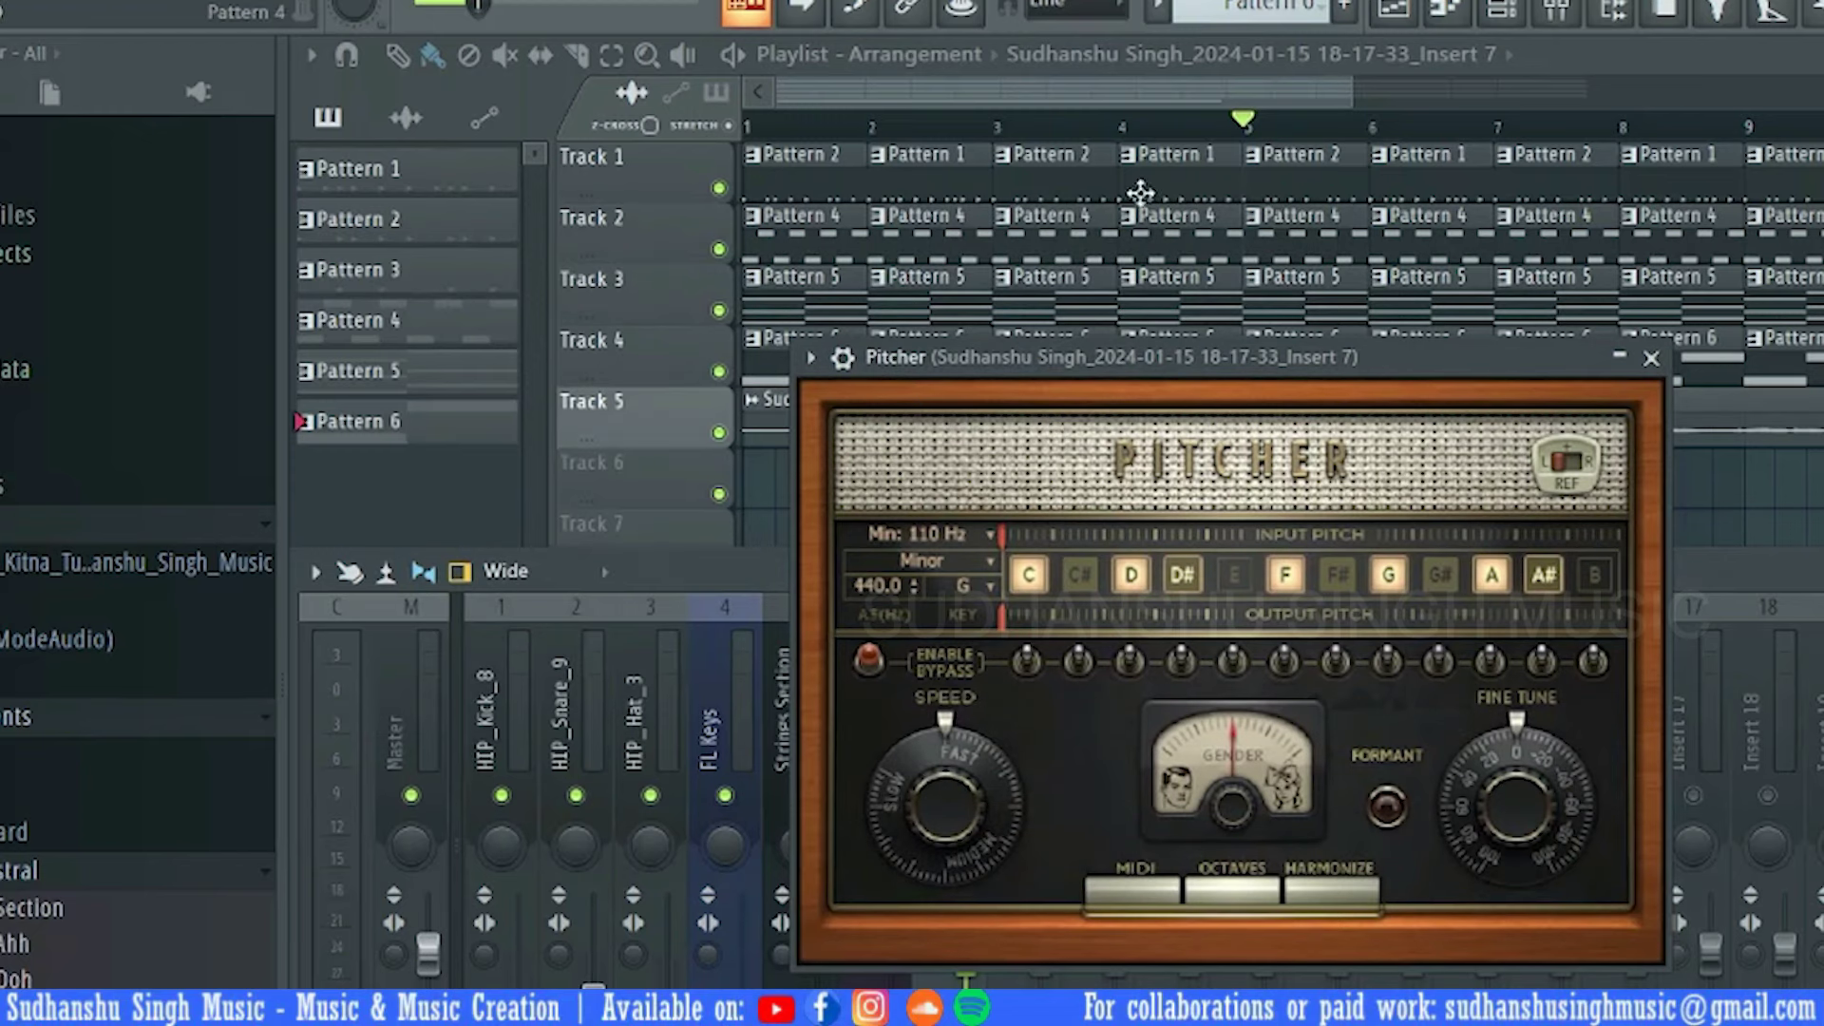
drag(1164, 360, 1238, 547)
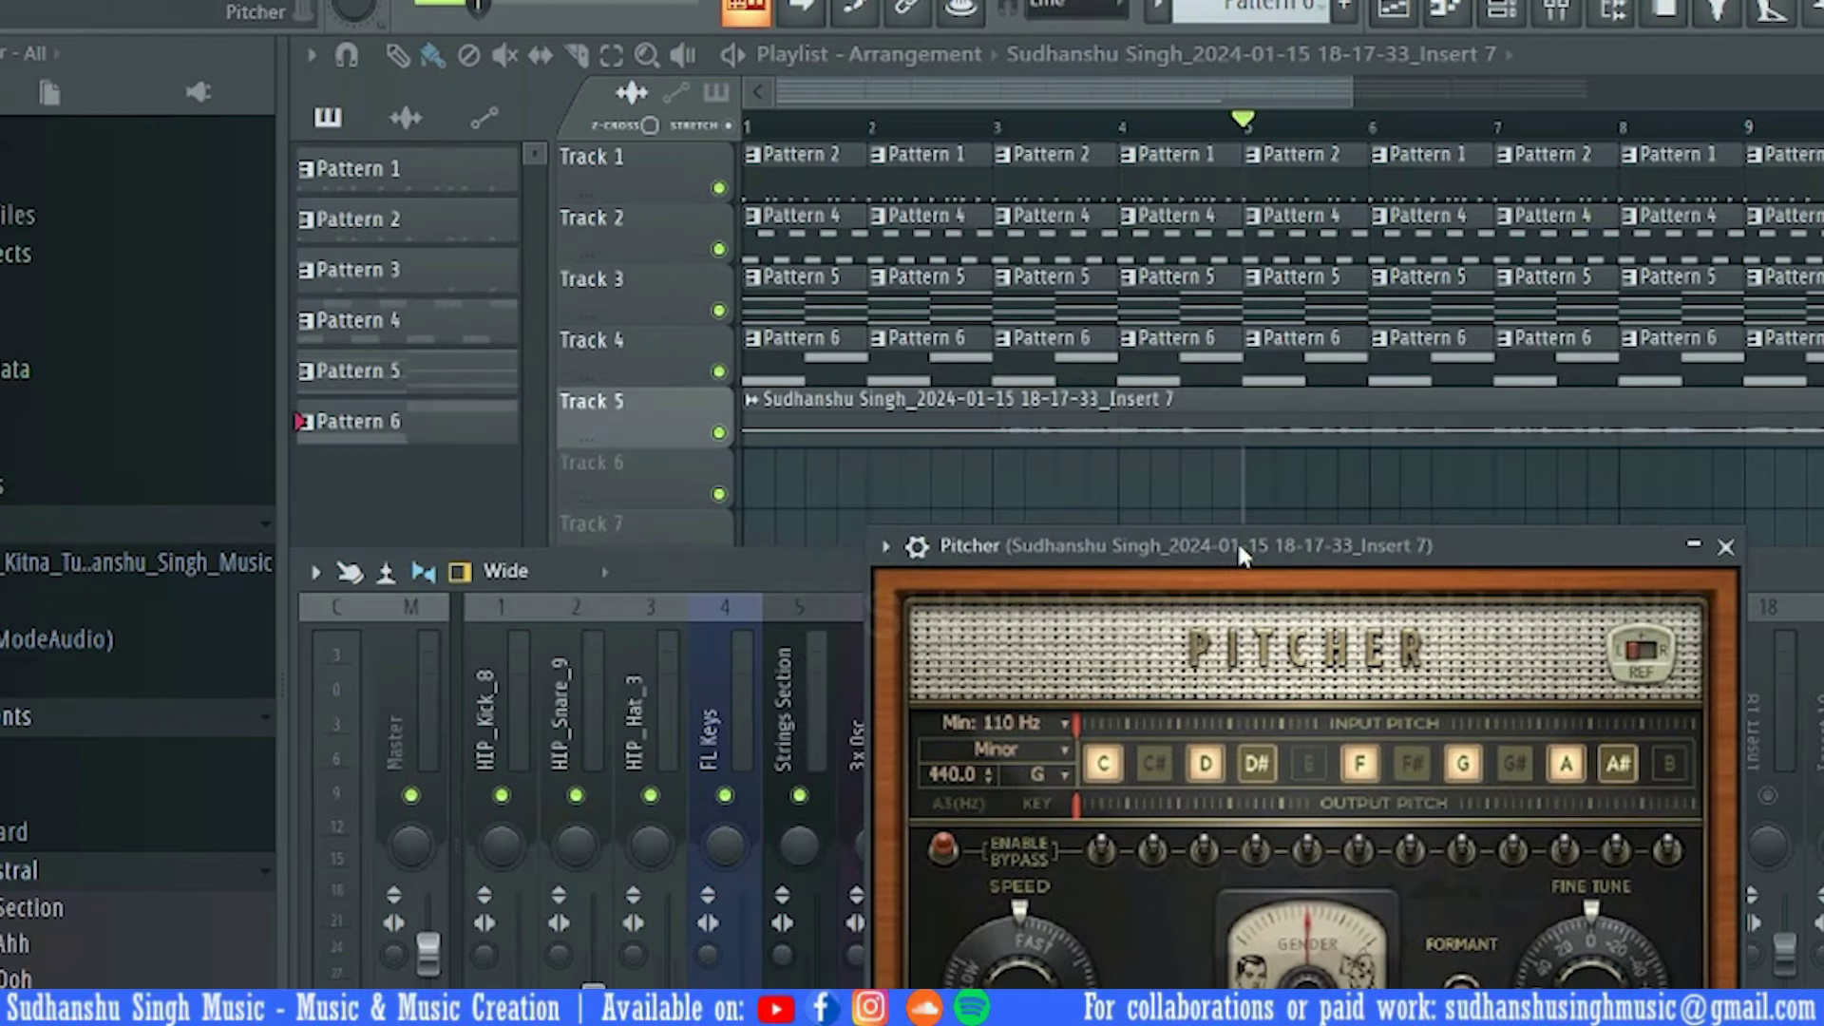
key(space)
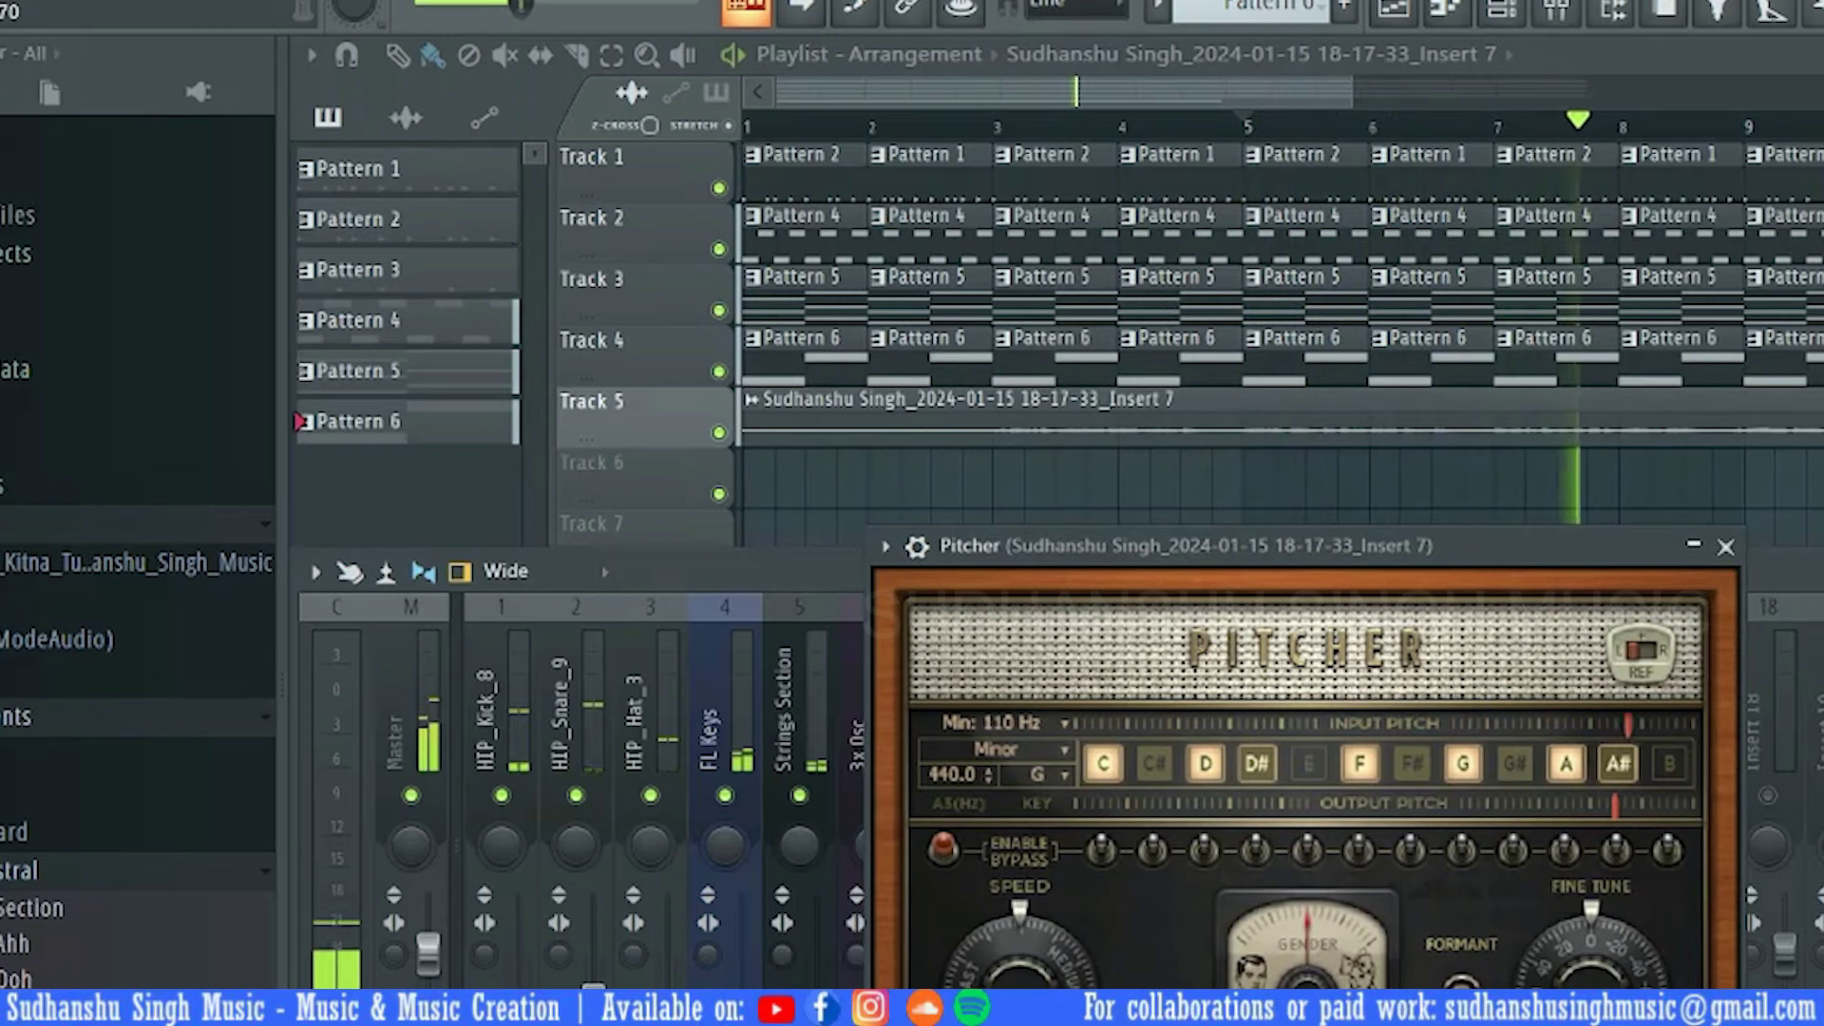
drag(1197, 547, 988, 524)
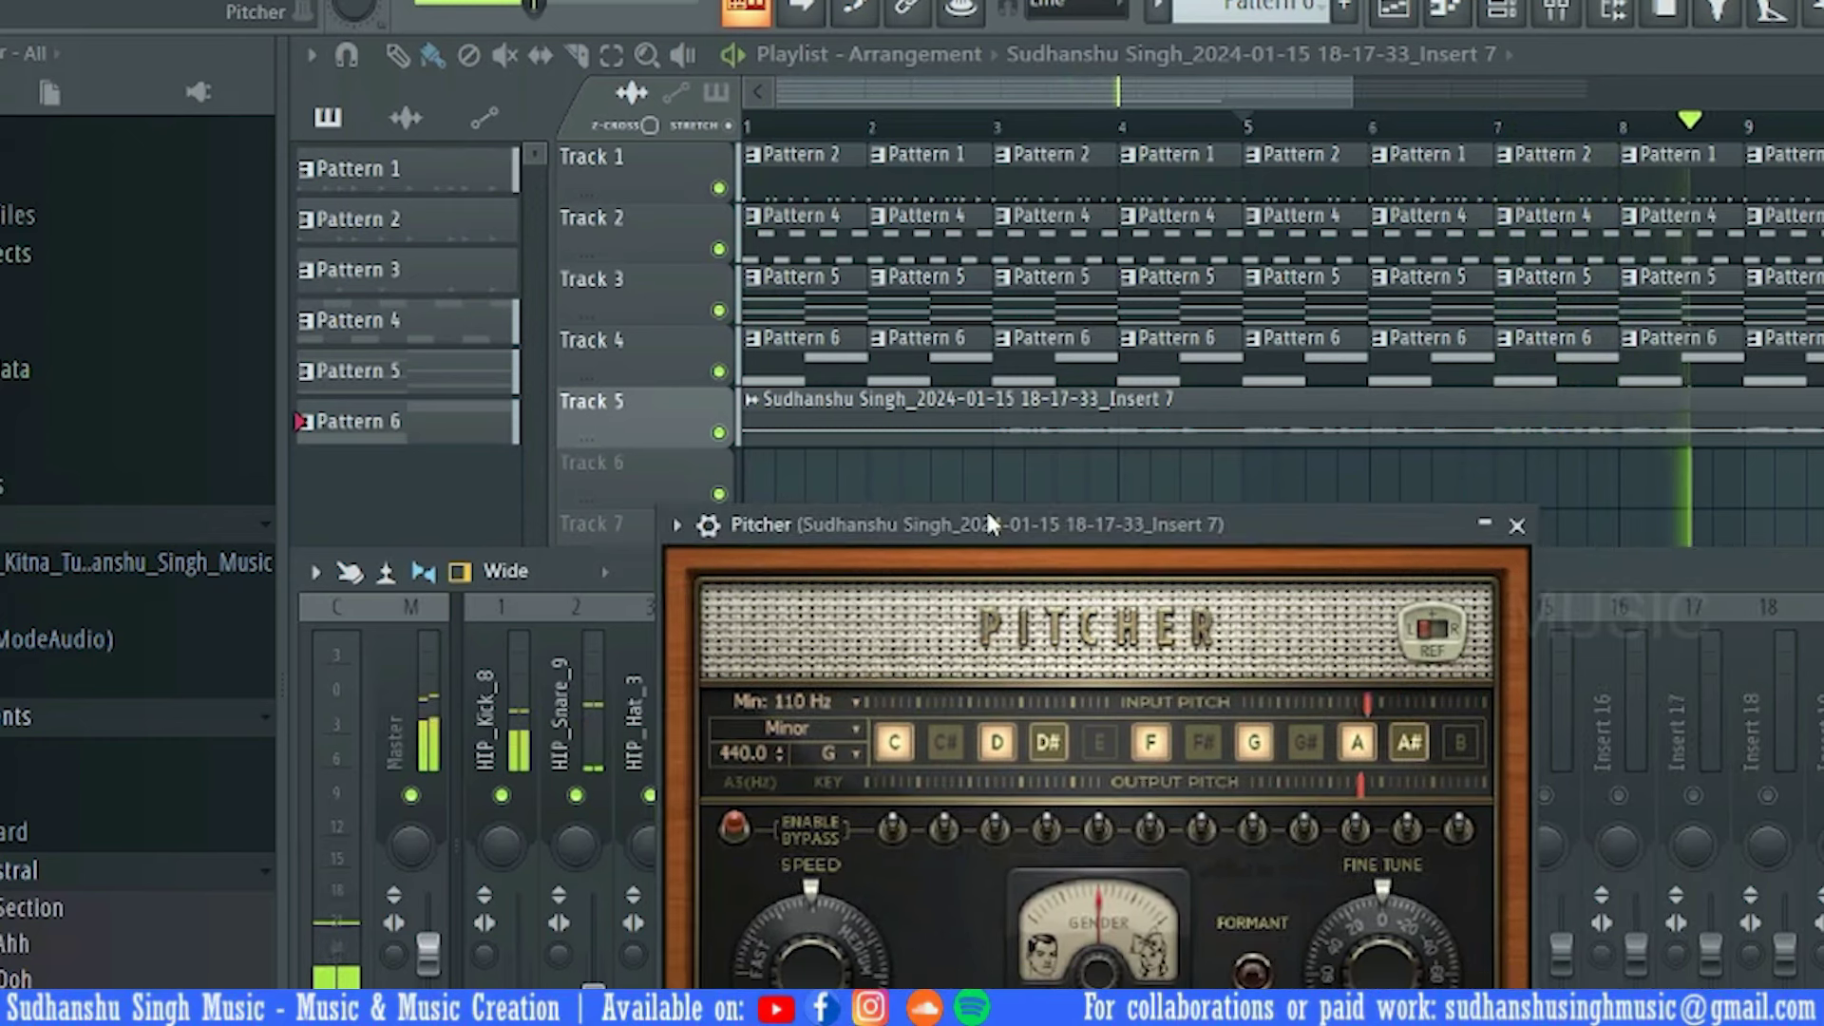
key(space)
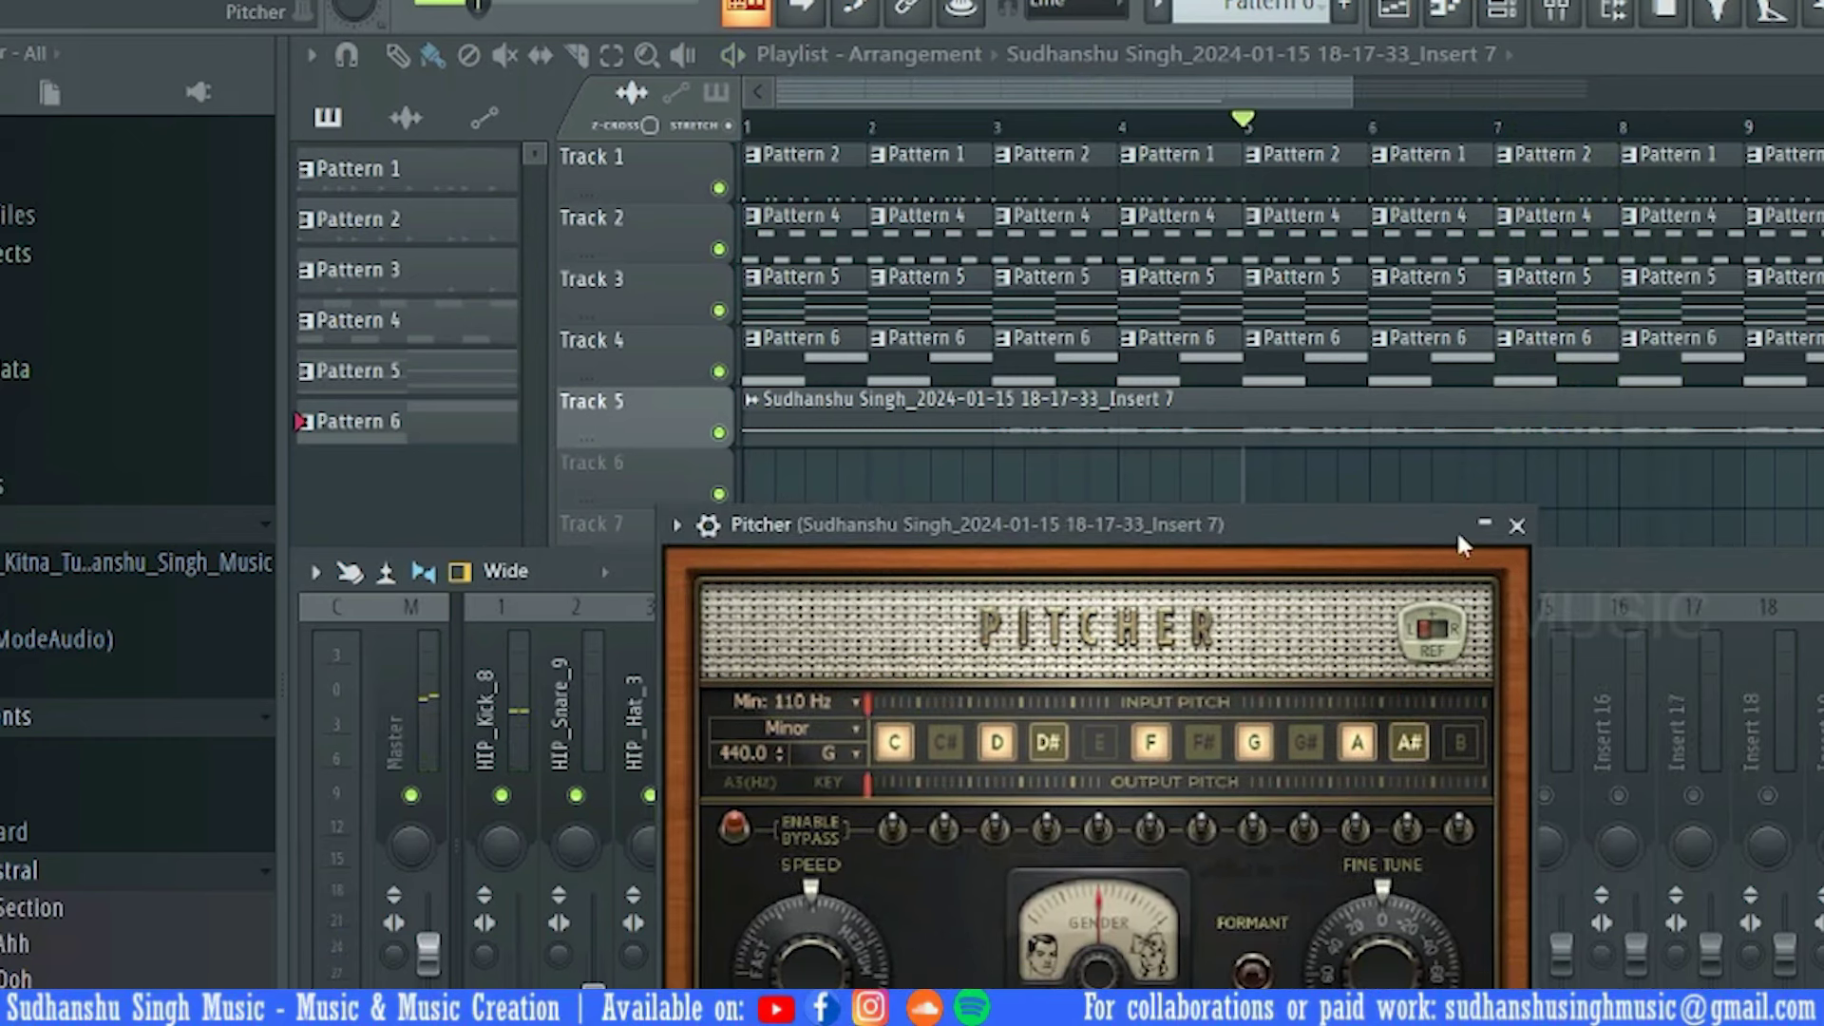
click(1517, 525)
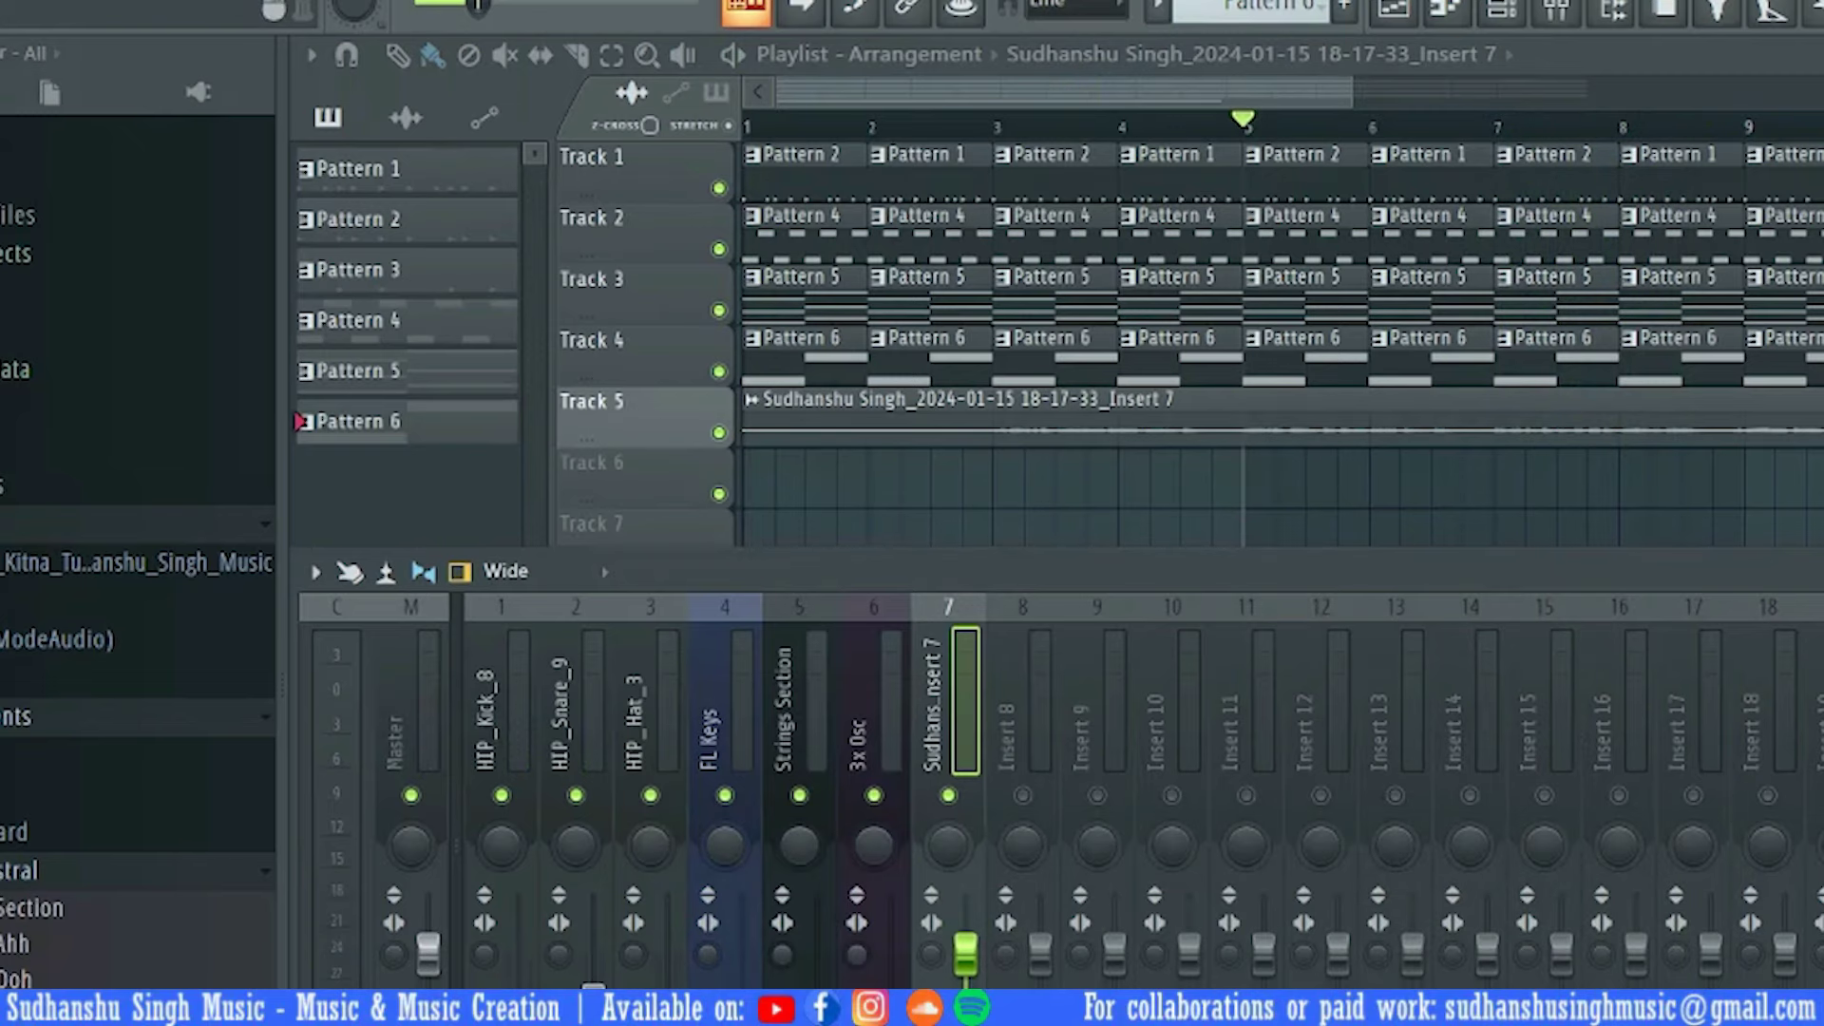
Load Fruity parametric EQ 2 into Slot 2 of the vocal's mixer track 7
click(1752, 693)
click(1567, 984)
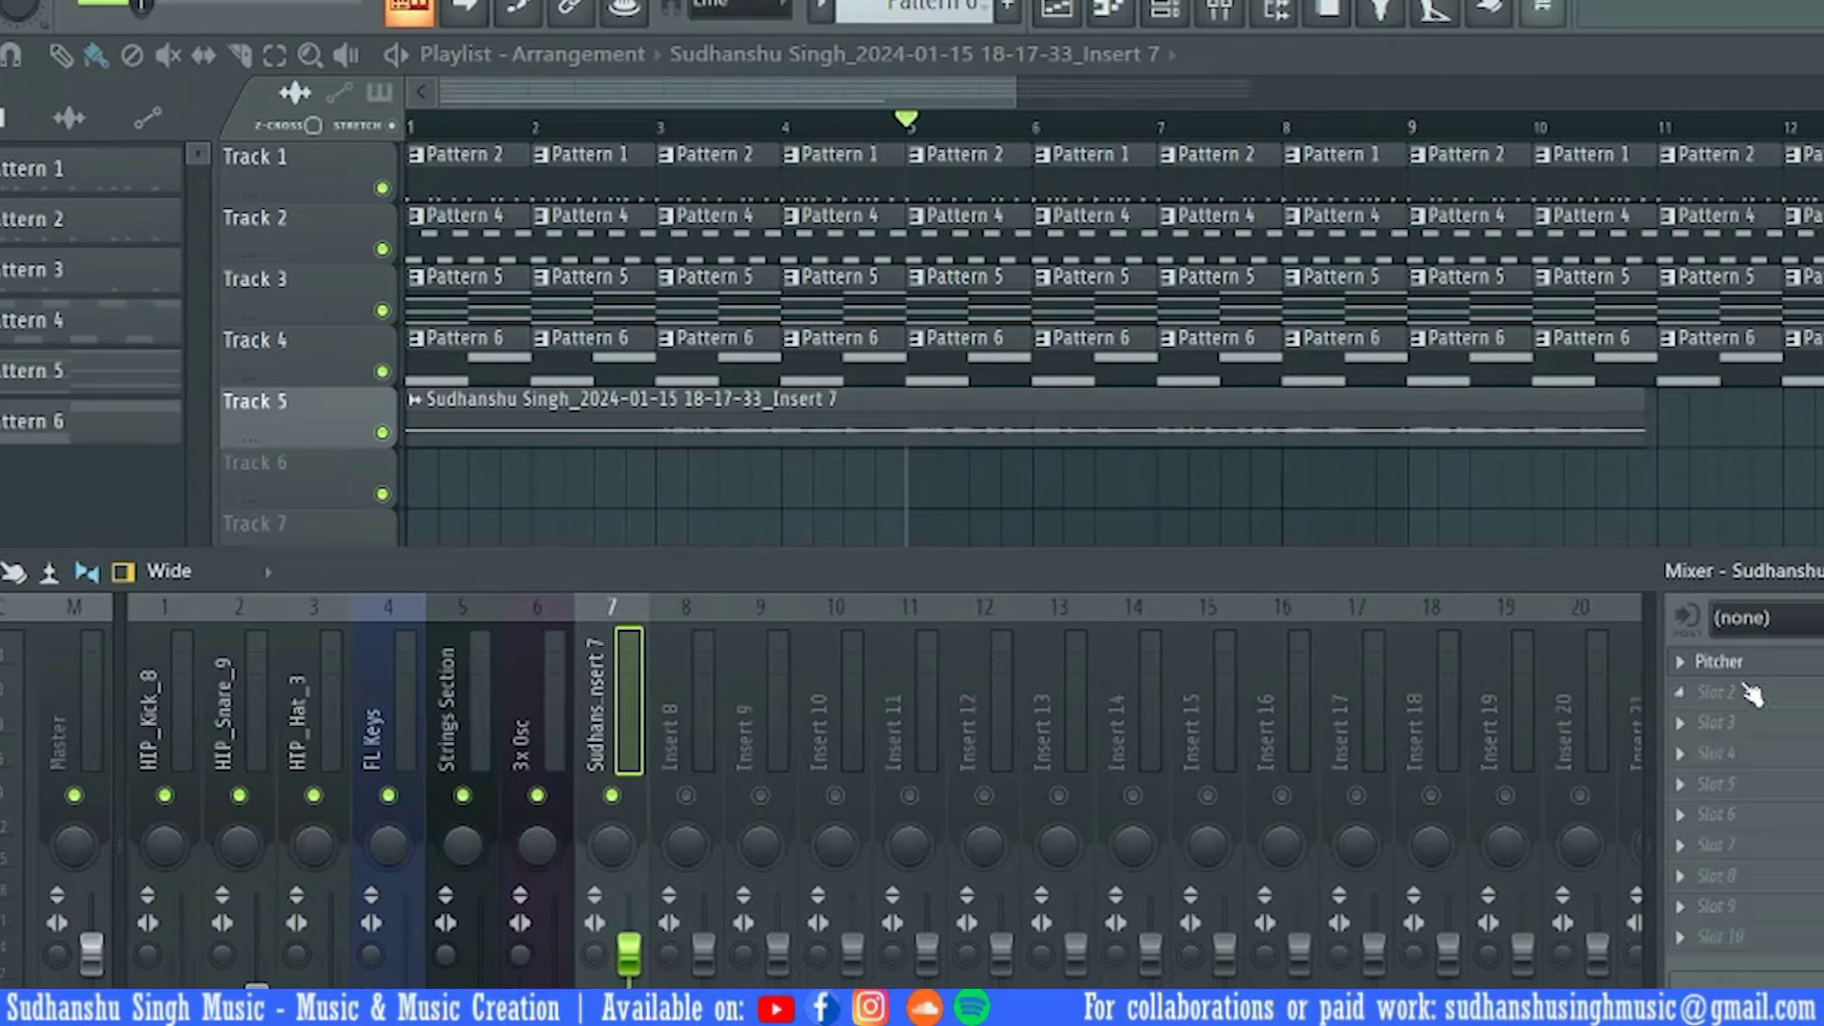
click(1753, 694)
click(1154, 1003)
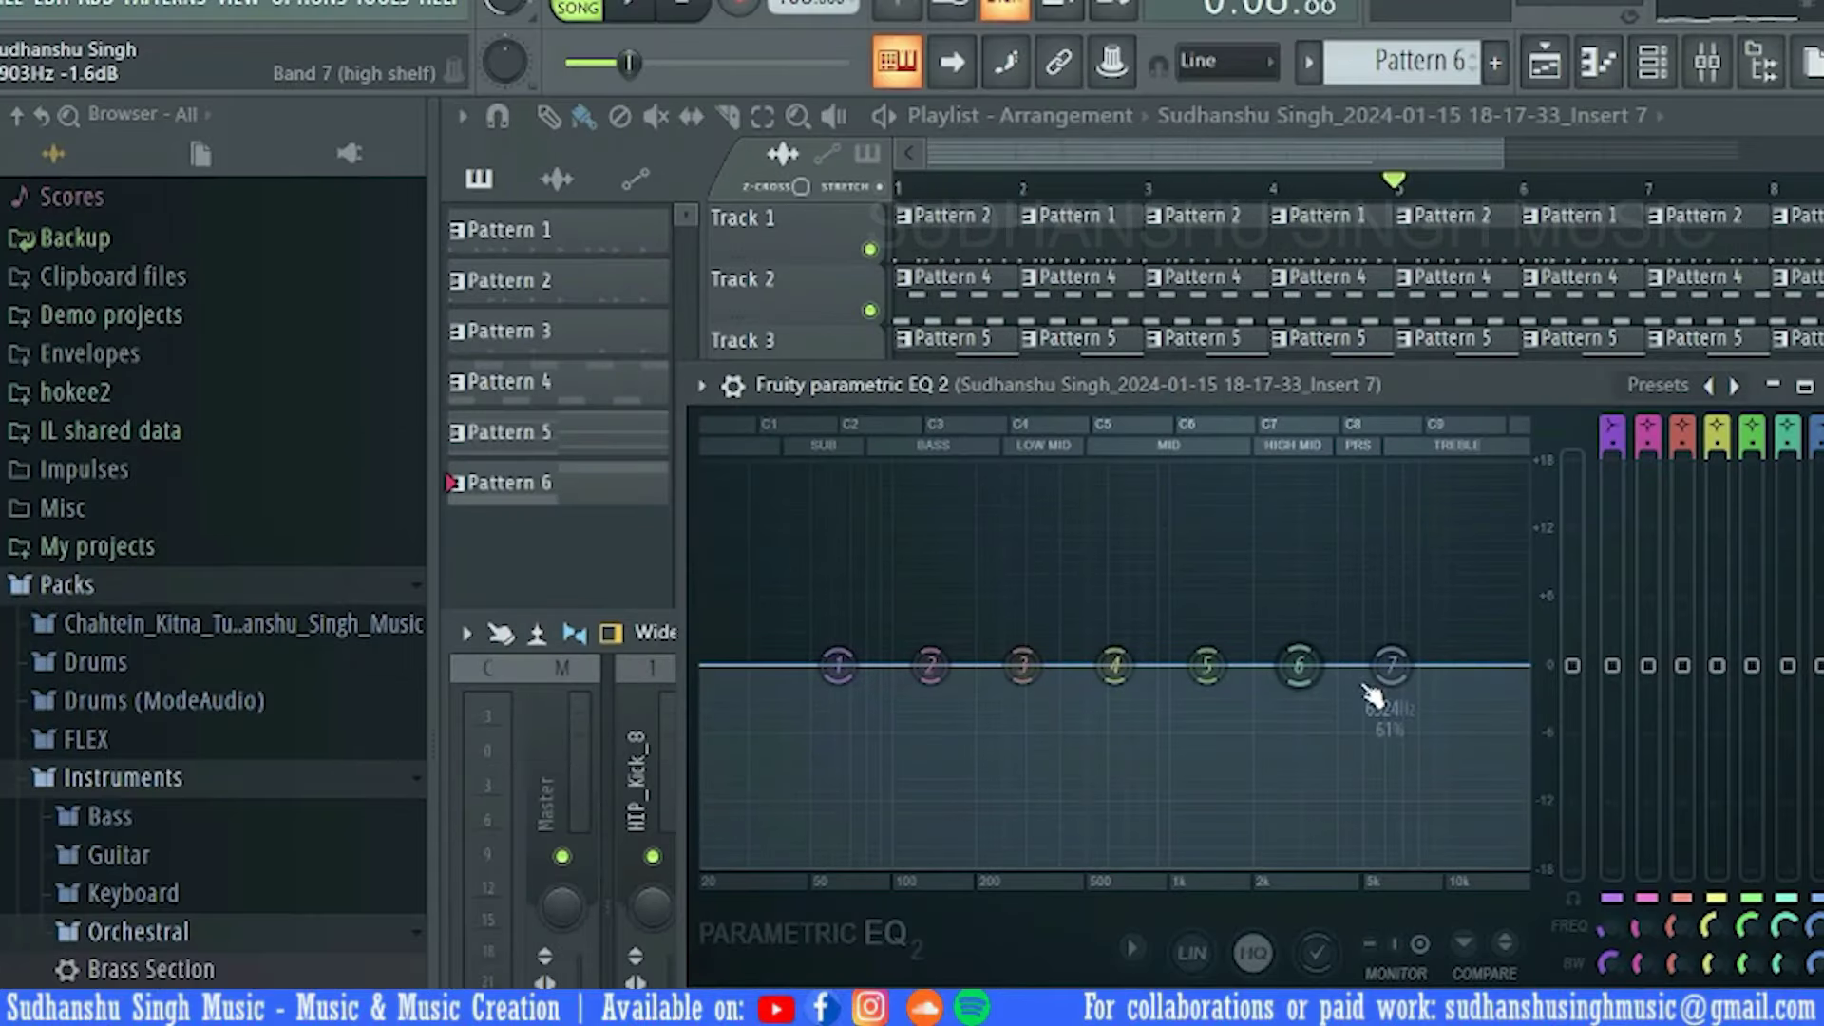
Boost the EQ's high-shelf band 7 by about 10 dB around 2.5 kHz while auditioning the vocal
drag(1391, 665, 1290, 568)
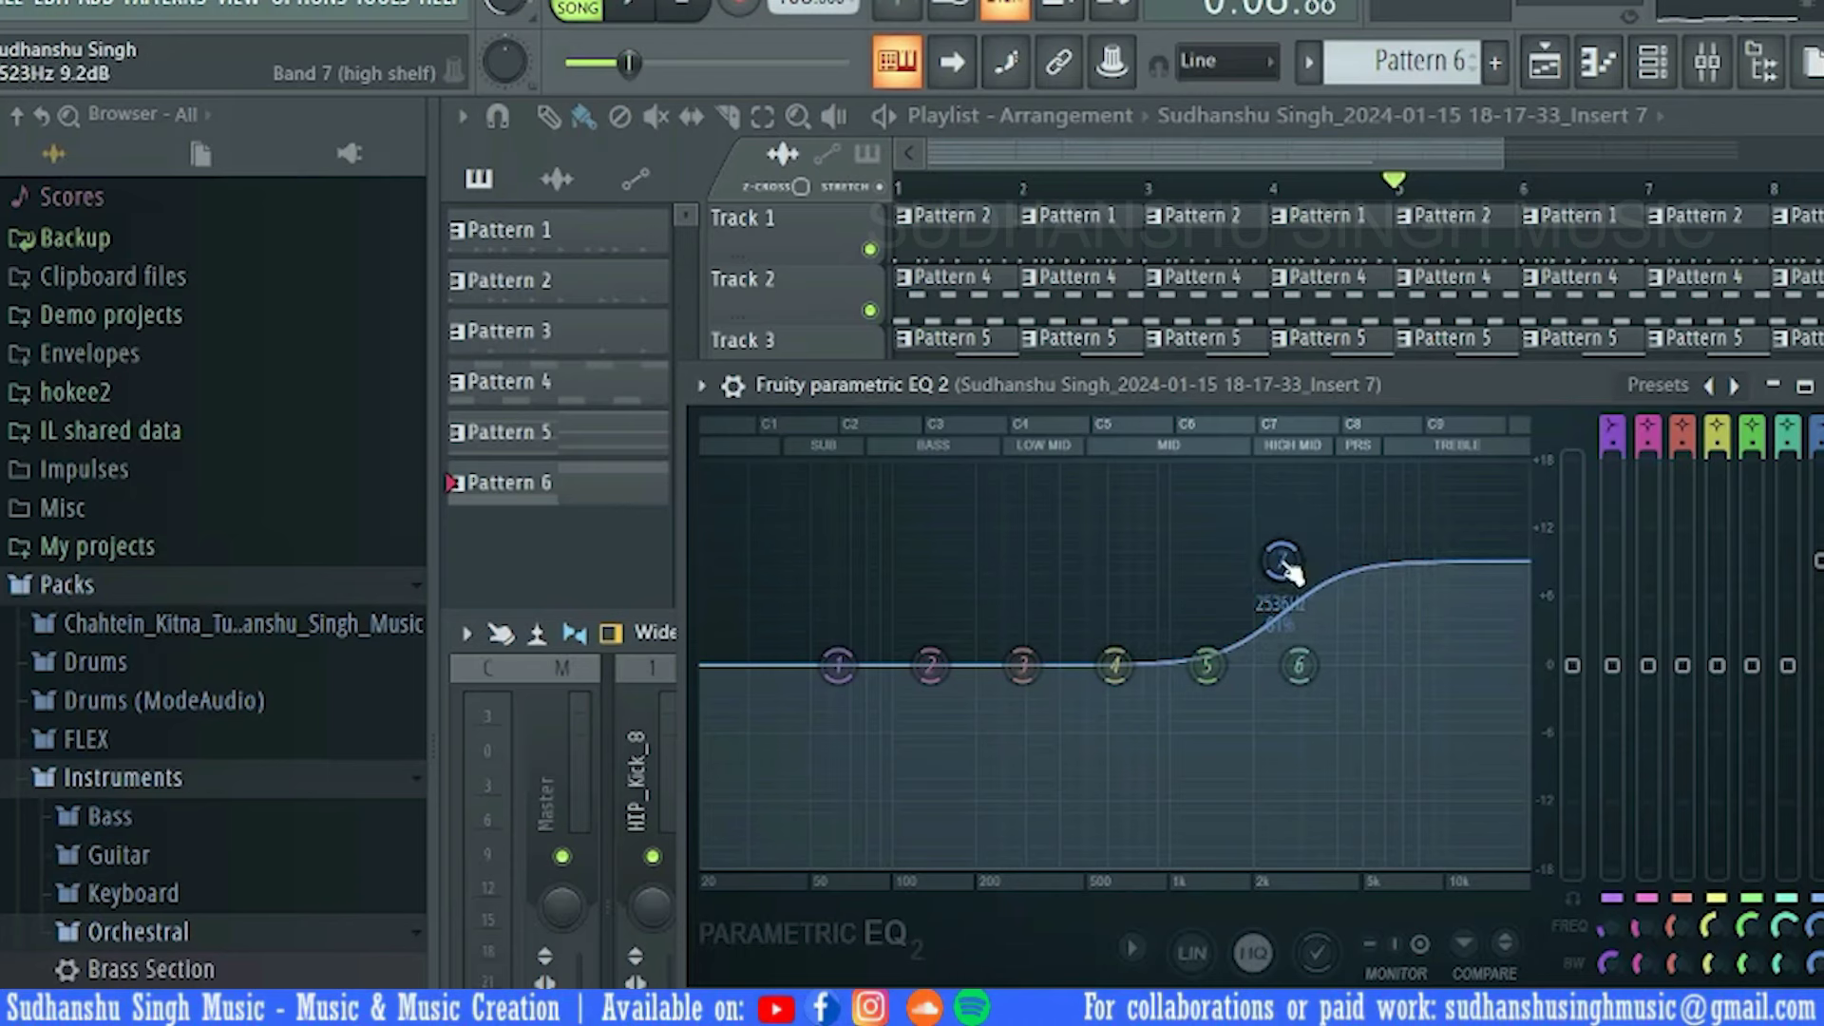
key(space)
mouse_move(1288, 571)
mouse_down()
mouse_move(1284, 491)
mouse_move(1286, 548)
mouse_up()
key(space)
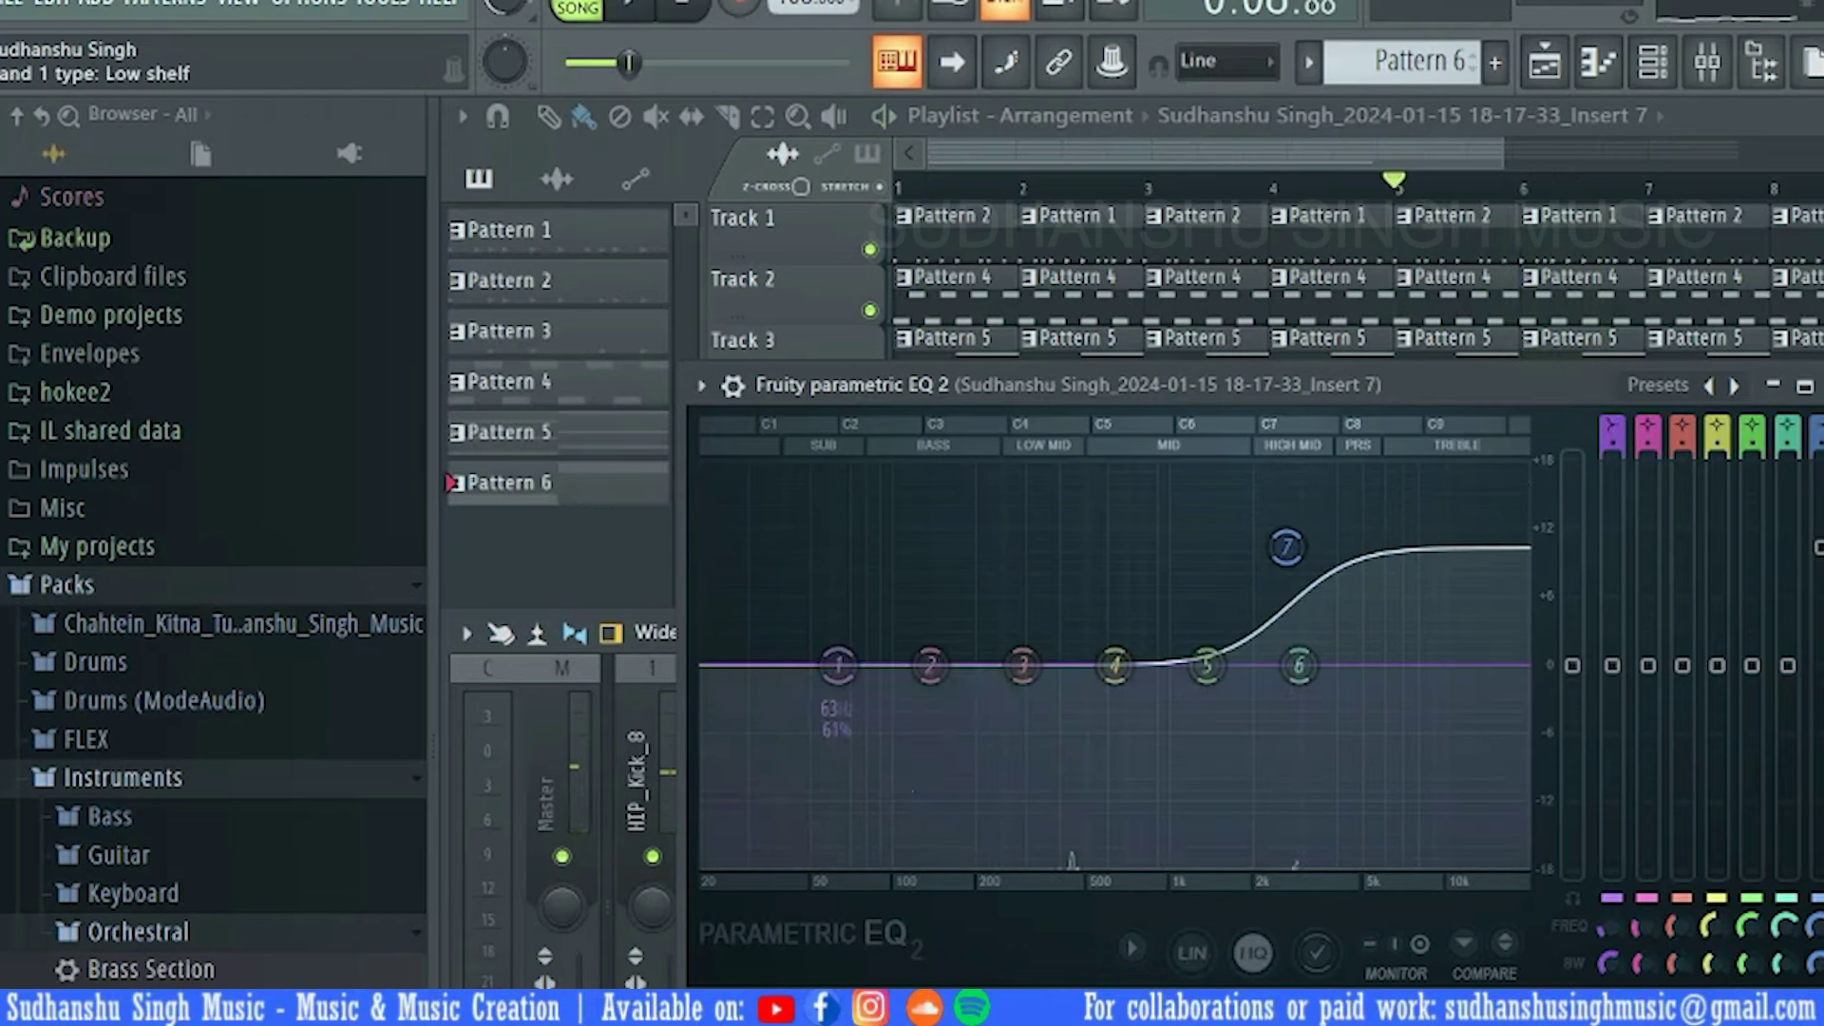
Change EQ band 1 to a high-pass filter, move its cutoff to about 150 Hz, and start playback
drag(1613, 447, 1613, 433)
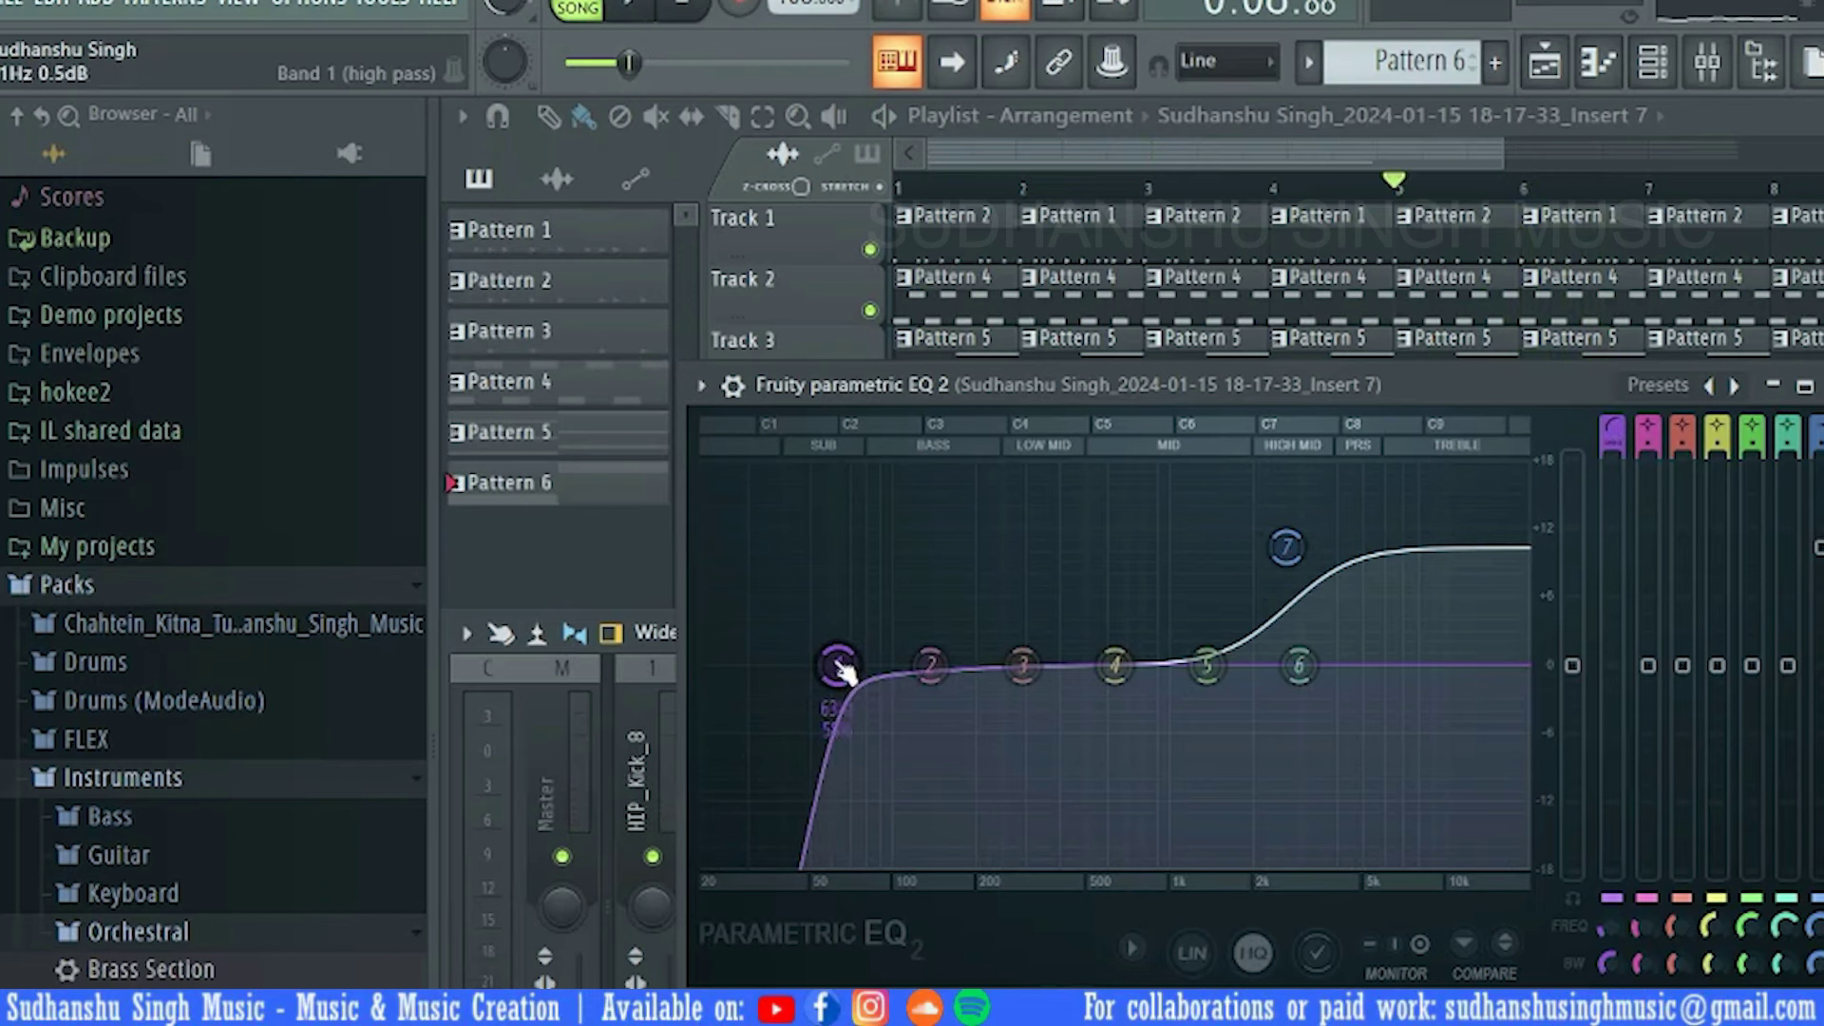
drag(837, 665, 934, 665)
key(space)
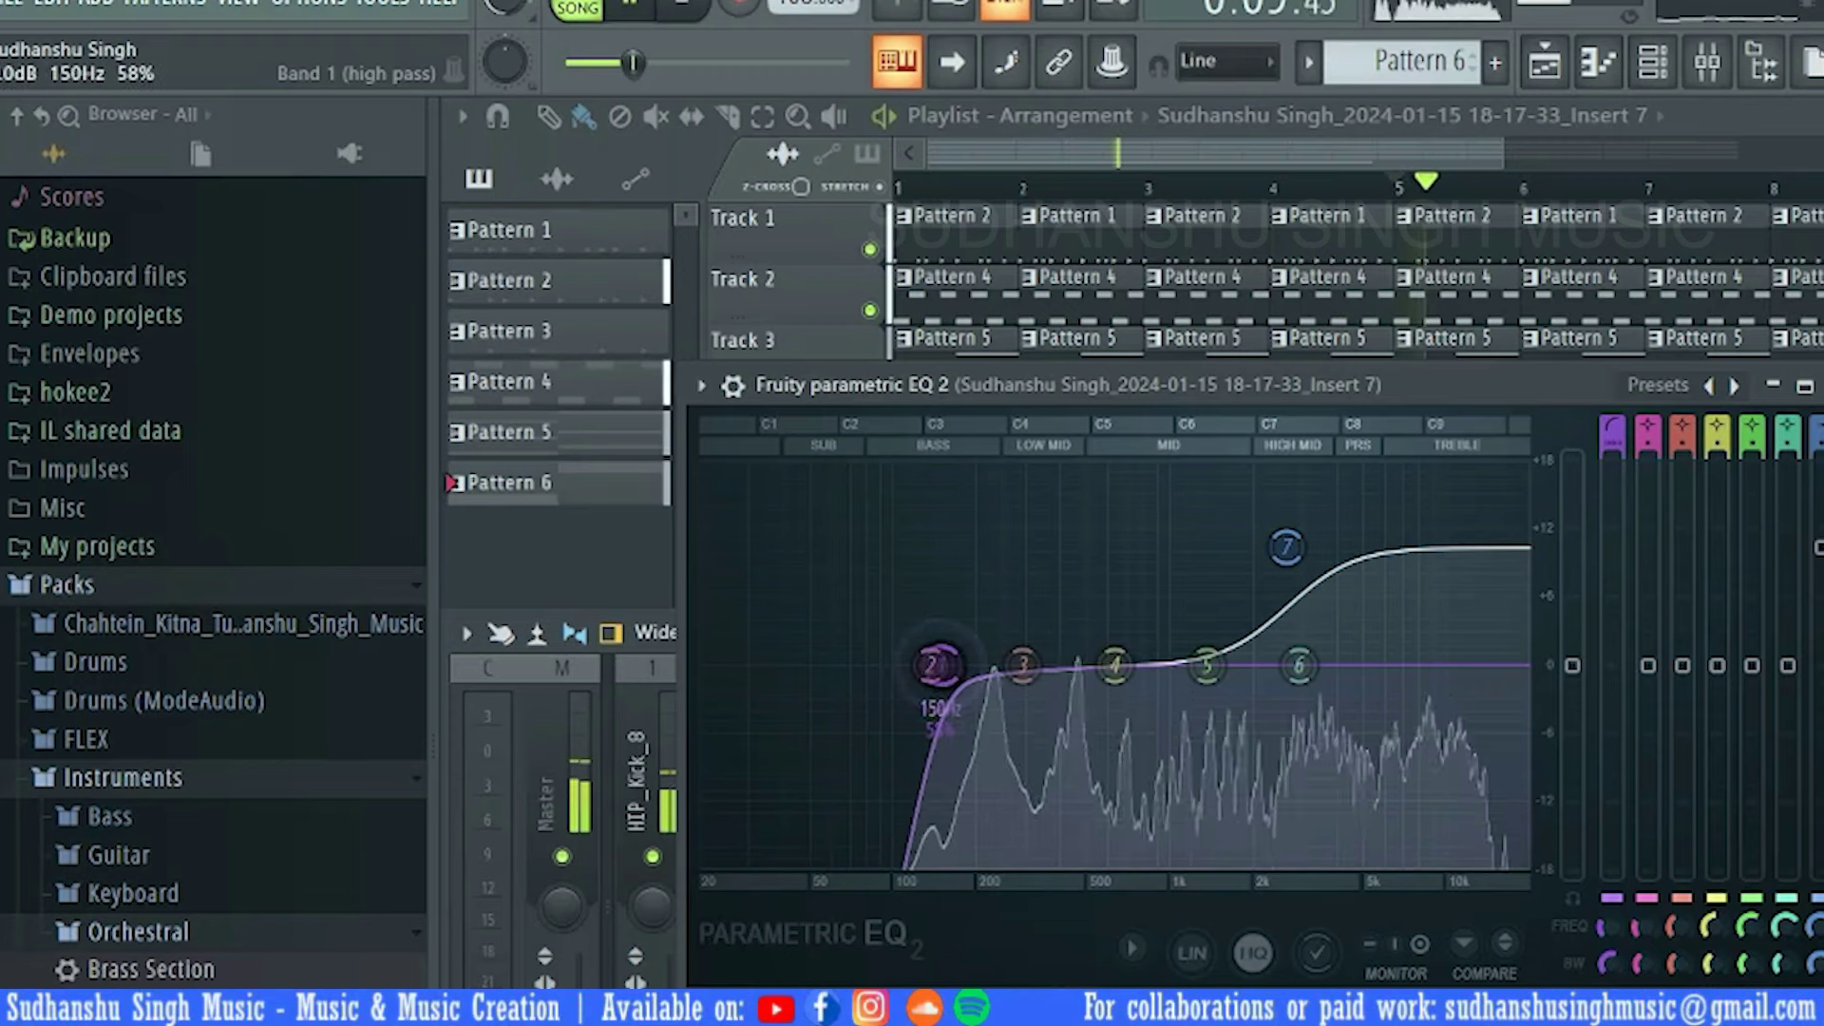
Raise EQ band 5 by about 6 dB and reduce band 7 to about 9 dB during playback, and close the EQ
drag(1286, 547, 1268, 589)
drag(1206, 665, 1270, 545)
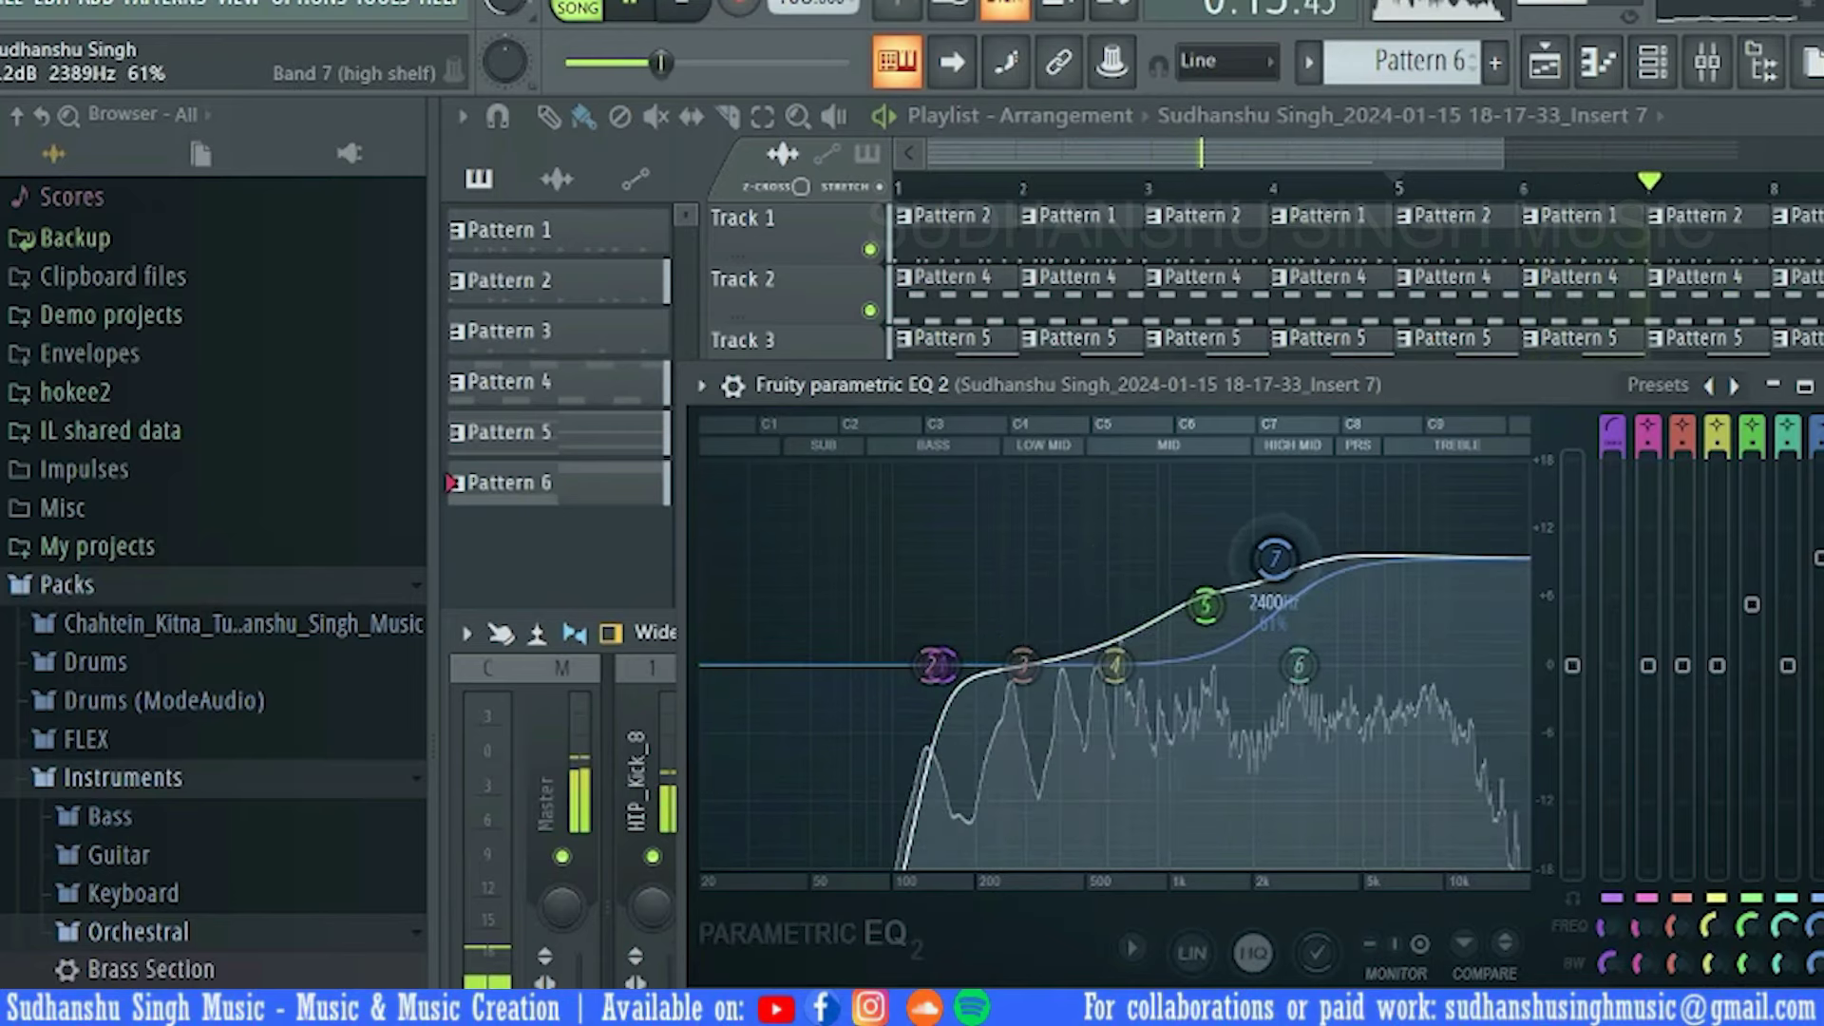
drag(1193, 595, 1203, 611)
drag(1270, 541, 1277, 568)
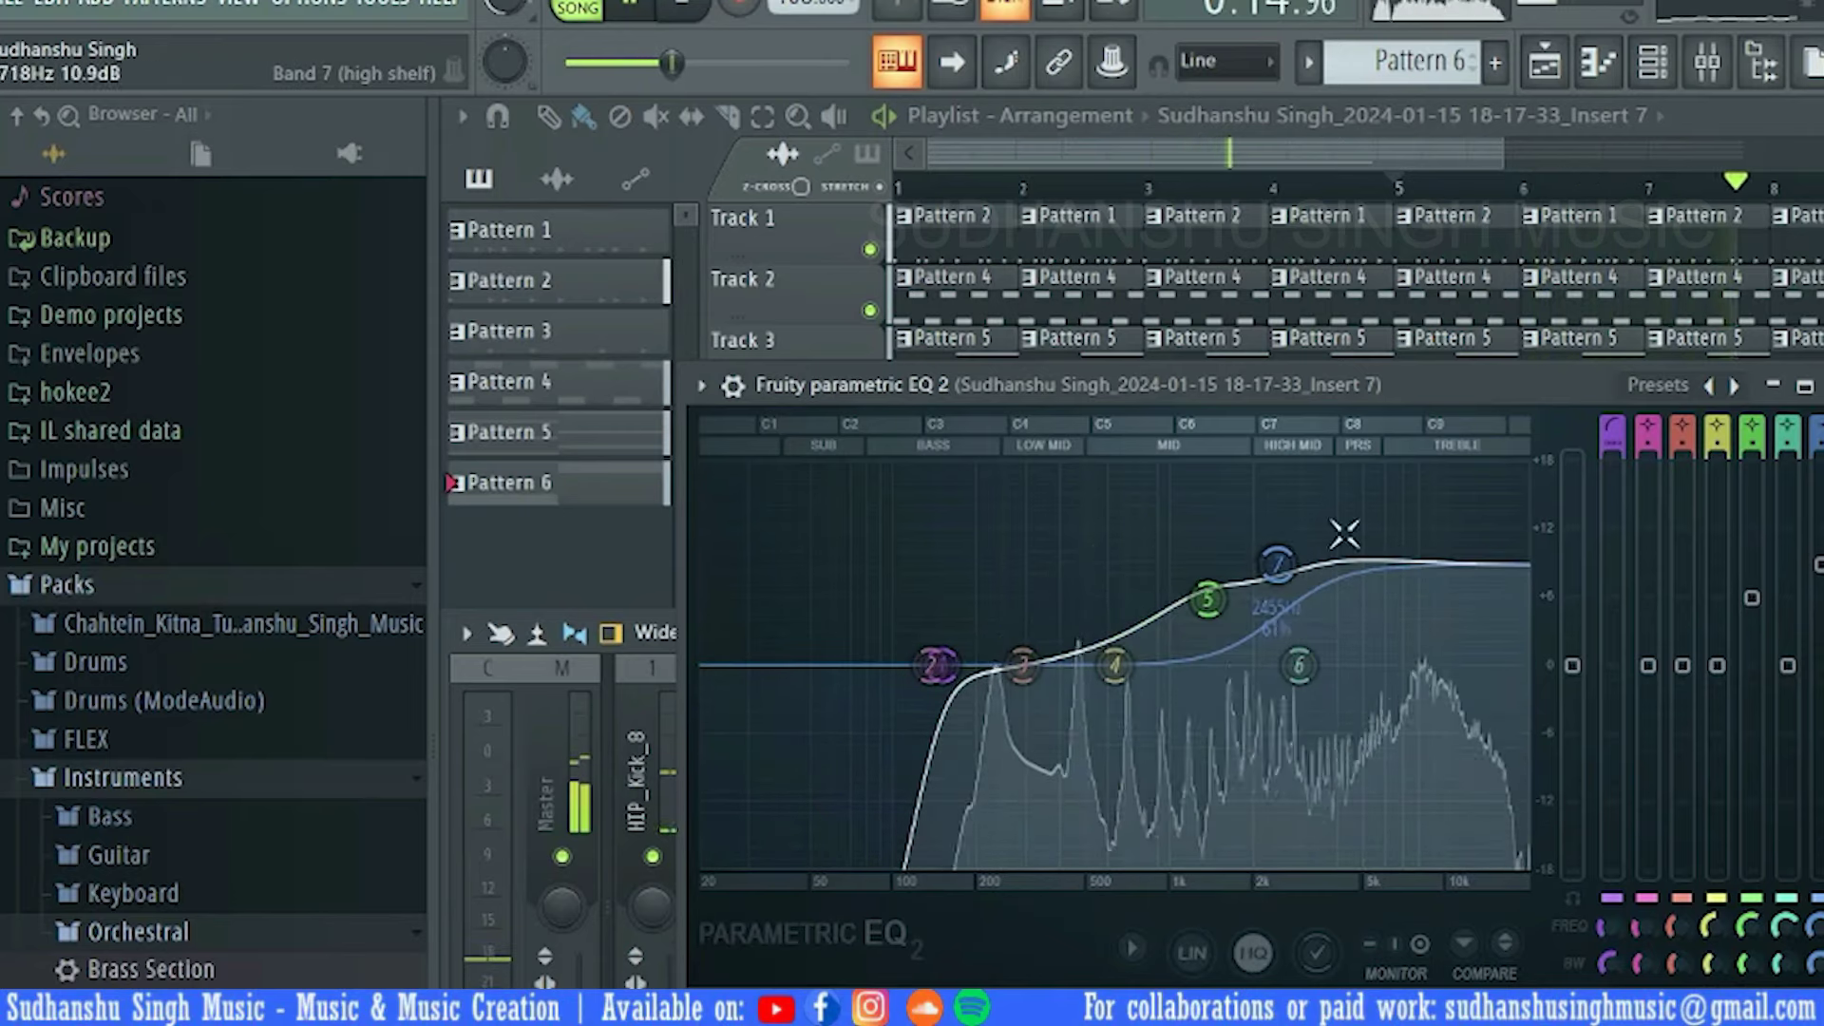
click(1822, 385)
key(space)
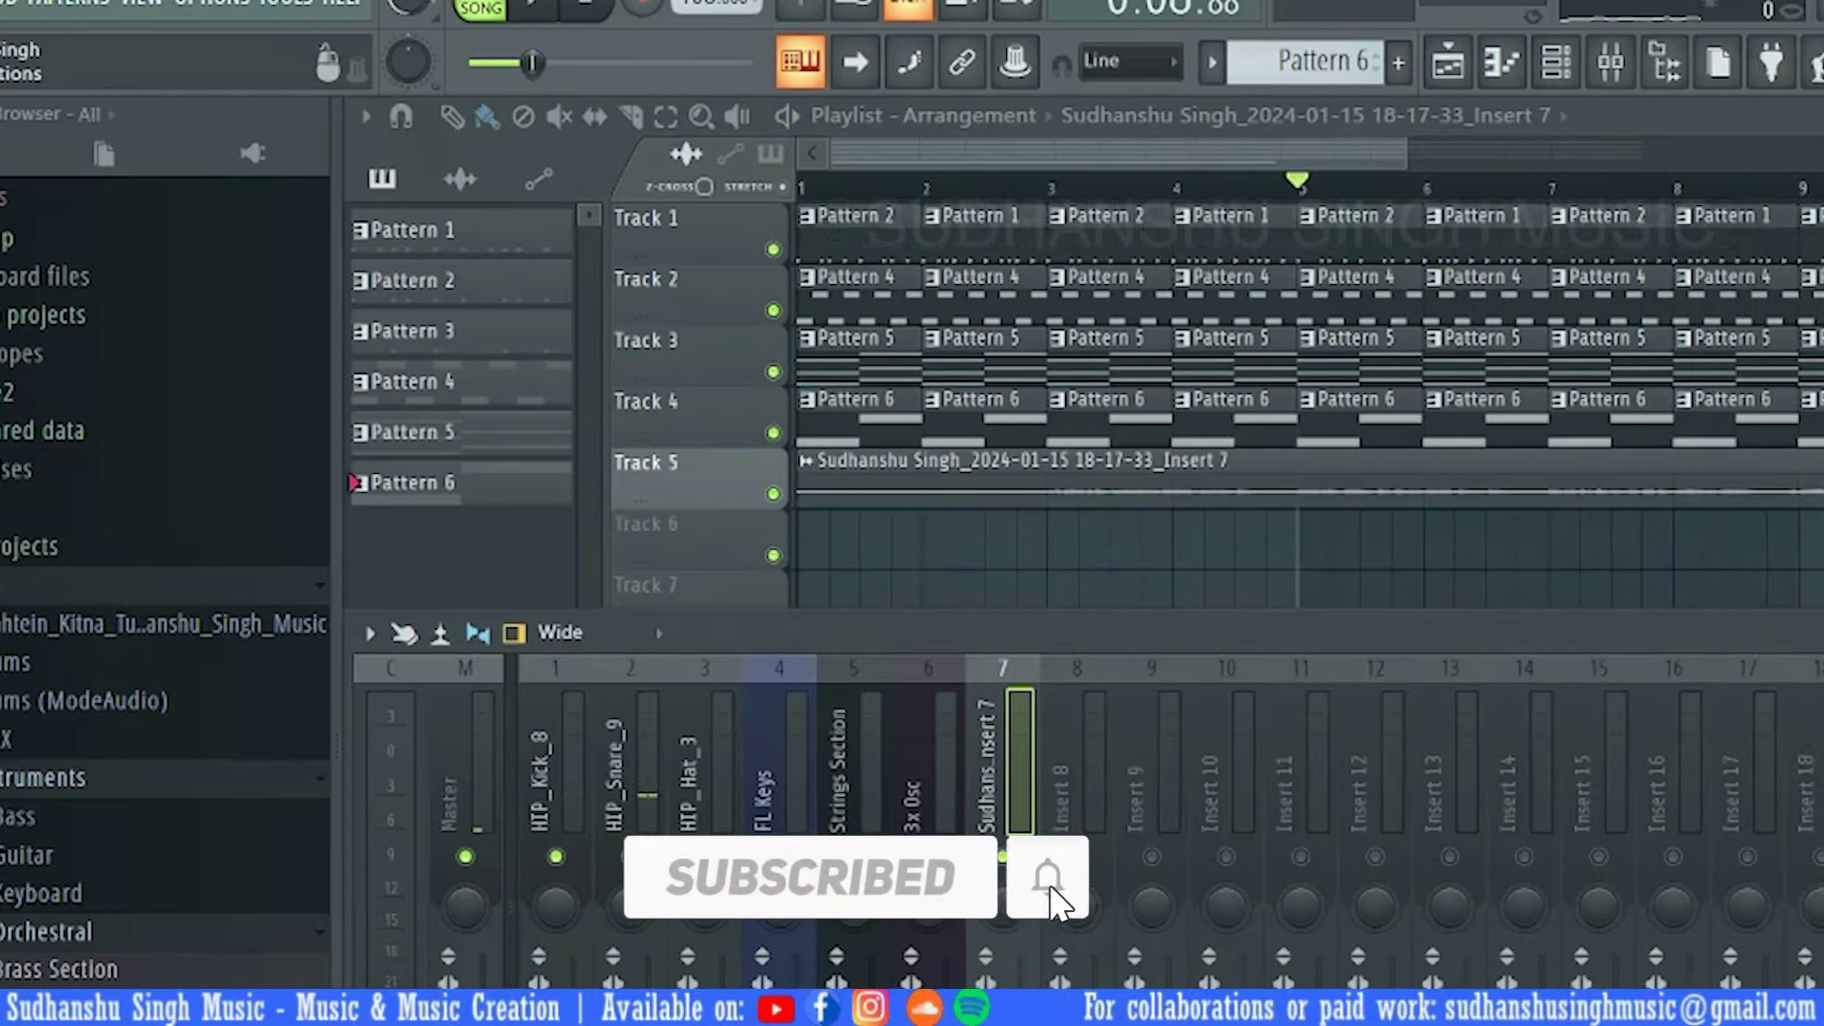
Load Fruity Reeverb 2 into the vocal track's next free effect slot and set its wet level to 44%
mouse_move(1740, 702)
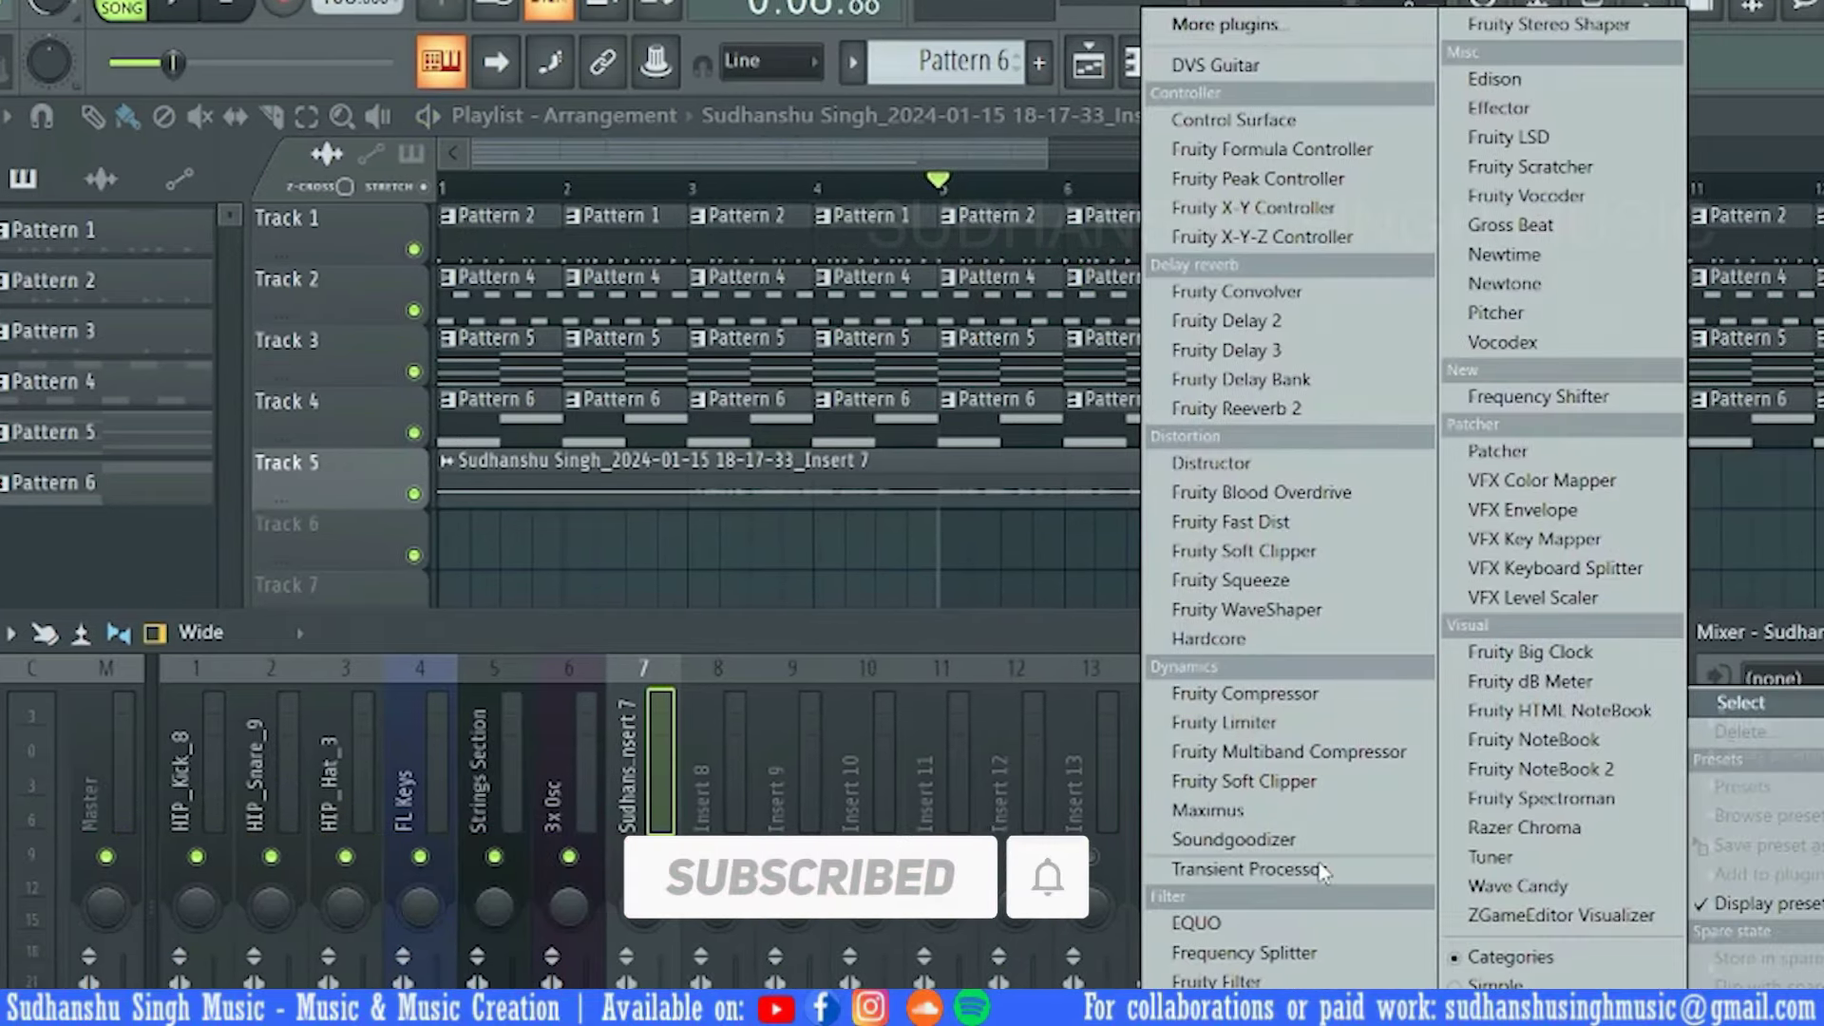
click(1316, 408)
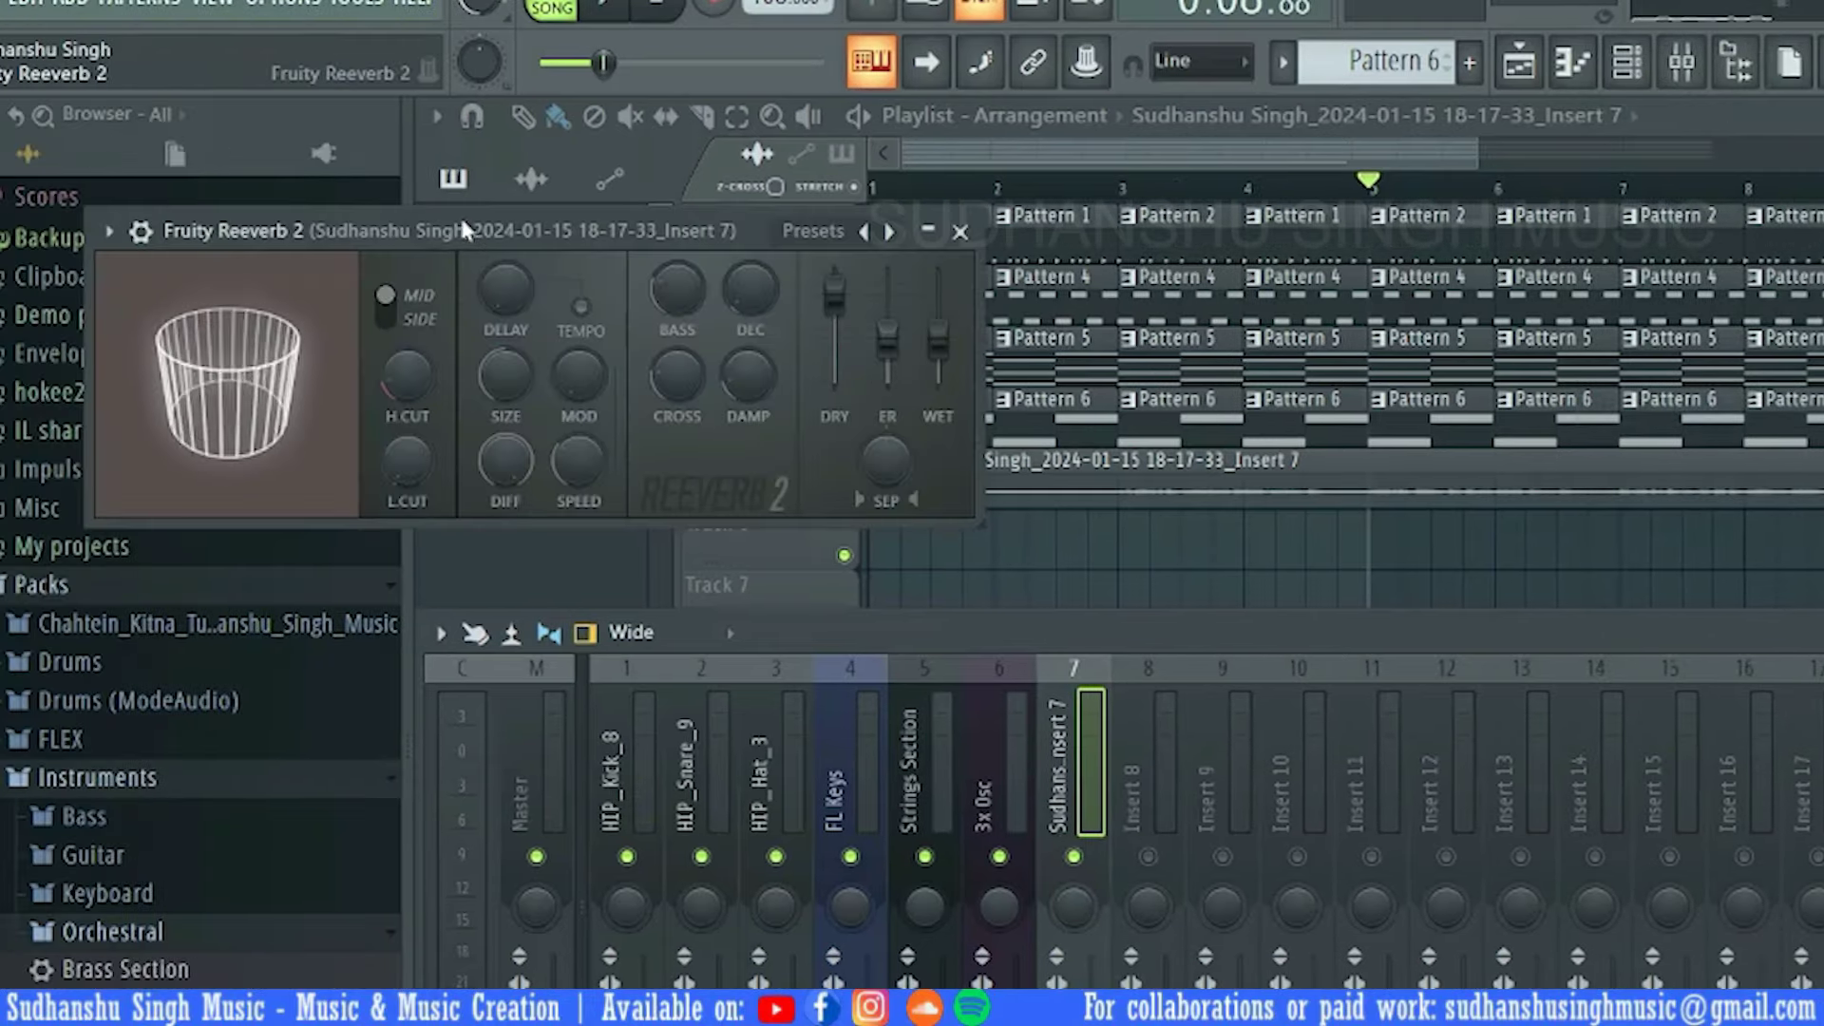
drag(474, 217, 623, 224)
drag(1086, 345, 1087, 351)
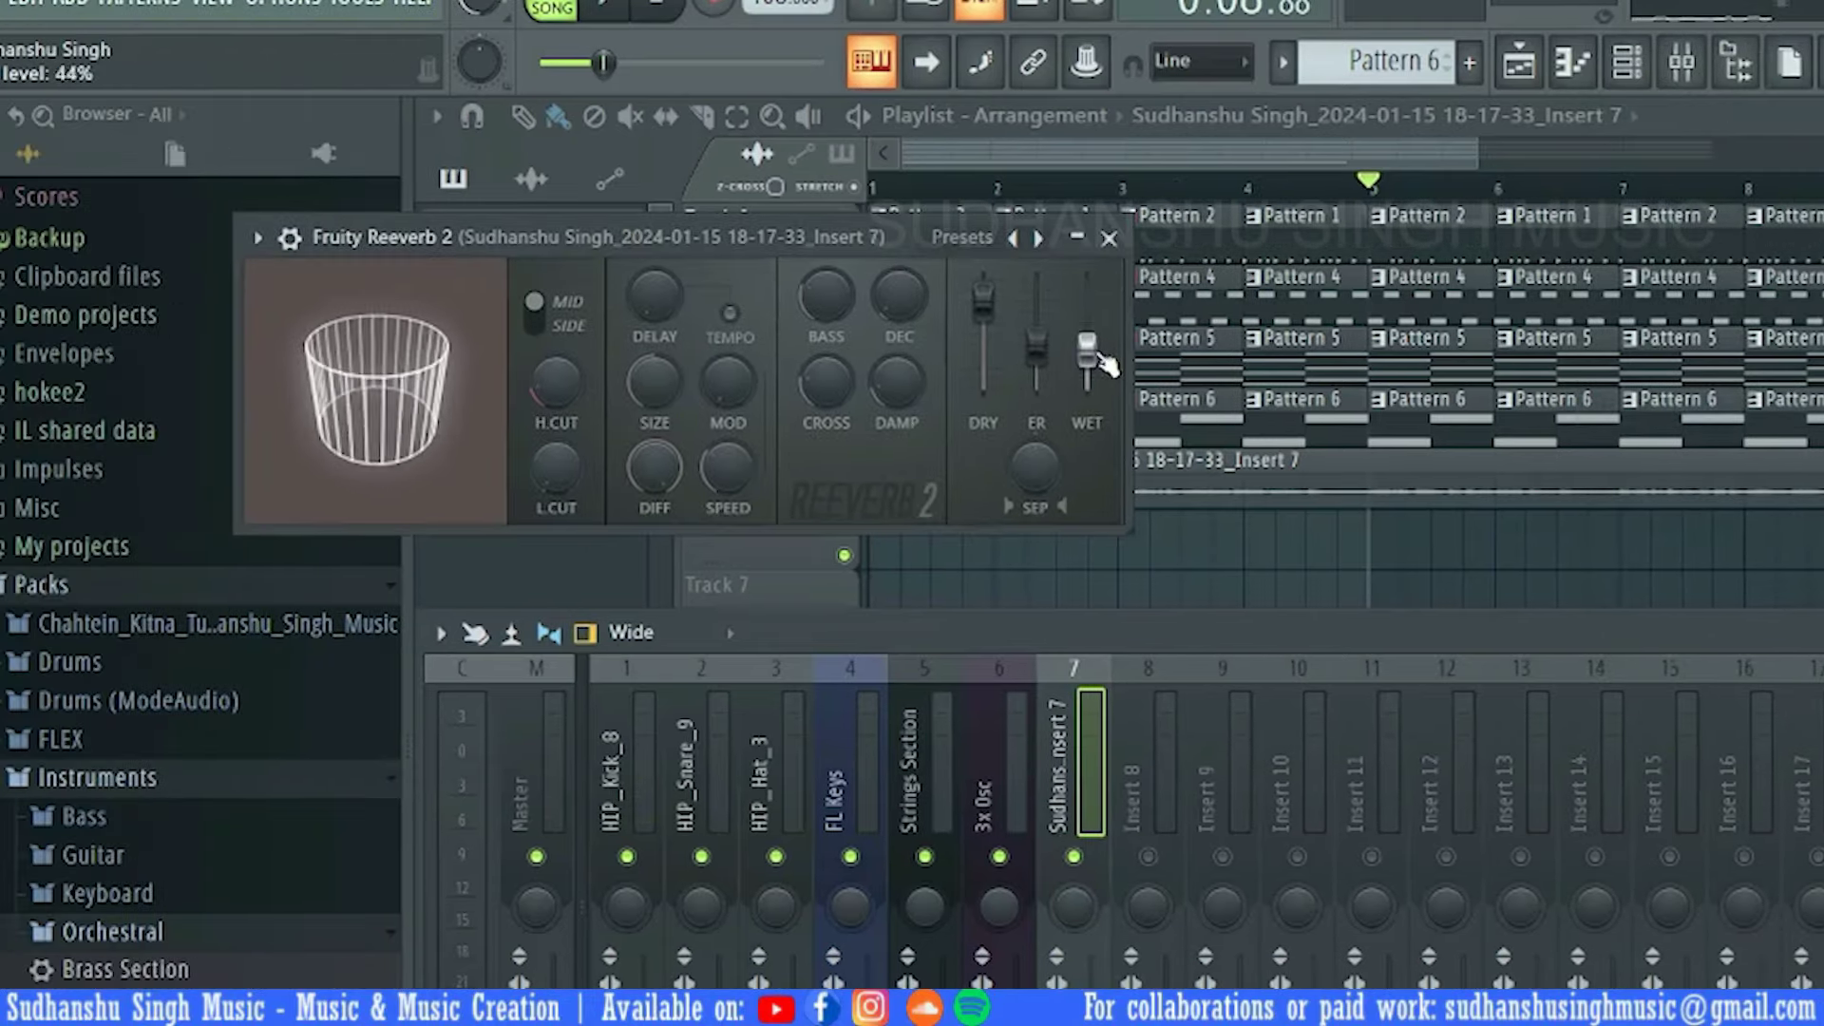
drag(885, 277, 886, 309)
drag(556, 468, 556, 448)
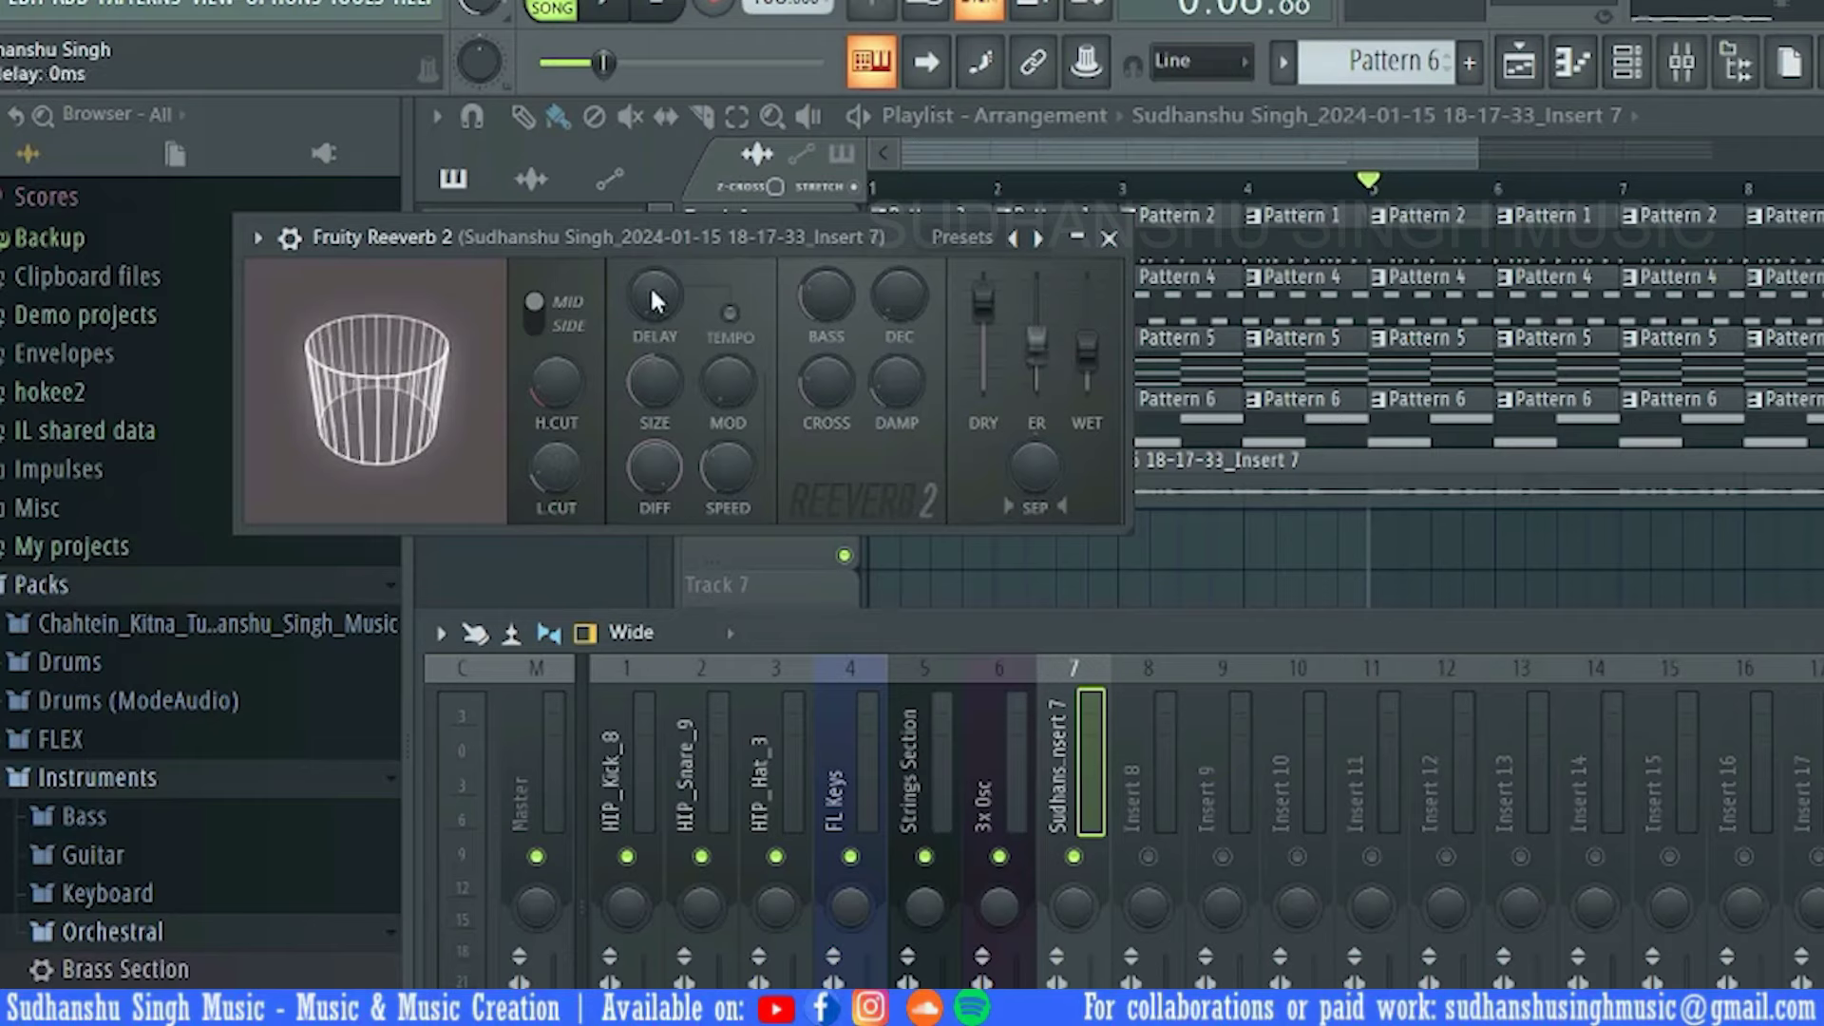
Reopen the vocal's parametric EQ, shift the band 1 high-pass cutoff slightly lower, and close the EQ
click(1820, 760)
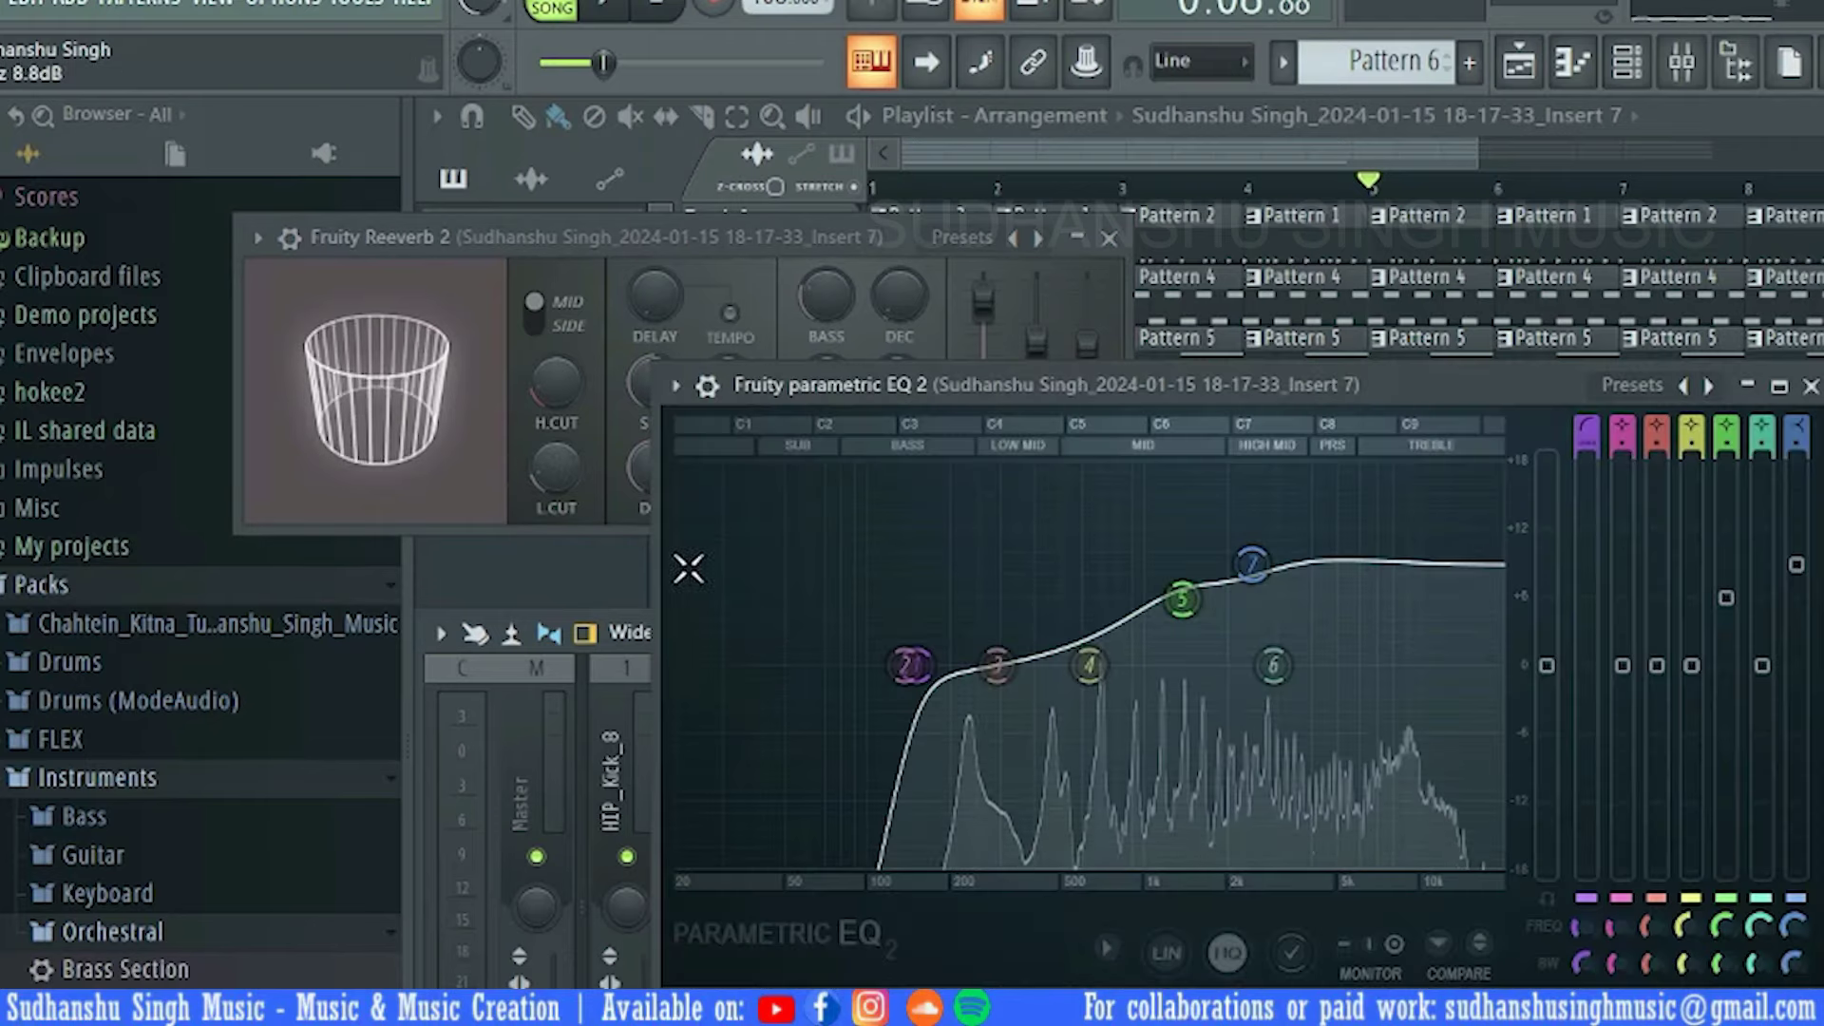
mouse_move(911, 664)
mouse_down()
mouse_move(866, 665)
mouse_move(904, 665)
mouse_up()
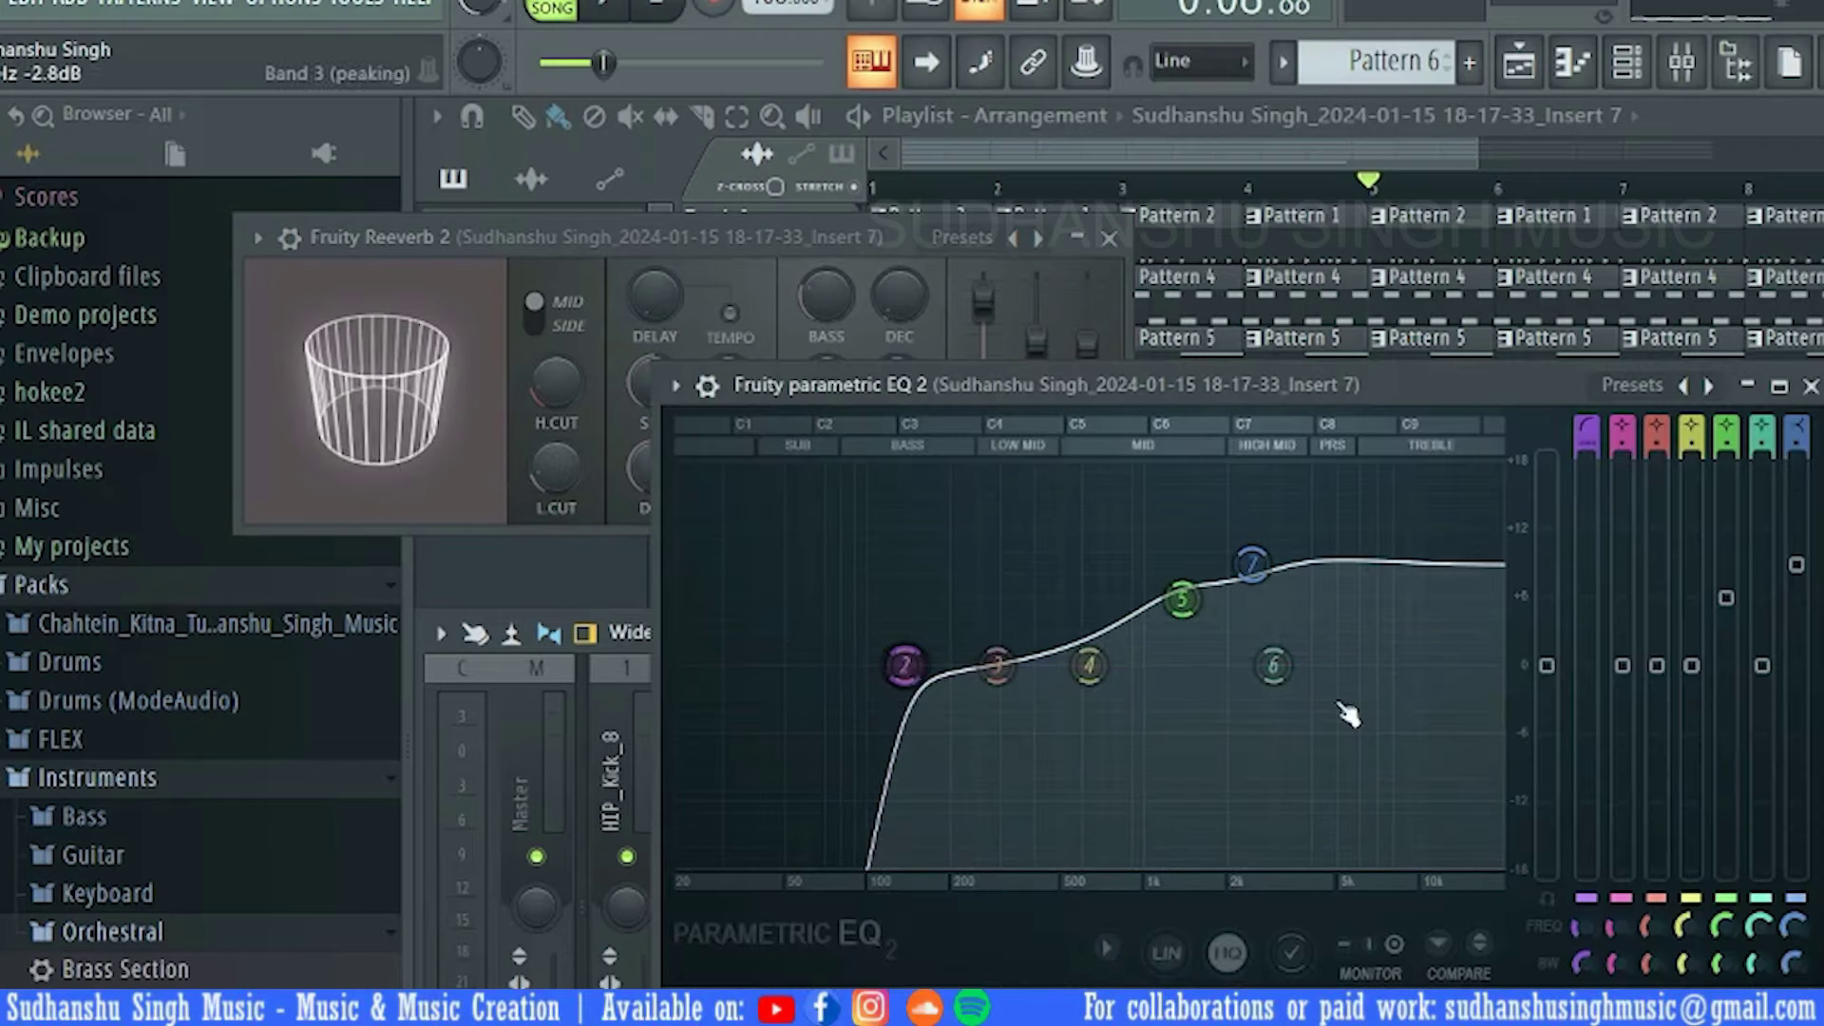
click(1811, 386)
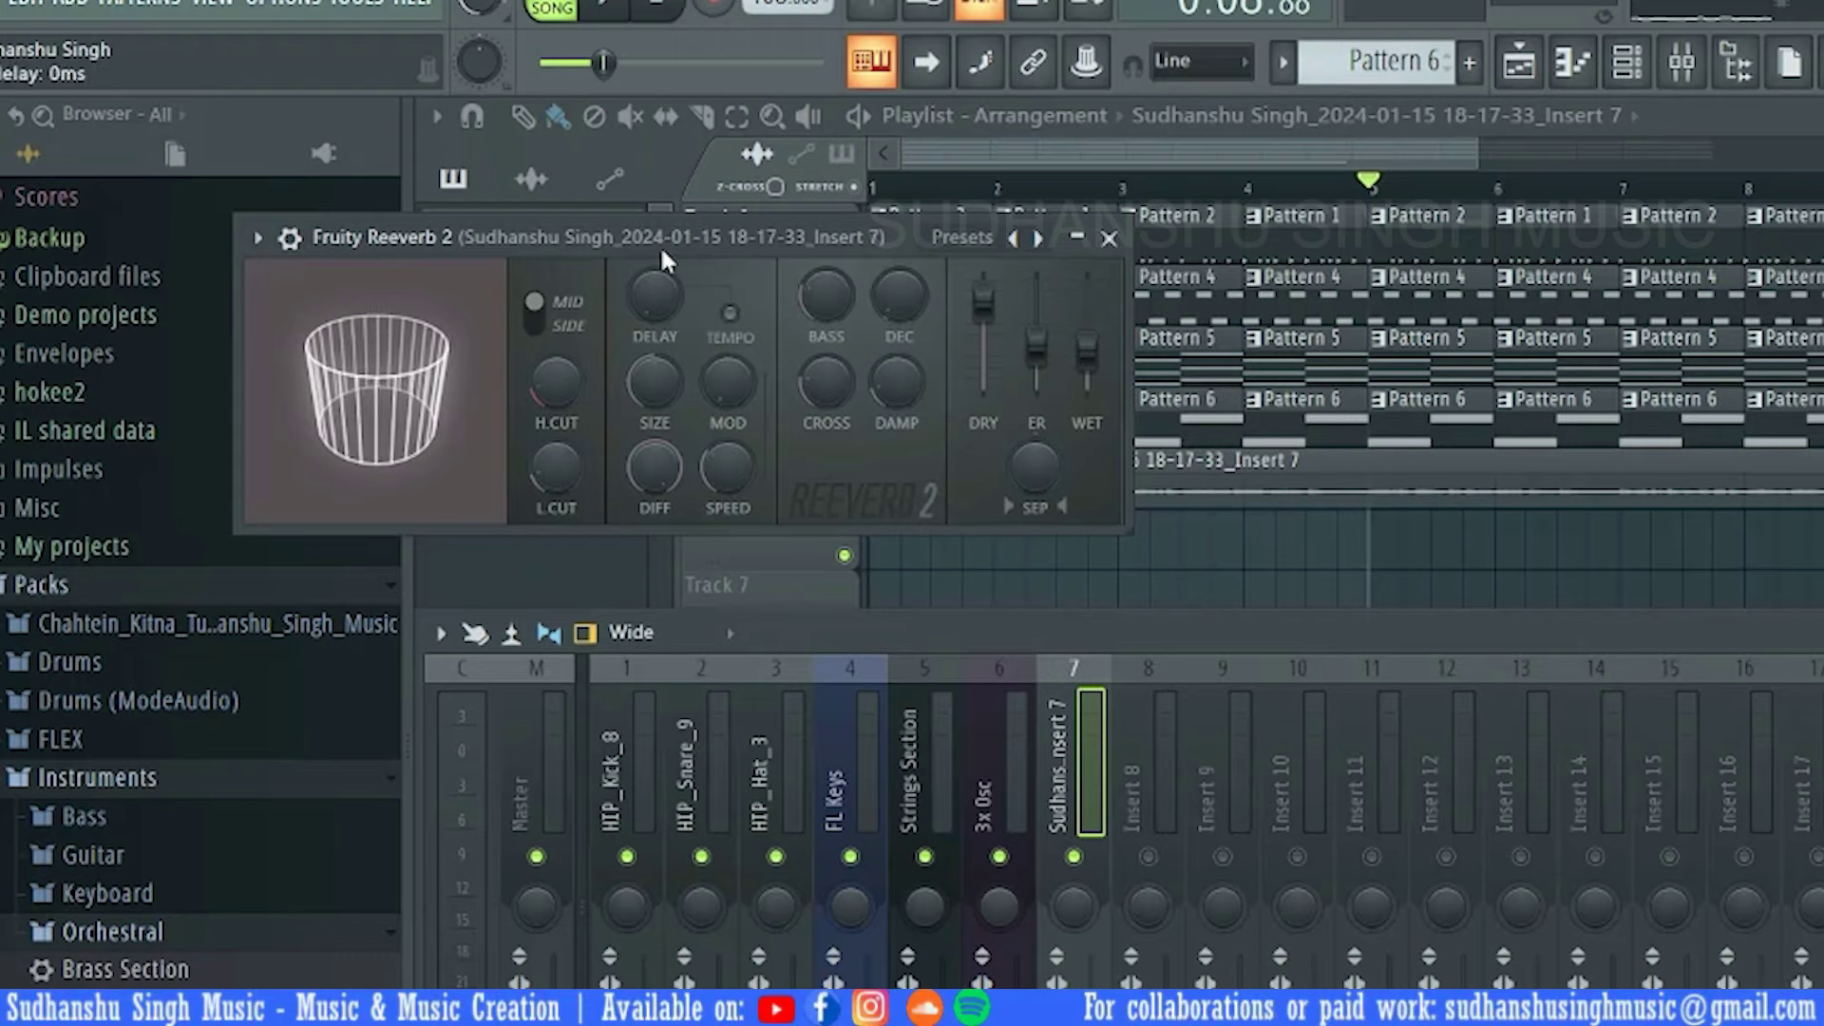
Set the Fruity Reeverb 2 wet level to 62% during playback, and close the effect's window
key(space)
drag(1086, 353, 1086, 334)
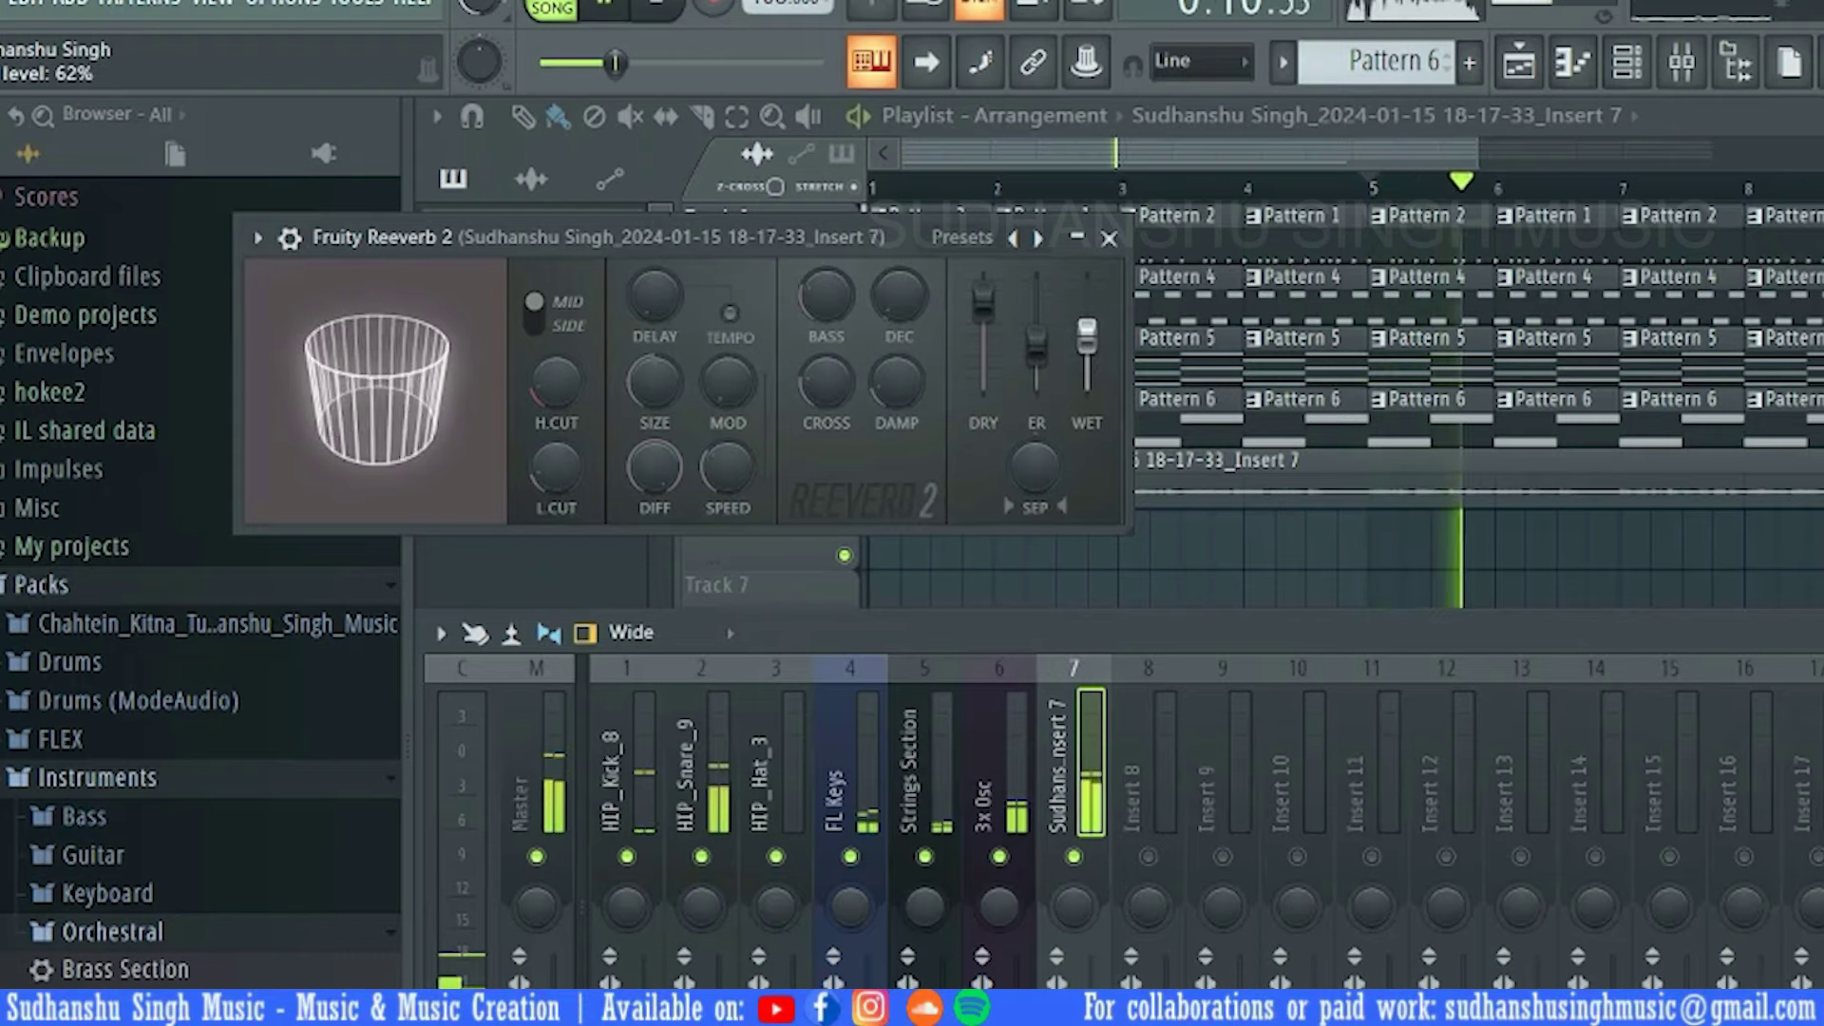
key(space)
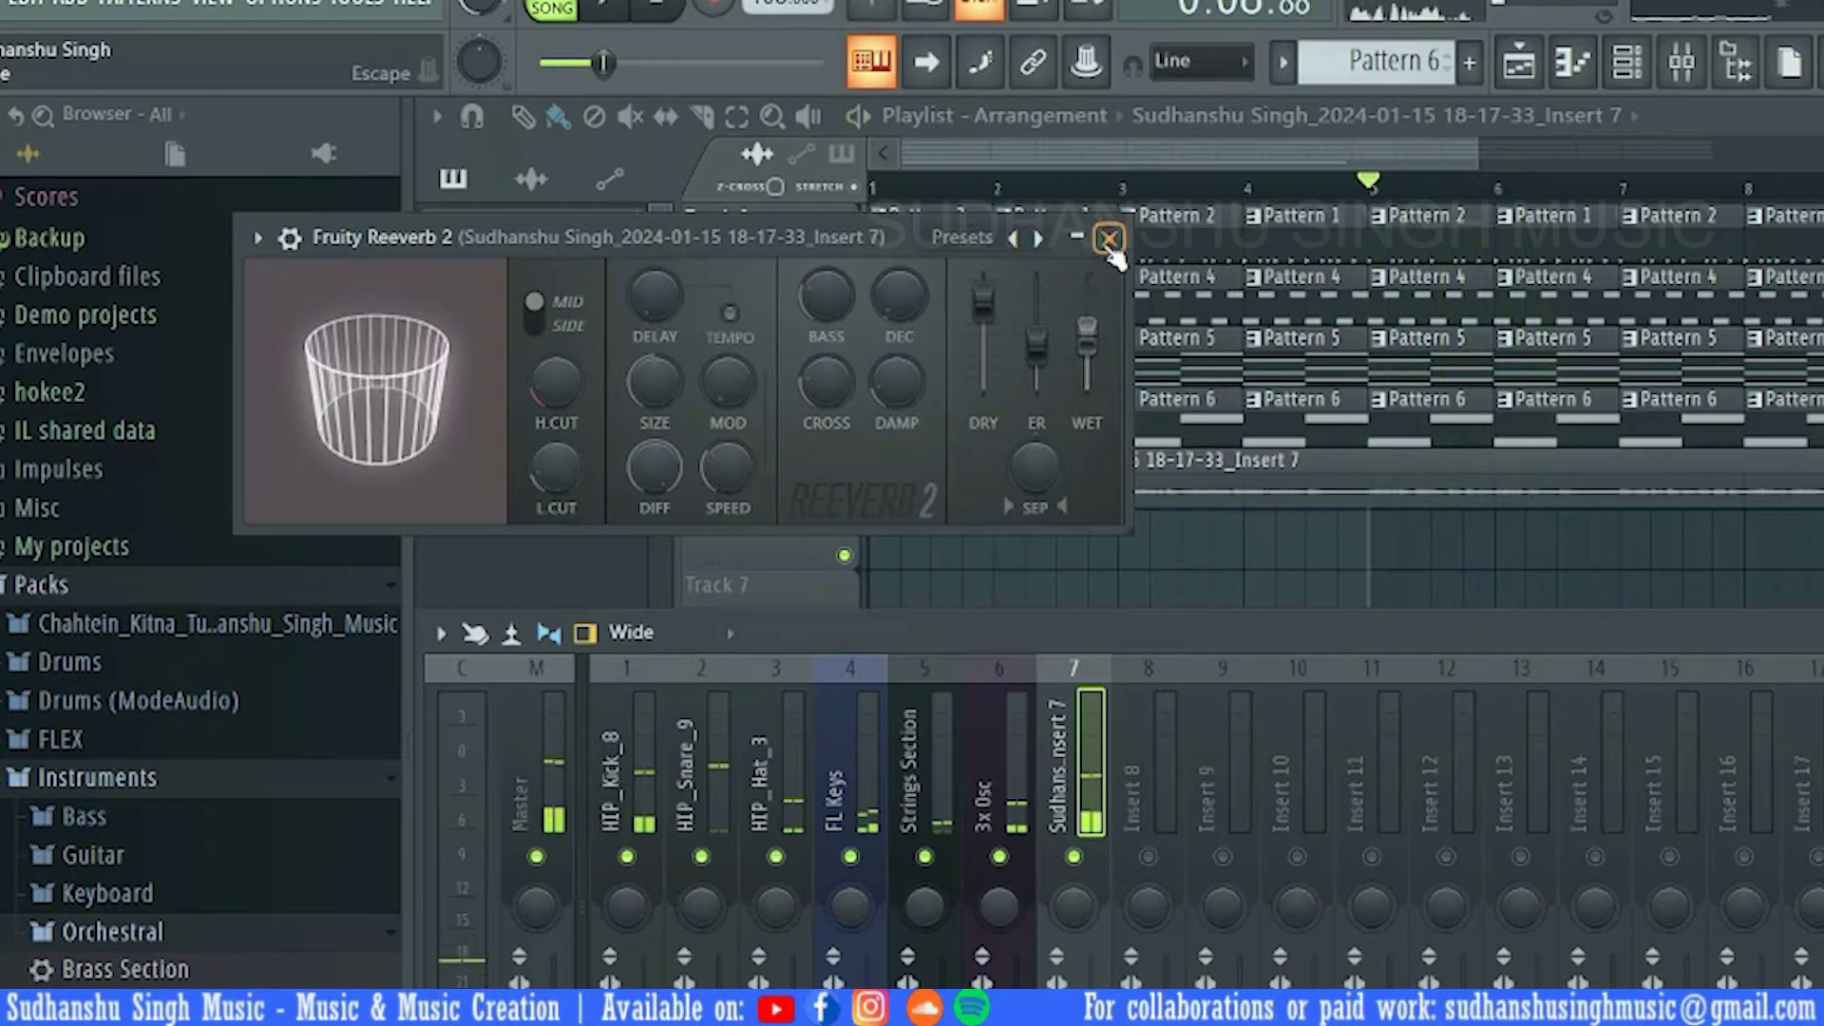
click(1108, 238)
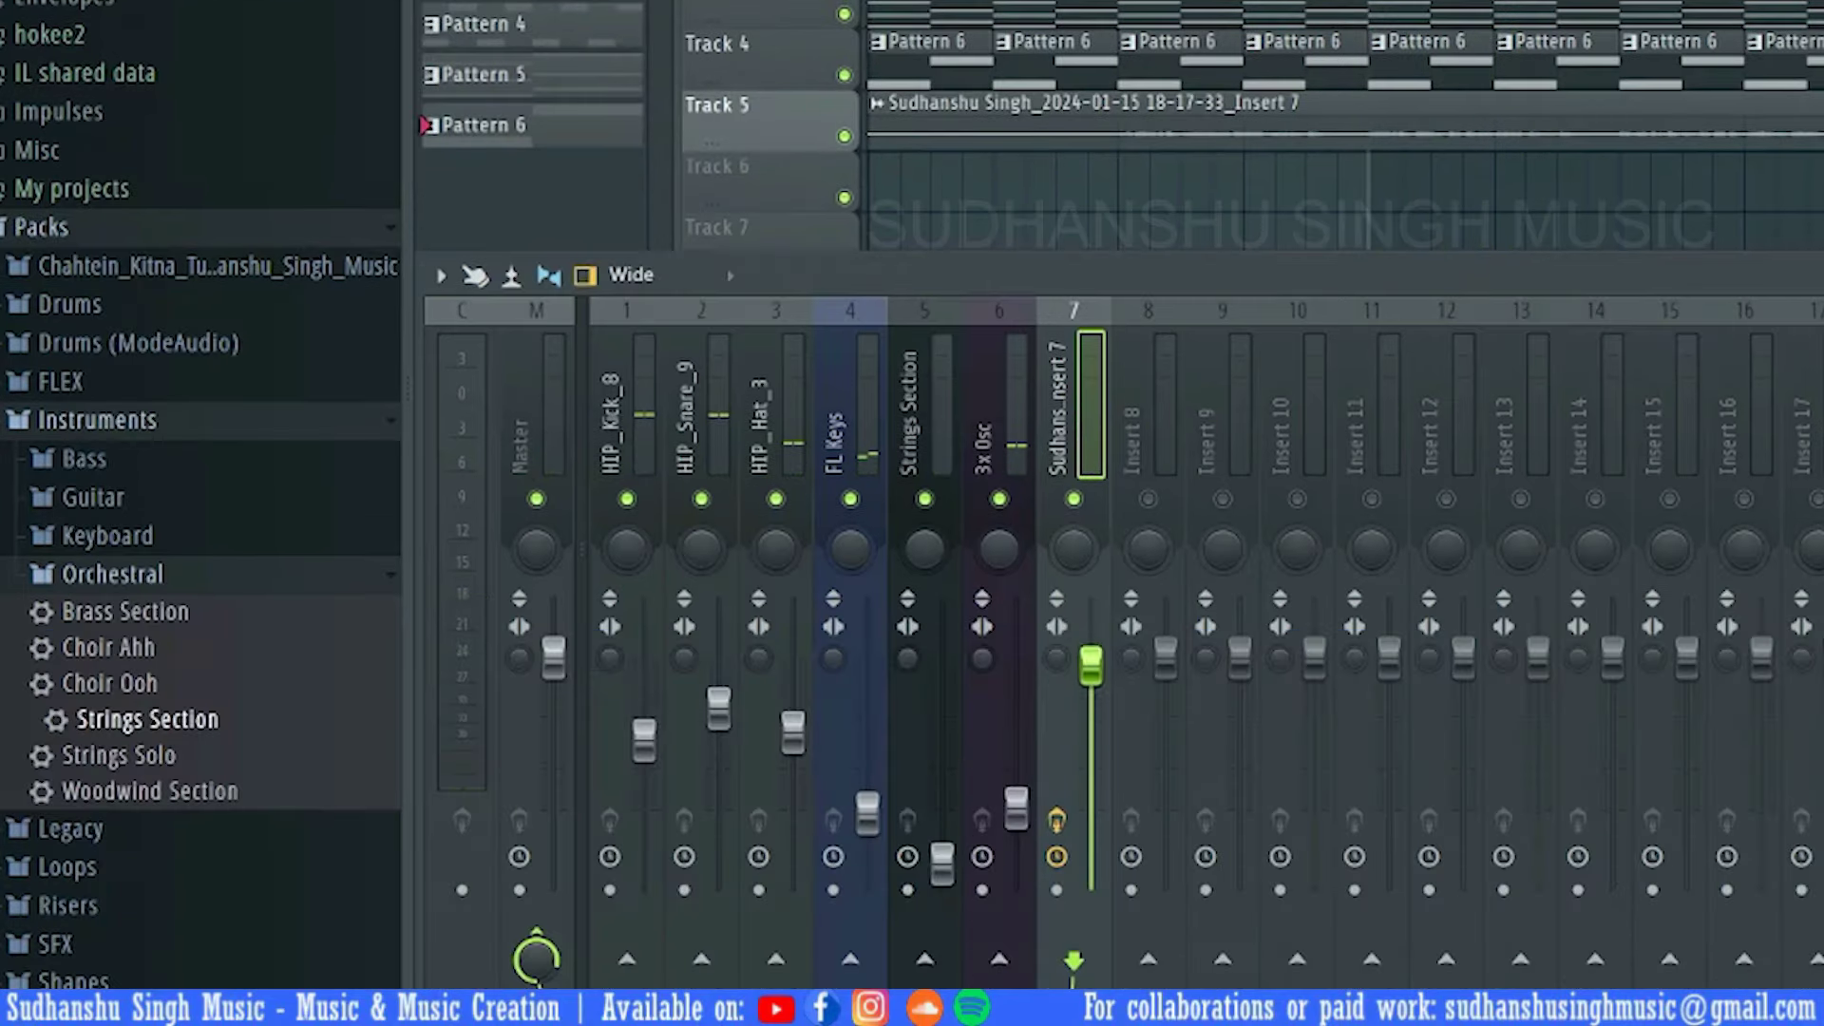
Lower the fader of the vocal's mixer track 7 slightly during playback and raise the system volume to 100
key(space)
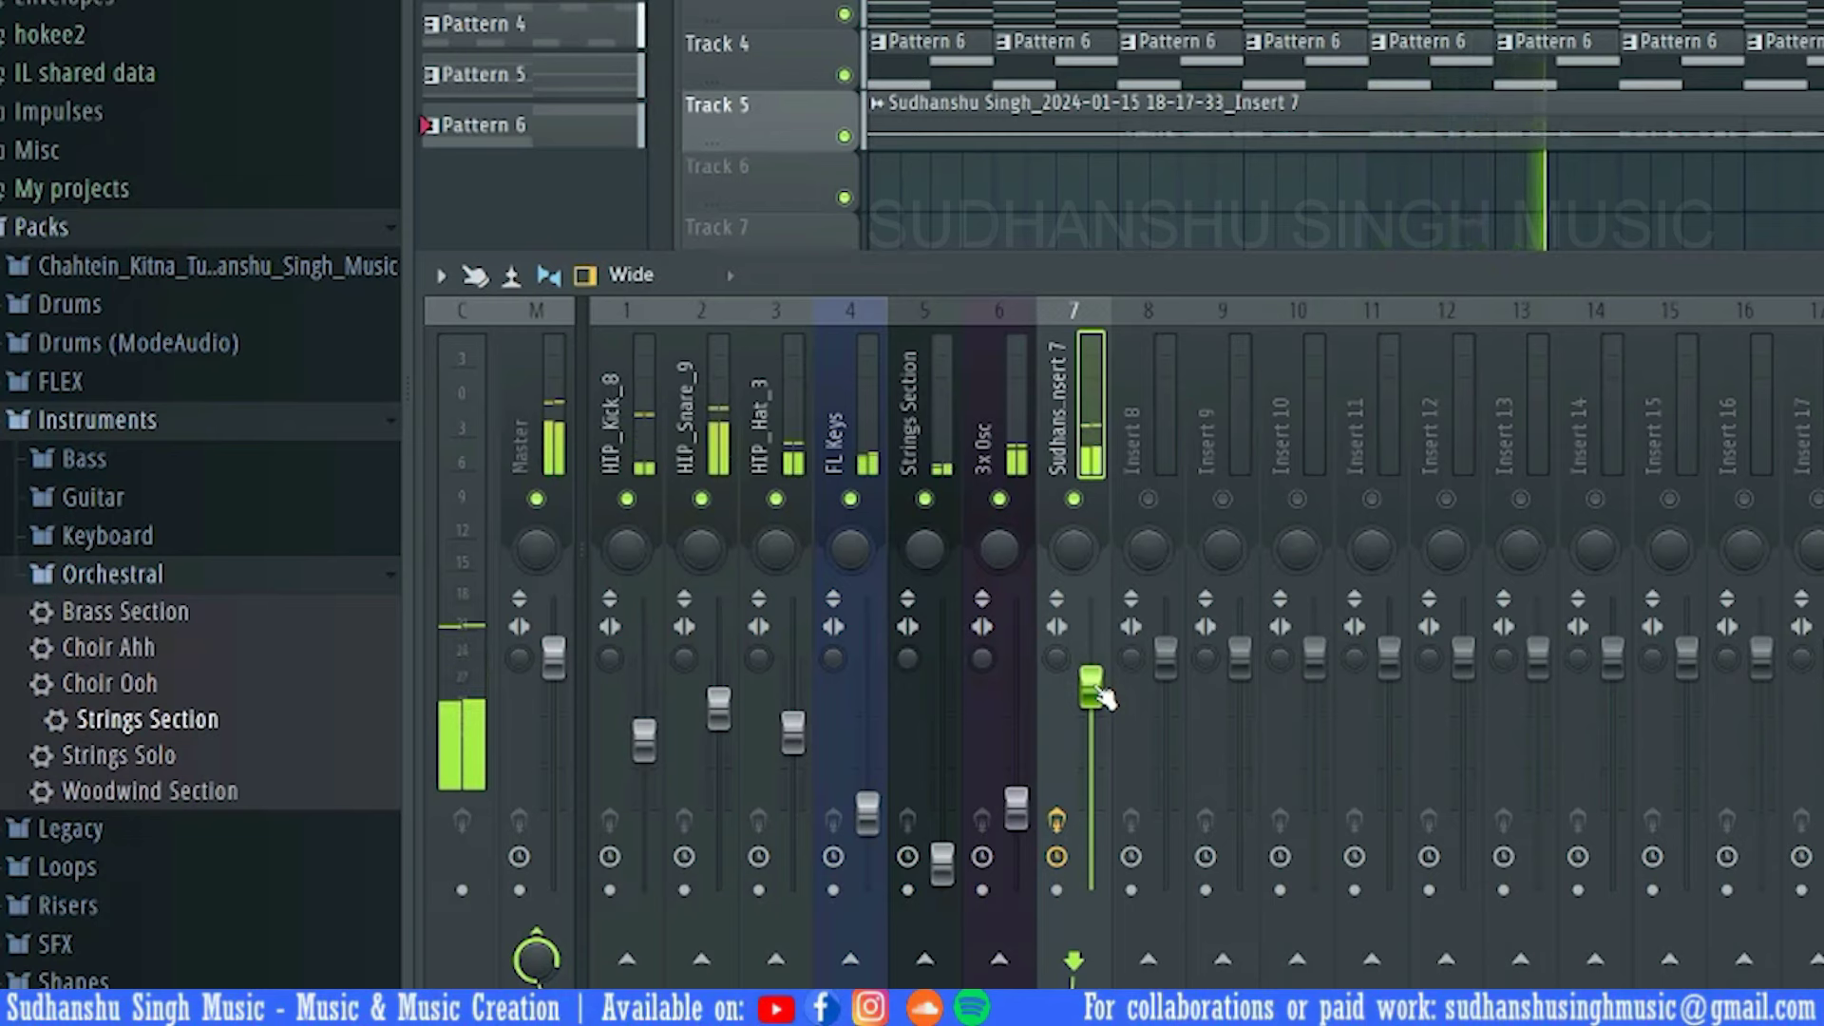
key(XF86AudioRaiseVolume)
key(XF86AudioRaiseVolume)
key(XF86AudioRaiseVolume)
key(XF86AudioRaiseVolume)
key(XF86AudioRaiseVolume)
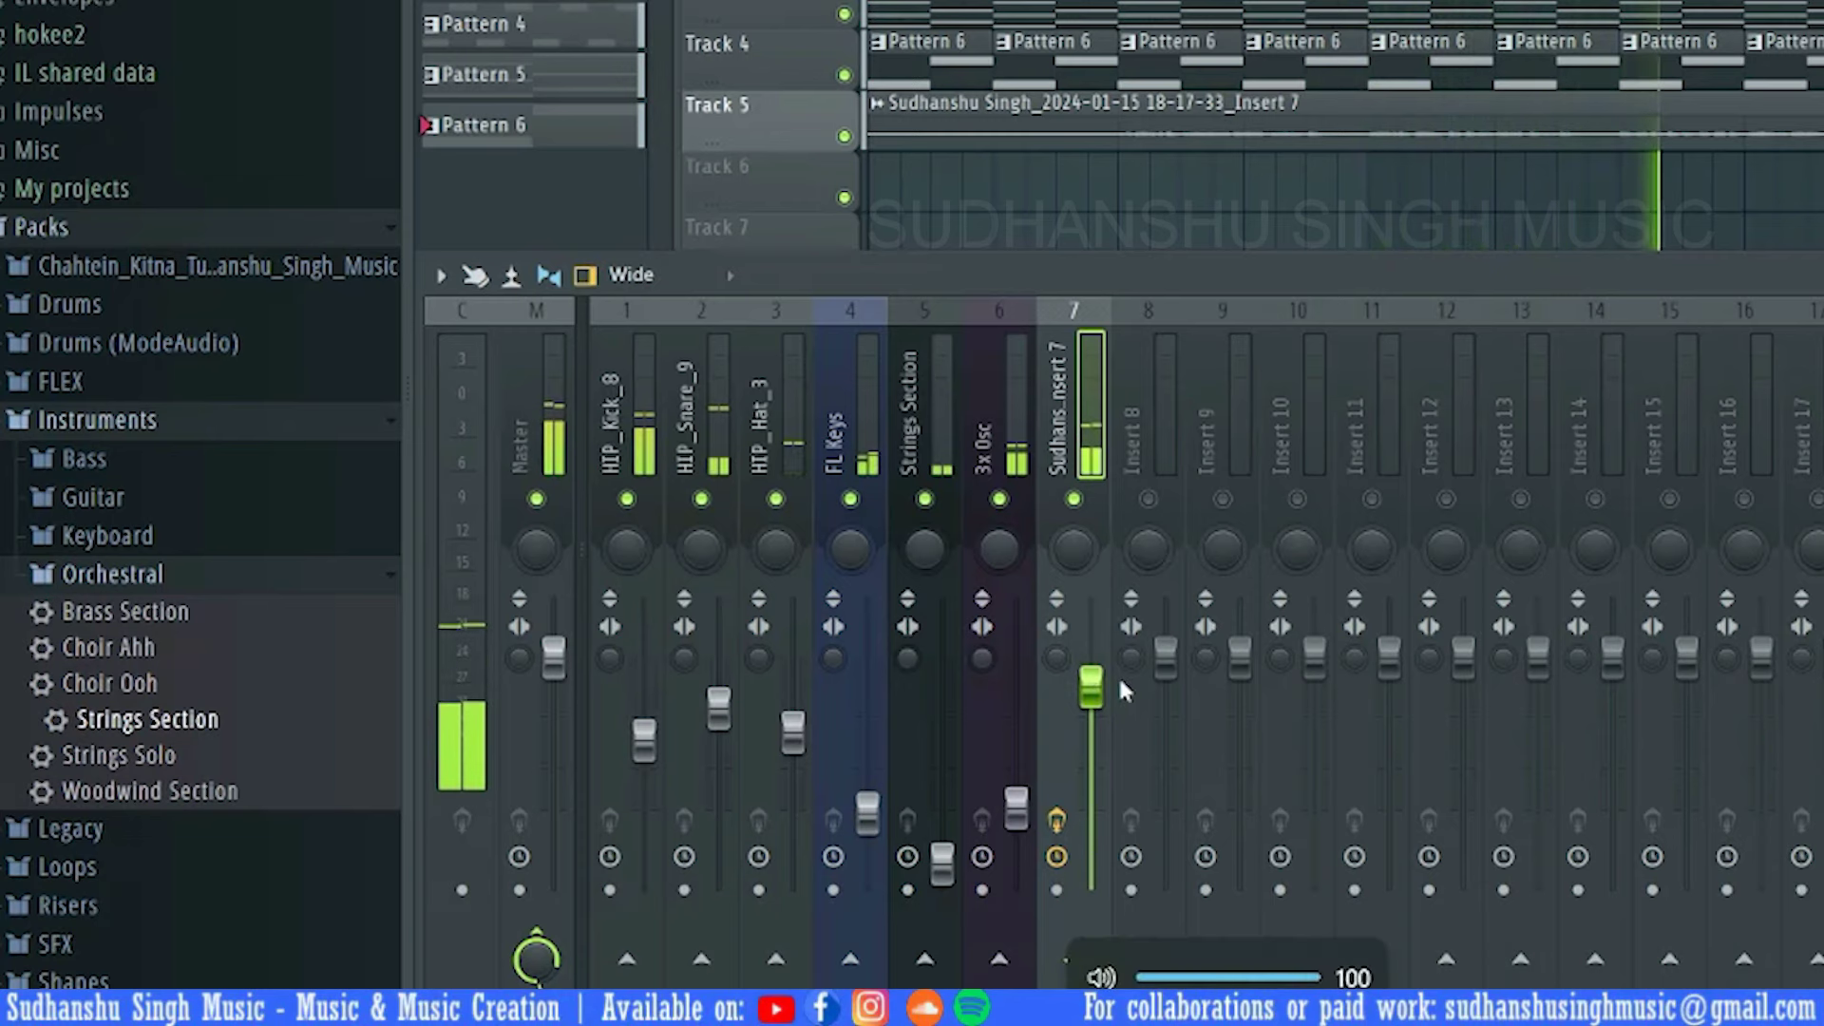
Check the Master track's level during playback and reselect the vocal's mixer track 7
click(524, 359)
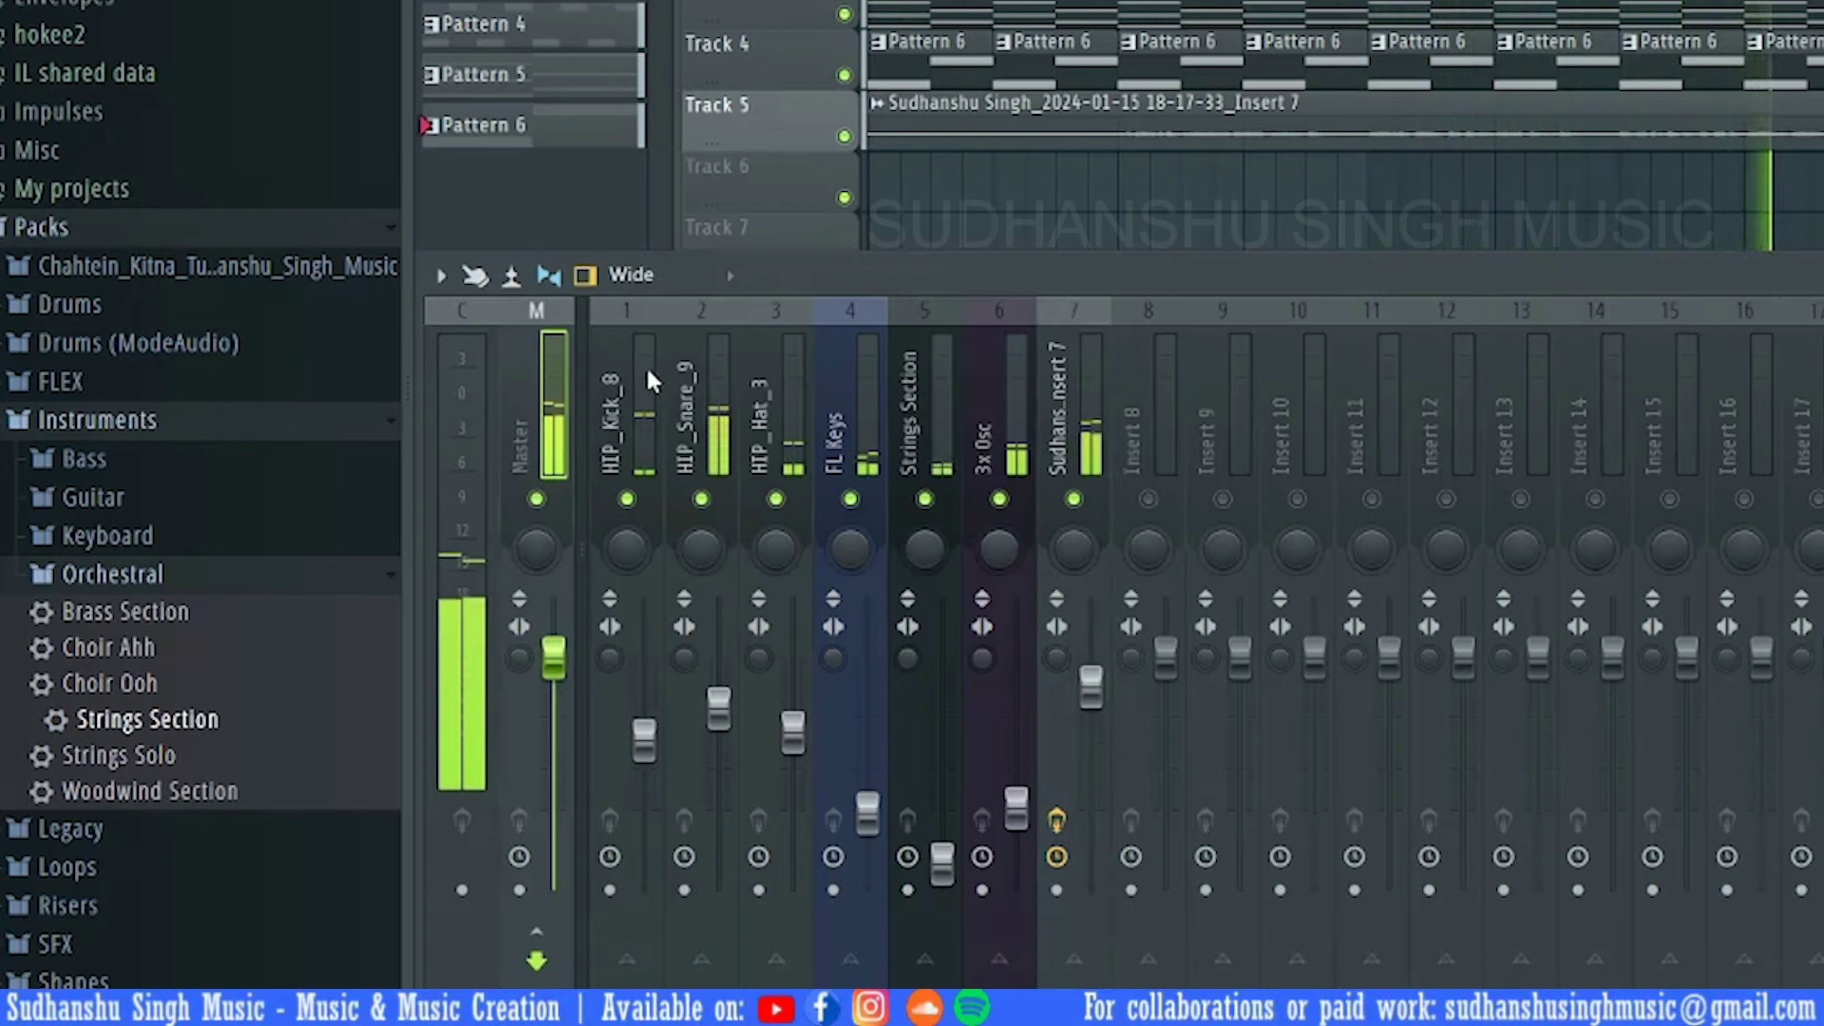
key(F9)
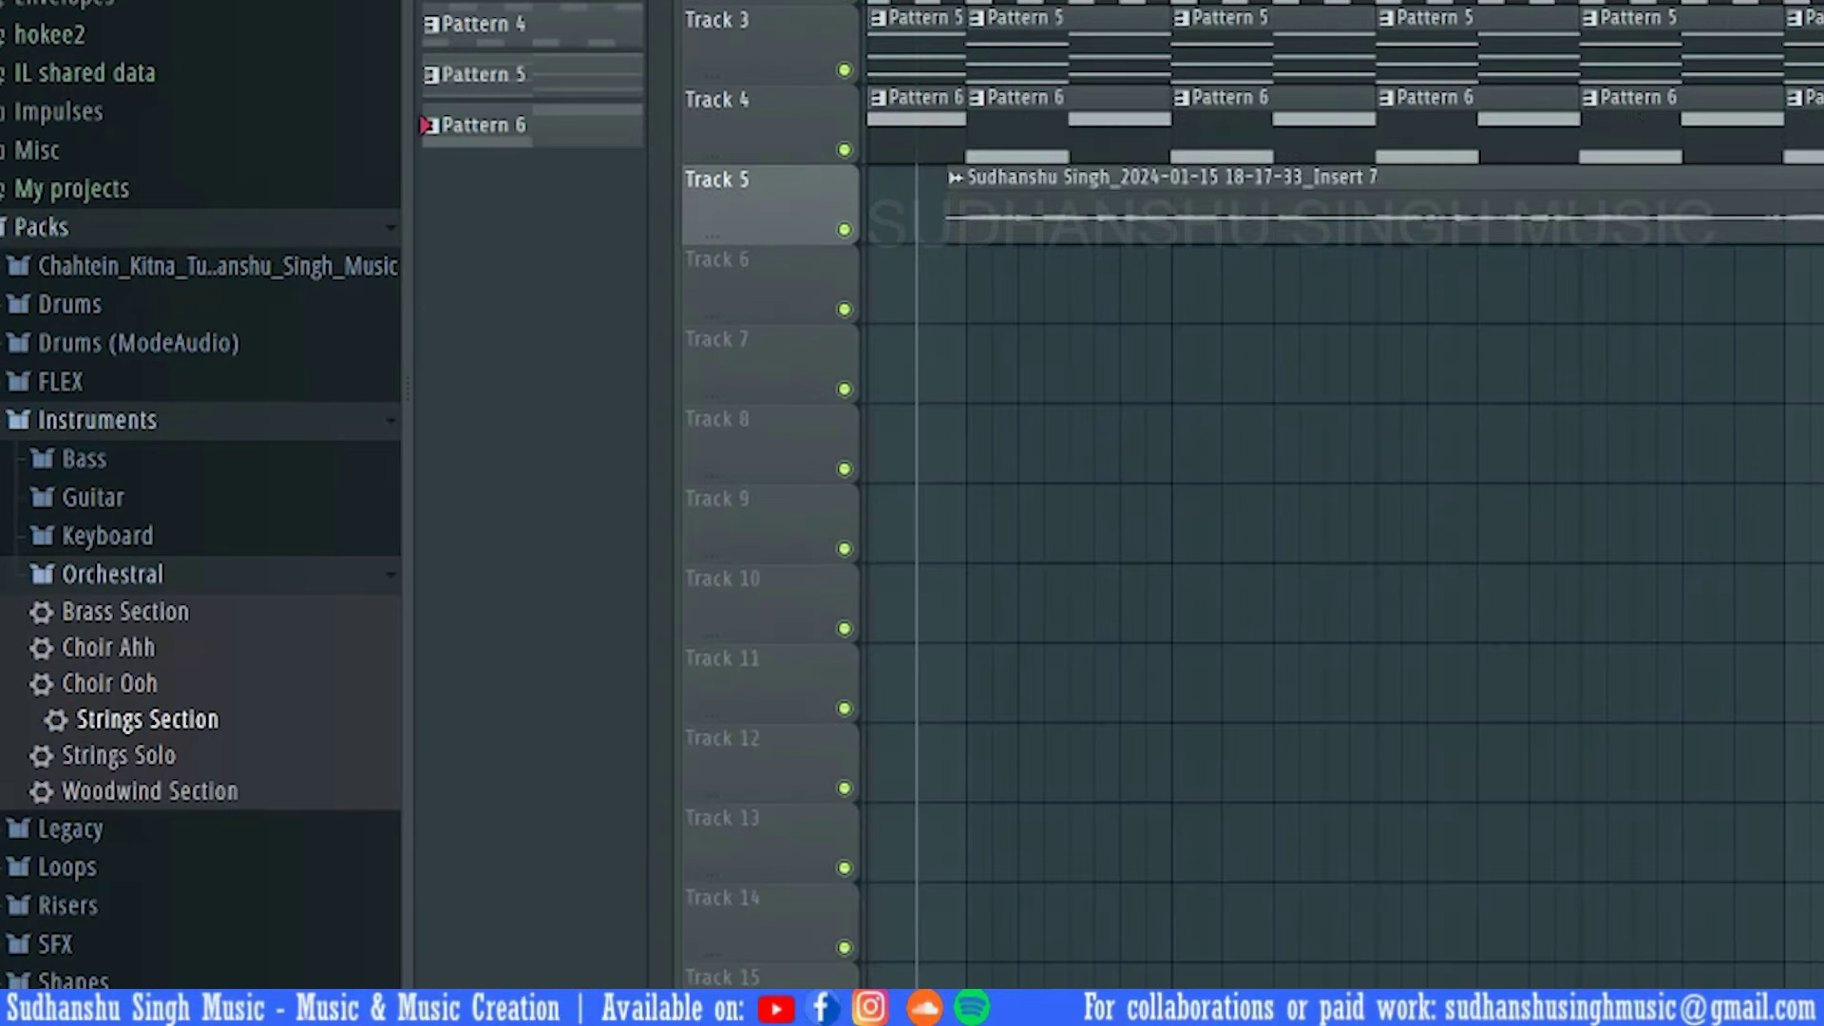
key(F9)
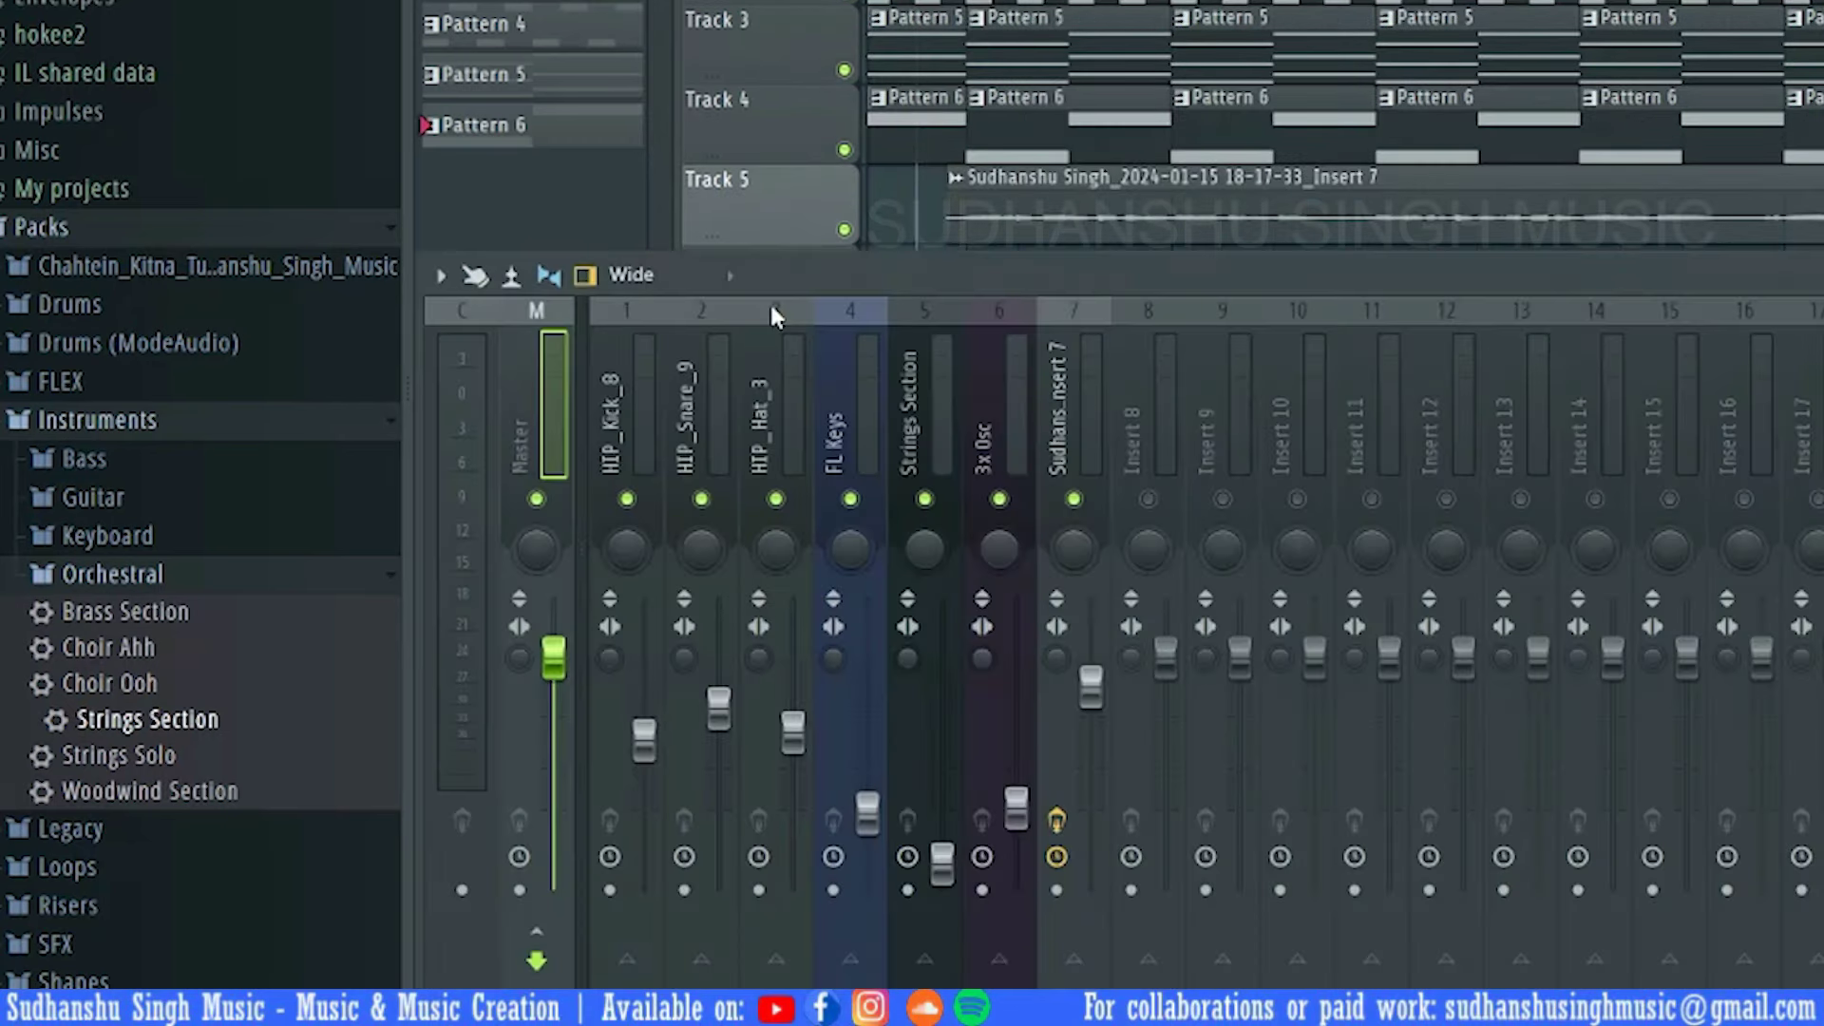
click(1094, 380)
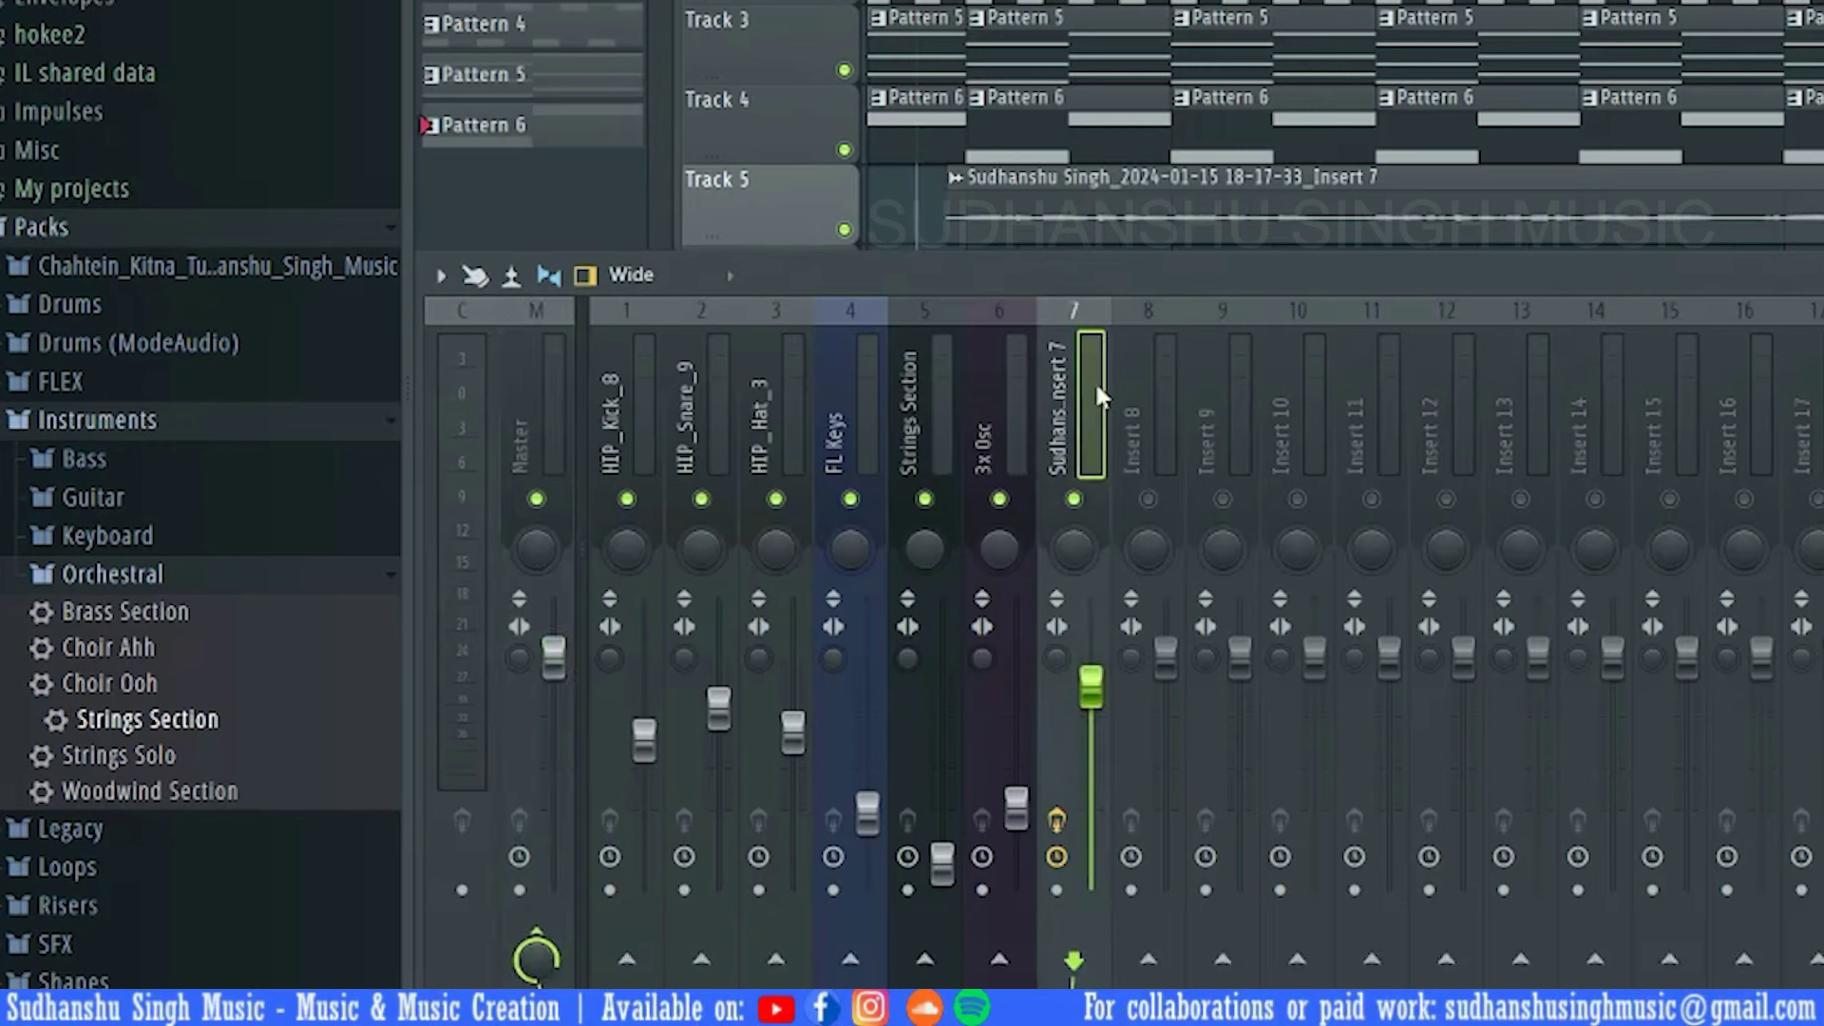